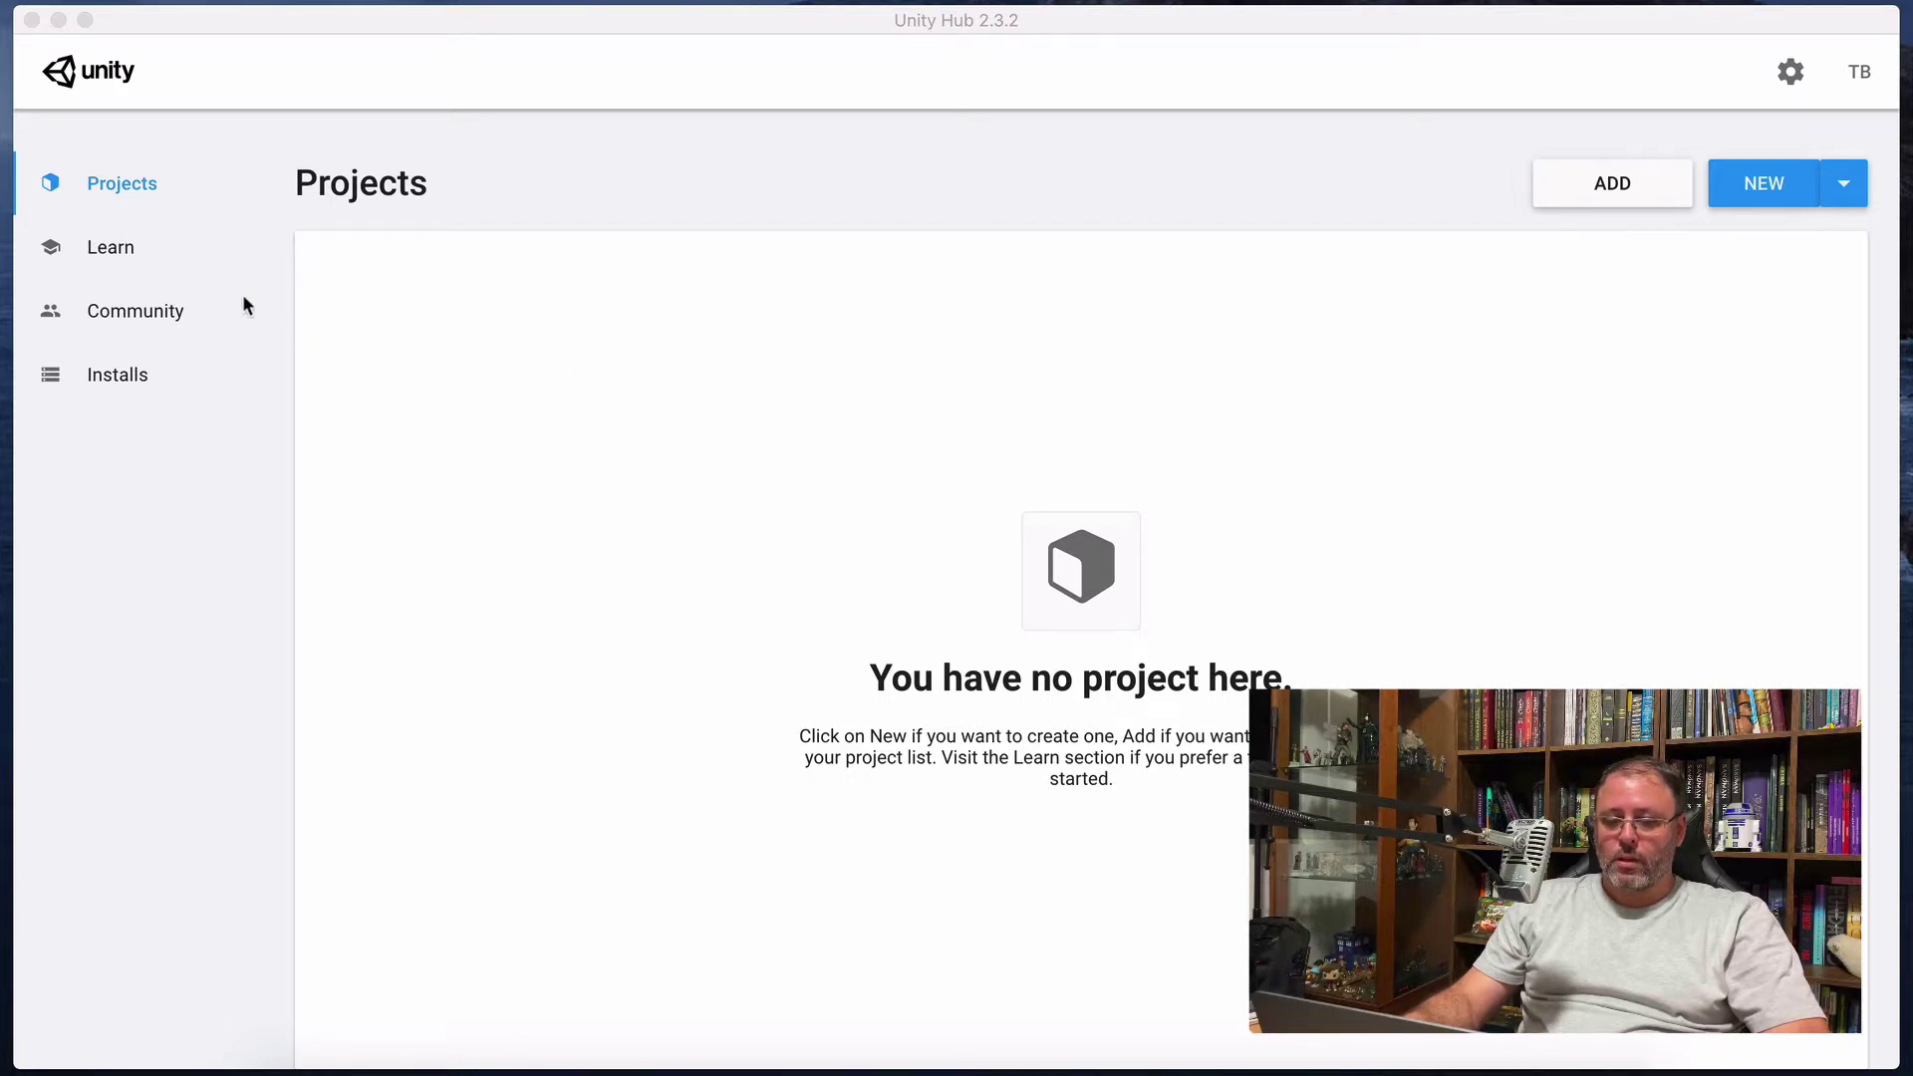
Browse the learning projects and tutorials, and view the Community resources.
left_click(109, 249)
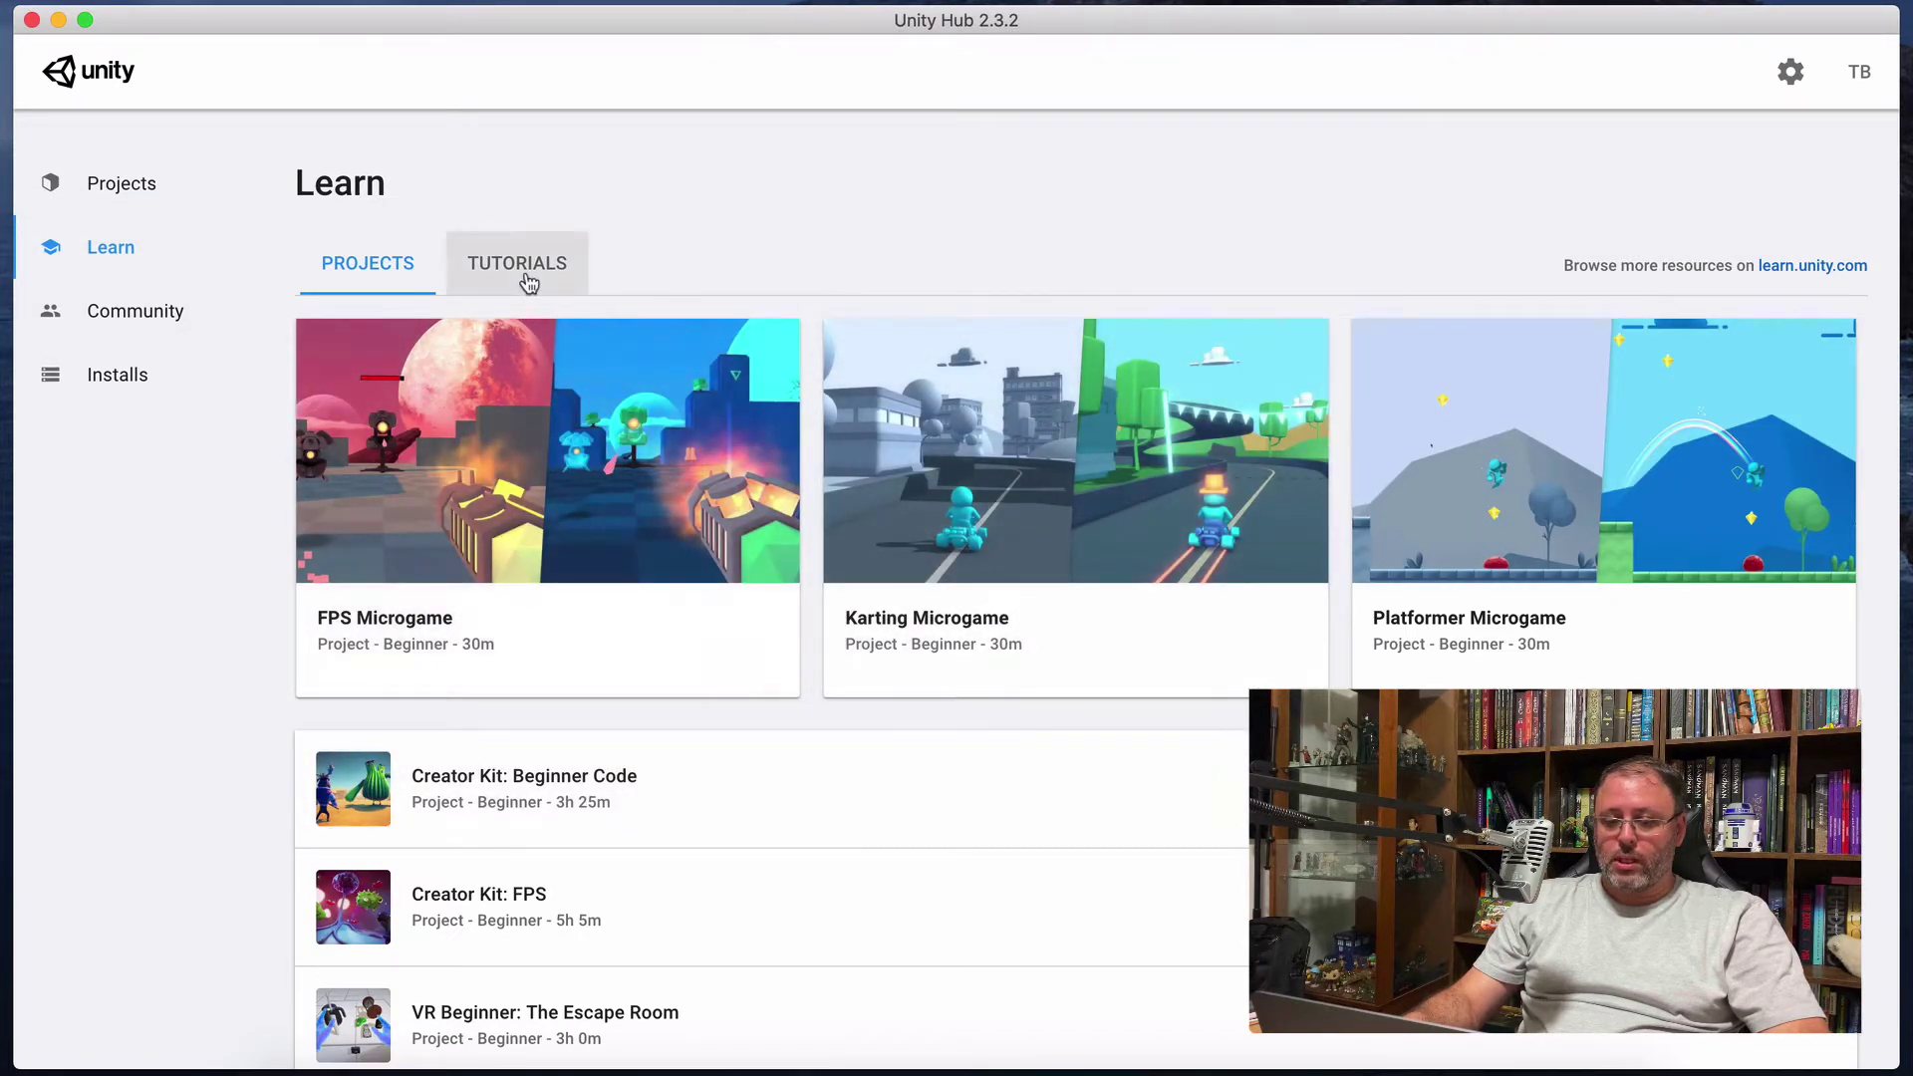
left_click(526, 284)
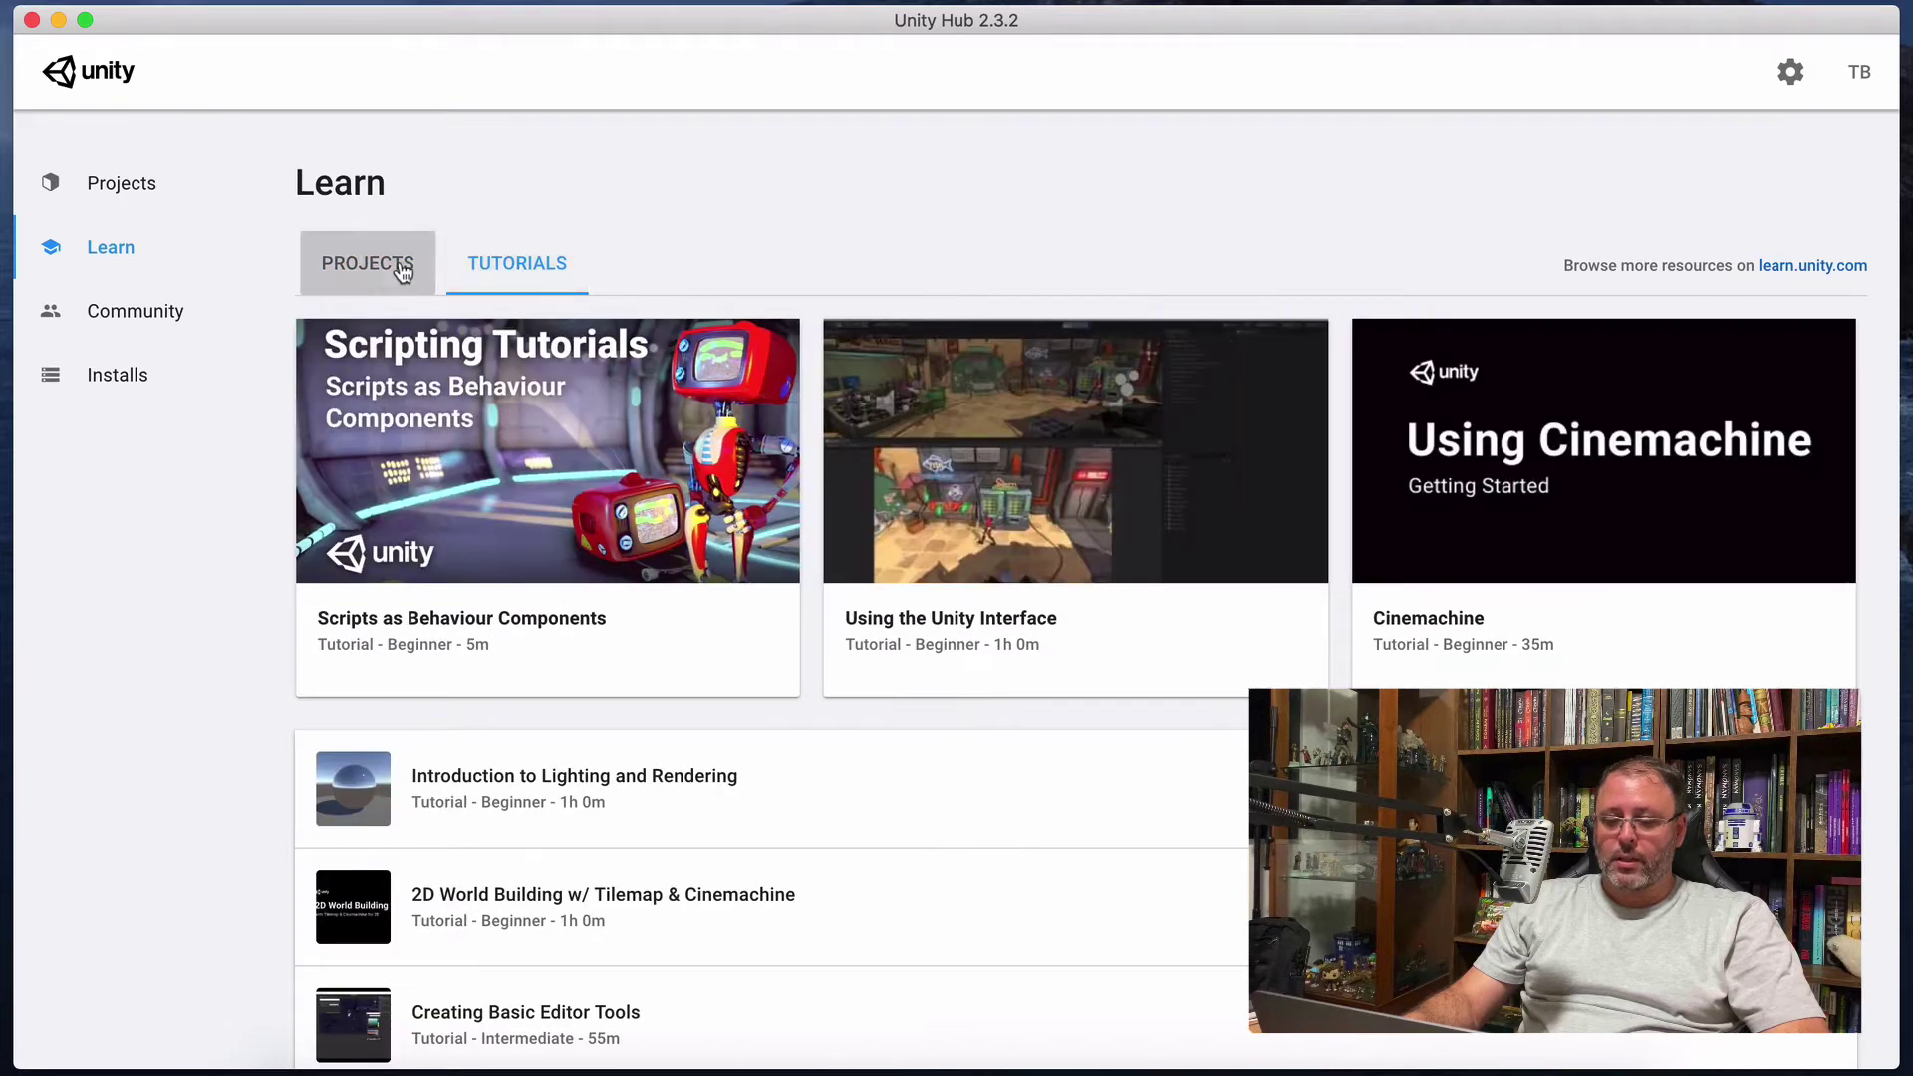
left_click(402, 272)
left_click(154, 319)
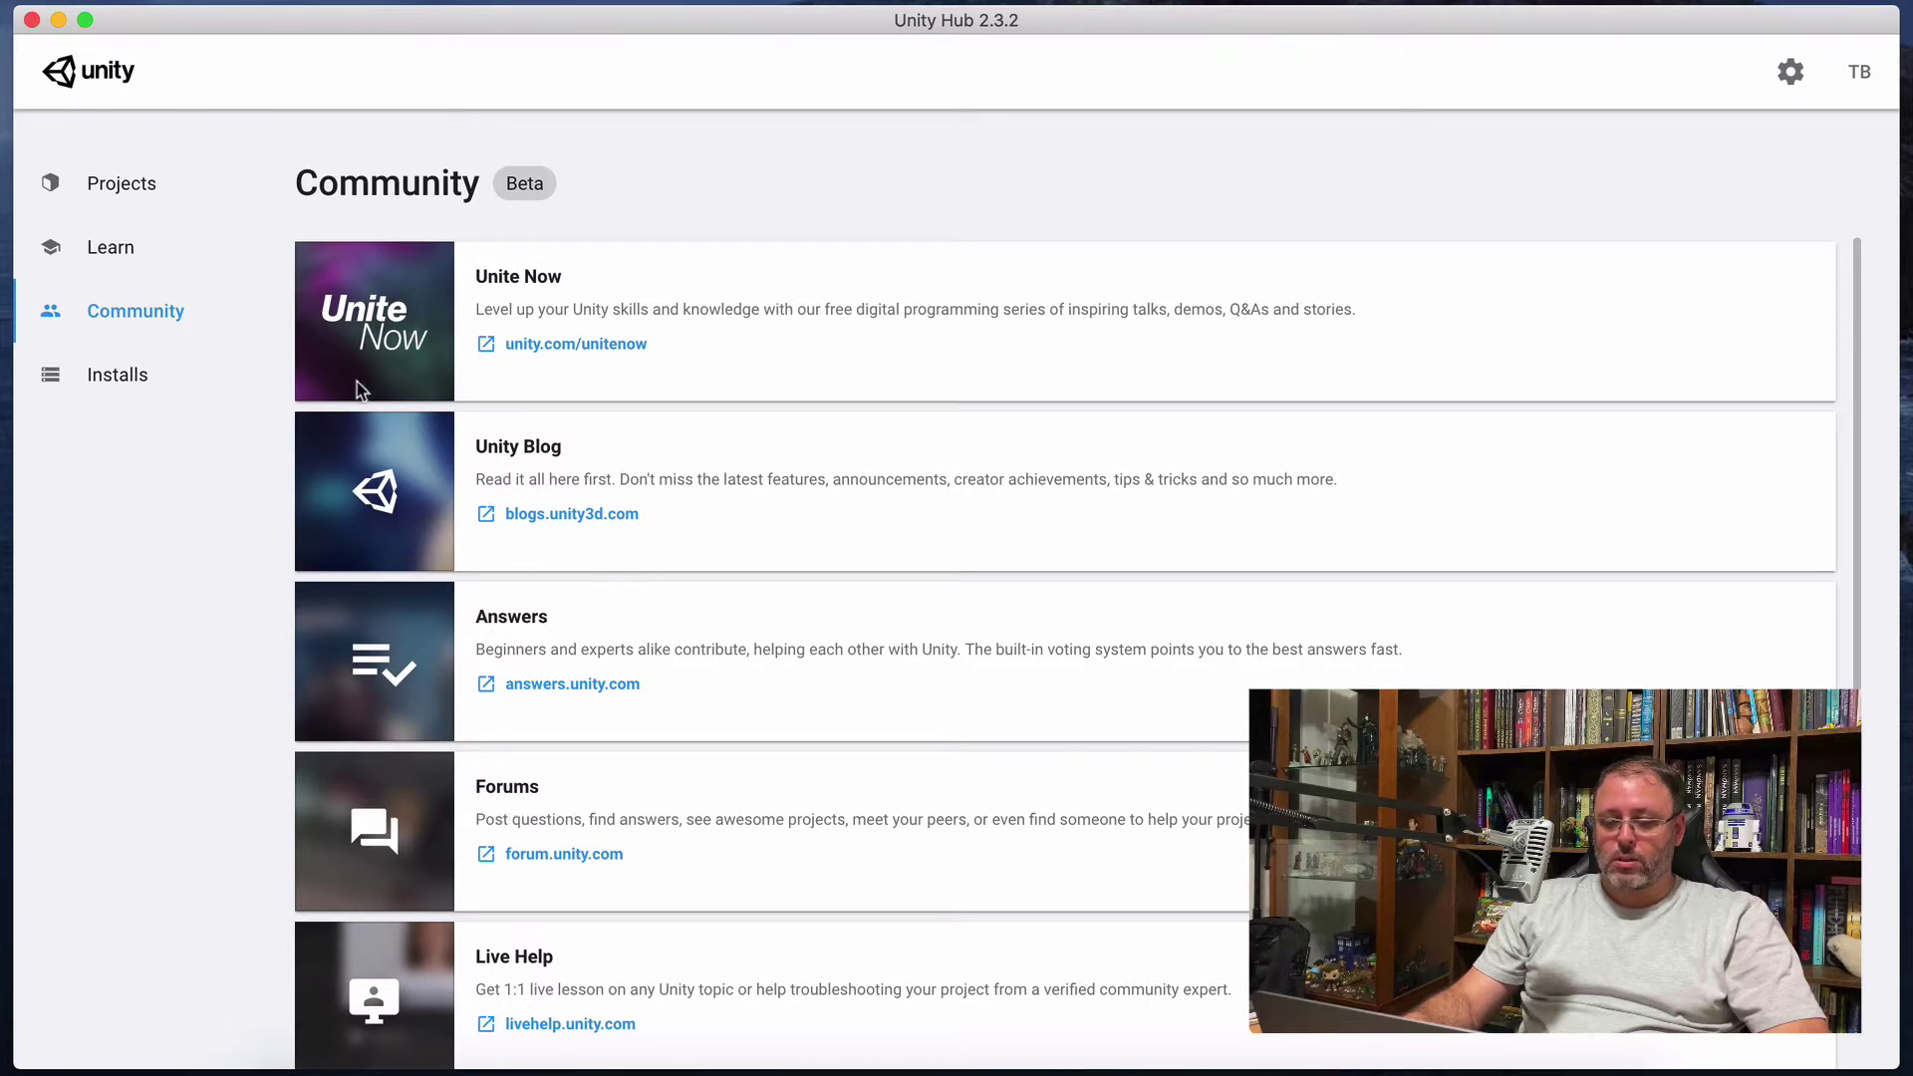
Review the Unity releases available to install, including 2020.2.0a21 (Alpha) and 2020.1.3f1, and the management options of the installed 2019.4.9f1 version.
left_click(132, 361)
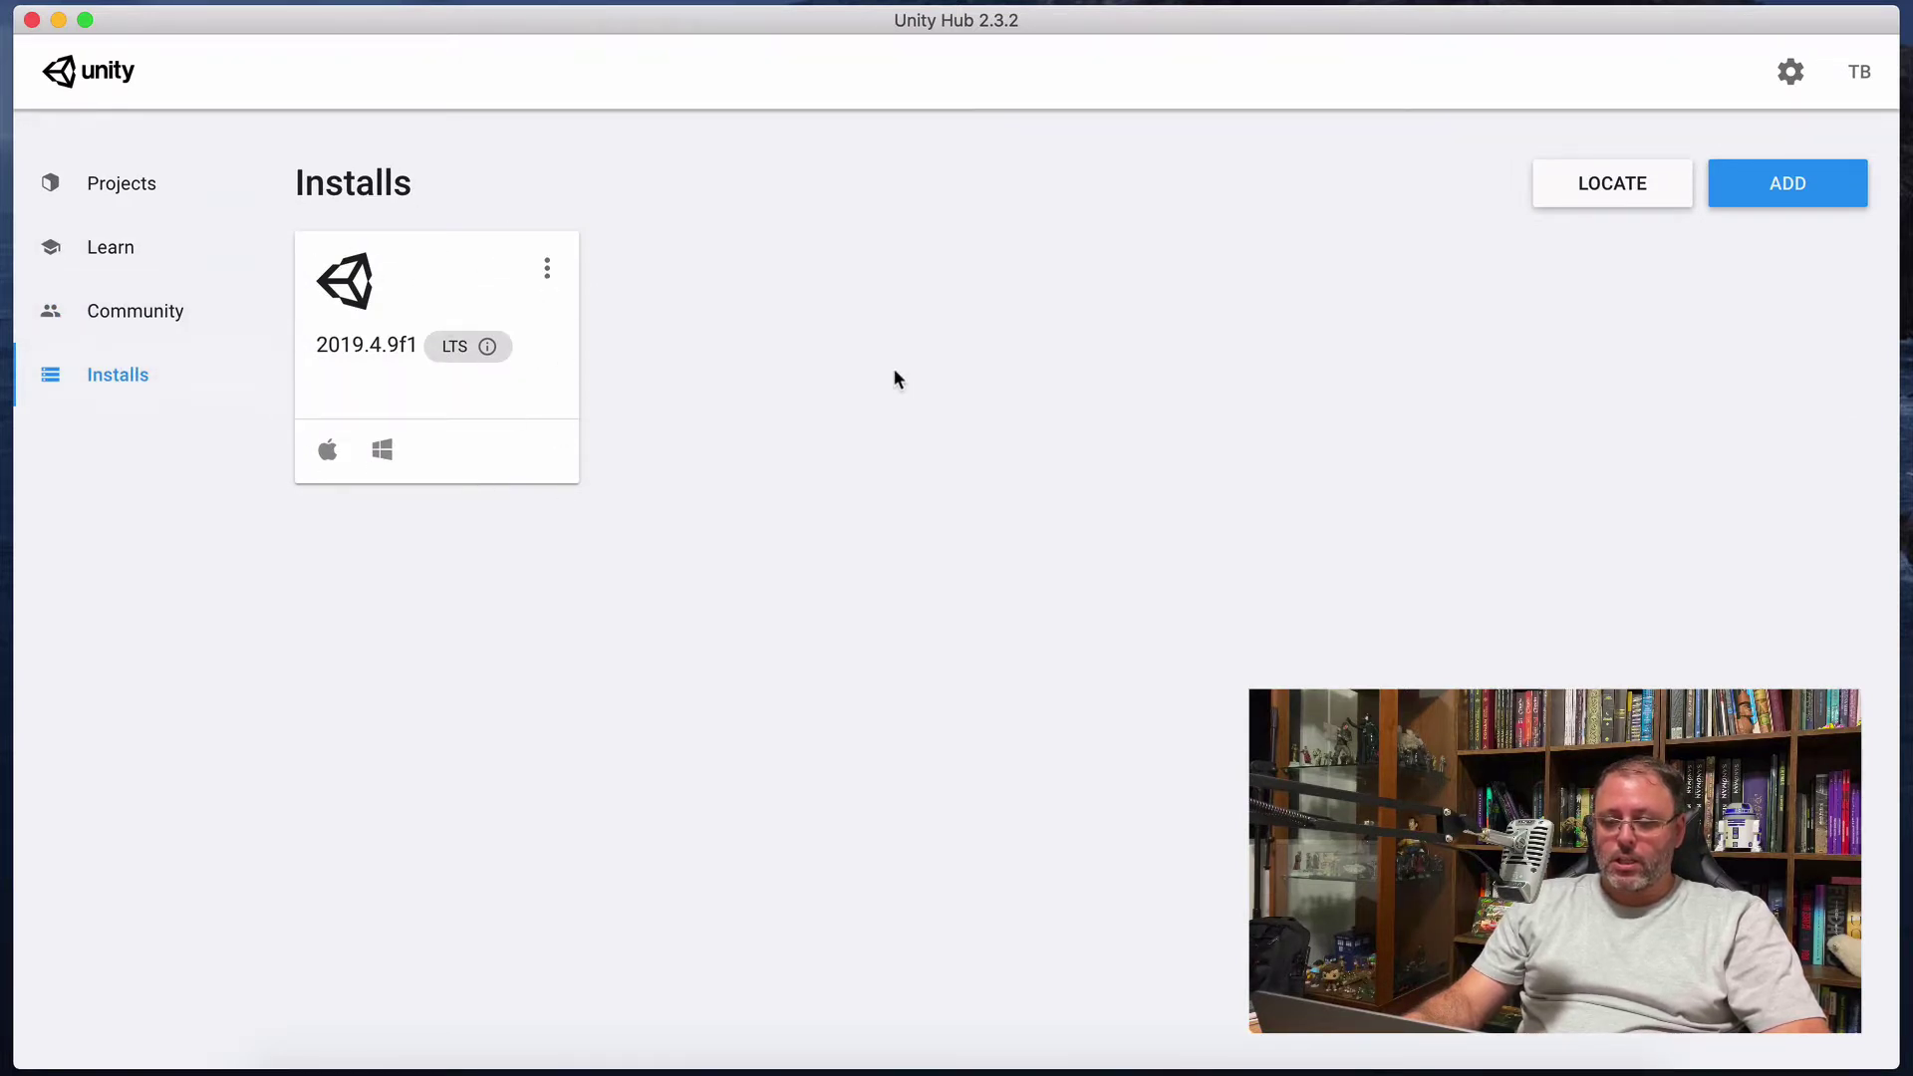
left_click(1763, 191)
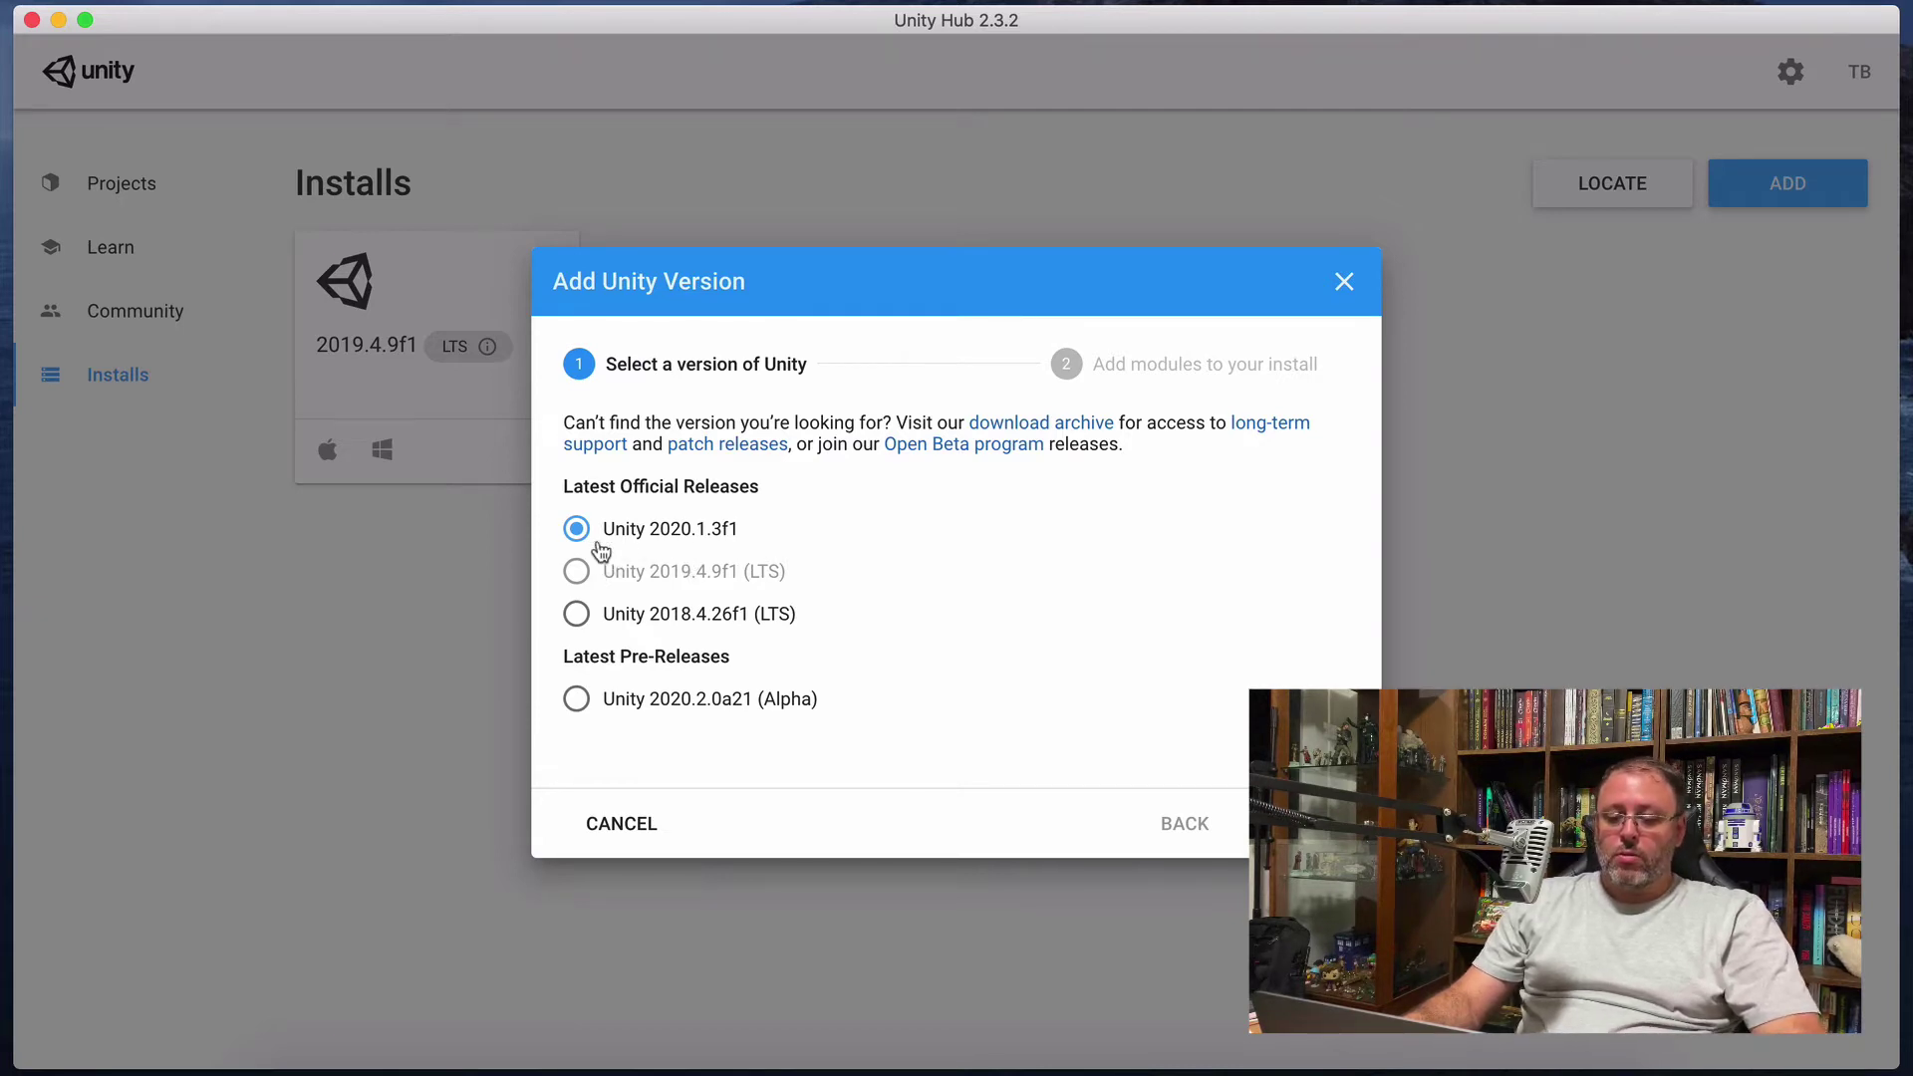
left_click(576, 698)
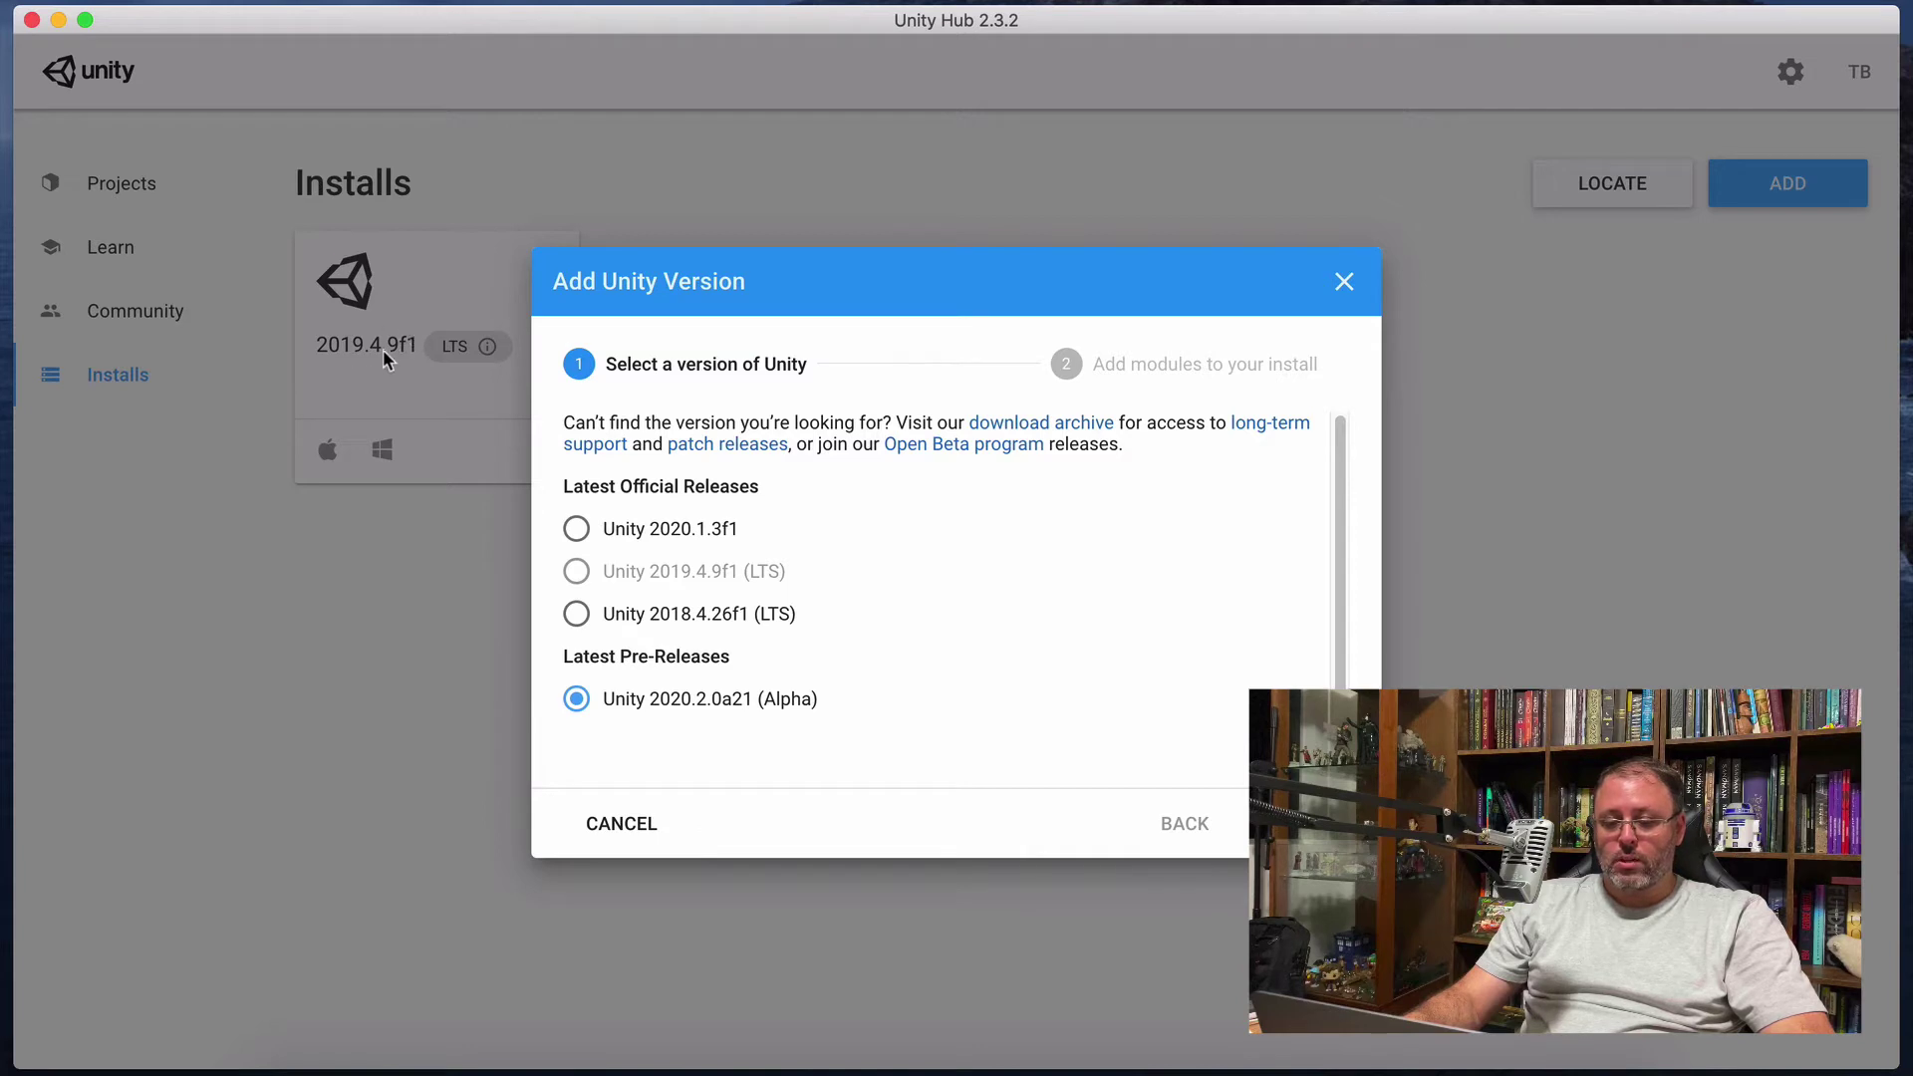
left_click(578, 528)
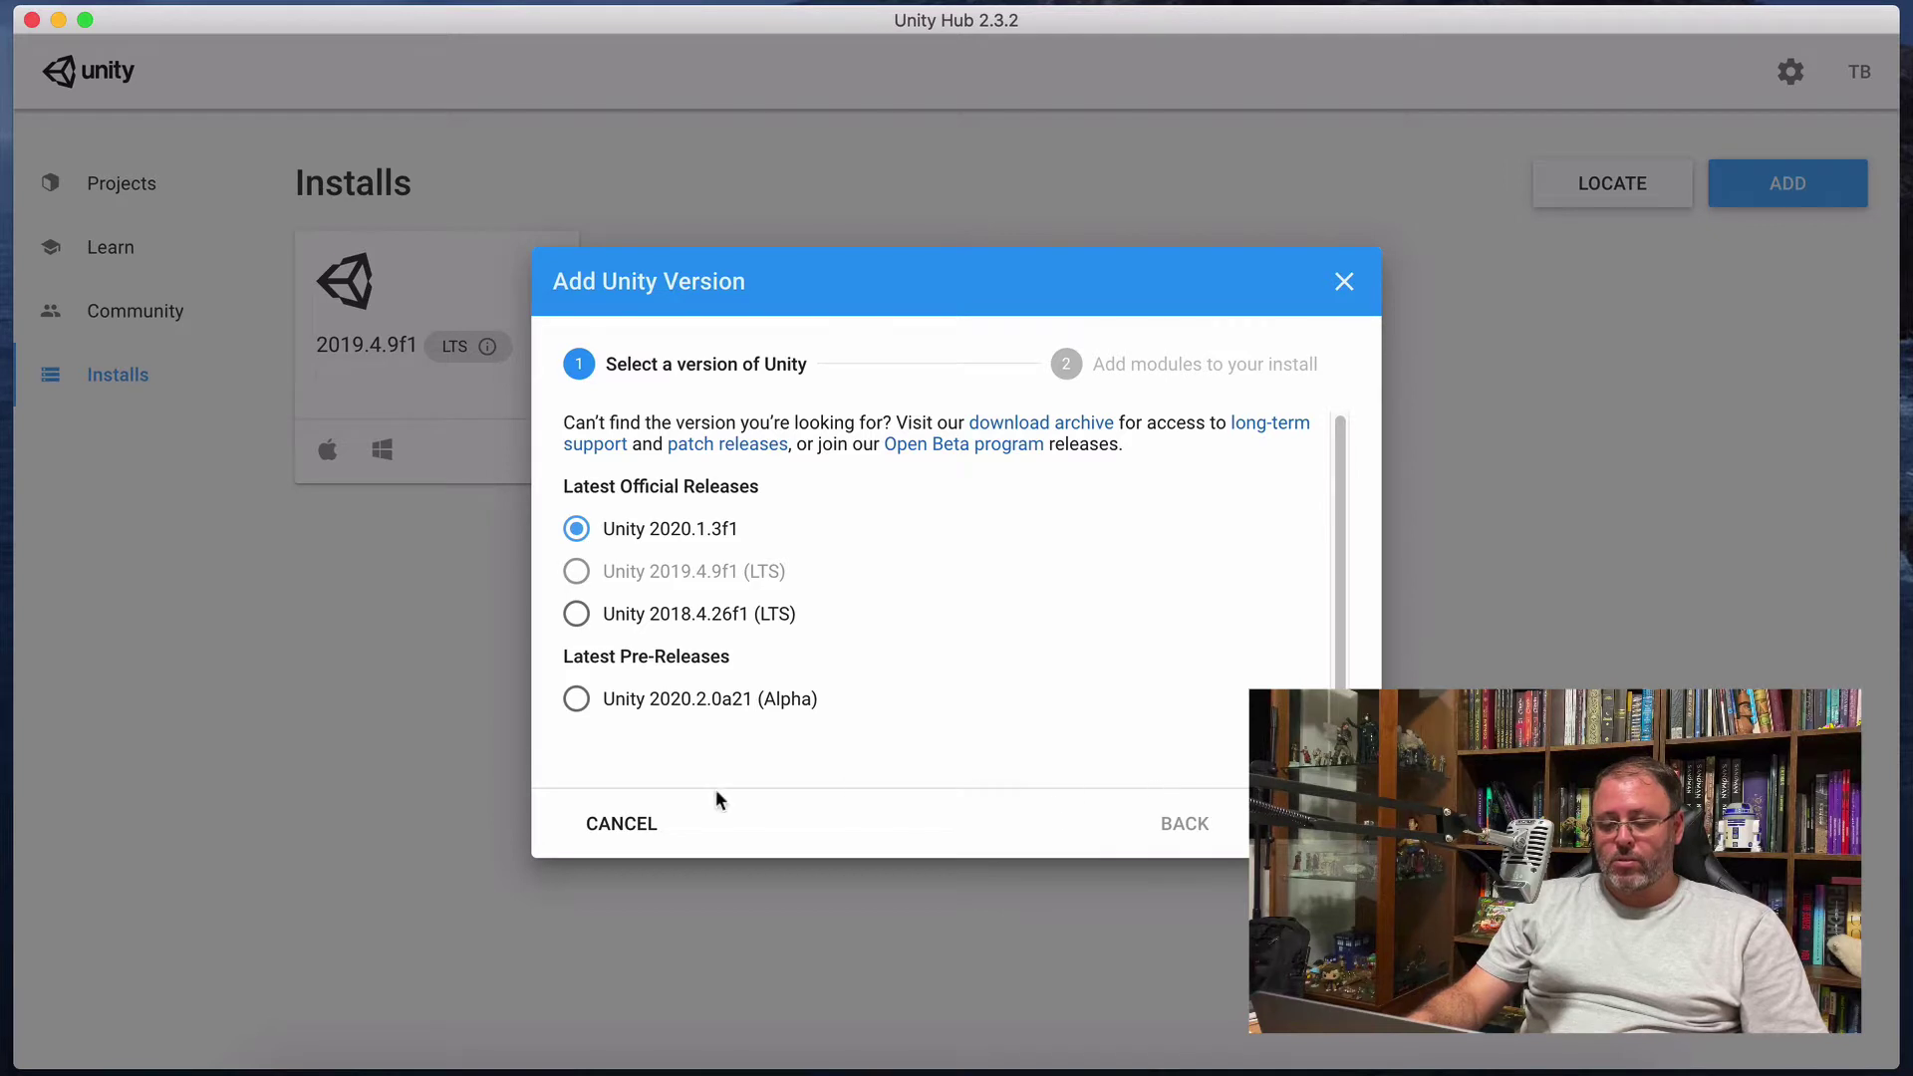
left_click(619, 824)
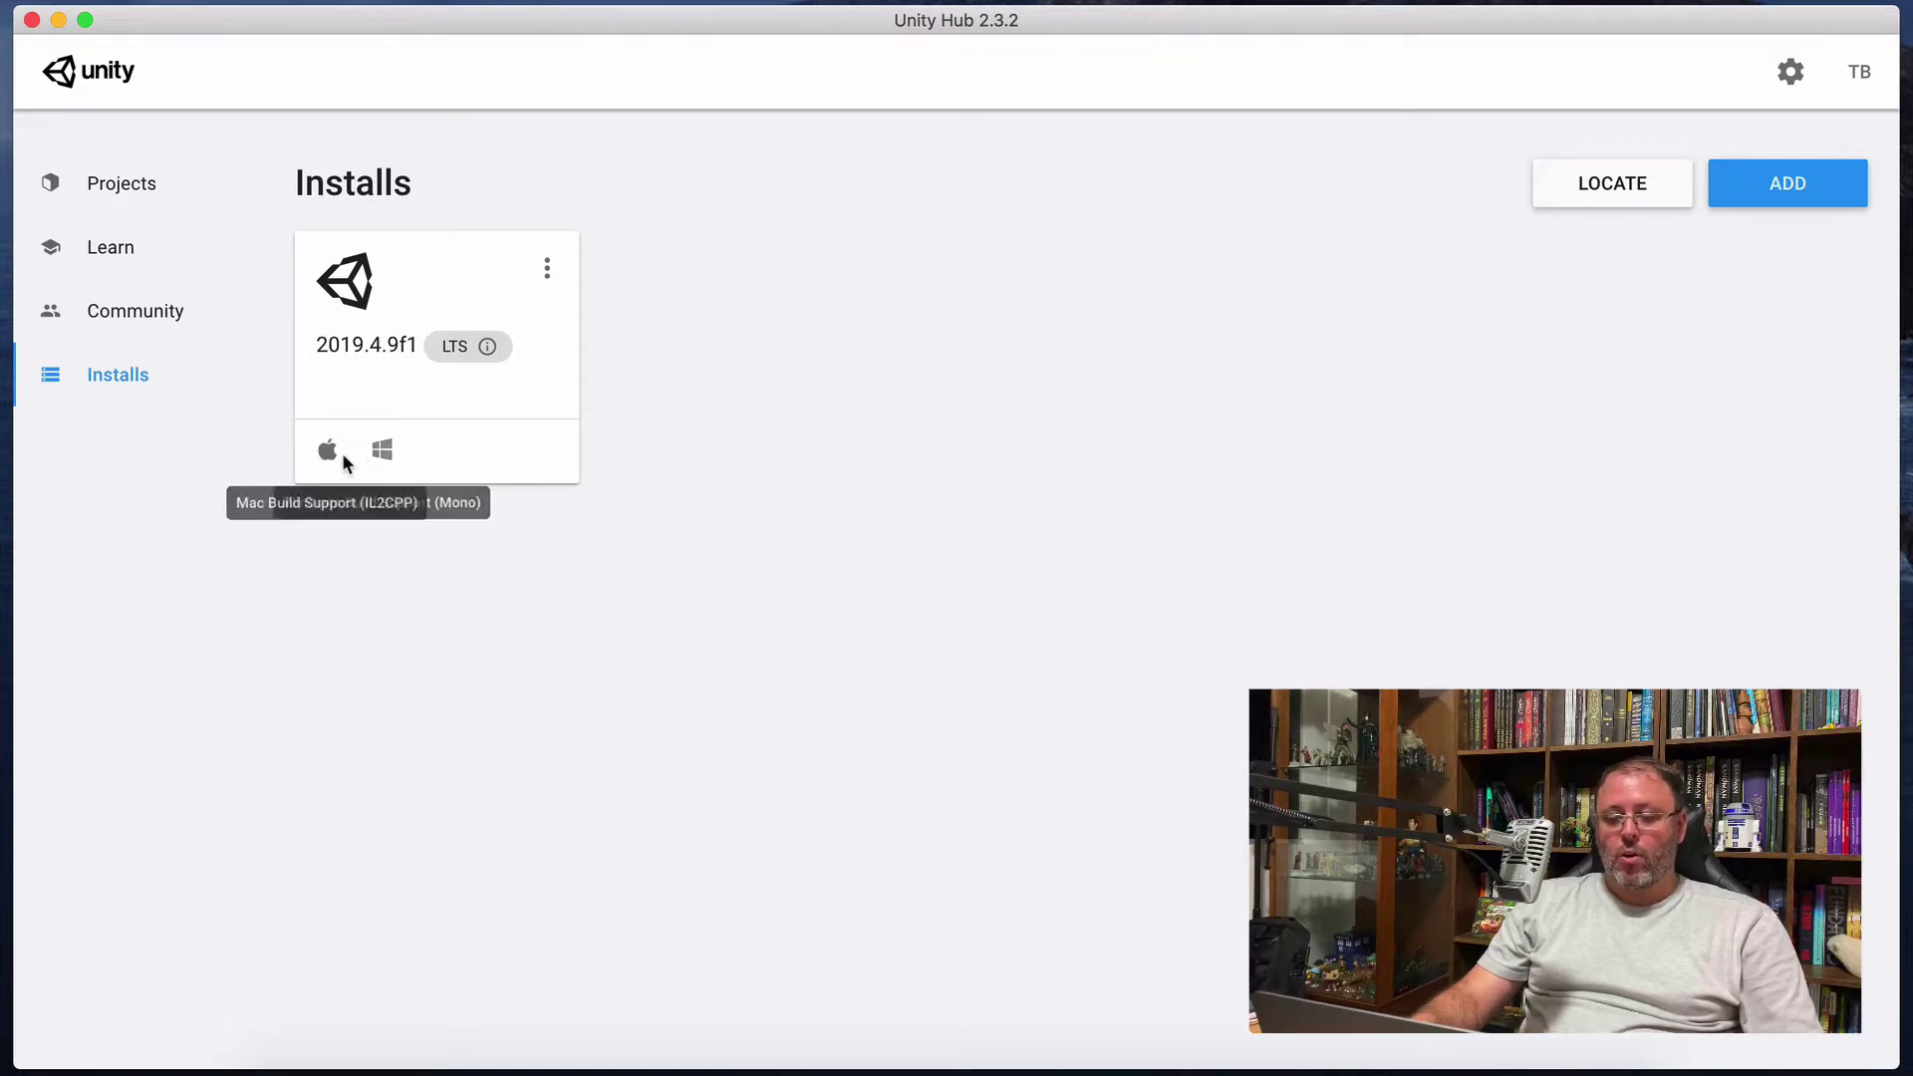
left_click(547, 273)
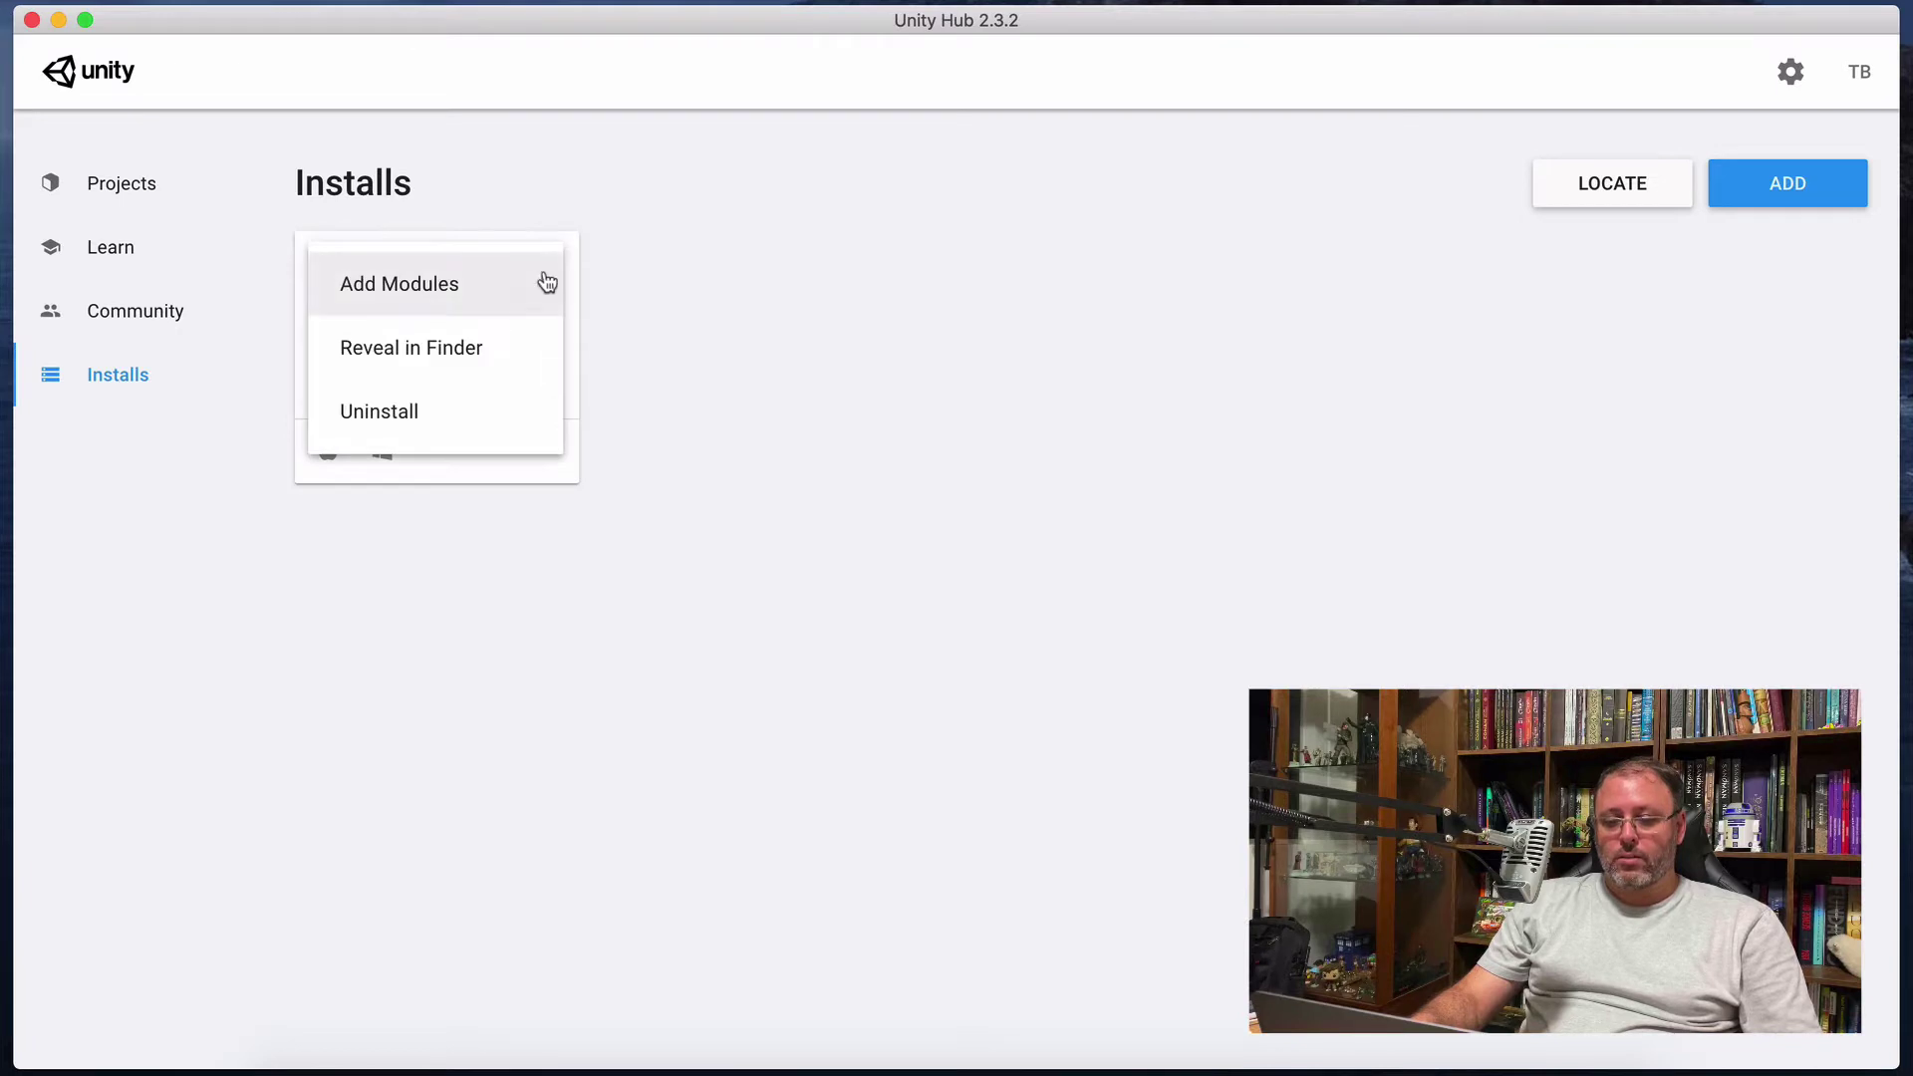
left_click(667, 382)
Try configuring a Unity 2020.1.3f1 install with iOS, Linux (Mono) and Android build support modules, then cancel it.
left_click(1829, 189)
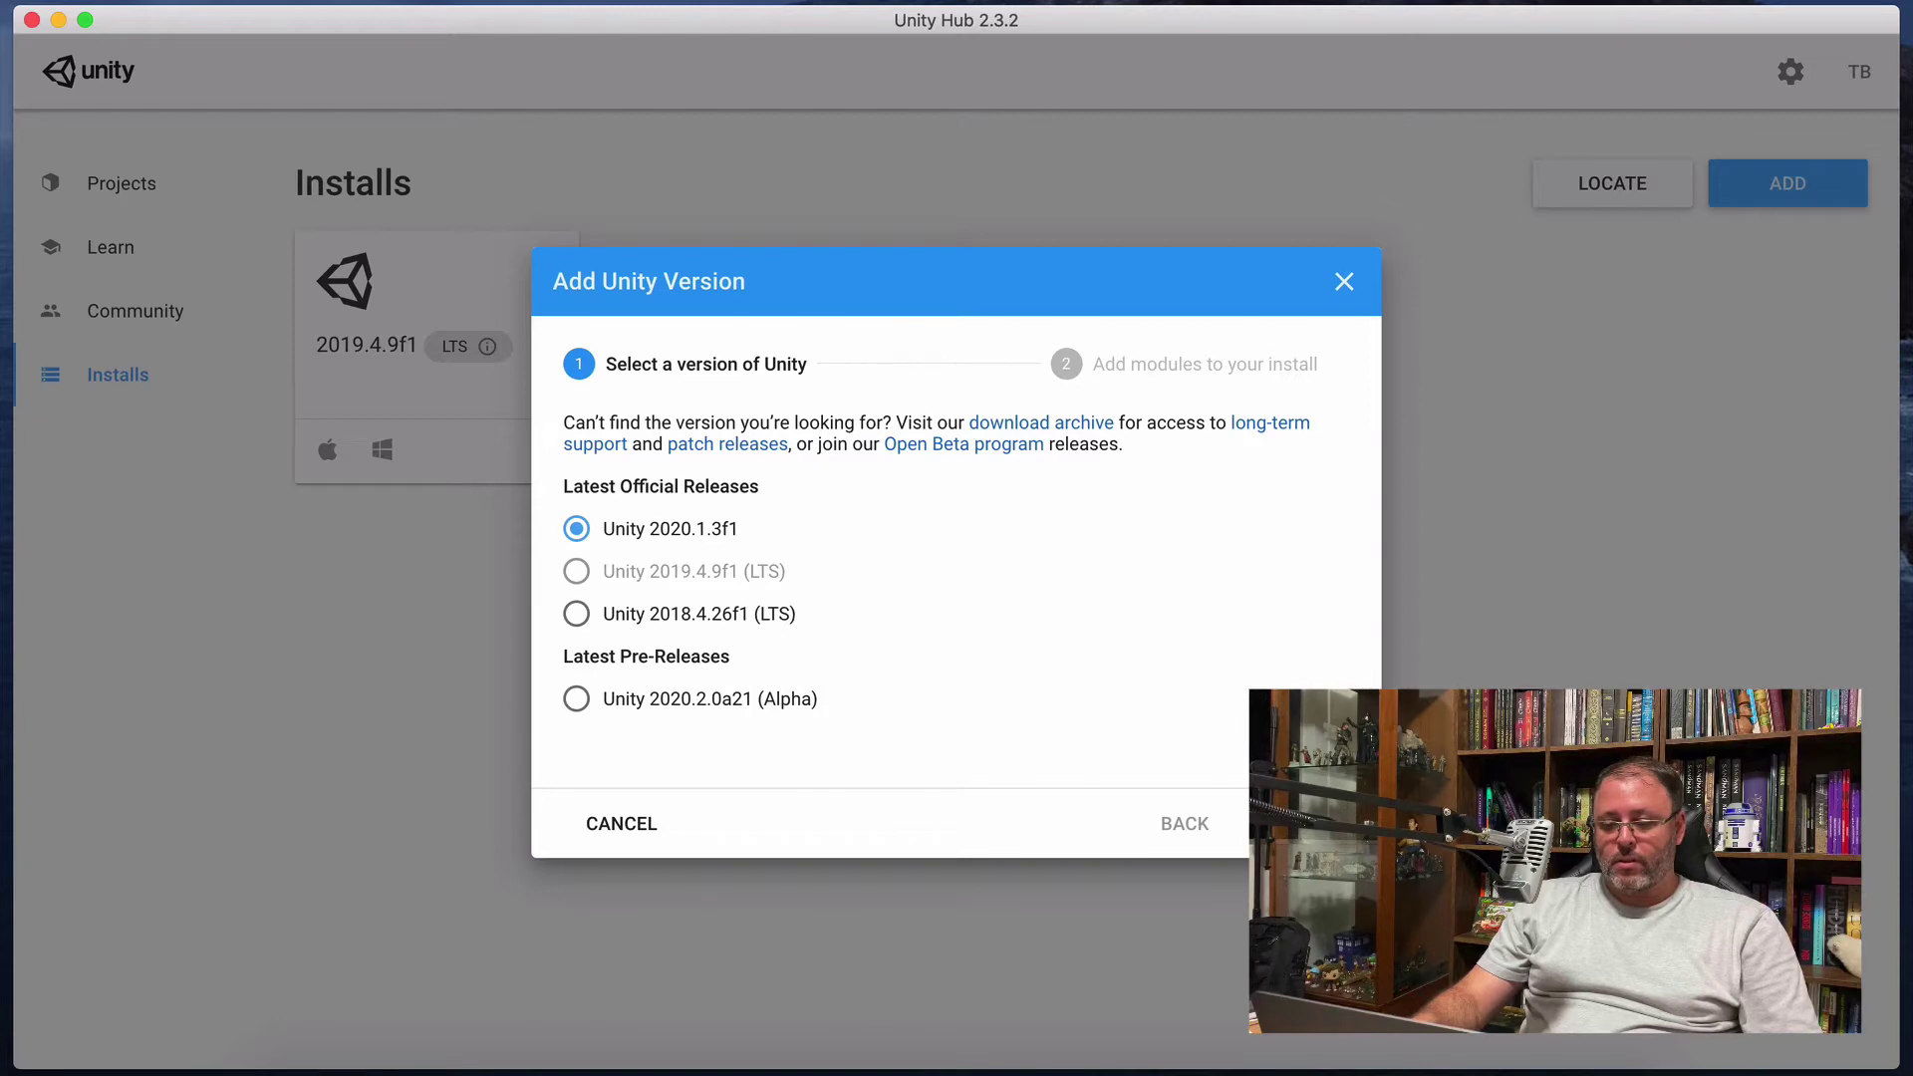
left_click(1310, 822)
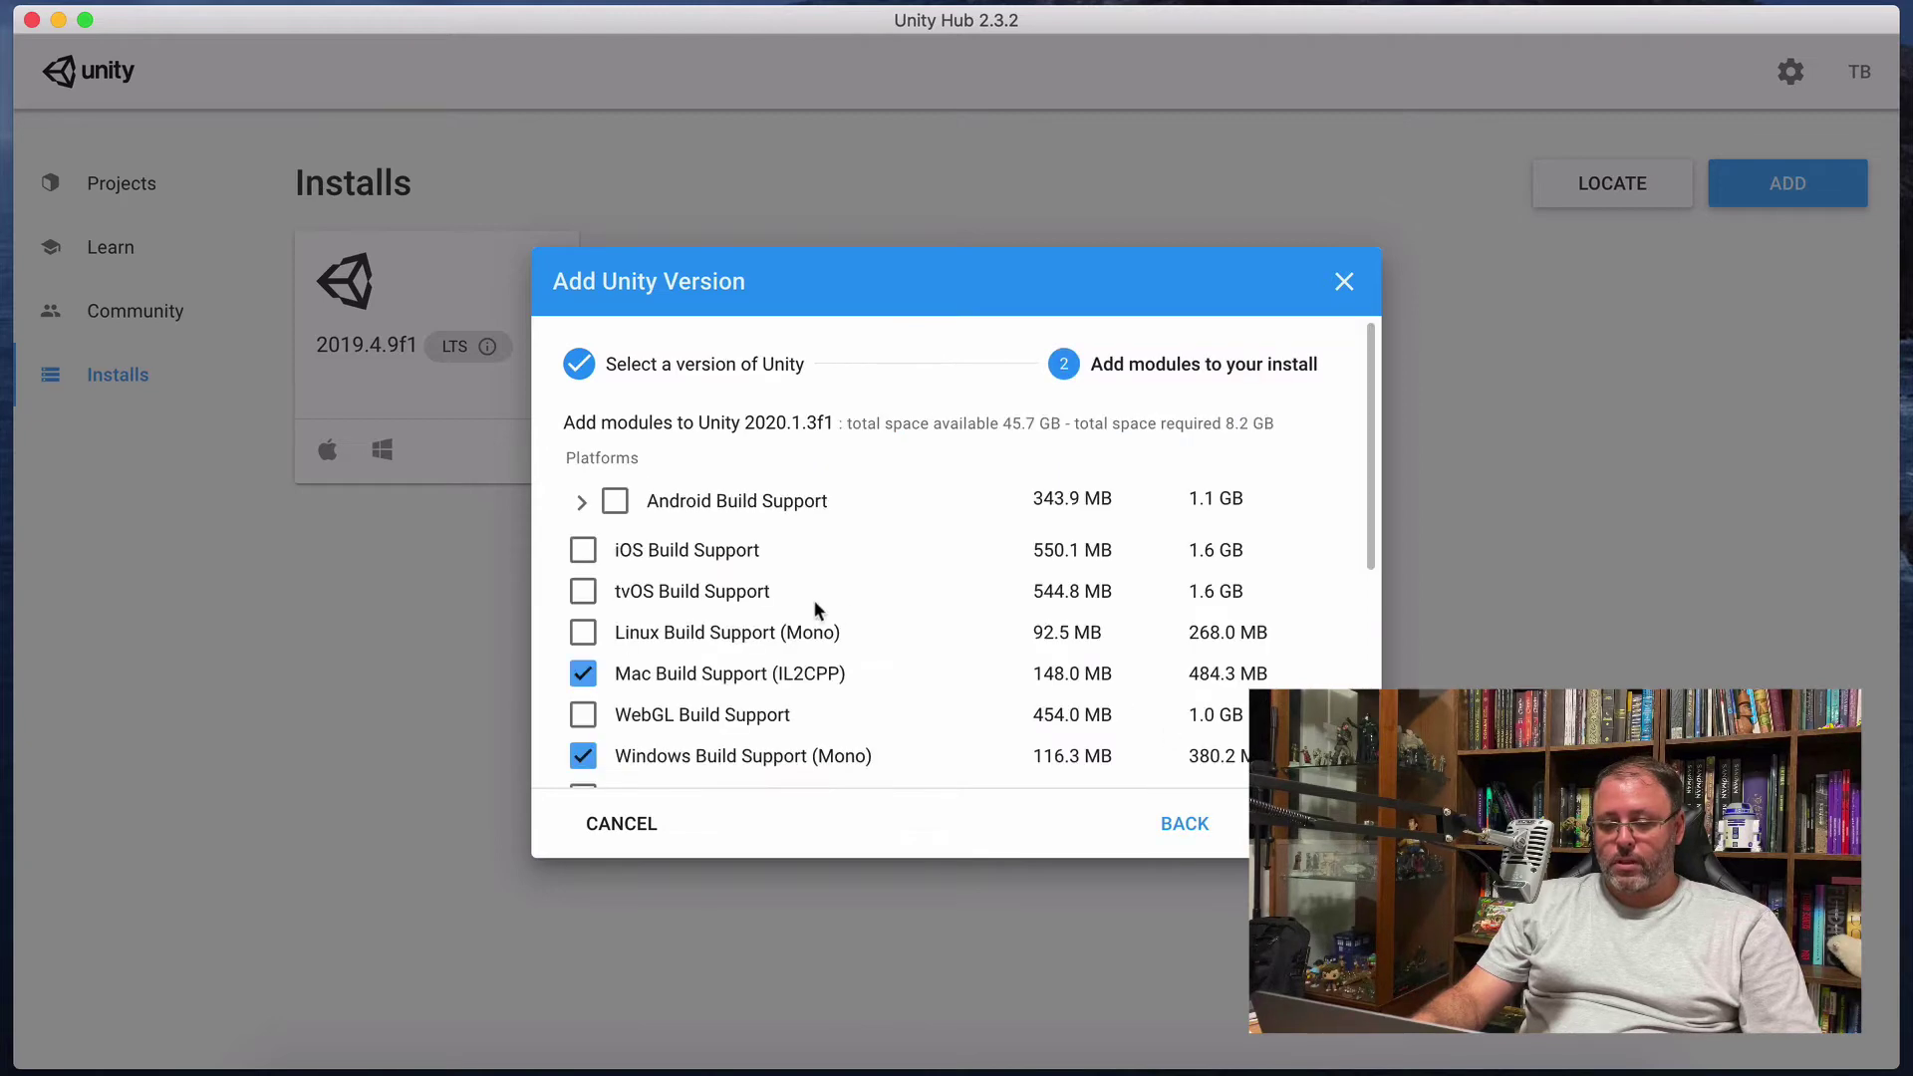
scroll(786, 564, "down", 5)
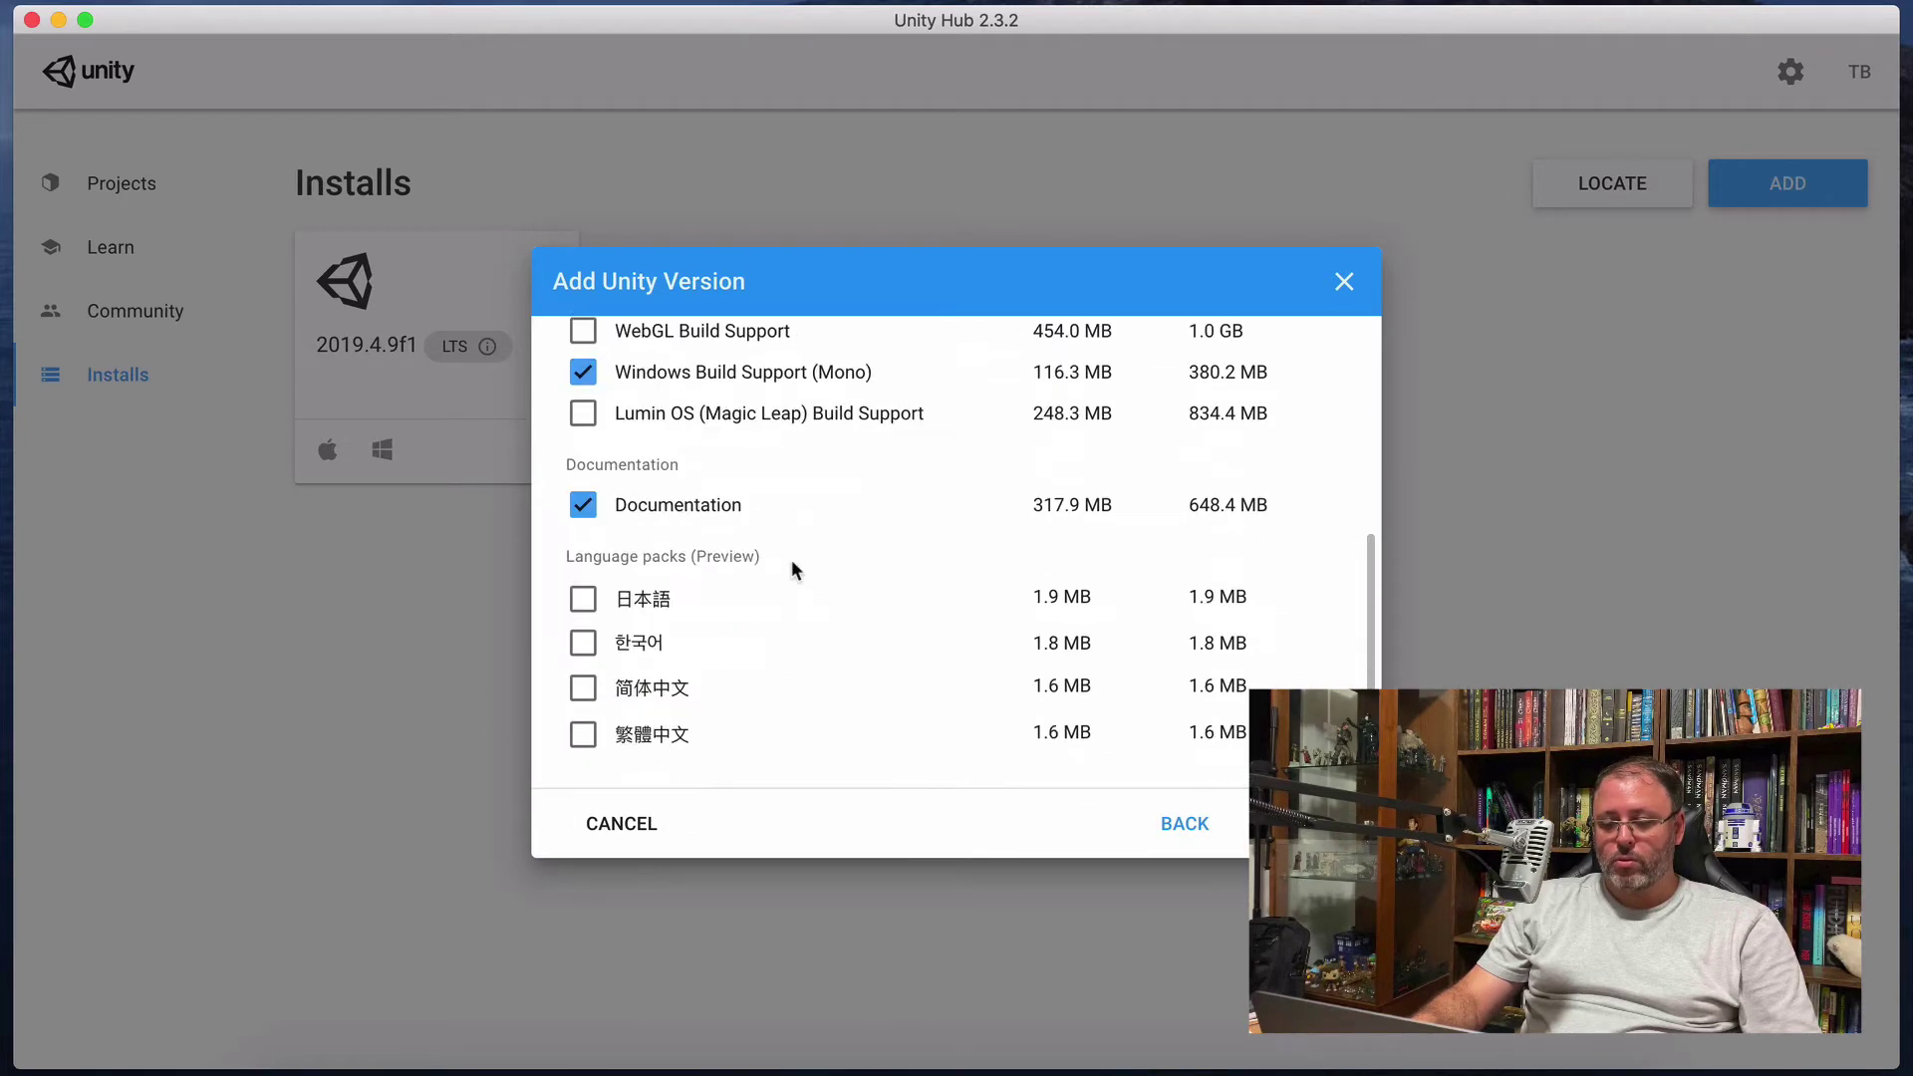
scroll(792, 563, "up", 4)
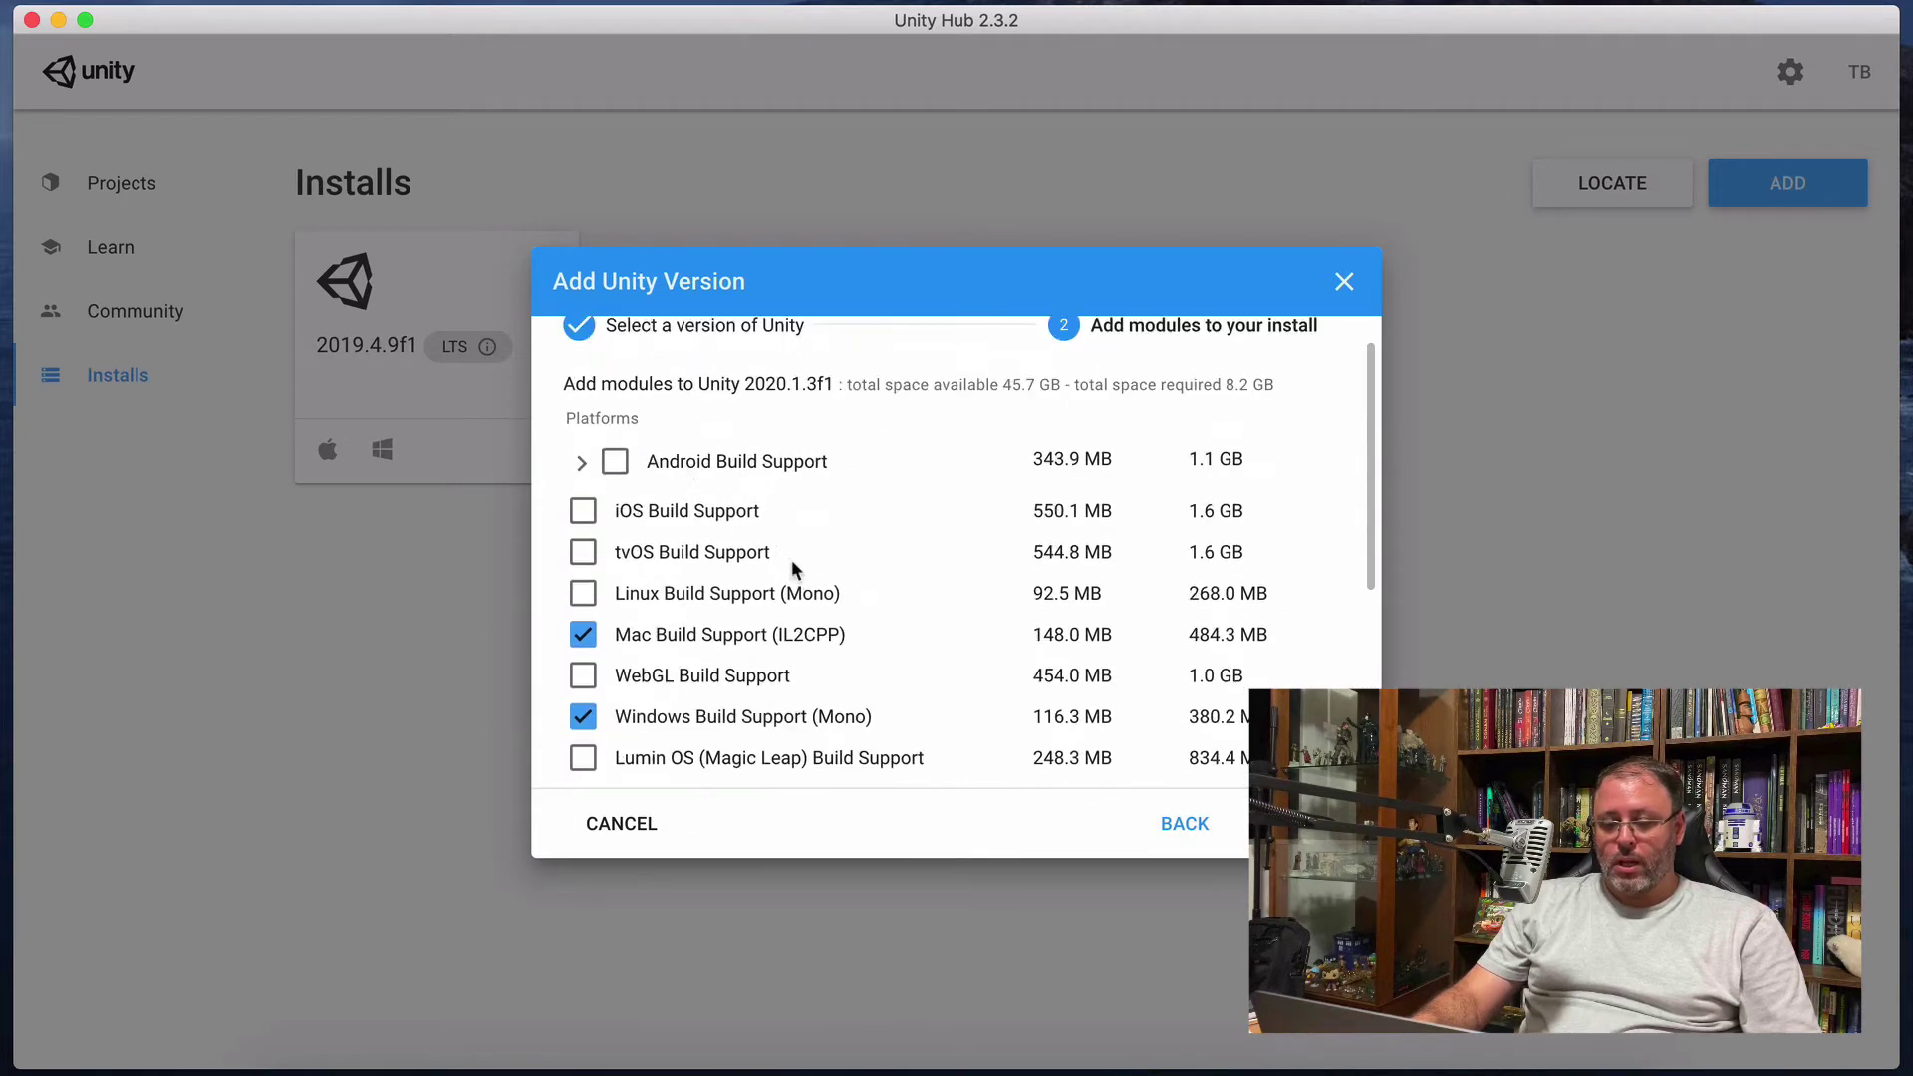
left_click(584, 511)
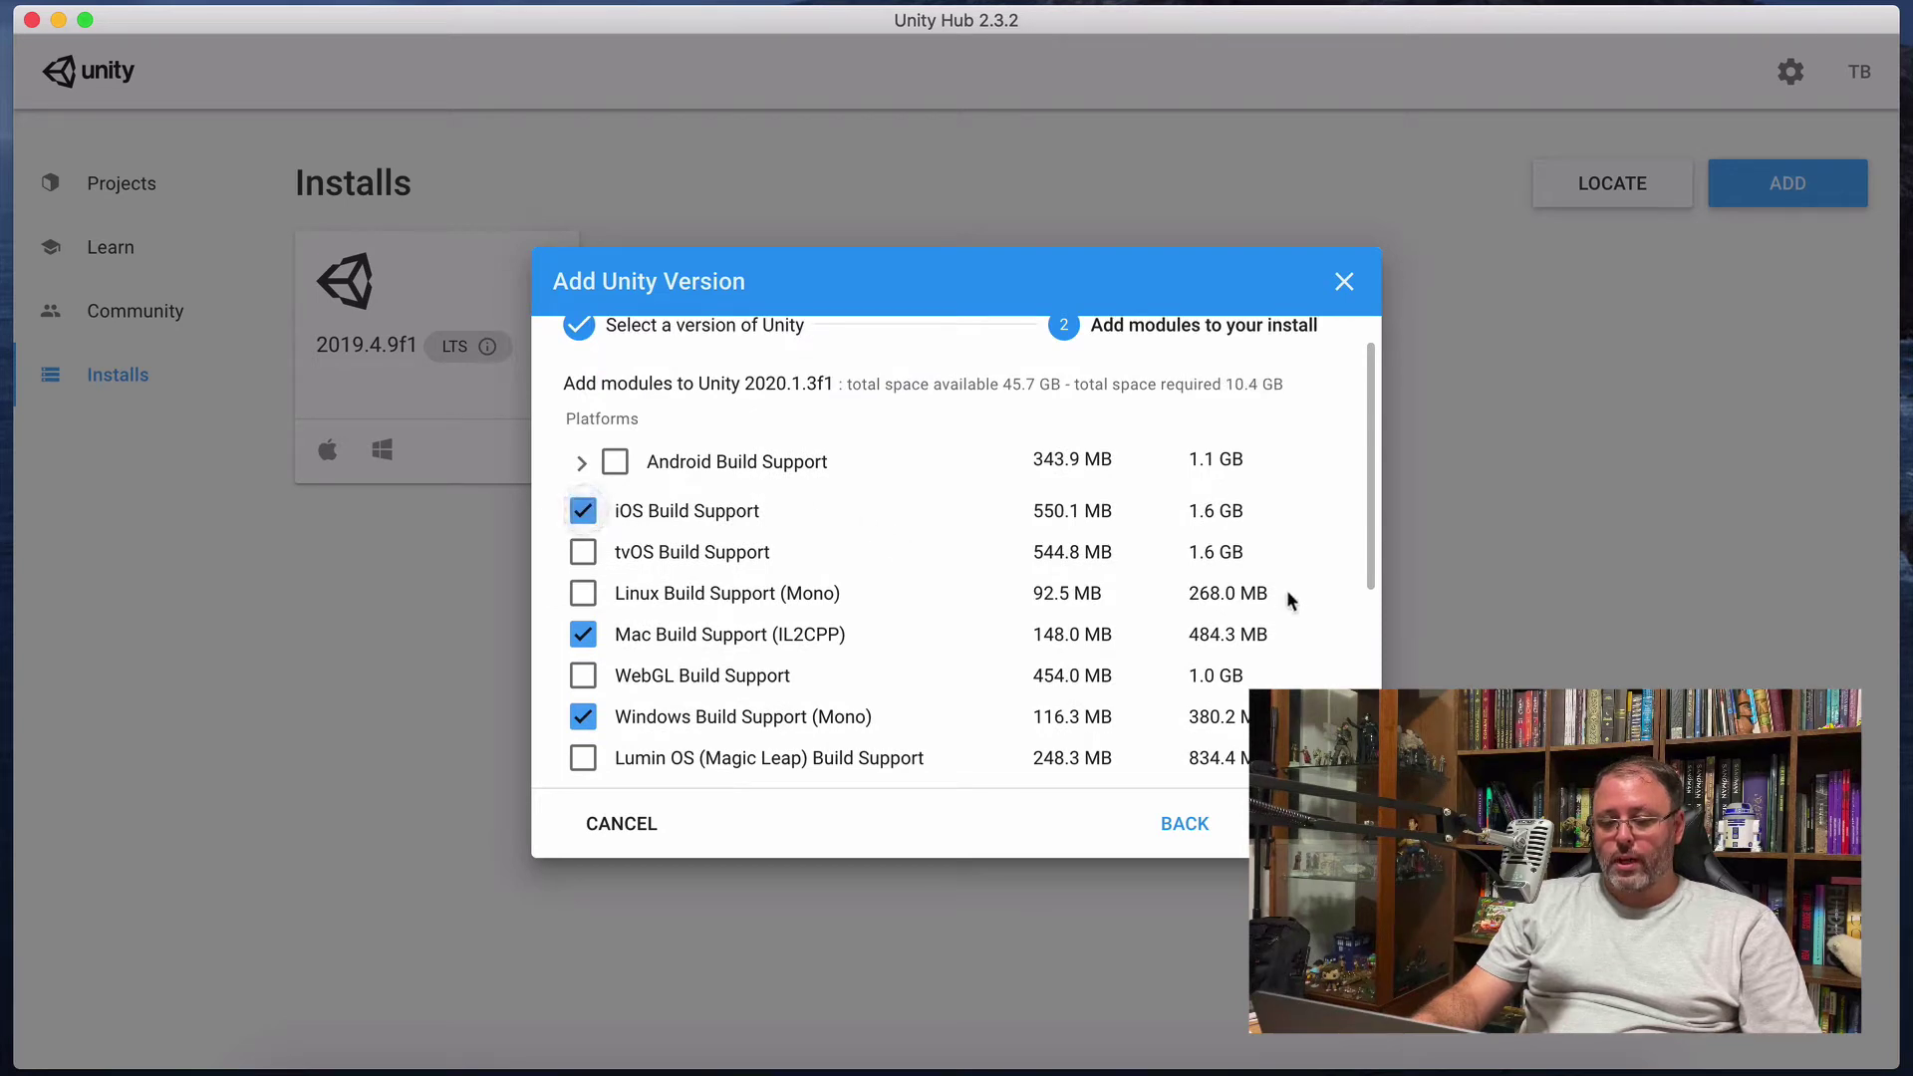
left_click(583, 594)
scroll(767, 618, "up", 1)
left_click(616, 495)
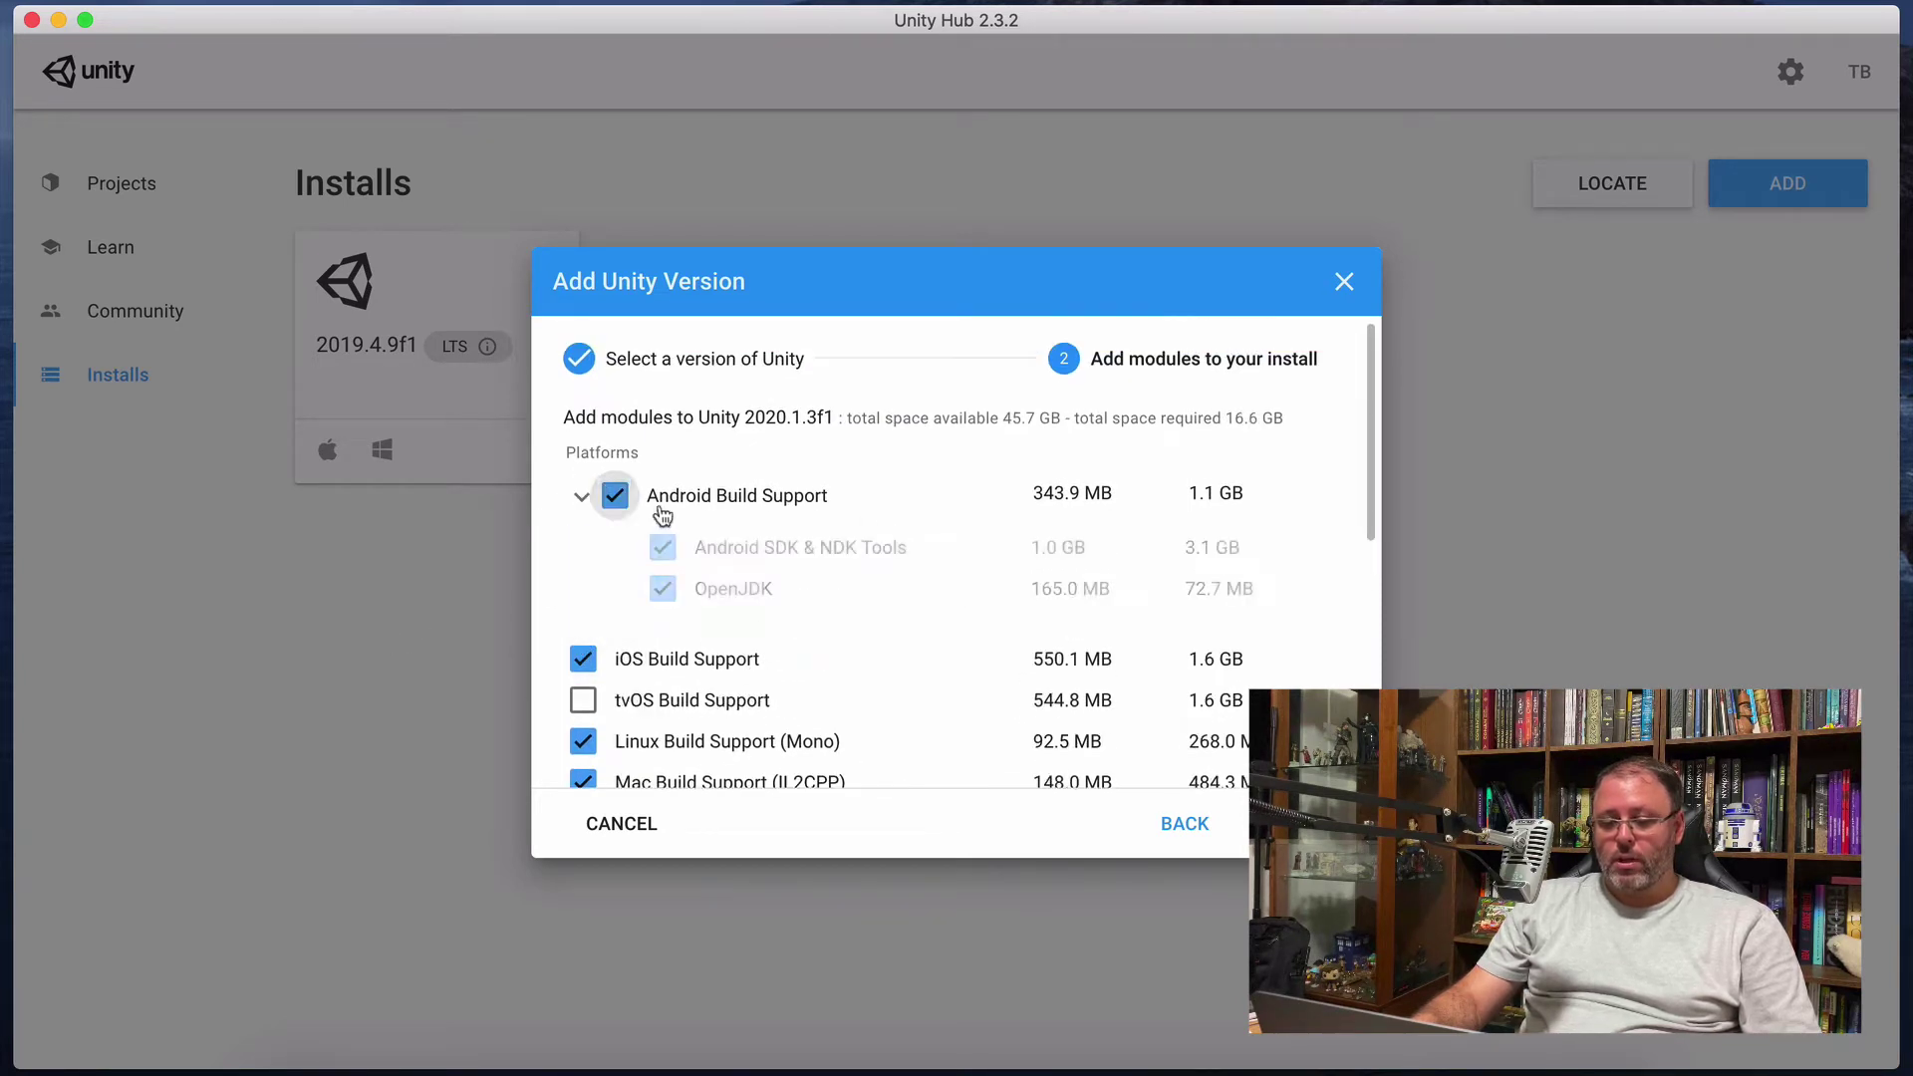
left_click(610, 496)
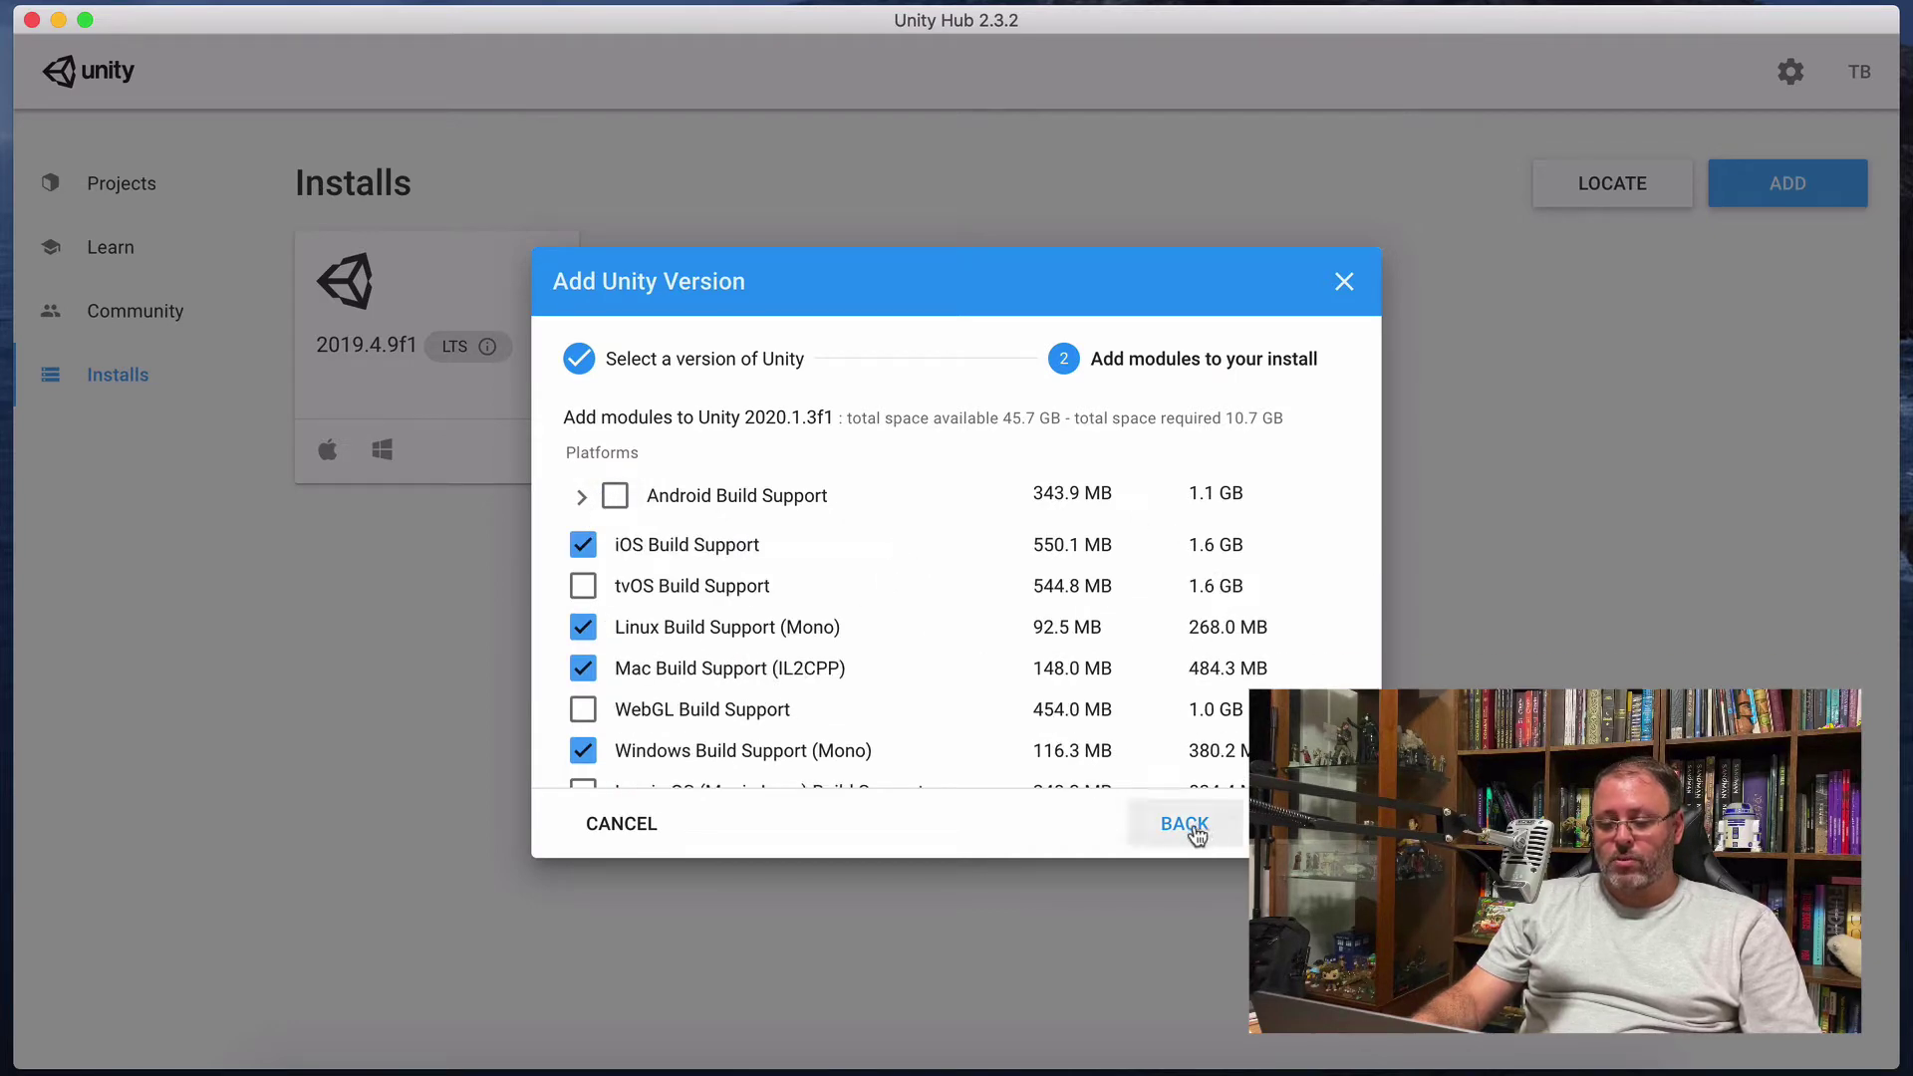
left_click(619, 820)
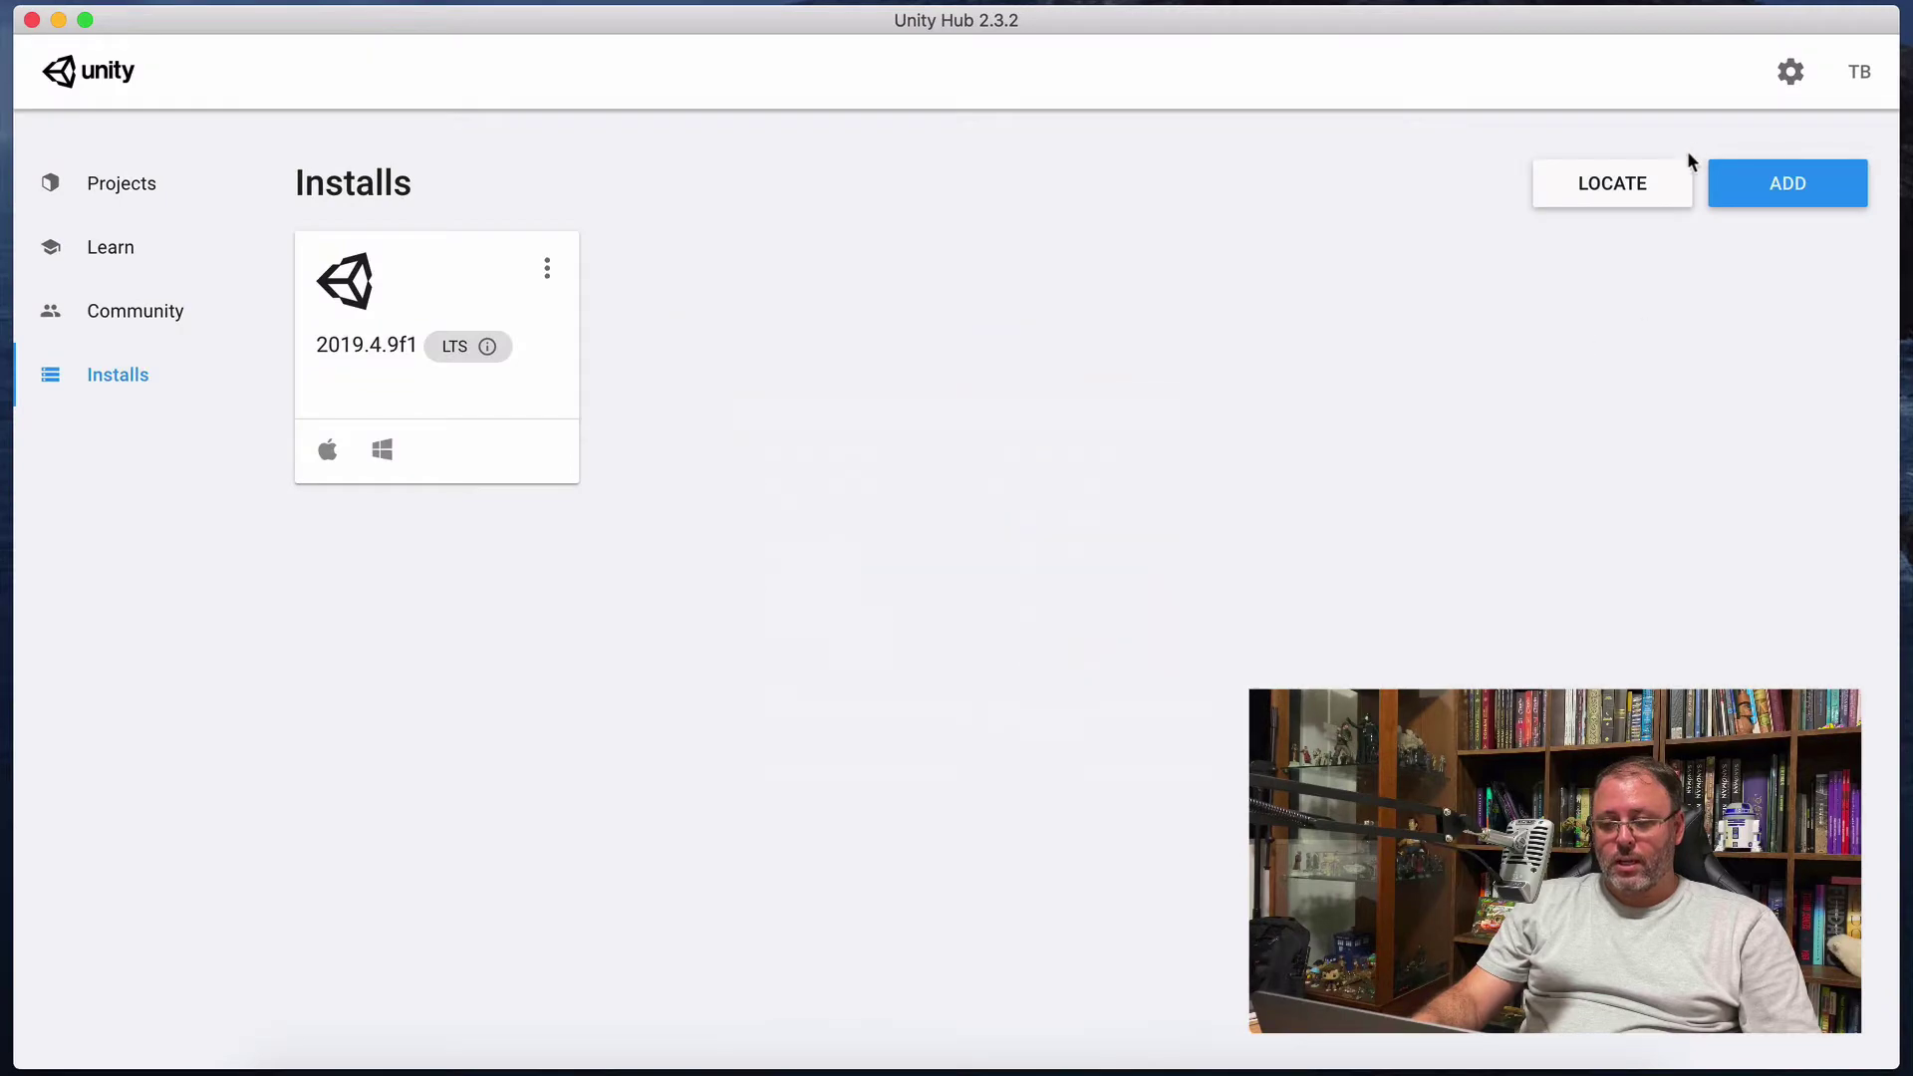
Examine the default platform modules offered for a Unity 2020.1.3f1 install, and leave without installing.
left_click(1746, 187)
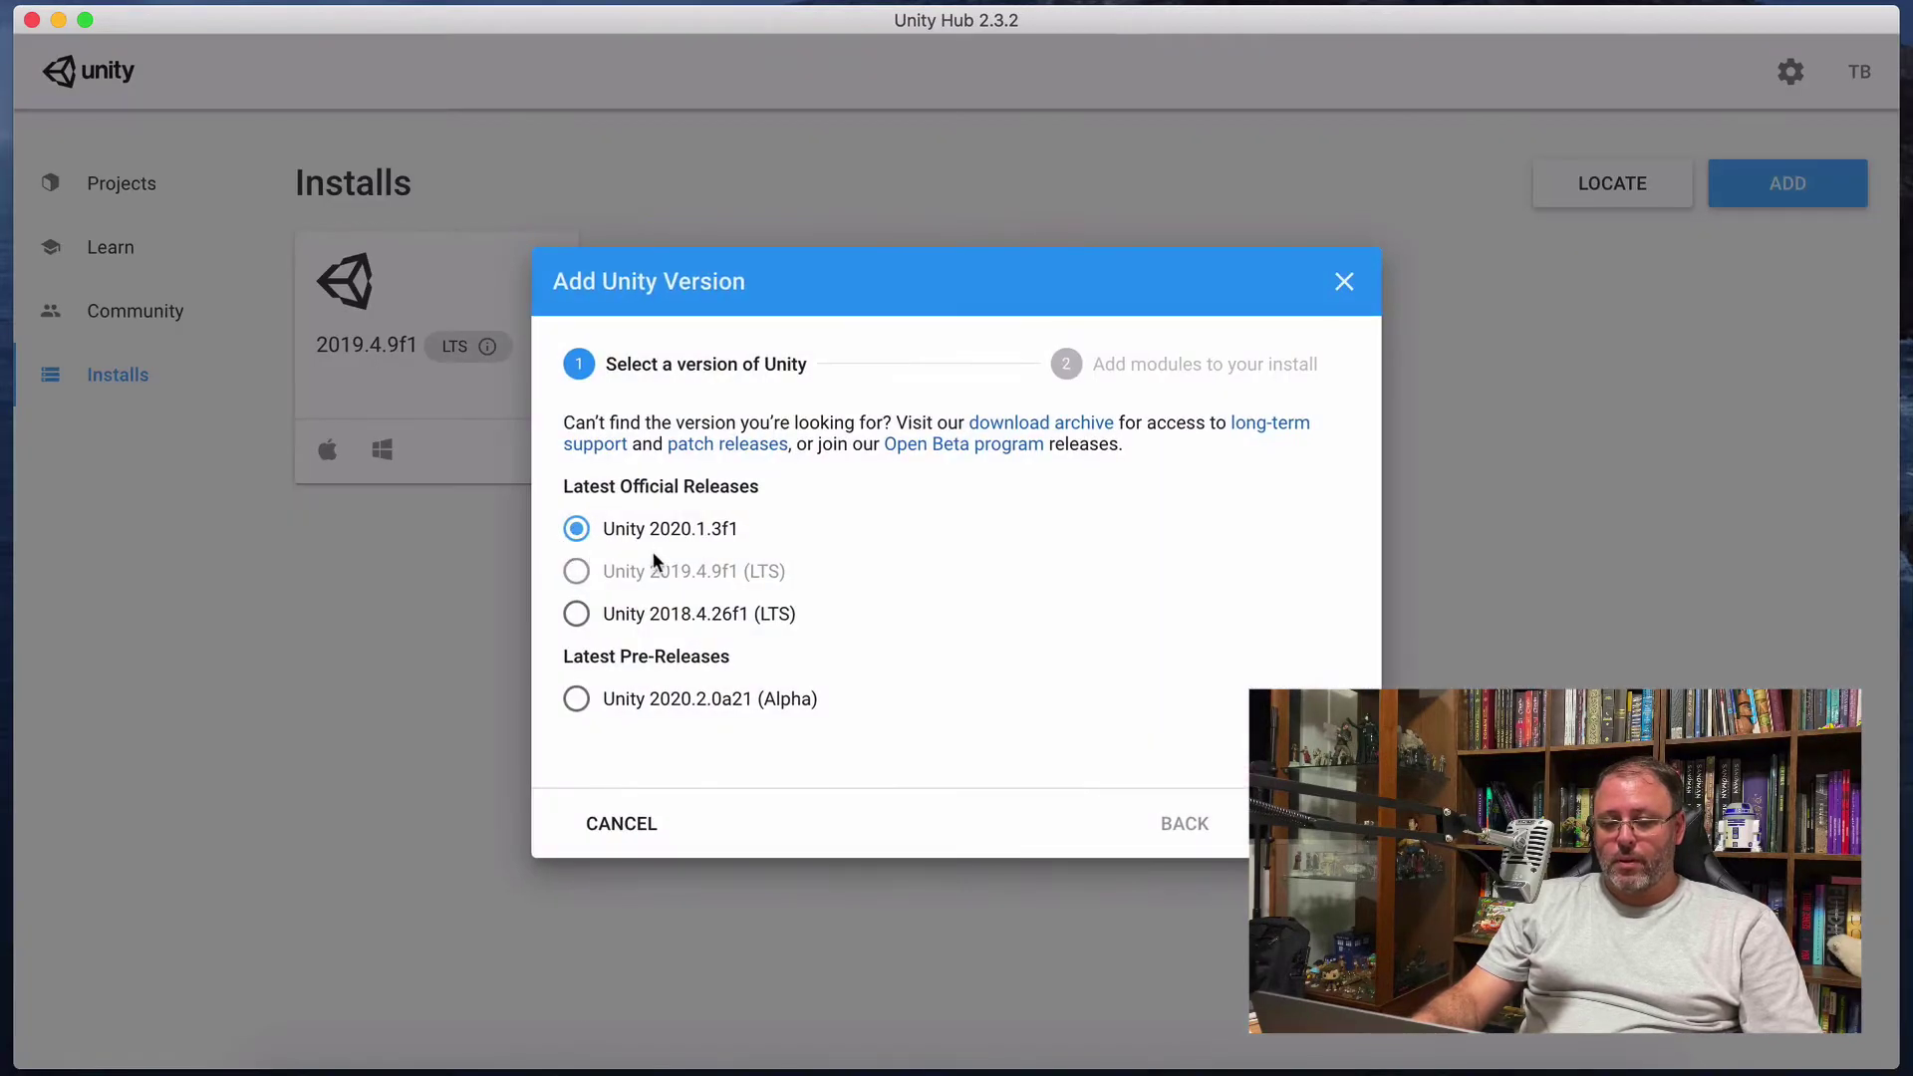
left_click(1313, 823)
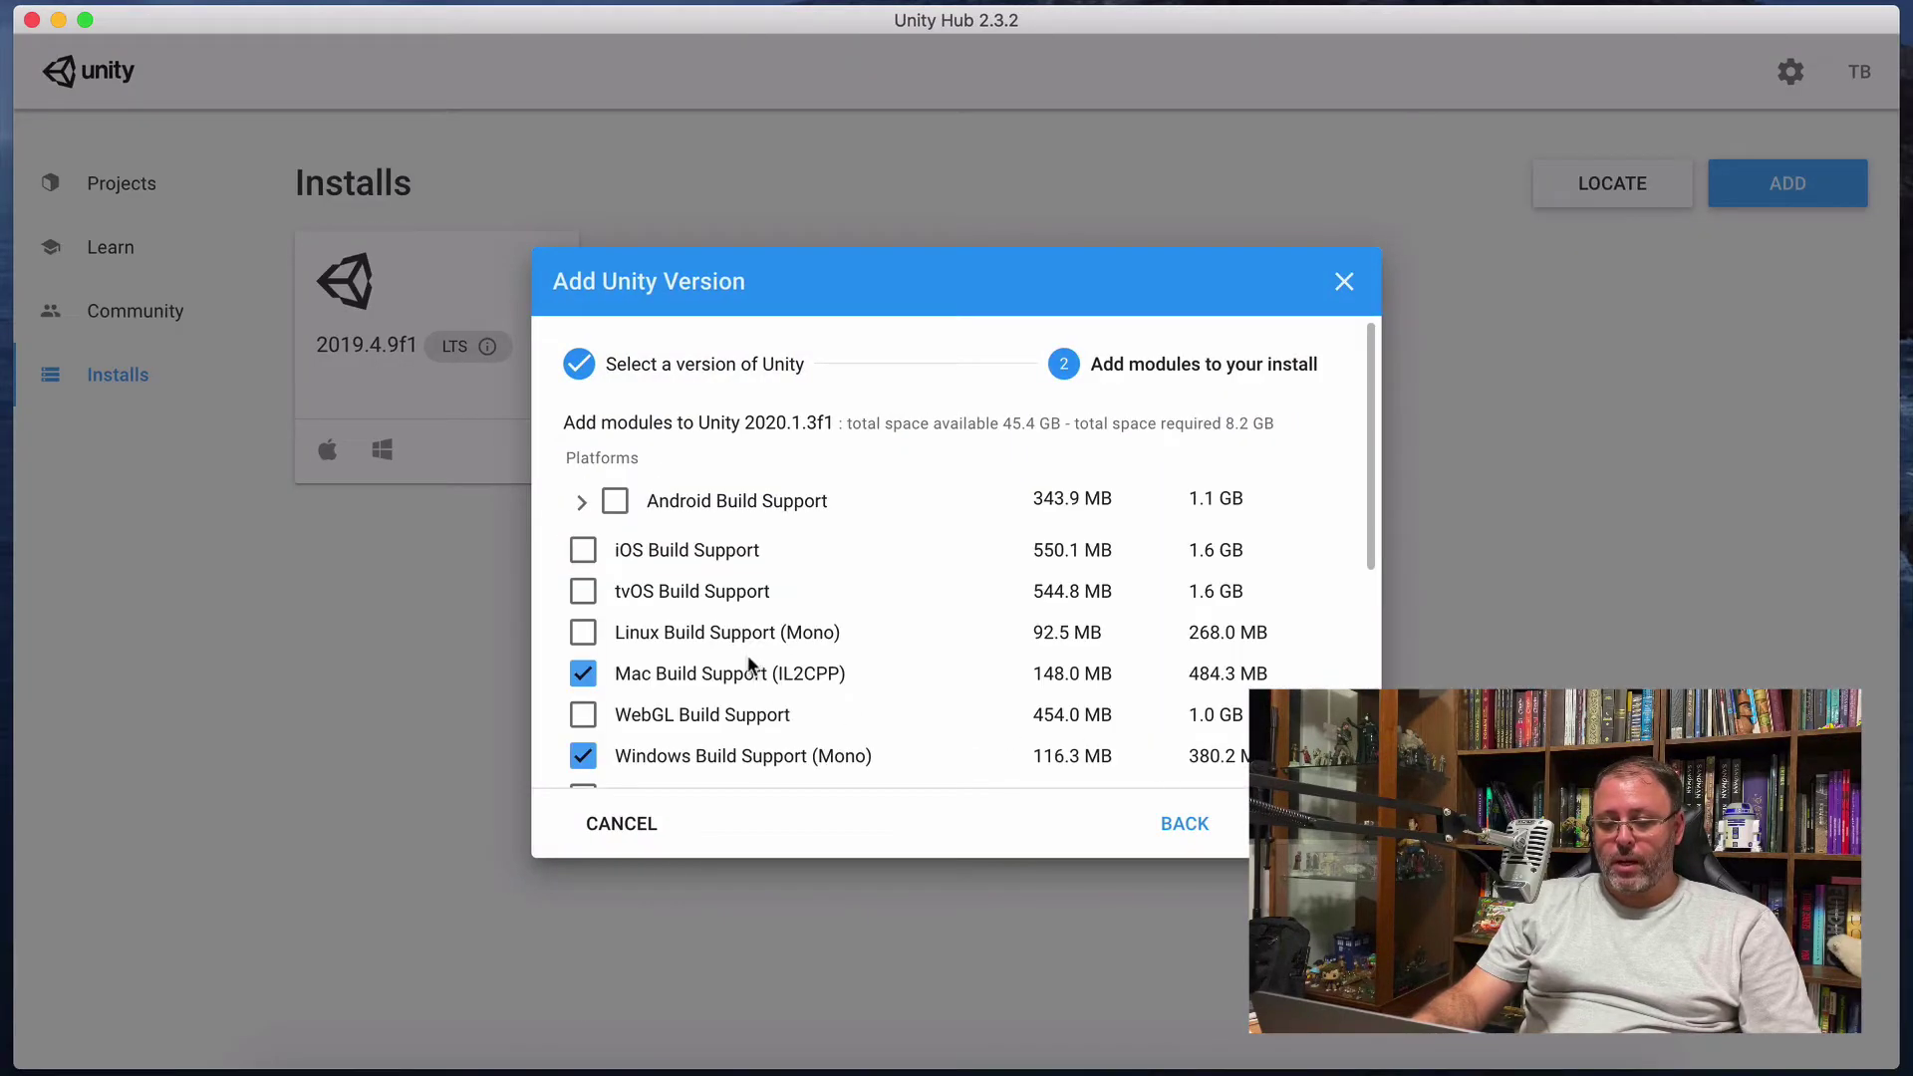
scroll(657, 677, "down", 1)
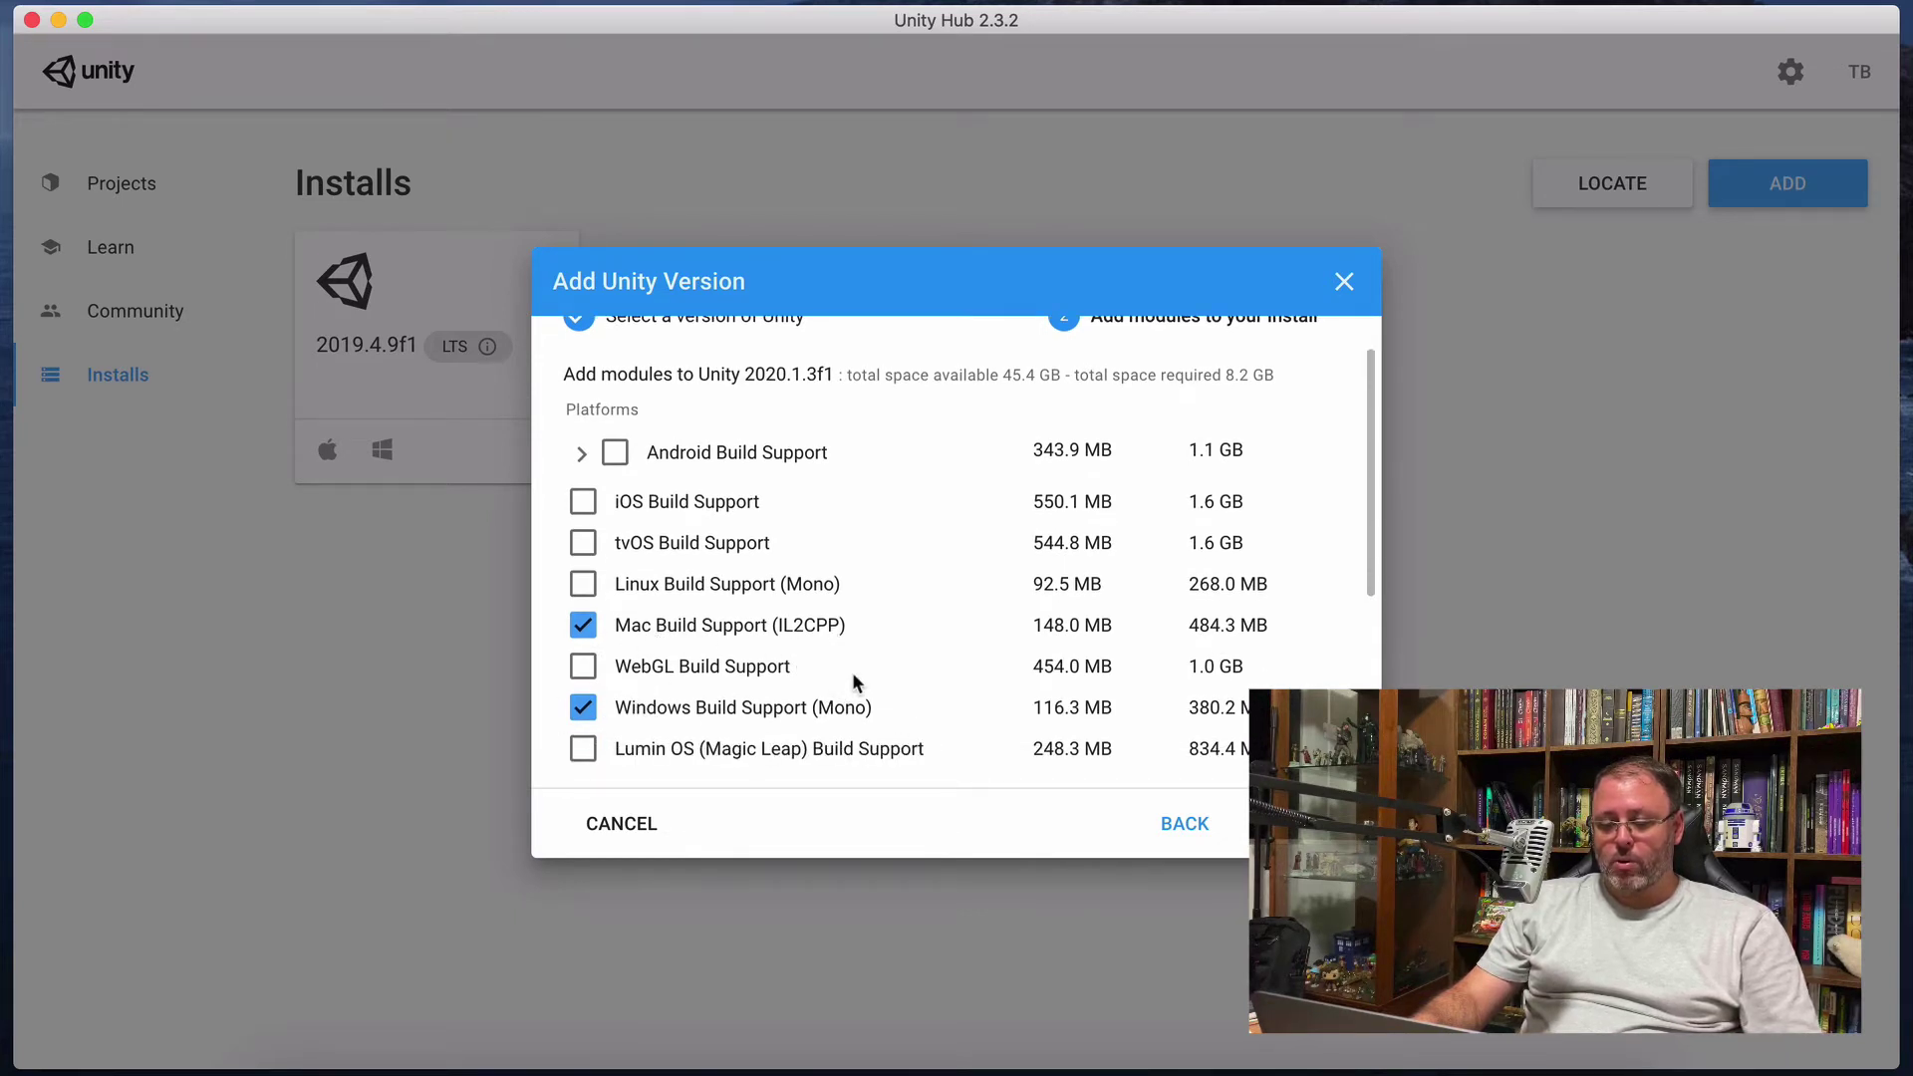
left_click(1193, 823)
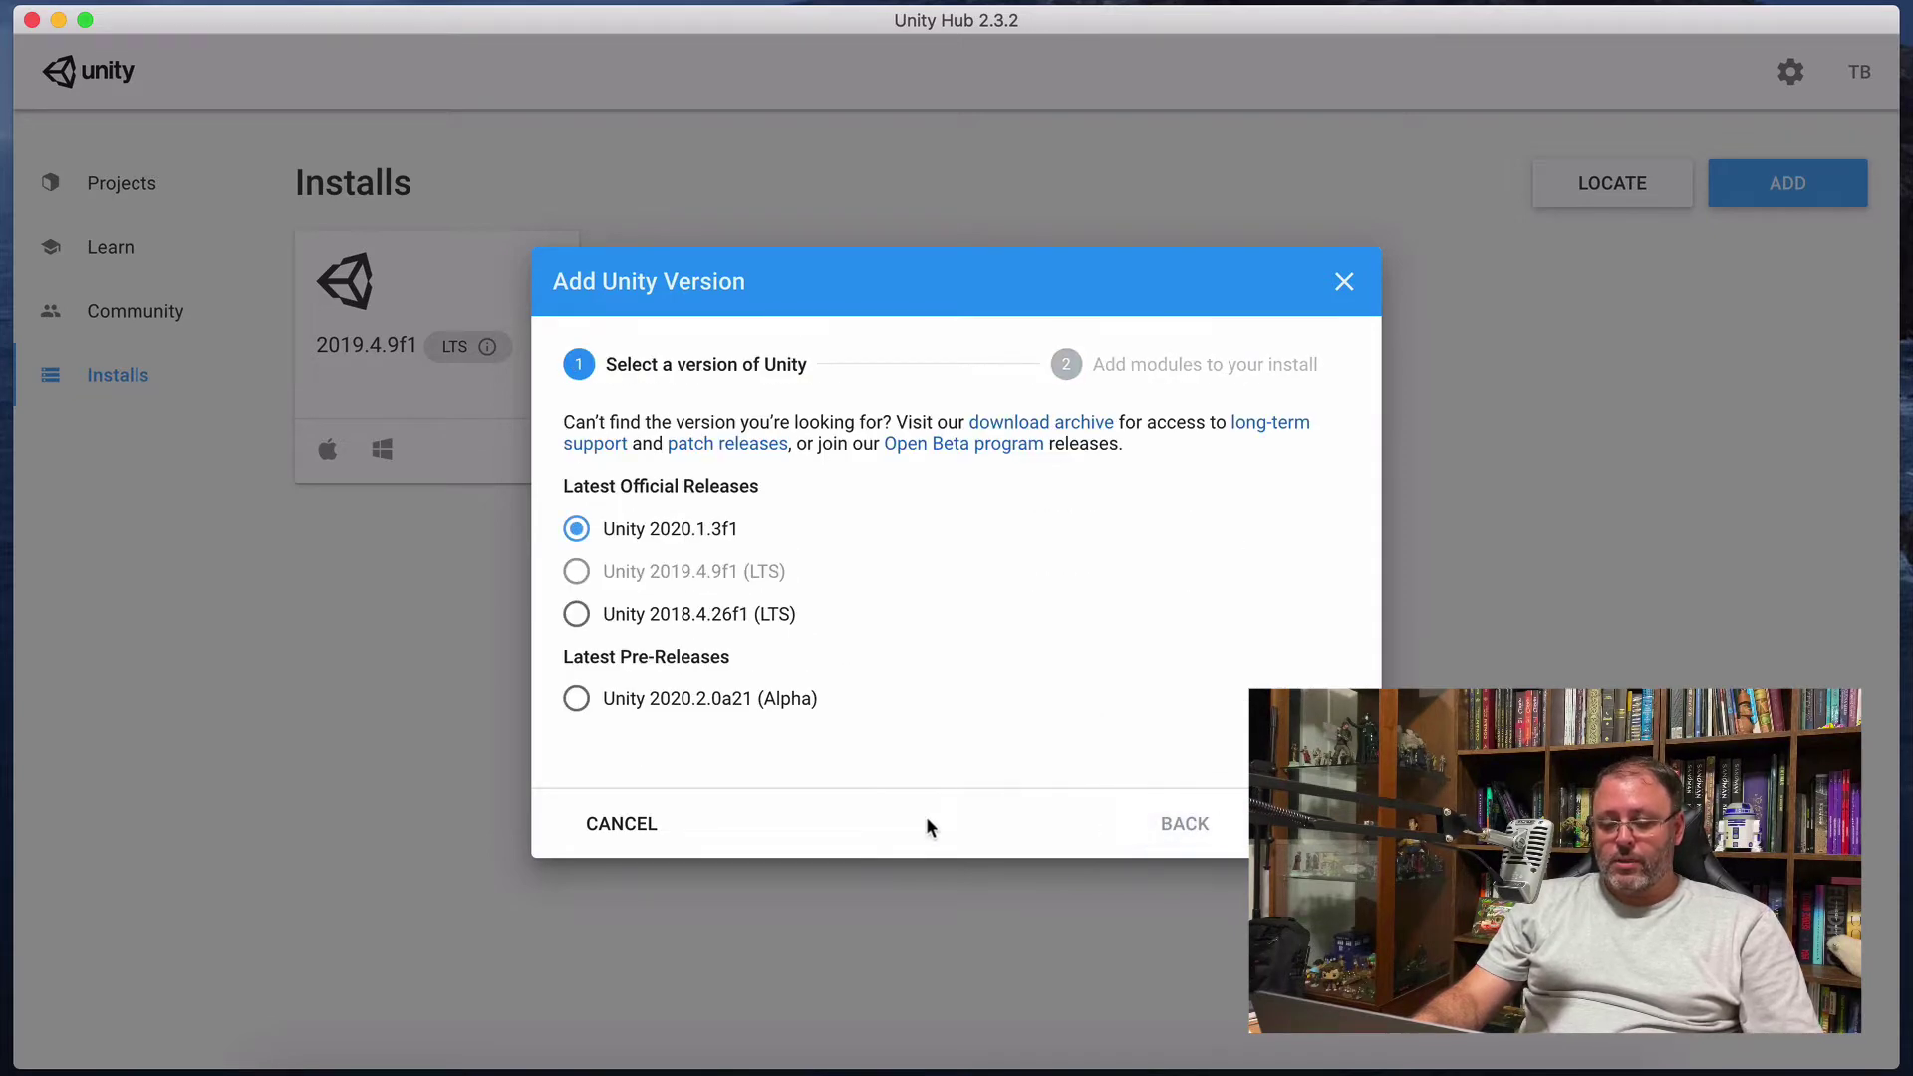
left_click(649, 832)
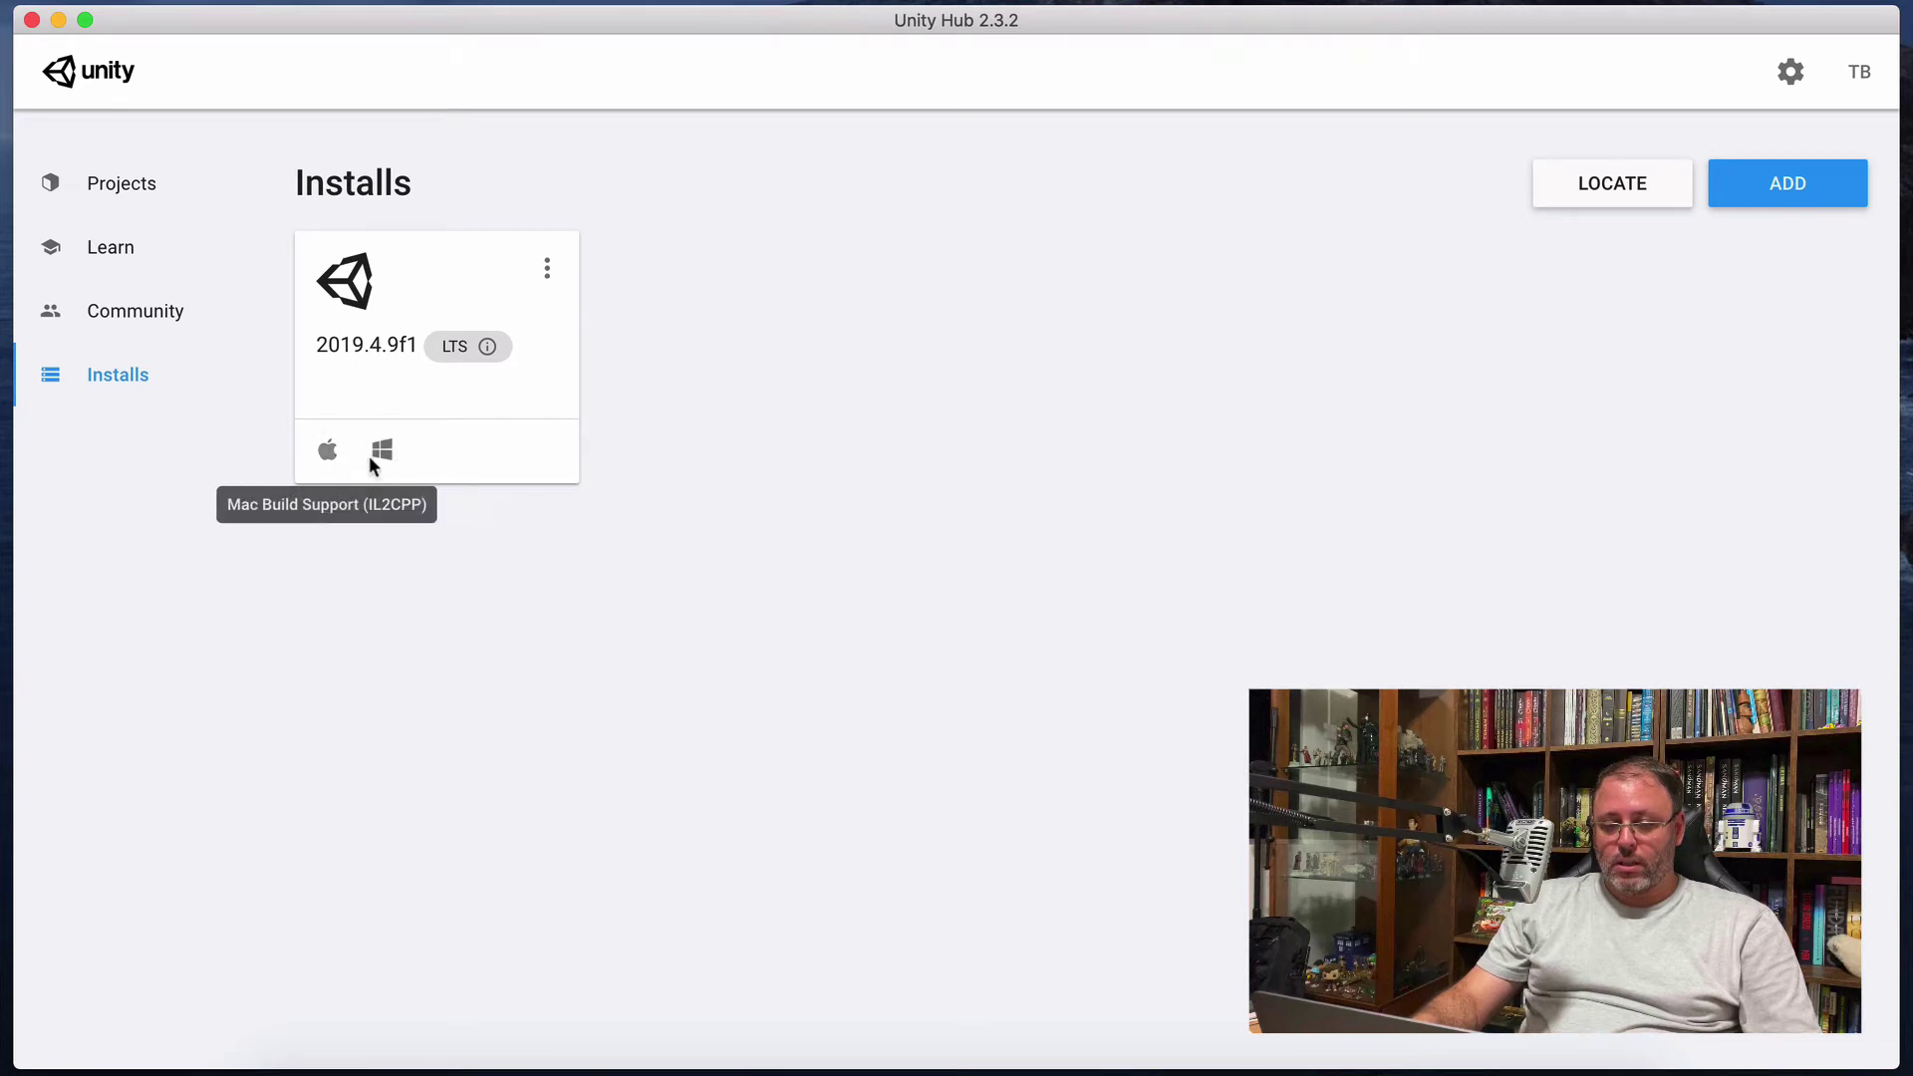
Examine the modules that can be added to the installed Unity 2019.4.9f1 and where it can be uninstalled.
left_click(547, 278)
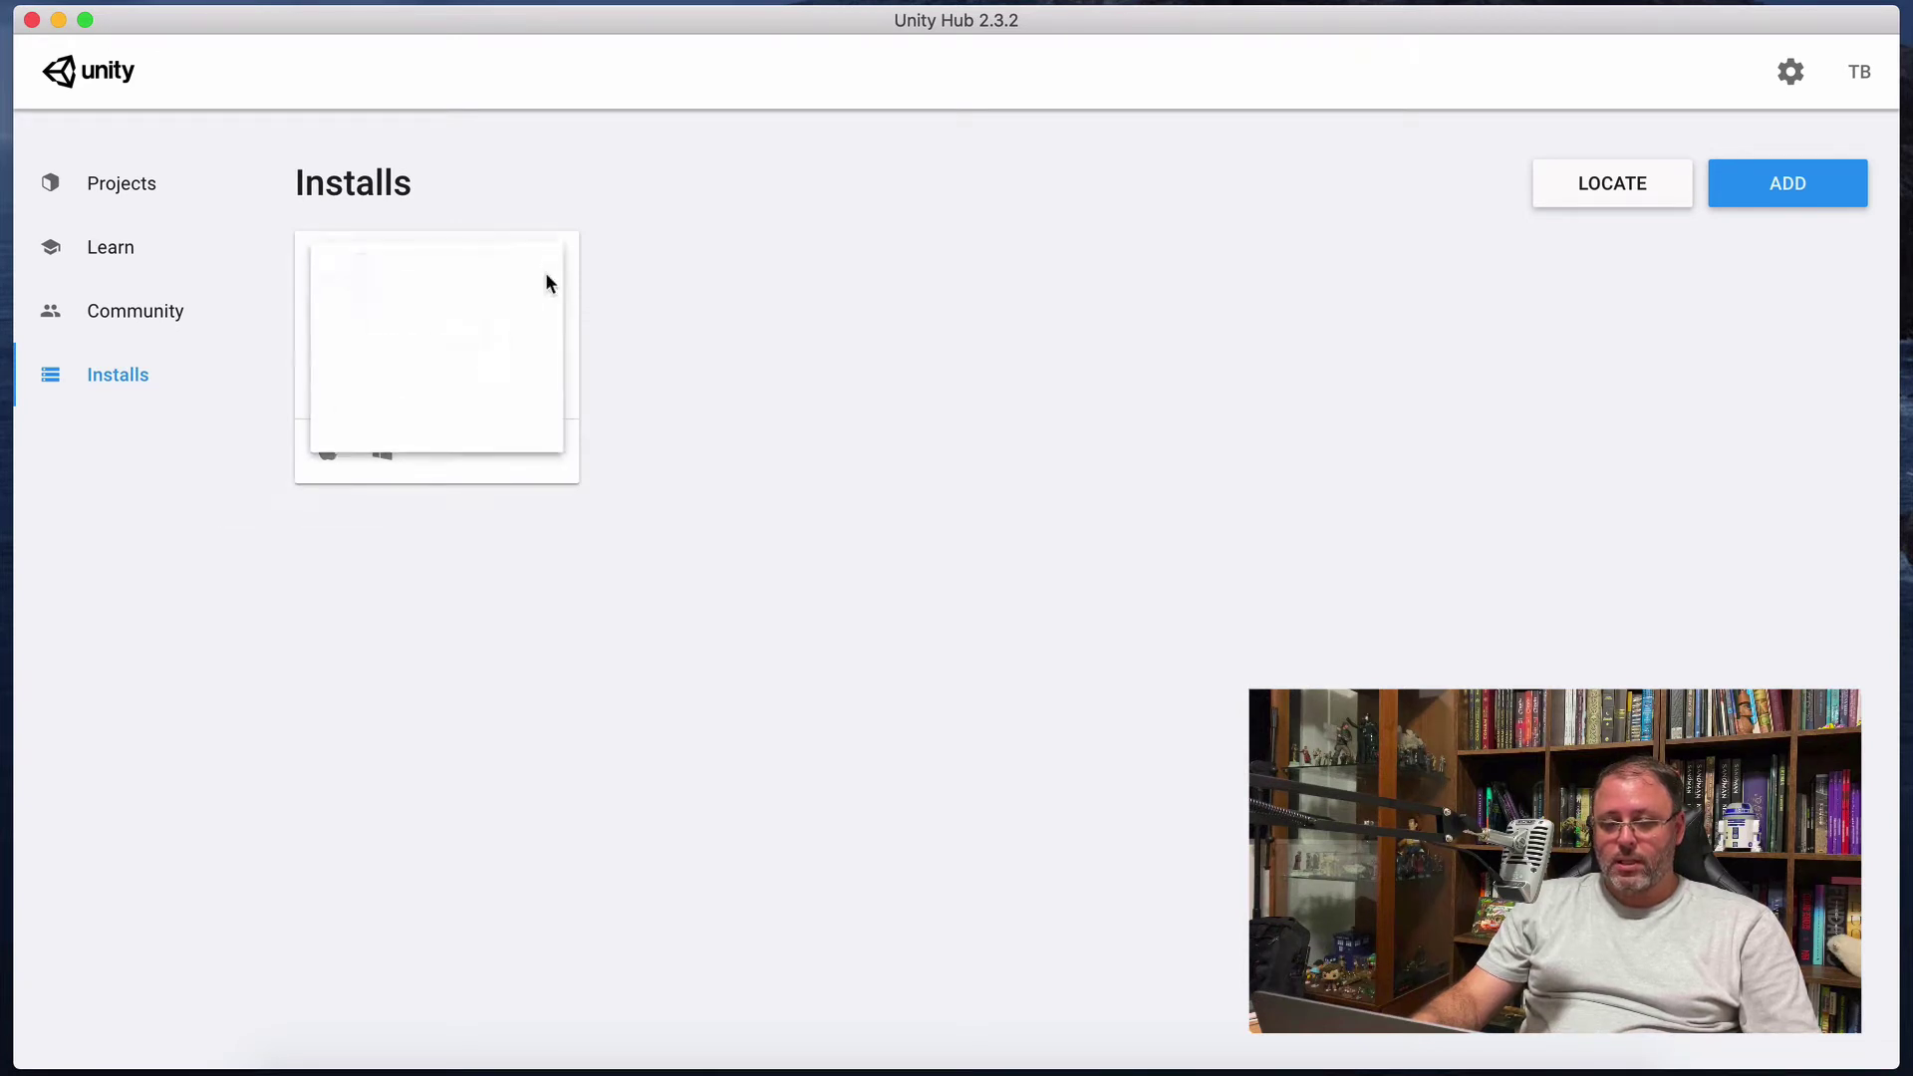
left_click(486, 291)
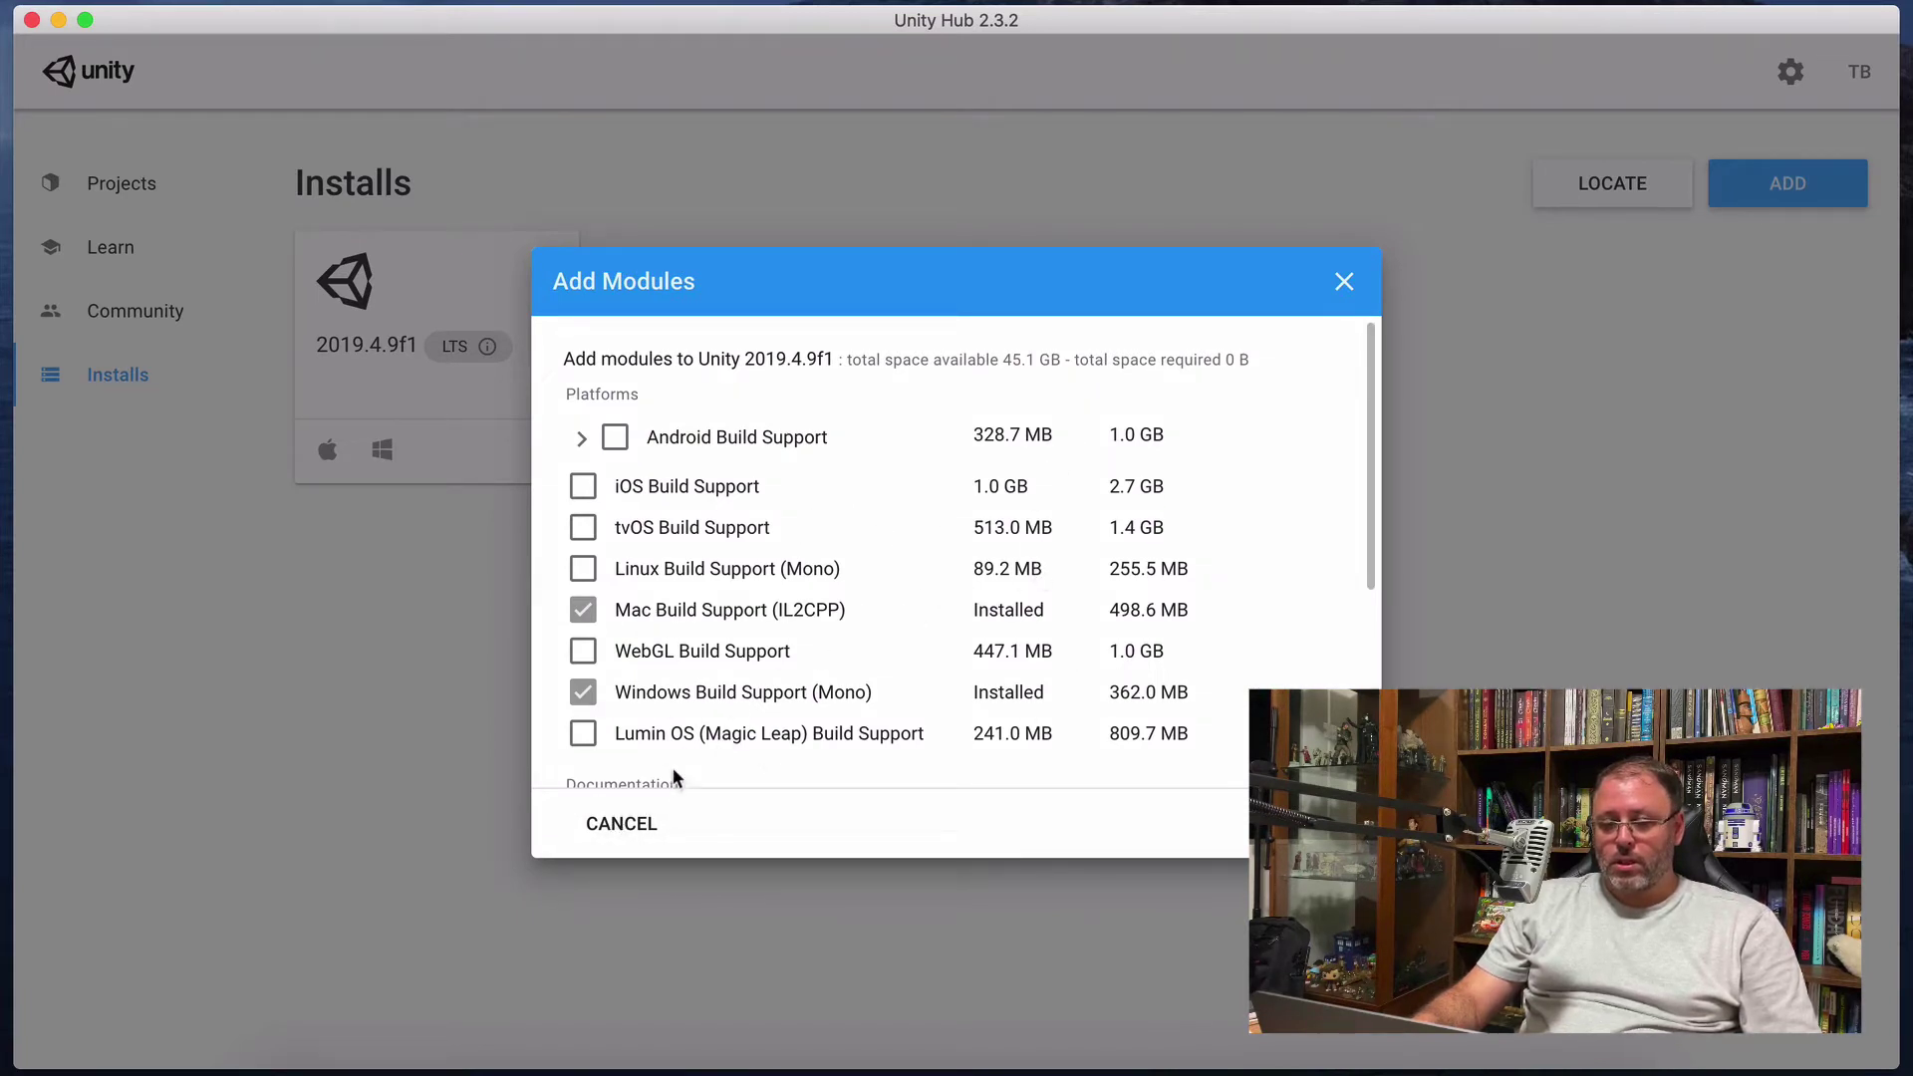
left_click(613, 823)
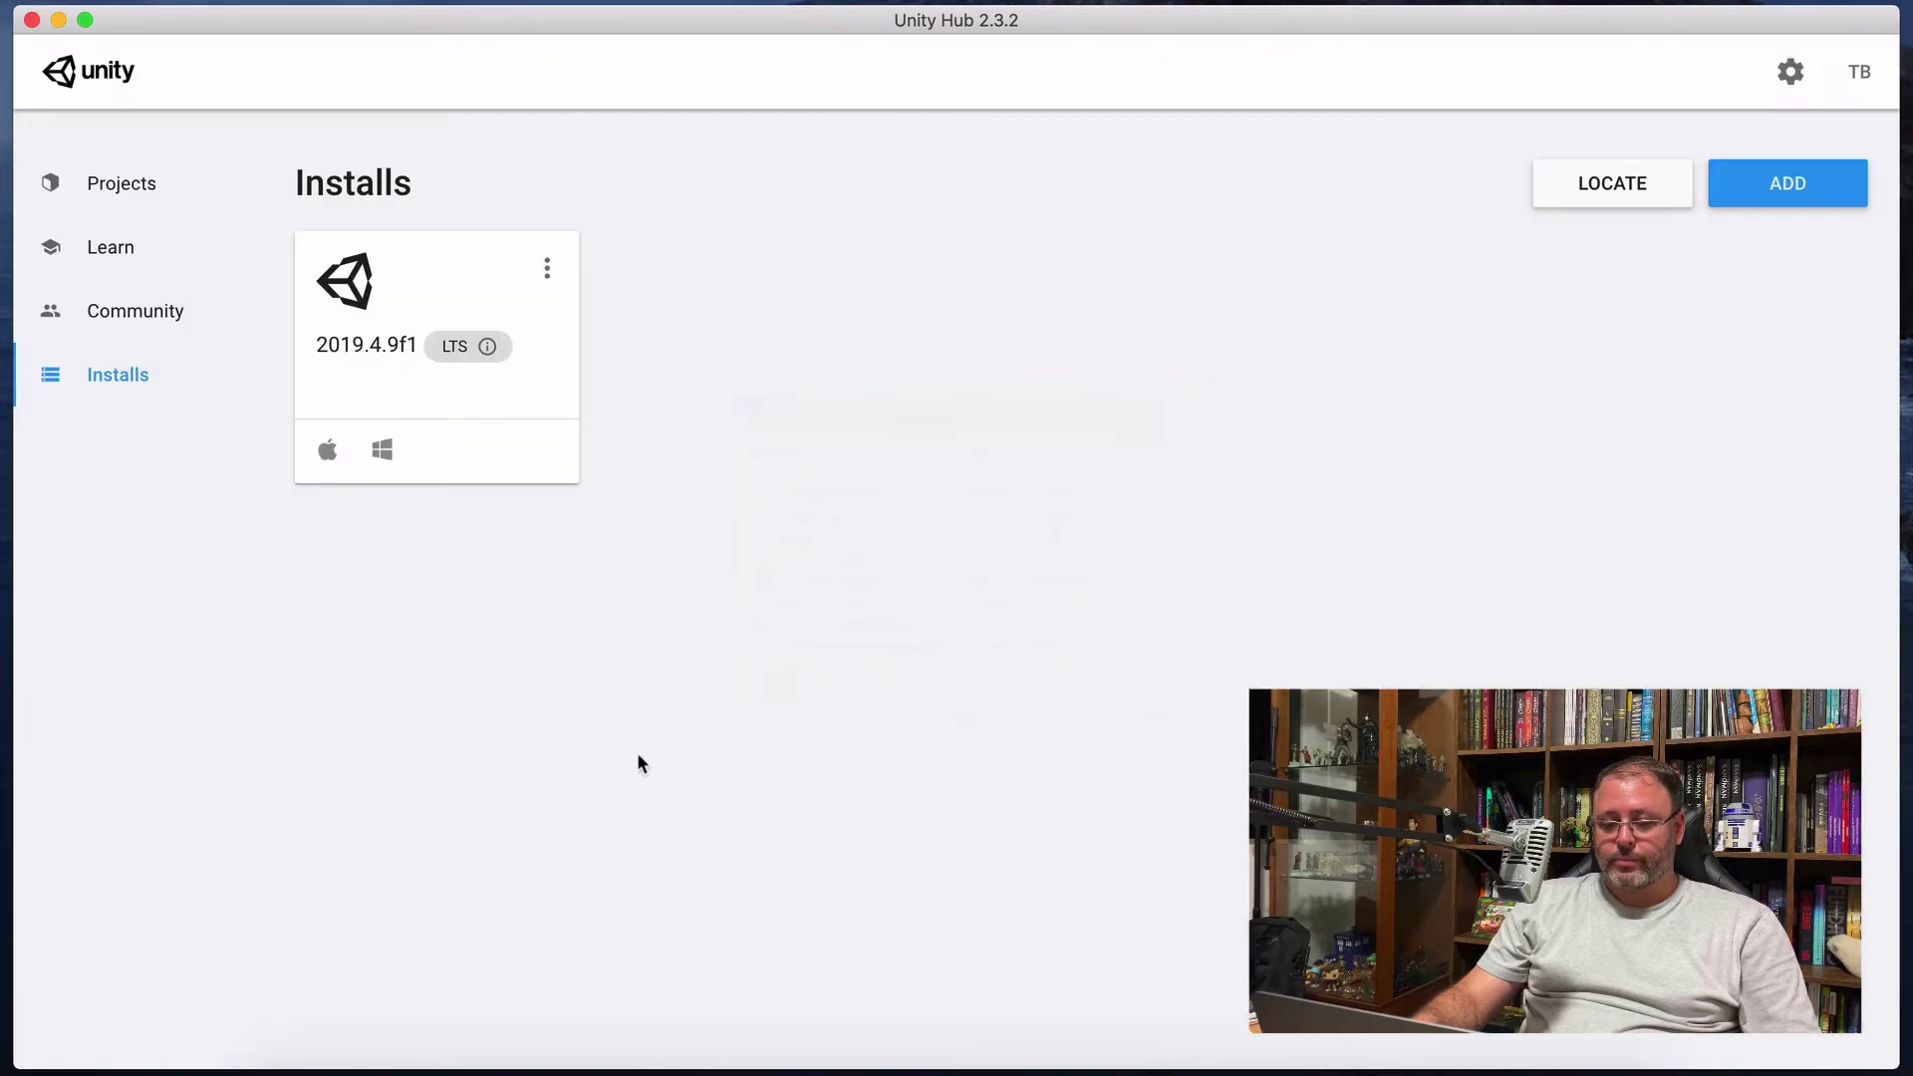
left_click(546, 267)
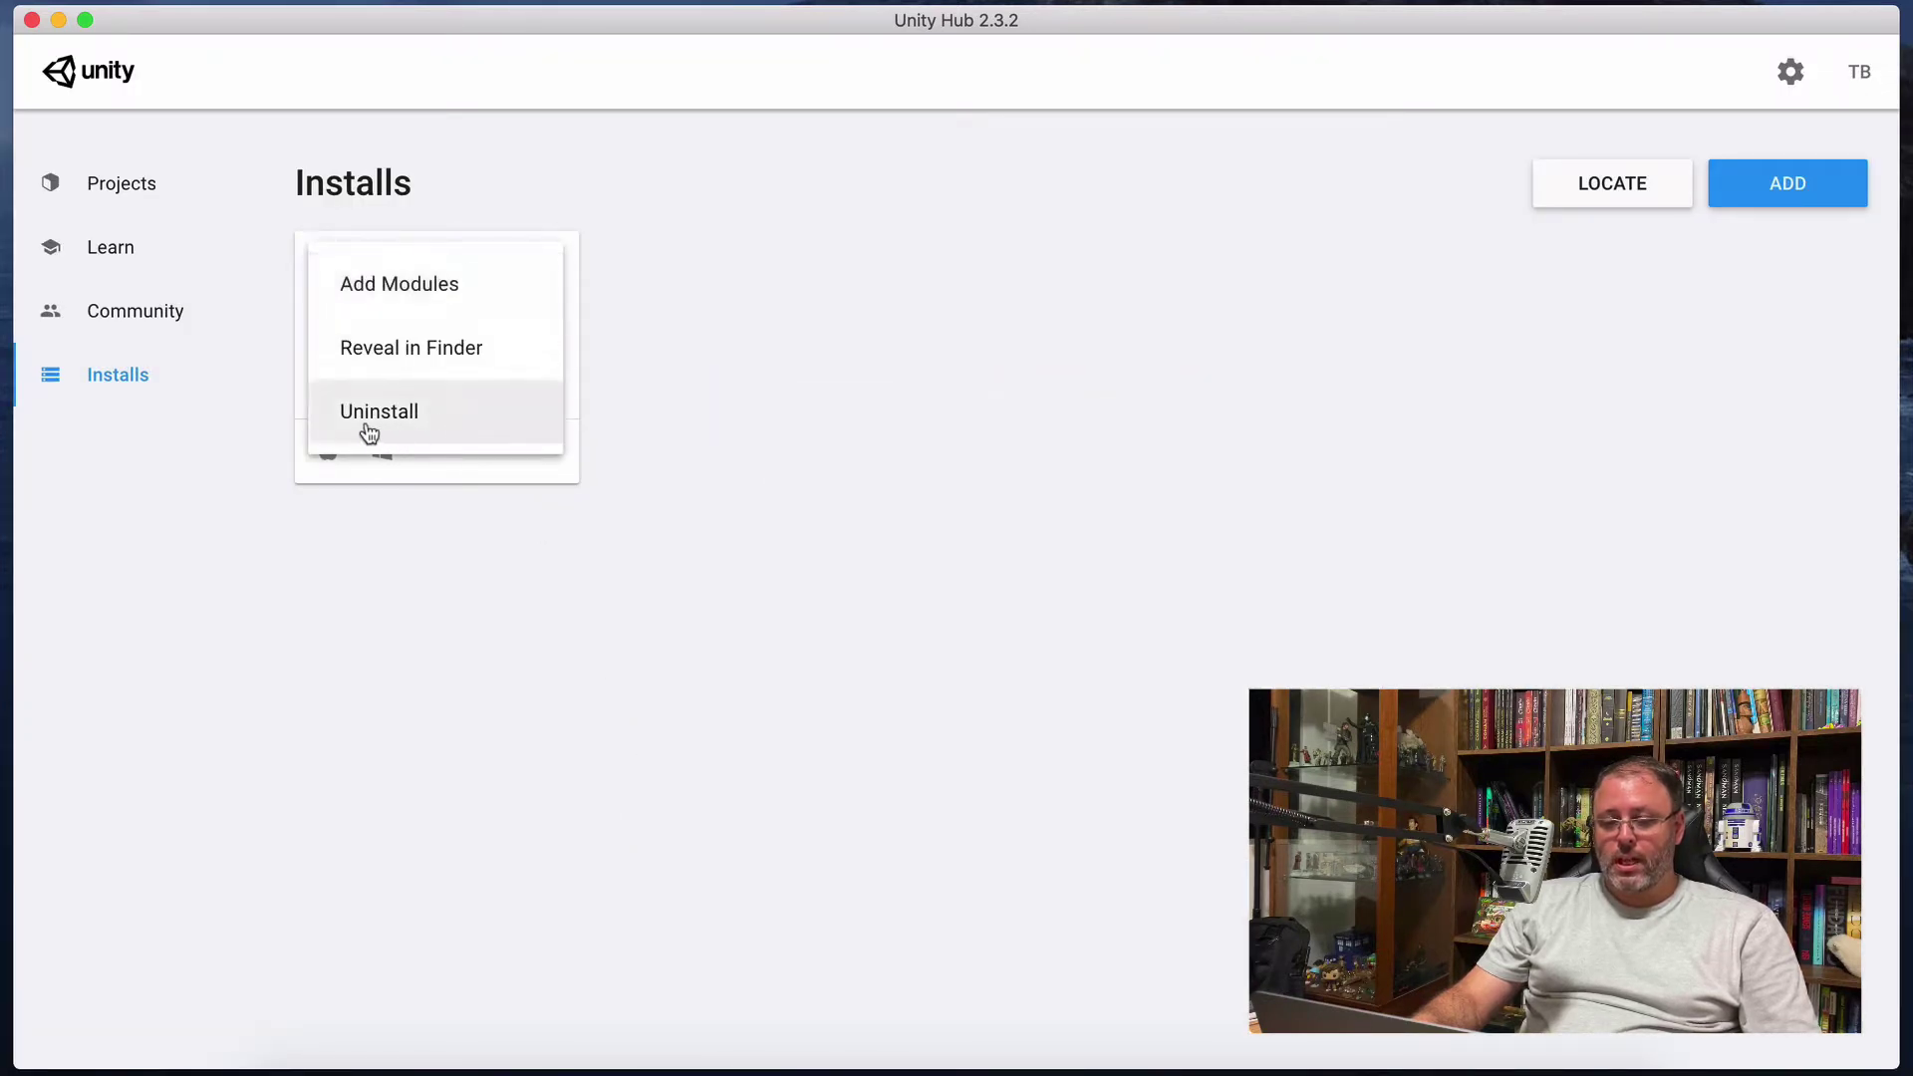
left_click(700, 591)
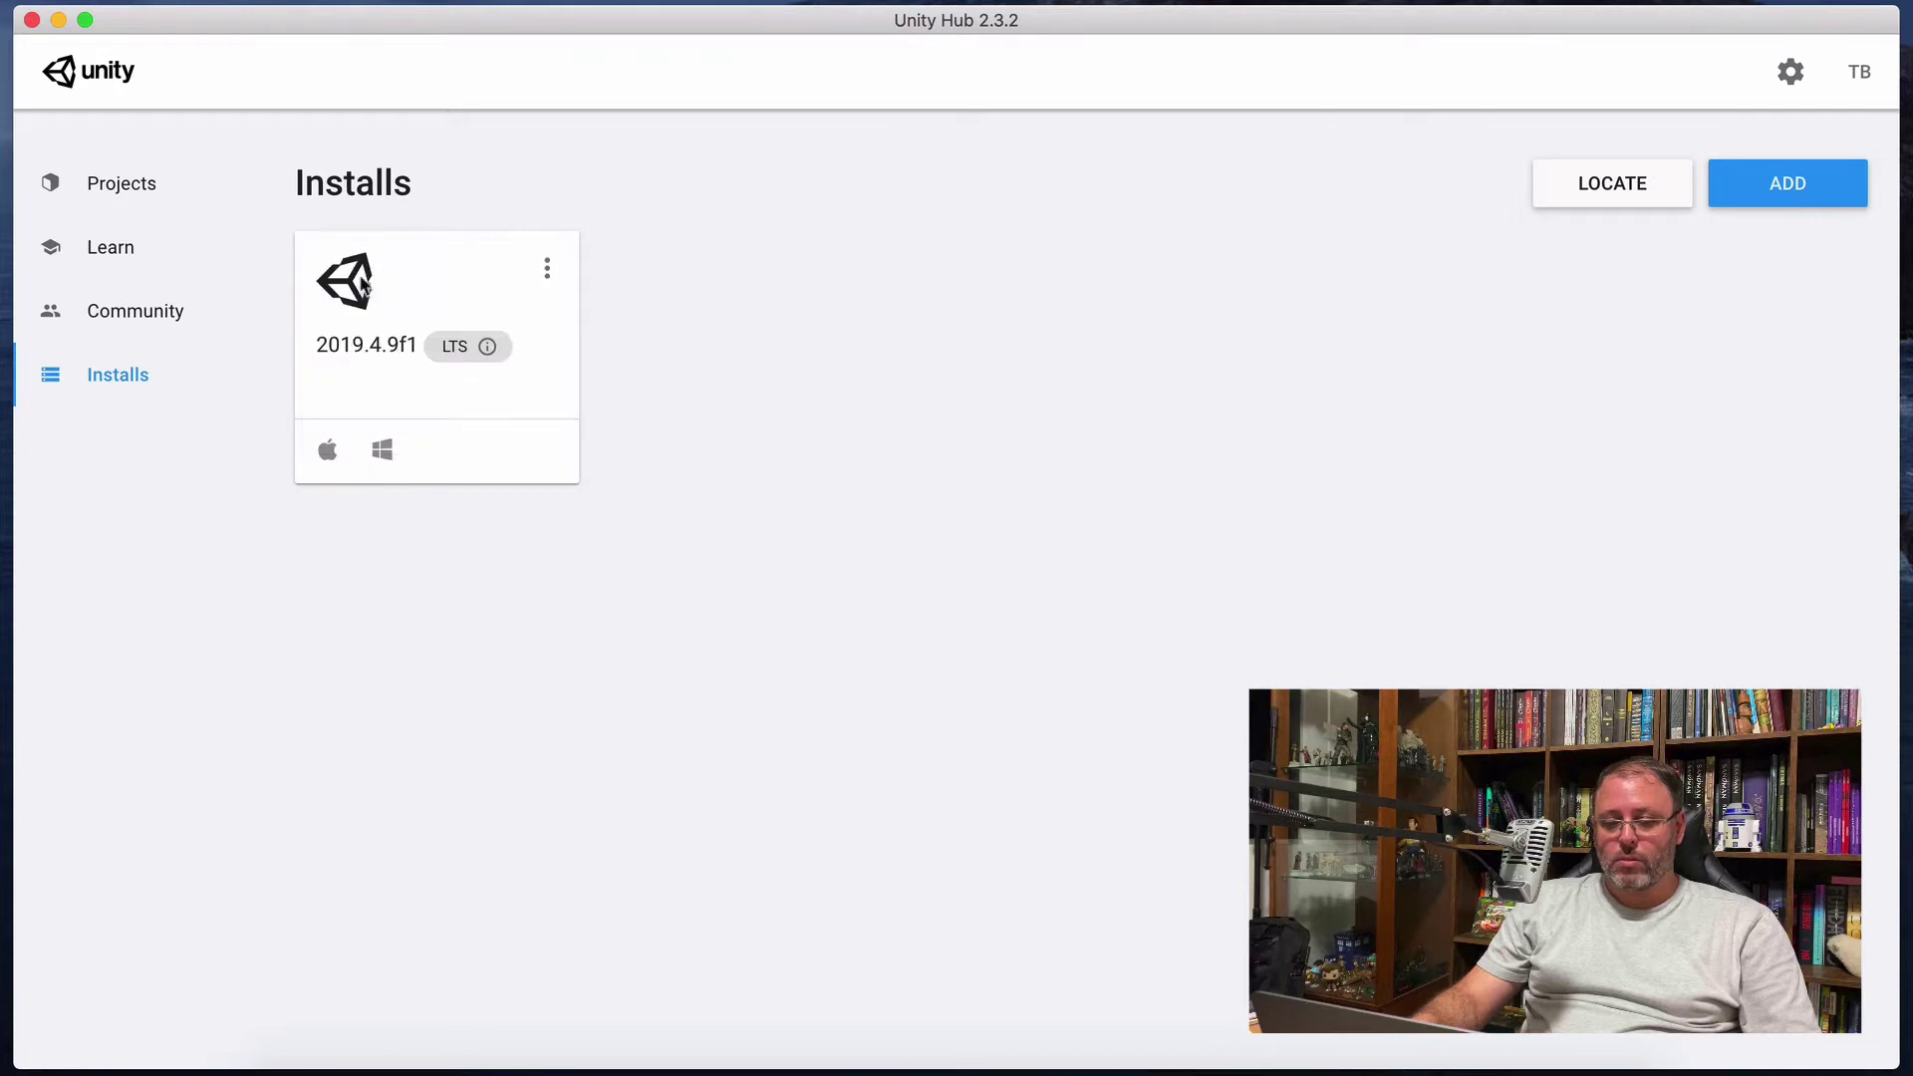
Return to the project list and check which Unity versions are offered for creating a new project.
left_click(141, 183)
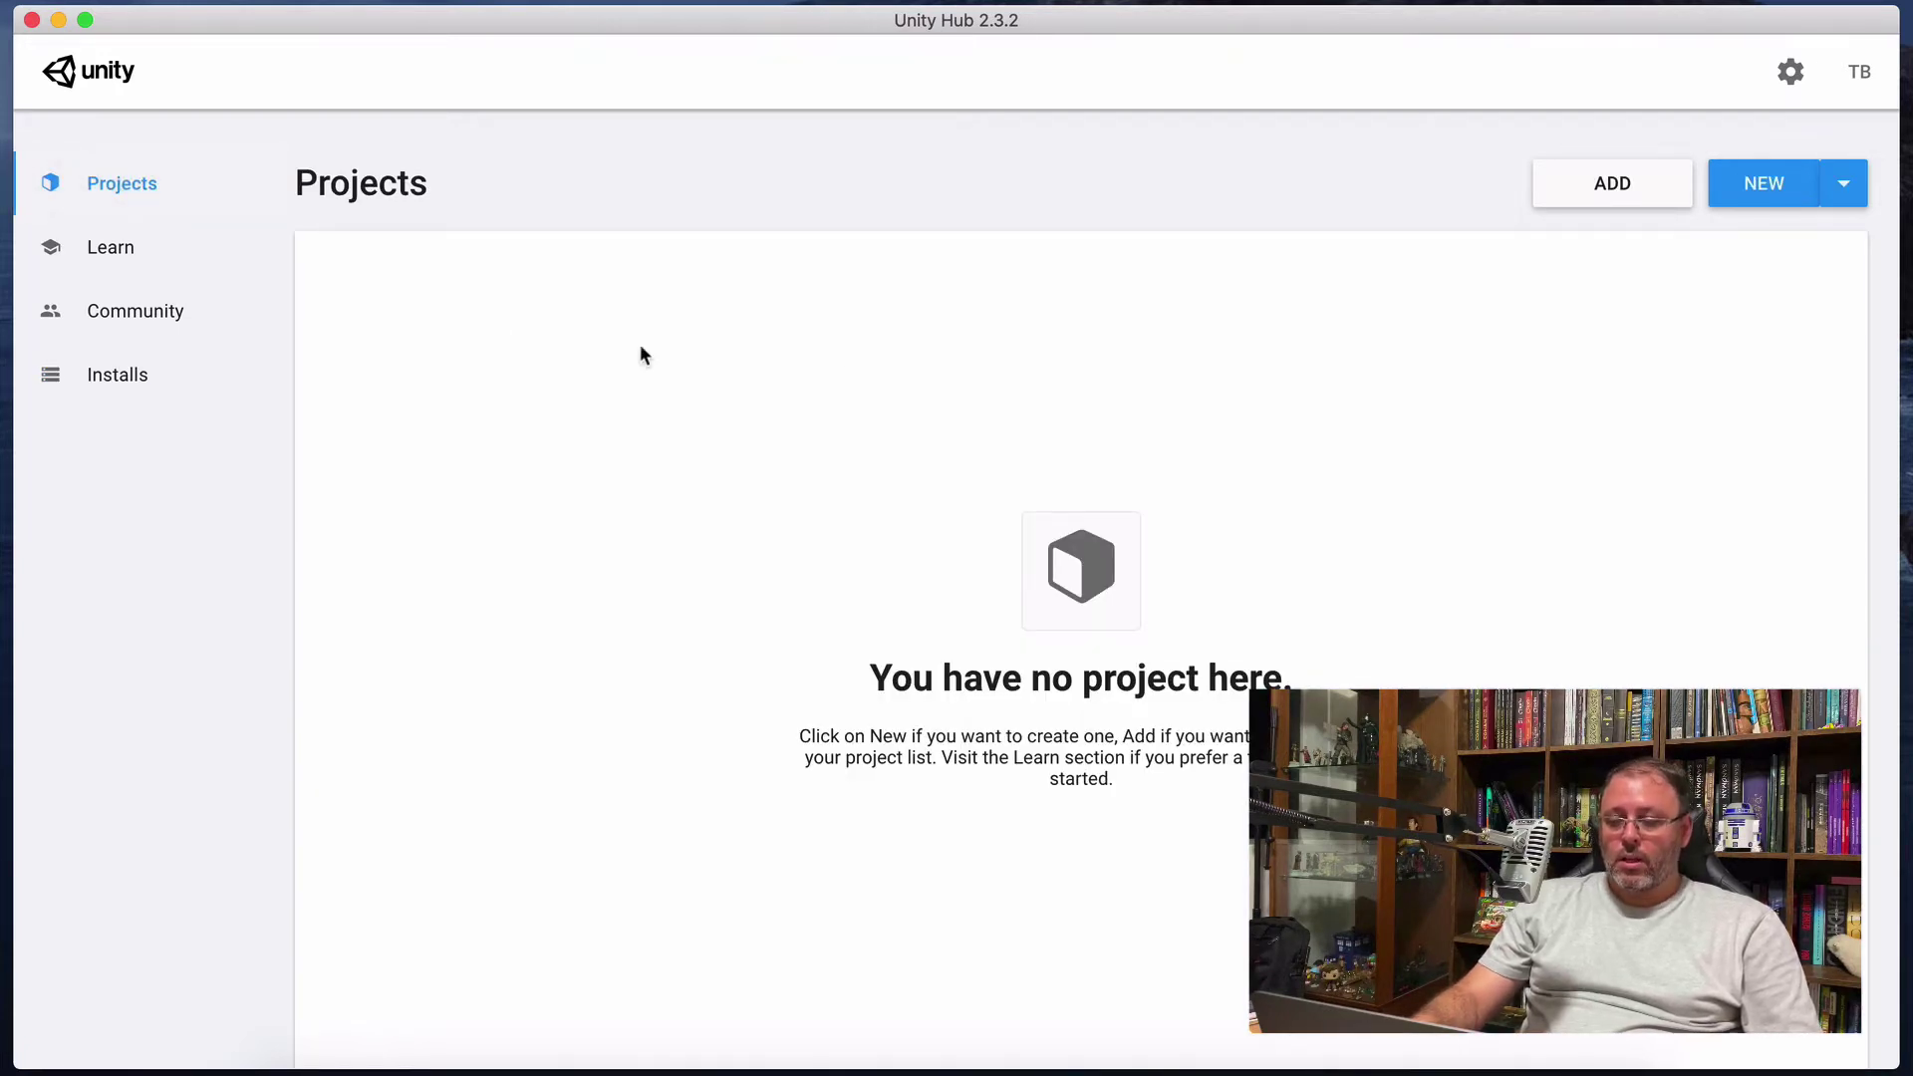
left_click(1844, 185)
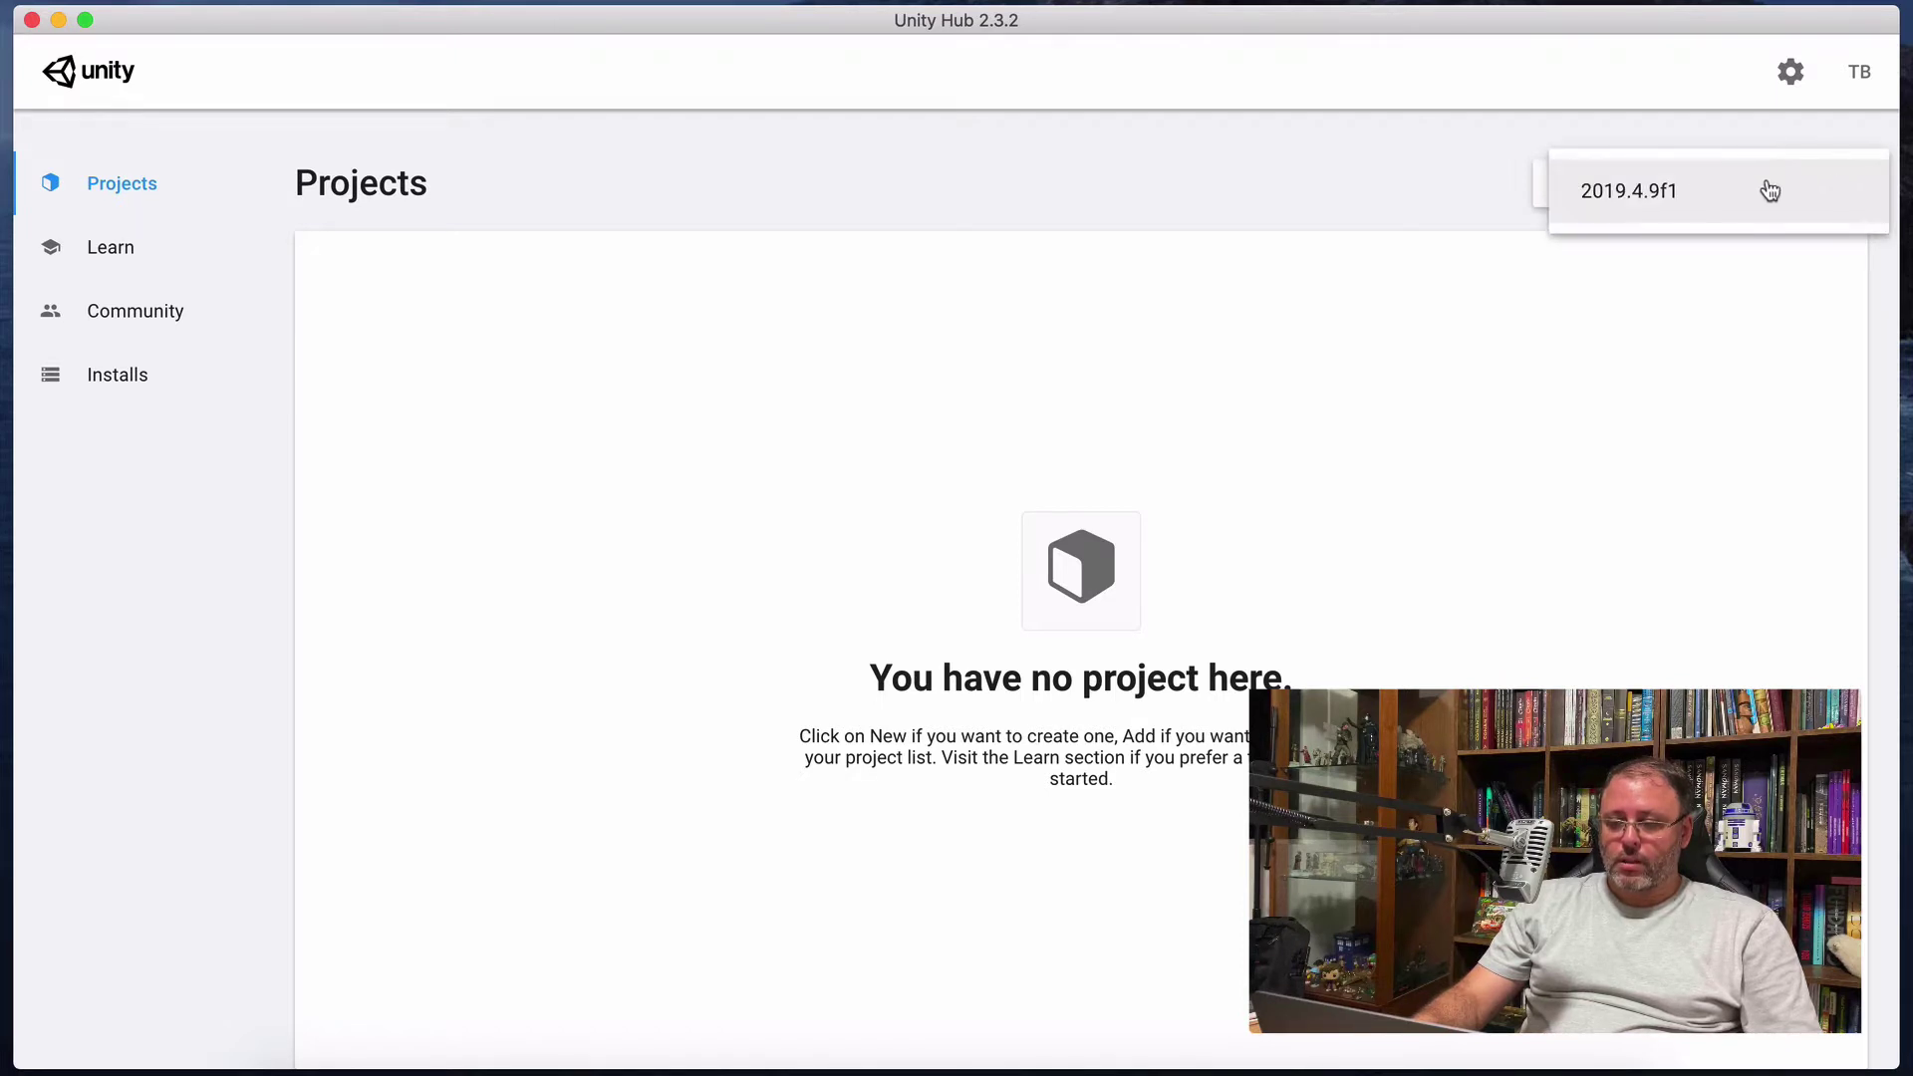
left_click(1837, 242)
left_click(1845, 188)
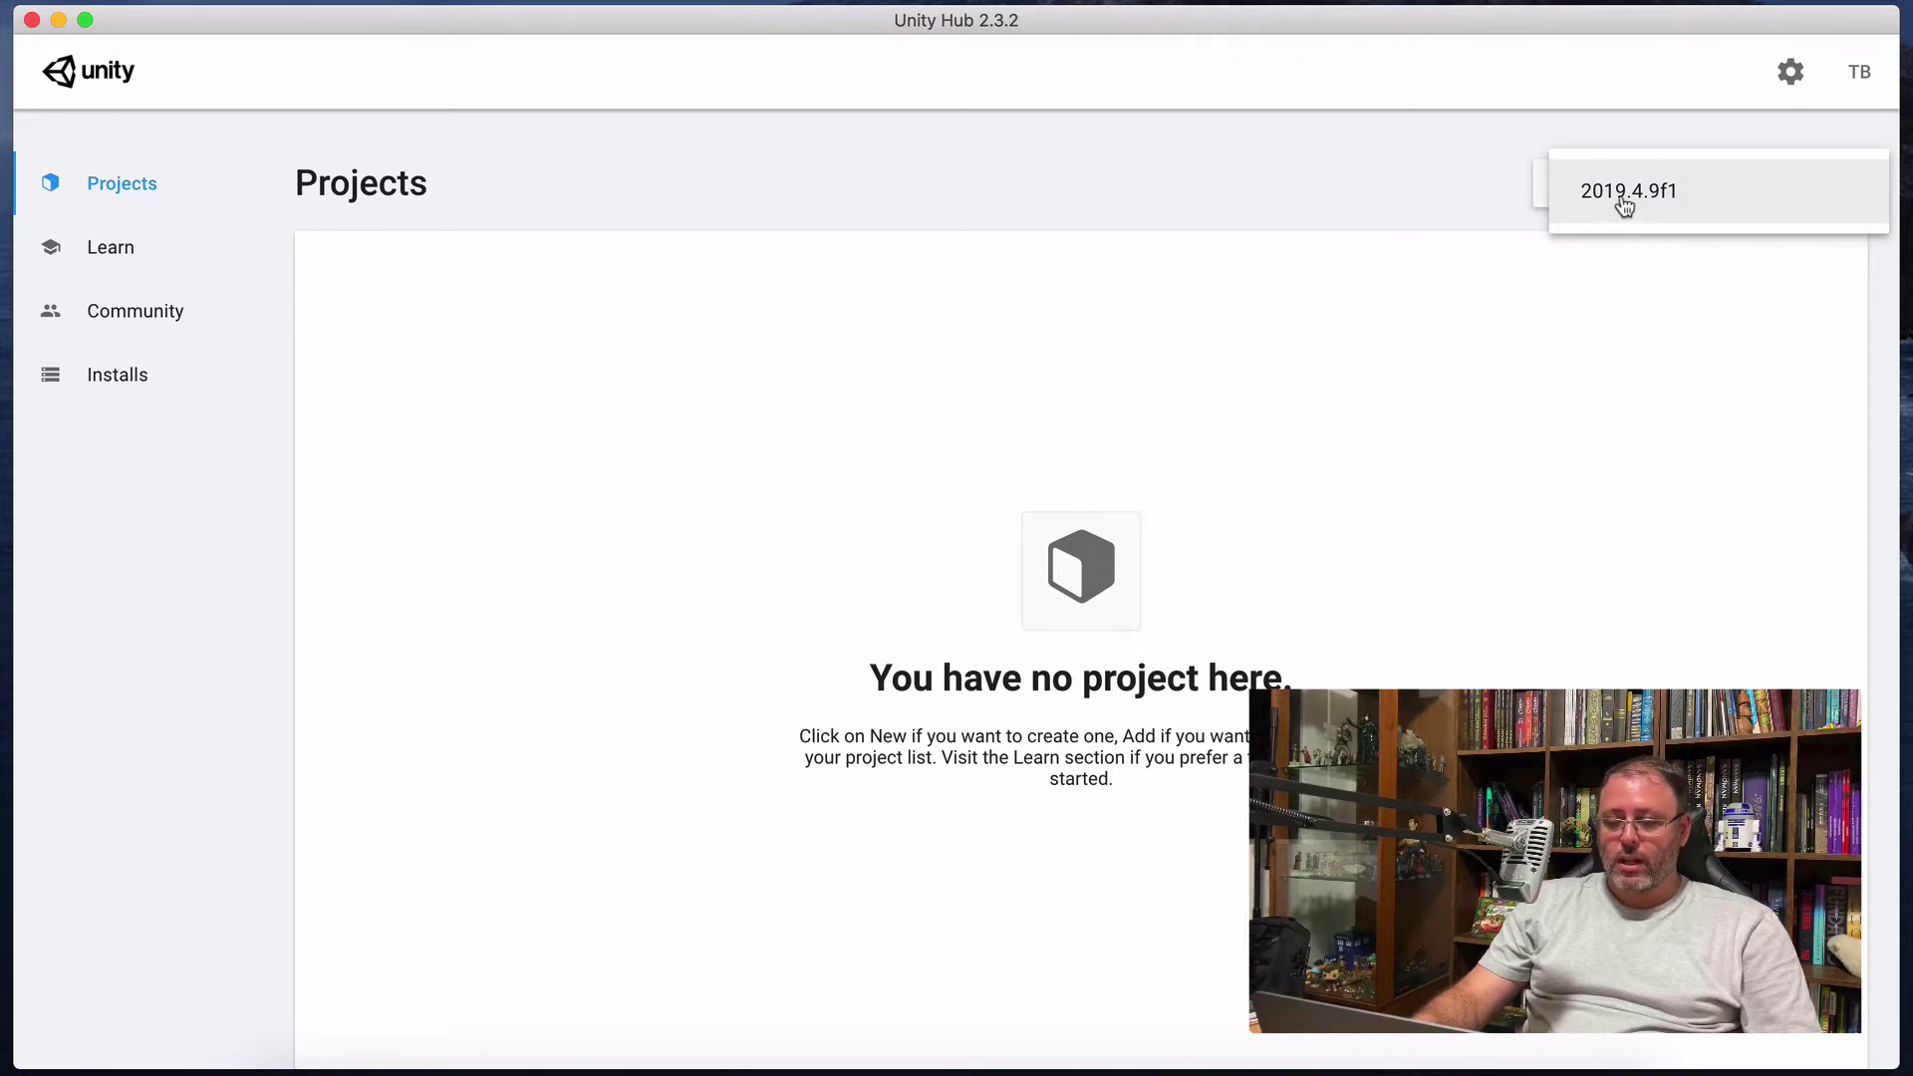
left_click(1679, 261)
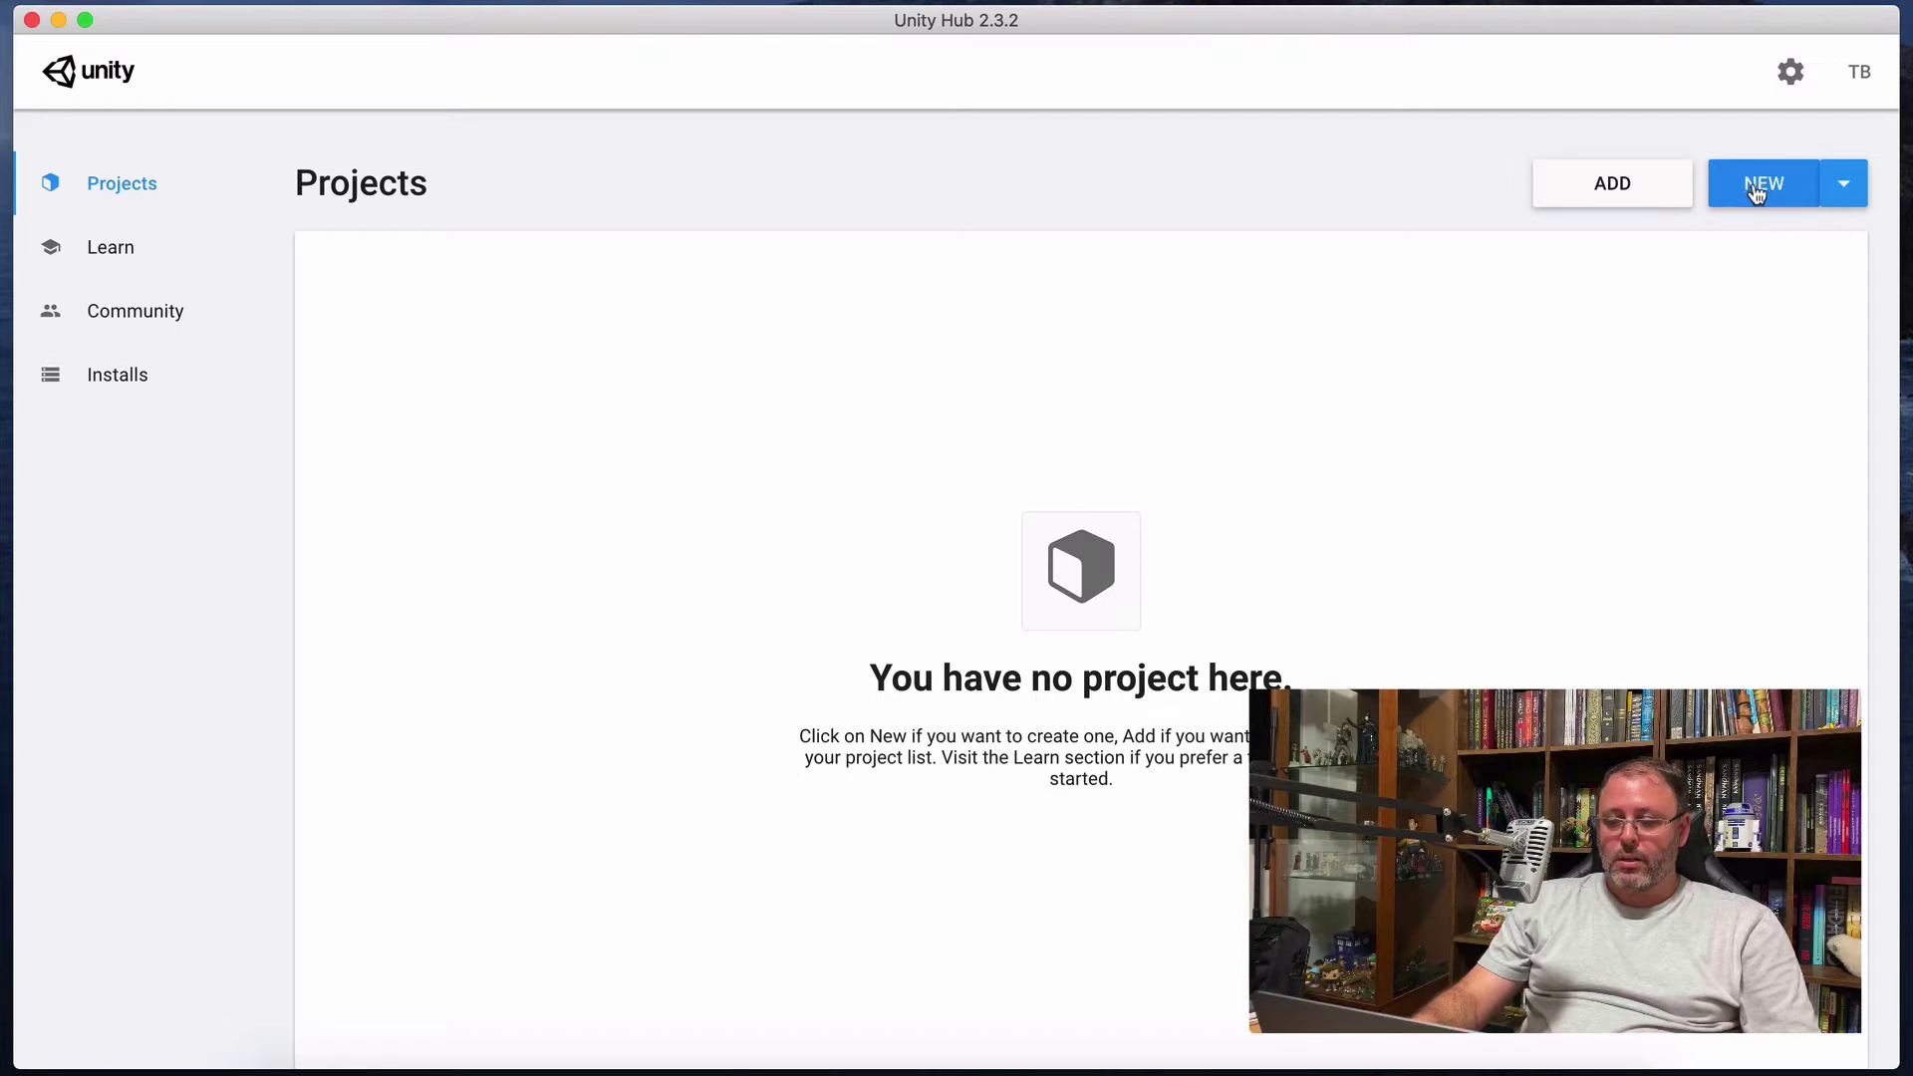
Start a new project and compare the 2D, 3D, 3D With Extras, High Definition RP and Universal Render Pipeline templates.
left_click(1759, 185)
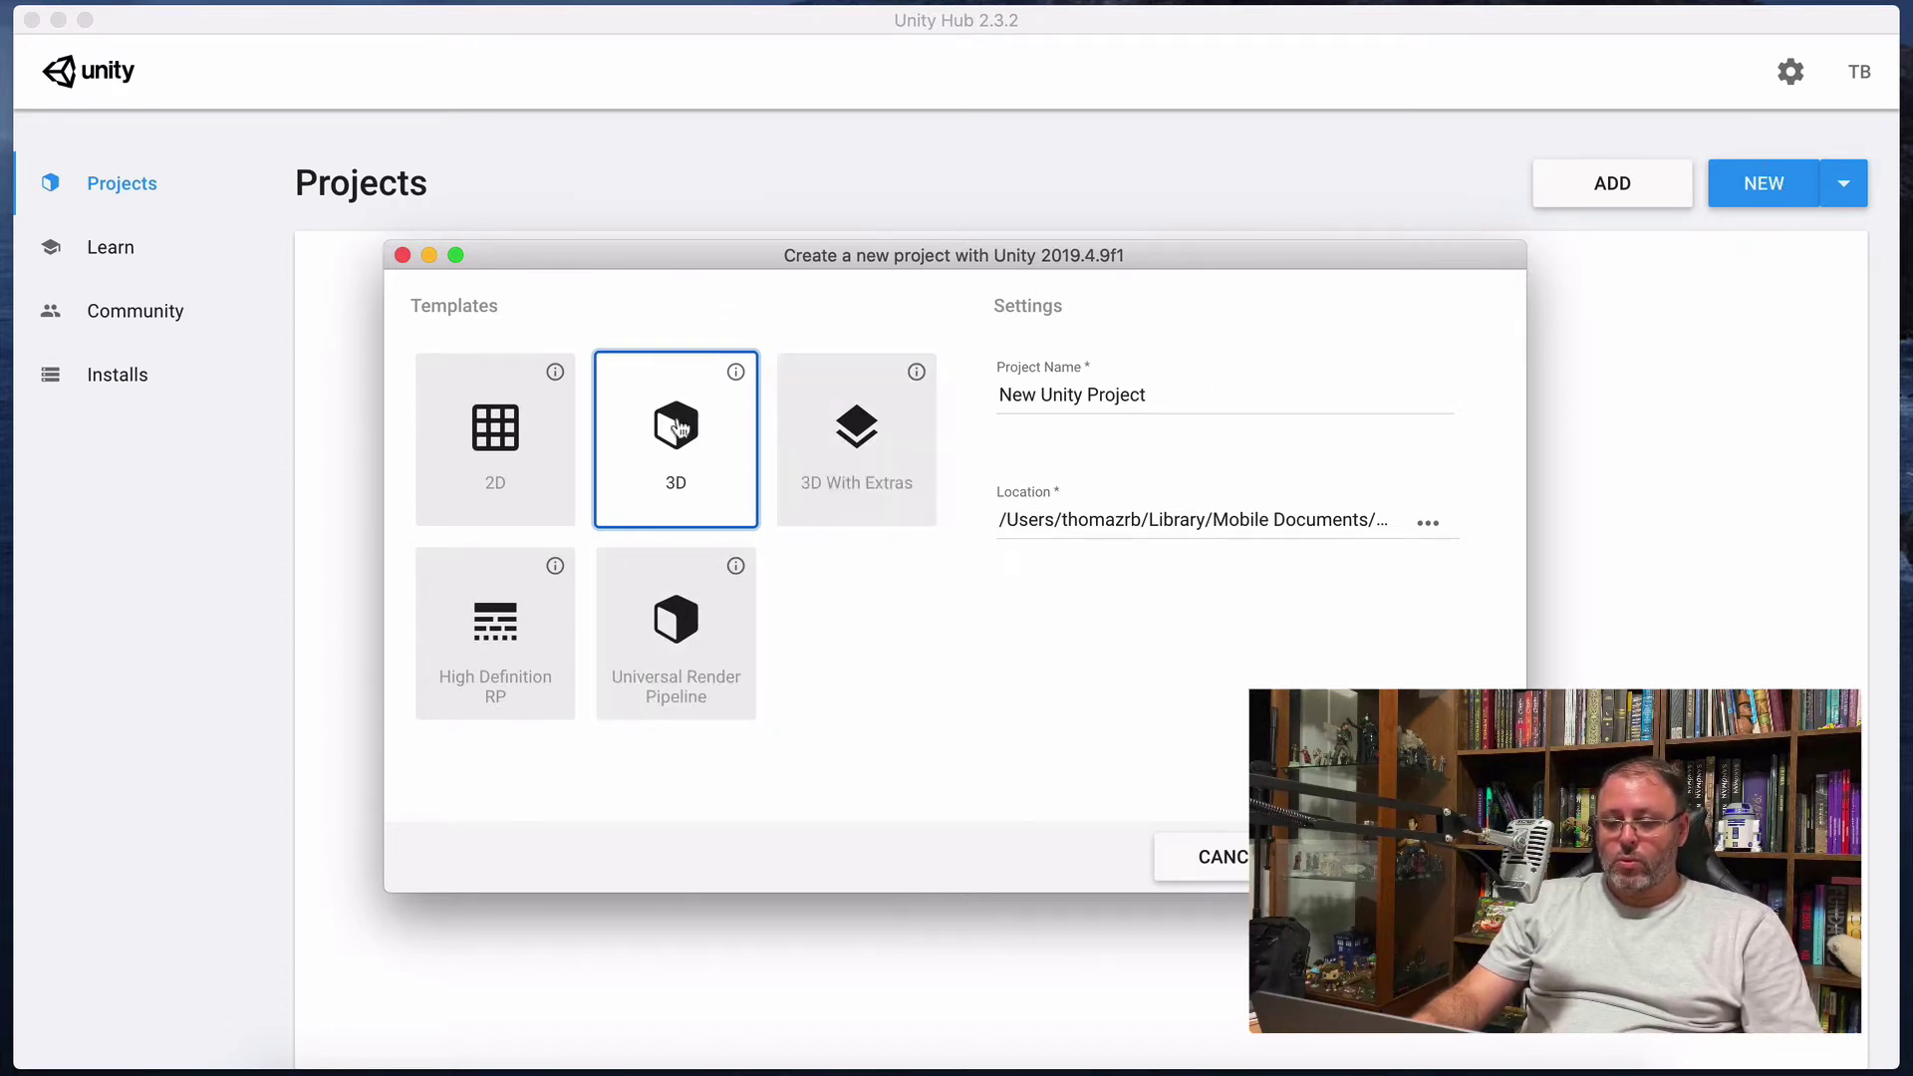
left_click(511, 428)
left_click(625, 439)
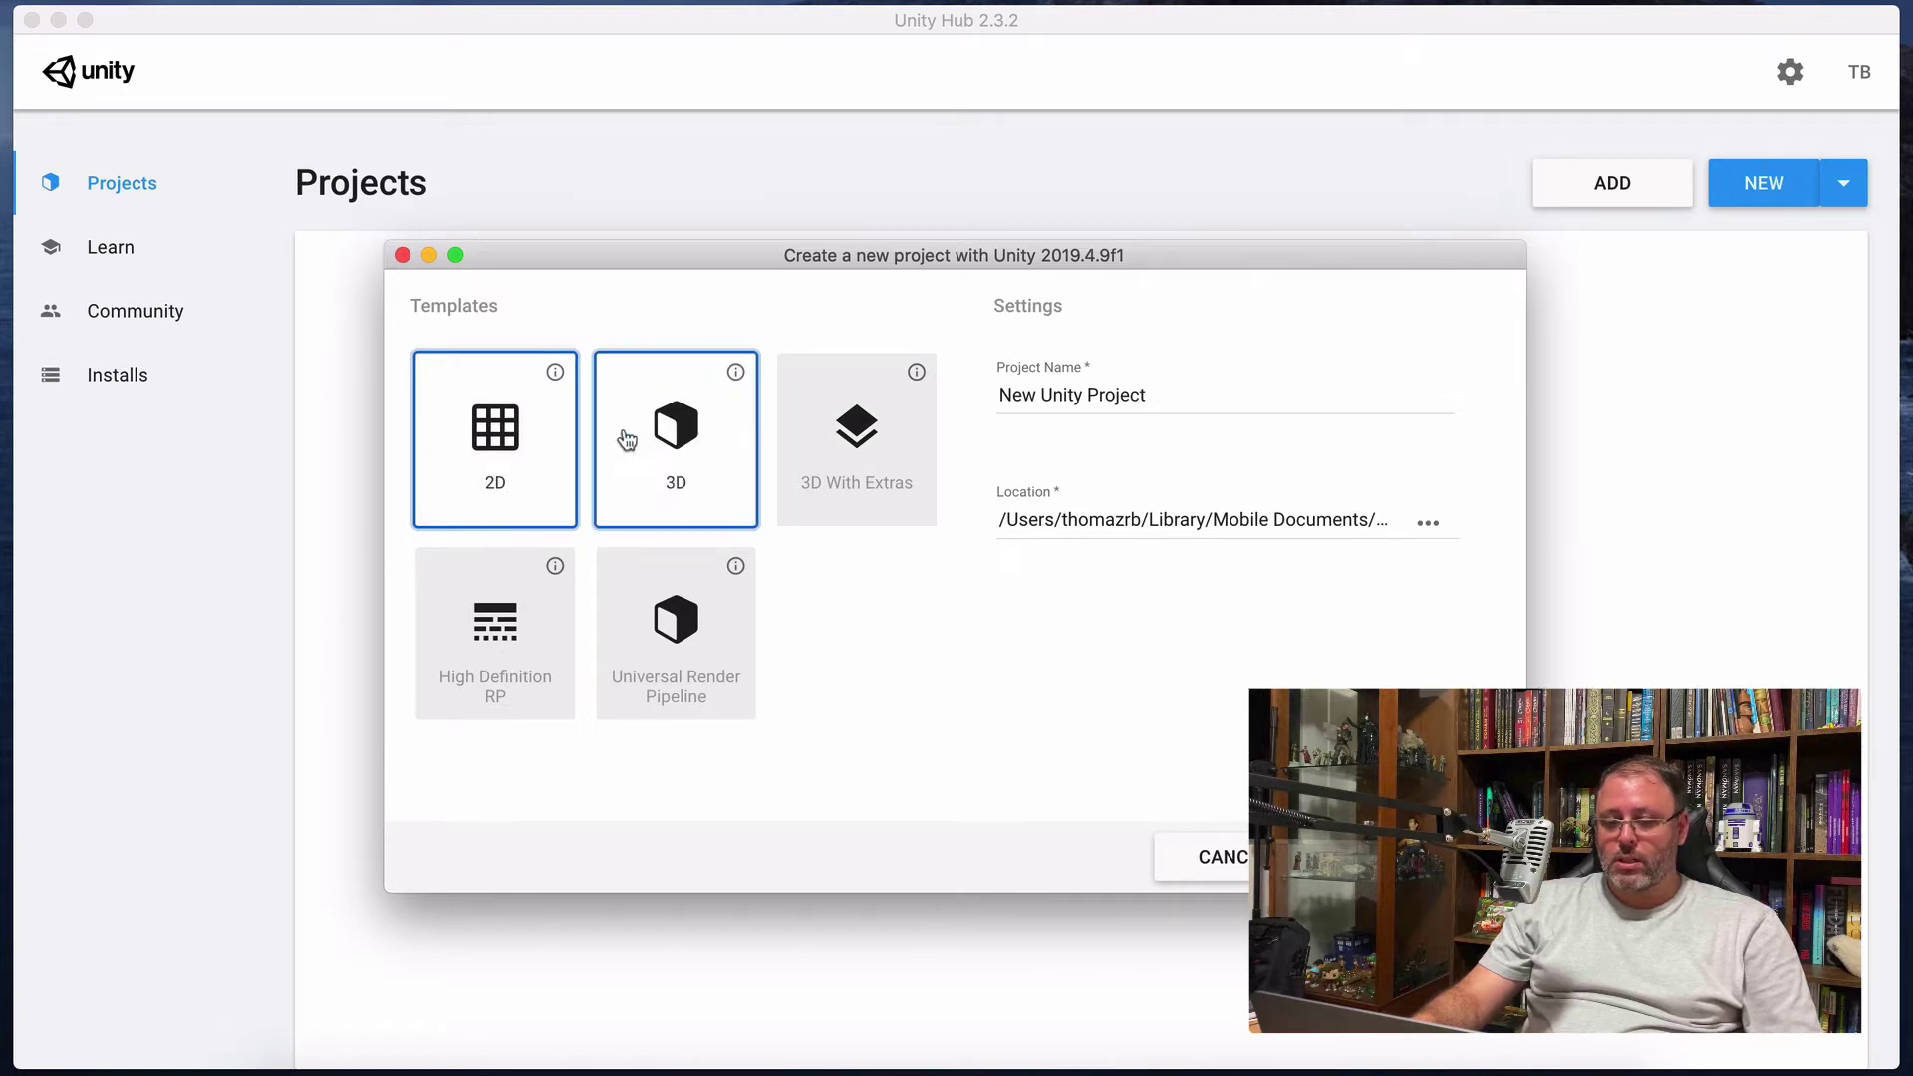
left_click(817, 453)
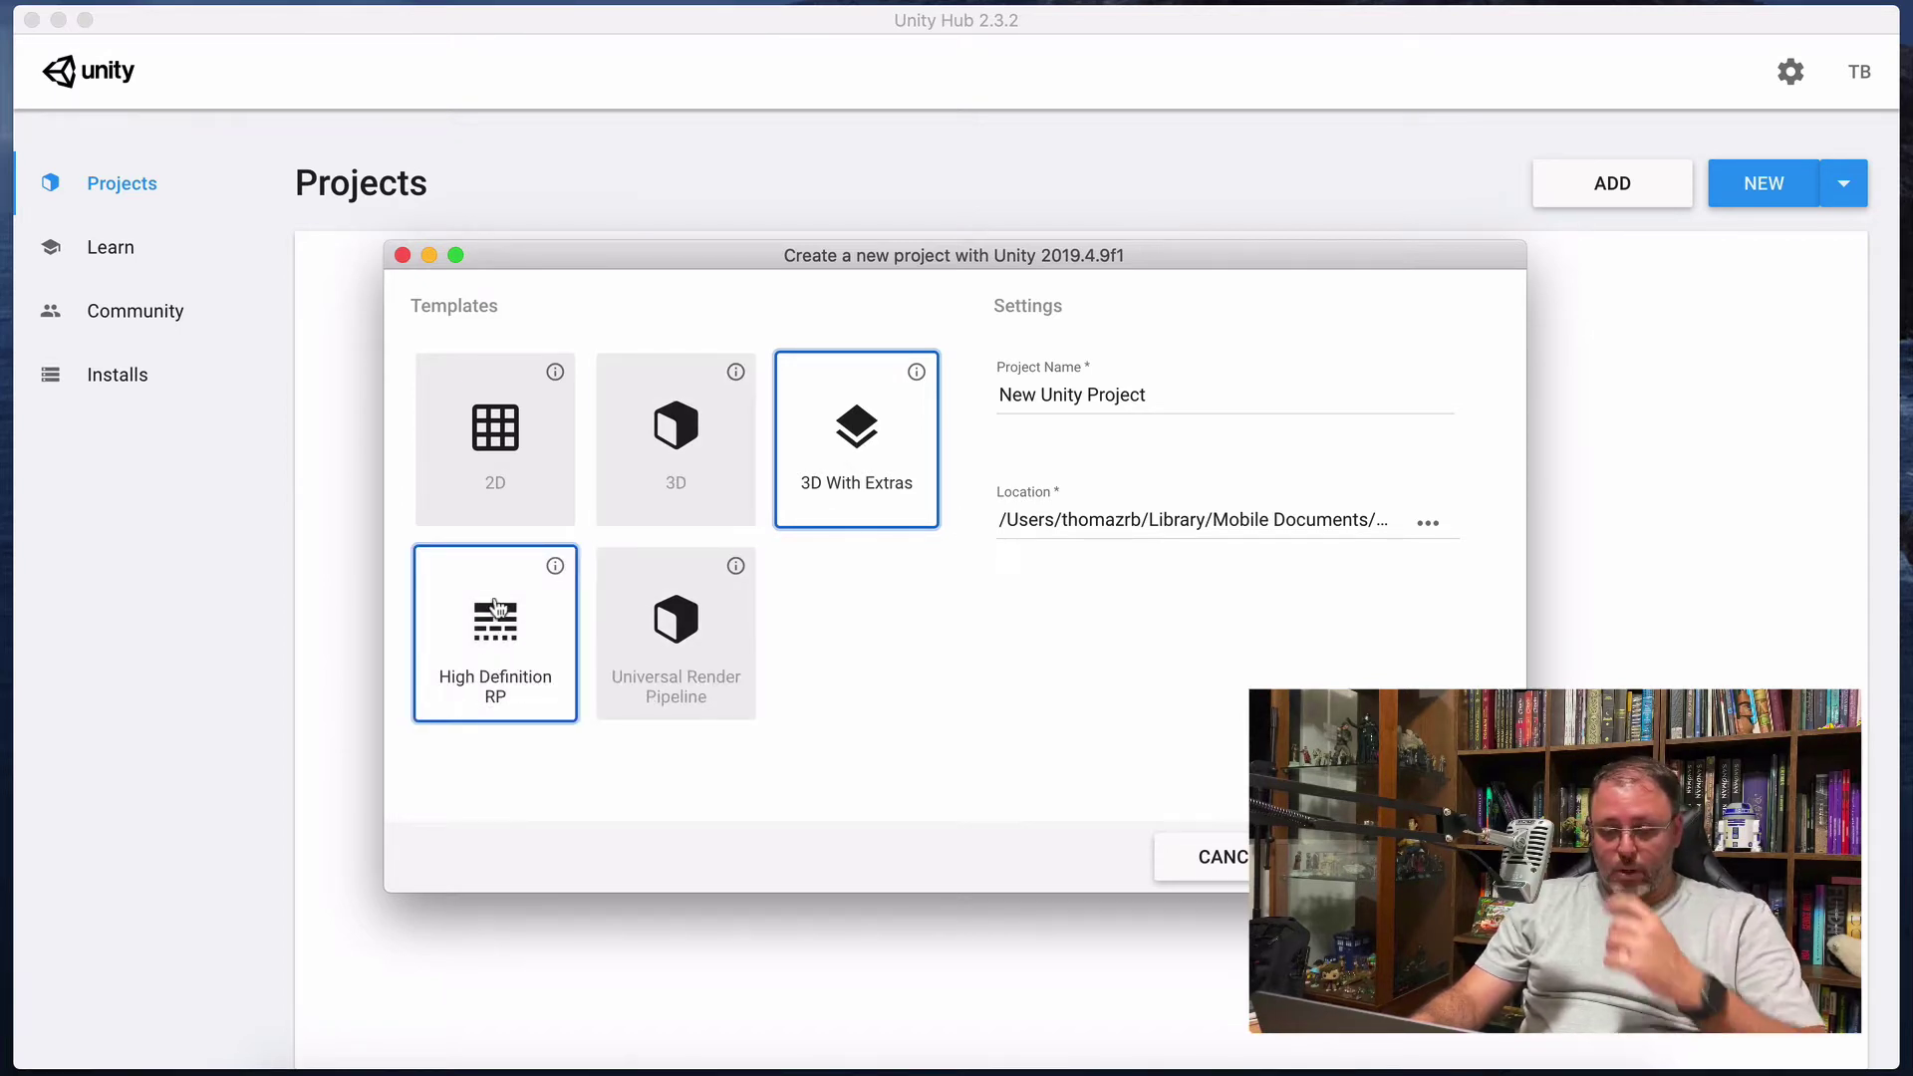
left_click(677, 628)
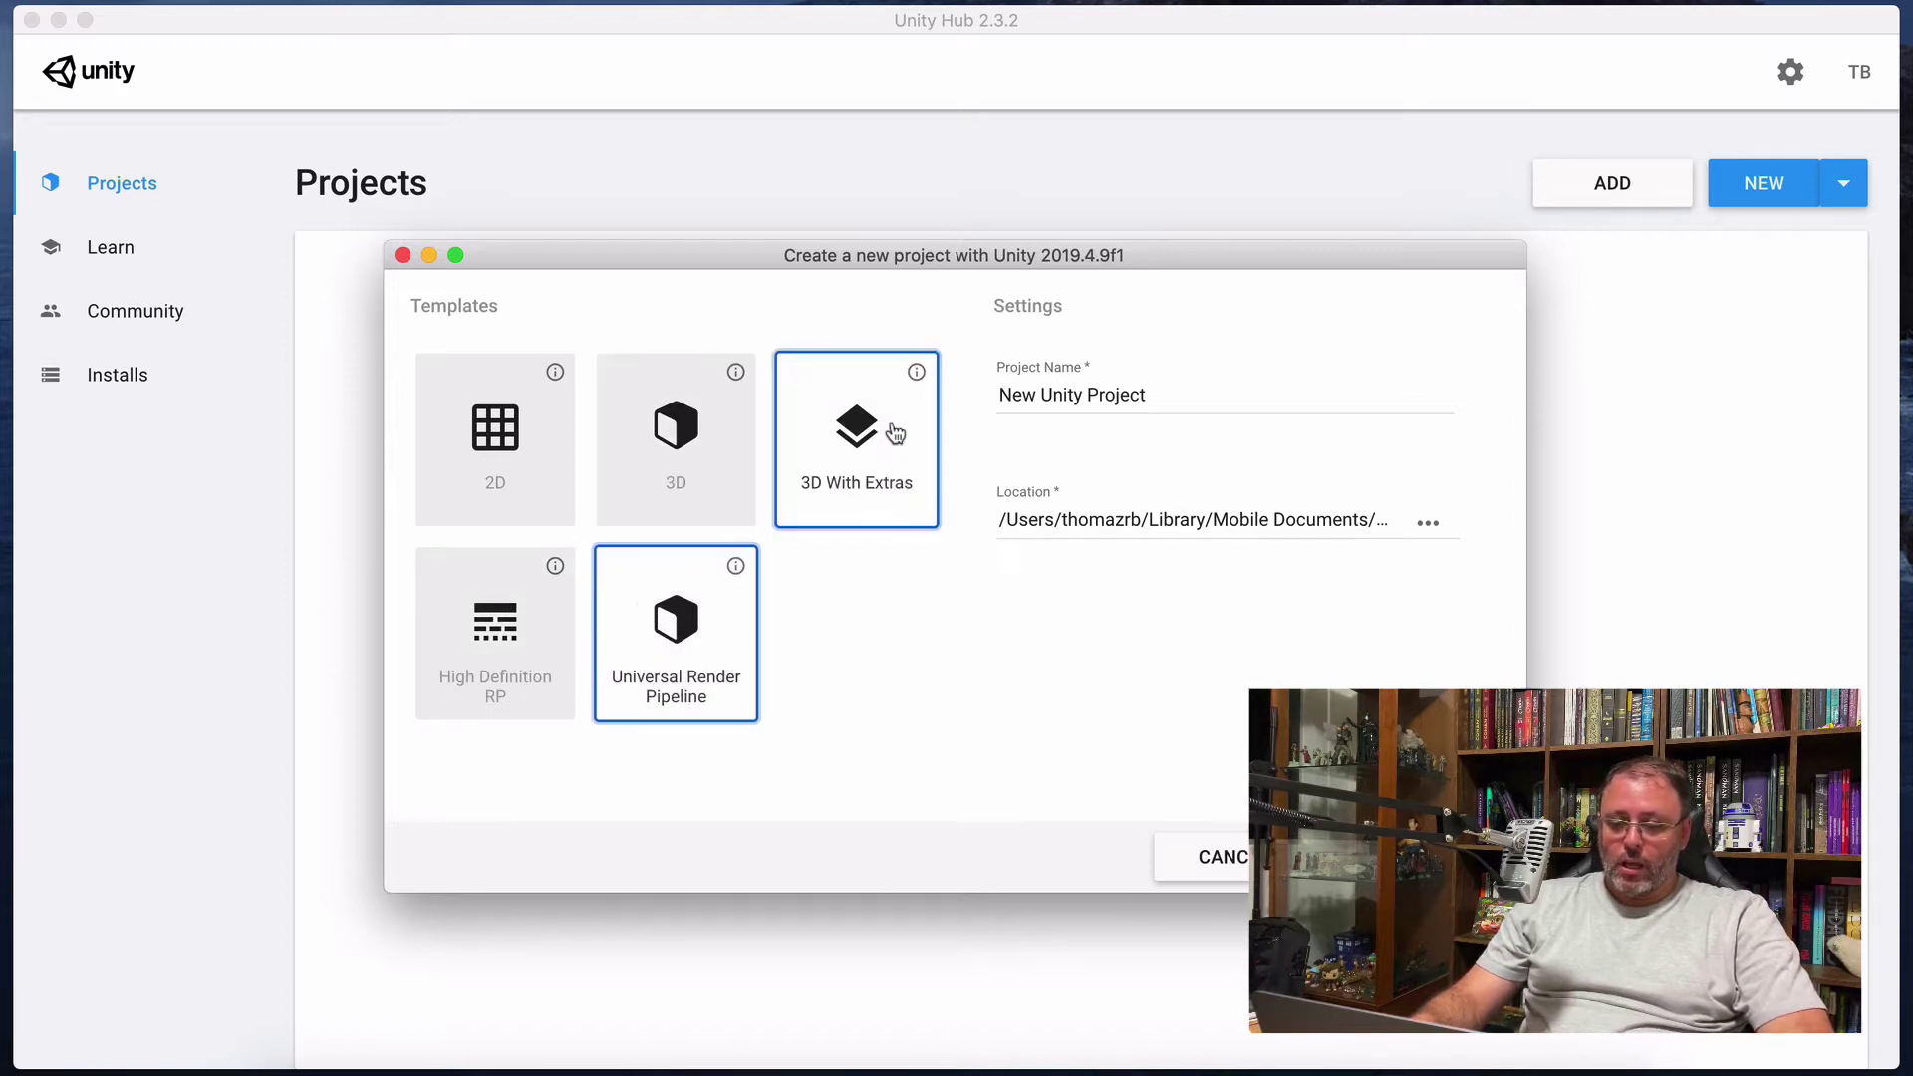
left_click(467, 424)
left_click(672, 417)
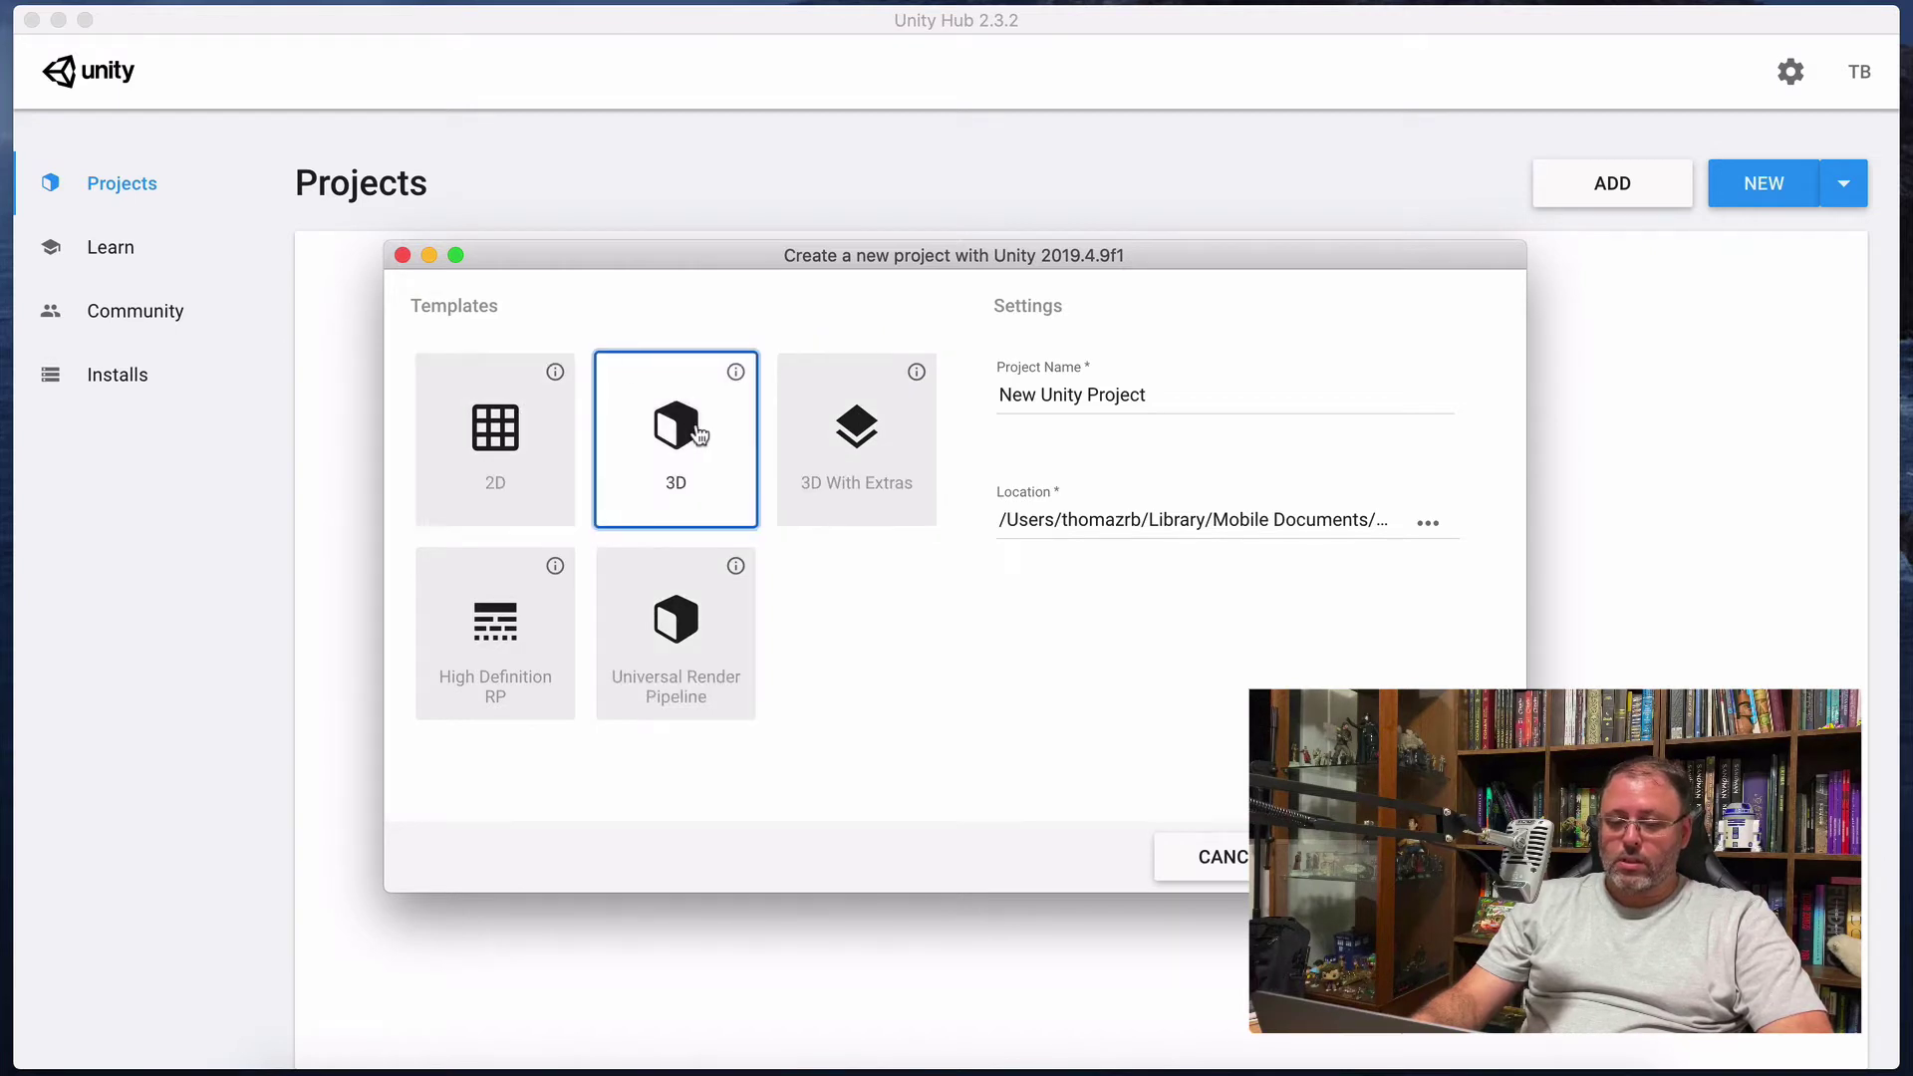
Choose the 2D template for the new project and read its description.
left_click(559, 417)
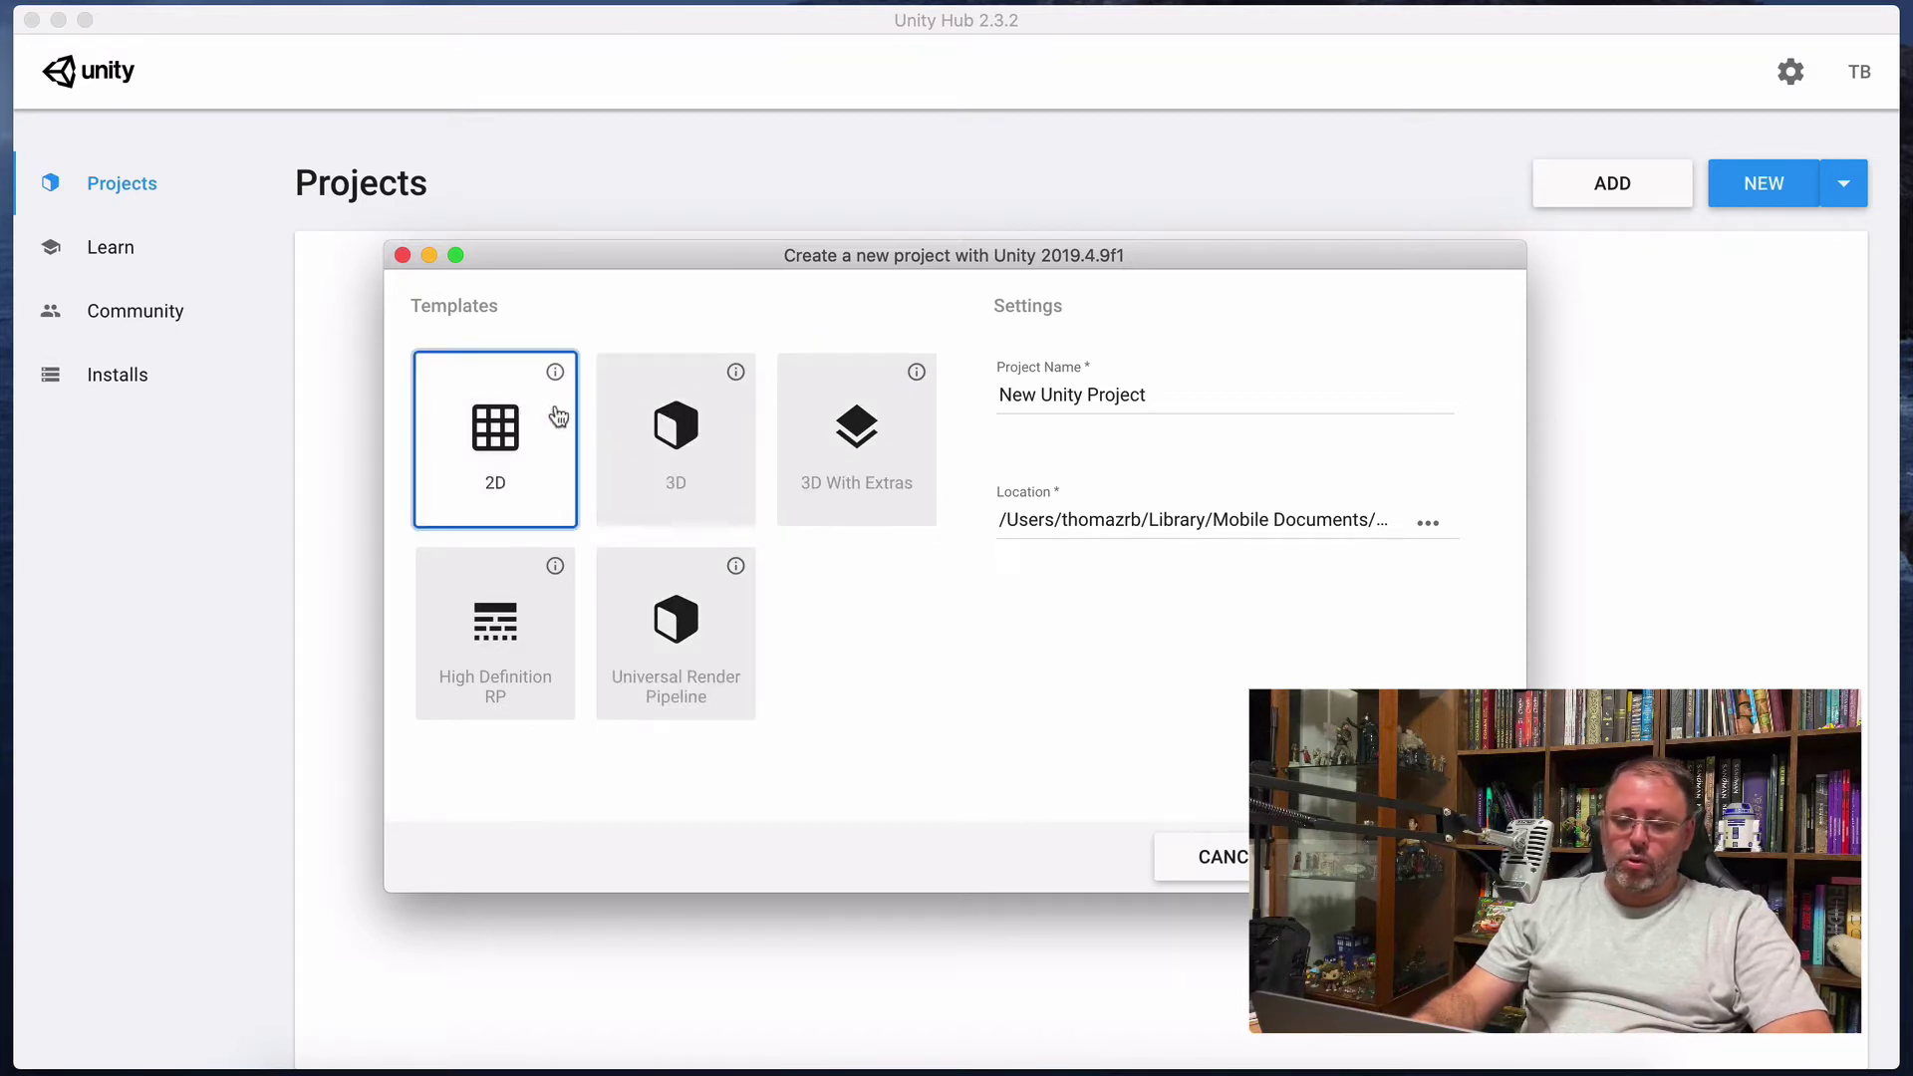
left_click(557, 373)
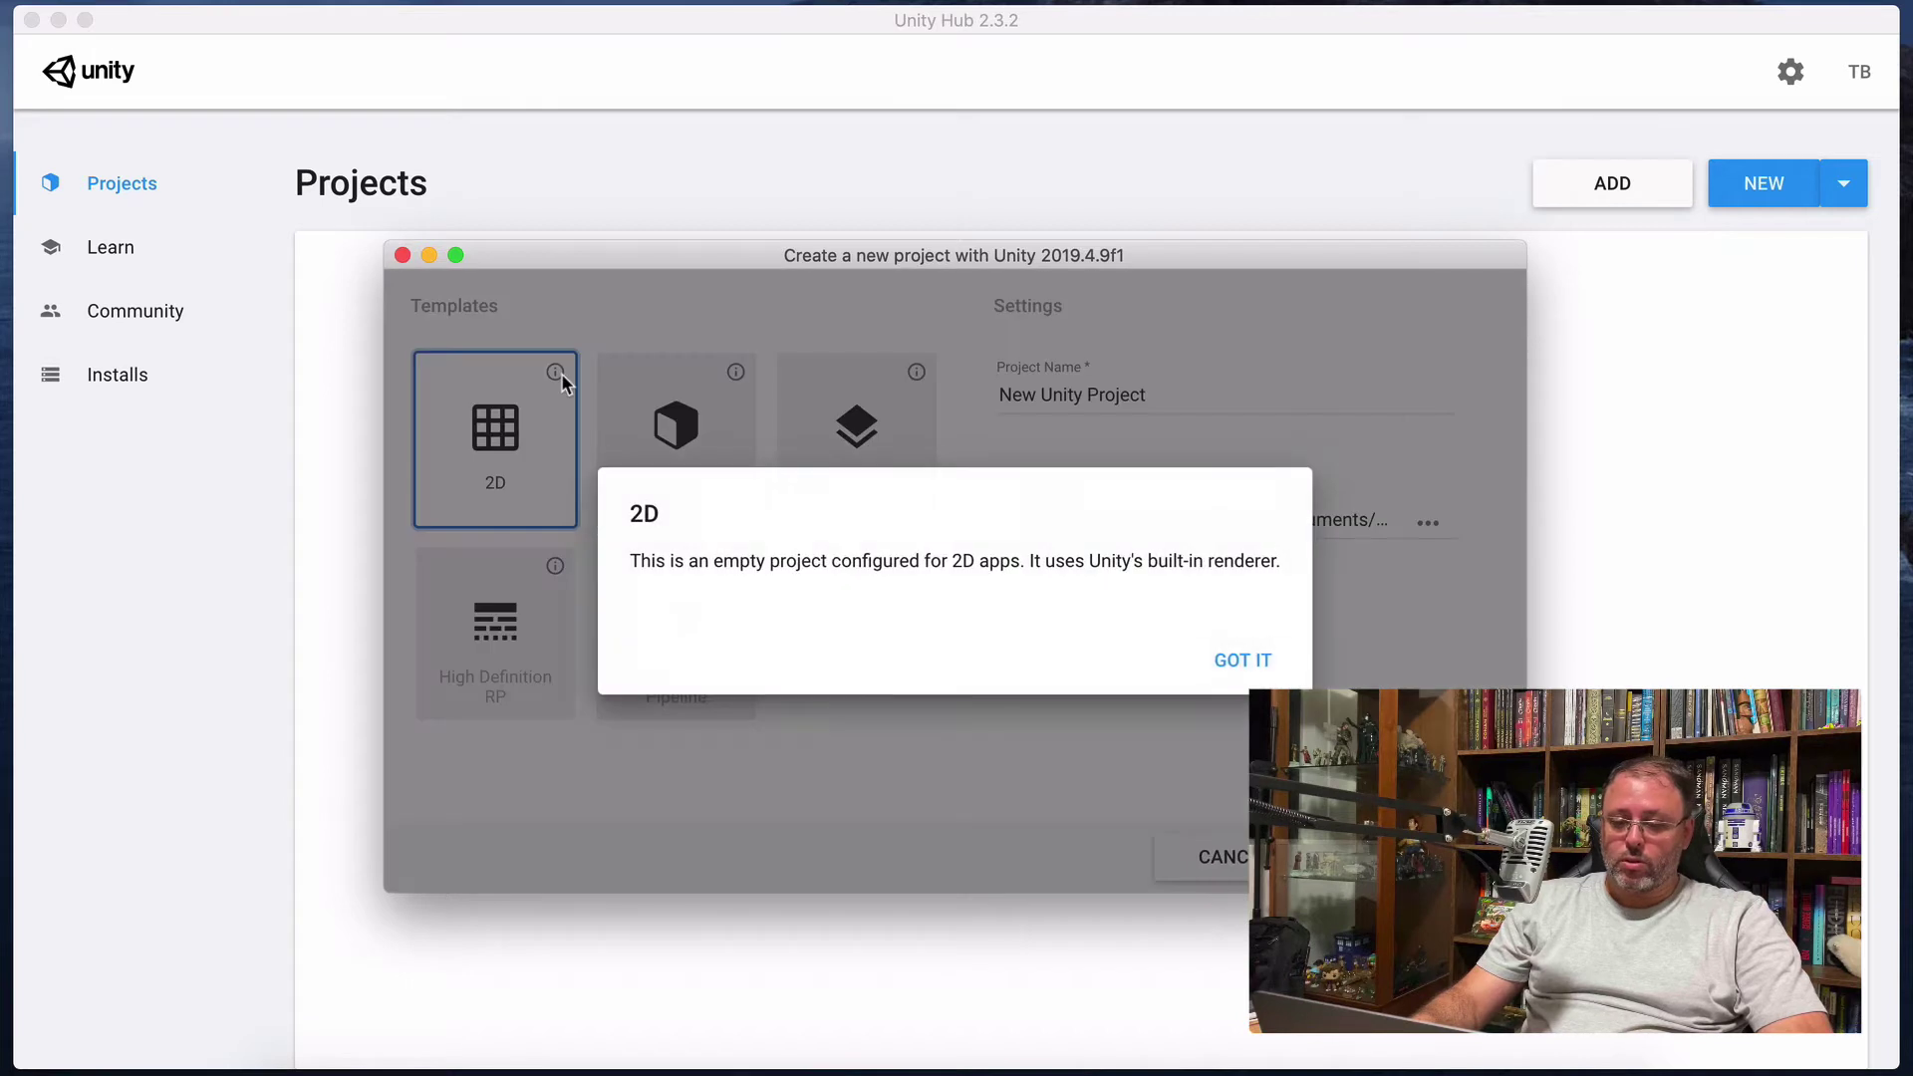
left_click(1240, 662)
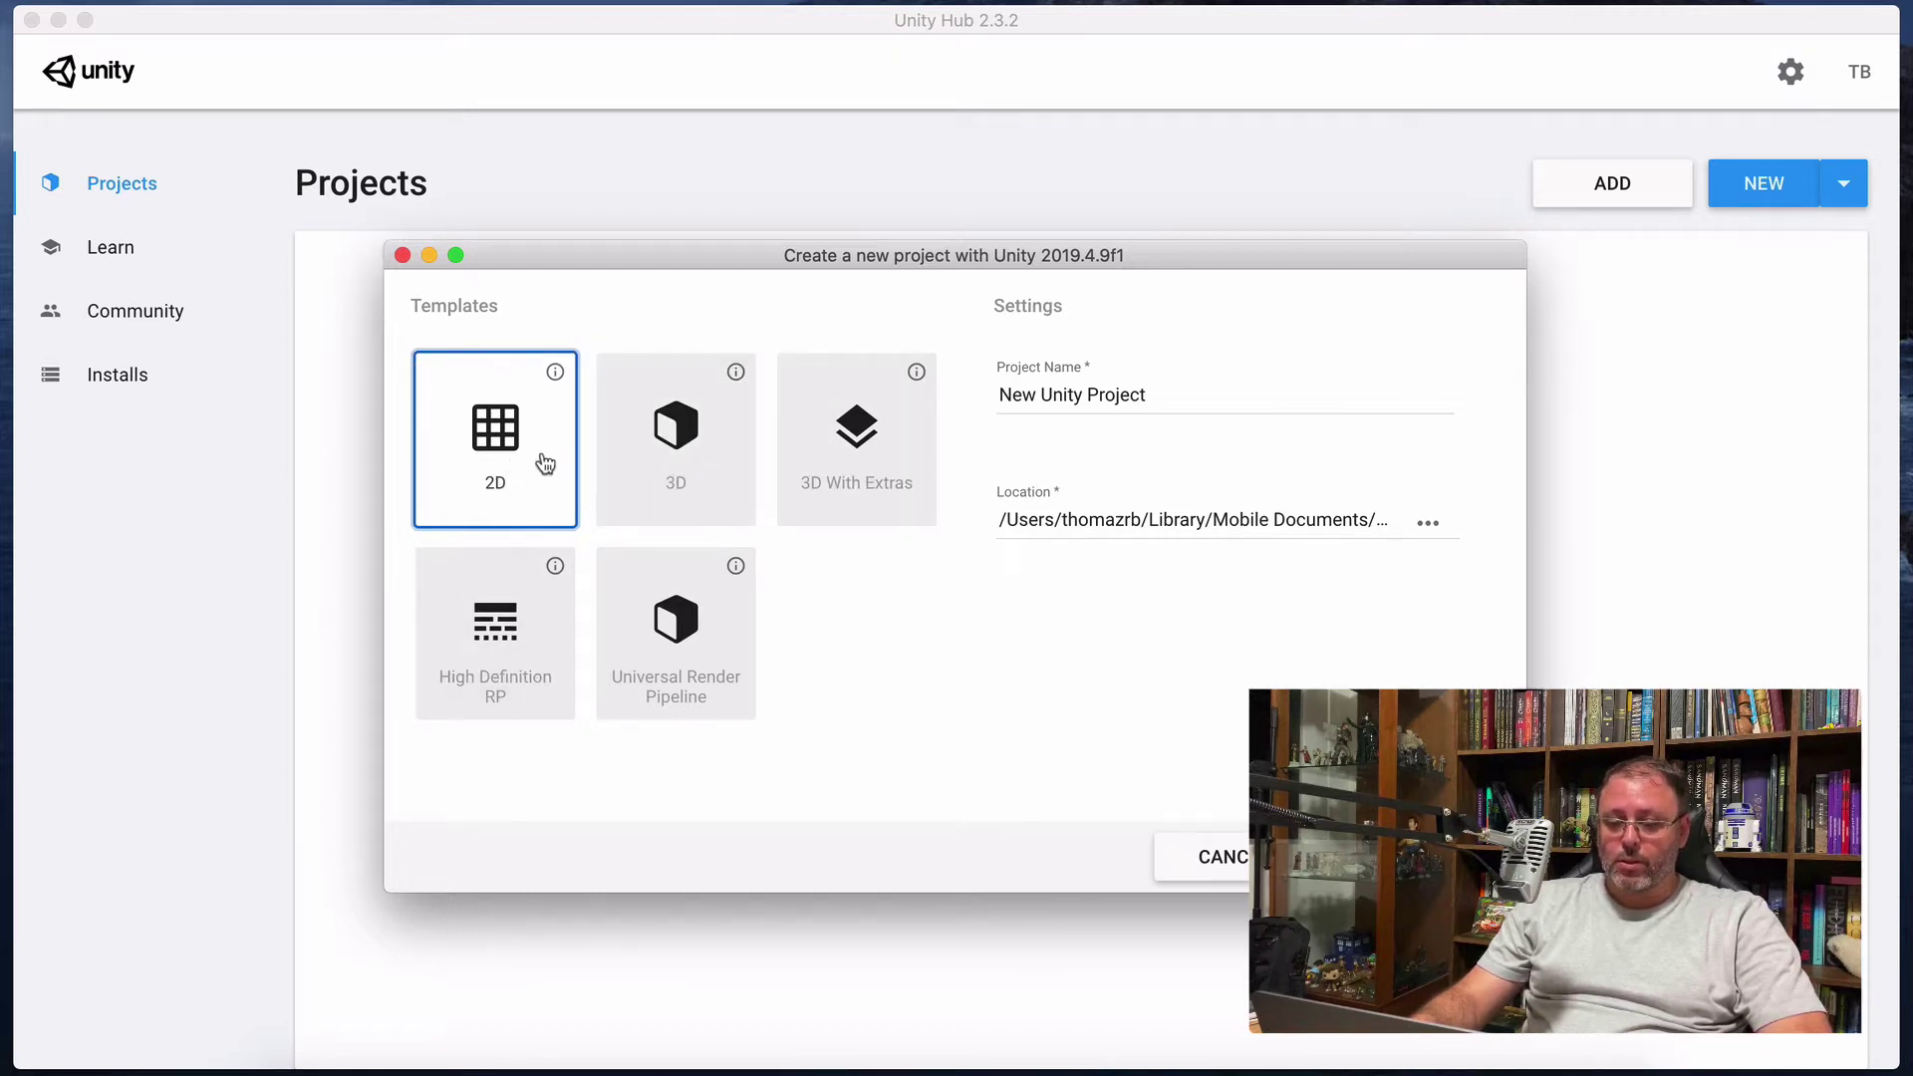
Replace the default project name with ProjetoInicial.
left_click(1195, 405)
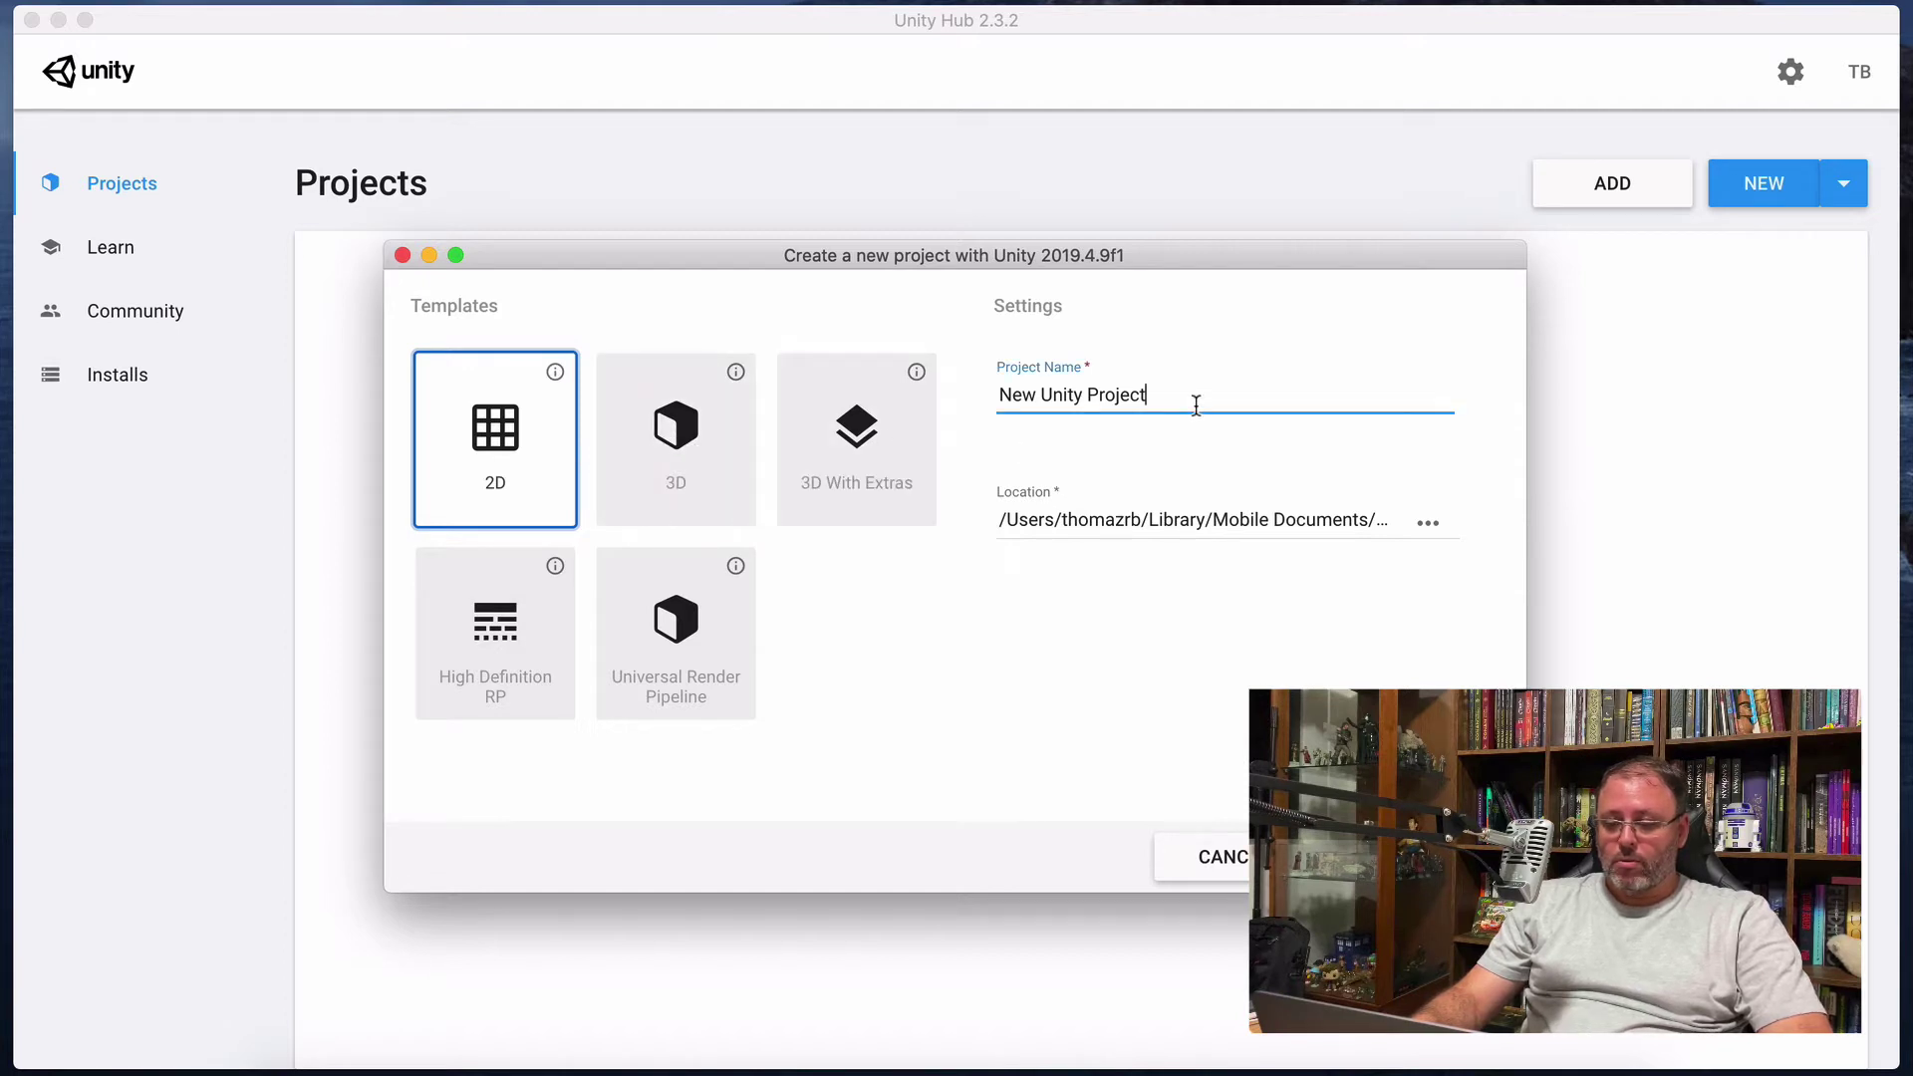
key("super+a")
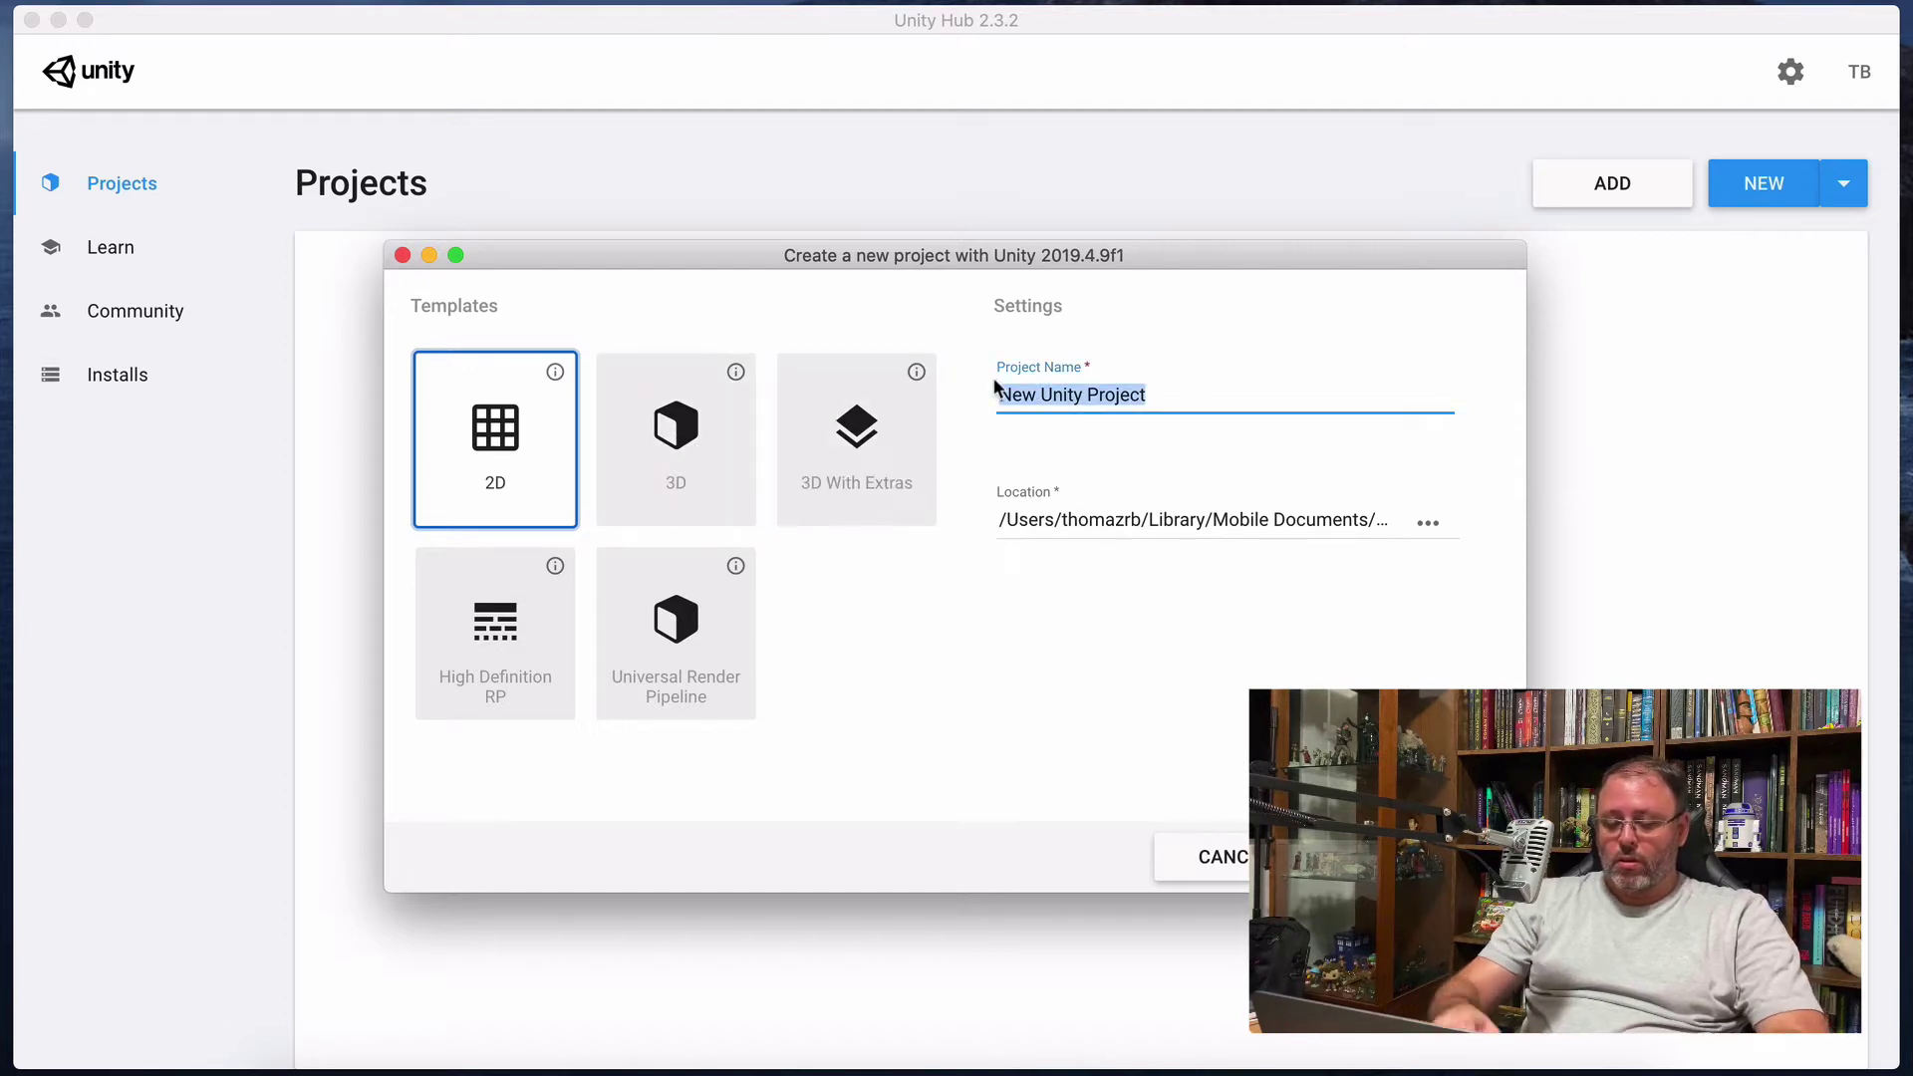
type("Prim")
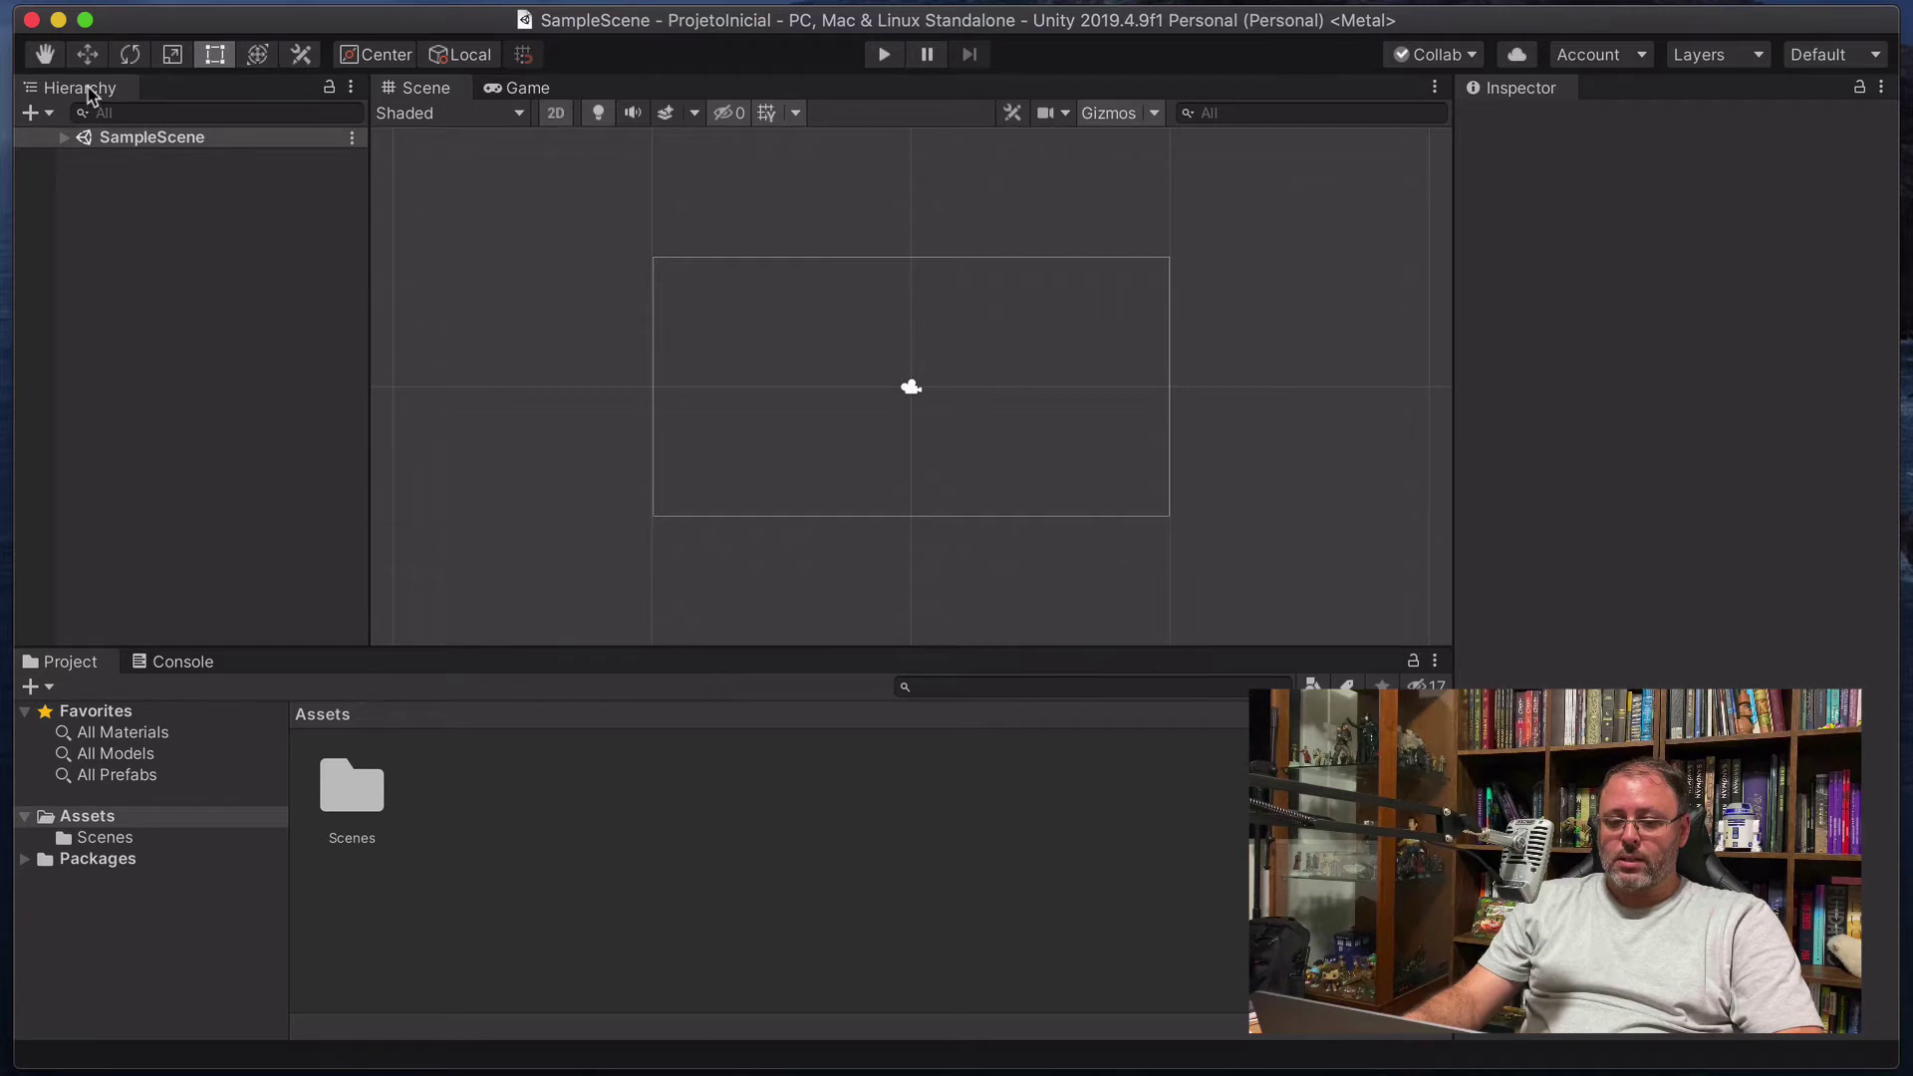
Try rearranging the editor by docking the Hierarchy between the Scene and Inspector, and the Console on the Scene's other side.
left_click_drag(87, 92, 1364, 256)
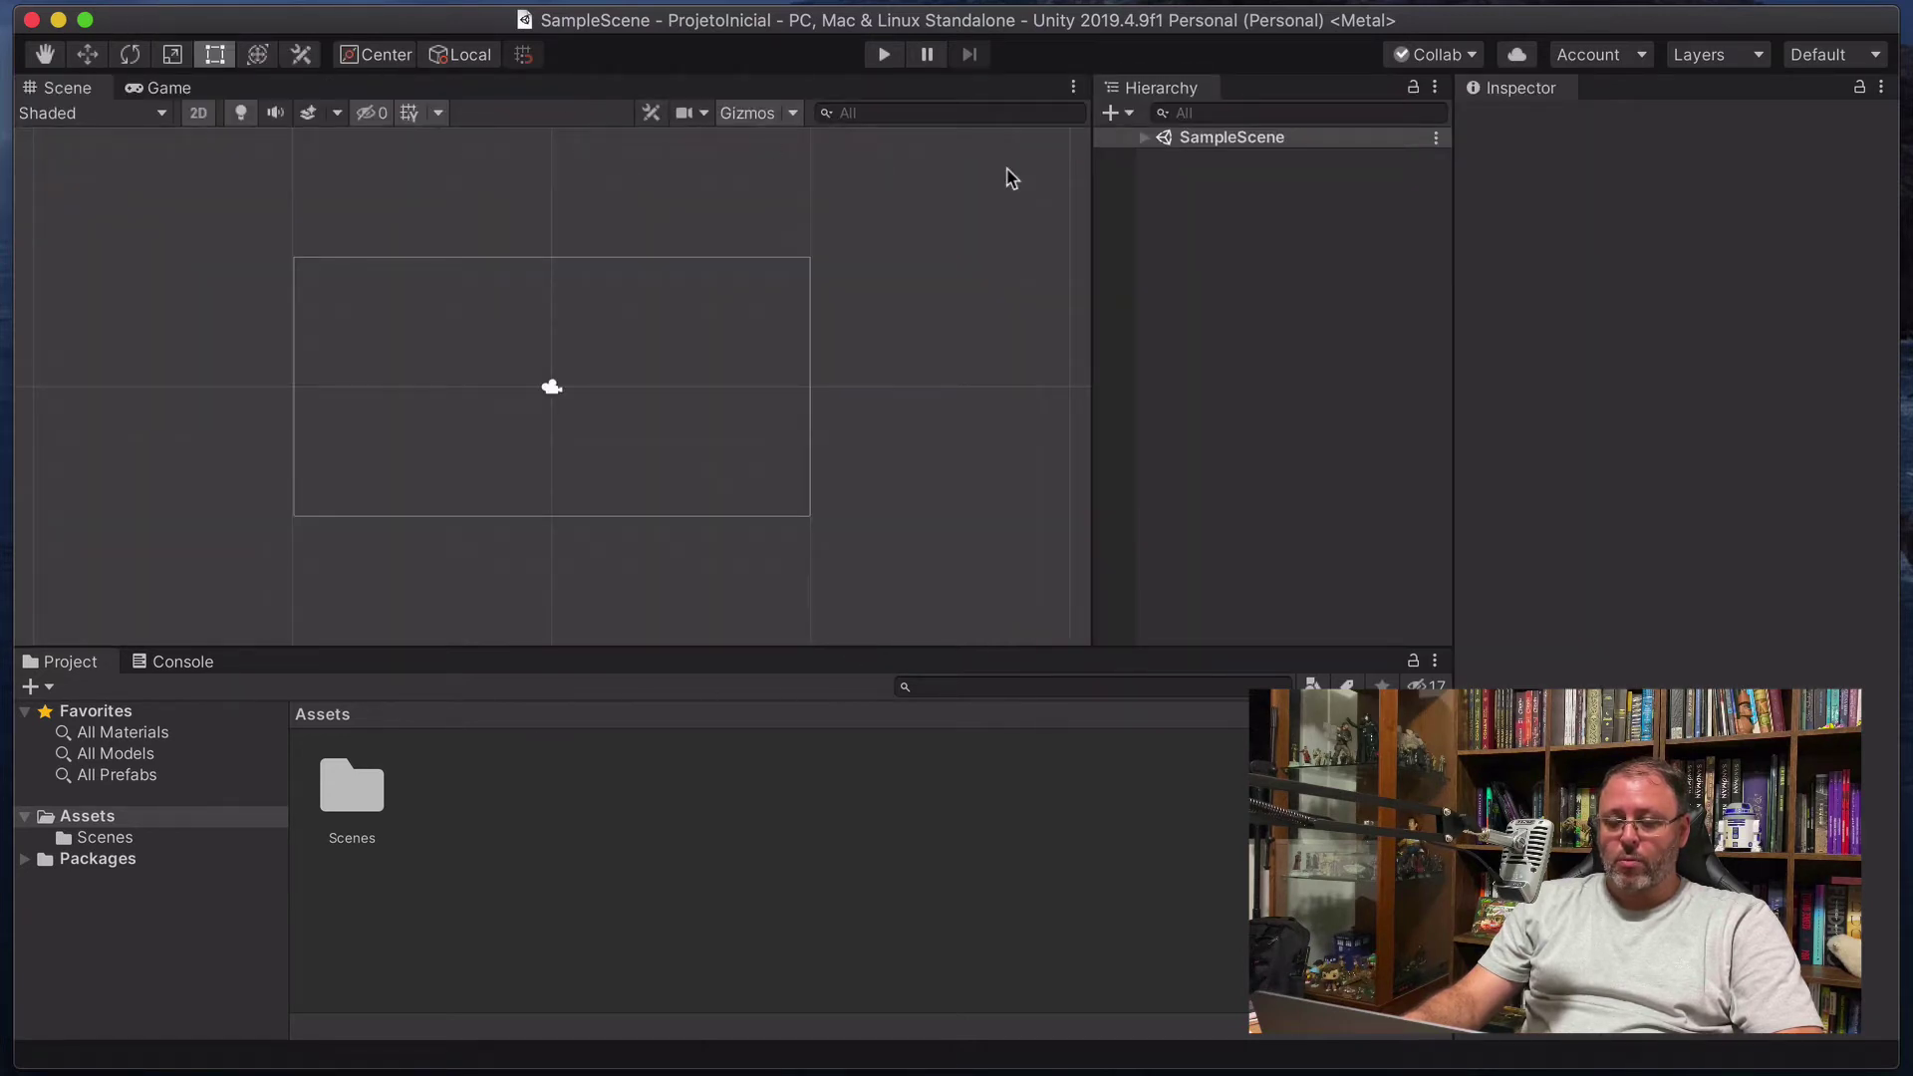
left_click(1683, 103)
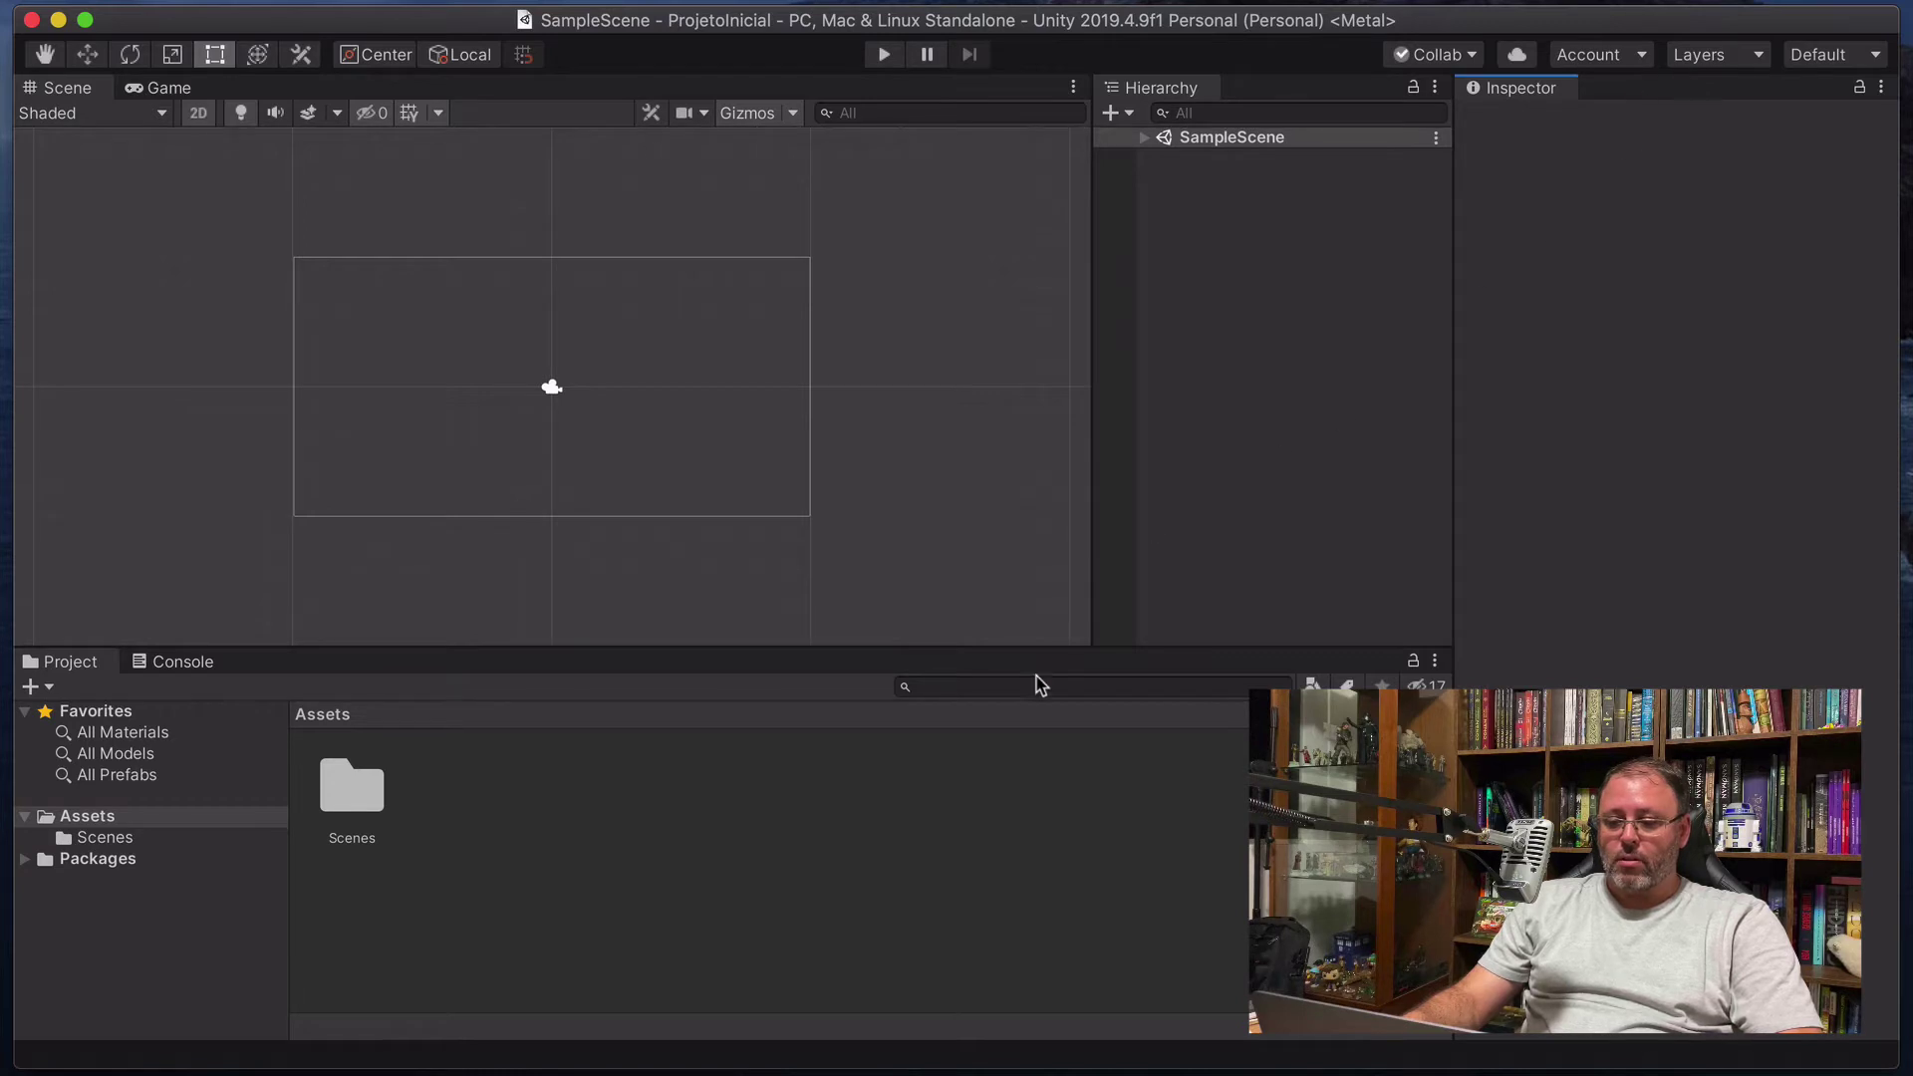
left_click_drag(191, 663, 113, 313)
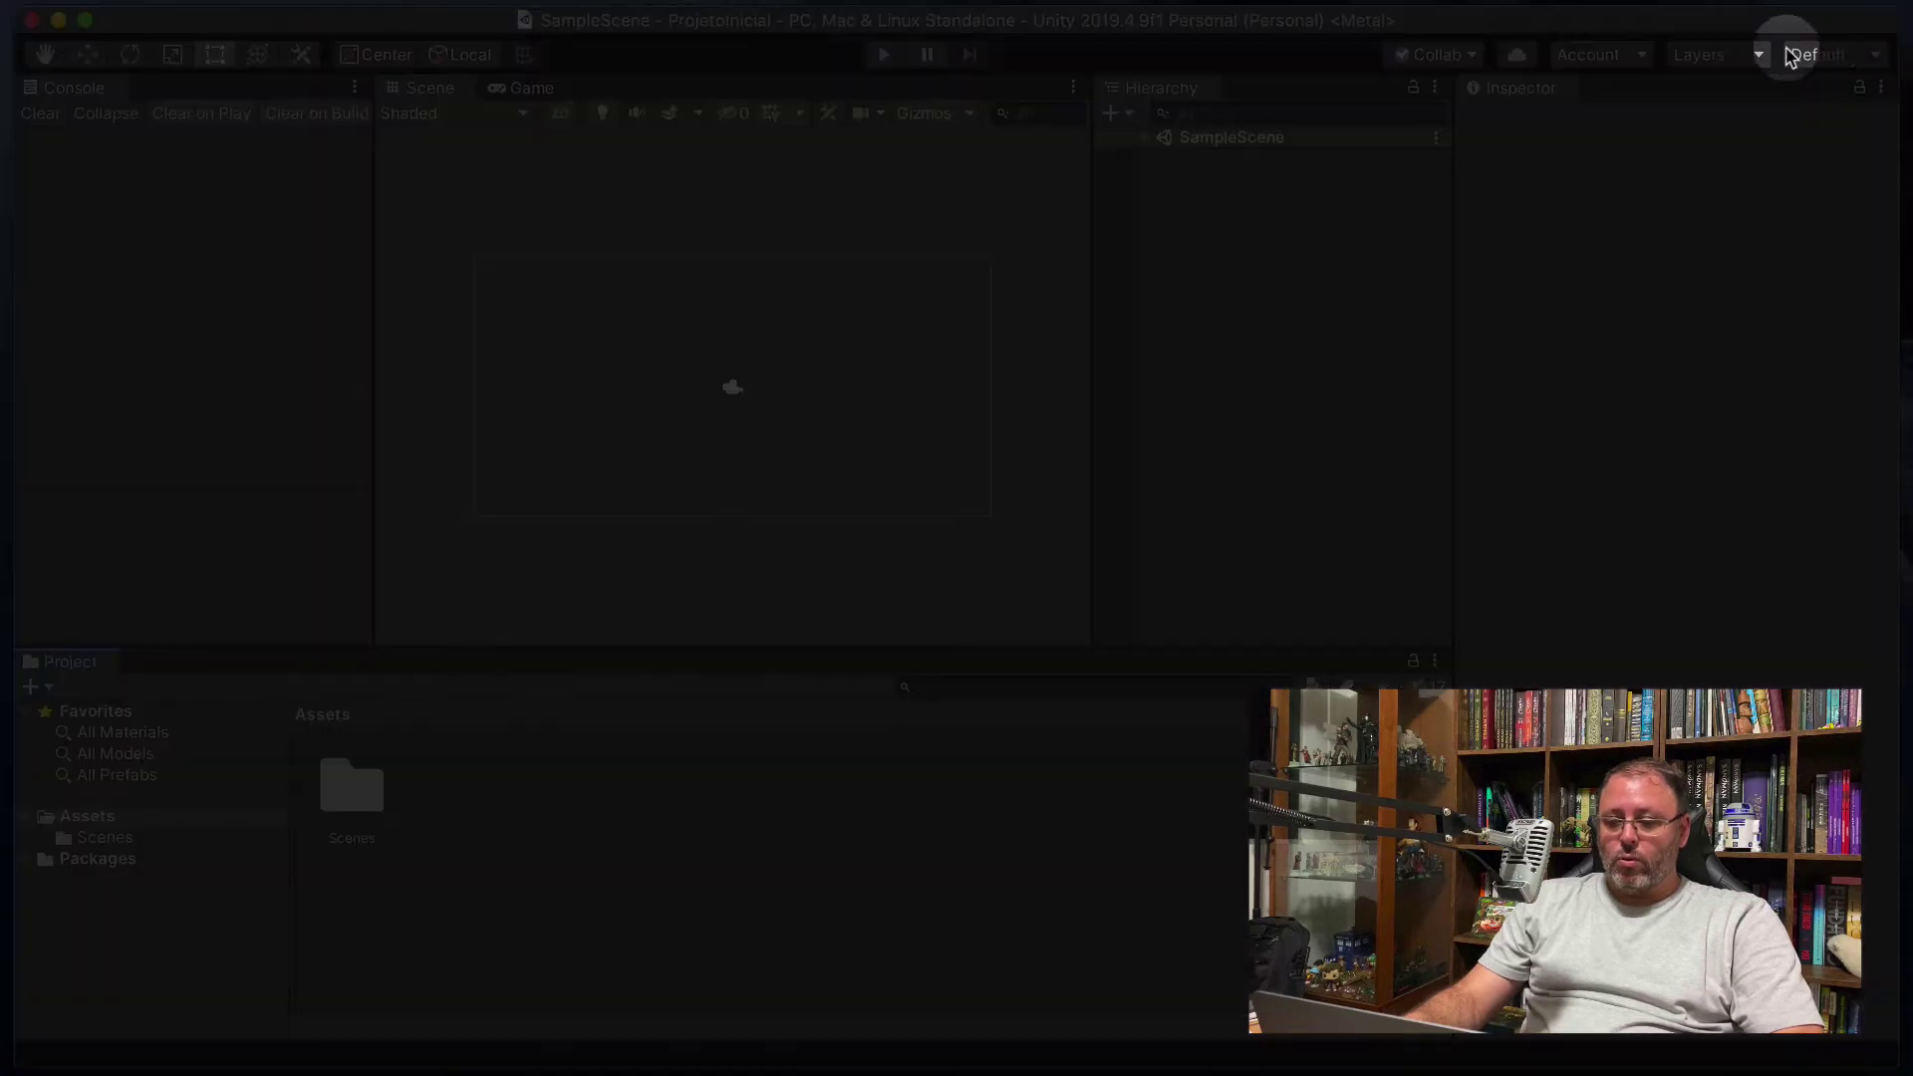
Compare the 2 by 3, 4 Split and Tall editor layouts, and restore the Default layout.
left_click(1843, 58)
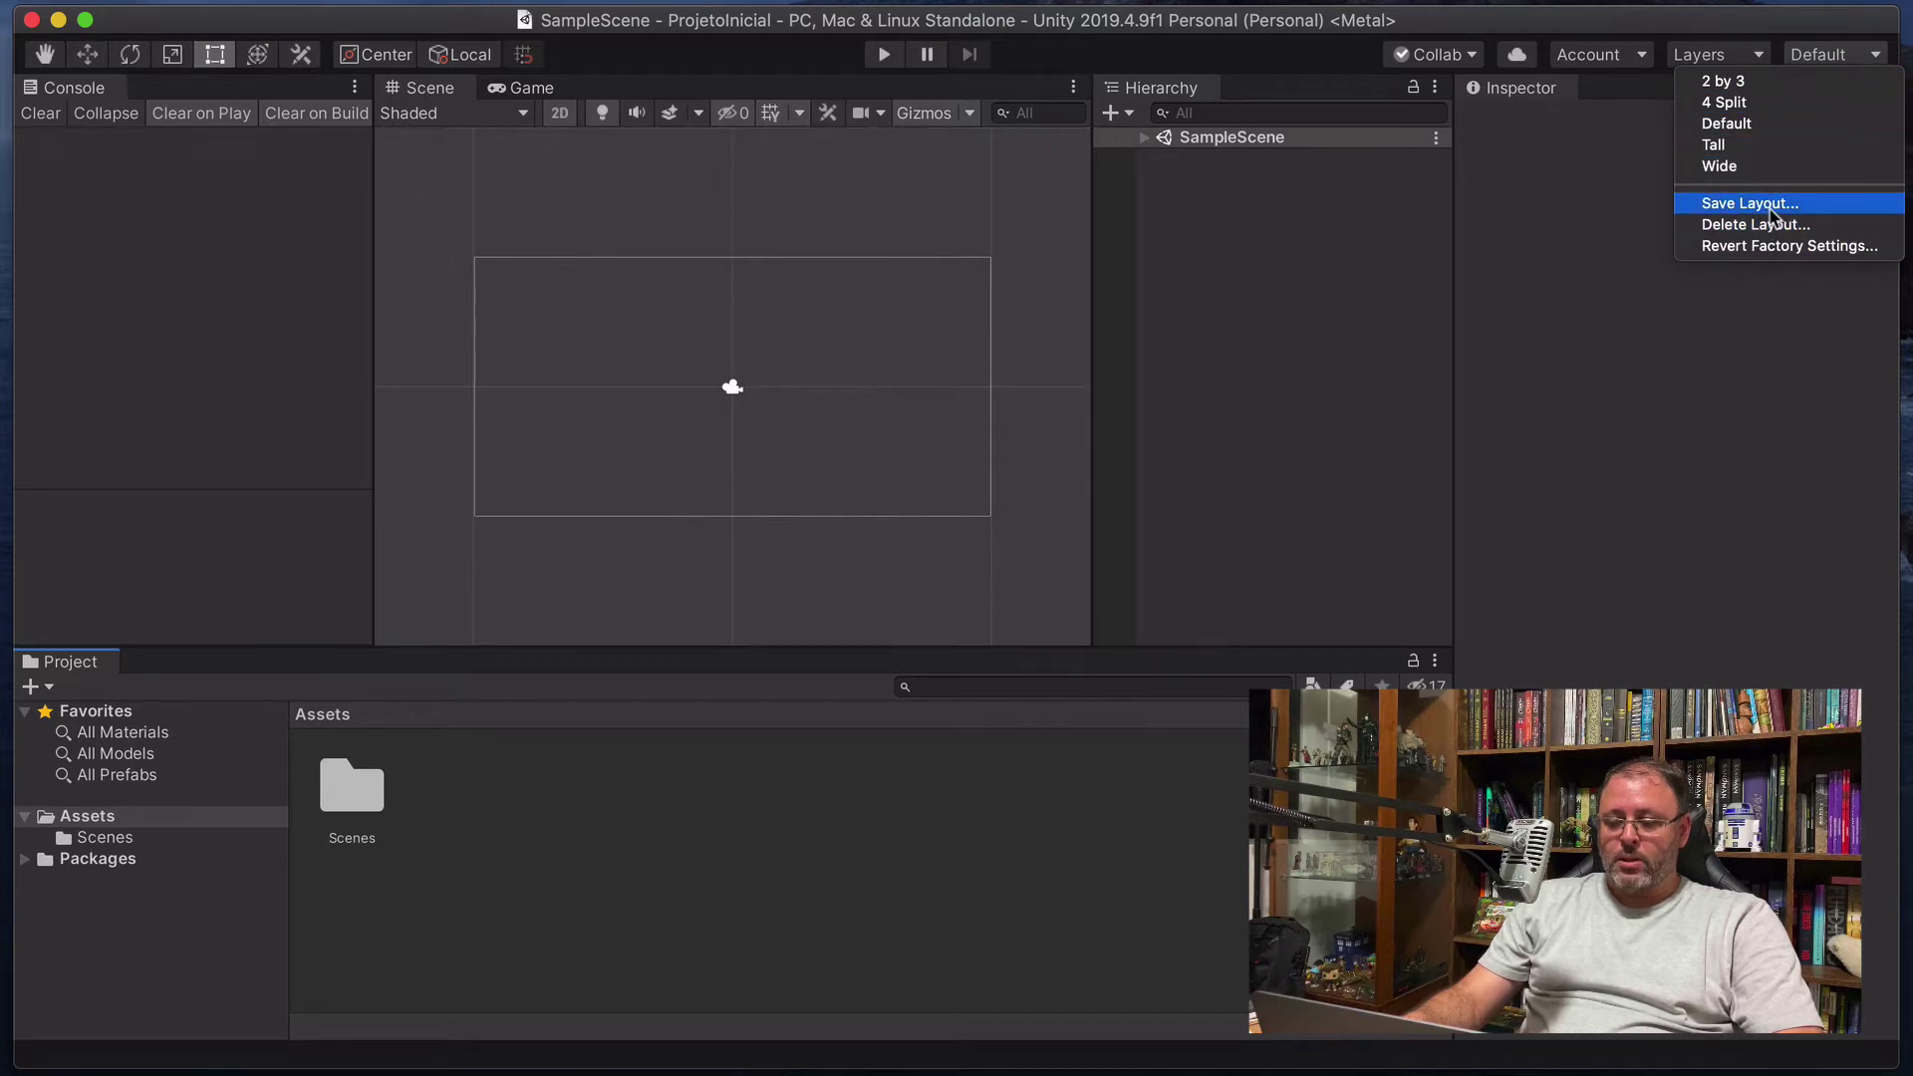
left_click(1768, 88)
left_click(1797, 60)
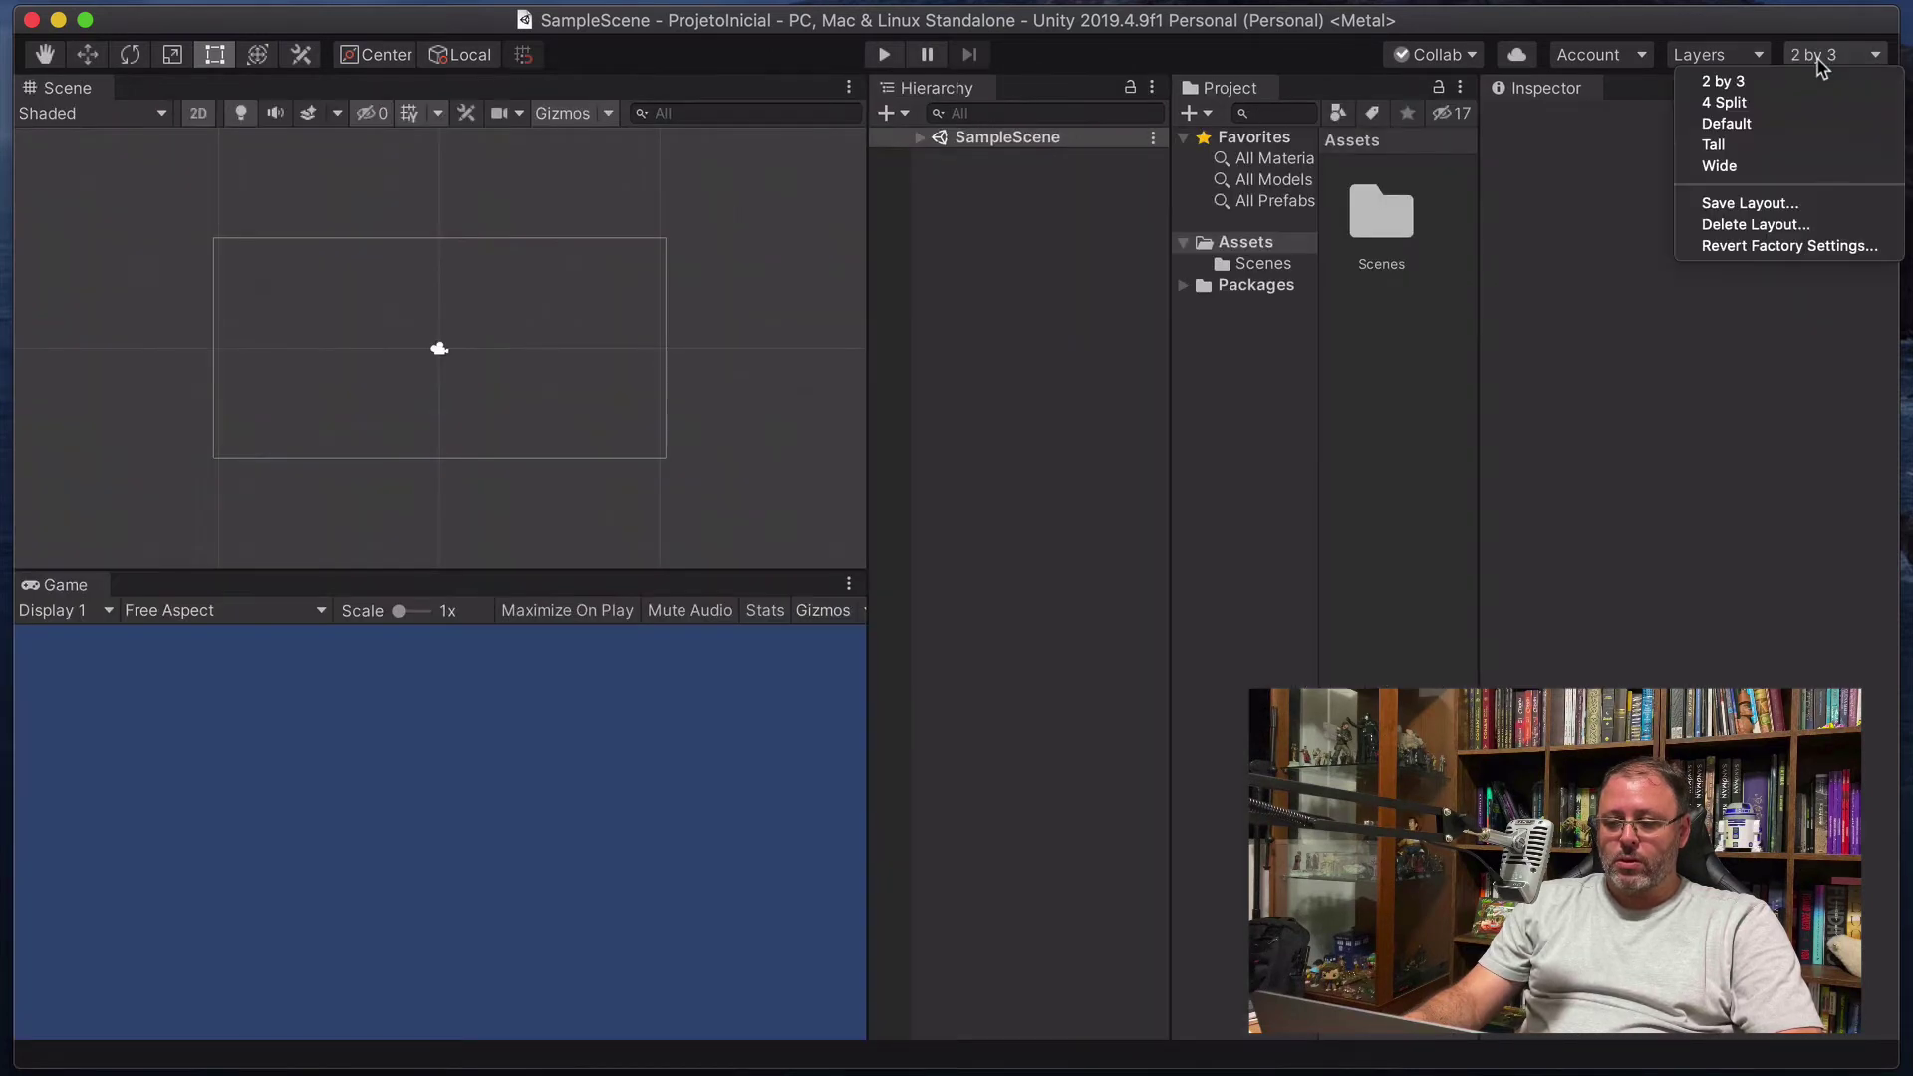
left_click(1774, 104)
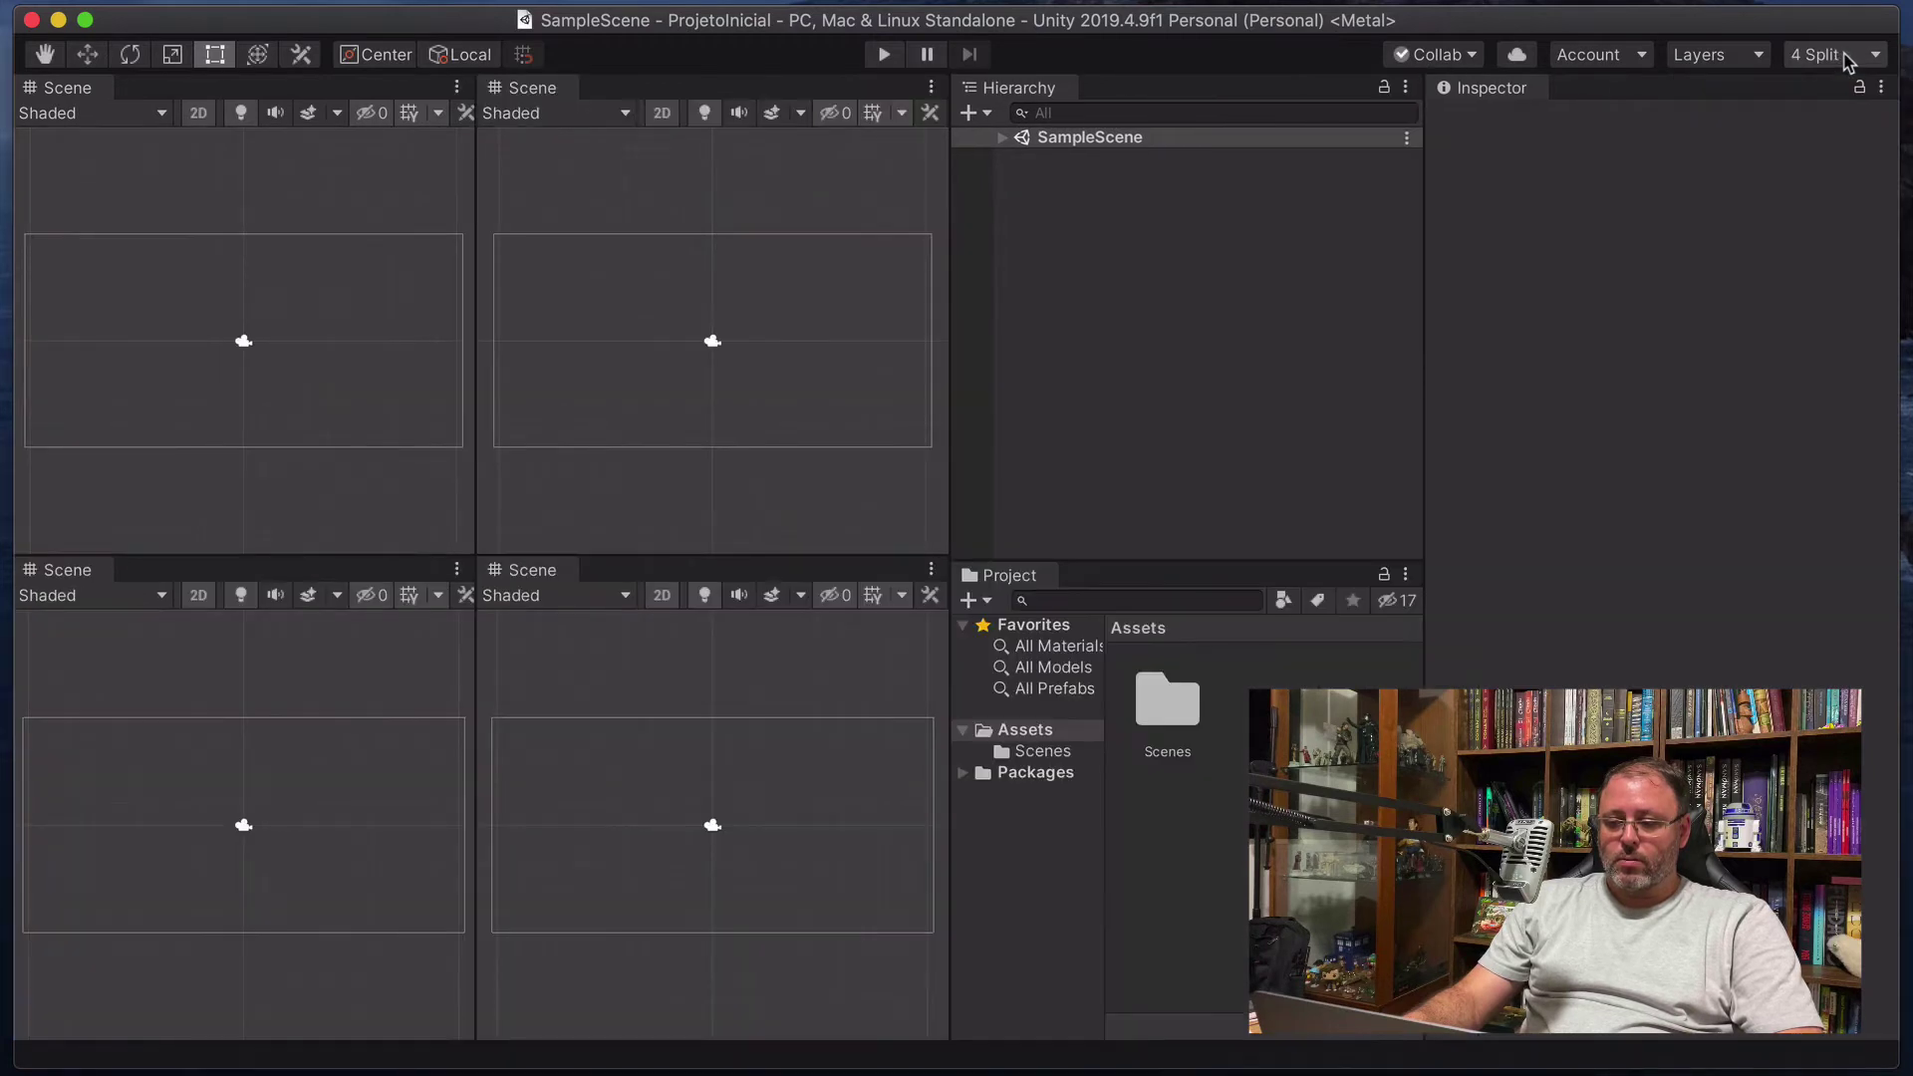
left_click(1848, 56)
left_click(1790, 125)
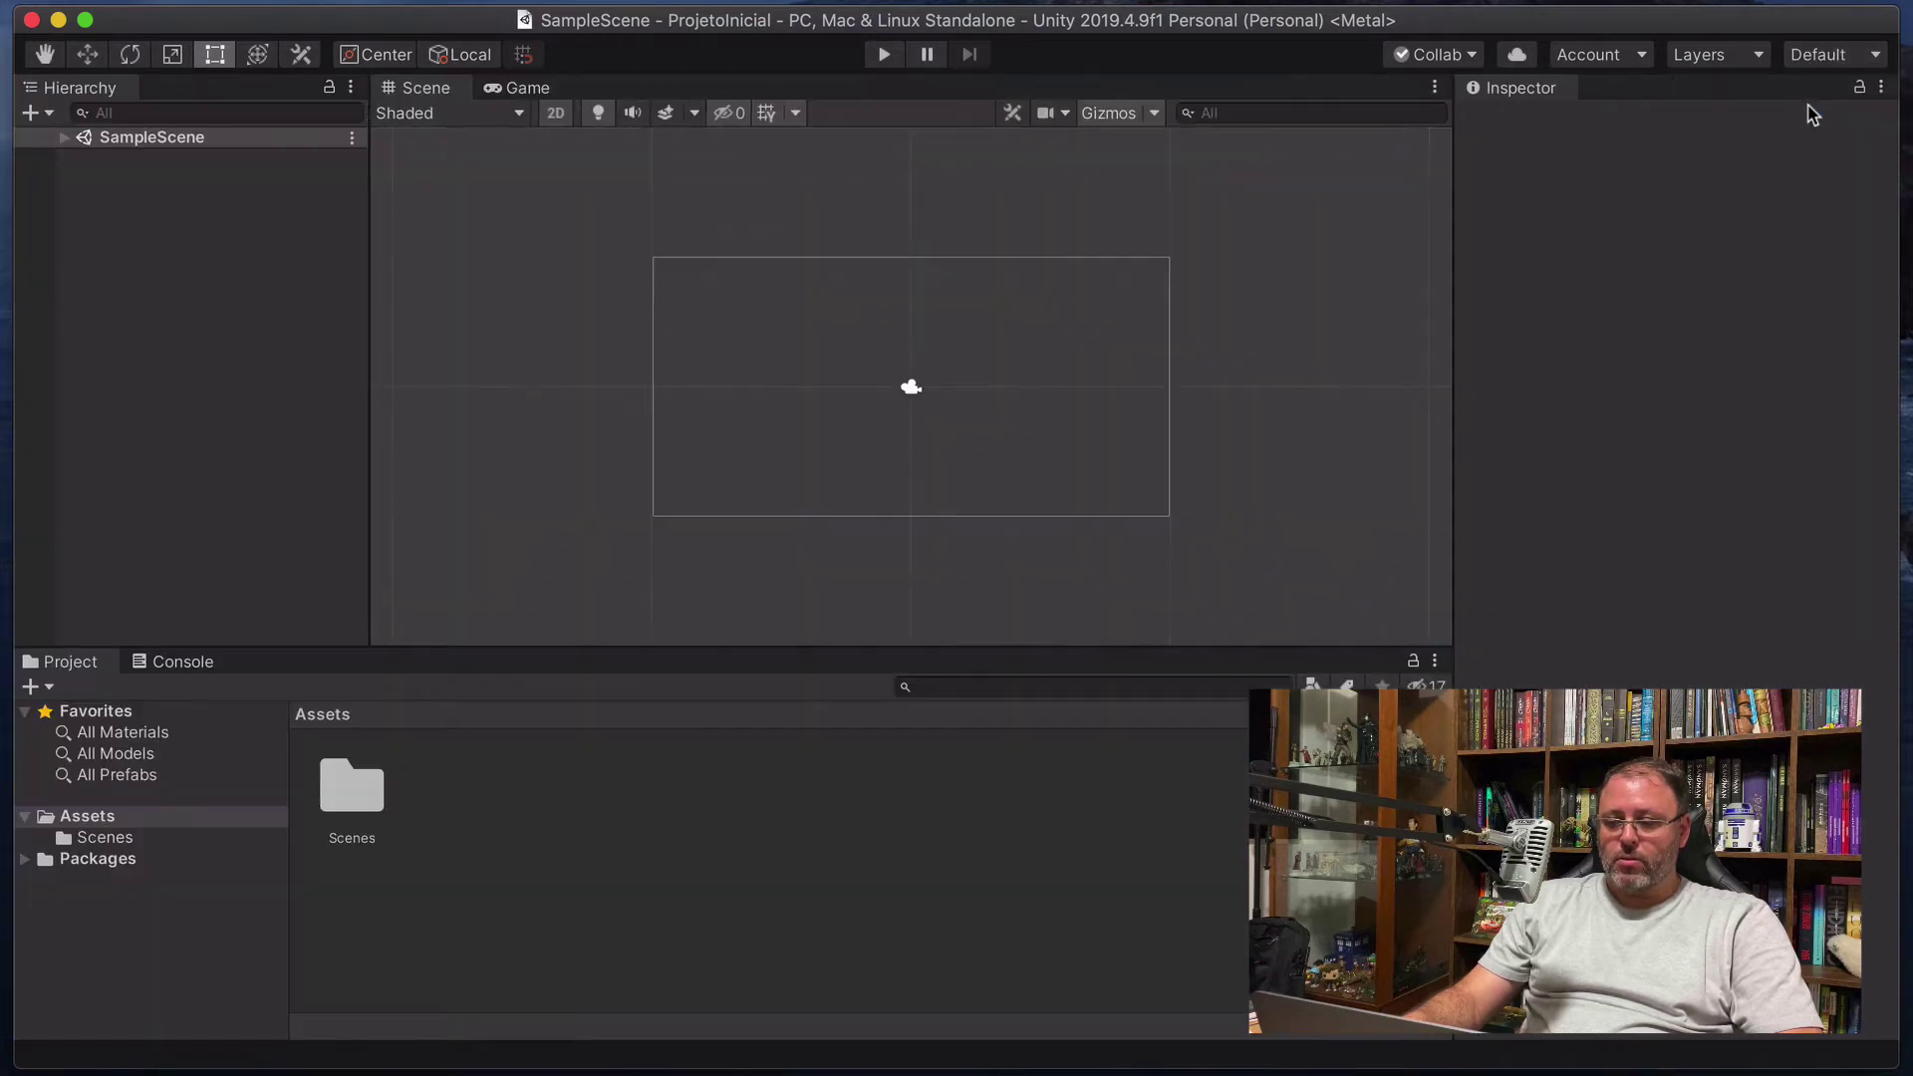
left_click(1826, 62)
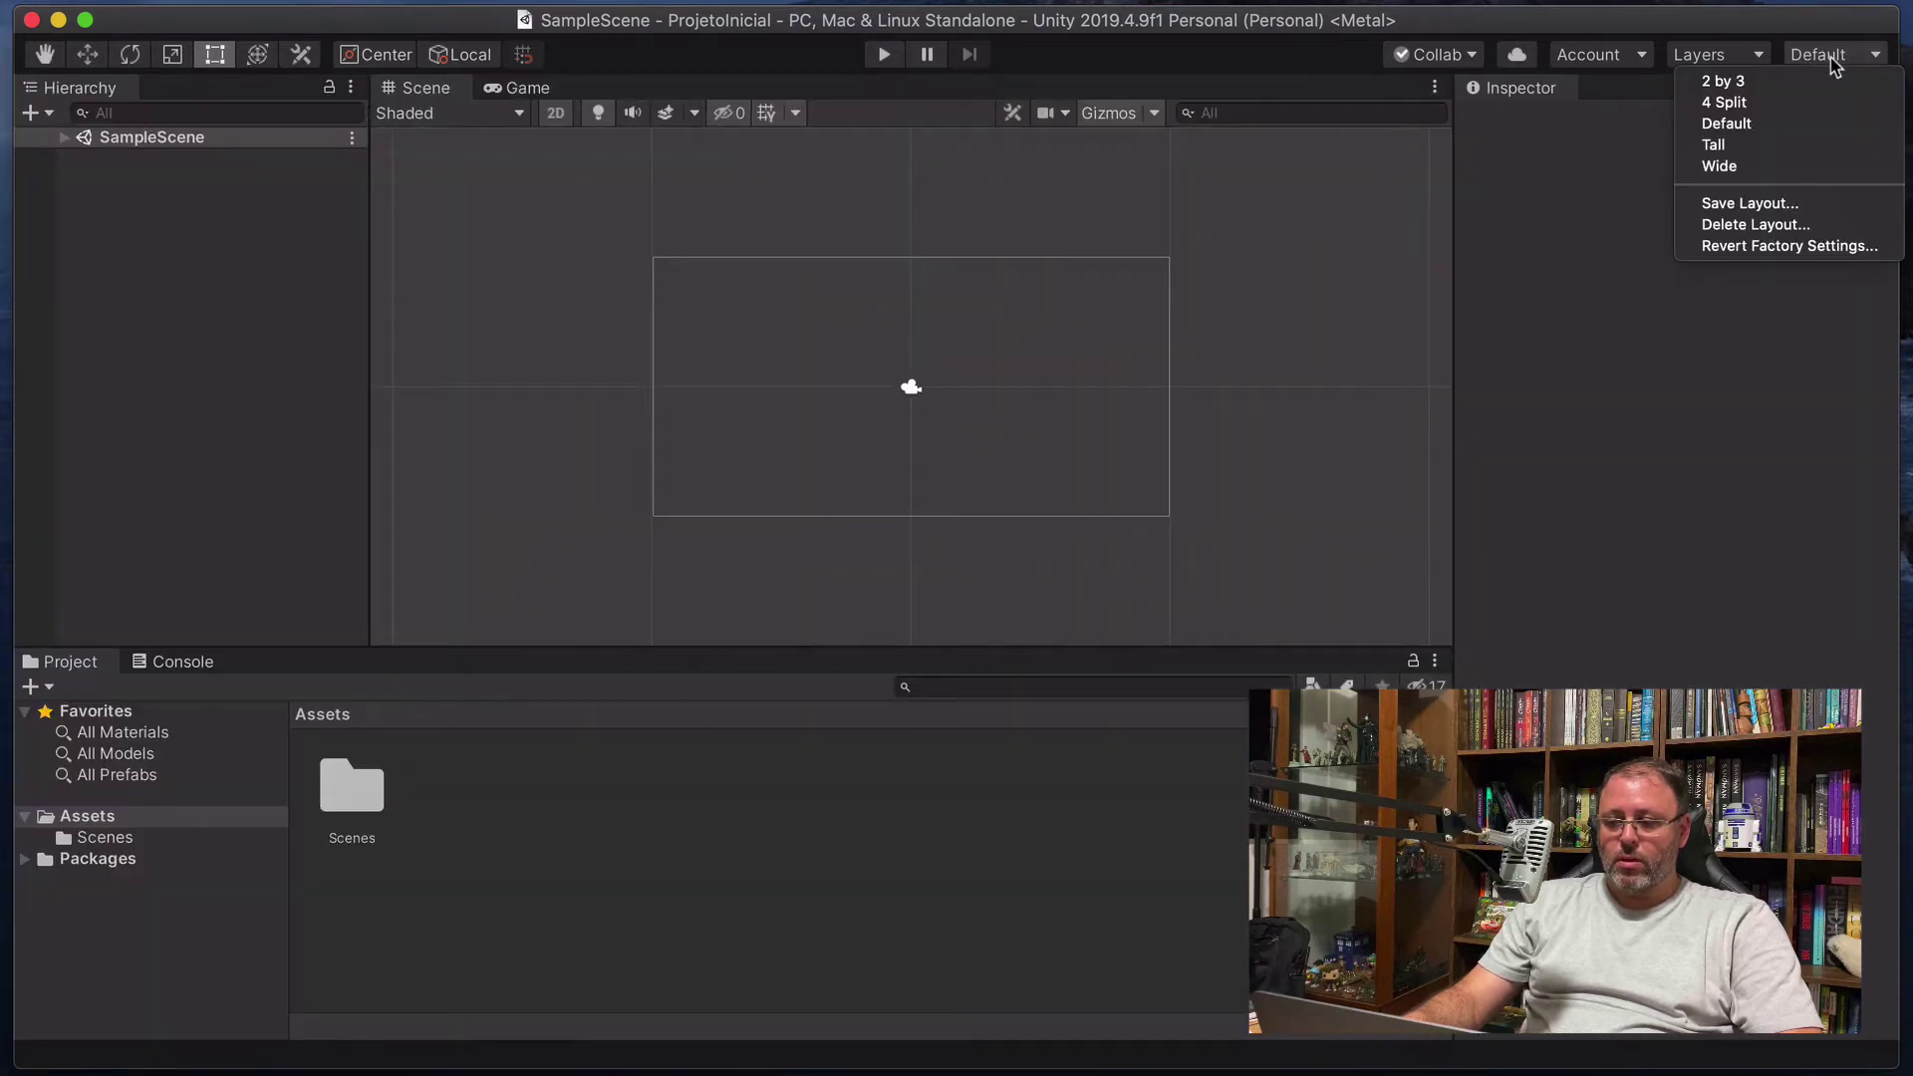
left_click(1790, 142)
left_click(1844, 56)
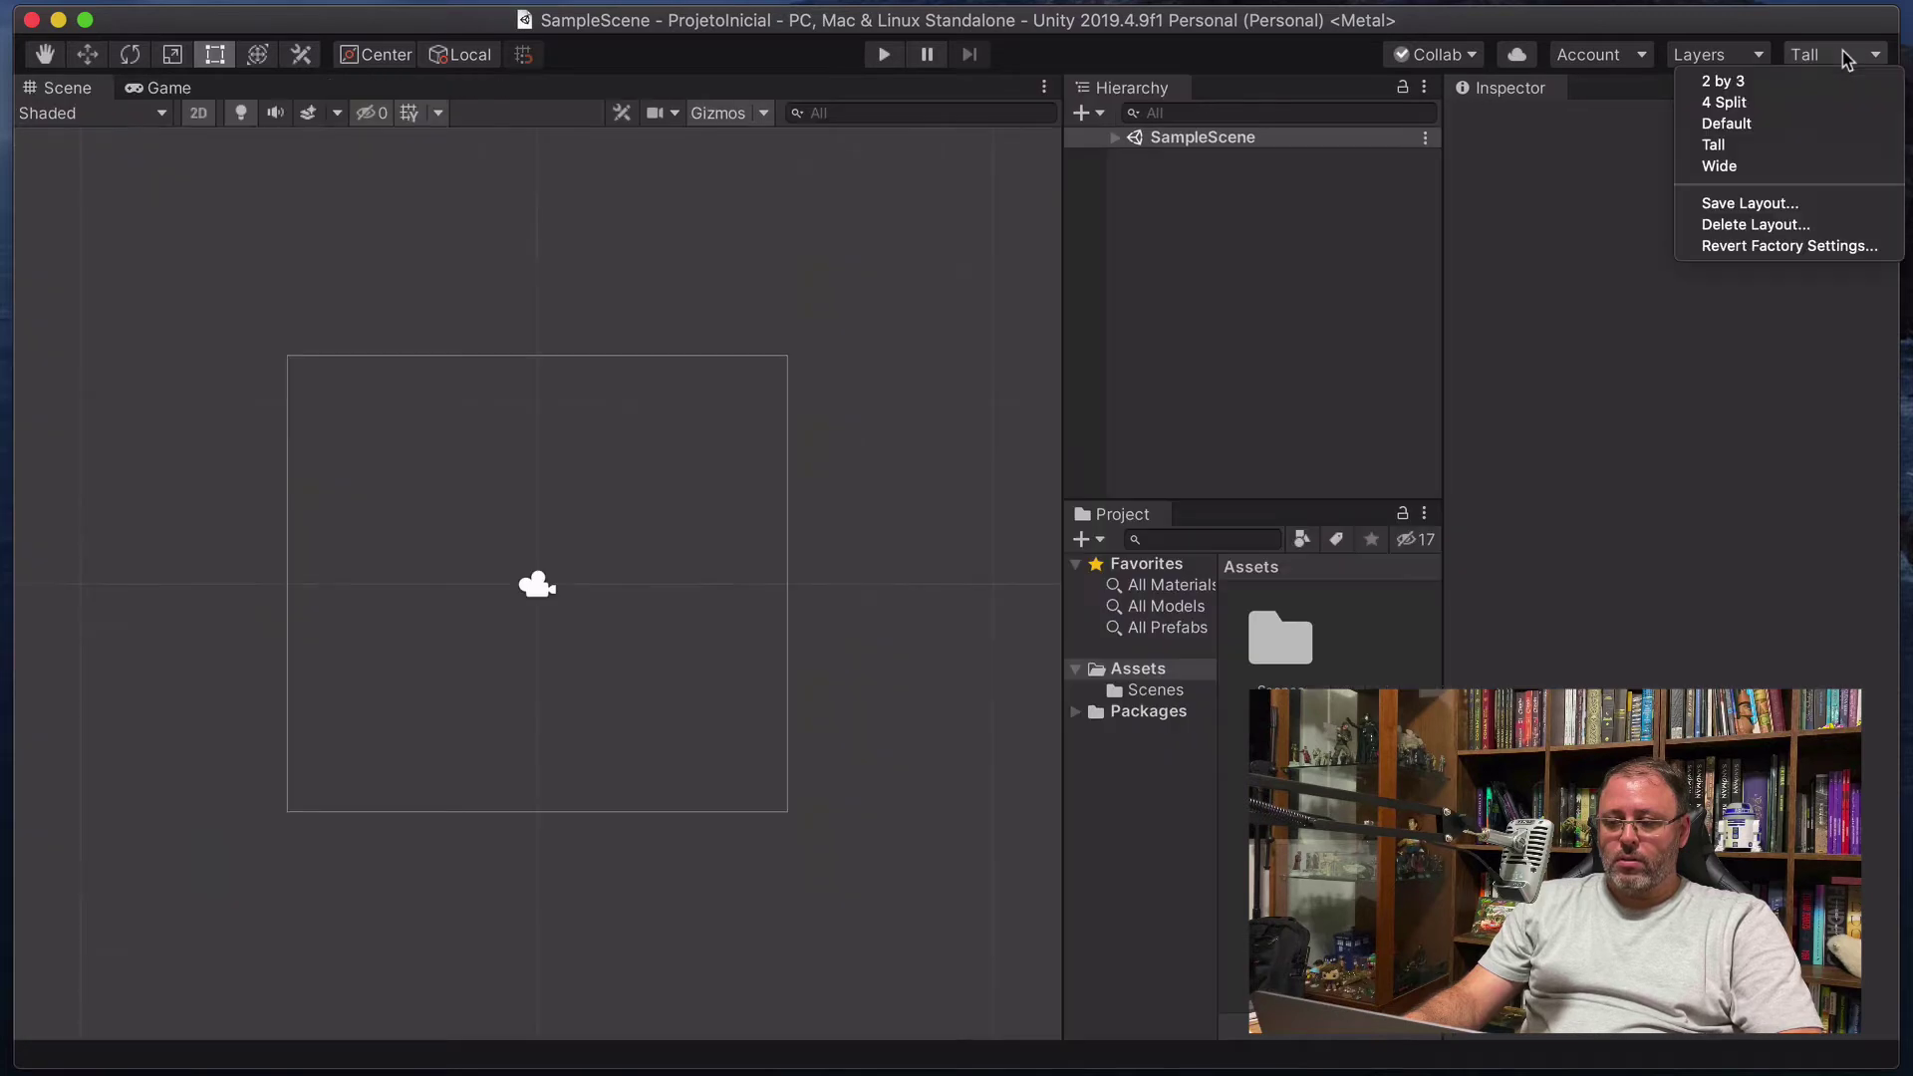
left_click(1790, 125)
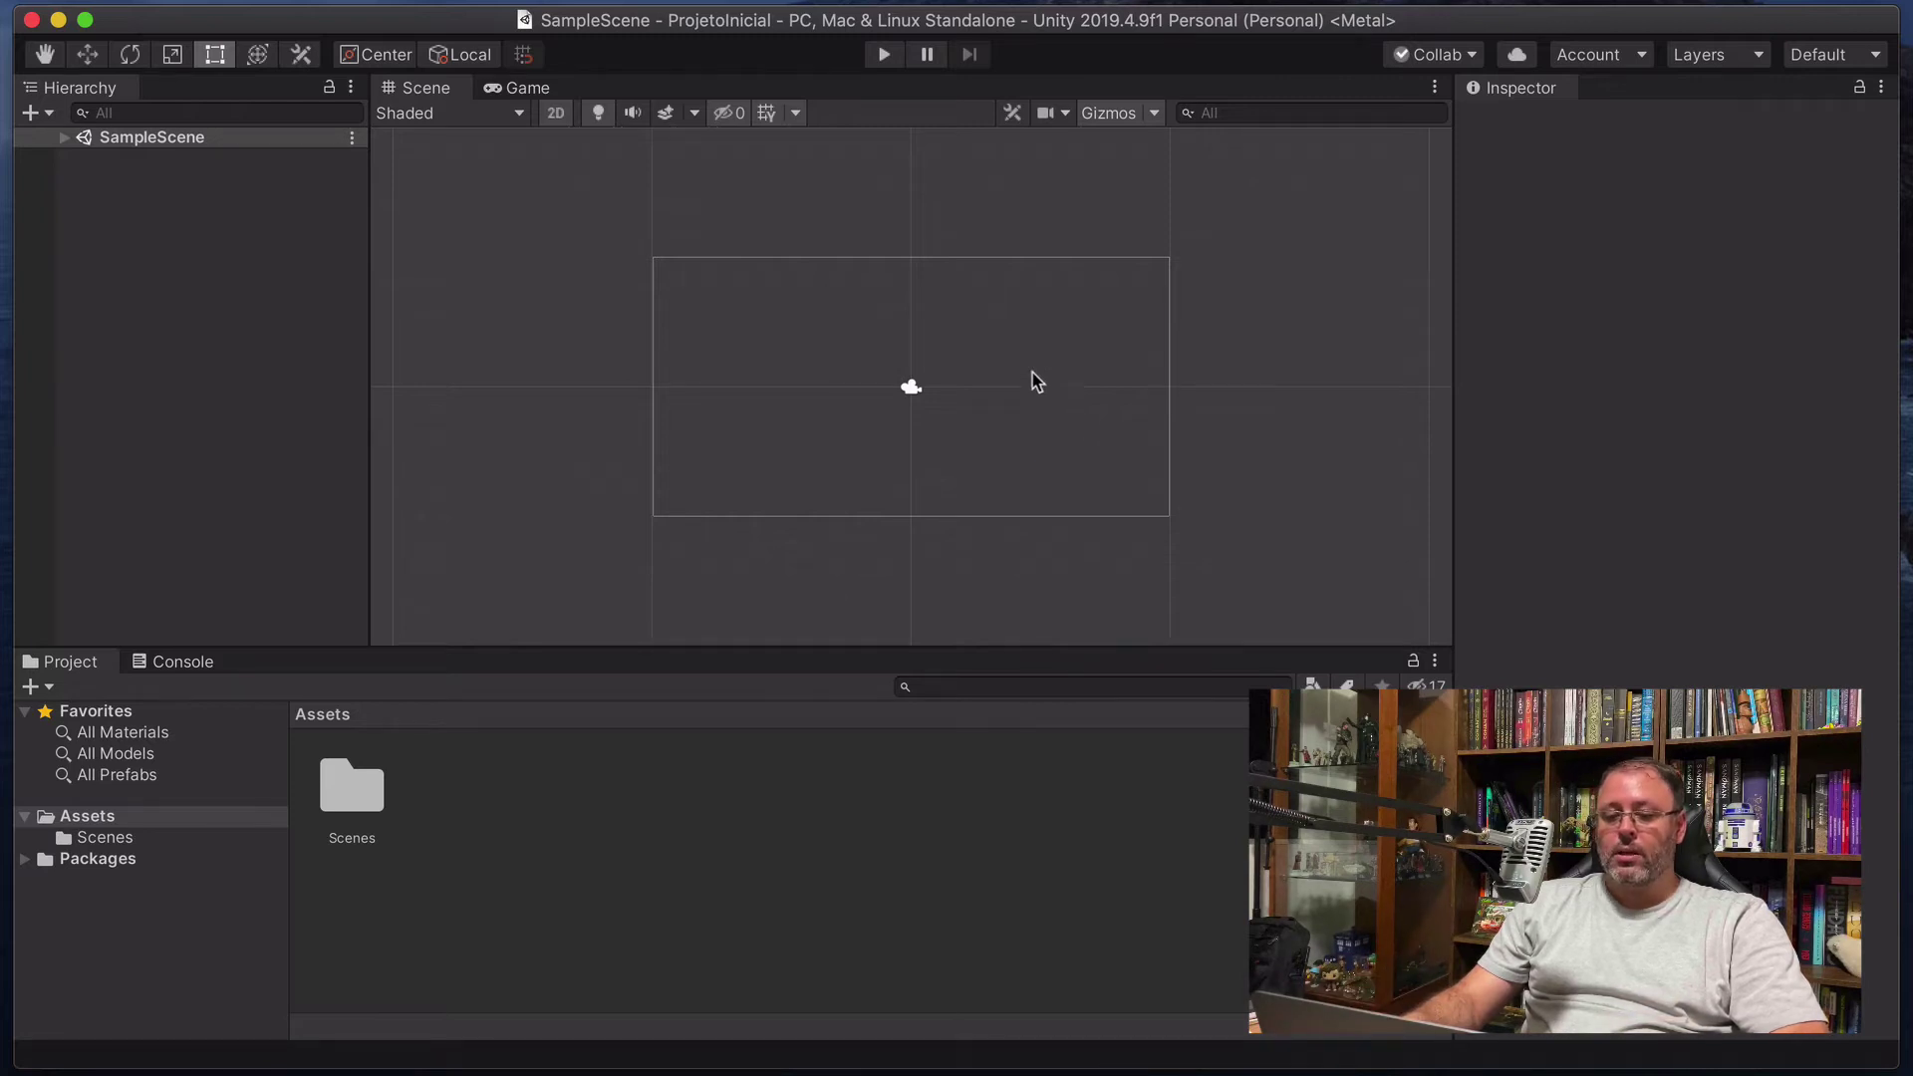
Compare the Scene view with the Game view and return to the Scene view.
left_click(435, 96)
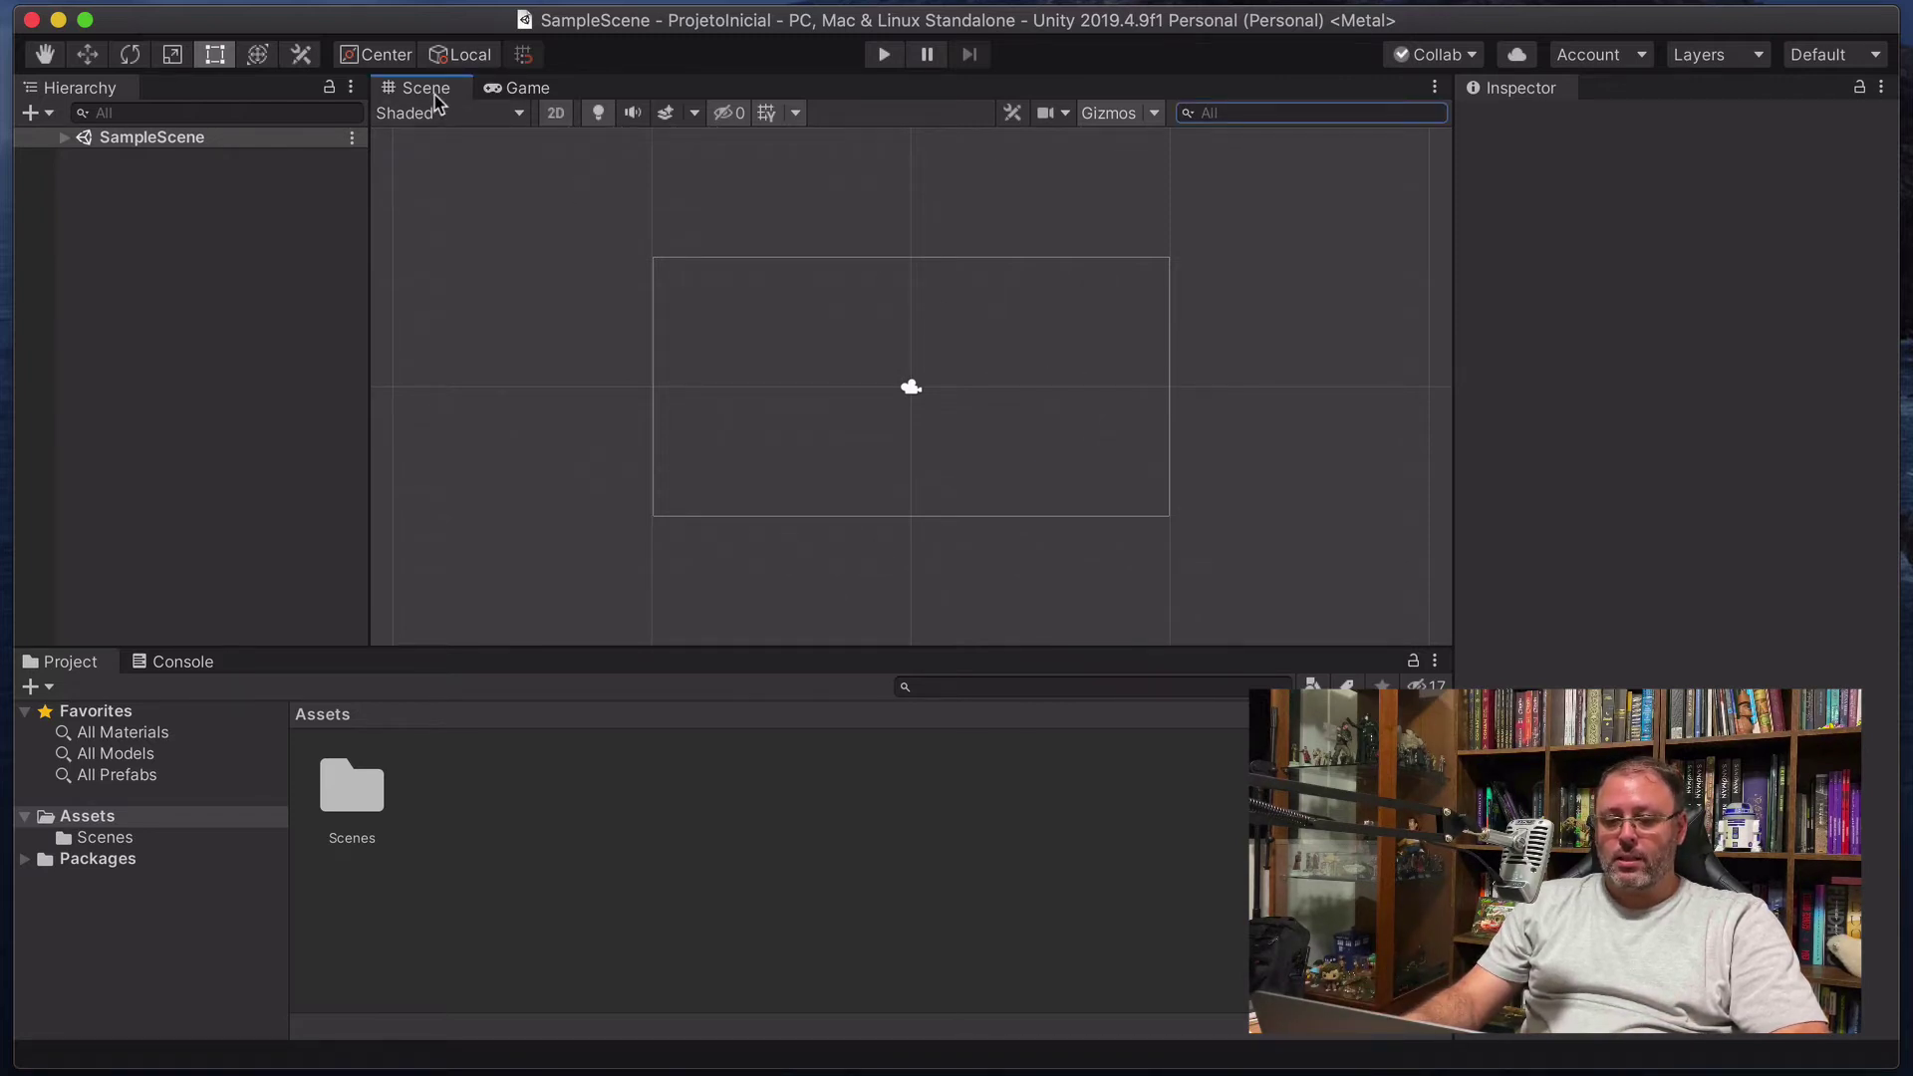
left_click(510, 95)
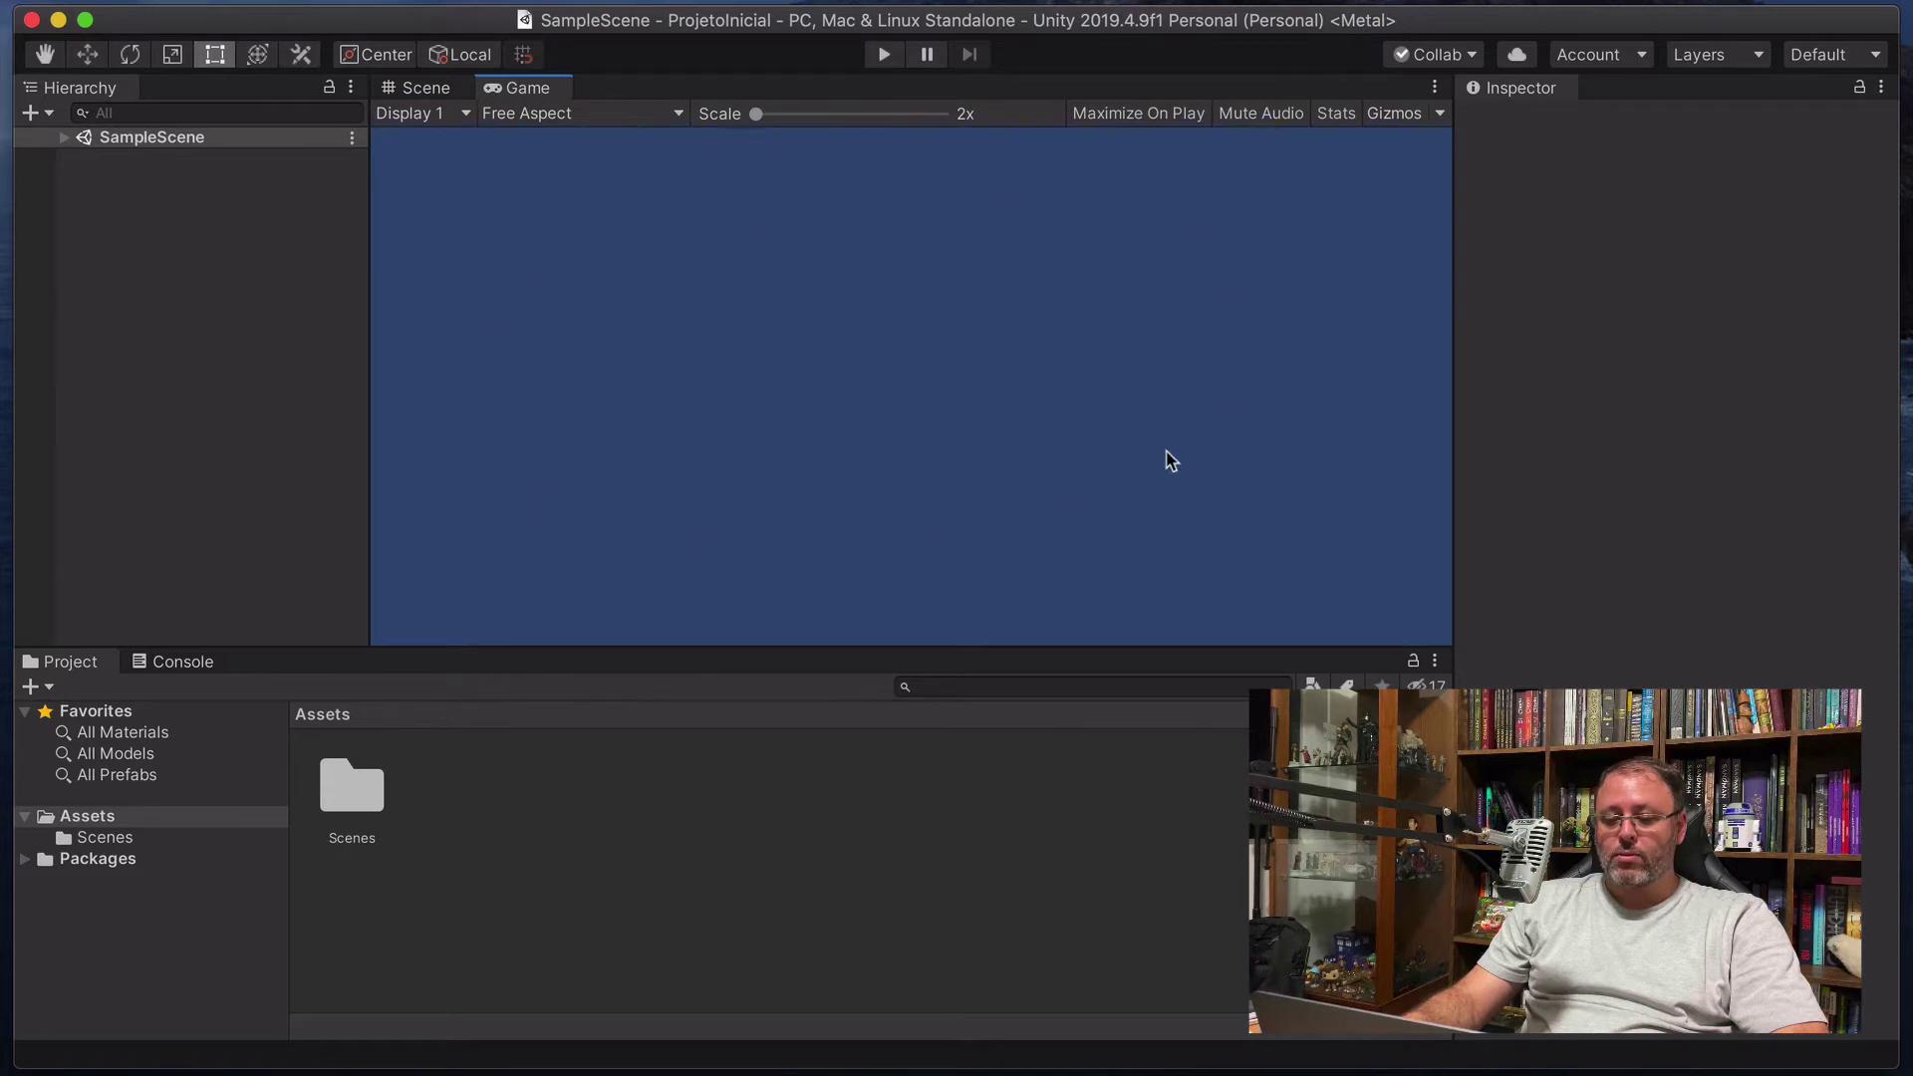
left_click(413, 91)
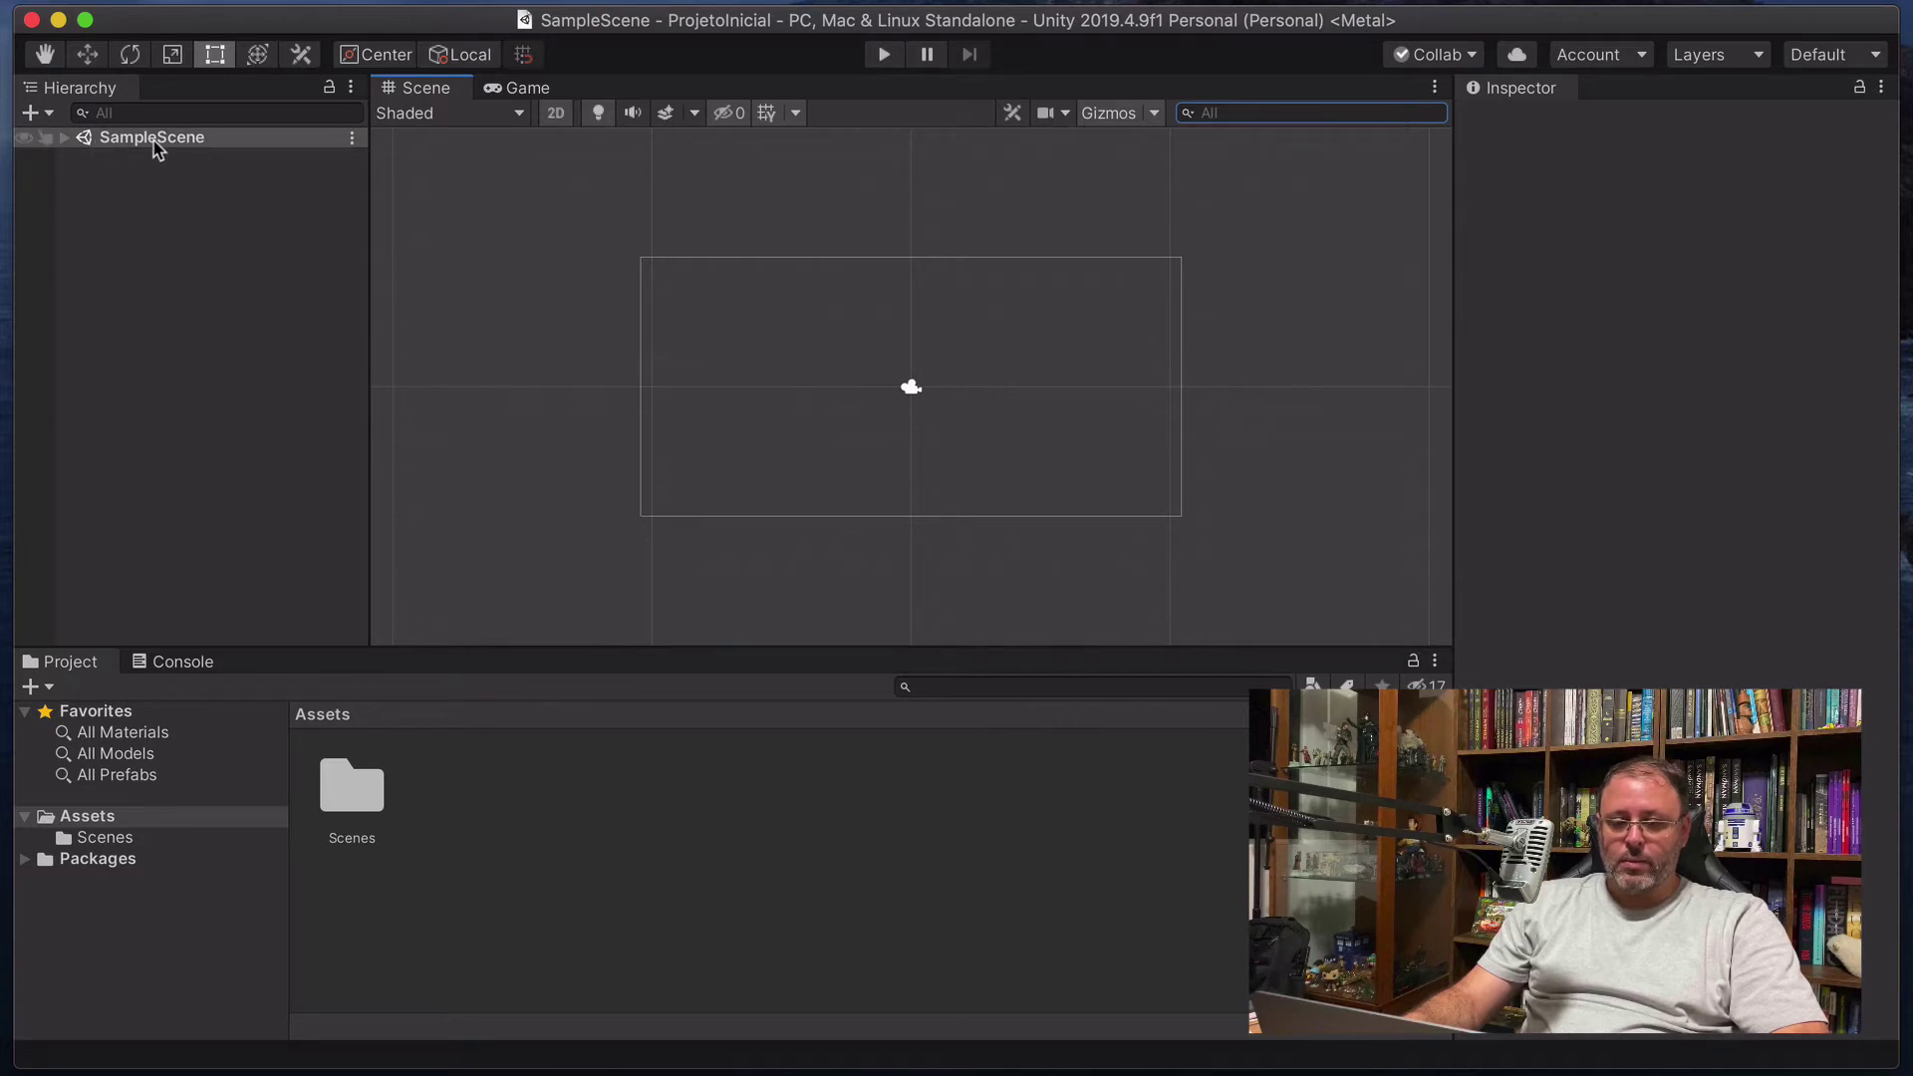
Expand SampleScene in the Hierarchy and examine the scene and its Main Camera object.
left_click(63, 139)
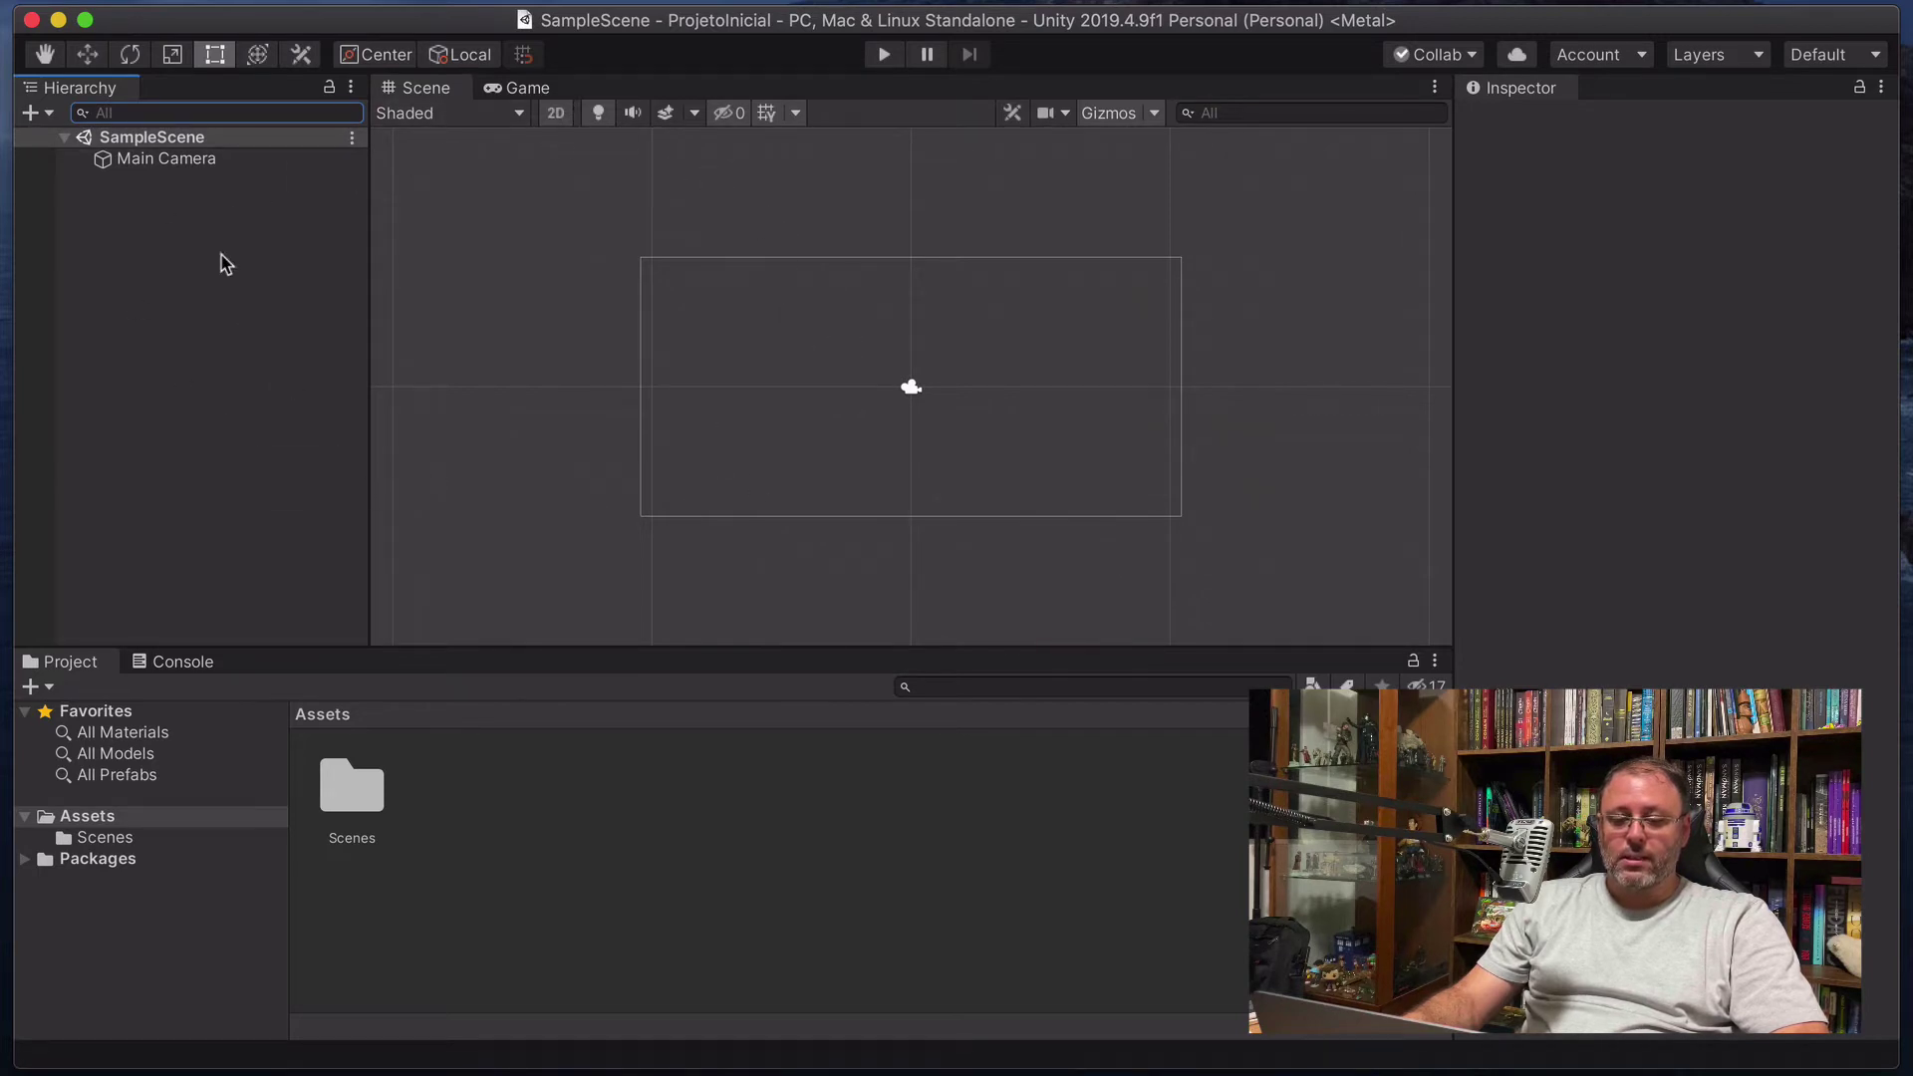
left_click(185, 139)
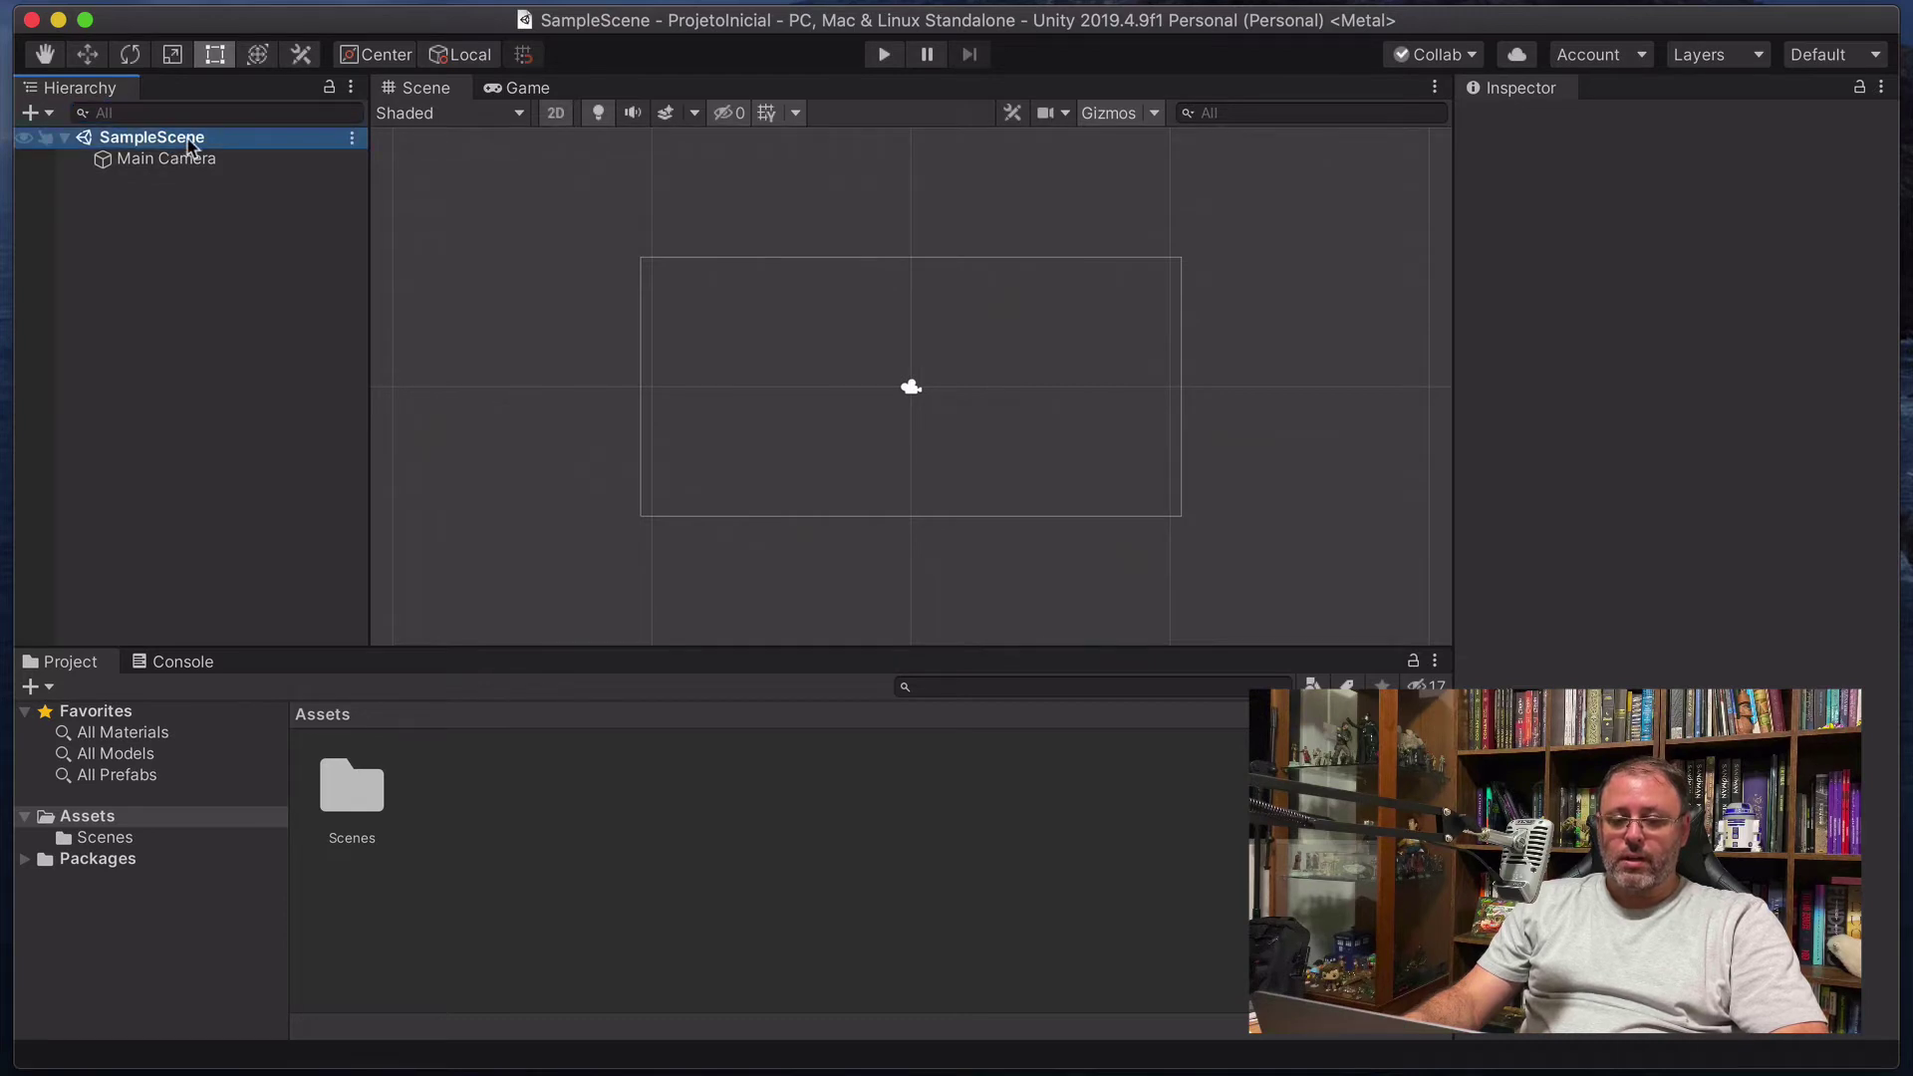
left_click(166, 160)
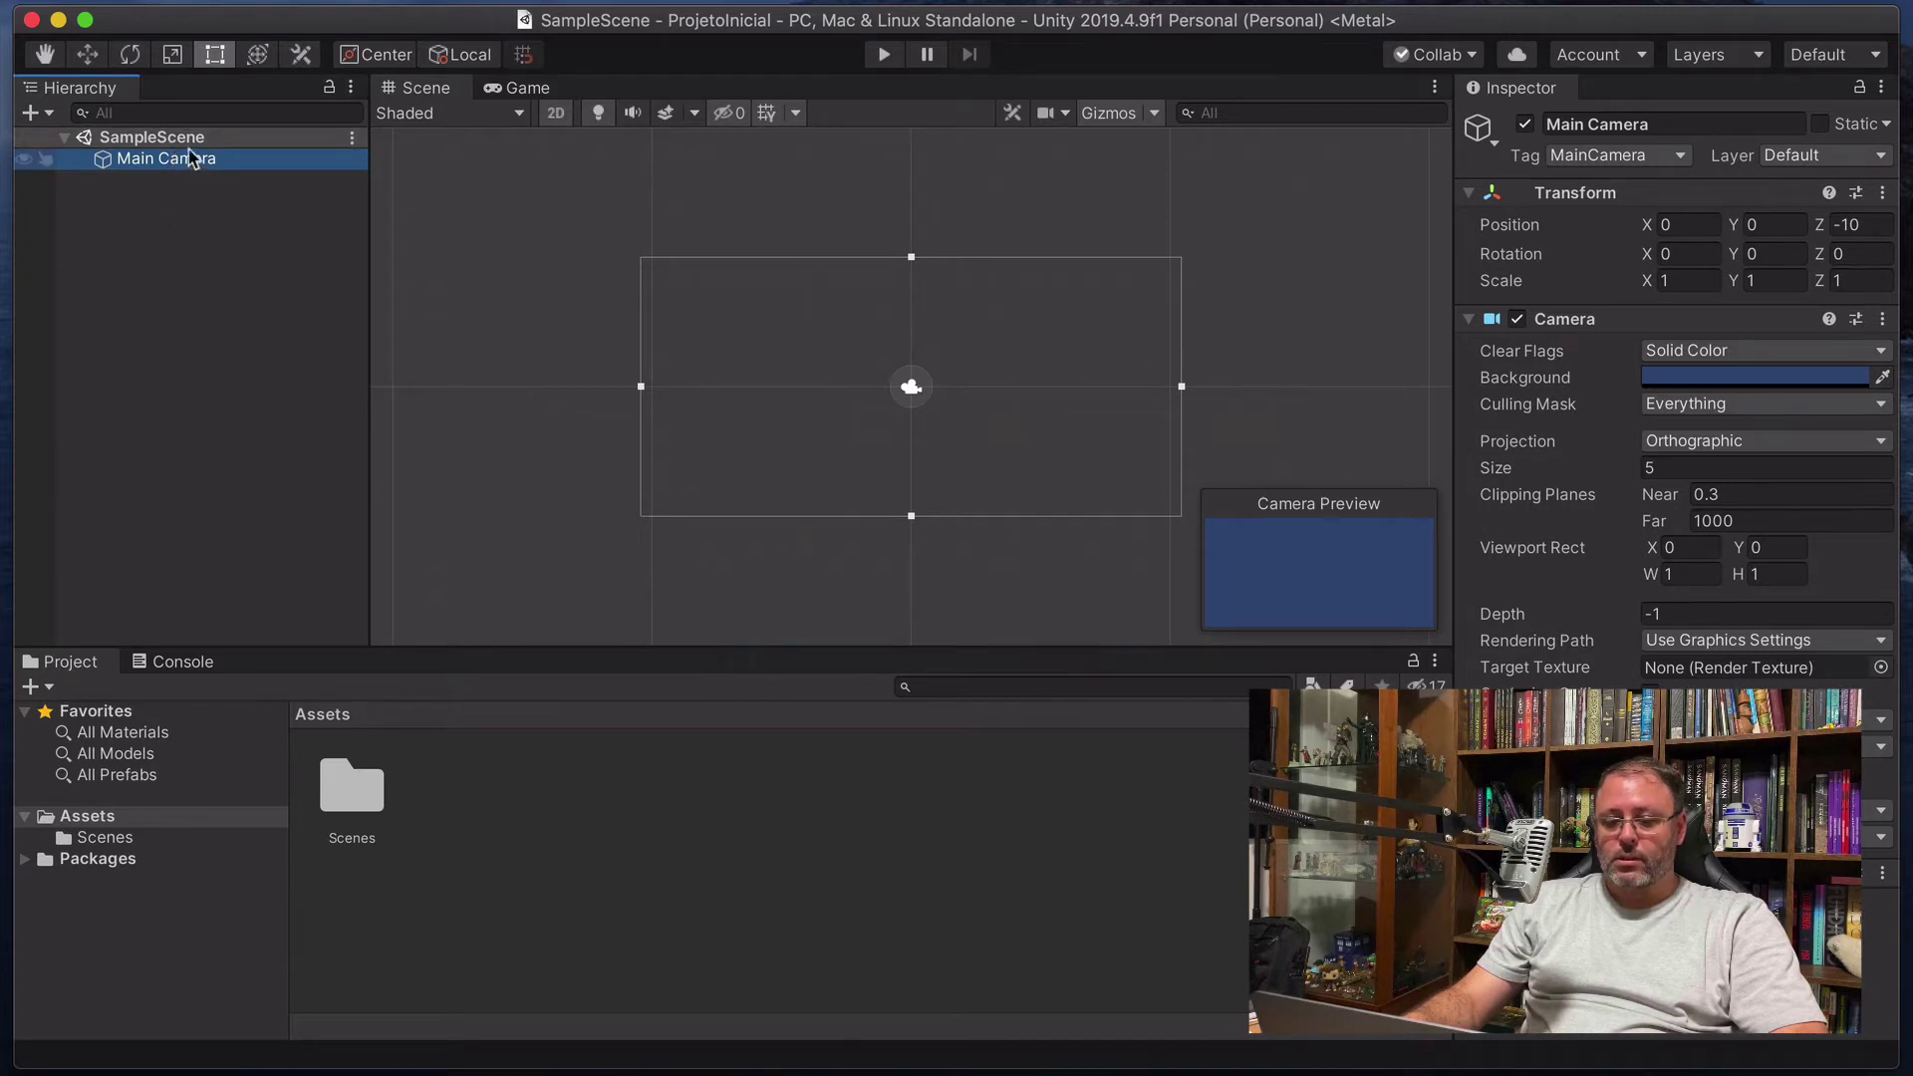
left_click(190, 141)
left_click(191, 160)
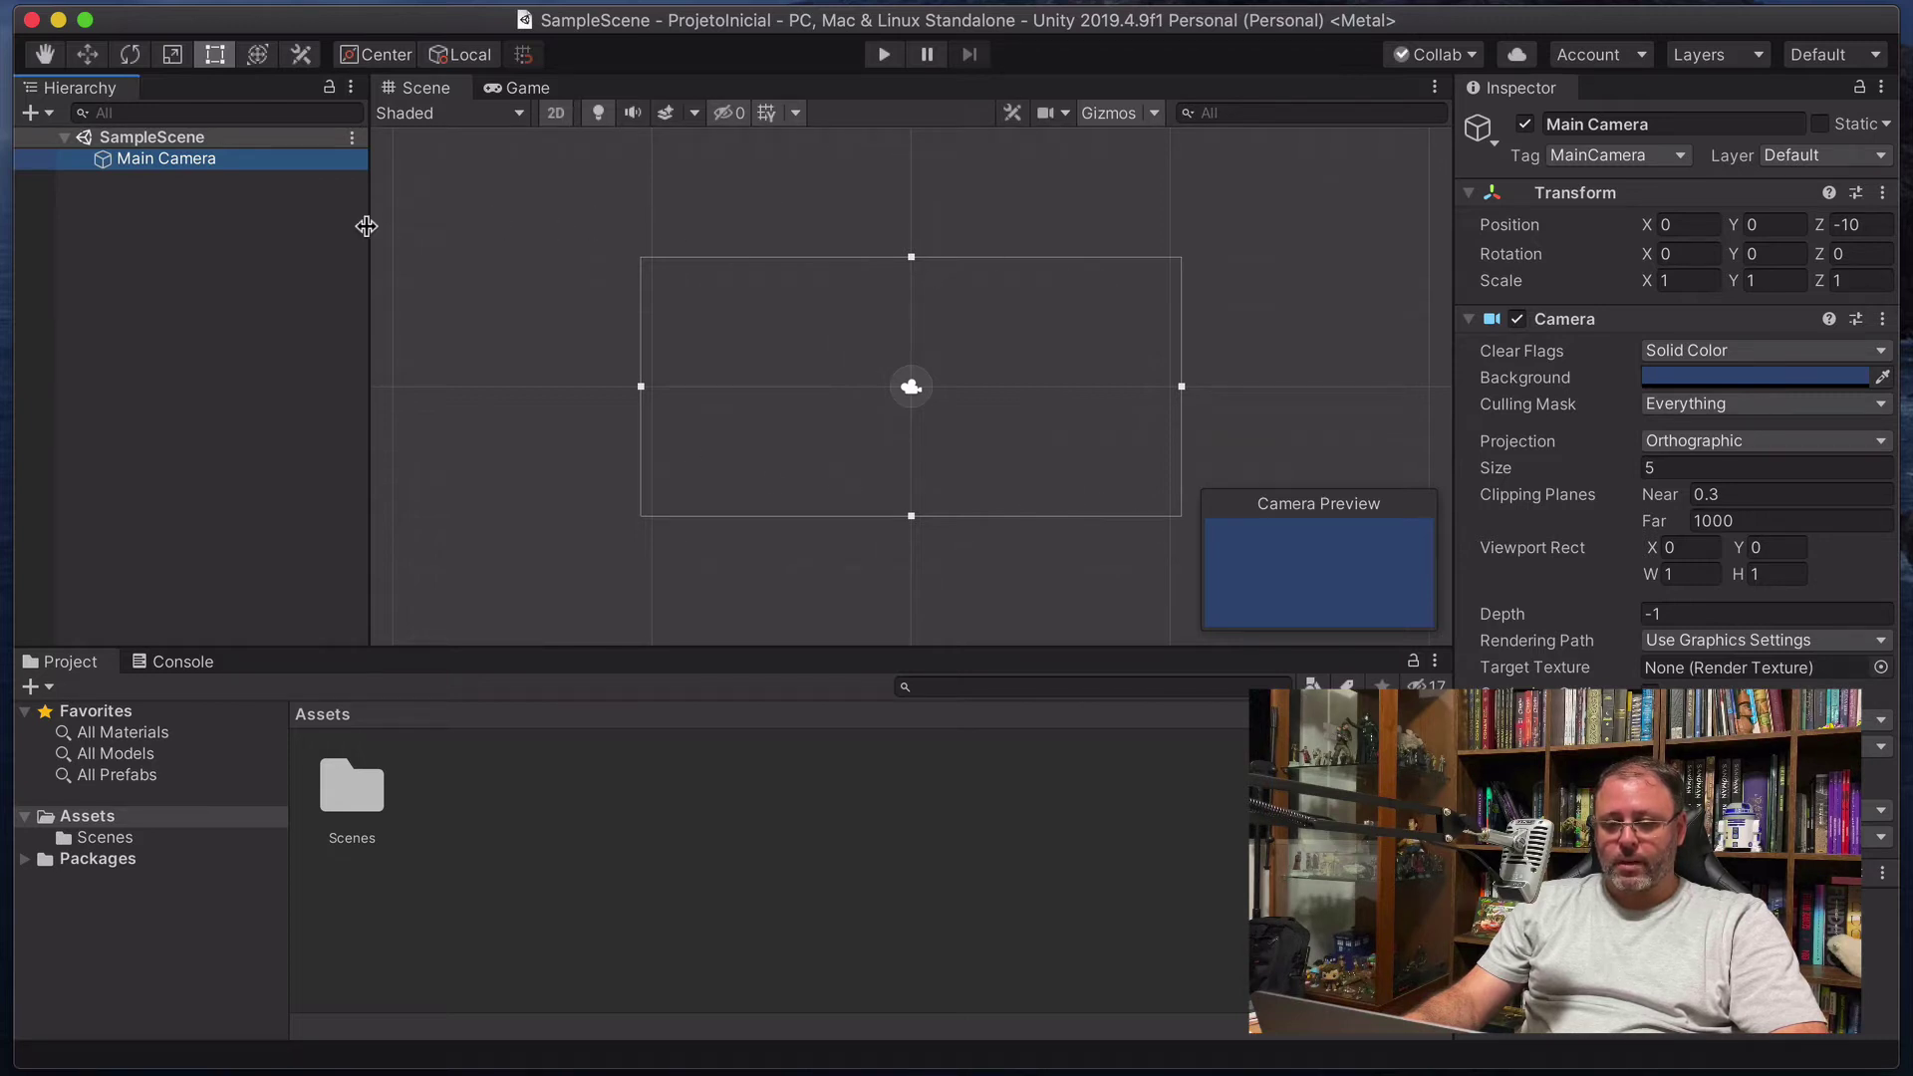
left_click(198, 160)
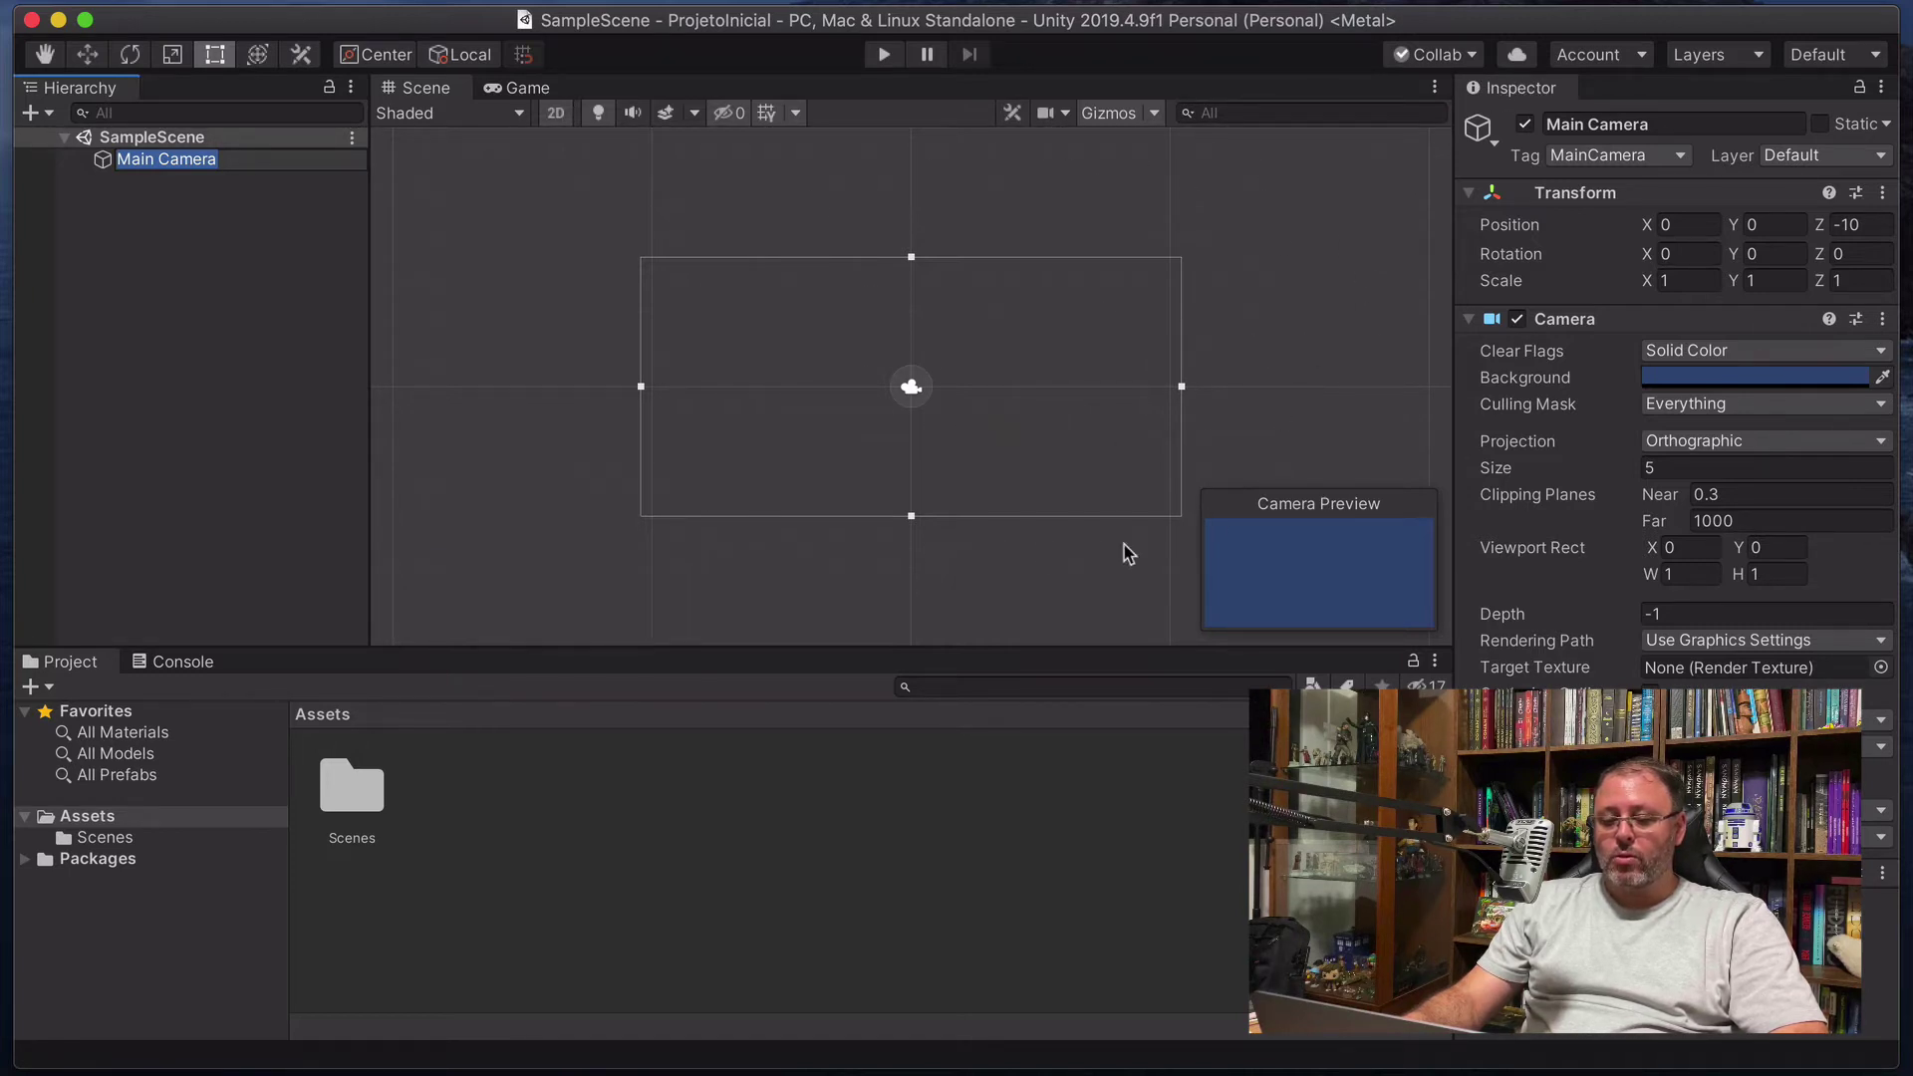
left_click(231, 137)
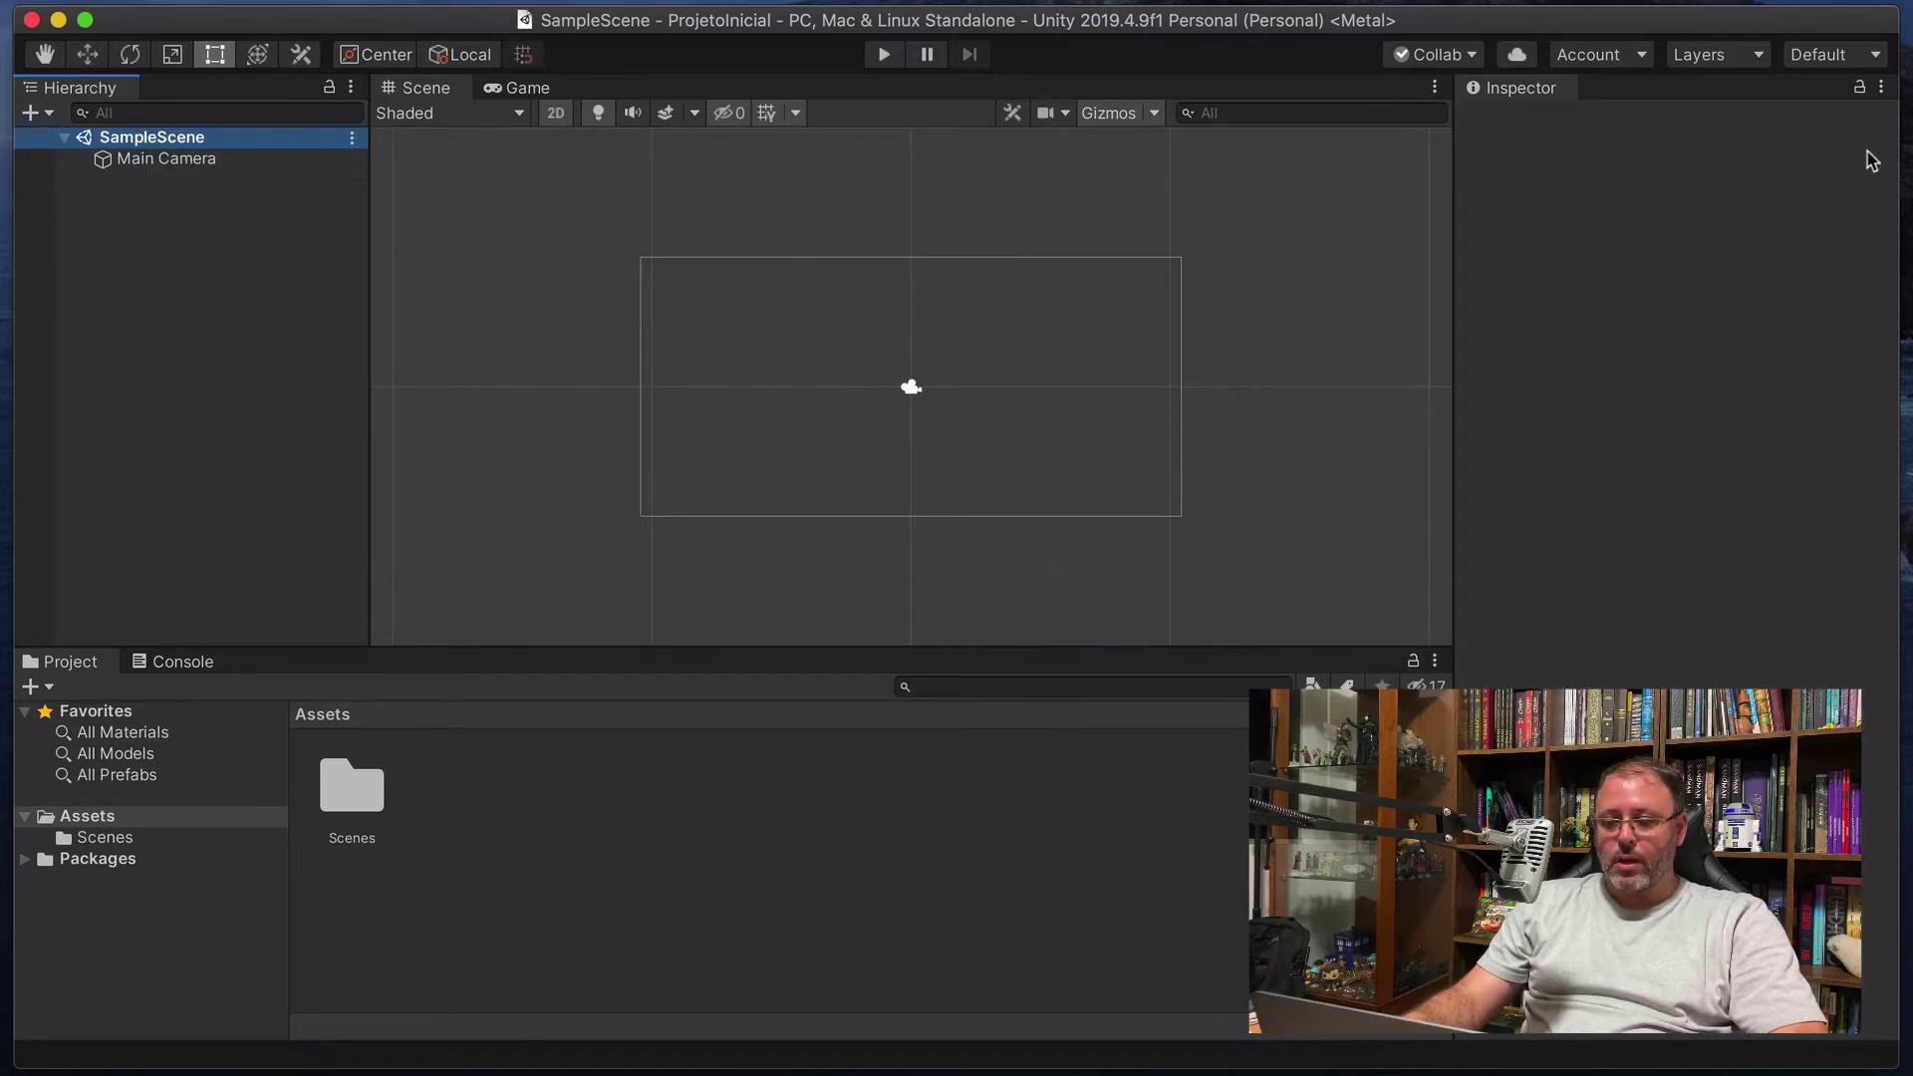
Select the Main Camera and examine the X, Y and Z position values of its Transform.
left_click(149, 161)
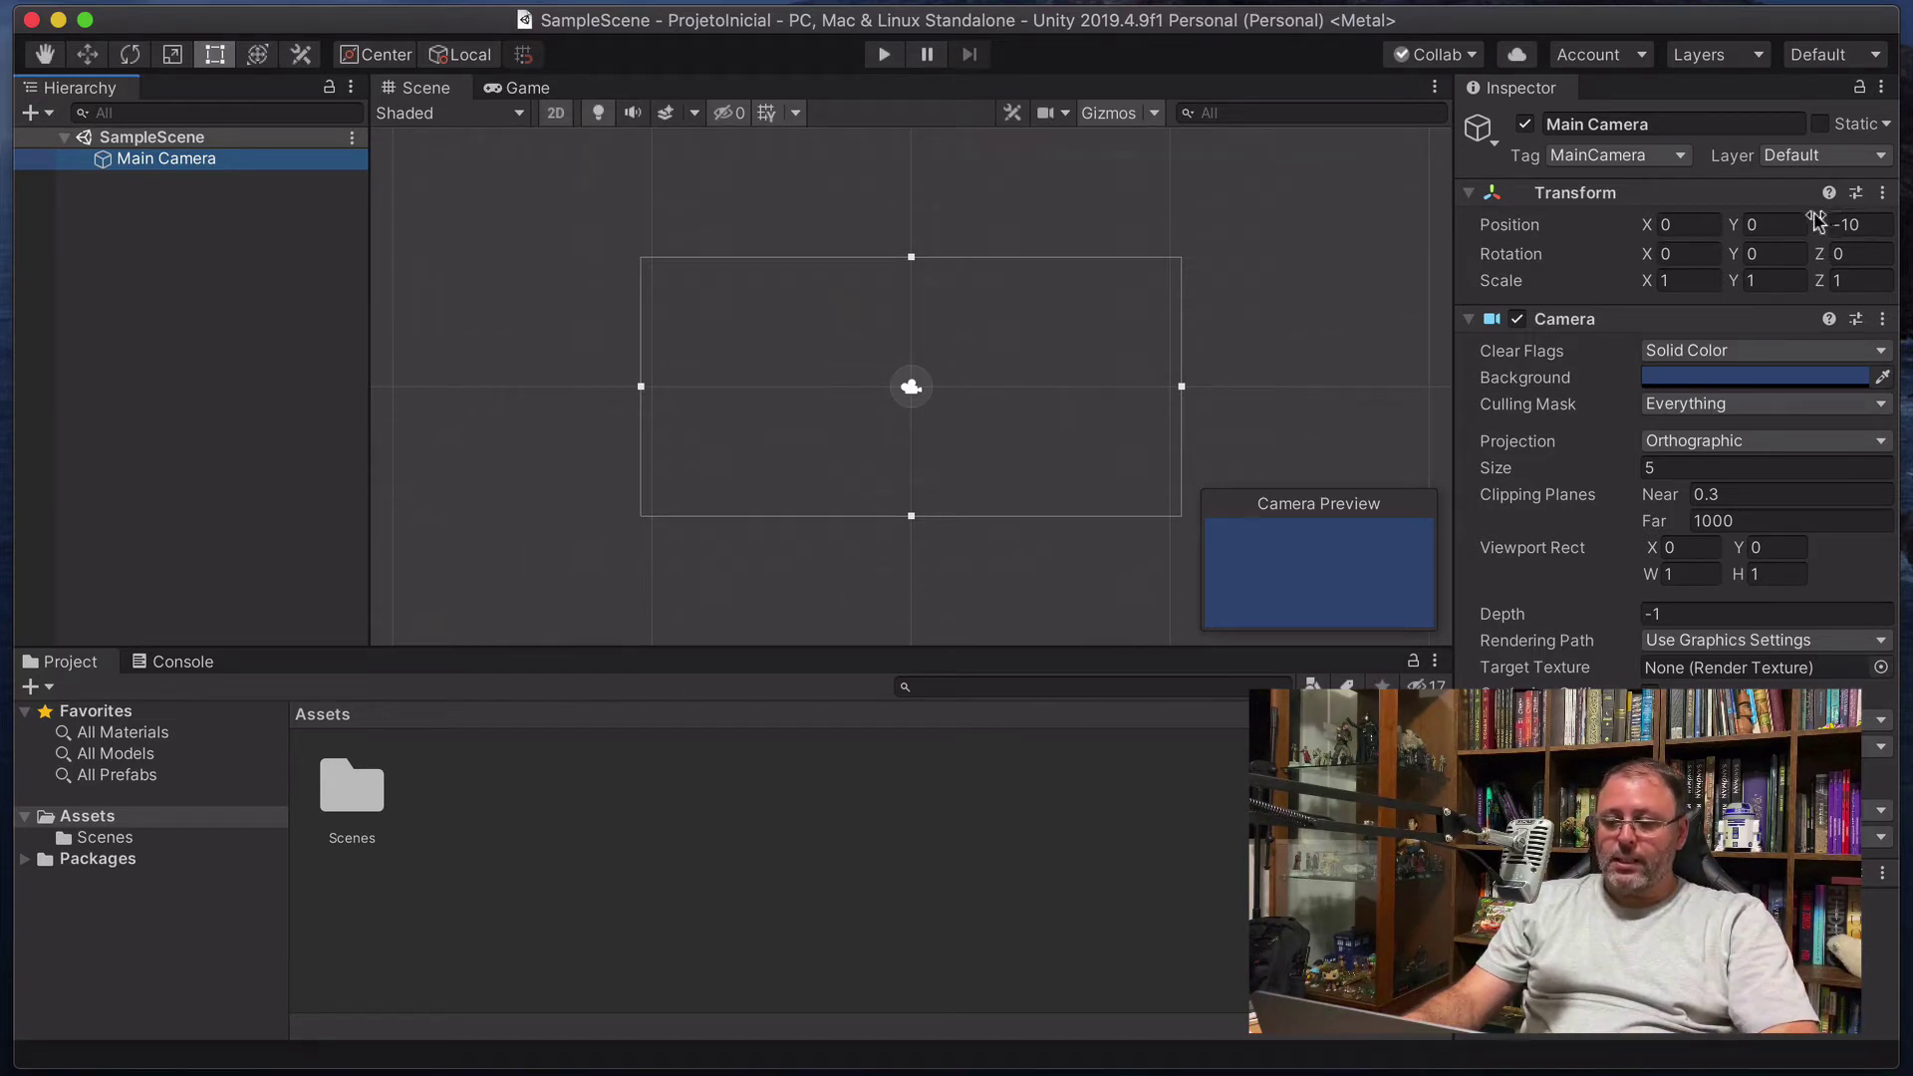
left_click(1667, 223)
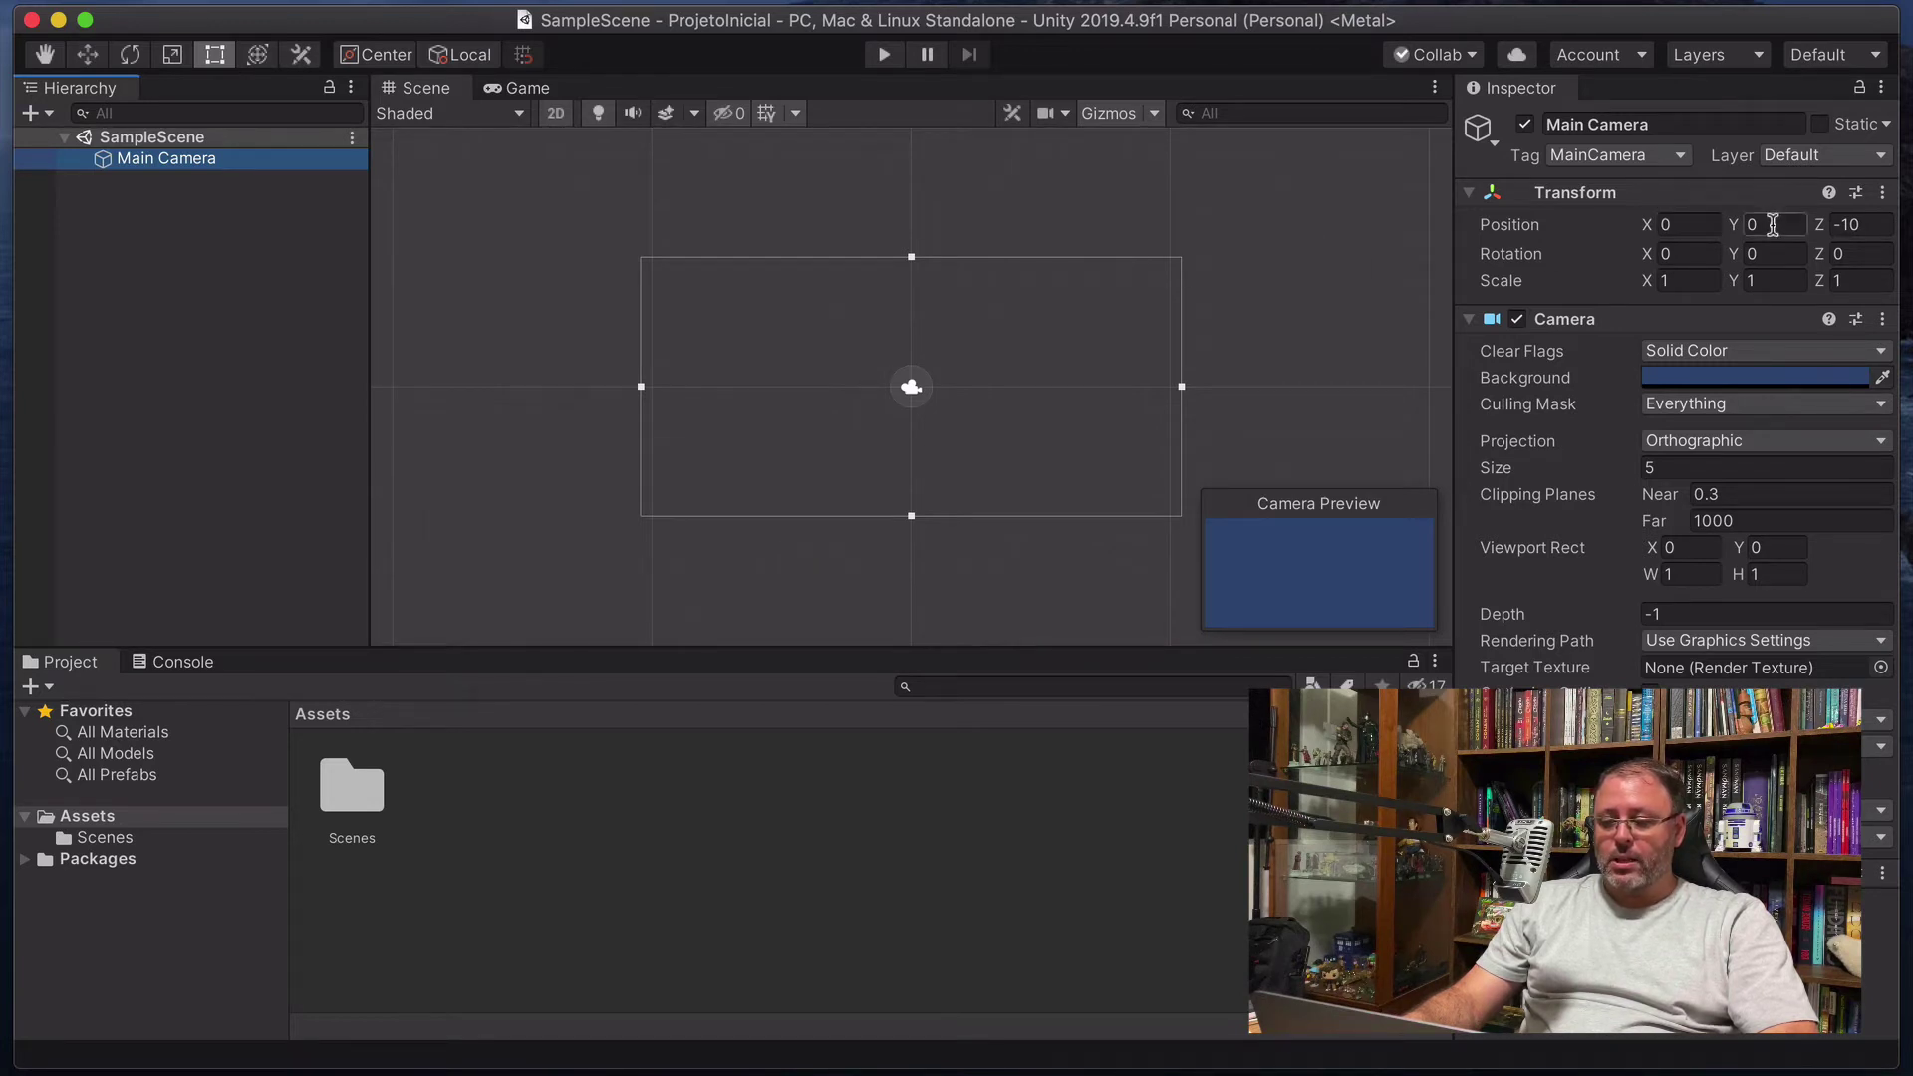
left_click(1761, 221)
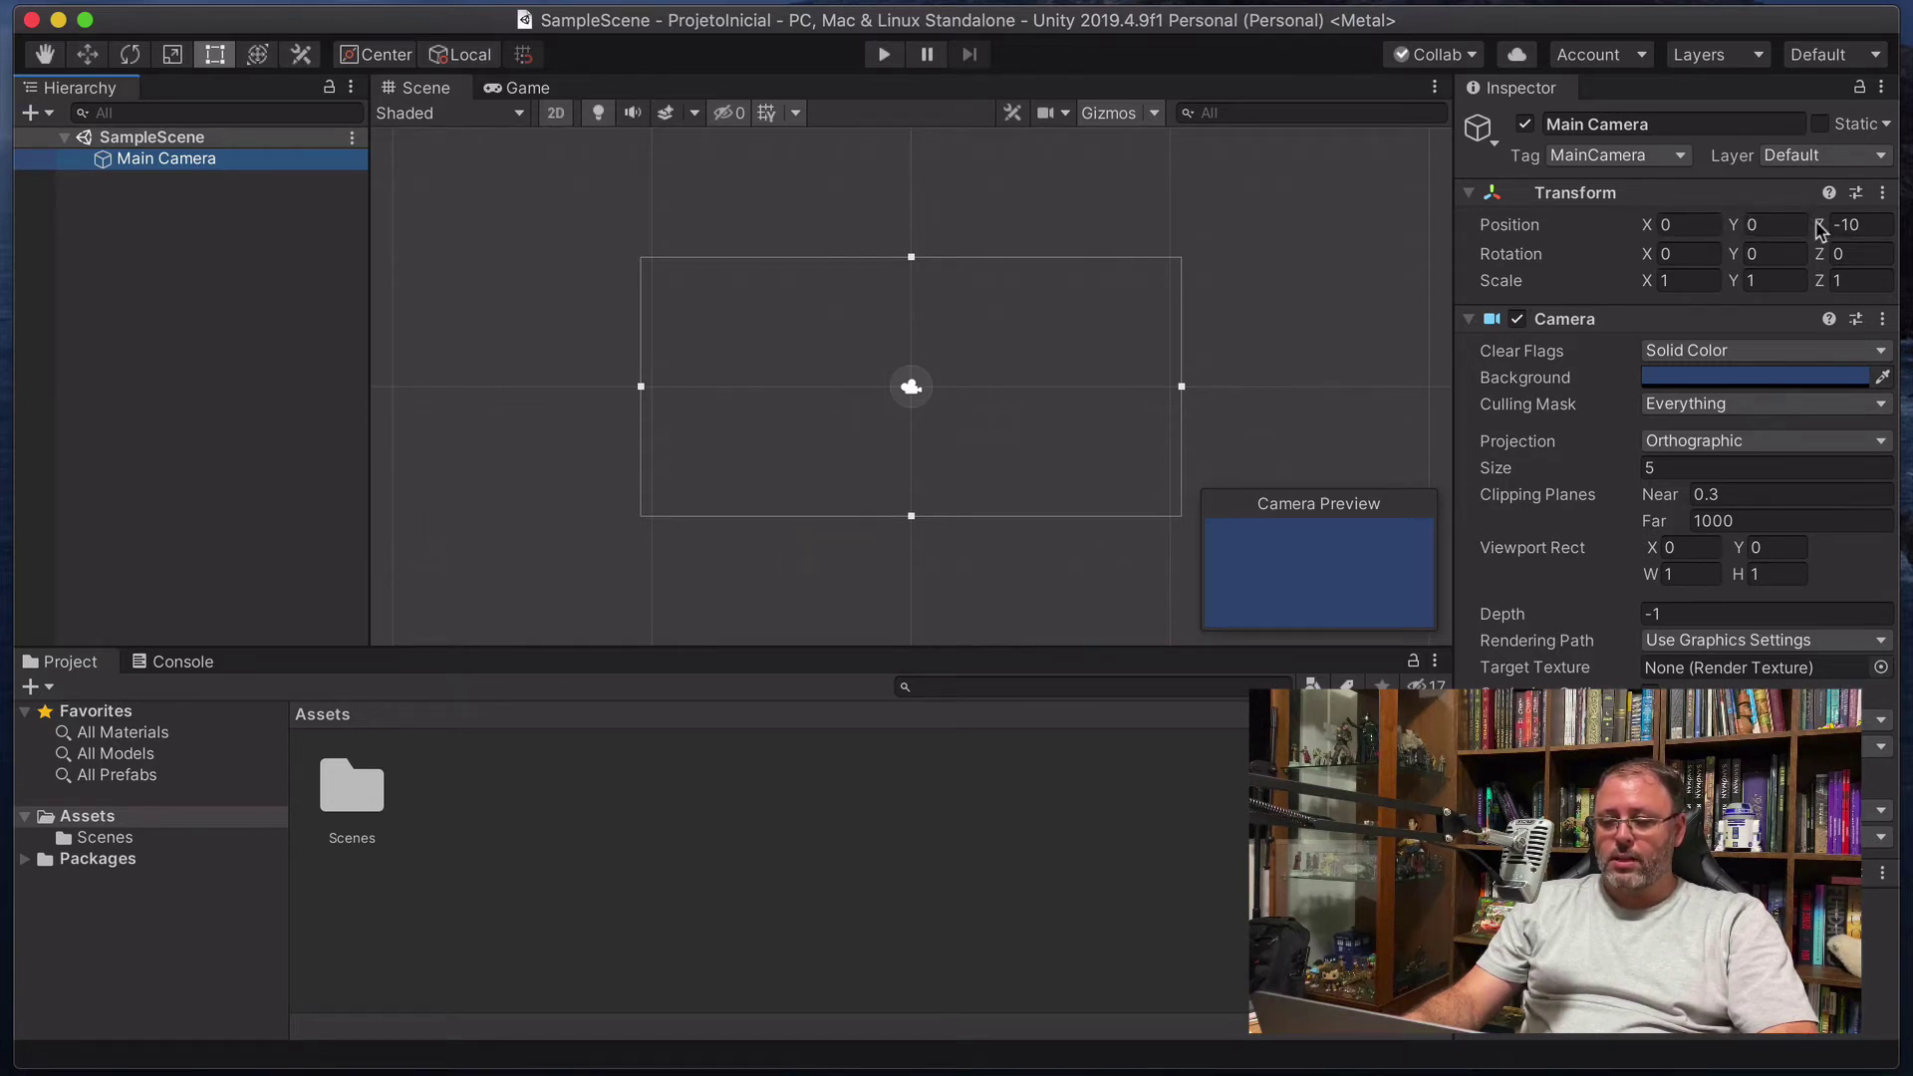
left_click(1857, 223)
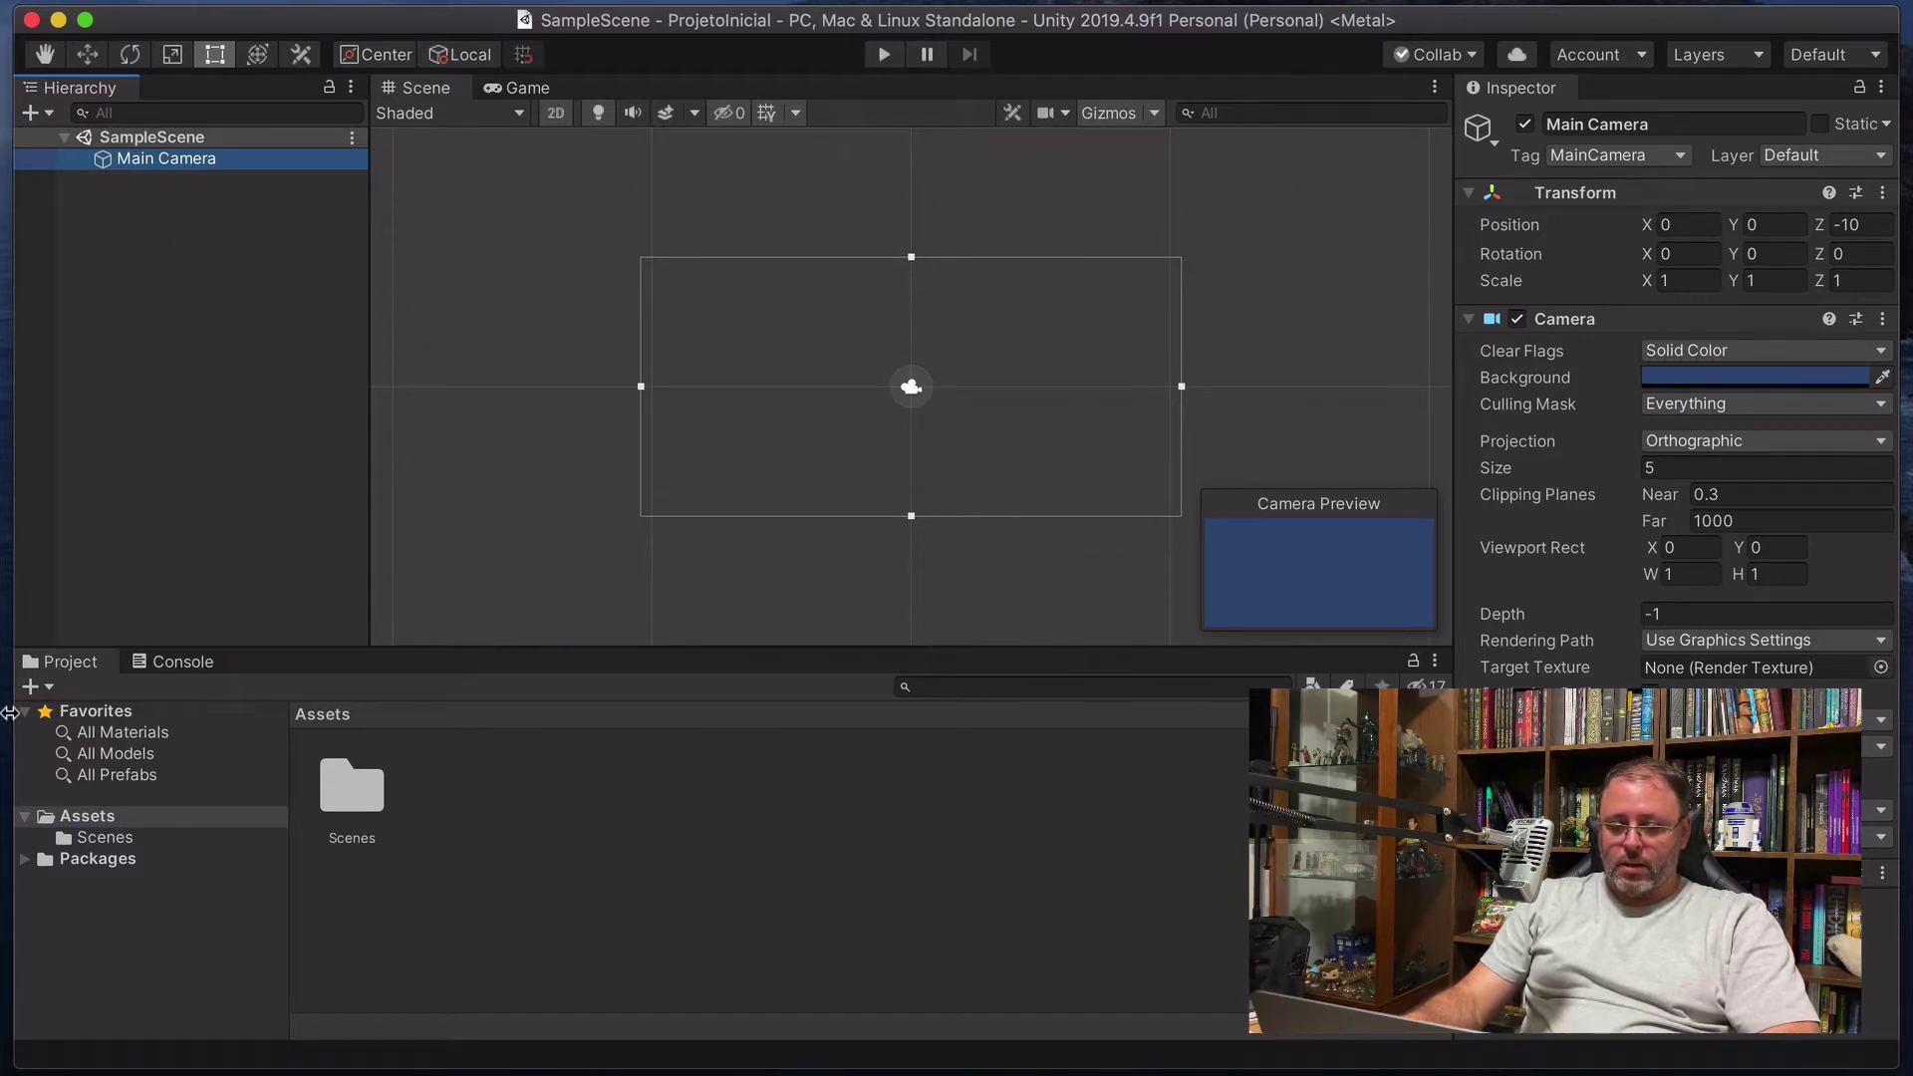
Check the Console and return to the project's asset folders.
left_click(159, 669)
left_click(86, 667)
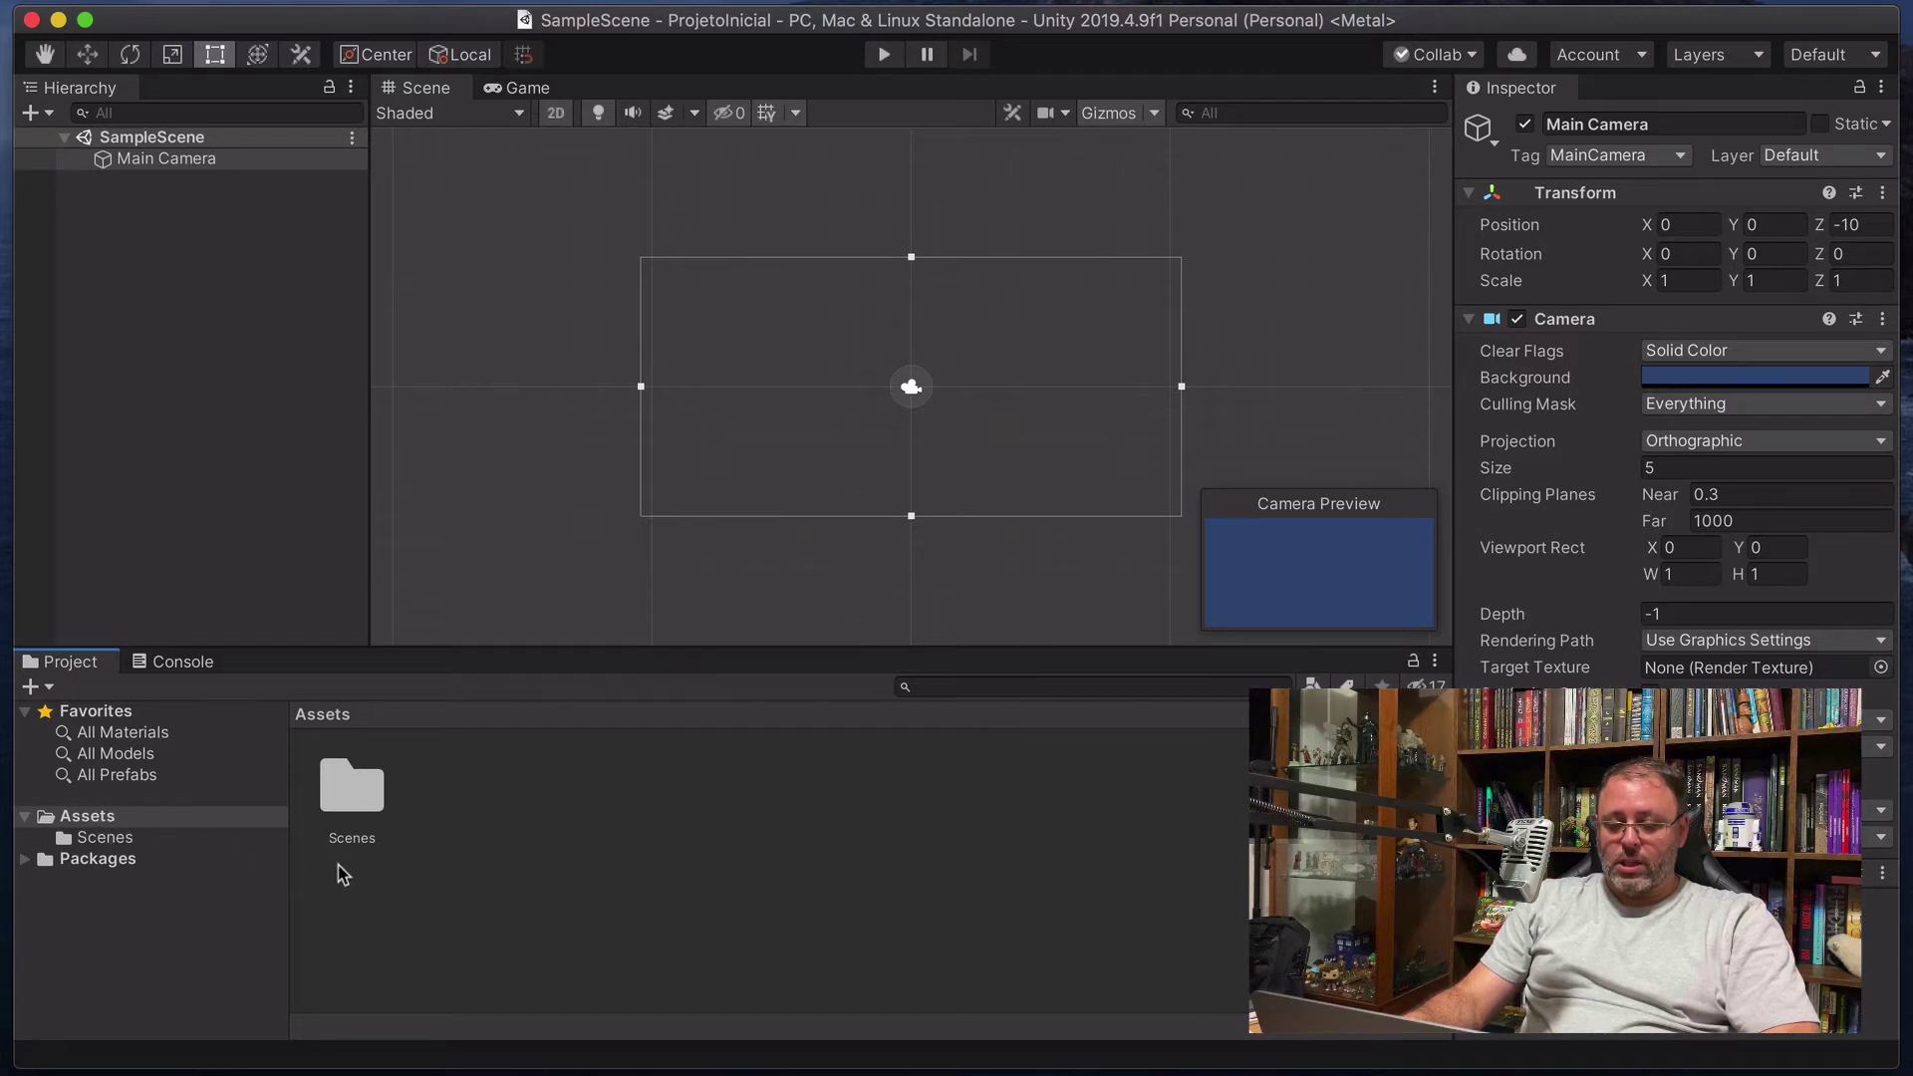
Check the Console, then open the project's Scenes folder and select the SampleScene asset.
left_click(182, 664)
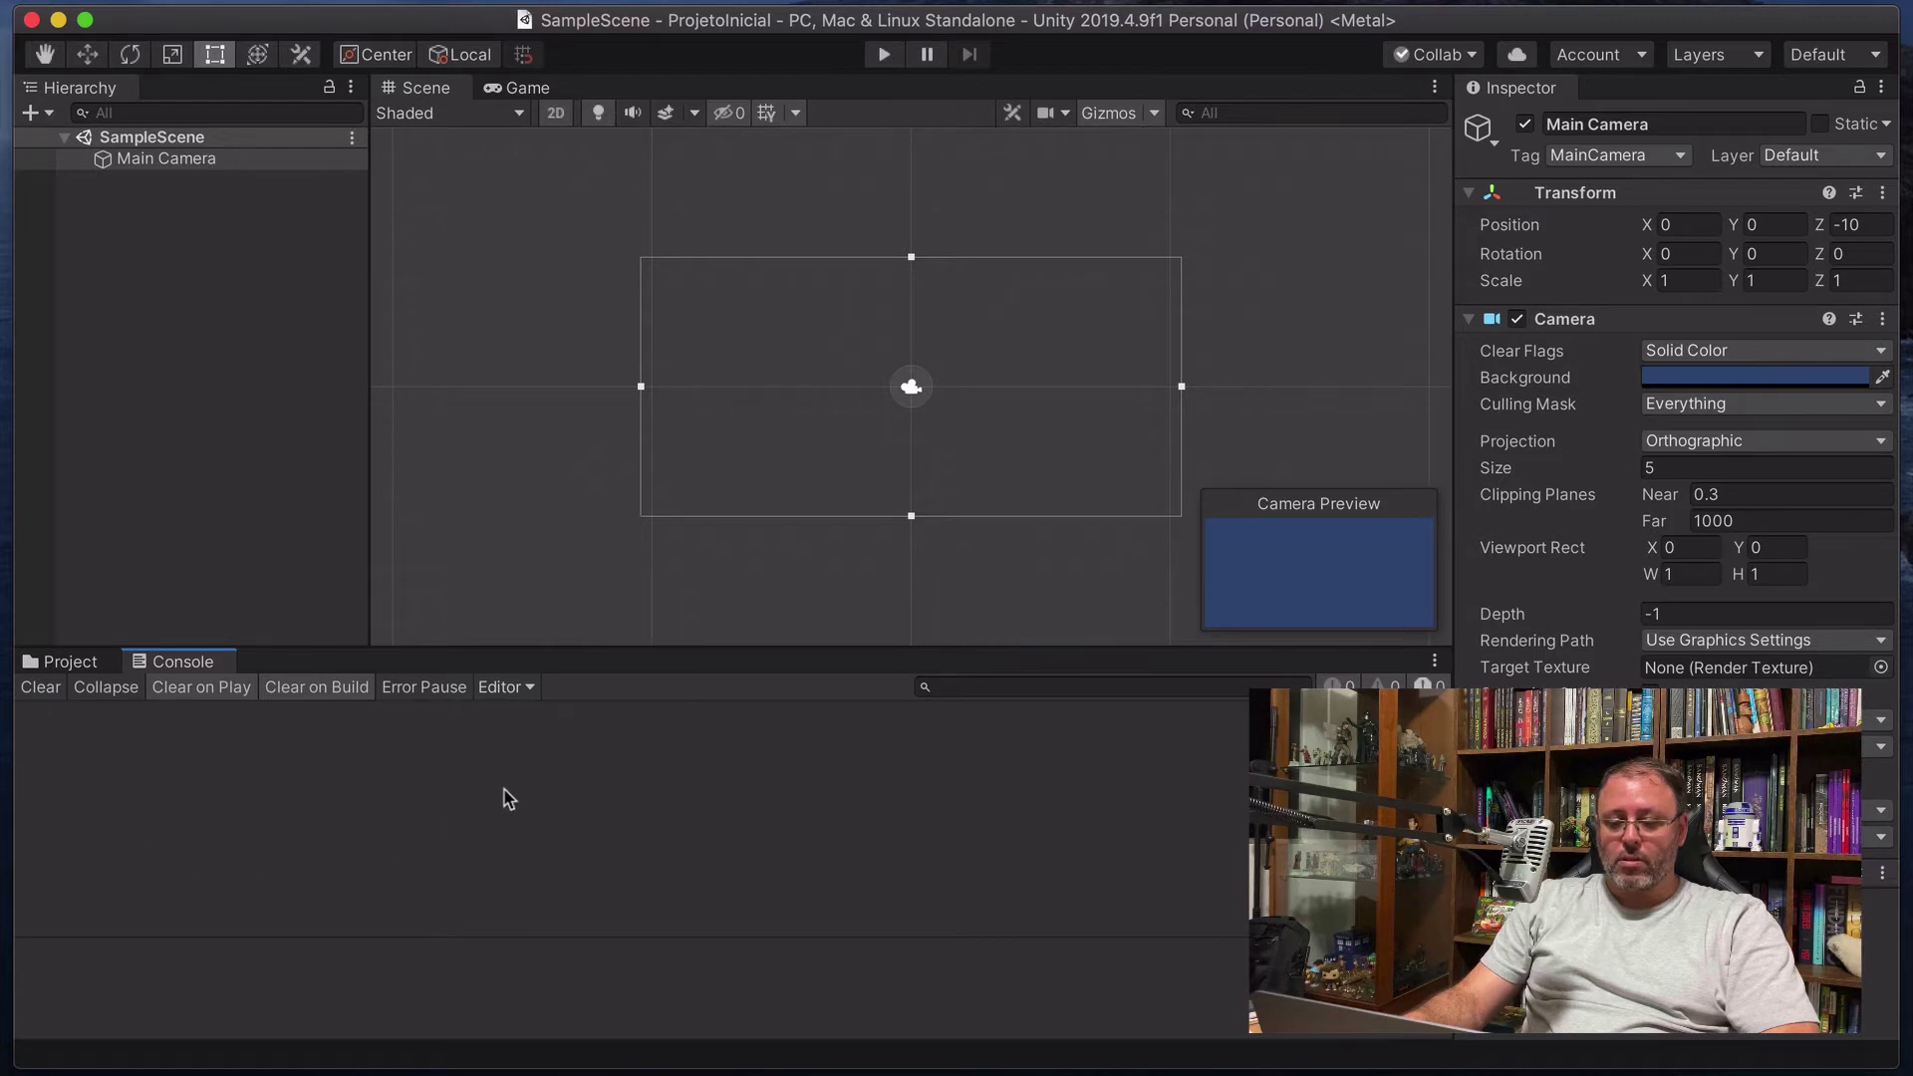
left_click(76, 663)
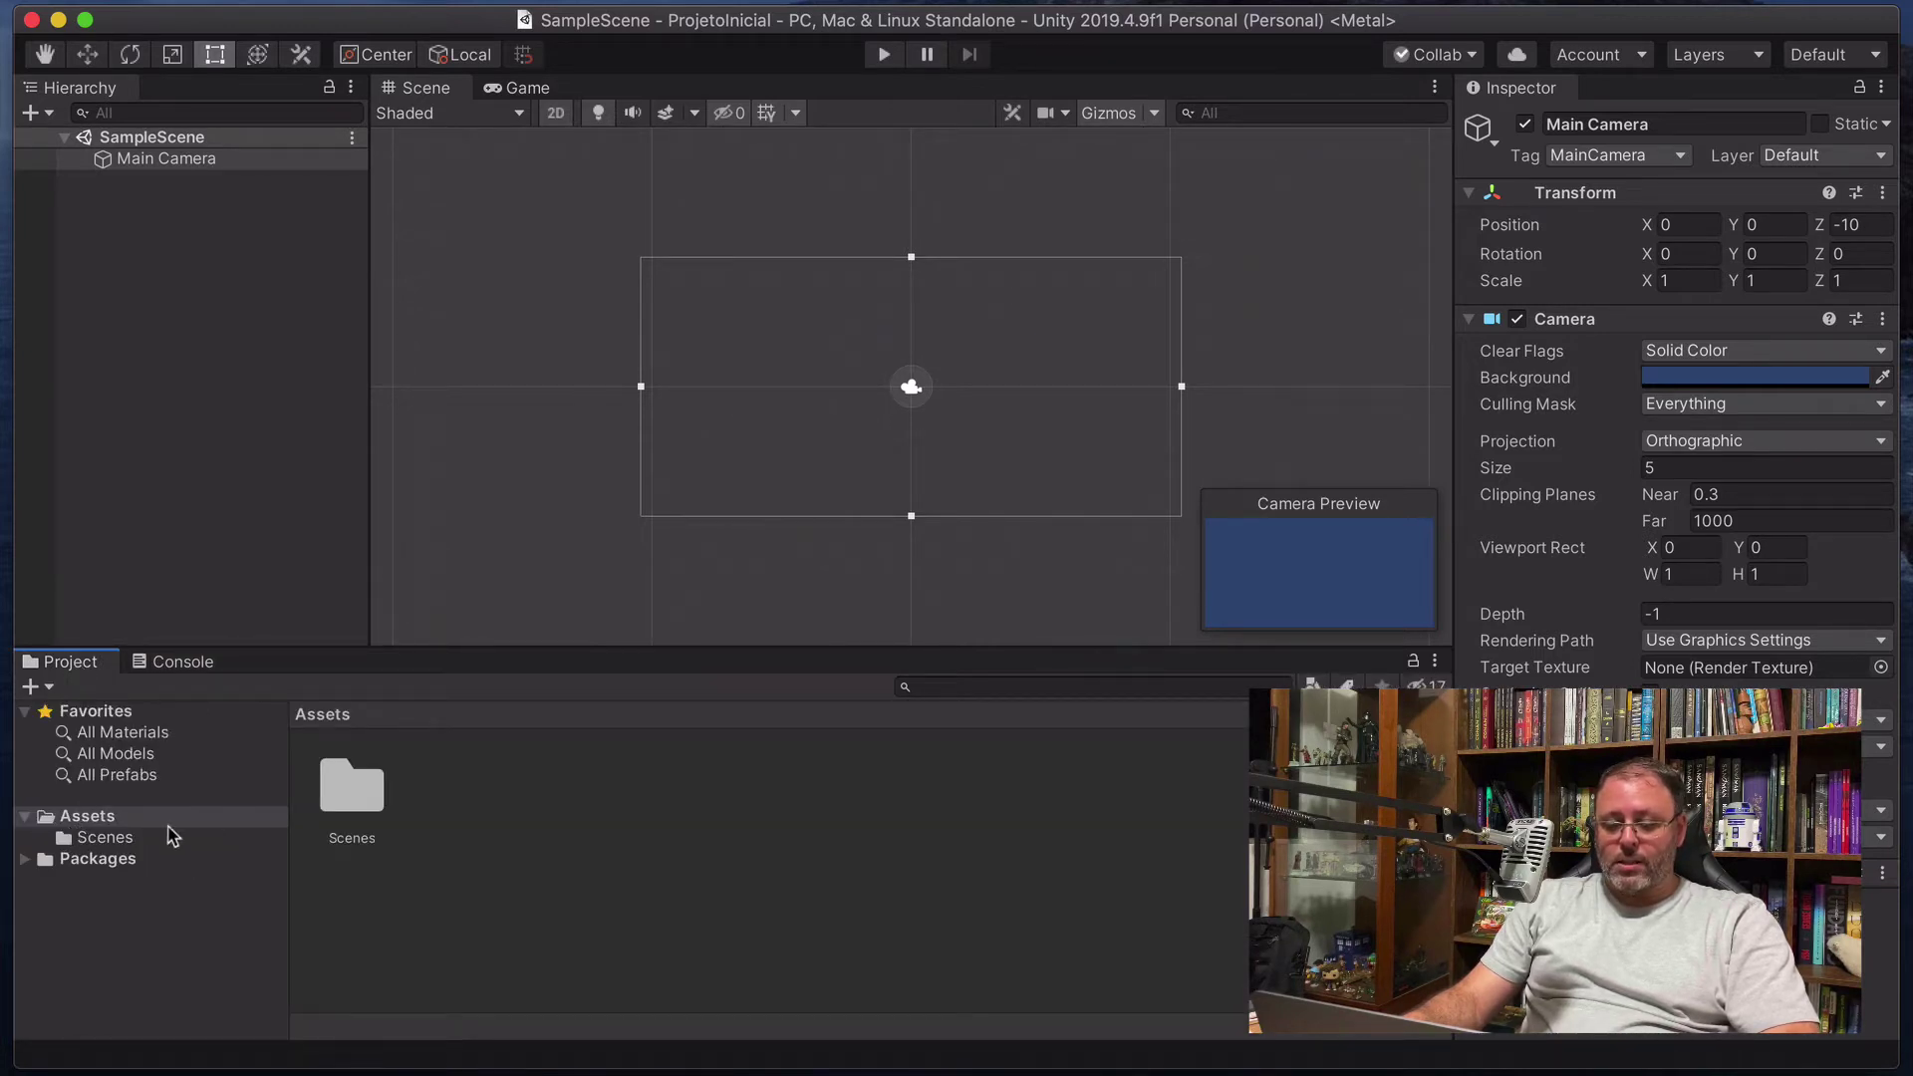
left_click(102, 838)
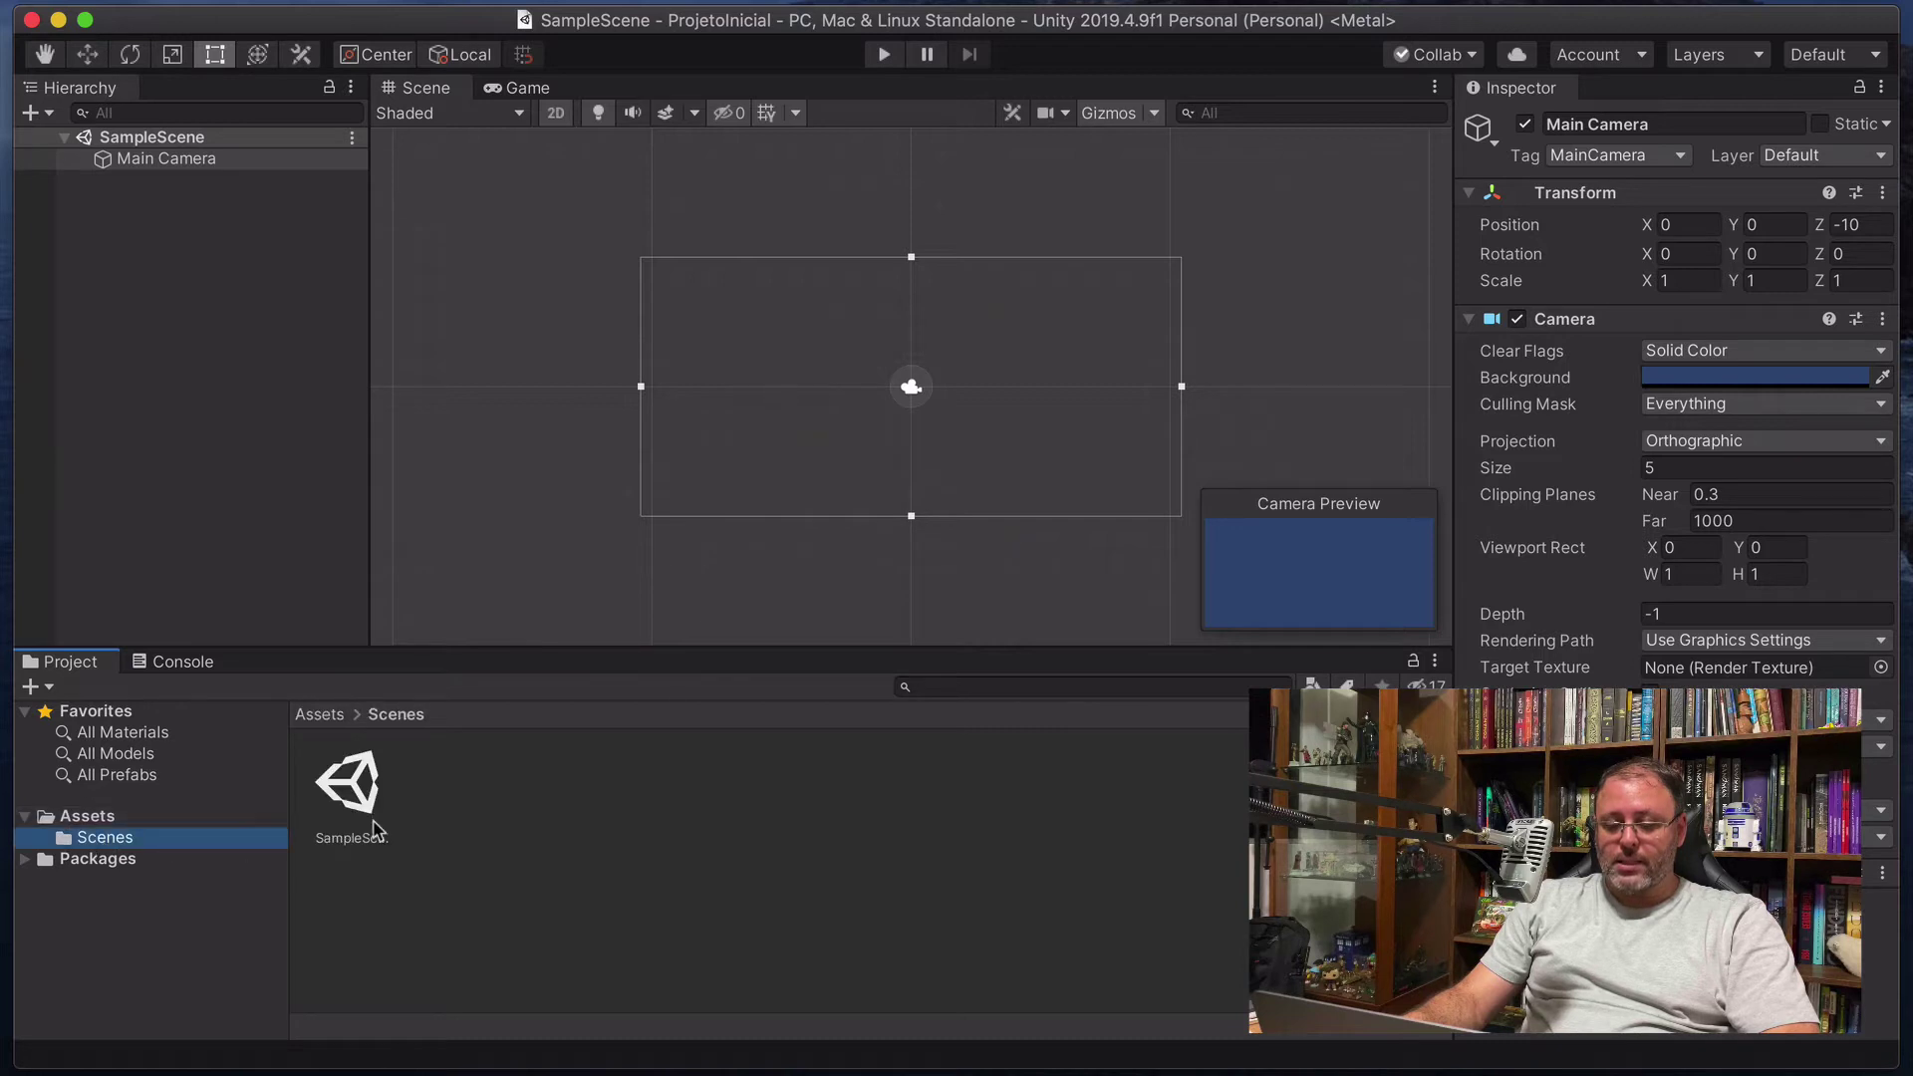
left_click(369, 797)
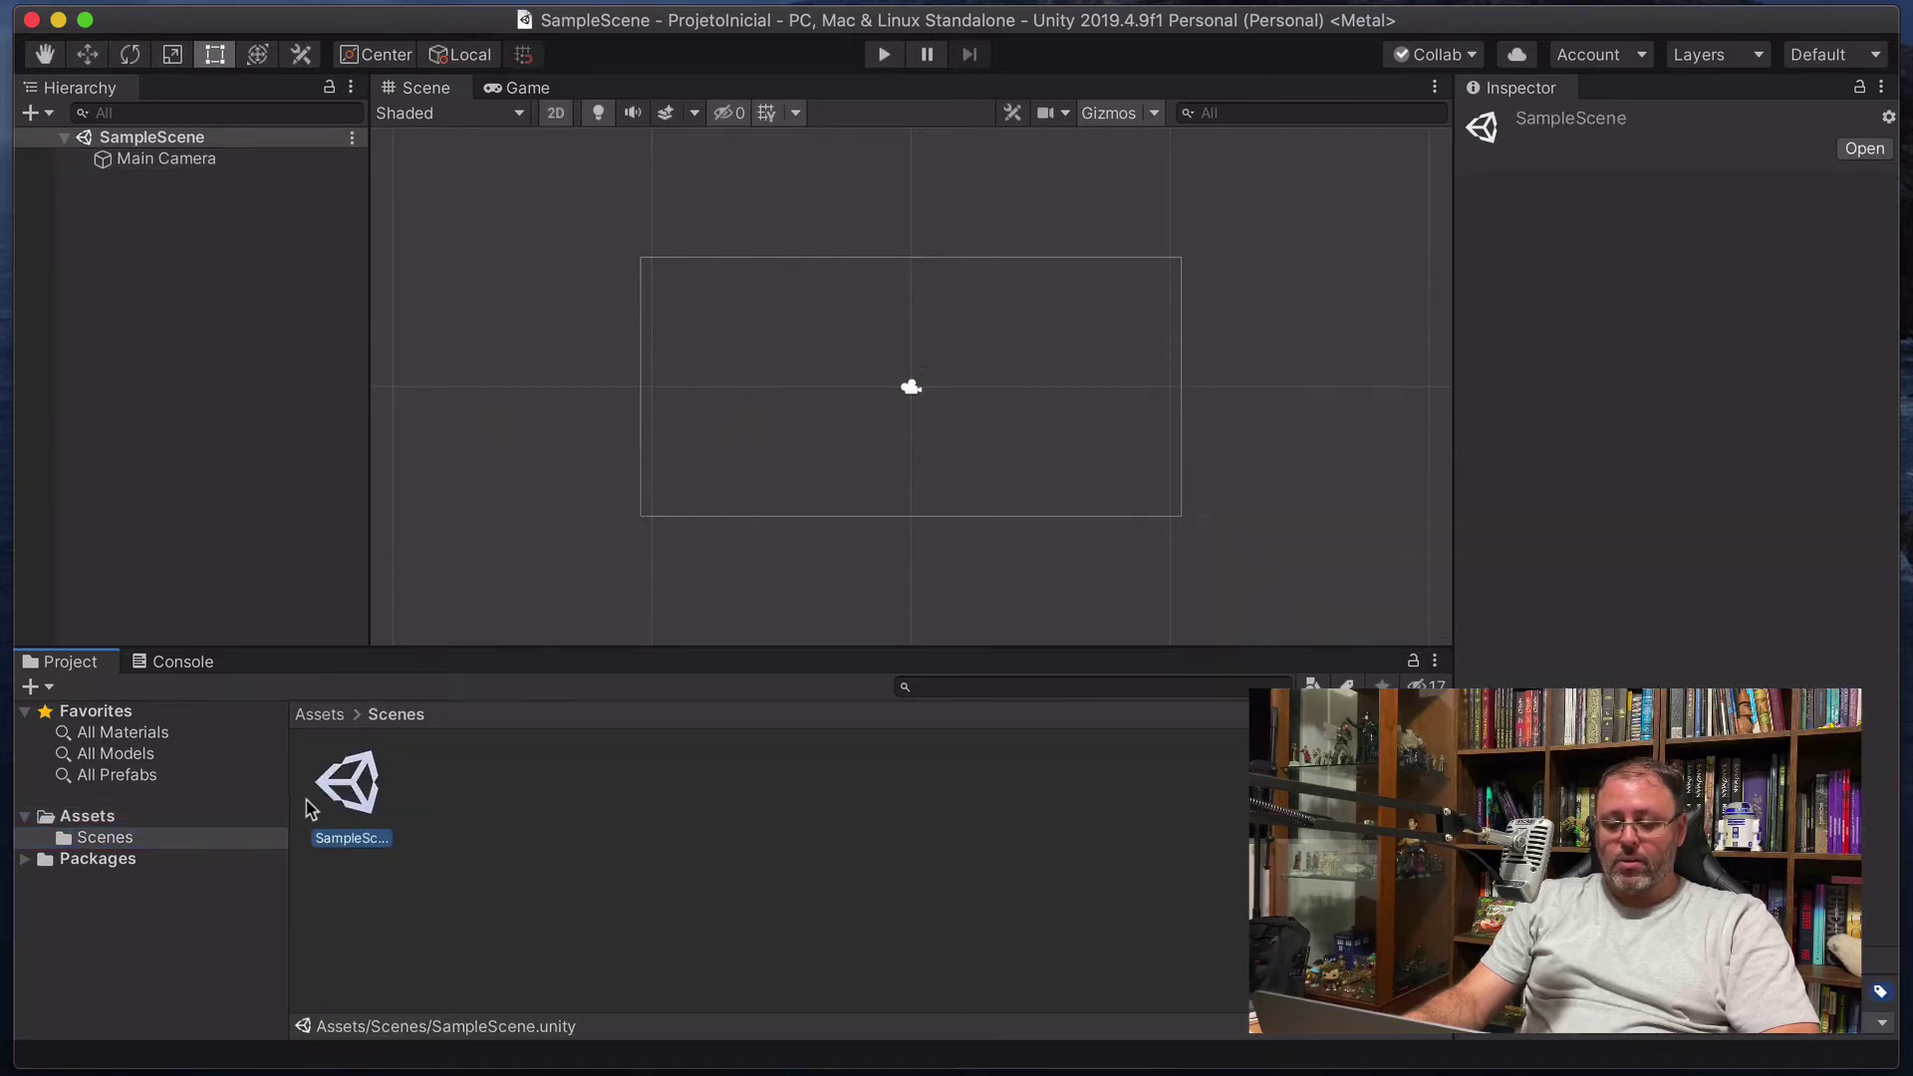
left_click(120, 819)
left_click(106, 838)
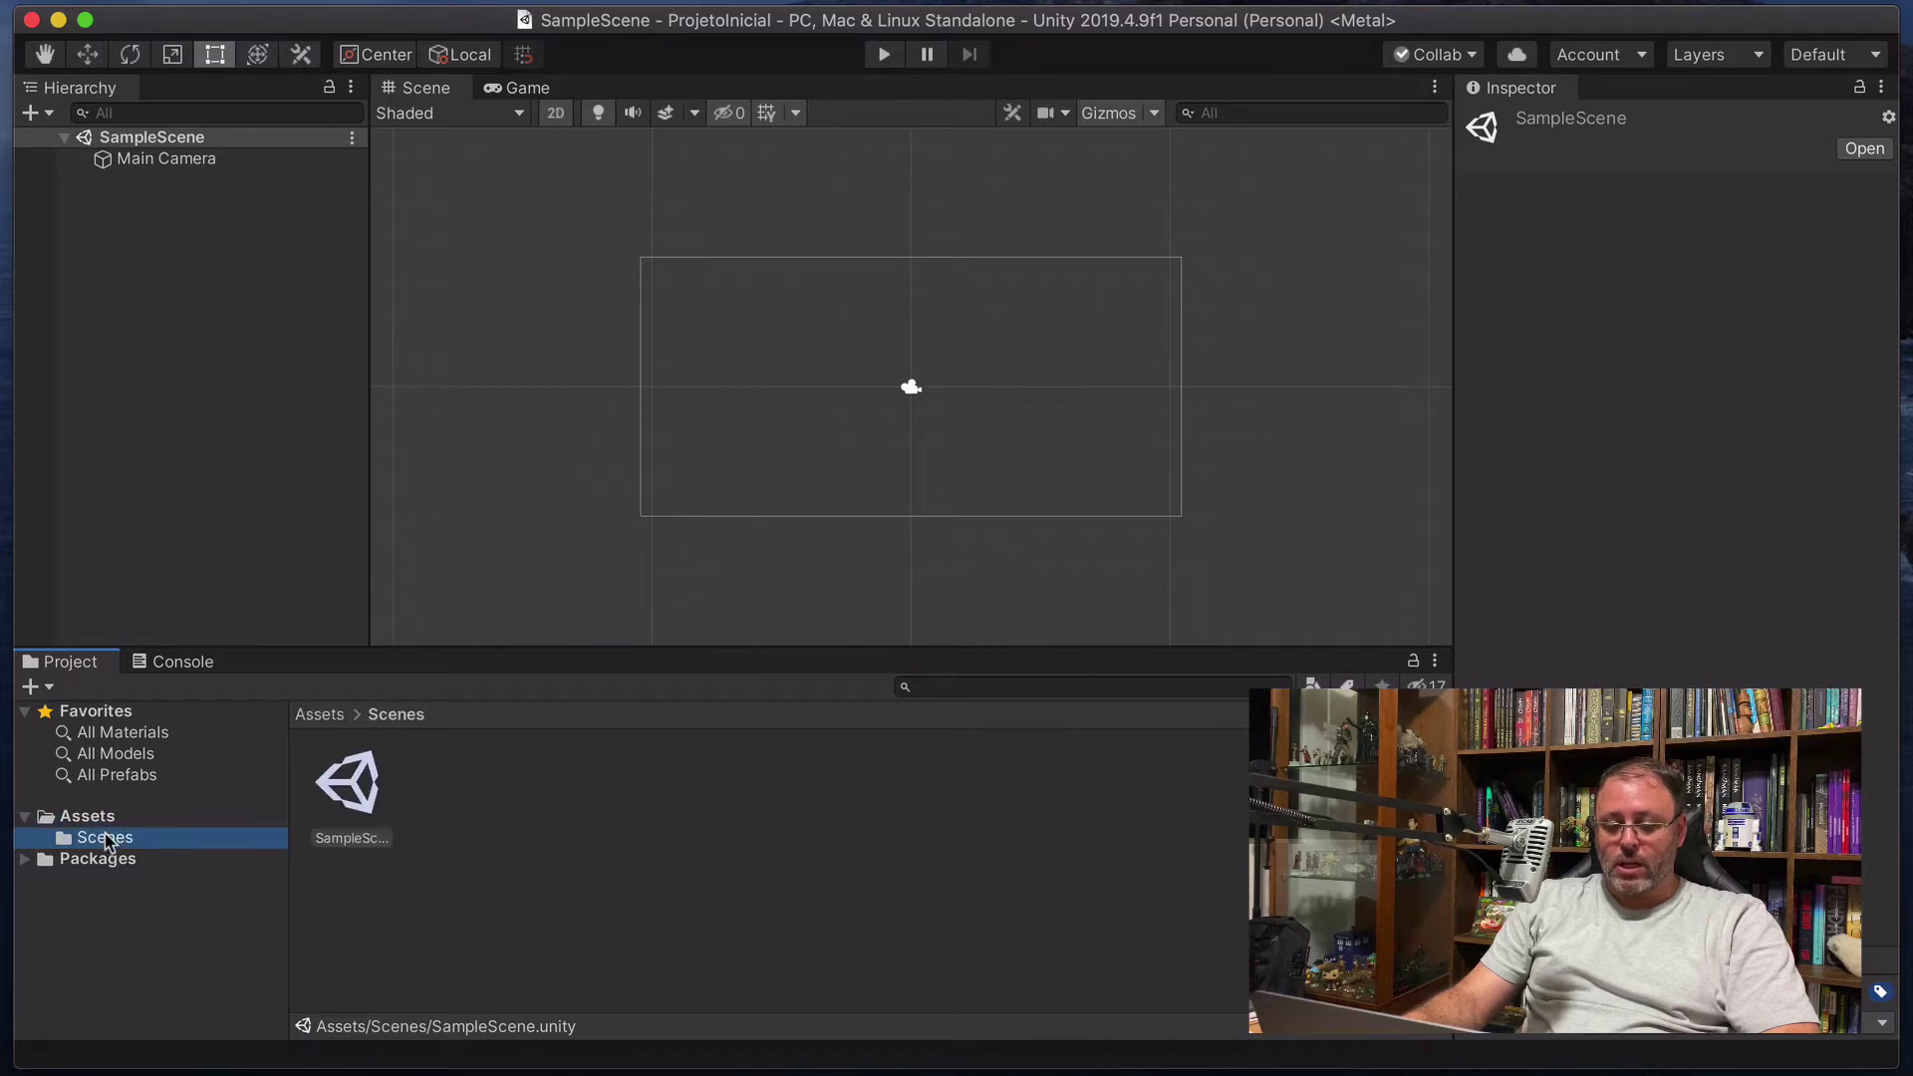
left_click(371, 786)
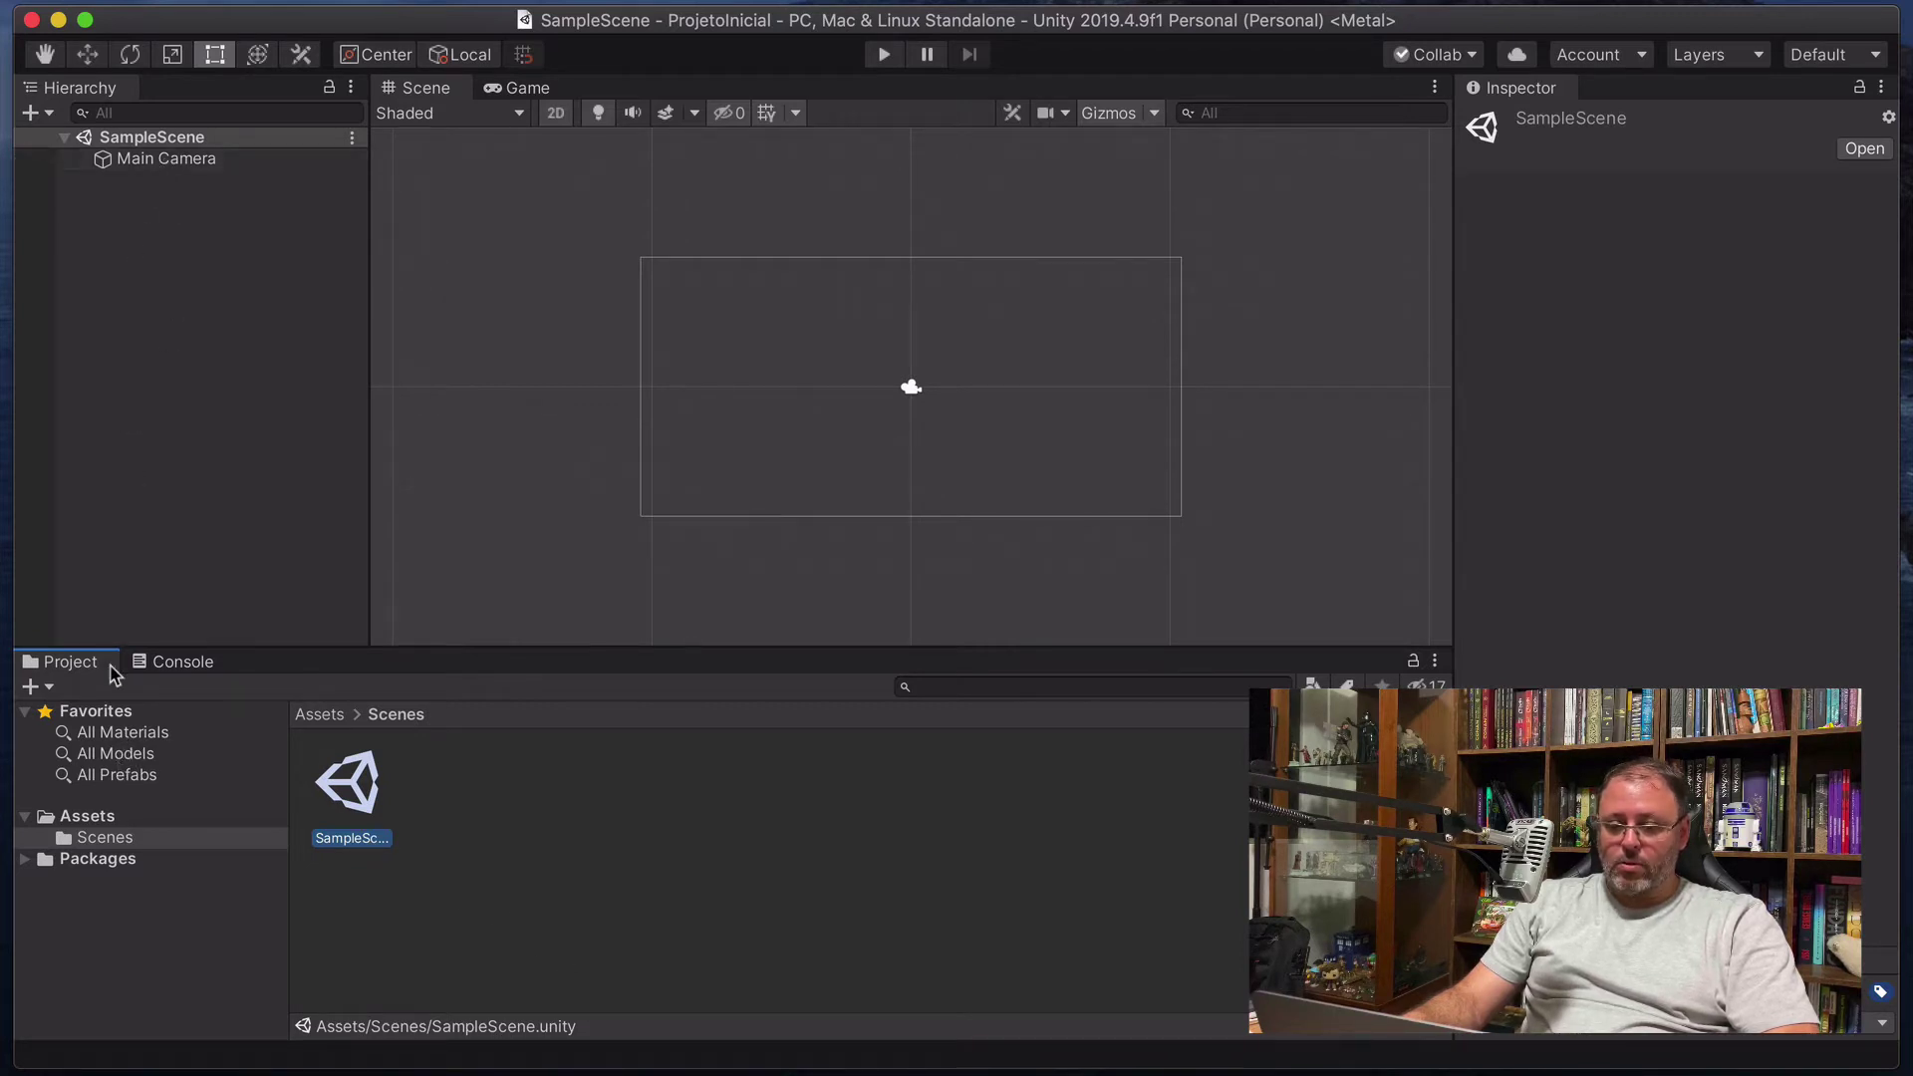
Create an empty GameObject in SampleScene and save the scene.
left_click(165, 140)
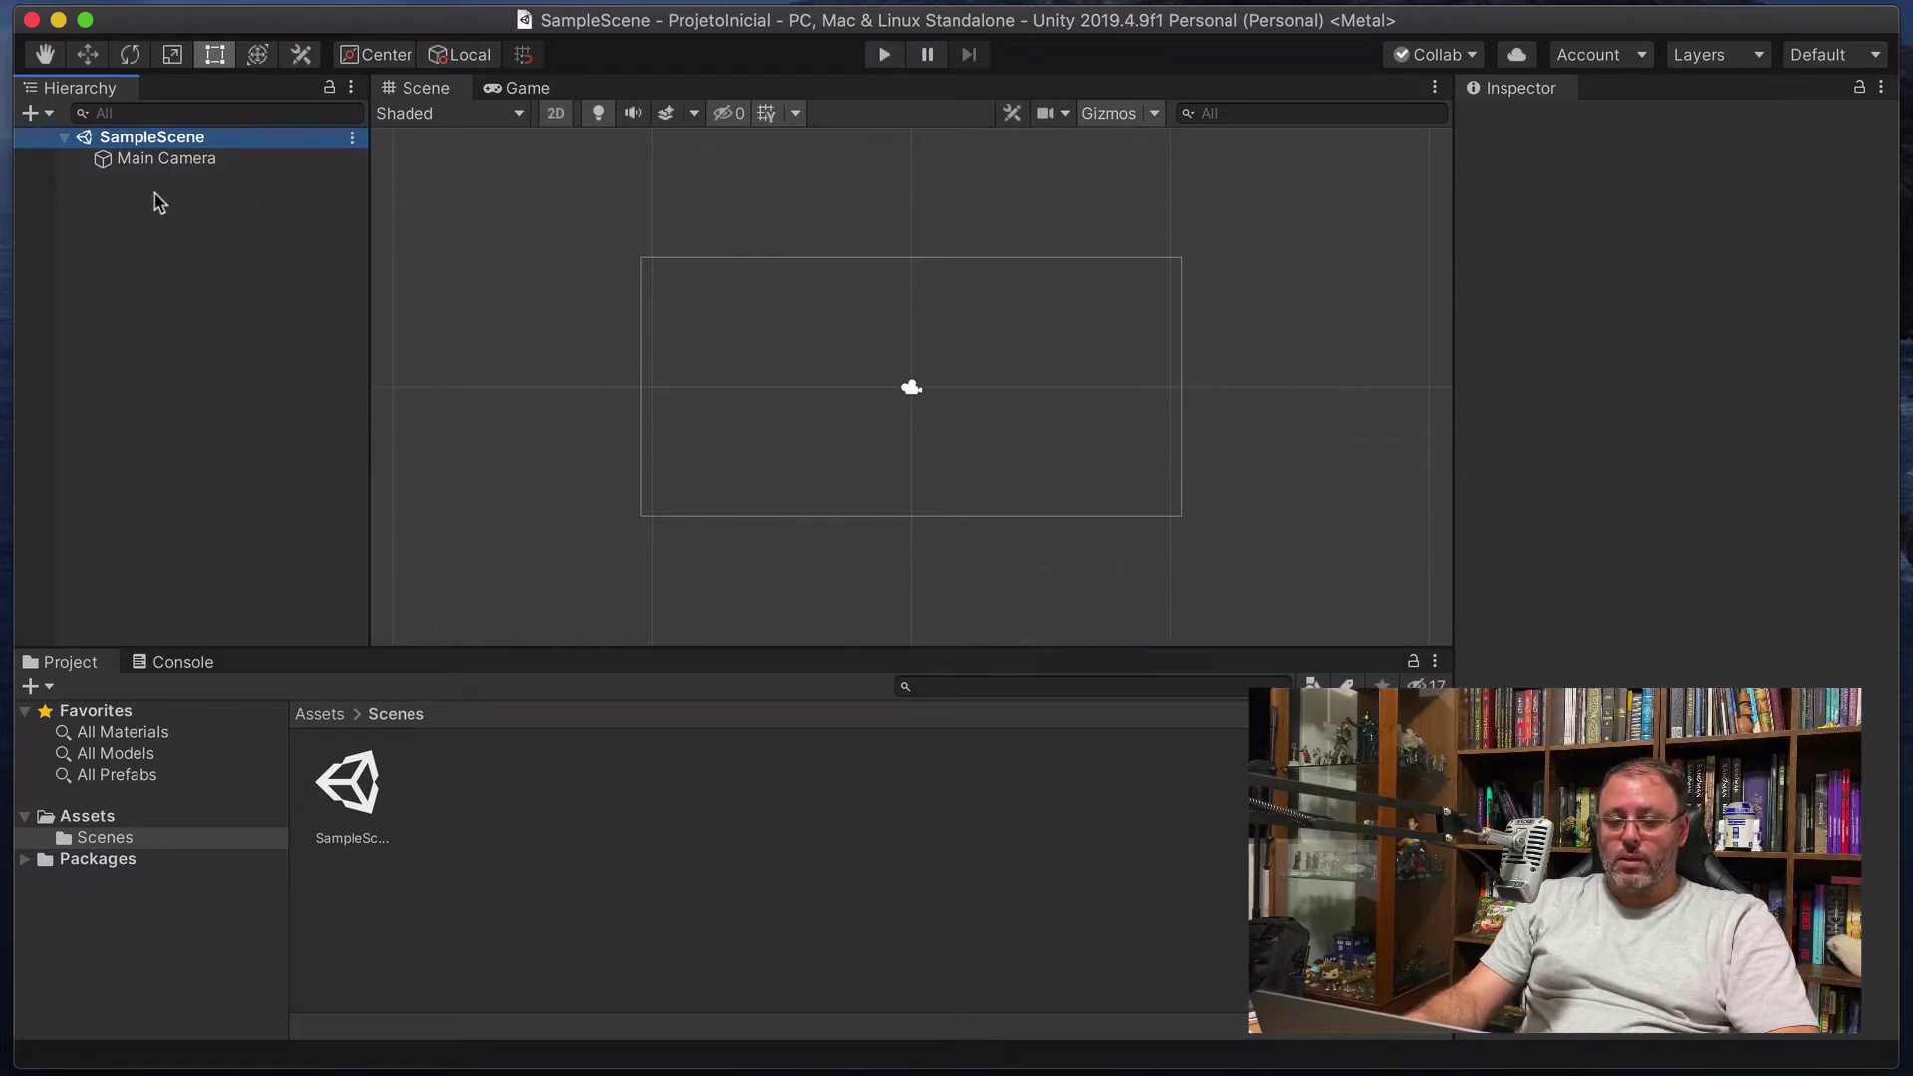
right_click(153, 295)
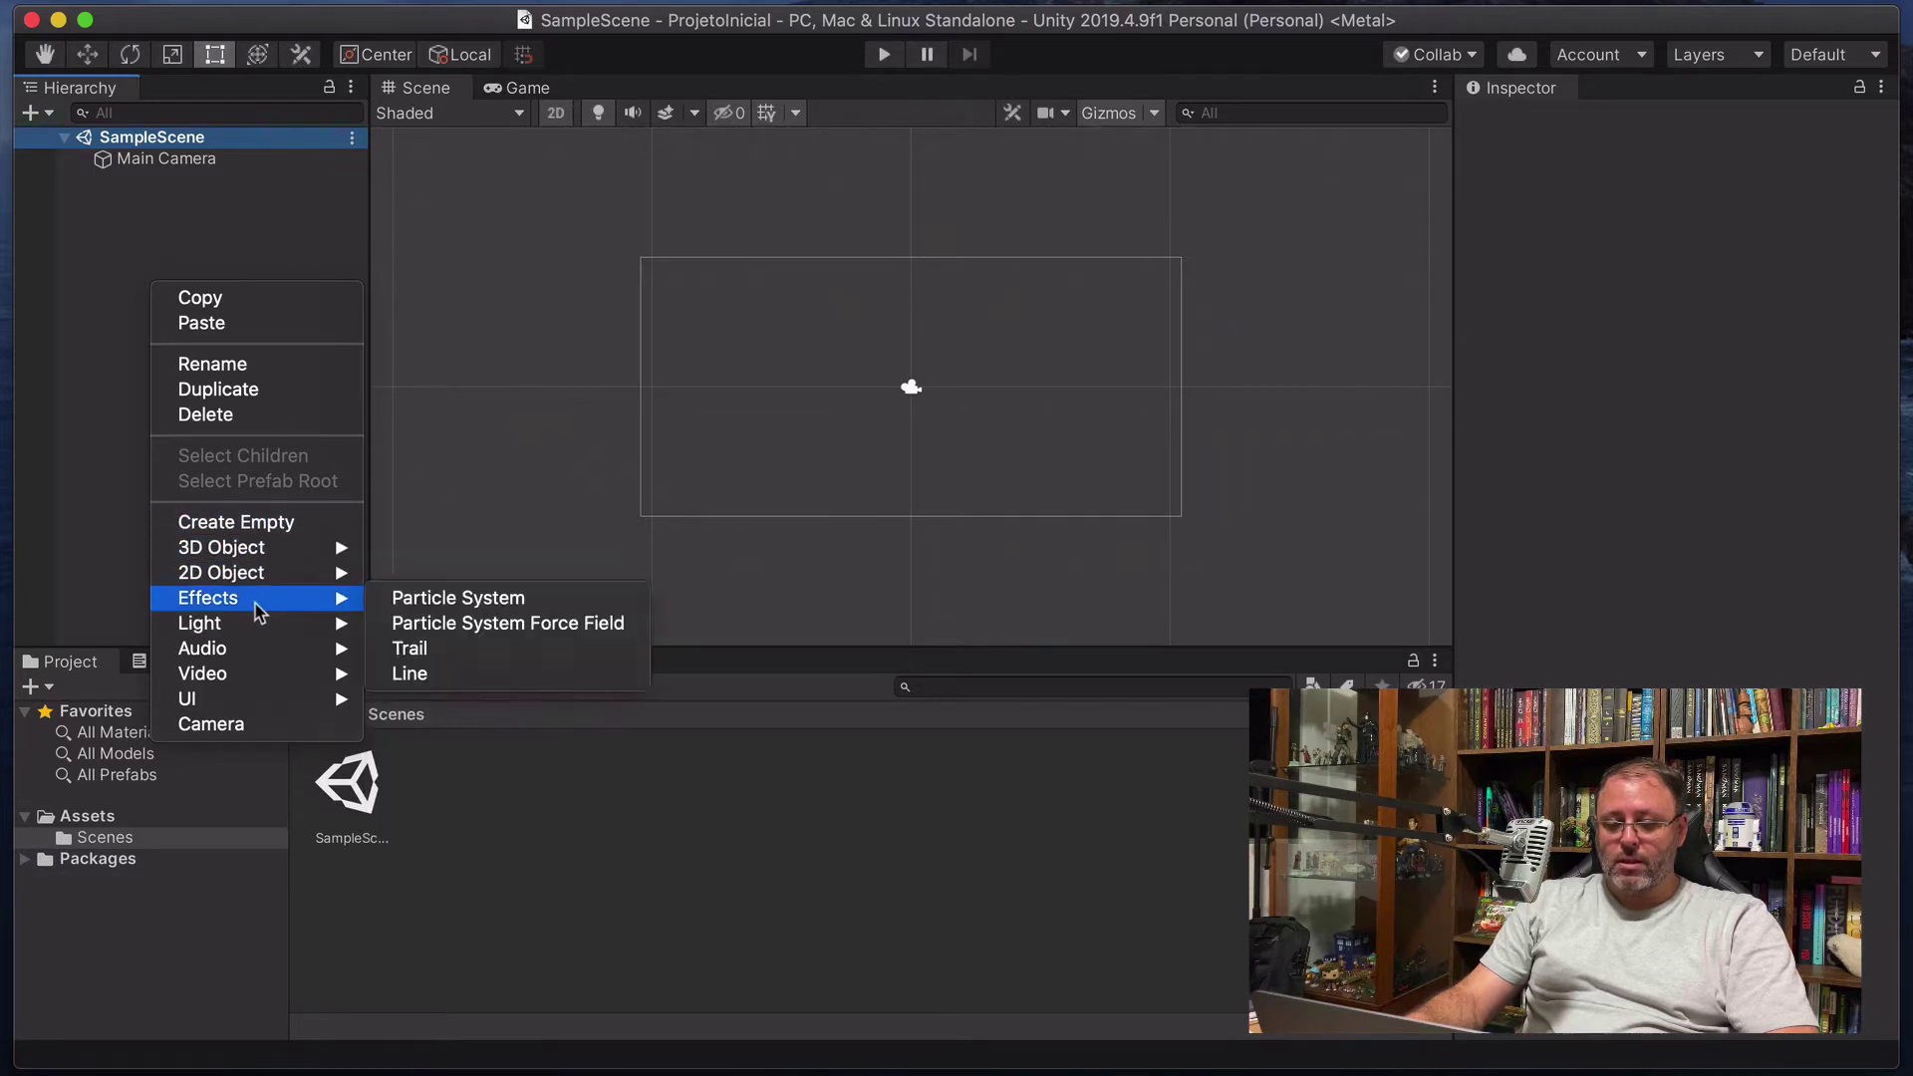
left_click(129, 264)
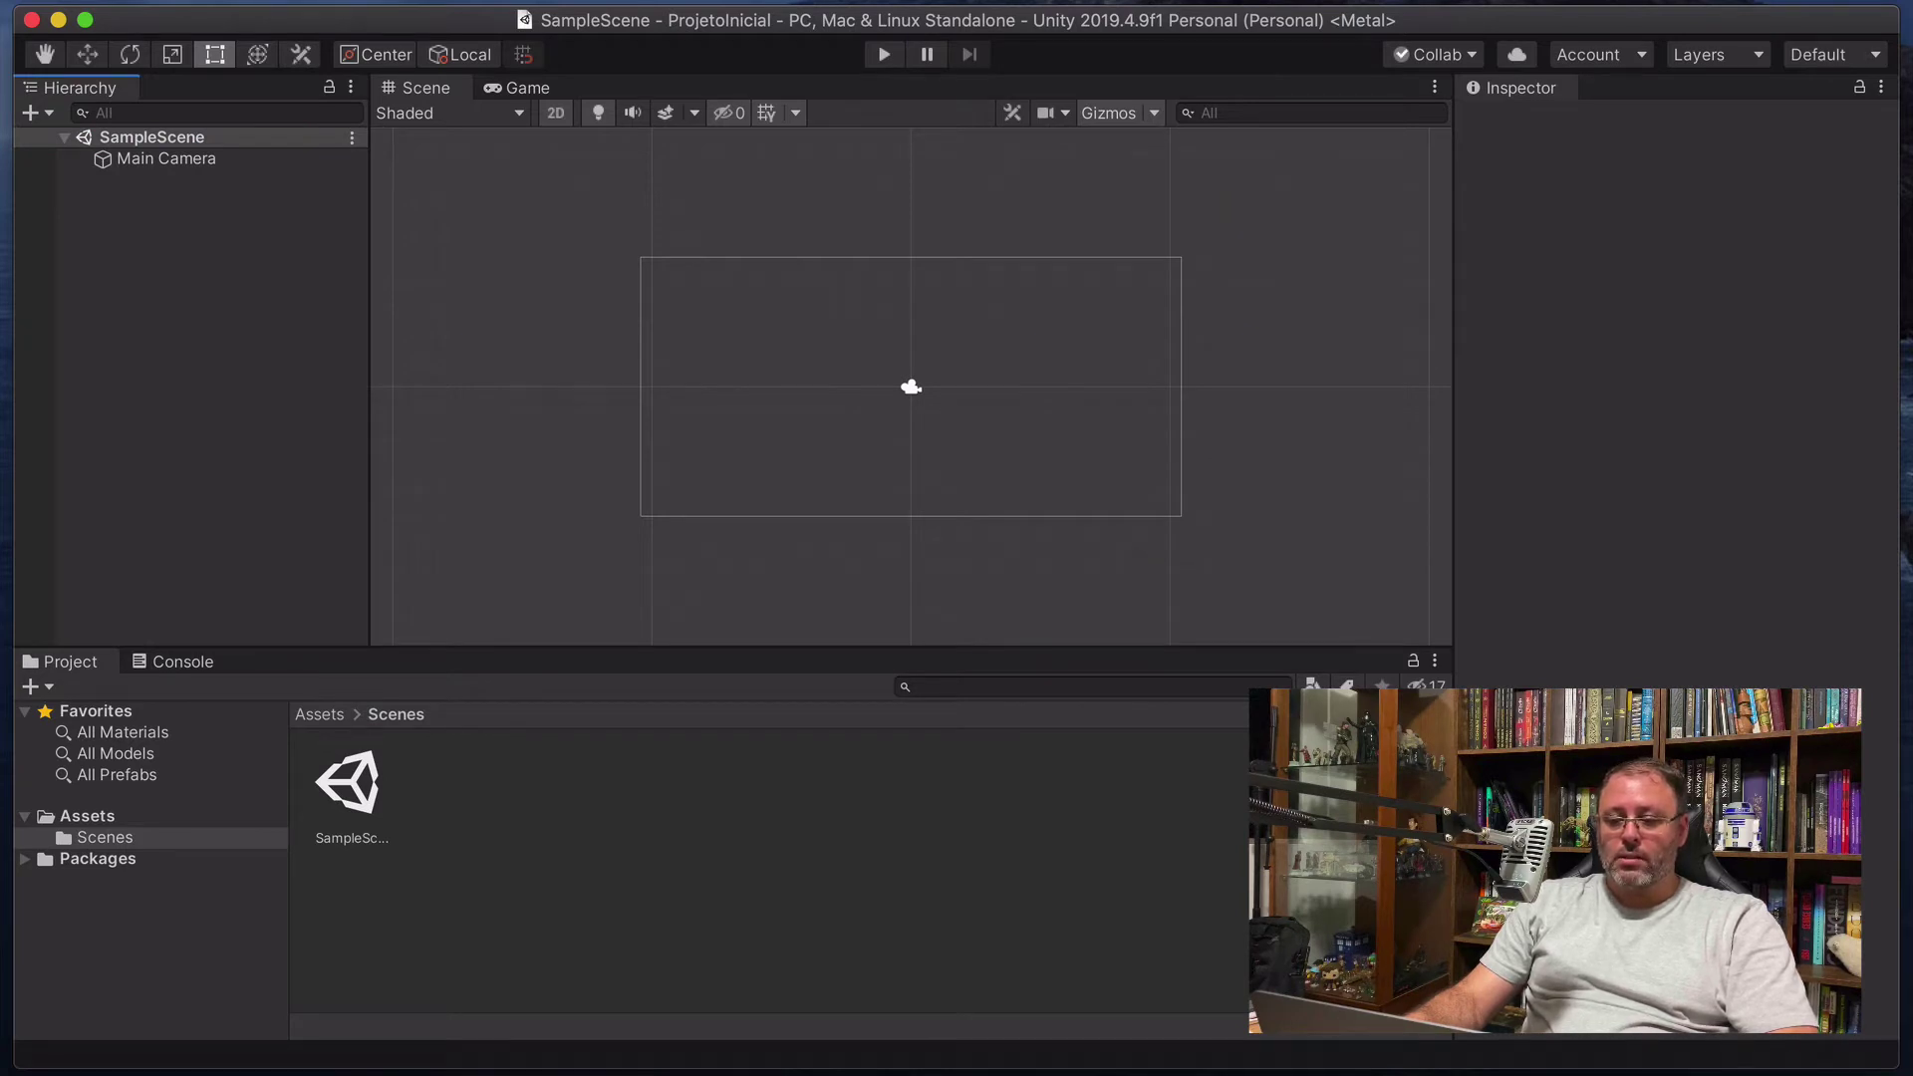
left_click(386, 0)
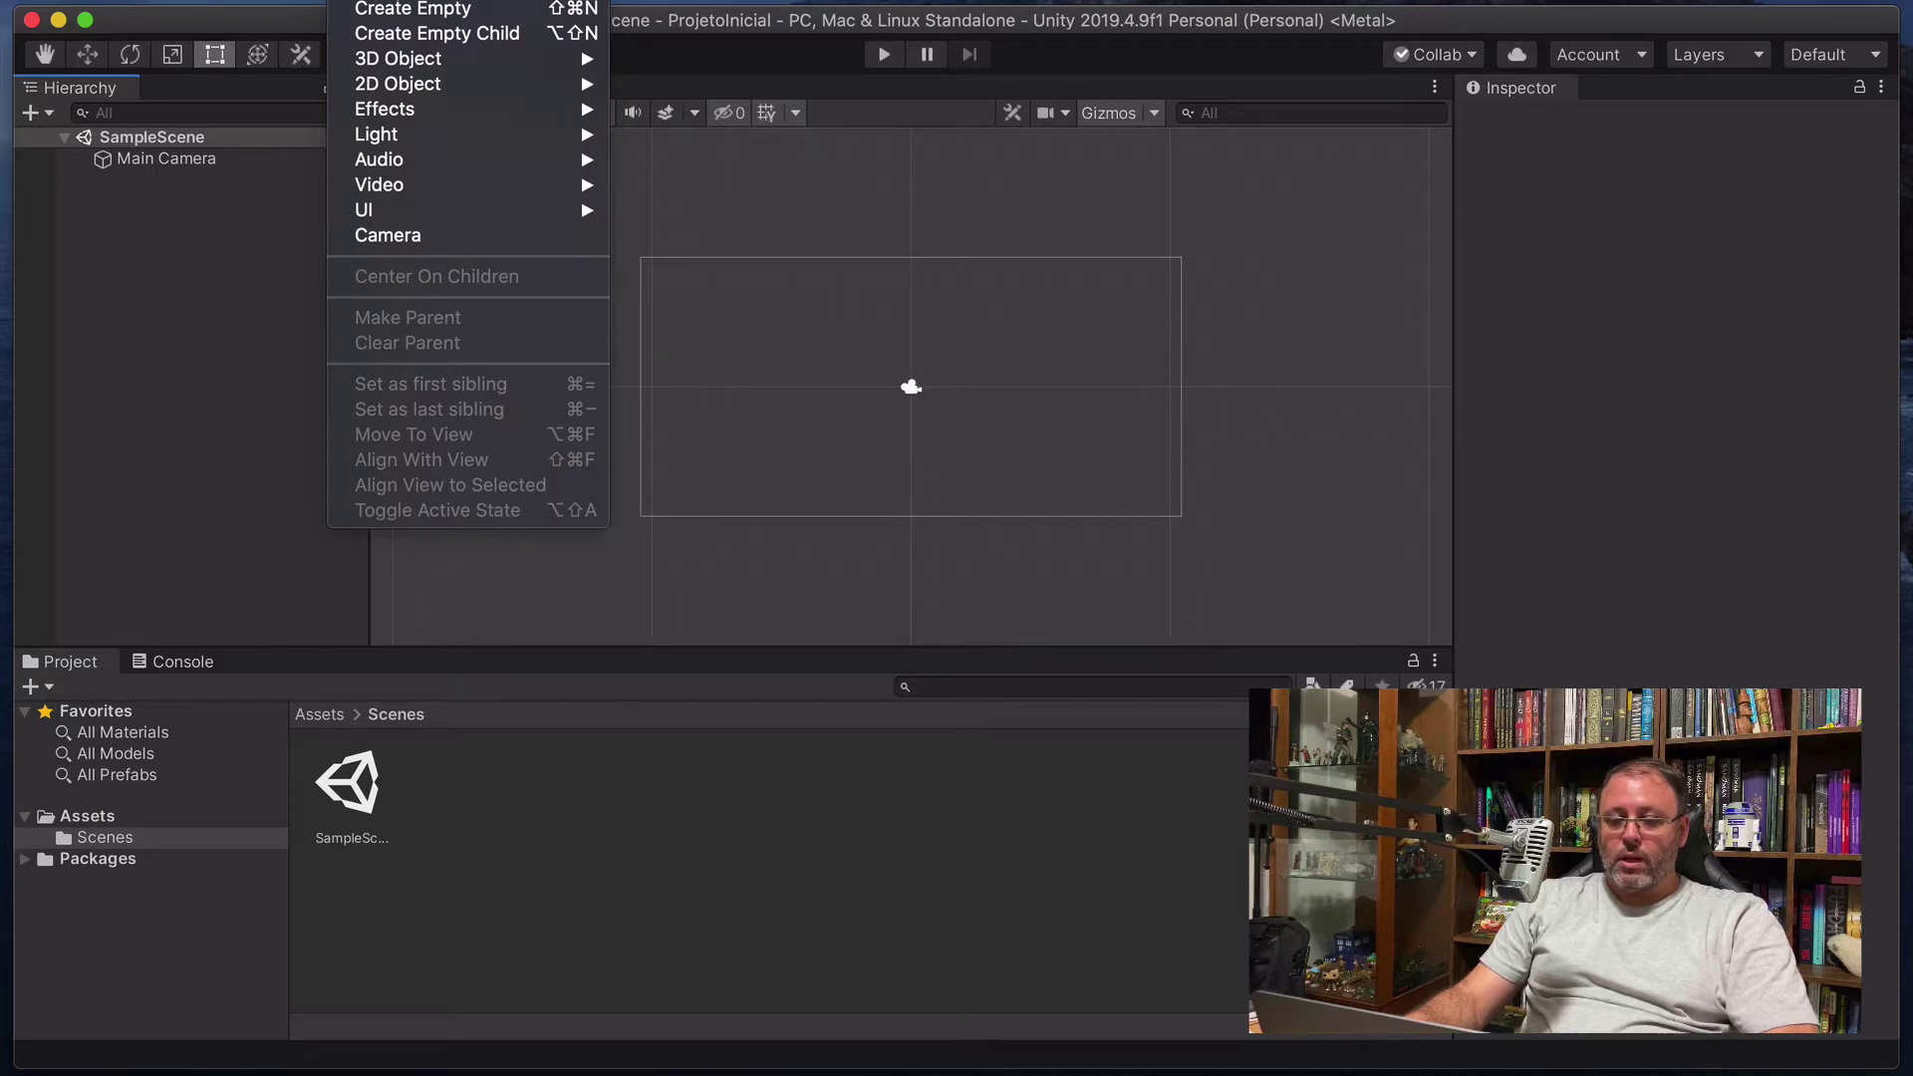
left_click(394, 8)
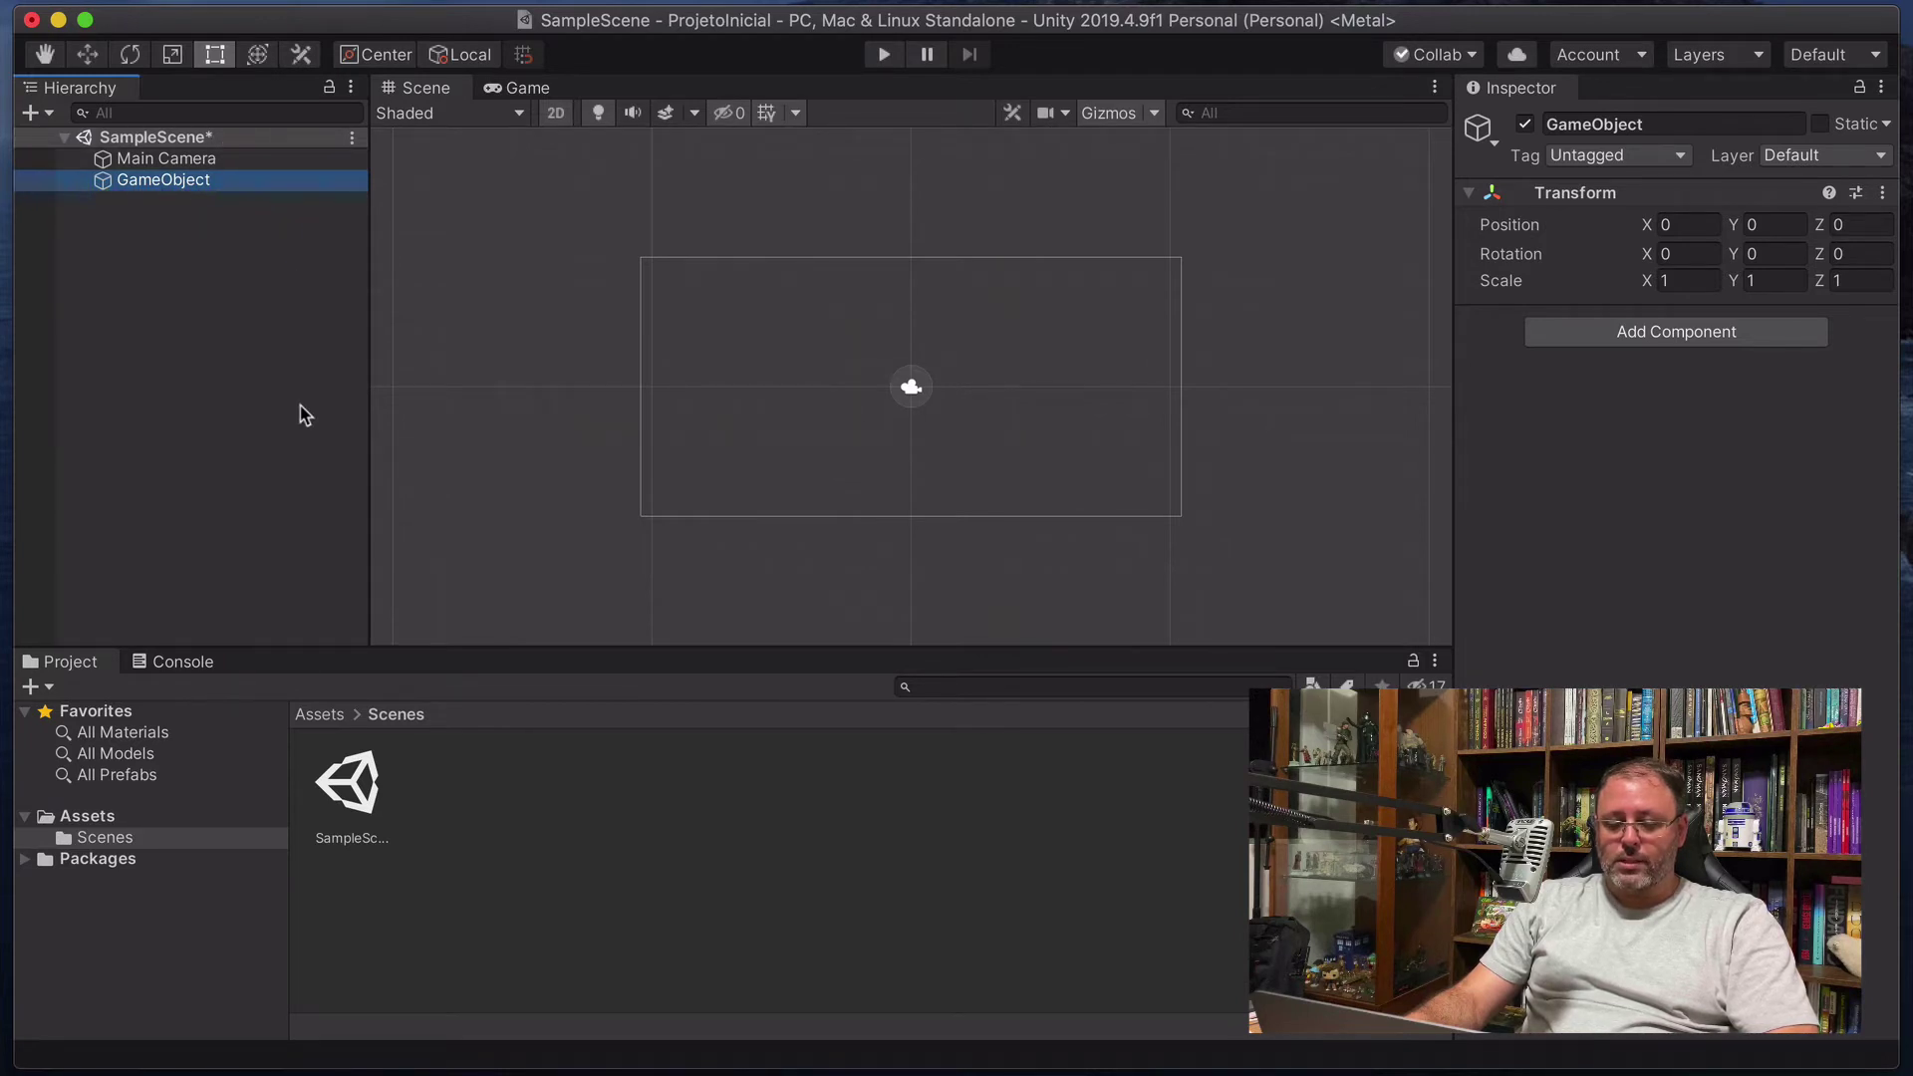
key("super+s")
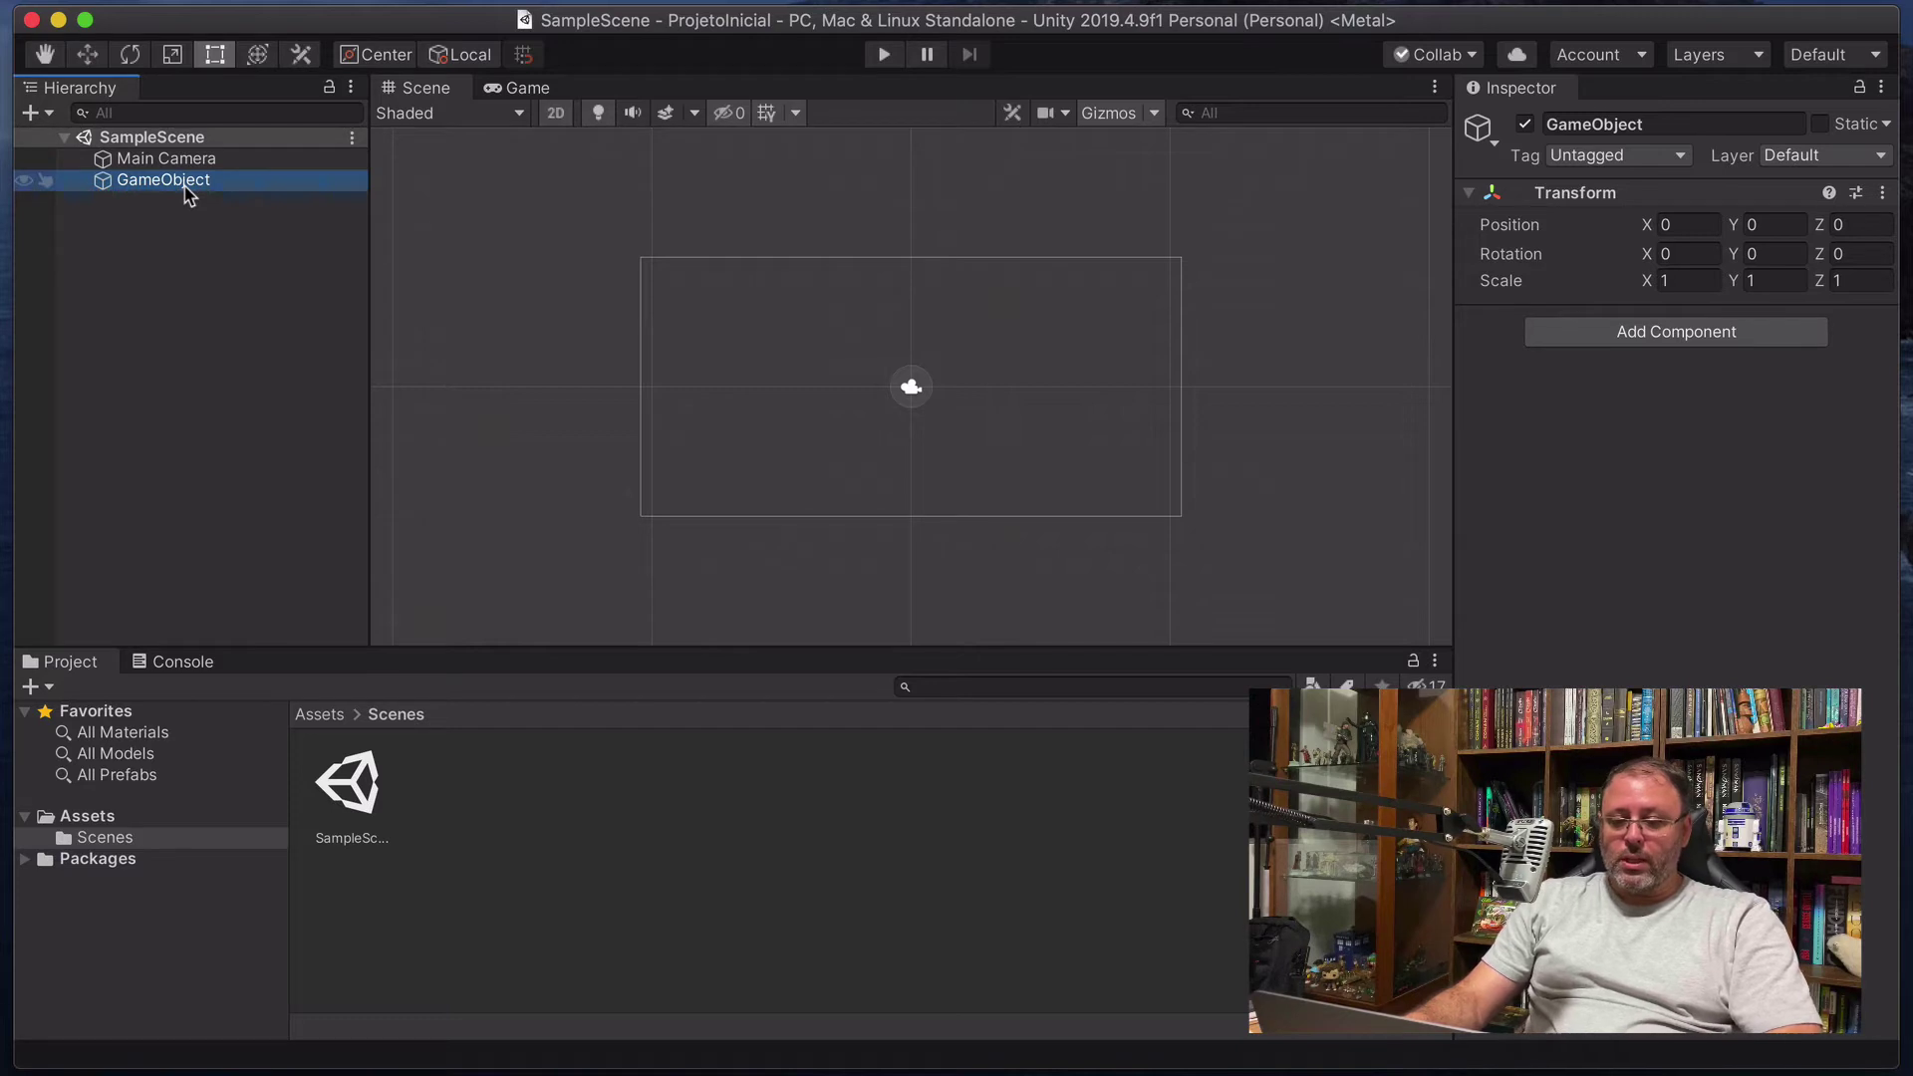
left_click(1611, 128)
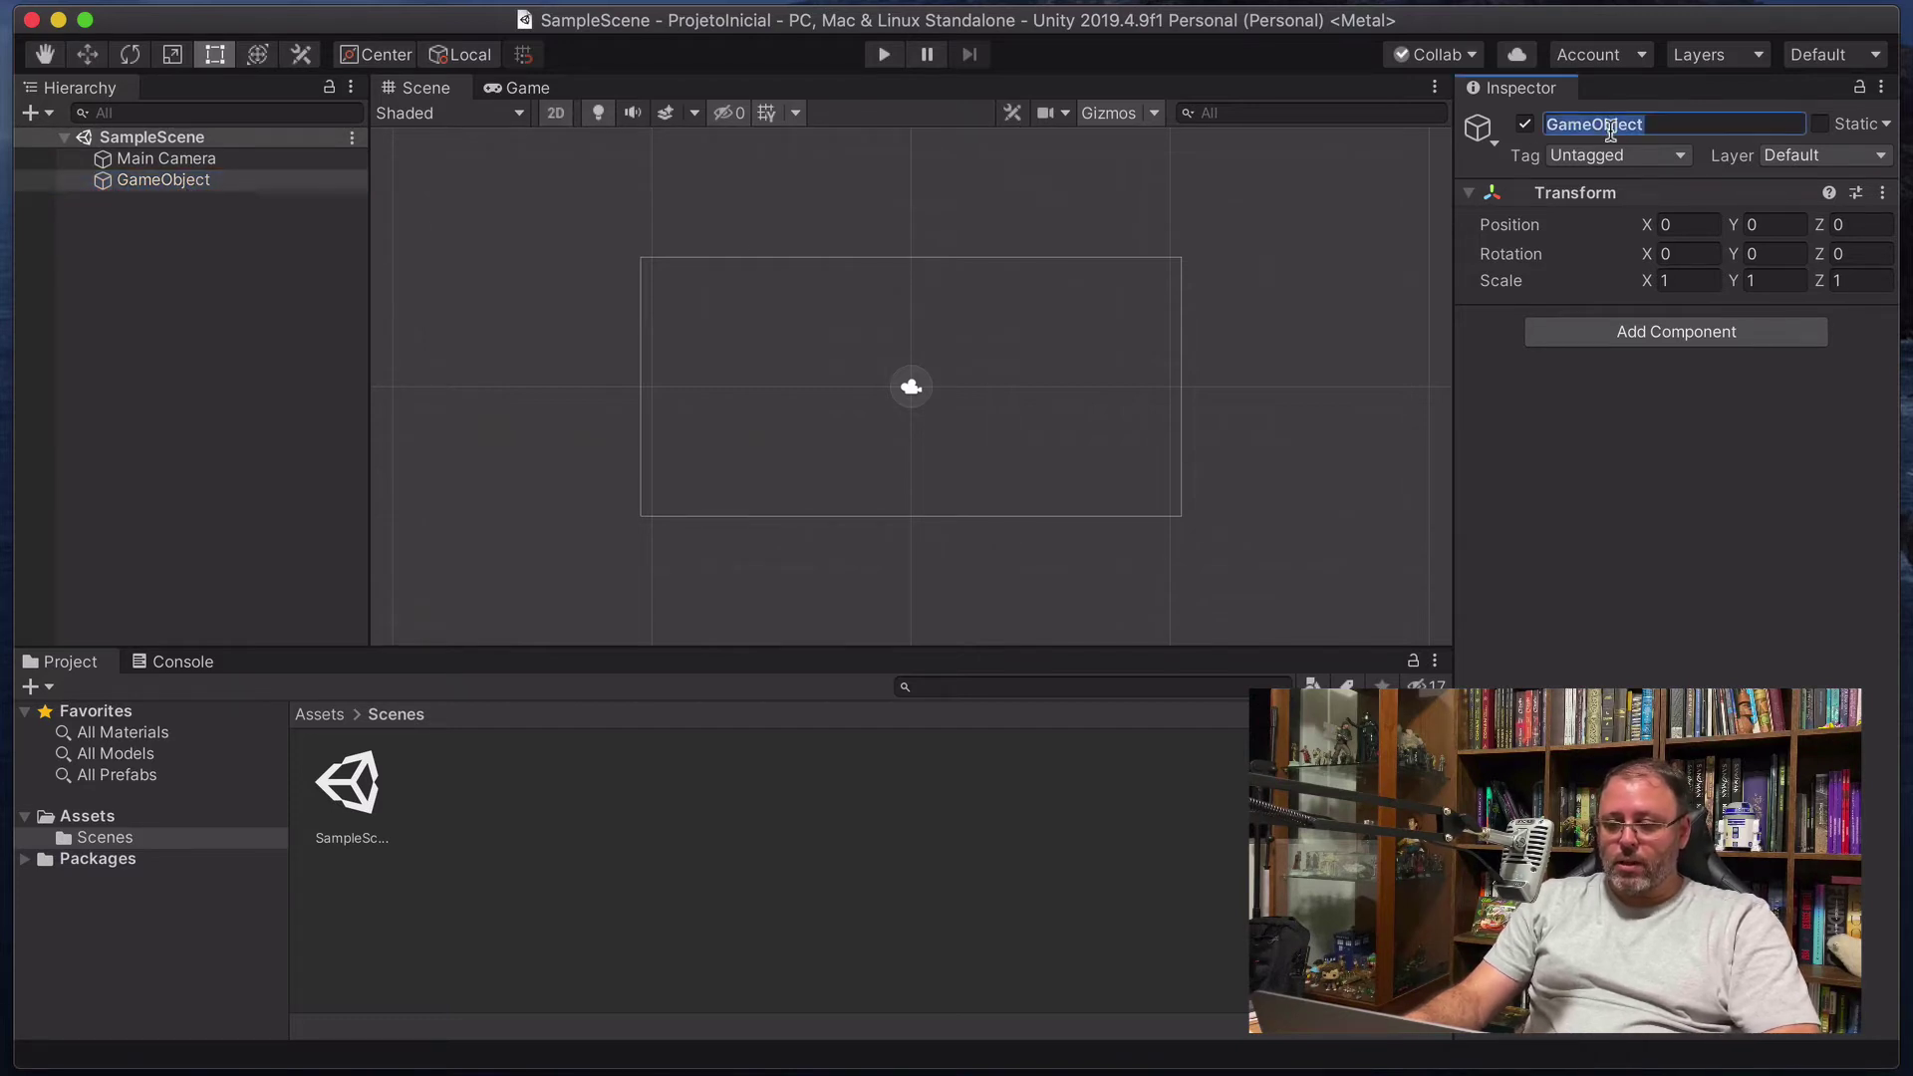
right_click(169, 189)
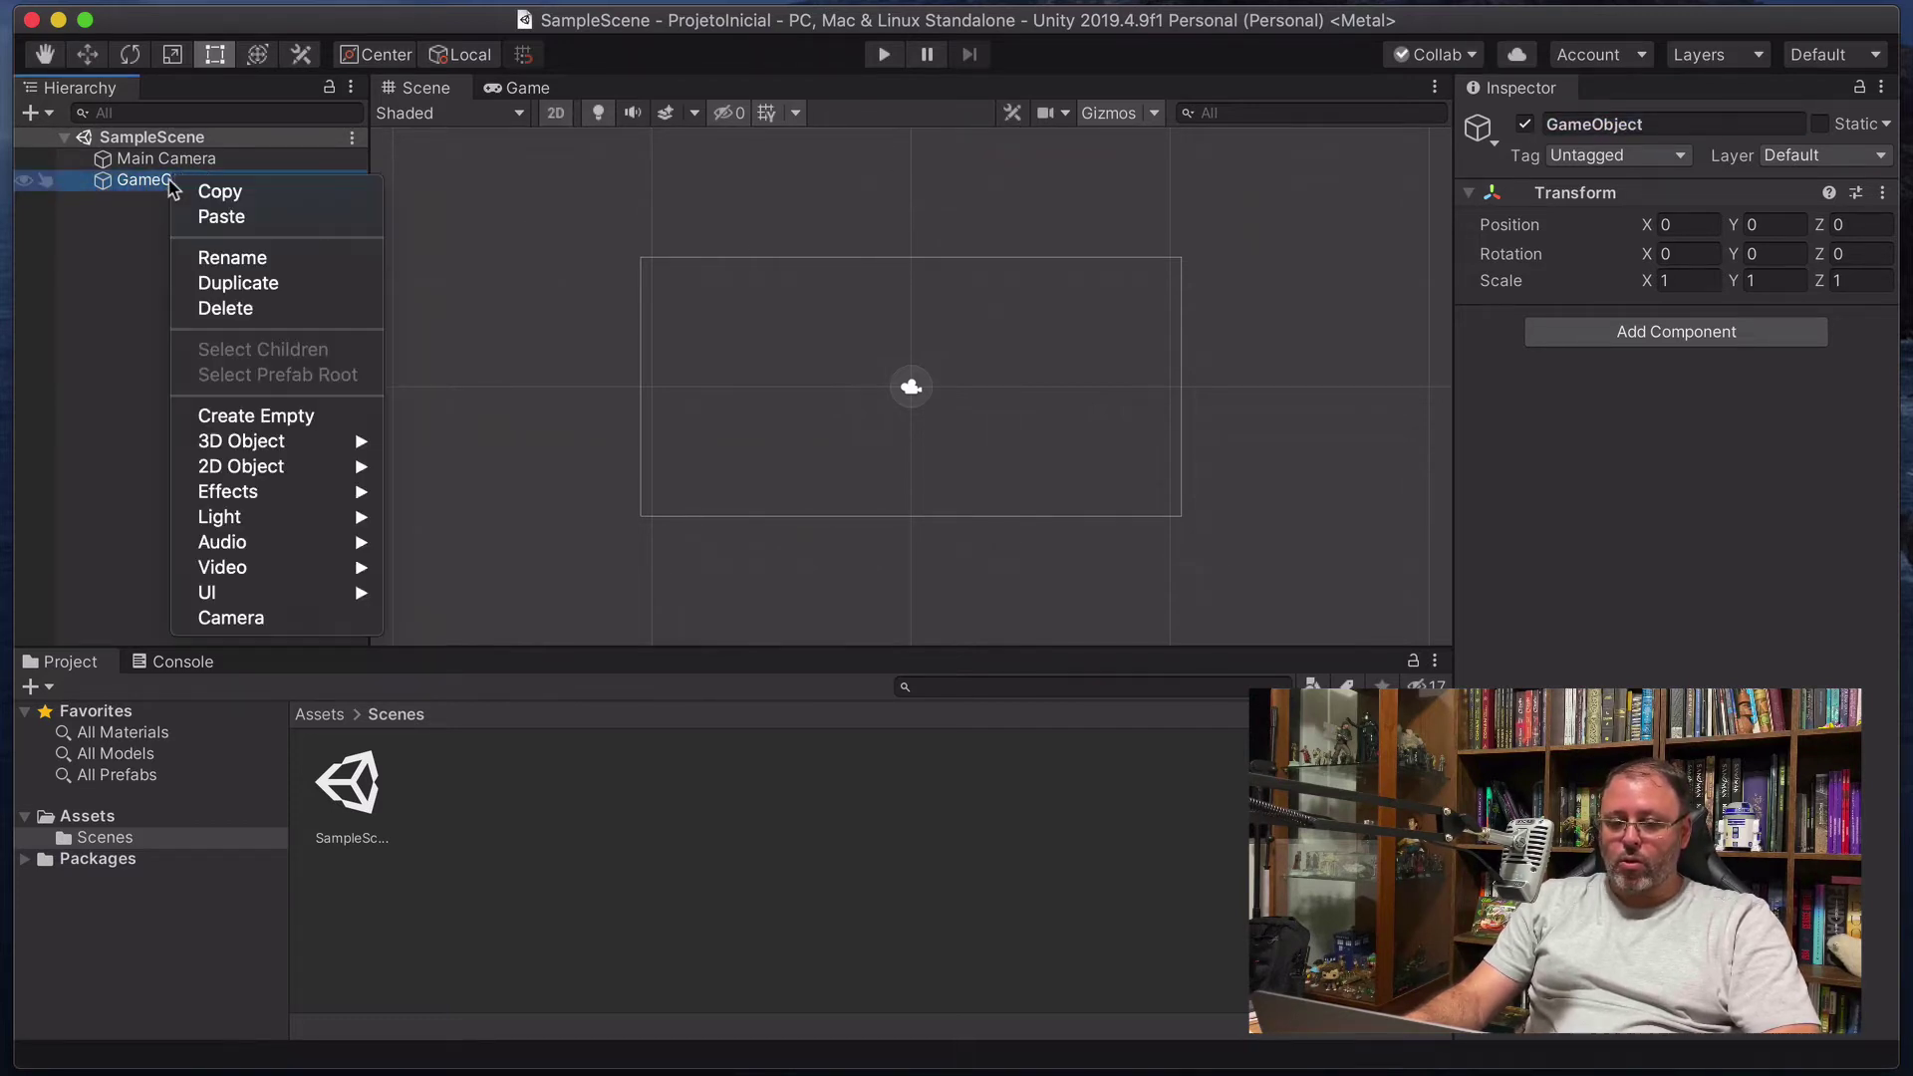
left_click(211, 256)
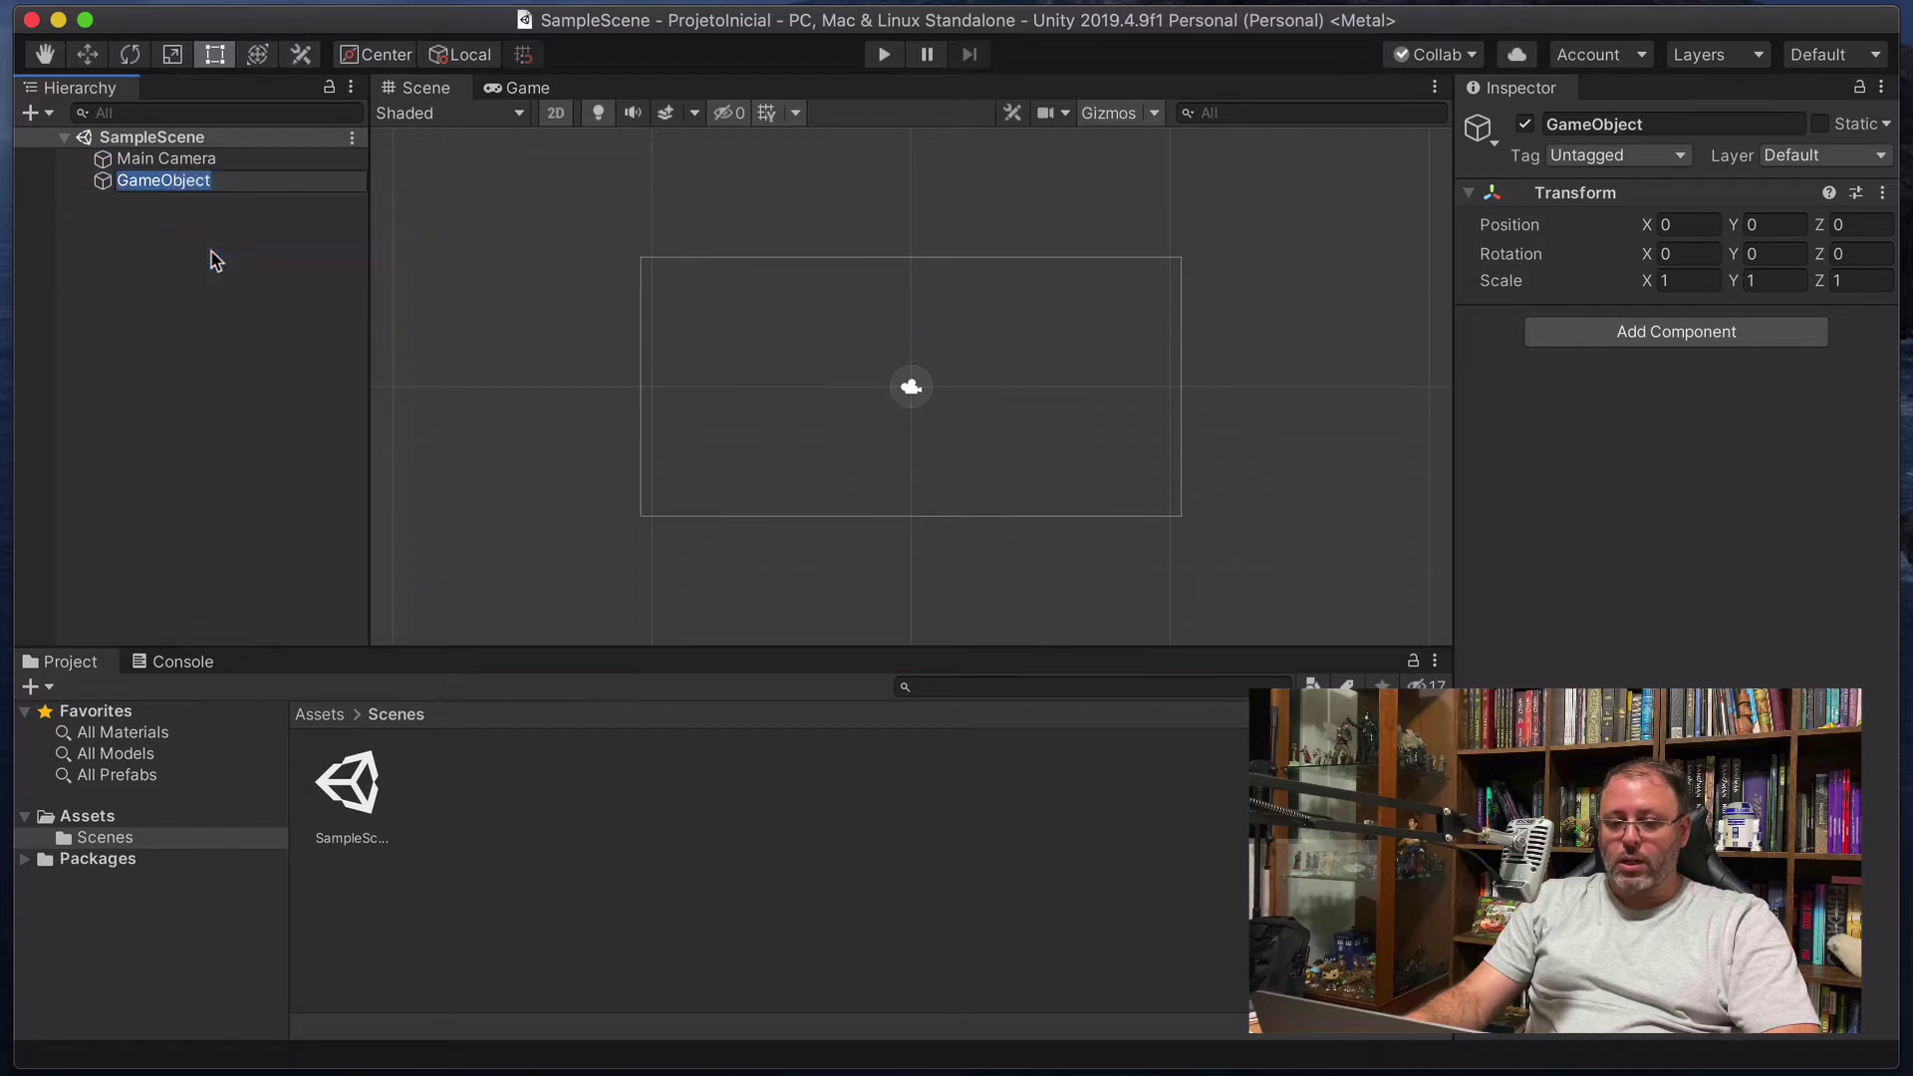
left_click(217, 254)
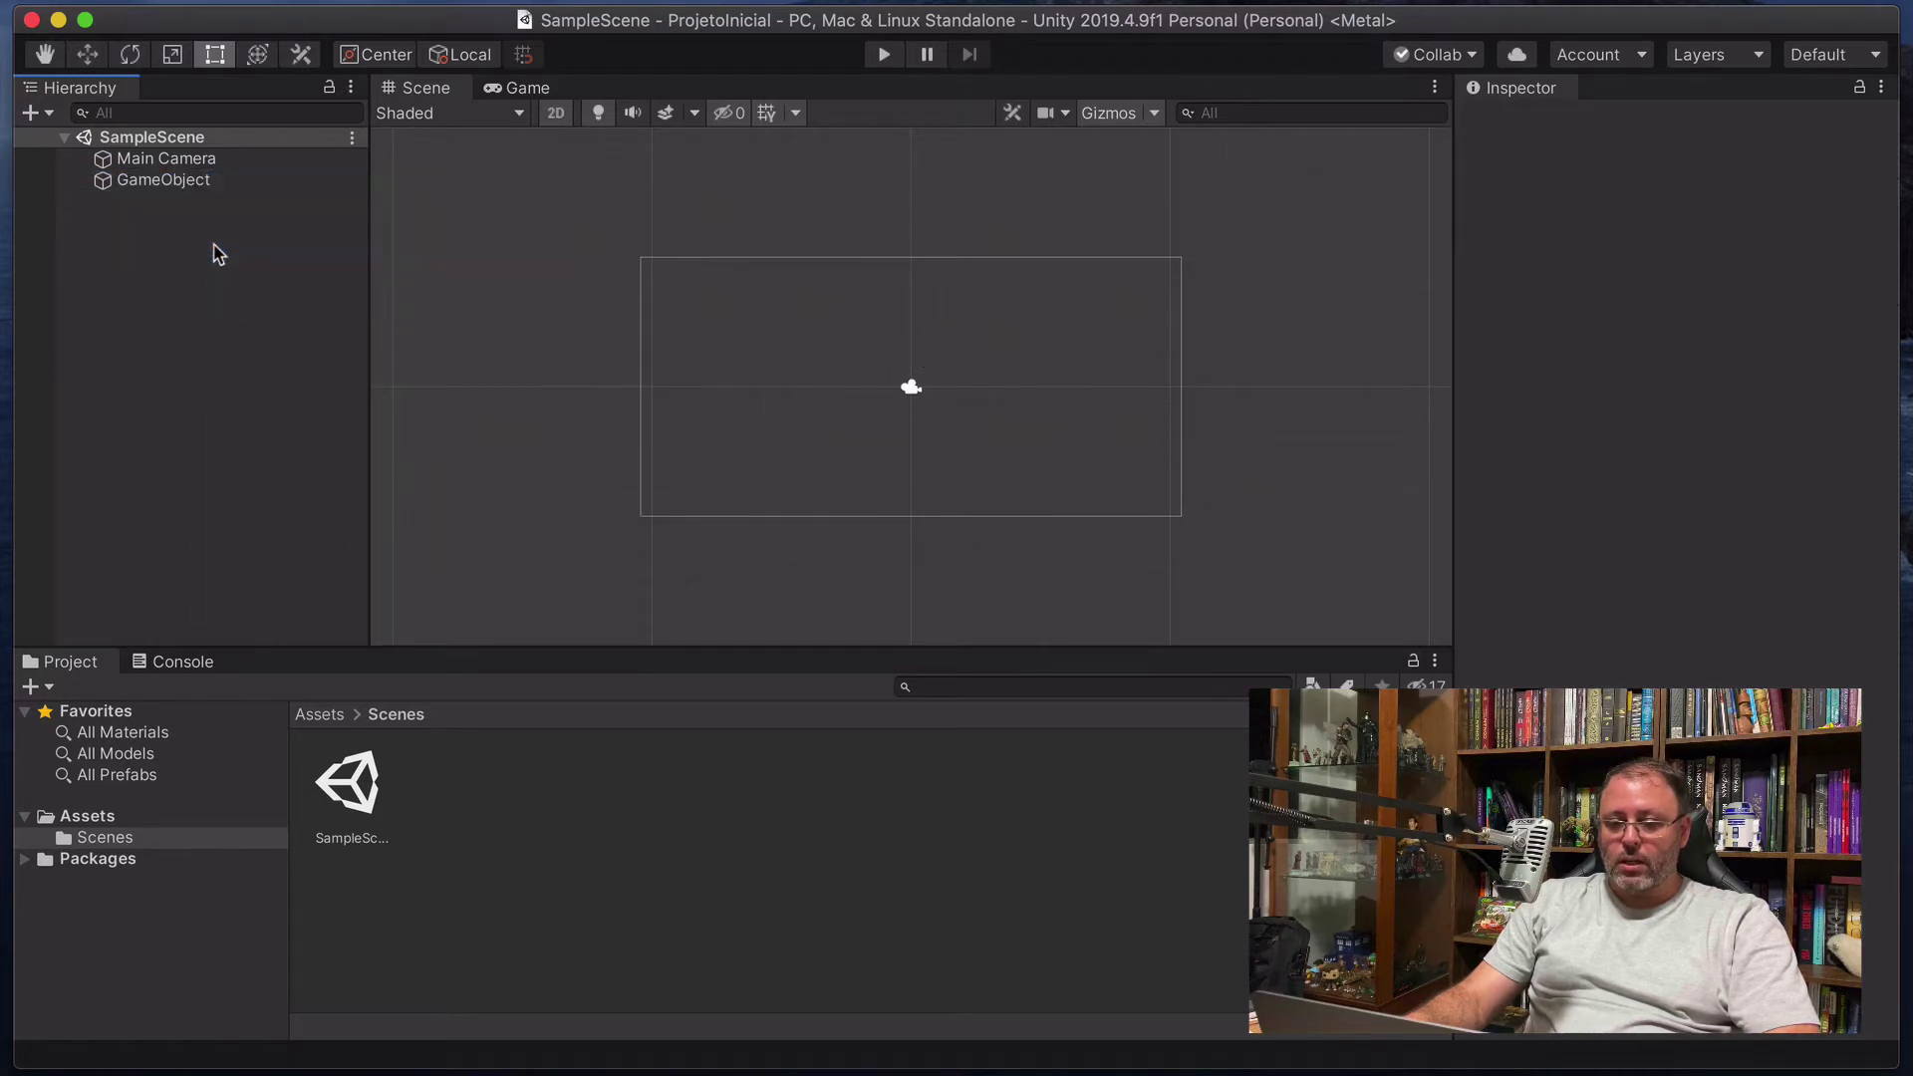
Select the GameObject and examine the Z, Y and X scale values of its Transform.
left_click(227, 188)
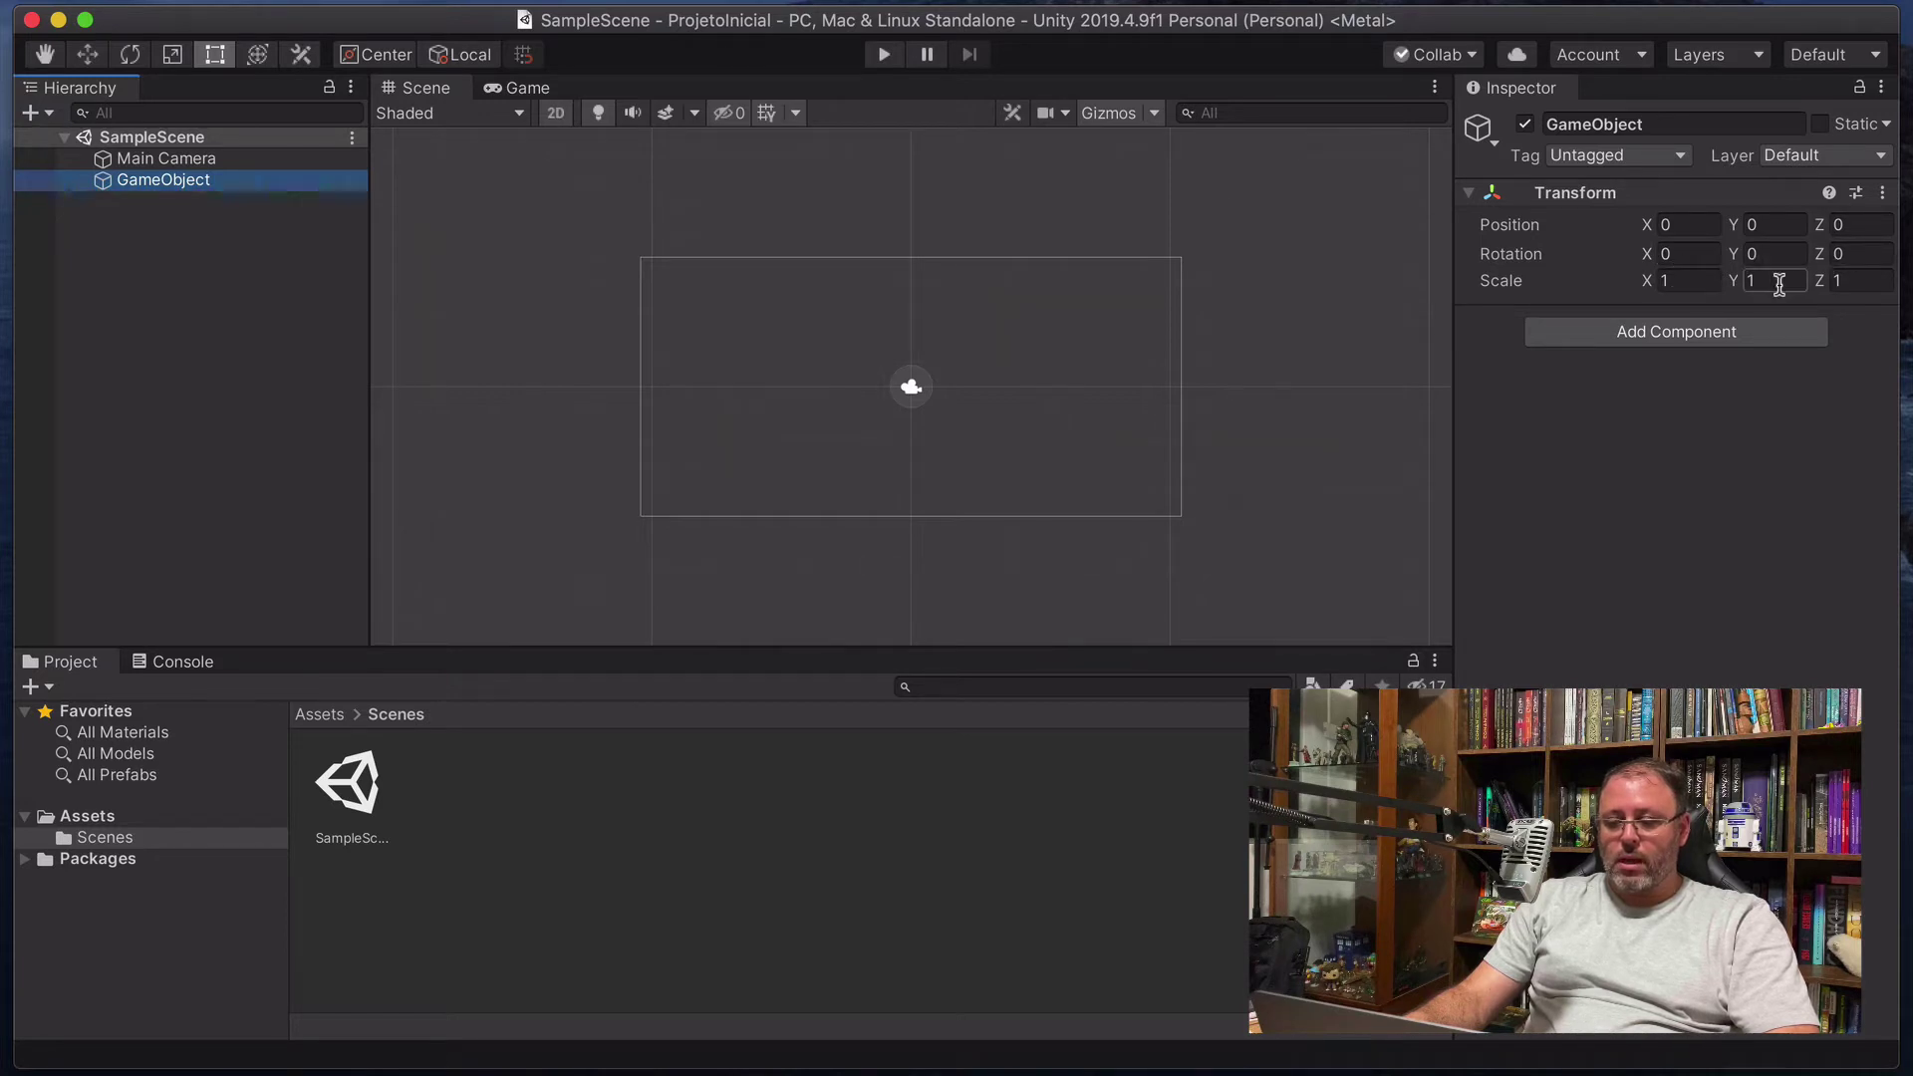
left_click(1859, 281)
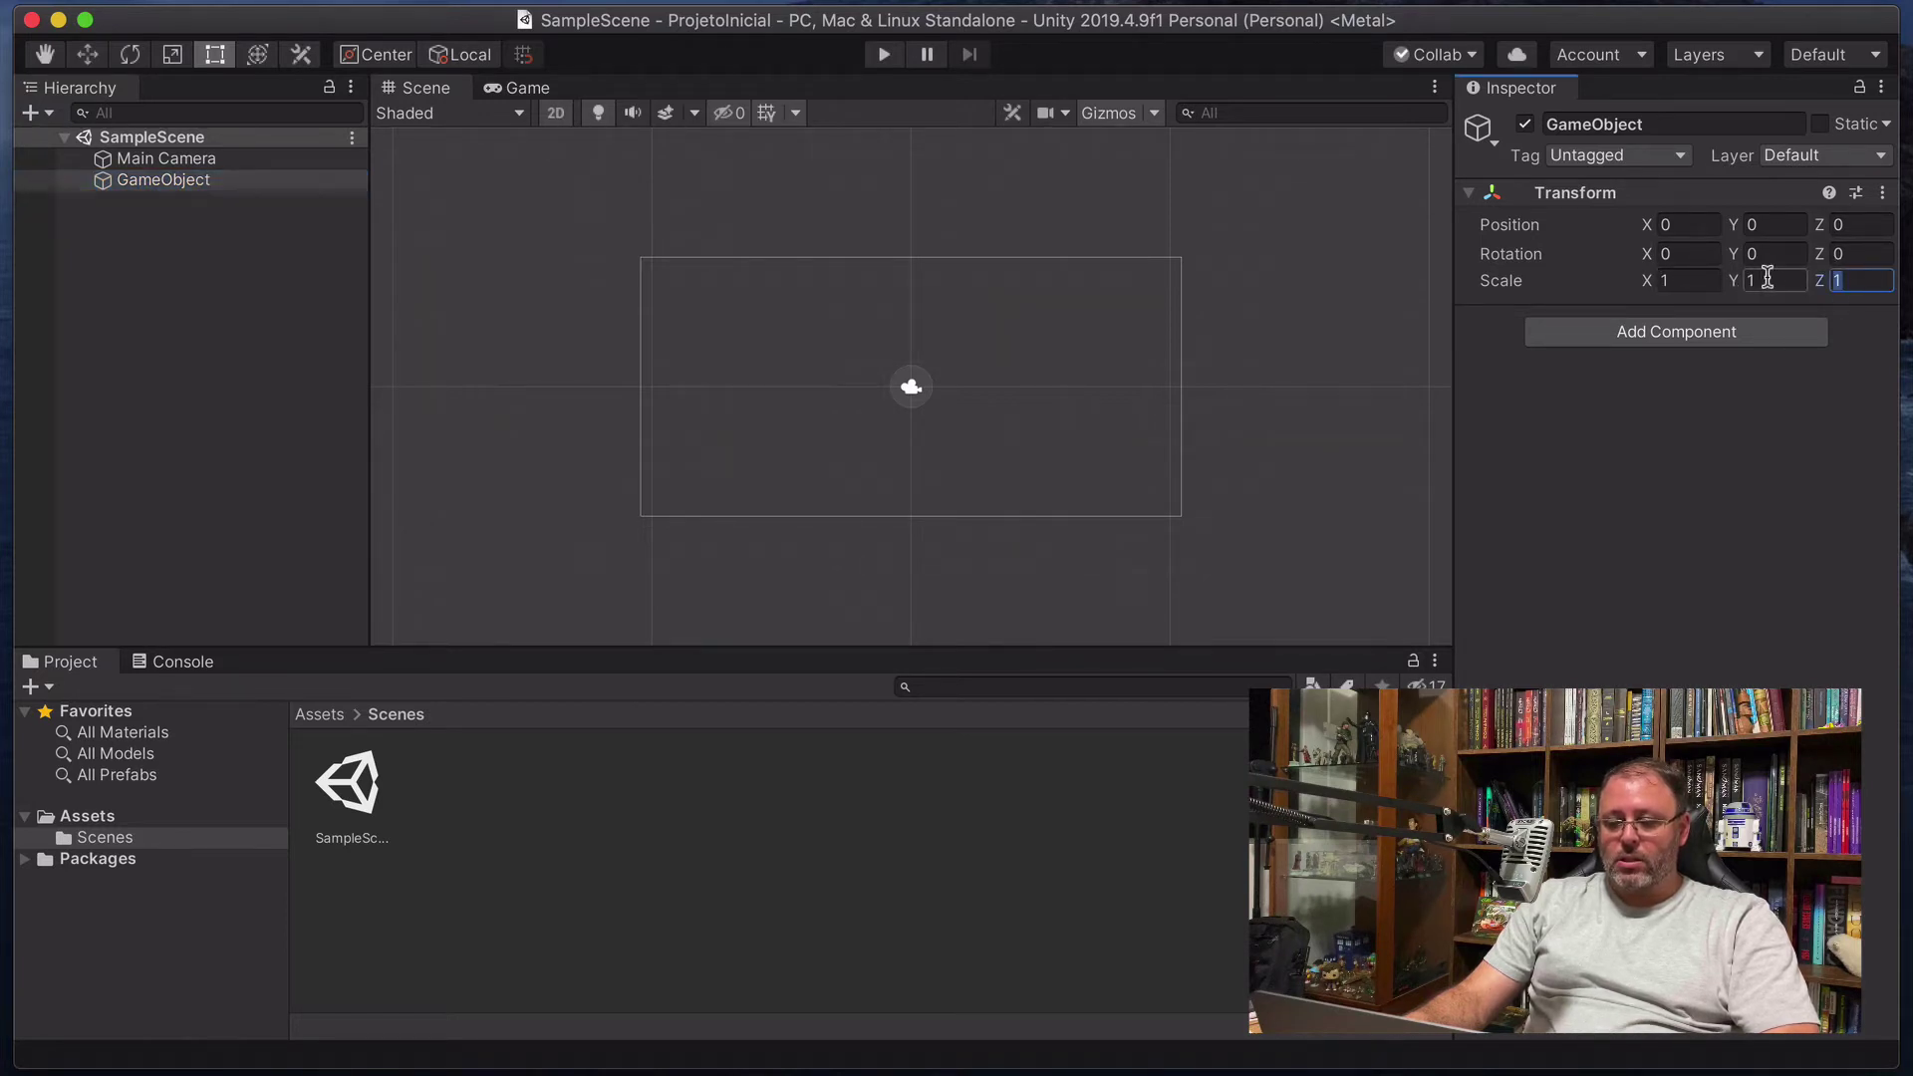
left_click(1765, 281)
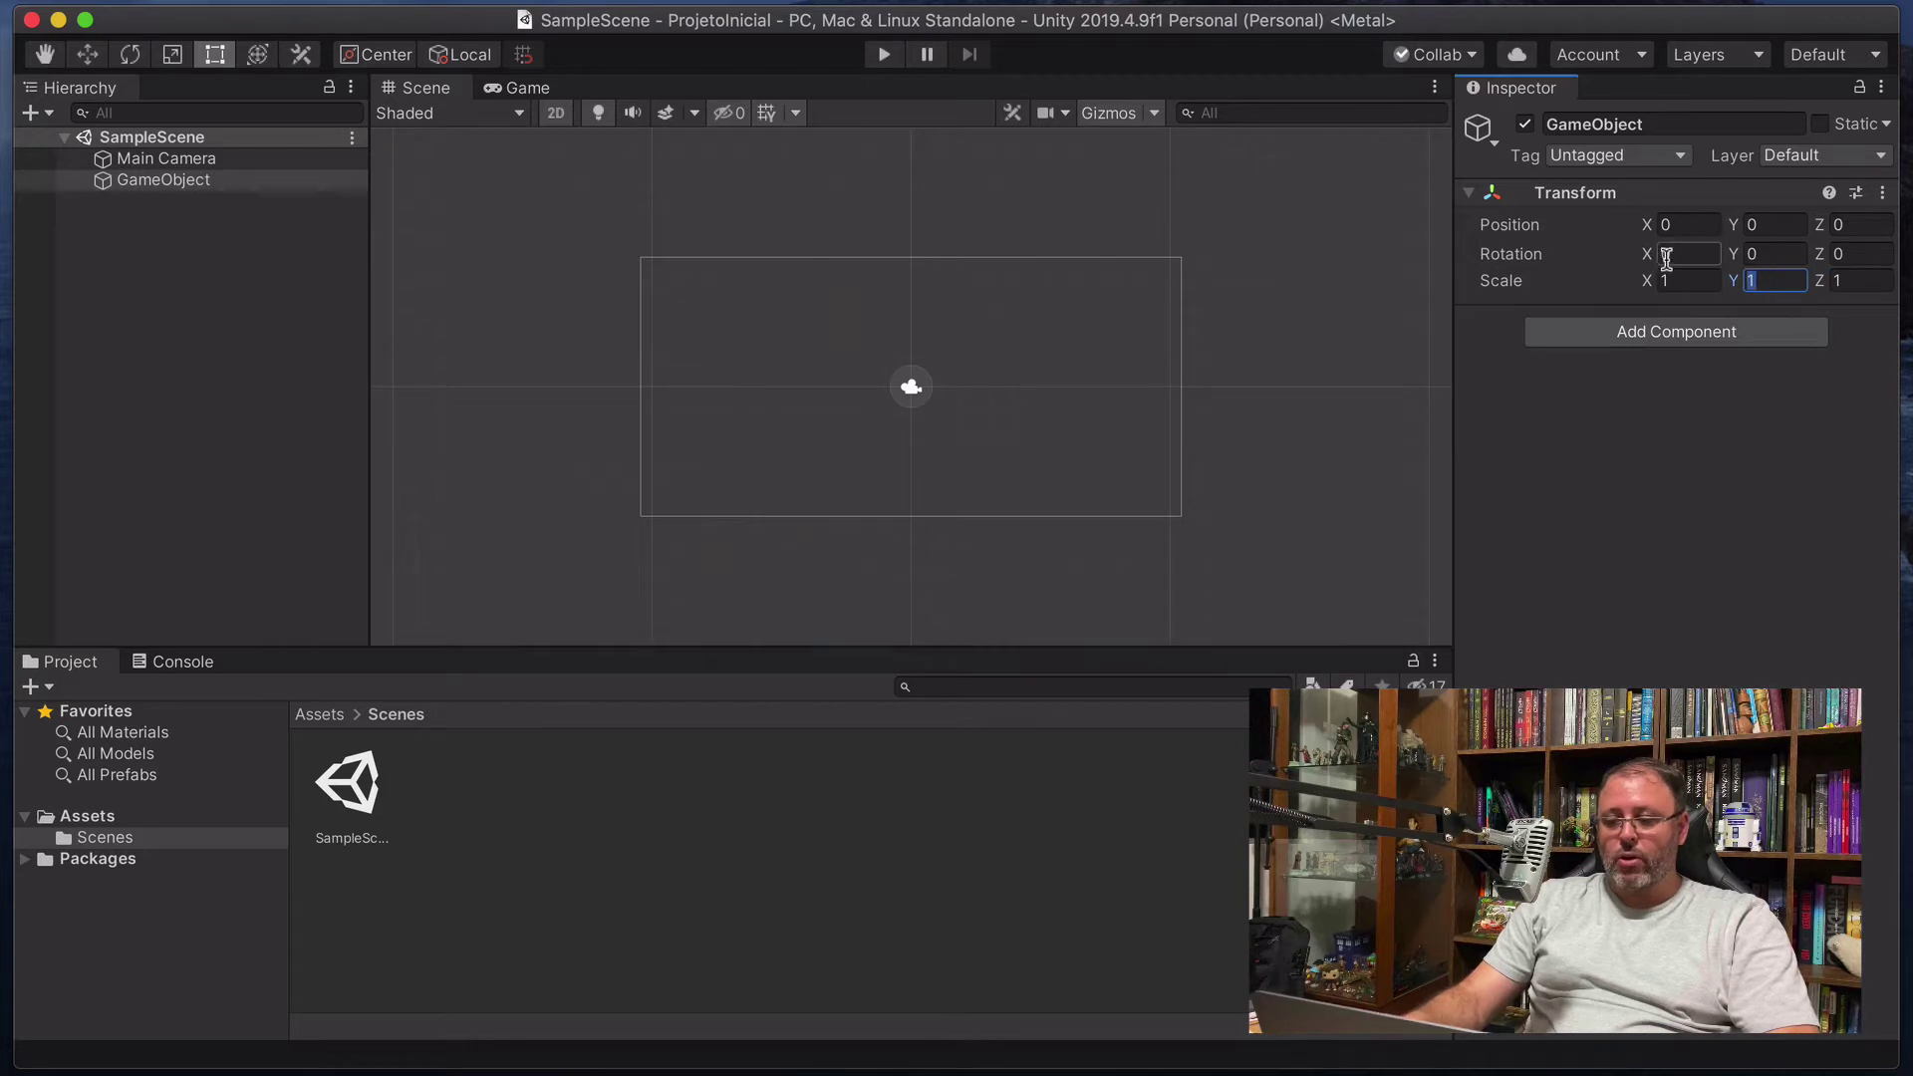
left_click(1686, 281)
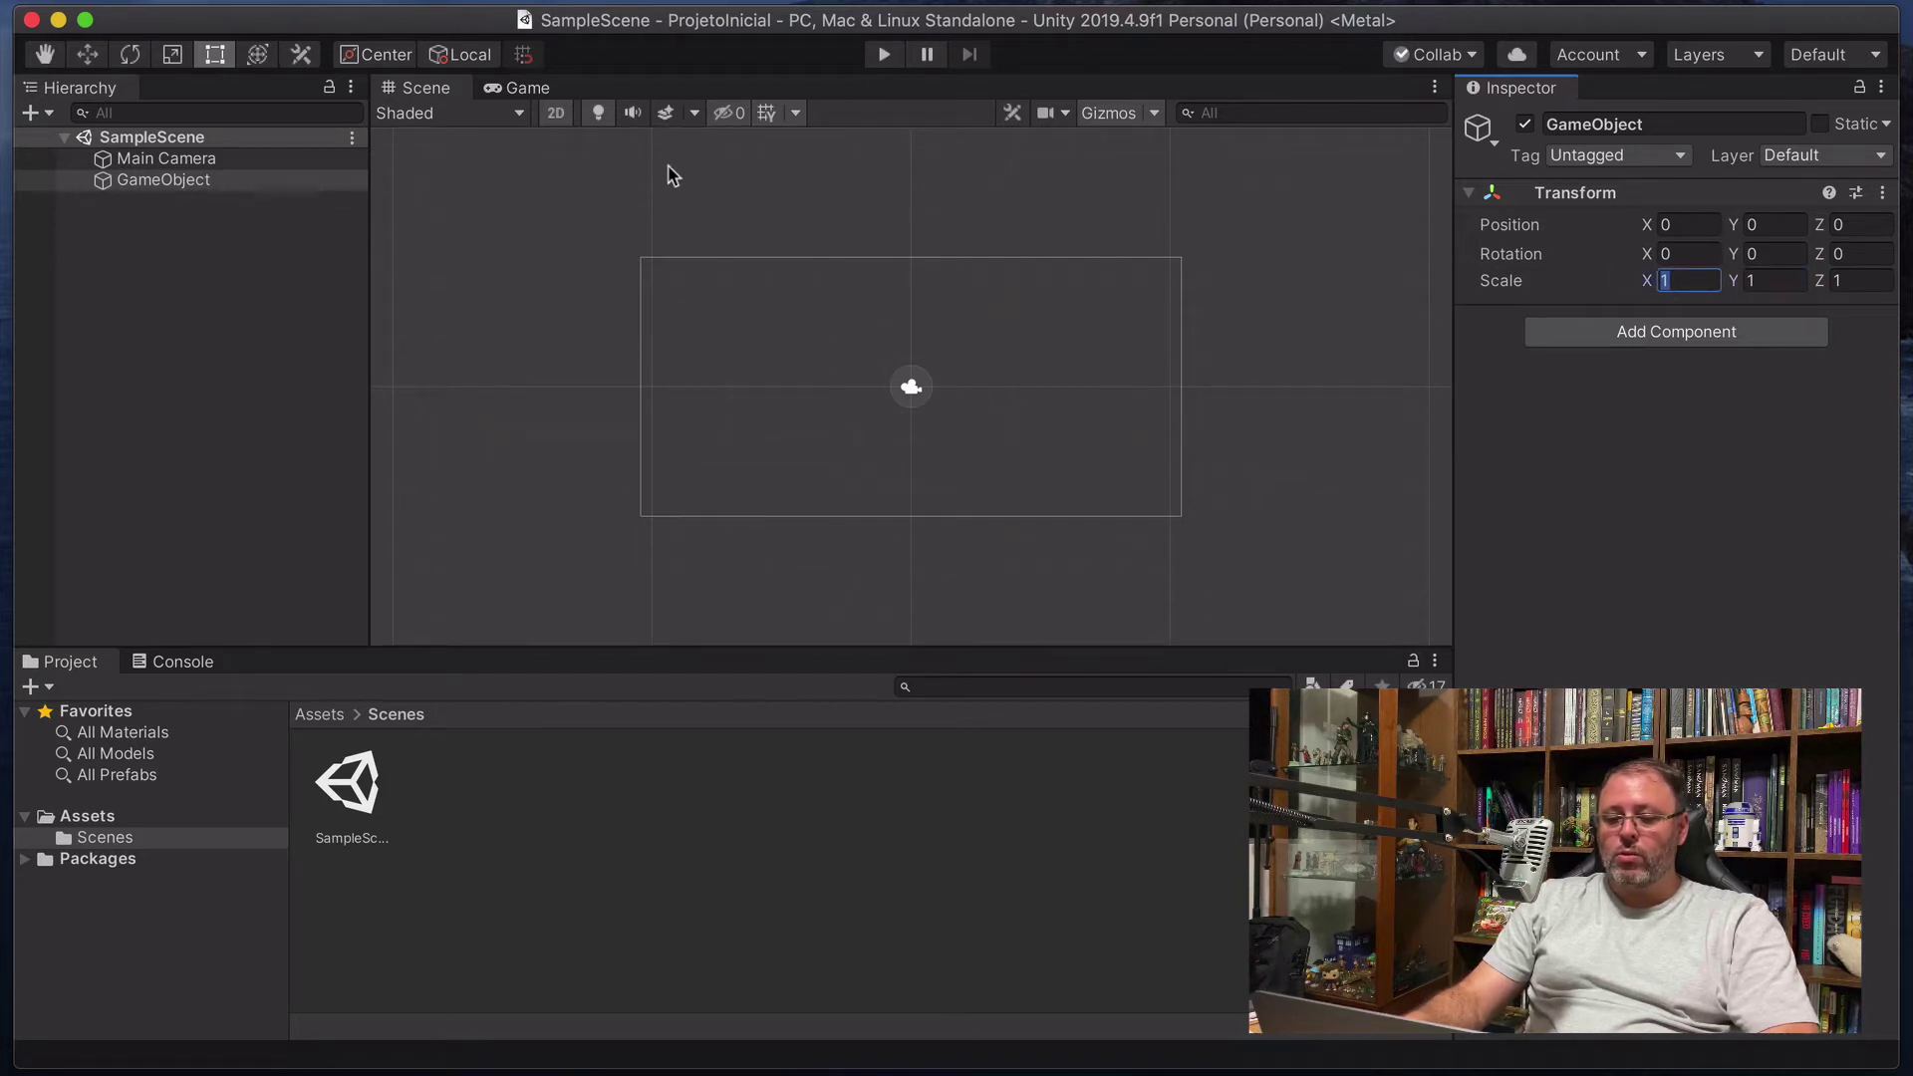
Set the GameObject's Y position to 2.
left_click(218, 185)
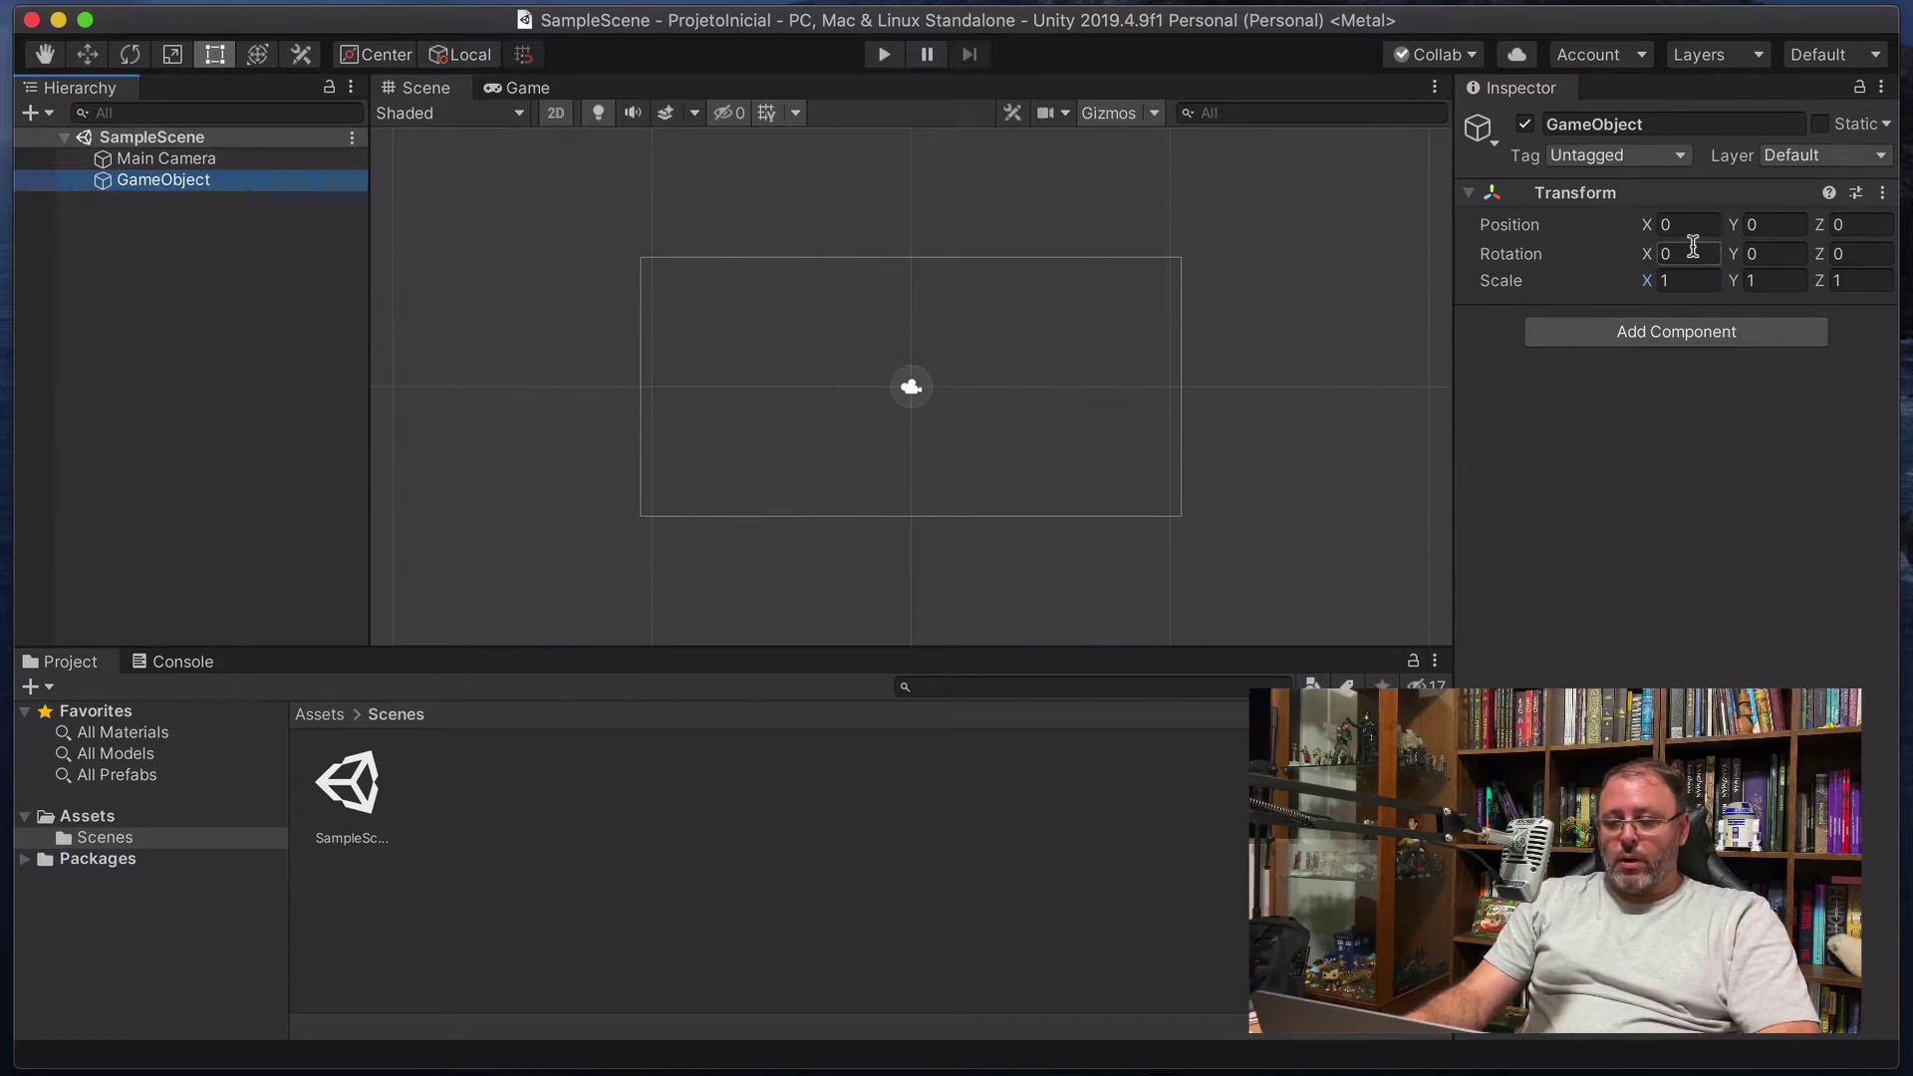
left_click(1773, 225)
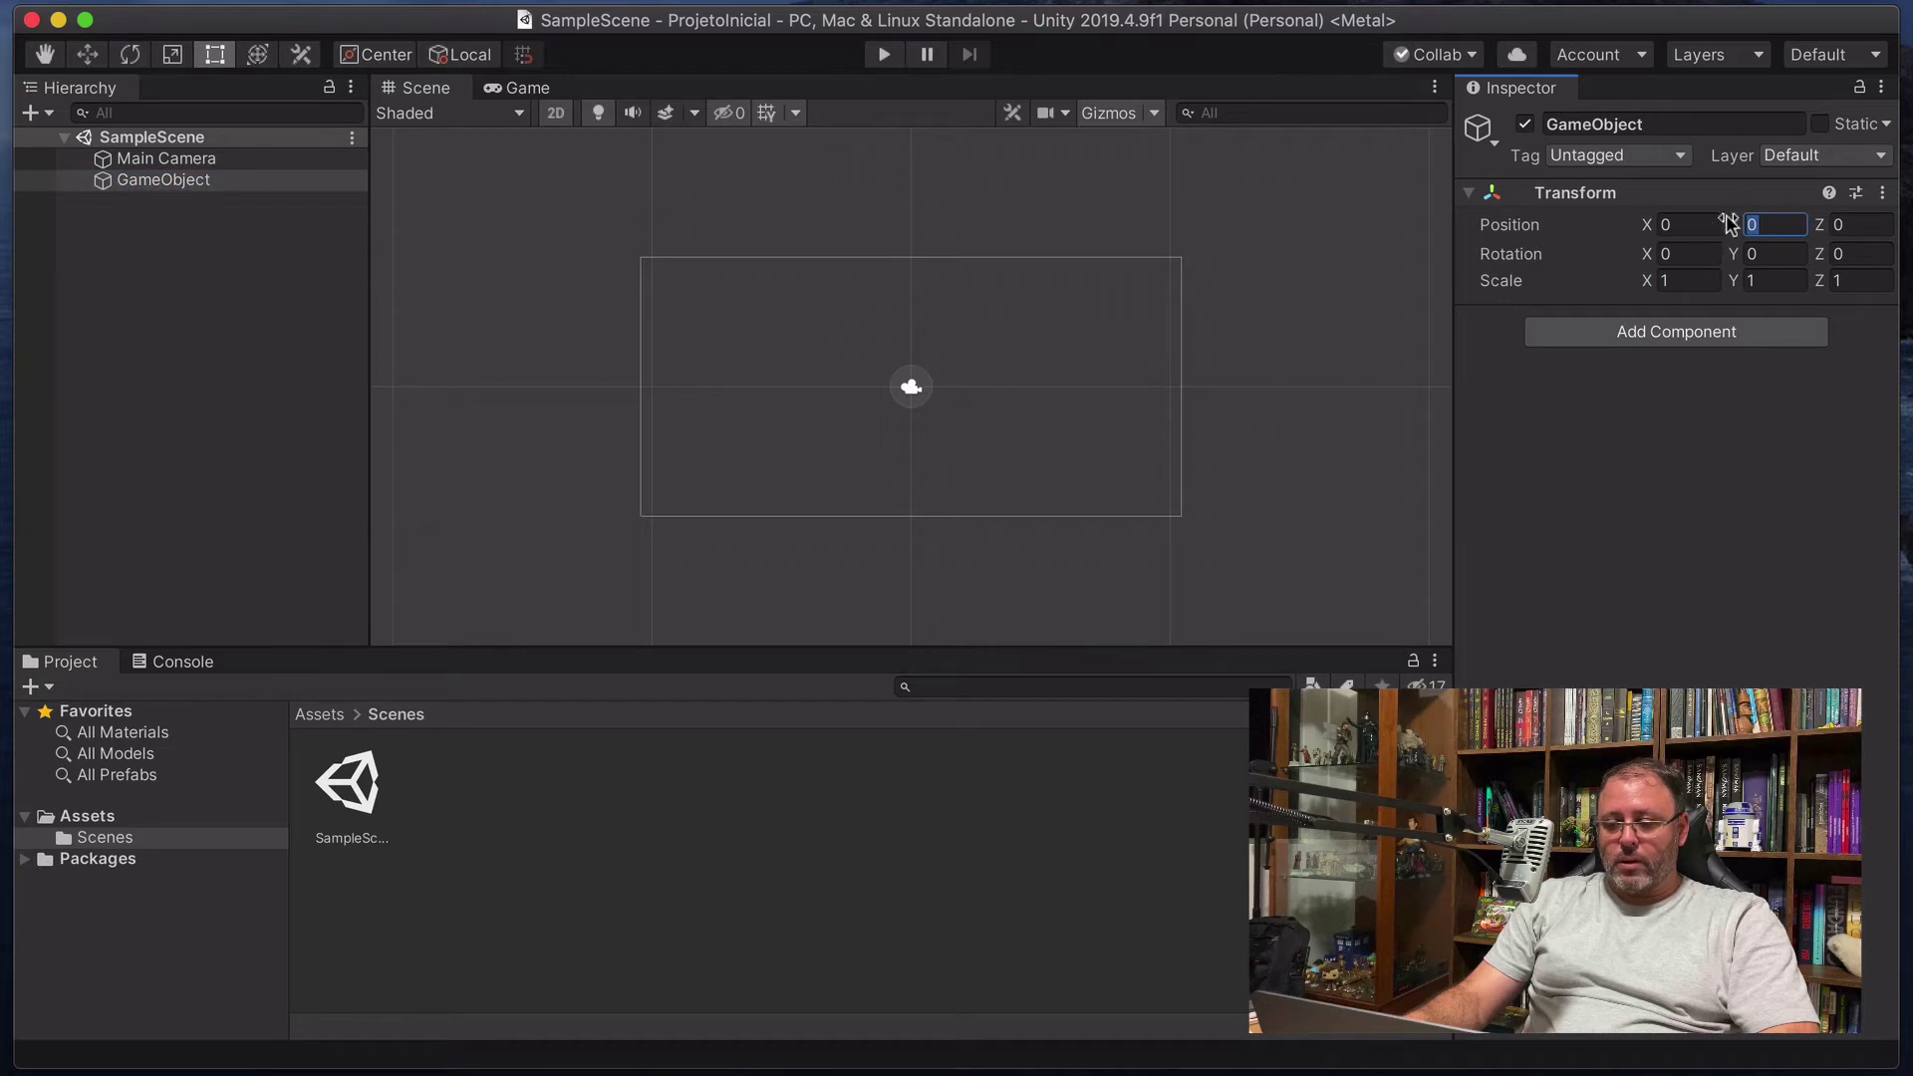
type("1")
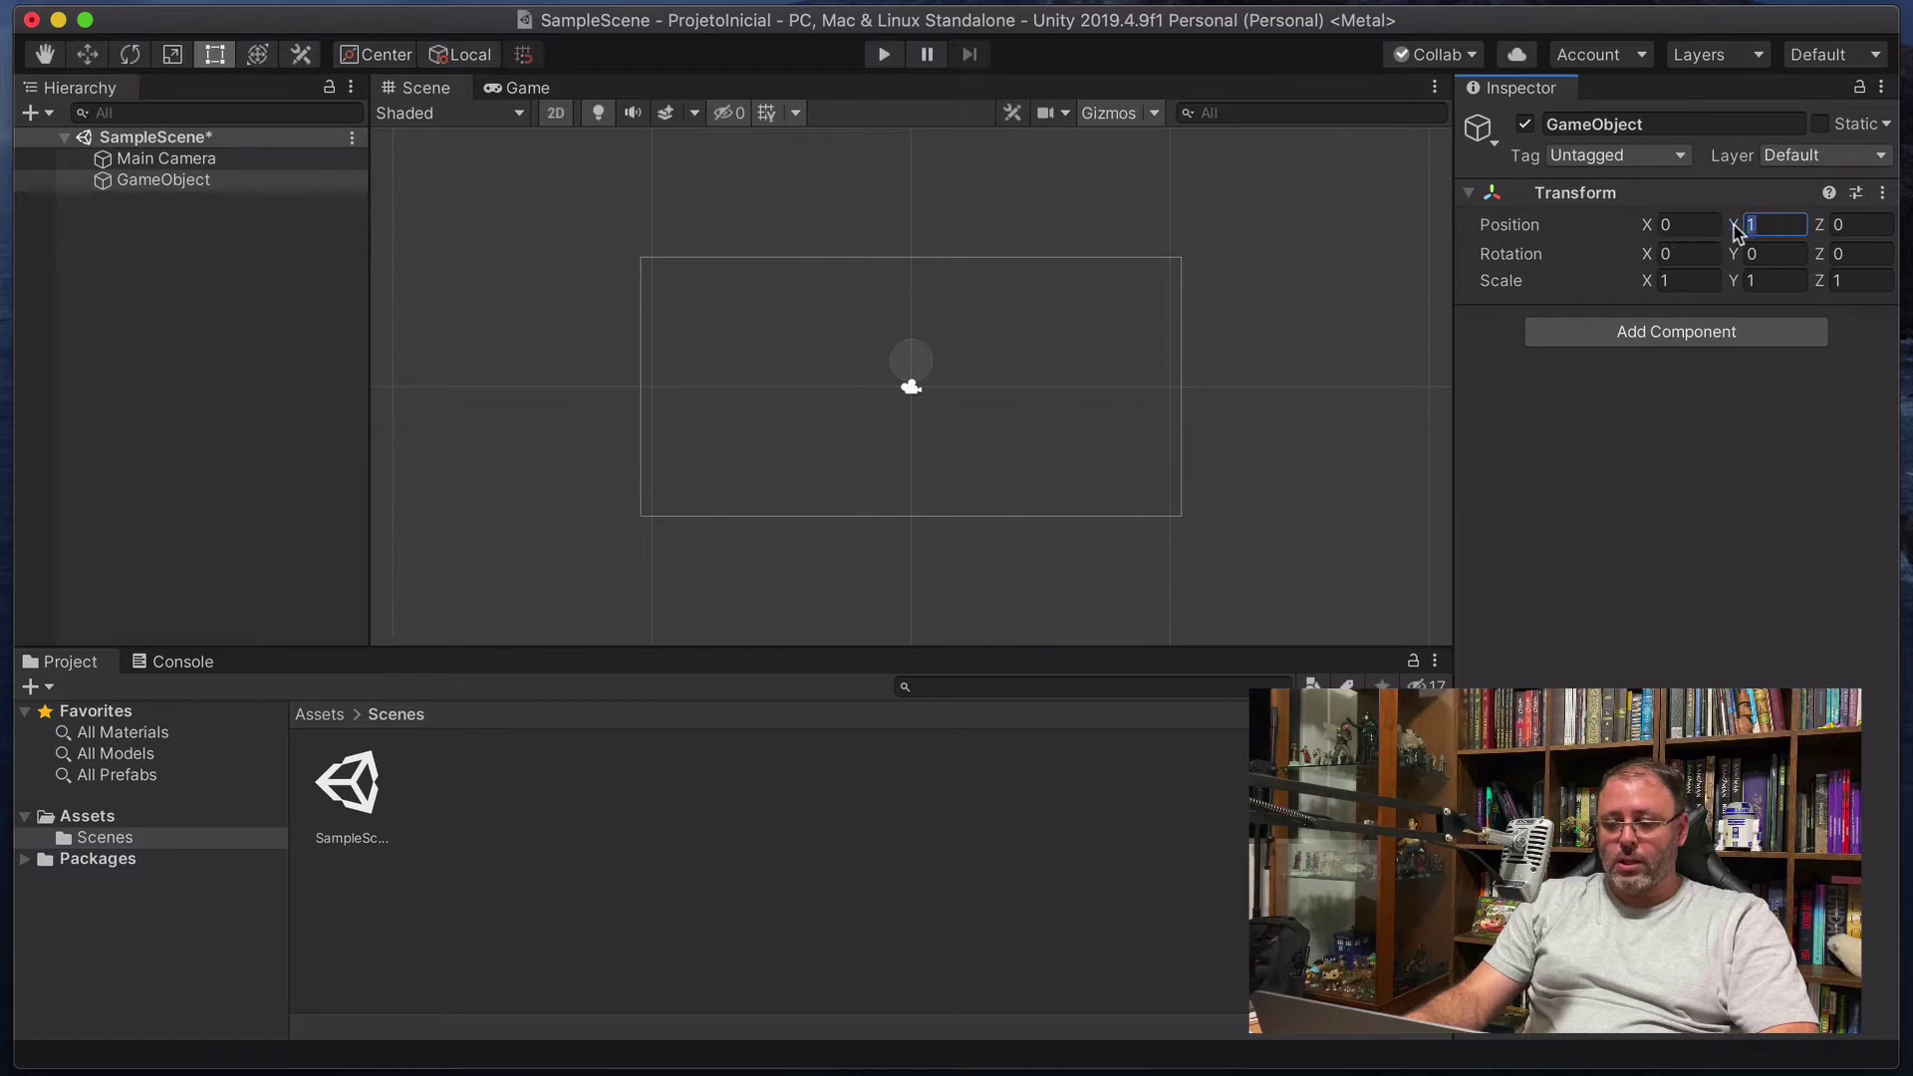
key("BackSpace")
type("2")
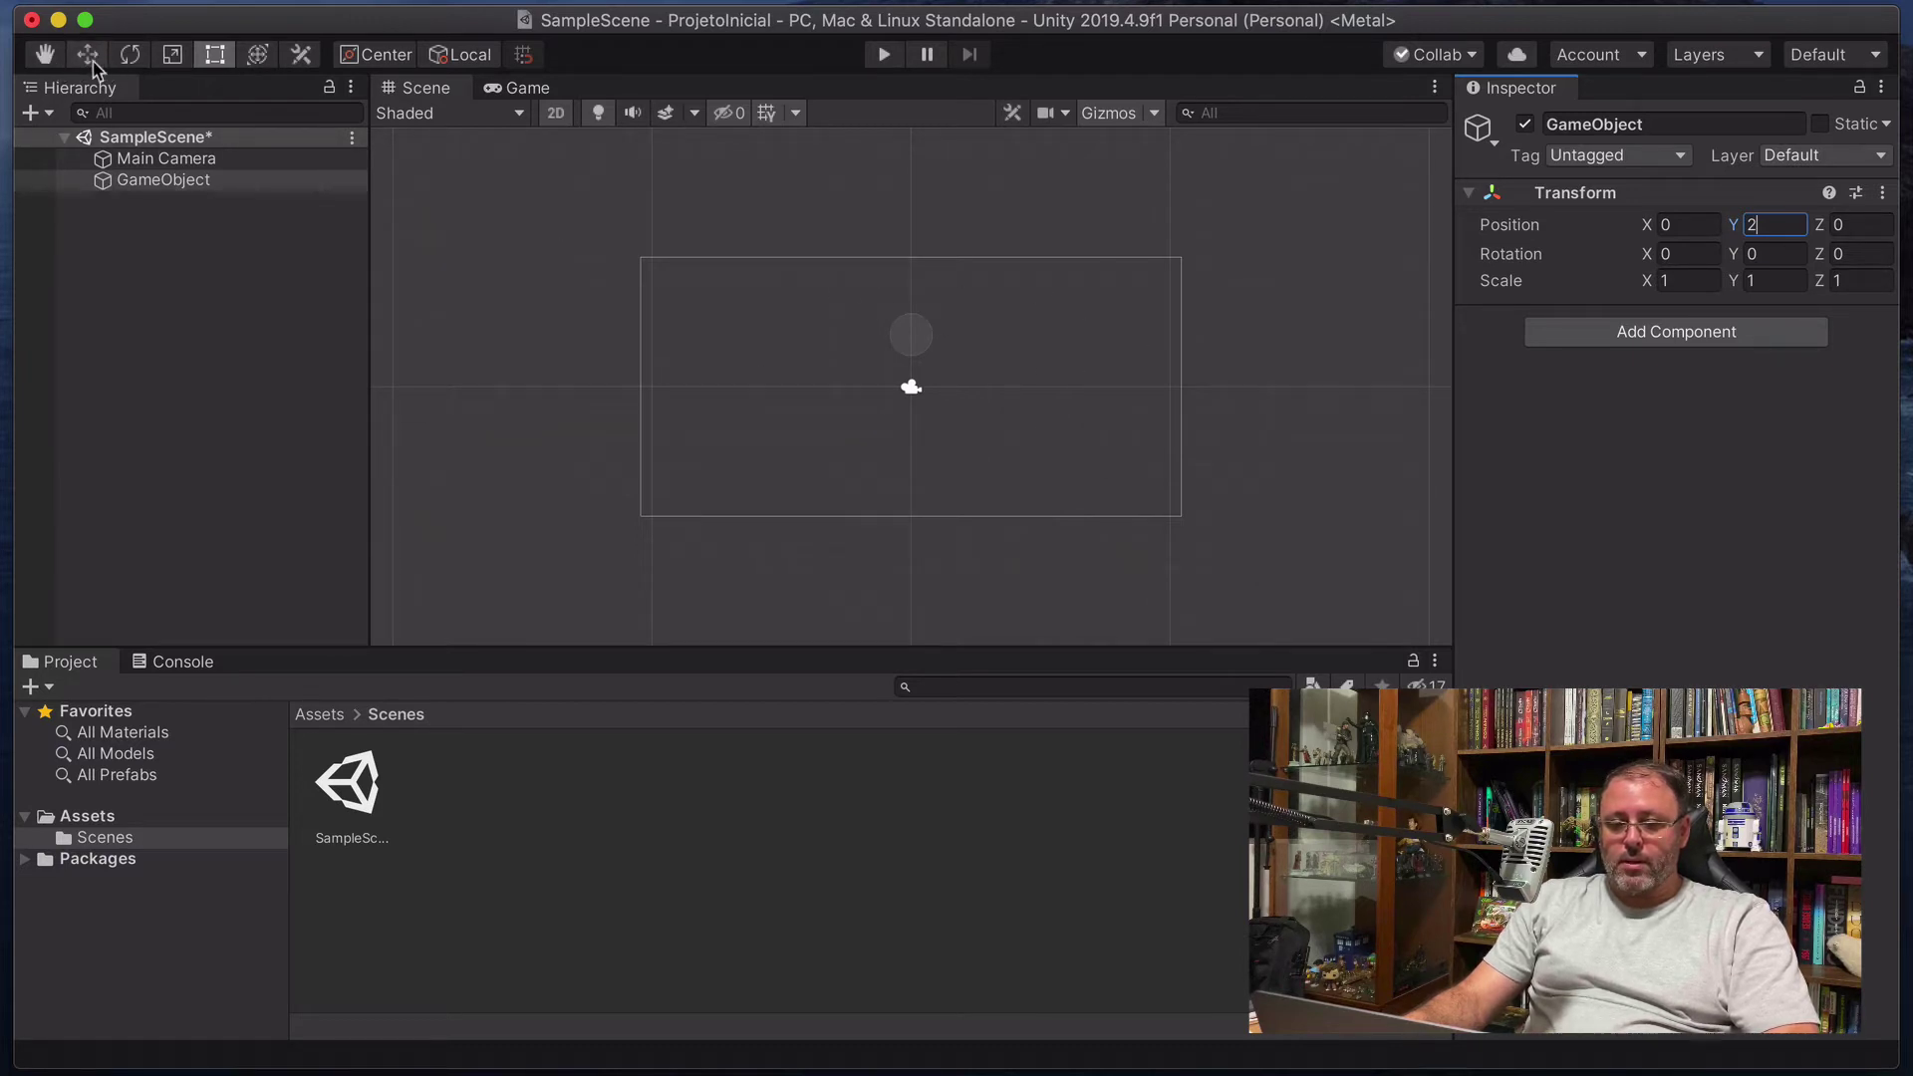
Examine the scene around the camera frame with the Hand tool, up close and from farther away.
left_click(46, 56)
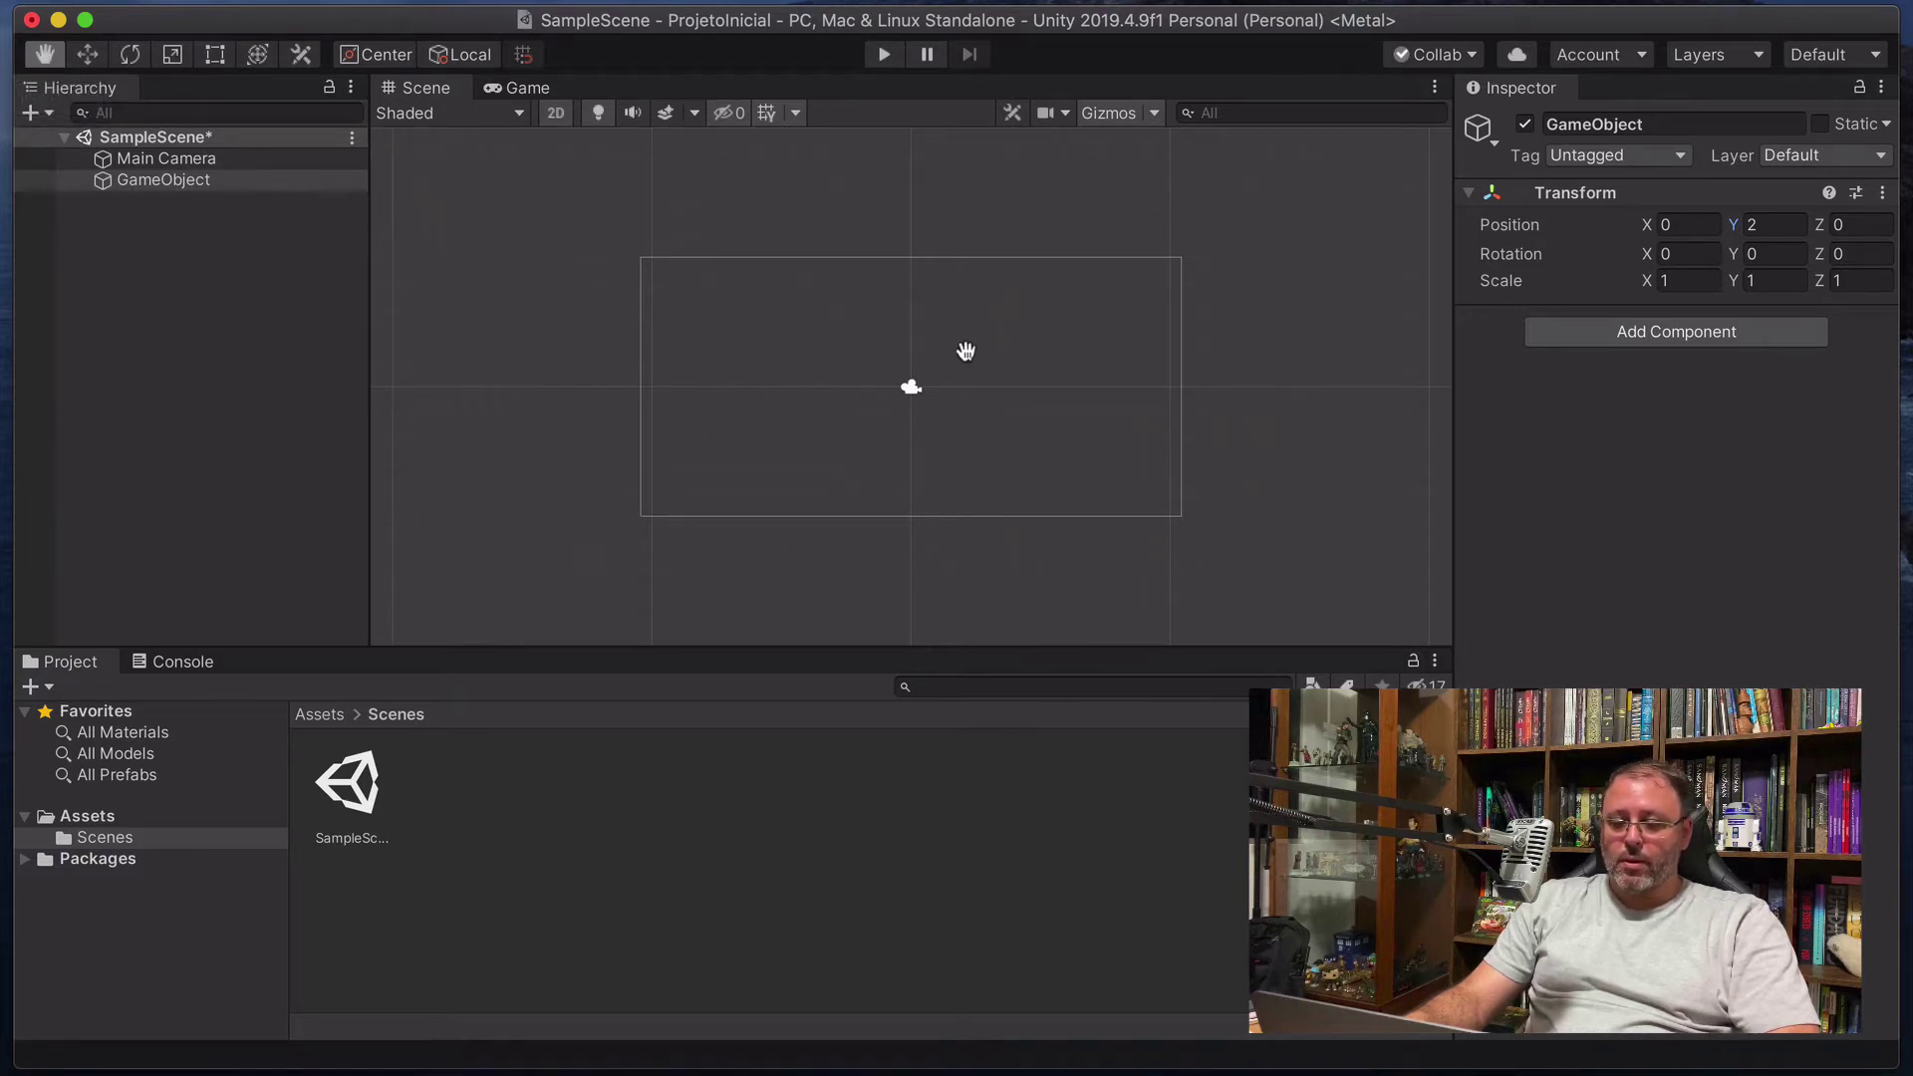
left_click_drag(905, 304, 1050, 354)
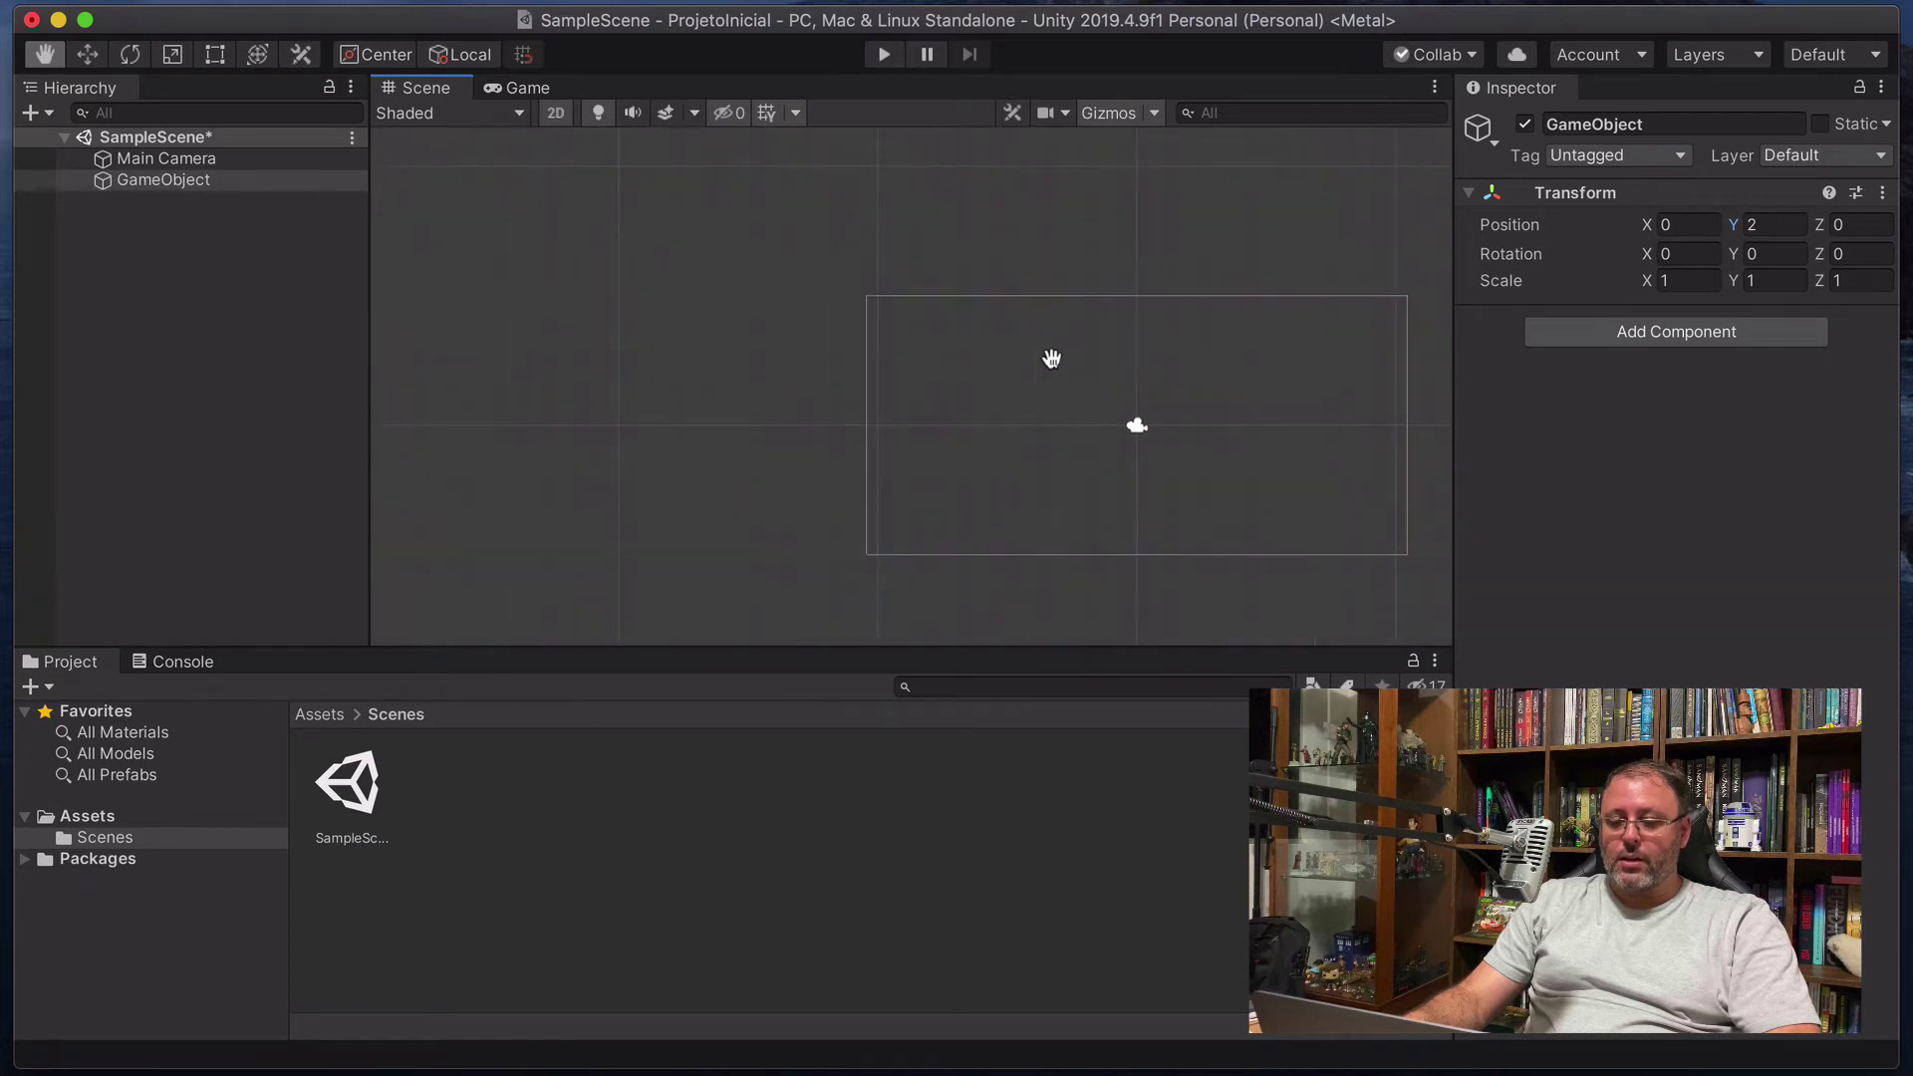
left_click_drag(1145, 423, 847, 314)
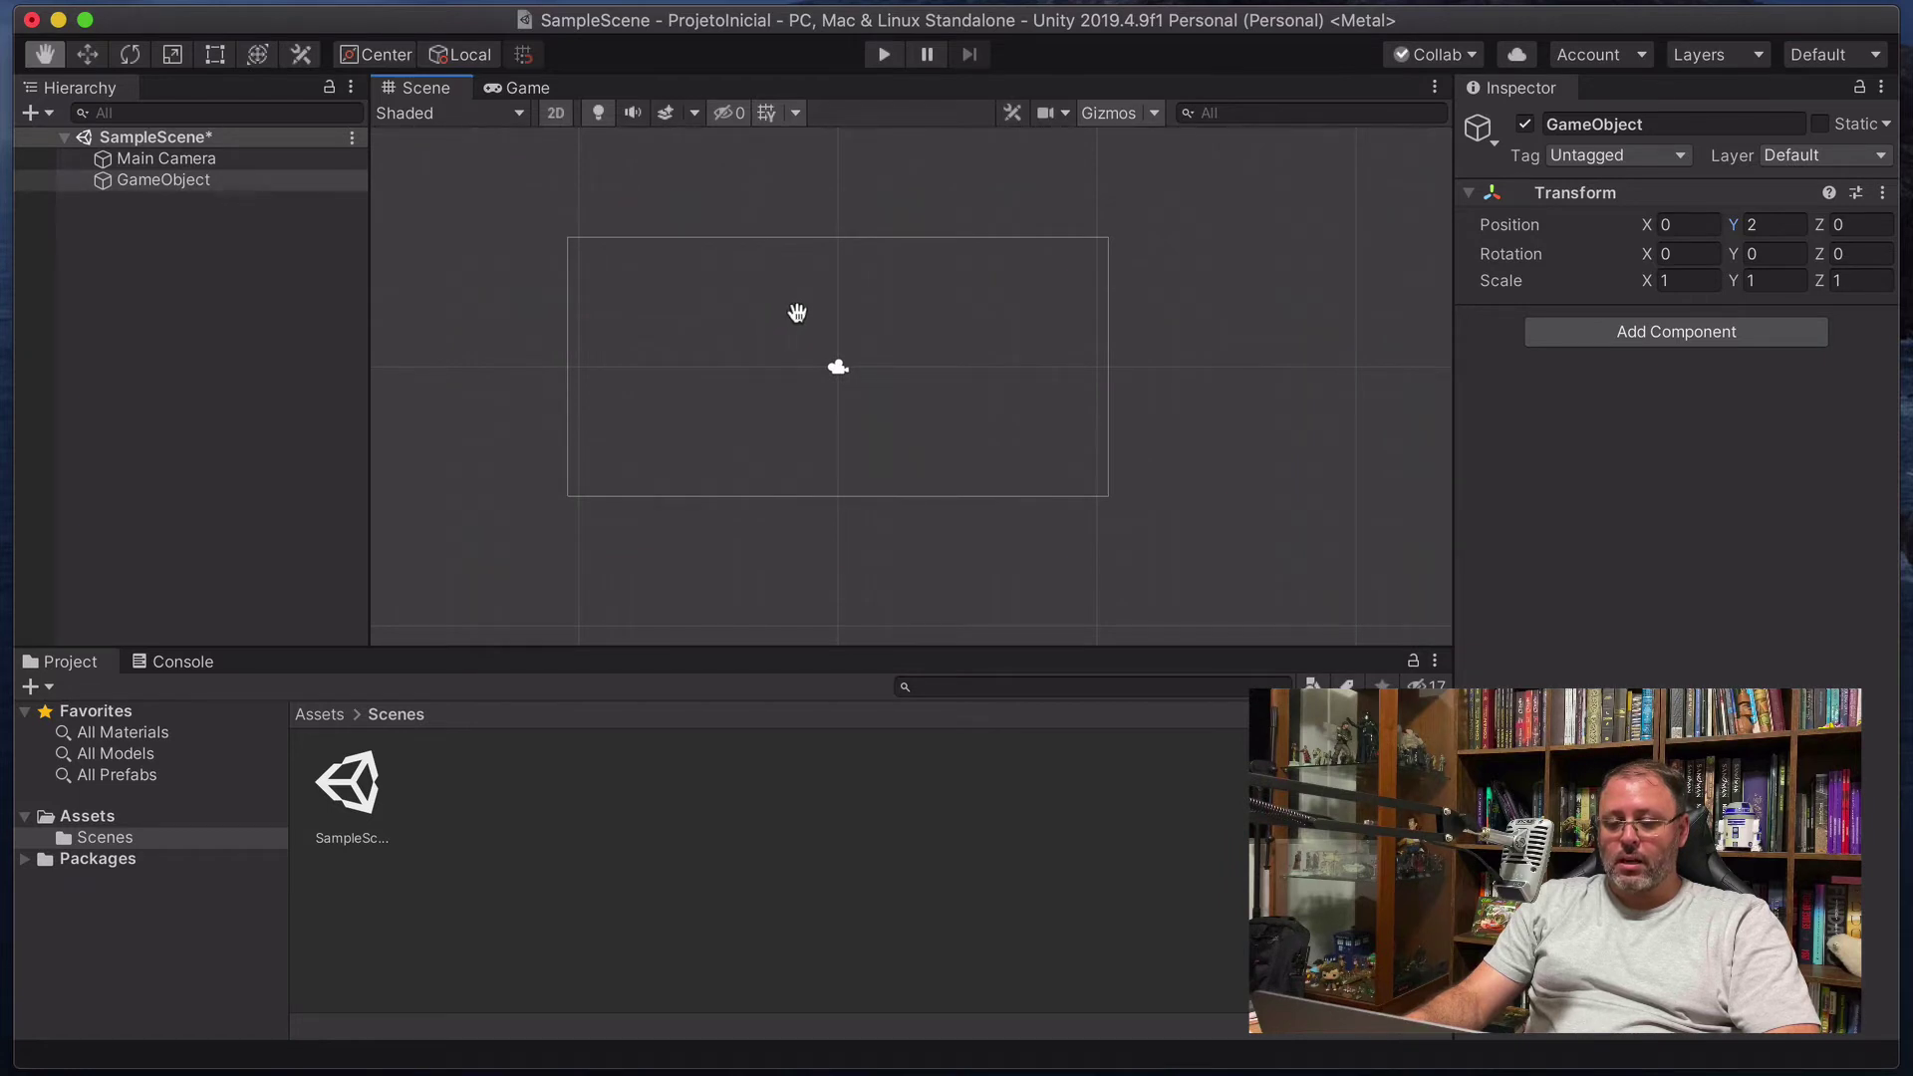
scroll(826, 316, "up", 1)
scroll(826, 317, "up", 5)
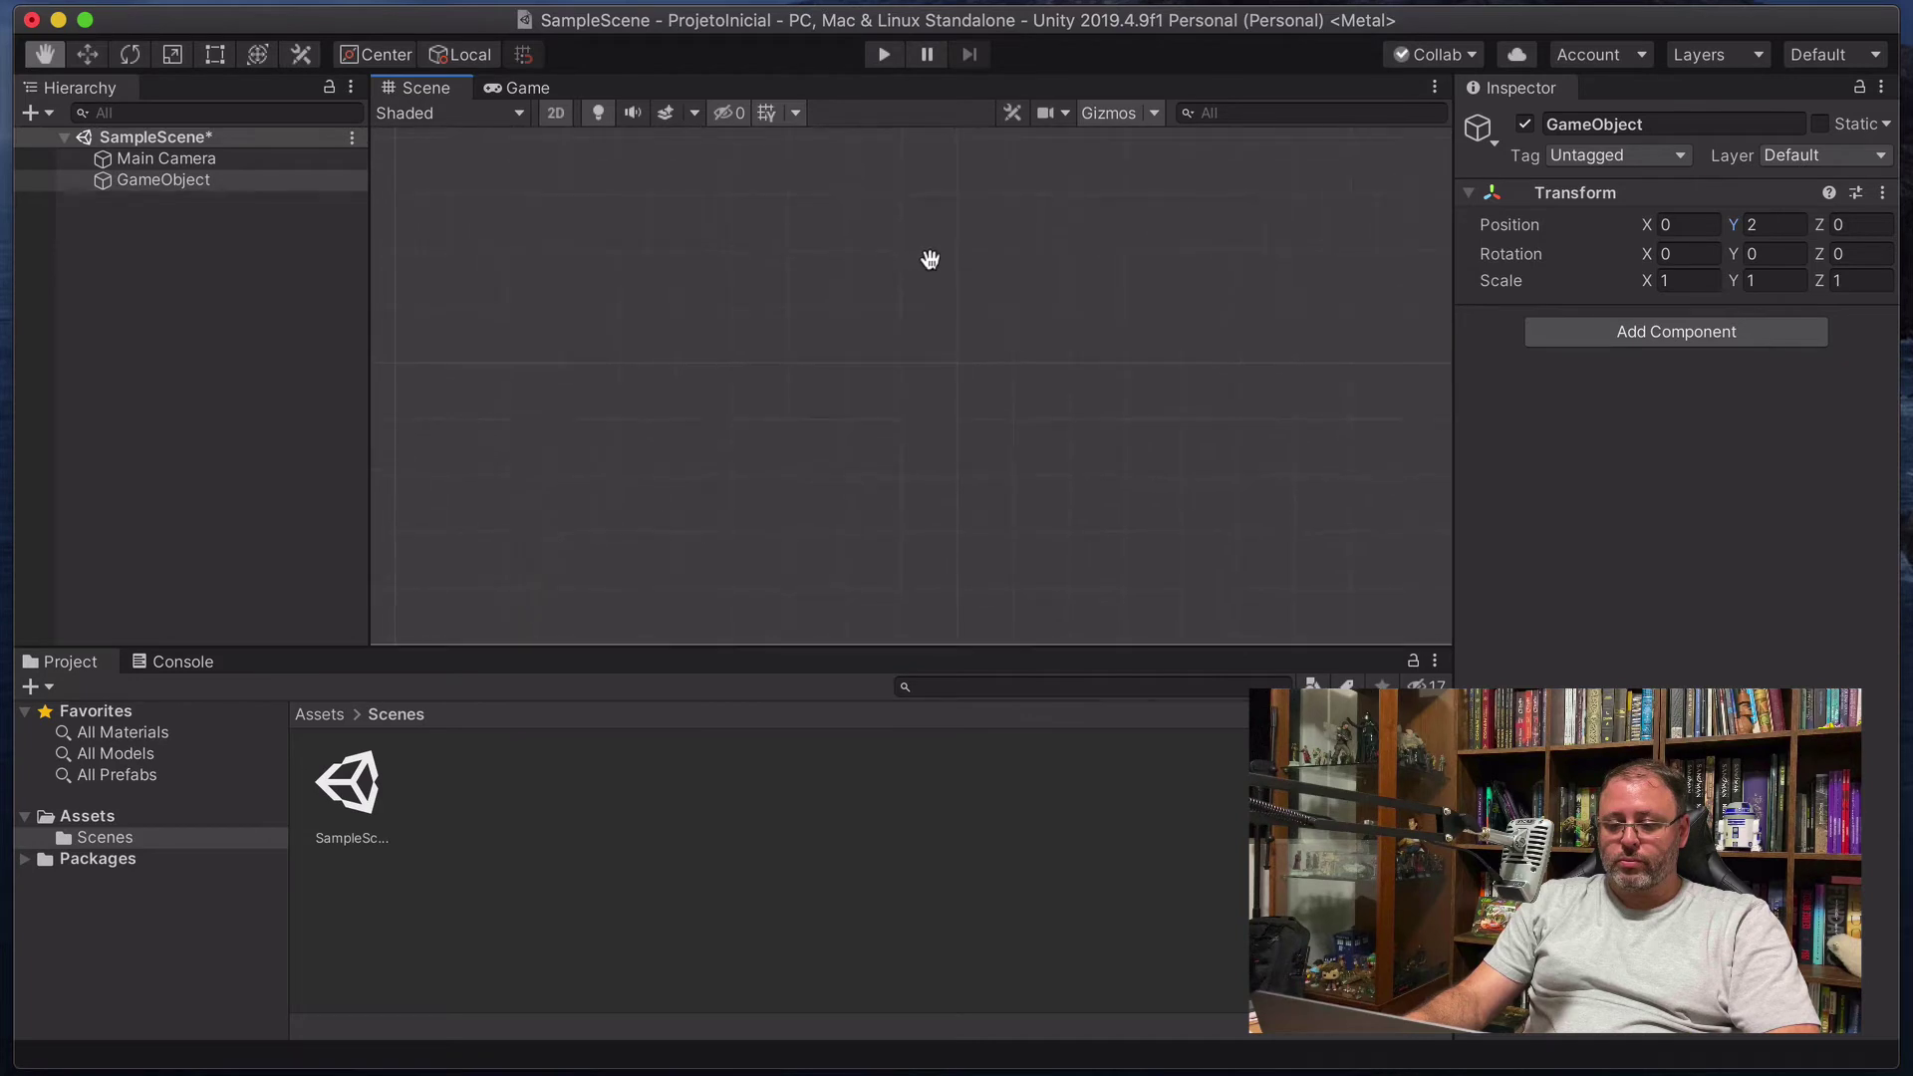
scroll(928, 260, "down", 5)
left_click_drag(918, 273, 921, 315)
scroll(948, 316, "down", 1)
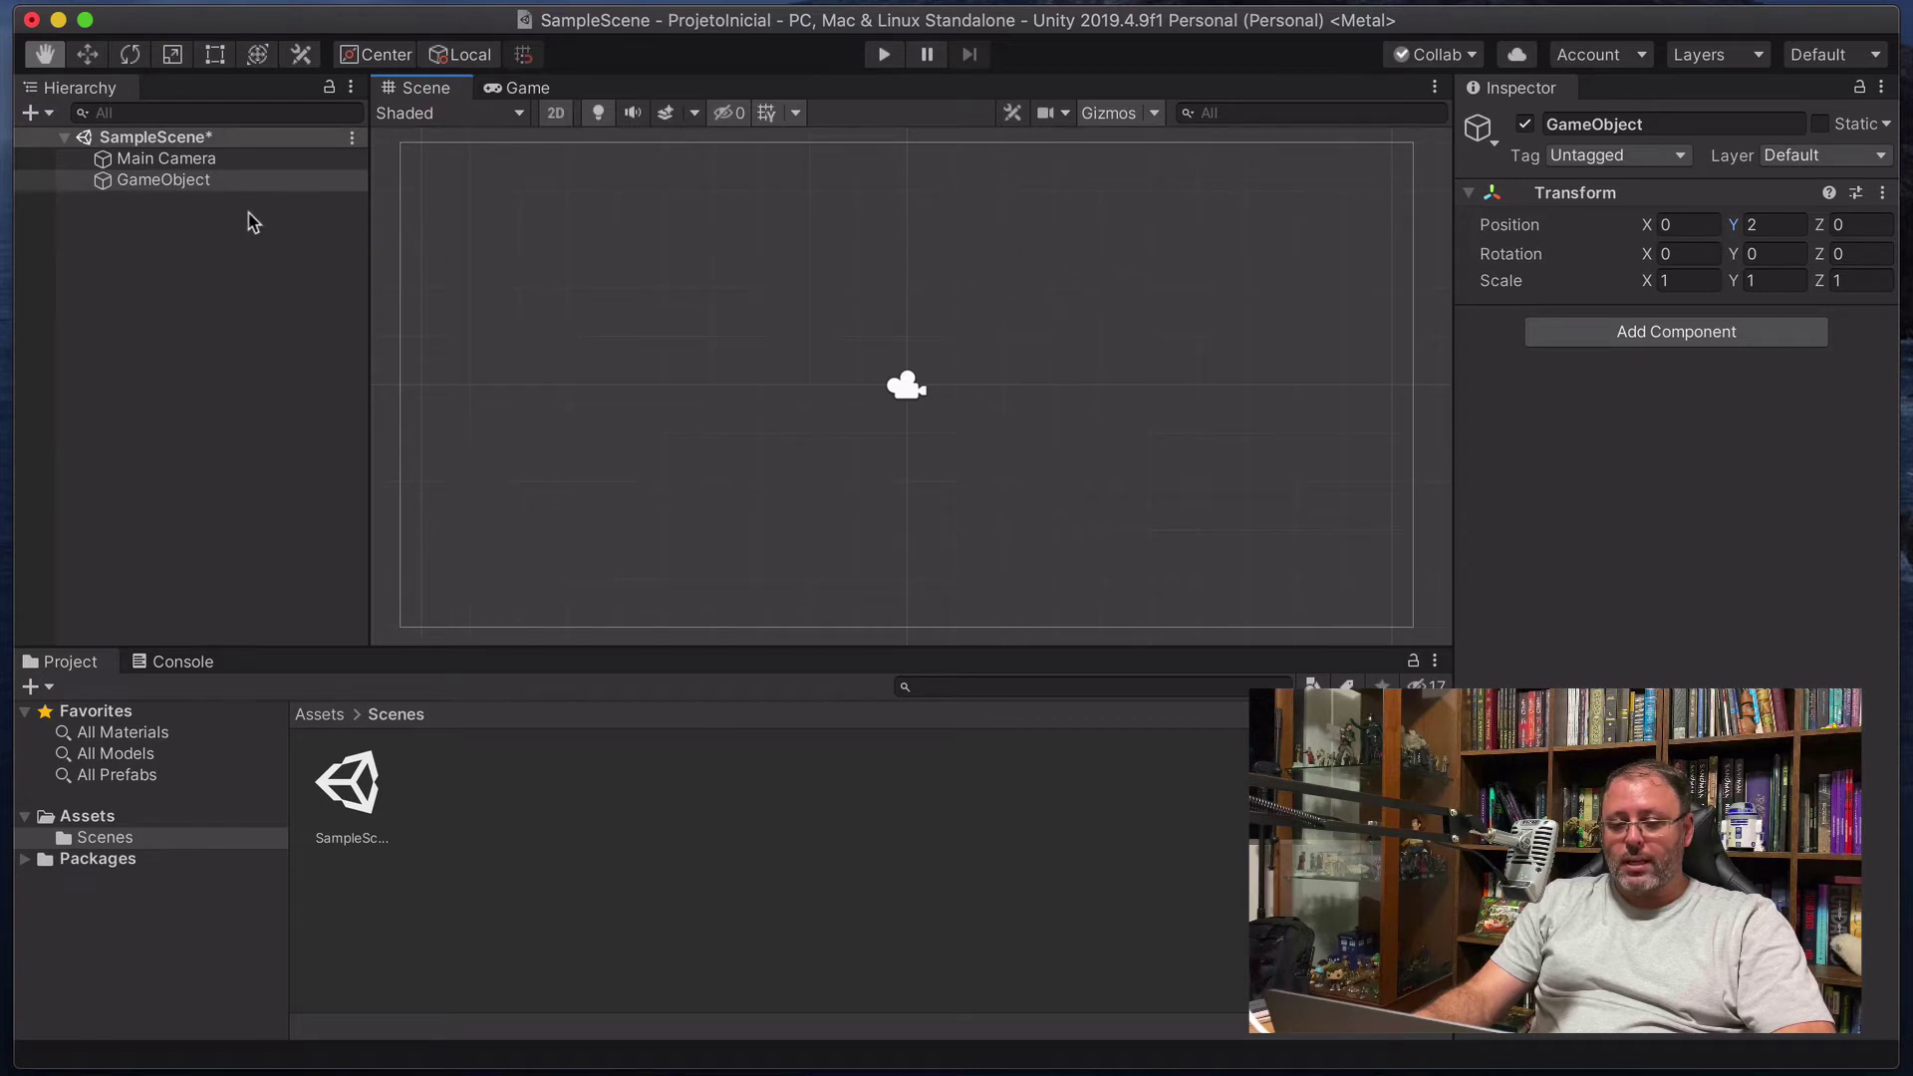
left_click(248, 182)
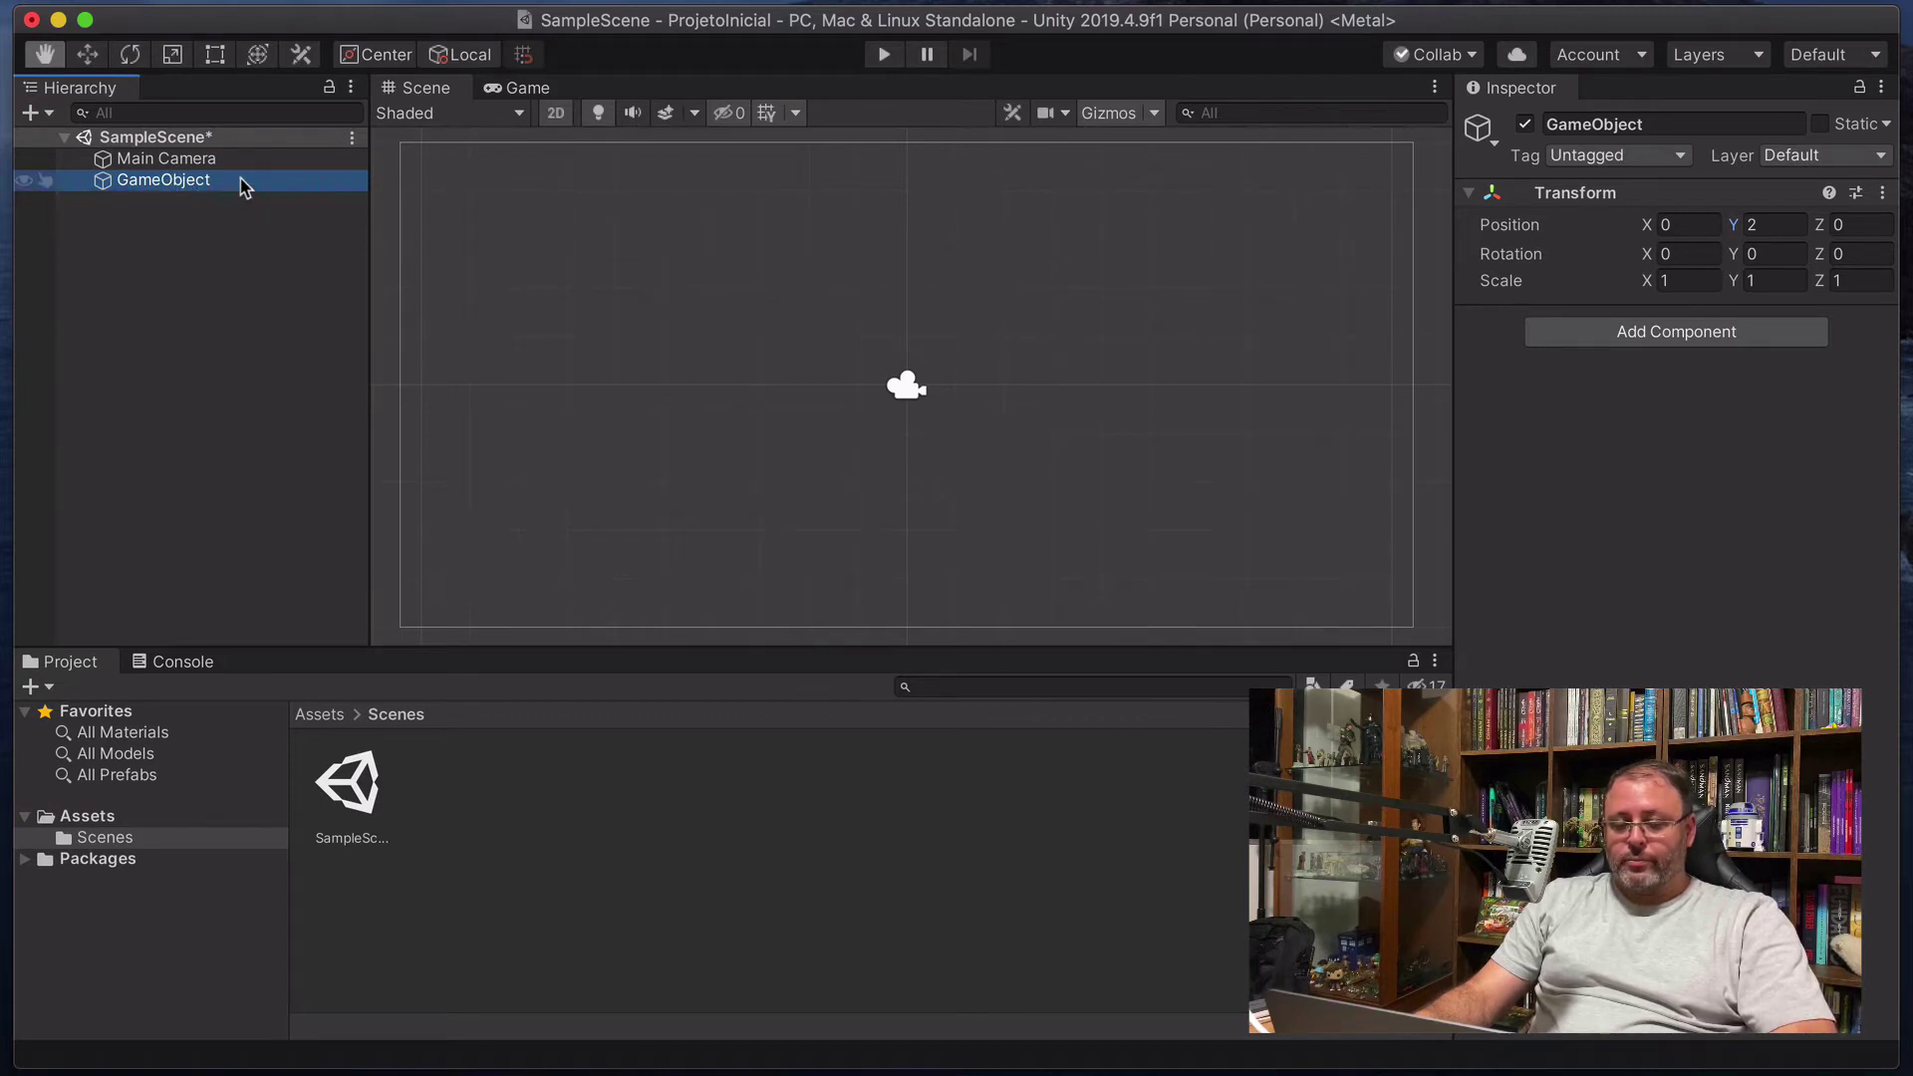
left_click(200, 181)
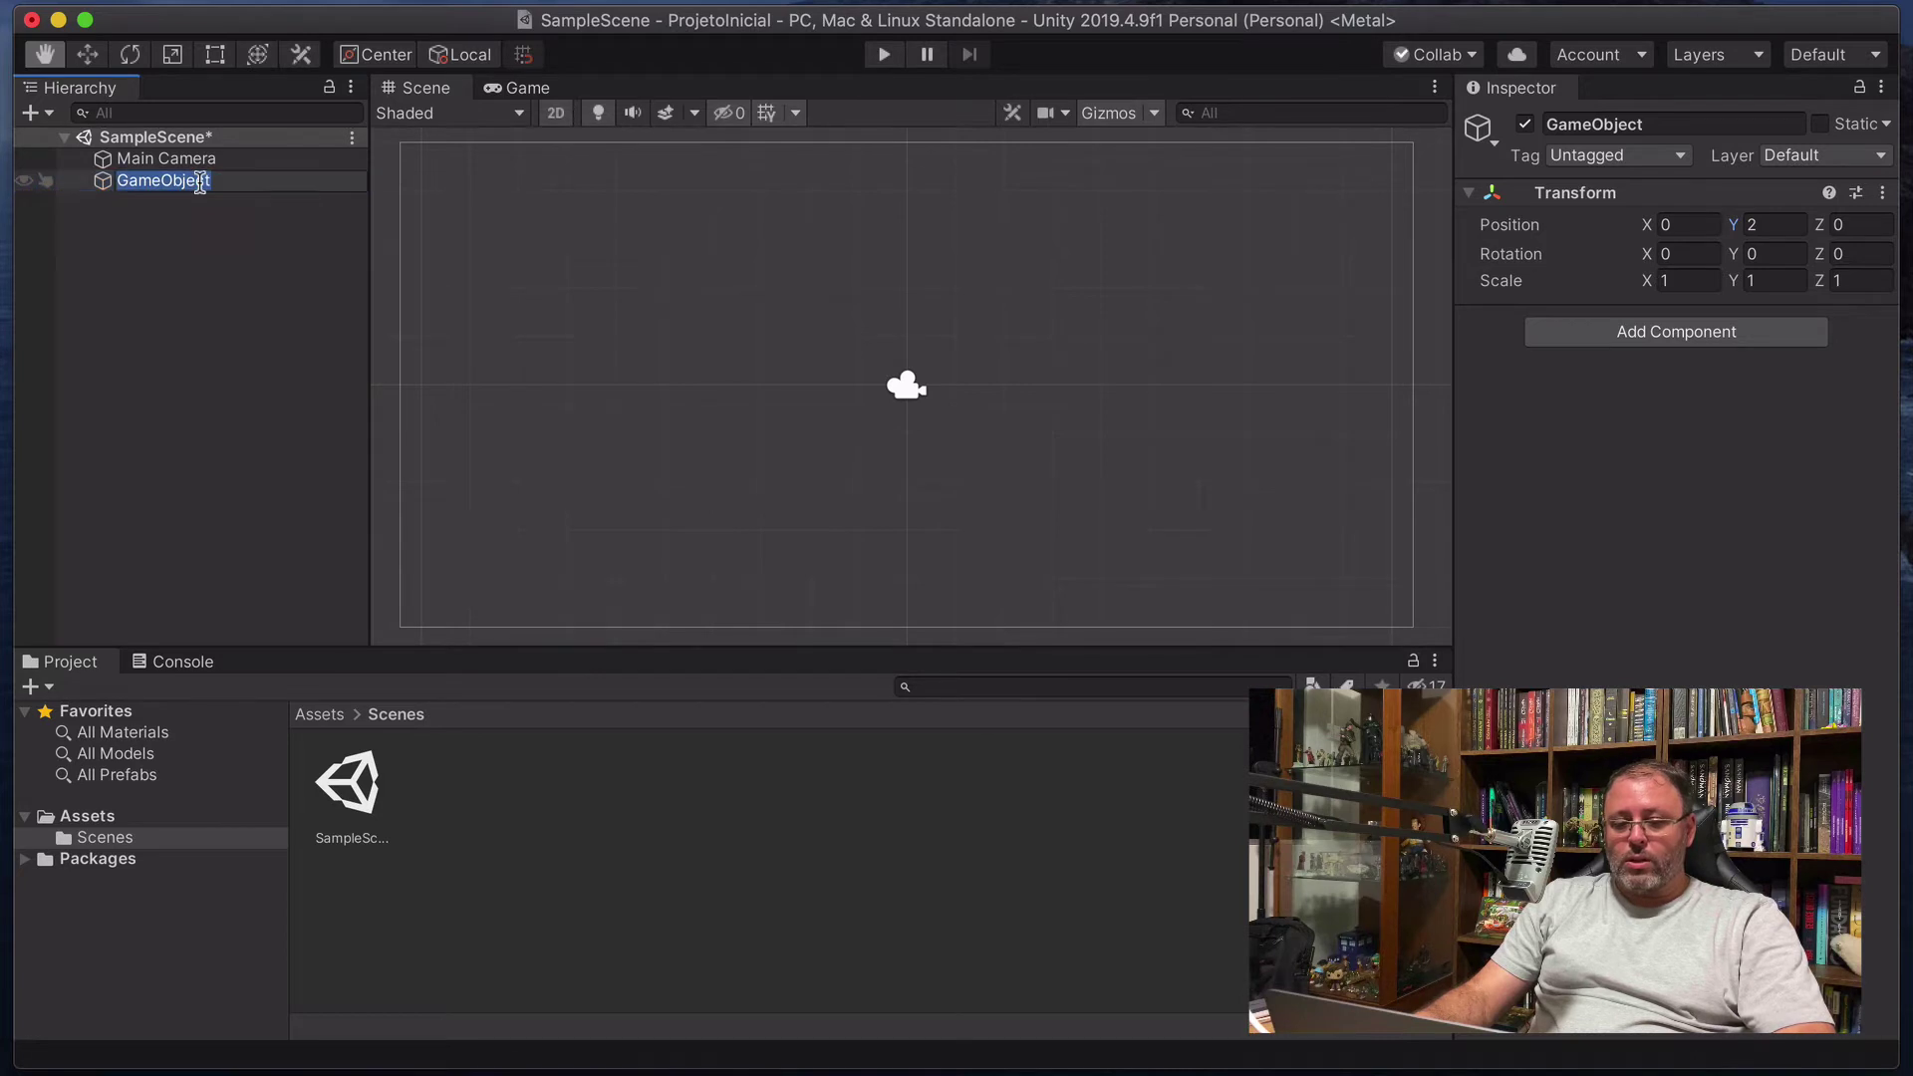
left_click(140, 213)
left_click(121, 187)
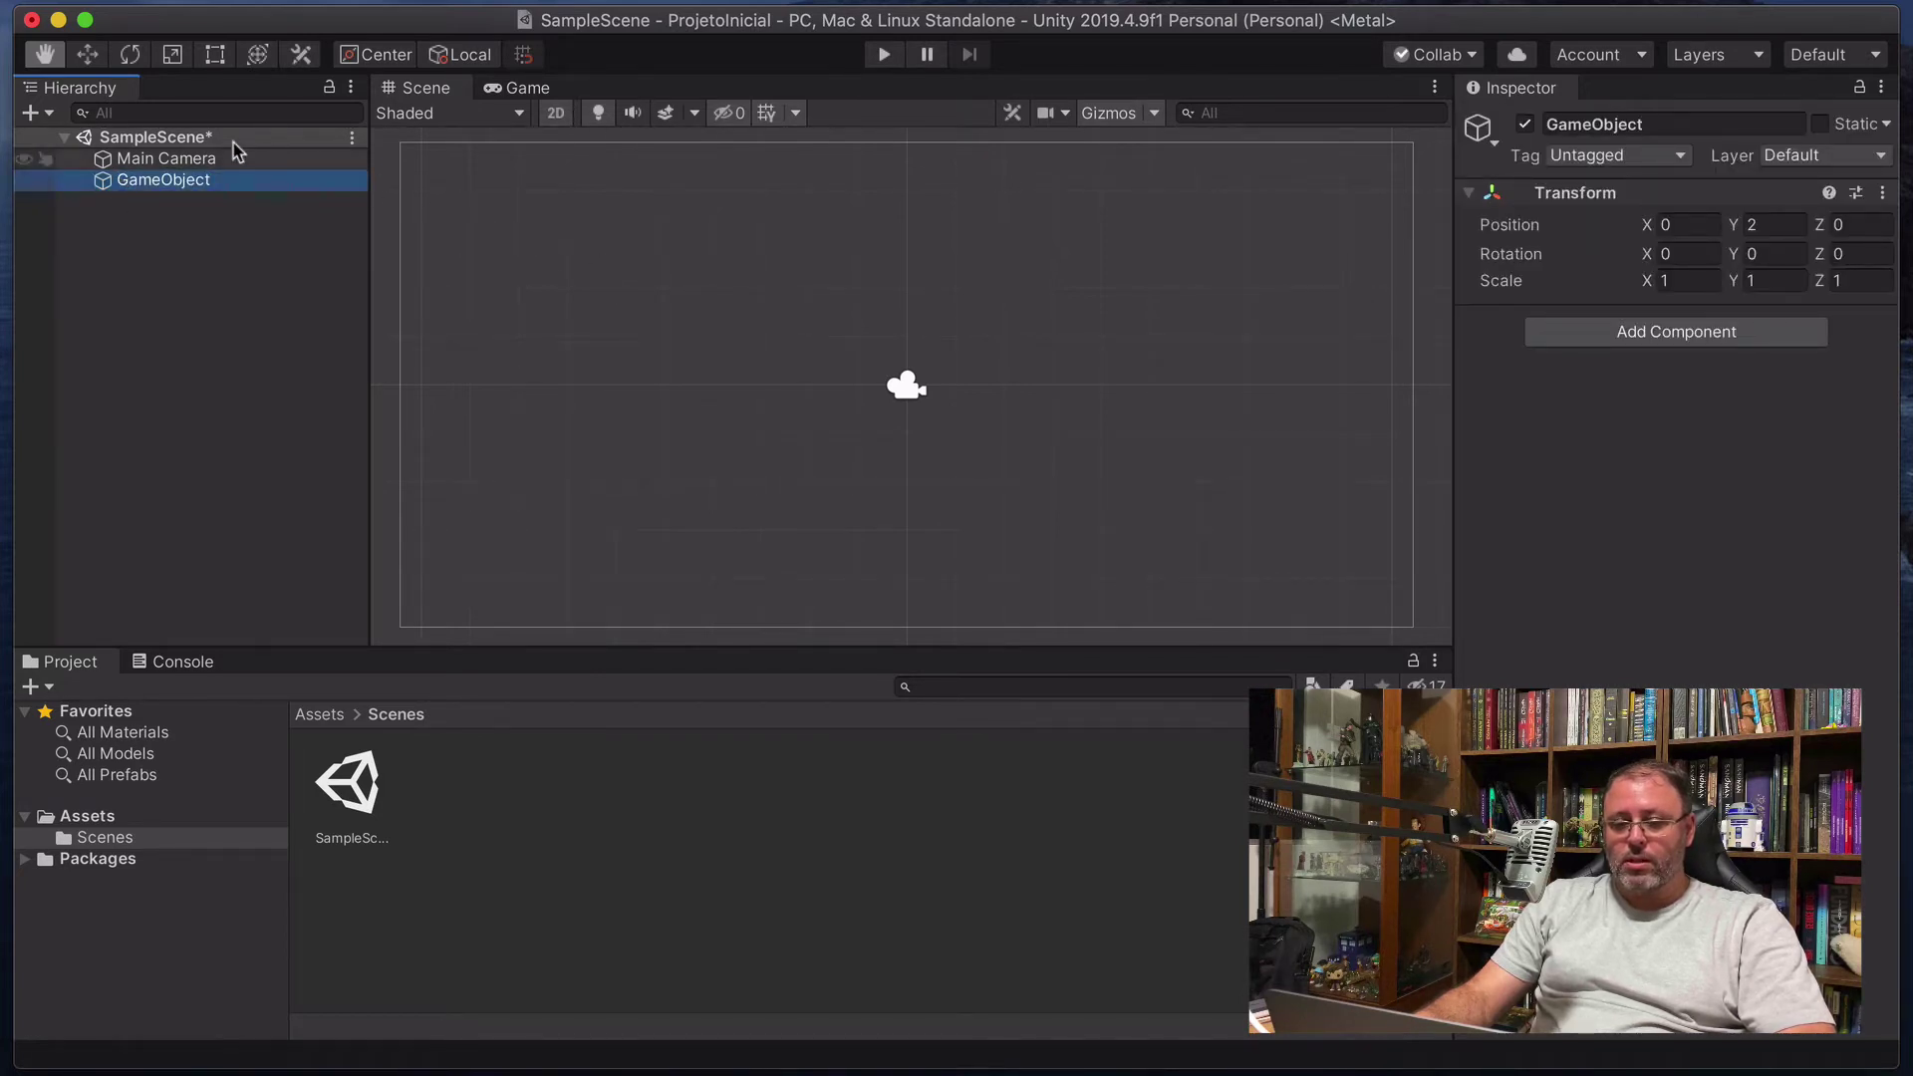
Try the Hand tool in the Scene view and switch to the Move tool for the selected GameObject.
left_click(45, 56)
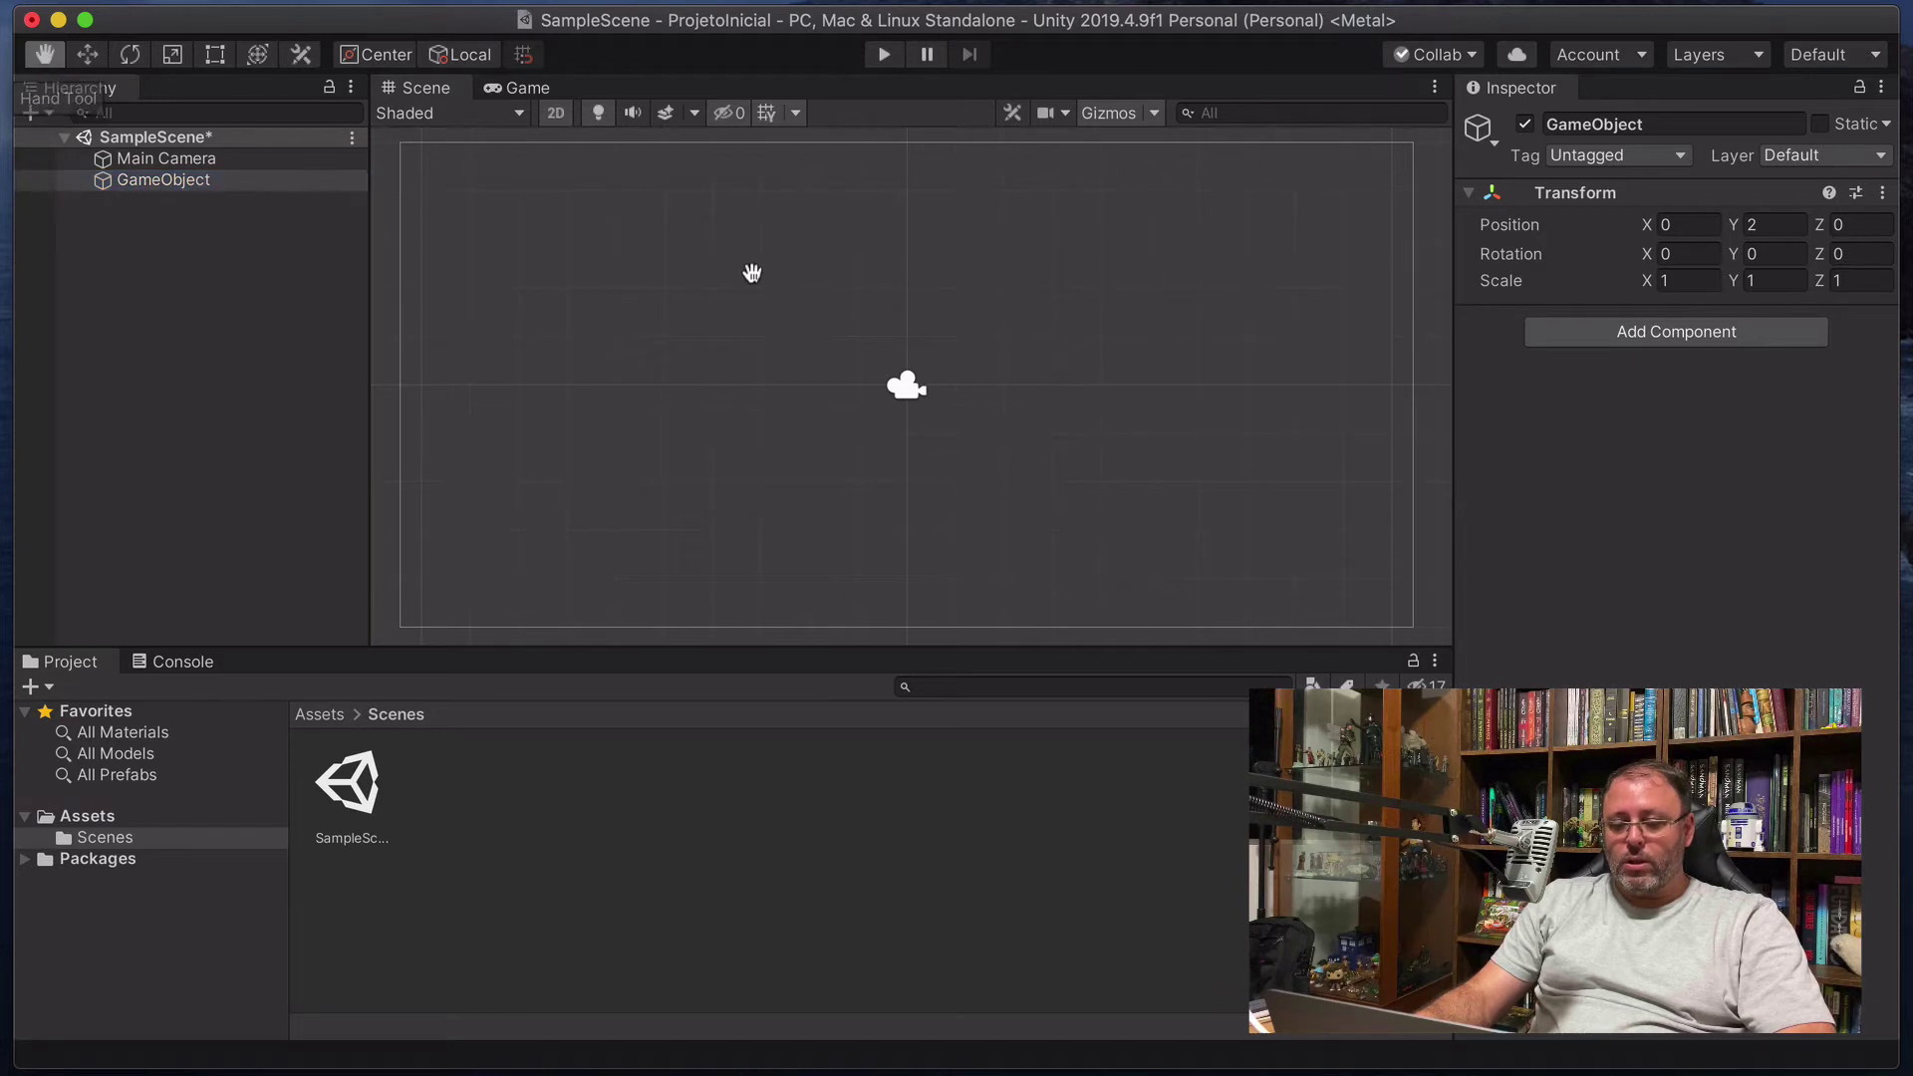
mouse_move(757, 275)
left_mouse_down()
mouse_move(1126, 295)
mouse_move(794, 191)
mouse_move(768, 316)
mouse_move(790, 290)
mouse_move(758, 289)
left_mouse_up()
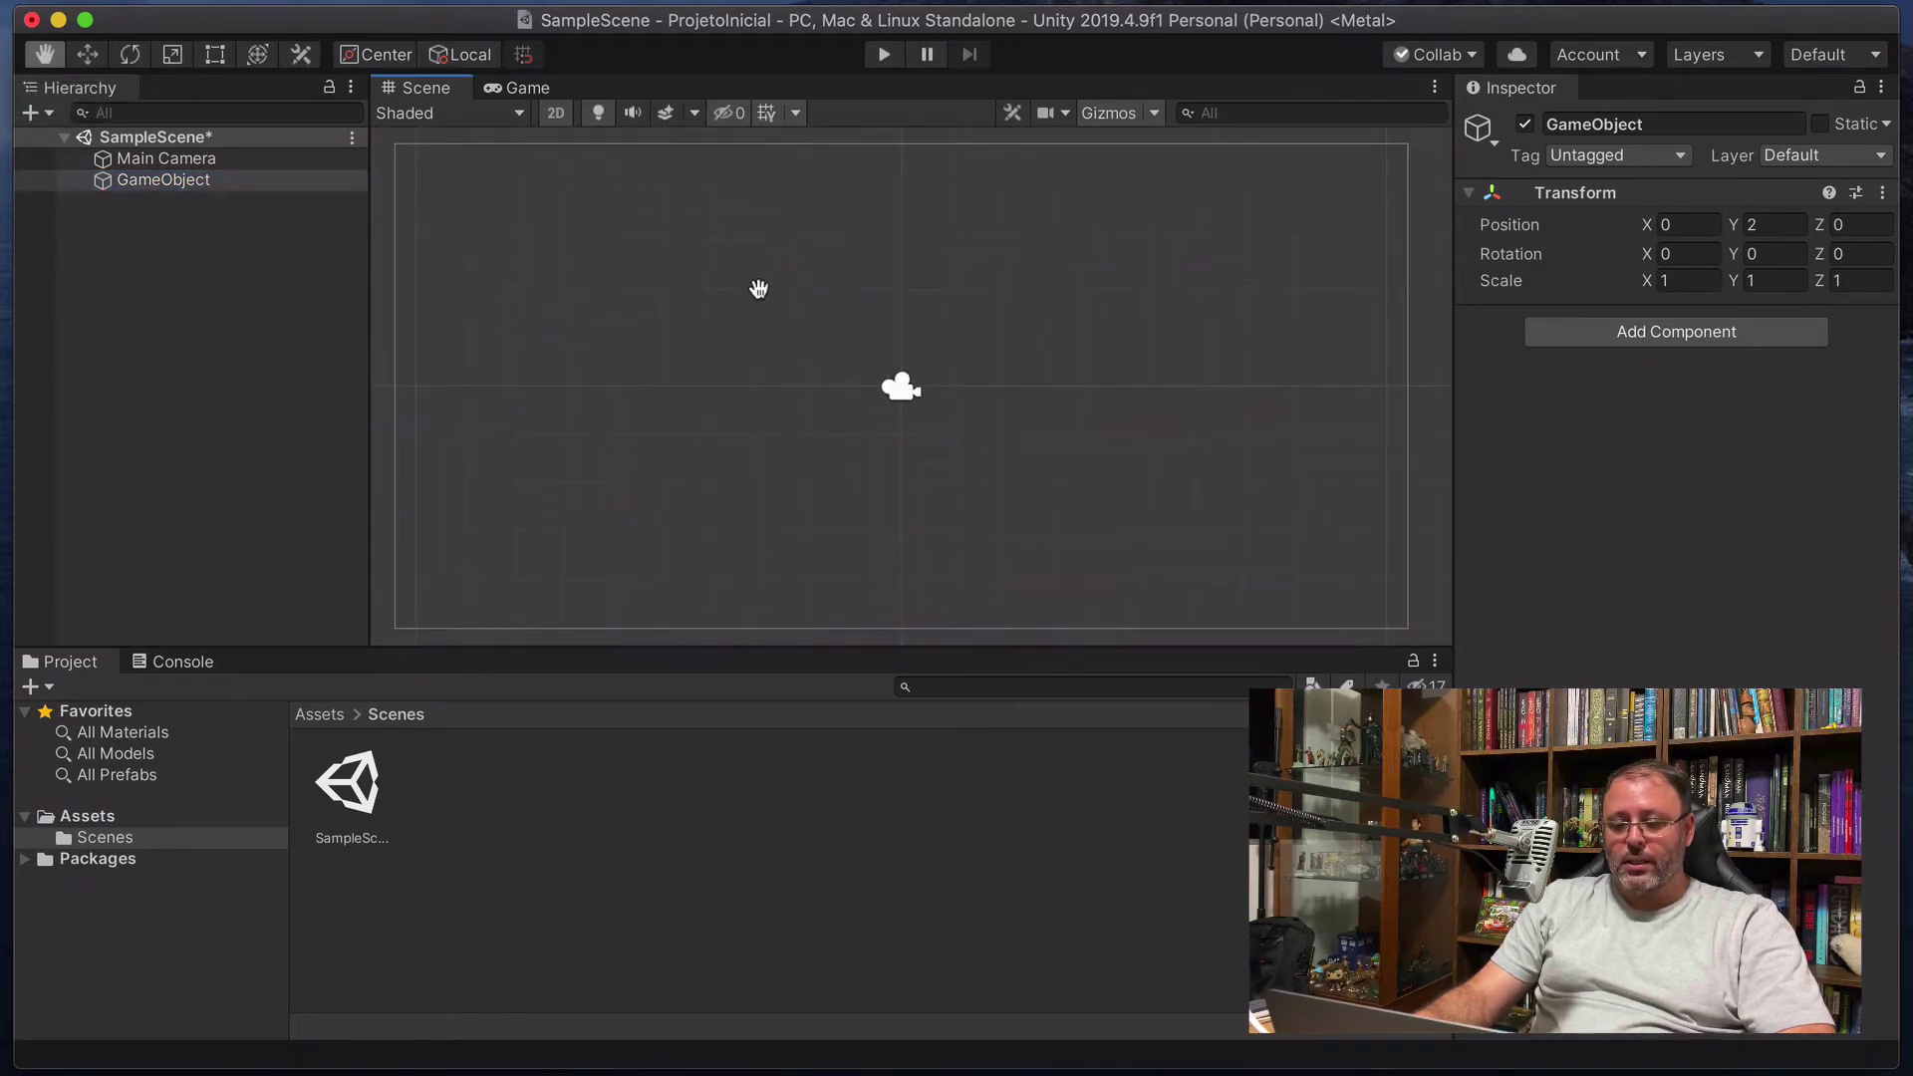
left_click(89, 55)
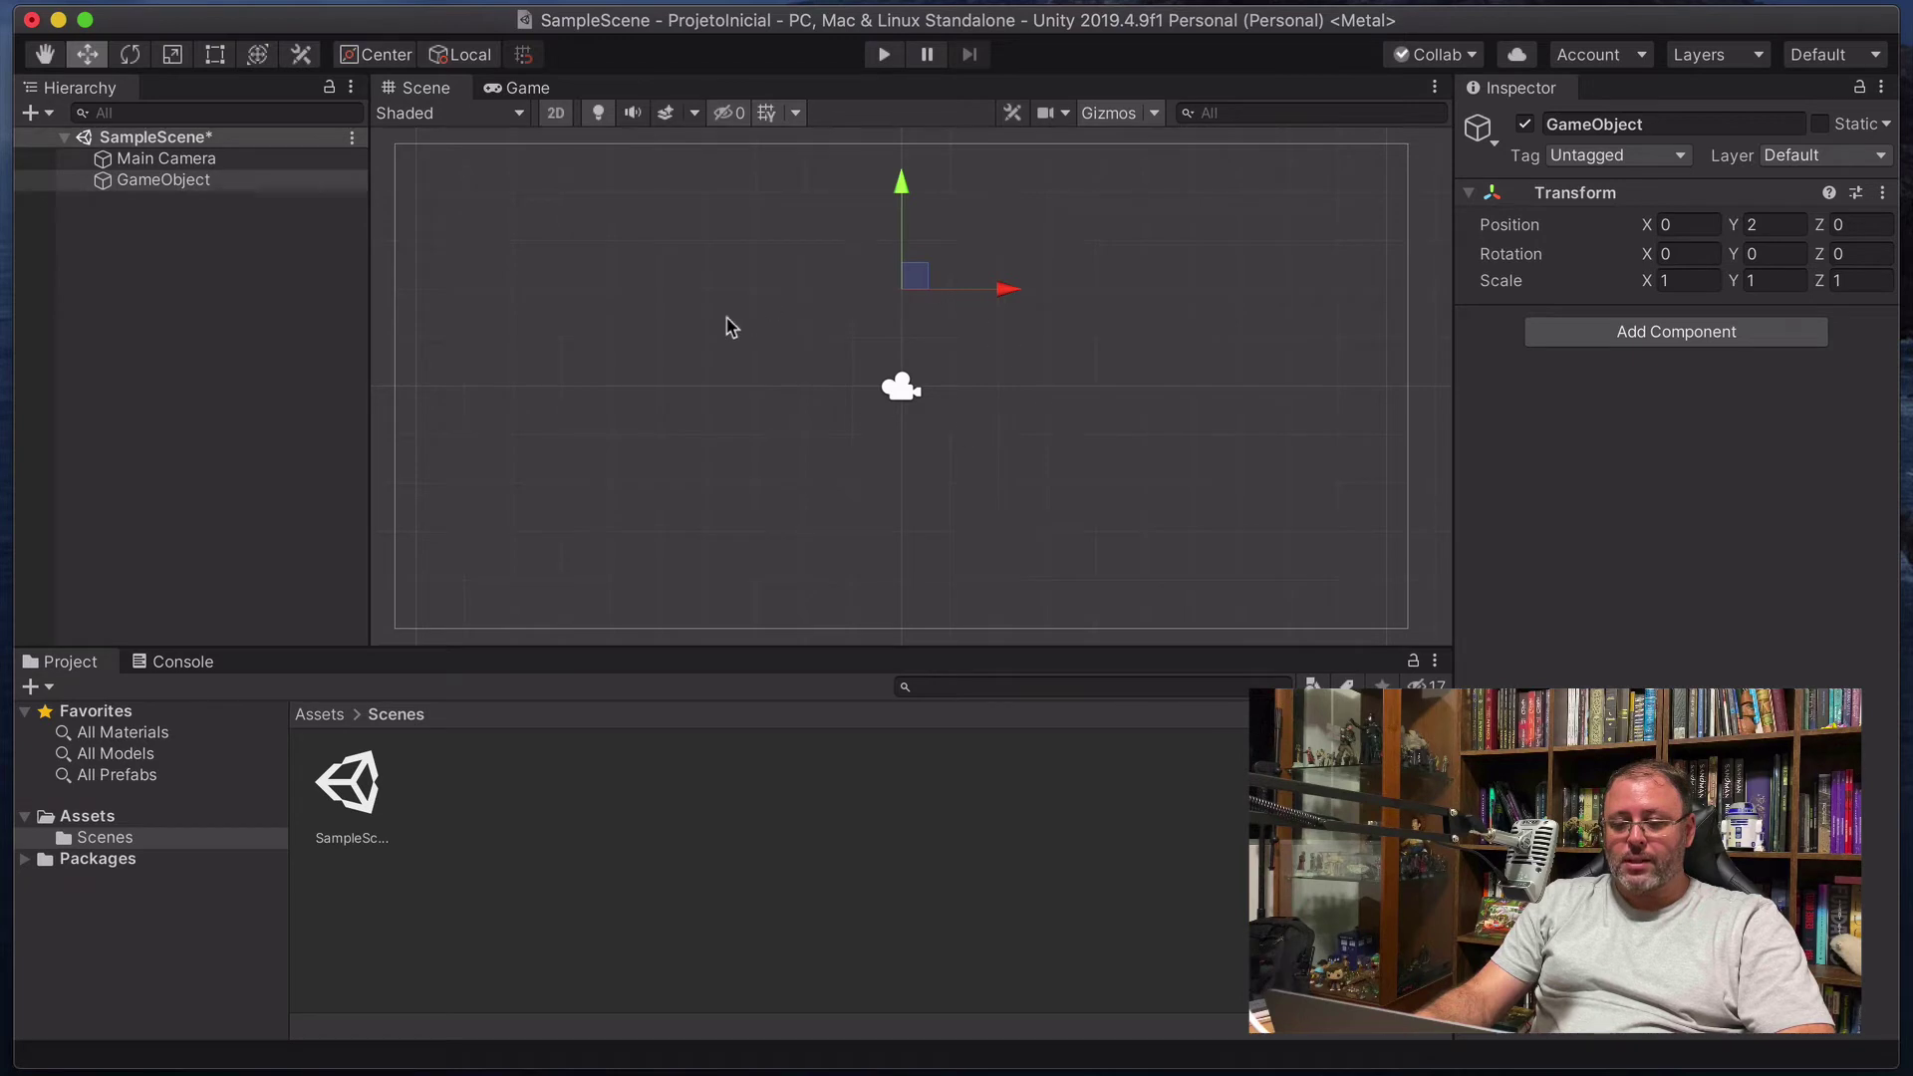
Select the Main Camera and try moving it with the Move tool along both axes, to about X 0.31, Y 0.05.
left_click(172, 159)
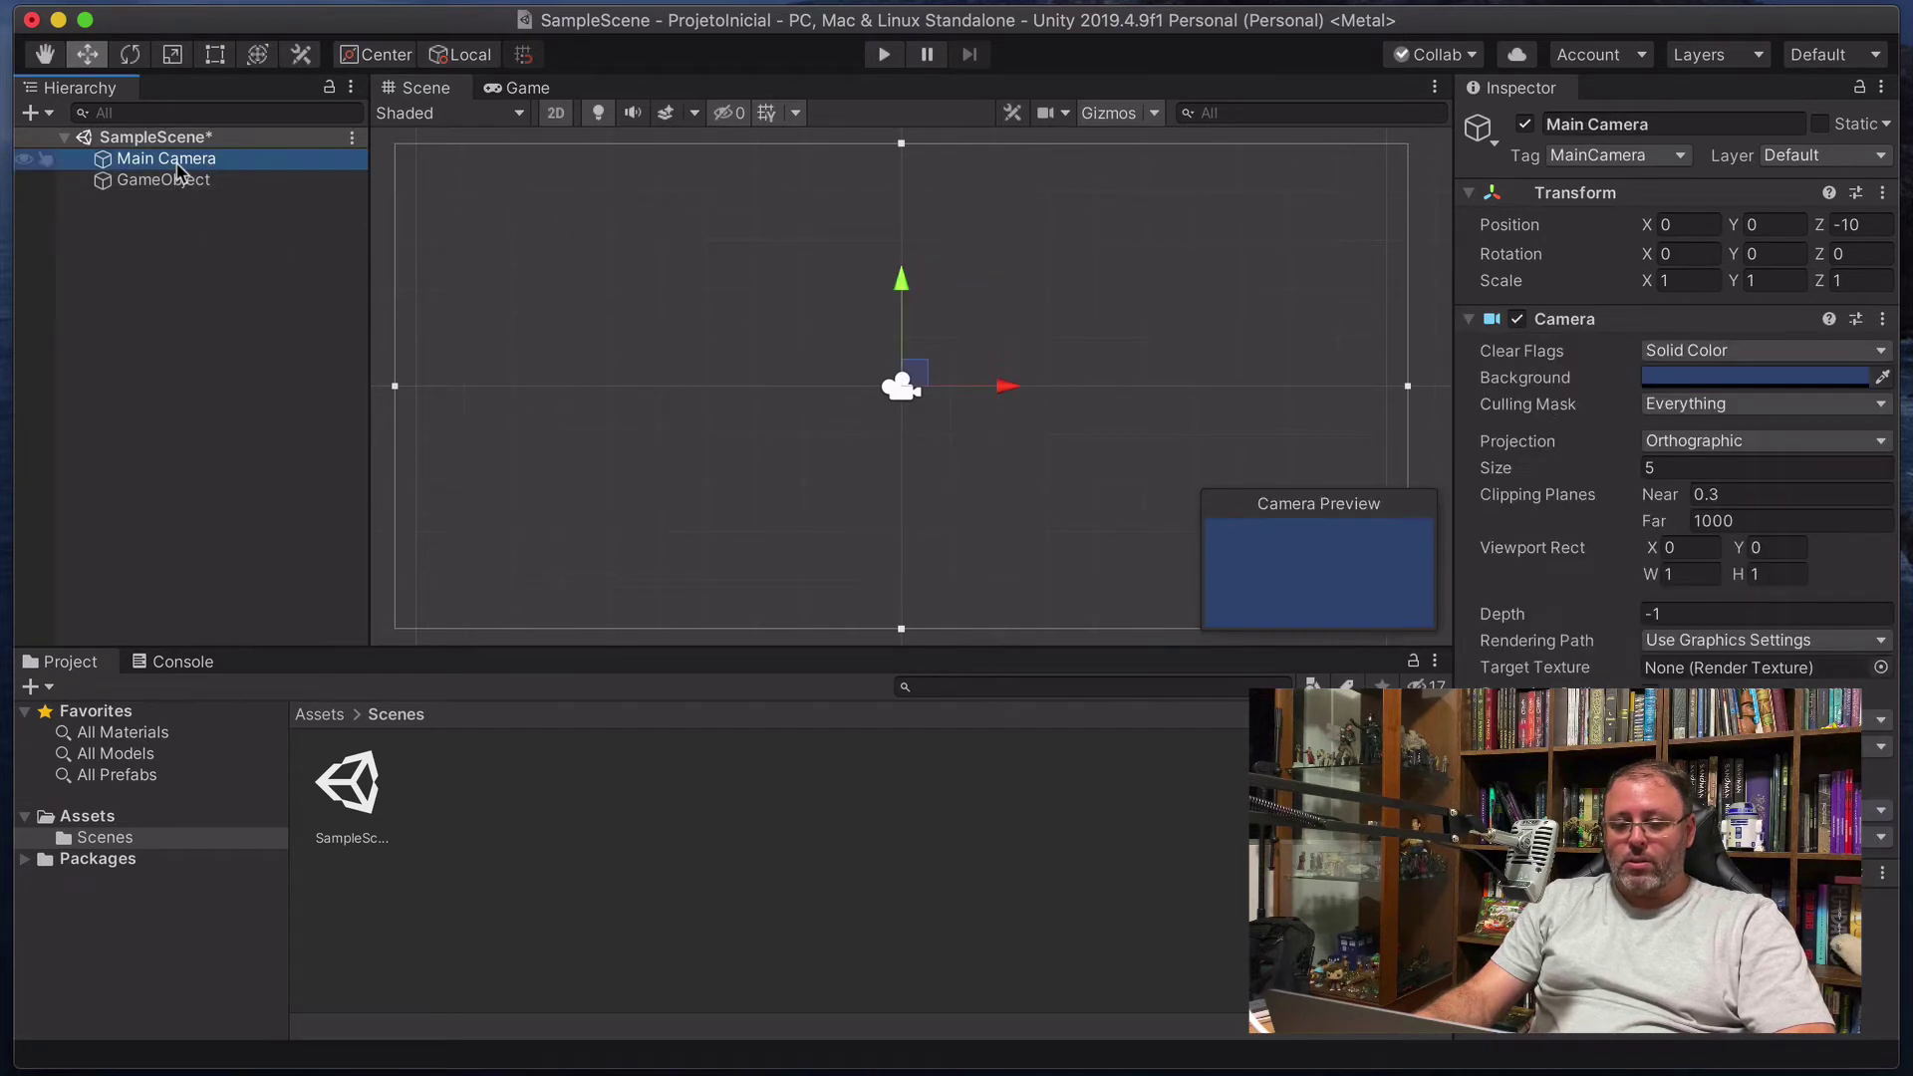
left_click(175, 181)
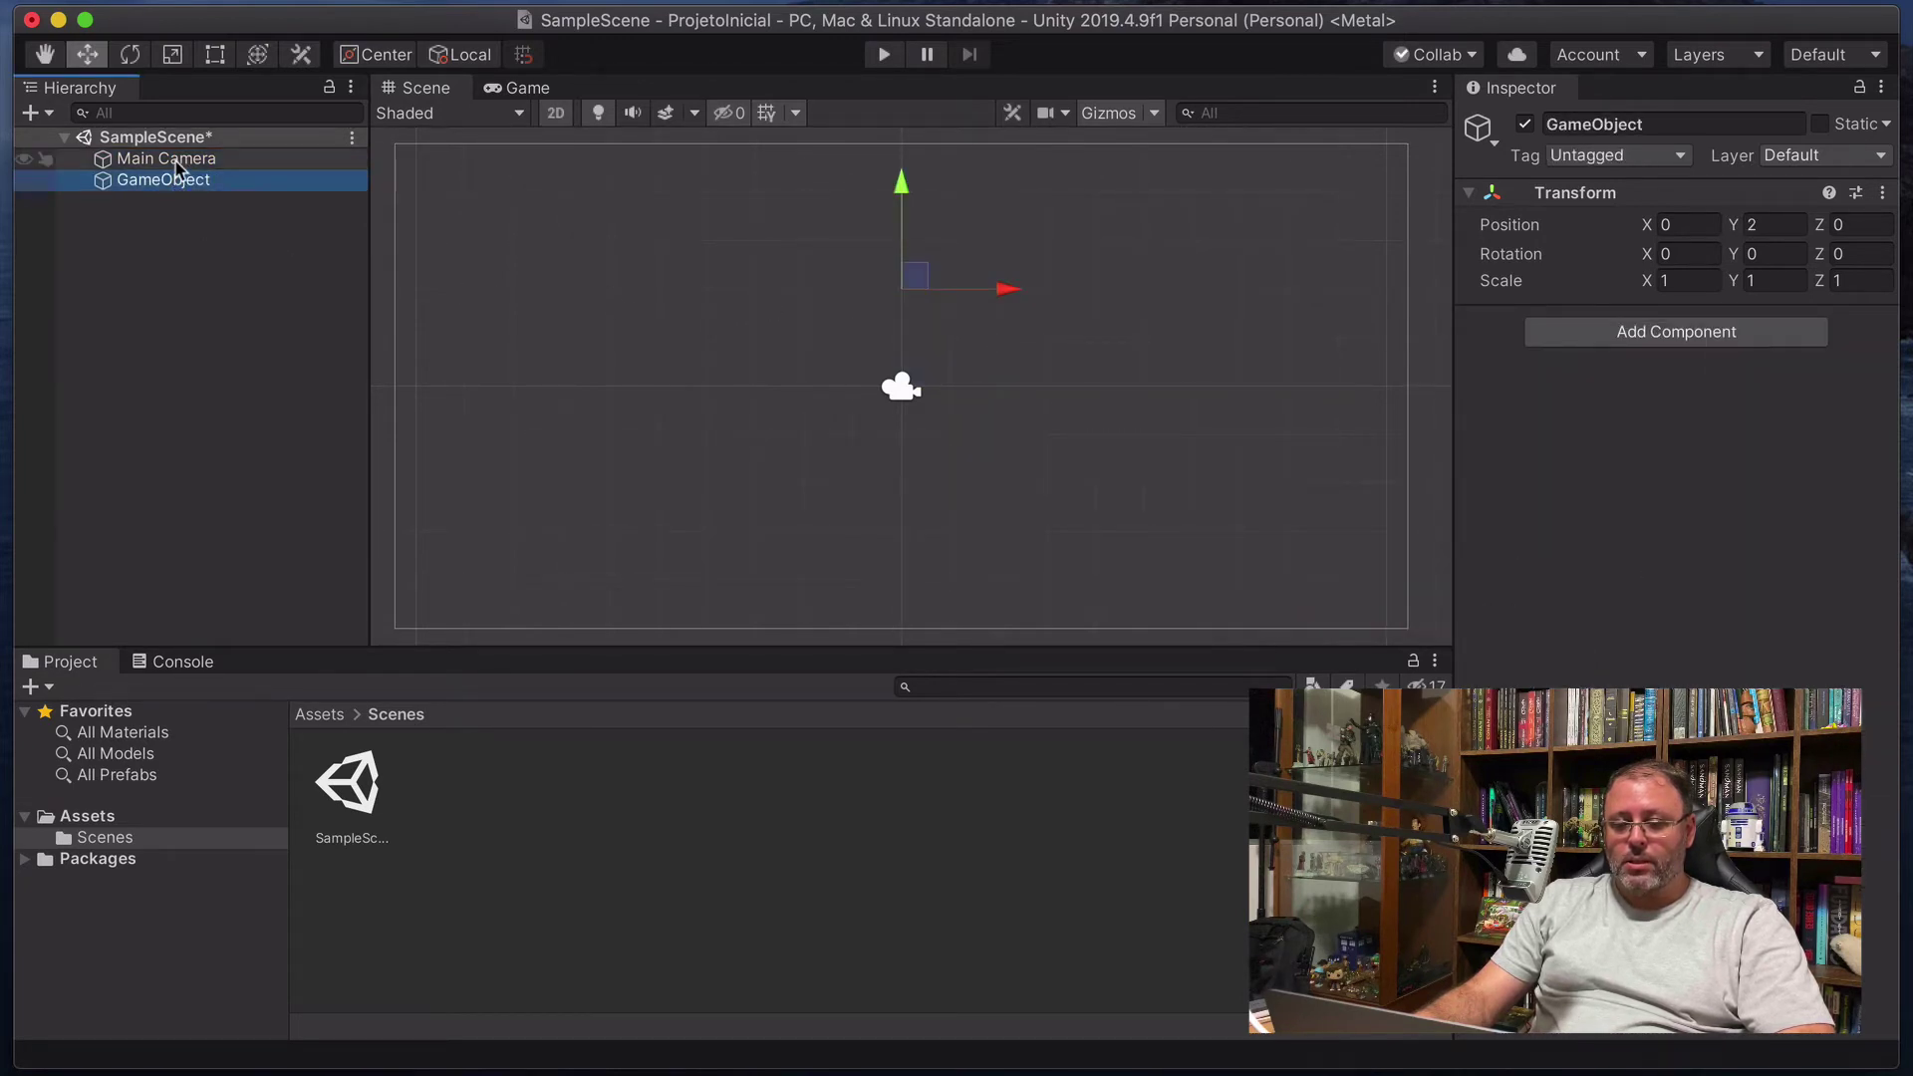
left_click(179, 159)
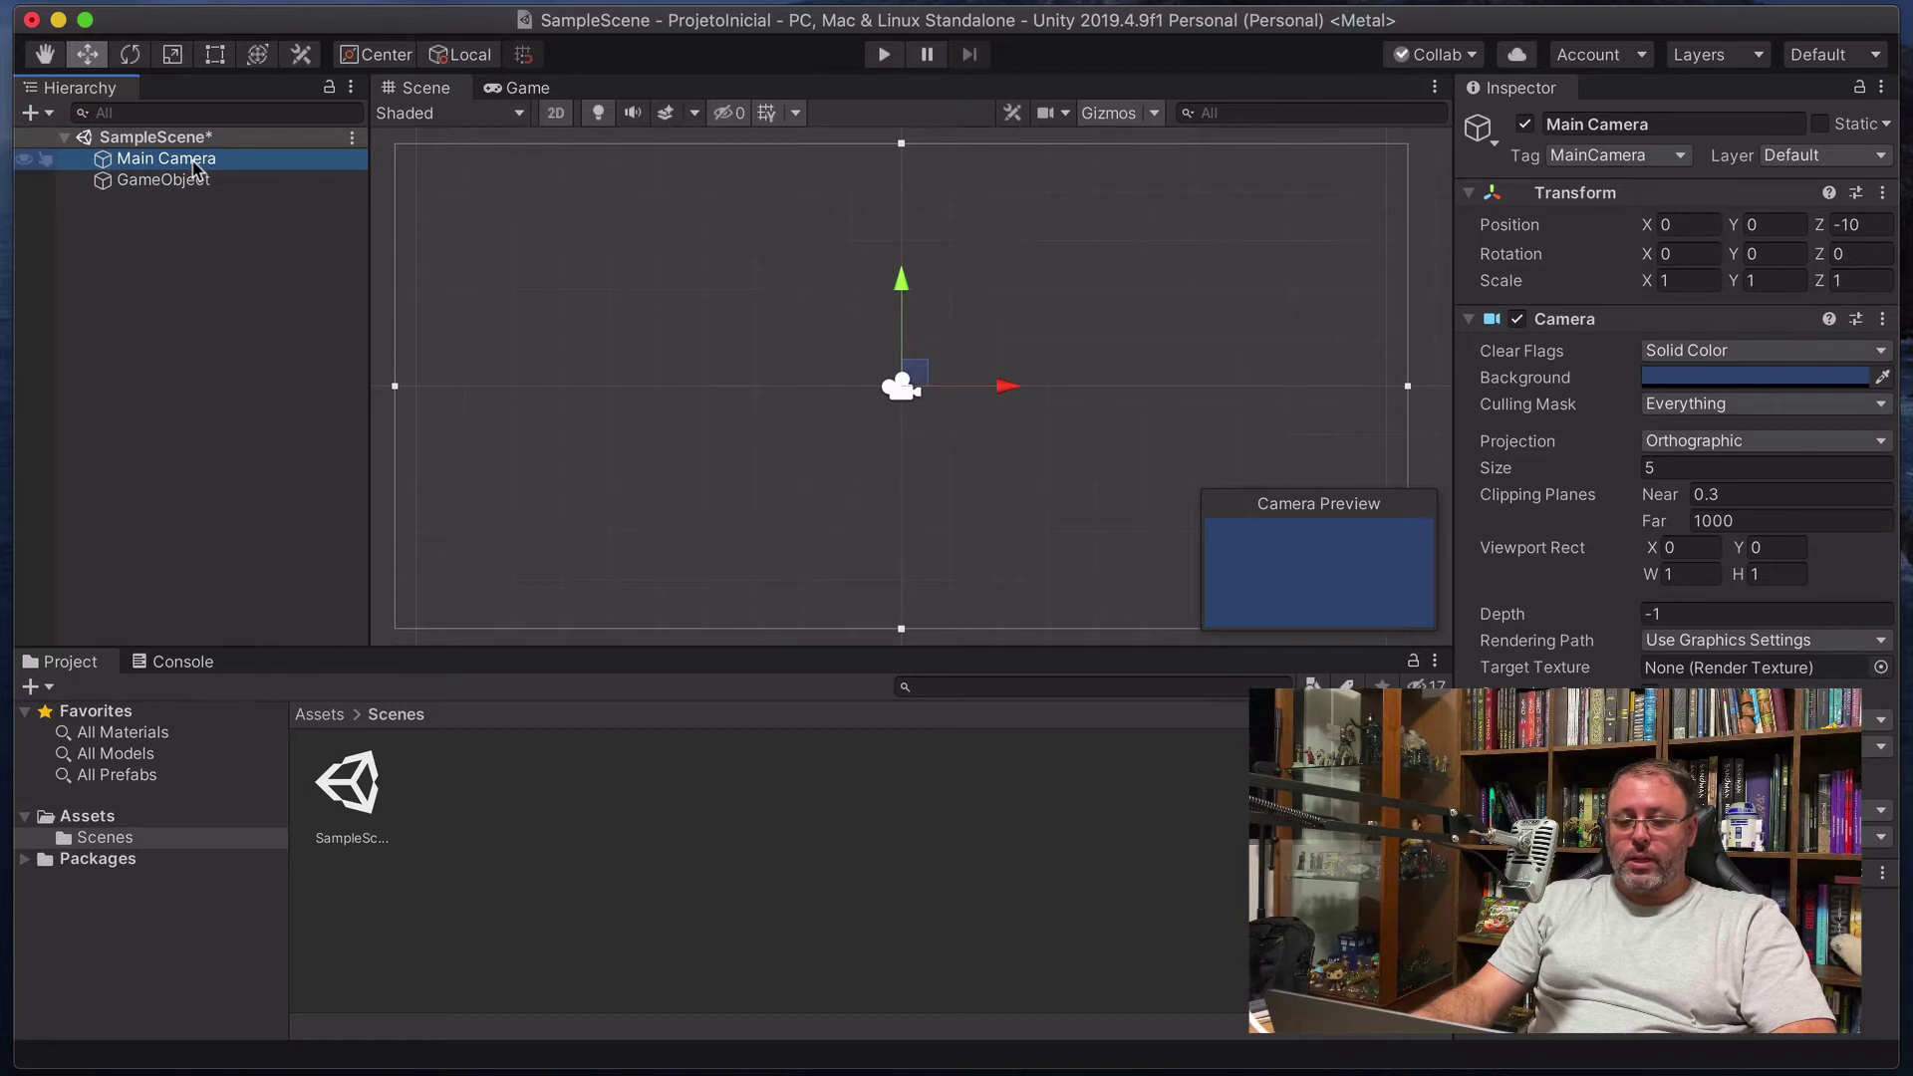
left_click(189, 161)
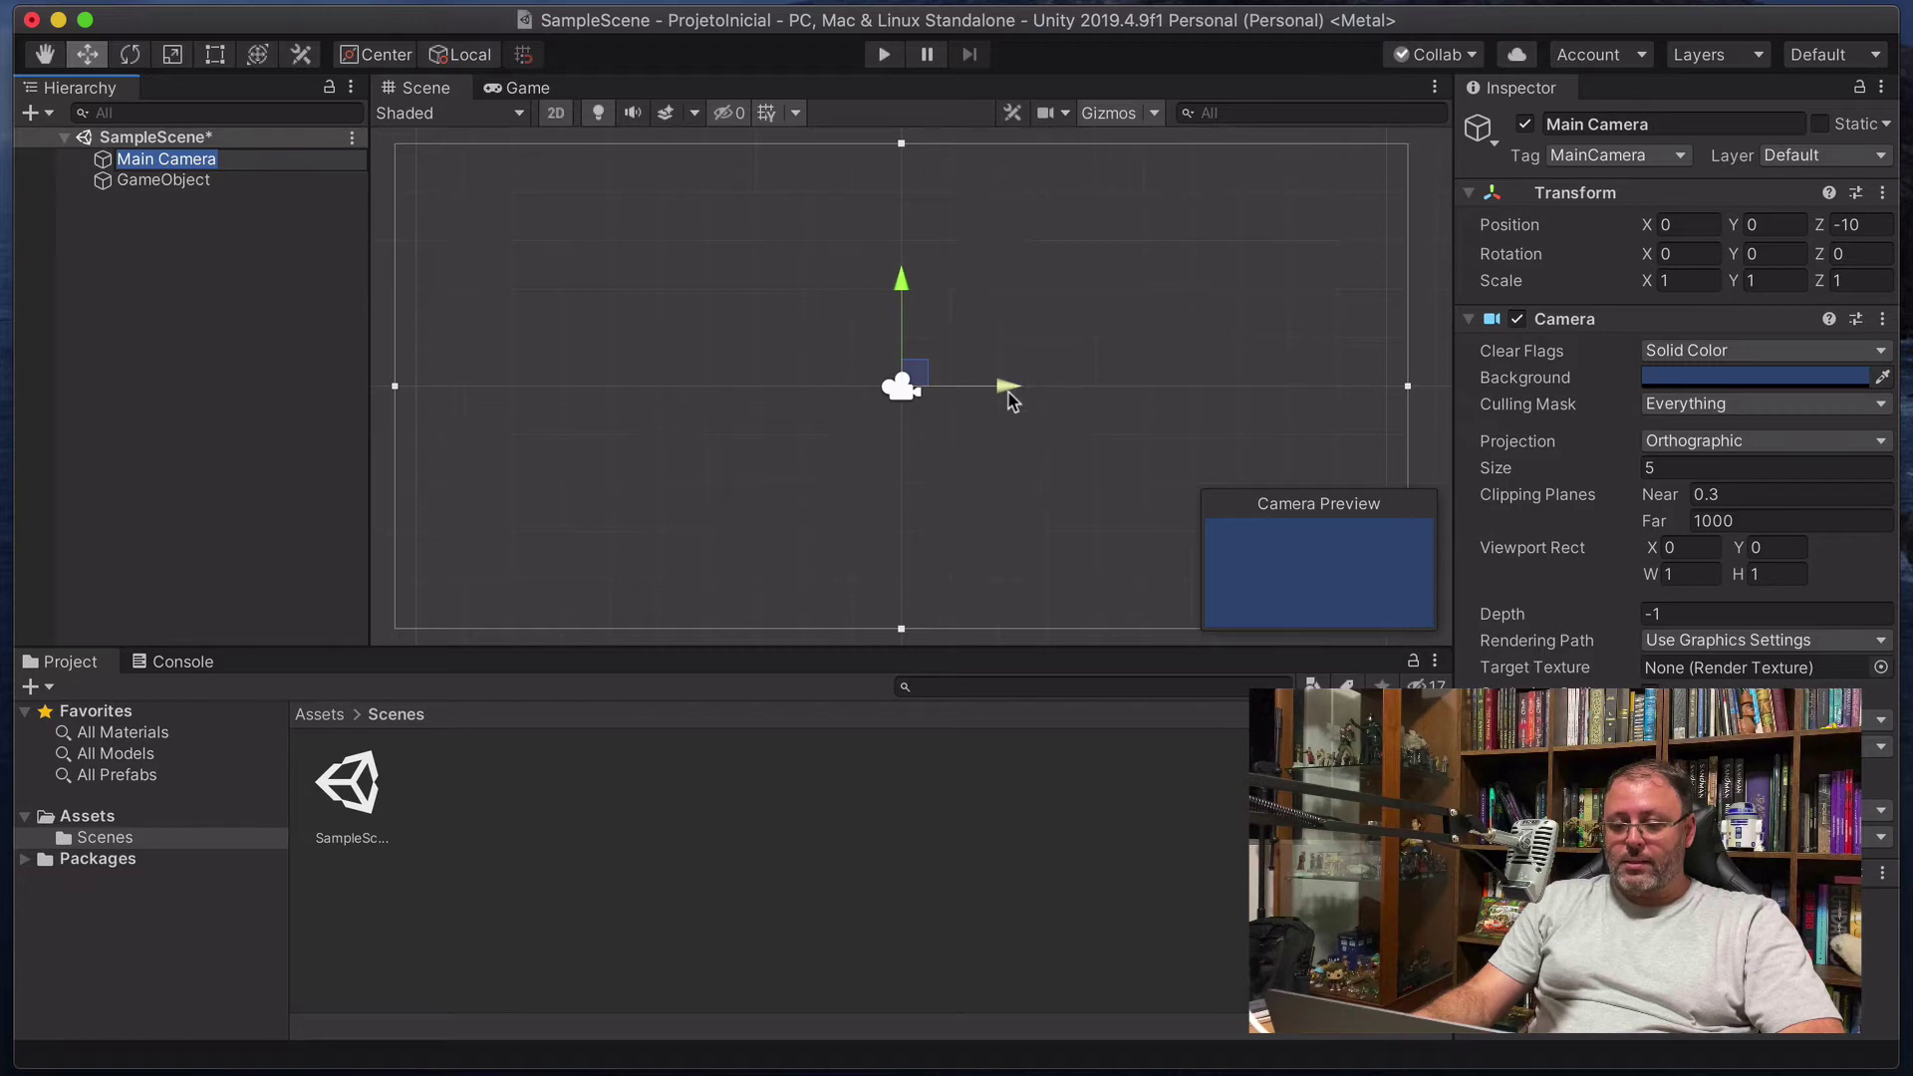
left_click_drag(1008, 397, 1062, 399)
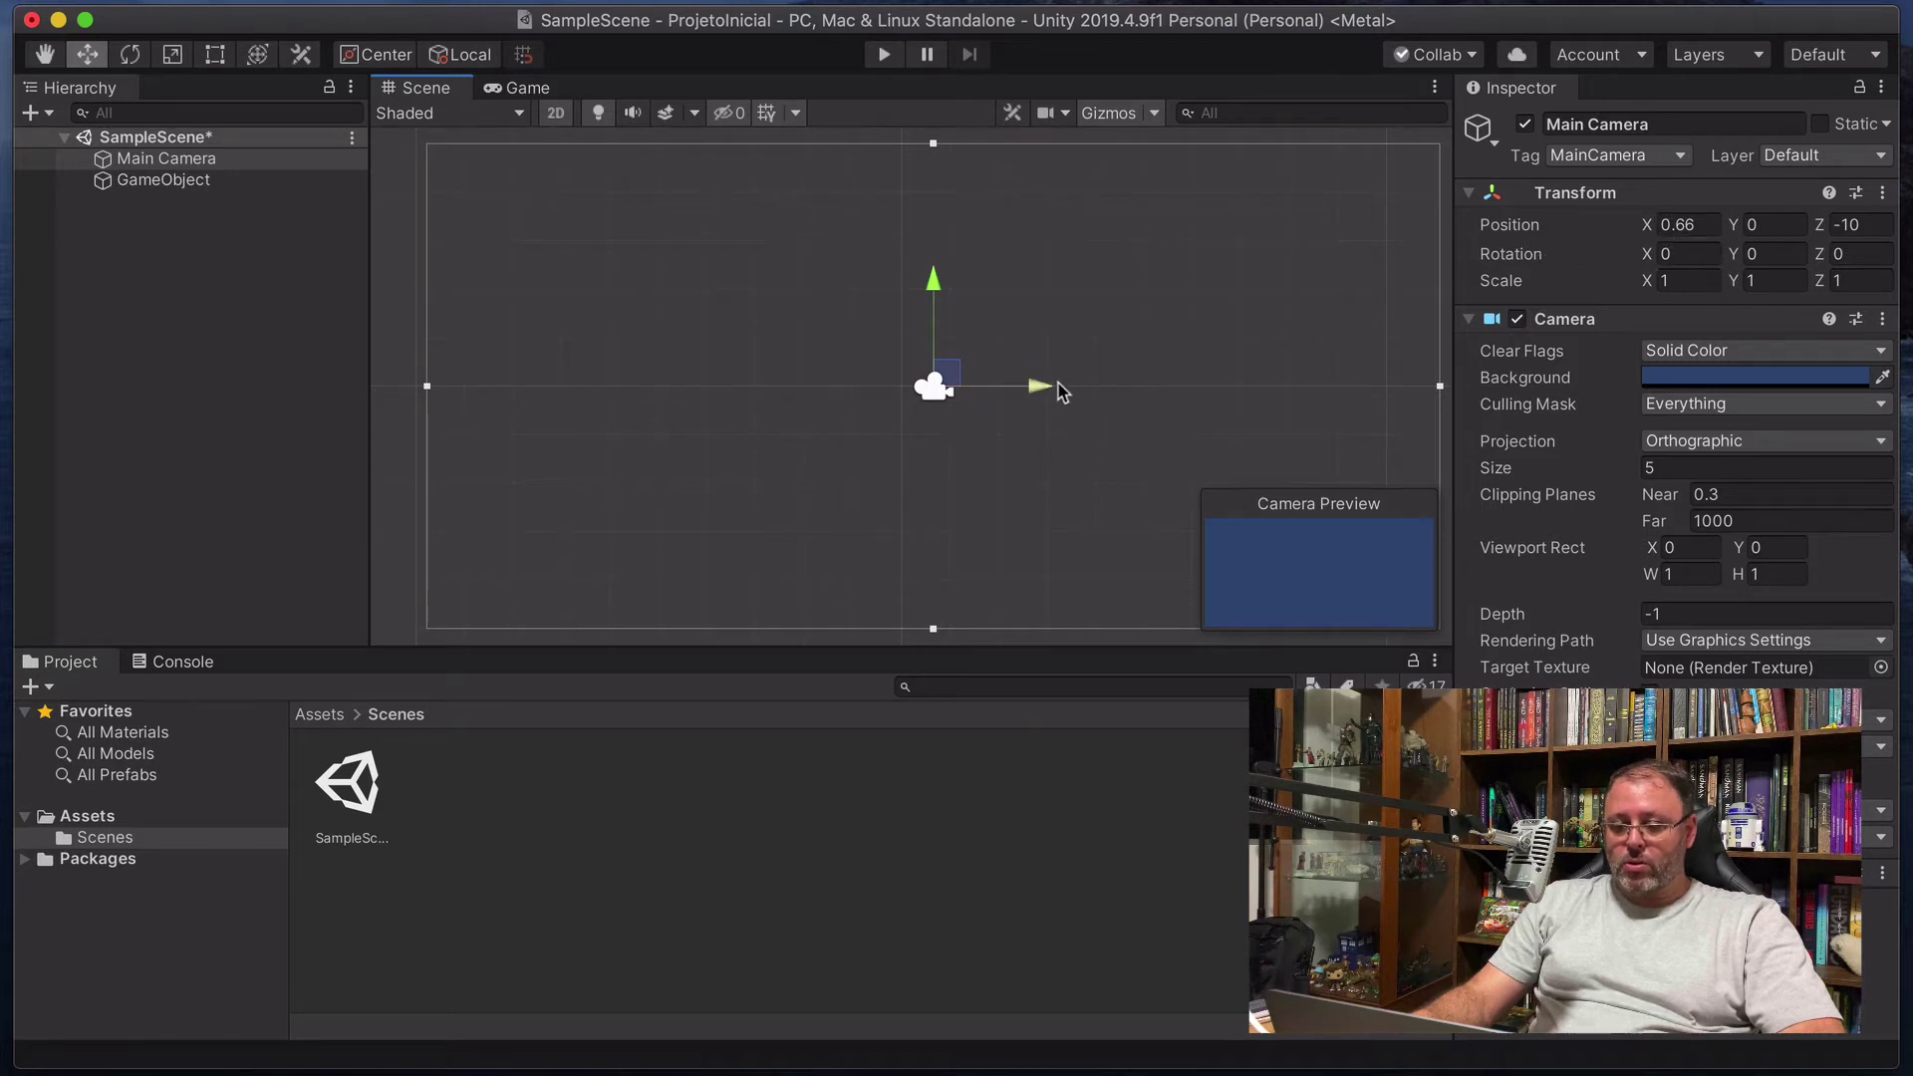
mouse_move(1052, 388)
left_mouse_down()
mouse_move(1186, 391)
mouse_move(859, 392)
mouse_move(1017, 391)
left_mouse_up()
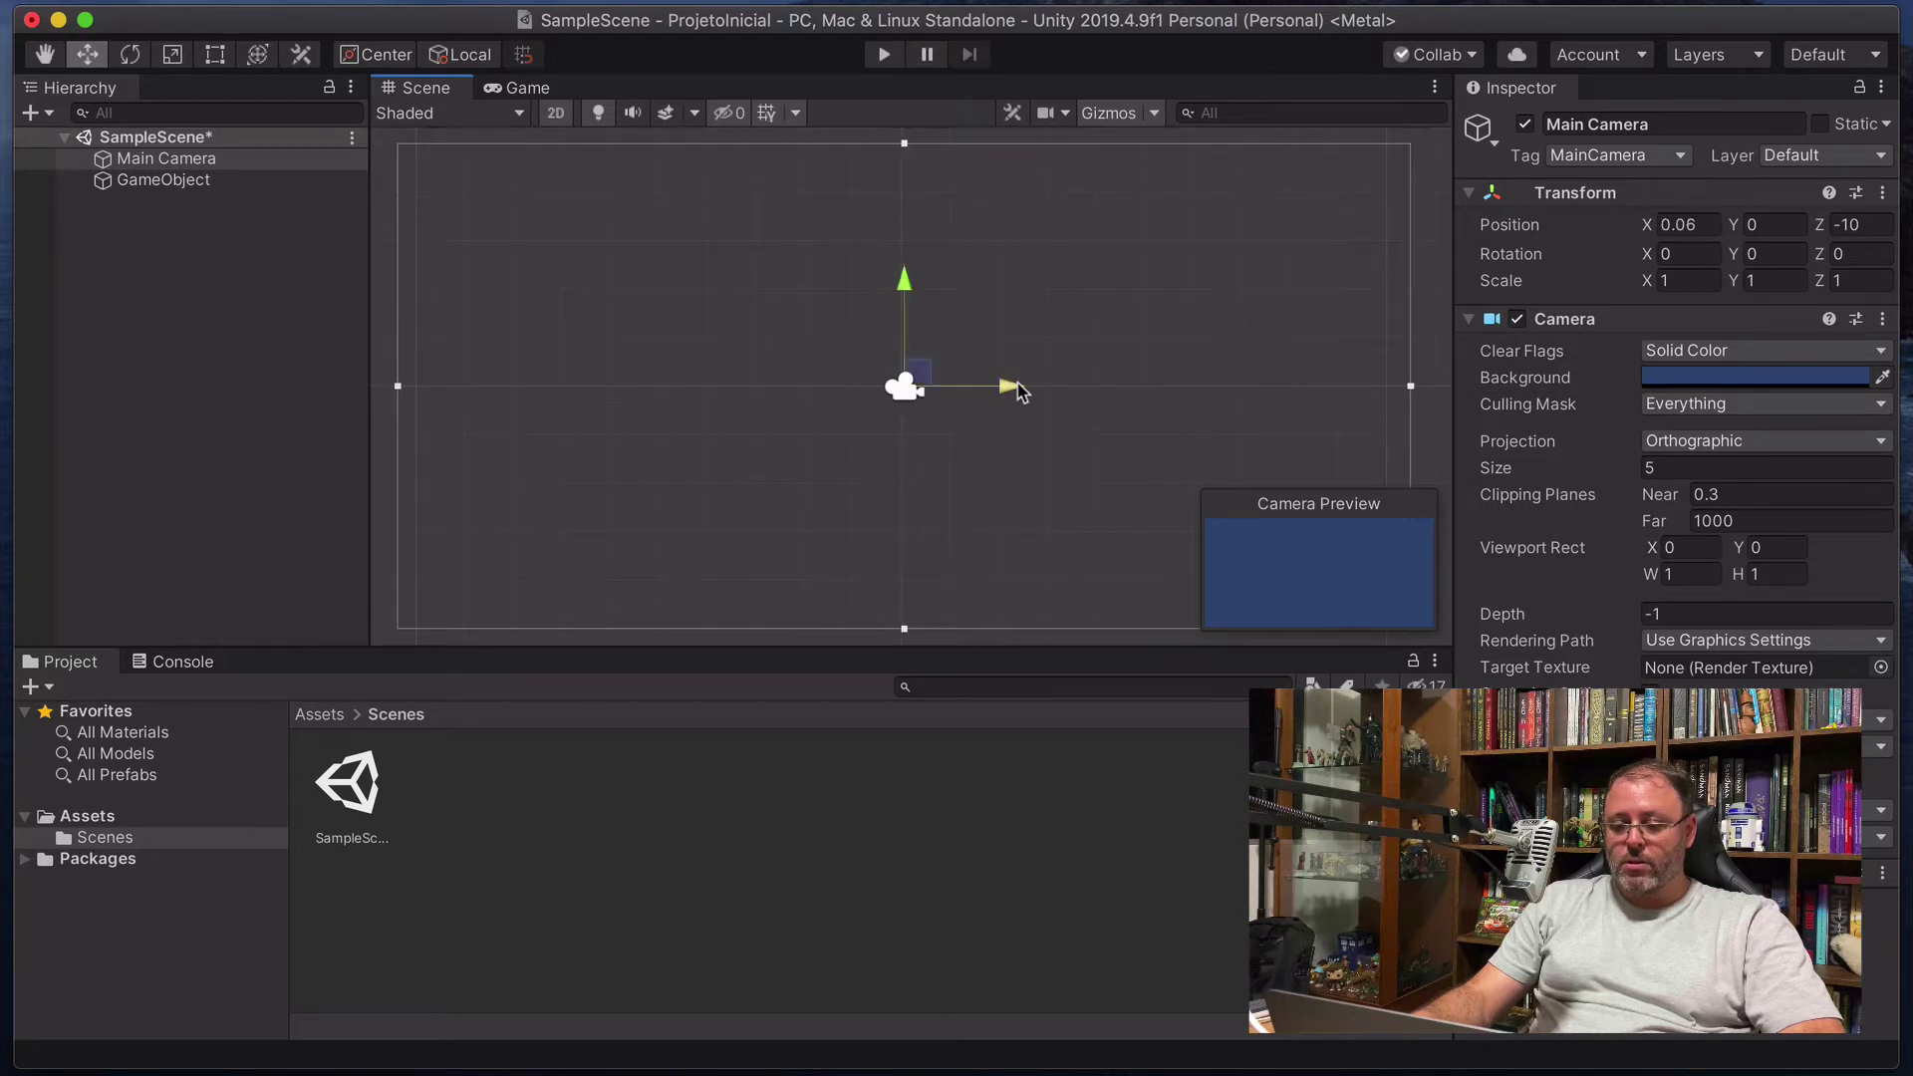
left_click_drag(902, 282, 965, 283)
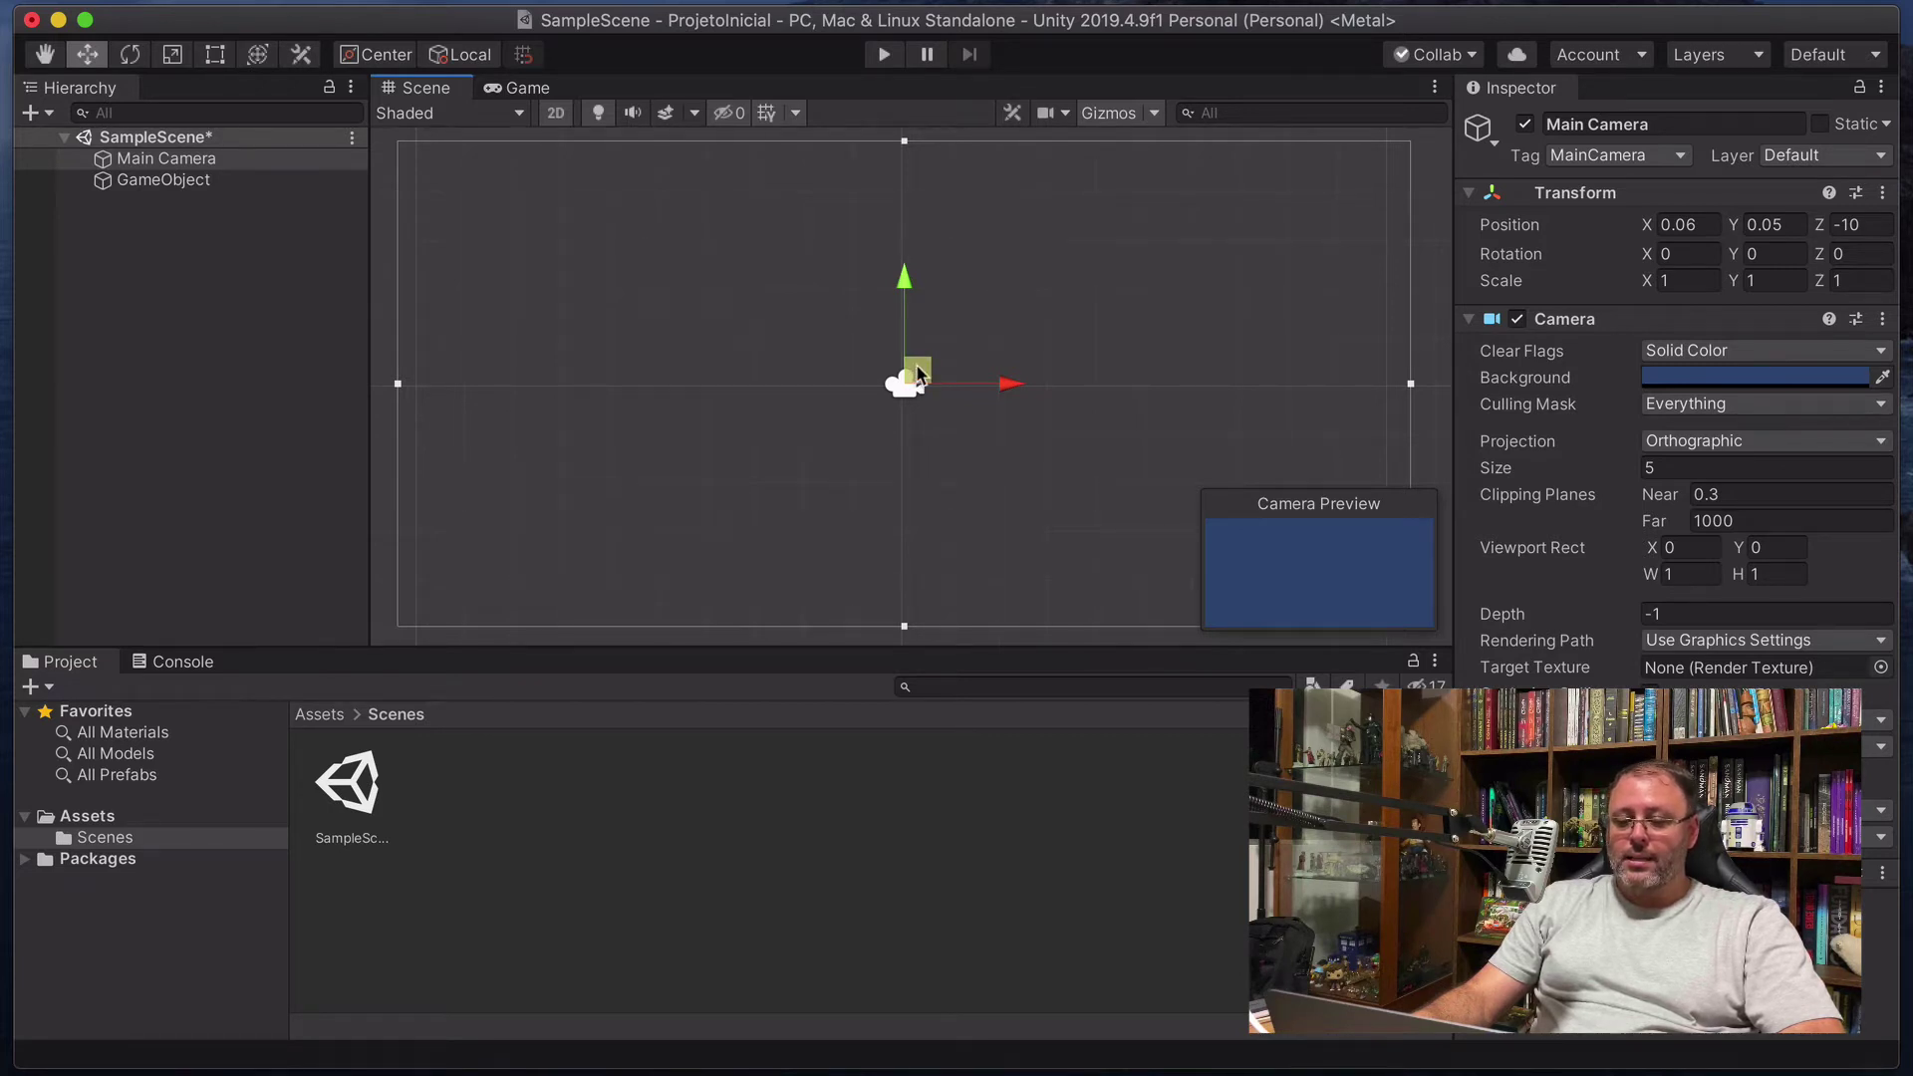
mouse_move(917, 373)
left_mouse_down()
mouse_move(845, 386)
mouse_move(977, 257)
mouse_move(1034, 387)
mouse_move(804, 389)
mouse_move(928, 269)
mouse_move(989, 364)
mouse_move(994, 324)
mouse_move(881, 317)
mouse_move(820, 314)
mouse_move(767, 351)
mouse_move(827, 338)
mouse_move(810, 371)
mouse_move(929, 395)
mouse_move(929, 369)
left_mouse_up()
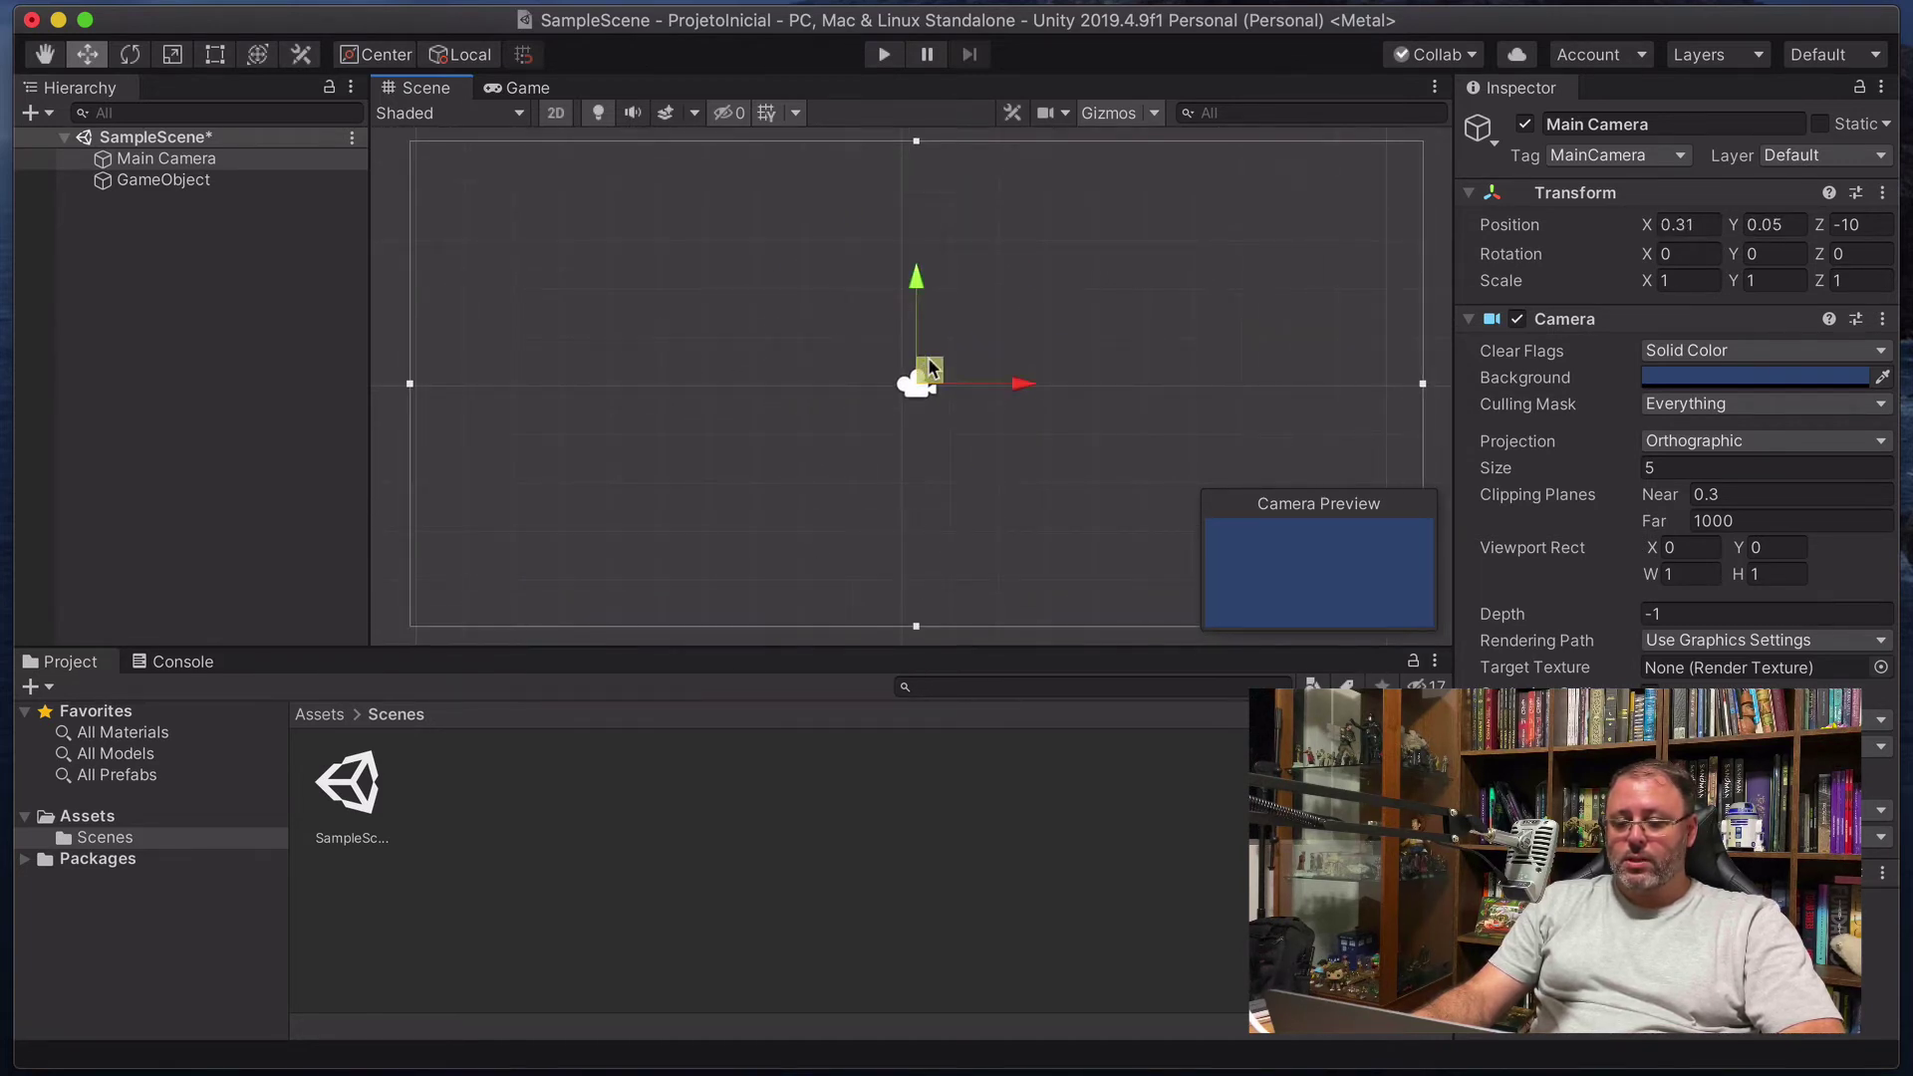
Set the Main Camera's X and Y position to 0.
left_click(1715, 228)
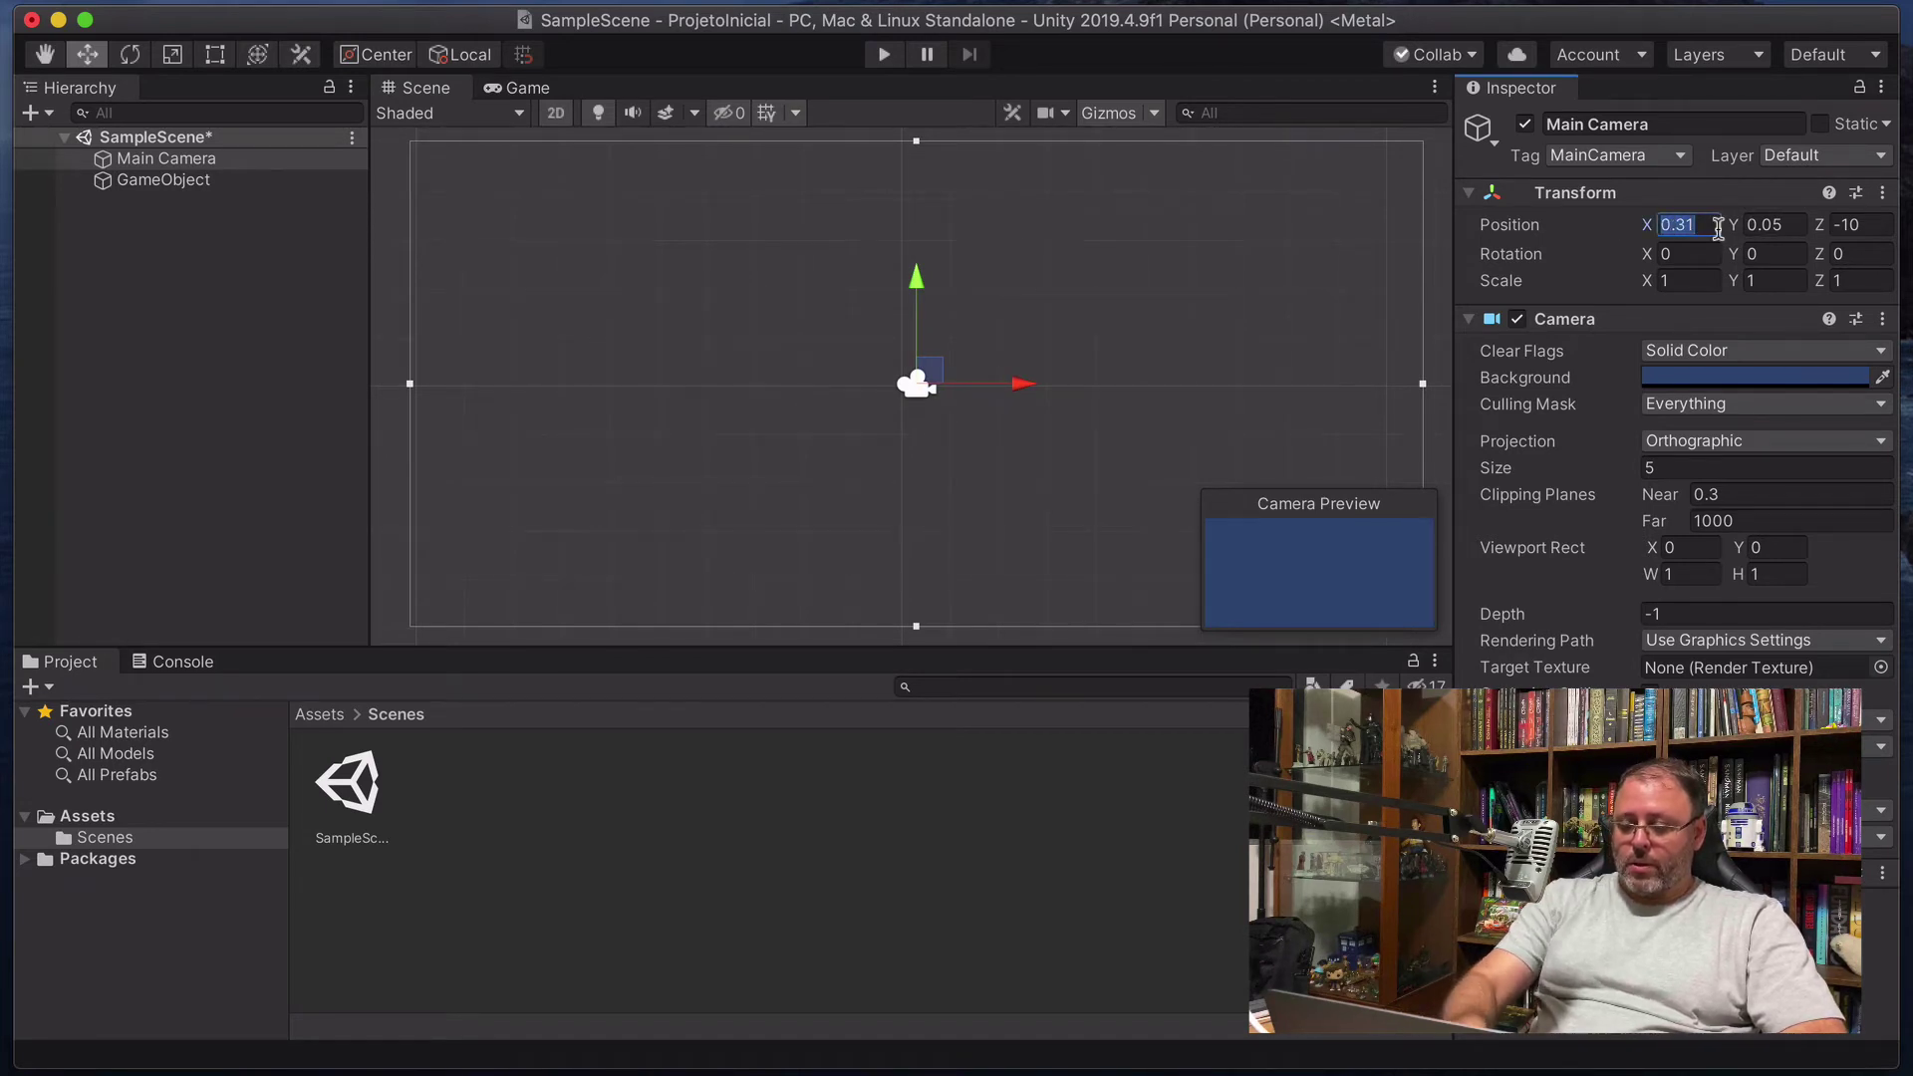
type("0")
key("Tab")
type("0")
key("Tab")
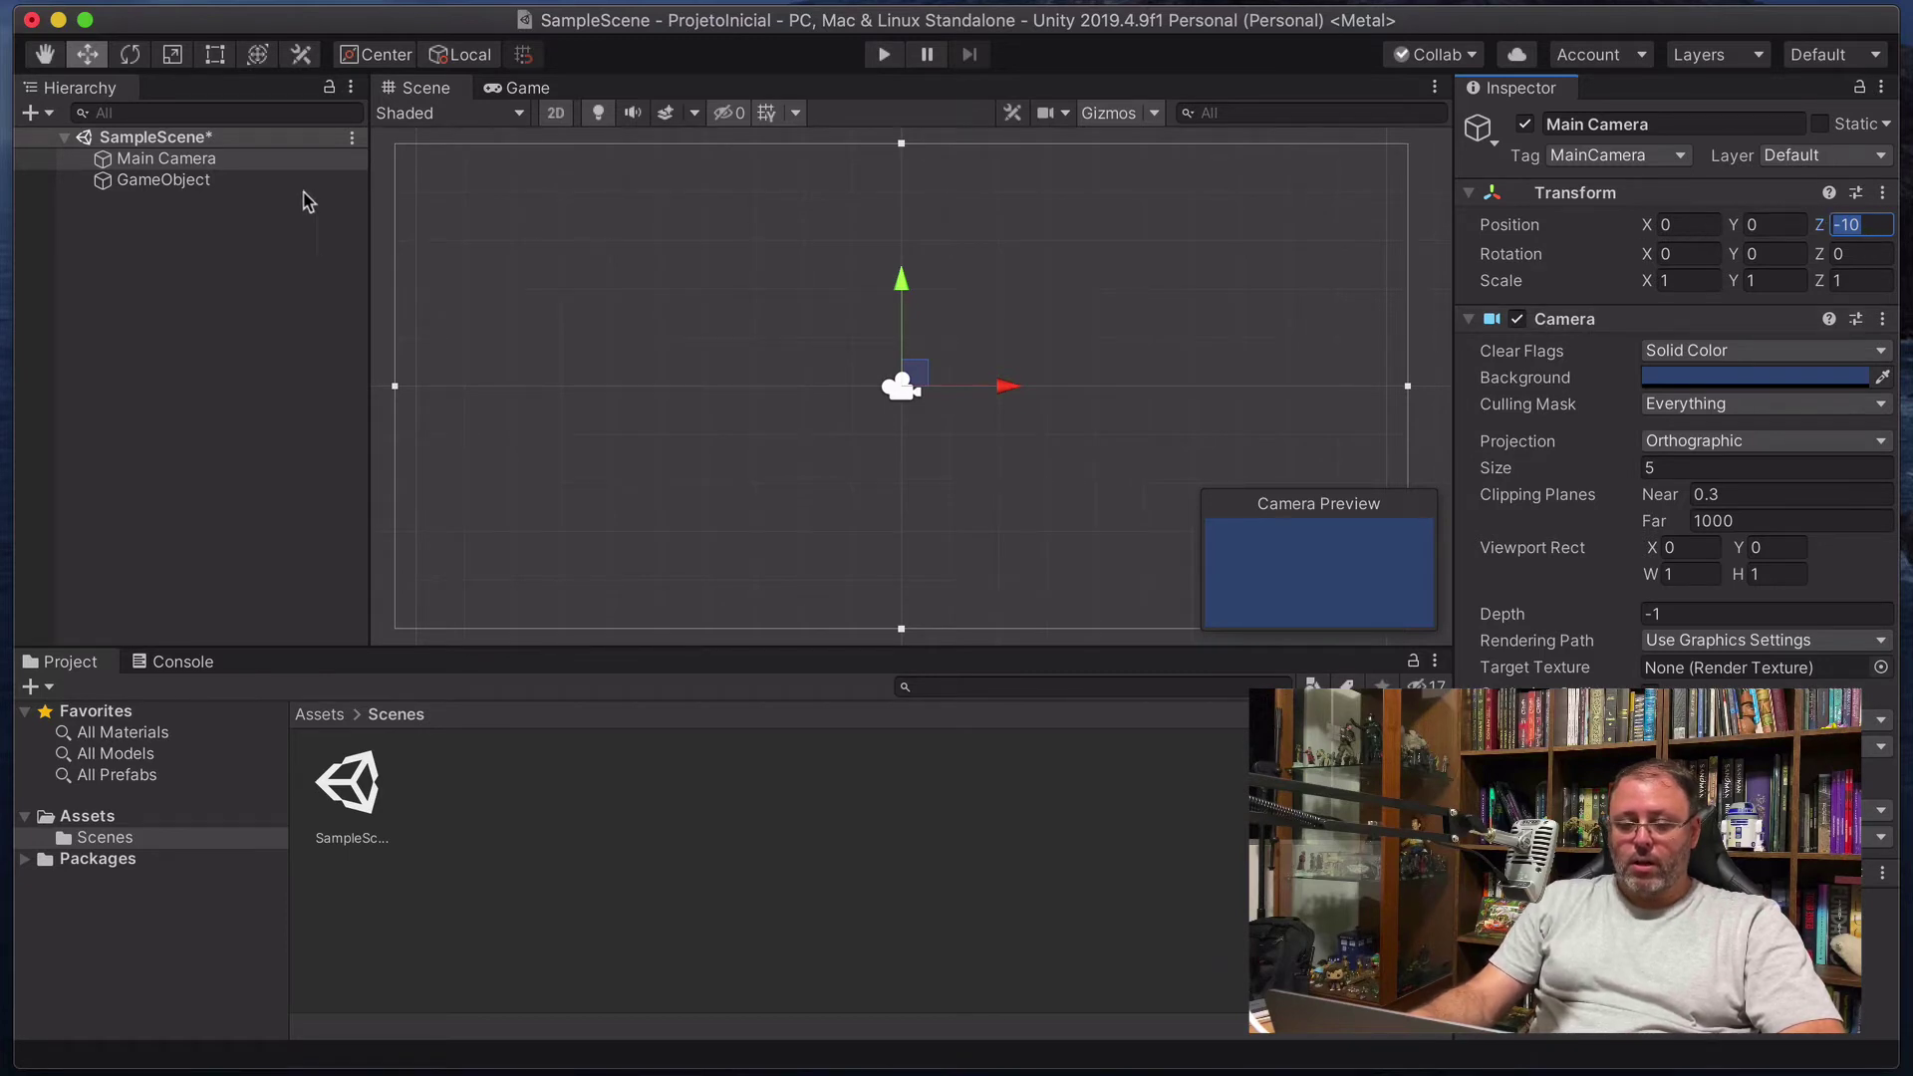
Select the GameObject and move it with the Move tool to about X 1.67, Y 1.8.
left_click(189, 183)
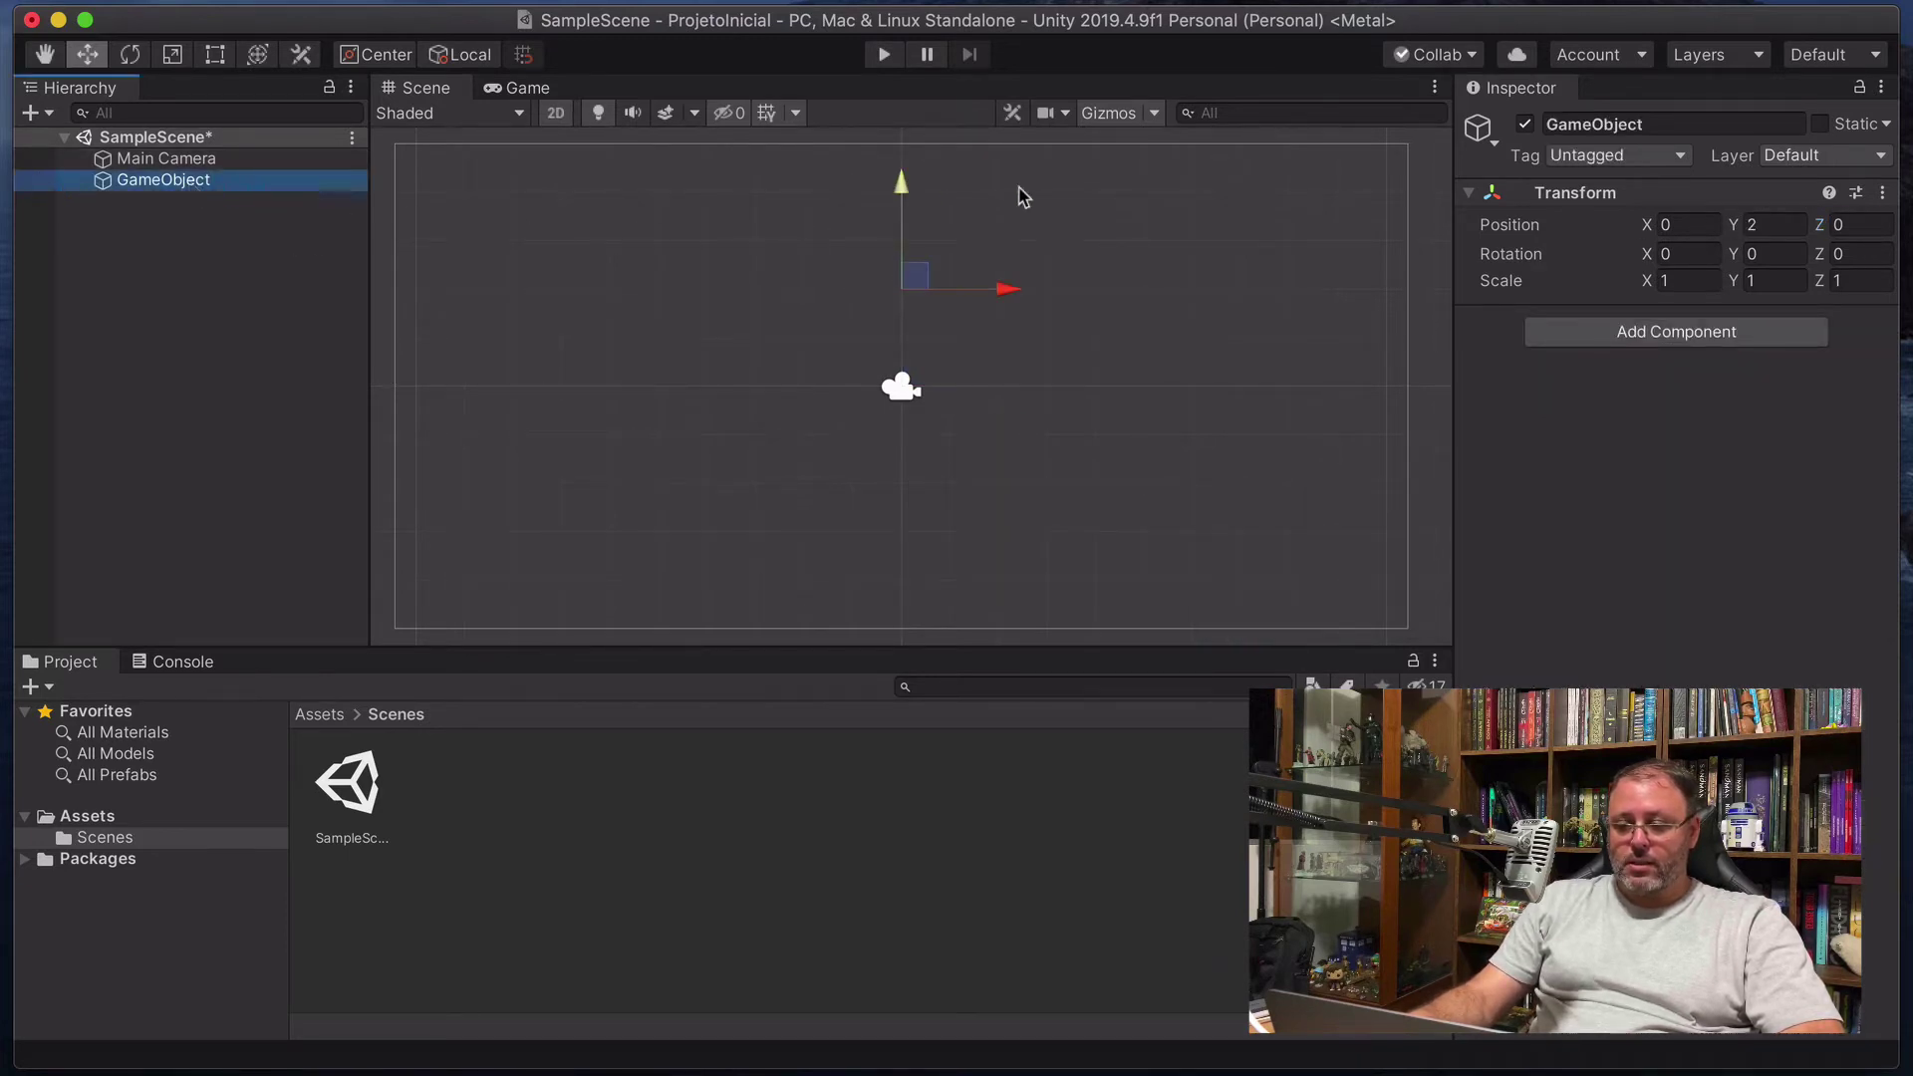
left_click(1778, 228)
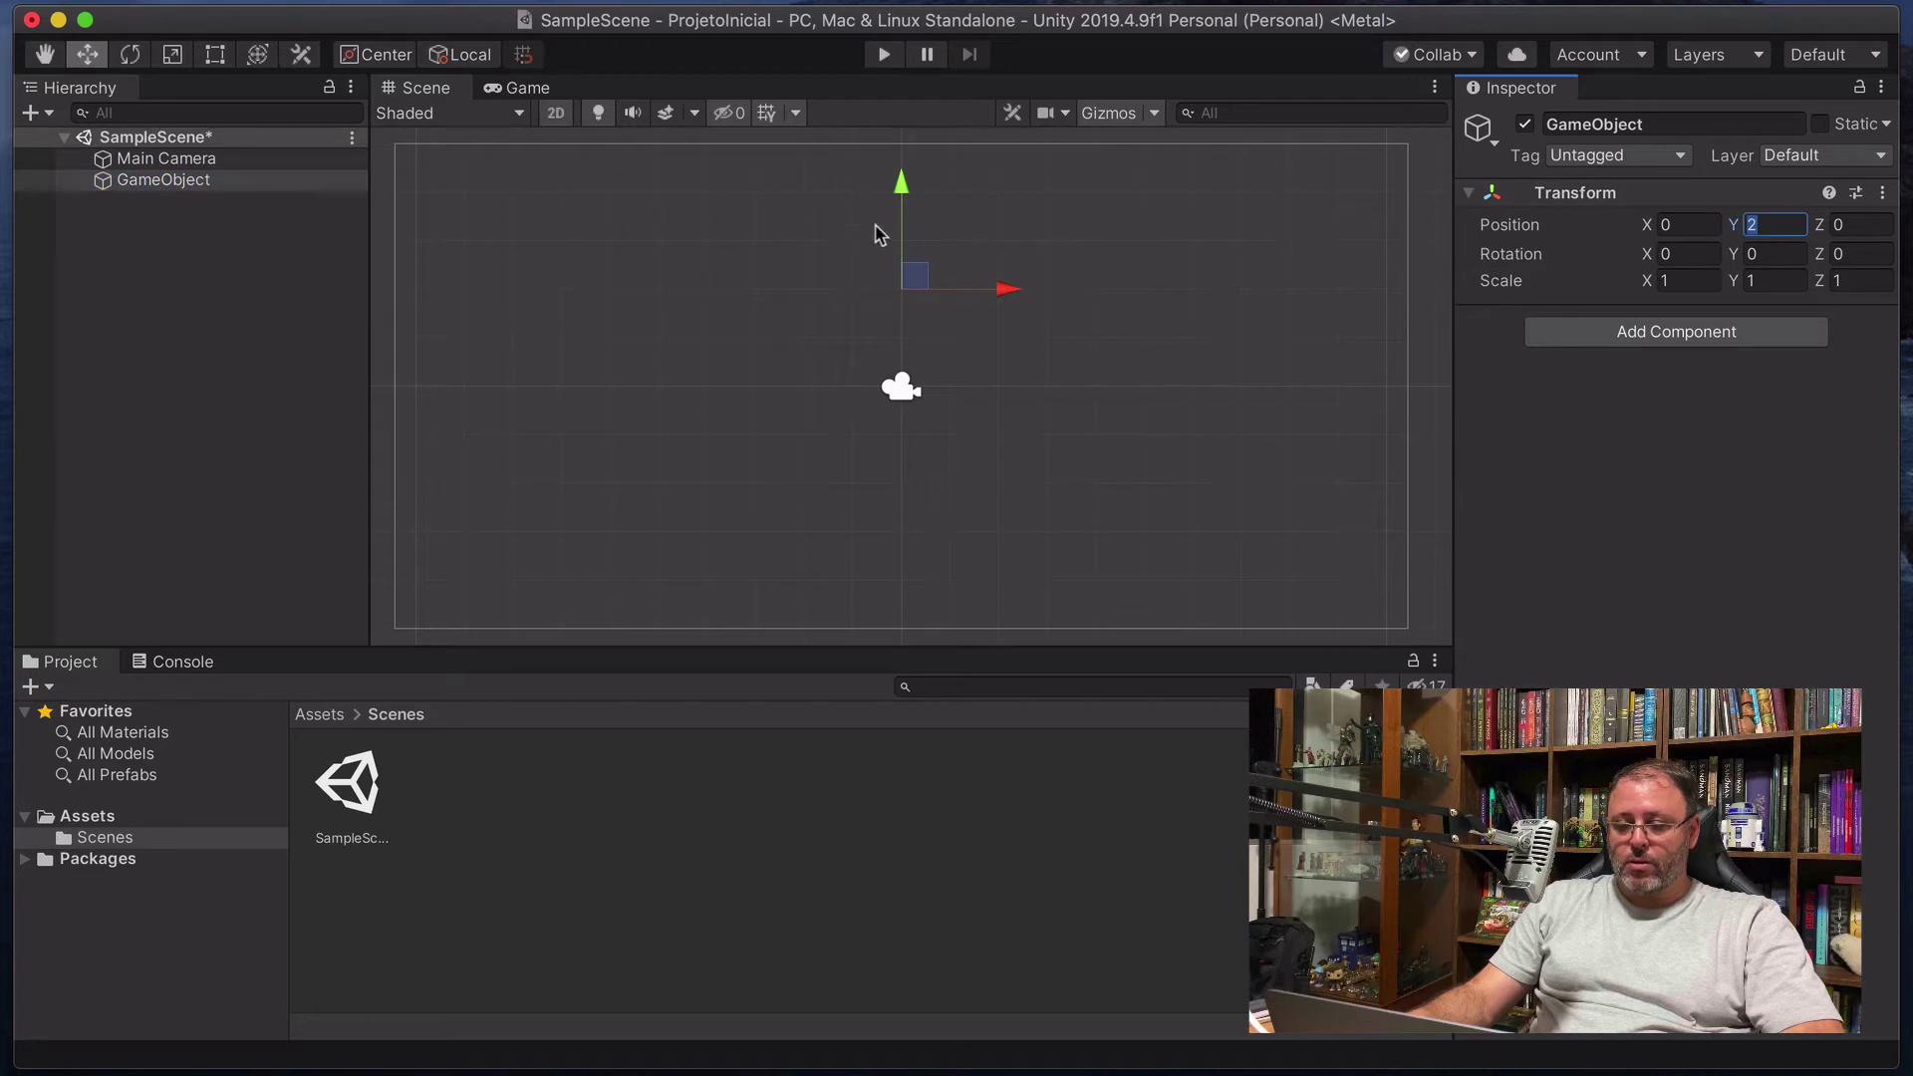
left_click_drag(904, 189, 904, 257)
left_click_drag(1012, 358, 994, 283)
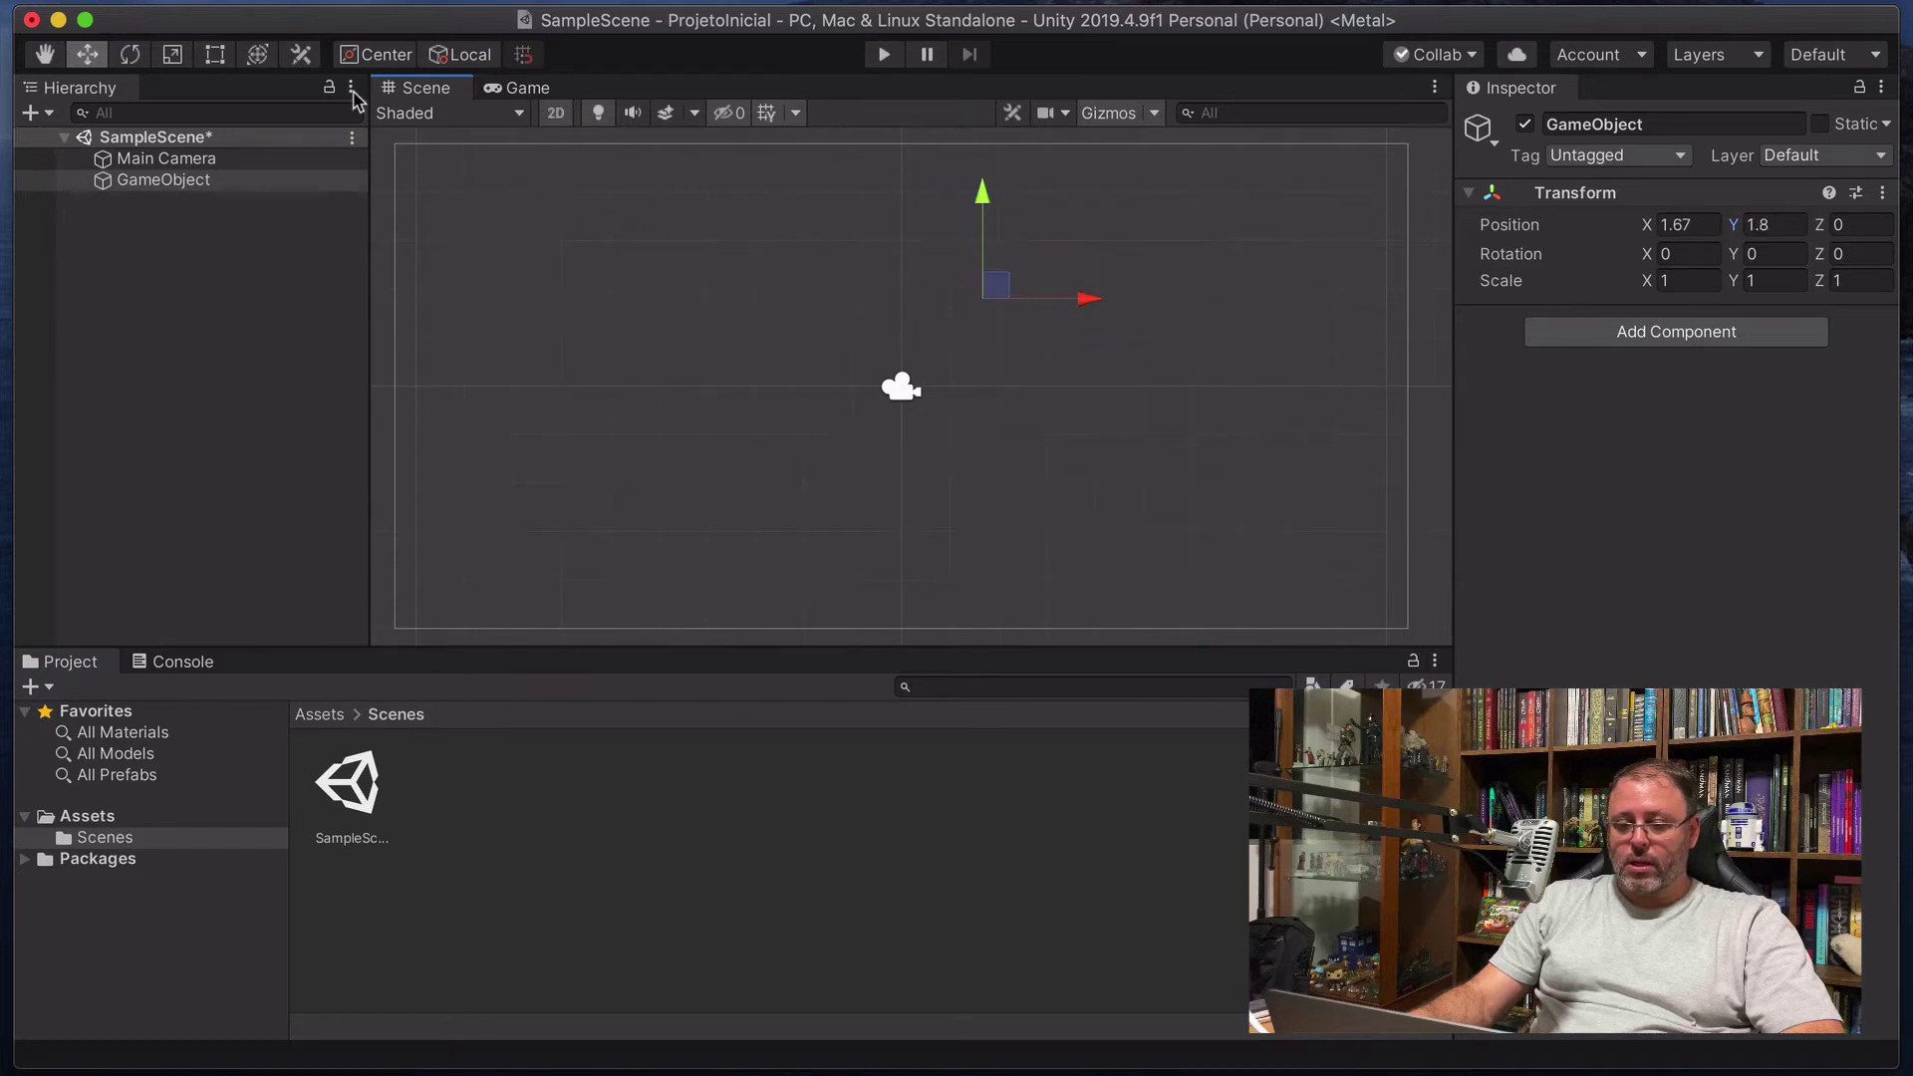
Examine the Rotate, Scale and Rect tool handles on the GameObject, and return to the Hand tool.
left_click(133, 55)
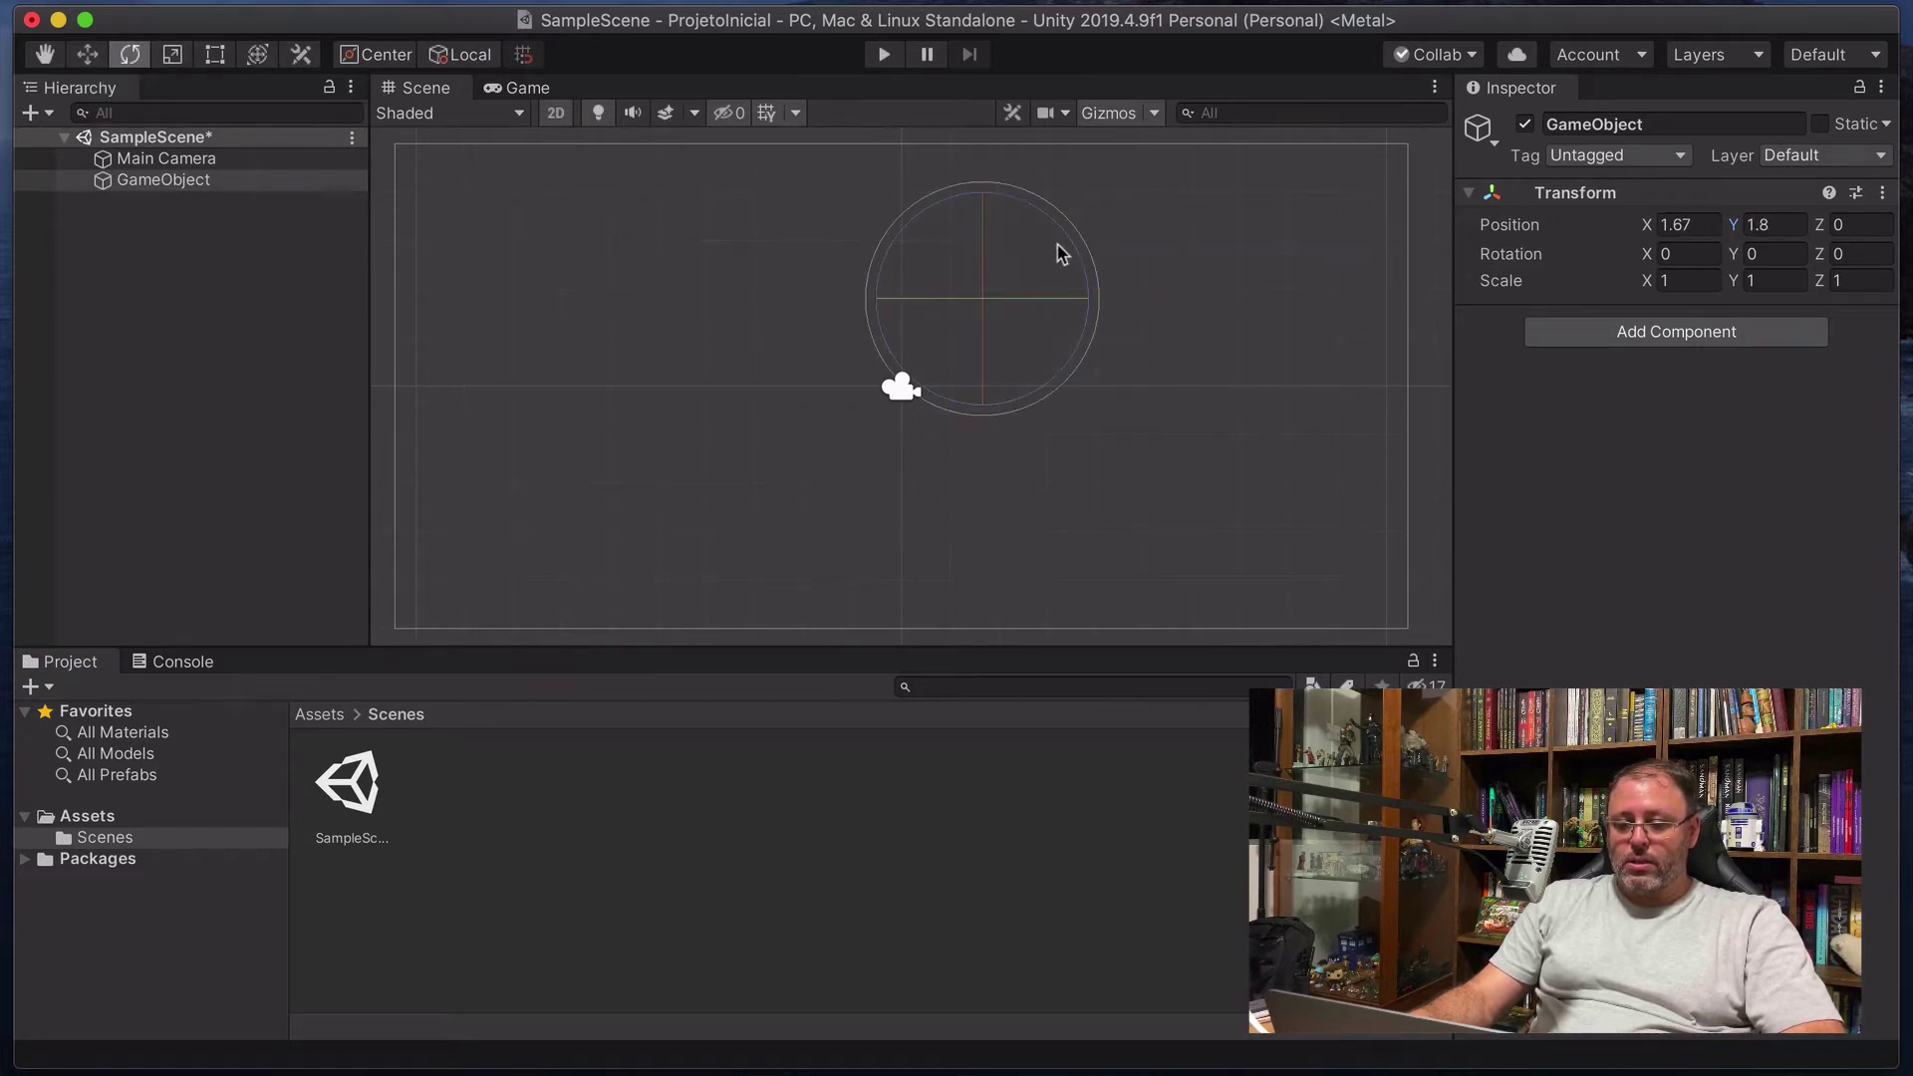
left_click(178, 57)
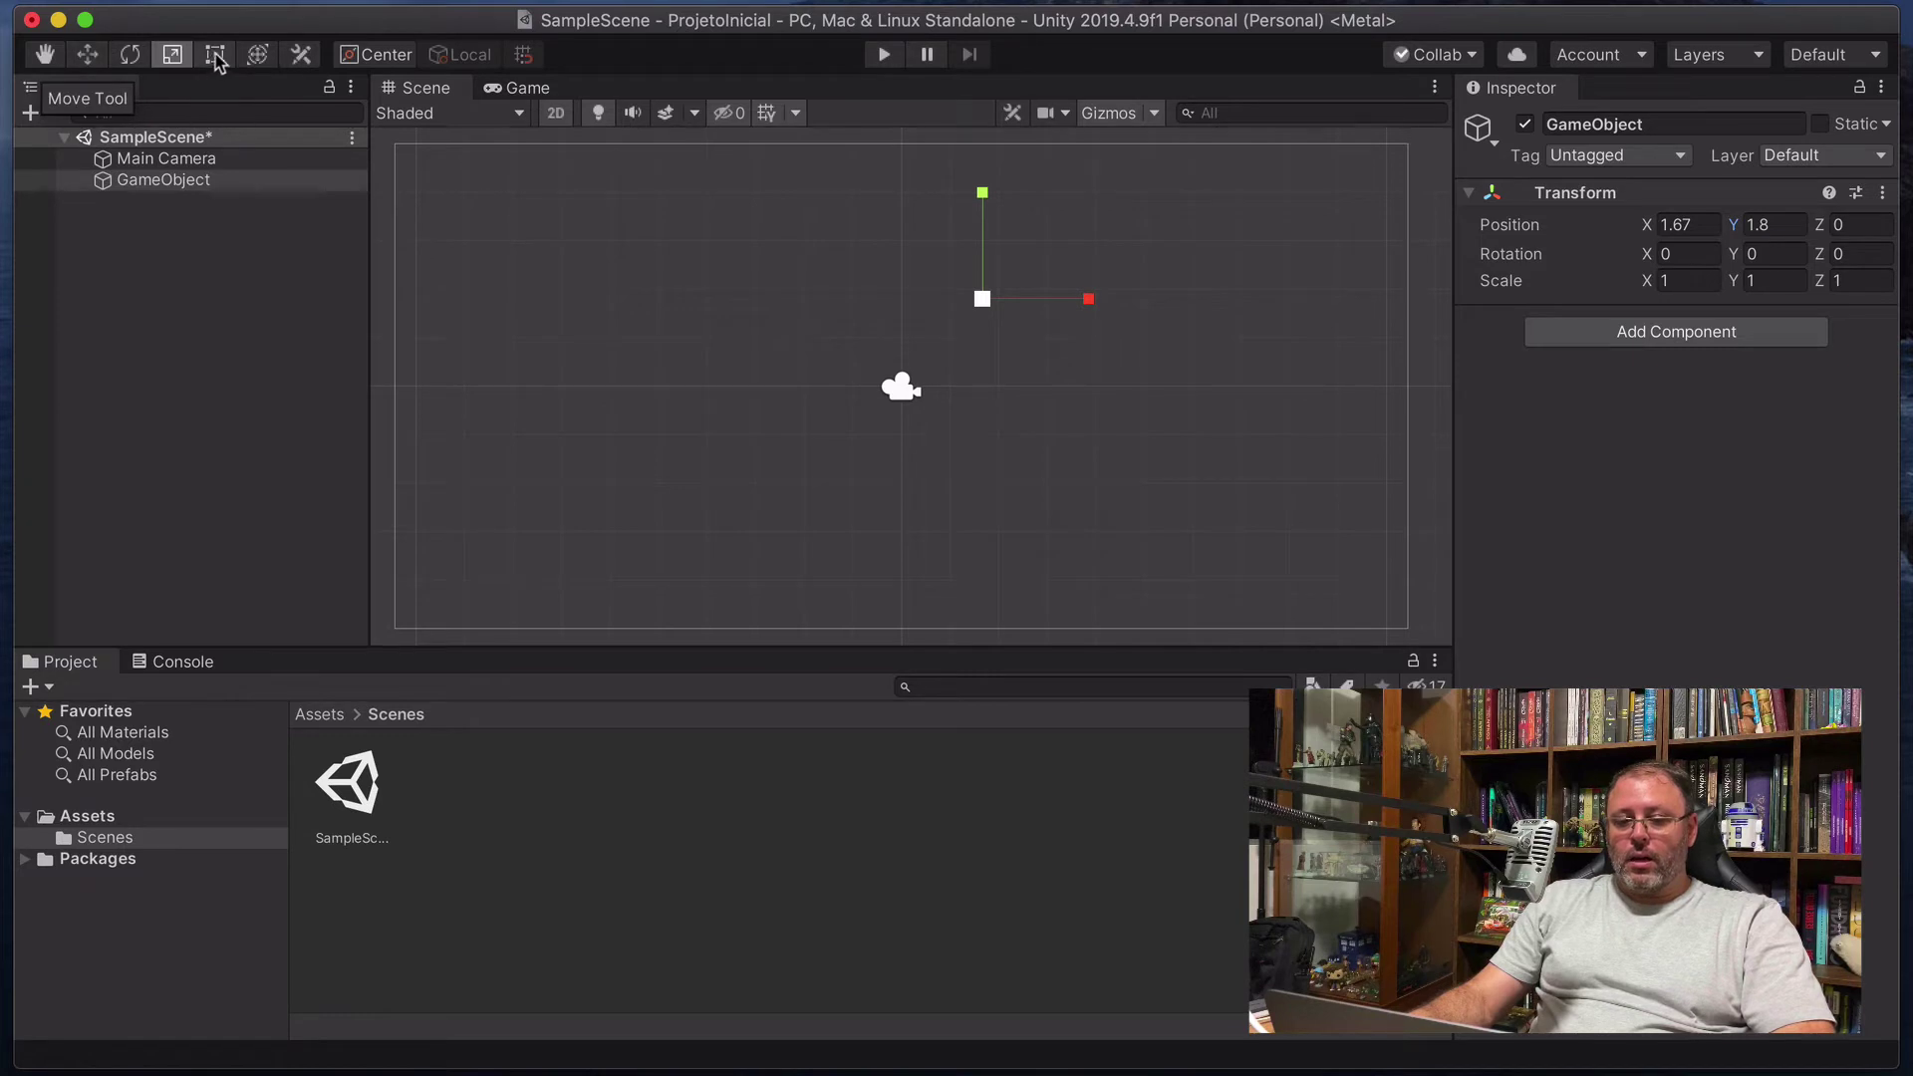
left_click(215, 55)
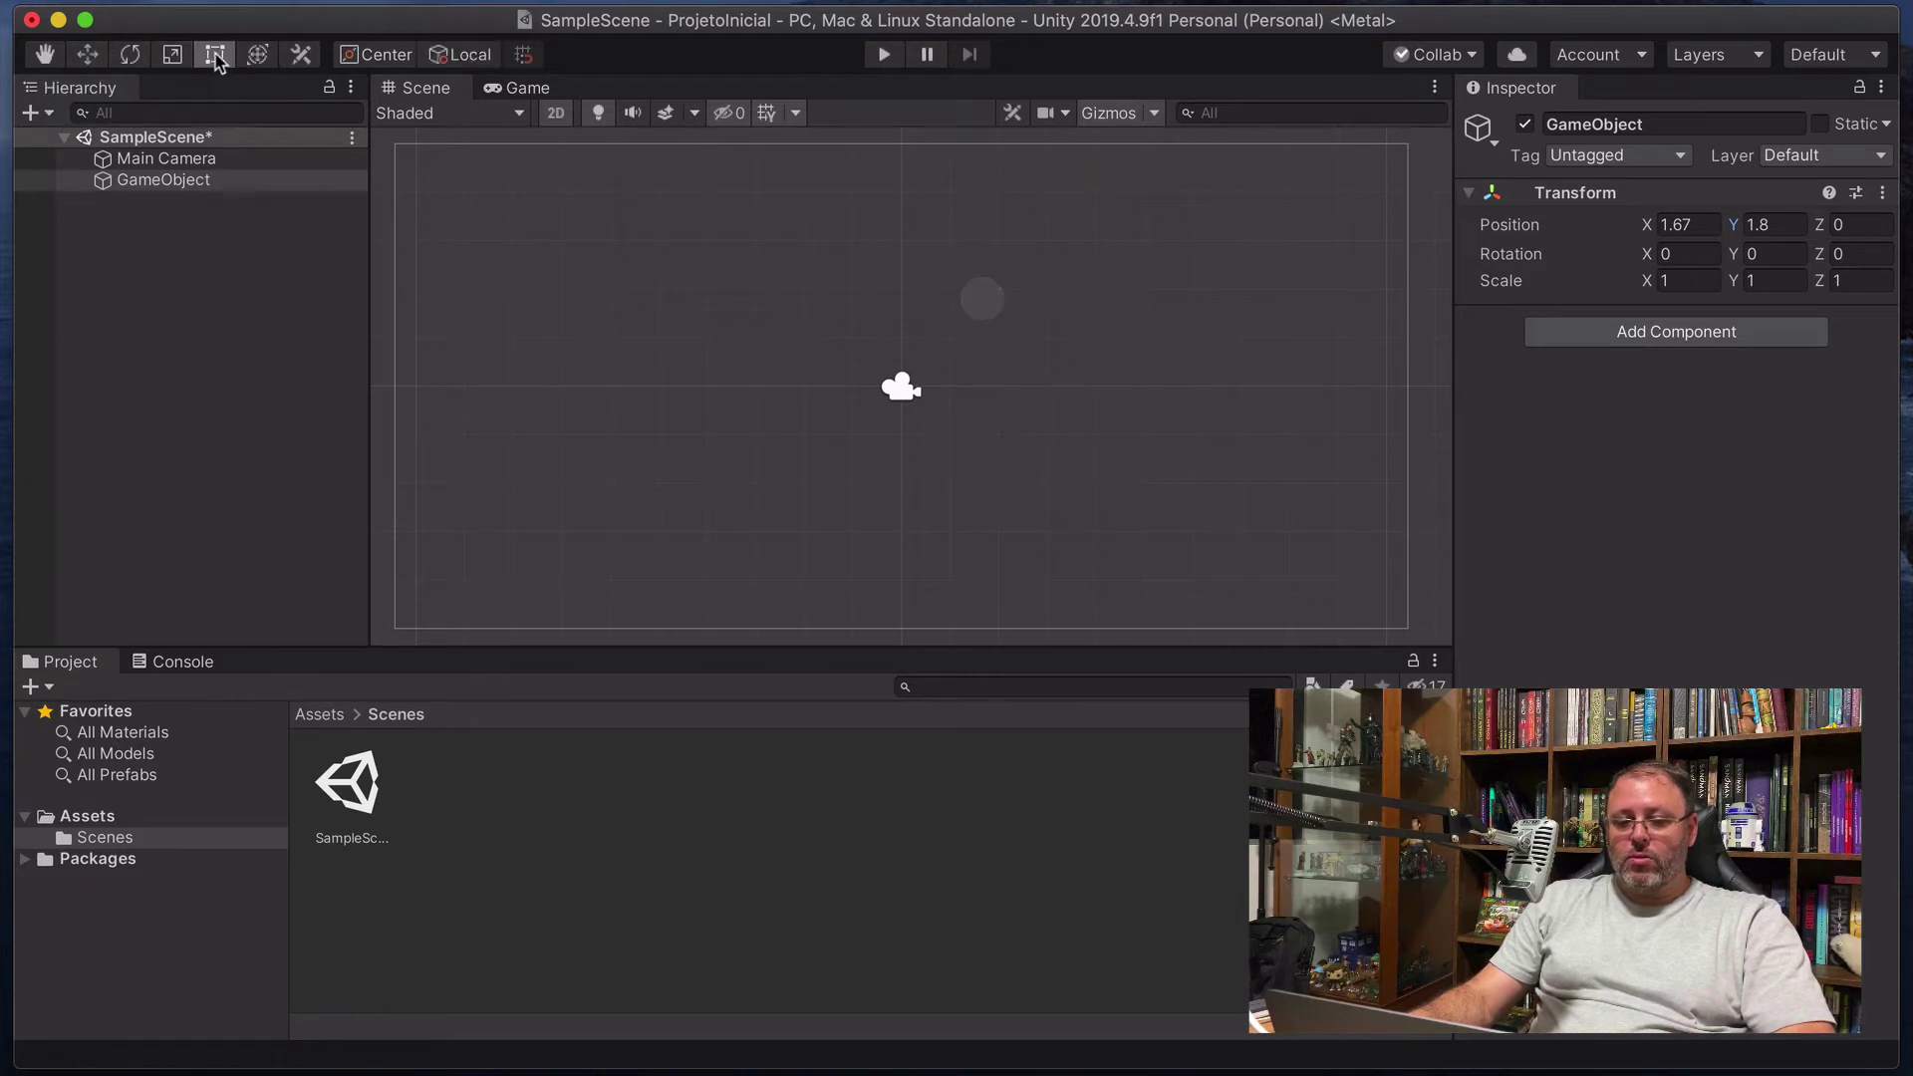
left_click(166, 57)
left_click(129, 55)
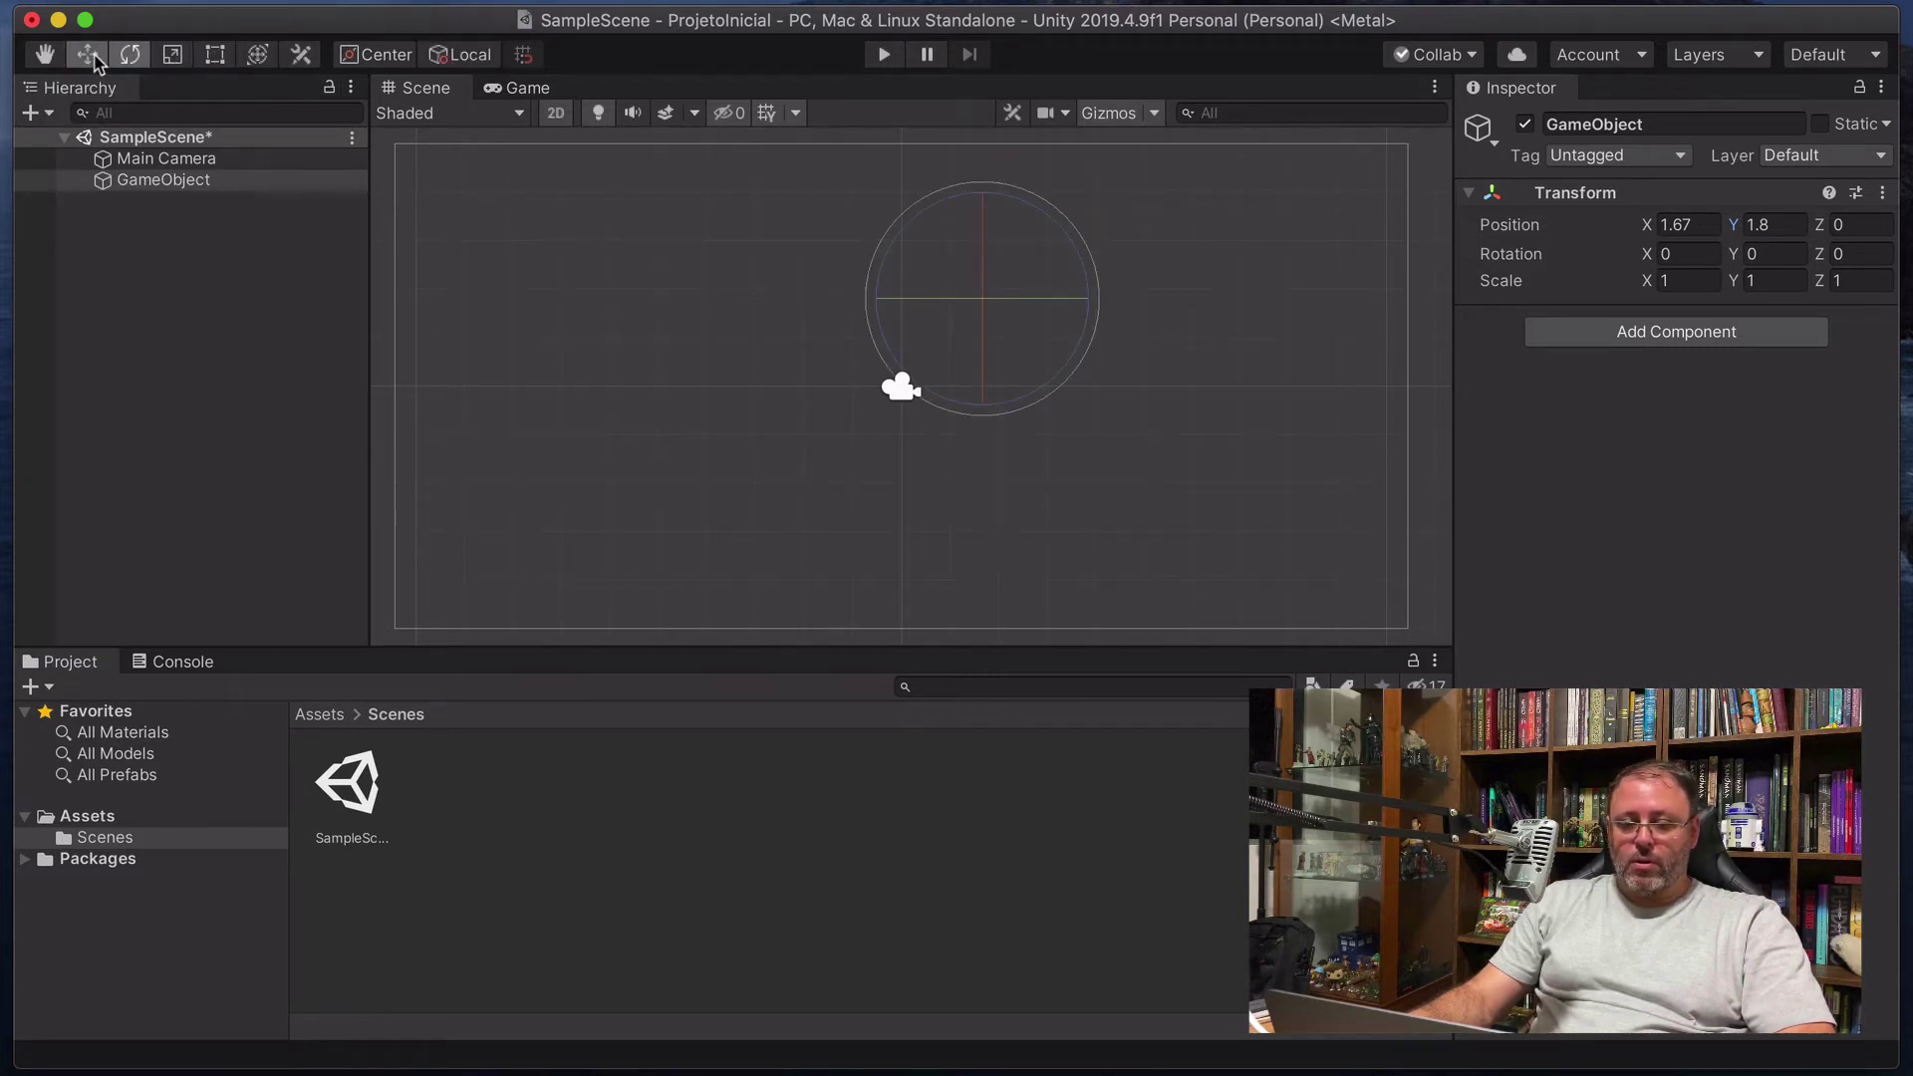
left_click(87, 55)
left_click(44, 55)
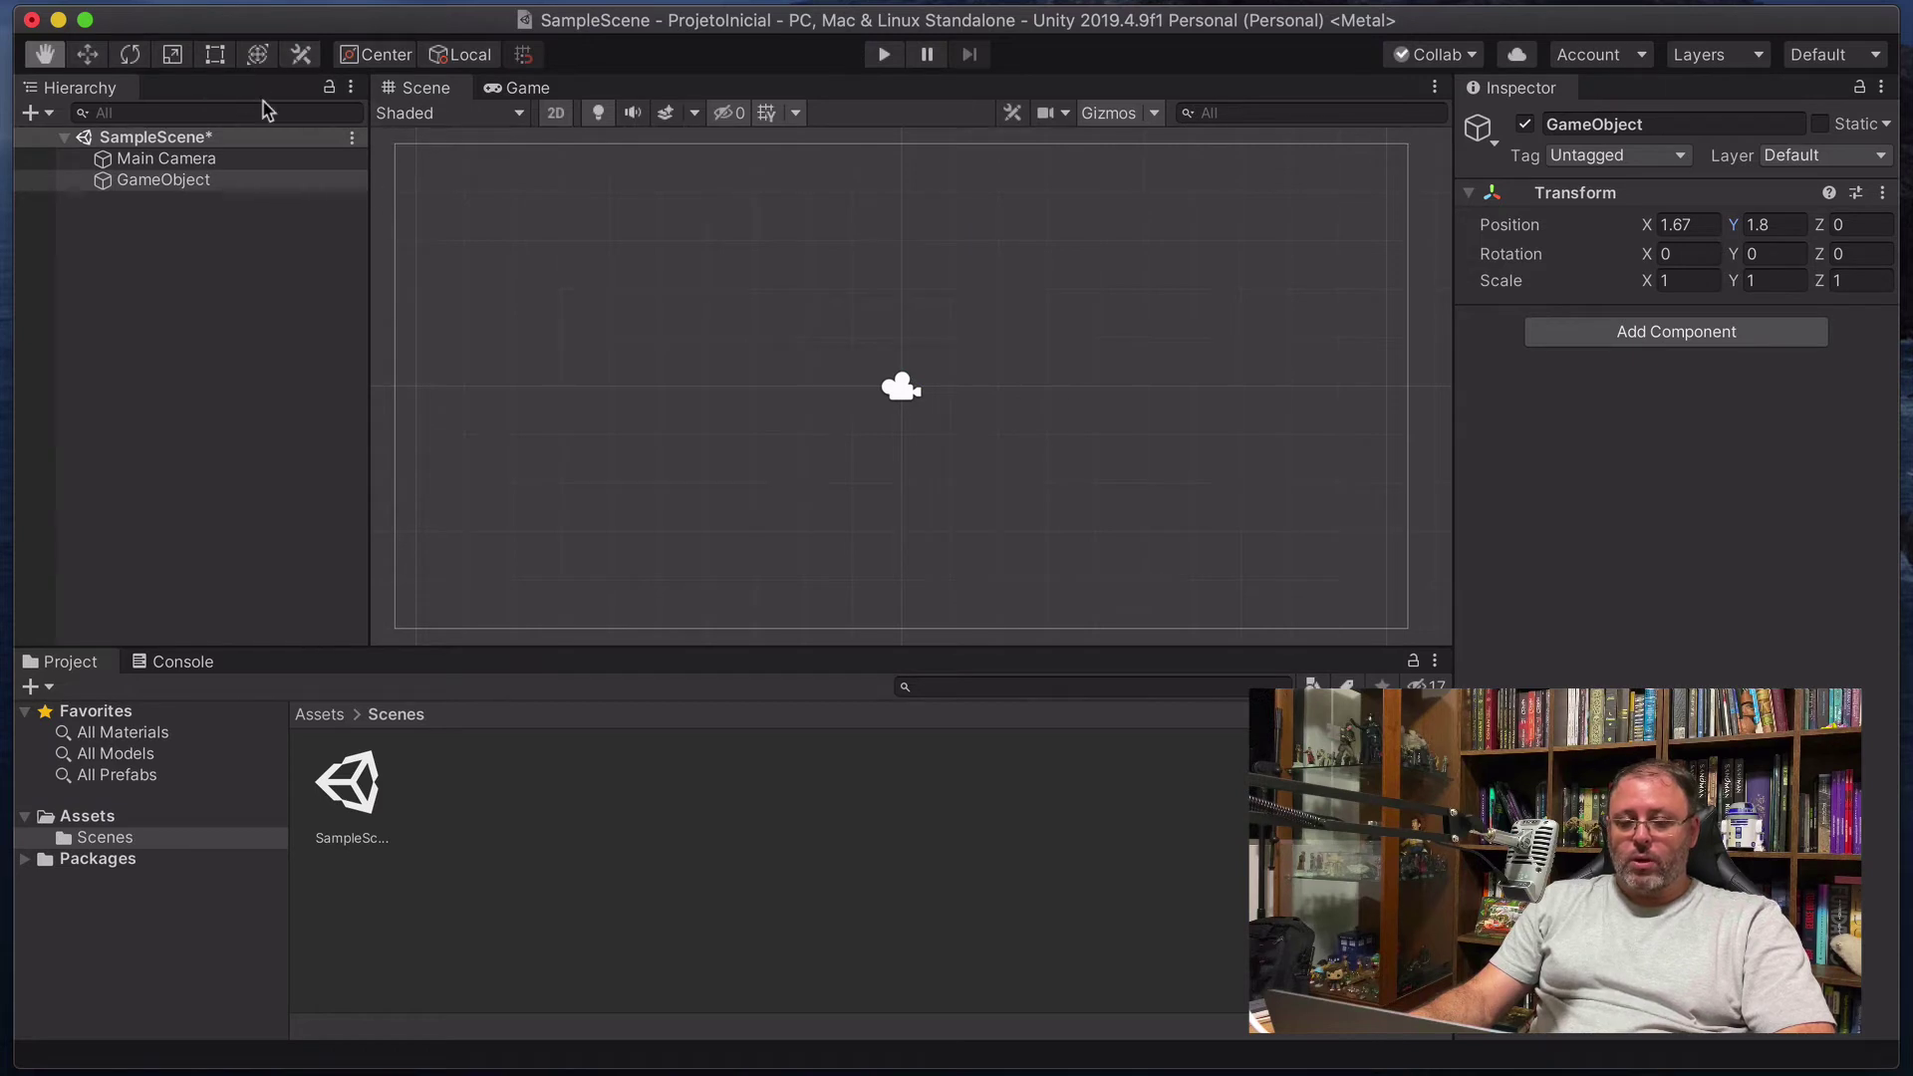
Examine the available object creation and alignment commands for the selected GameObject without running any.
left_click(205, 183)
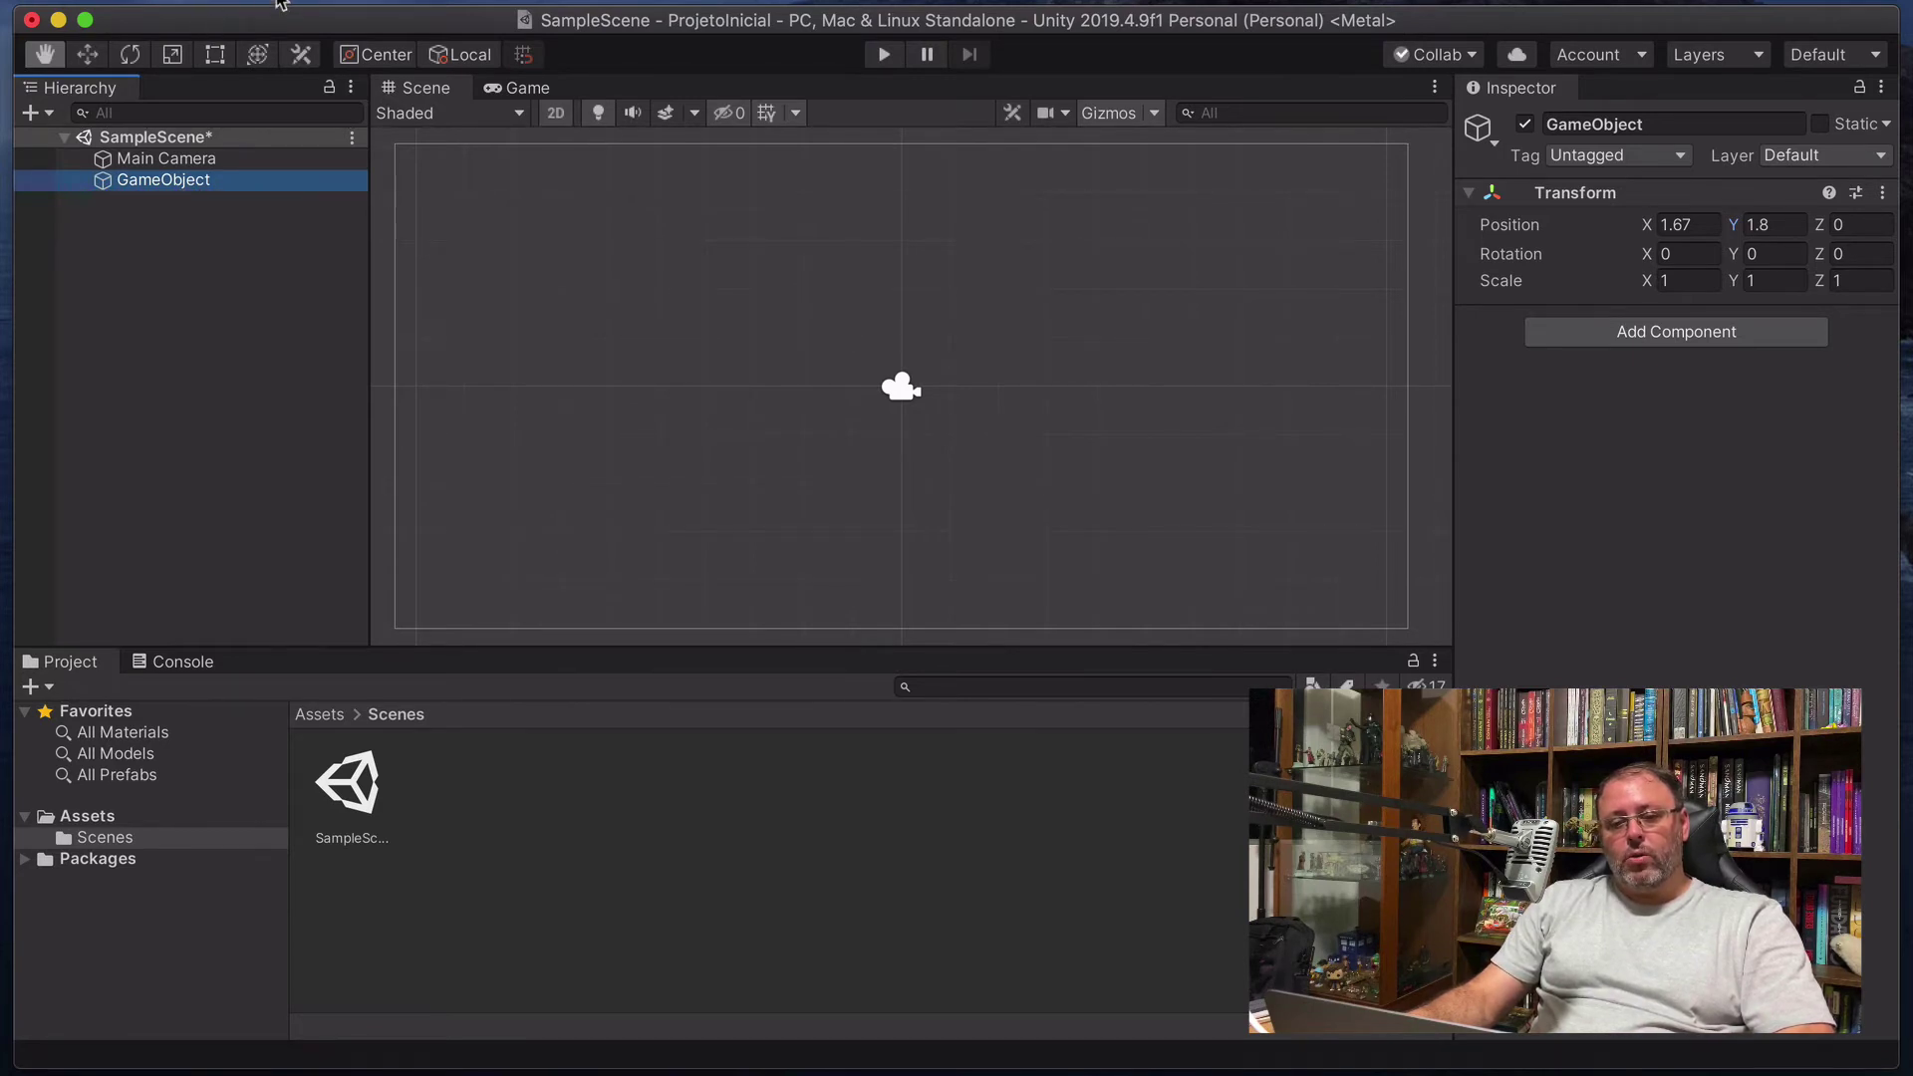
left_click(377, 0)
mouse_move(512, 60)
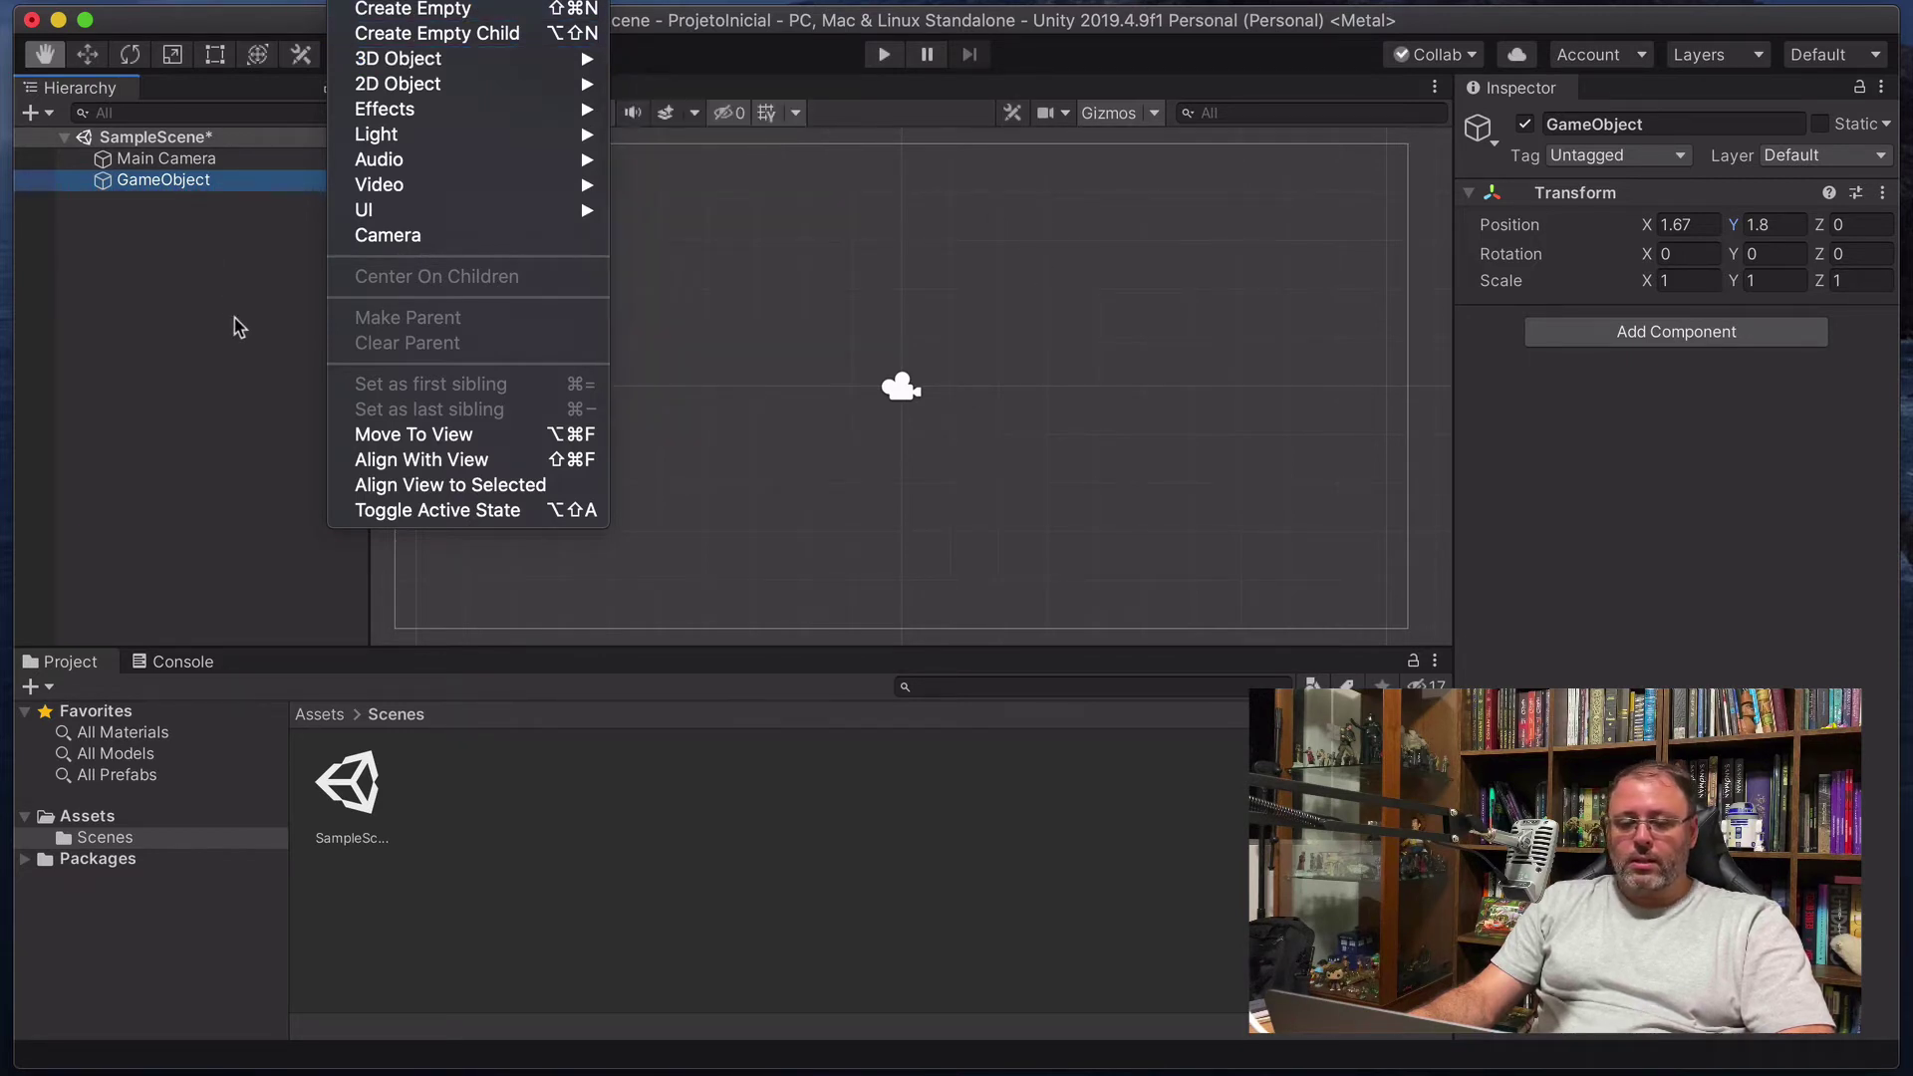
left_click(206, 250)
left_click(195, 182)
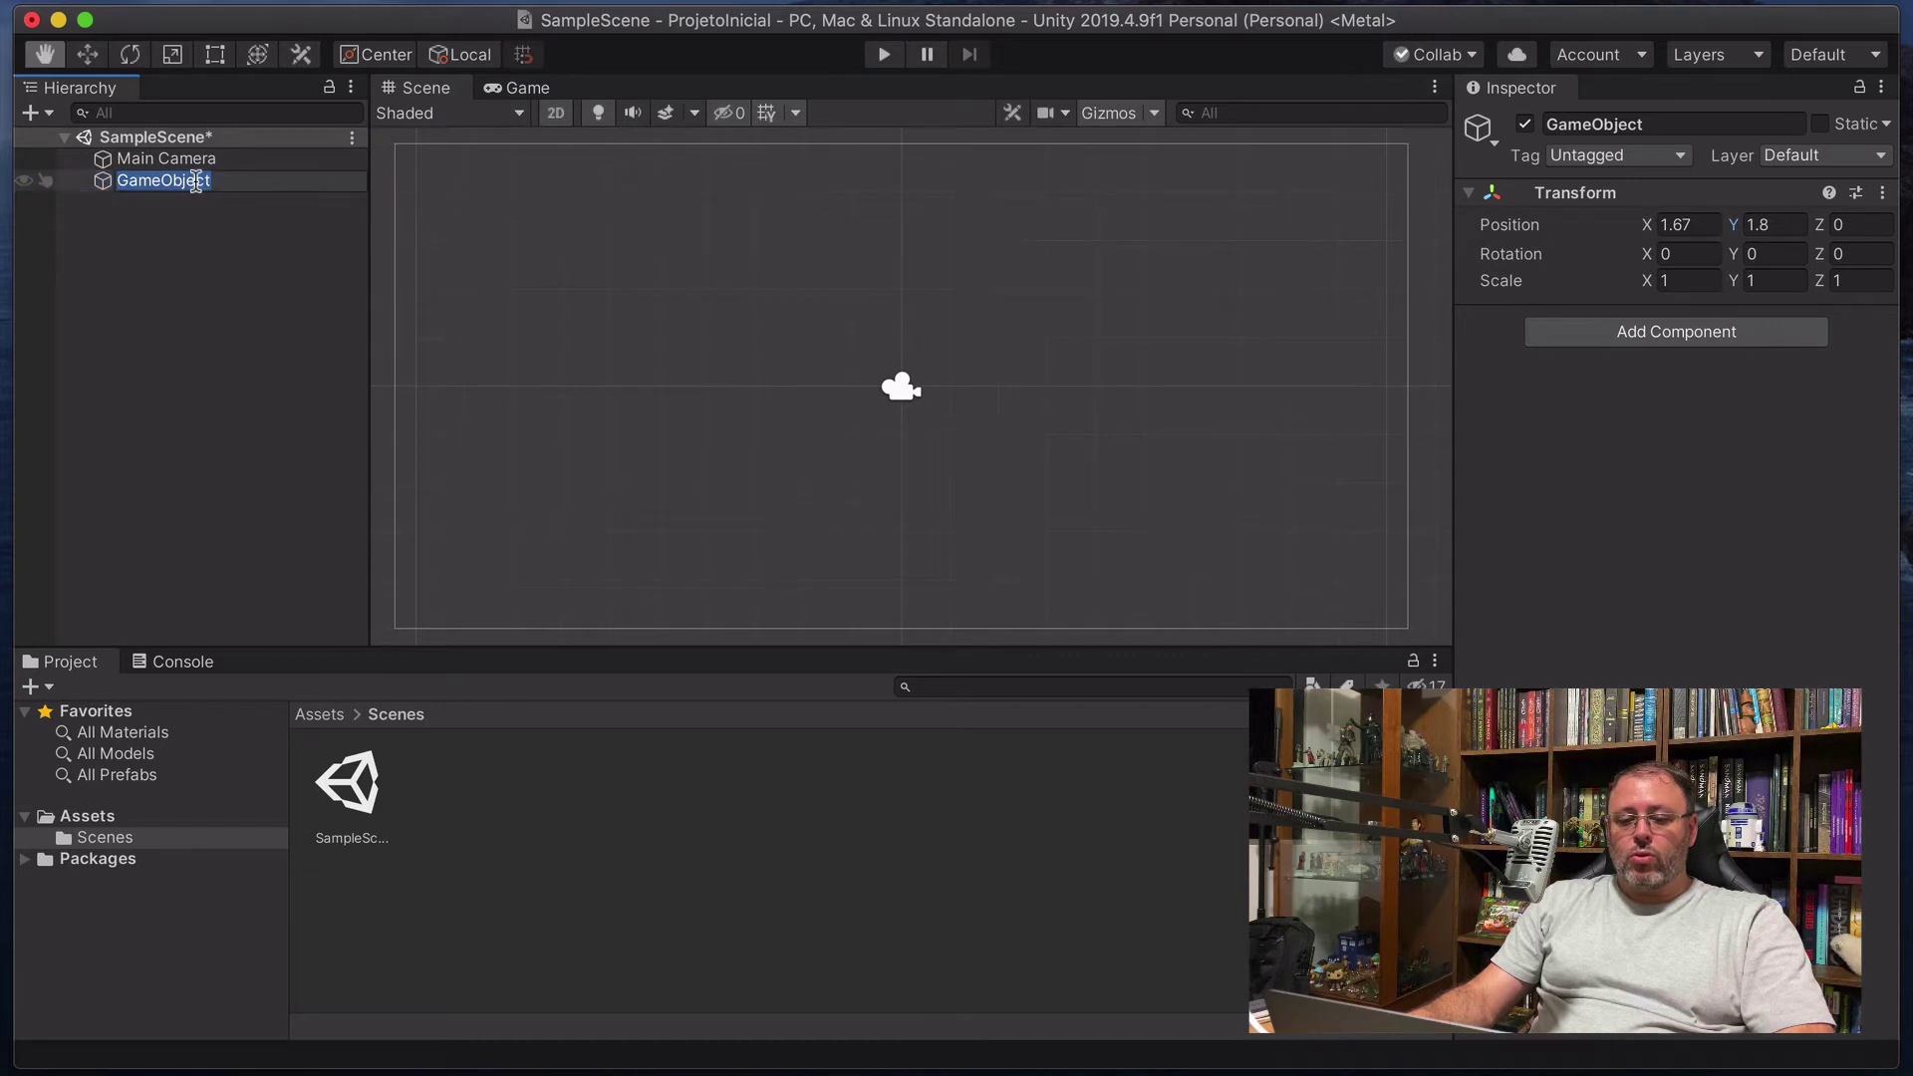
left_click(196, 267)
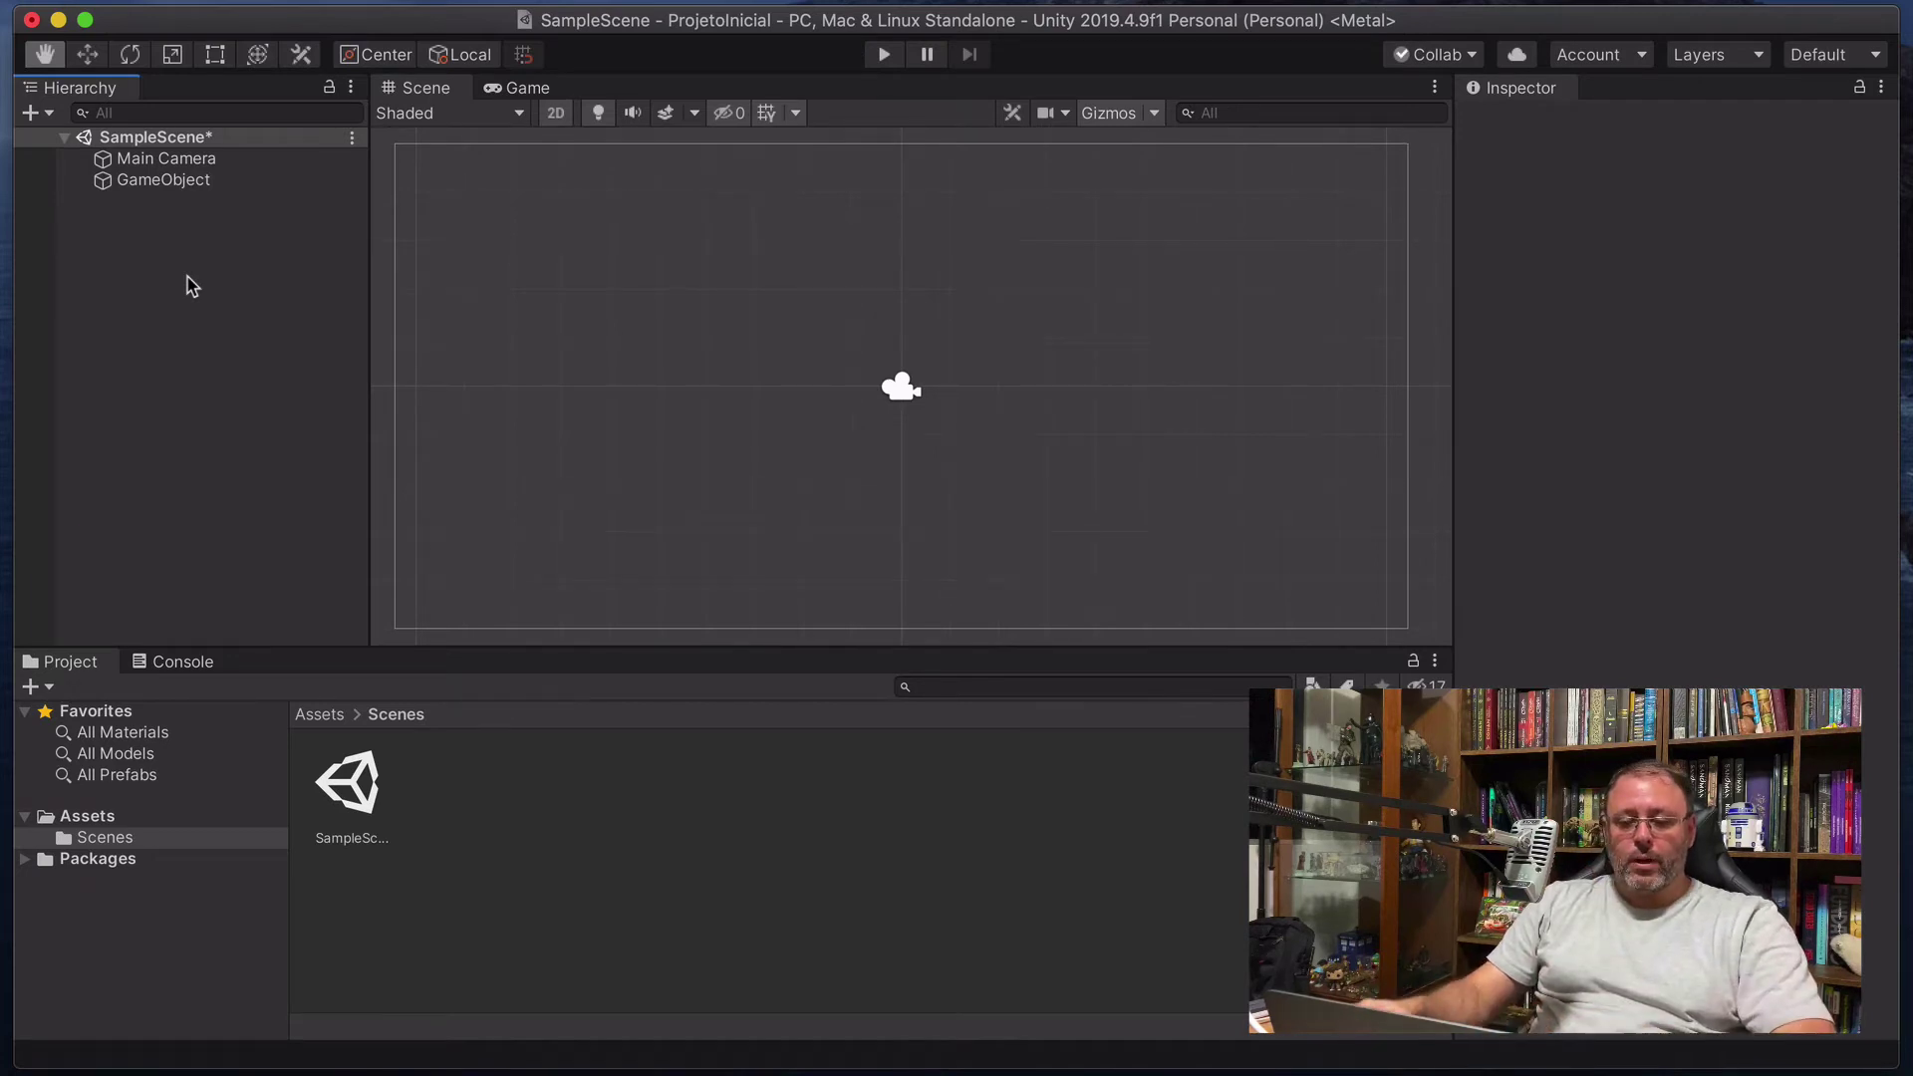
left_click(159, 181)
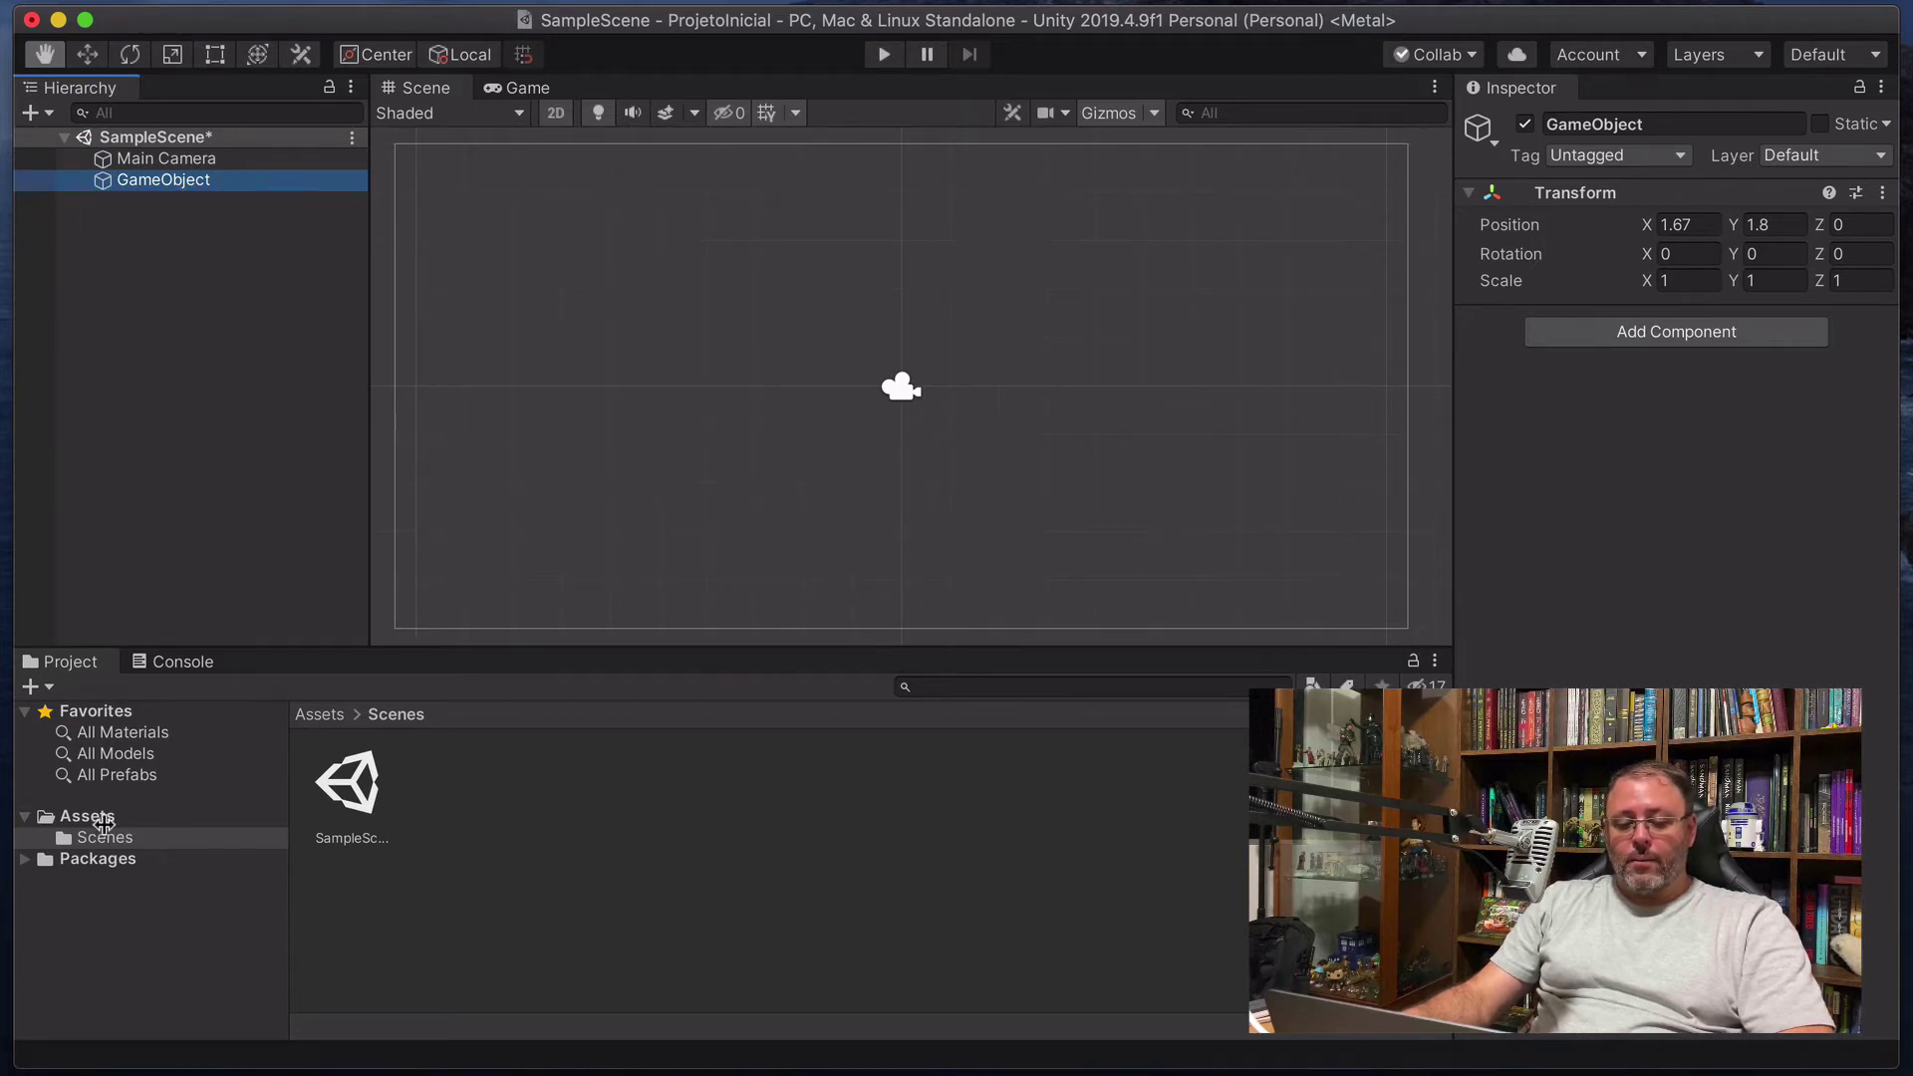
Examine the asset commands available in the project's Scenes folder without running any.
left_click(534, 860)
right_click(518, 828)
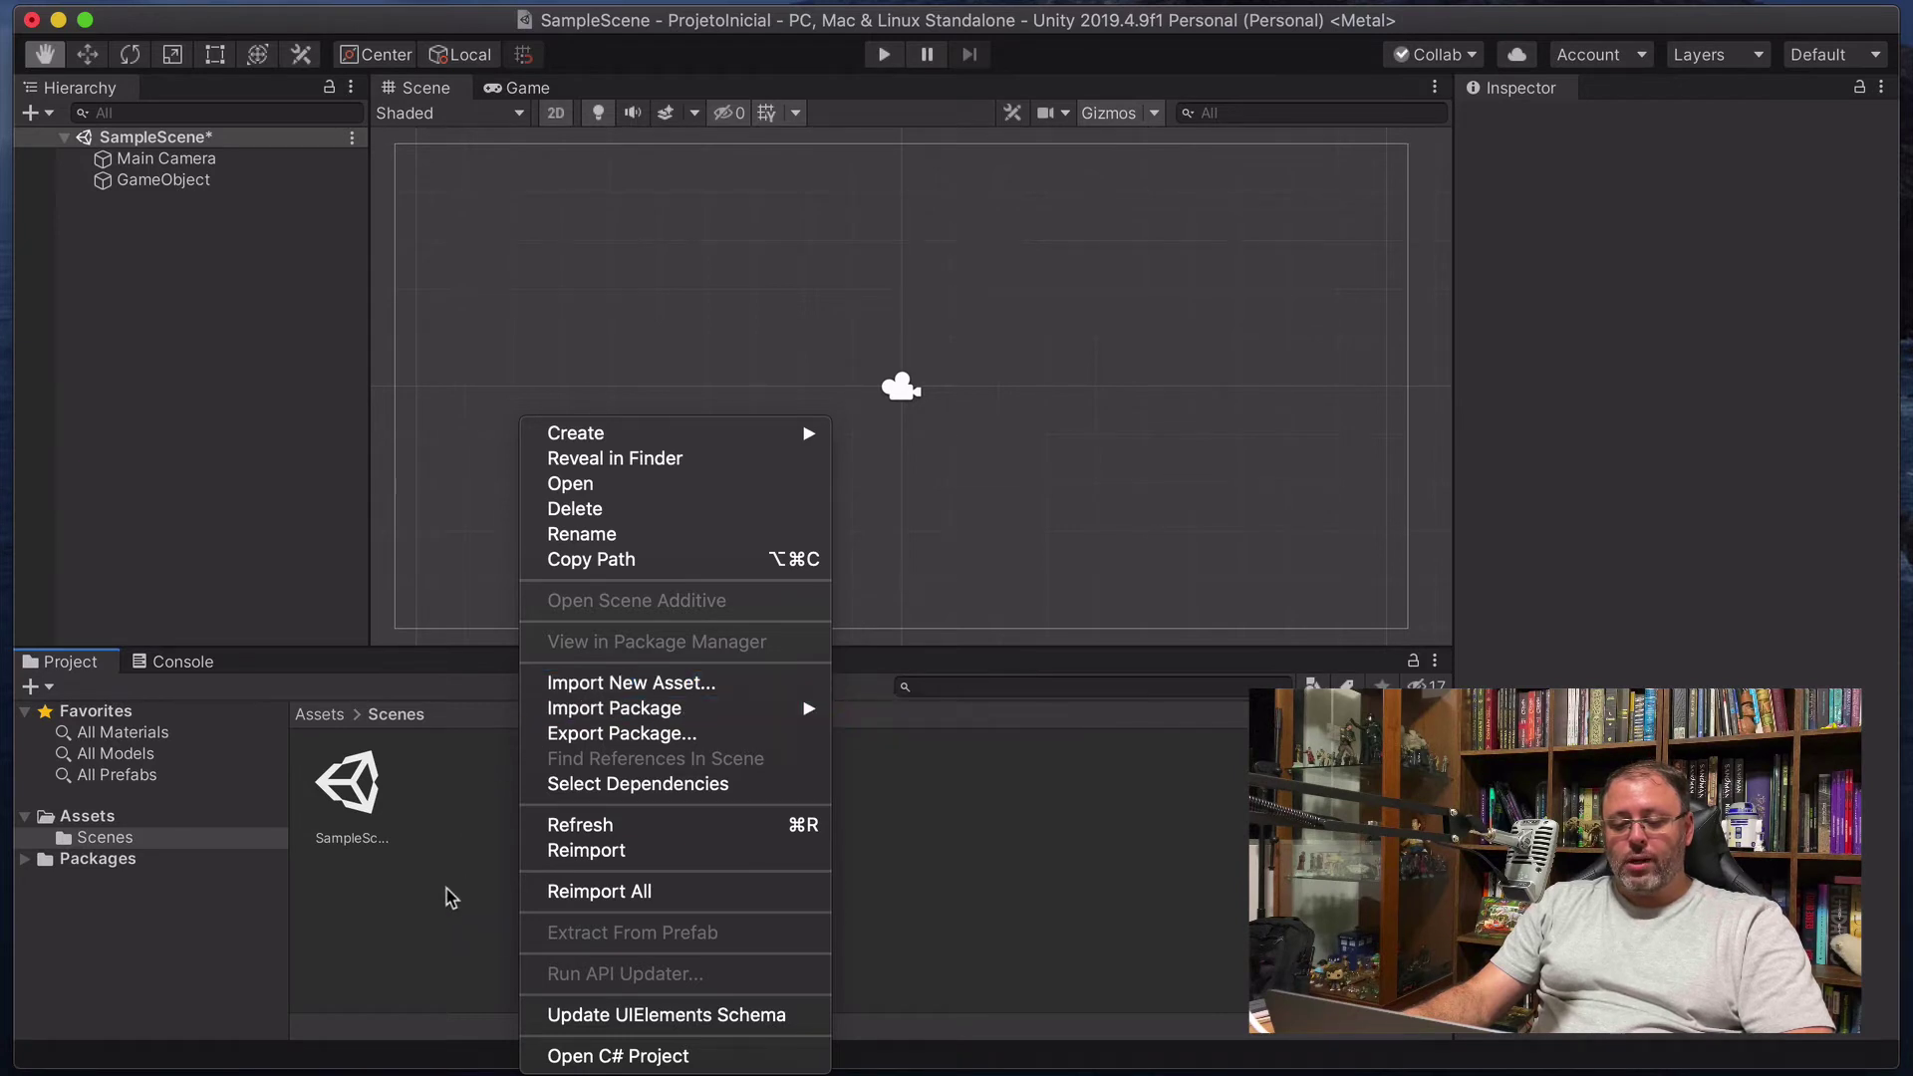
left_click(461, 840)
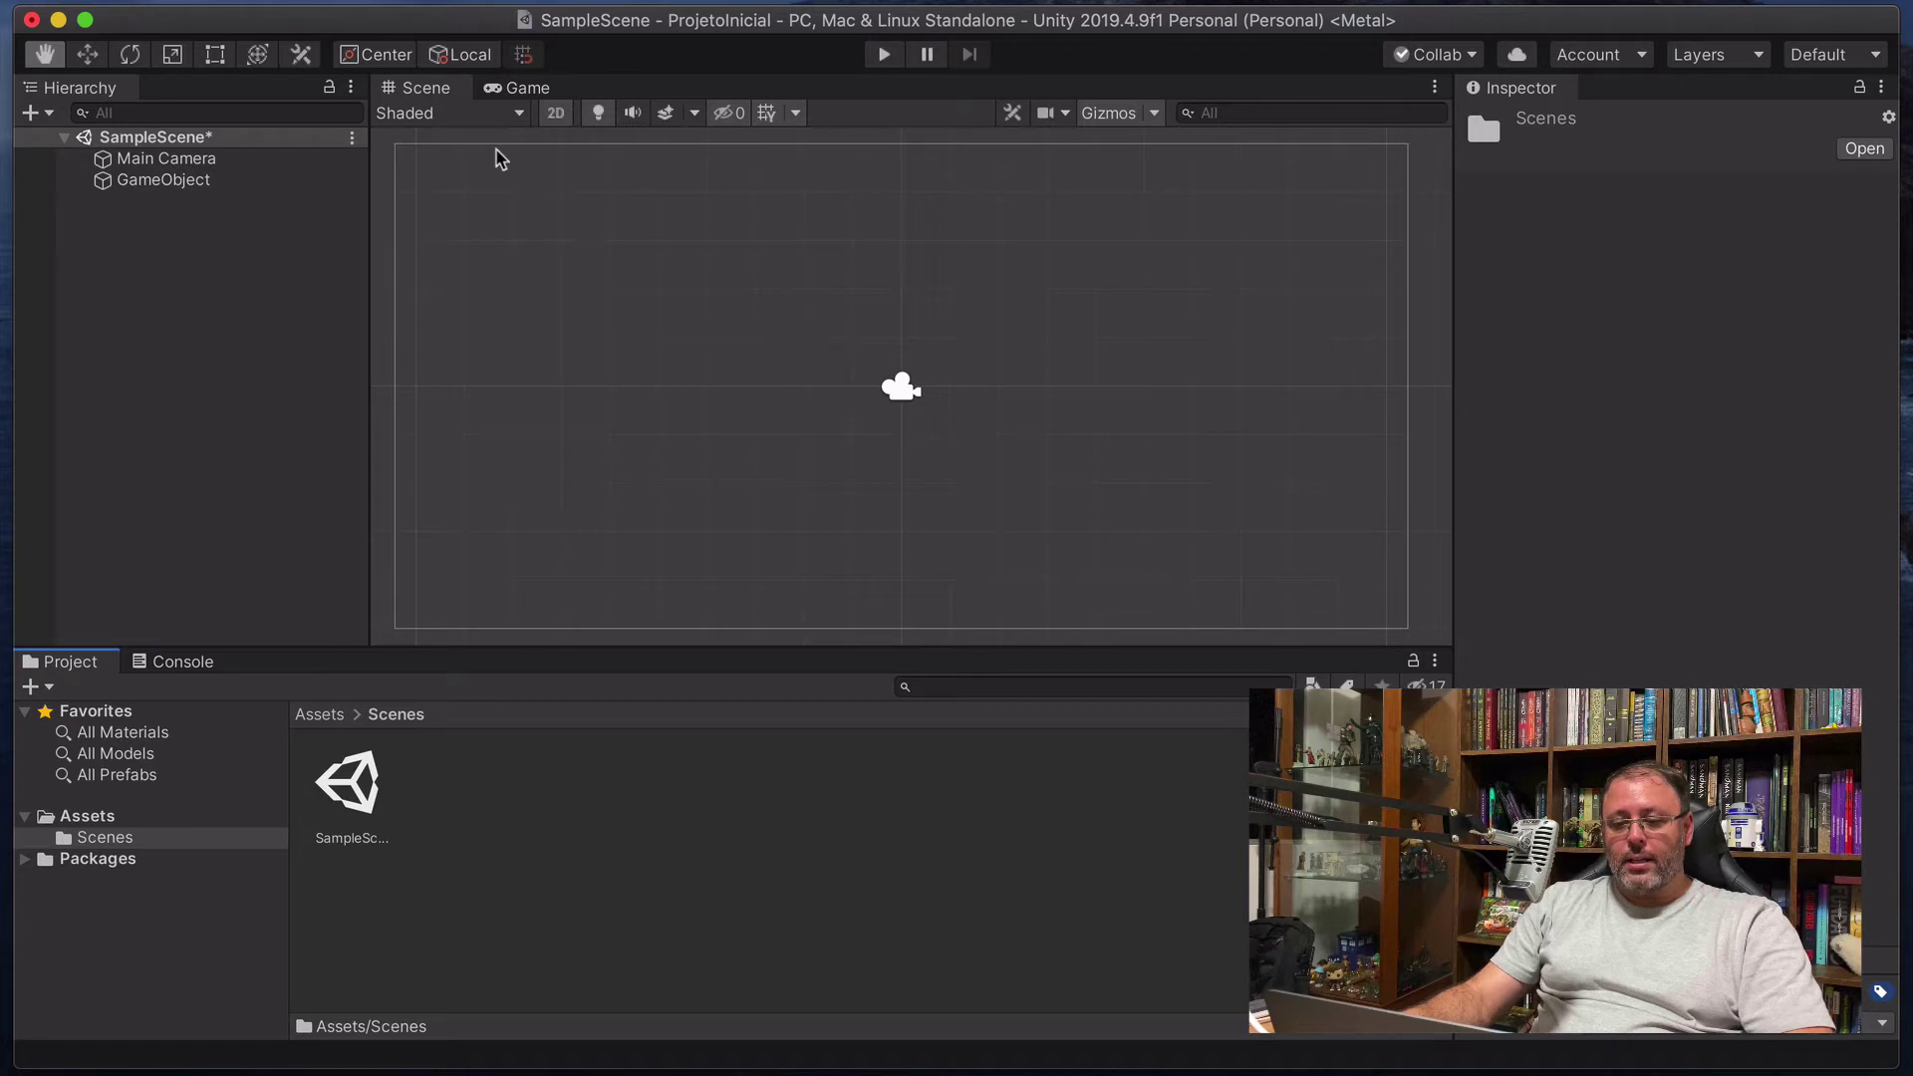
Open the Asset Store and filter its assets by the 2D category.
left_click(652, 2)
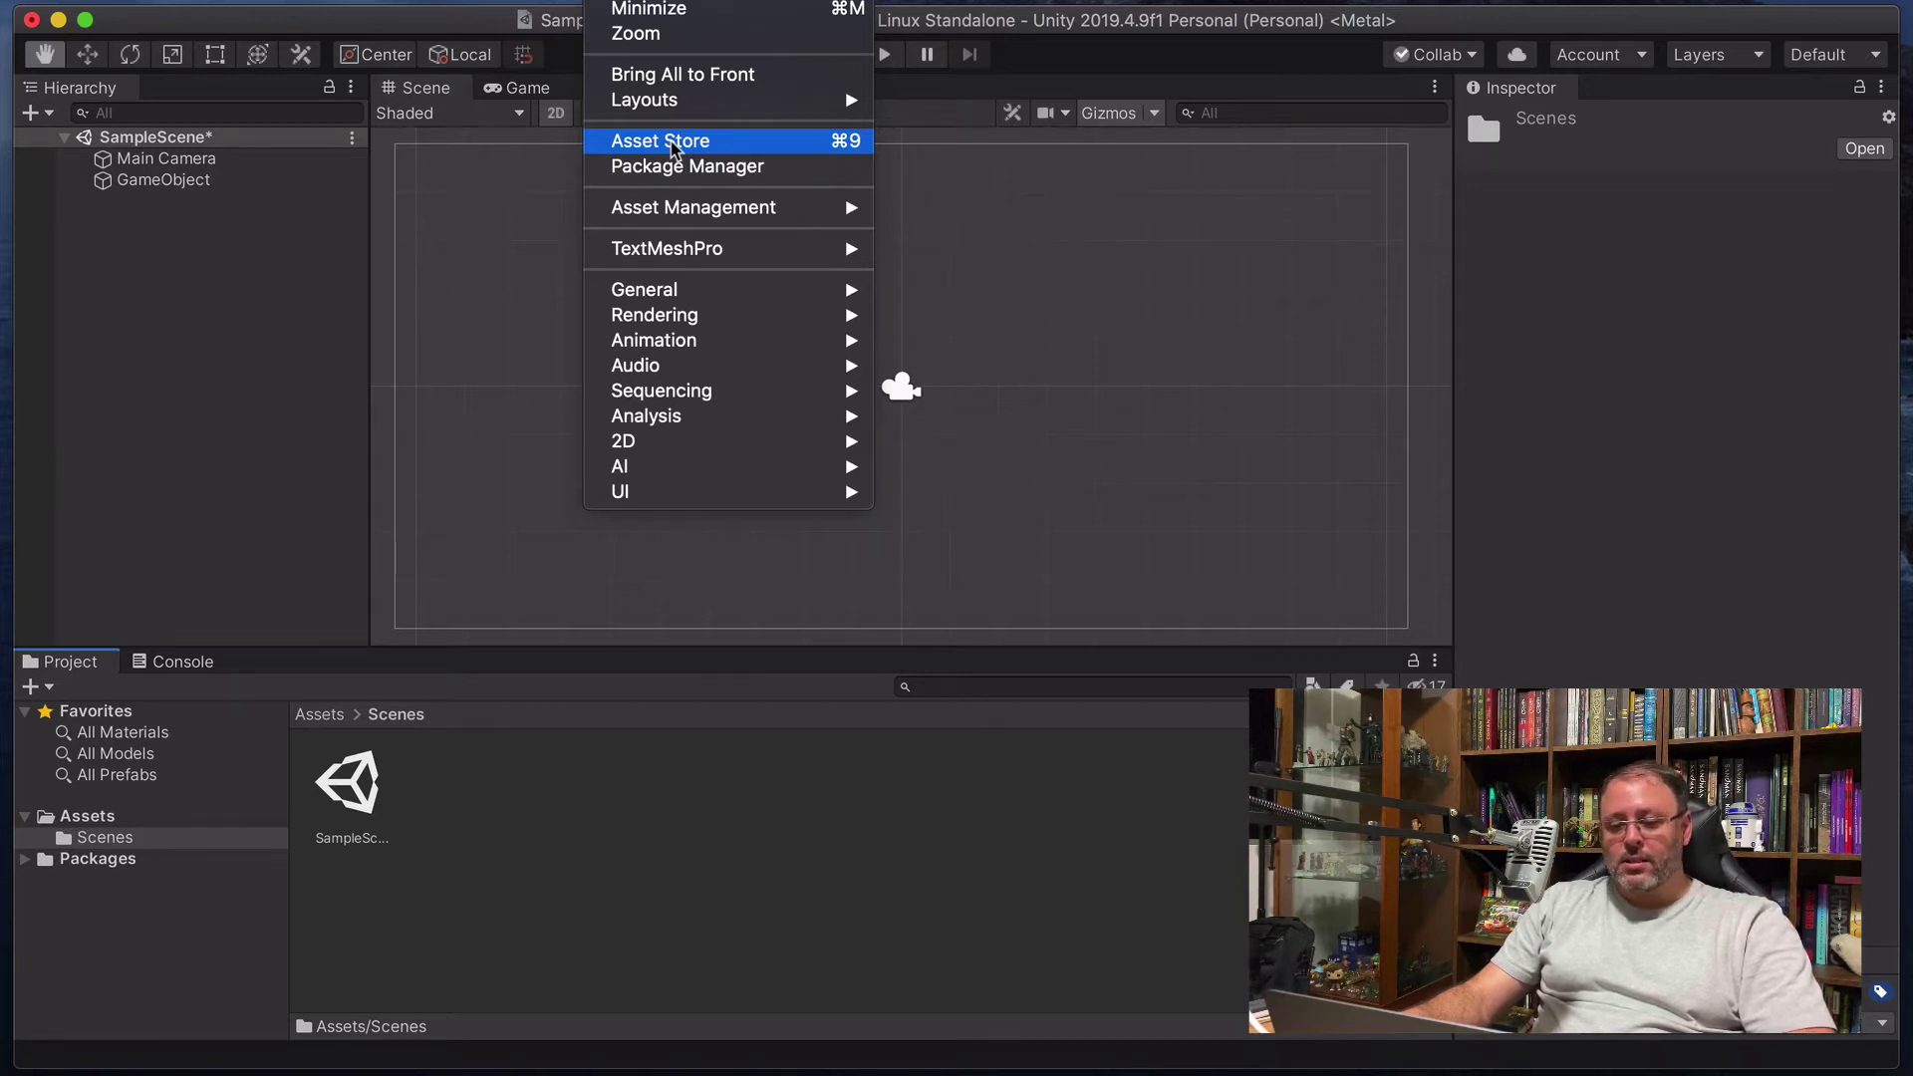
left_click(673, 148)
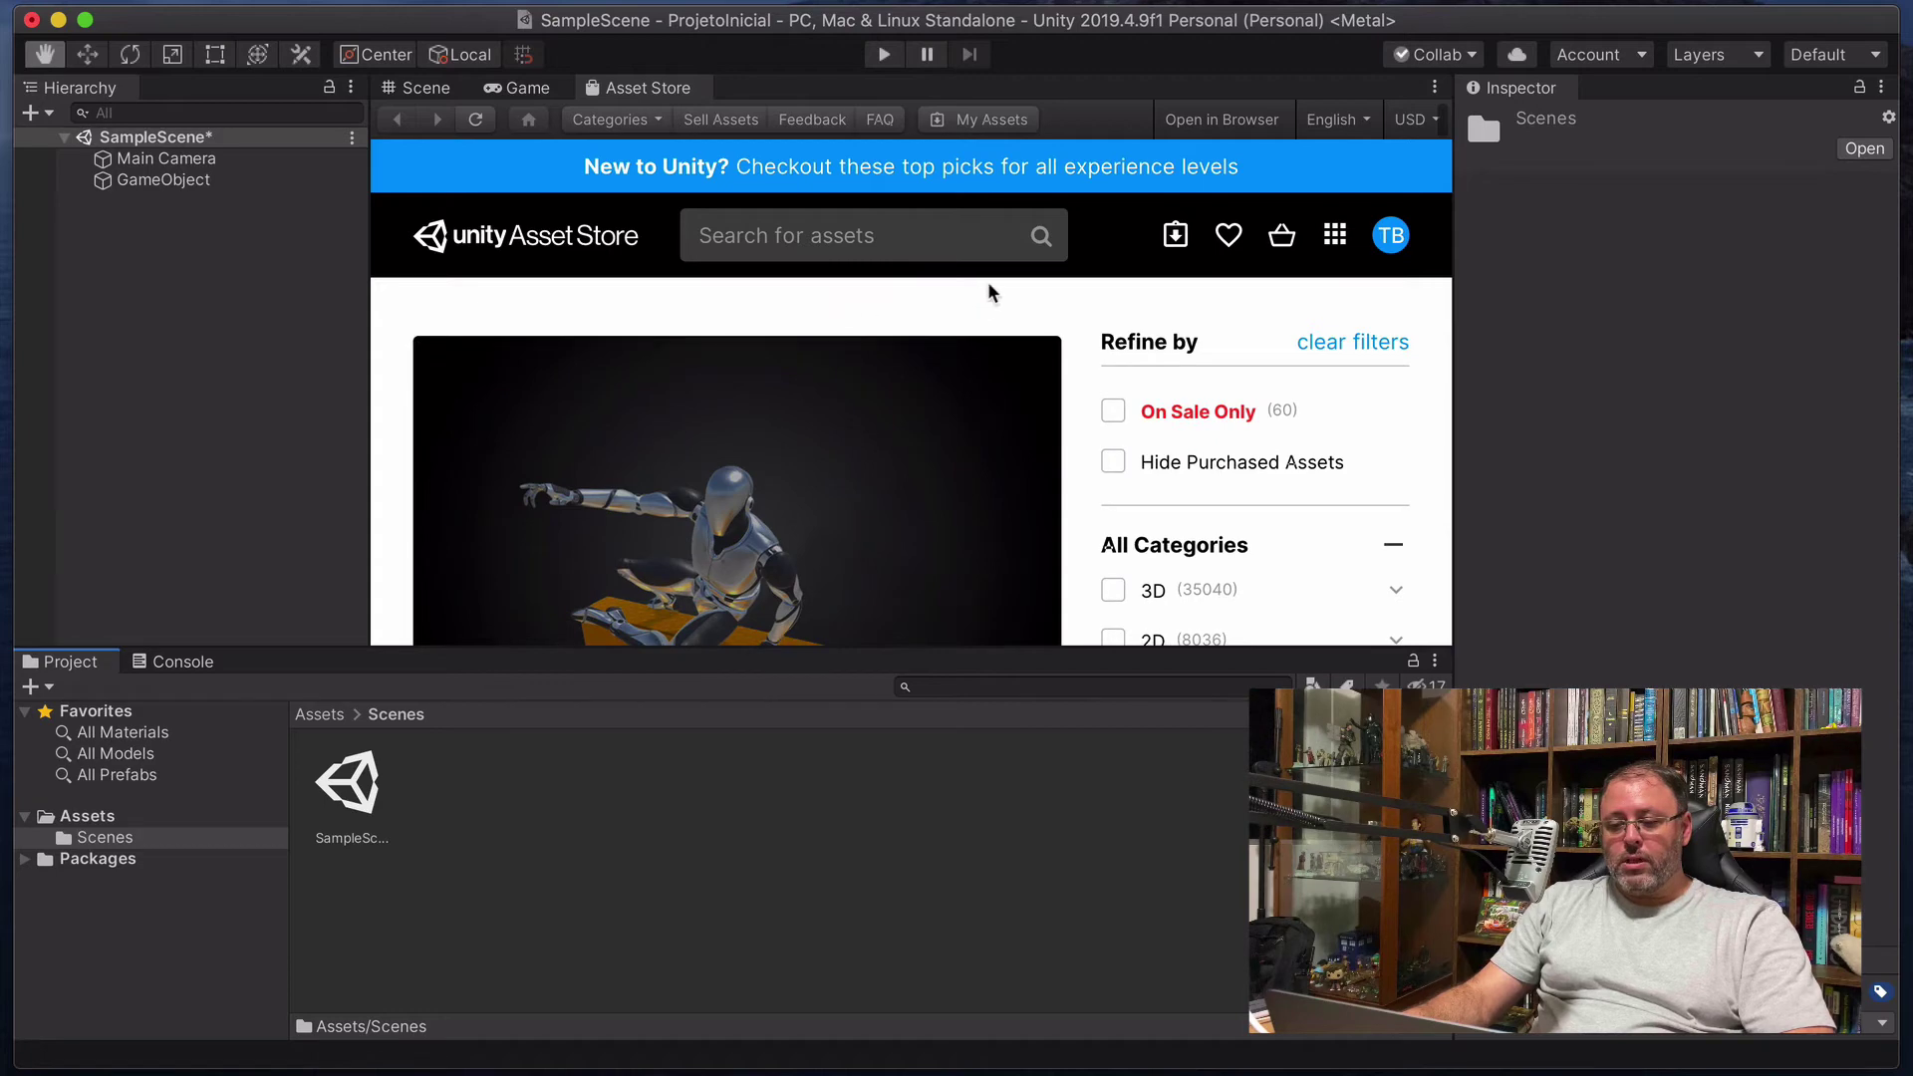
scroll(989, 283, "down", 2)
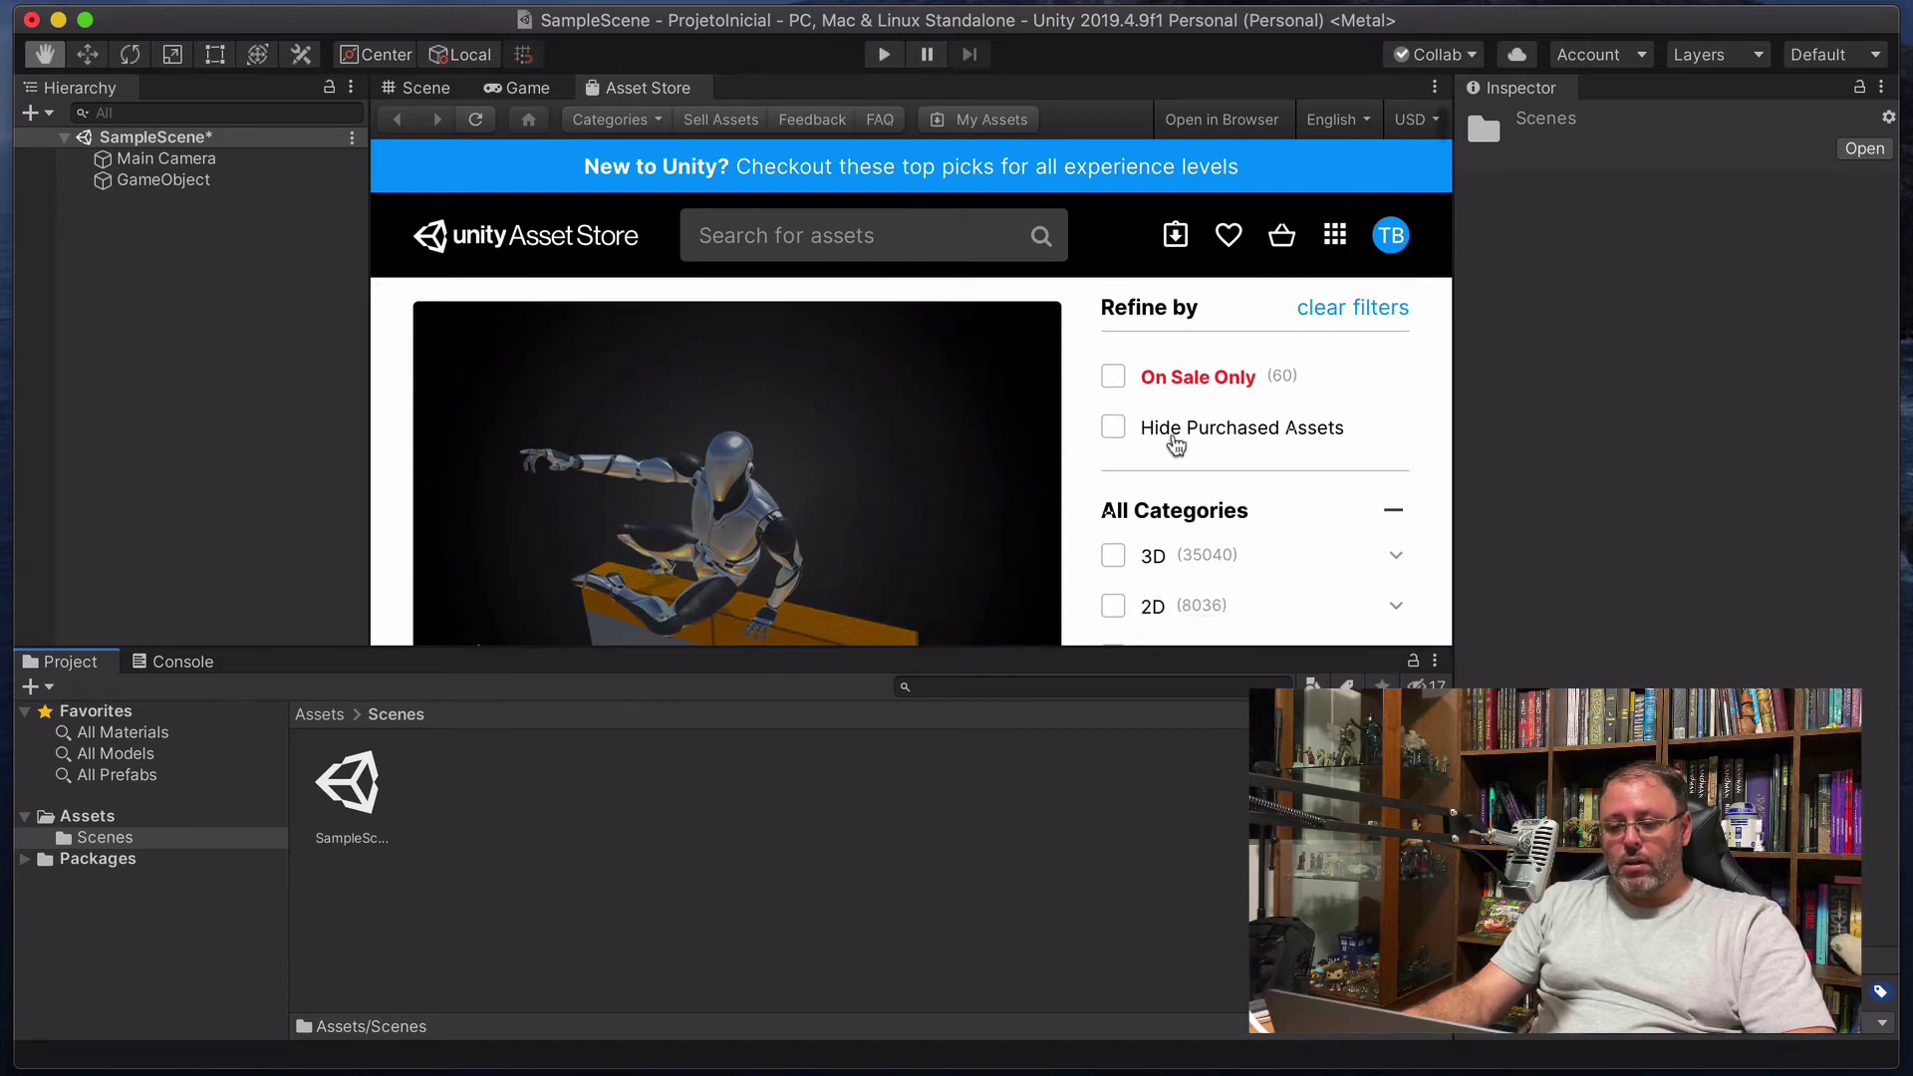
scroll(1176, 444, "down", 2)
scroll(1154, 450, "down", 3)
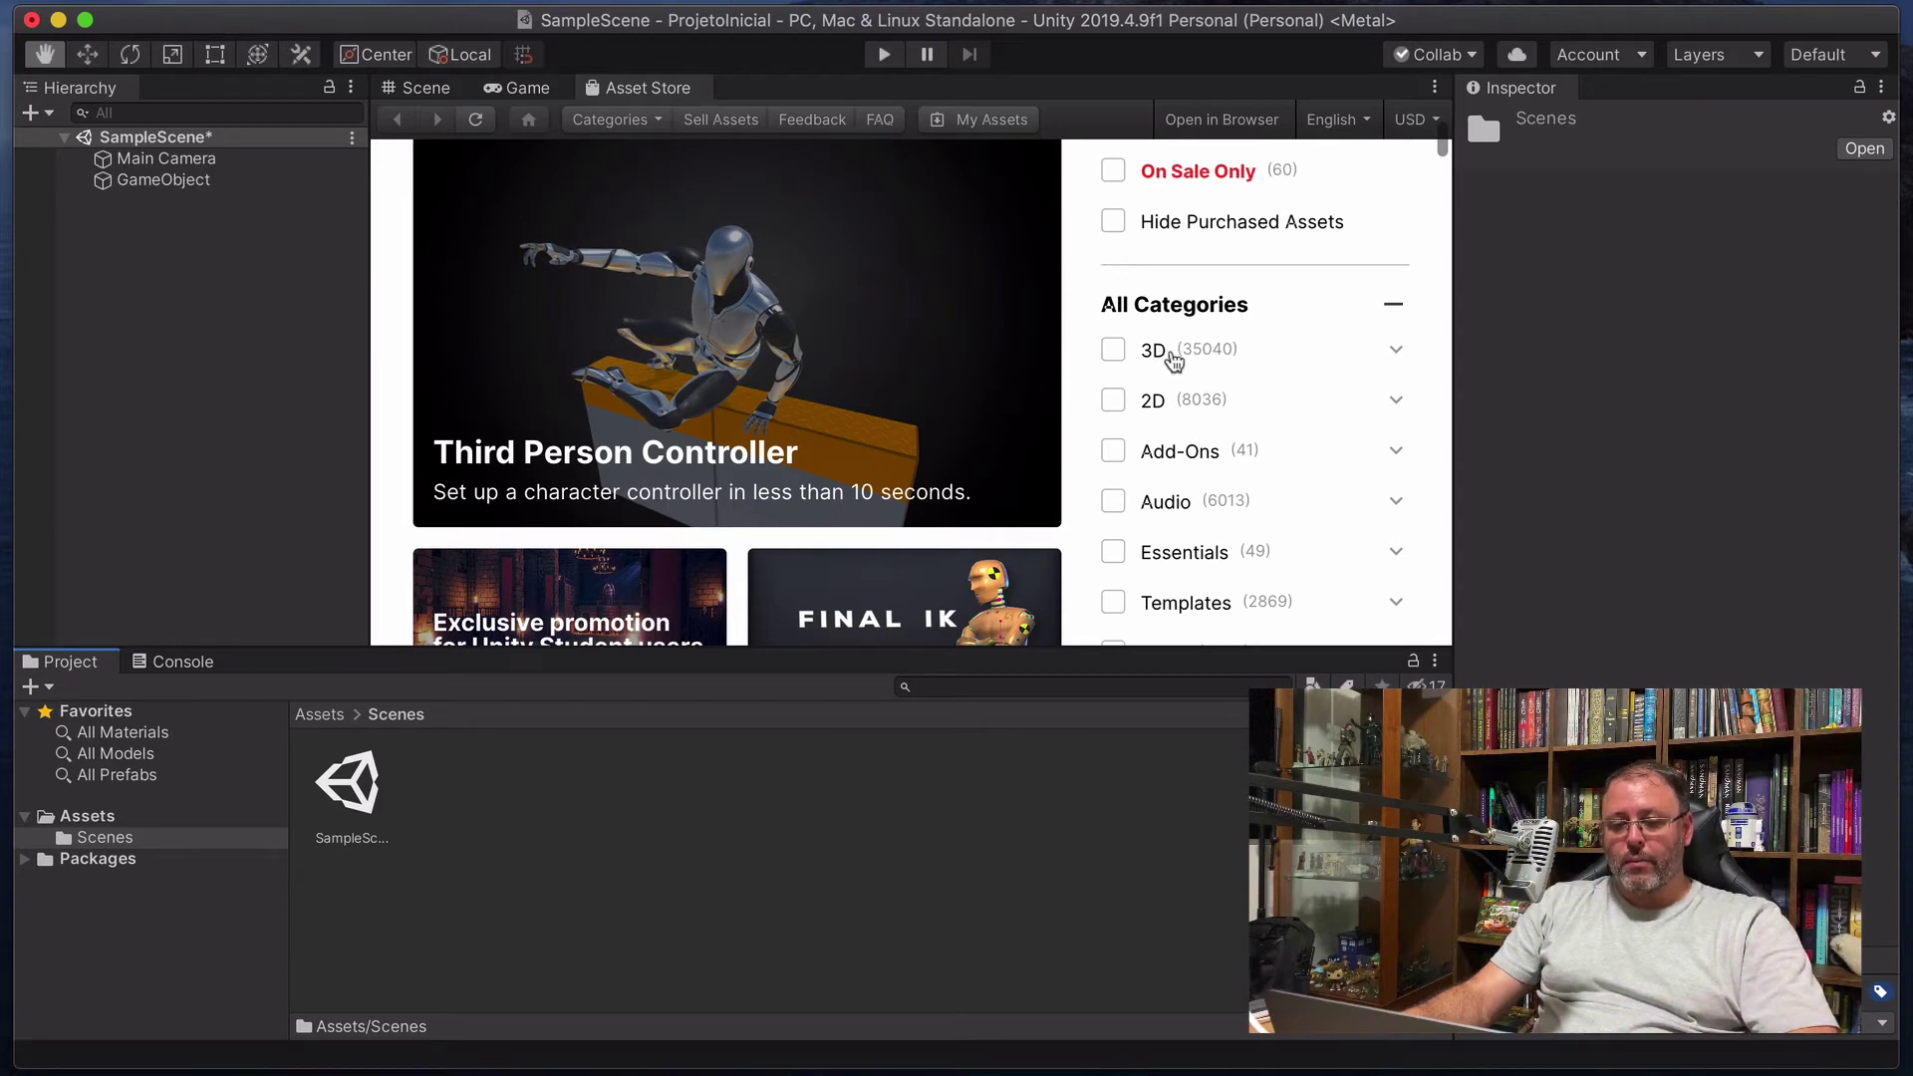
left_click(1121, 404)
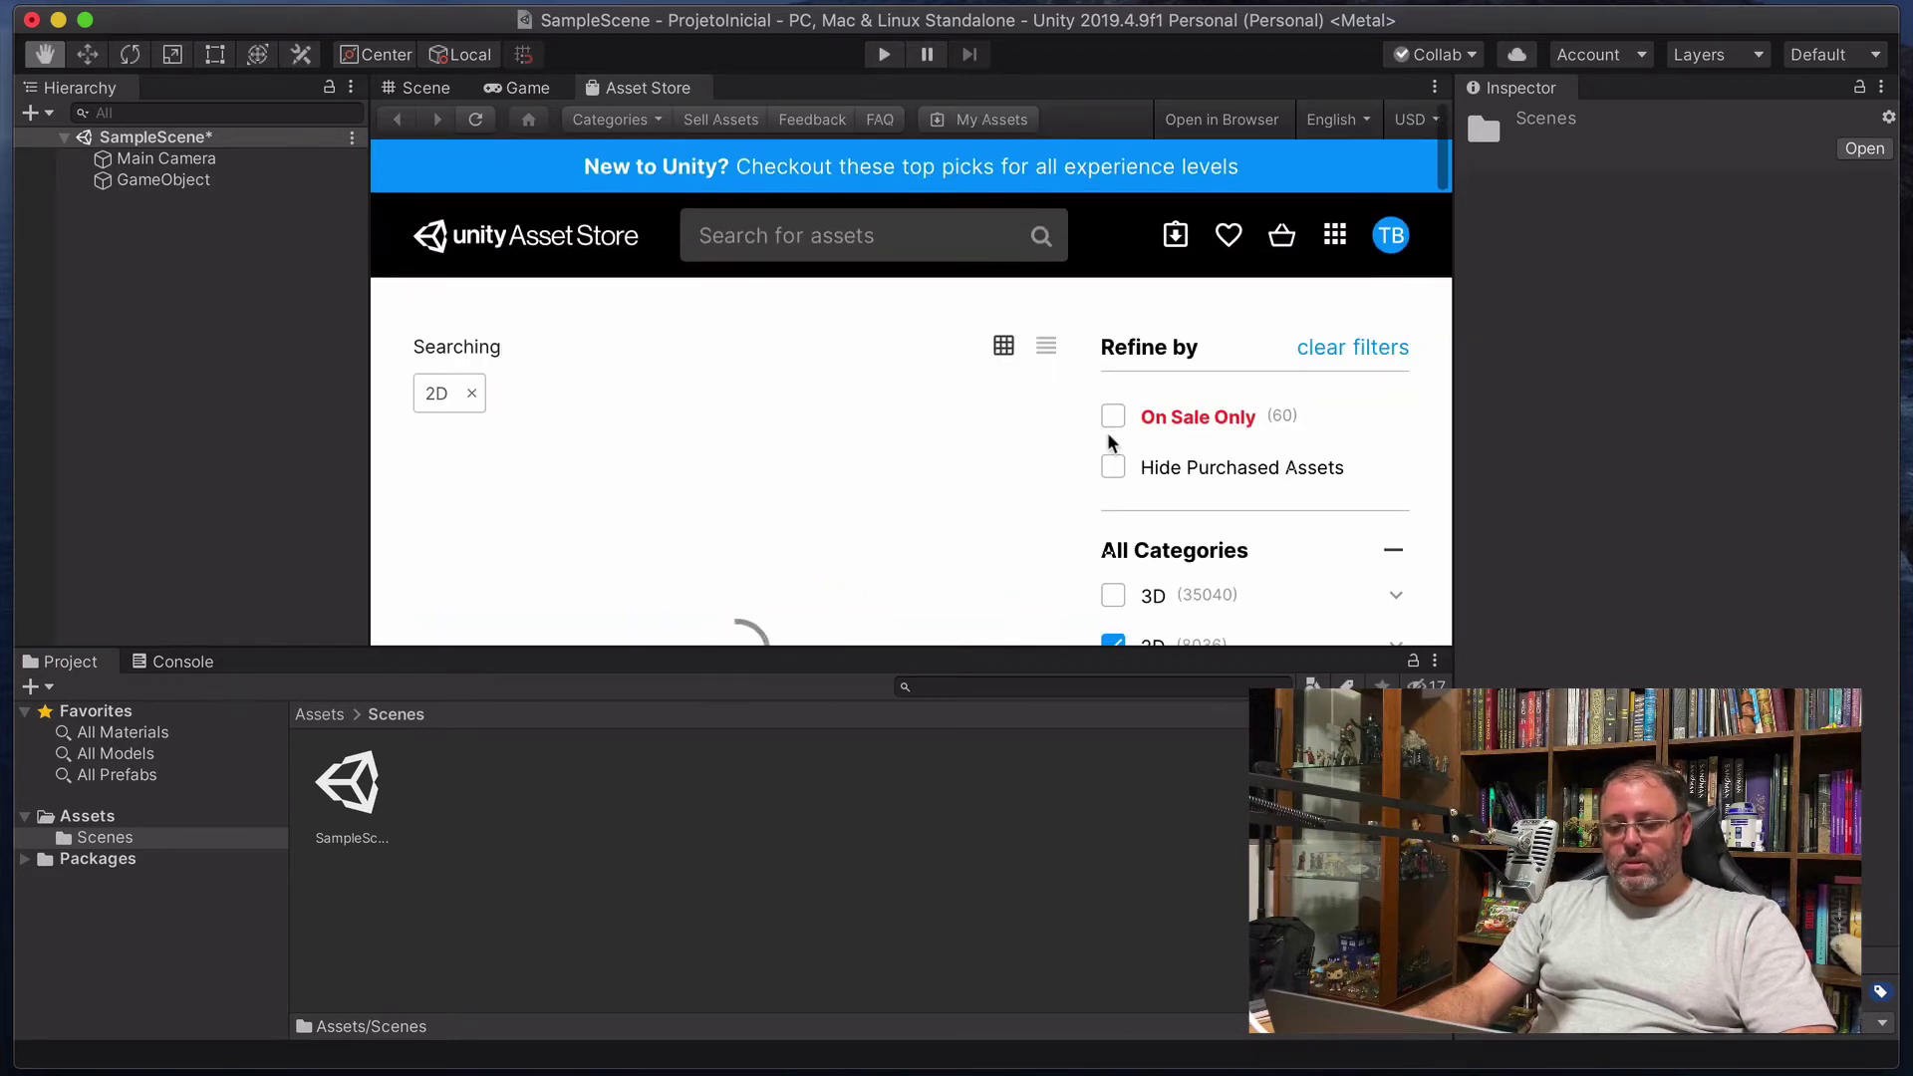
Restrict the 2D assets to Free Assets and browse the results.
scroll(1205, 486, "down", 5)
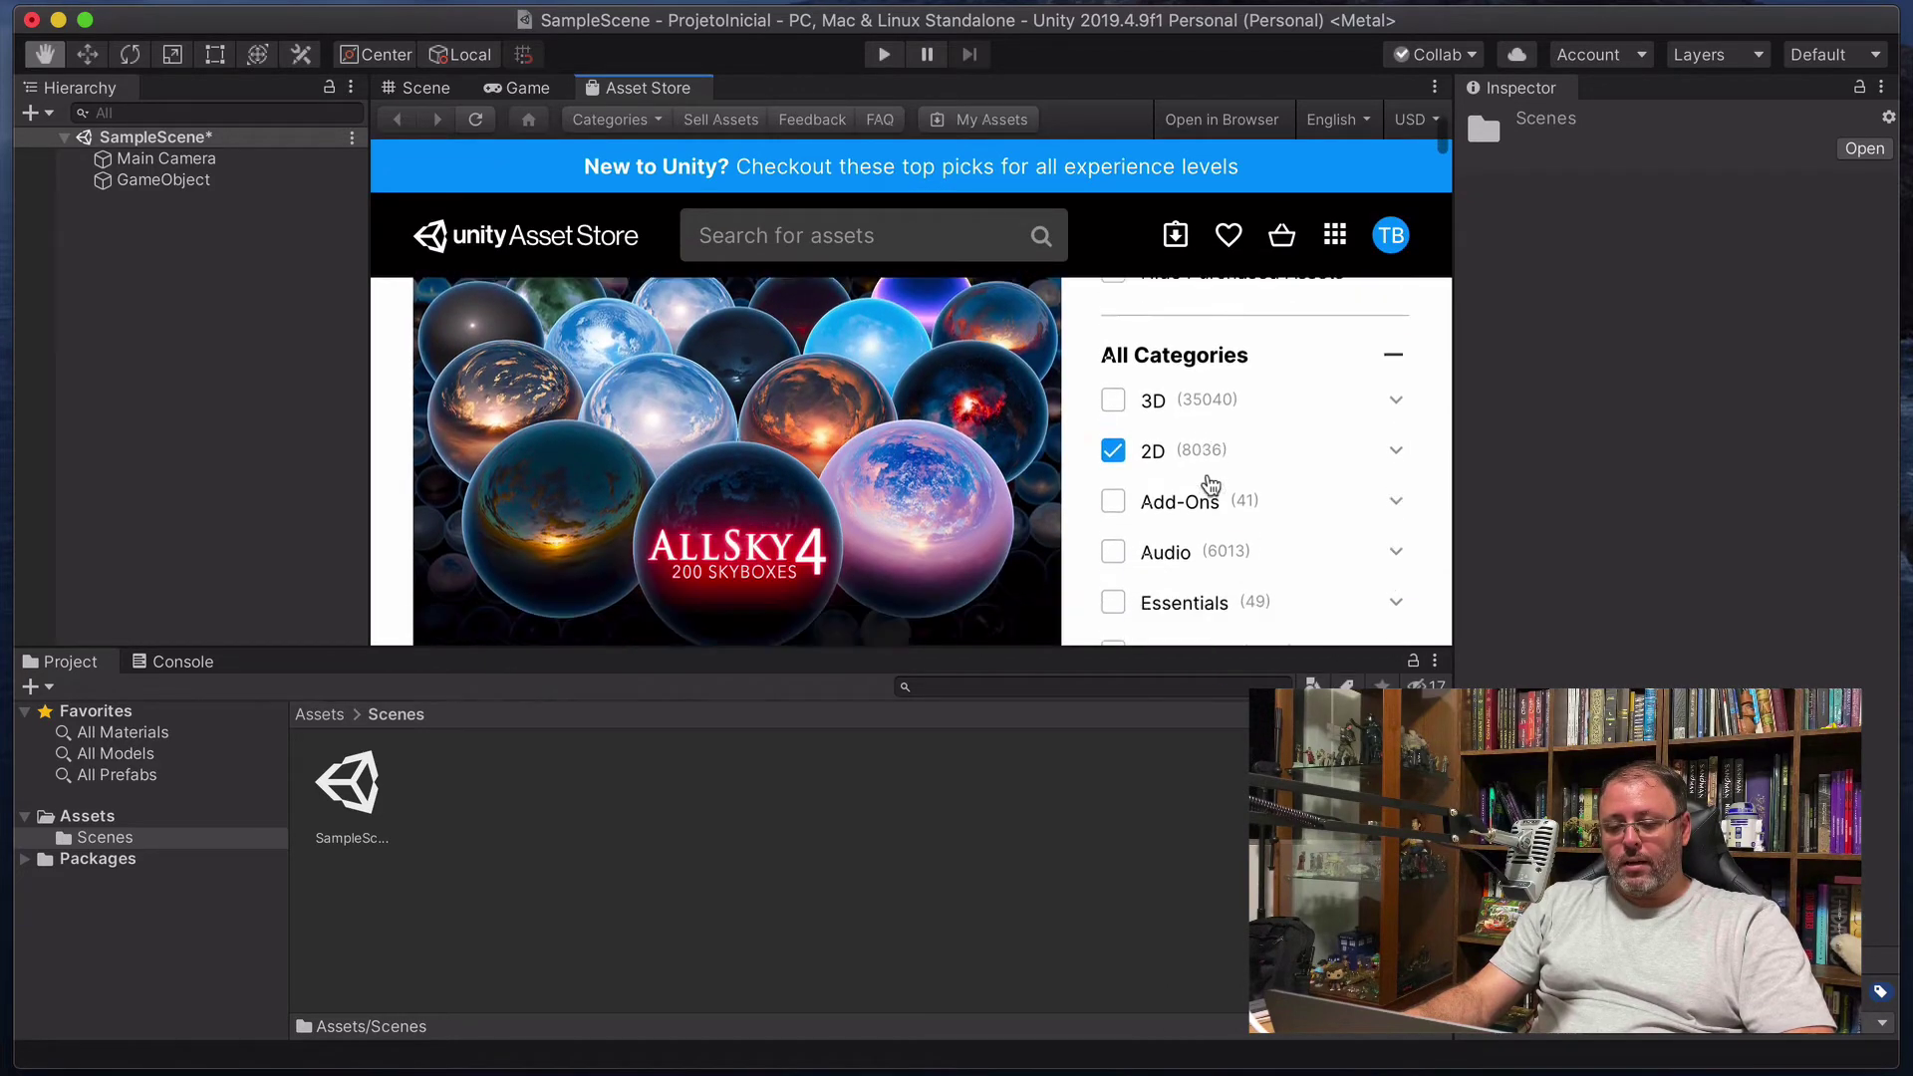
scroll(1208, 482, "down", 10)
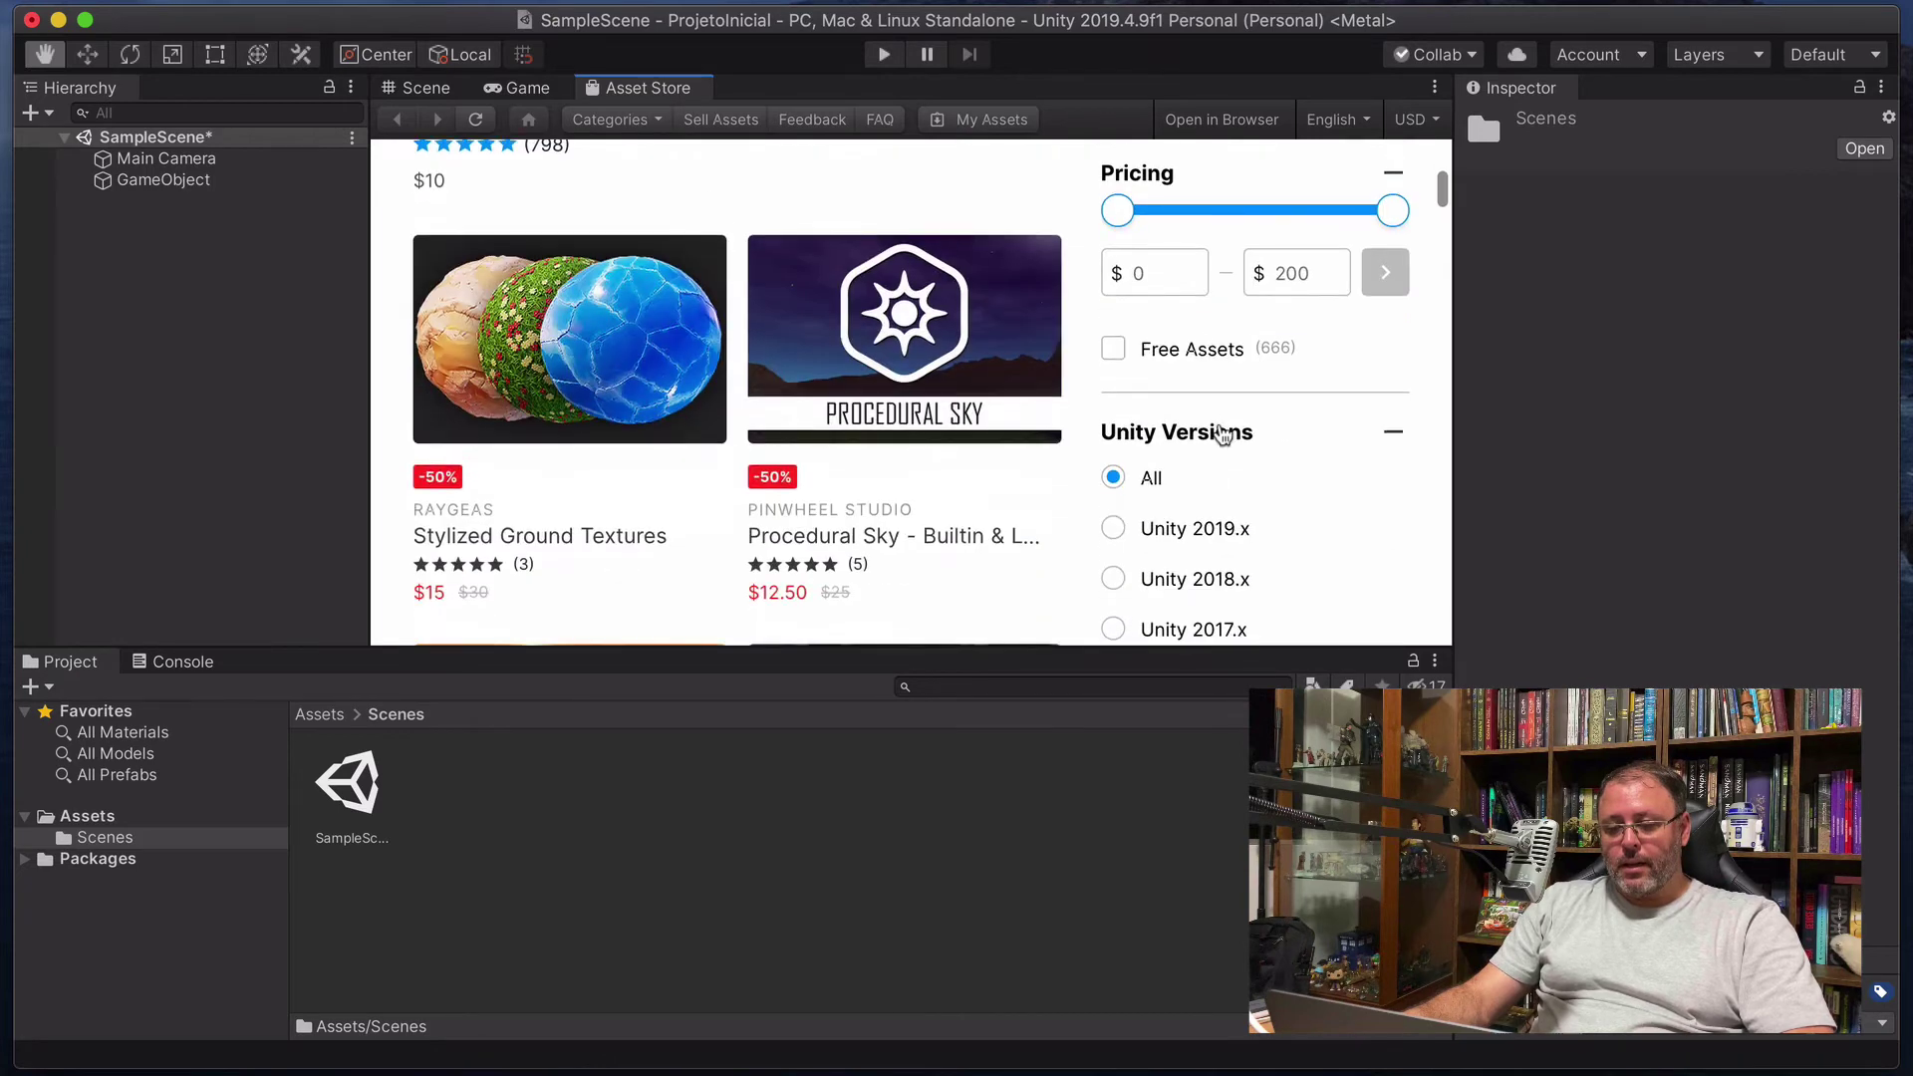
left_click(1114, 351)
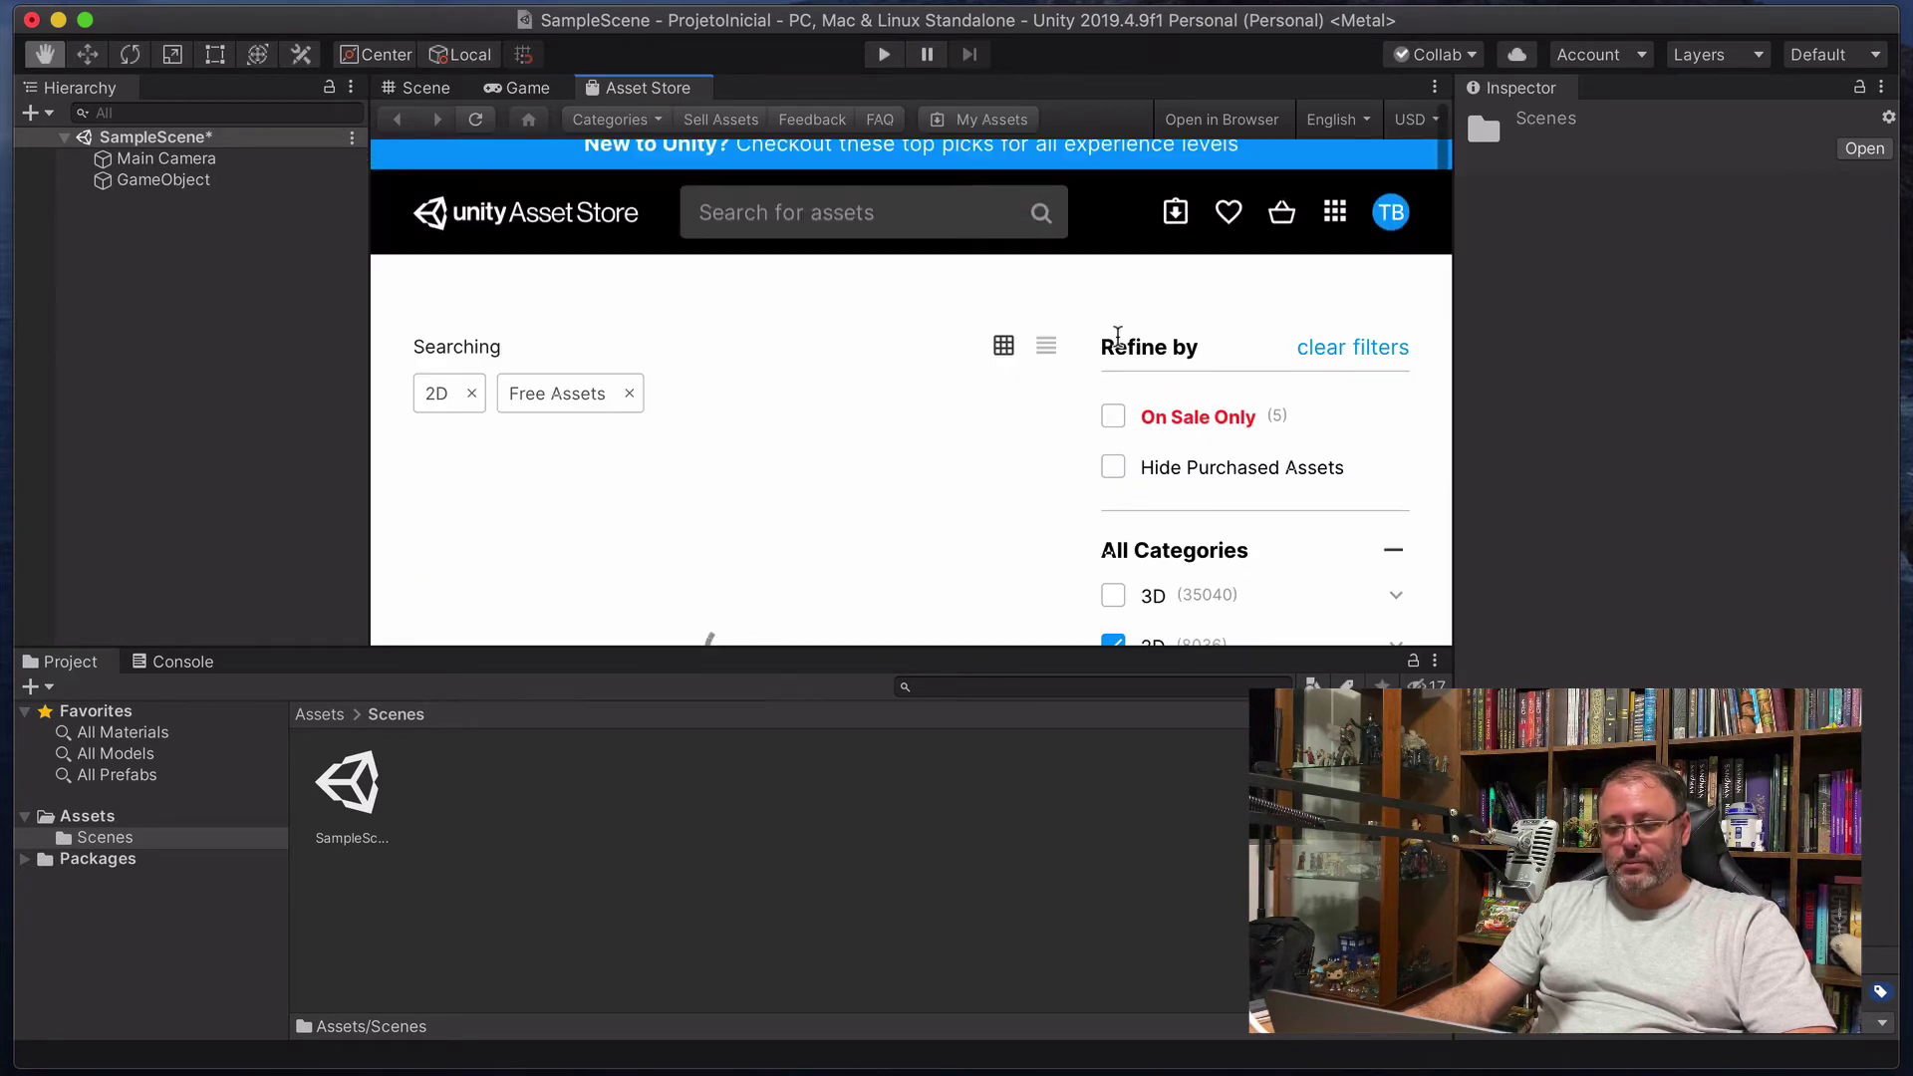
scroll(956, 403, "down", 1)
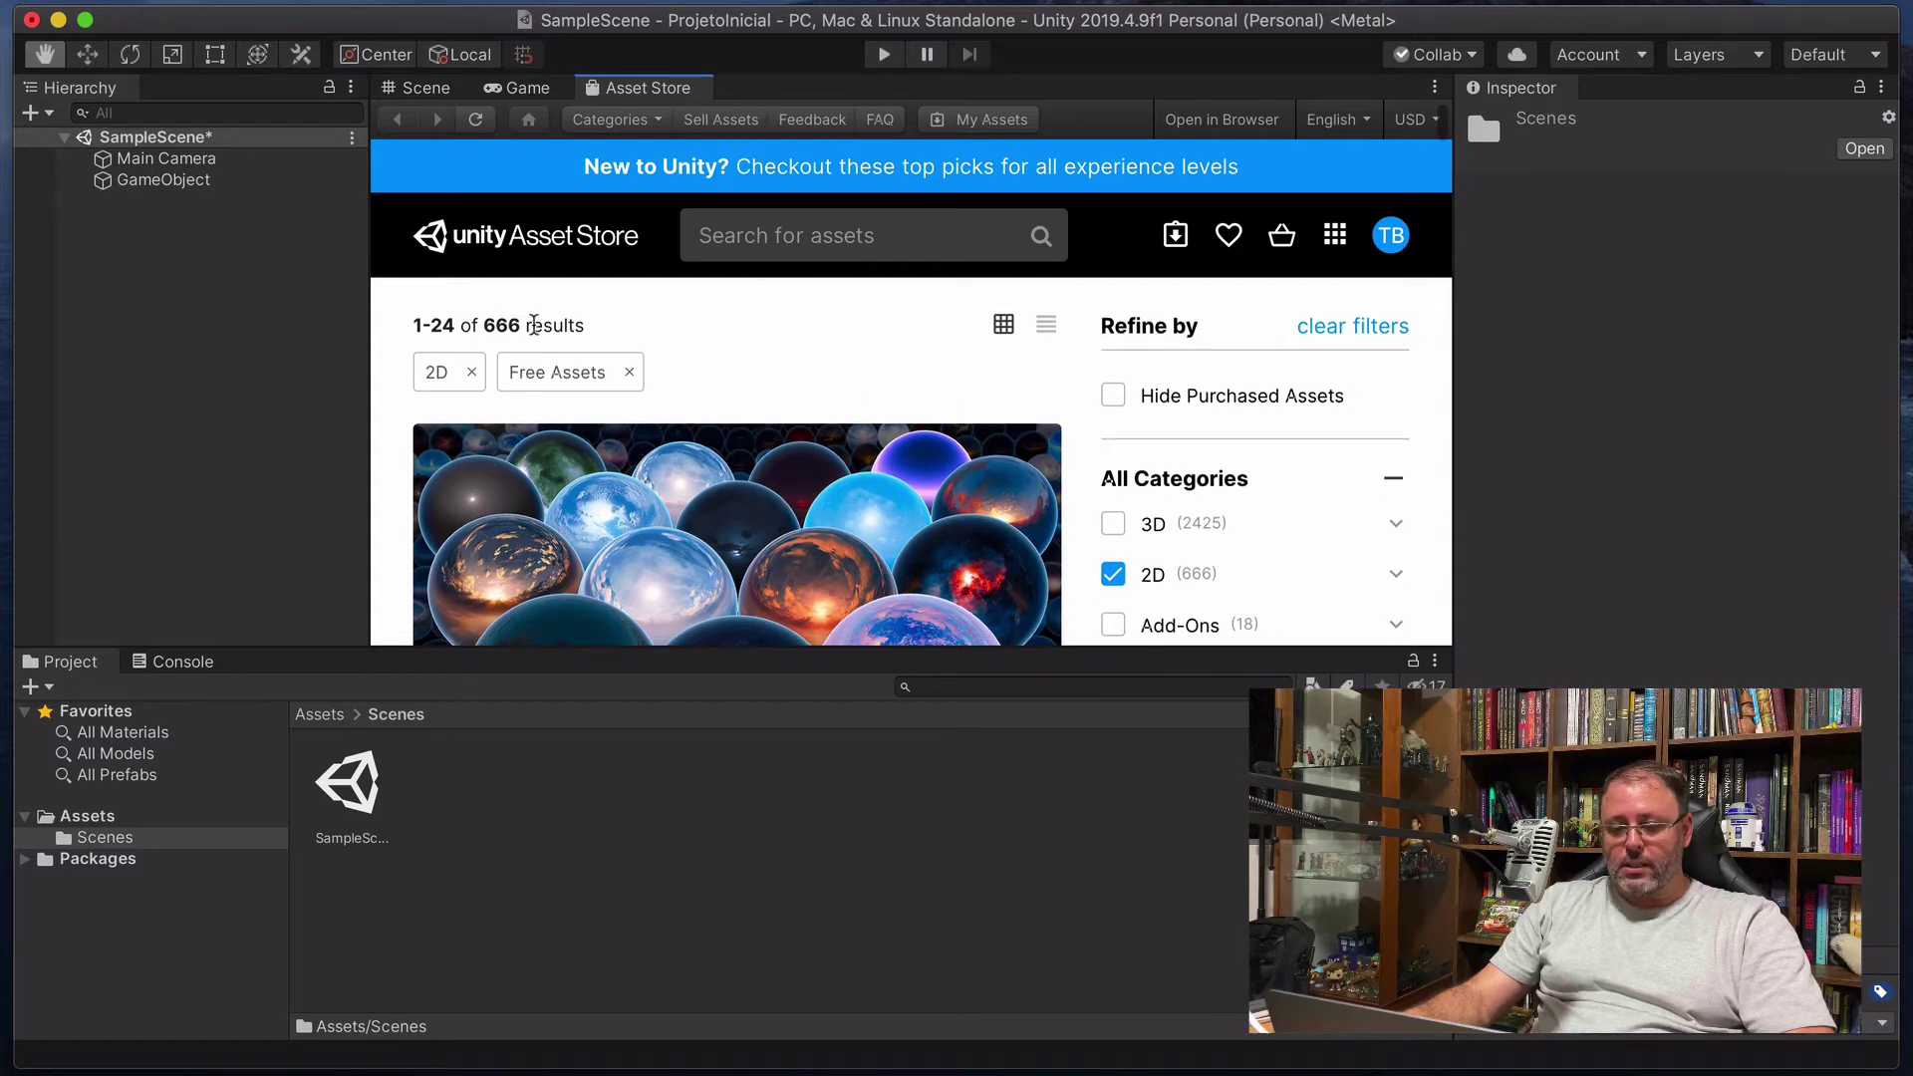
scroll(573, 348, "down", 10)
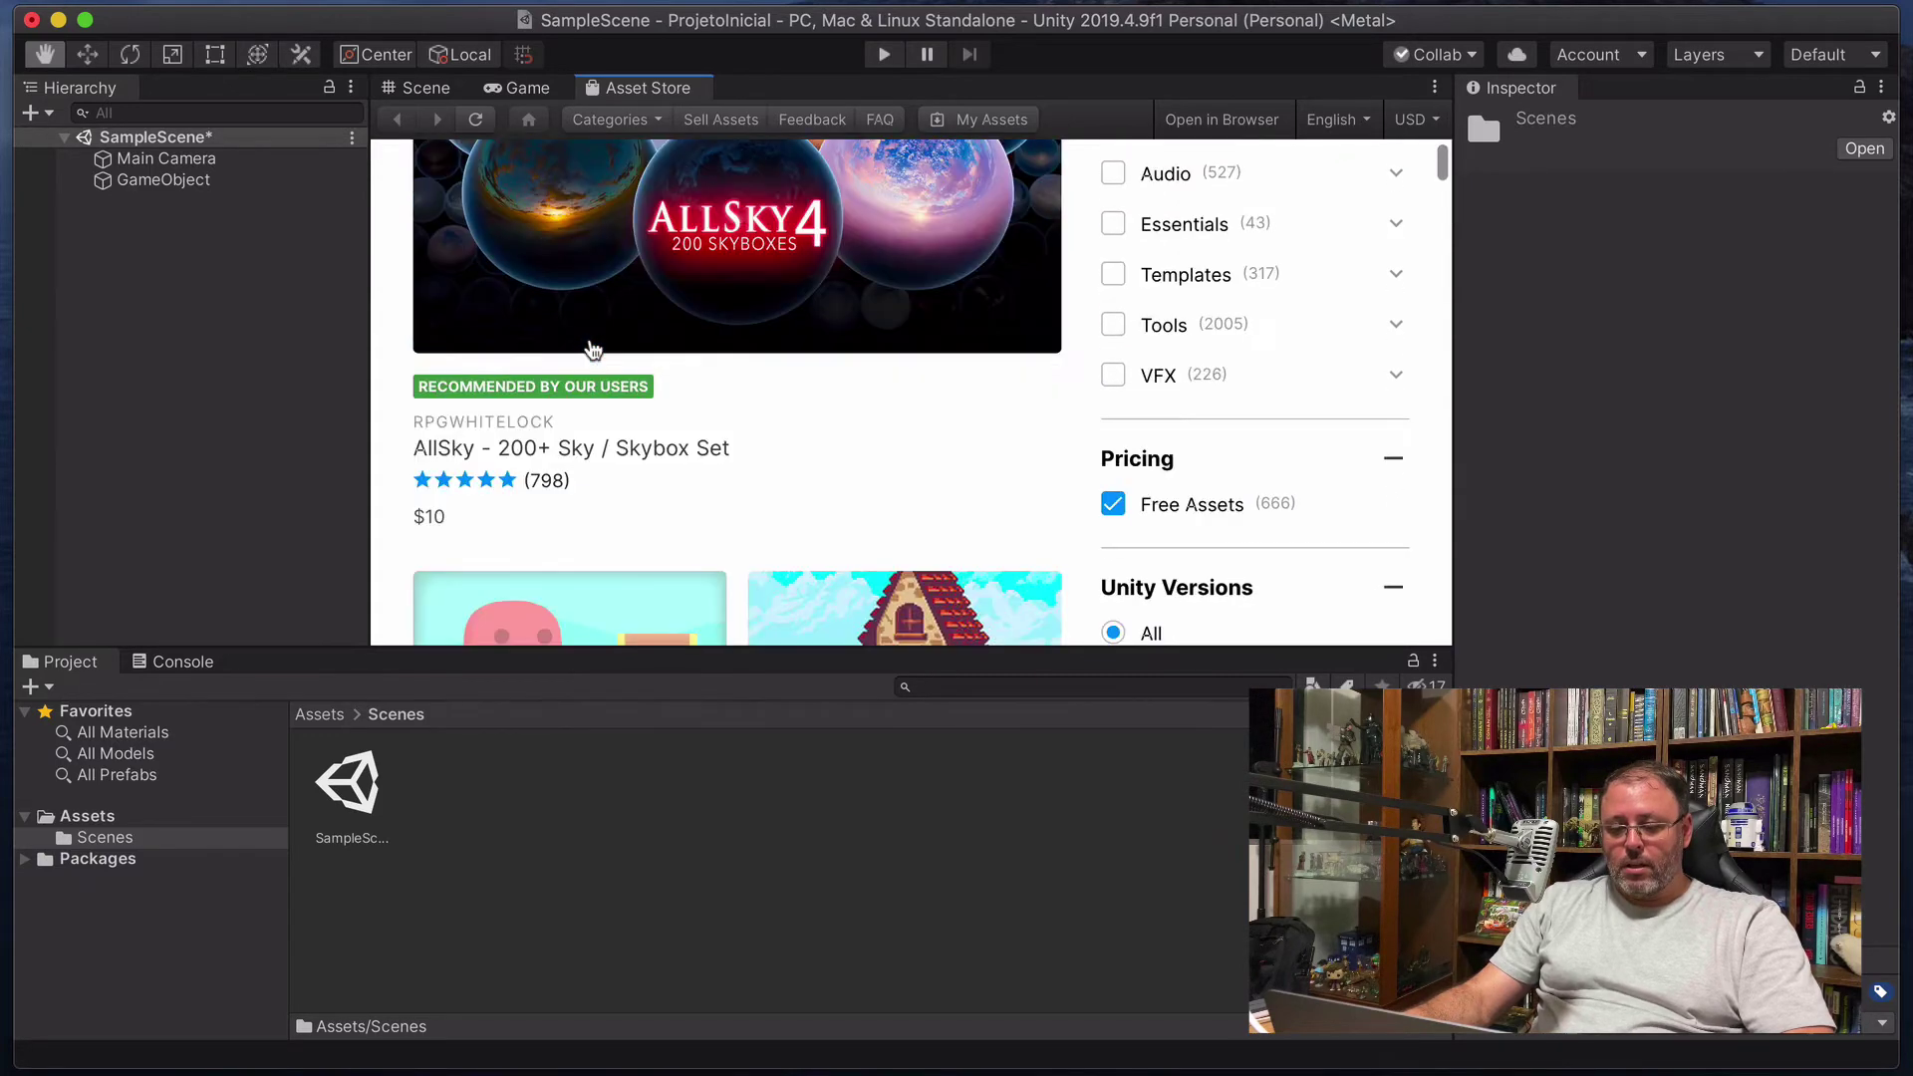
Browse the free 2D results and open the Pixel Adventure 1 asset page by Pixel Frog.
scroll(590, 350, "down", 3)
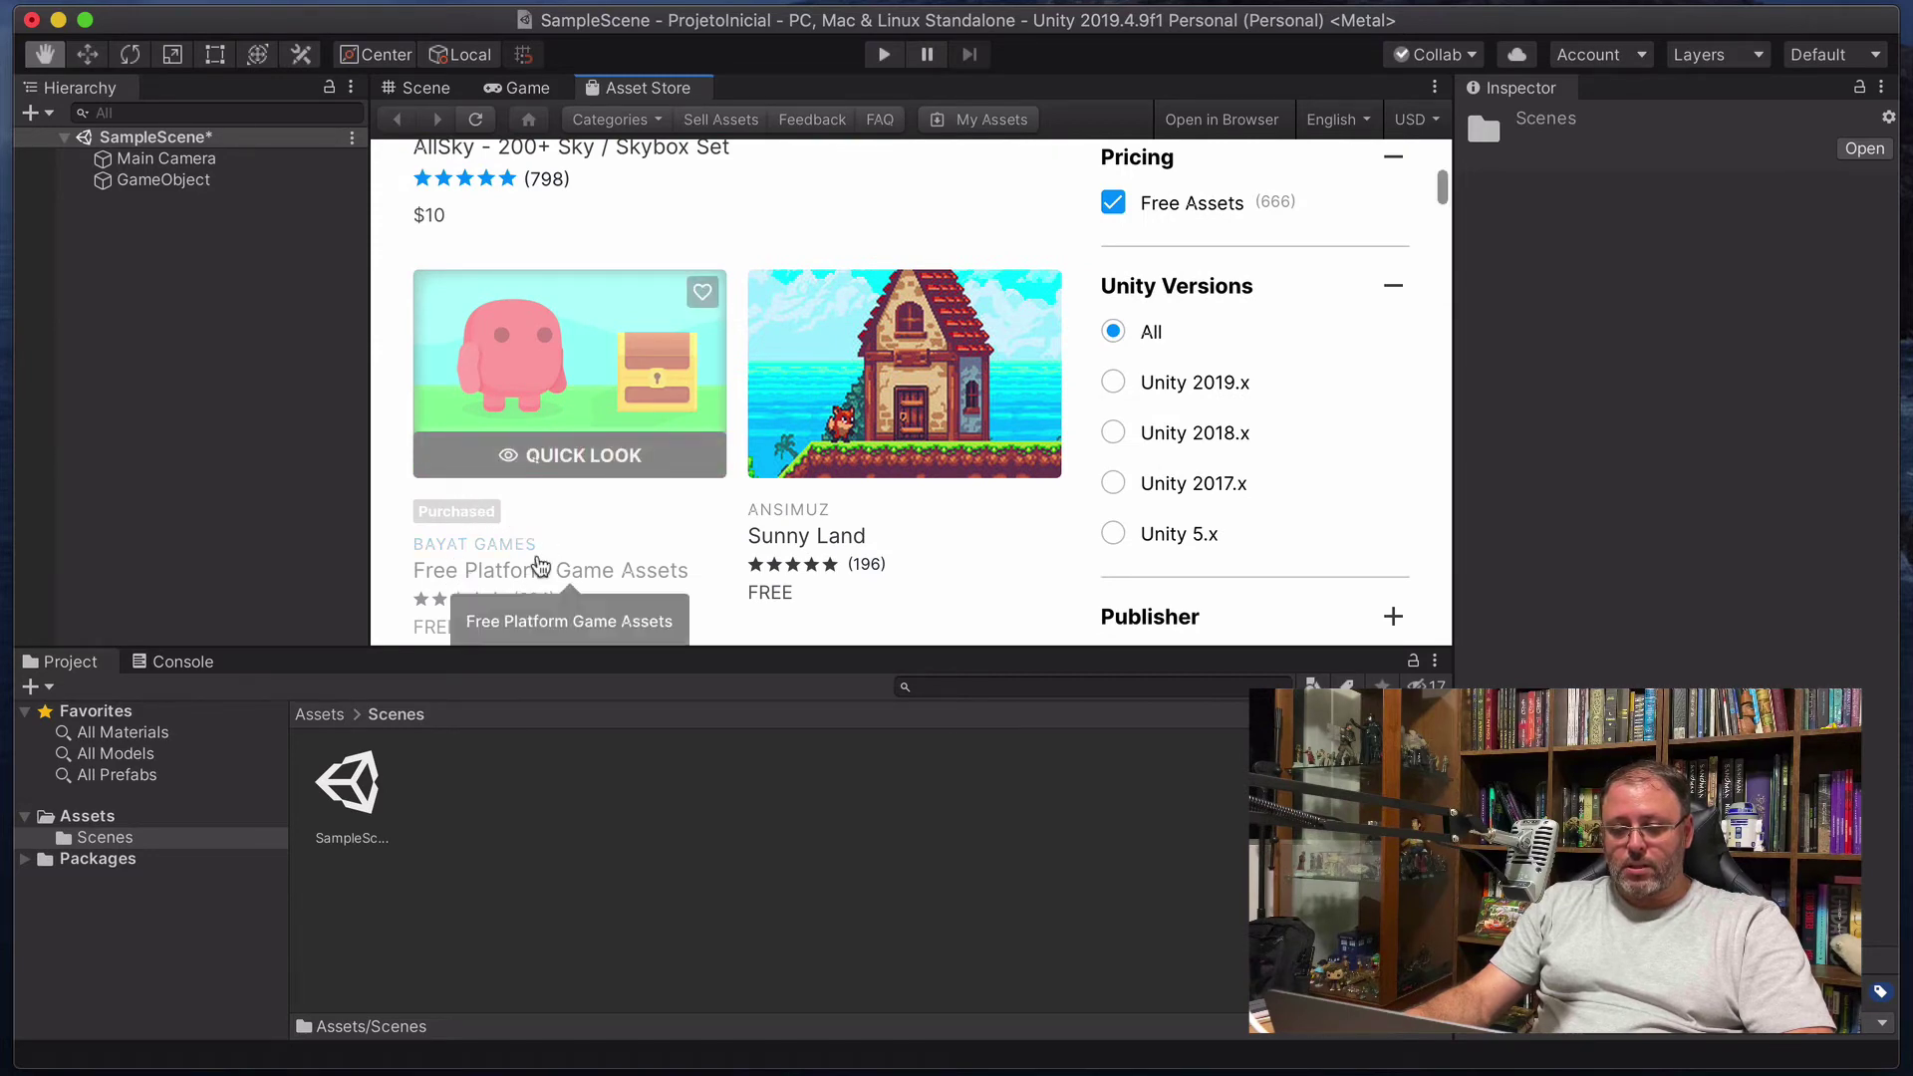
scroll(538, 567, "down", 3)
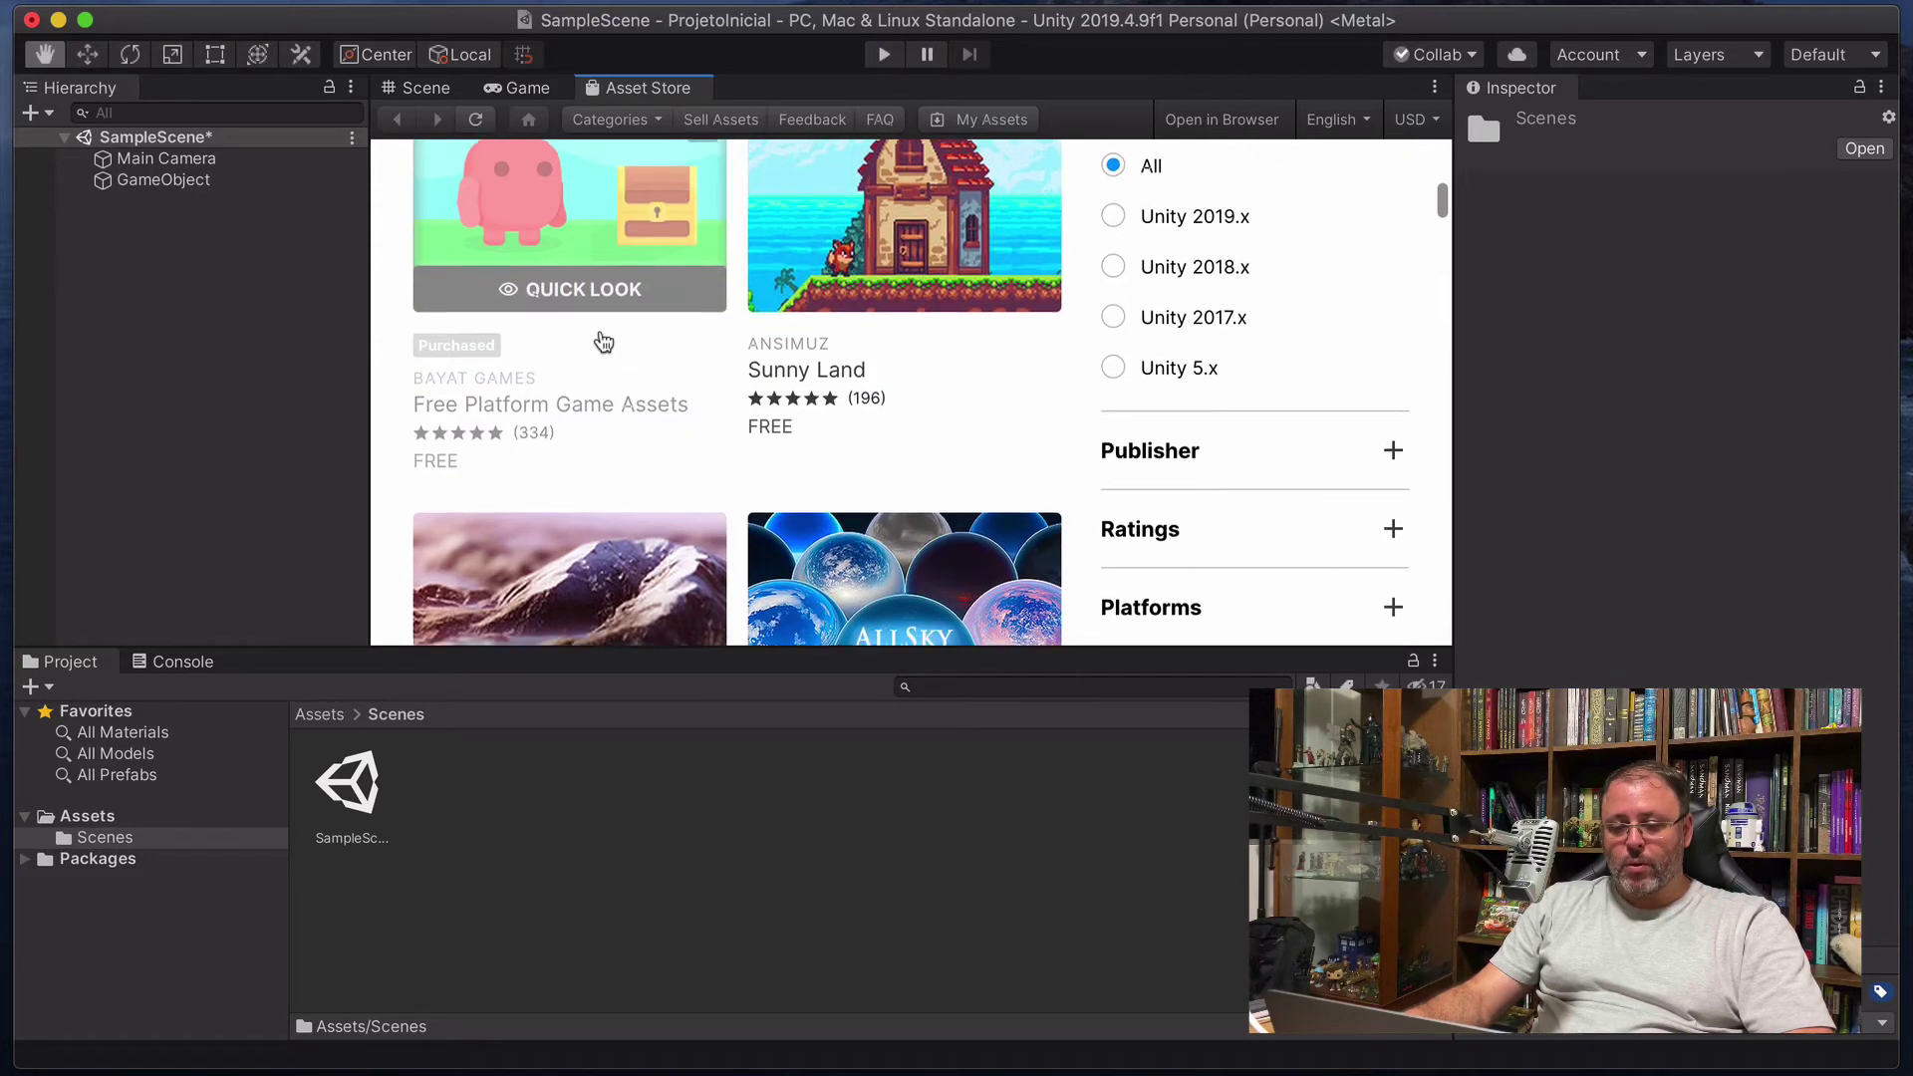
scroll(603, 343, "down", 15)
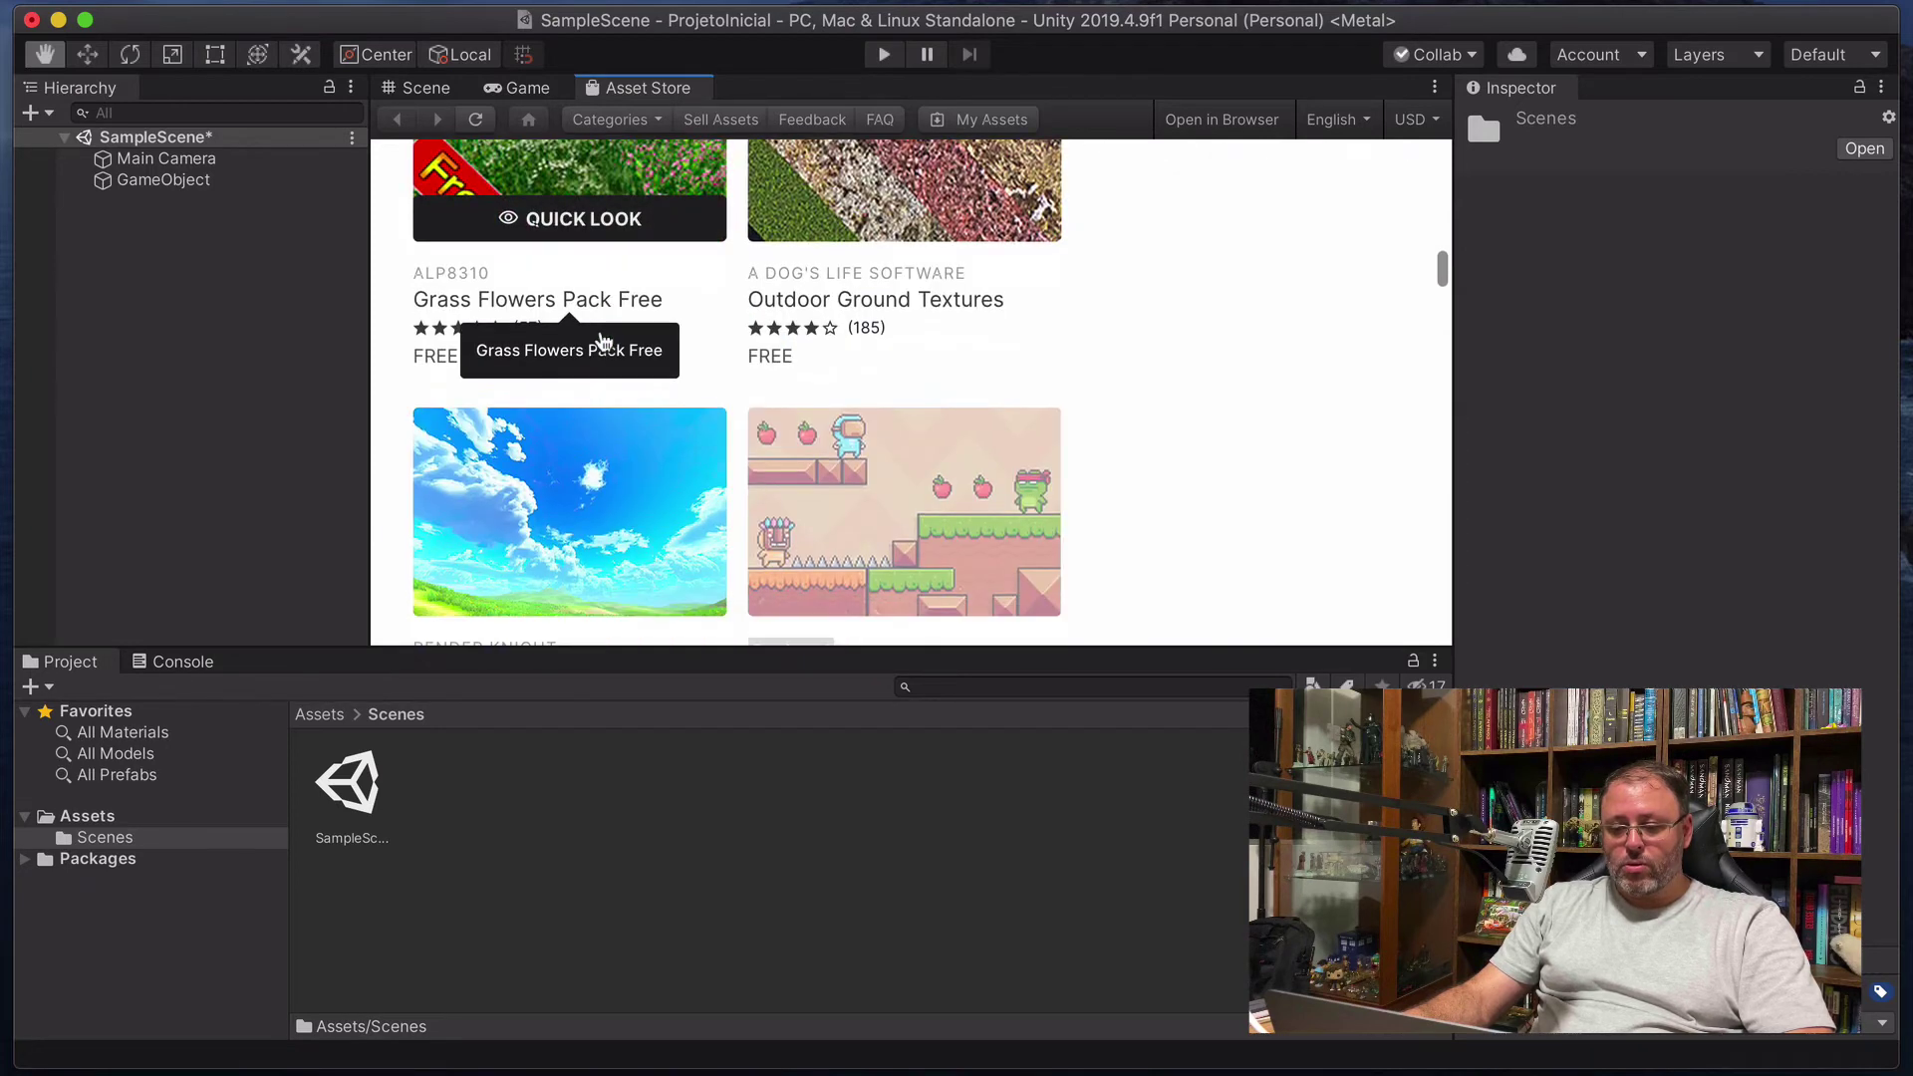
scroll(603, 343, "down", 3)
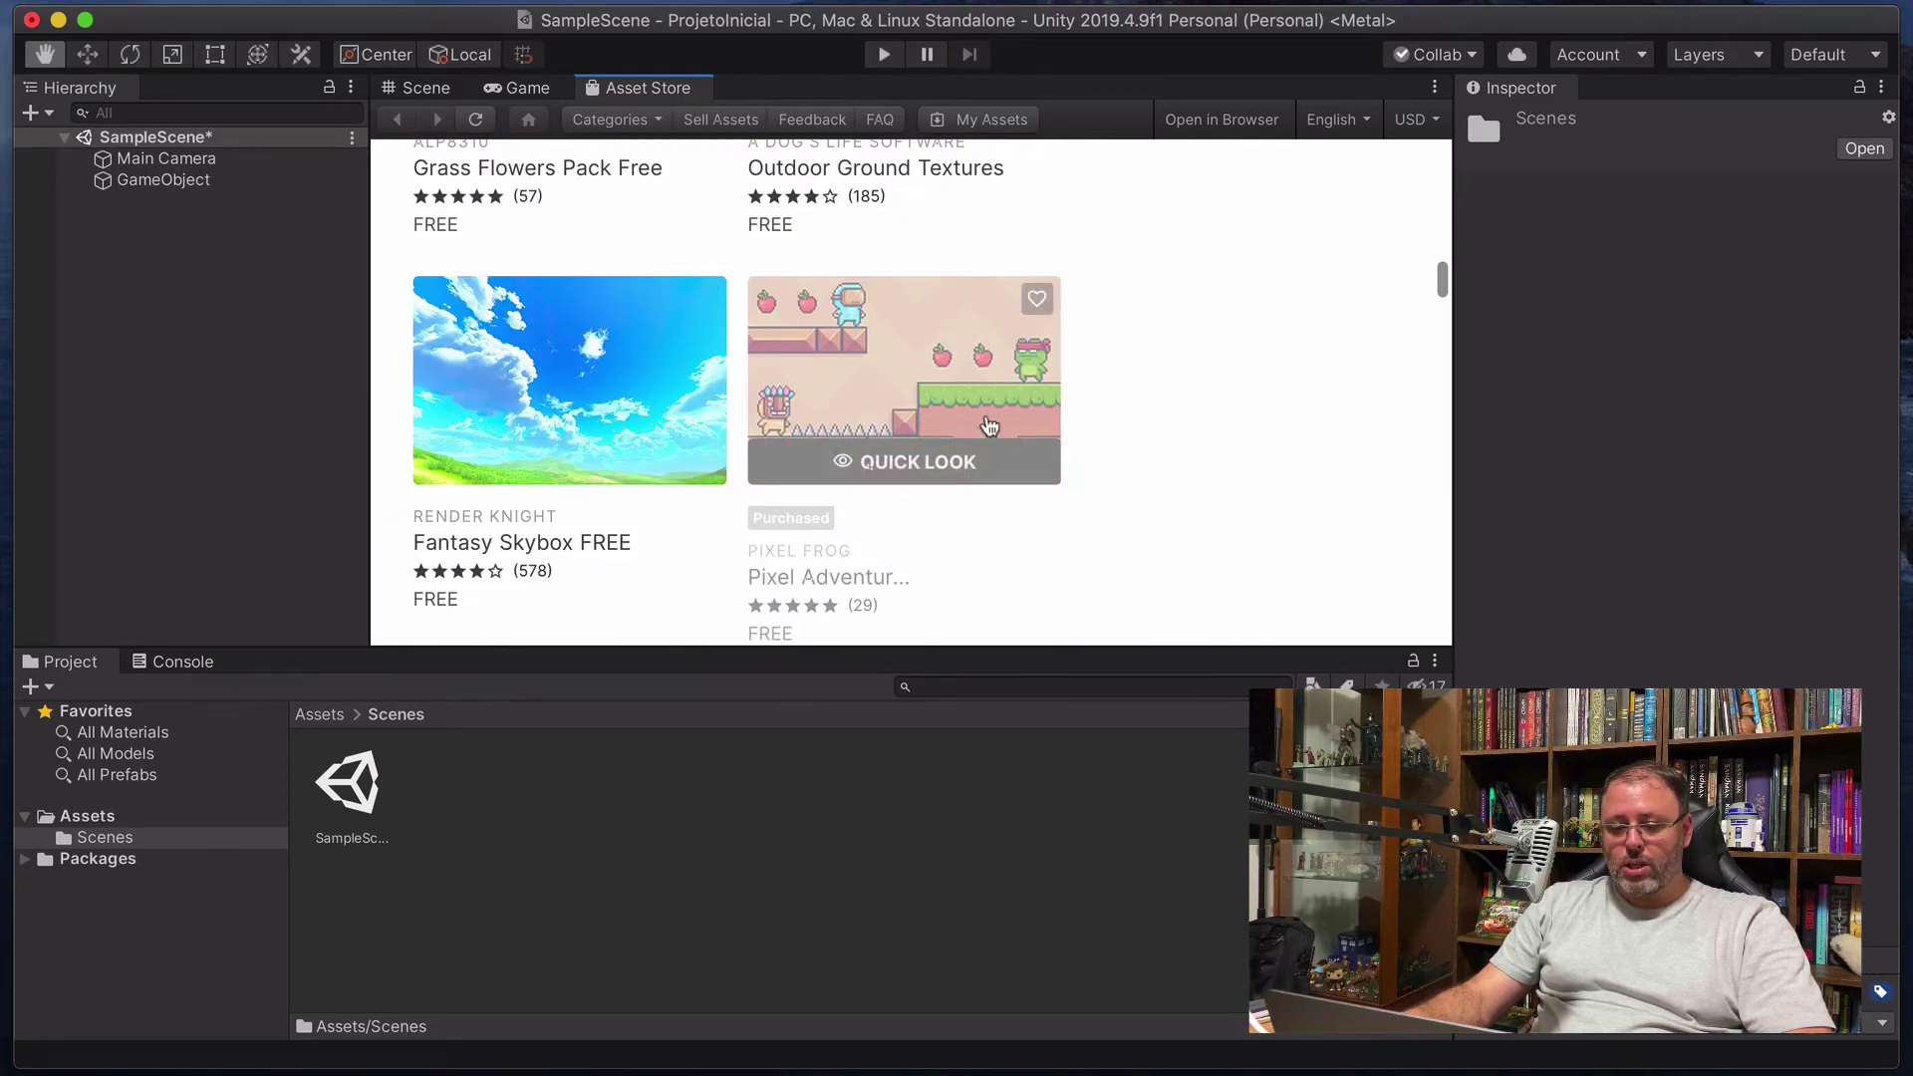
scroll(911, 354, "down", 1)
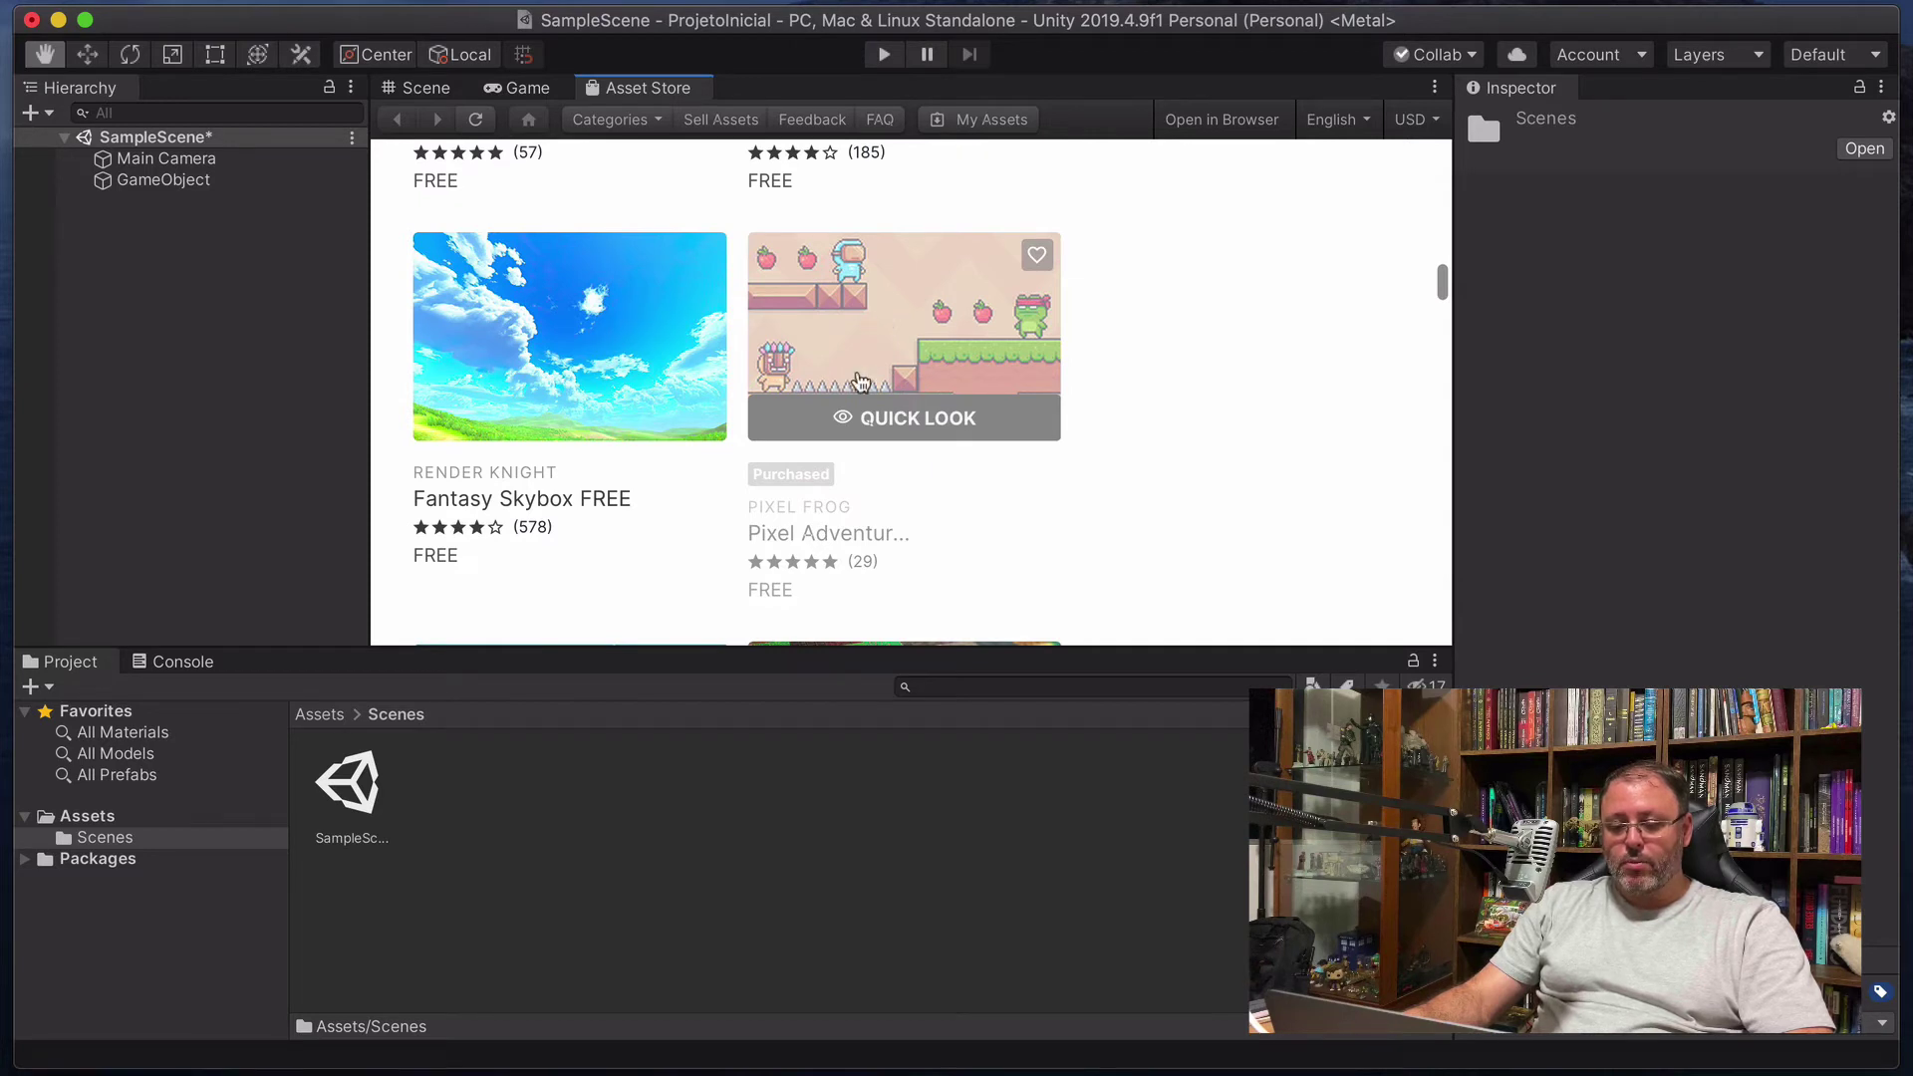
left_click(962, 313)
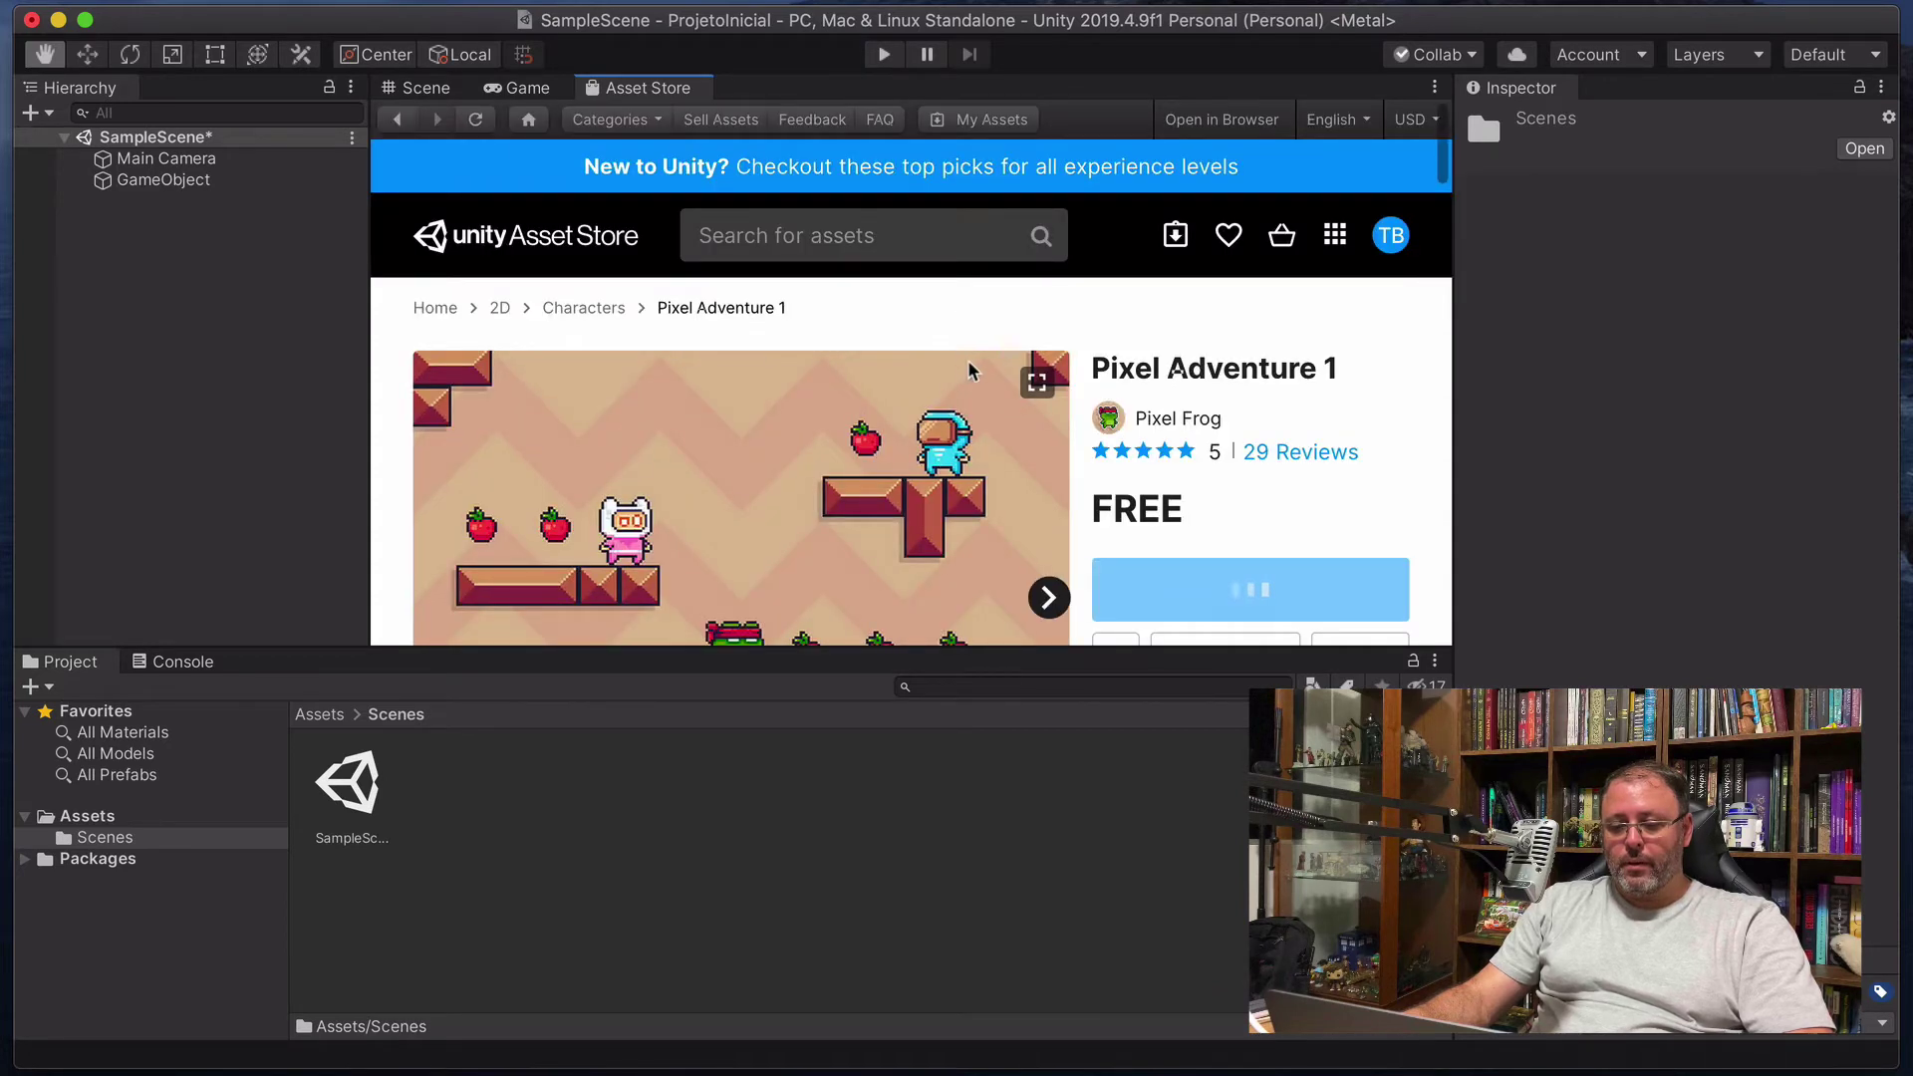
Review the Pixel Adventure 1 preview and import option, and return to the free 2D results.
scroll(1046, 451, "down", 3)
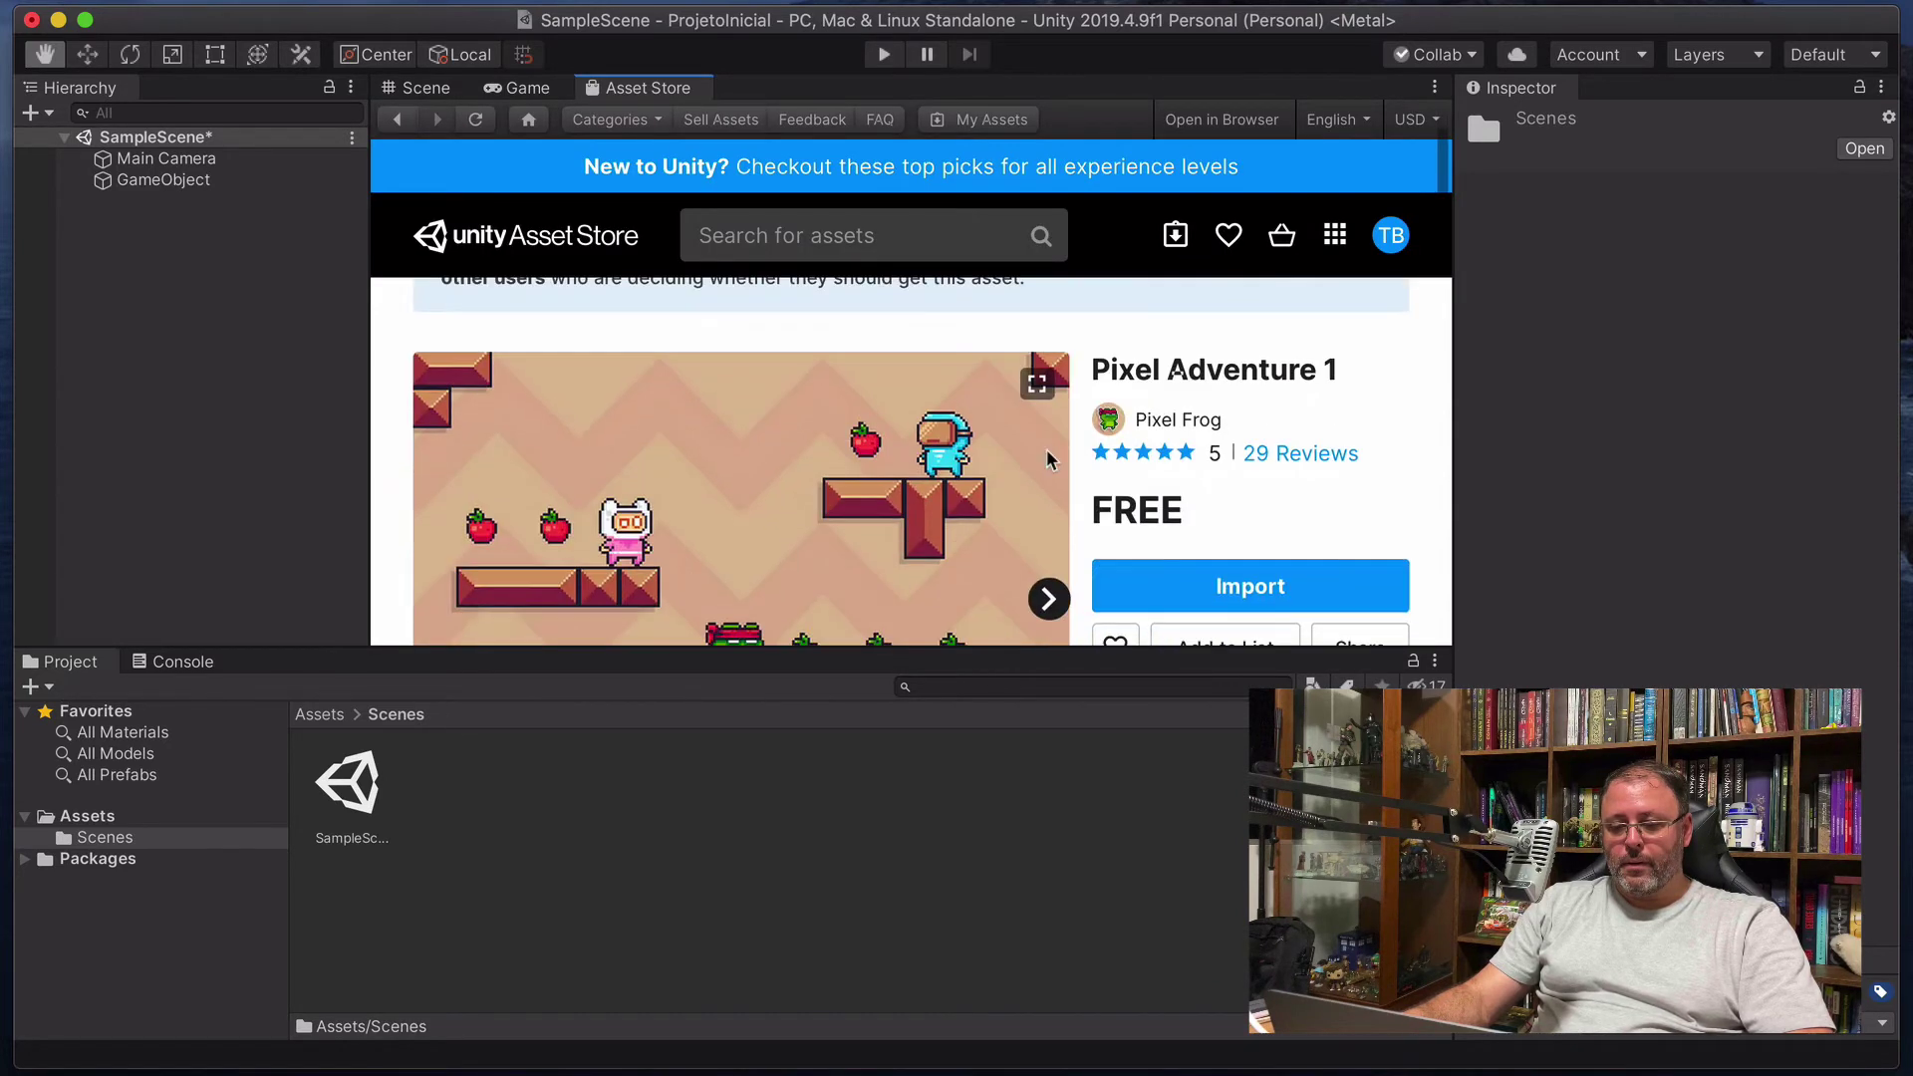
scroll(1046, 453, "down", 4)
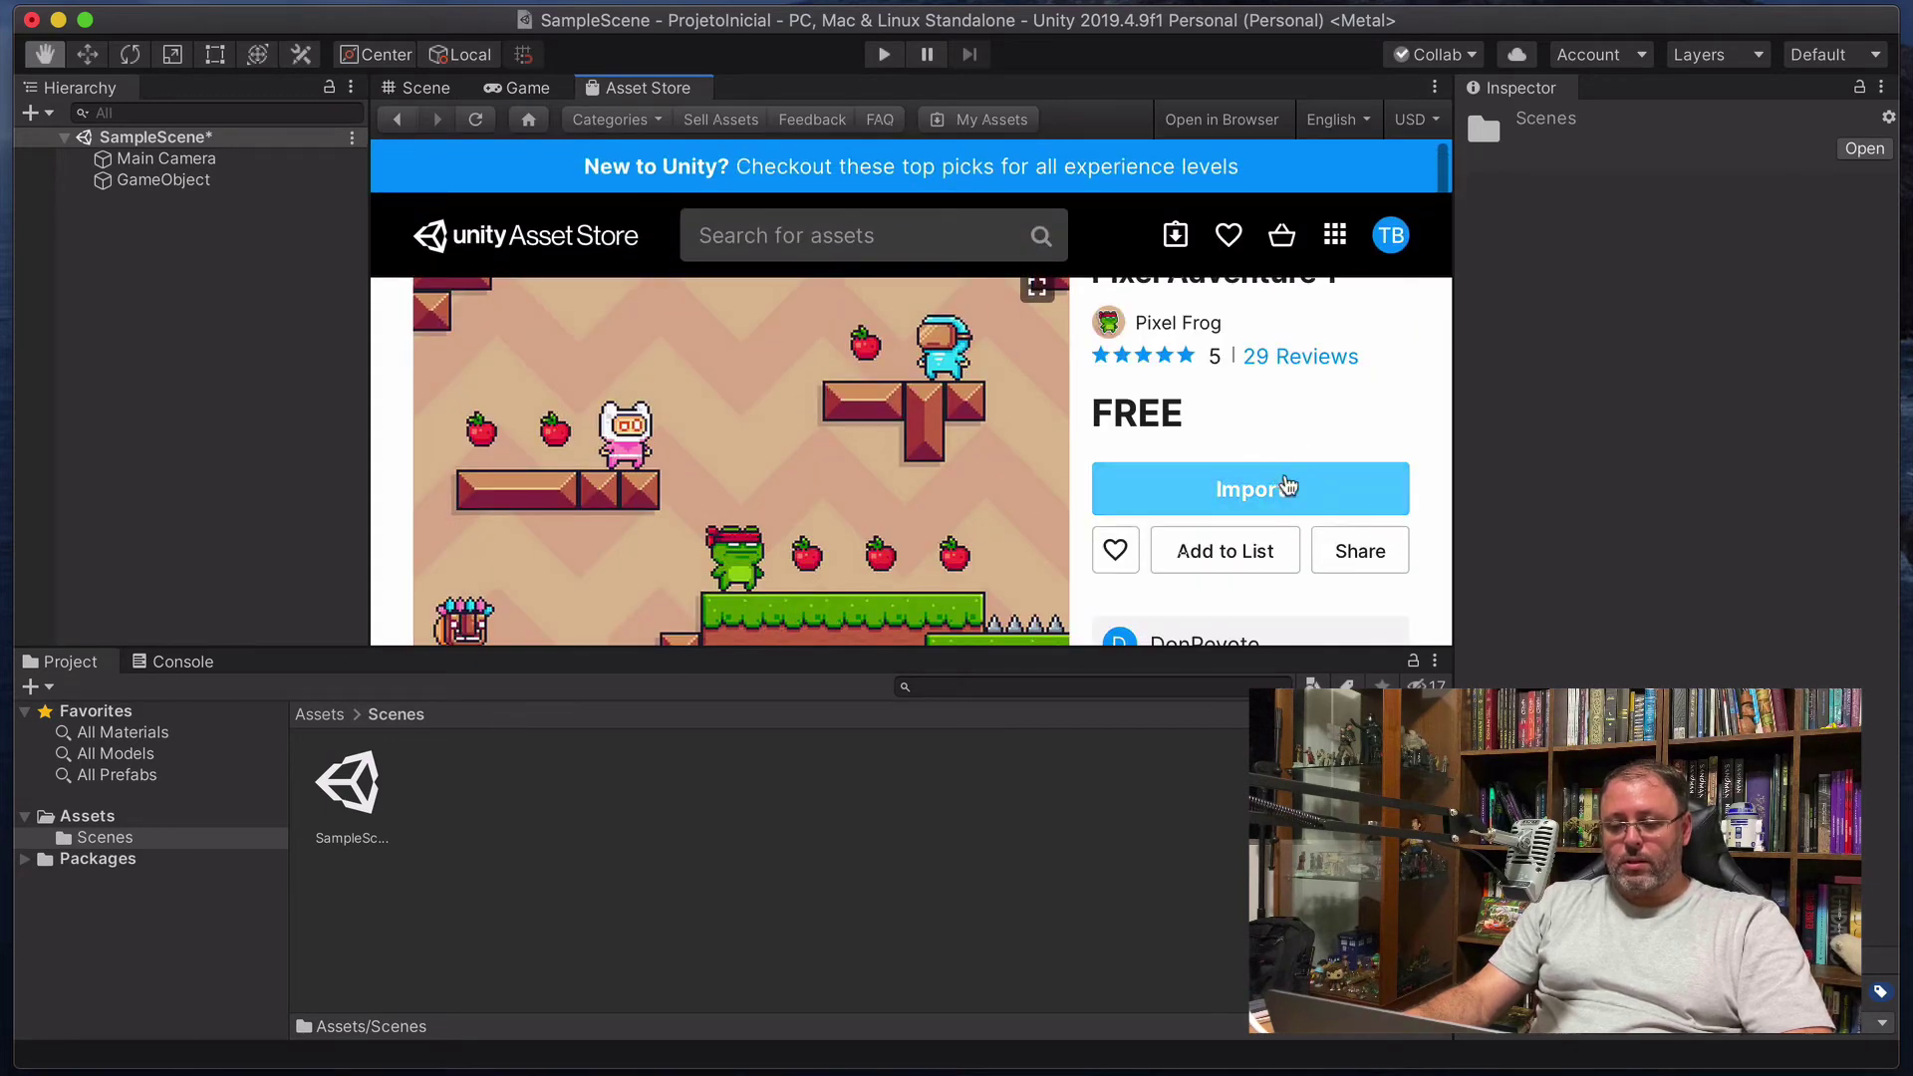
scroll(1236, 461, "up", 1)
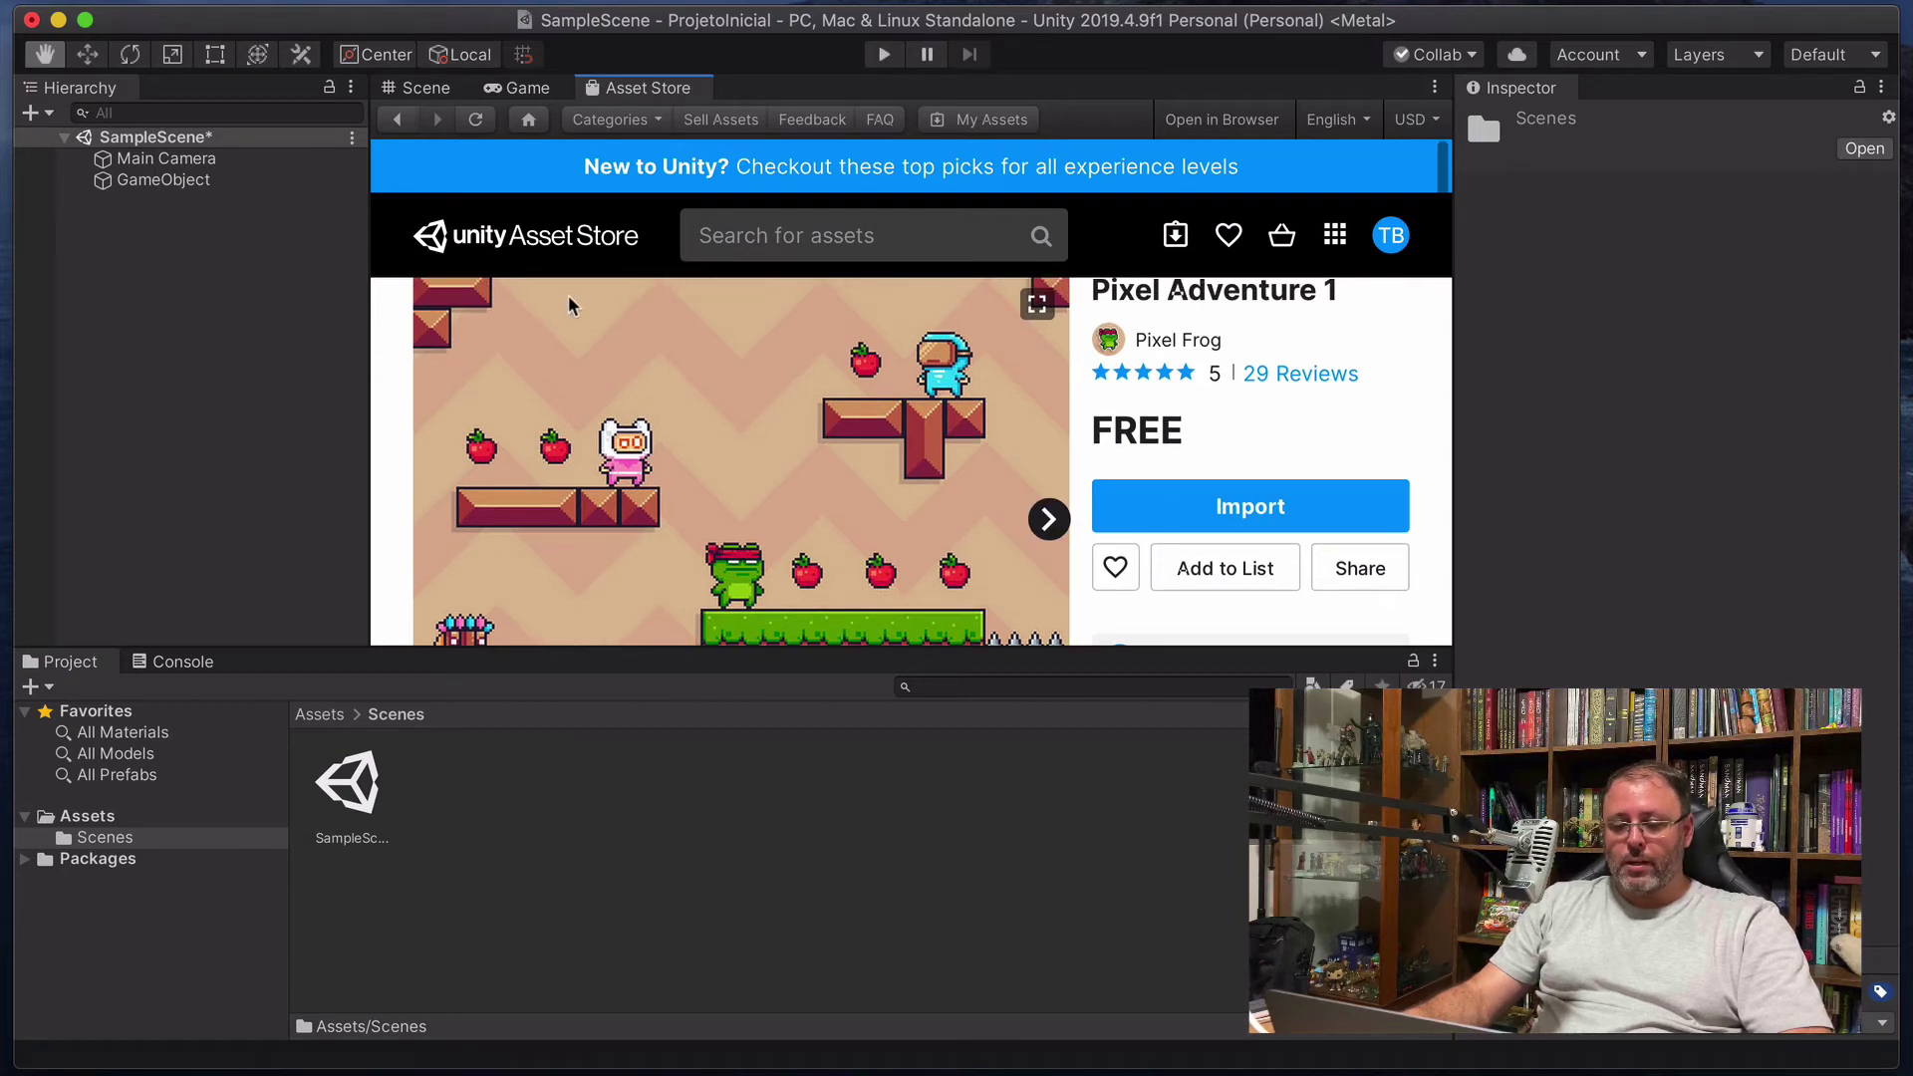
scroll(767, 350, "up", 4)
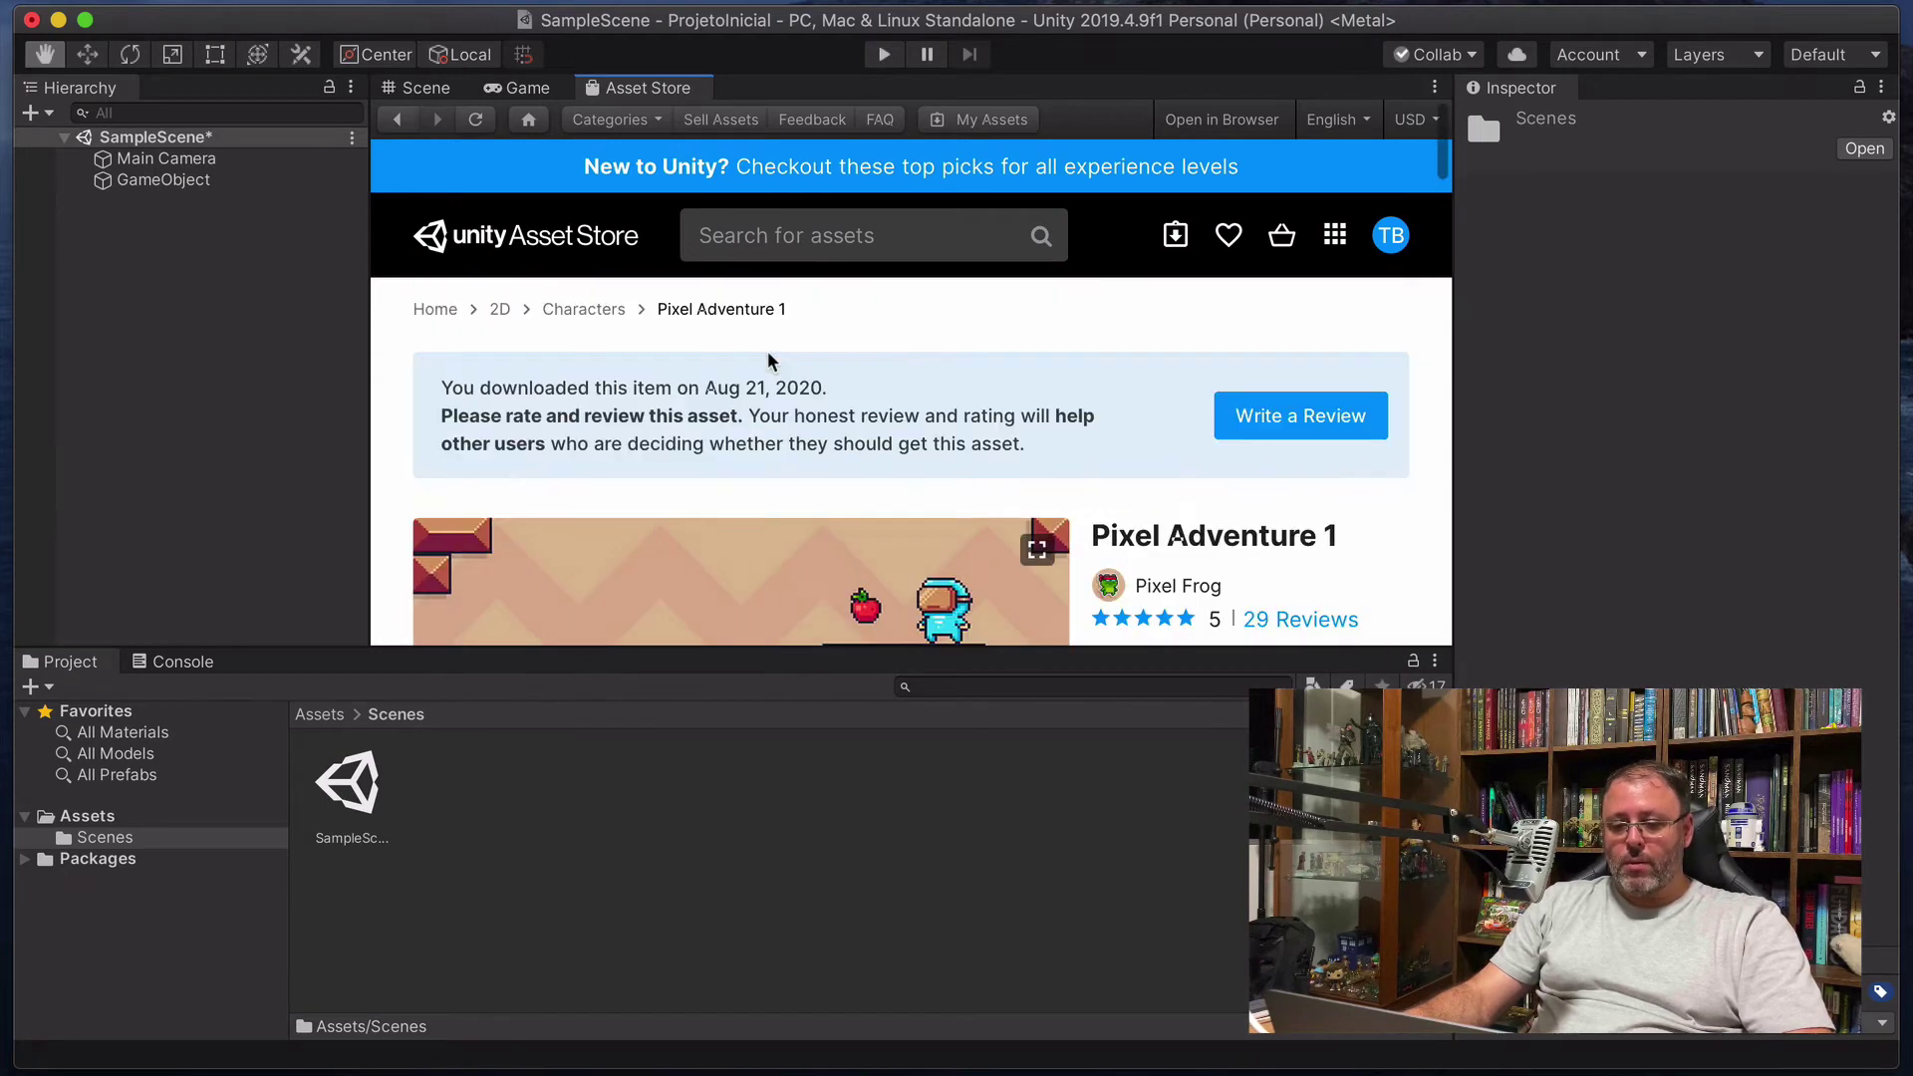
scroll(726, 343, "down", 6)
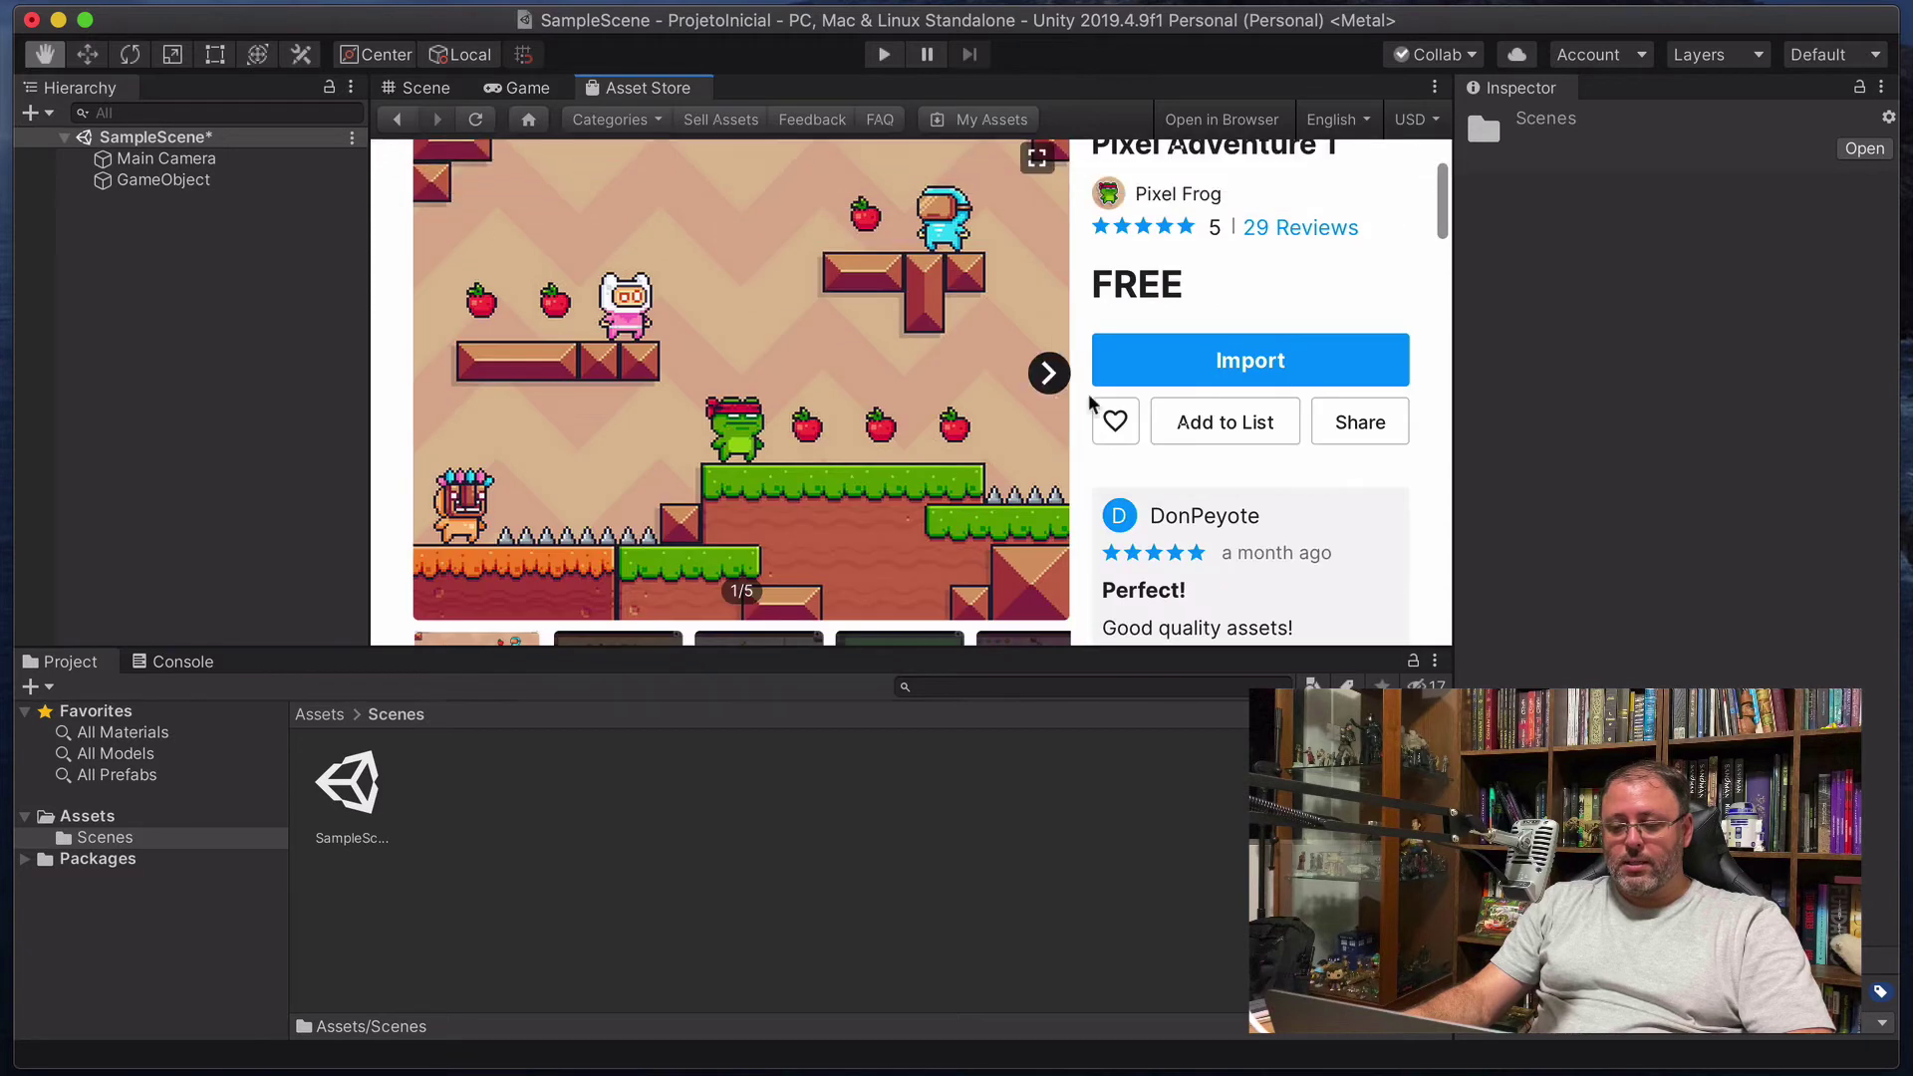
left_click(399, 120)
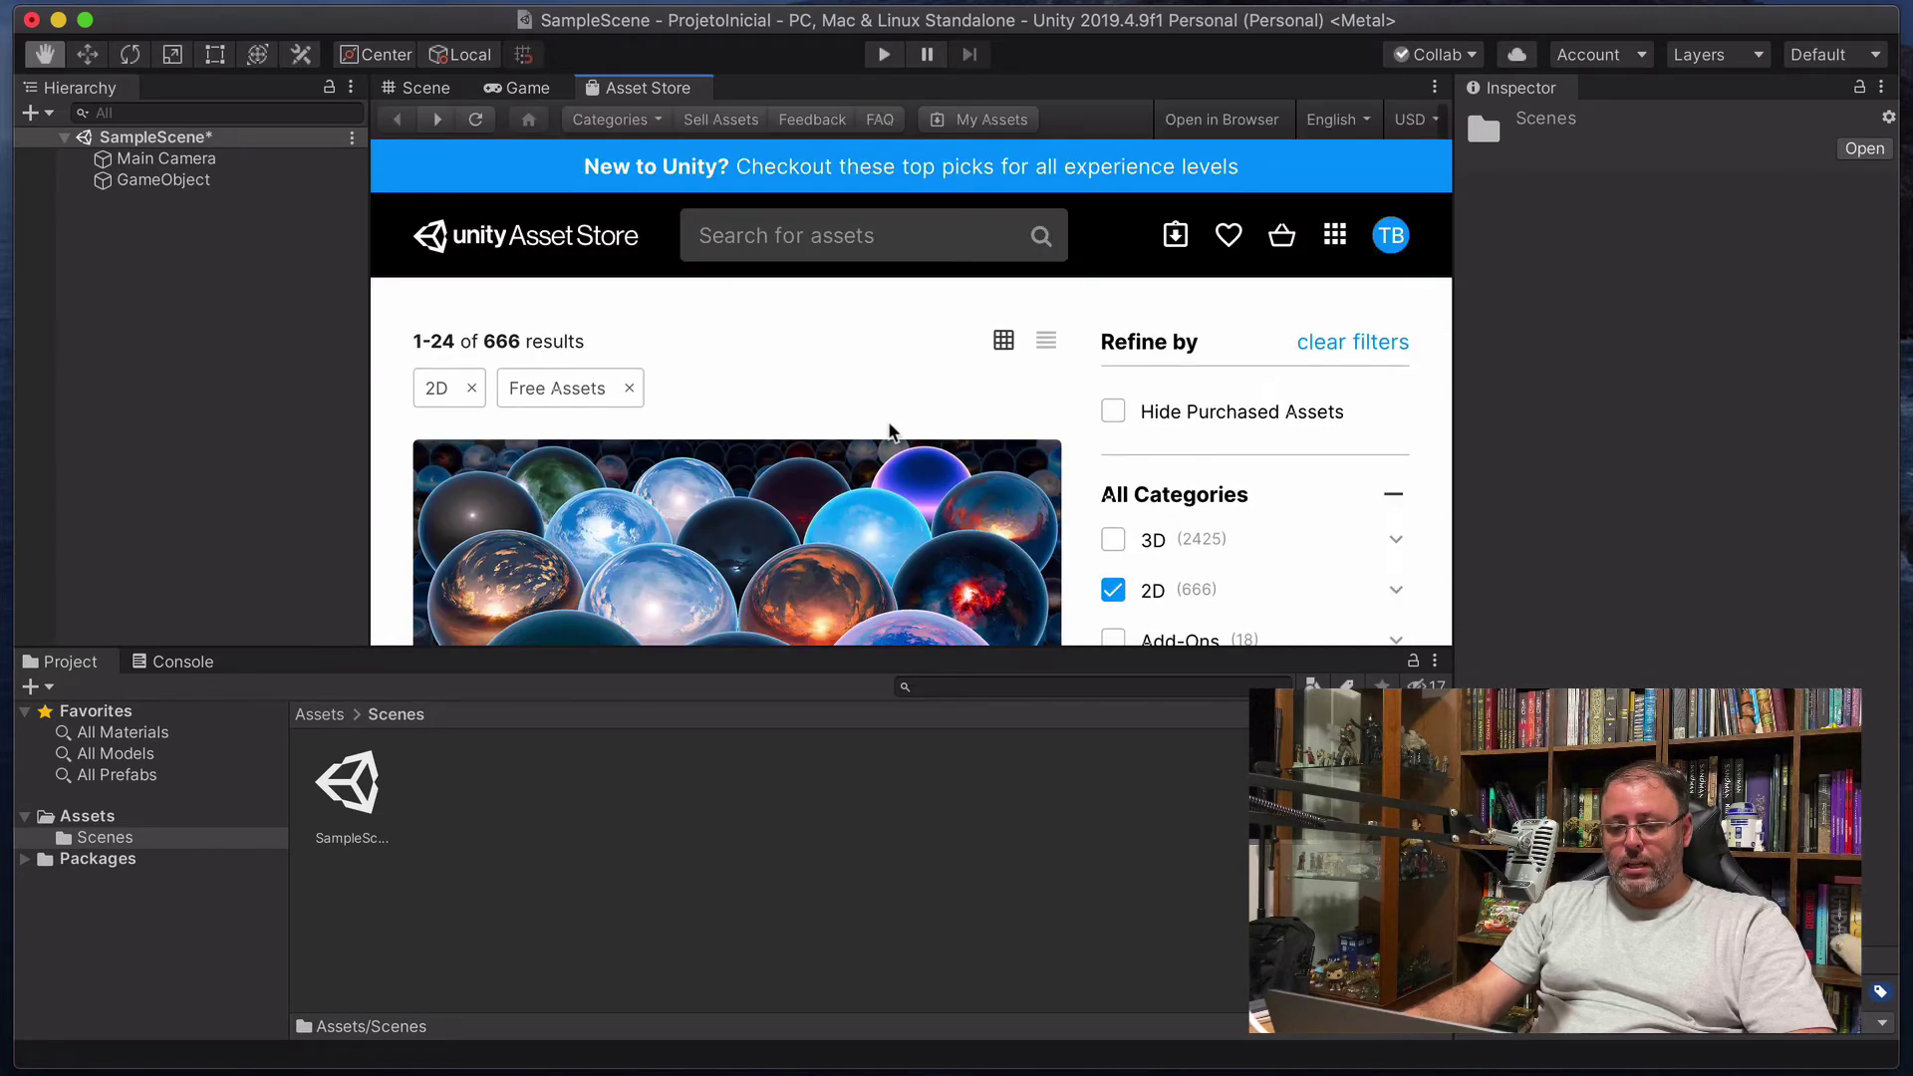
View the Bandits - Pixel Art asset page from the free 2D results and return to the list.
scroll(889, 428, "down", 10)
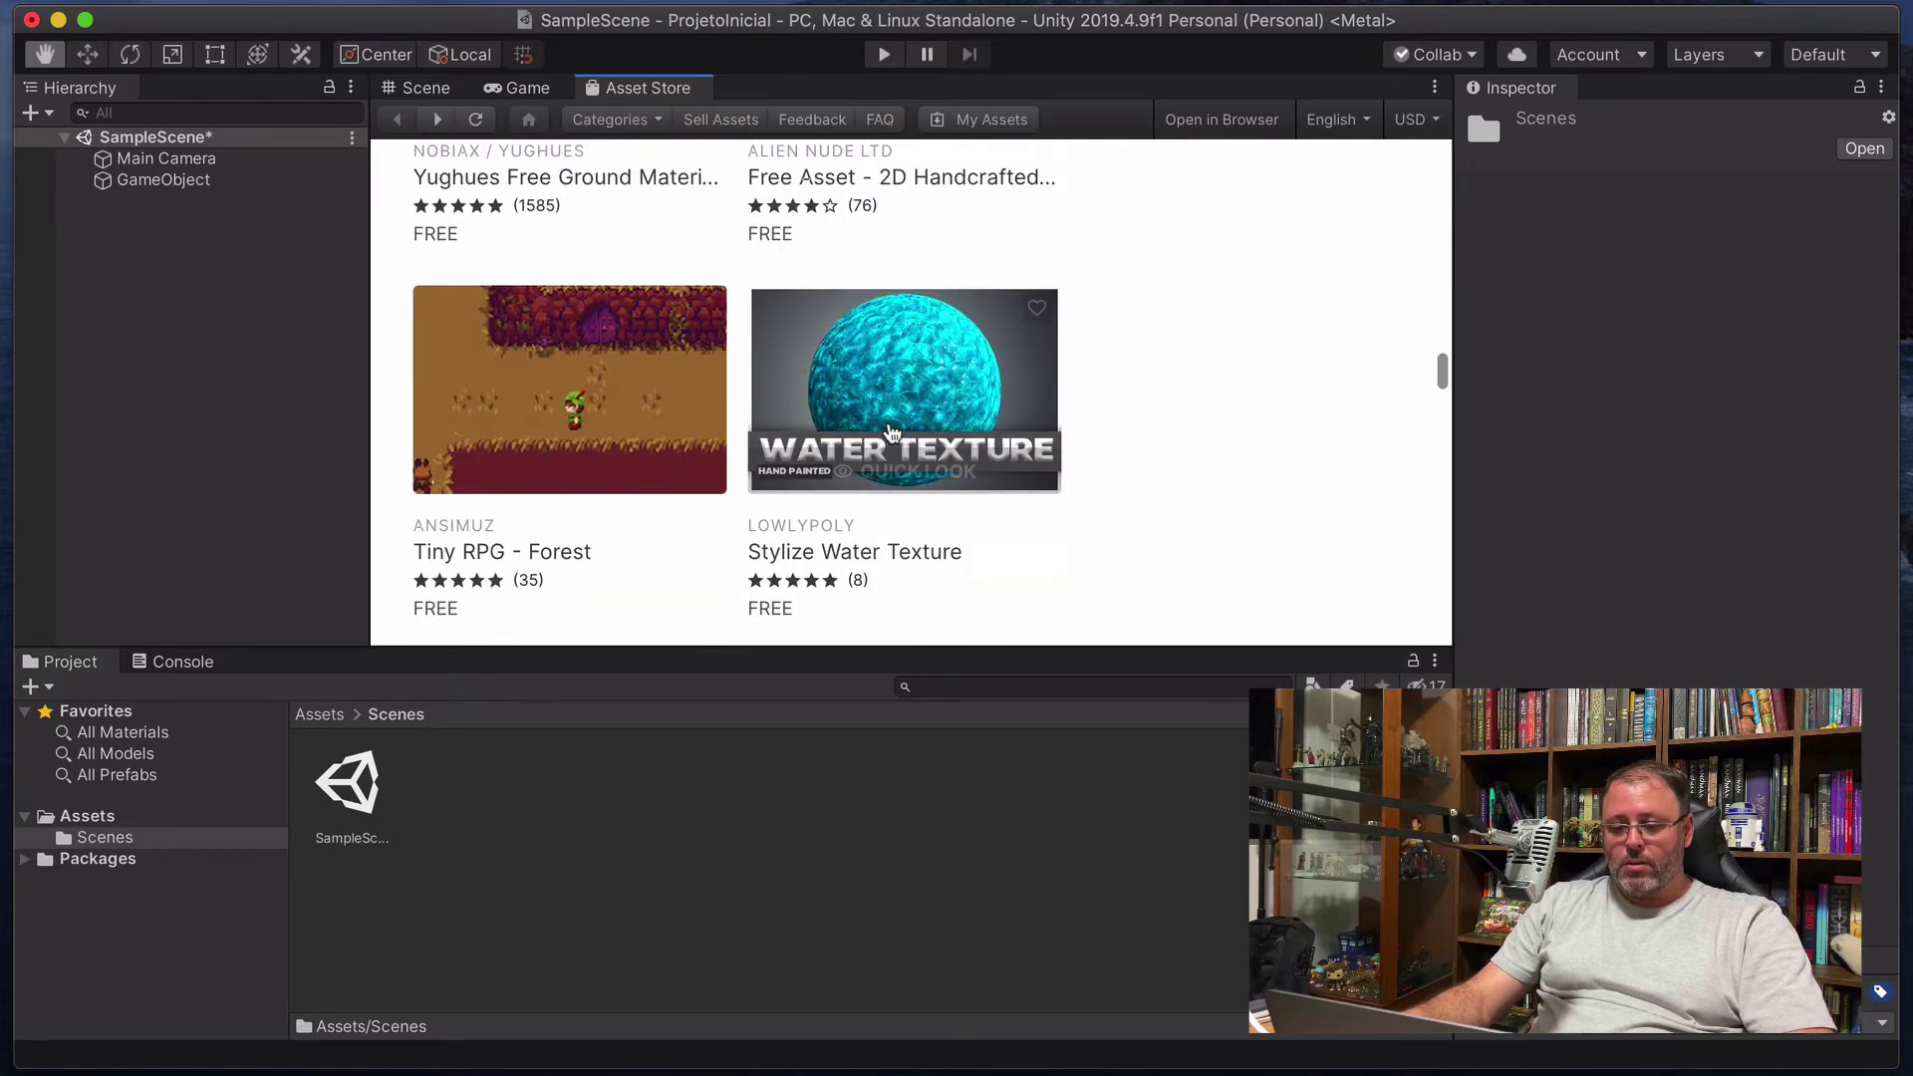
scroll(890, 432, "down", 5)
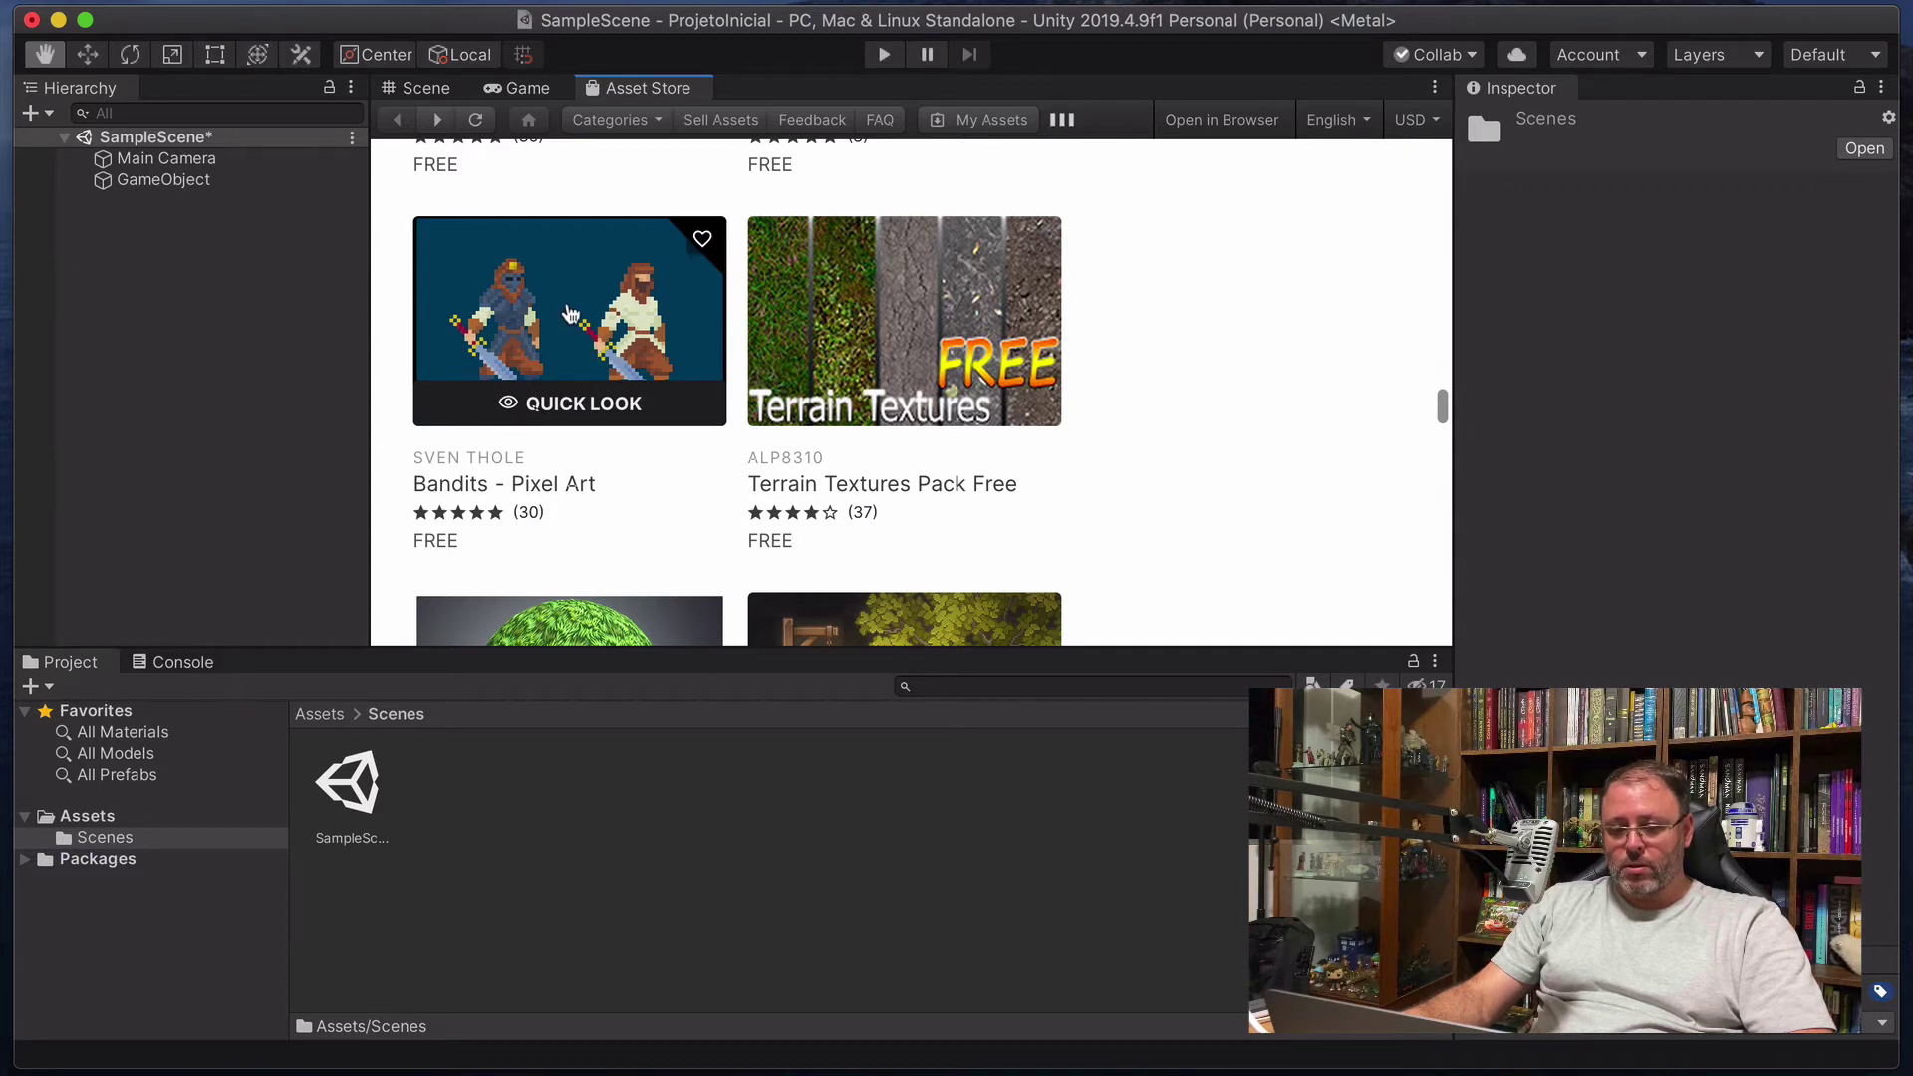
left_click(644, 359)
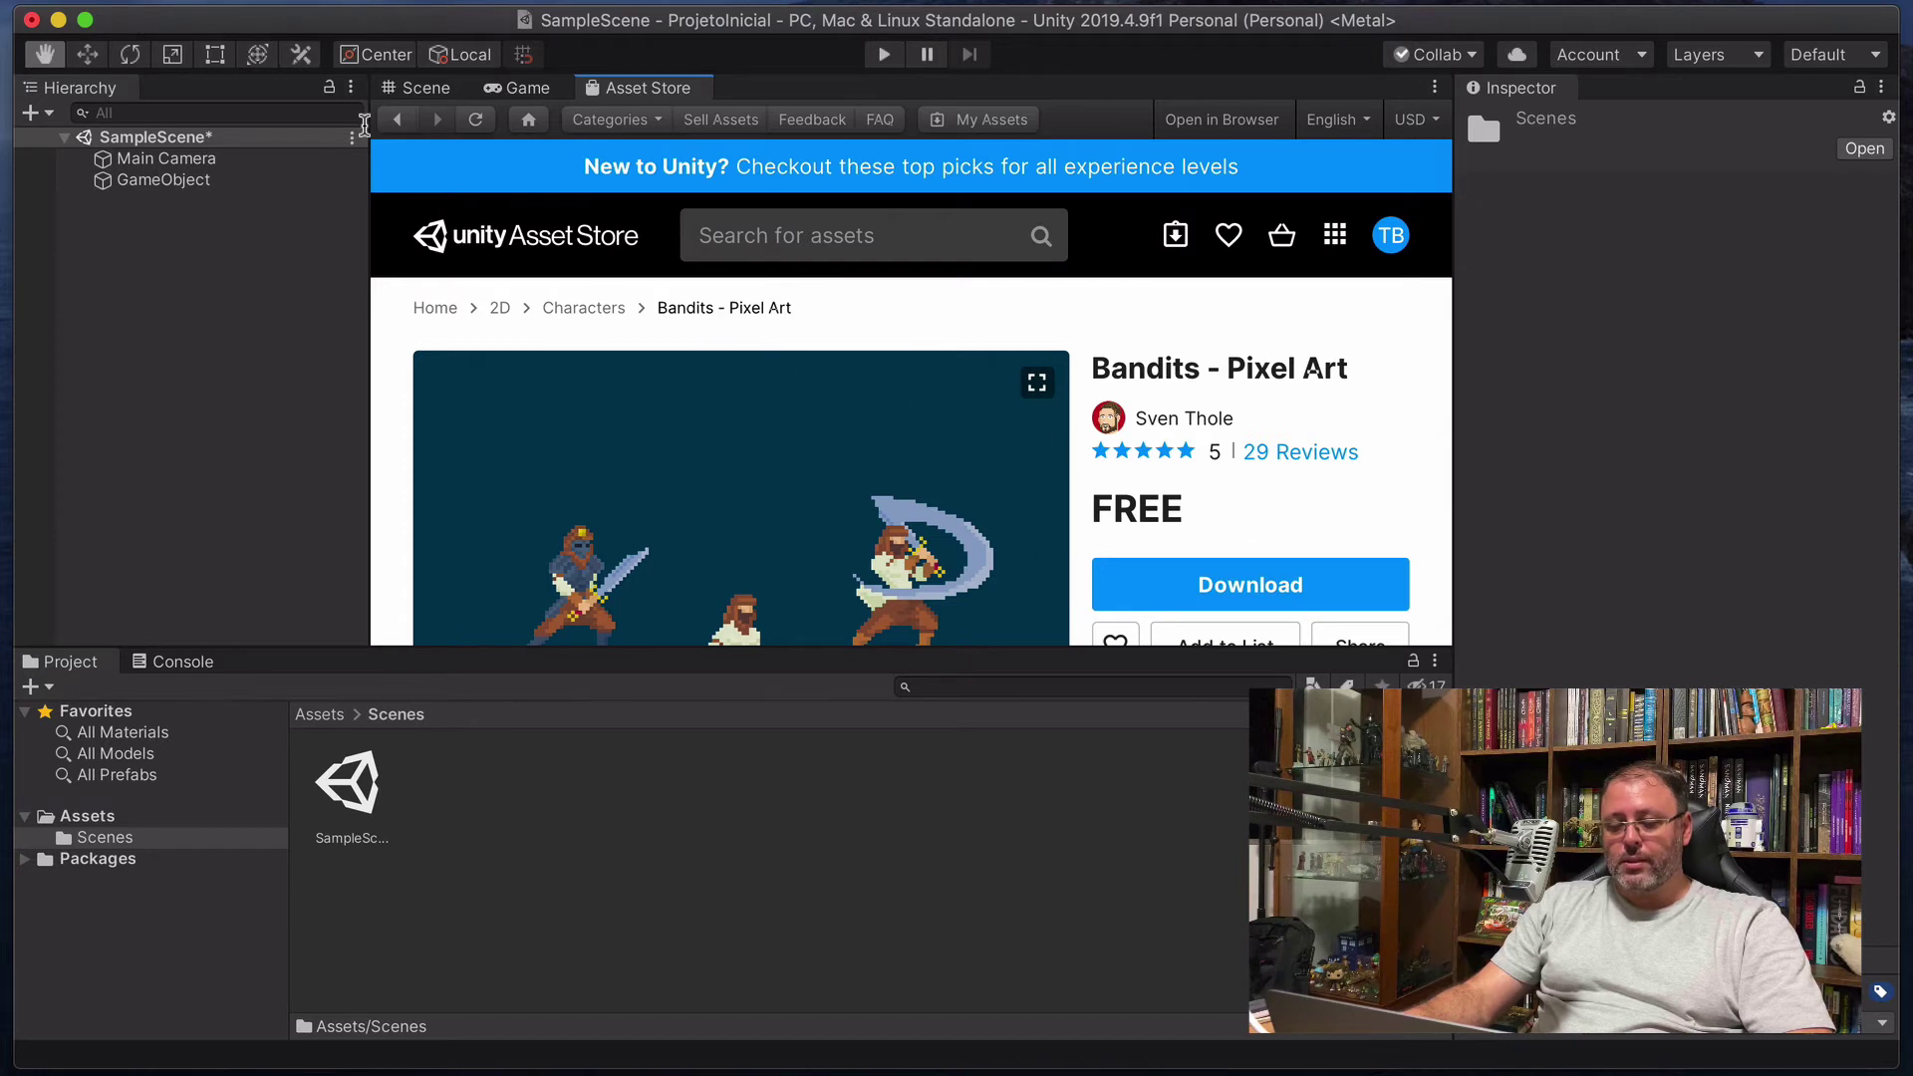
left_click(395, 127)
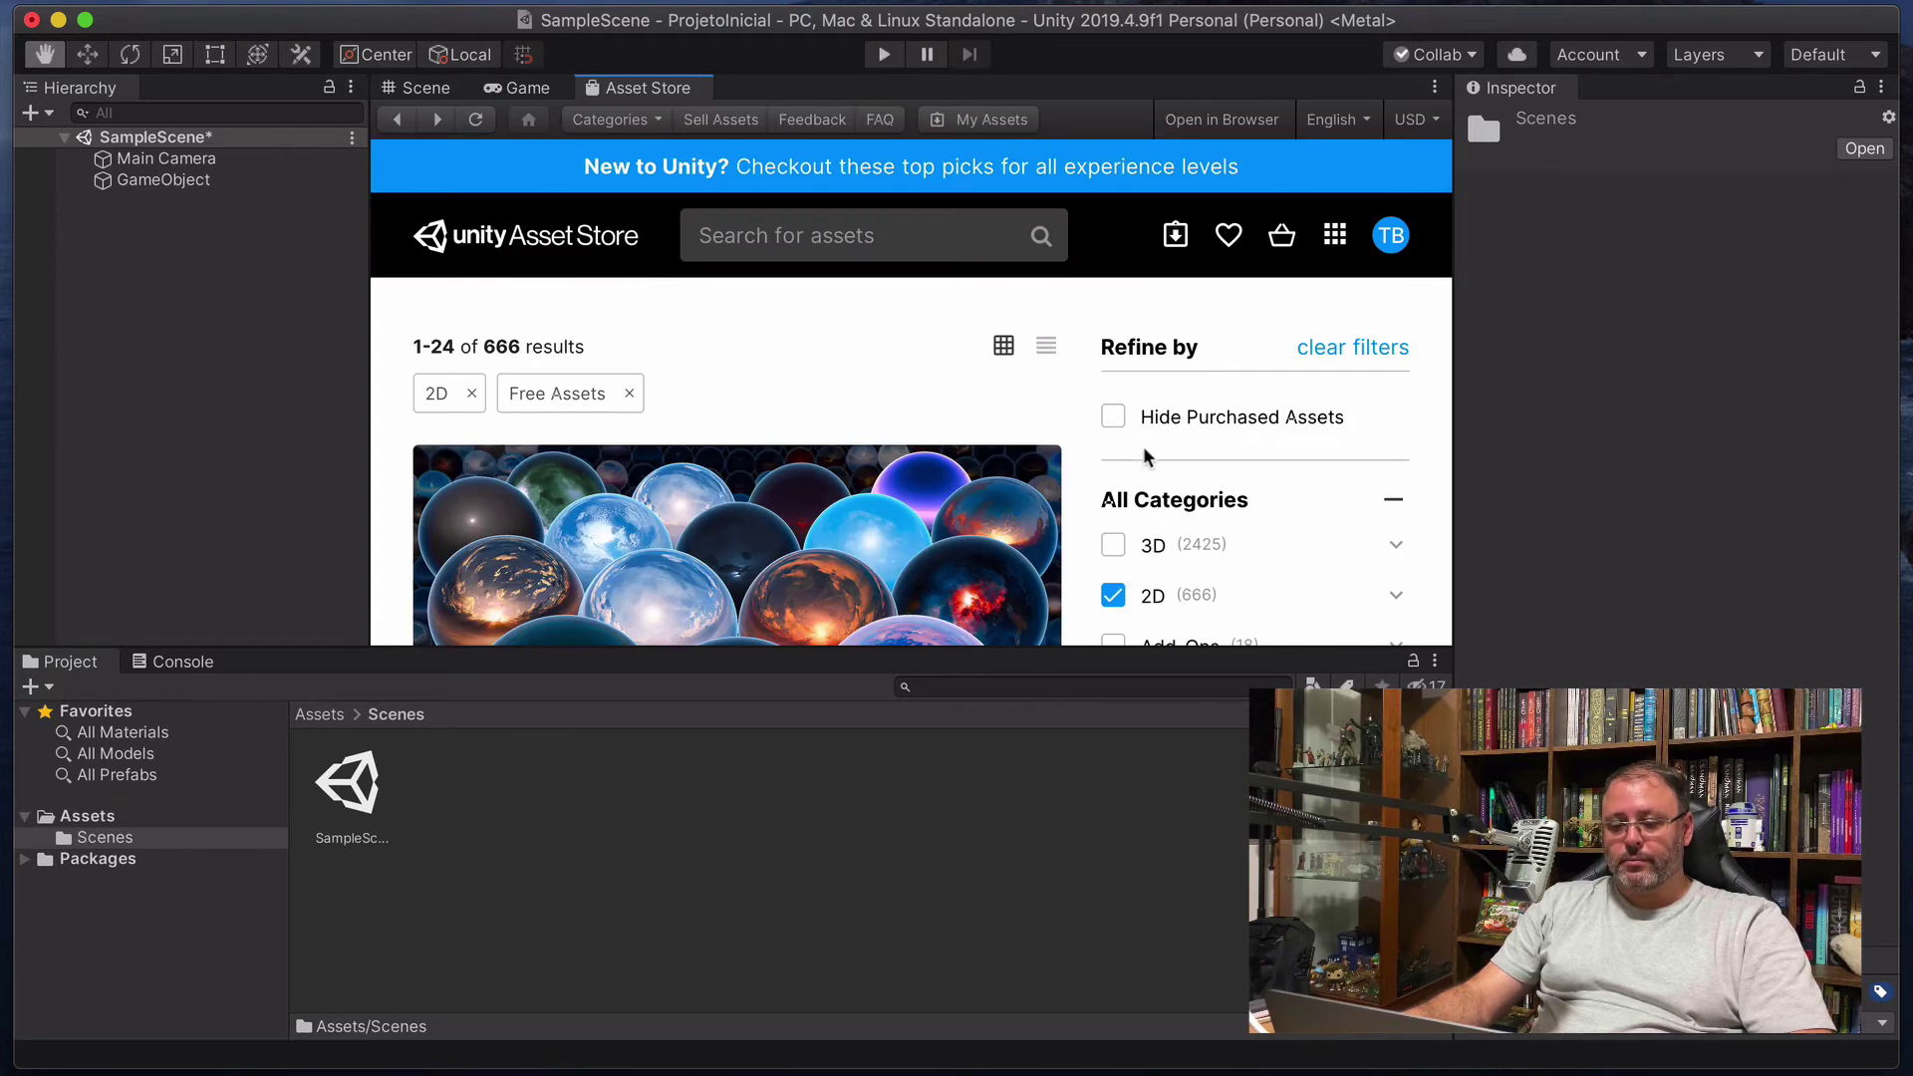
Find Pixel Adventure 1 among the free 2D results and reopen its asset page.
scroll(1144, 453, "down", 10)
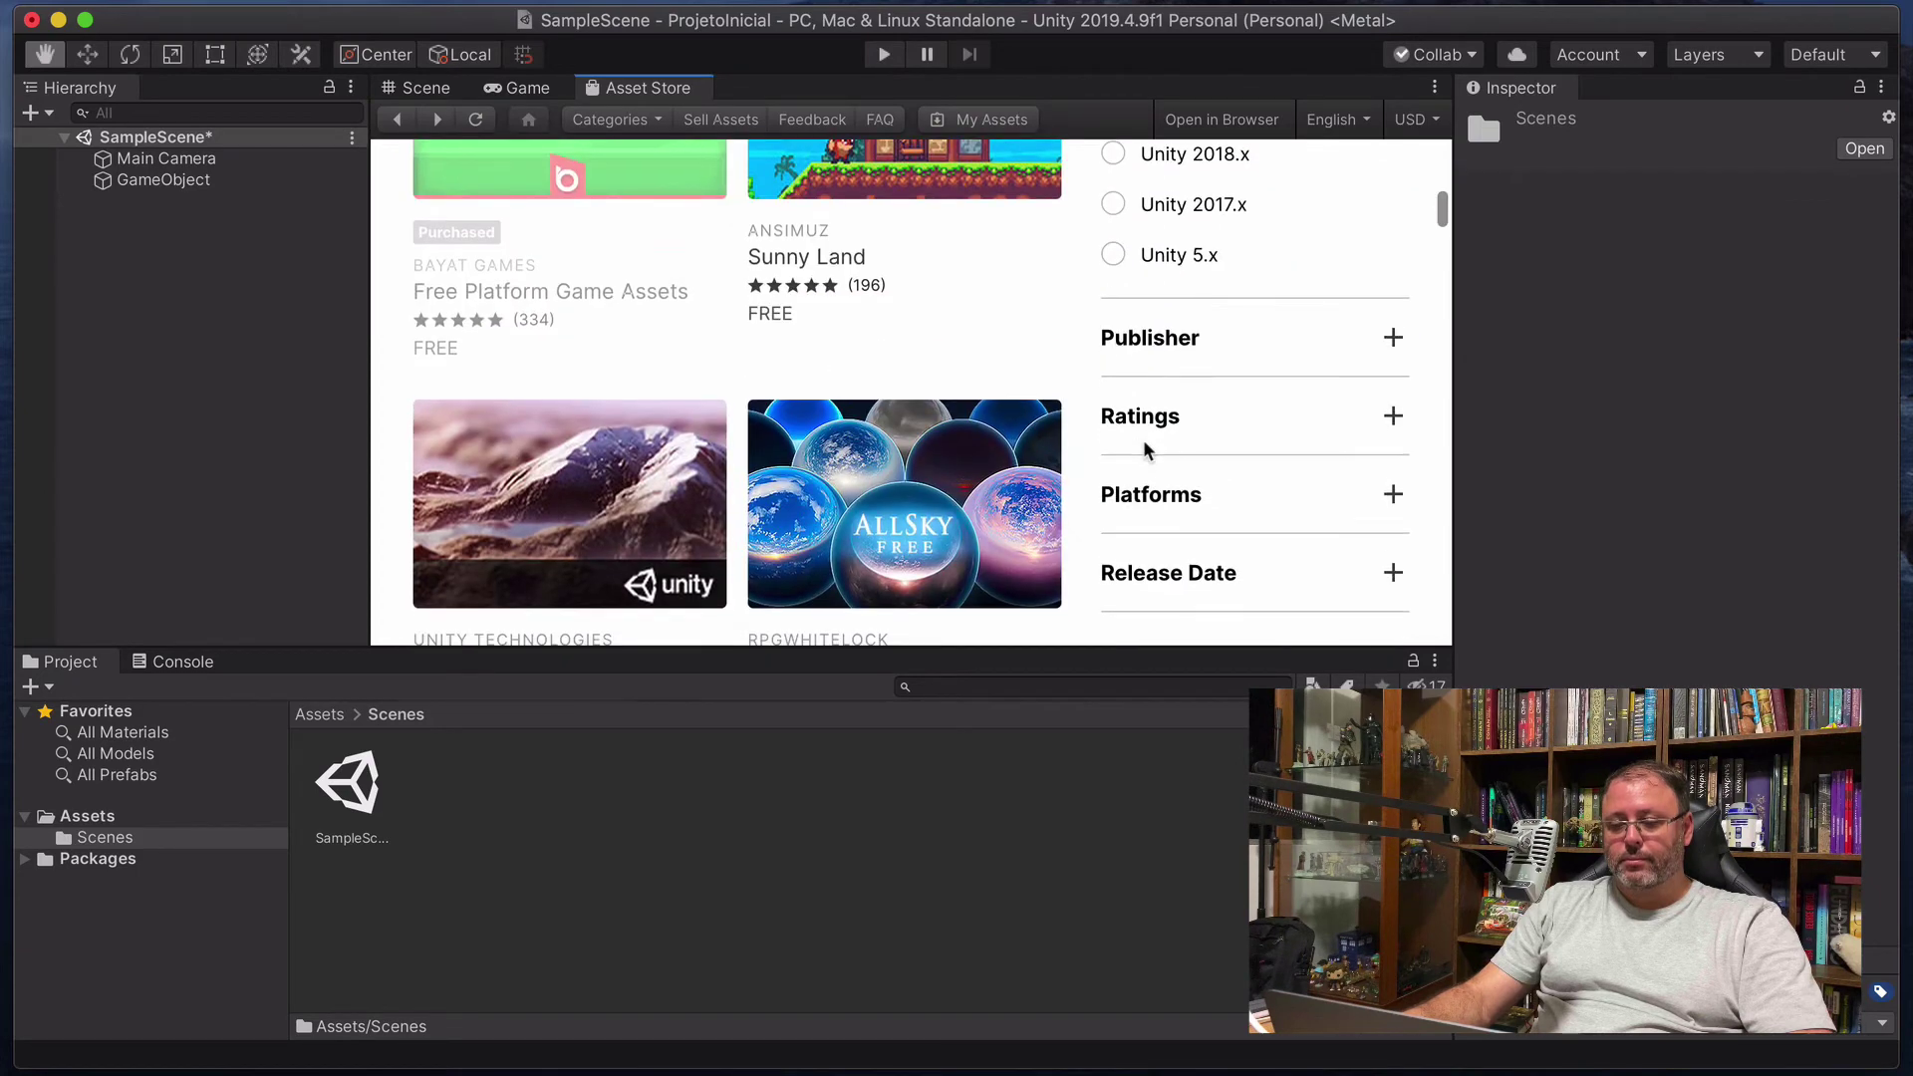
scroll(1144, 439, "up", 3)
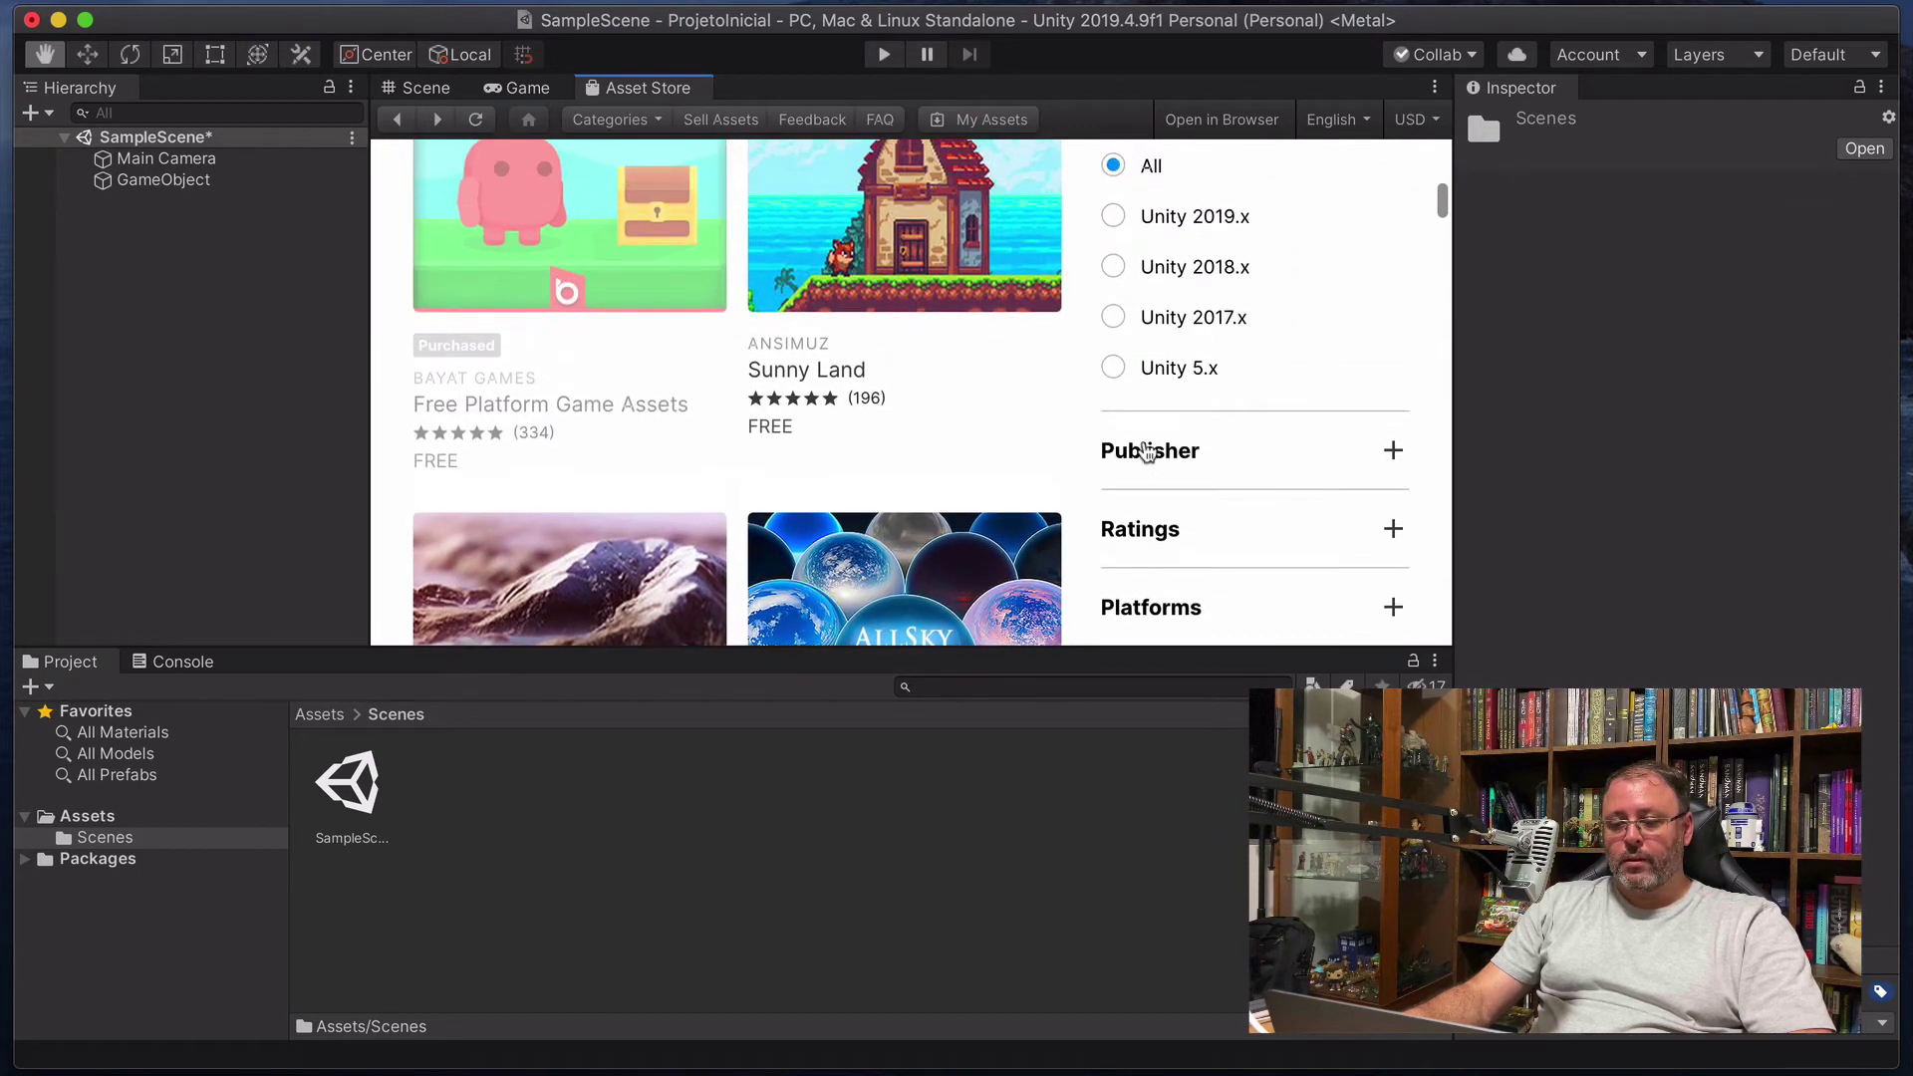
scroll(1146, 446, "down", 10)
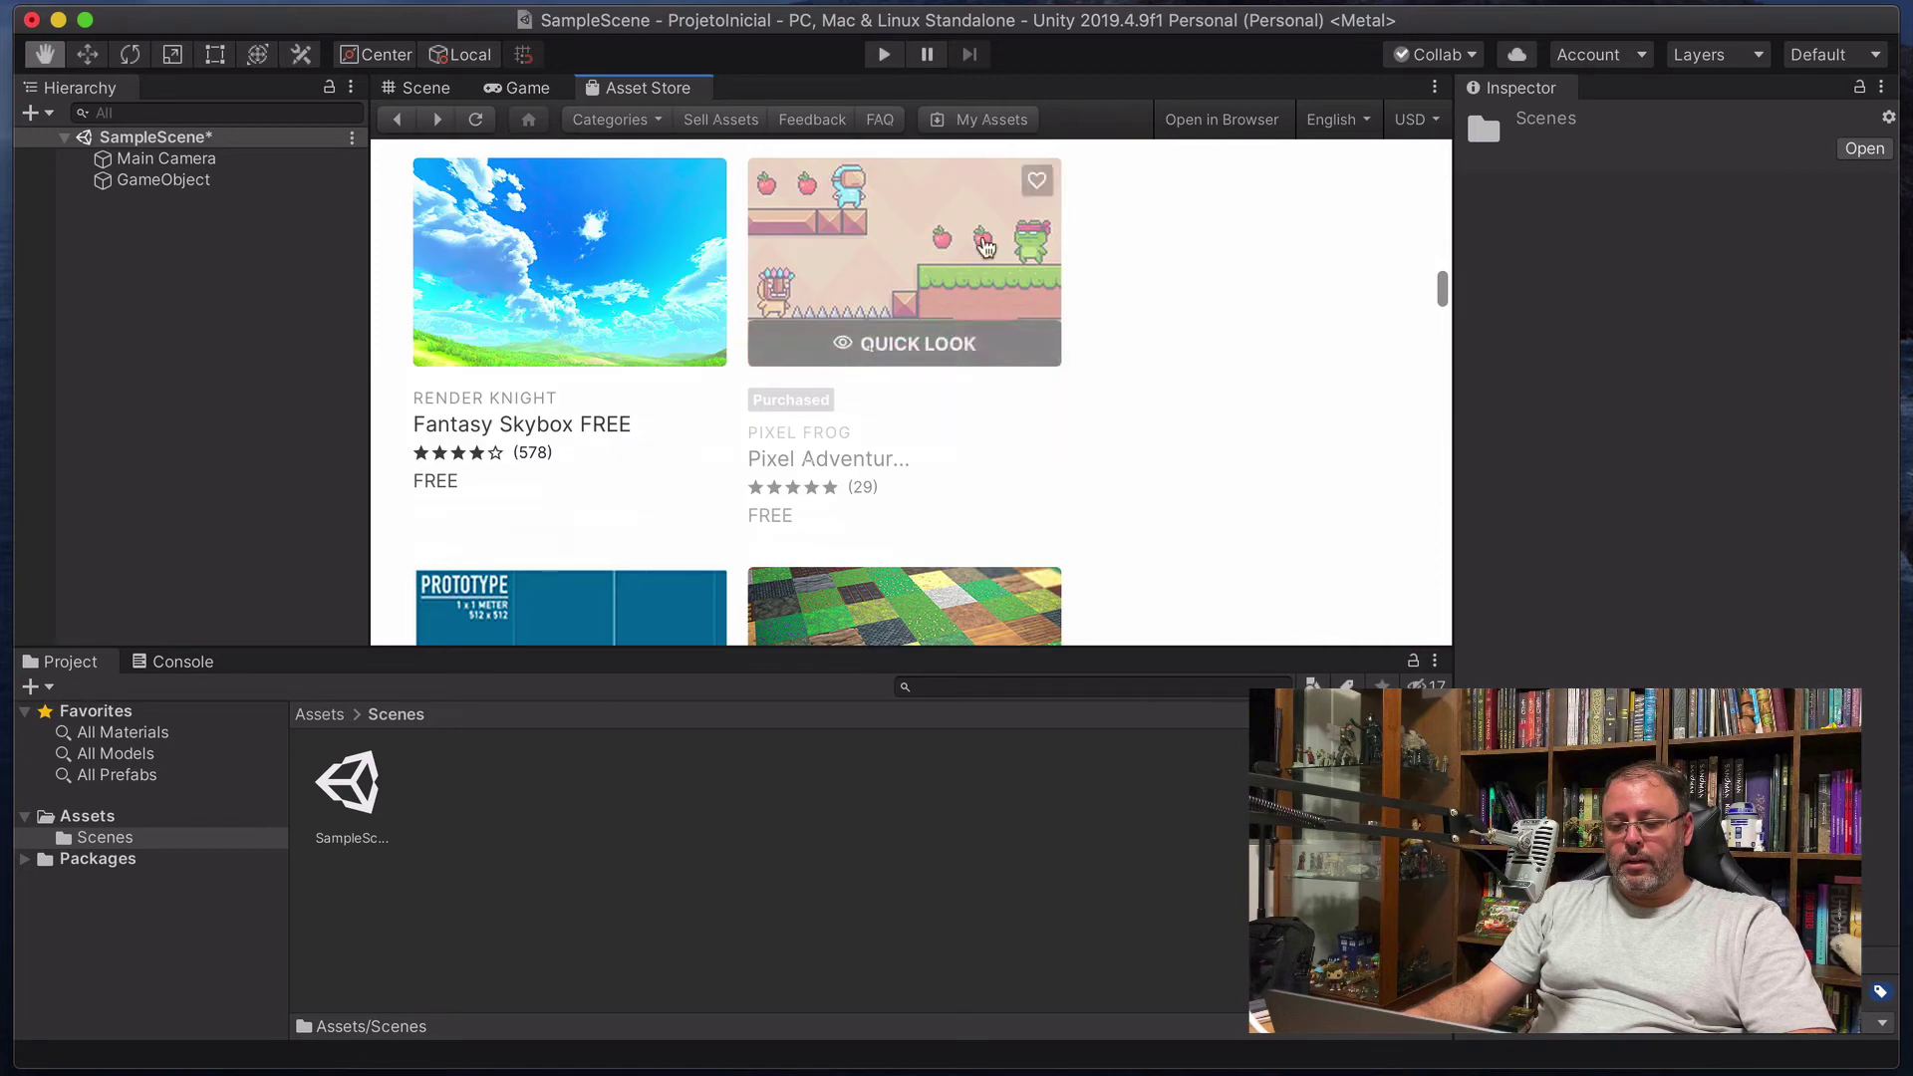
left_click(985, 246)
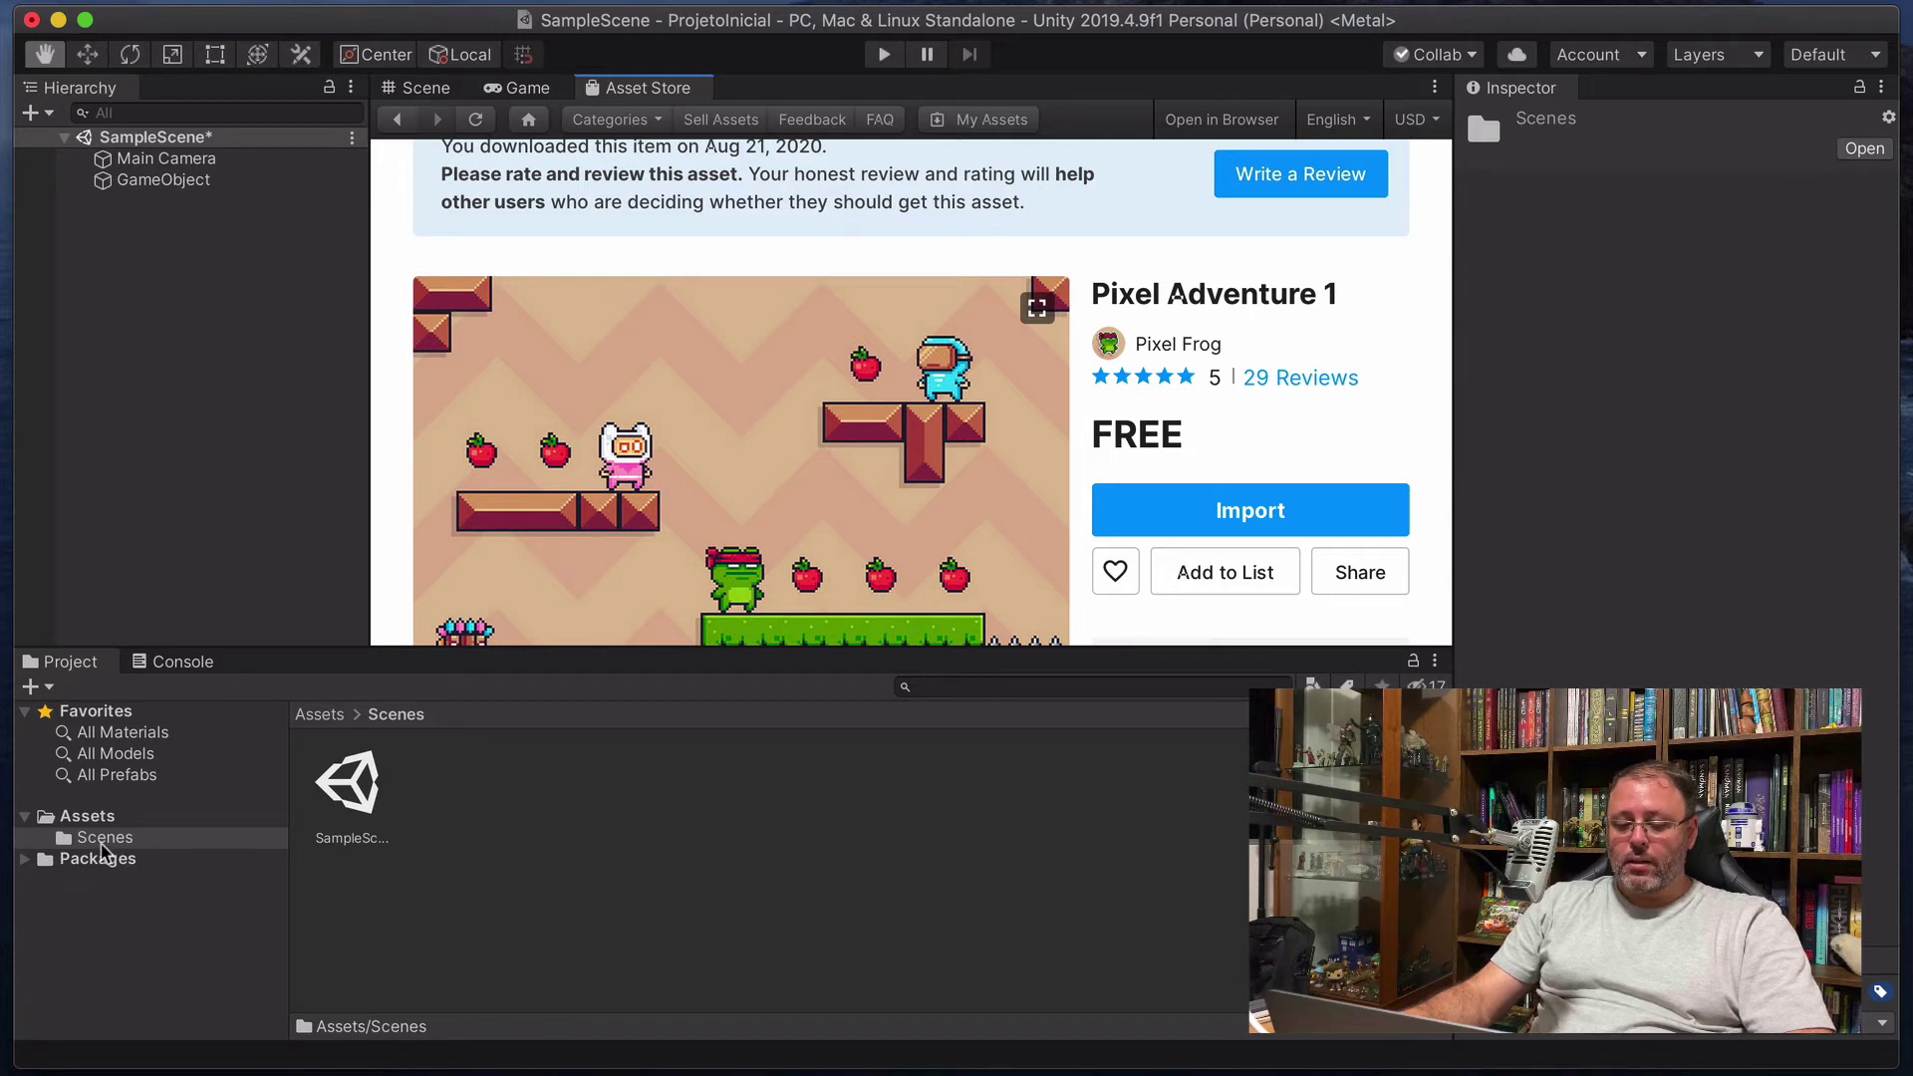
Review the Pixel Adventure 1 package contents and import all of its files into the project.
left_click(1227, 513)
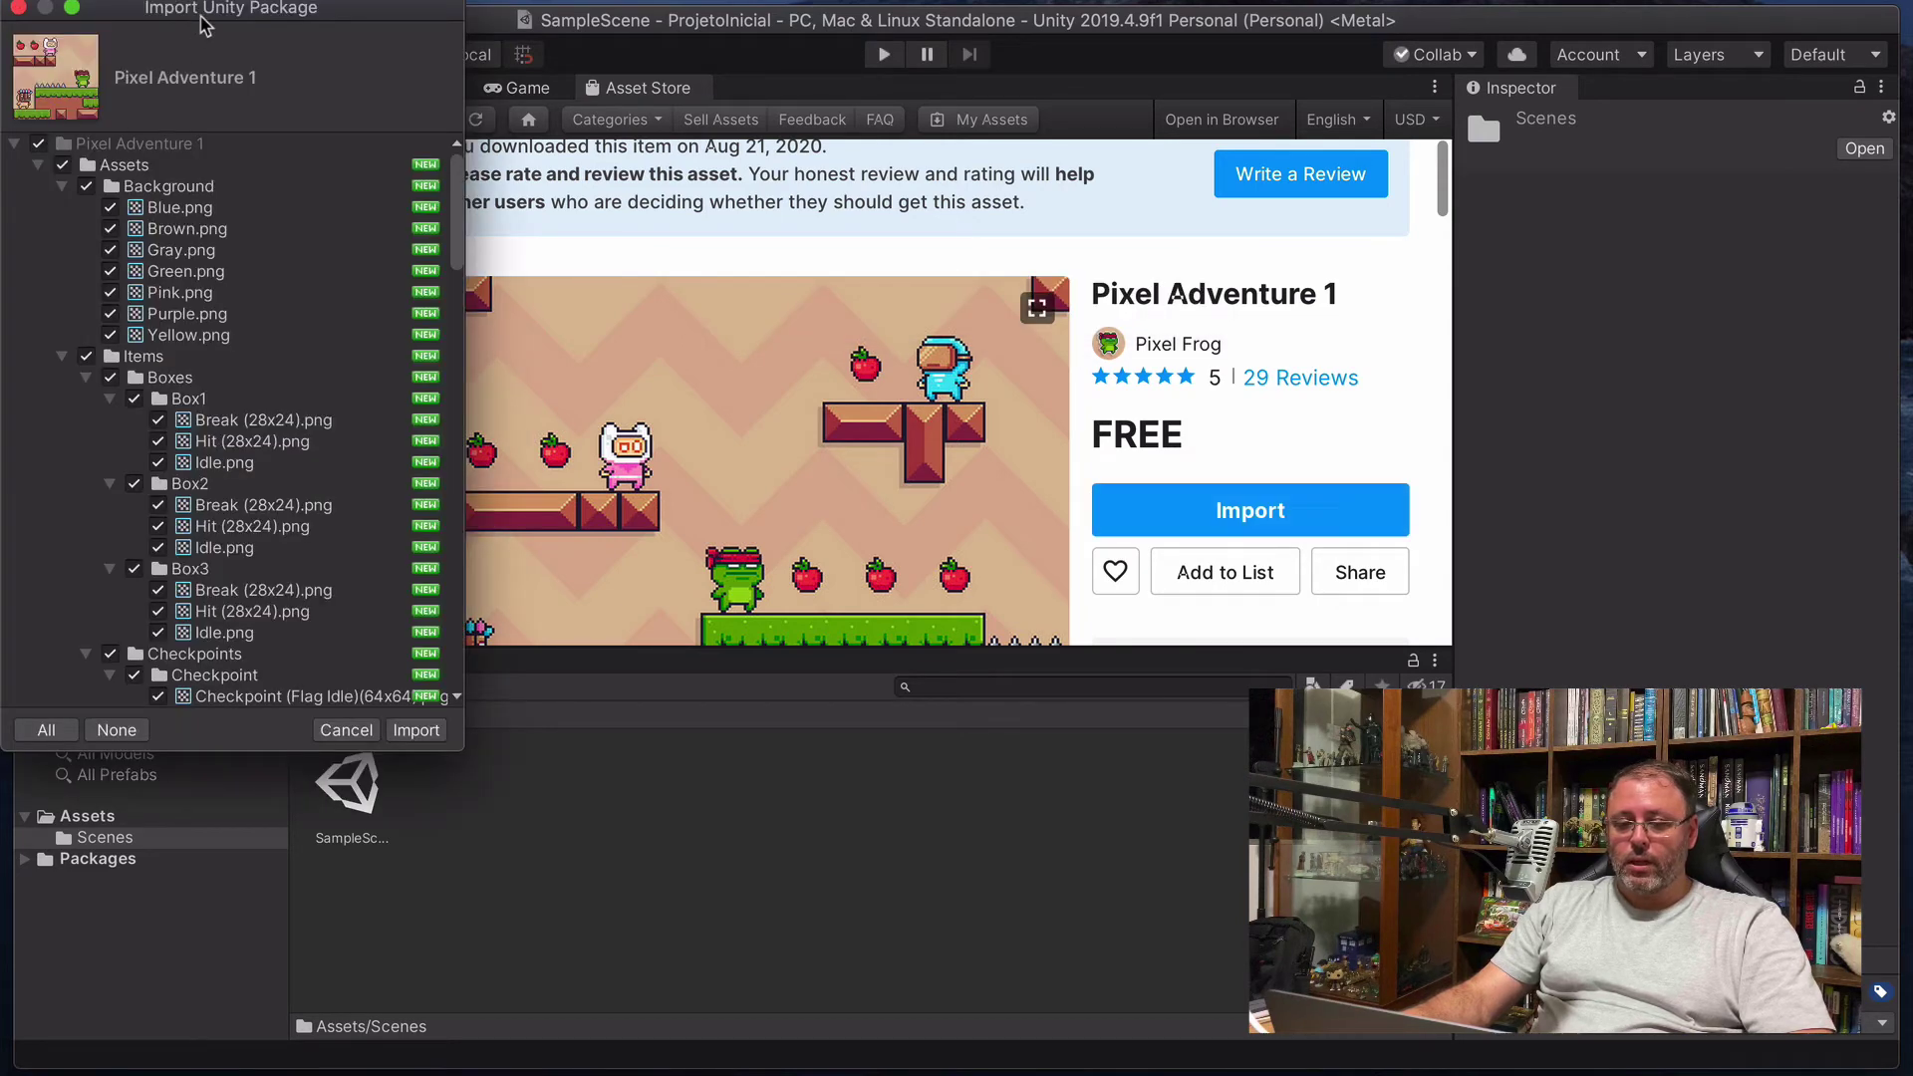
left_click_drag(221, 22, 875, 158)
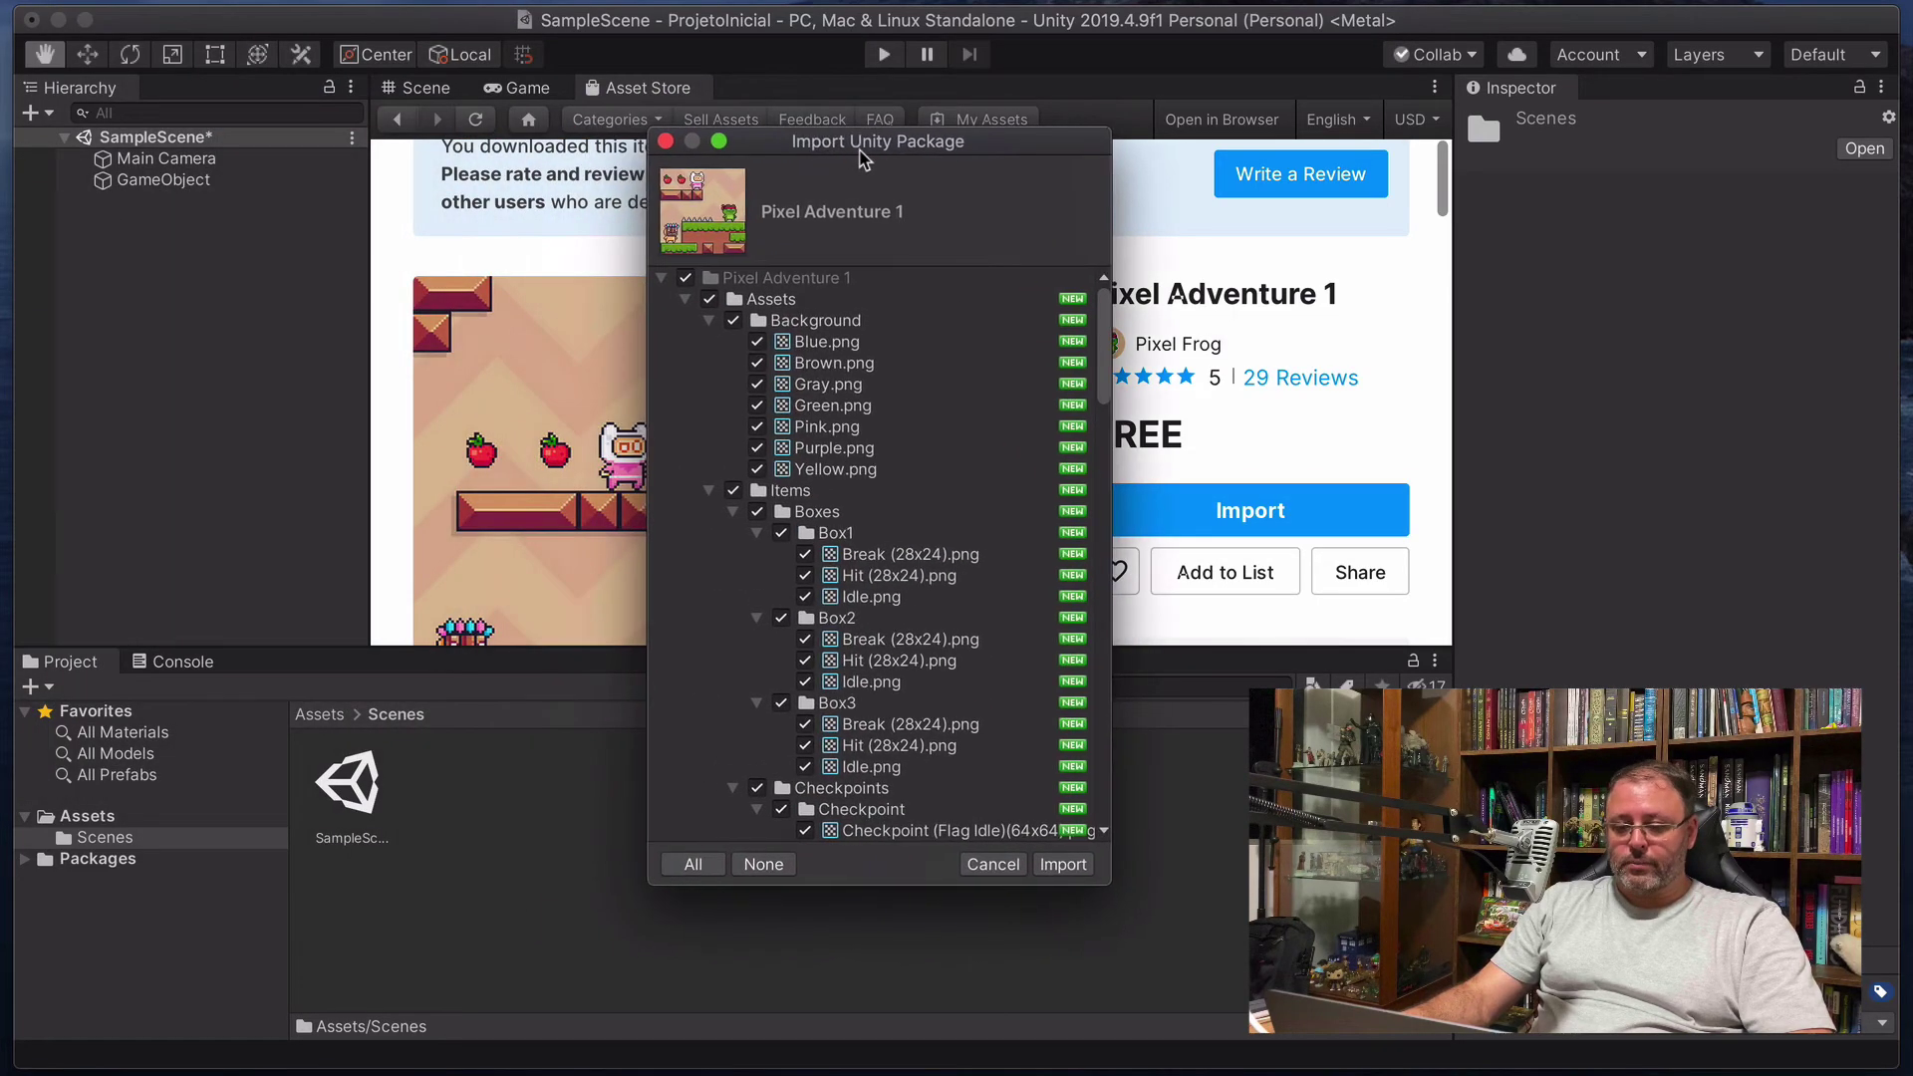
scroll(883, 382, "down", 5)
scroll(883, 381, "down", 15)
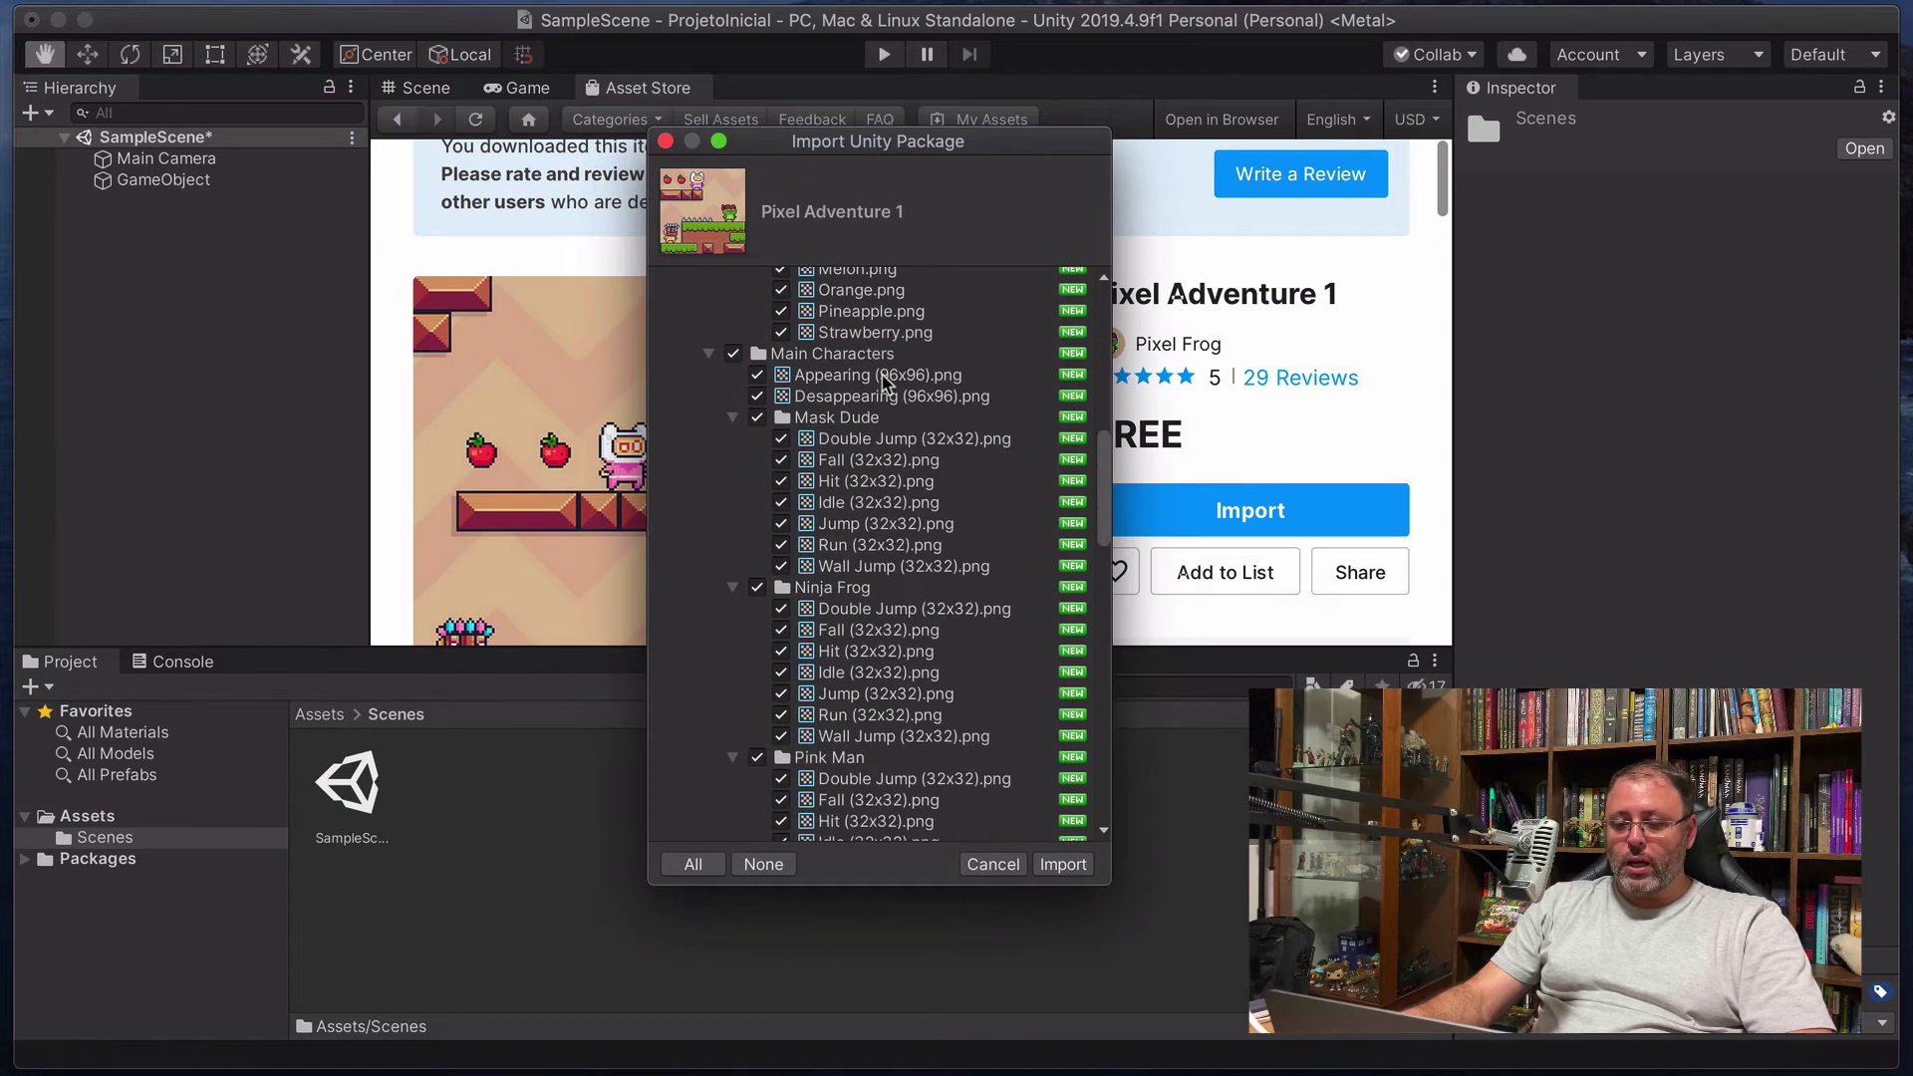
scroll(957, 468, "down", 10)
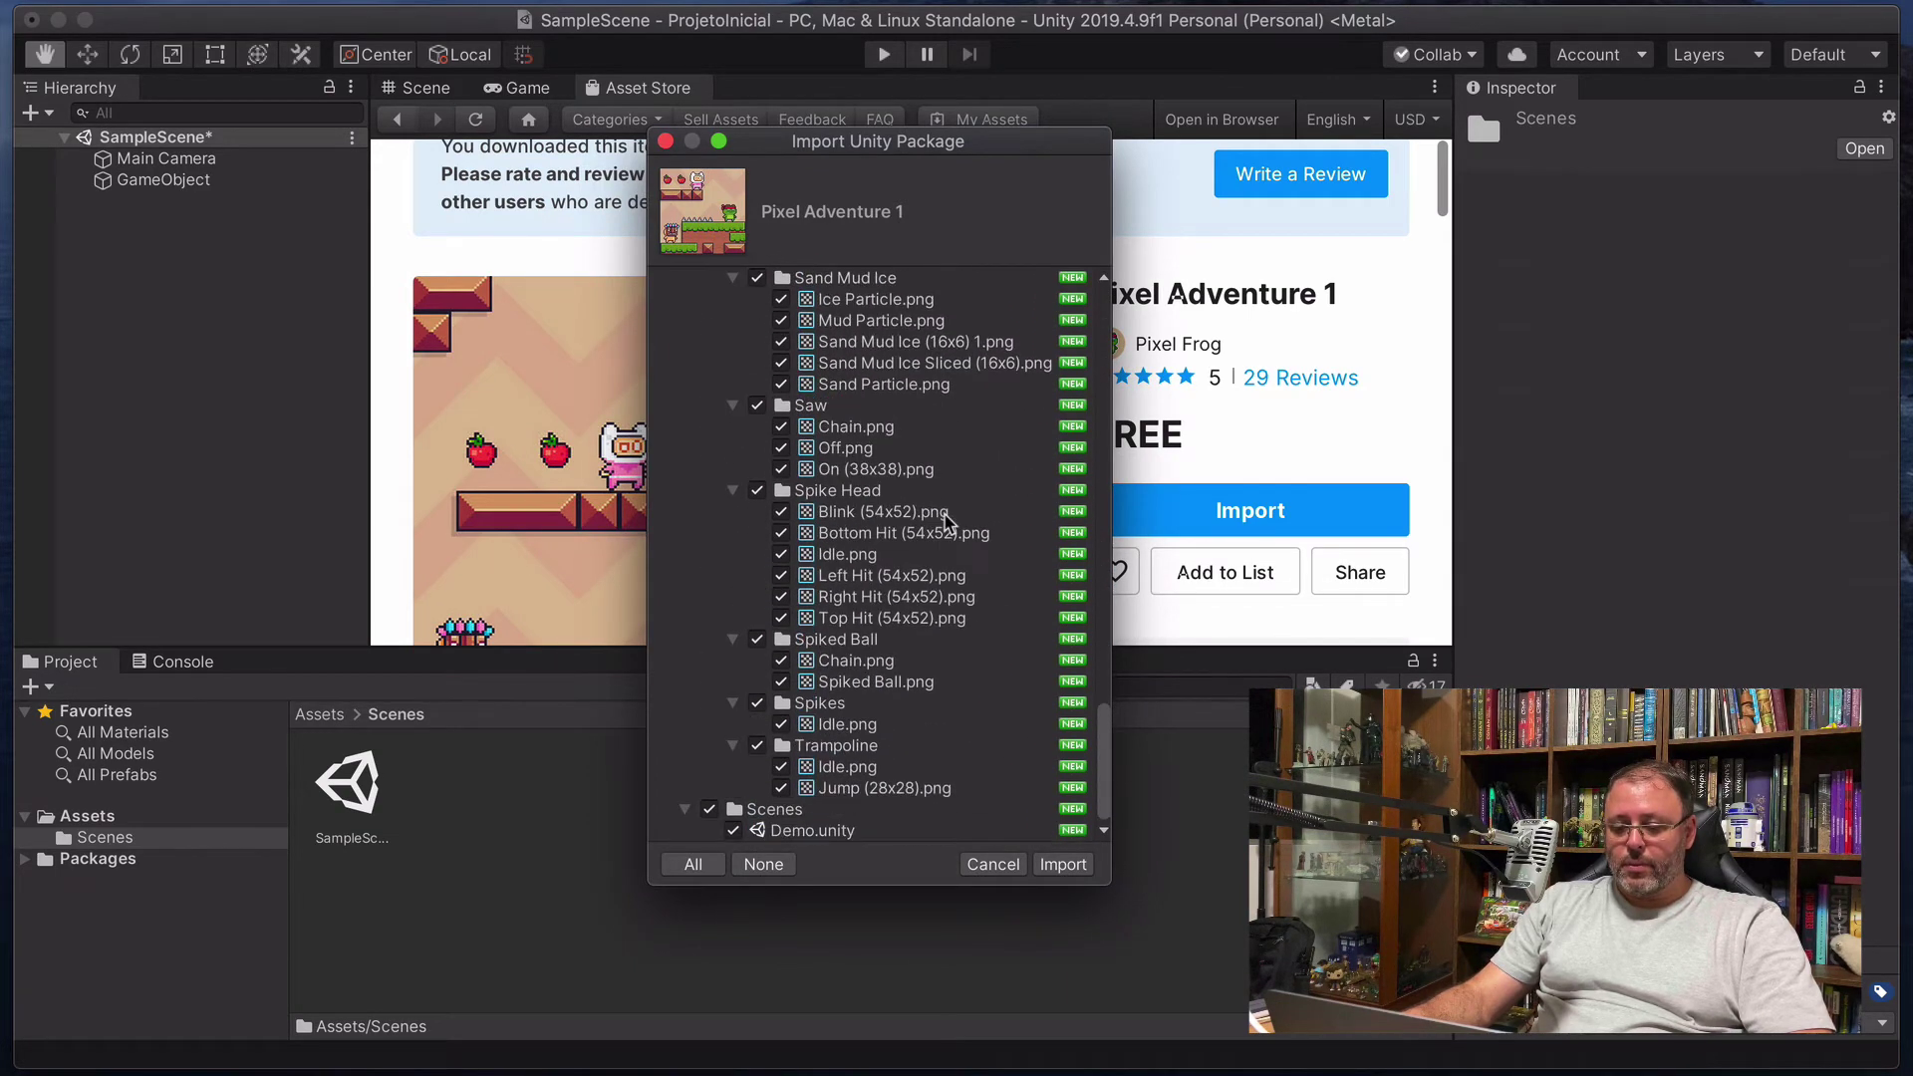
scroll(949, 522, "up", 20)
scroll(946, 522, "up", 15)
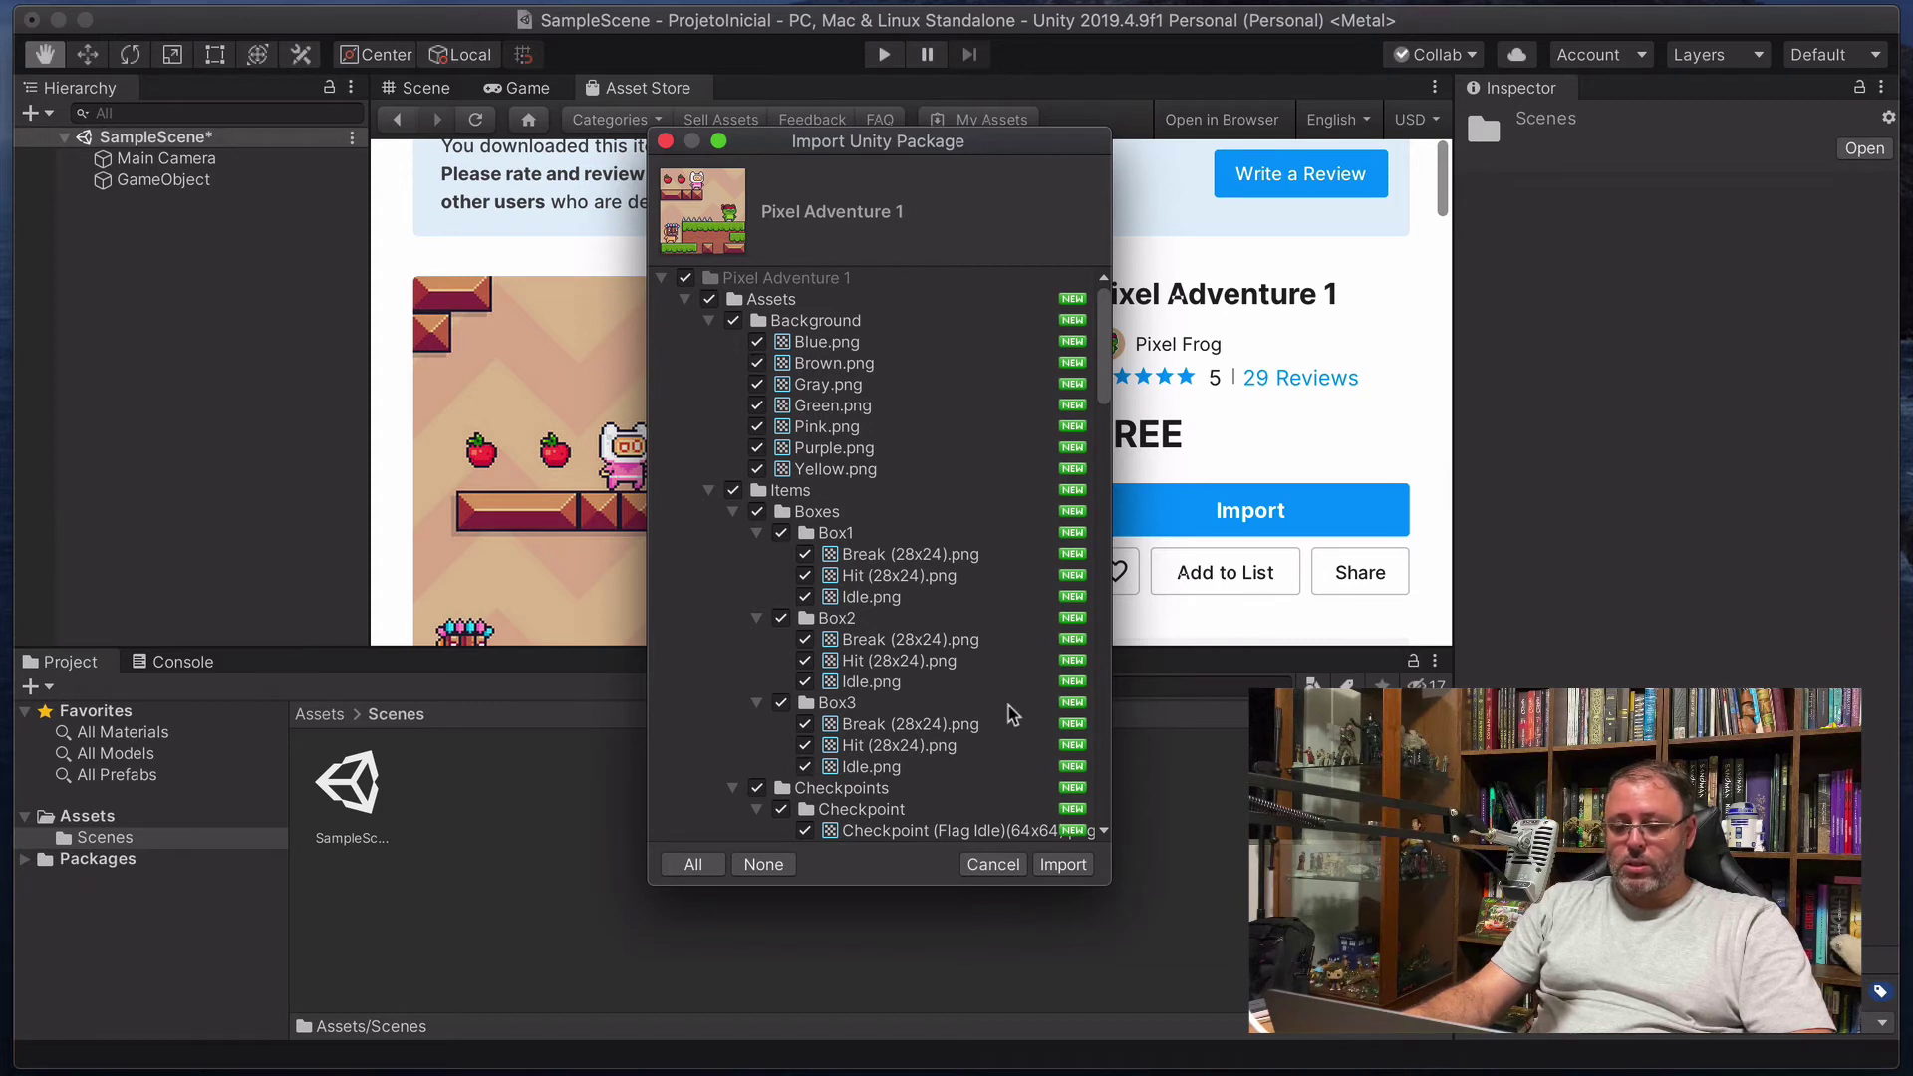
left_click(1062, 864)
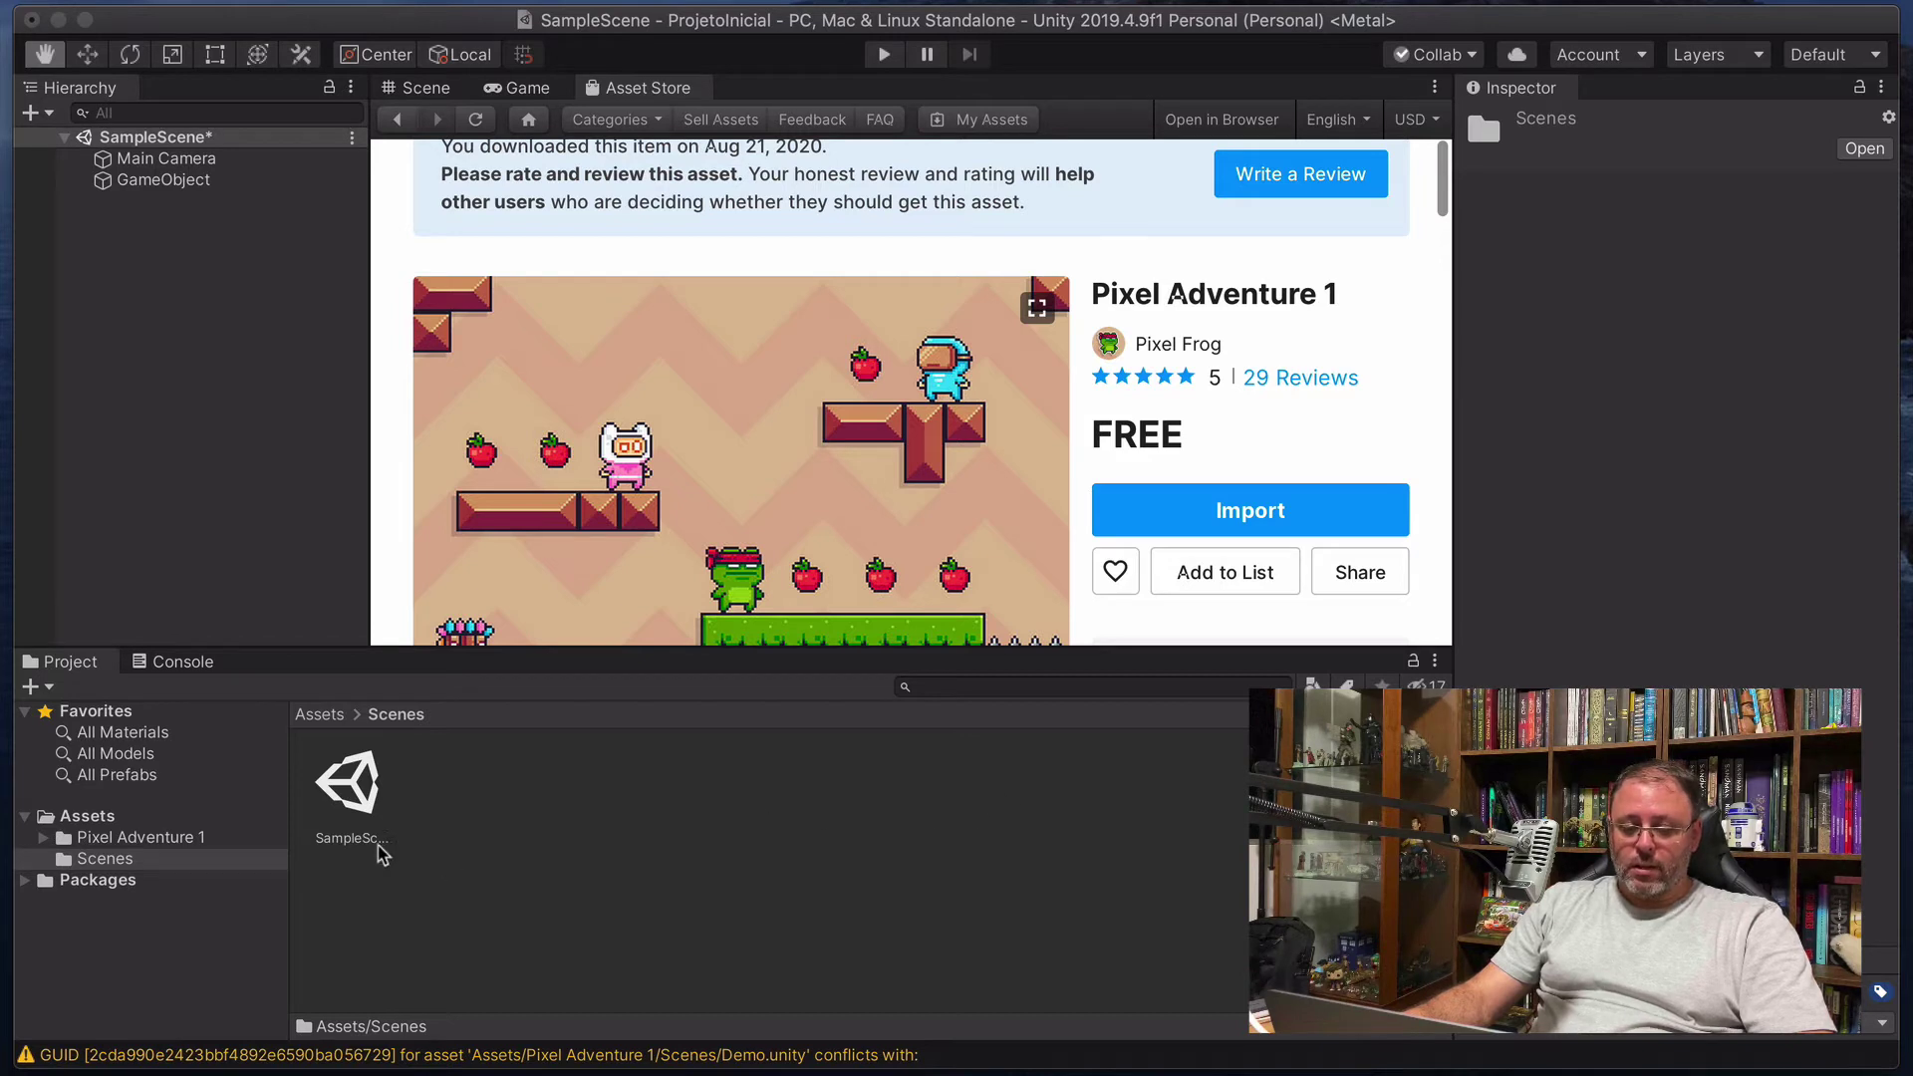
Expand the imported Pixel Adventure 1 folder and its Assets subfolder, and view the Background textures.
left_click(120, 837)
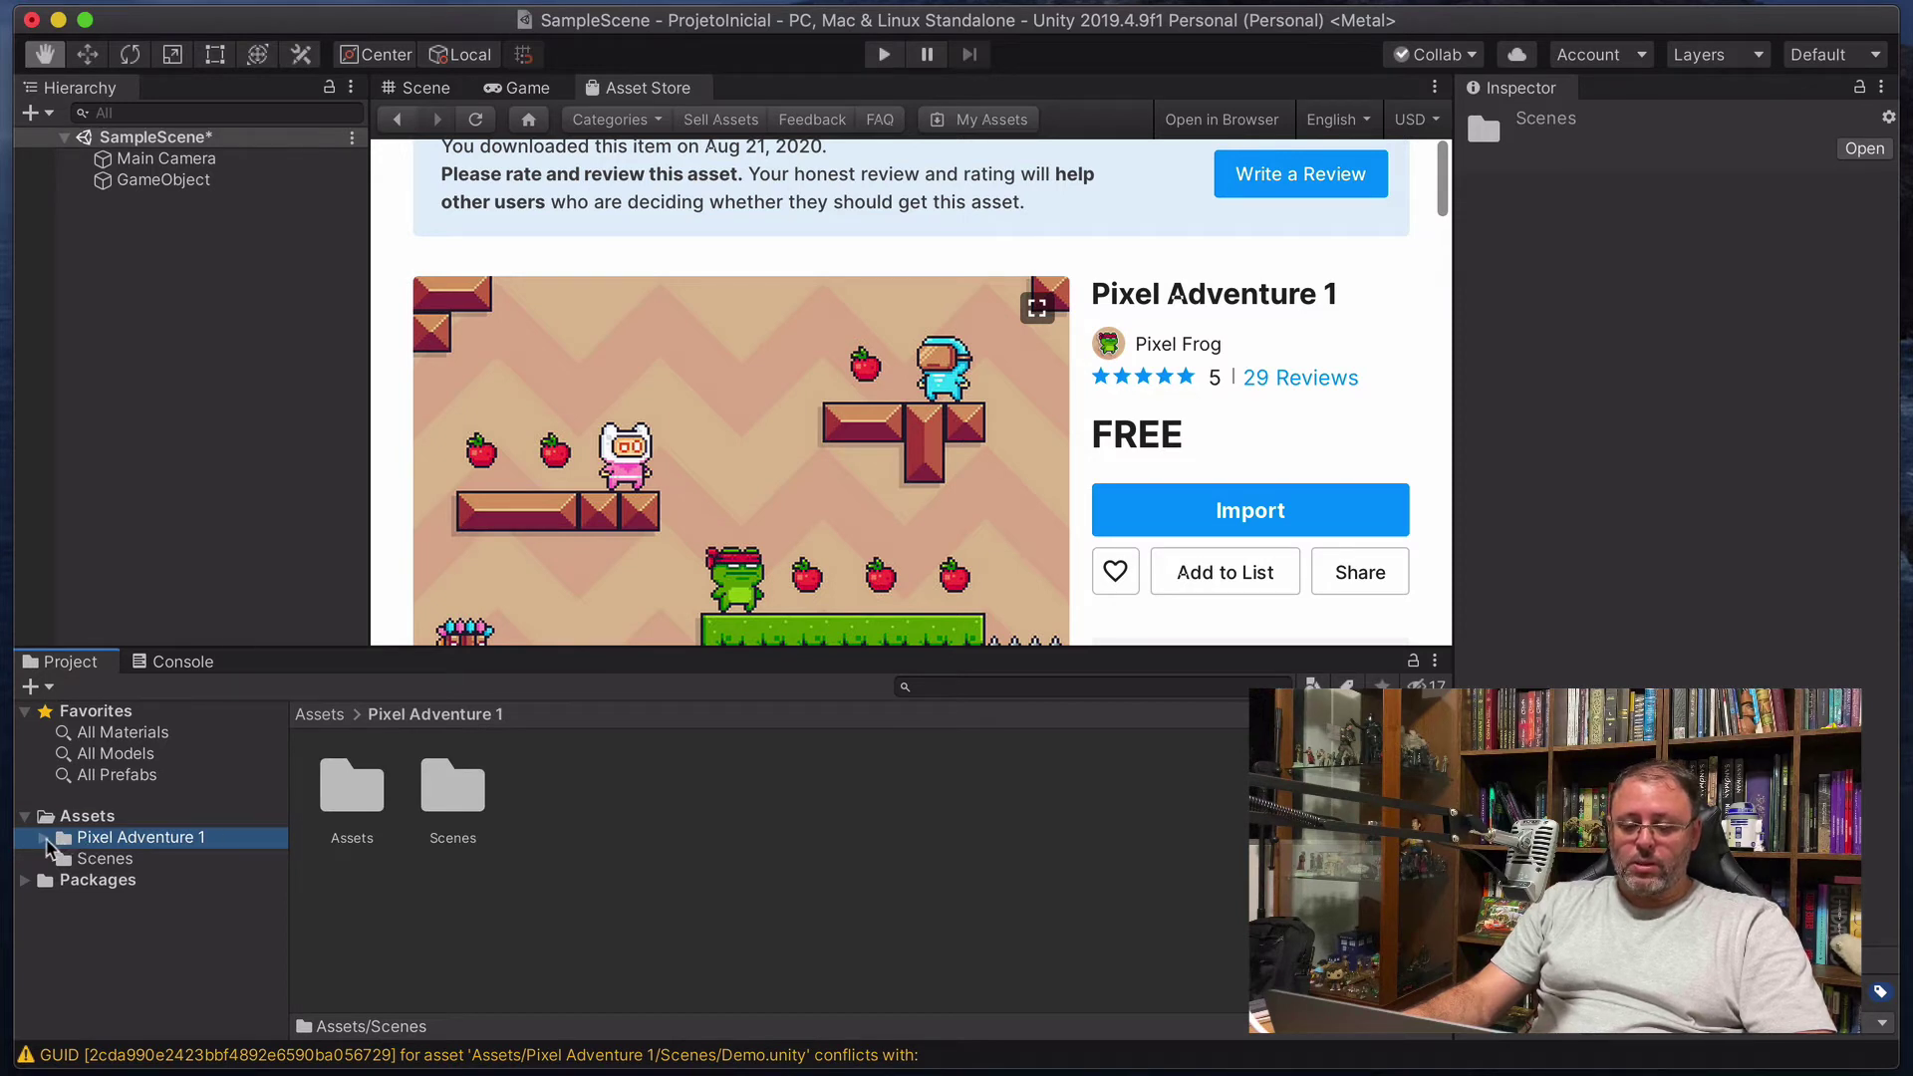
left_click(44, 838)
left_click(78, 858)
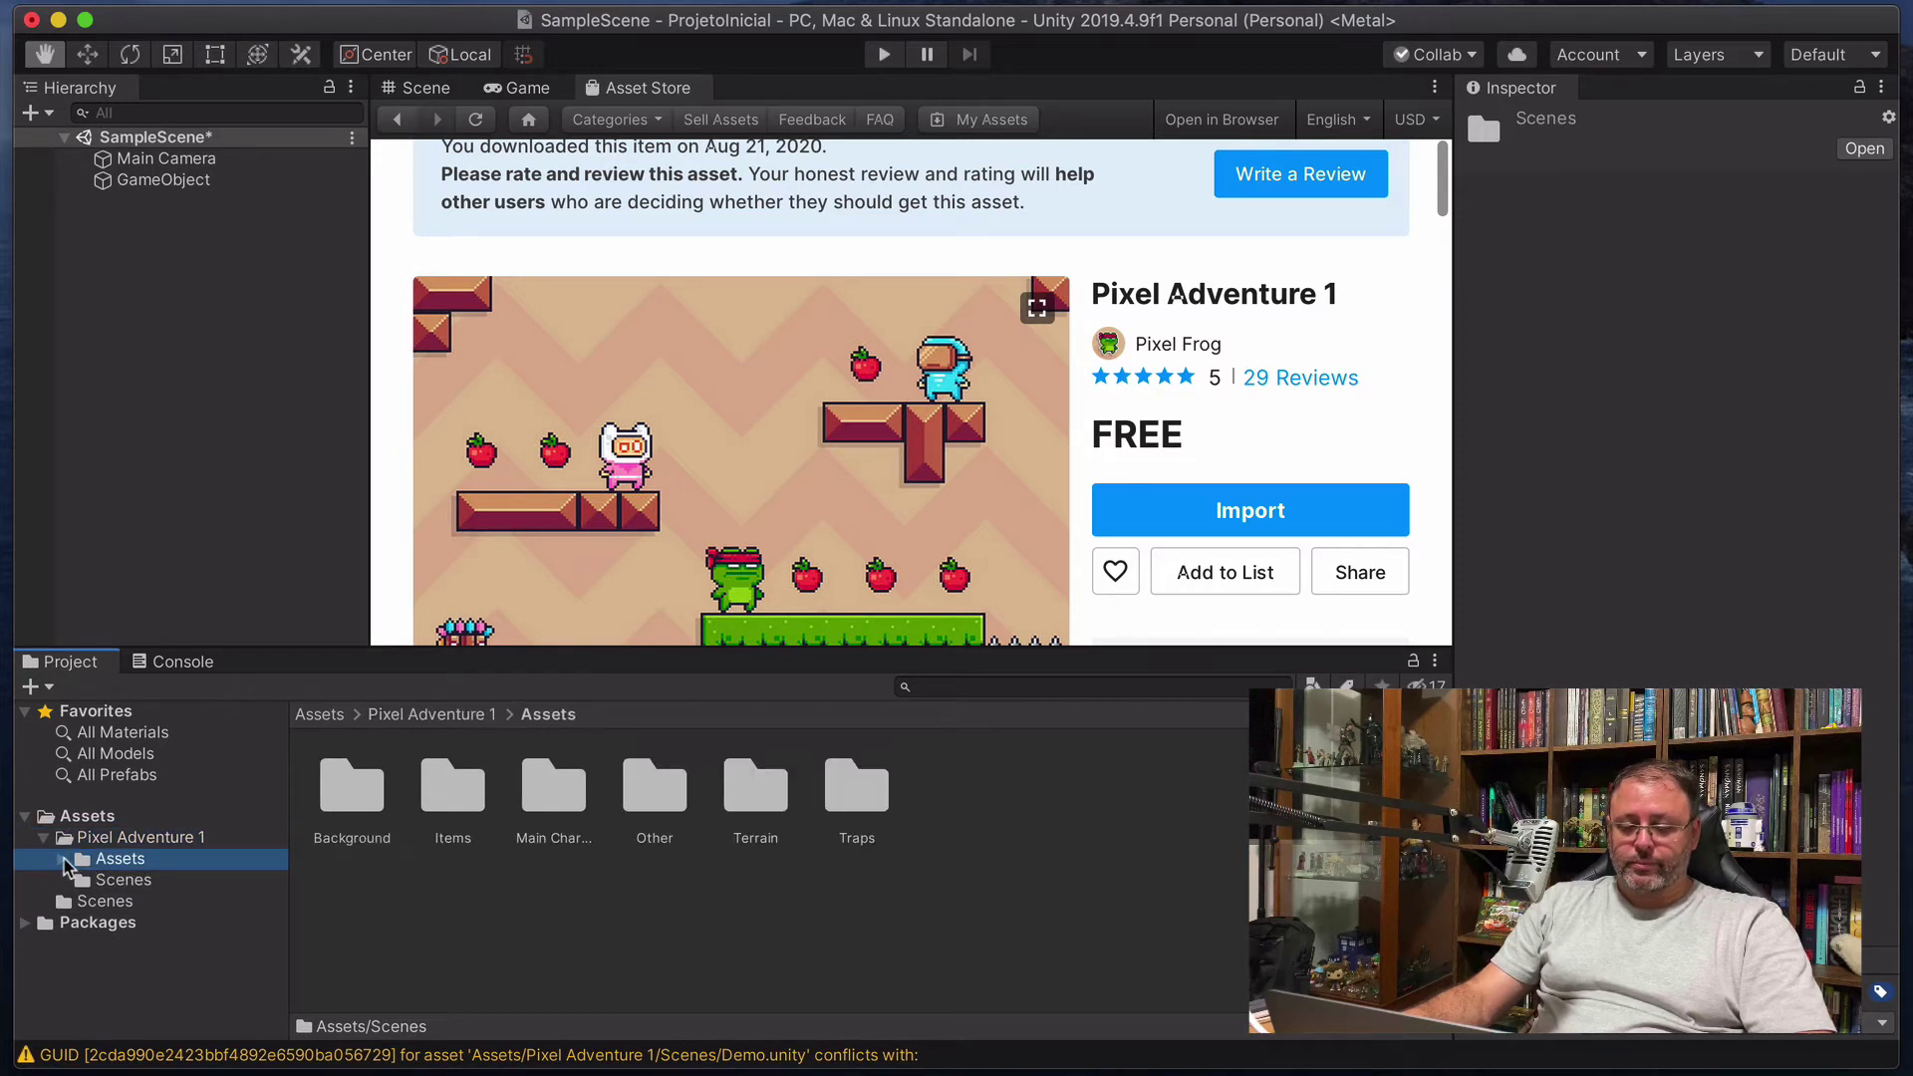
left_click(64, 858)
left_click(112, 883)
Expand the package's Items and Boxes folders and view the sprites in Box1 and Box2.
left_click(109, 901)
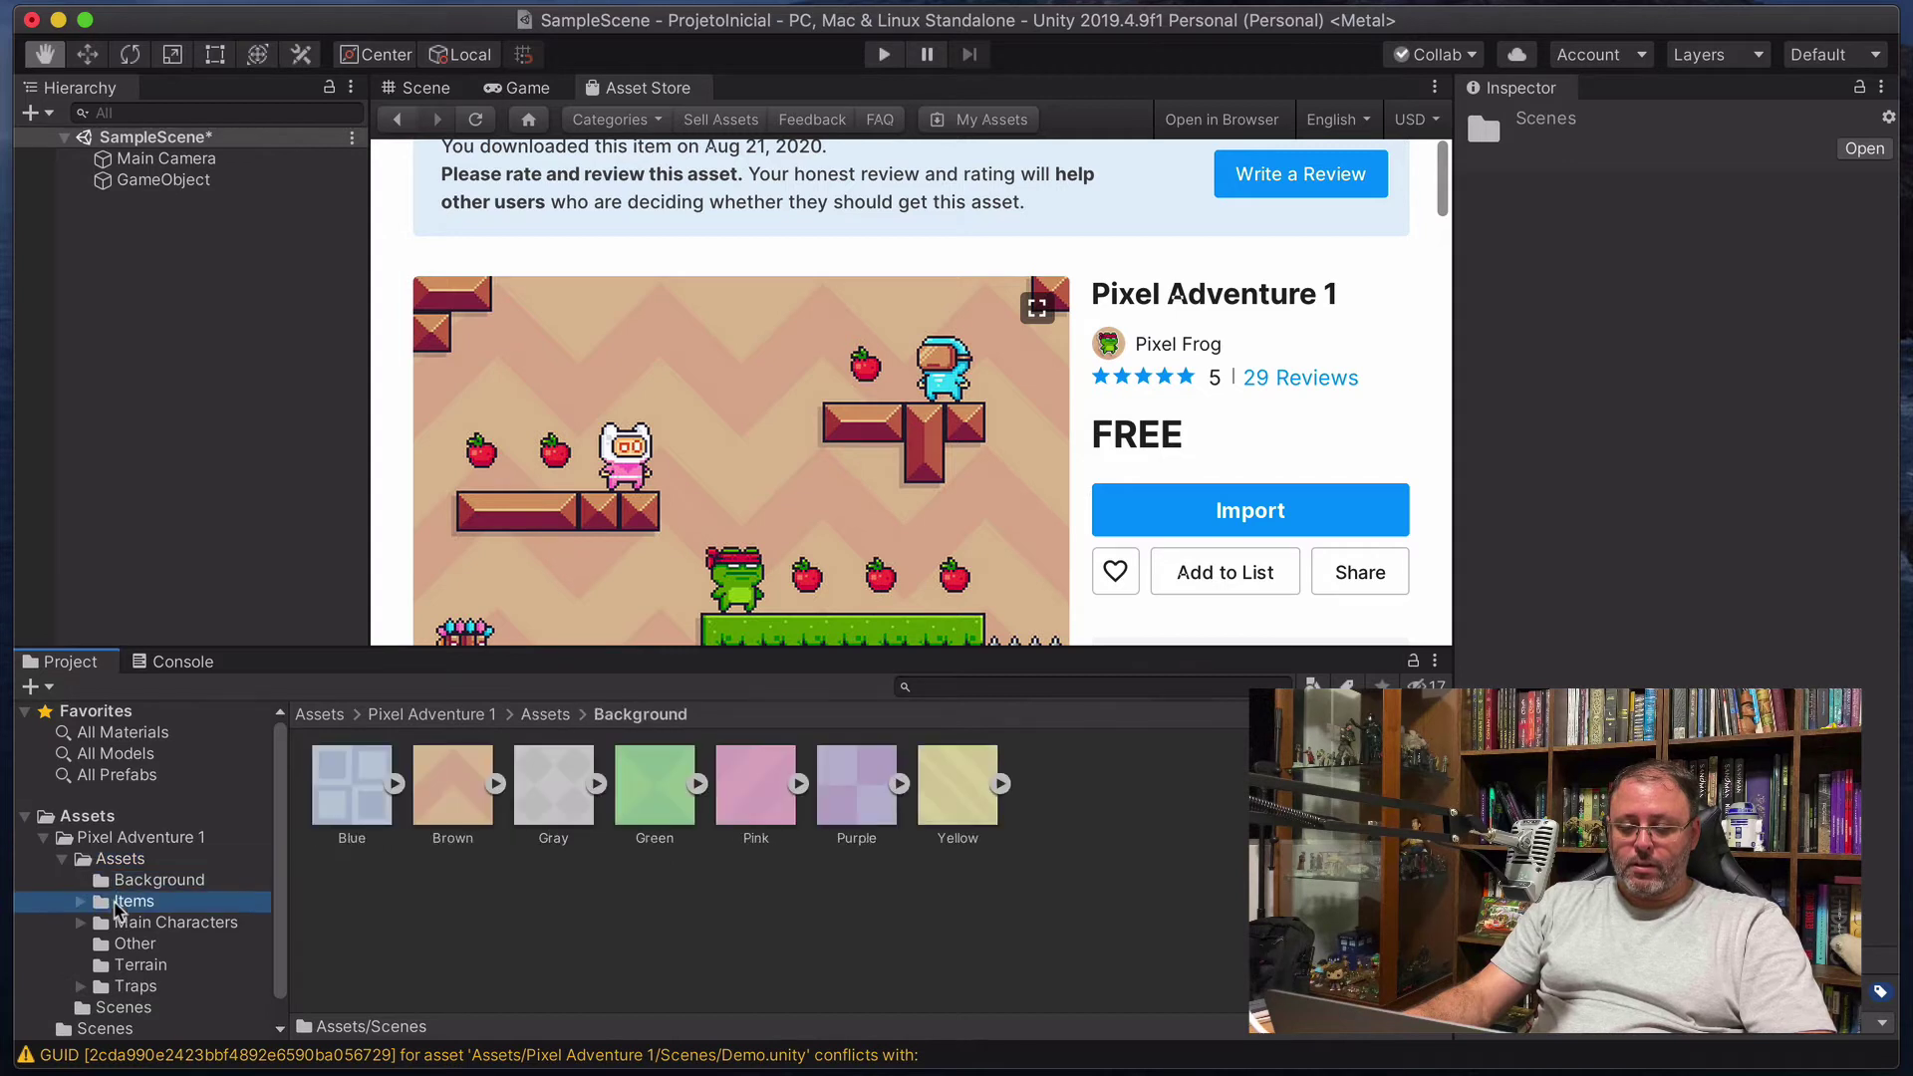
left_click(81, 902)
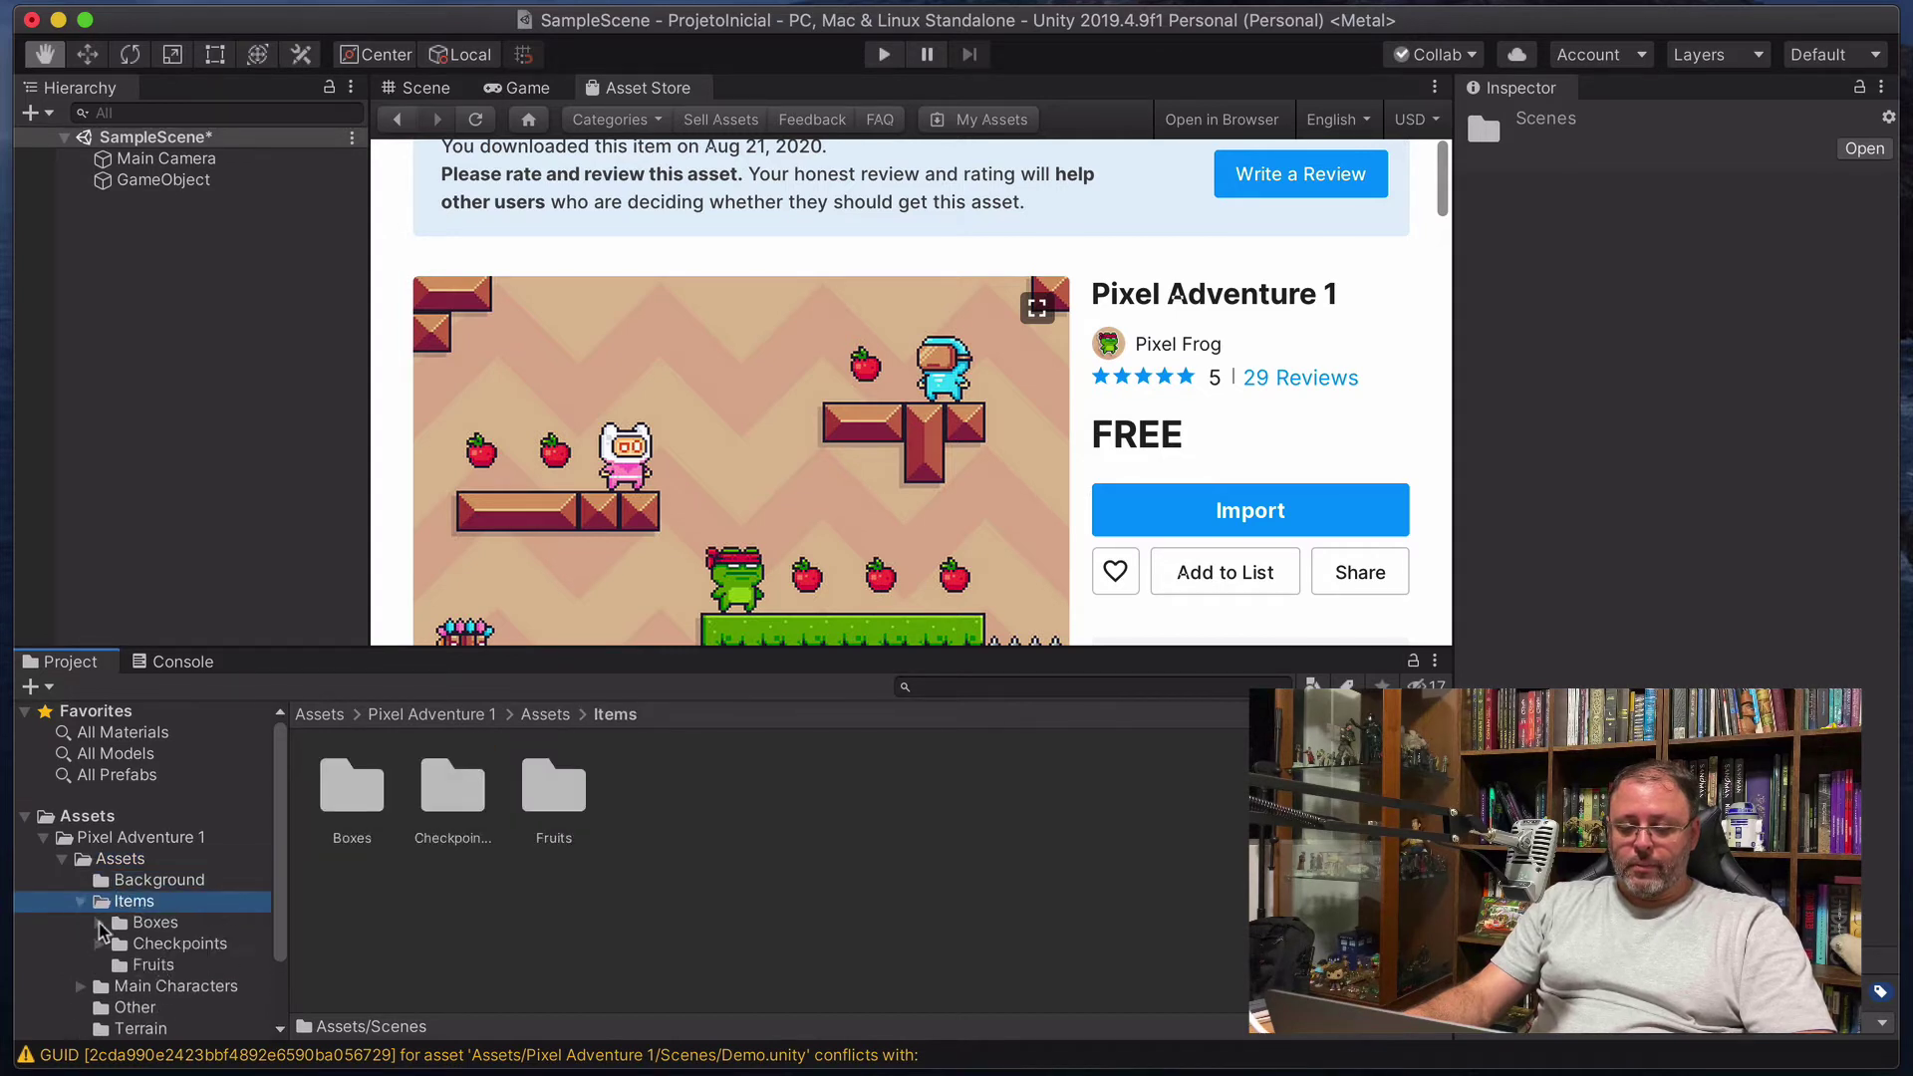
left_click(114, 926)
left_click(99, 924)
left_click(140, 946)
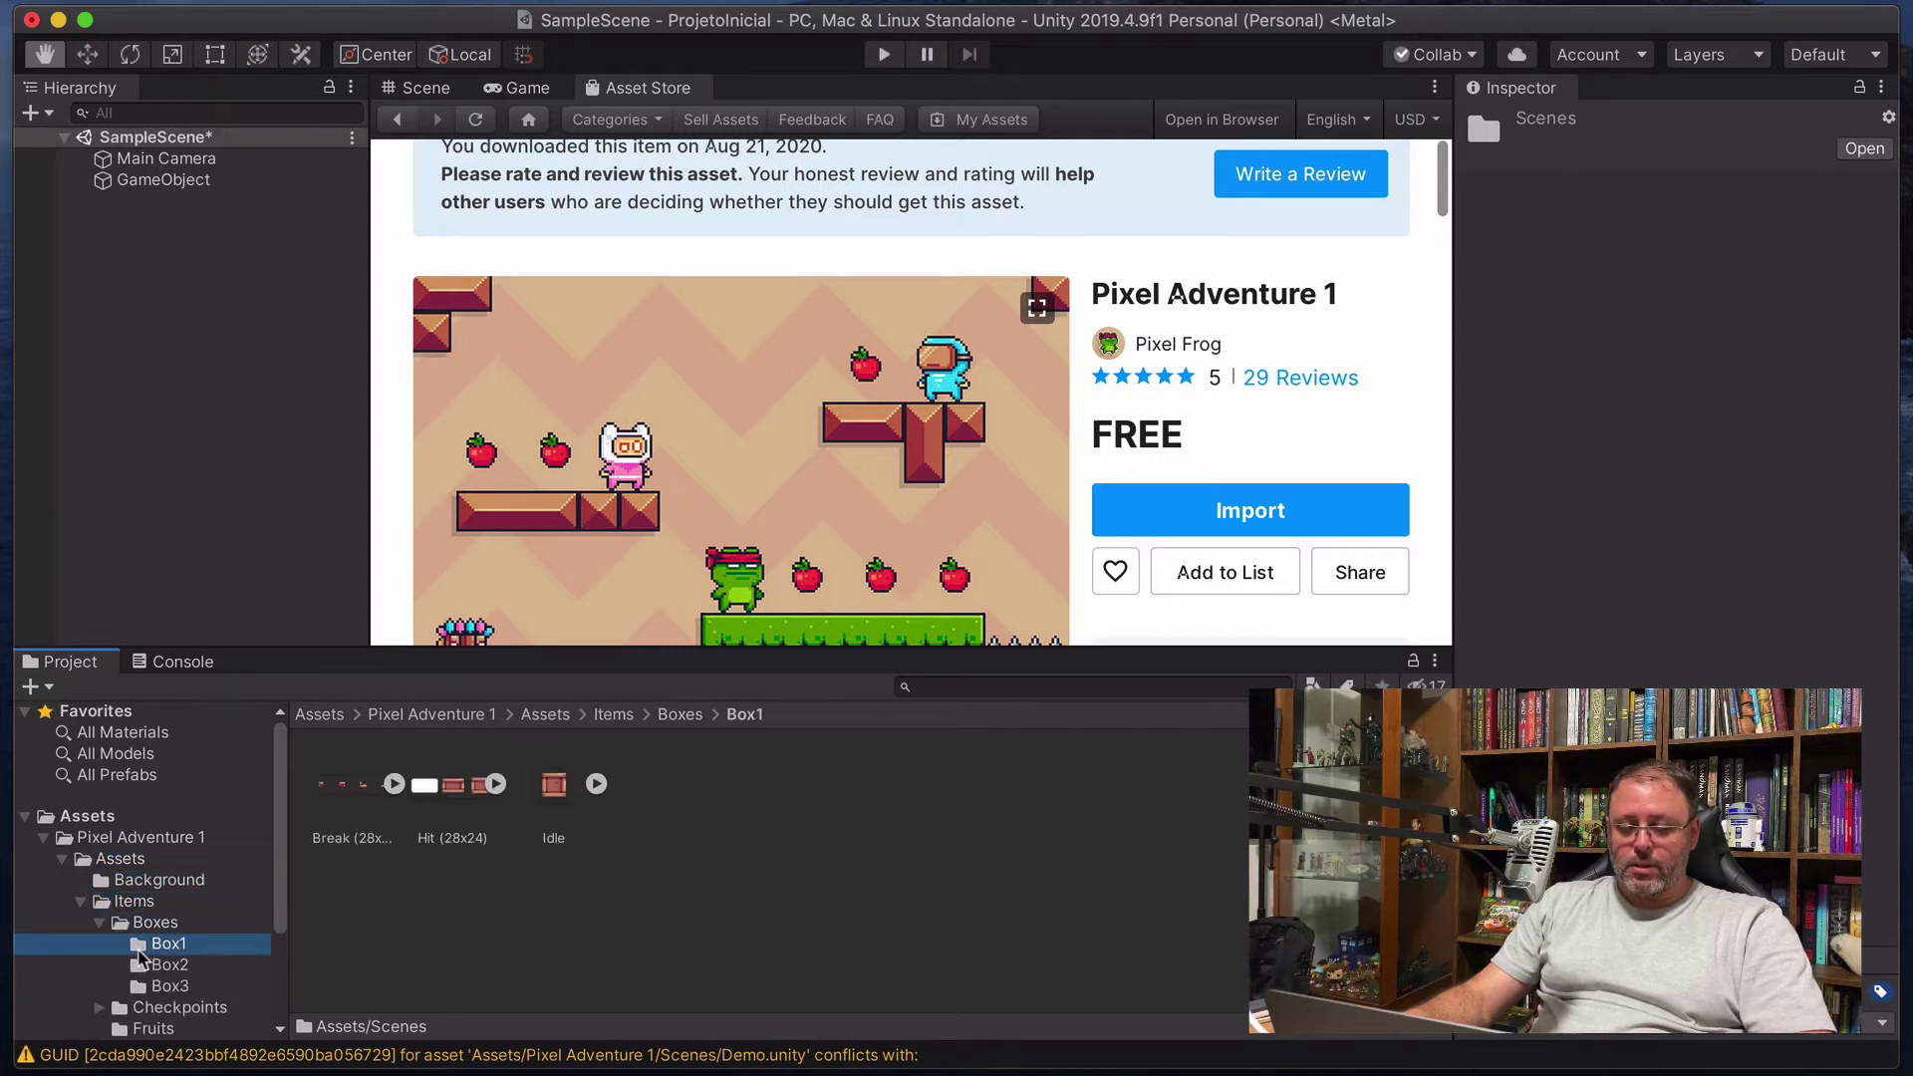
left_click(151, 964)
scroll(159, 987, "down", 3)
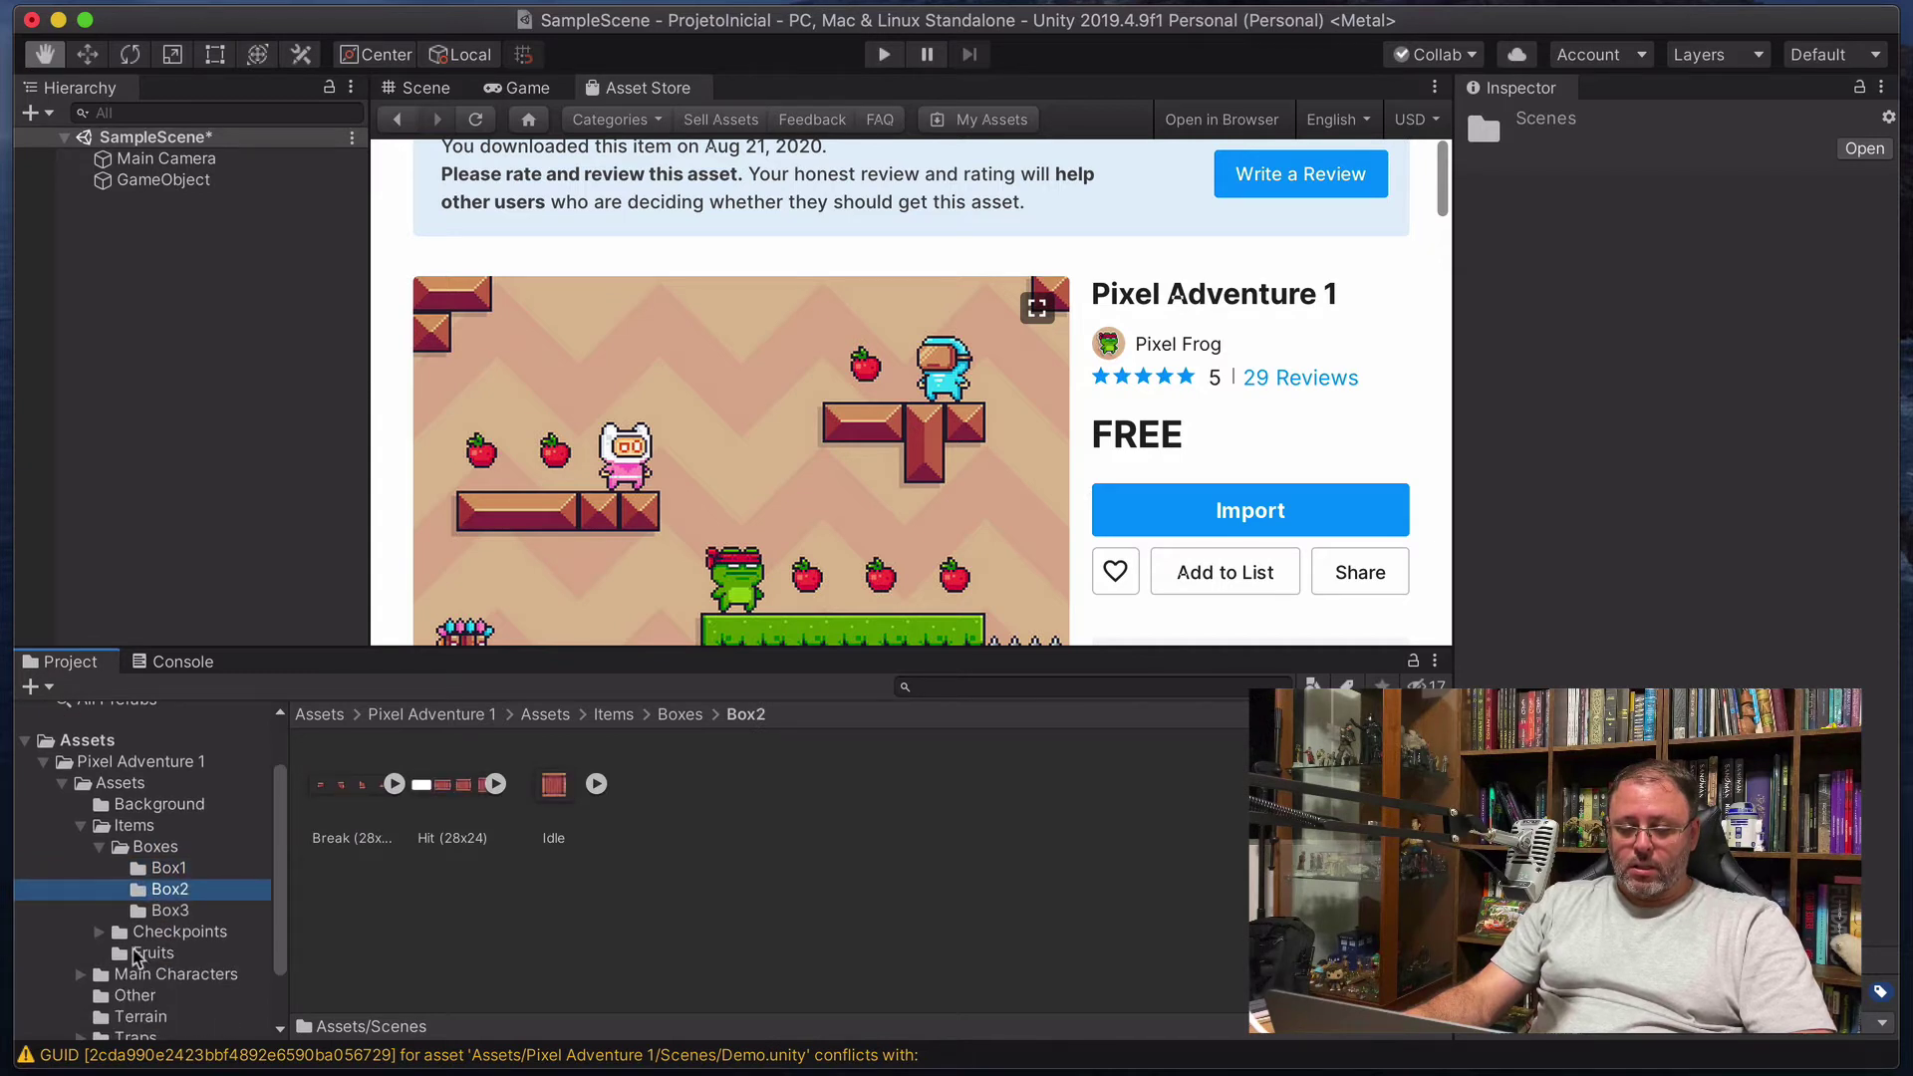
View the Apple sprite's import settings in the Fruits folder, and return to the project's top-level Assets folder.
left_click(115, 951)
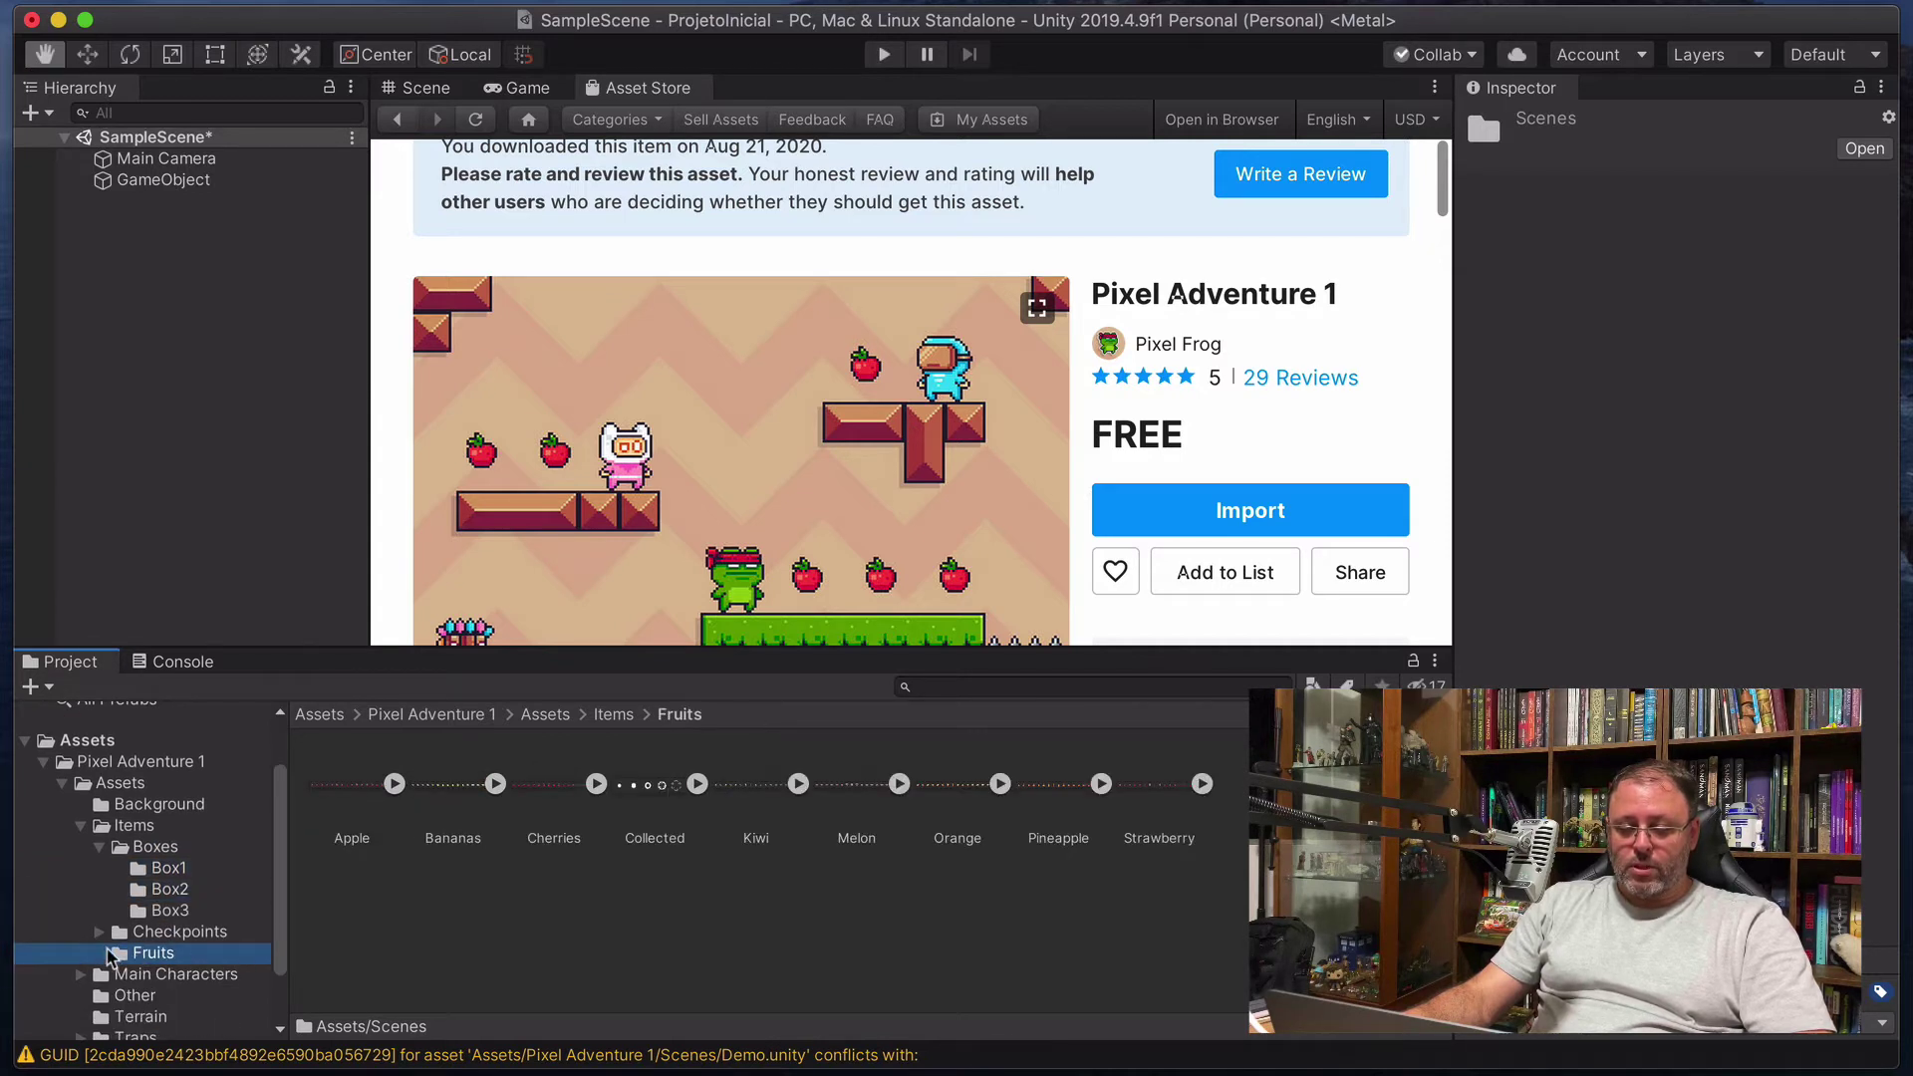
left_click(349, 789)
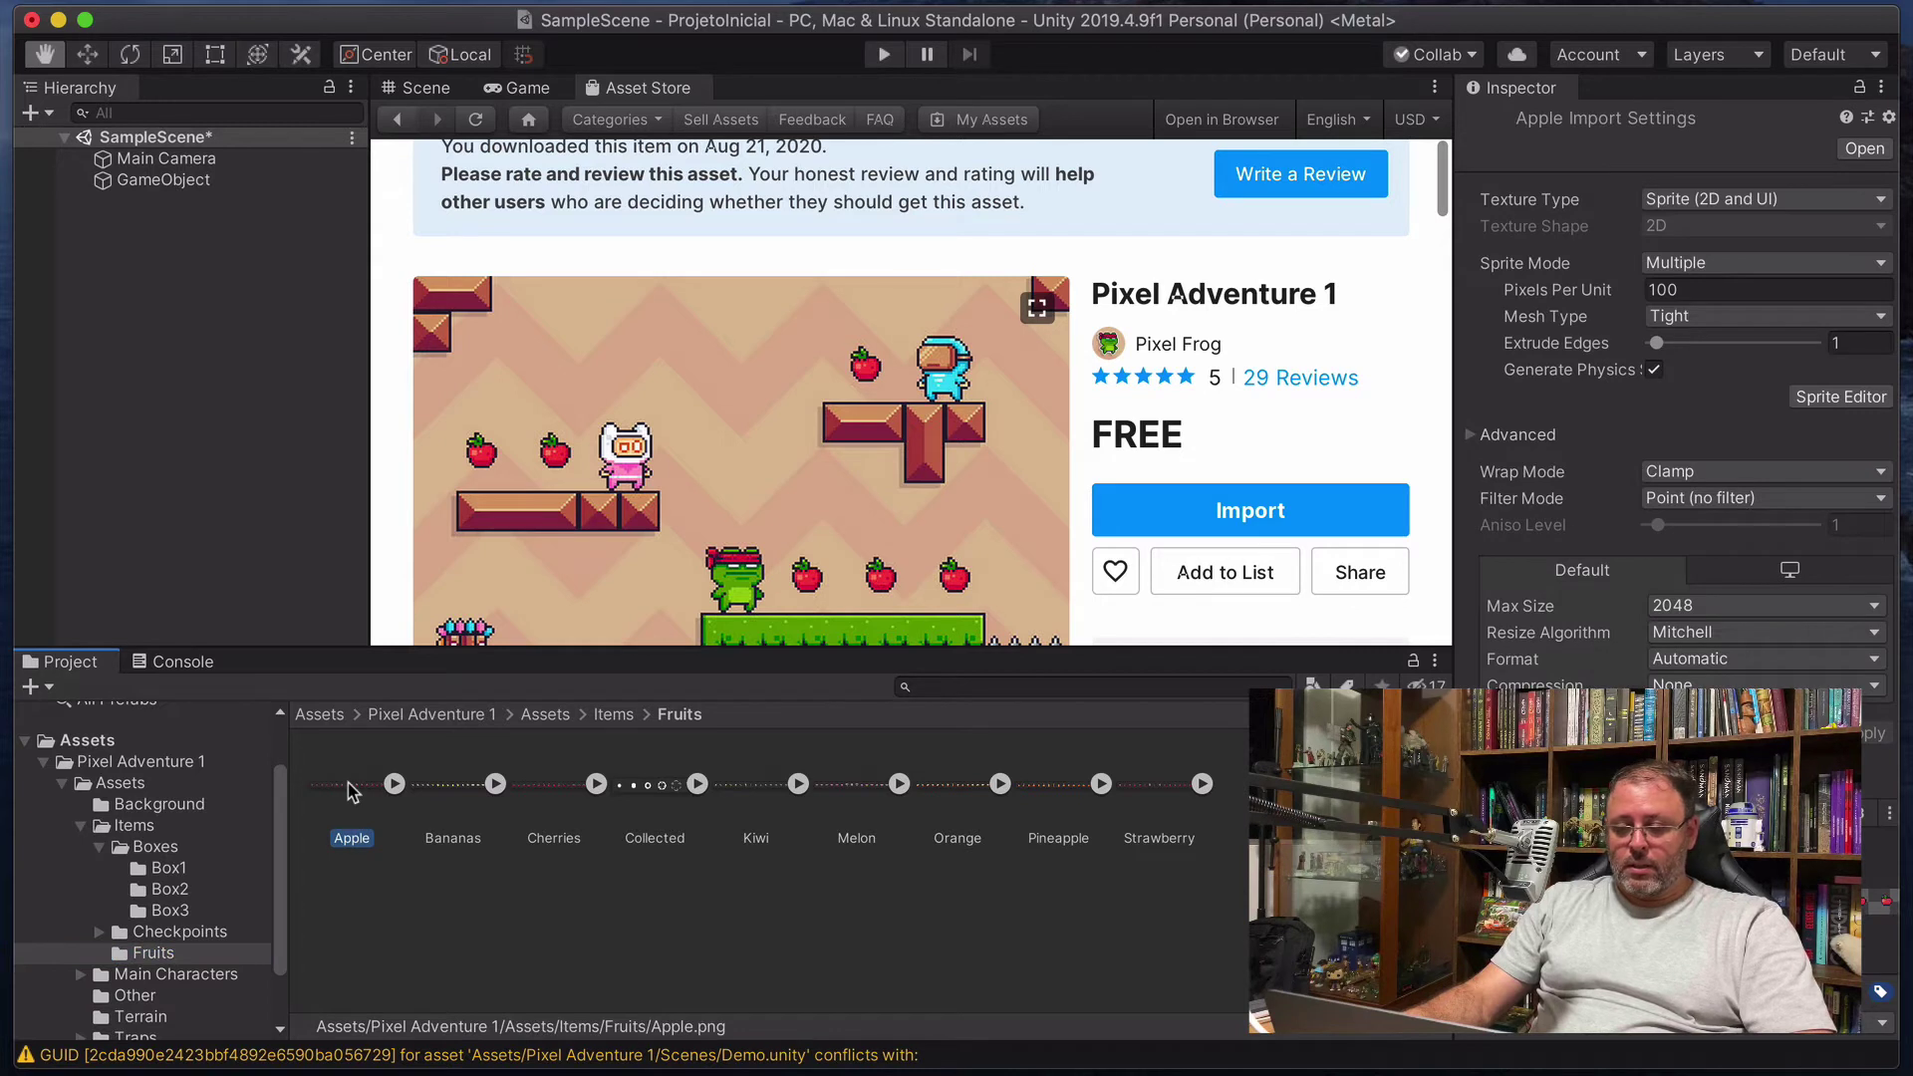
scroll(52, 787, "up", 3)
left_click(79, 816)
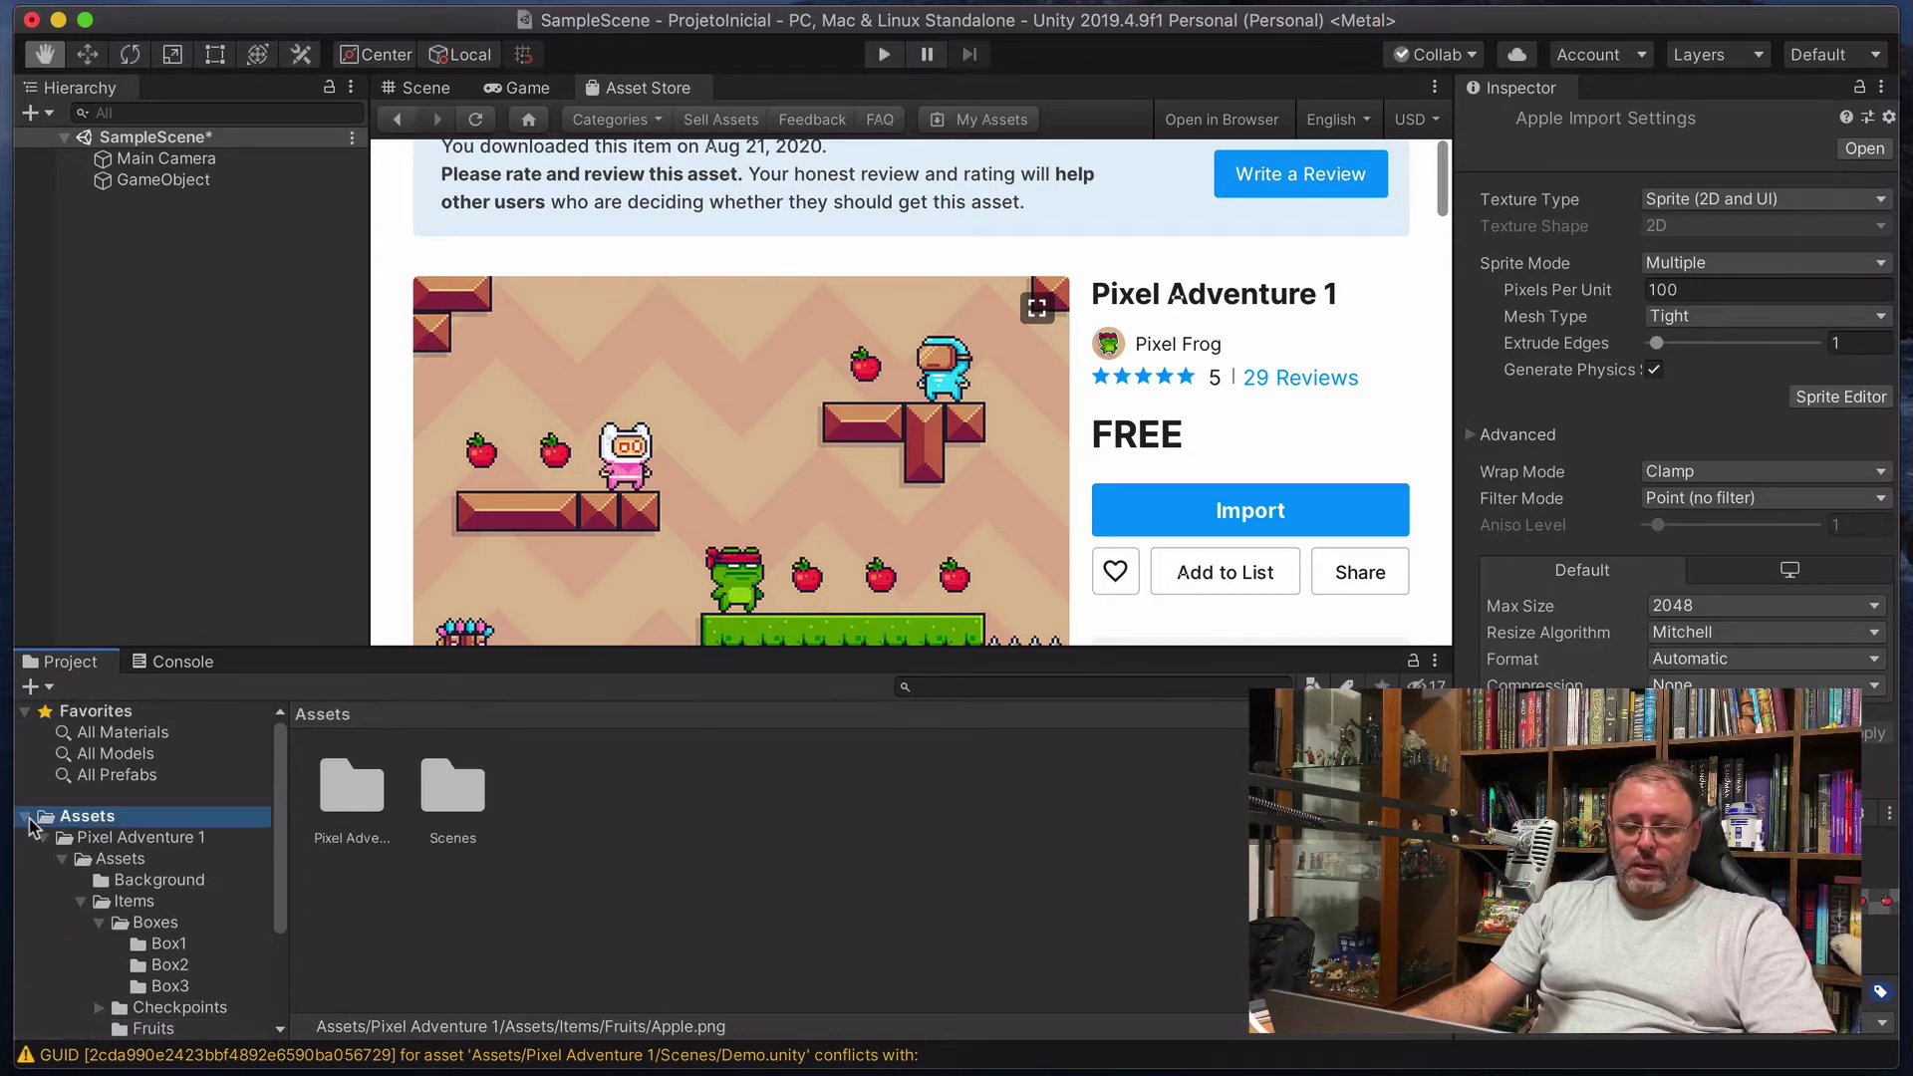
Collapse the Pixel Adventure 1 folder tree inside the project's Assets folder.
left_click(25, 817)
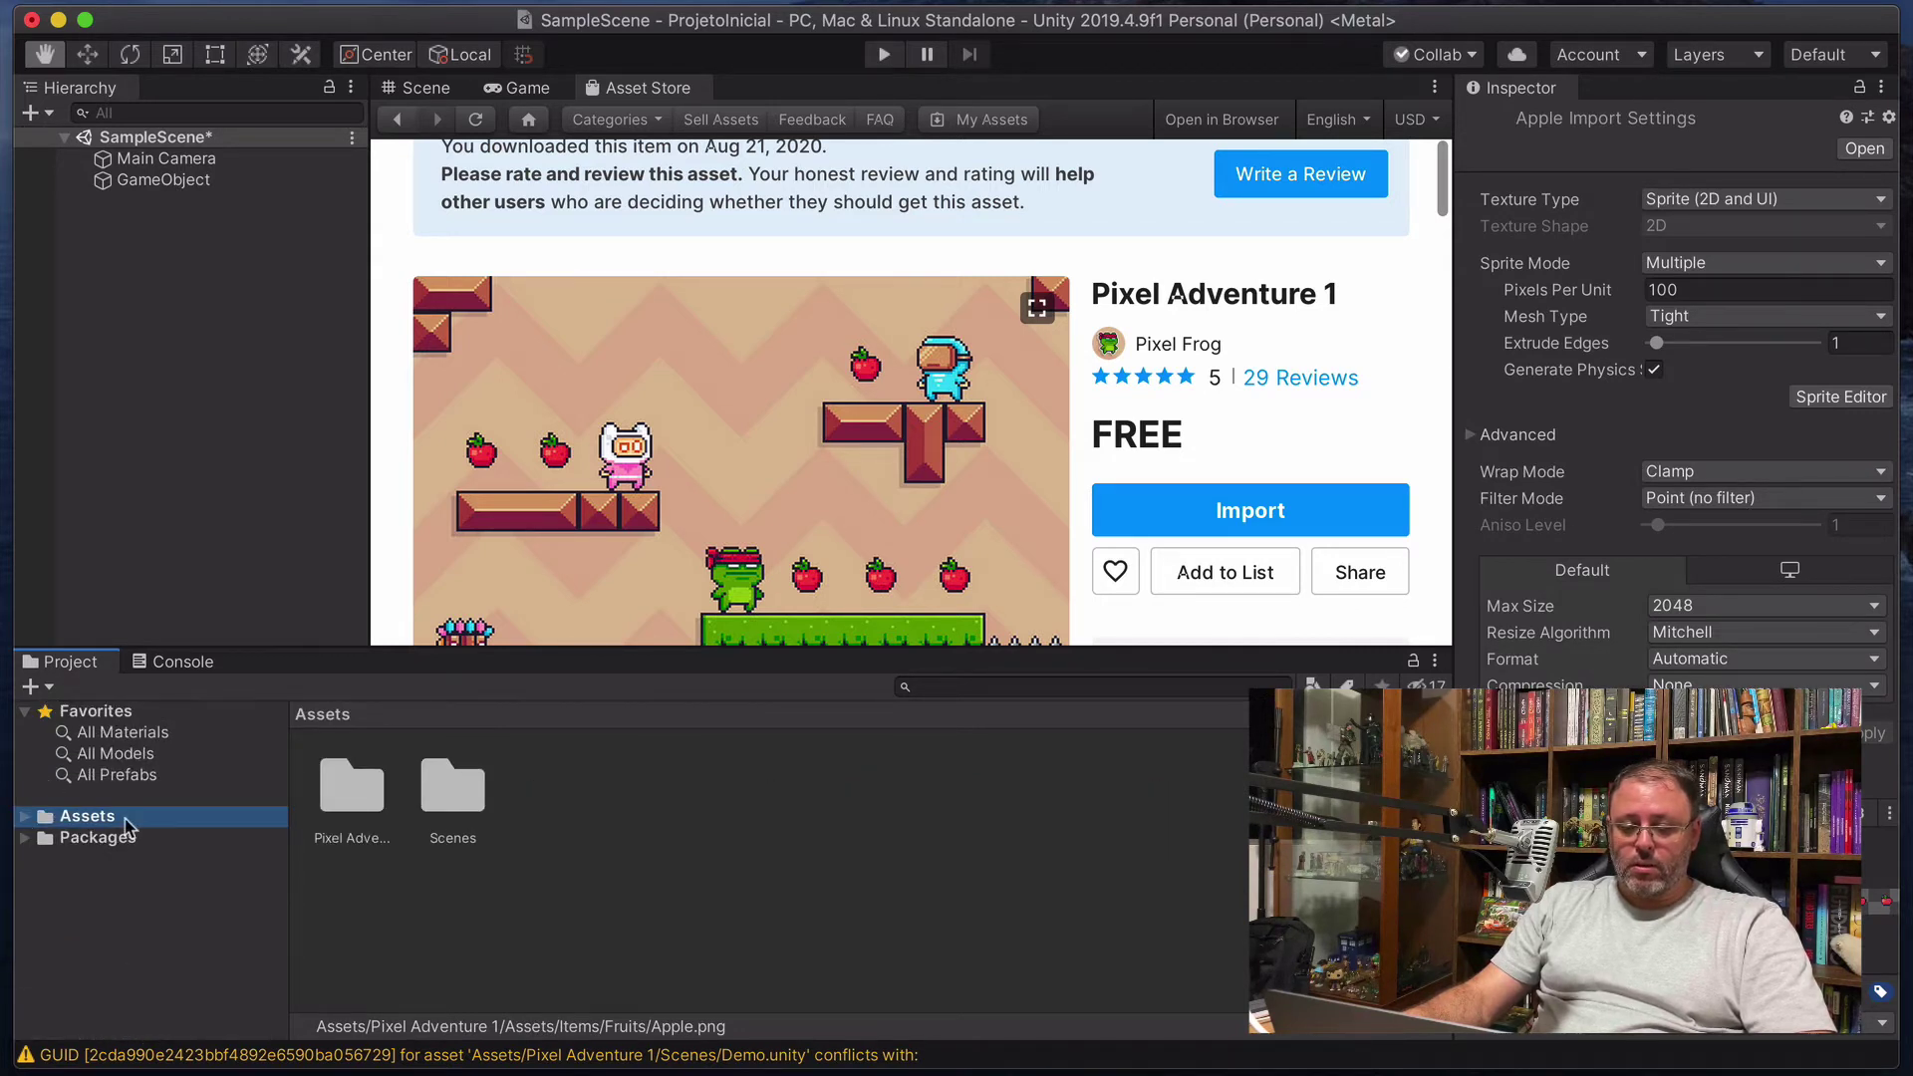
left_click(25, 817)
left_click(59, 859)
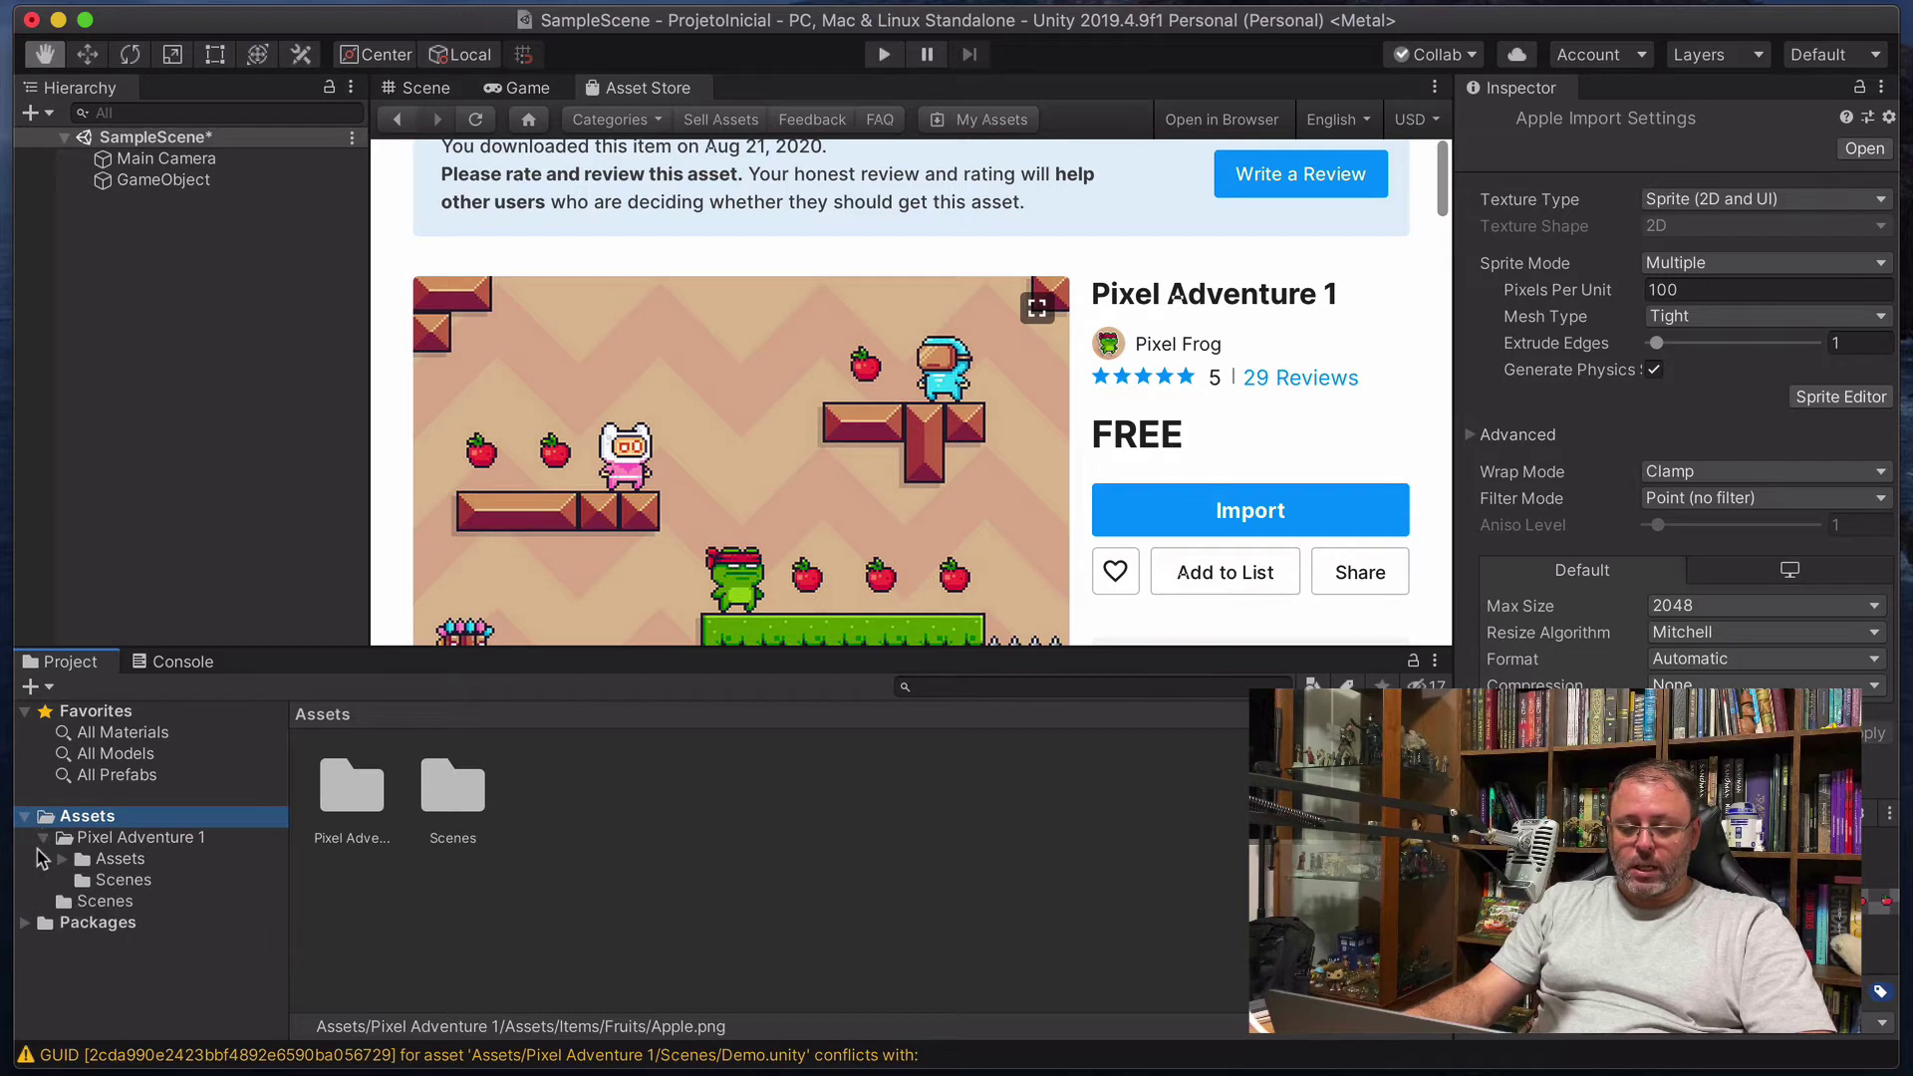
left_click(43, 838)
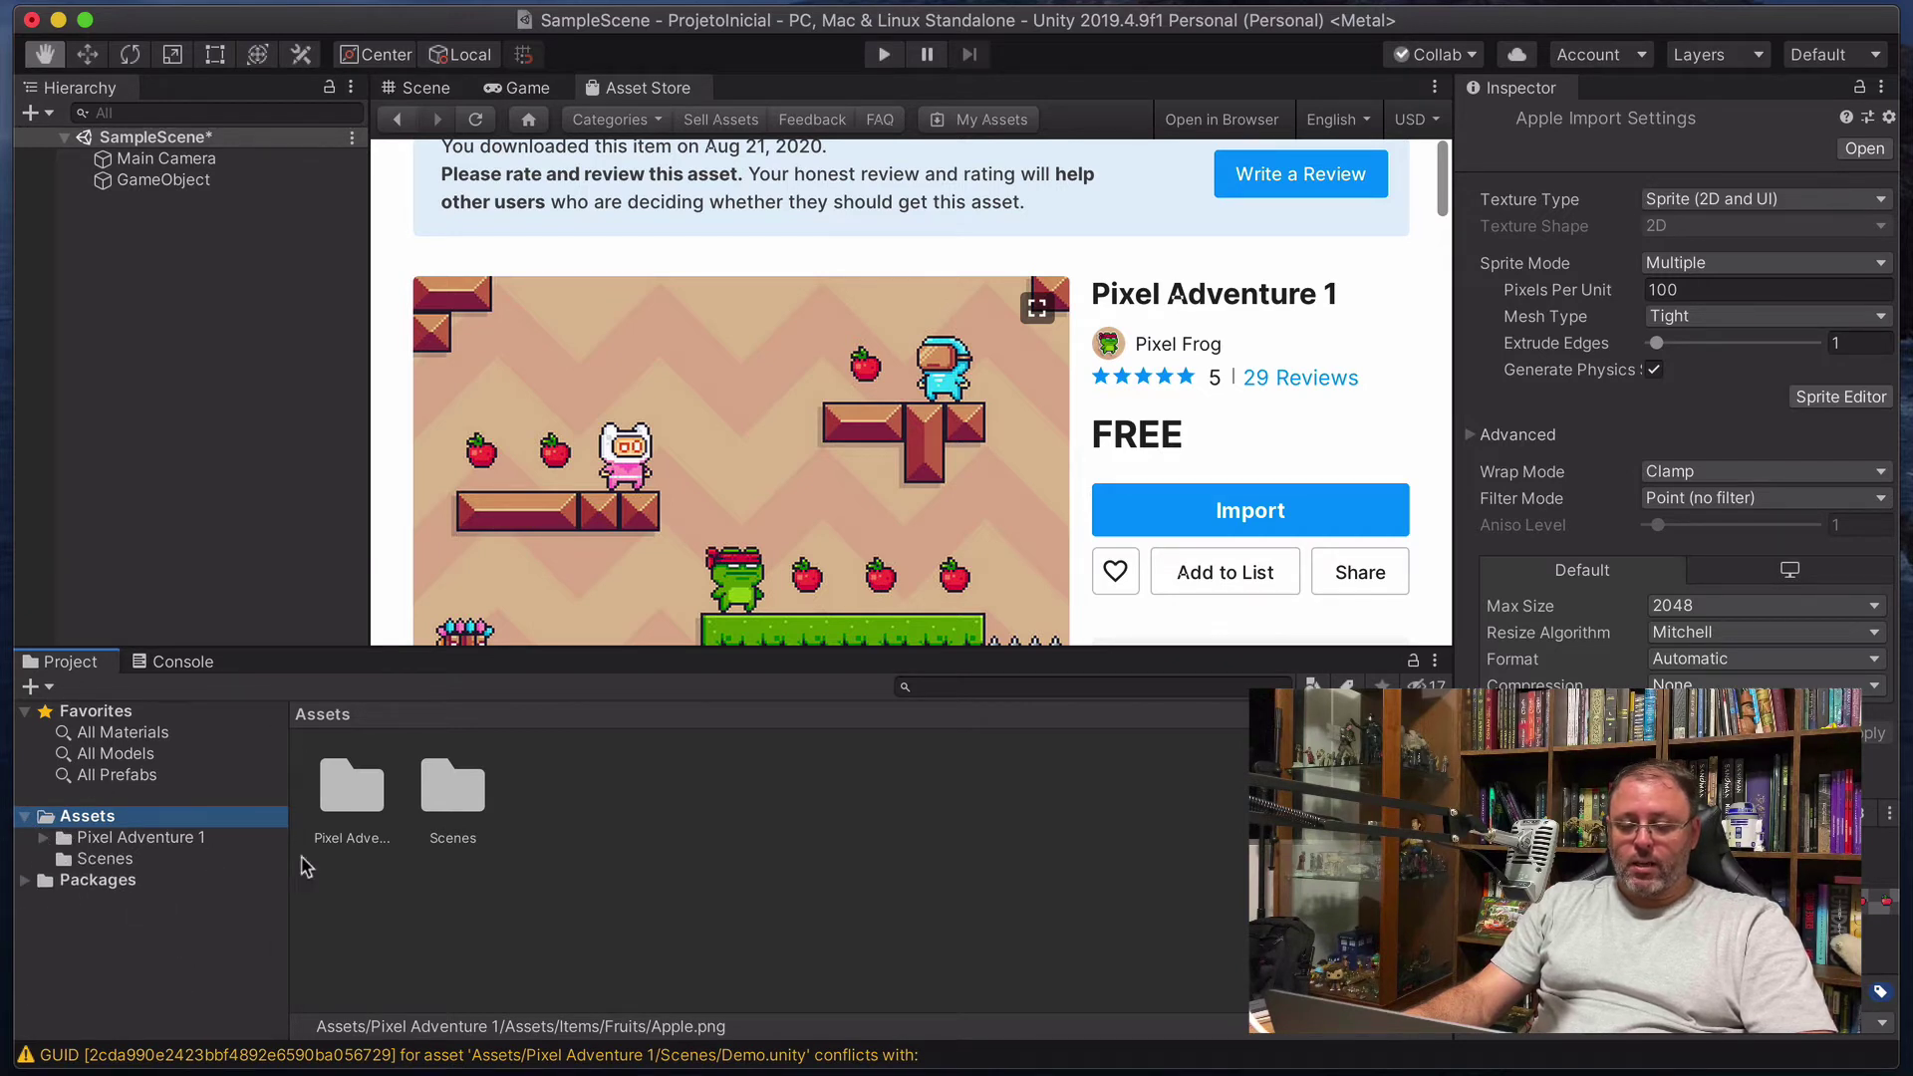
Rename the empty GameObject in the hierarchy as Fruta and close the Asset Store view.
left_click(164, 184)
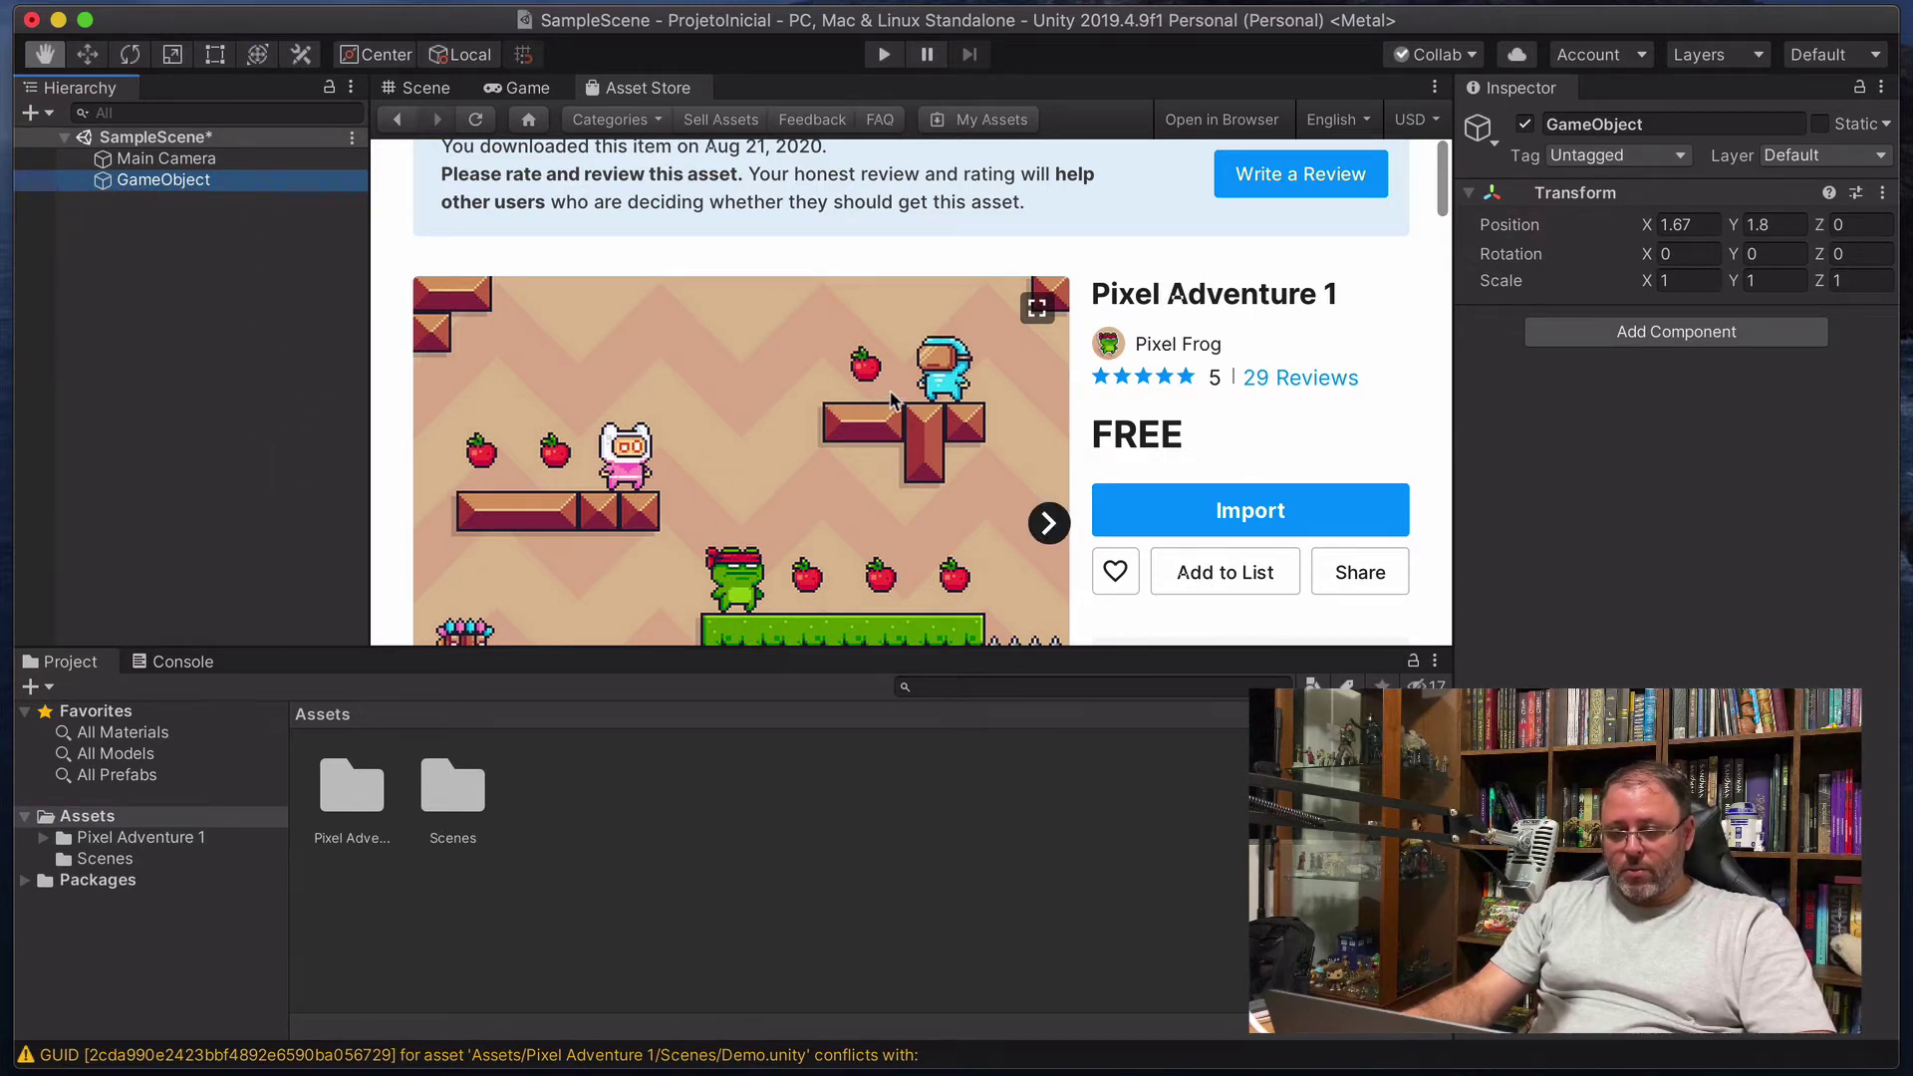
right_click(198, 188)
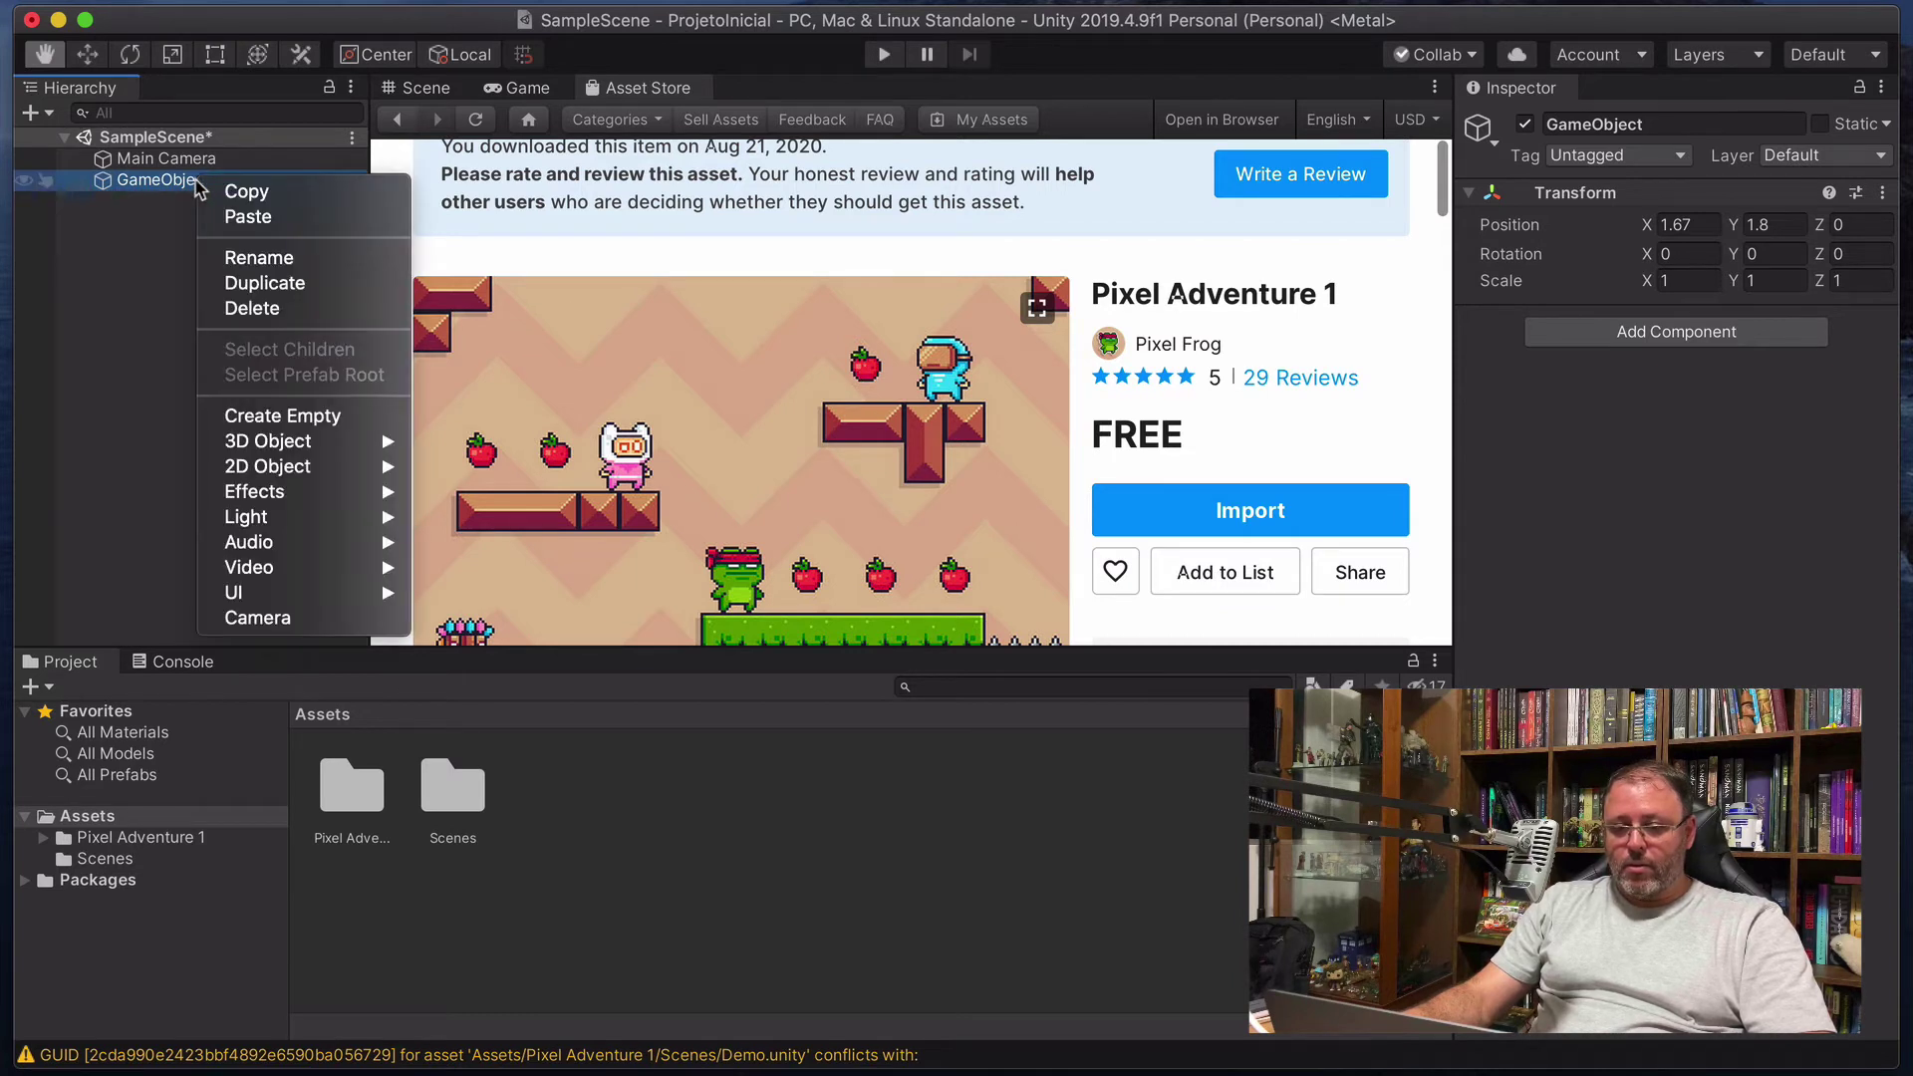
left_click(258, 258)
type("FR")
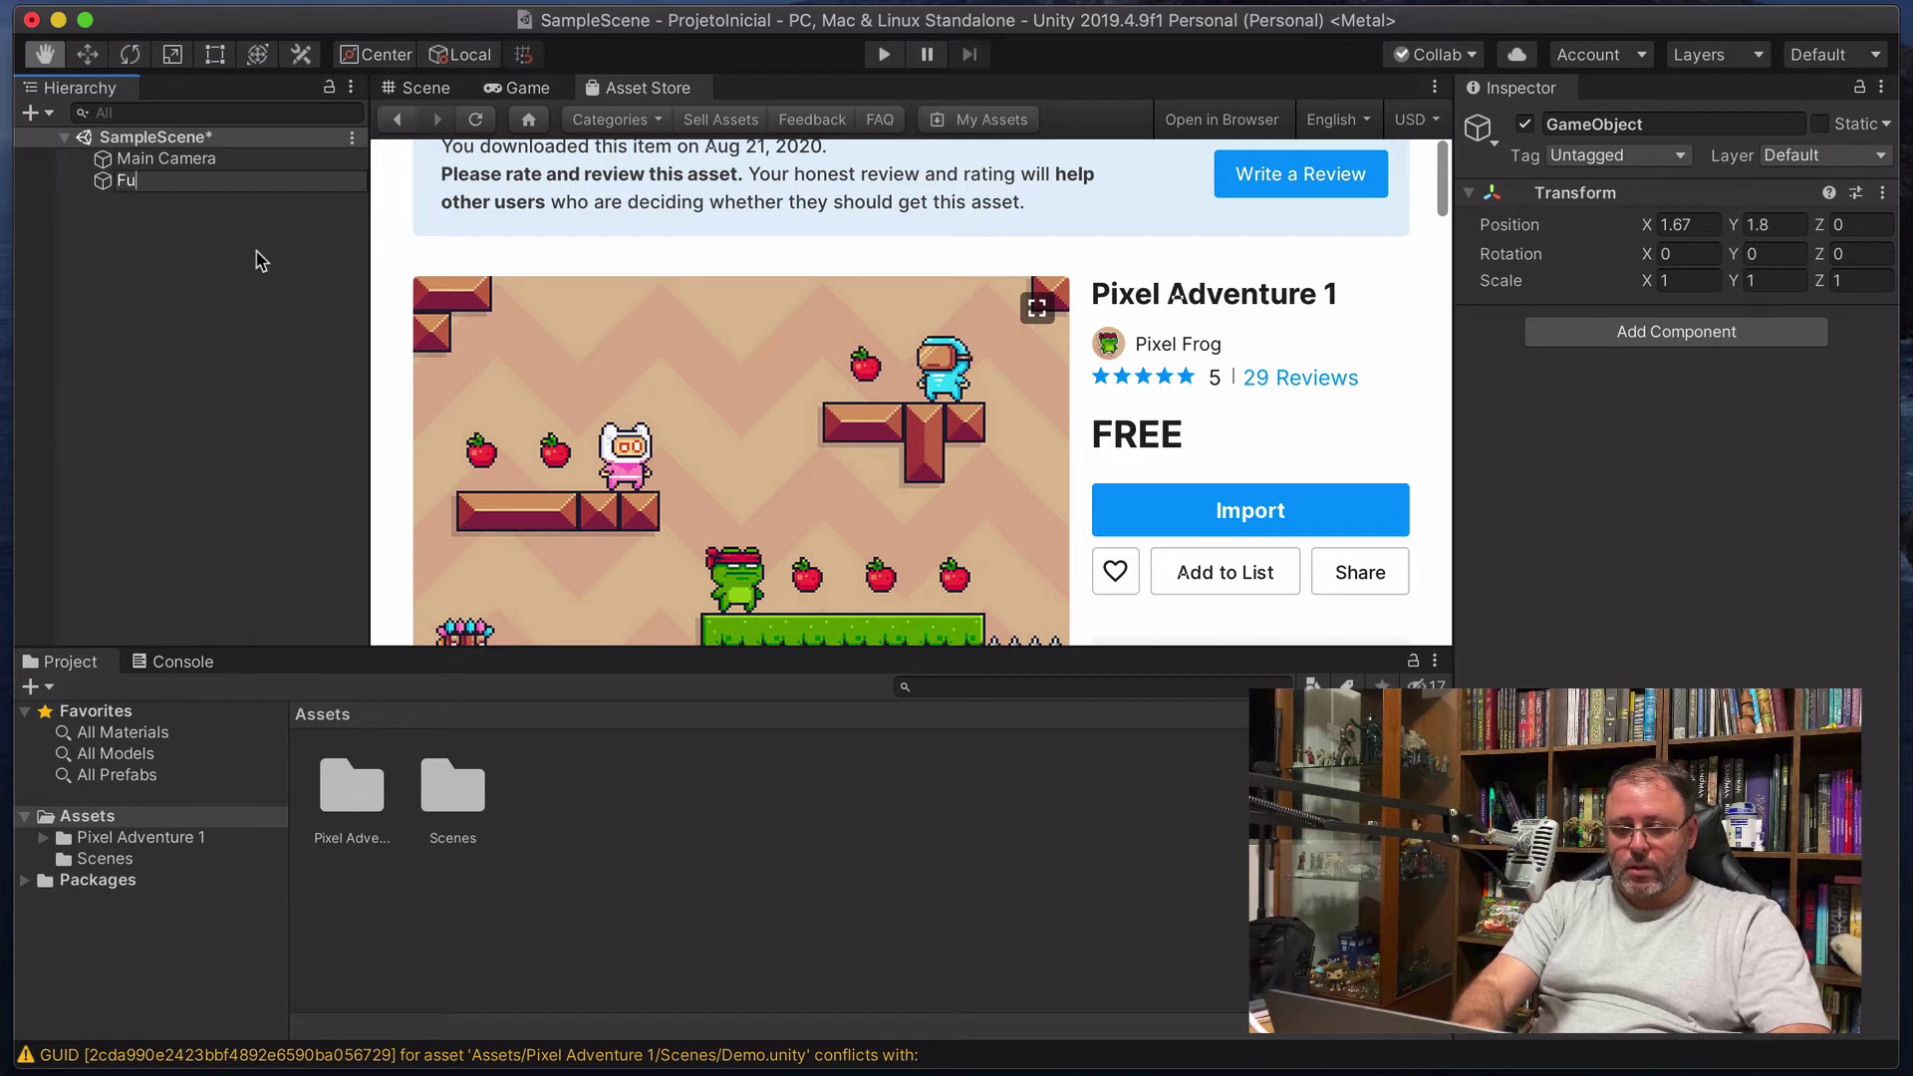
type("uta")
key("Return")
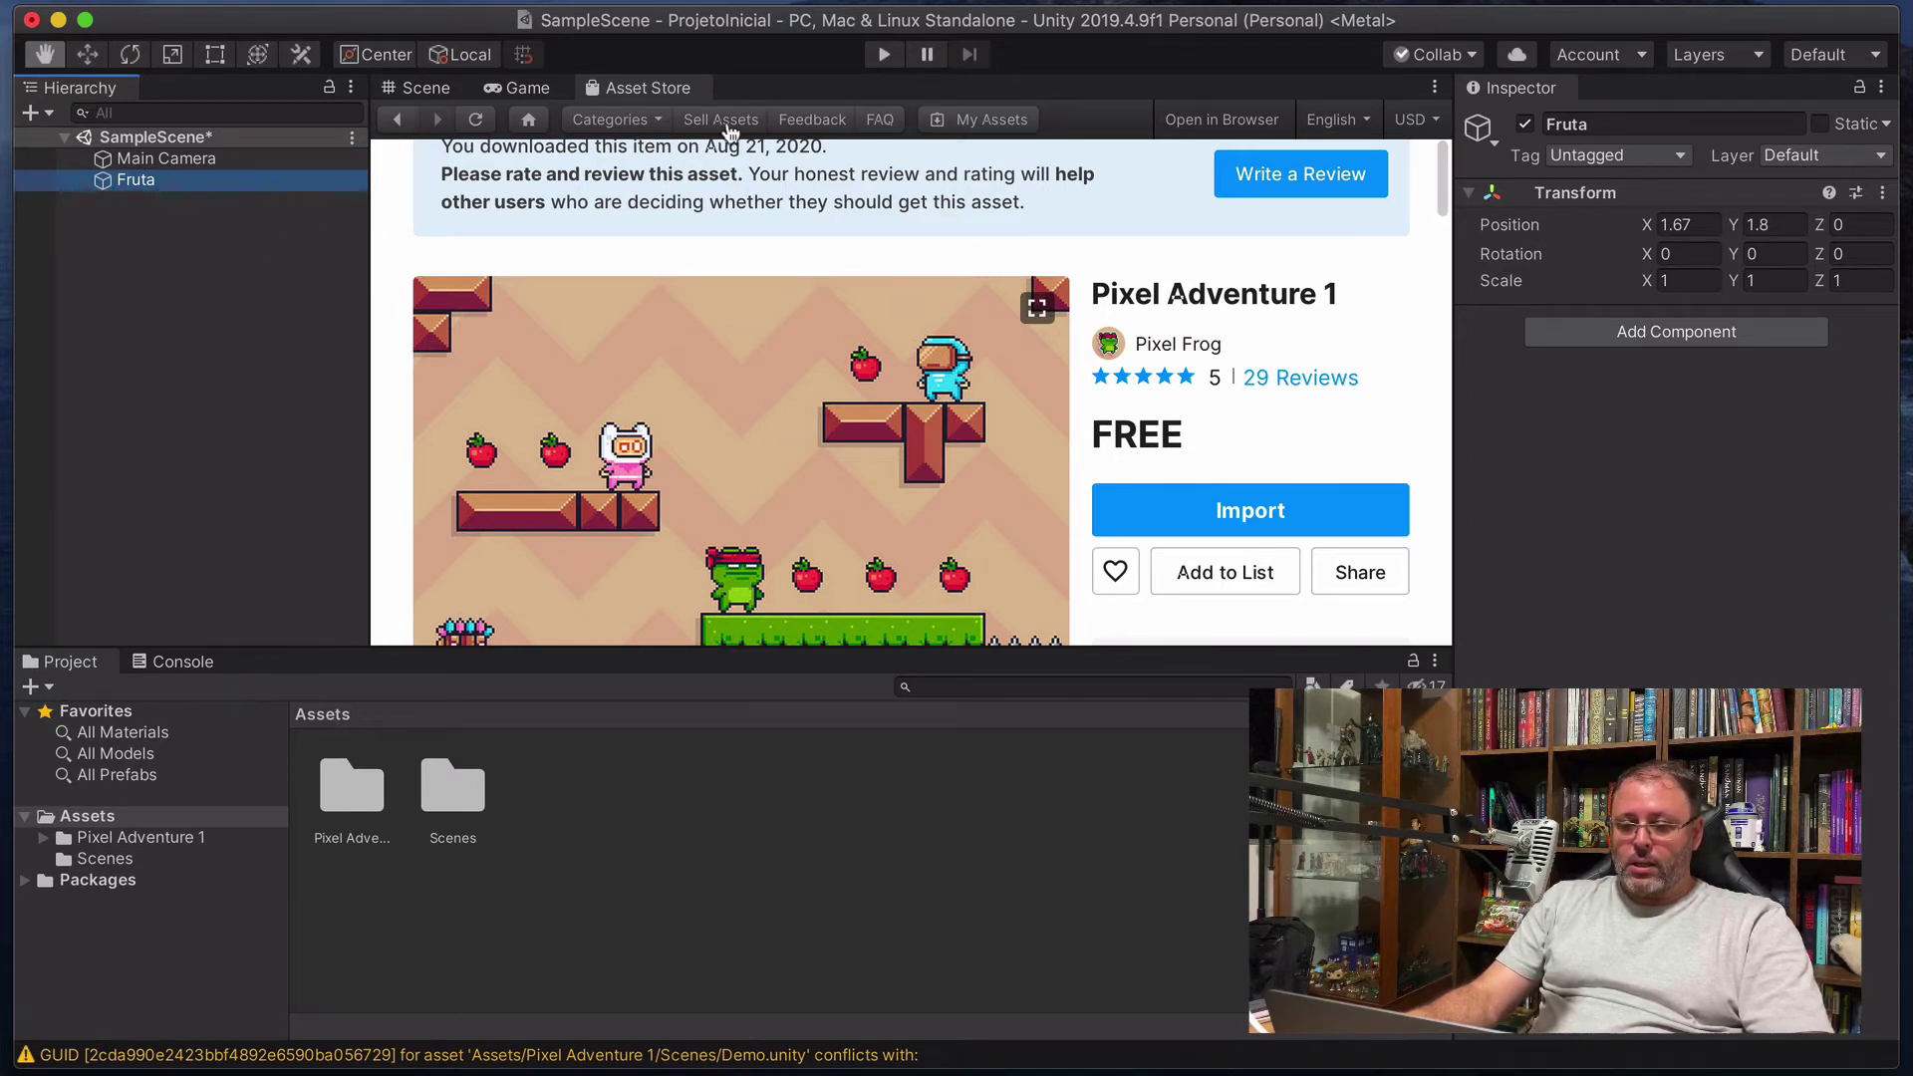
right_click(676, 90)
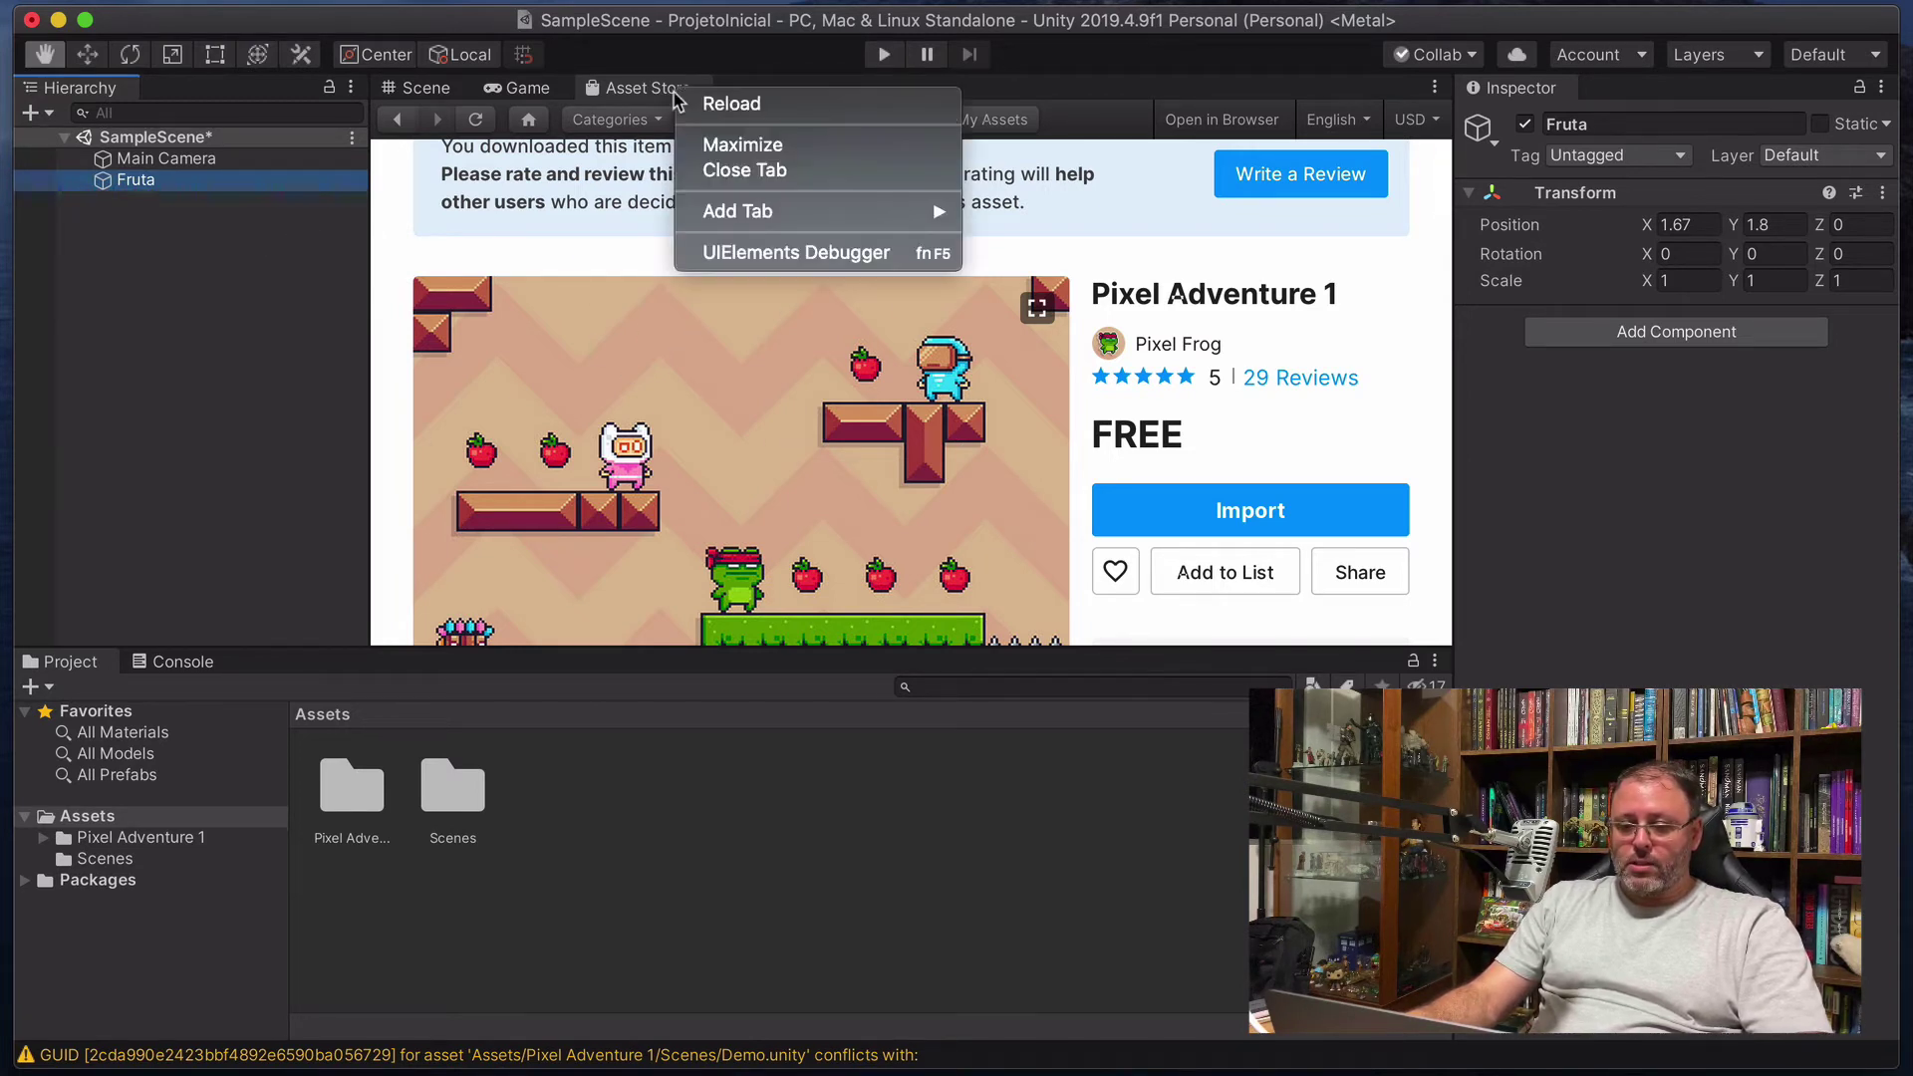
left_click(730, 172)
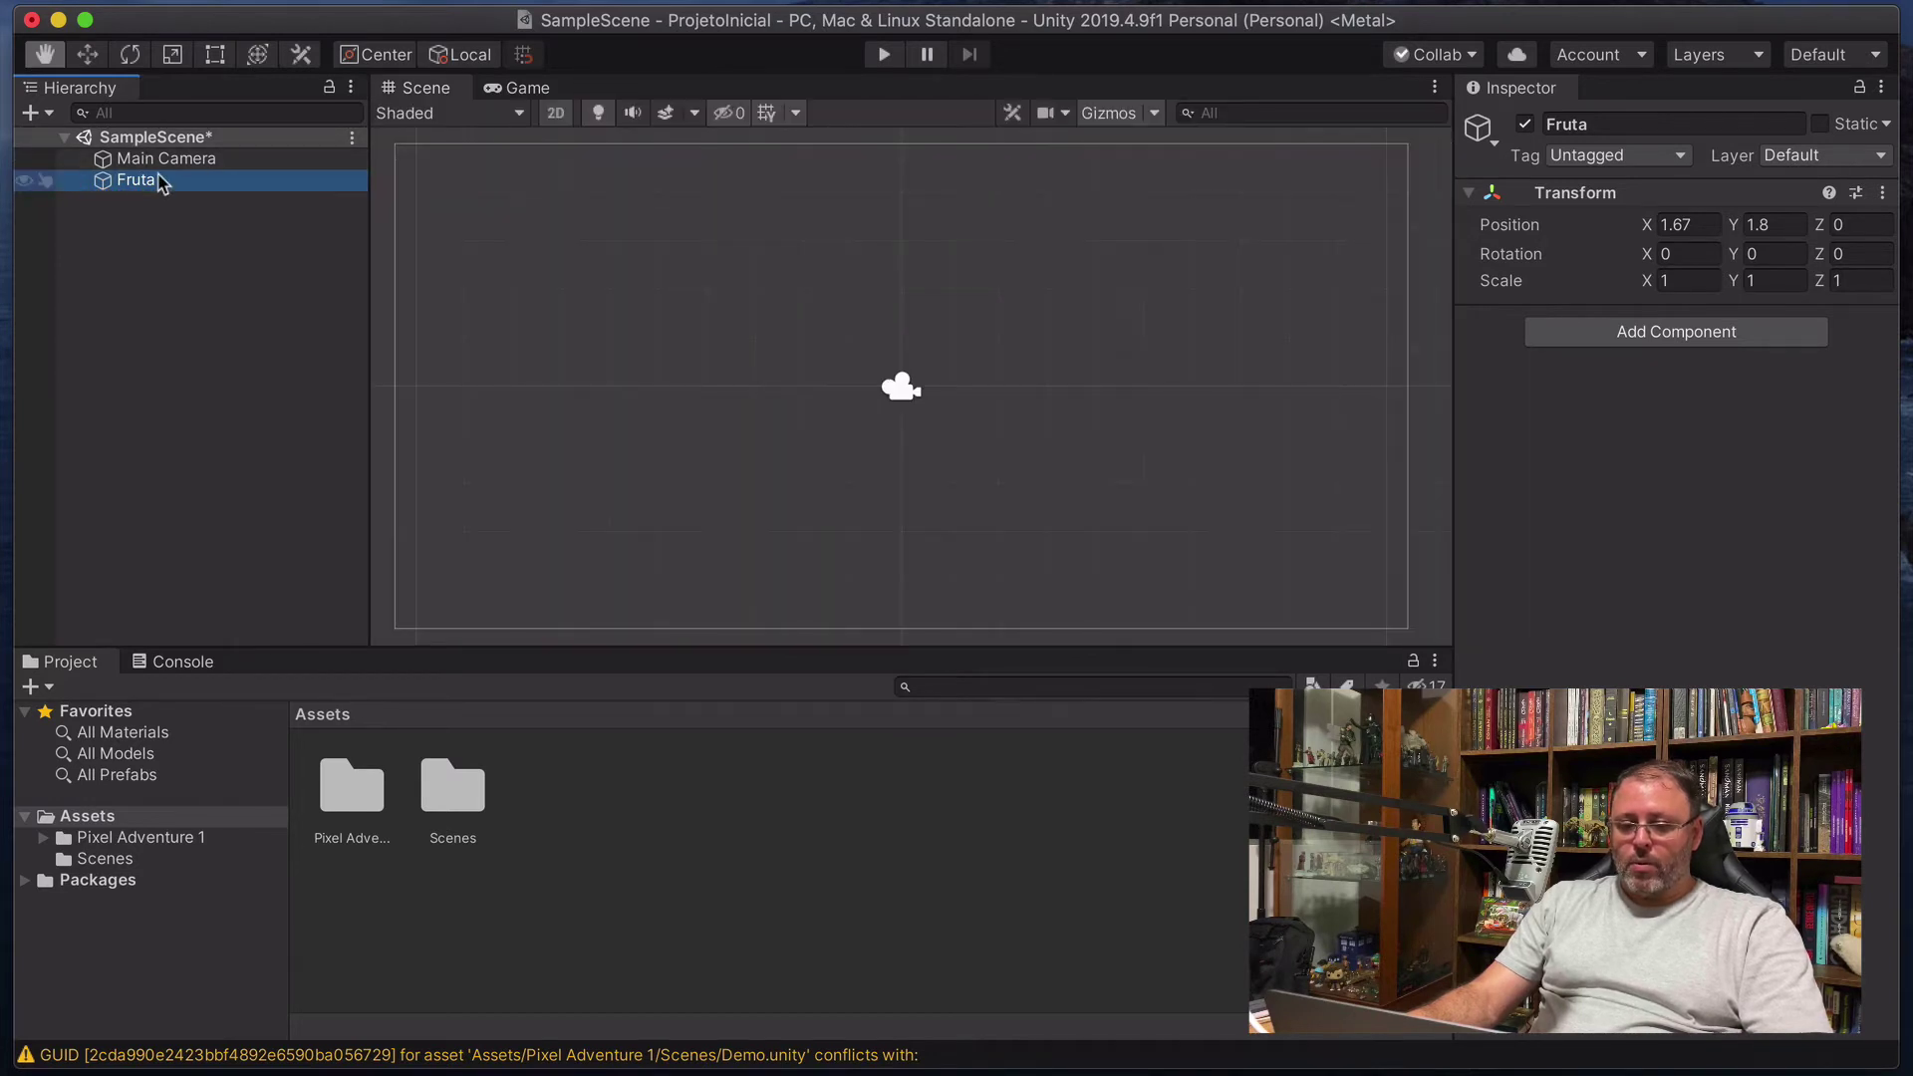
Inspect the components of Fruta and Main Camera, collapsing and re-expanding the camera's Camera component.
left_click(160, 183)
left_click(117, 190)
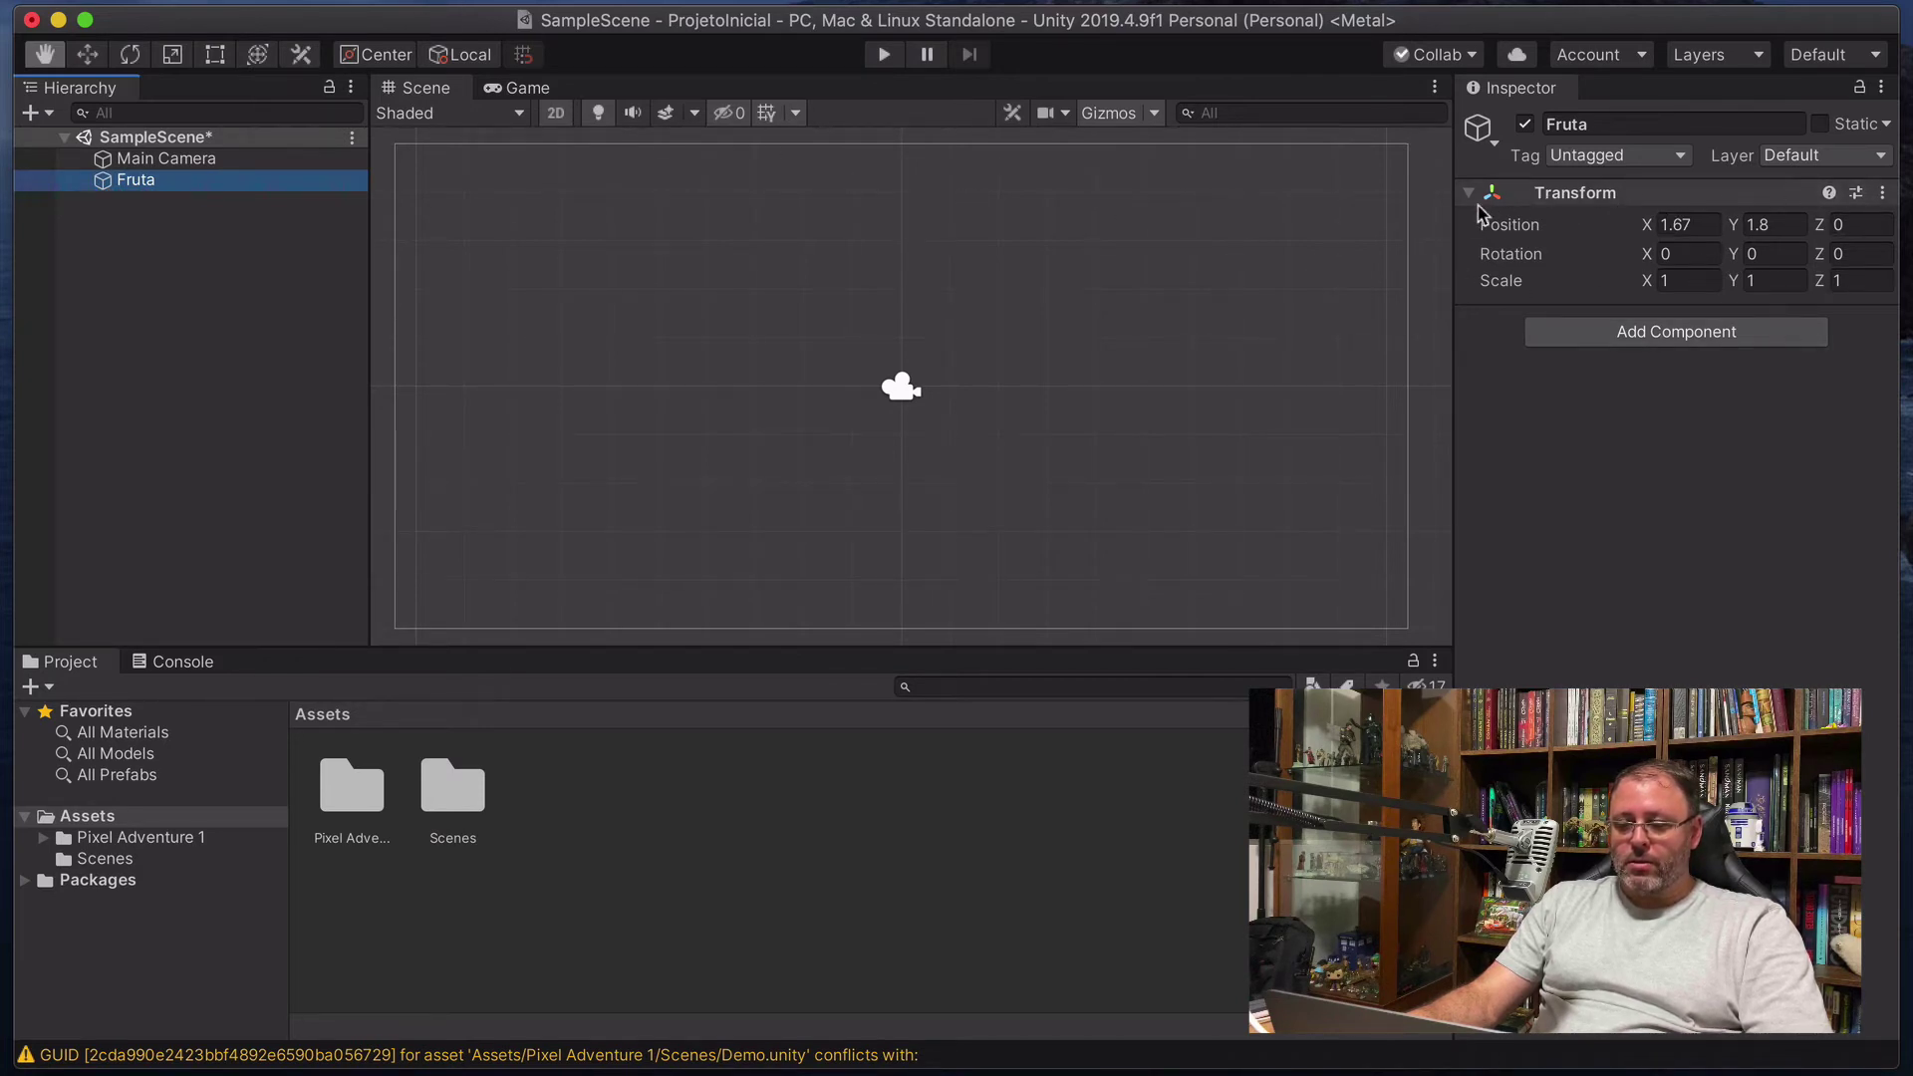
left_click(1650, 335)
left_click(1501, 339)
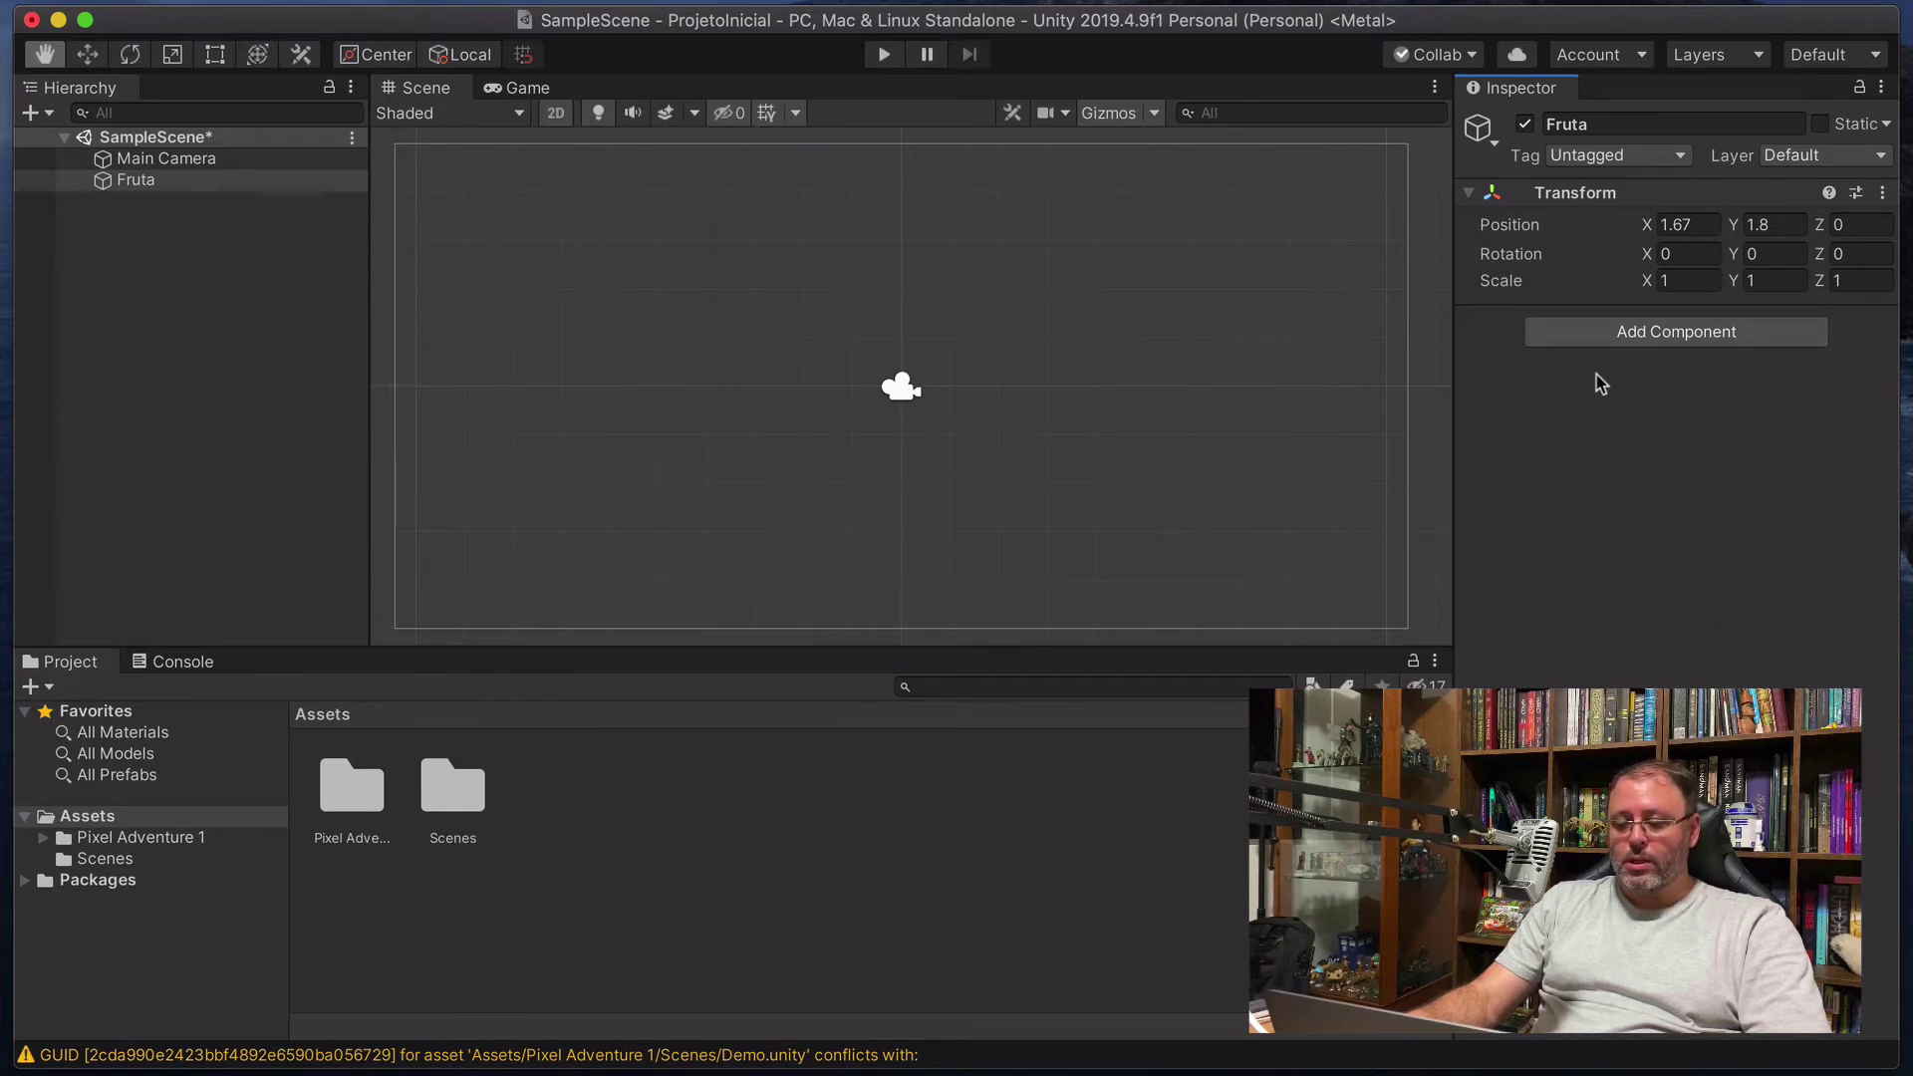
left_click(209, 161)
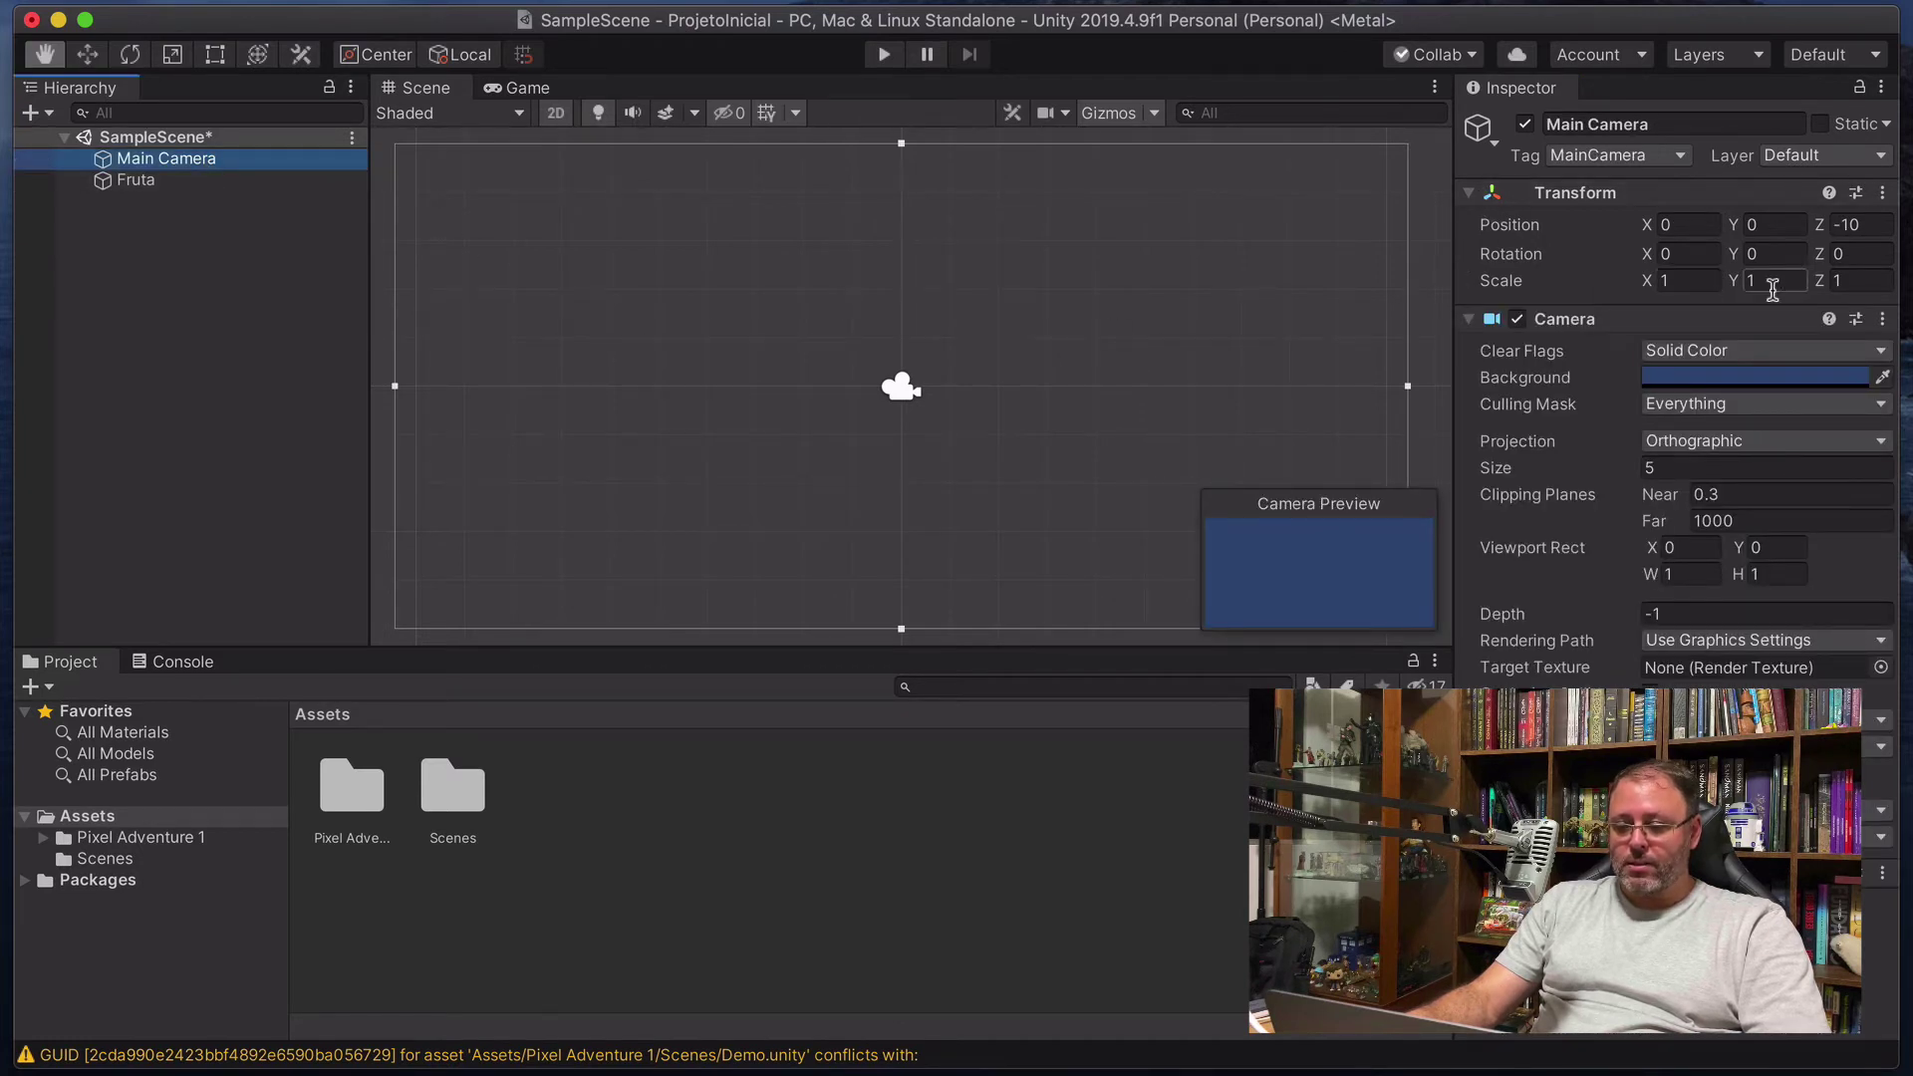
left_click(1469, 320)
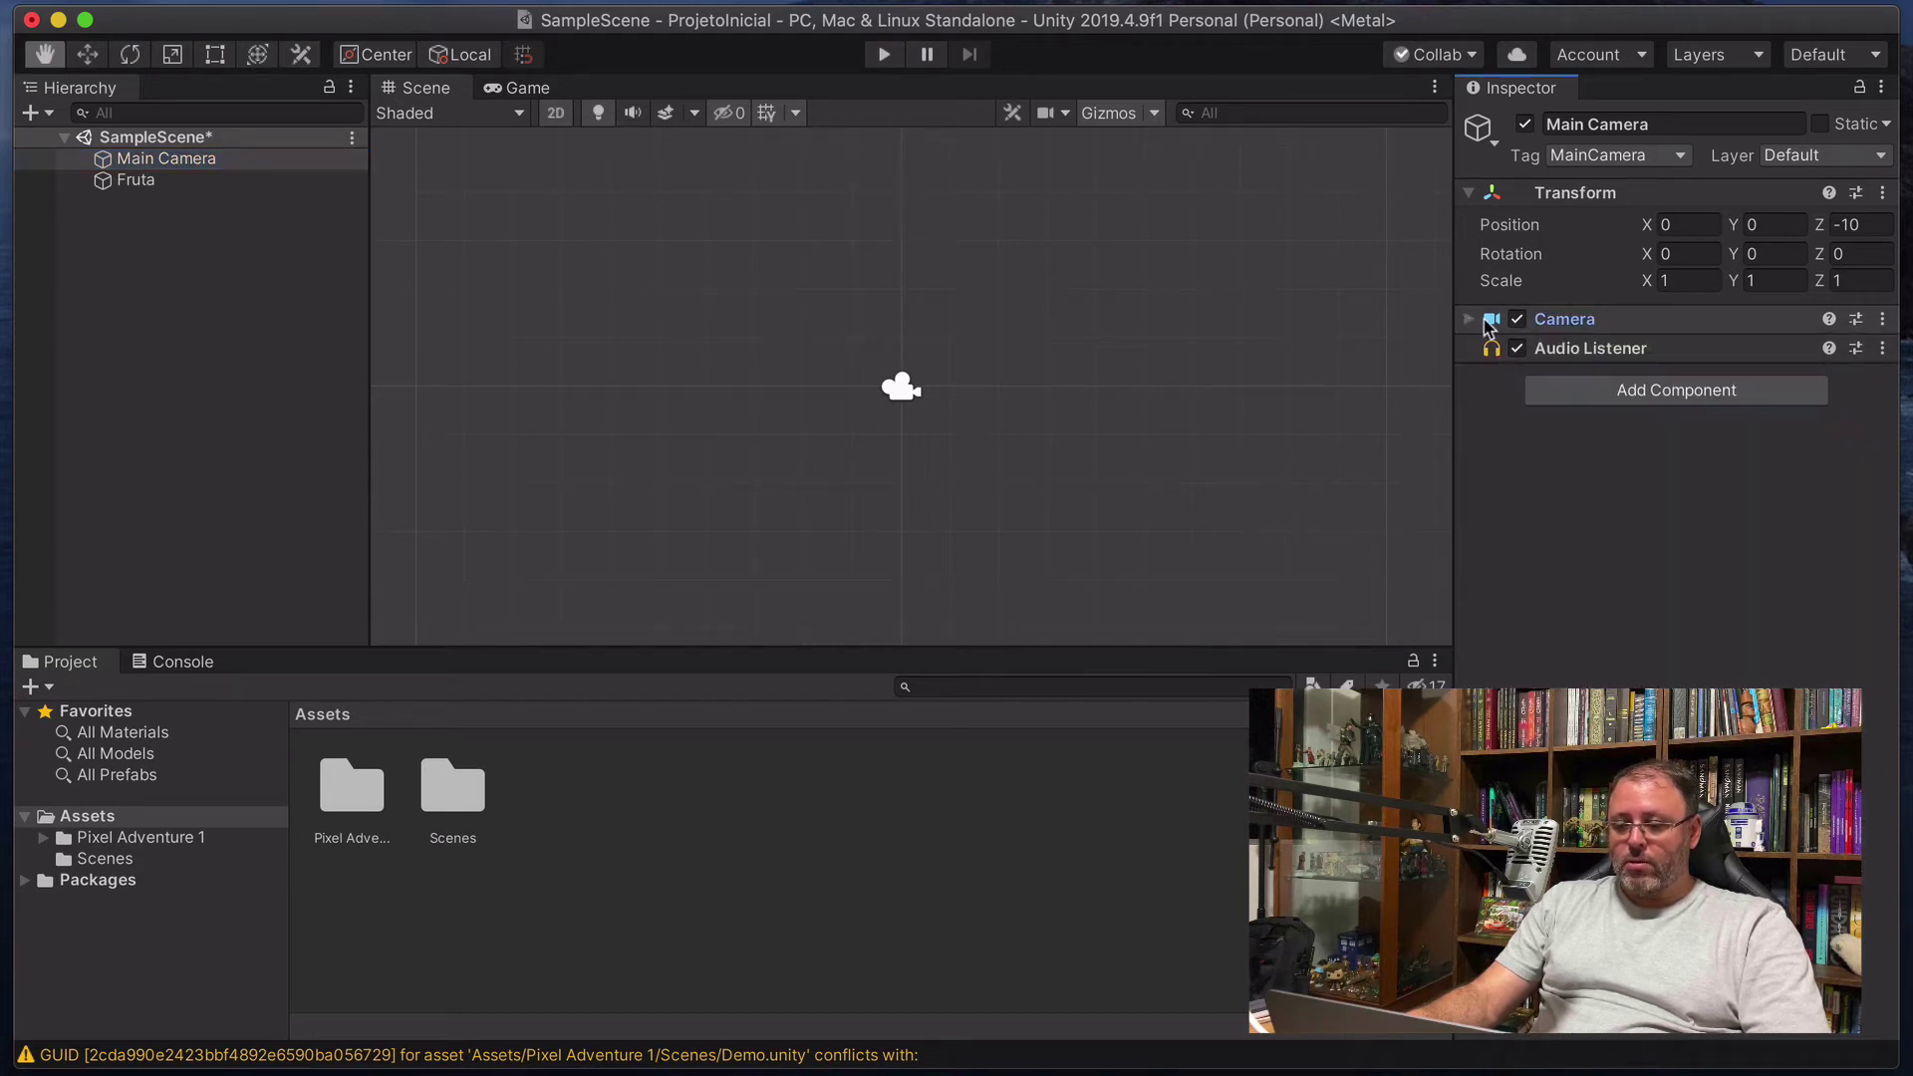
left_click(1470, 320)
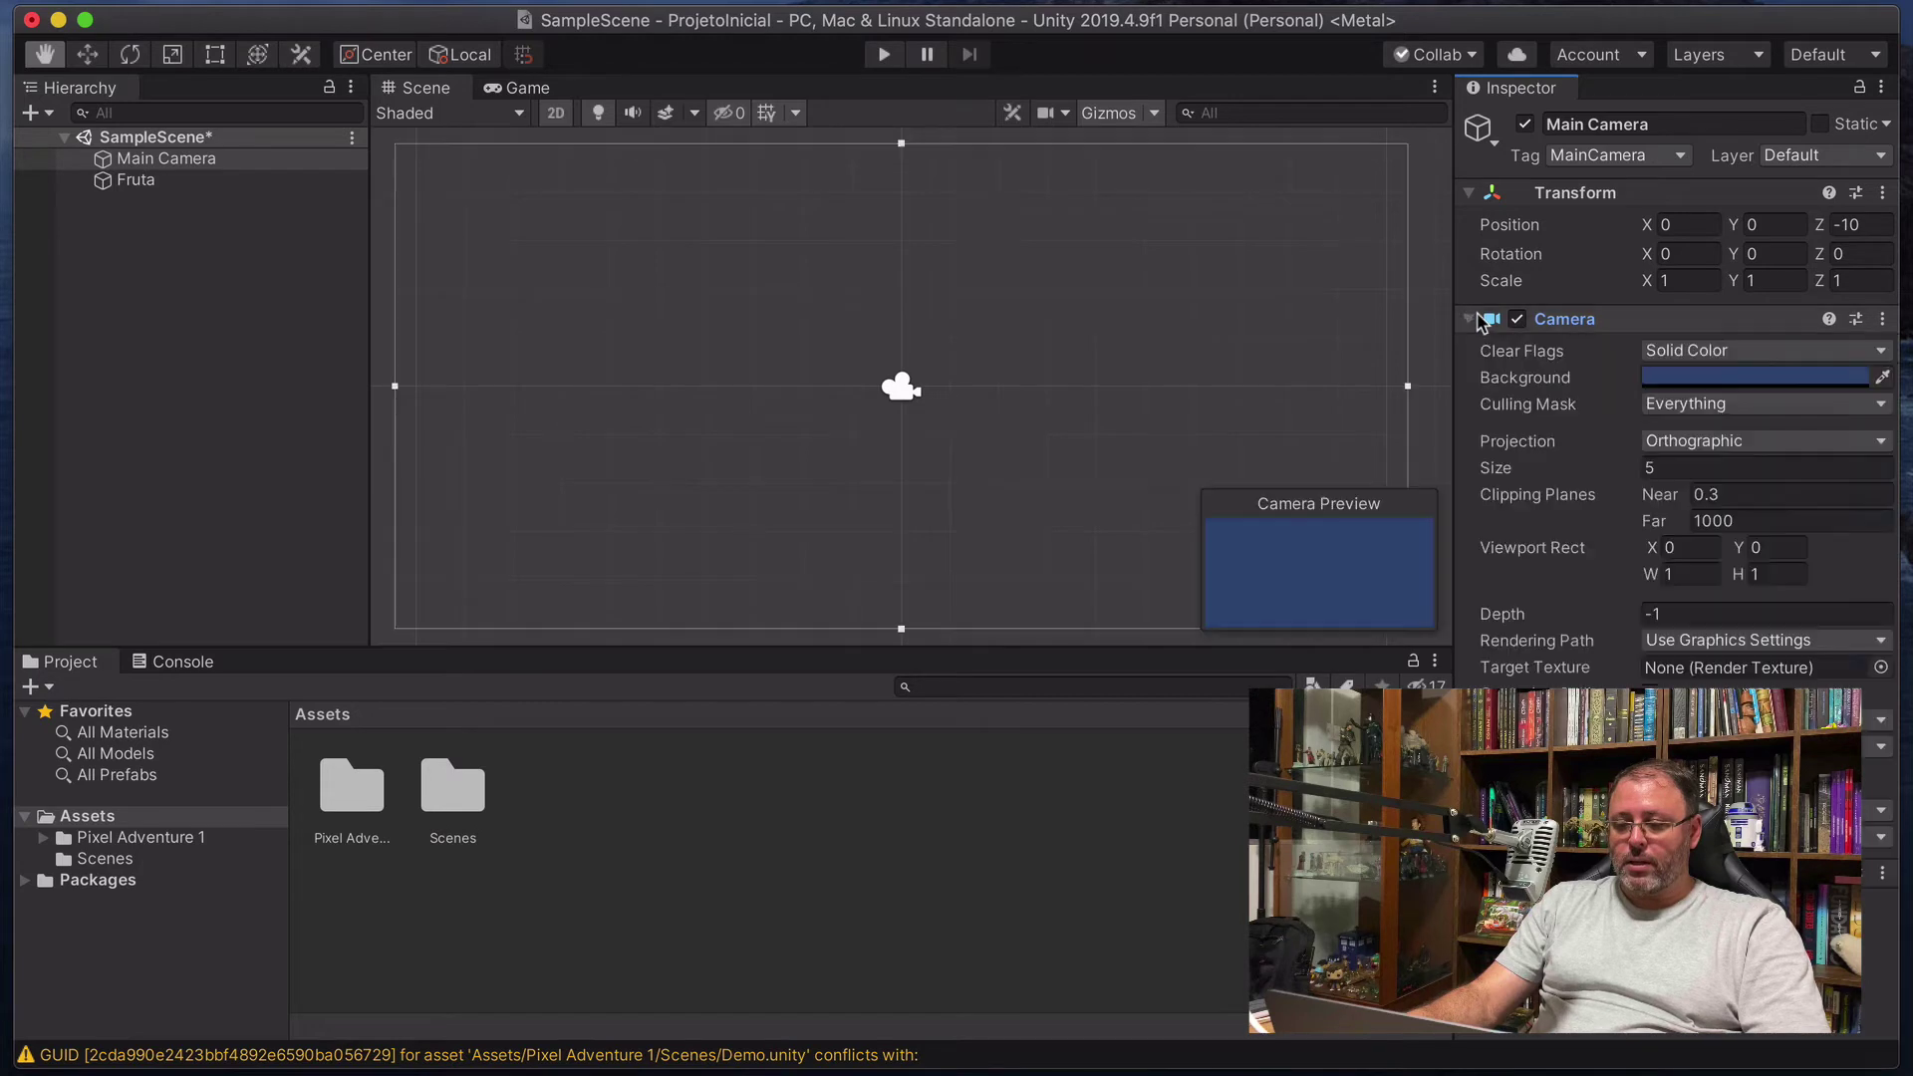
Select Fruta and look over the component categories that can be added to it.
left_click(130, 181)
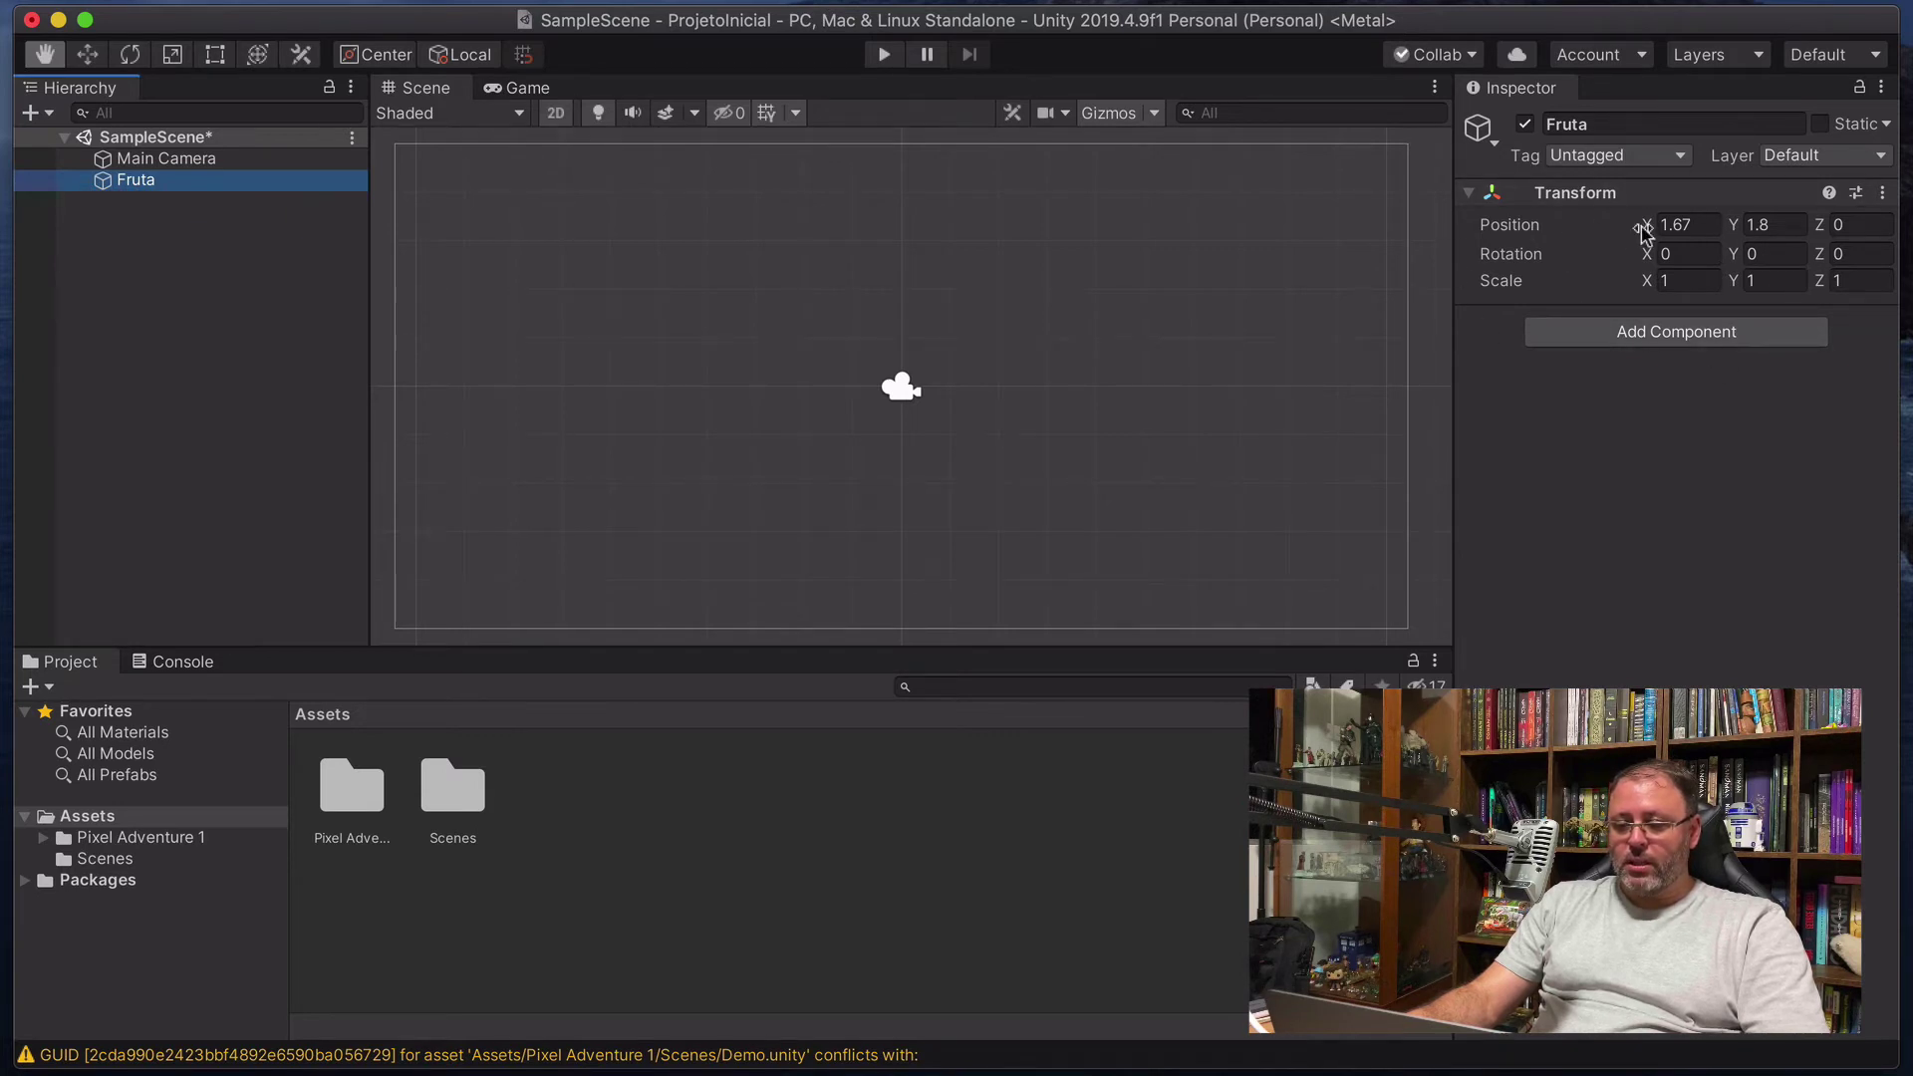
left_click(1665, 341)
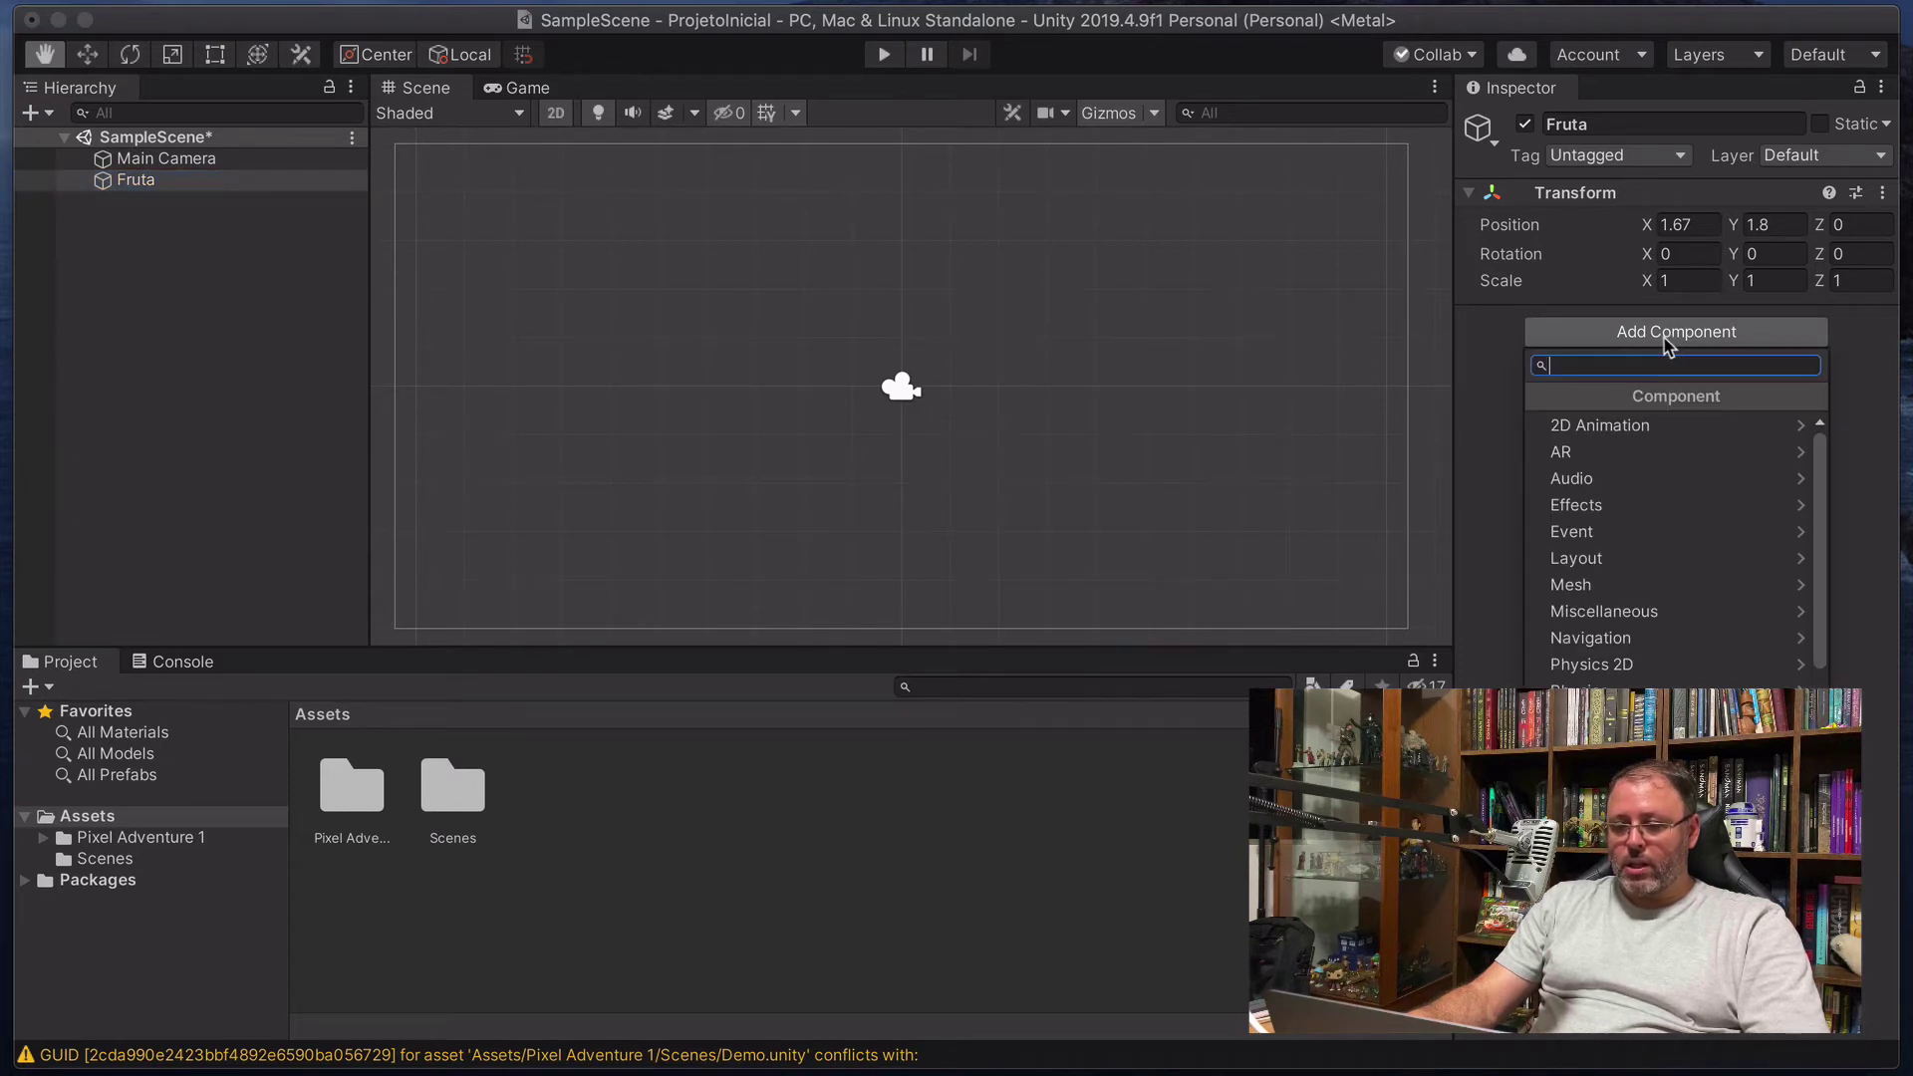
left_click(1628, 325)
left_click(510, 1)
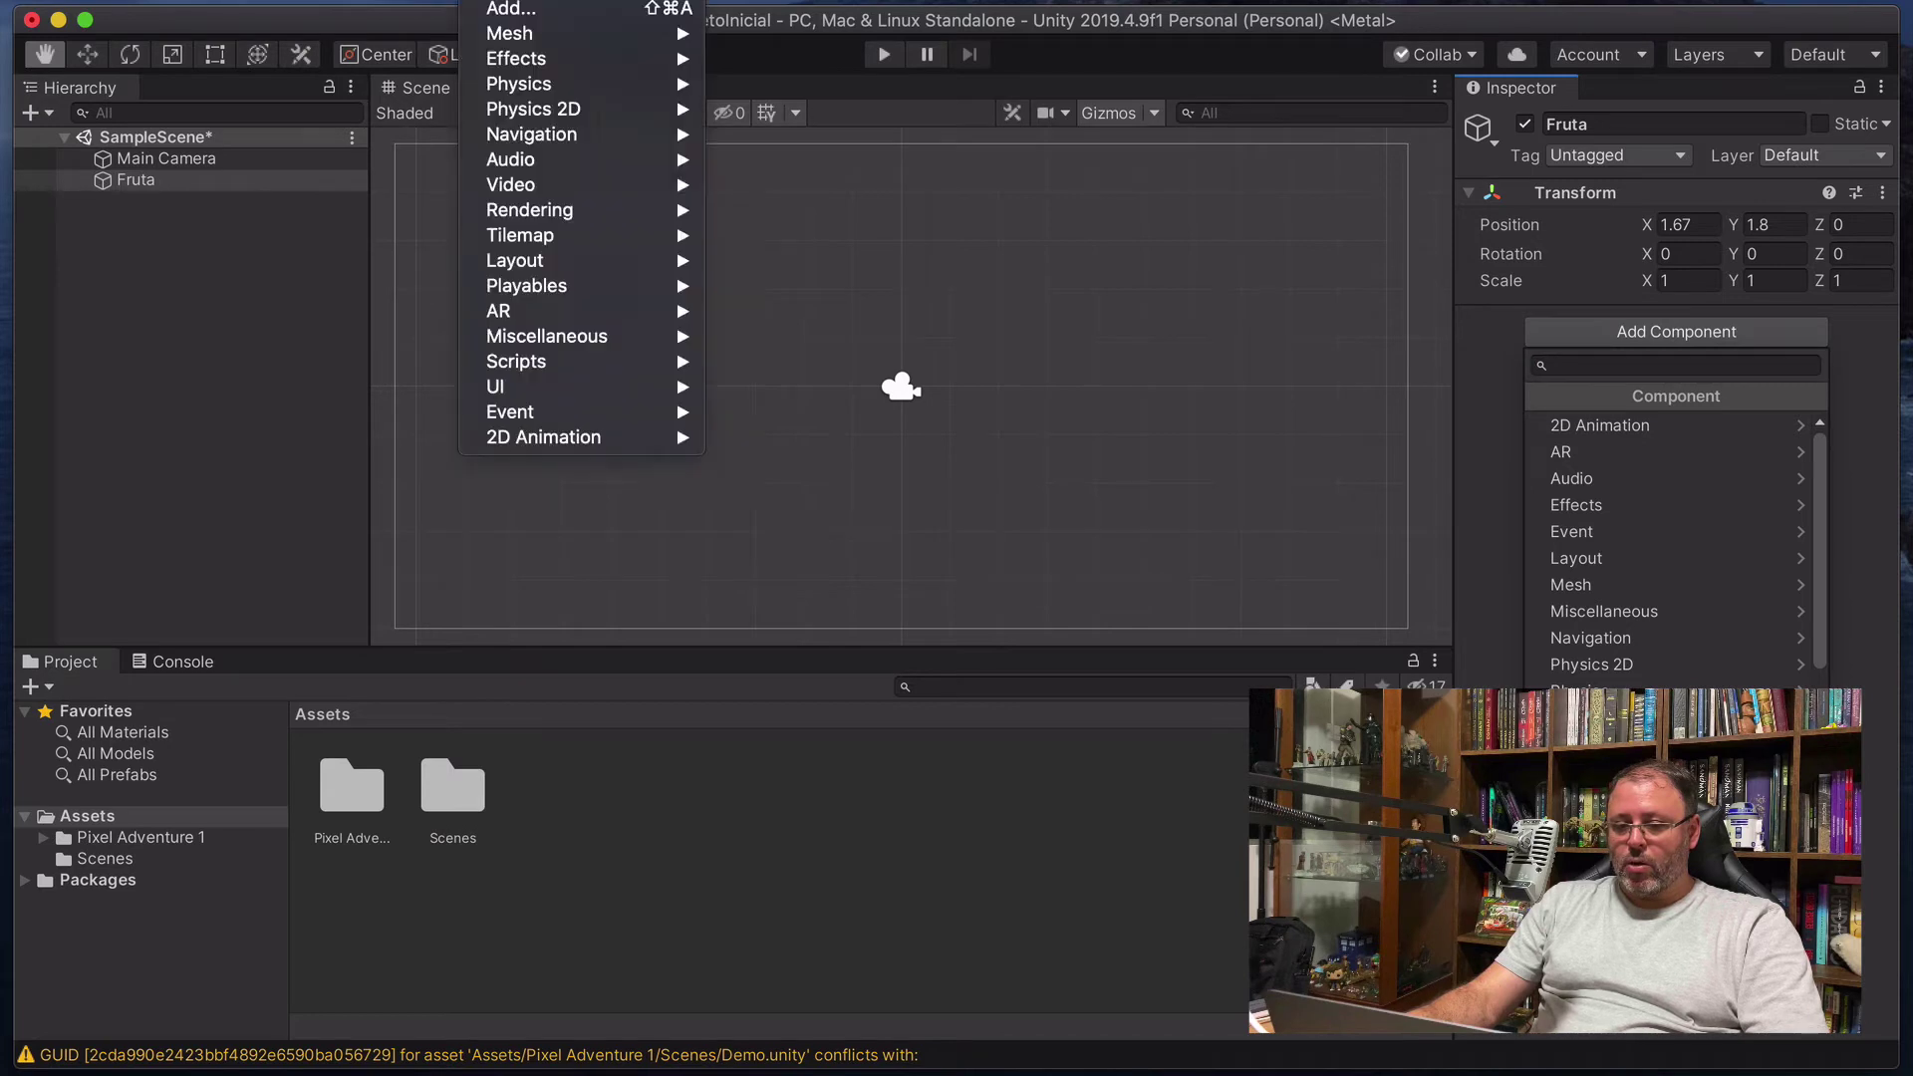
left_click(510, 1)
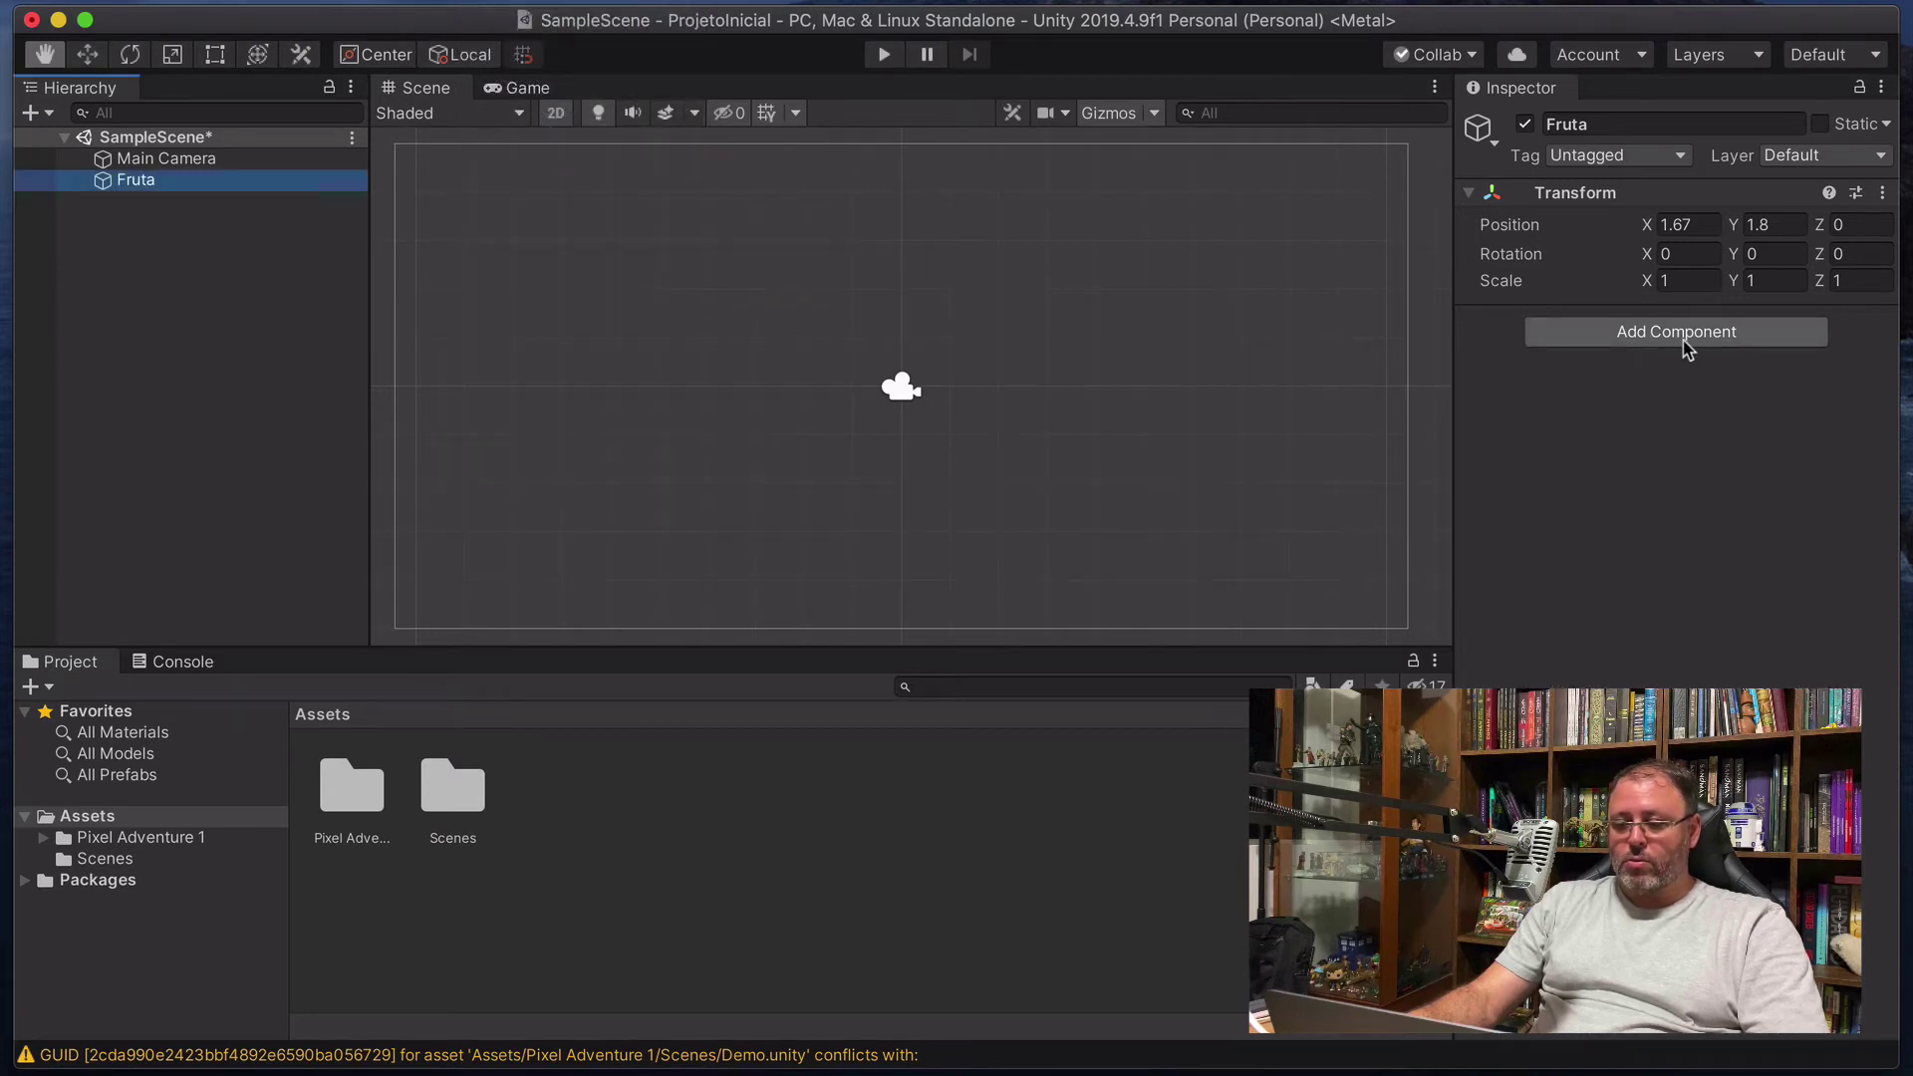
Add a Sprite Renderer component from the Rendering category to Fruta.
left_click(1684, 339)
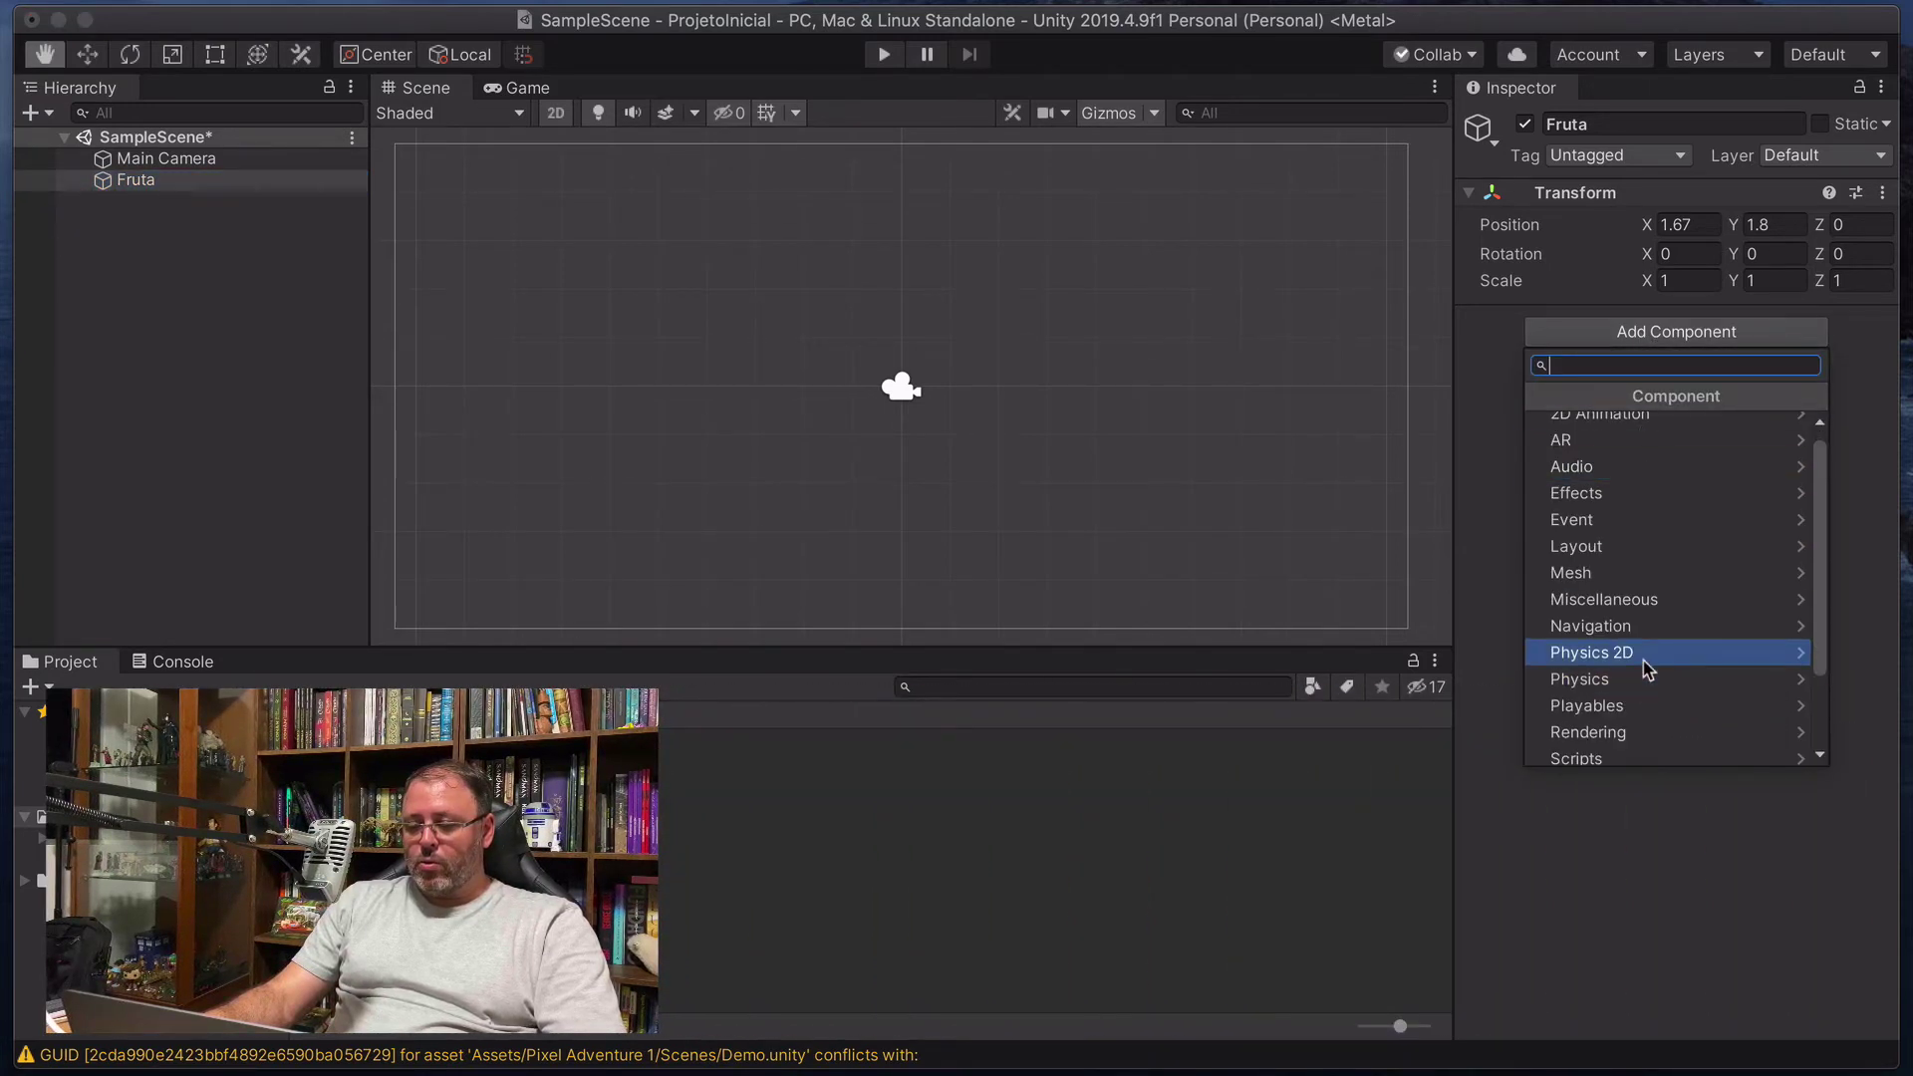
left_click(1606, 735)
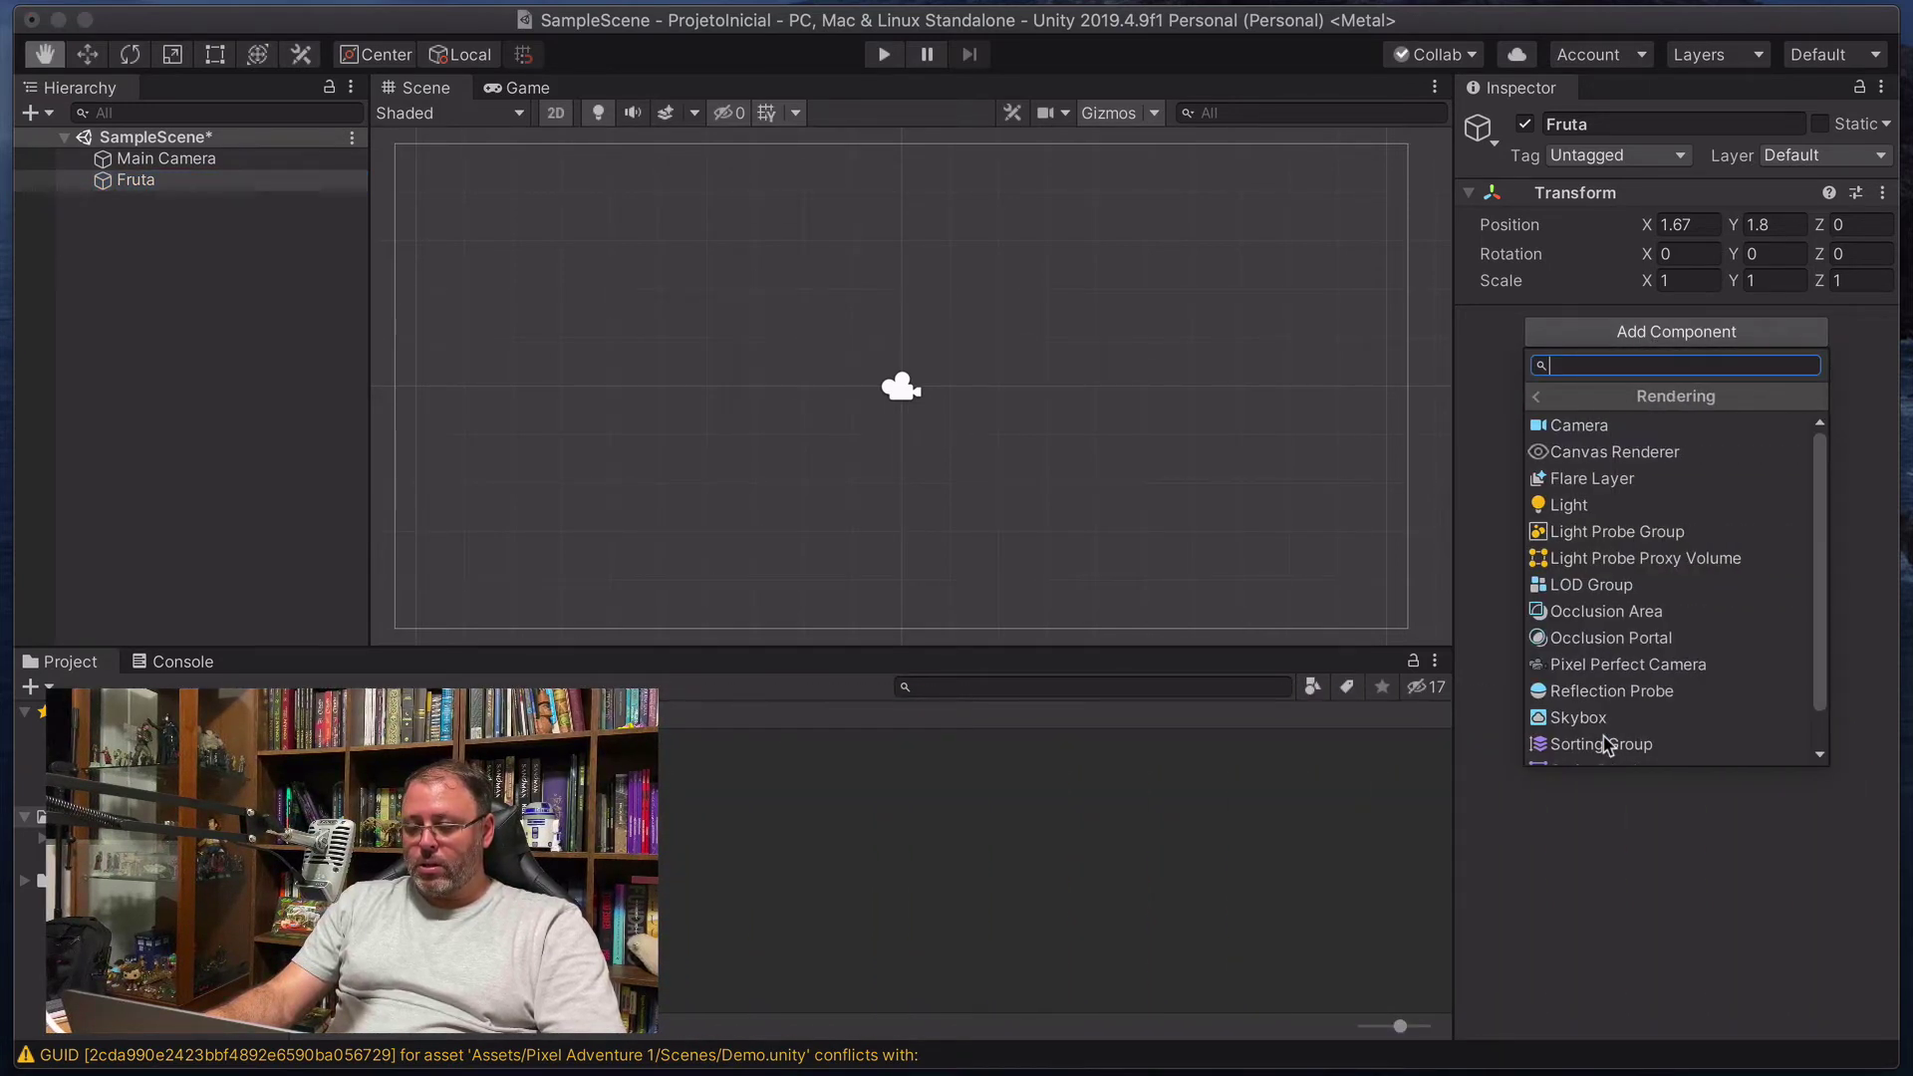
scroll(1606, 732, "down", 2)
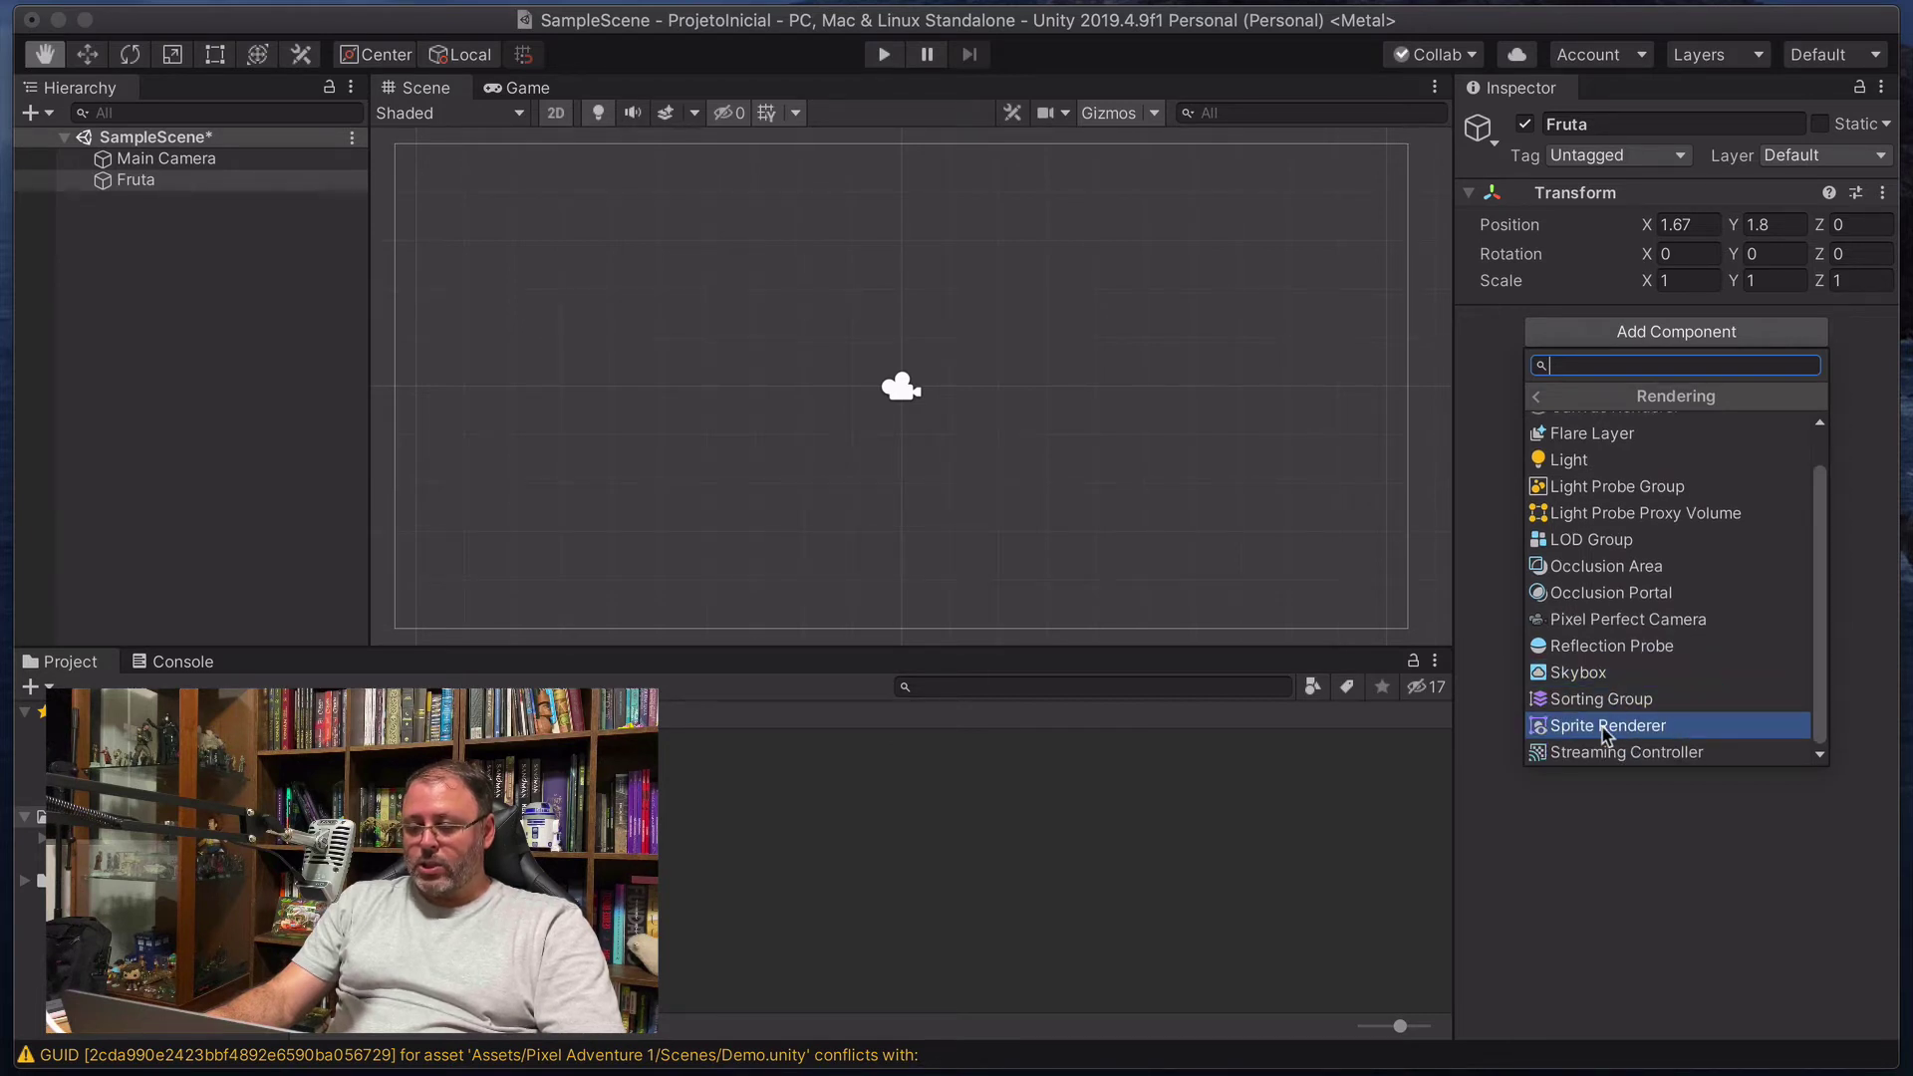
left_click(1604, 735)
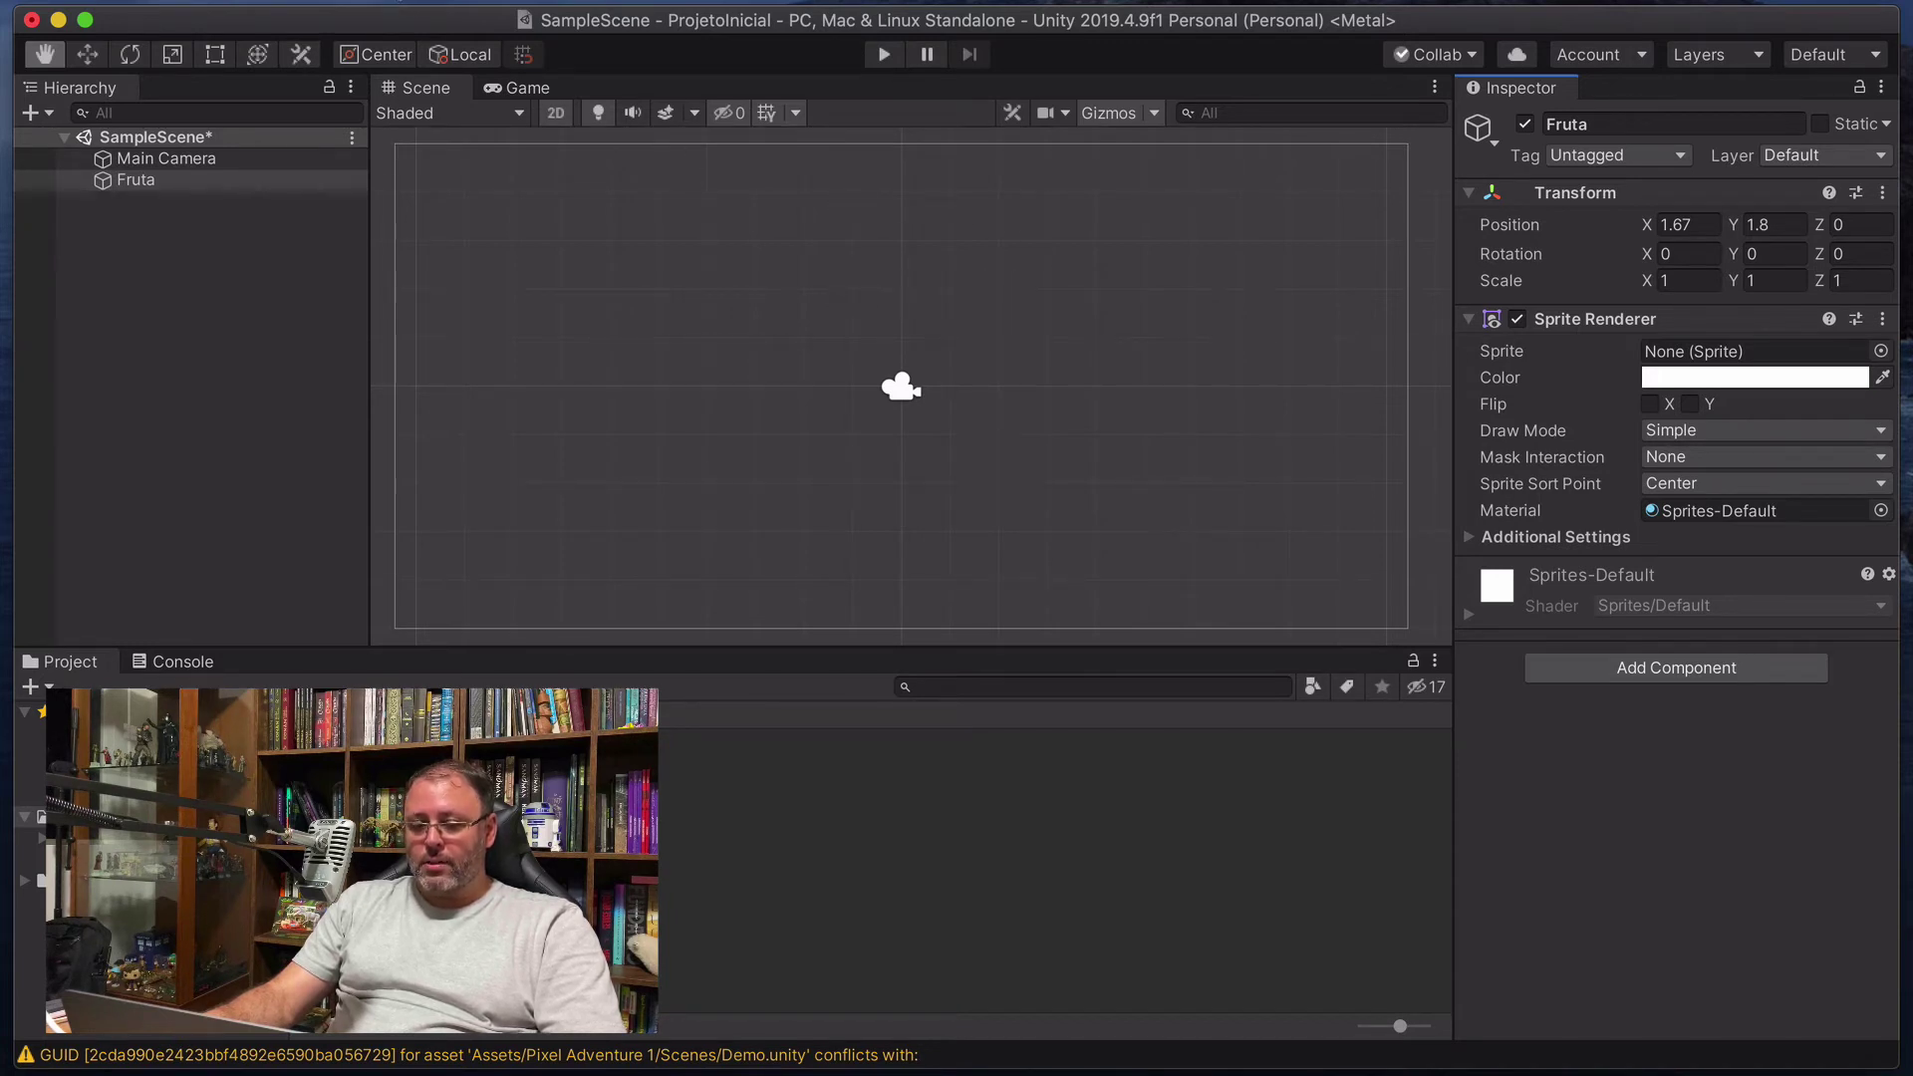
Create a separate 2D Sprite object with its default name in the scene, and delete it again.
left_click(398, 0)
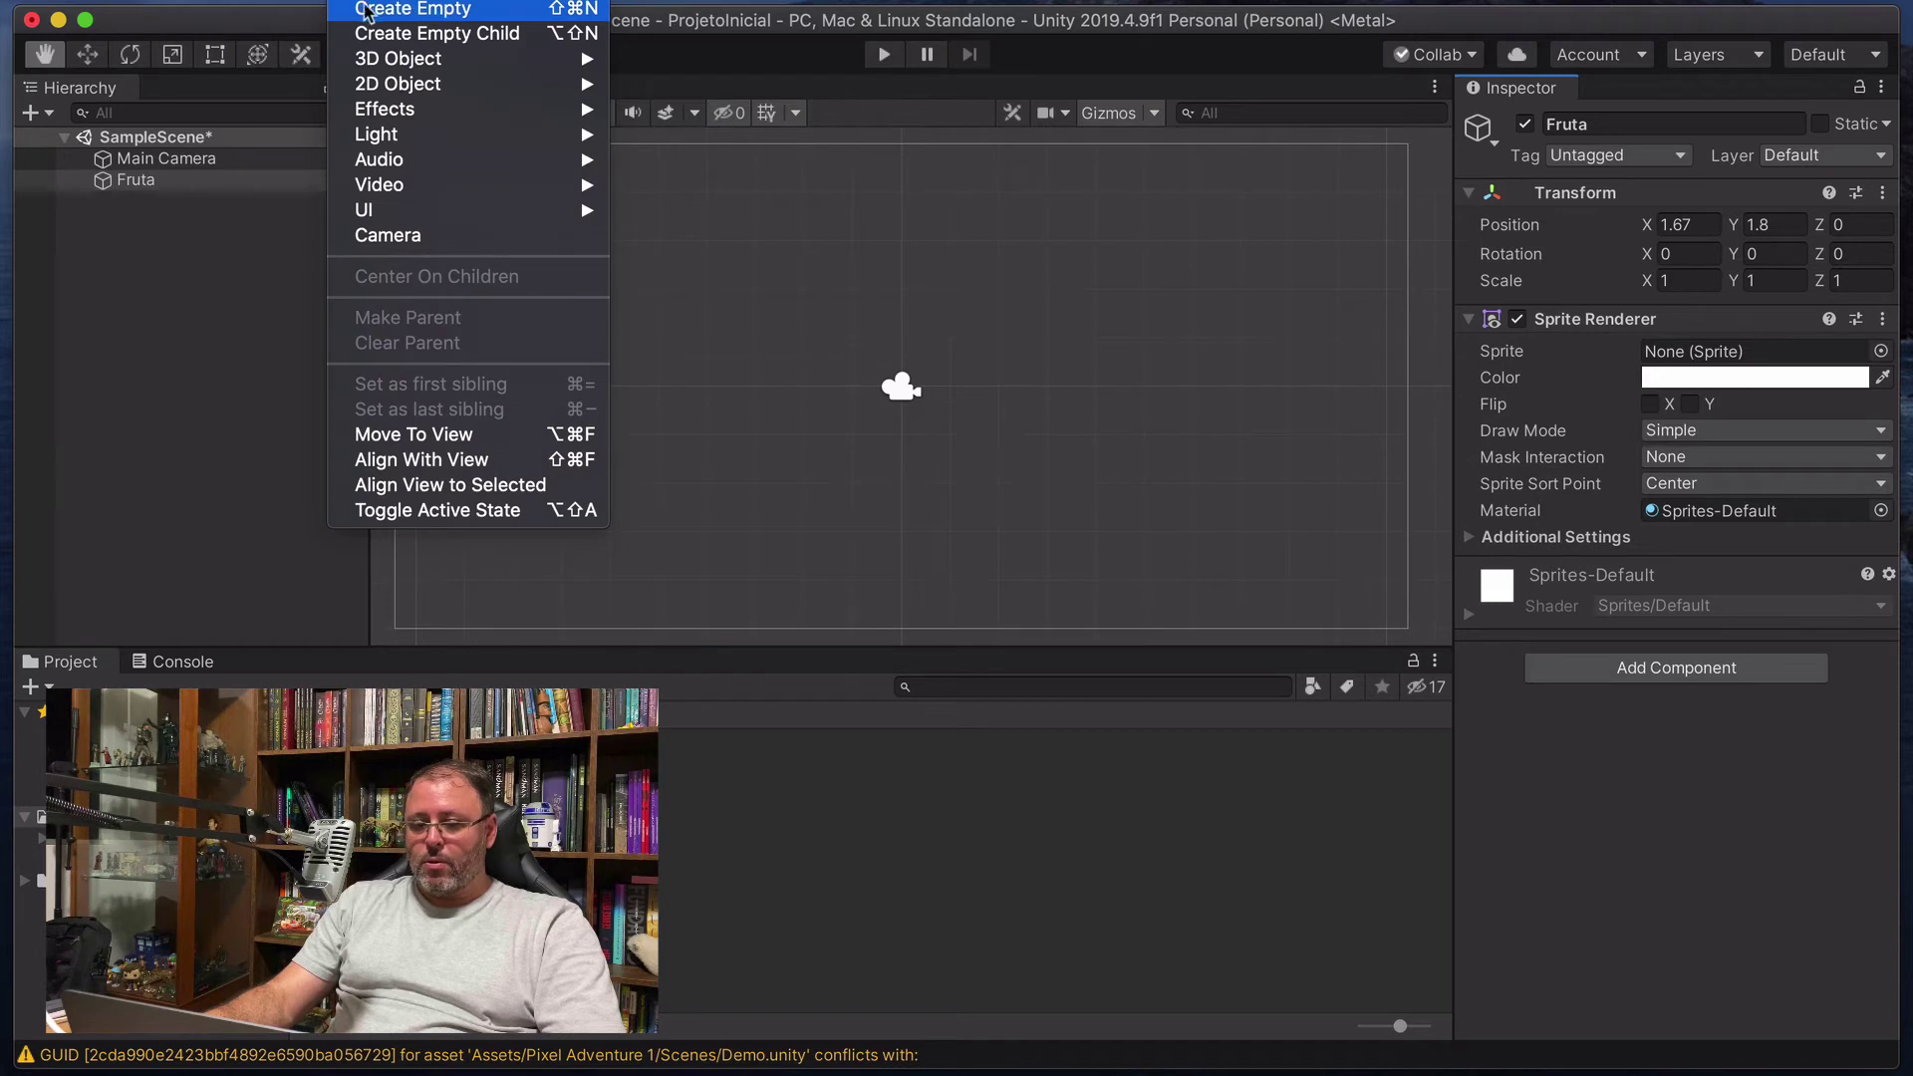
mouse_move(376, 88)
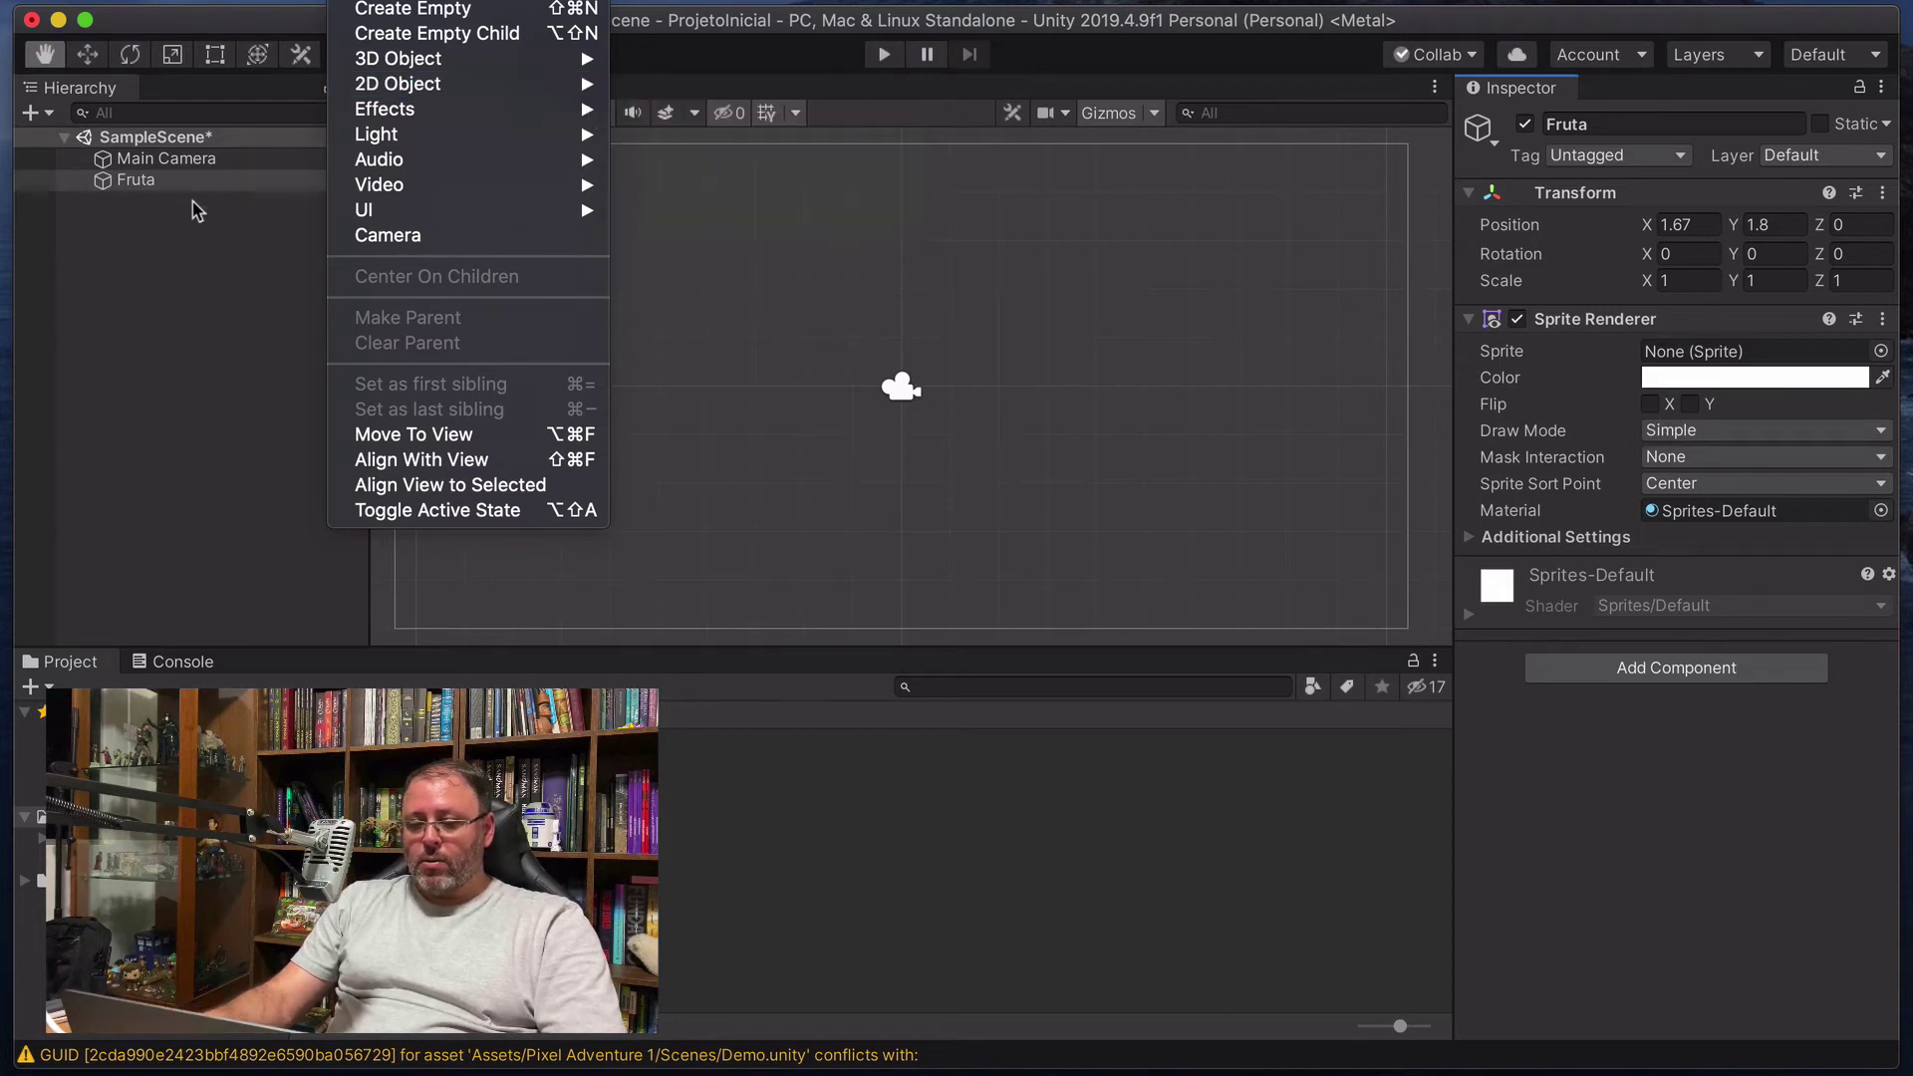
left_click(121, 204)
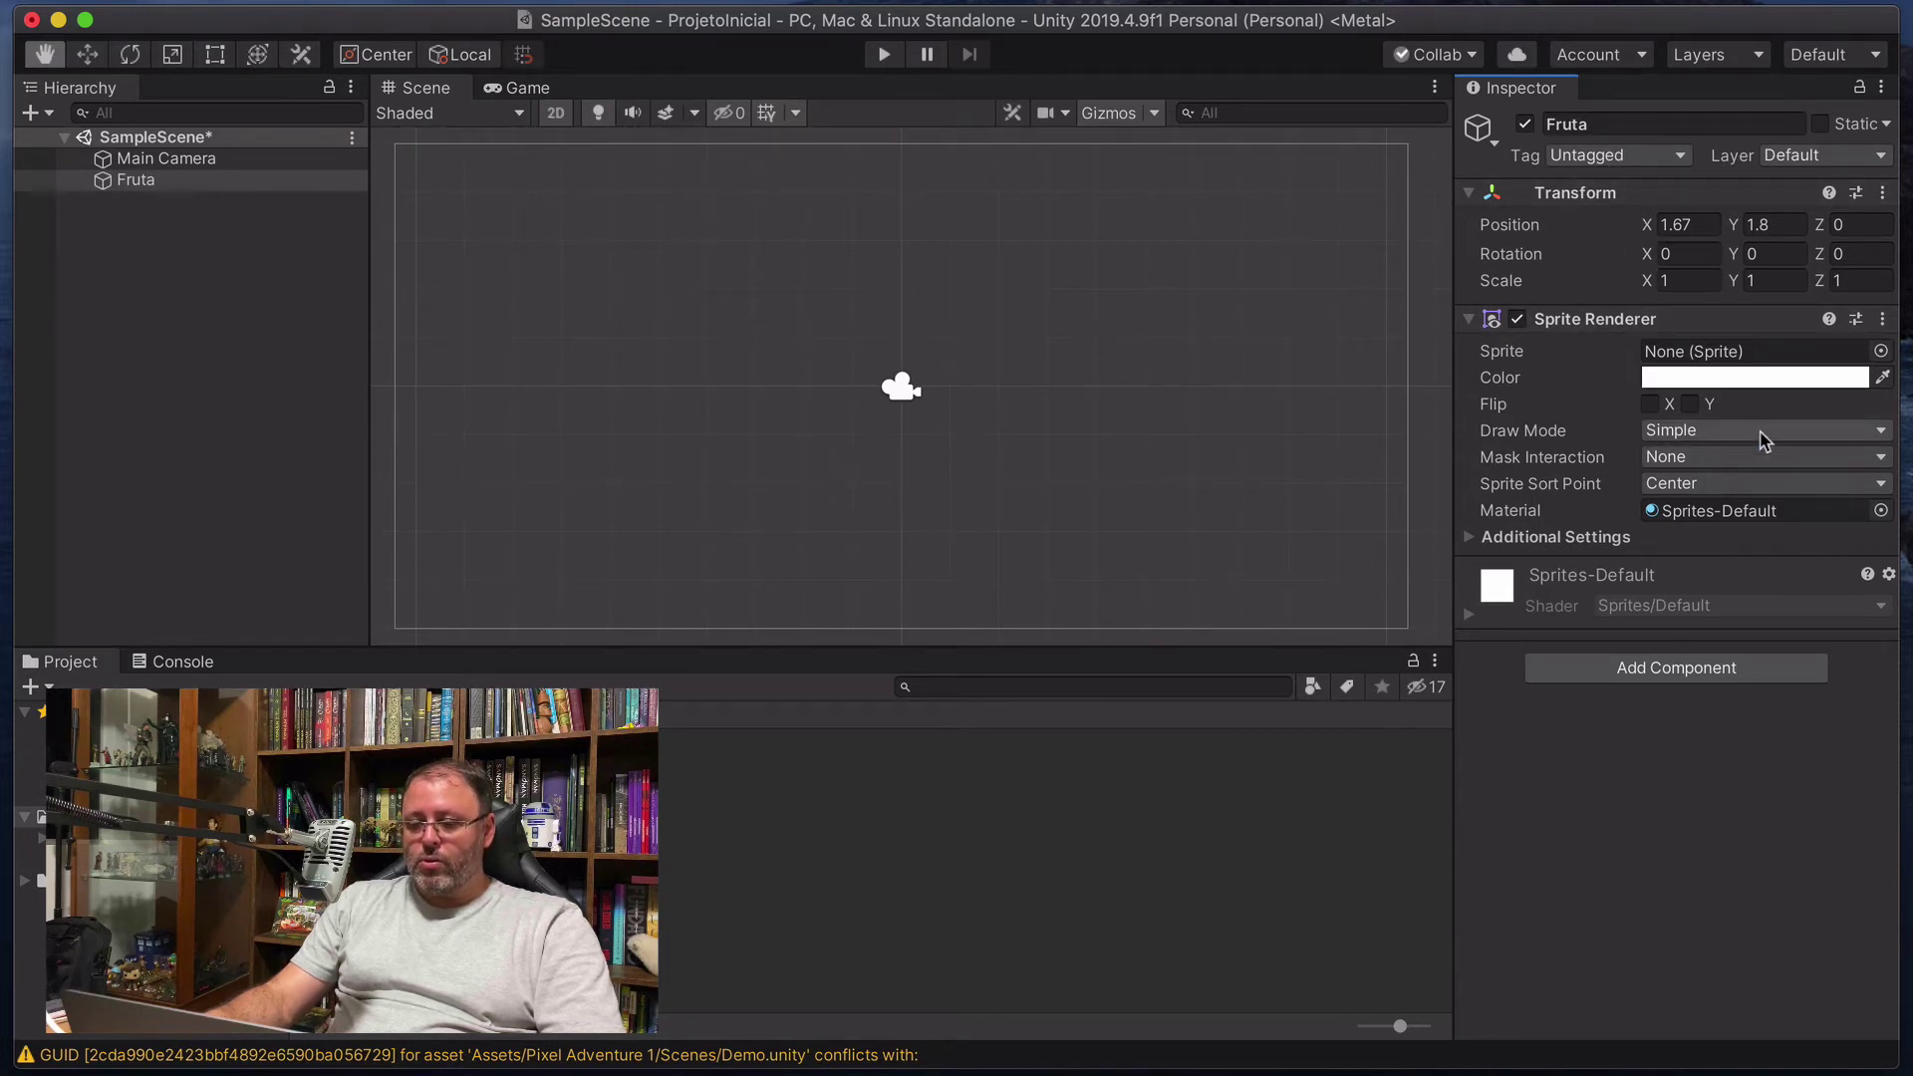
left_click(388, 0)
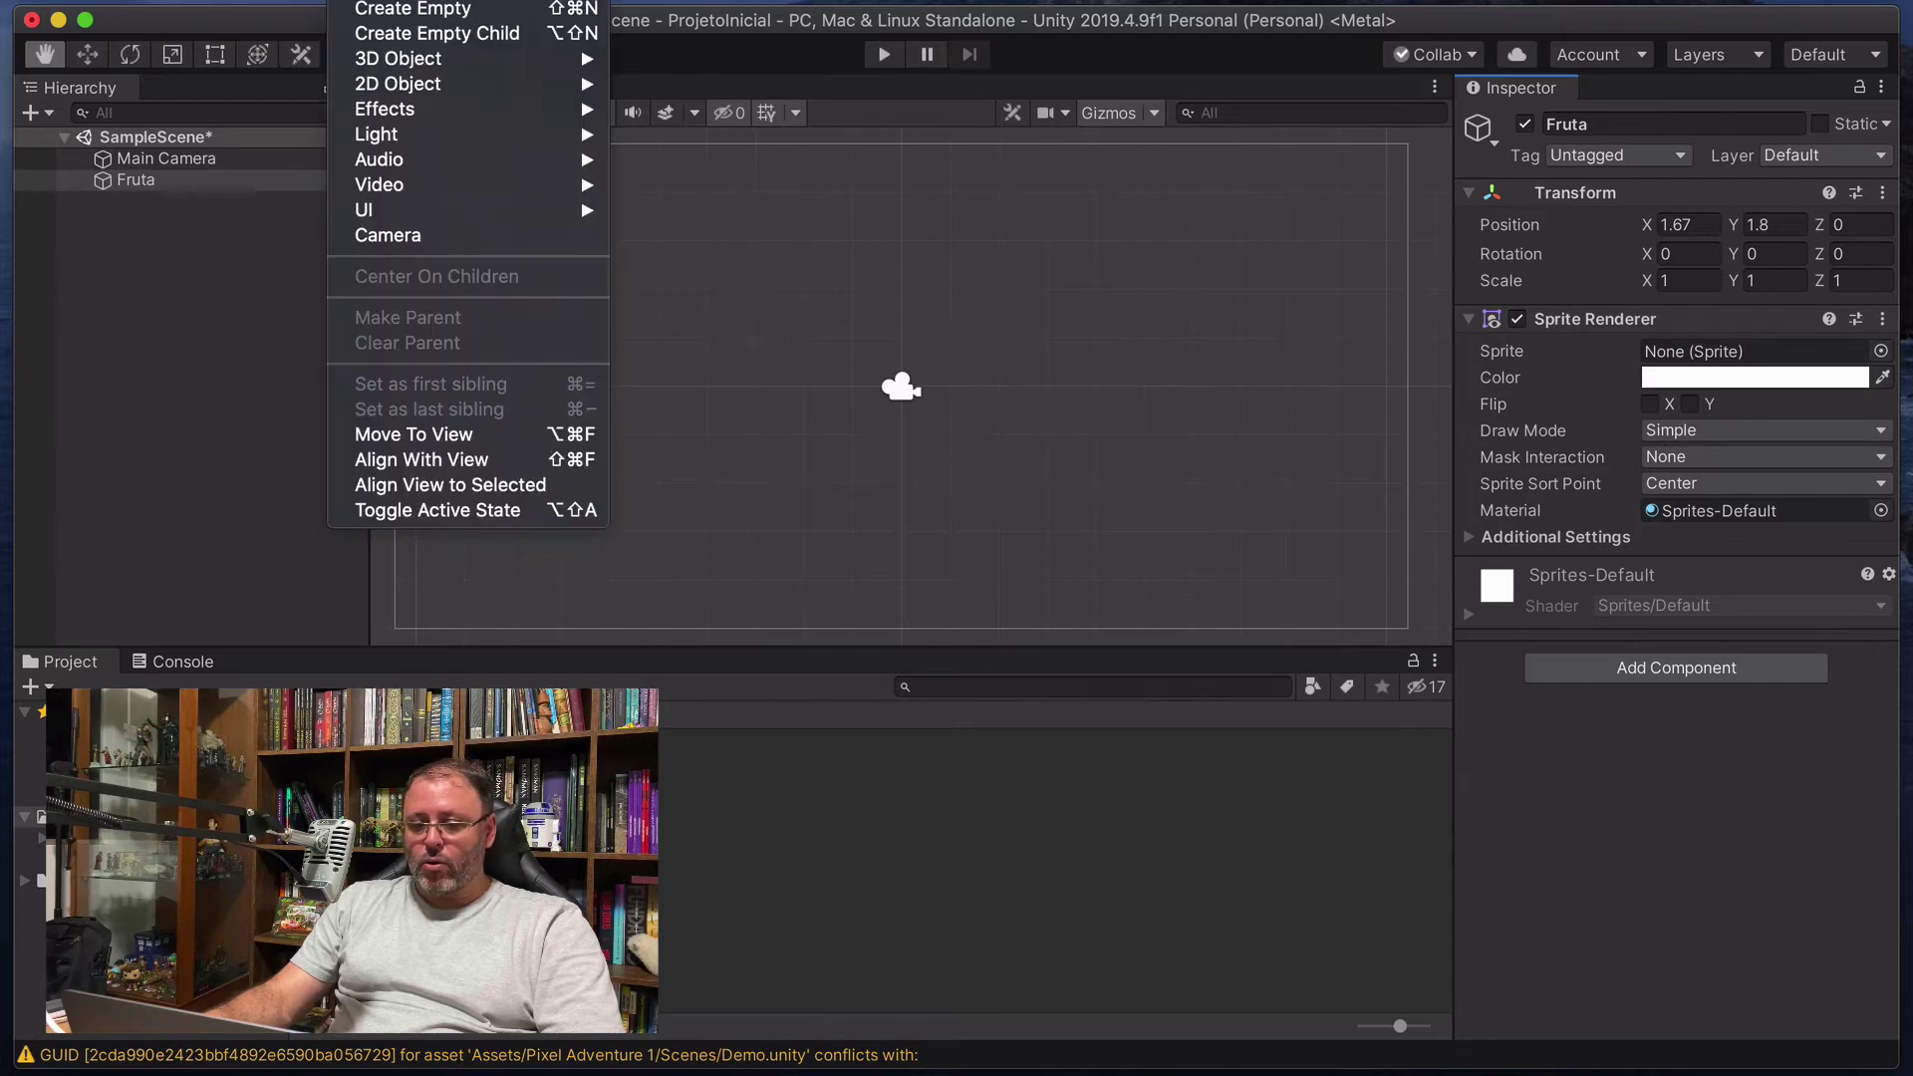
mouse_move(445, 86)
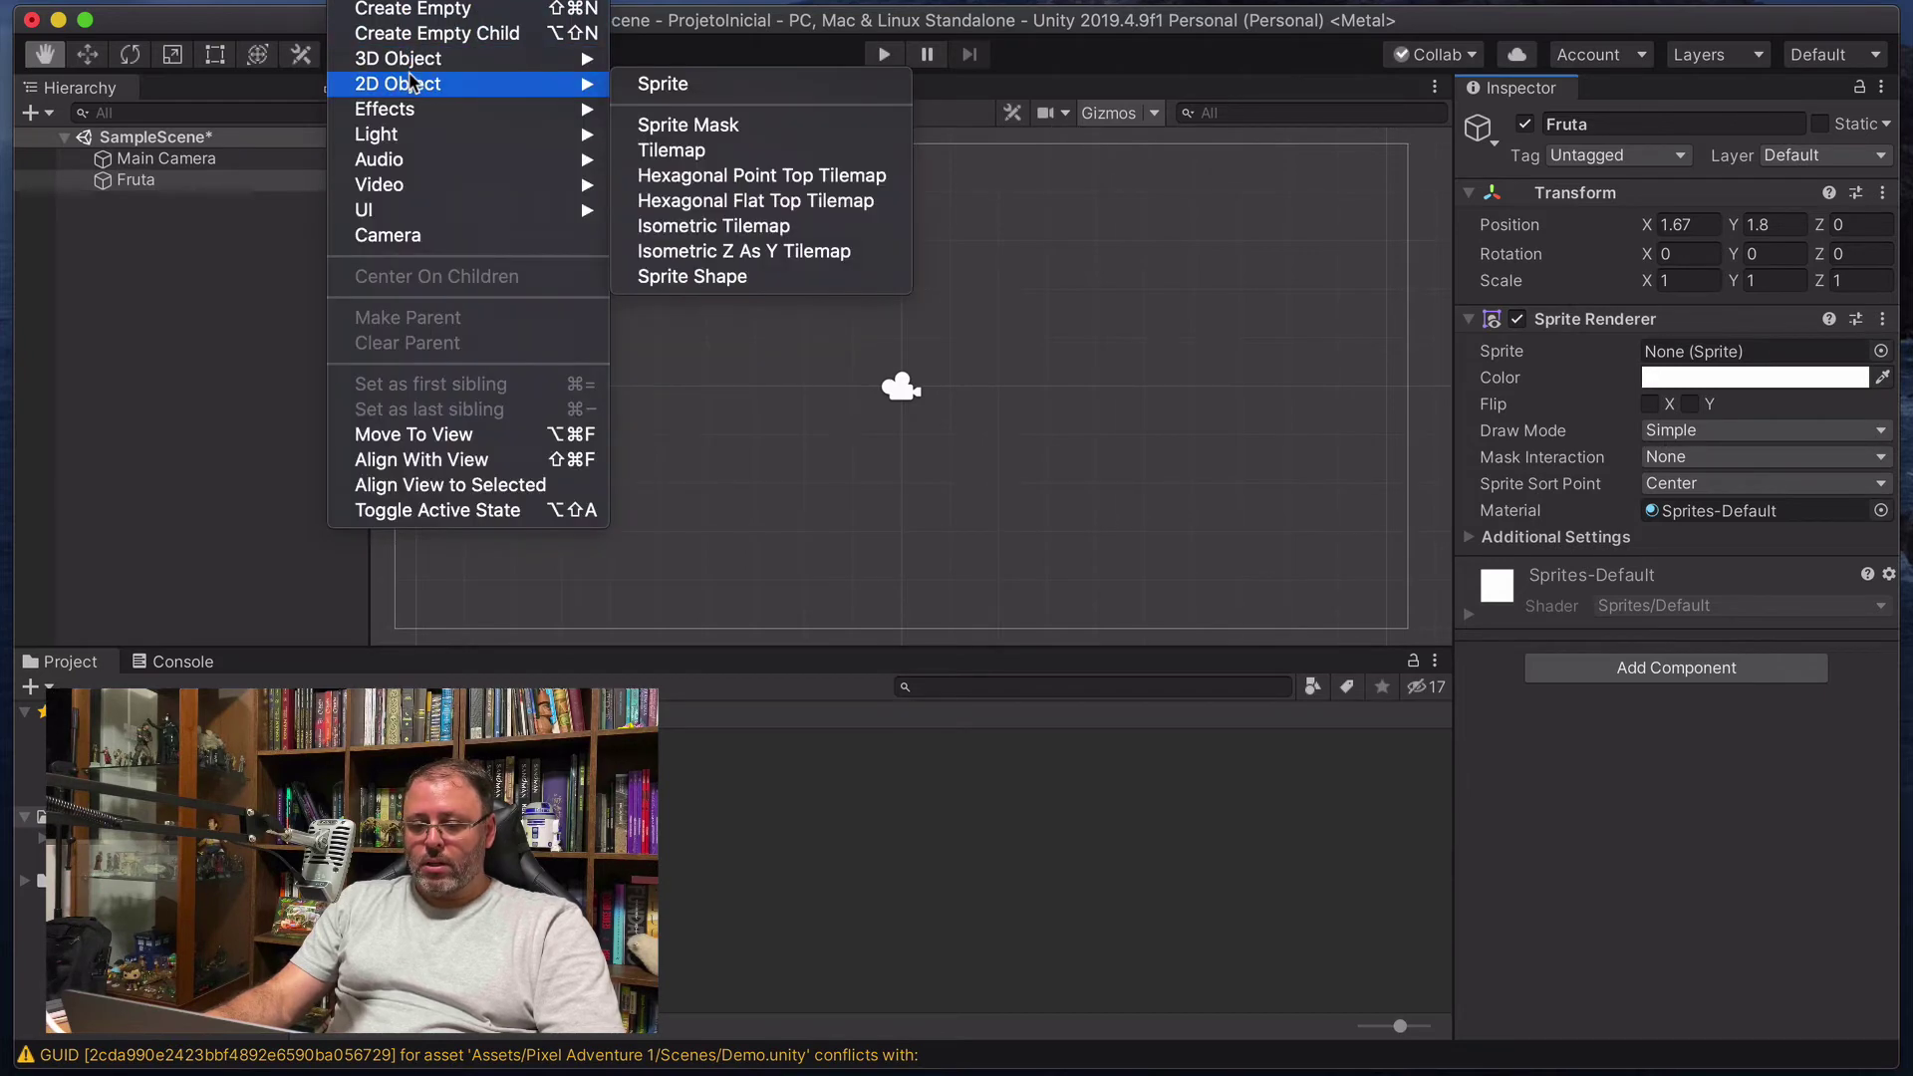
left_click(642, 85)
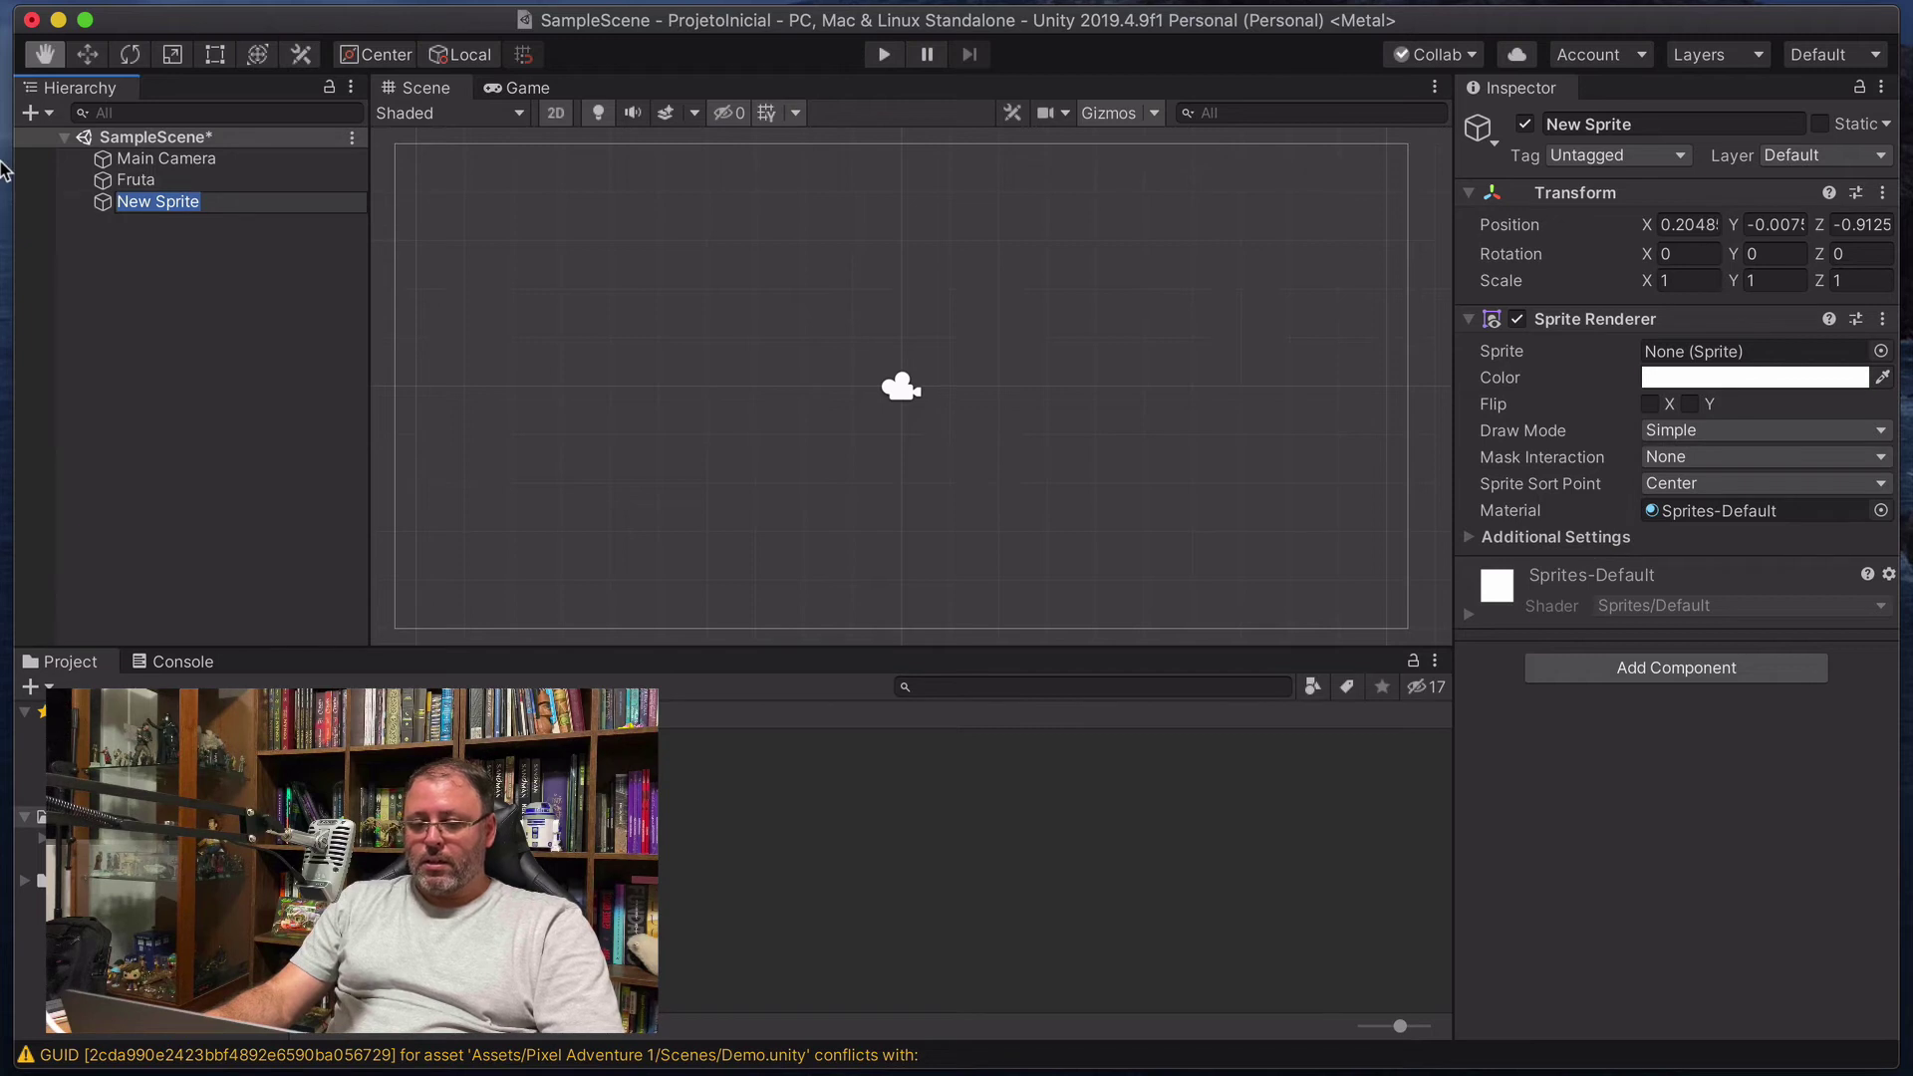
key("Return")
right_click(147, 210)
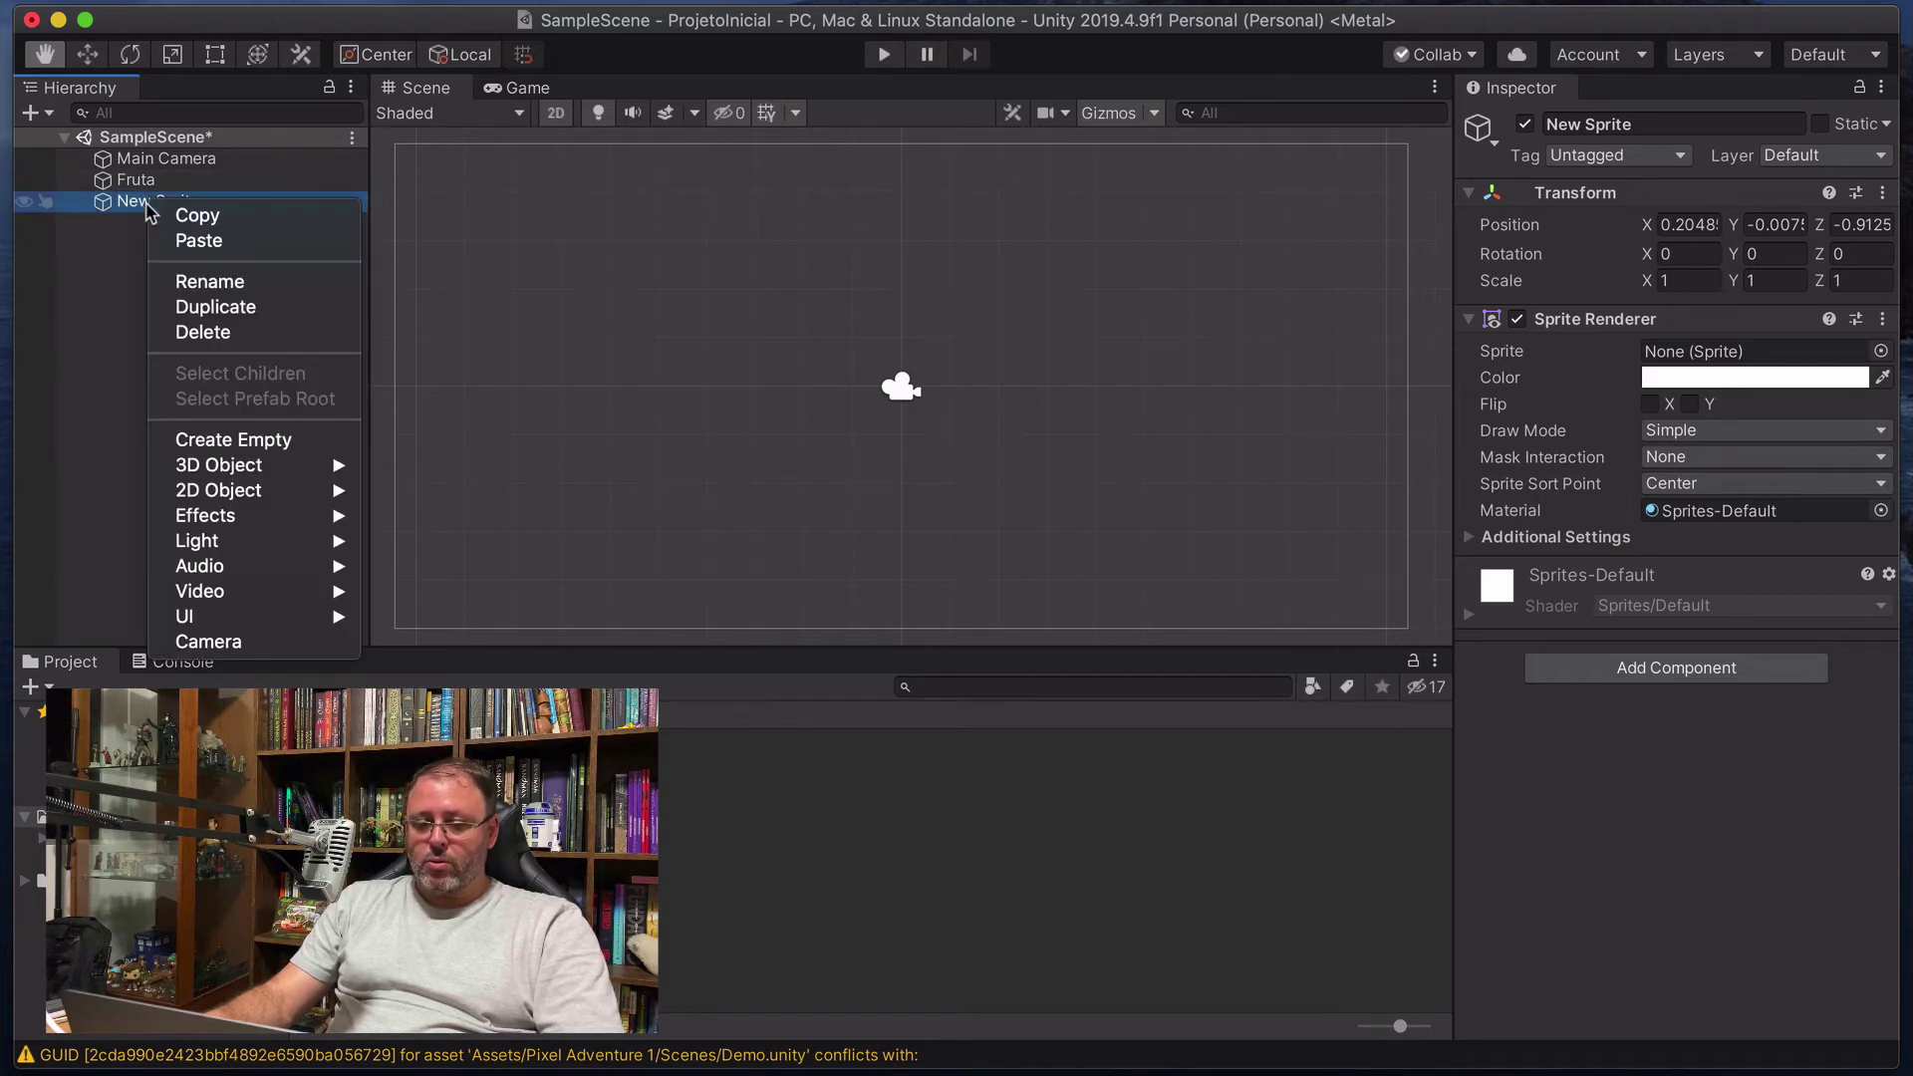
left_click(204, 332)
Open the sprite picker for Fruta's Sprite Renderer, enlarge and reposition it, and compare the scene sprites with the asset sprites.
left_click(140, 181)
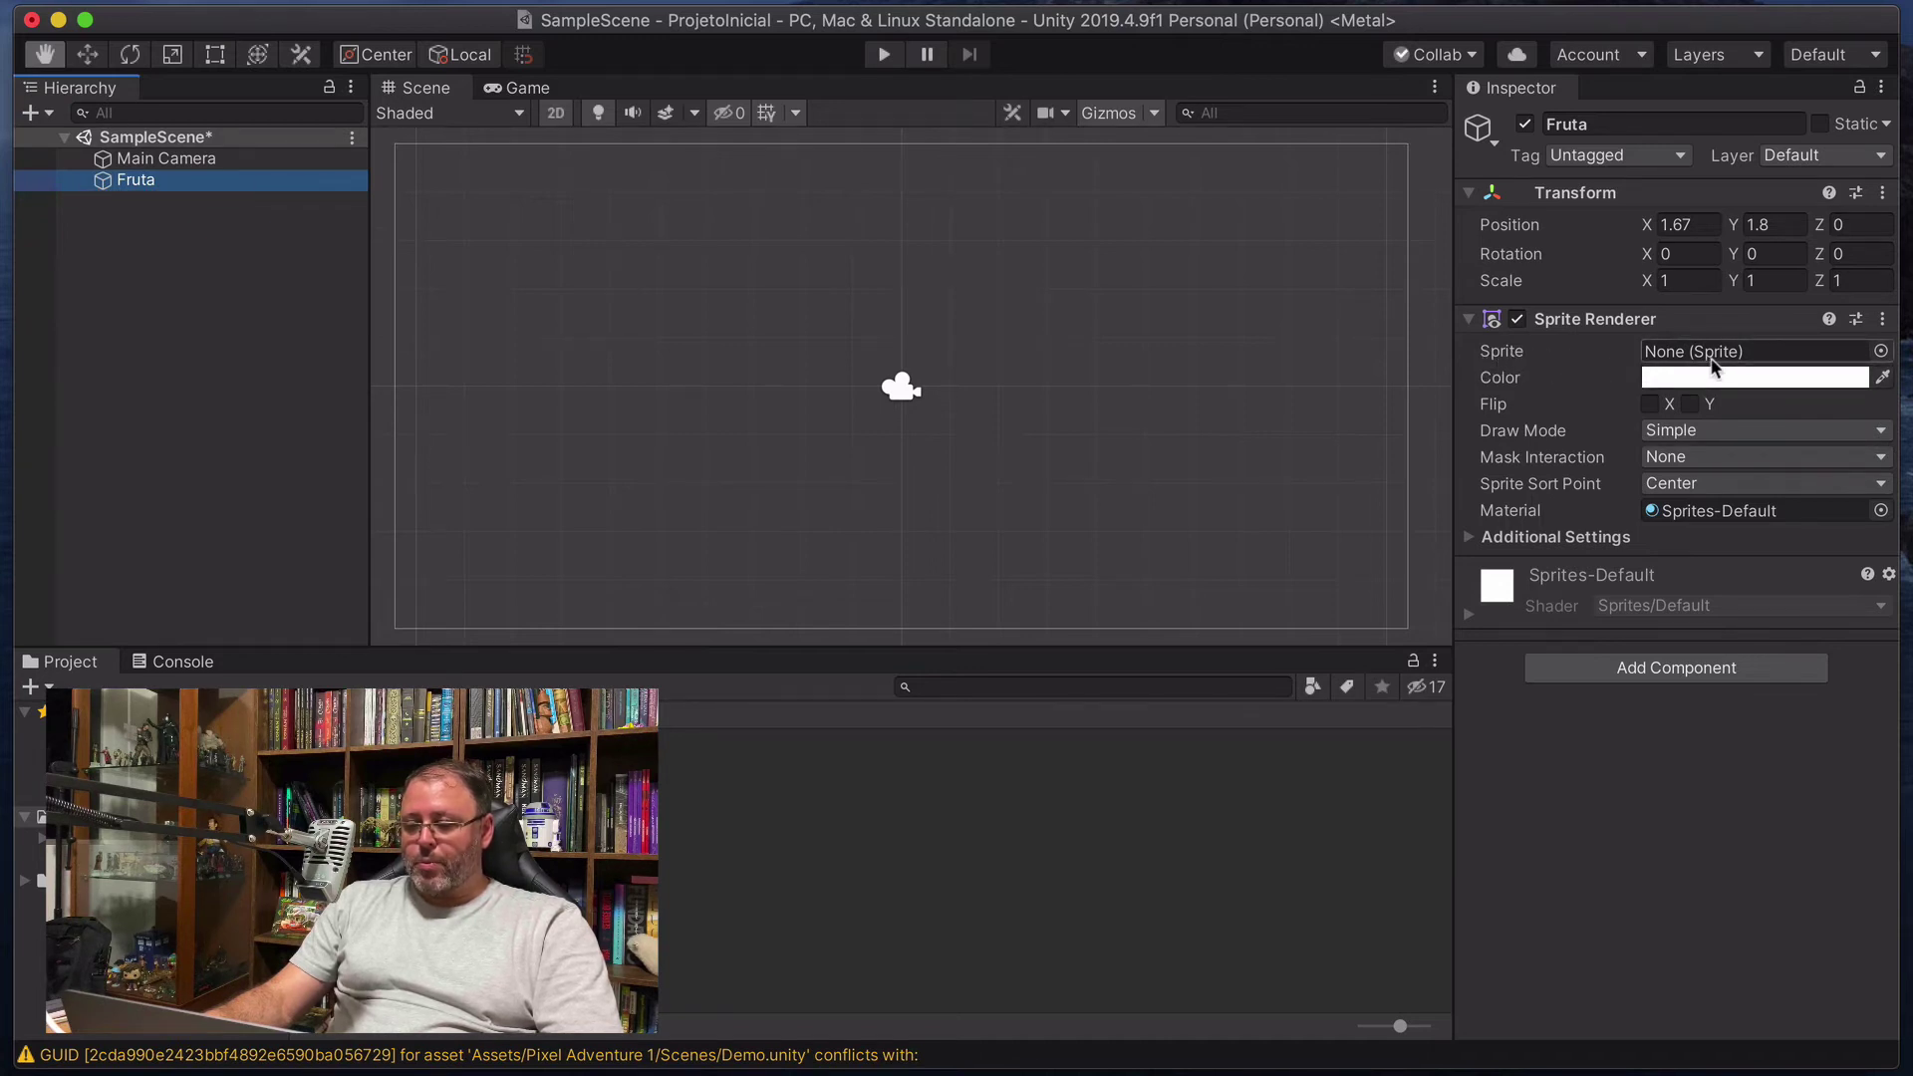
left_click(1880, 350)
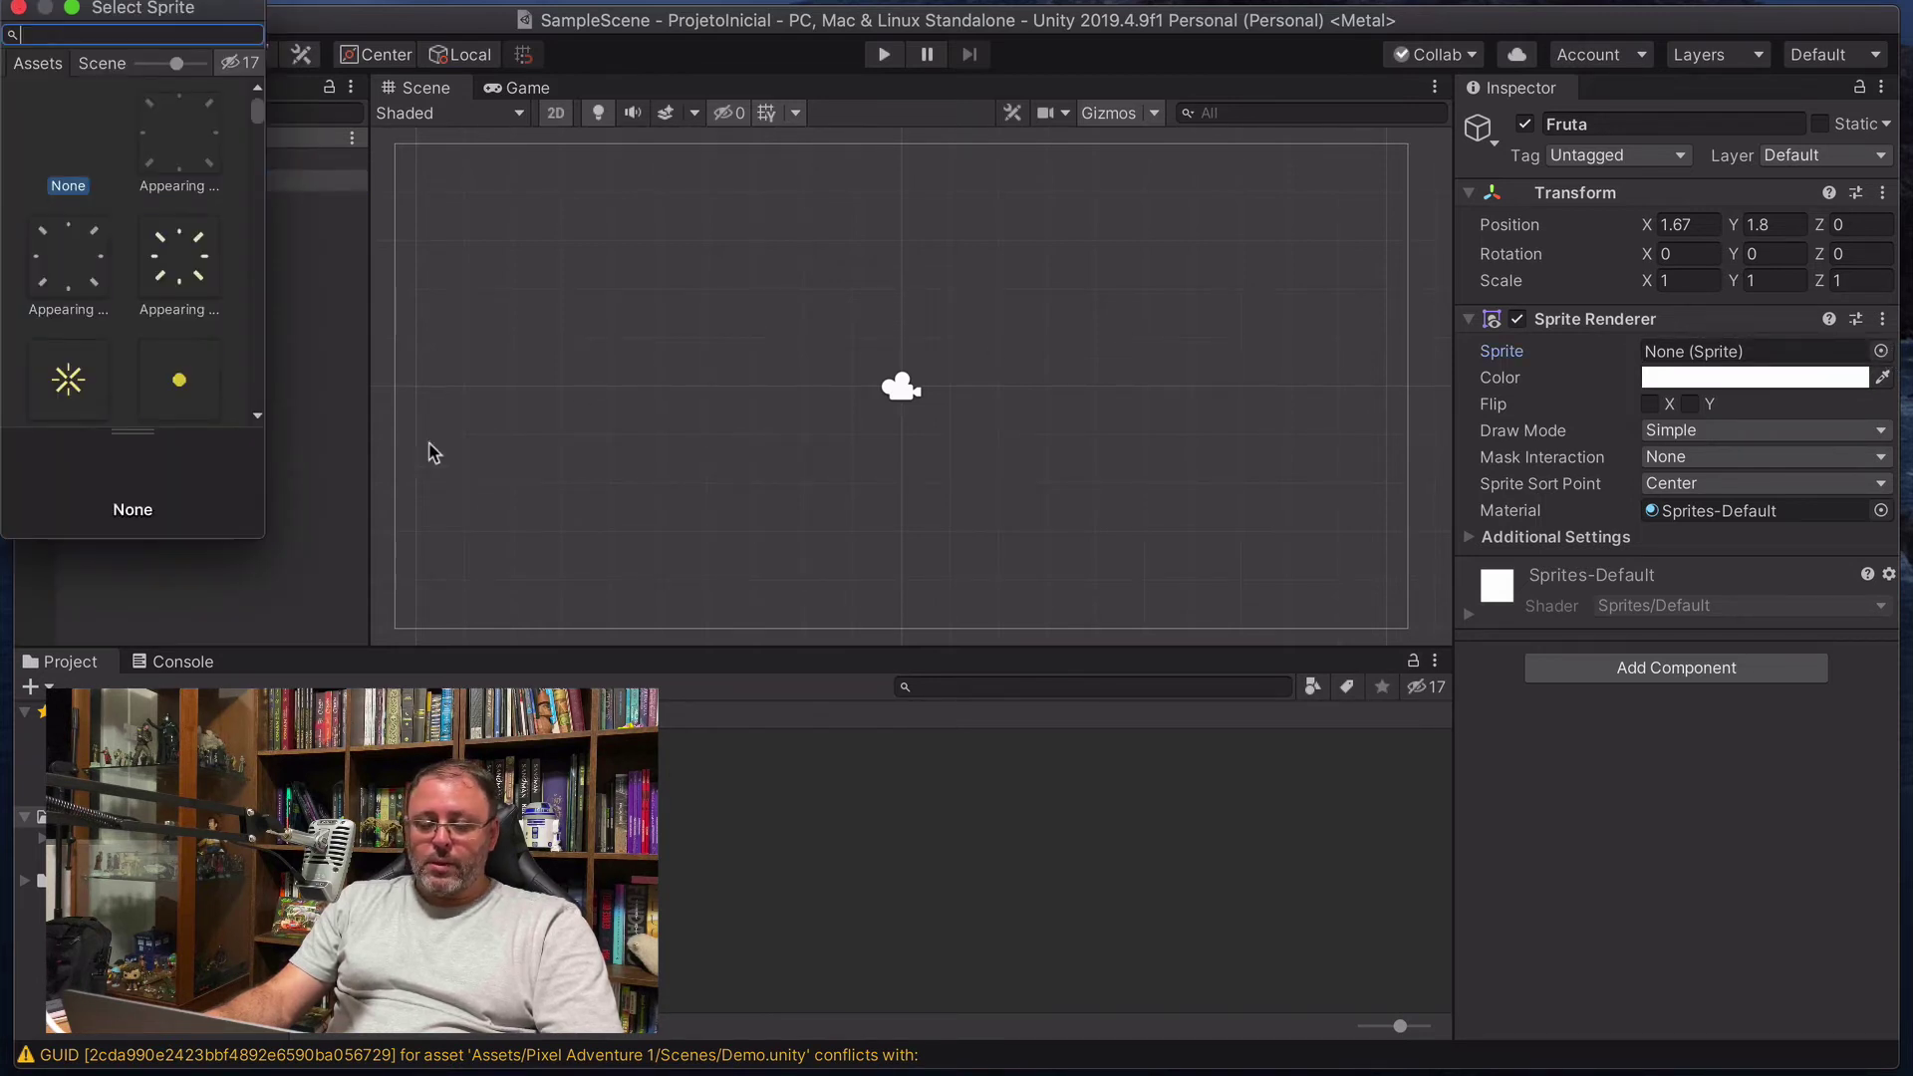
left_click_drag(261, 534, 846, 775)
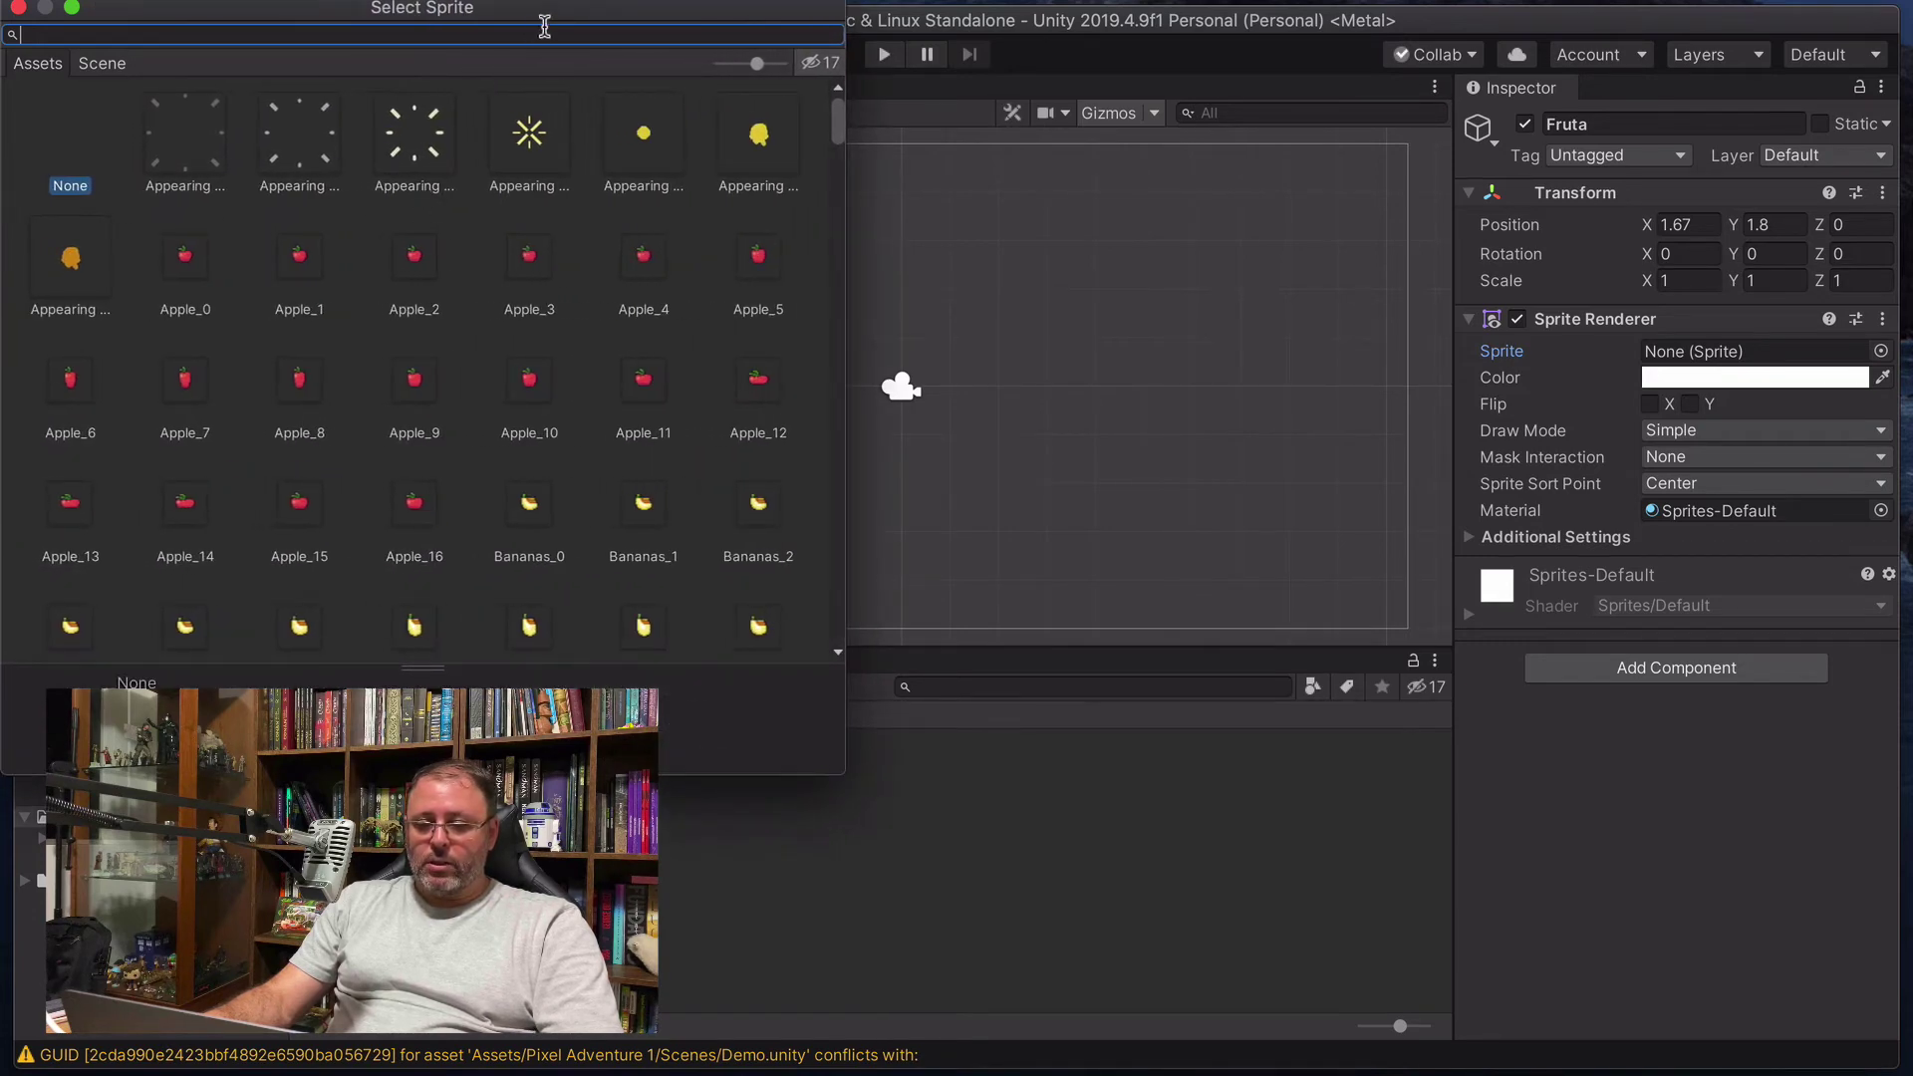
left_click_drag(568, 14, 1037, 229)
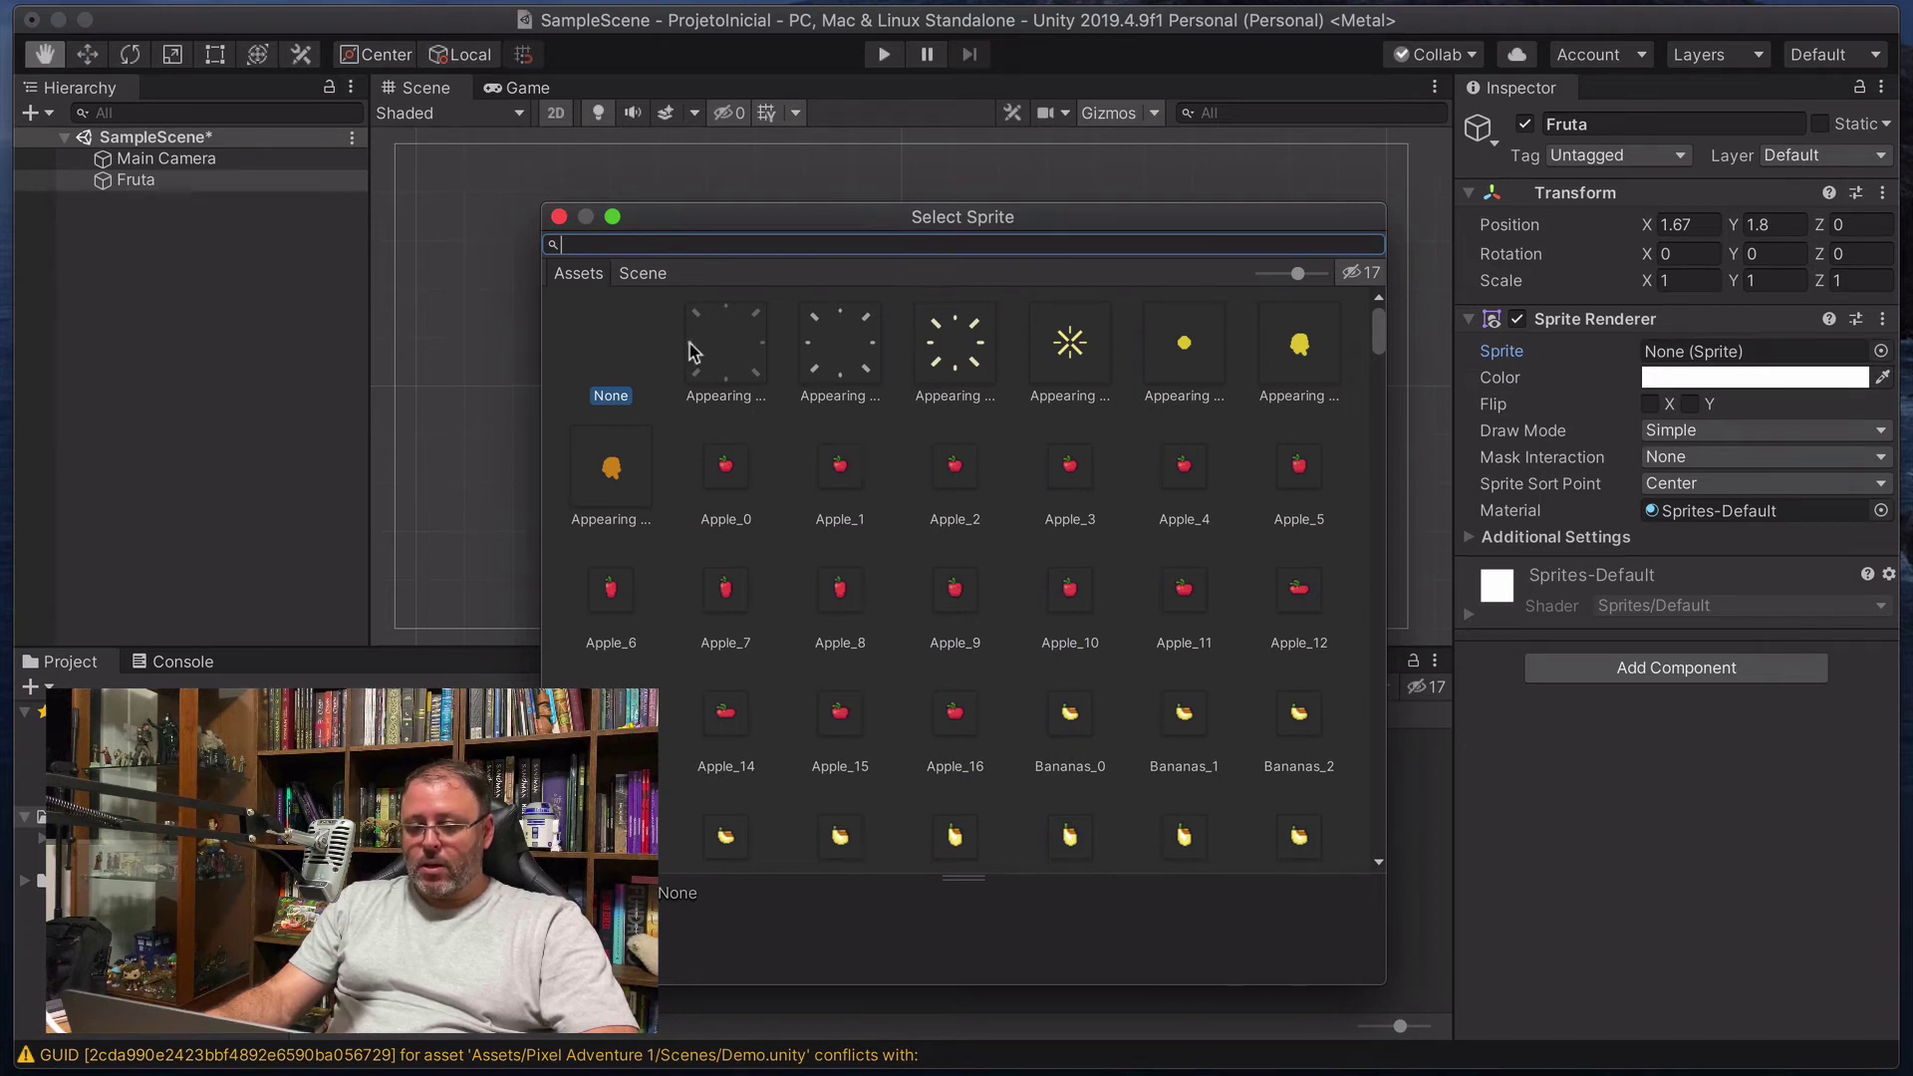
left_click(645, 274)
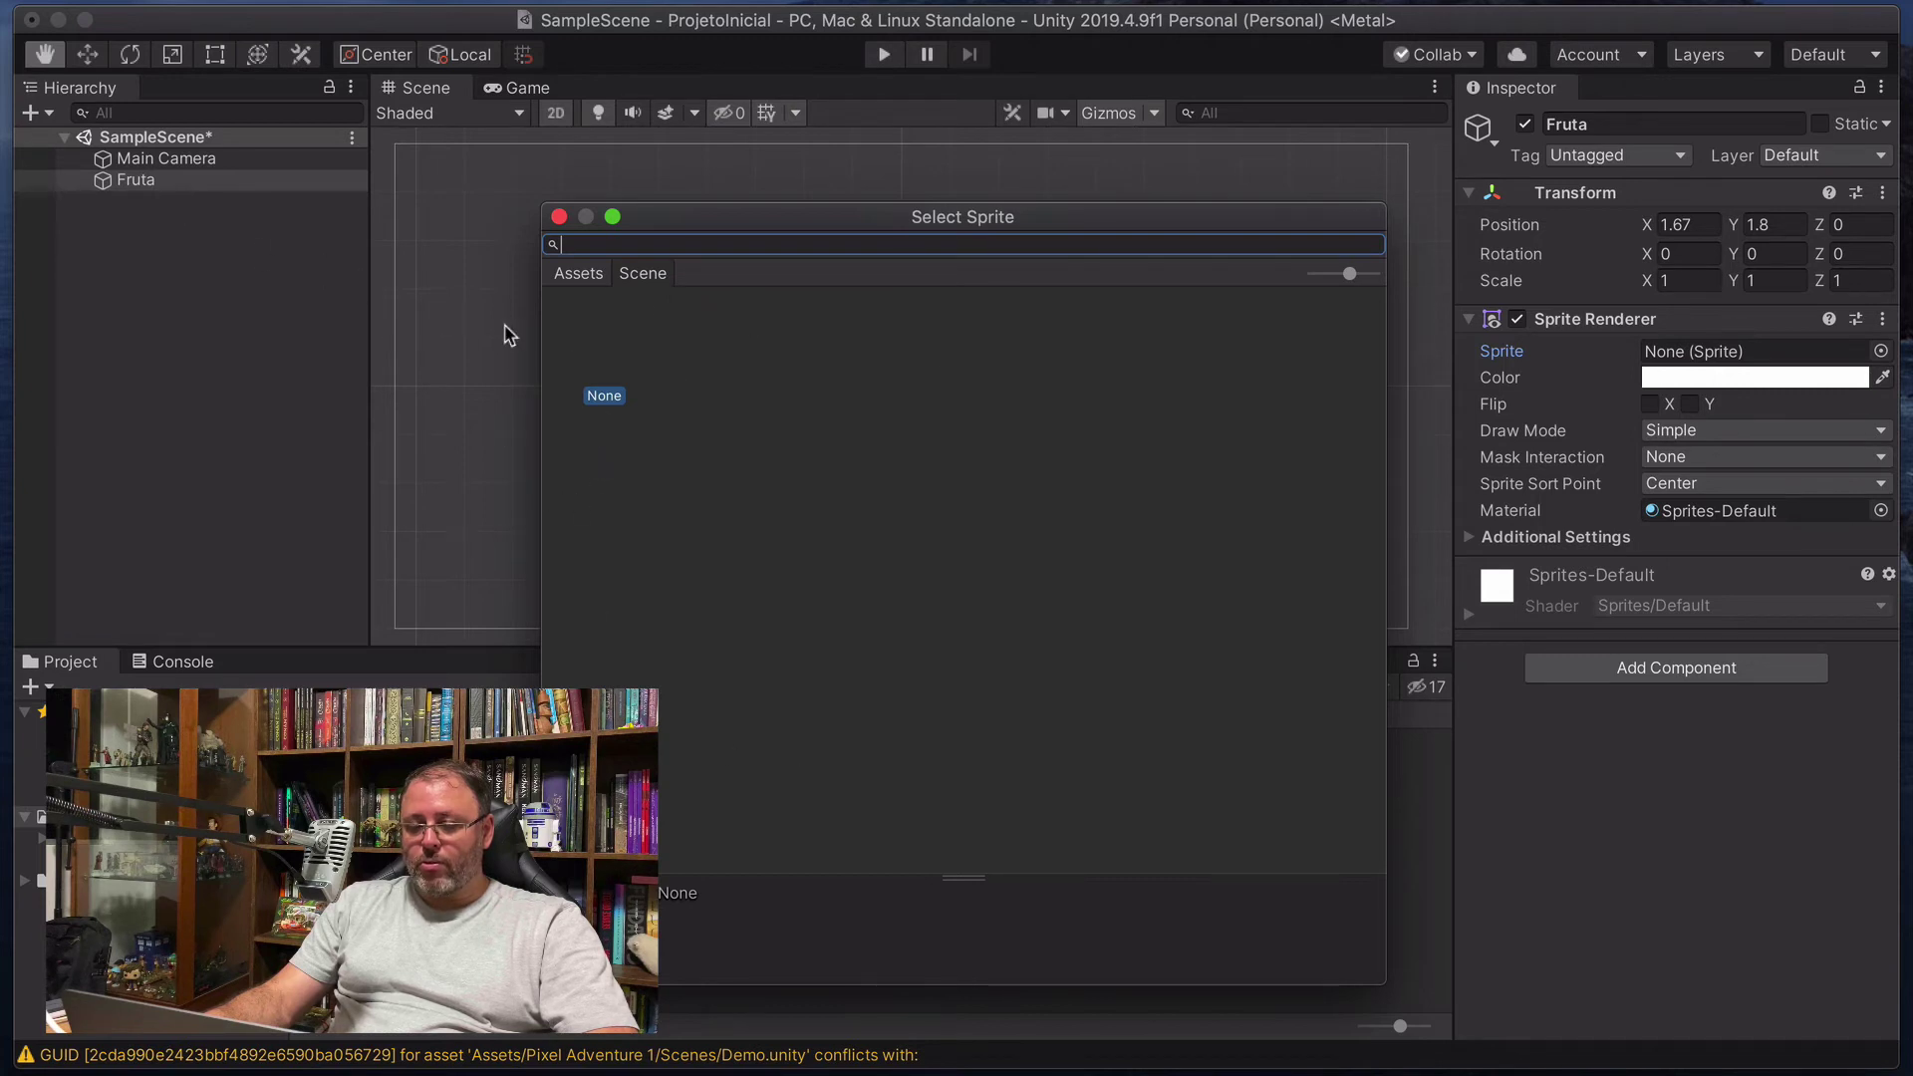
left_click(595, 278)
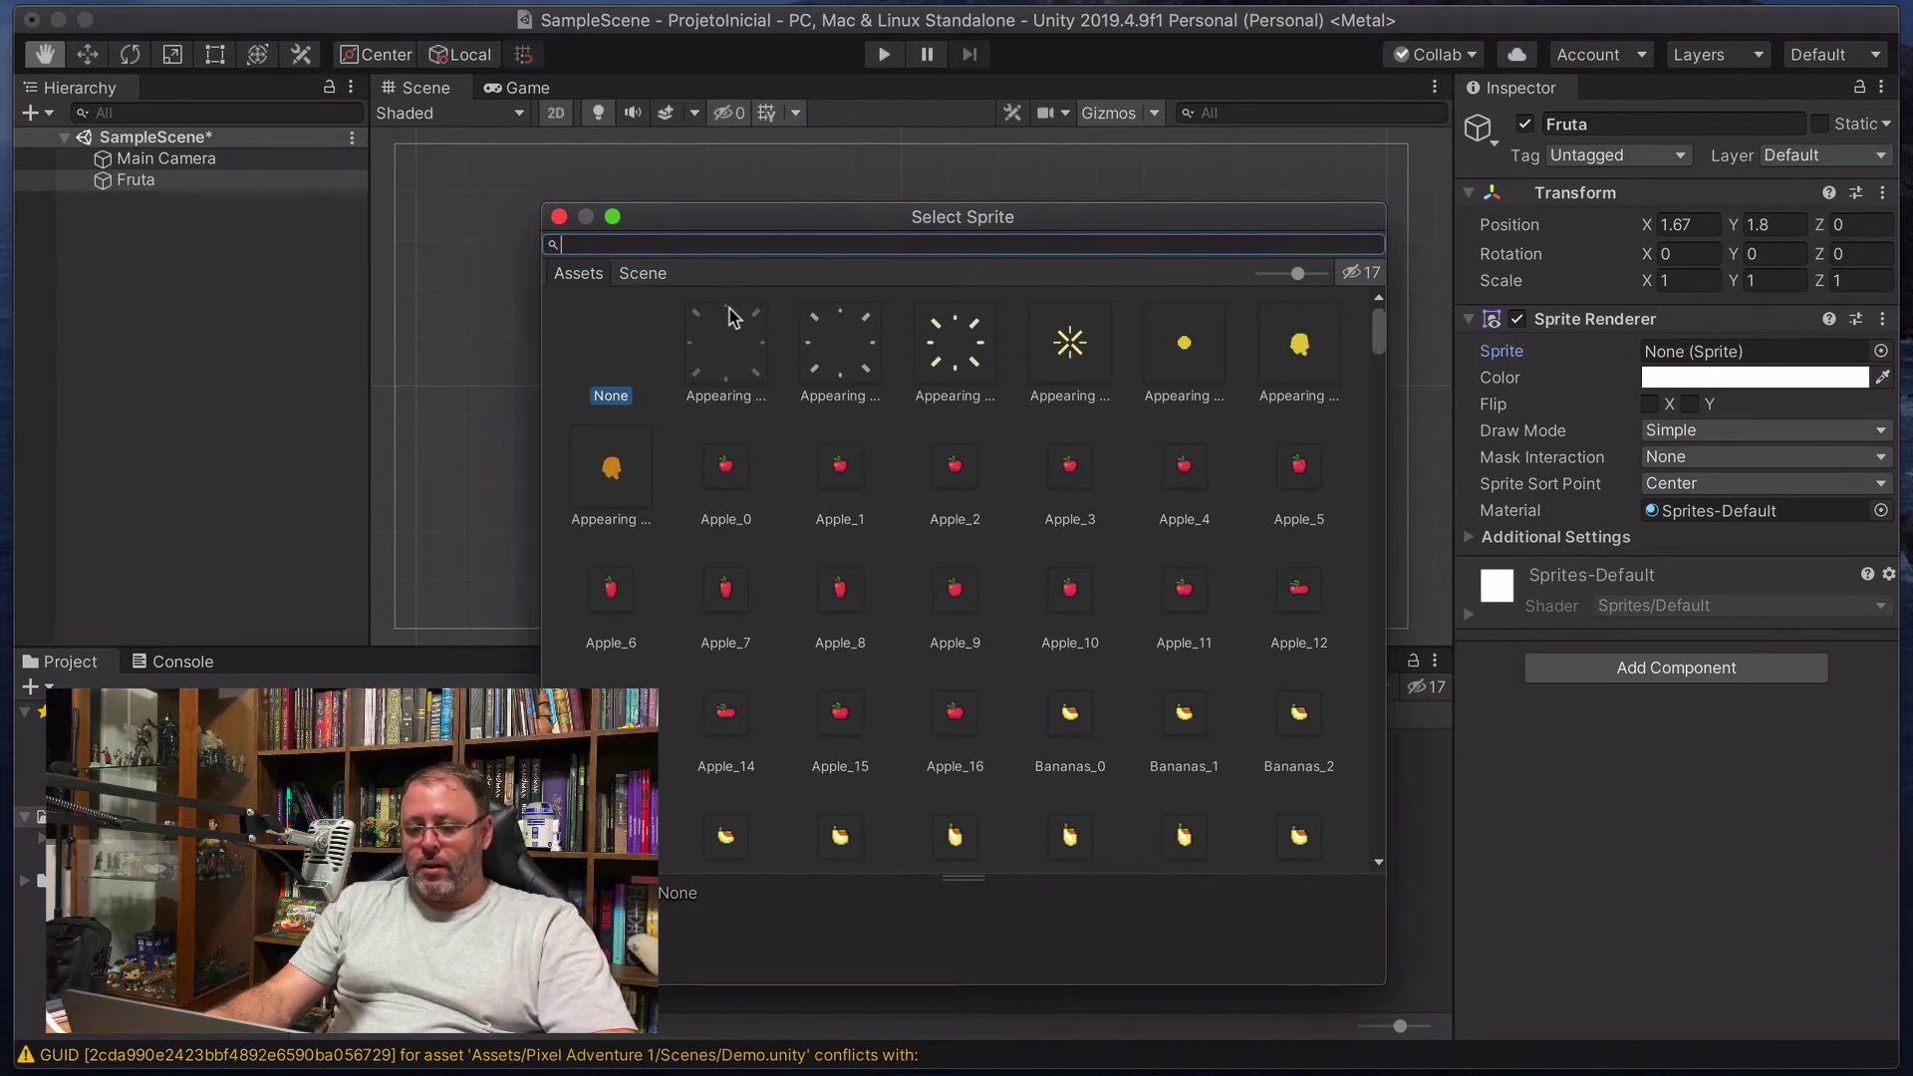
Assign the Apple_0 sprite to Fruta's Sprite Renderer and close the sprite picker.
left_click(724, 481)
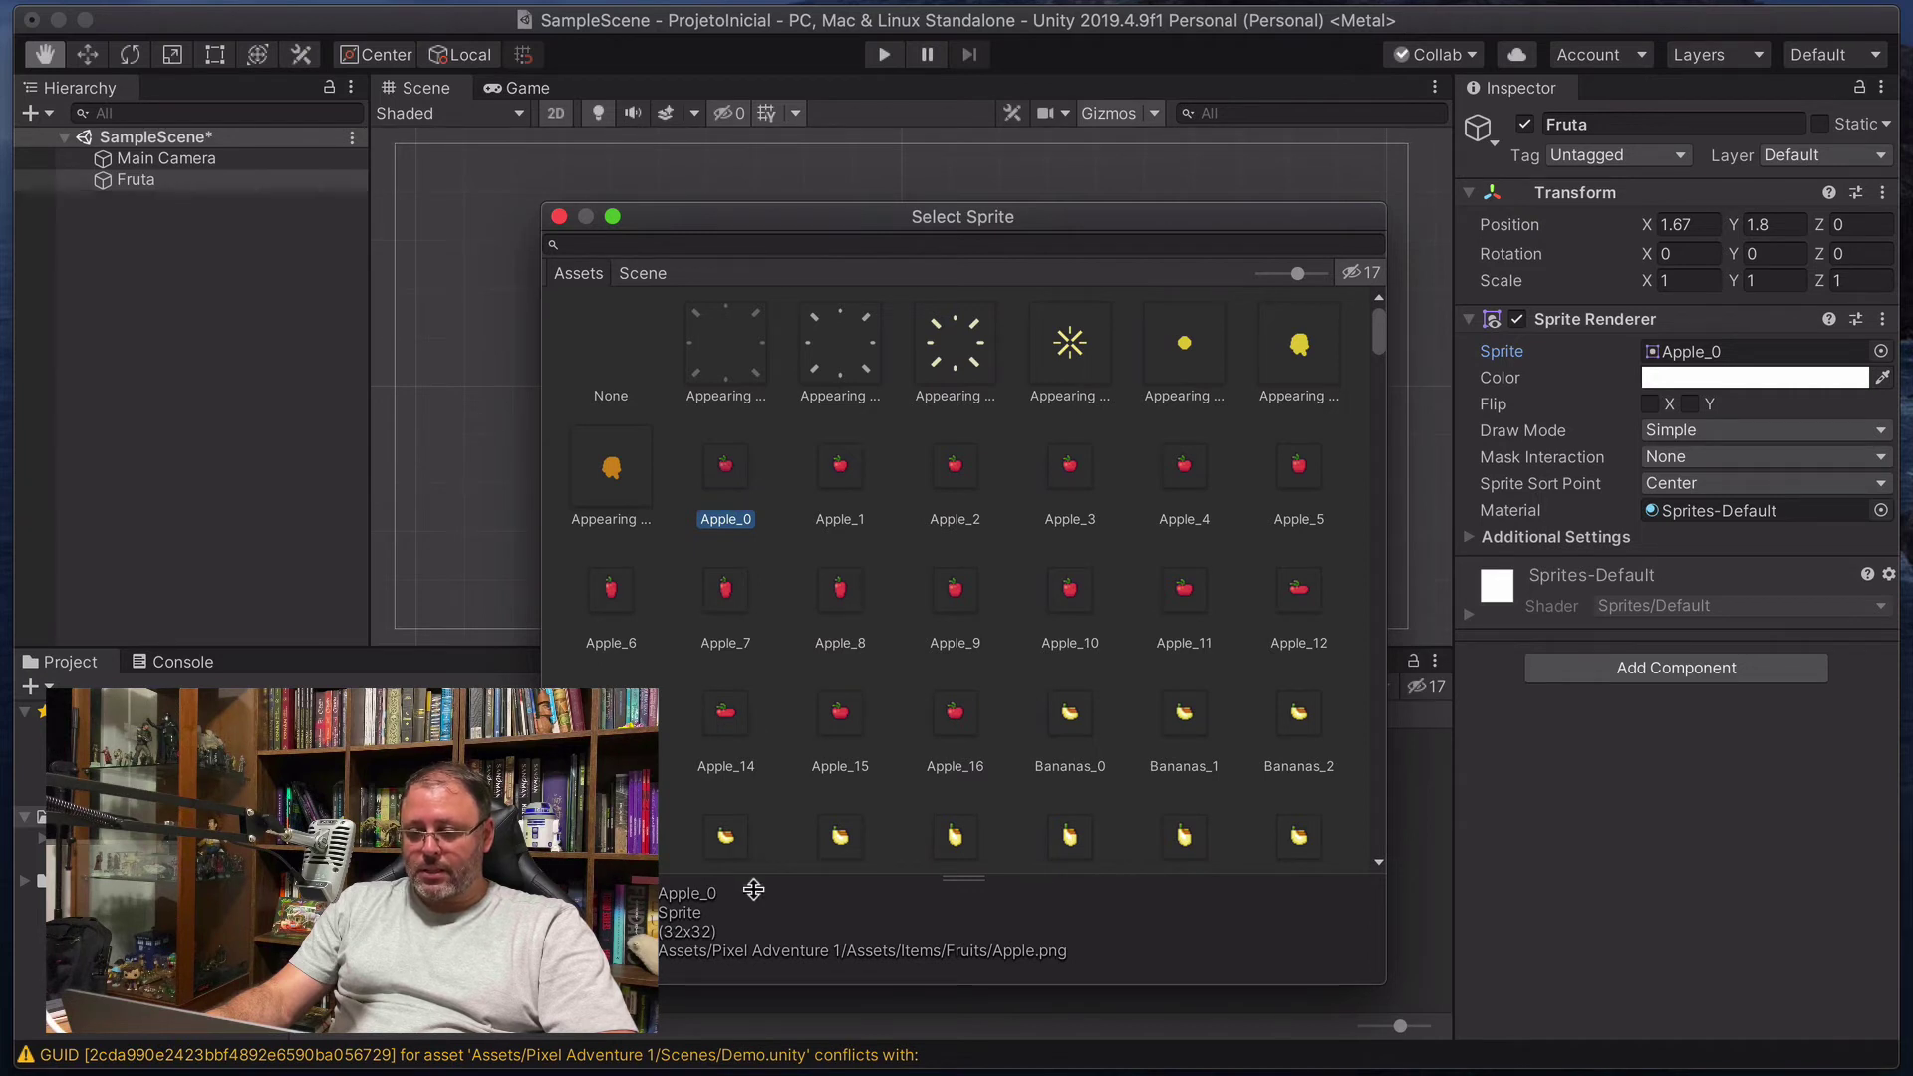
left_click(555, 243)
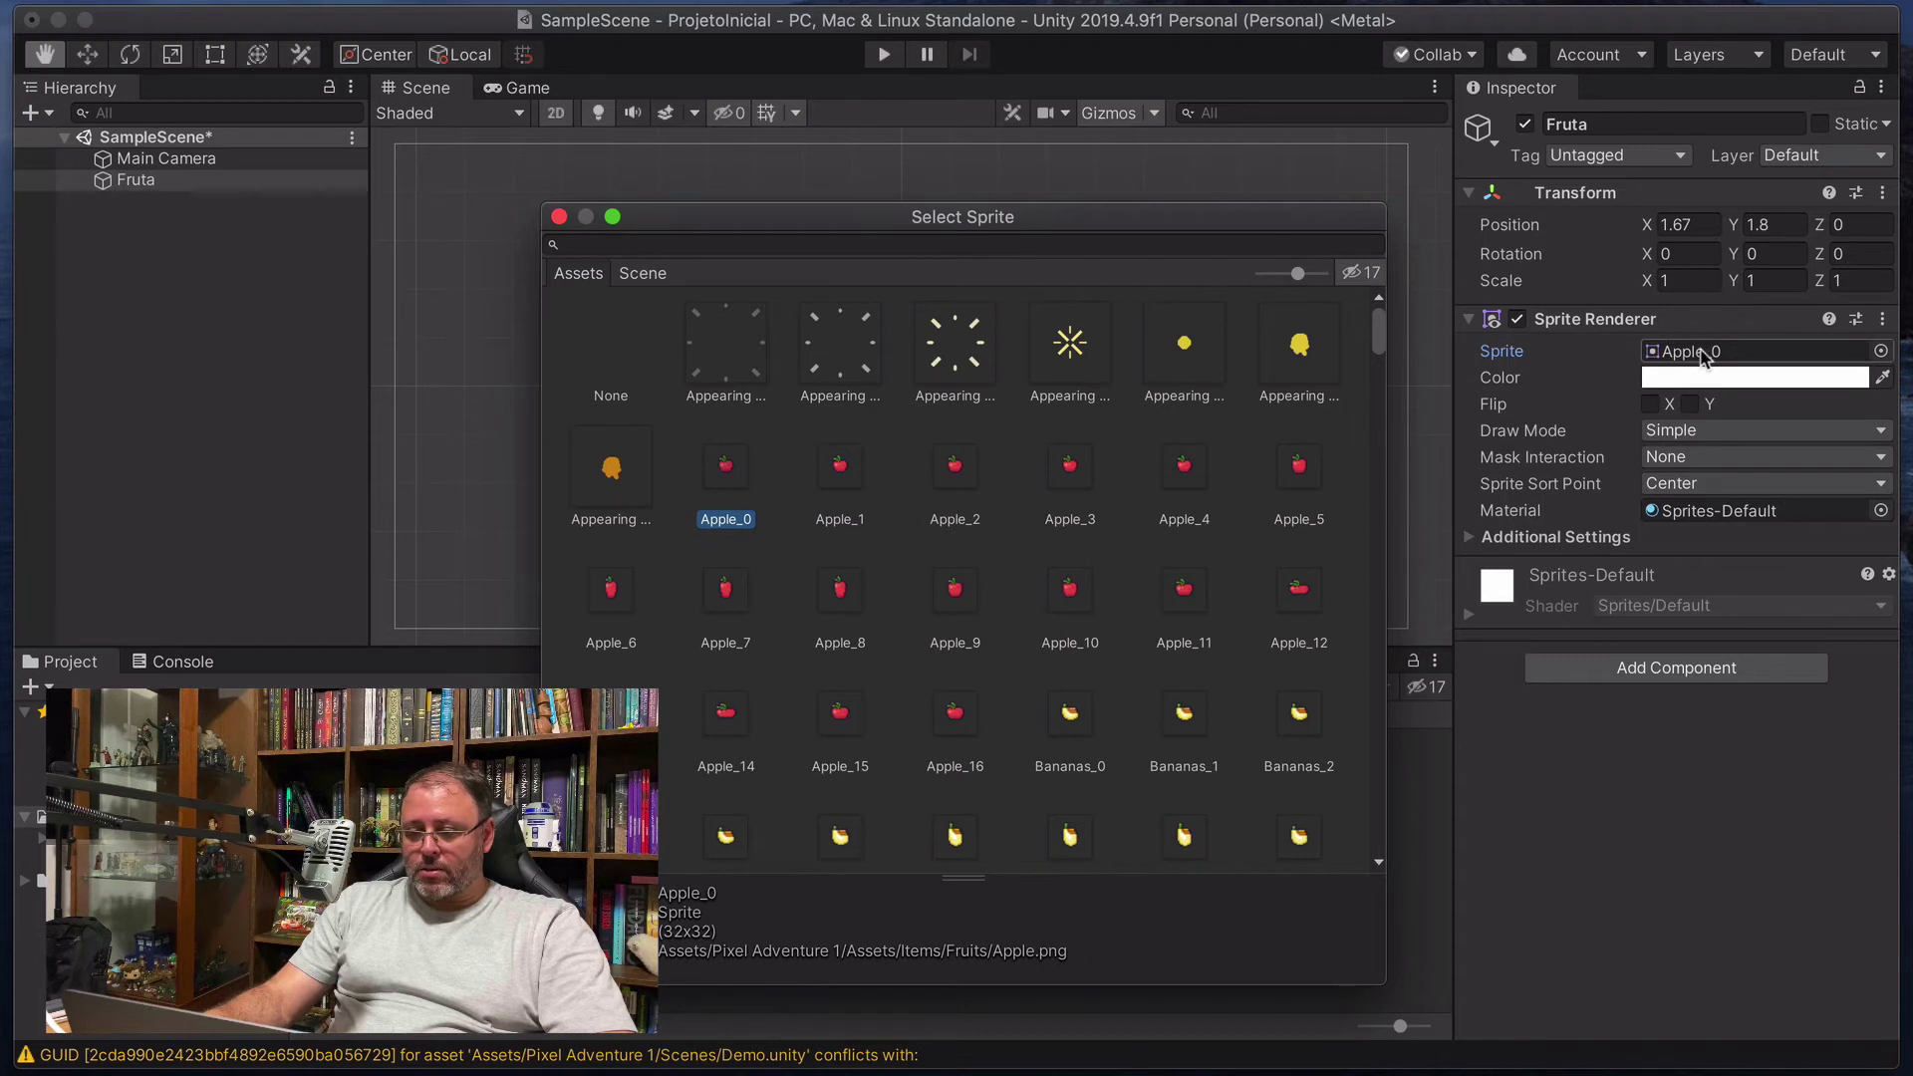
left_click(560, 217)
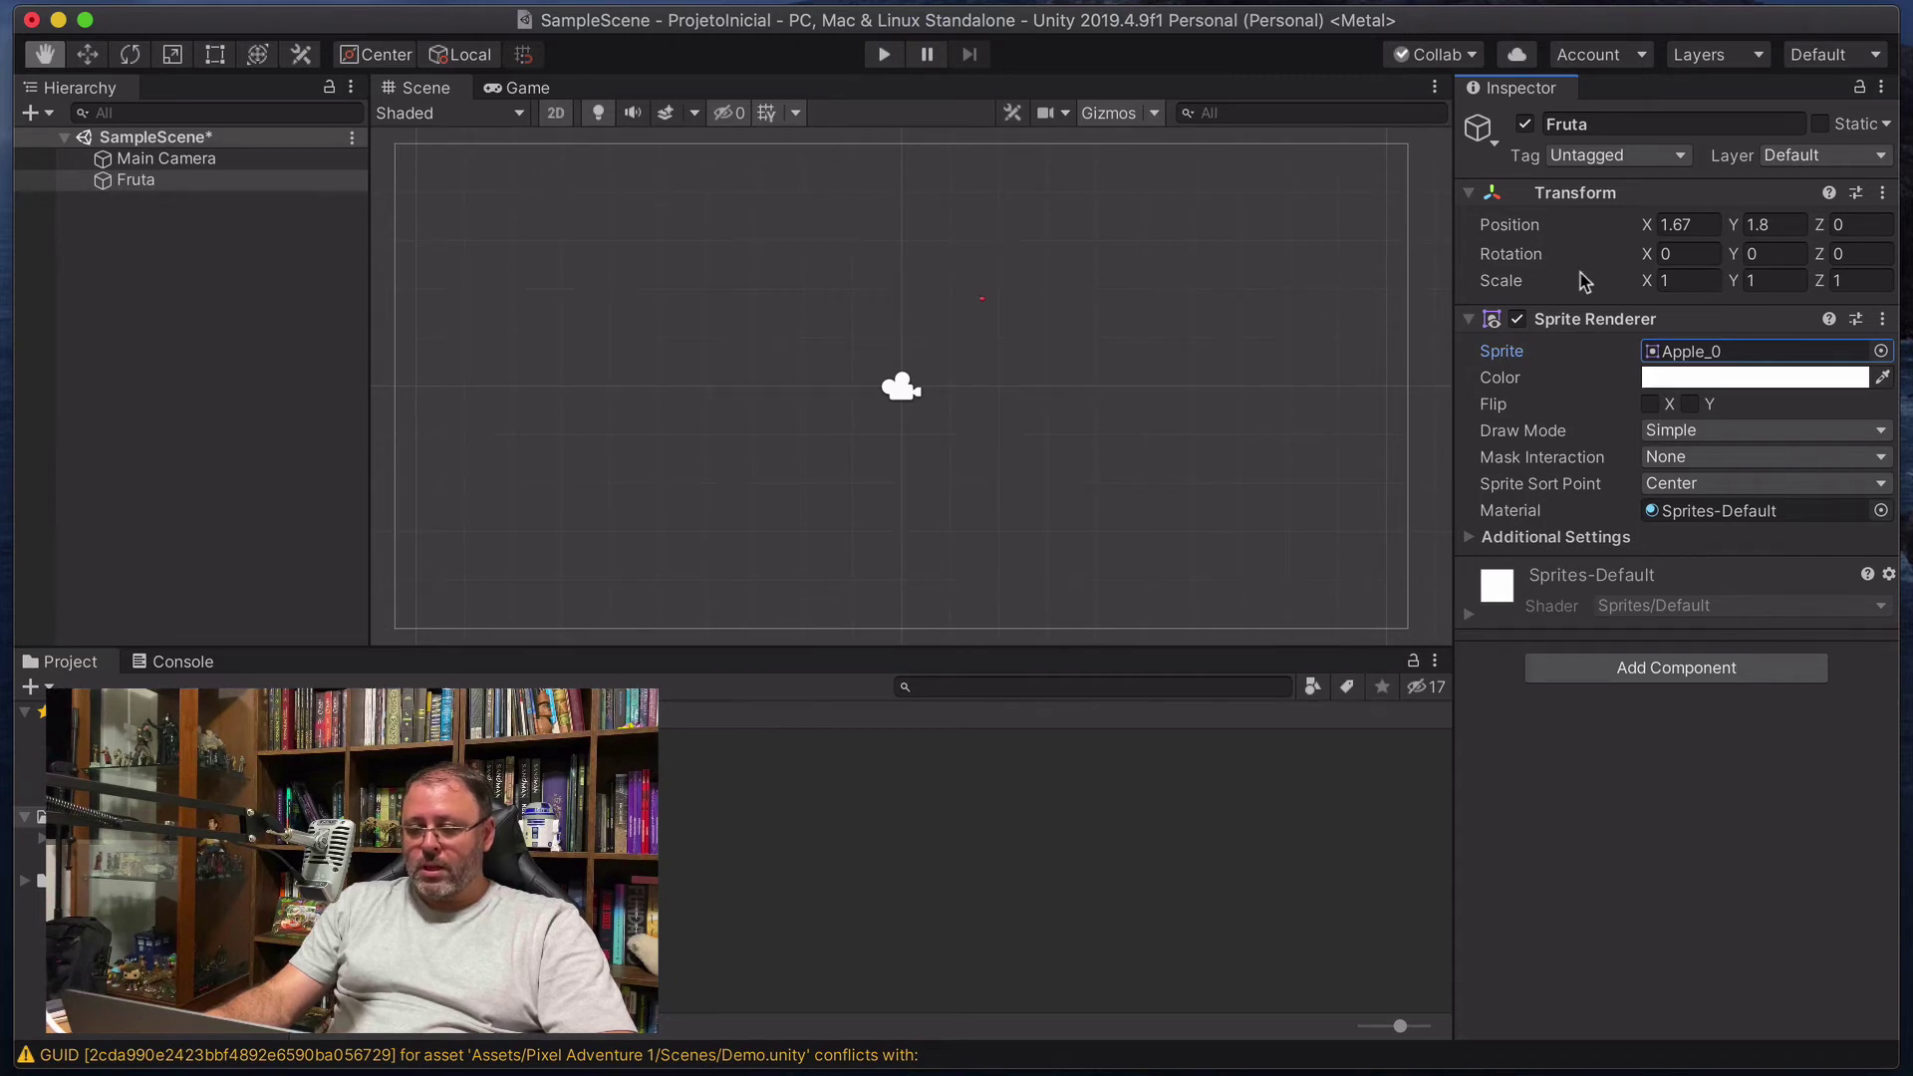
Set Fruta's X and Y scale to 2.
left_click(1675, 280)
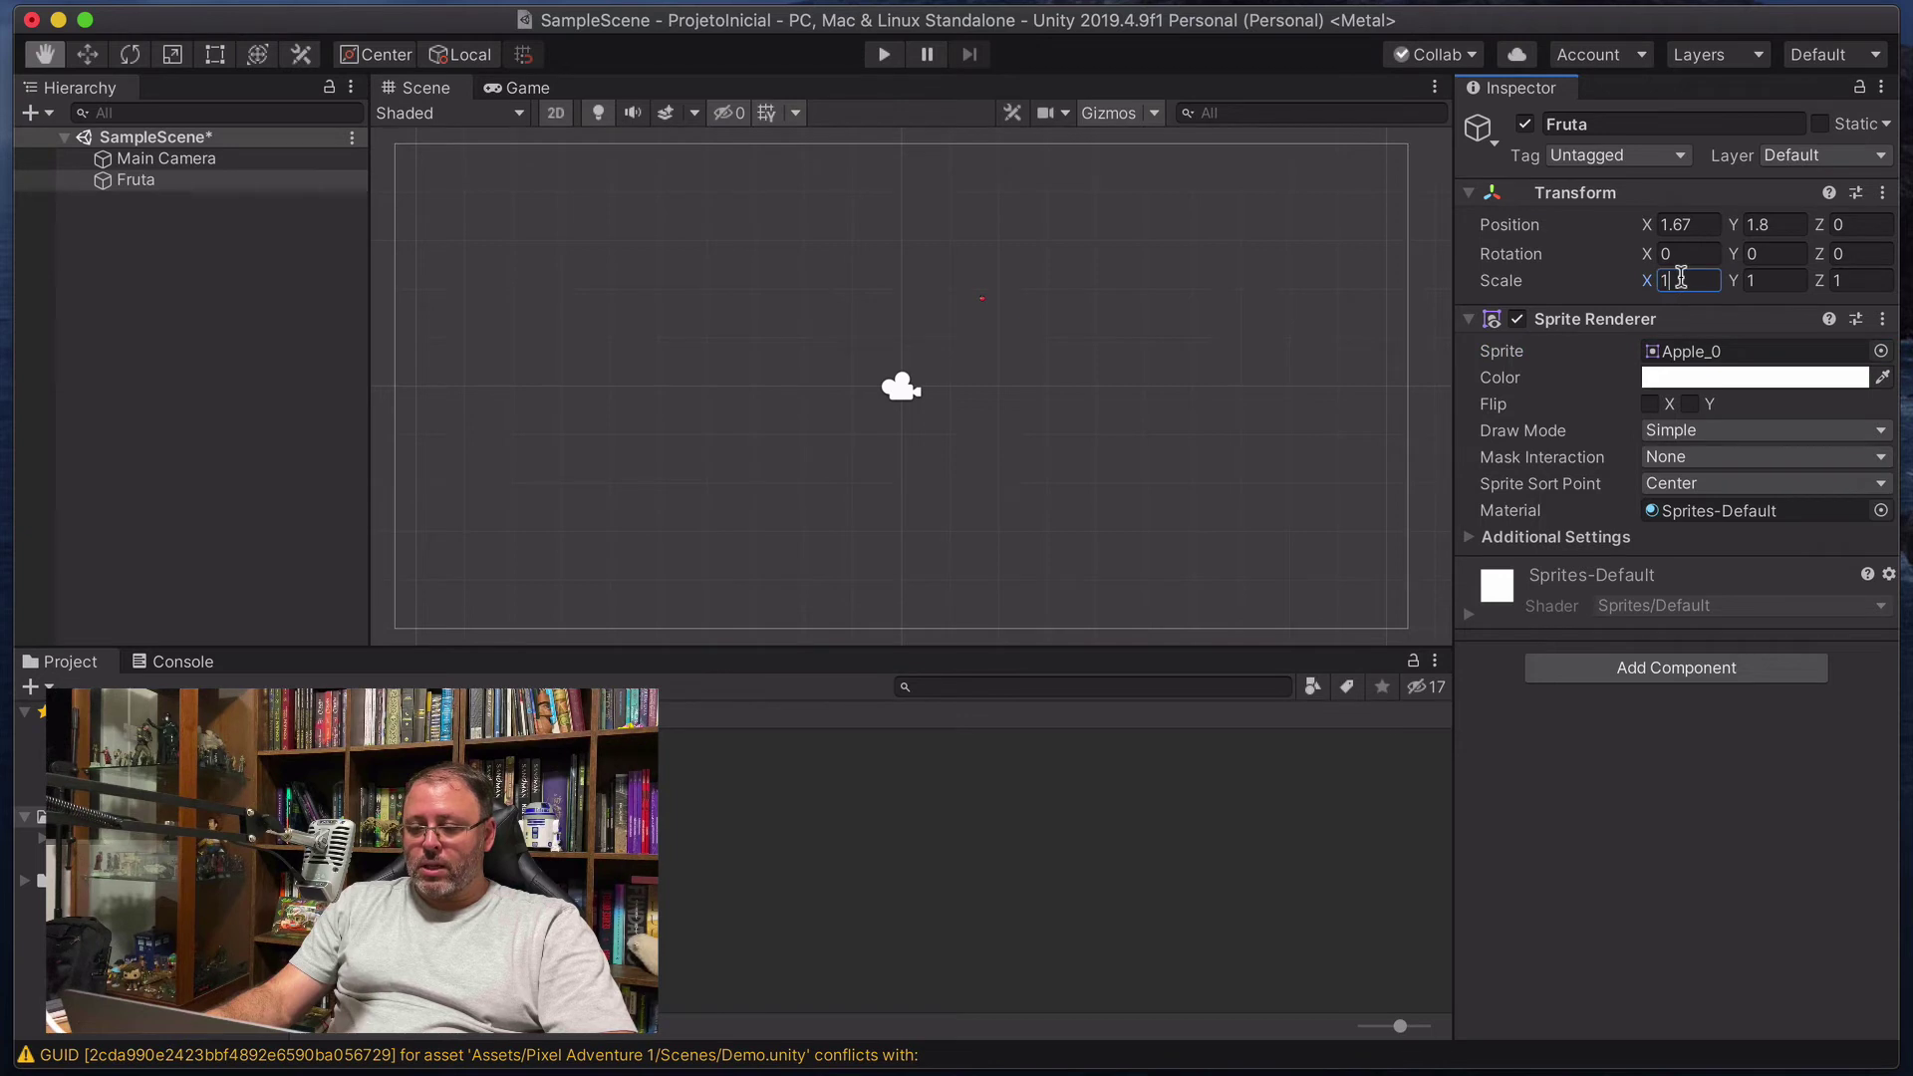
type("2")
left_click(1753, 281)
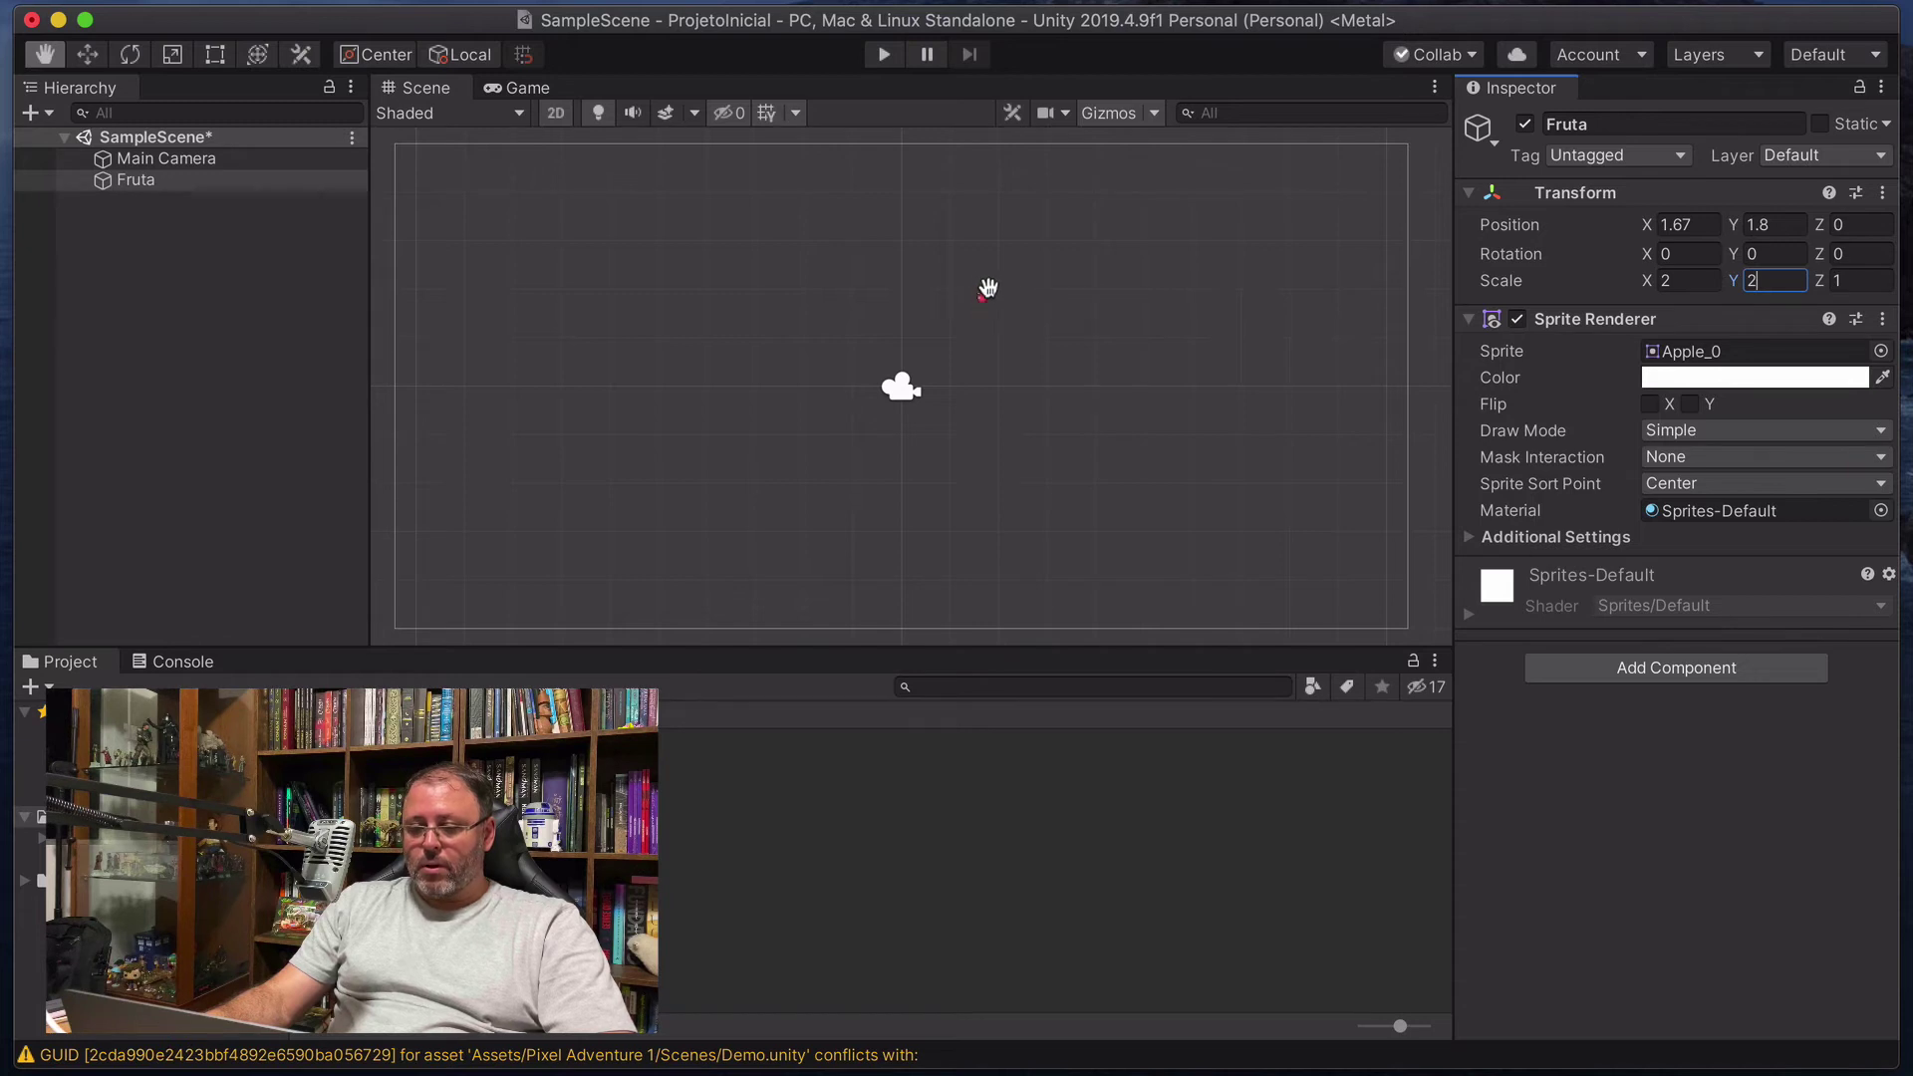
Enlarge the apple freehand with the Scale tool to about 4.6 in X, 4.6 in Y and 1.9 in Z, and deselect it.
left_click(172, 56)
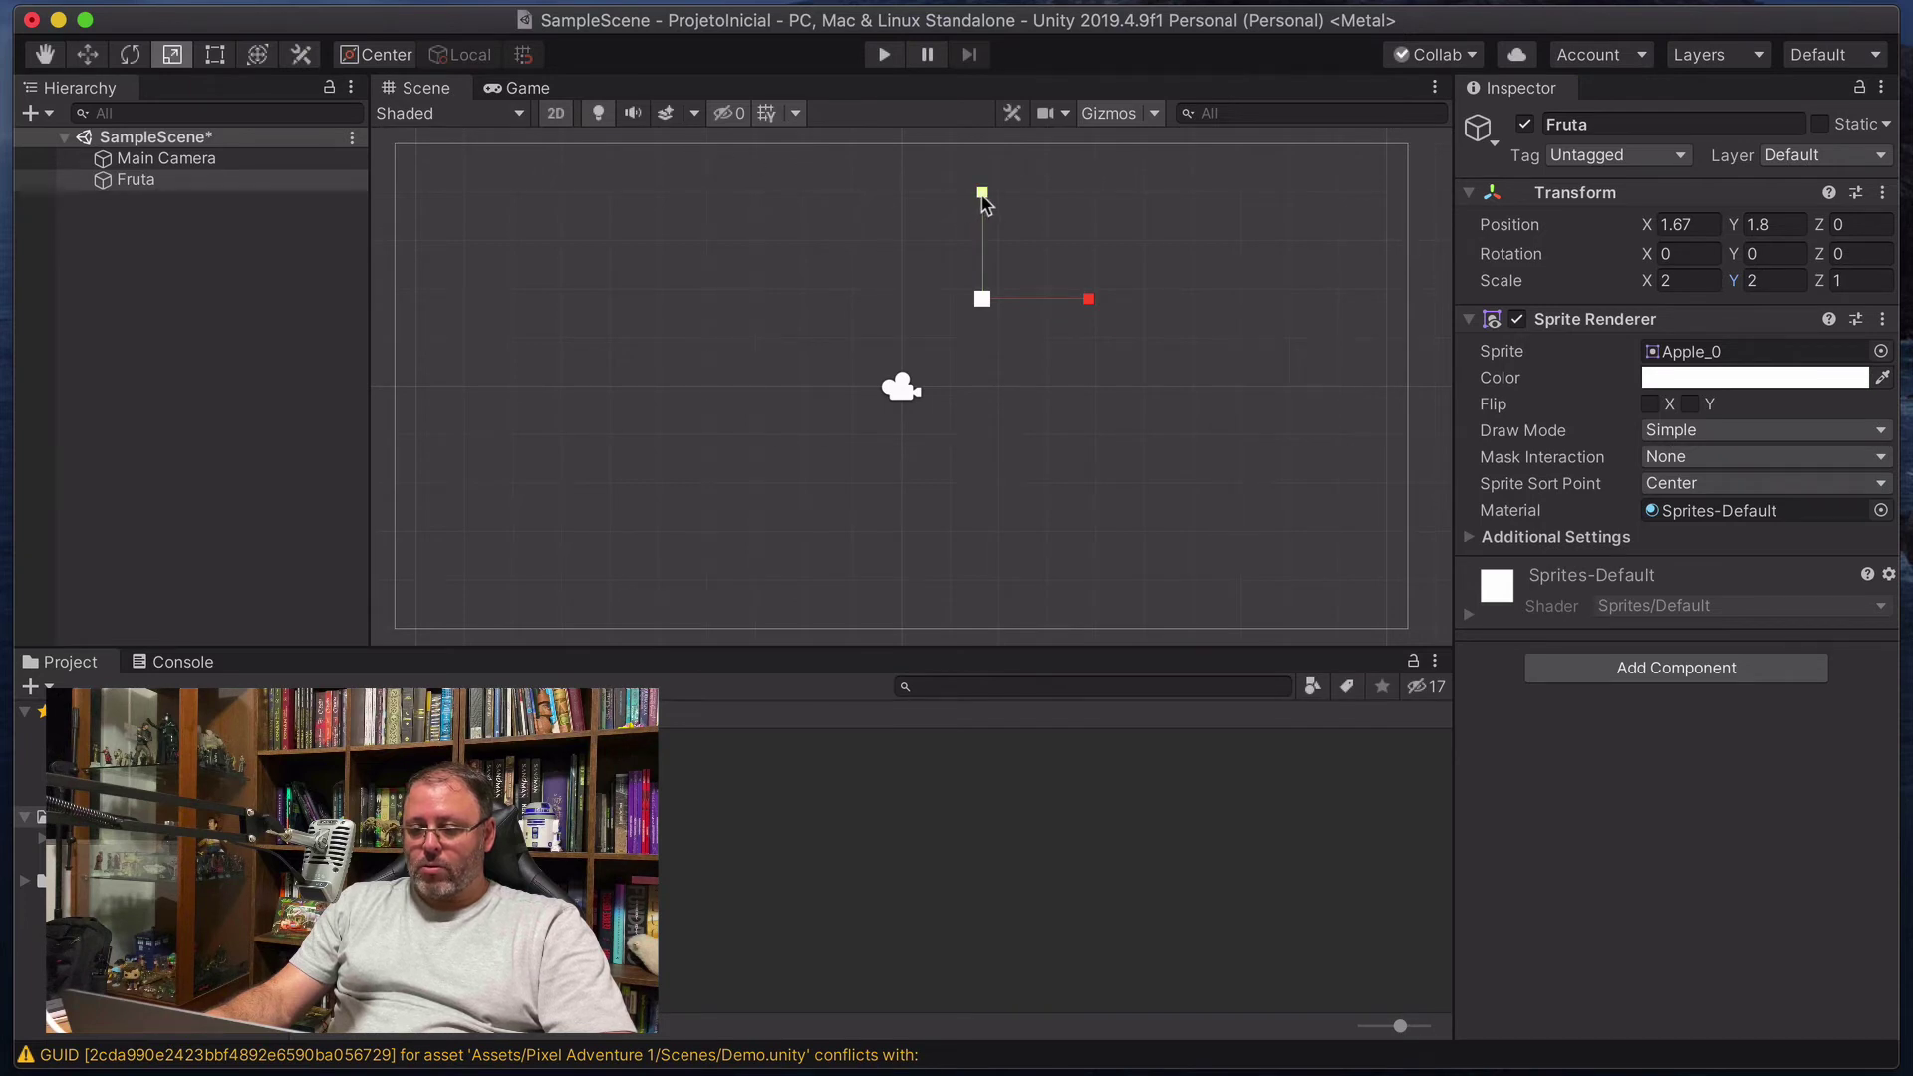
left_click_drag(981, 196, 981, 177)
left_click_drag(1092, 297, 1119, 307)
left_click_drag(982, 305, 1066, 255)
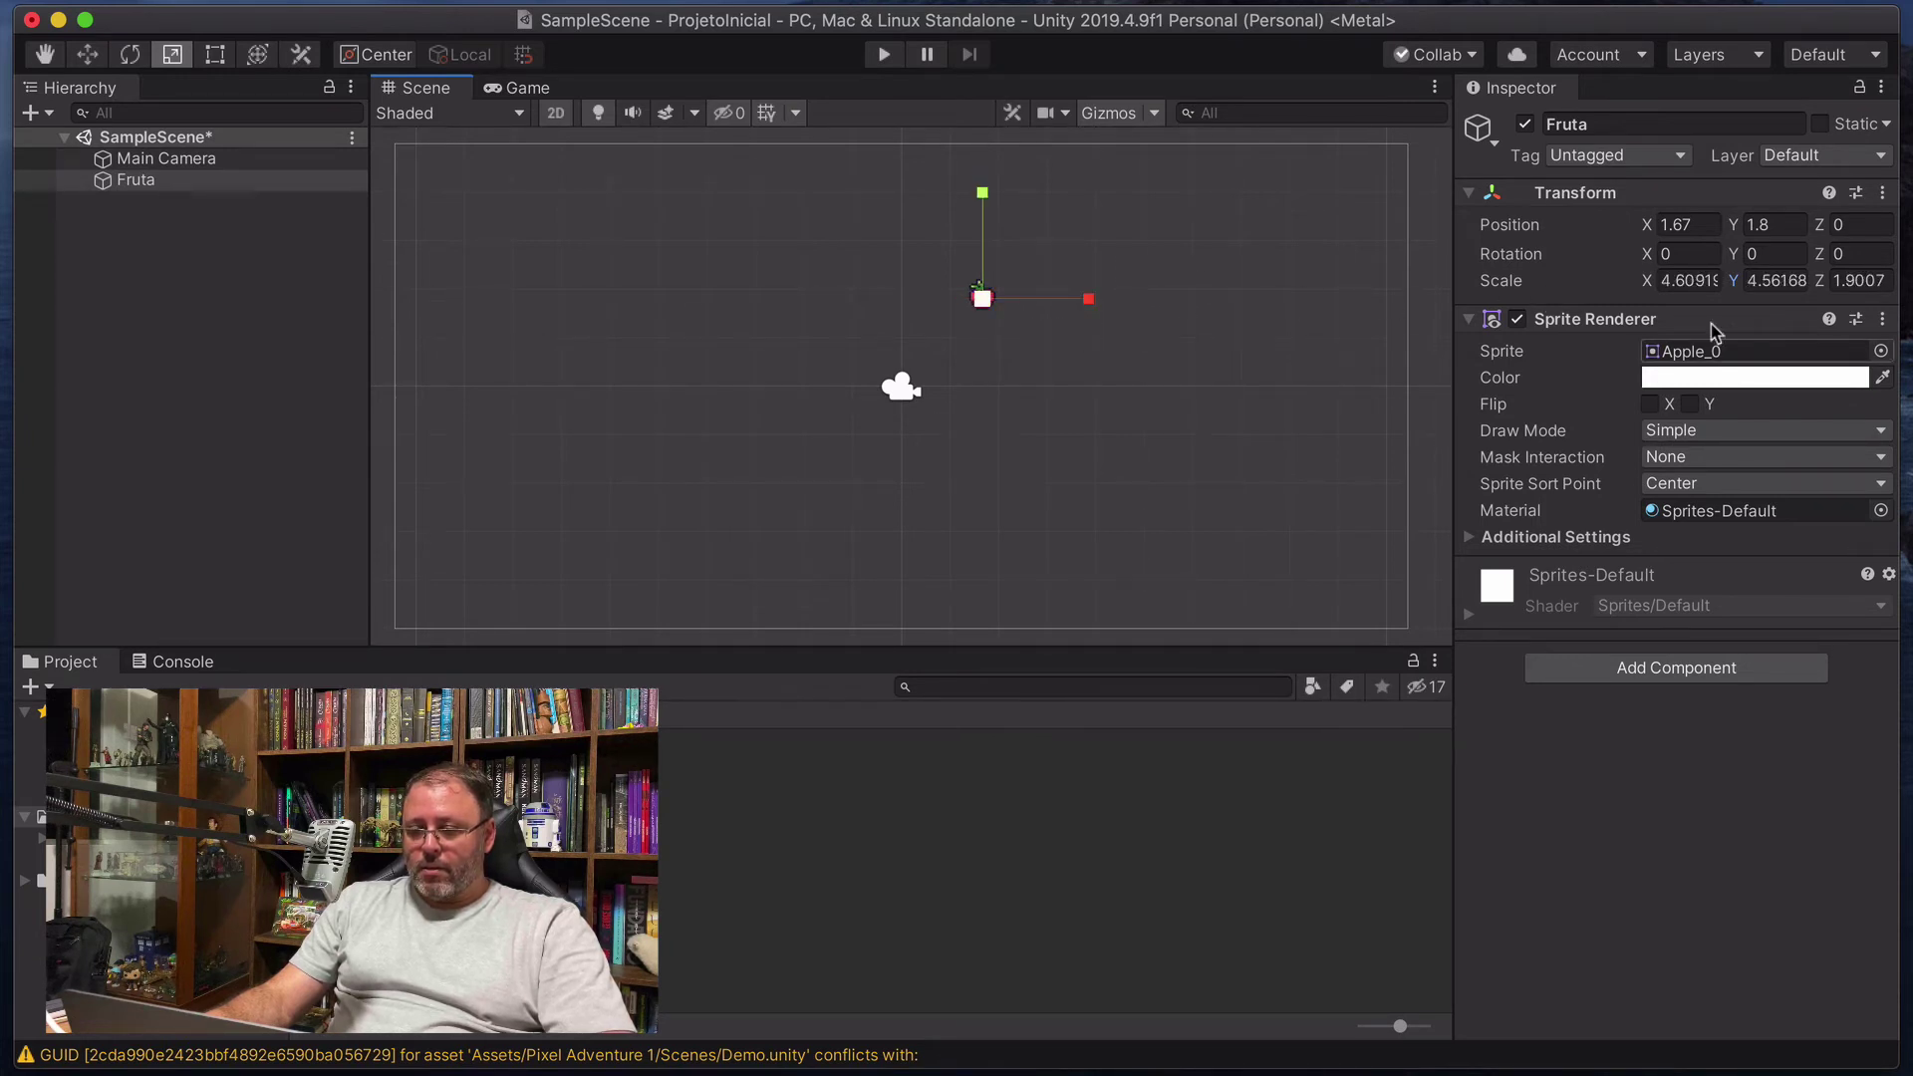
left_click(994, 334)
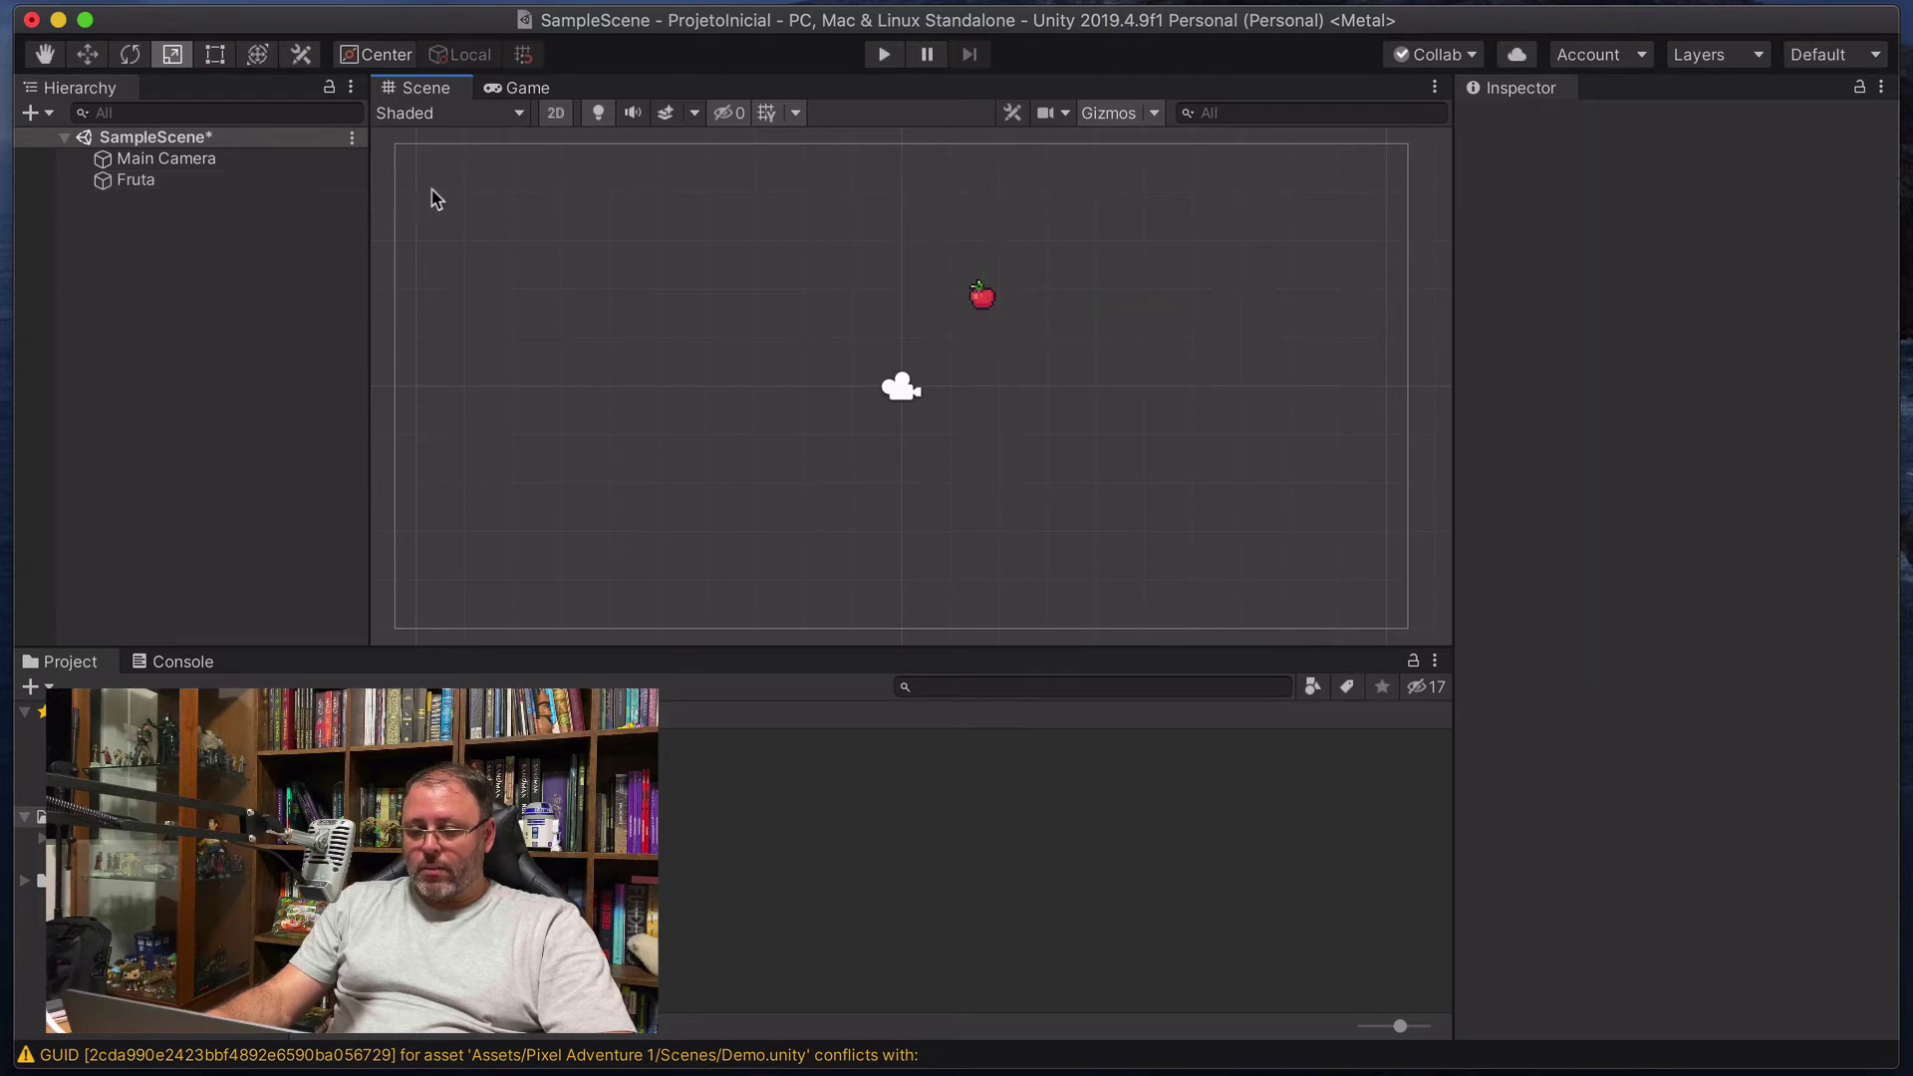
Set Fruta's scale to exactly 6 in X, 6 in Y and 1 in Z, and deselect it to view the apple.
left_click(136, 181)
left_click(1681, 282)
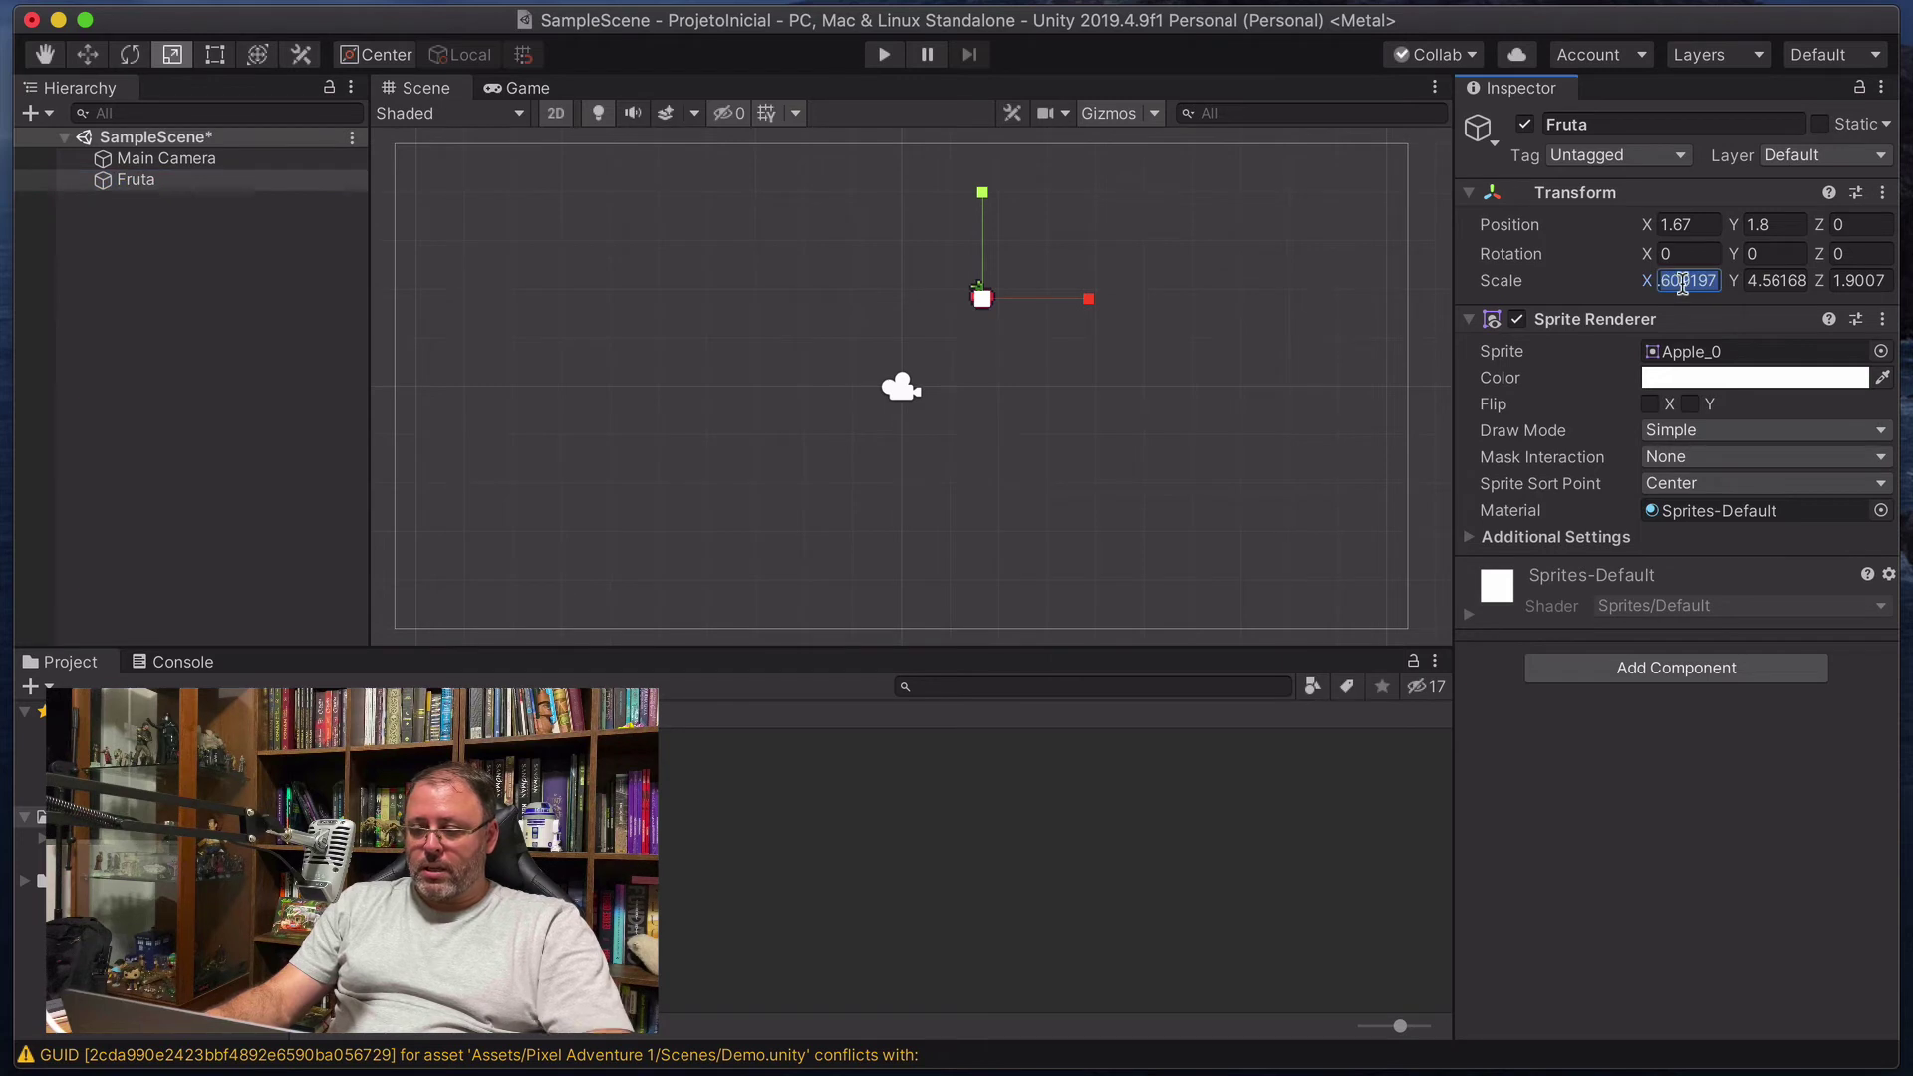
type("4.6")
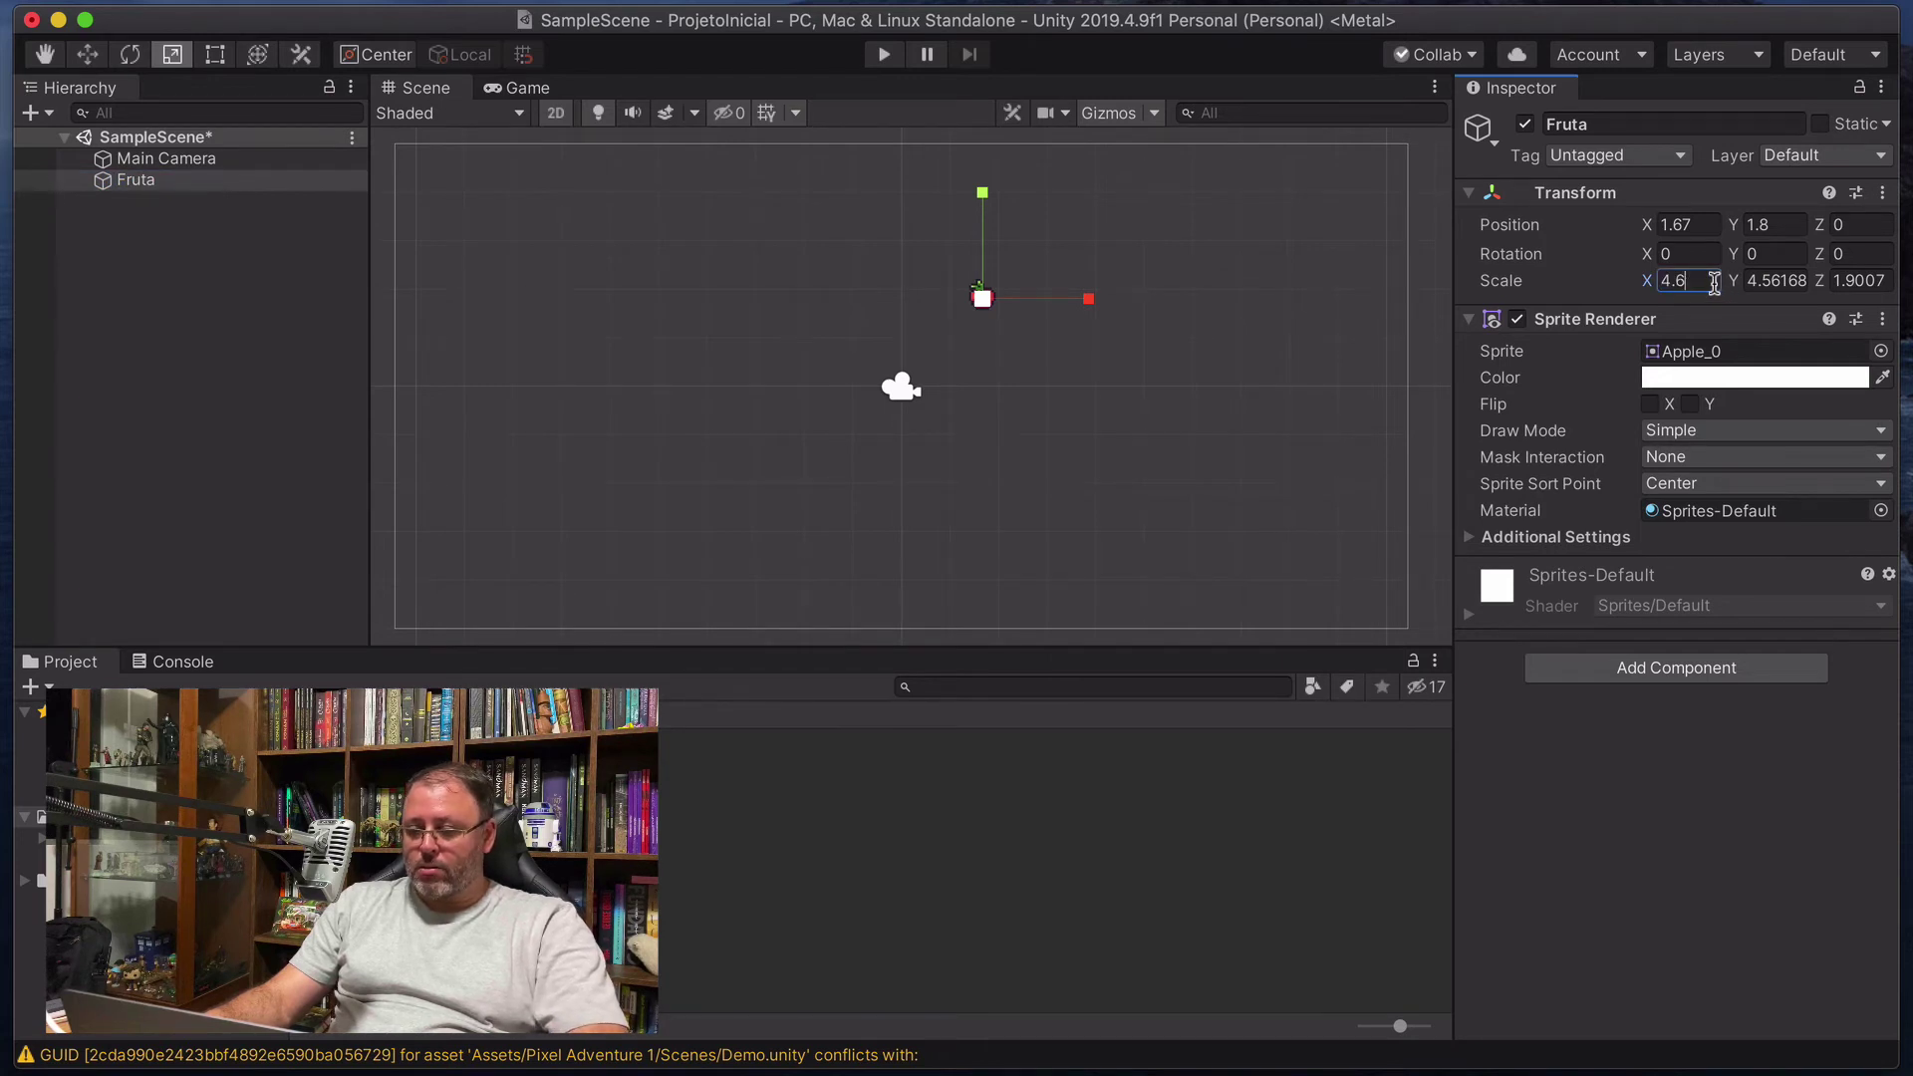
left_click_drag(1713, 284, 1616, 285)
type("6")
key("Tab")
type("6")
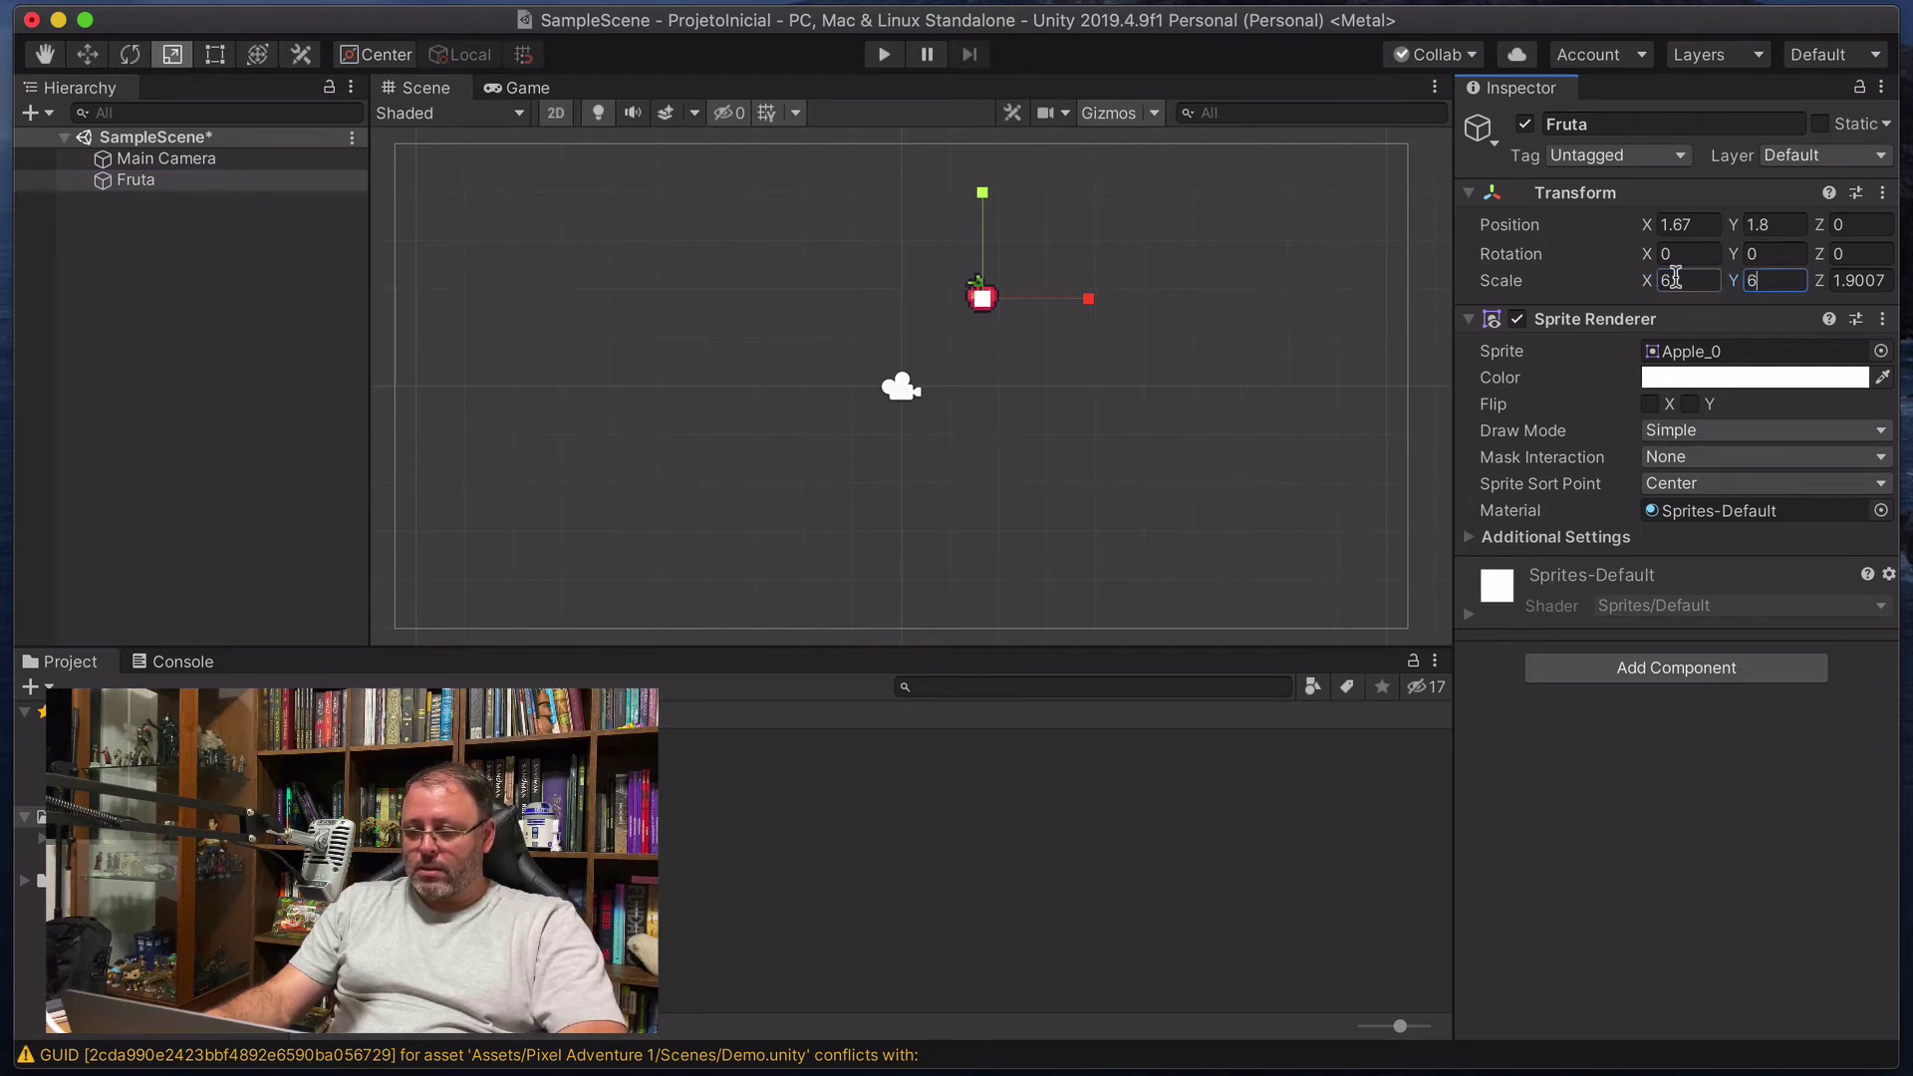
key("Tab")
type("1")
key("Tab")
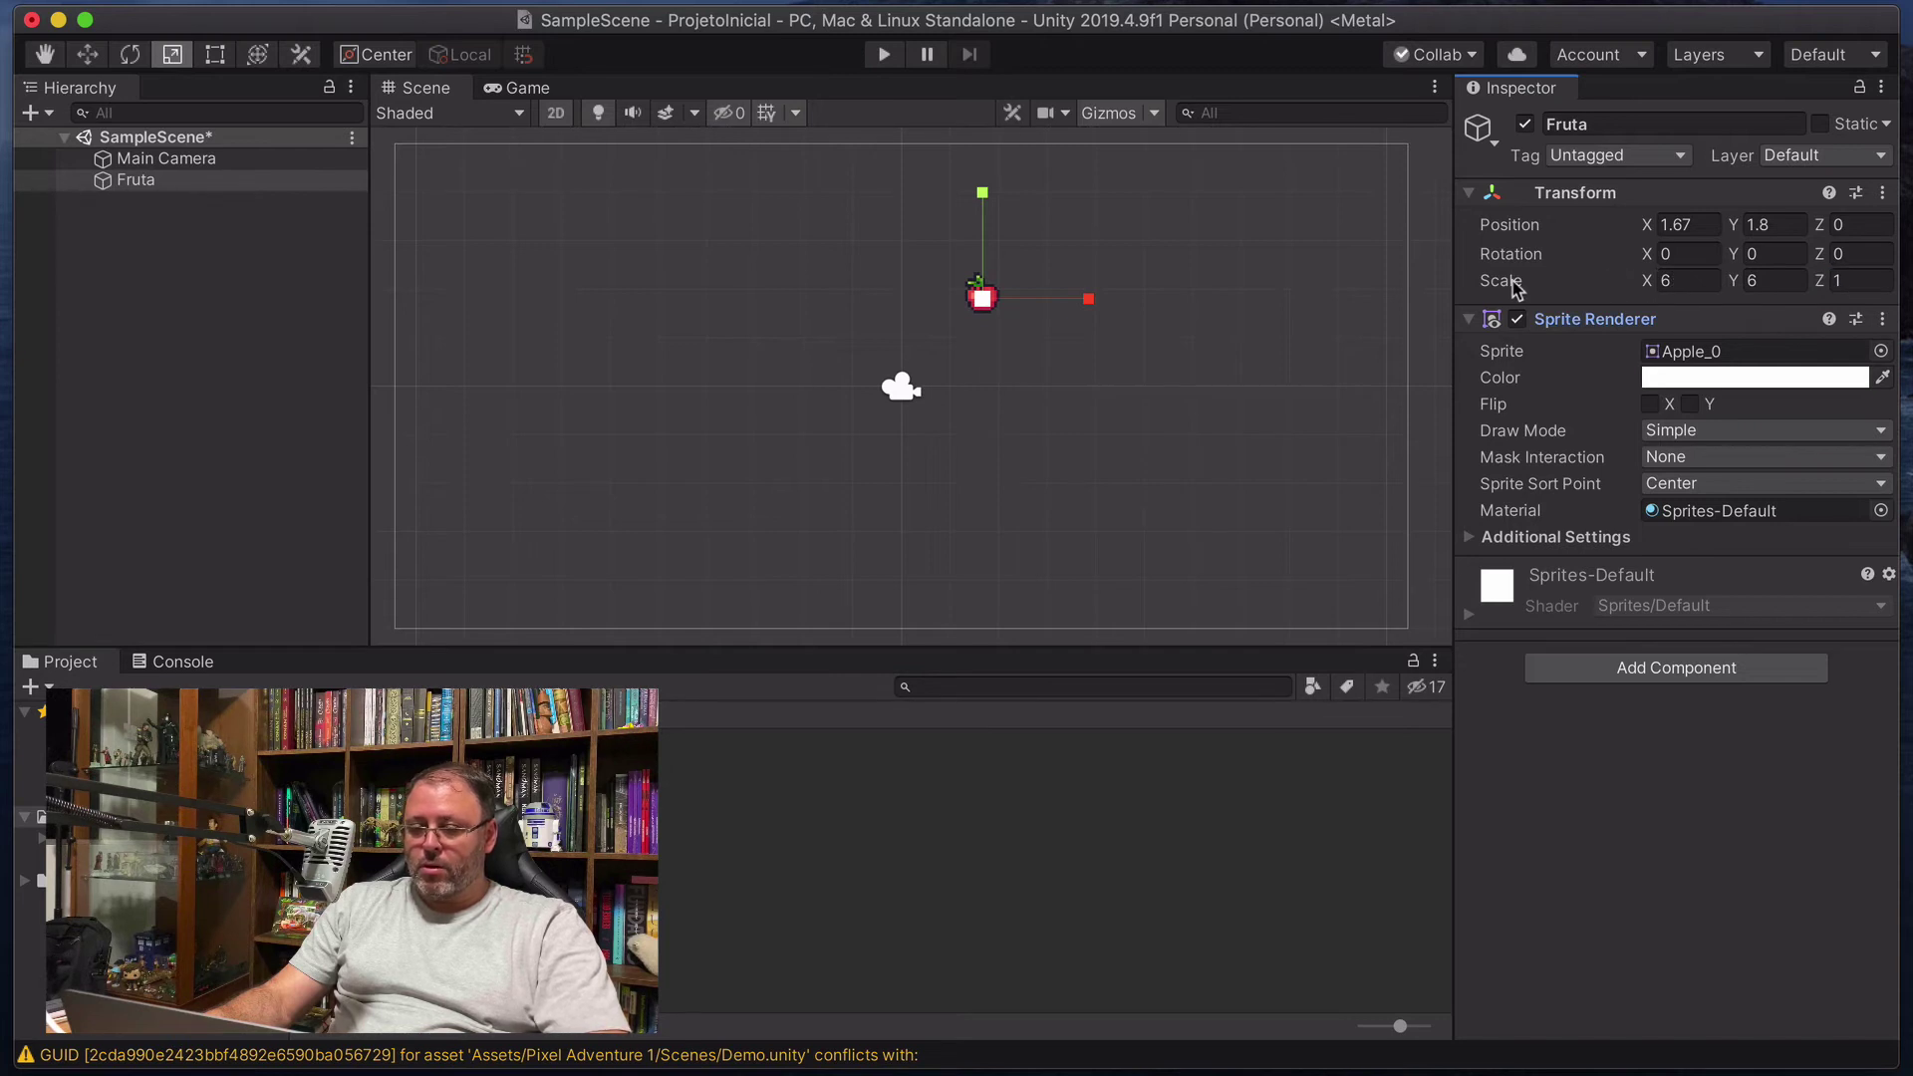
left_click(1360, 307)
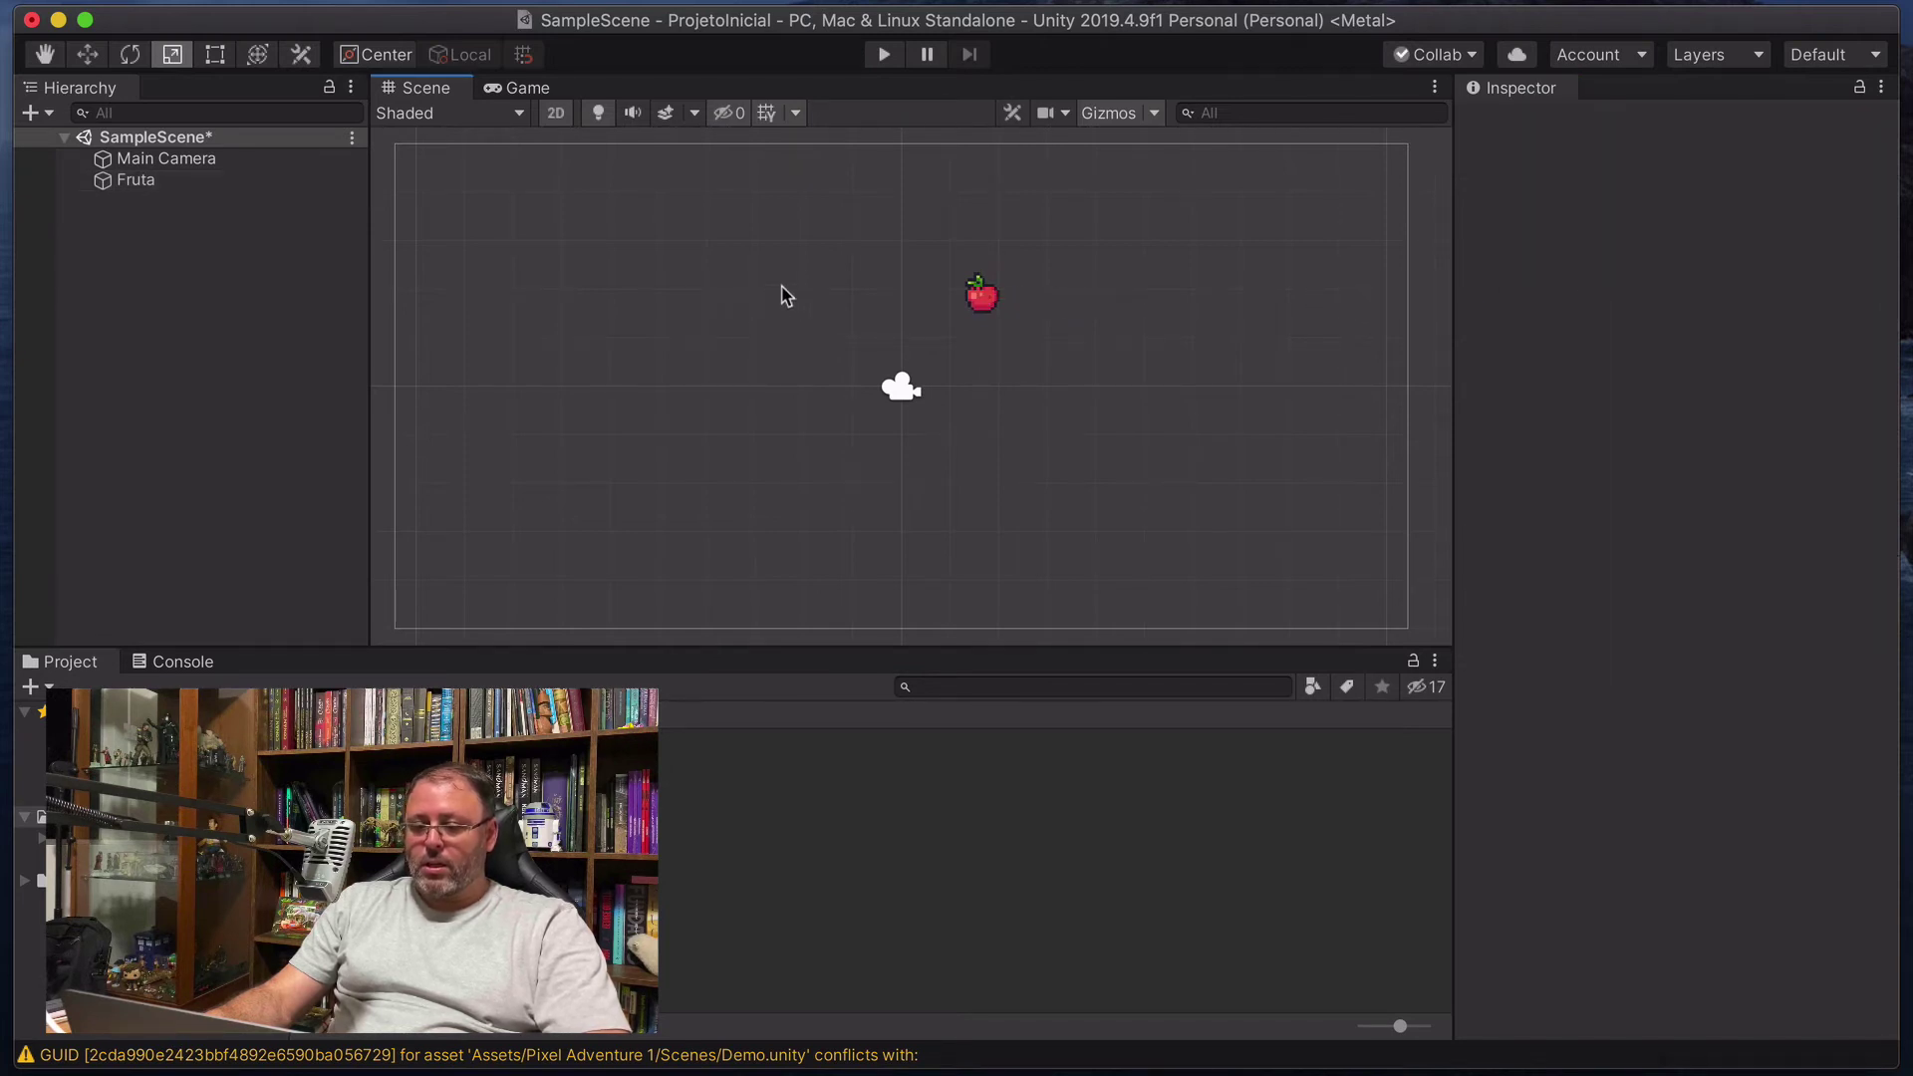
Select Fruta again and set its X and Y scale to 8.
left_click(124, 186)
left_click(1695, 282)
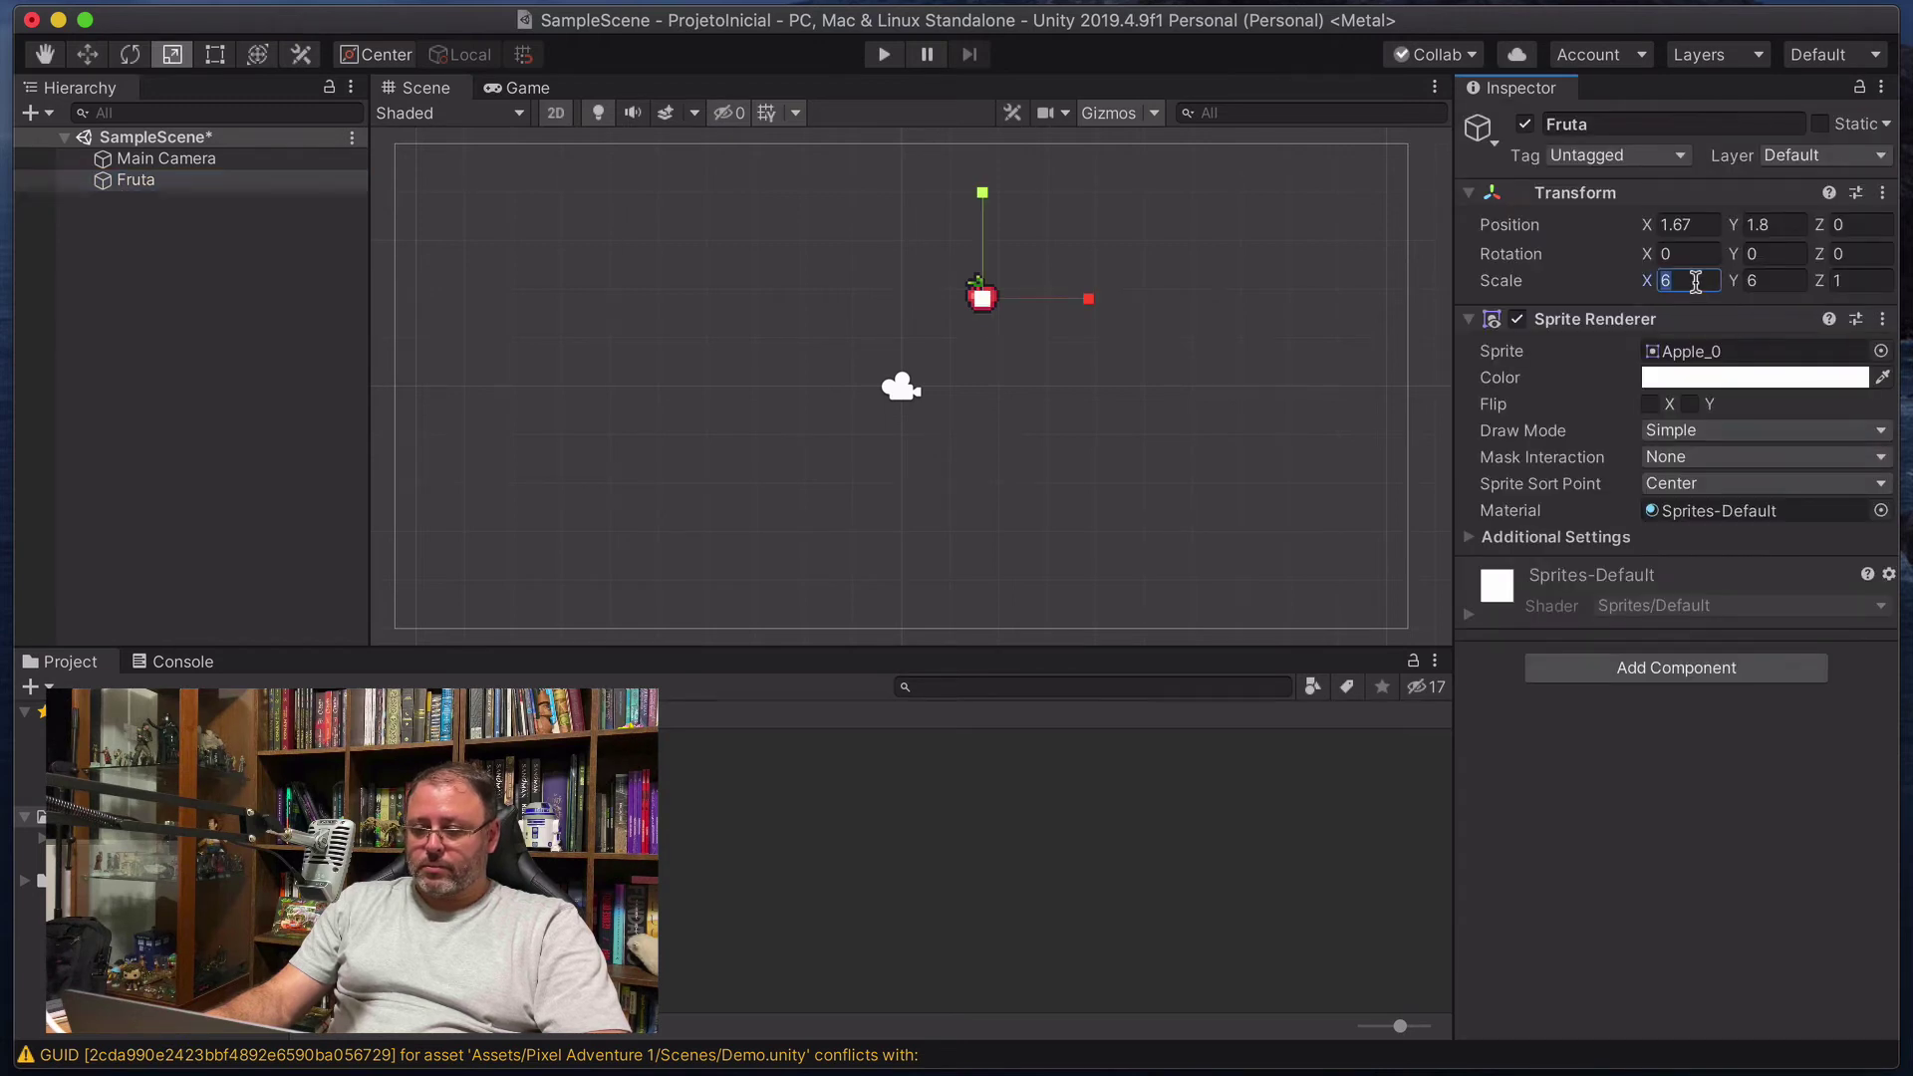
type("8")
key("Tab")
type("8")
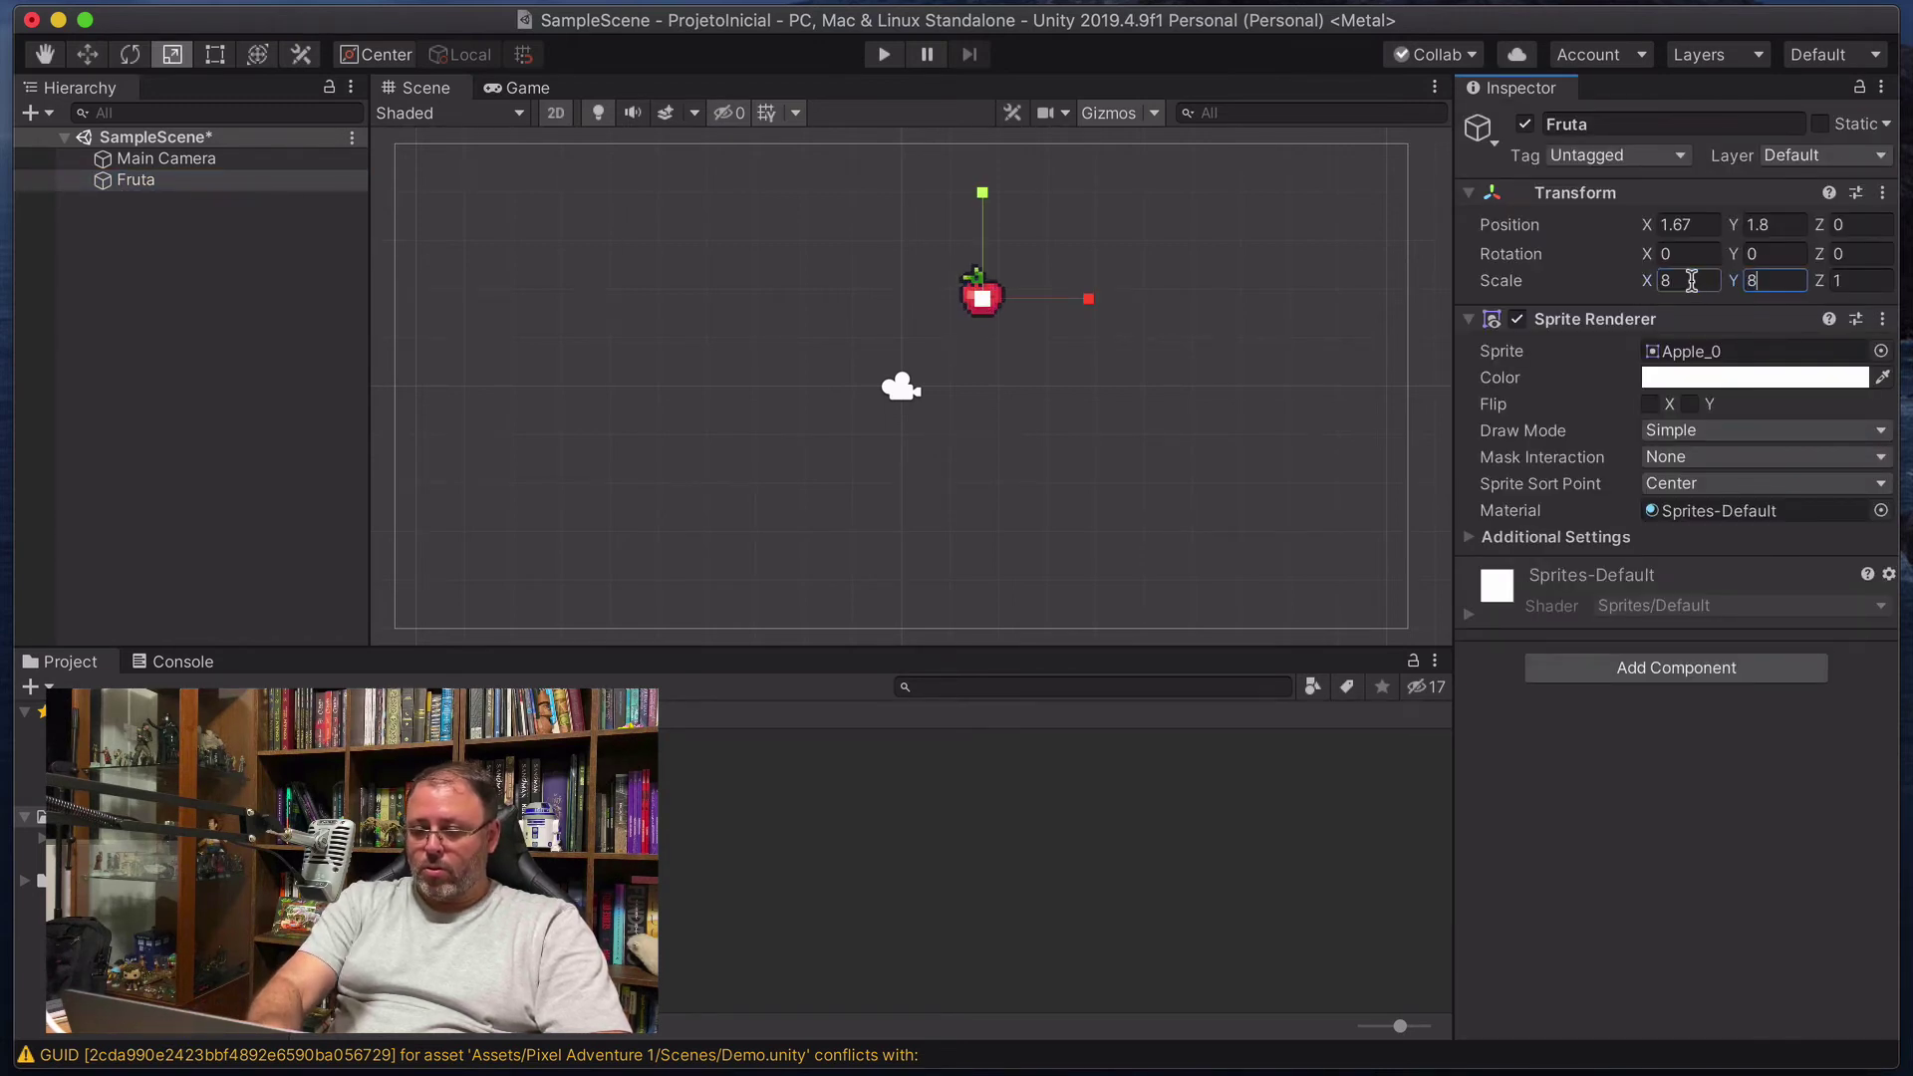
Set Fruta's X and Y scale to 10, deselect it to view the apple, and select Fruta again.
left_click(1691, 281)
type("10")
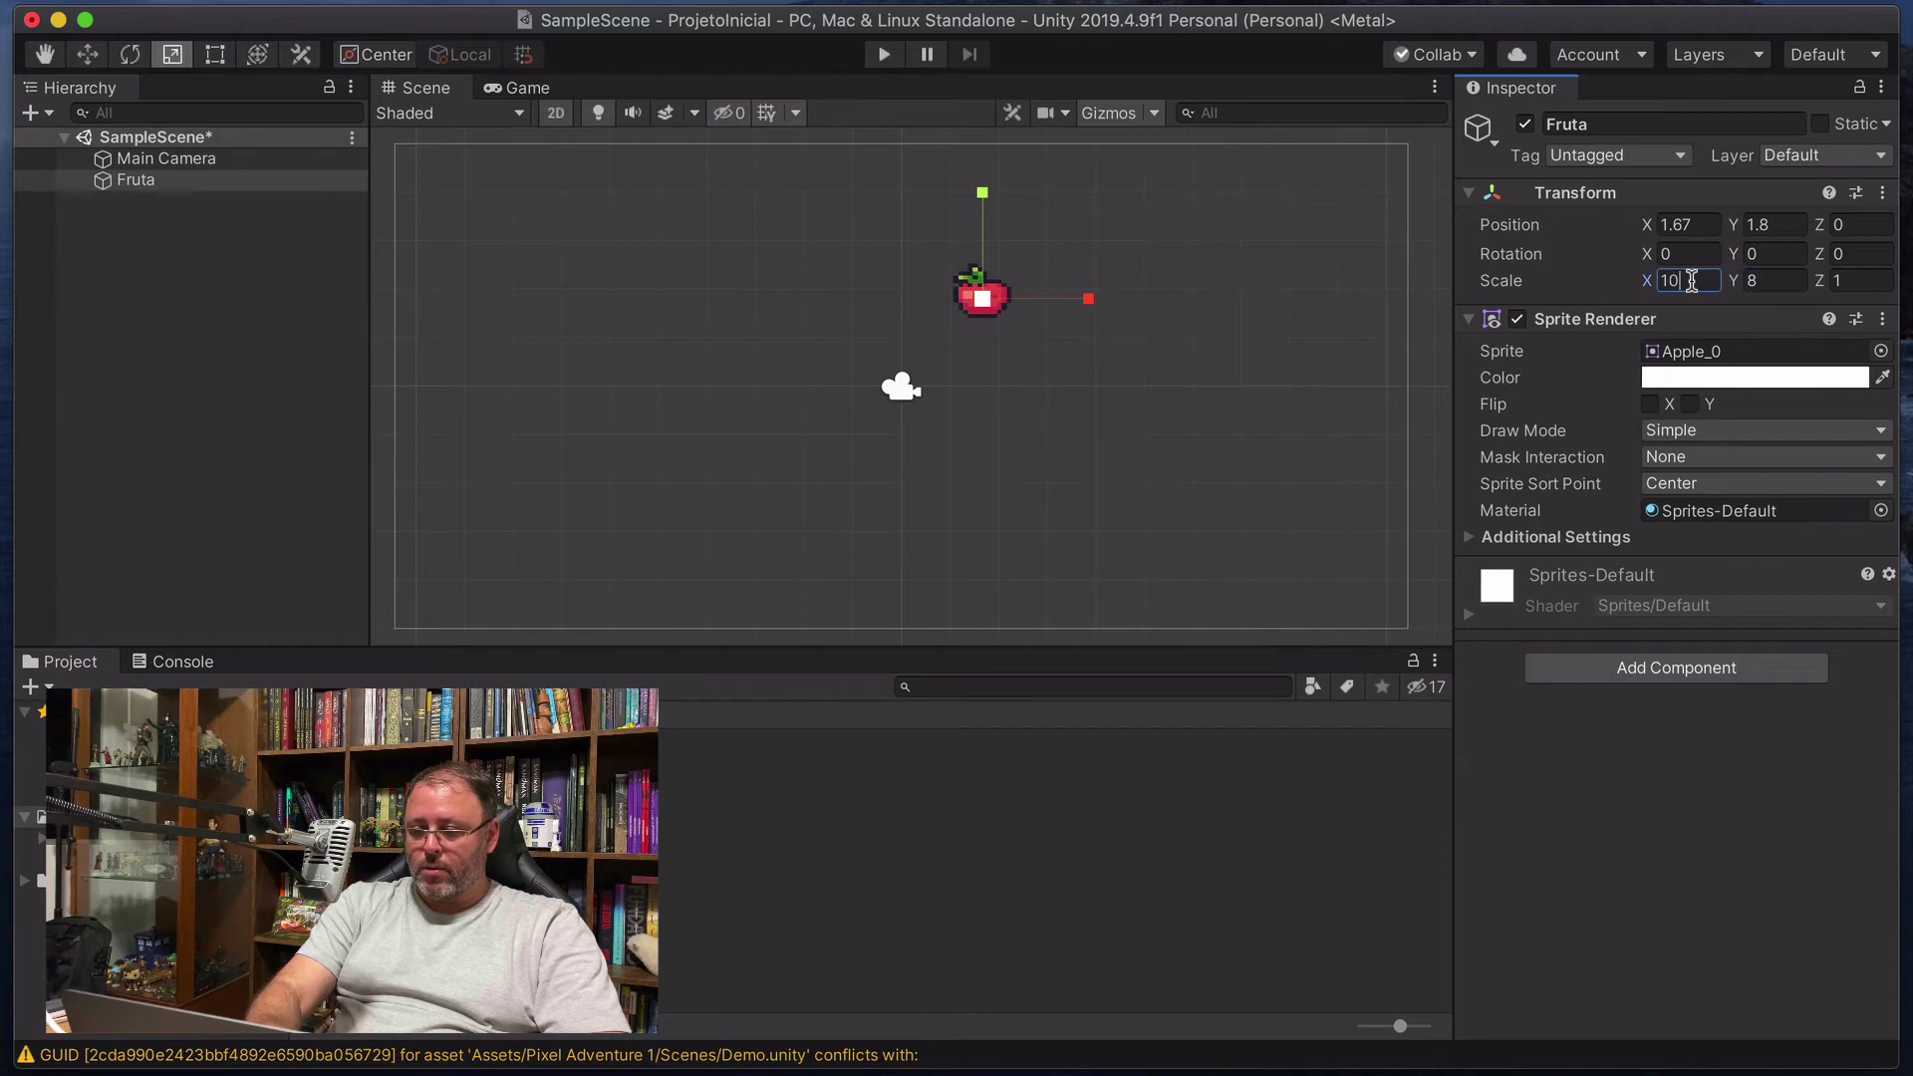
key("Tab")
type("10")
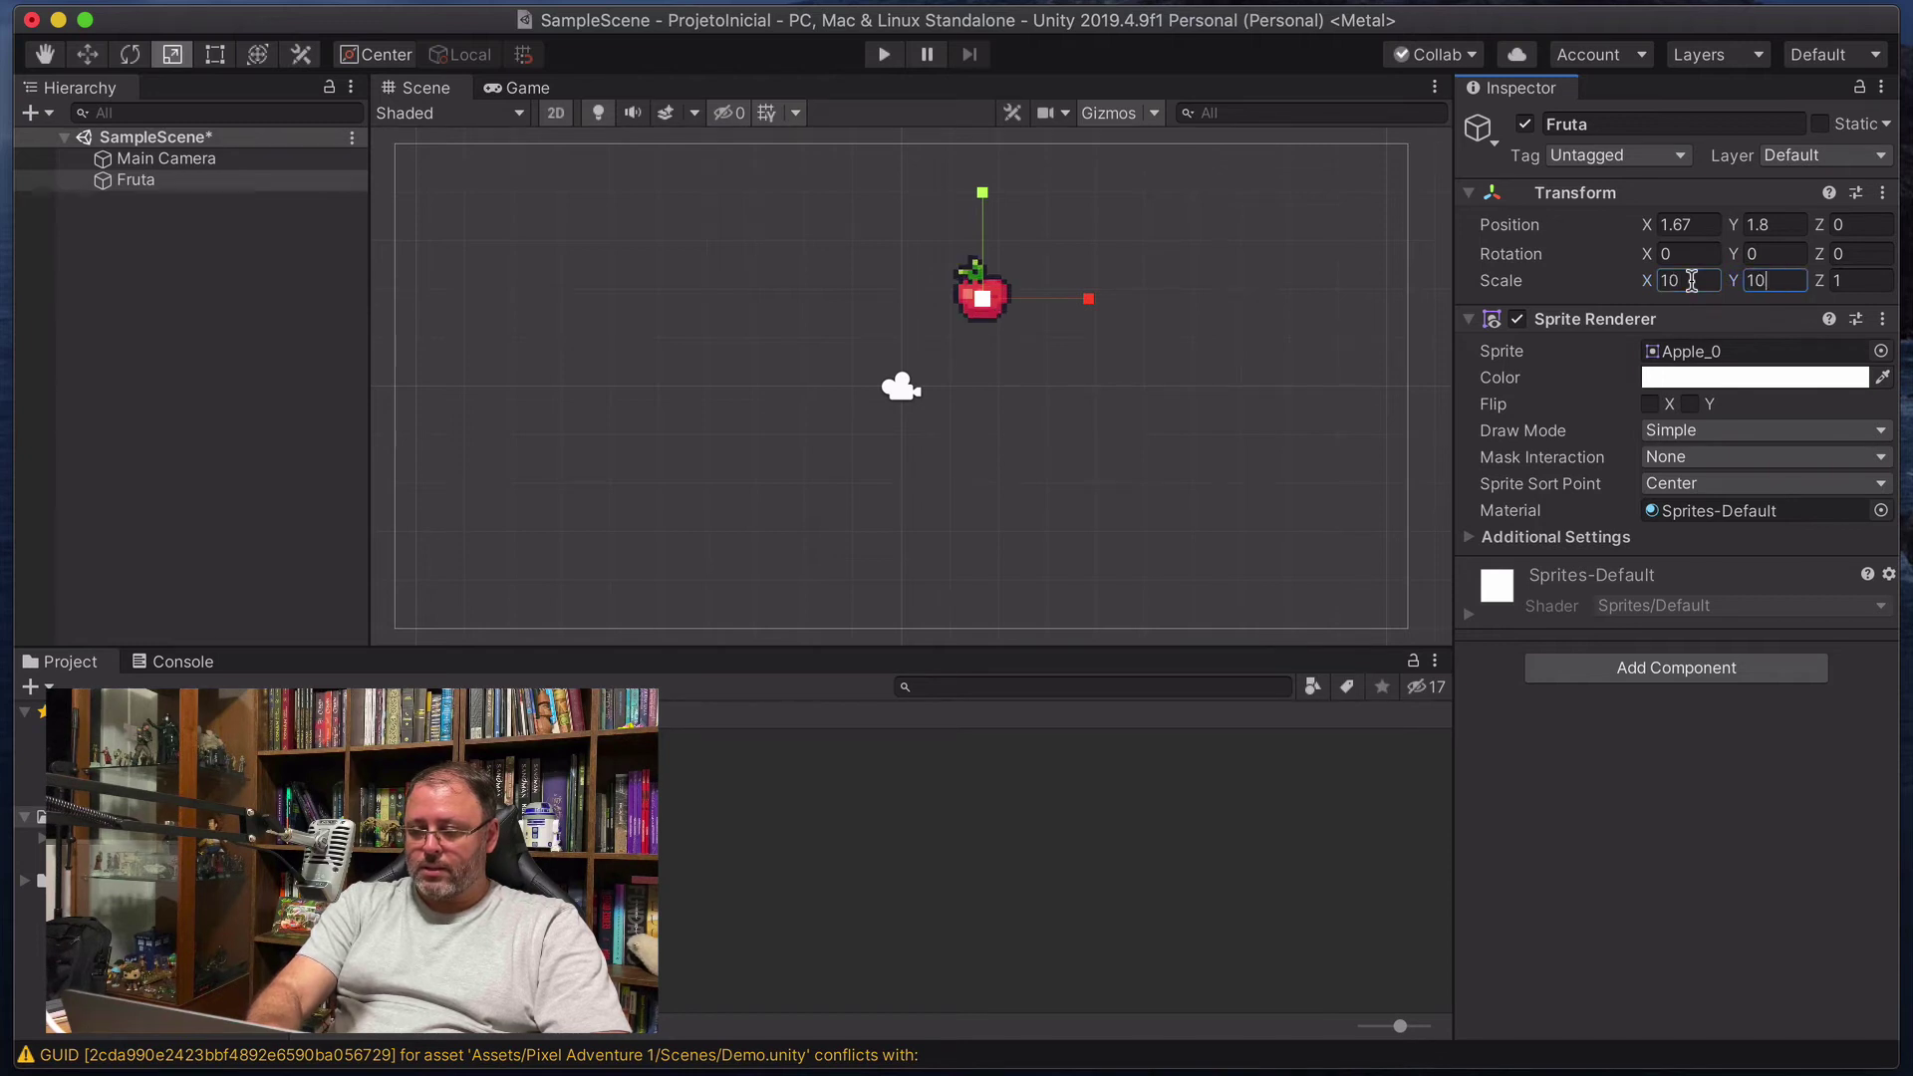
left_click(1088, 343)
left_click(183, 181)
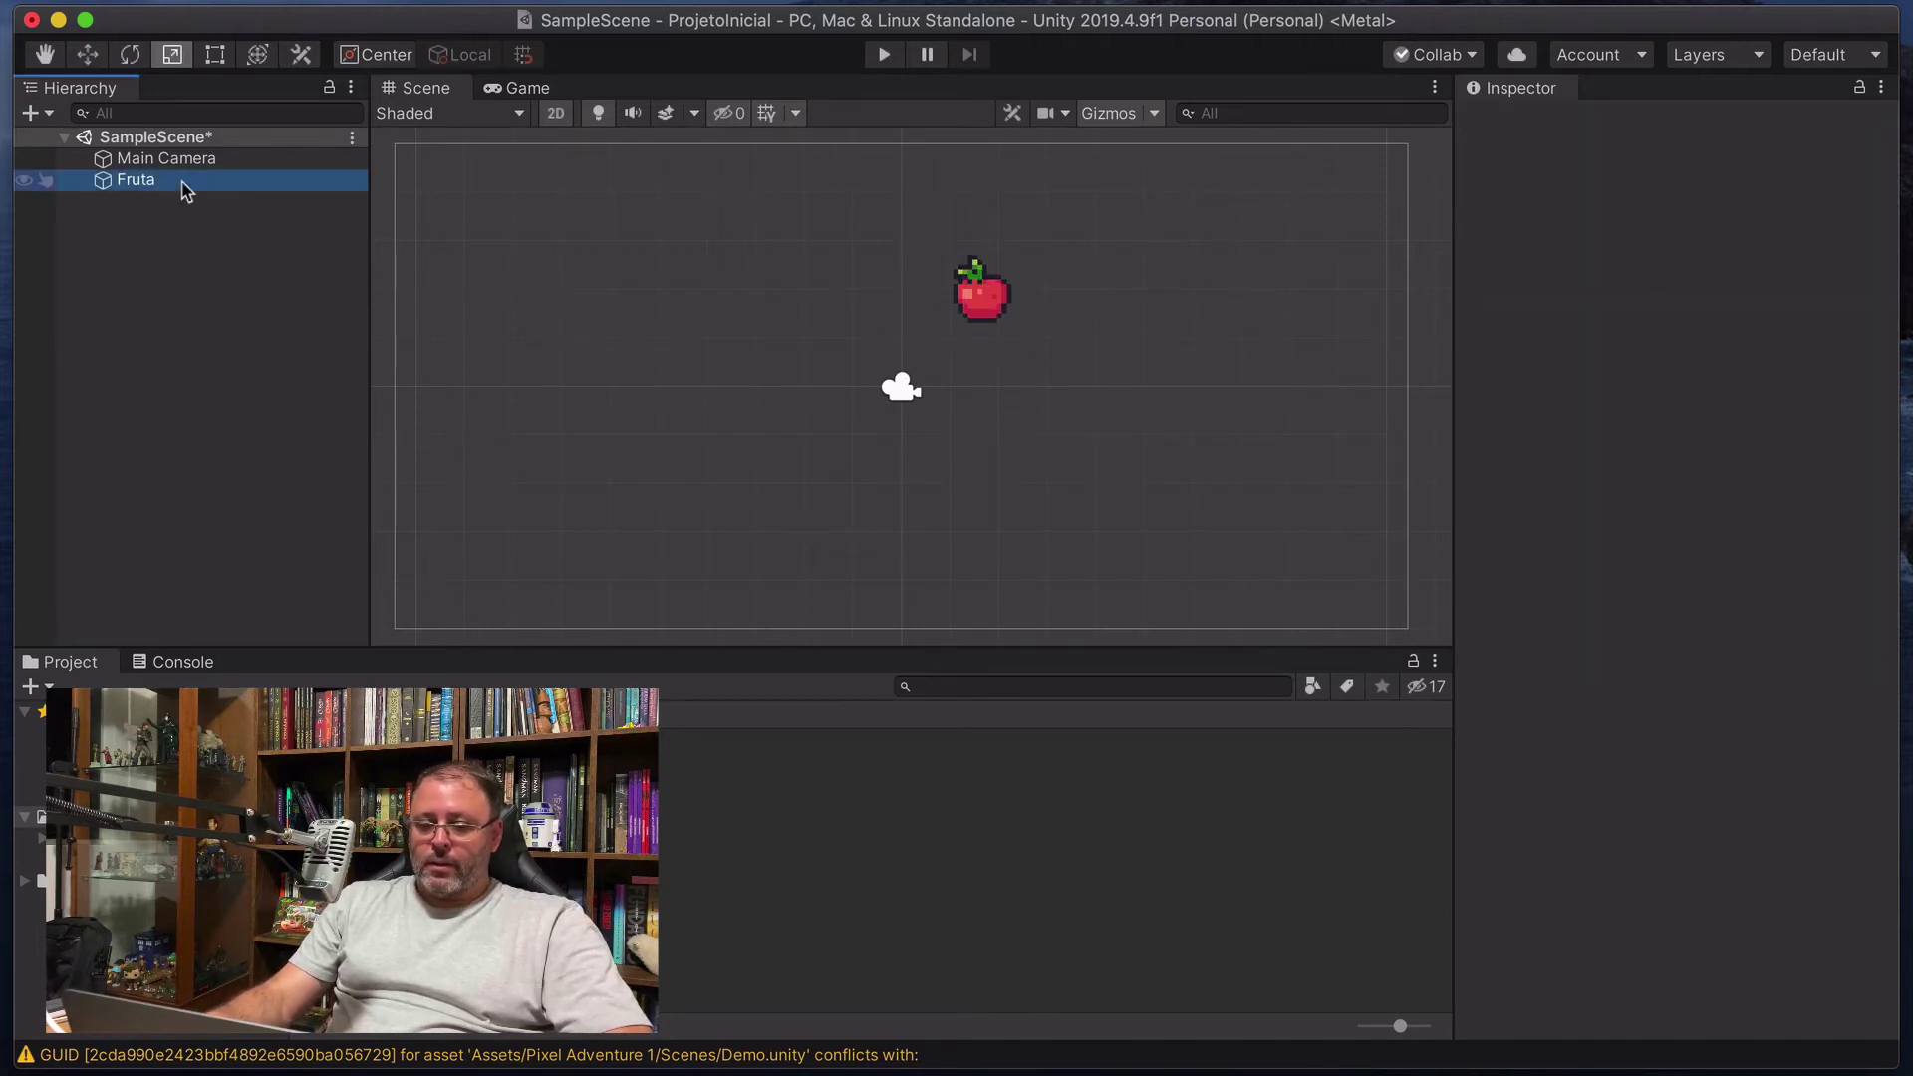
Set Fruta's Z scale to 1 and move the sprite to about X 3.67, Y 0.26 with the Move tool.
left_click(1855, 280)
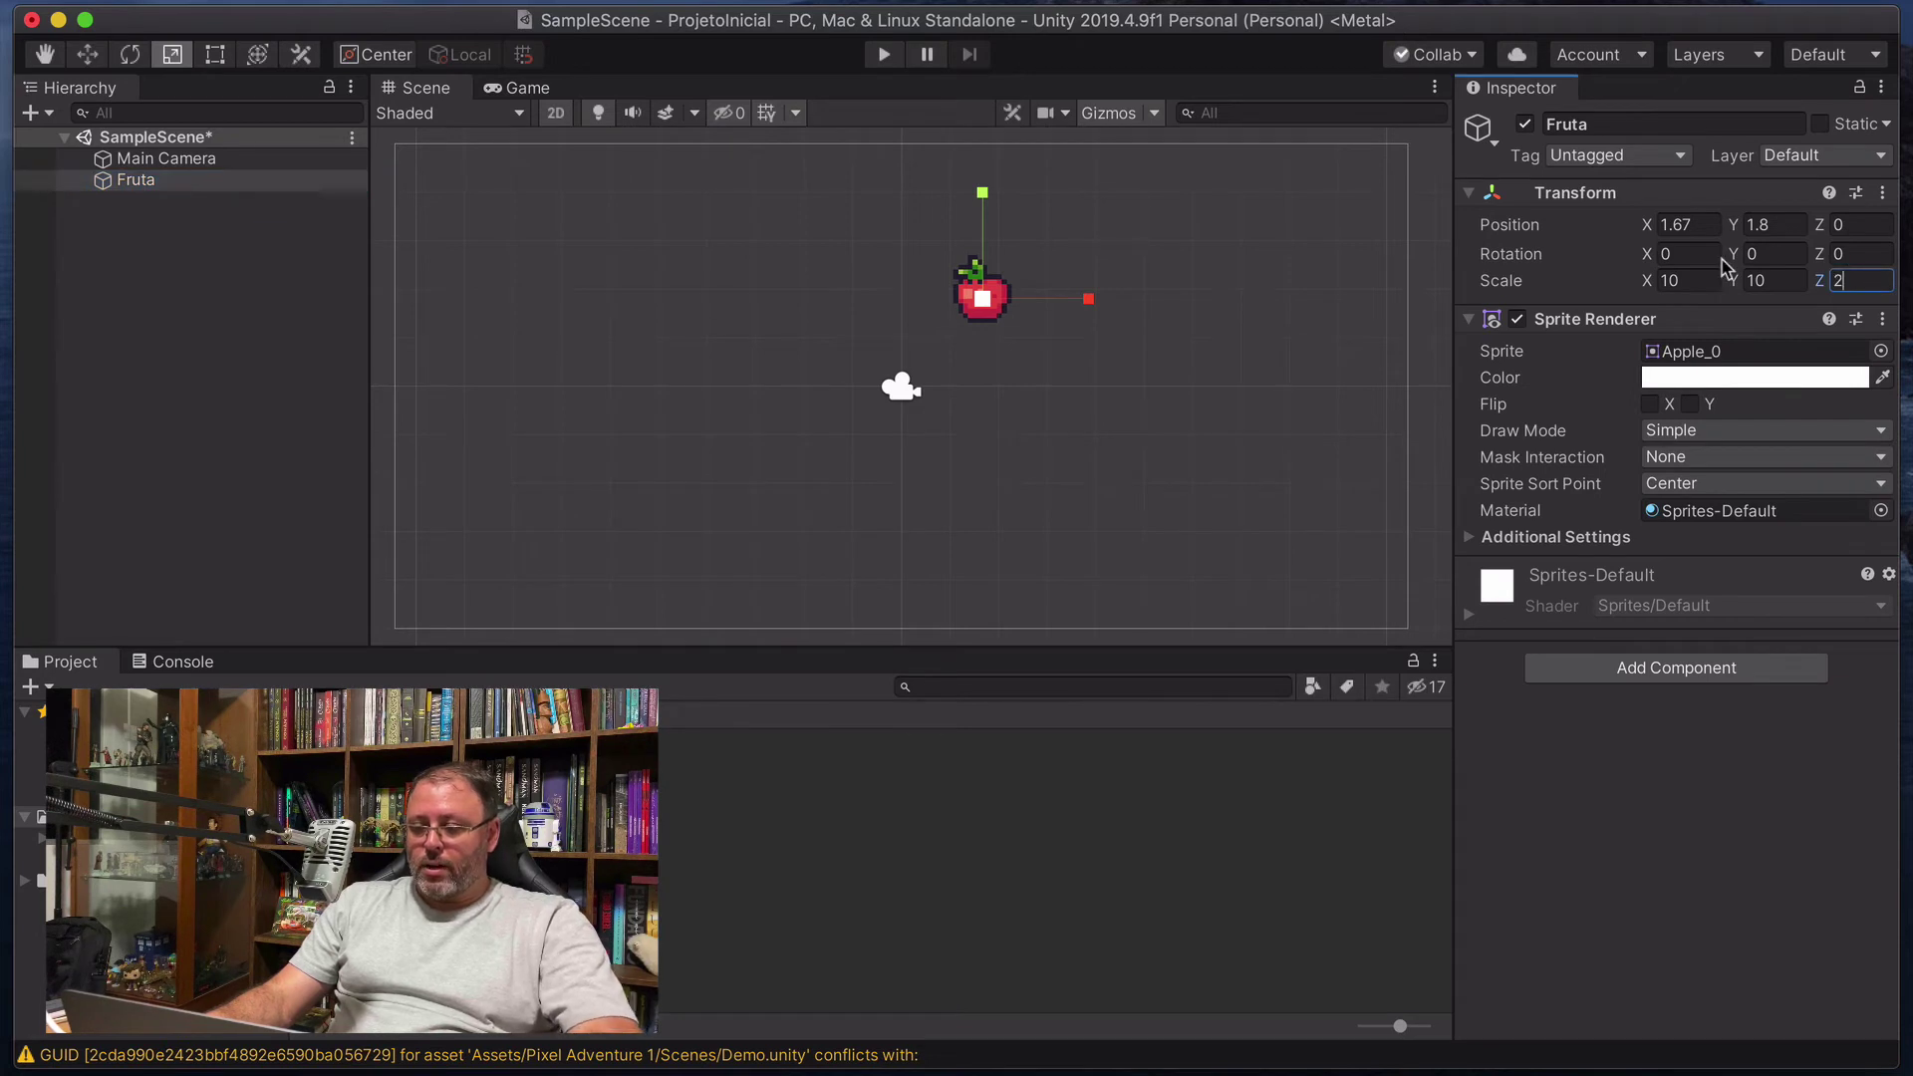
key("BackSpace")
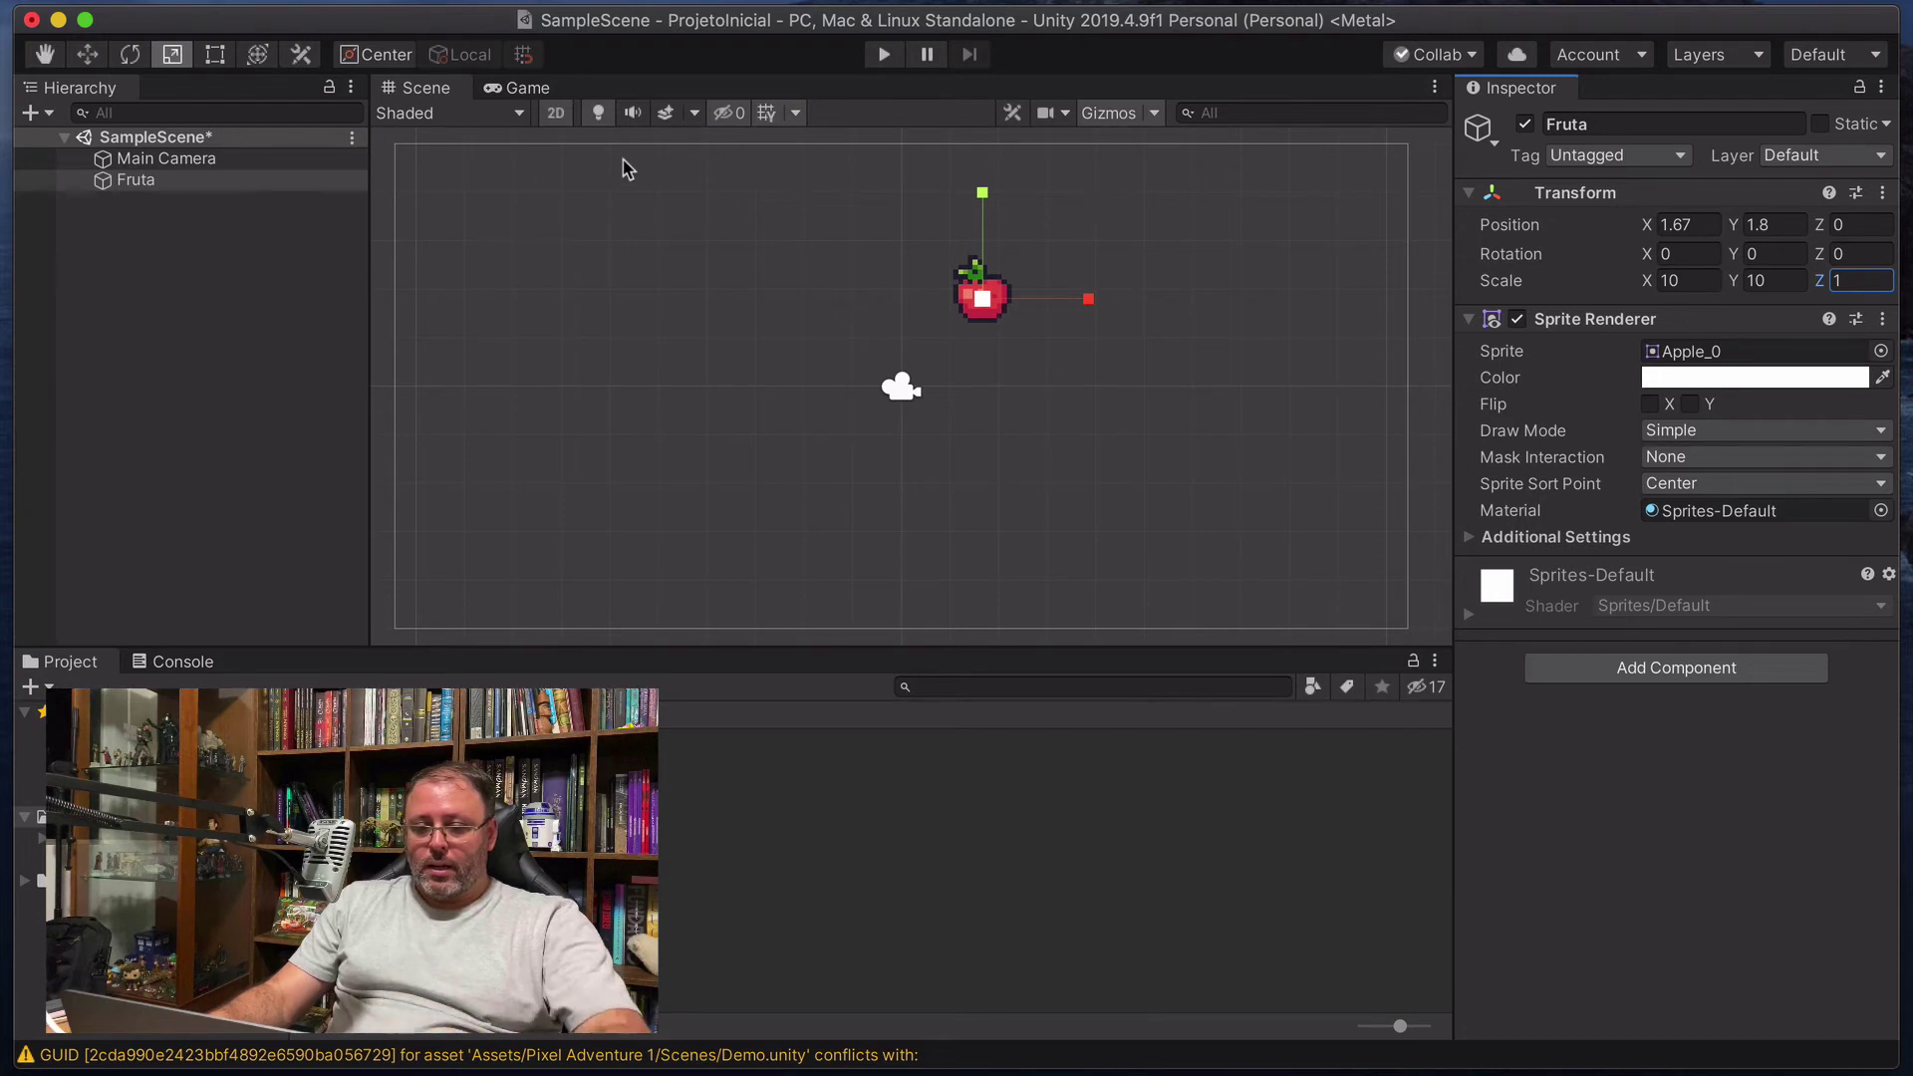
left_click(94, 62)
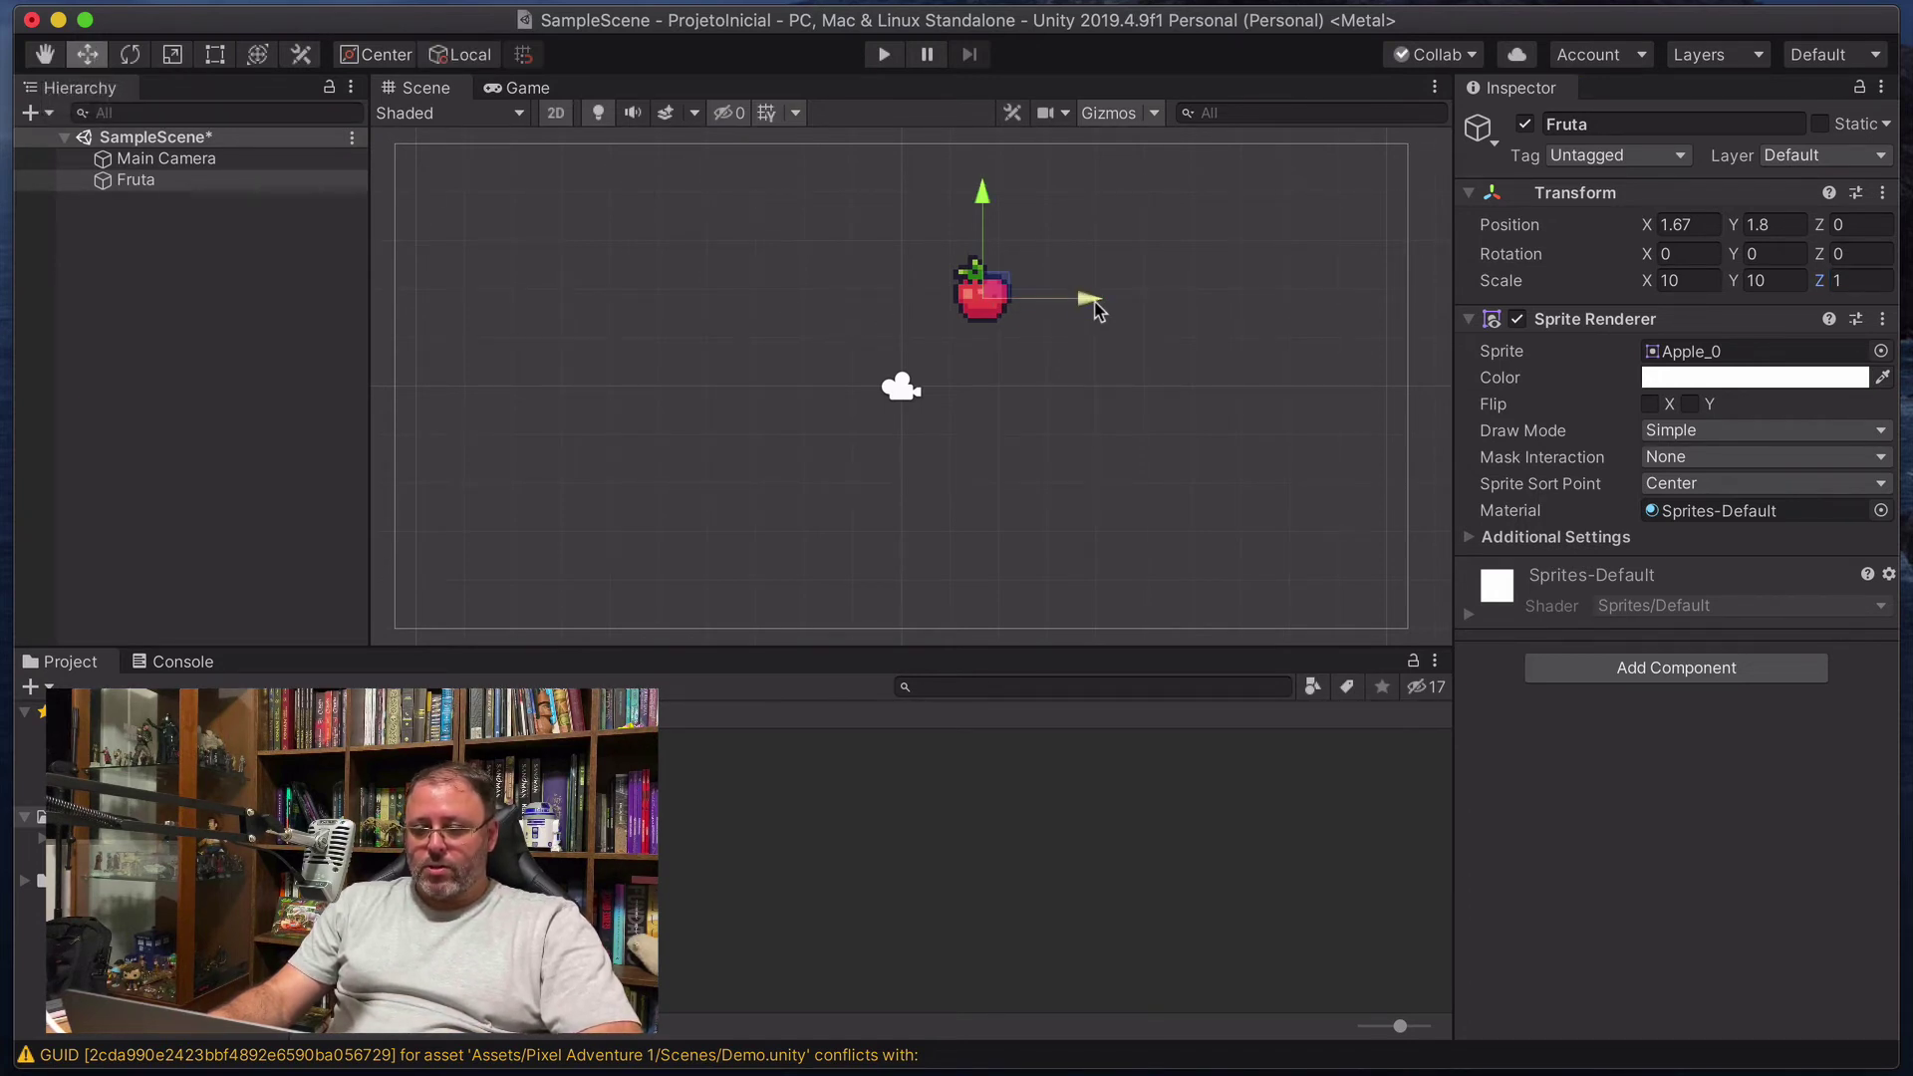
mouse_move(1093, 302)
left_mouse_down()
mouse_move(1234, 307)
mouse_move(1058, 303)
left_mouse_up()
left_click_drag(943, 199, 946, 284)
left_click_drag(950, 376, 1082, 375)
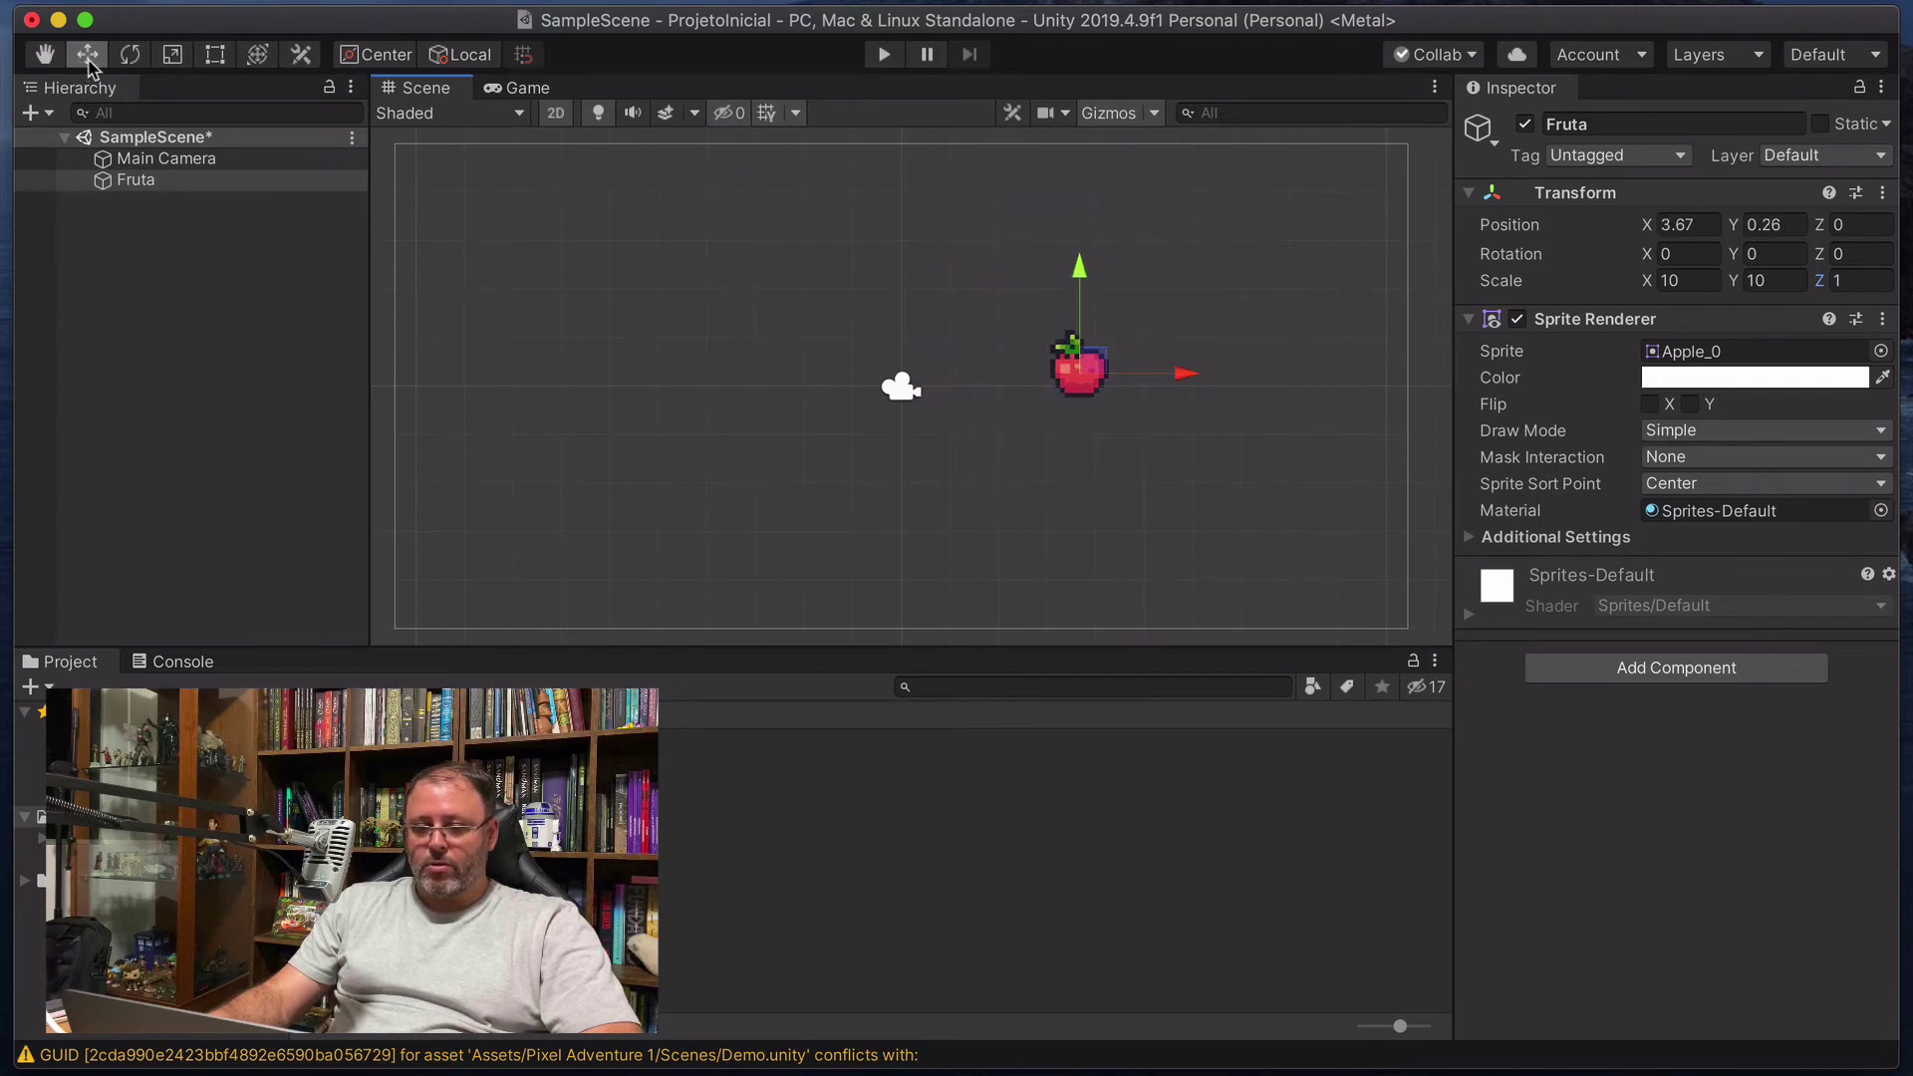
Rotate the Fruta sprite freehand around several axes with the Rotate tool, then deselect it.
left_click(138, 57)
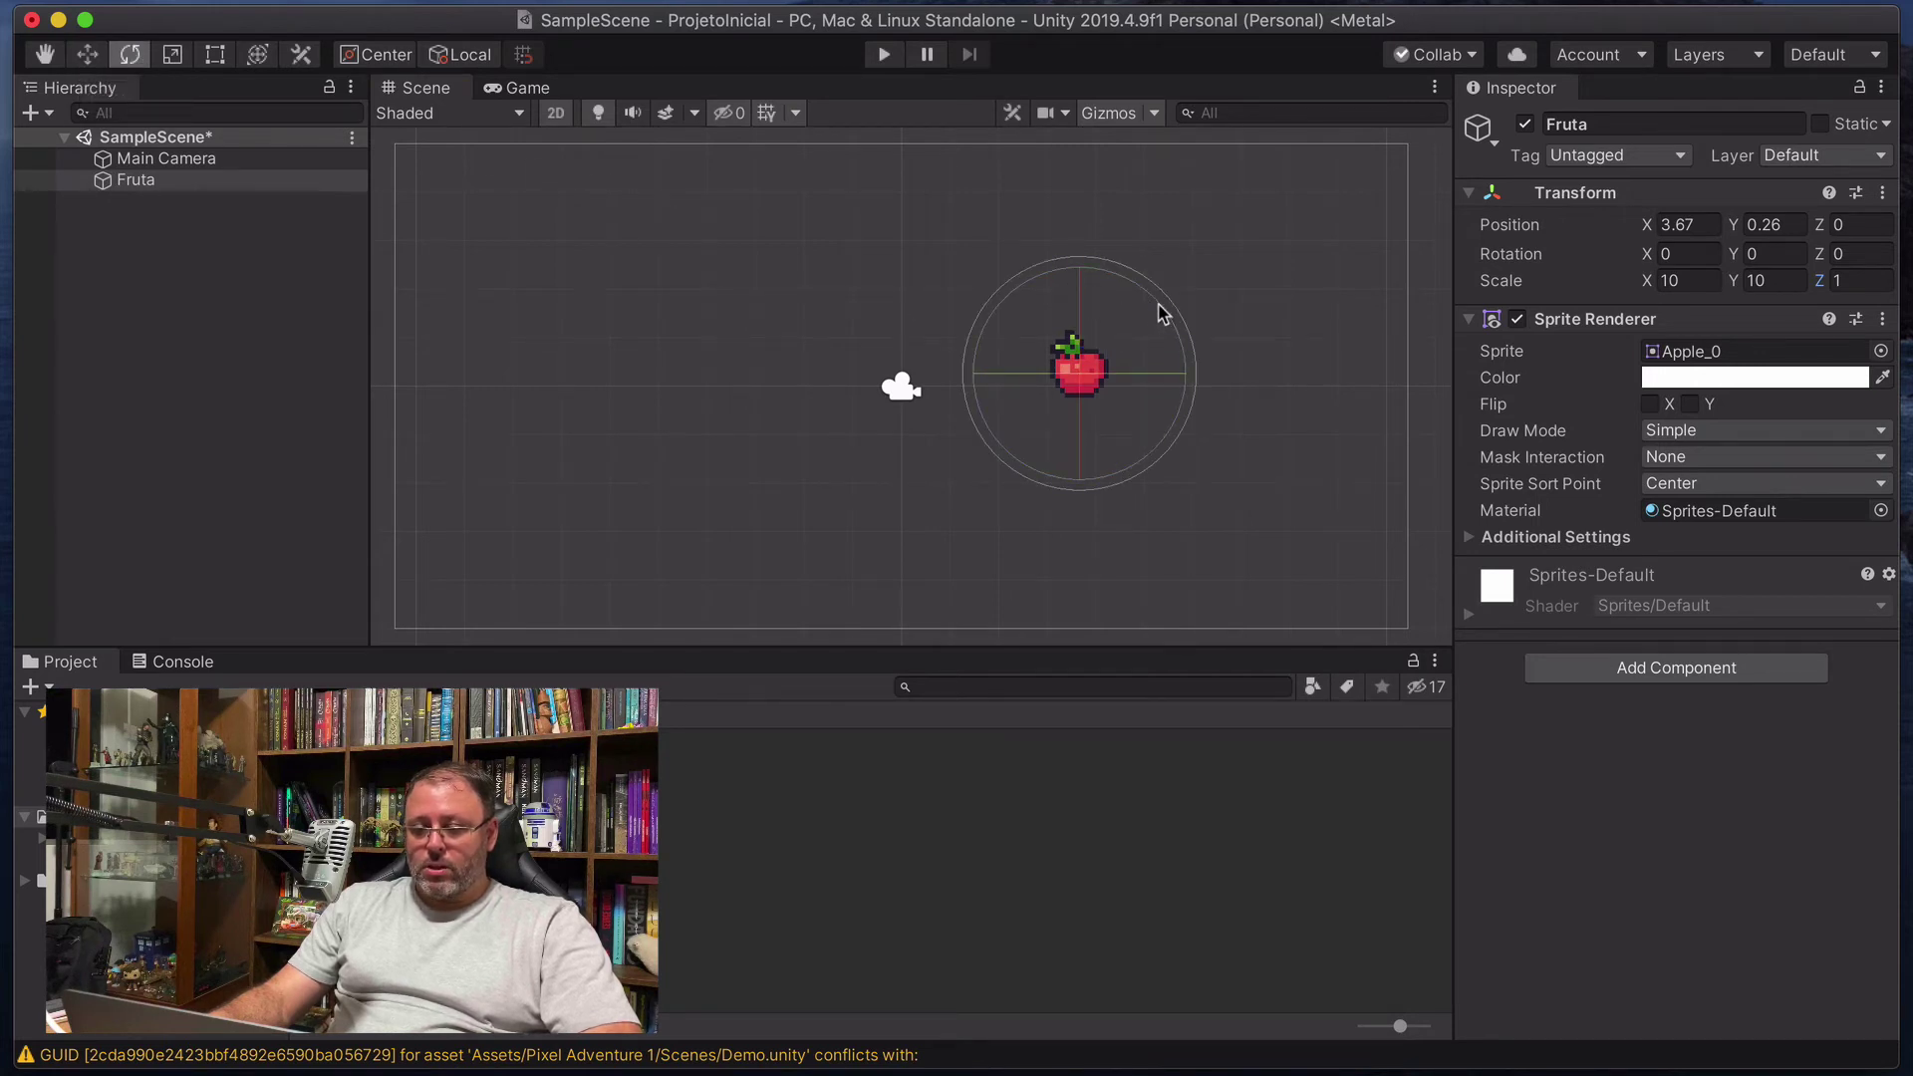
left_click_drag(1158, 312, 1363, 402)
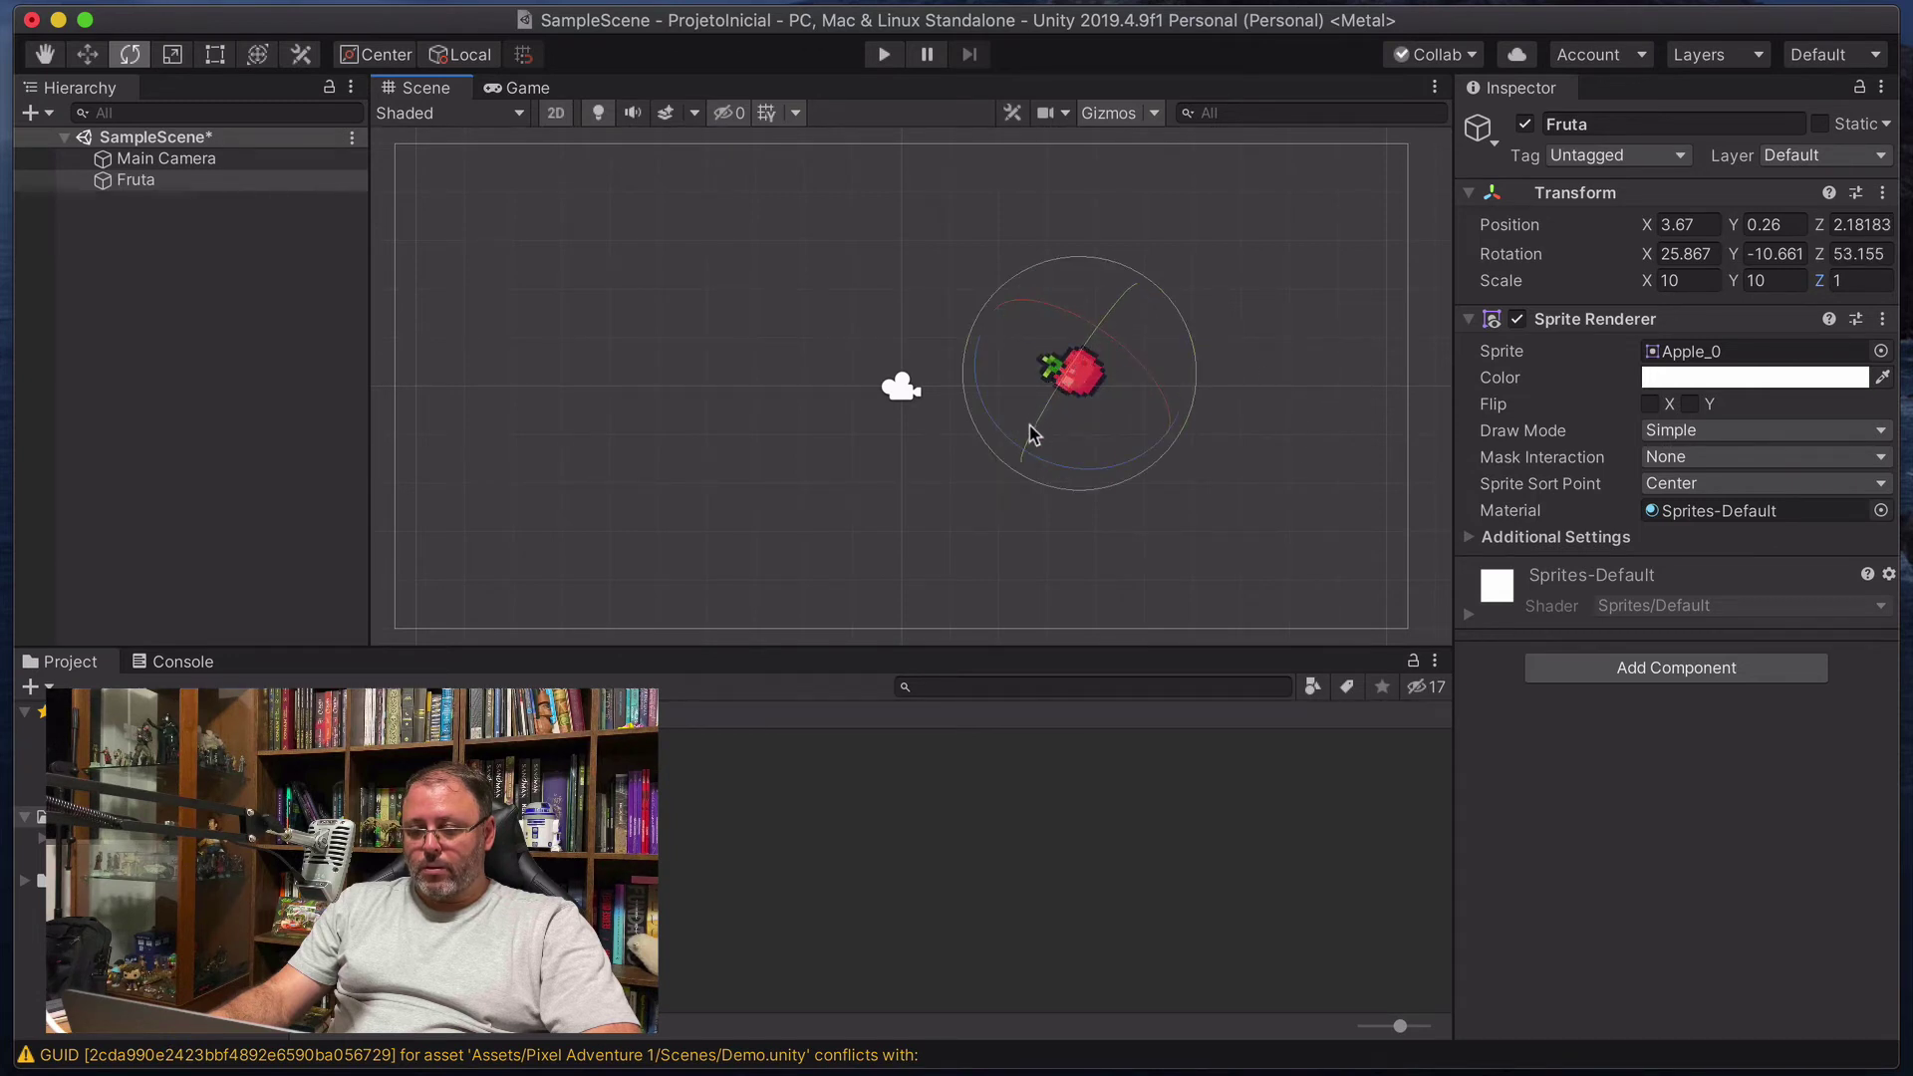
left_click_drag(1031, 433, 1071, 375)
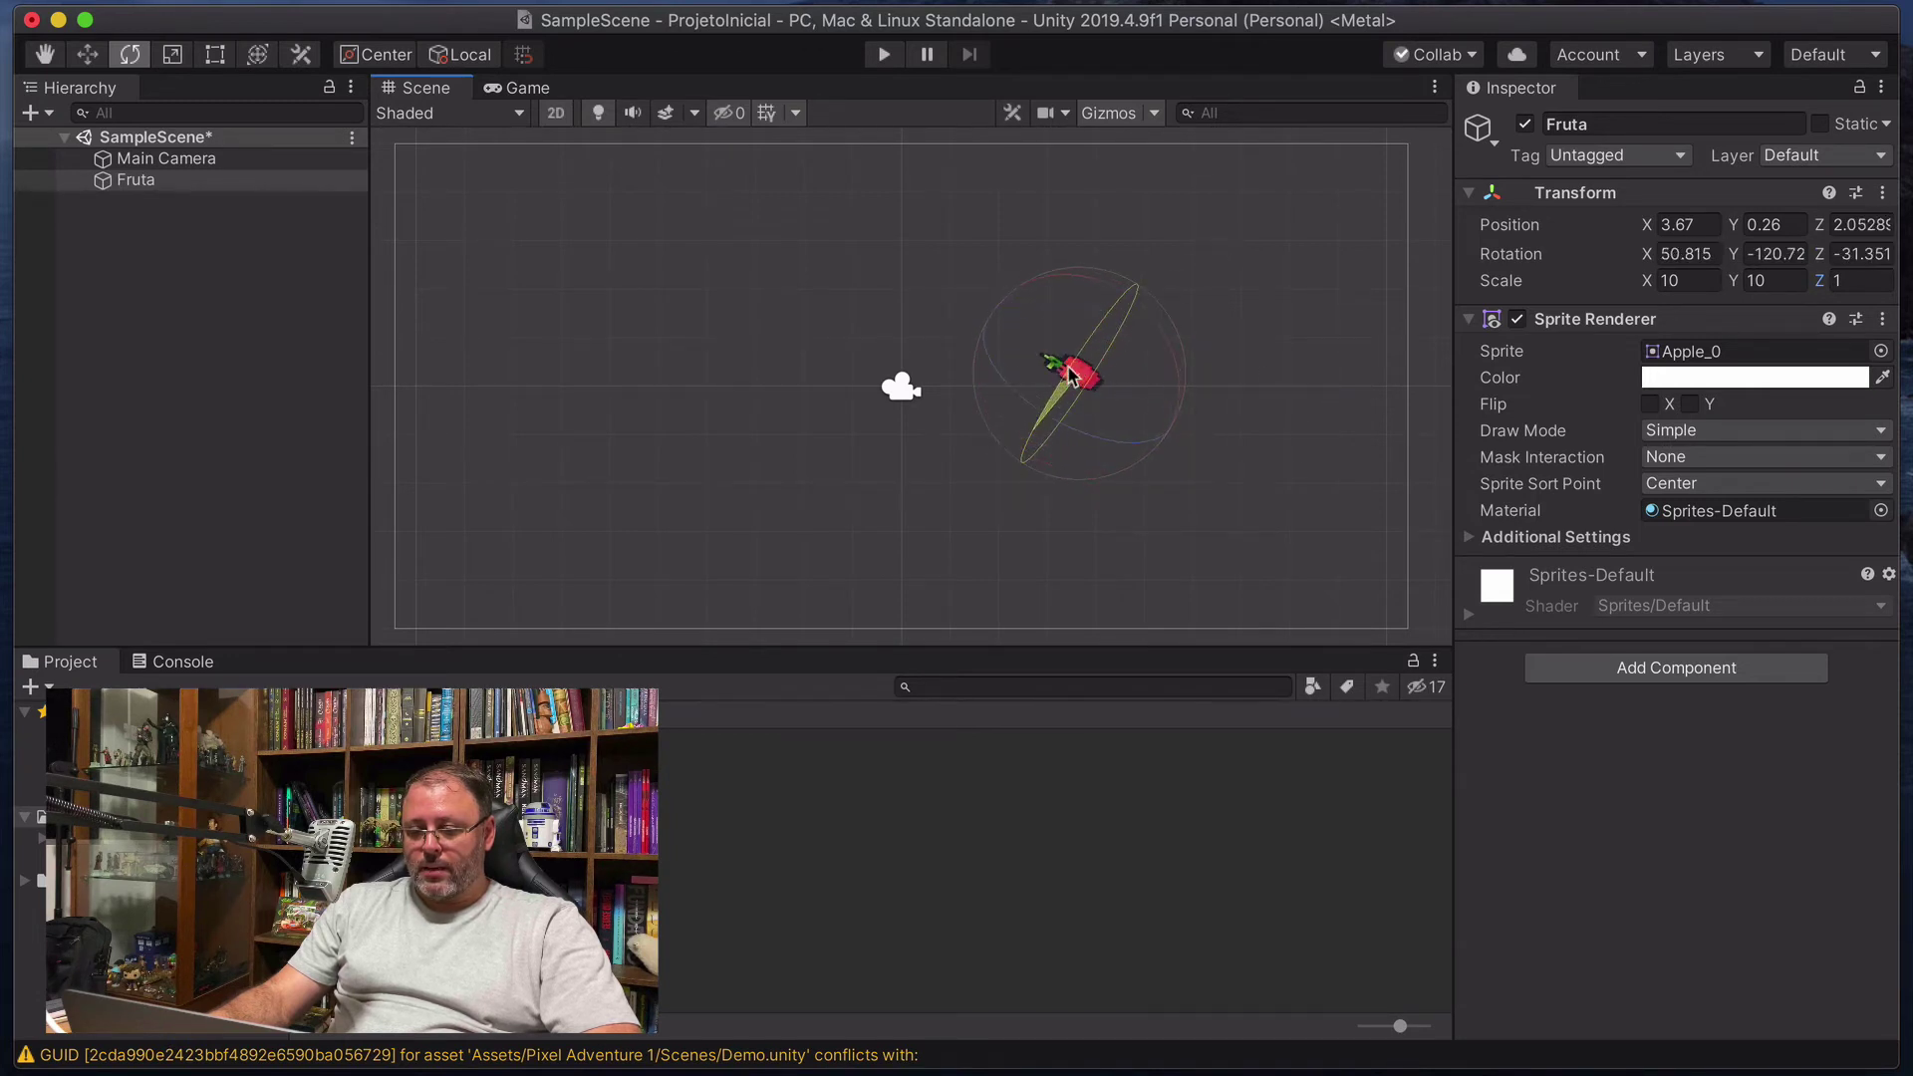
left_click(1293, 316)
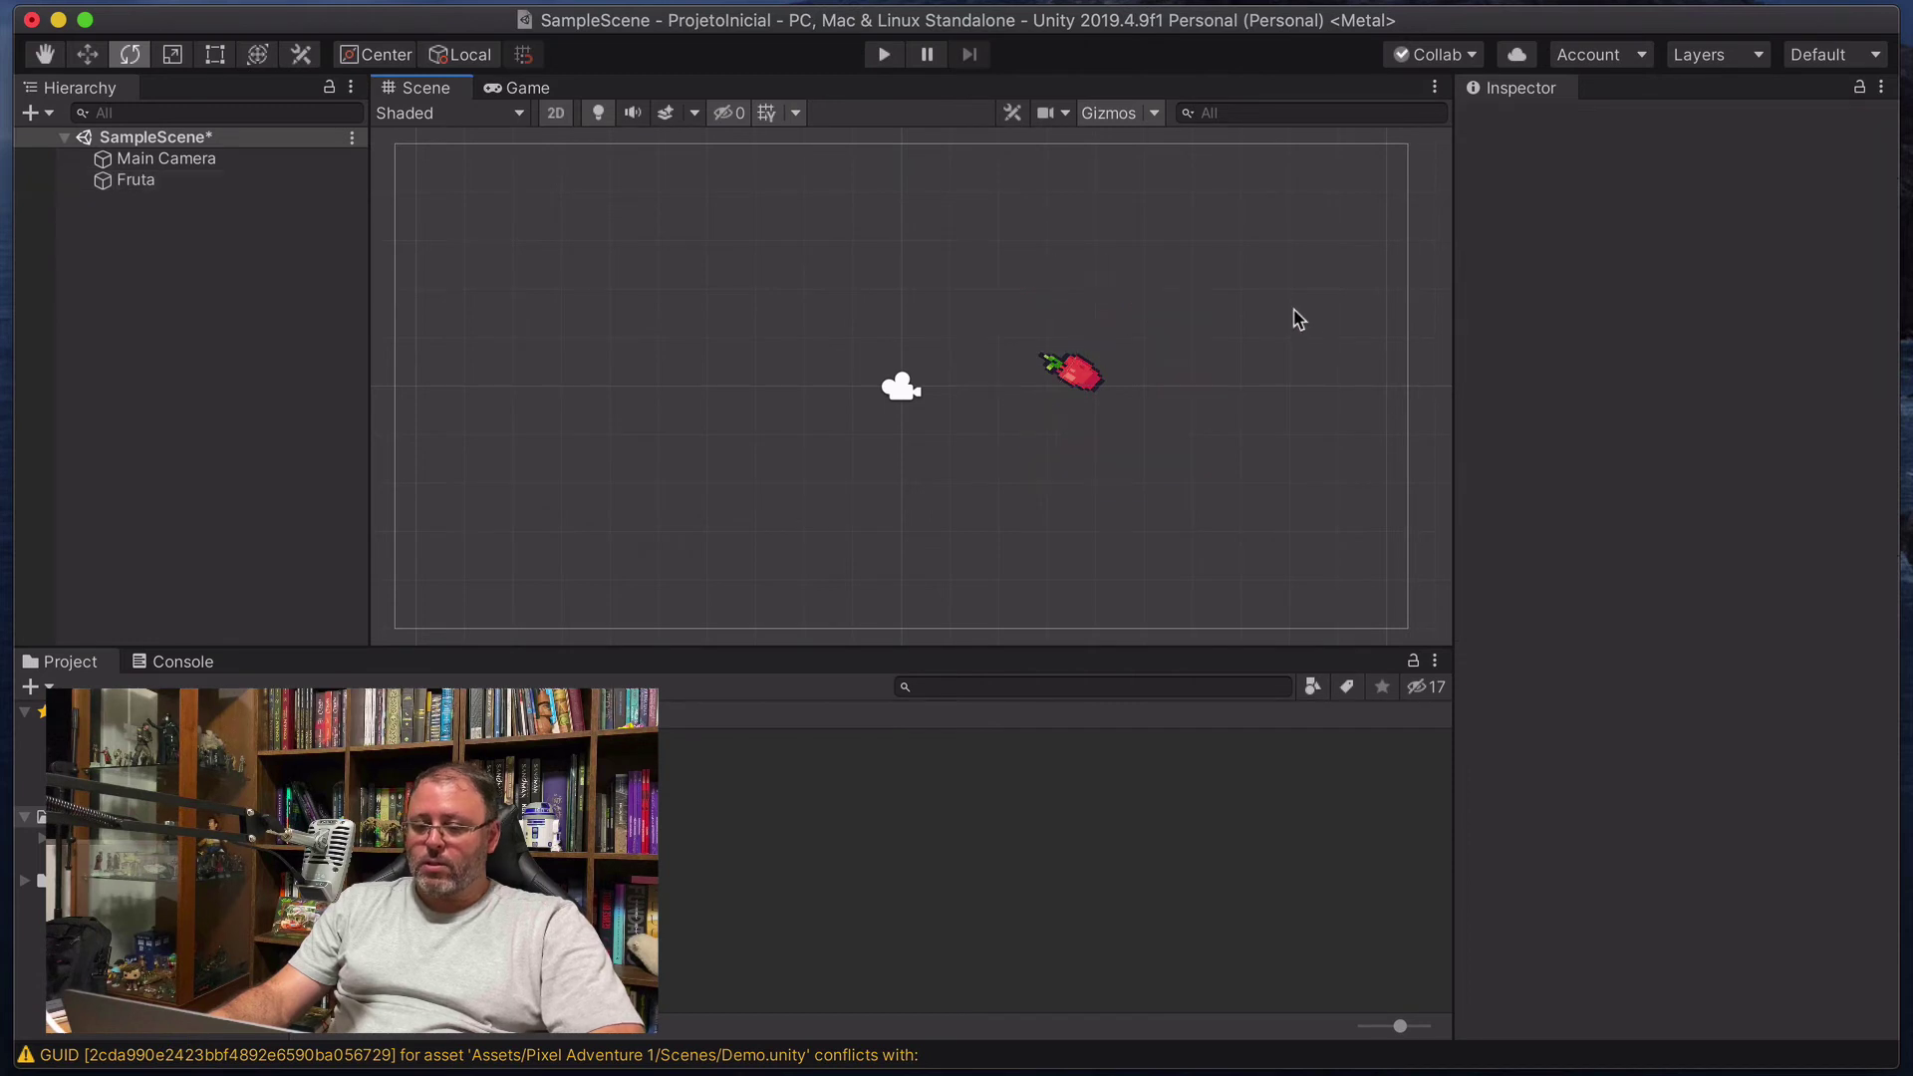
left_click(1064, 370)
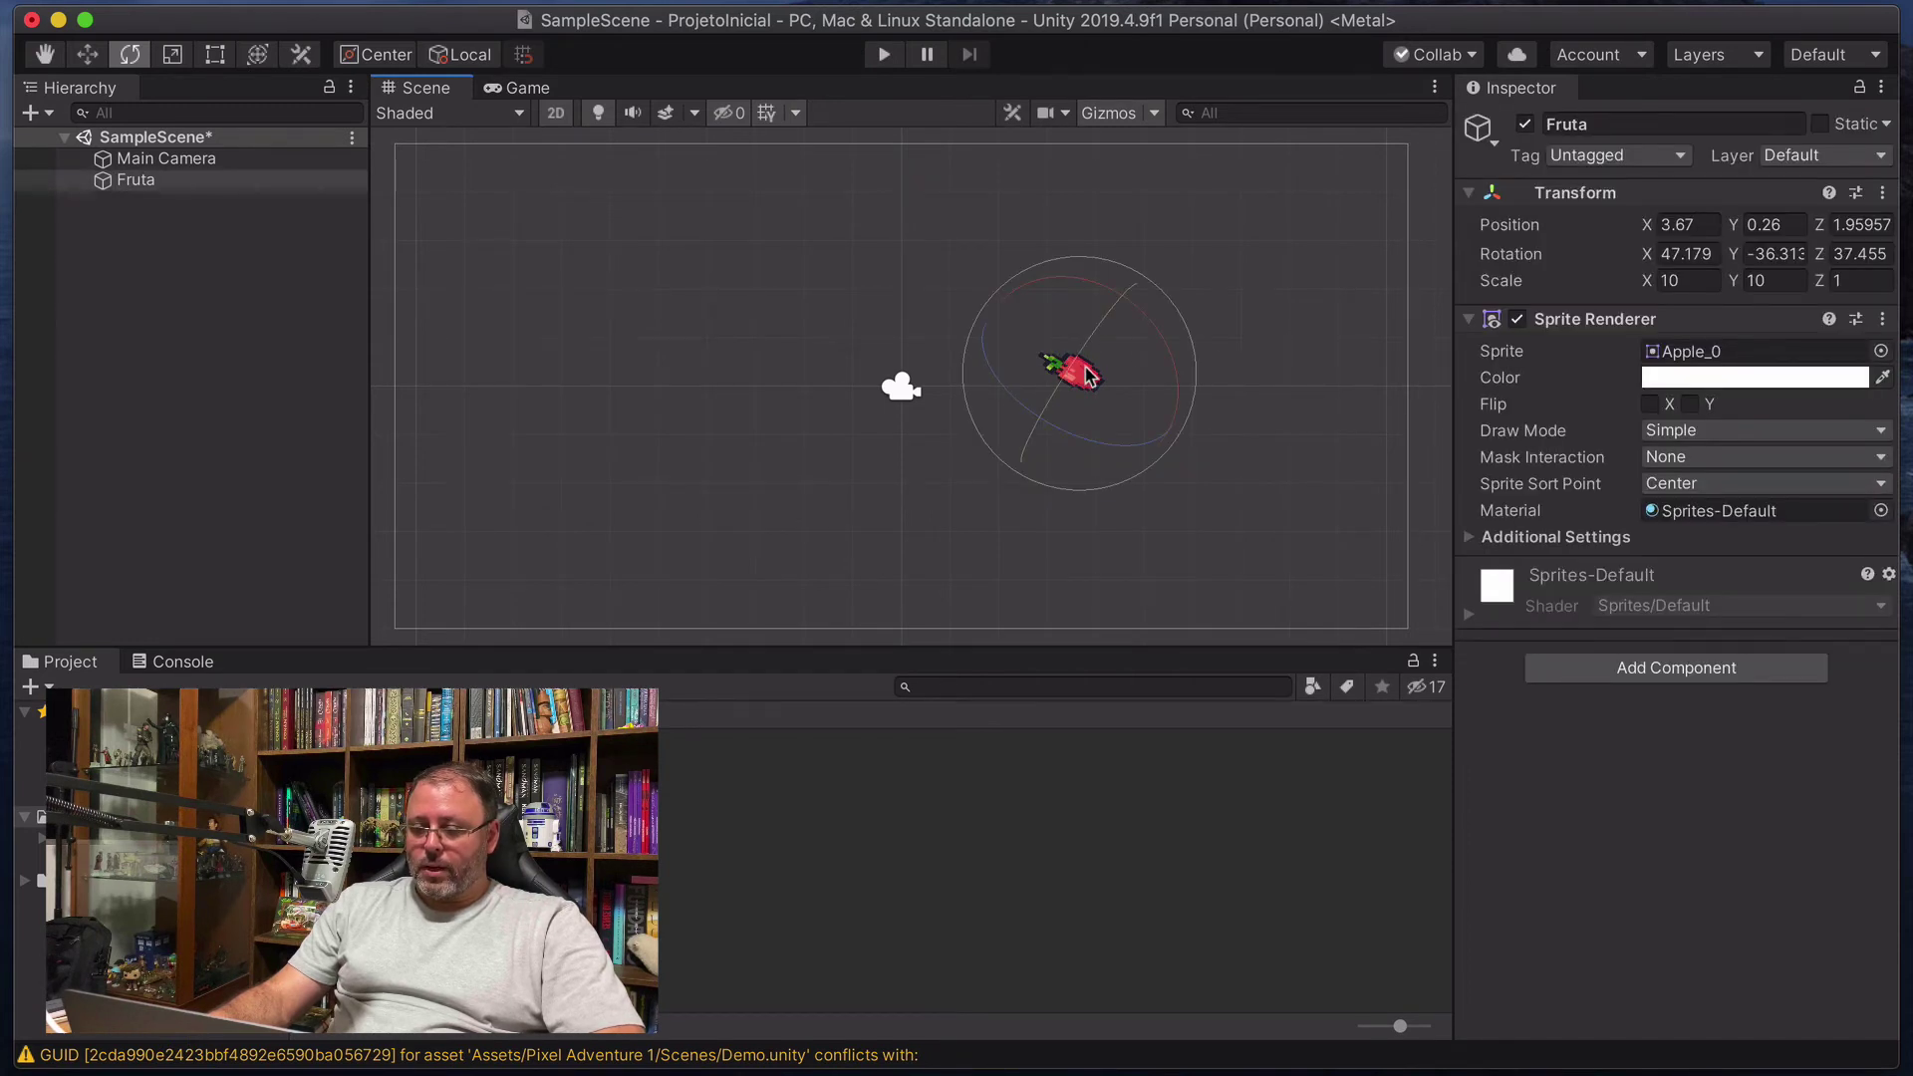
left_click(1184, 375)
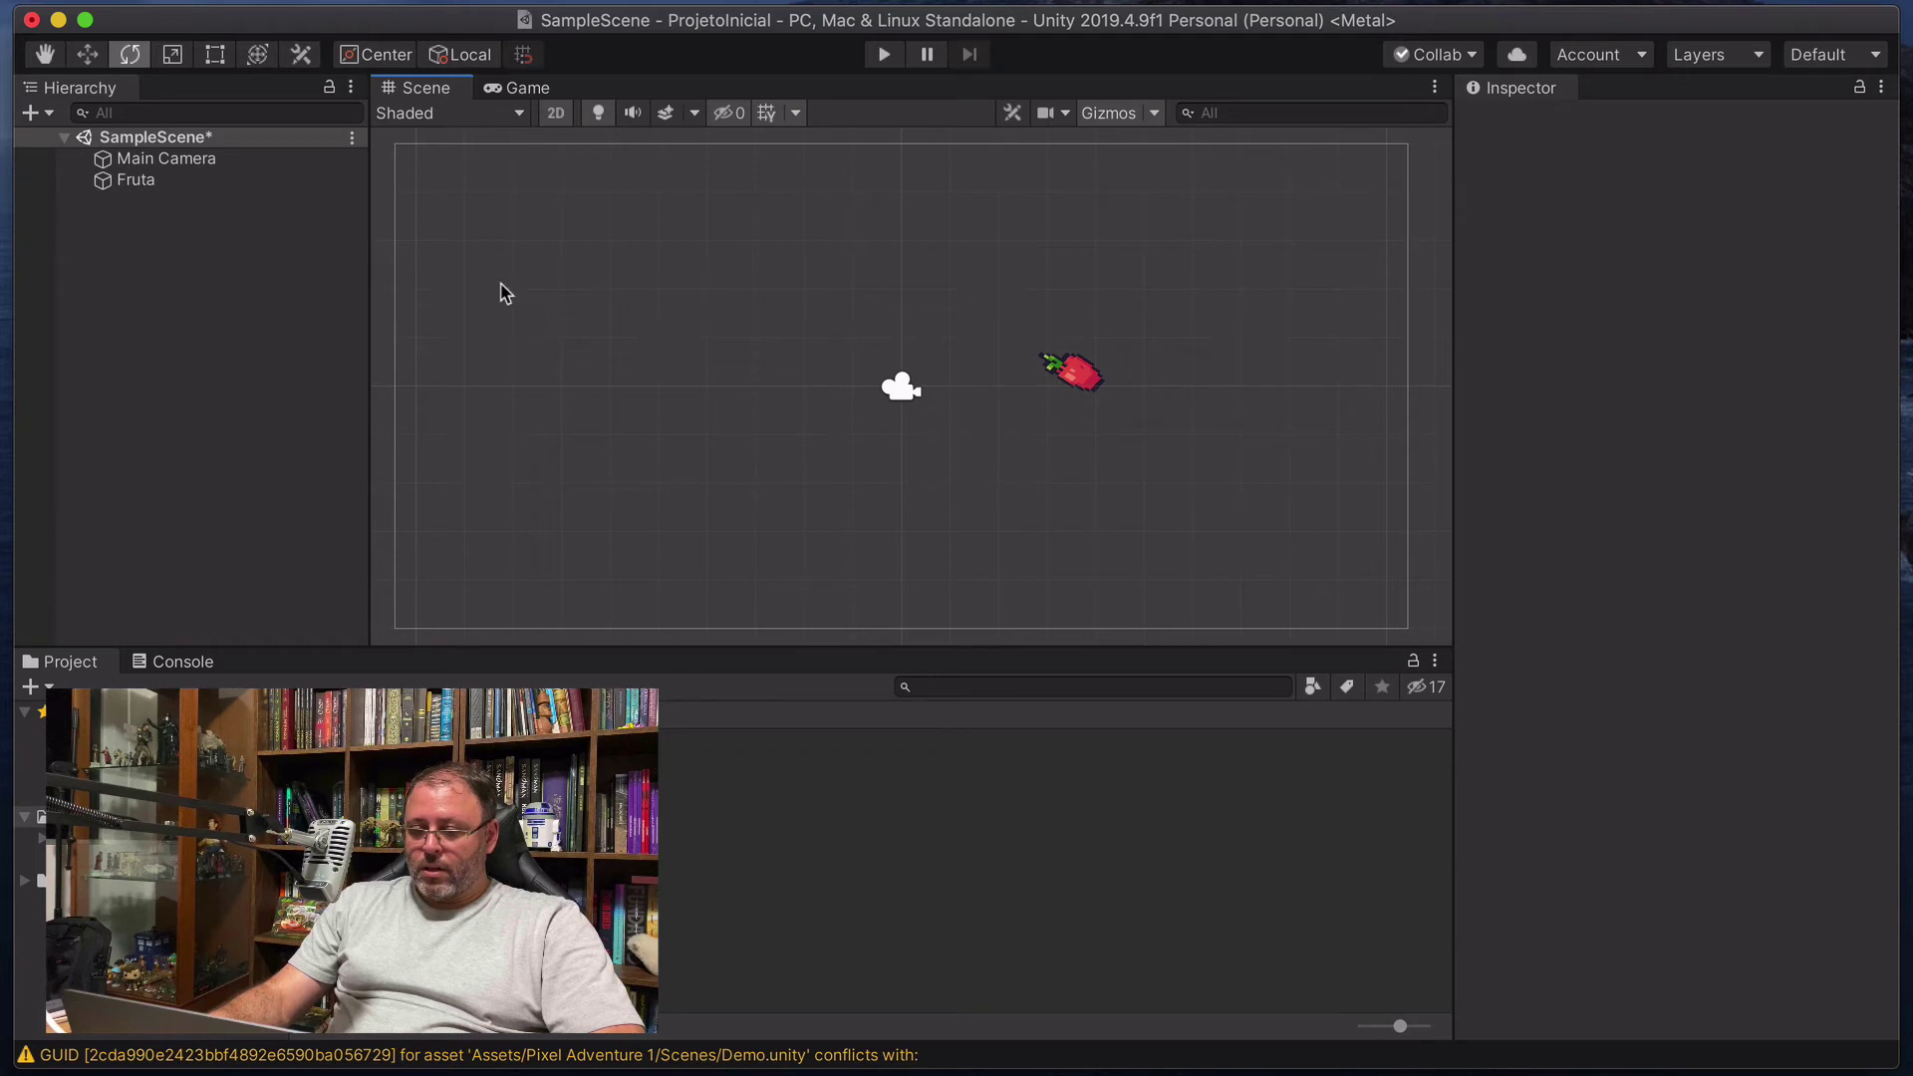
Set Fruta's rotation to 0 on the X, Y and Z axes.
left_click(185, 179)
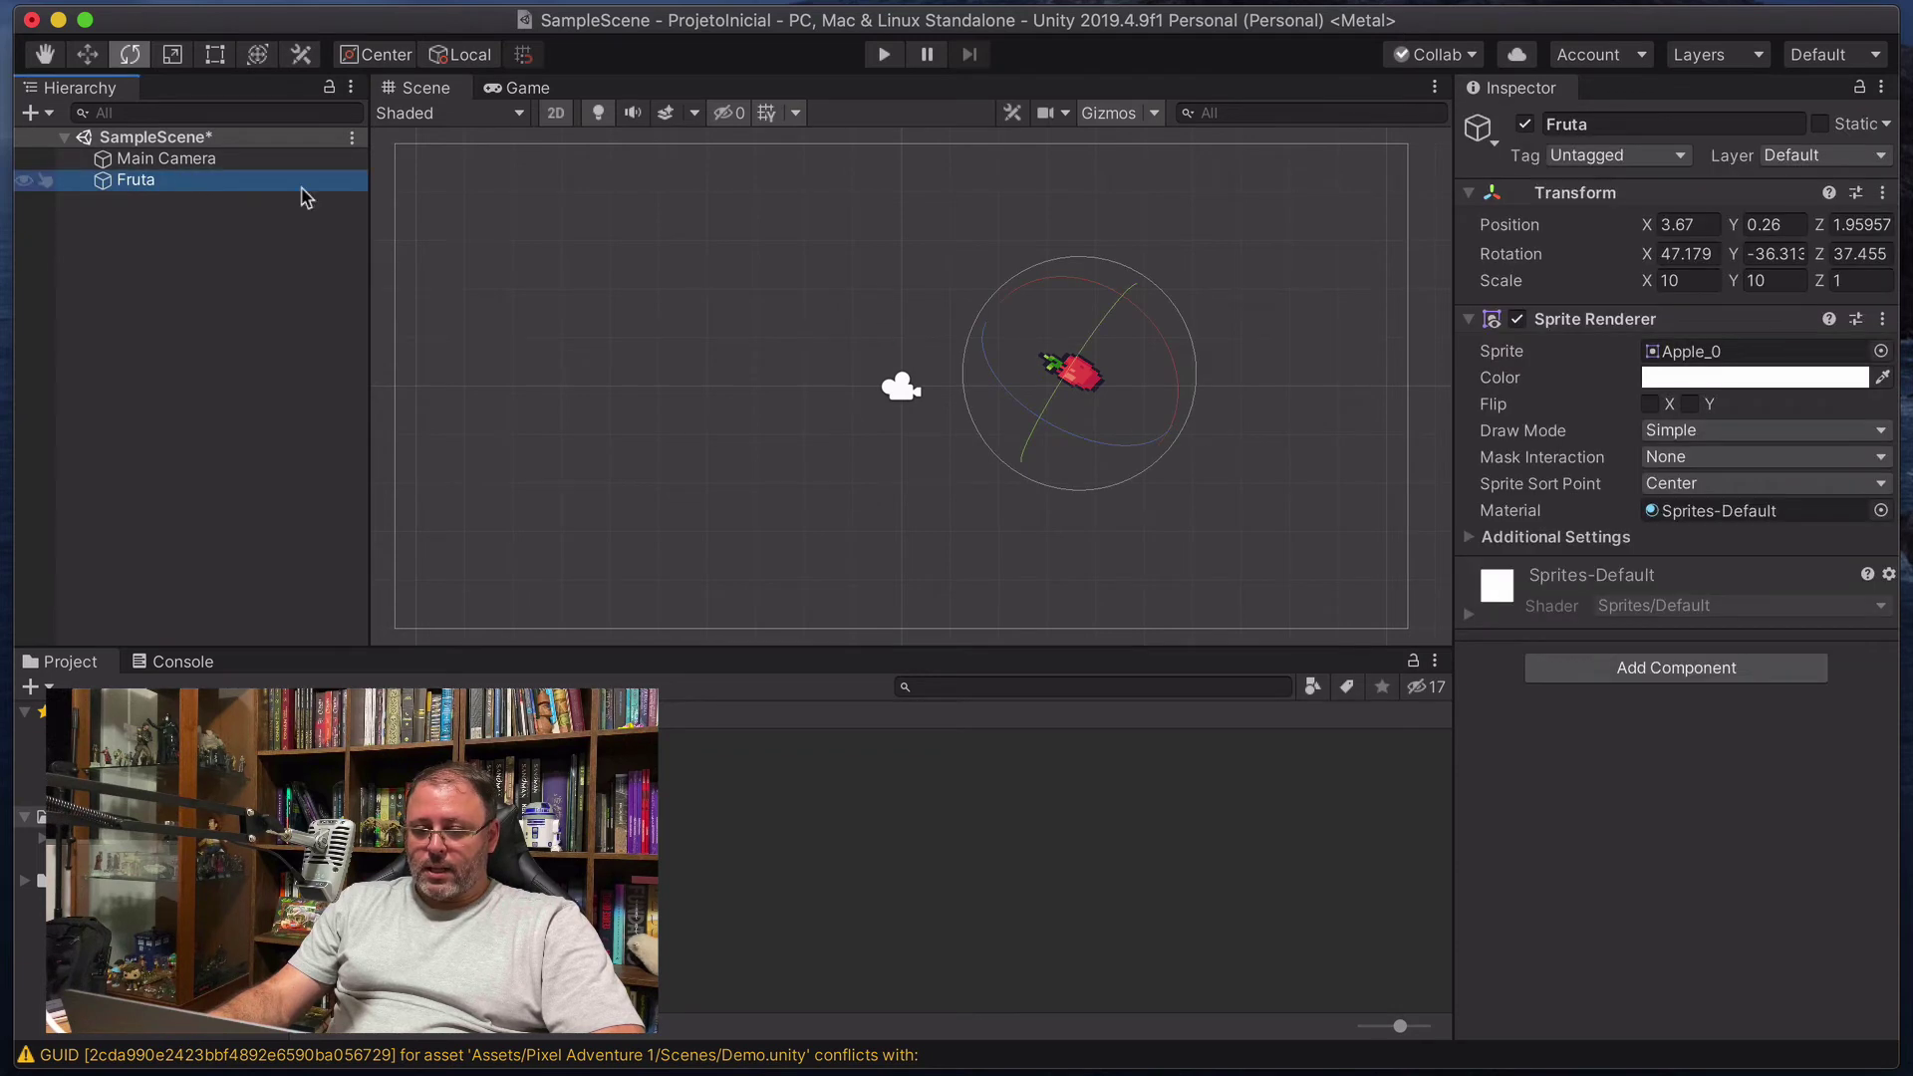
left_click(1677, 254)
type("0")
key("Tab")
type("0")
key("Tab")
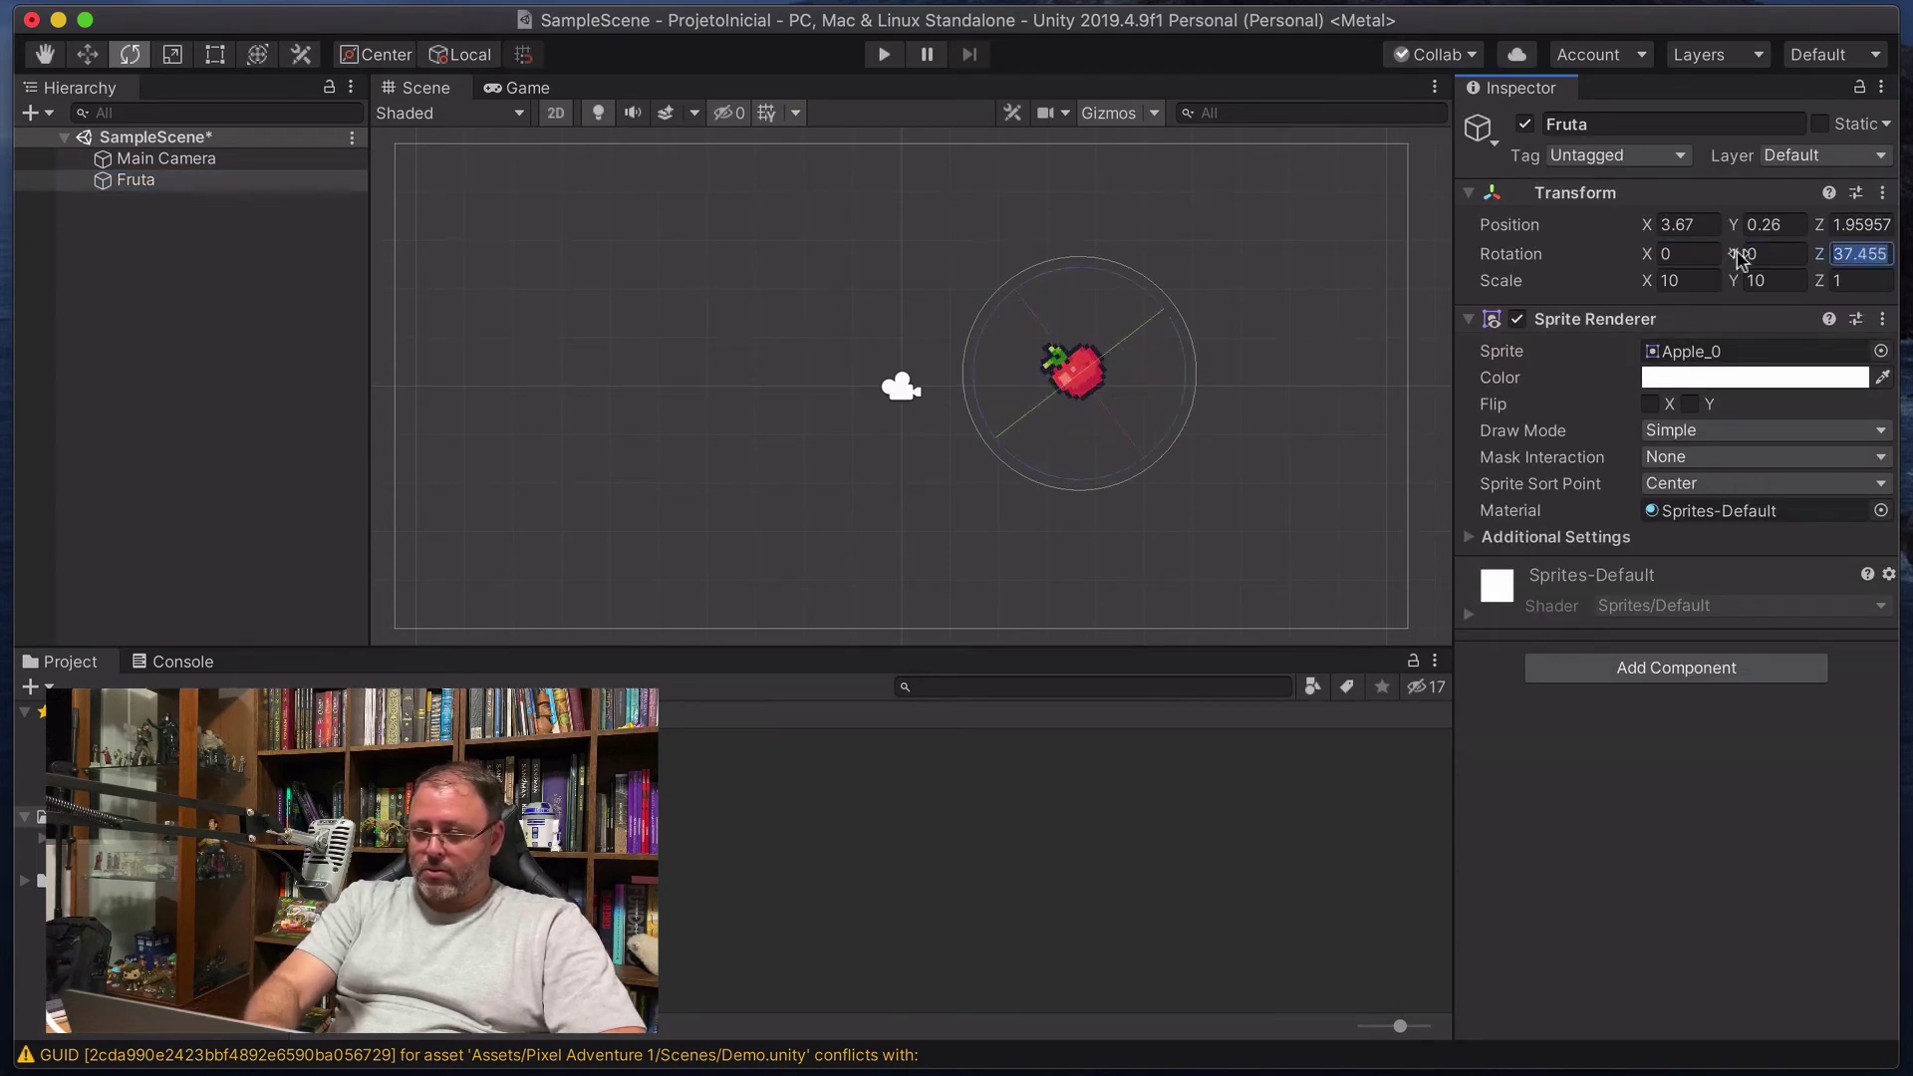
type("0")
key("Tab")
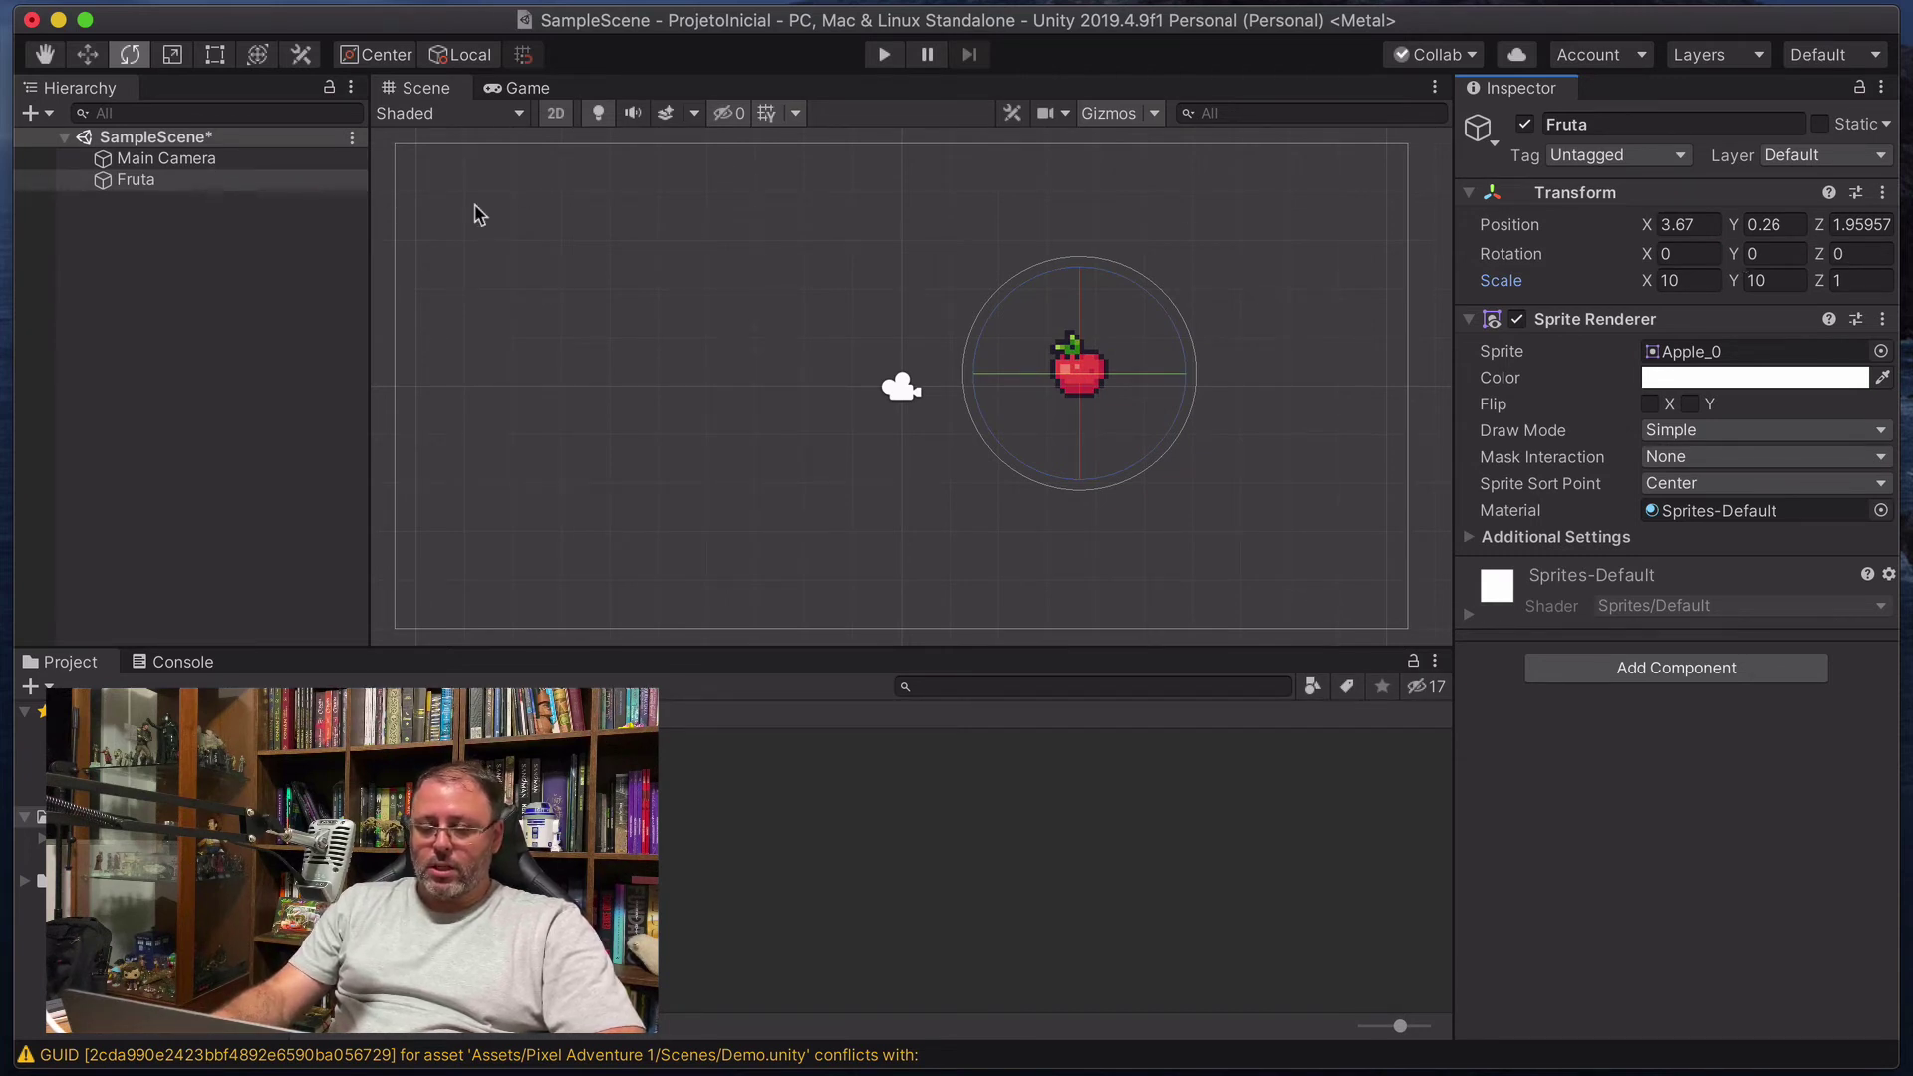
Move the Fruta sprite with the Move tool to above the camera, at about X -0.05, Y 2.48.
left_click(164, 181)
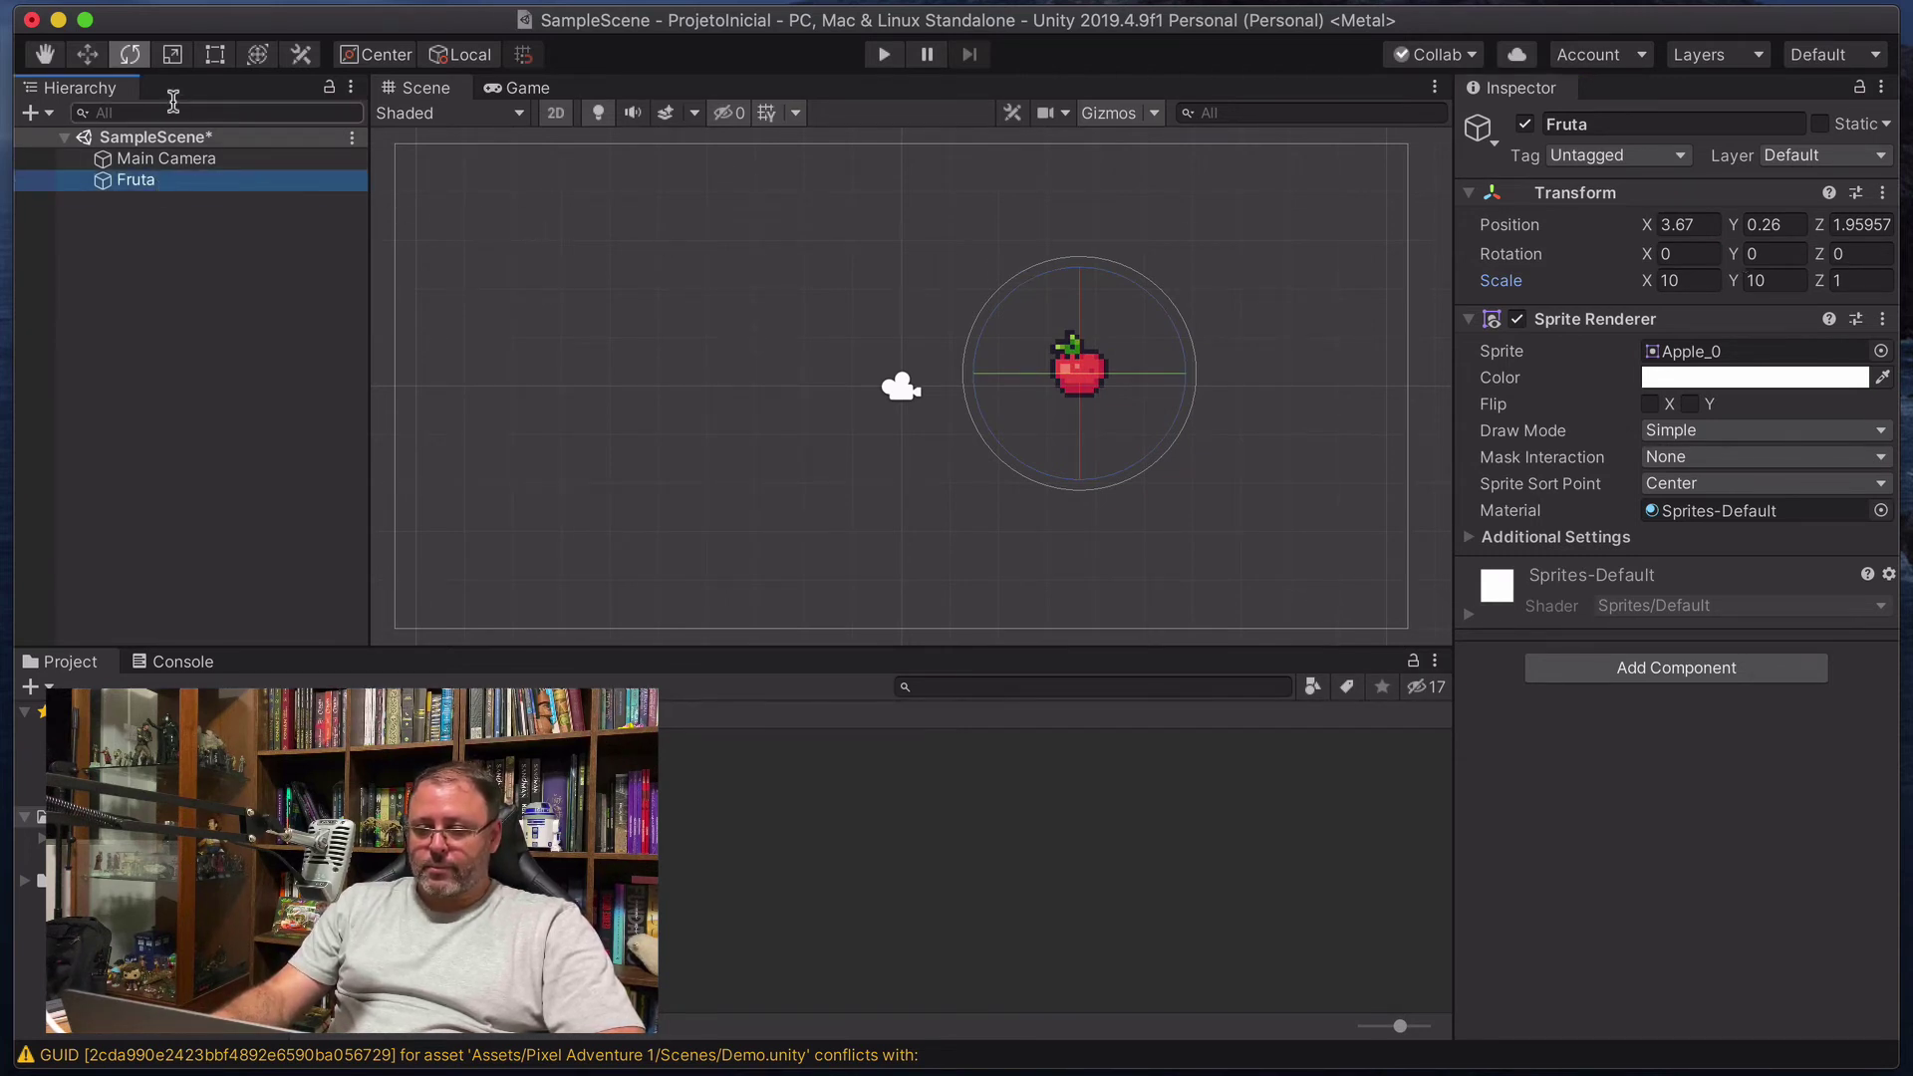
left_click(88, 54)
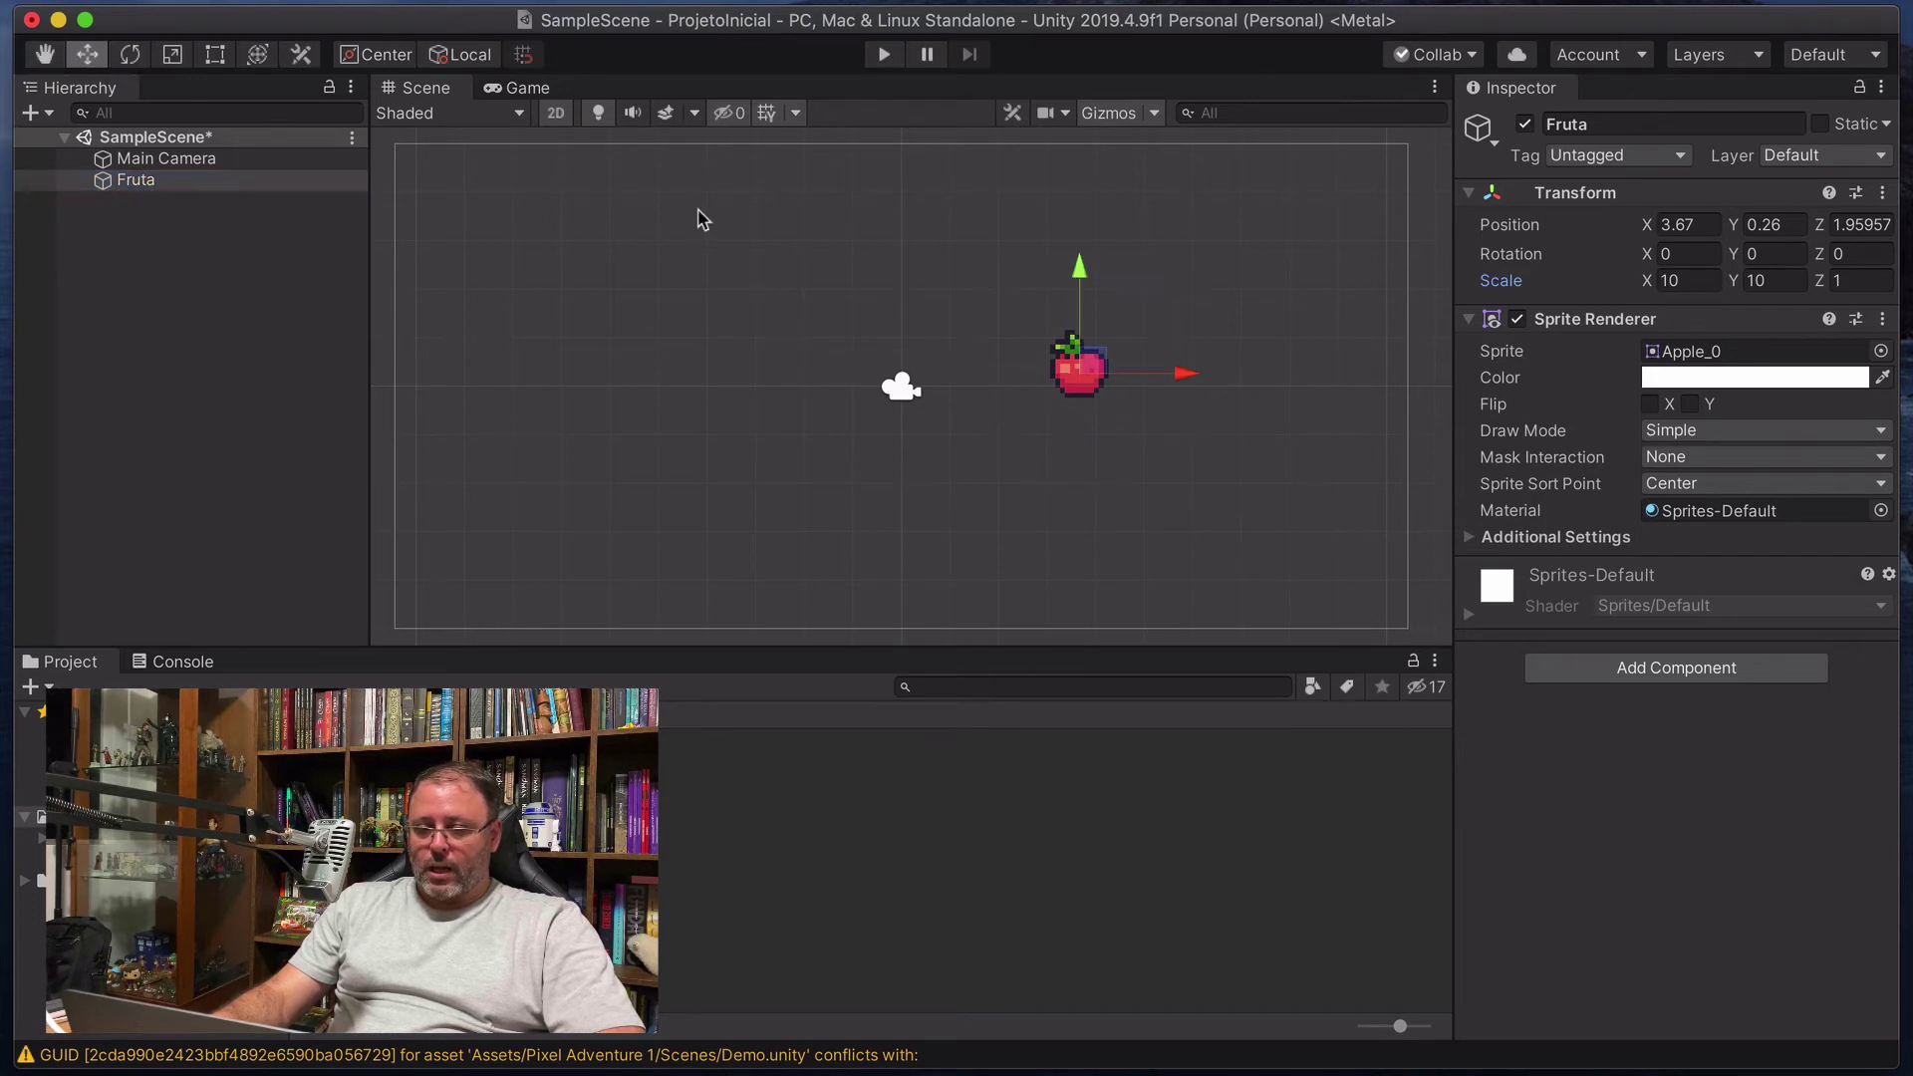
left_click_drag(1081, 271, 1082, 165)
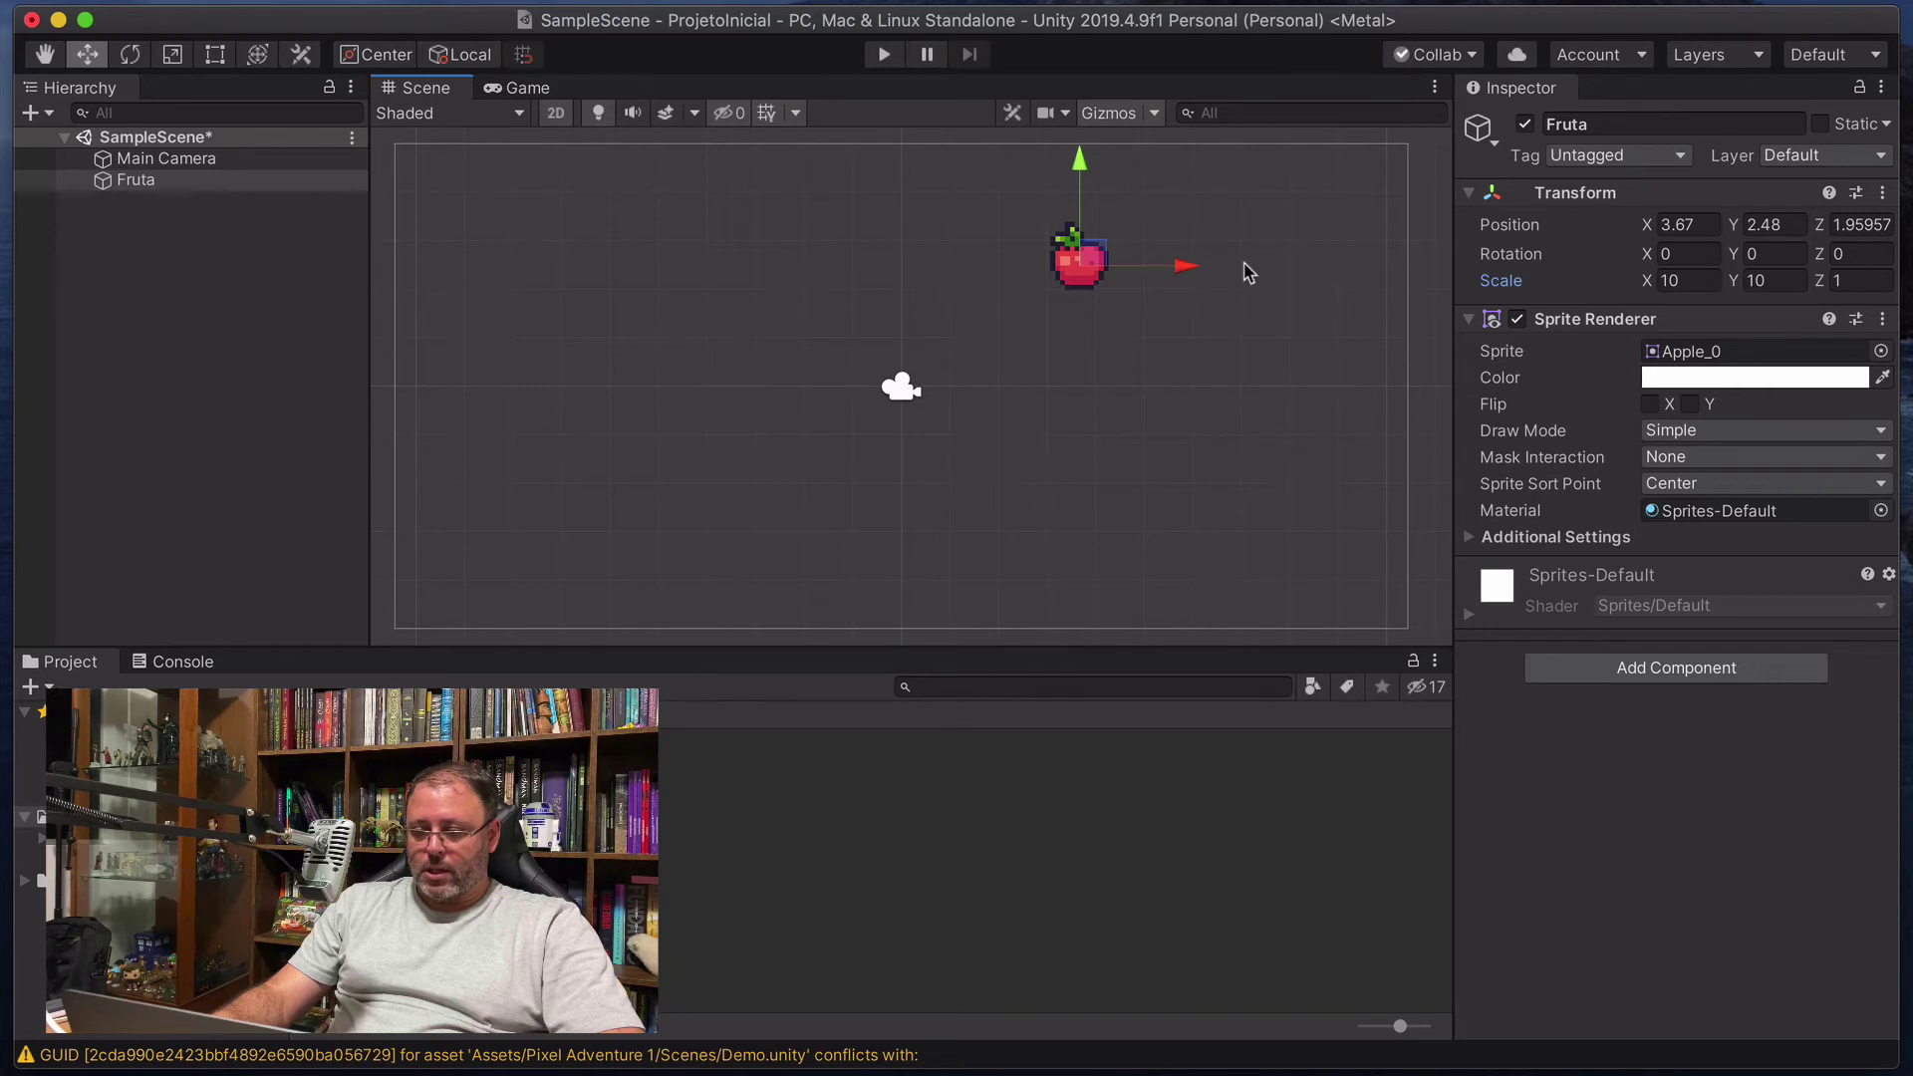
left_click_drag(1184, 265, 1003, 262)
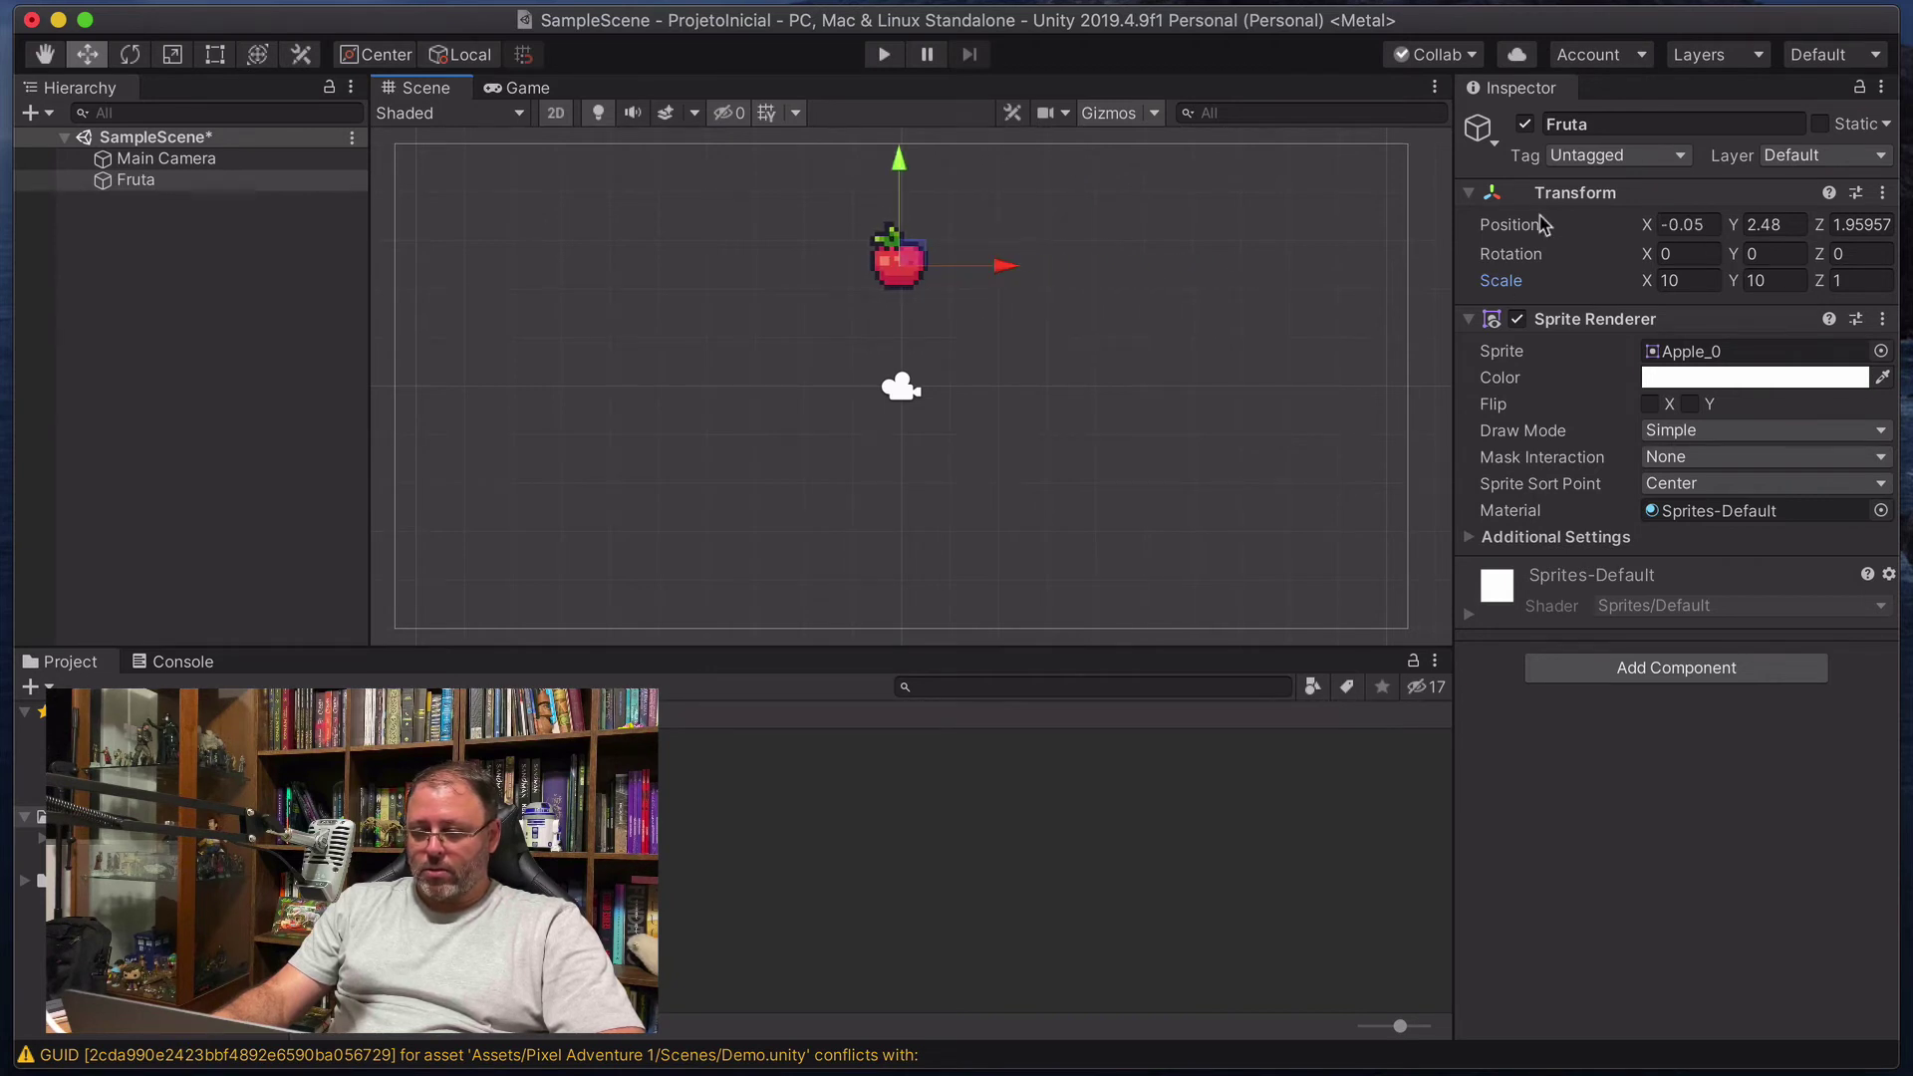
Set Fruta's position to X 0, Y 3, Z 0 and deselect it.
double_click(1684, 225)
key("BackSpace")
key("BackSpace")
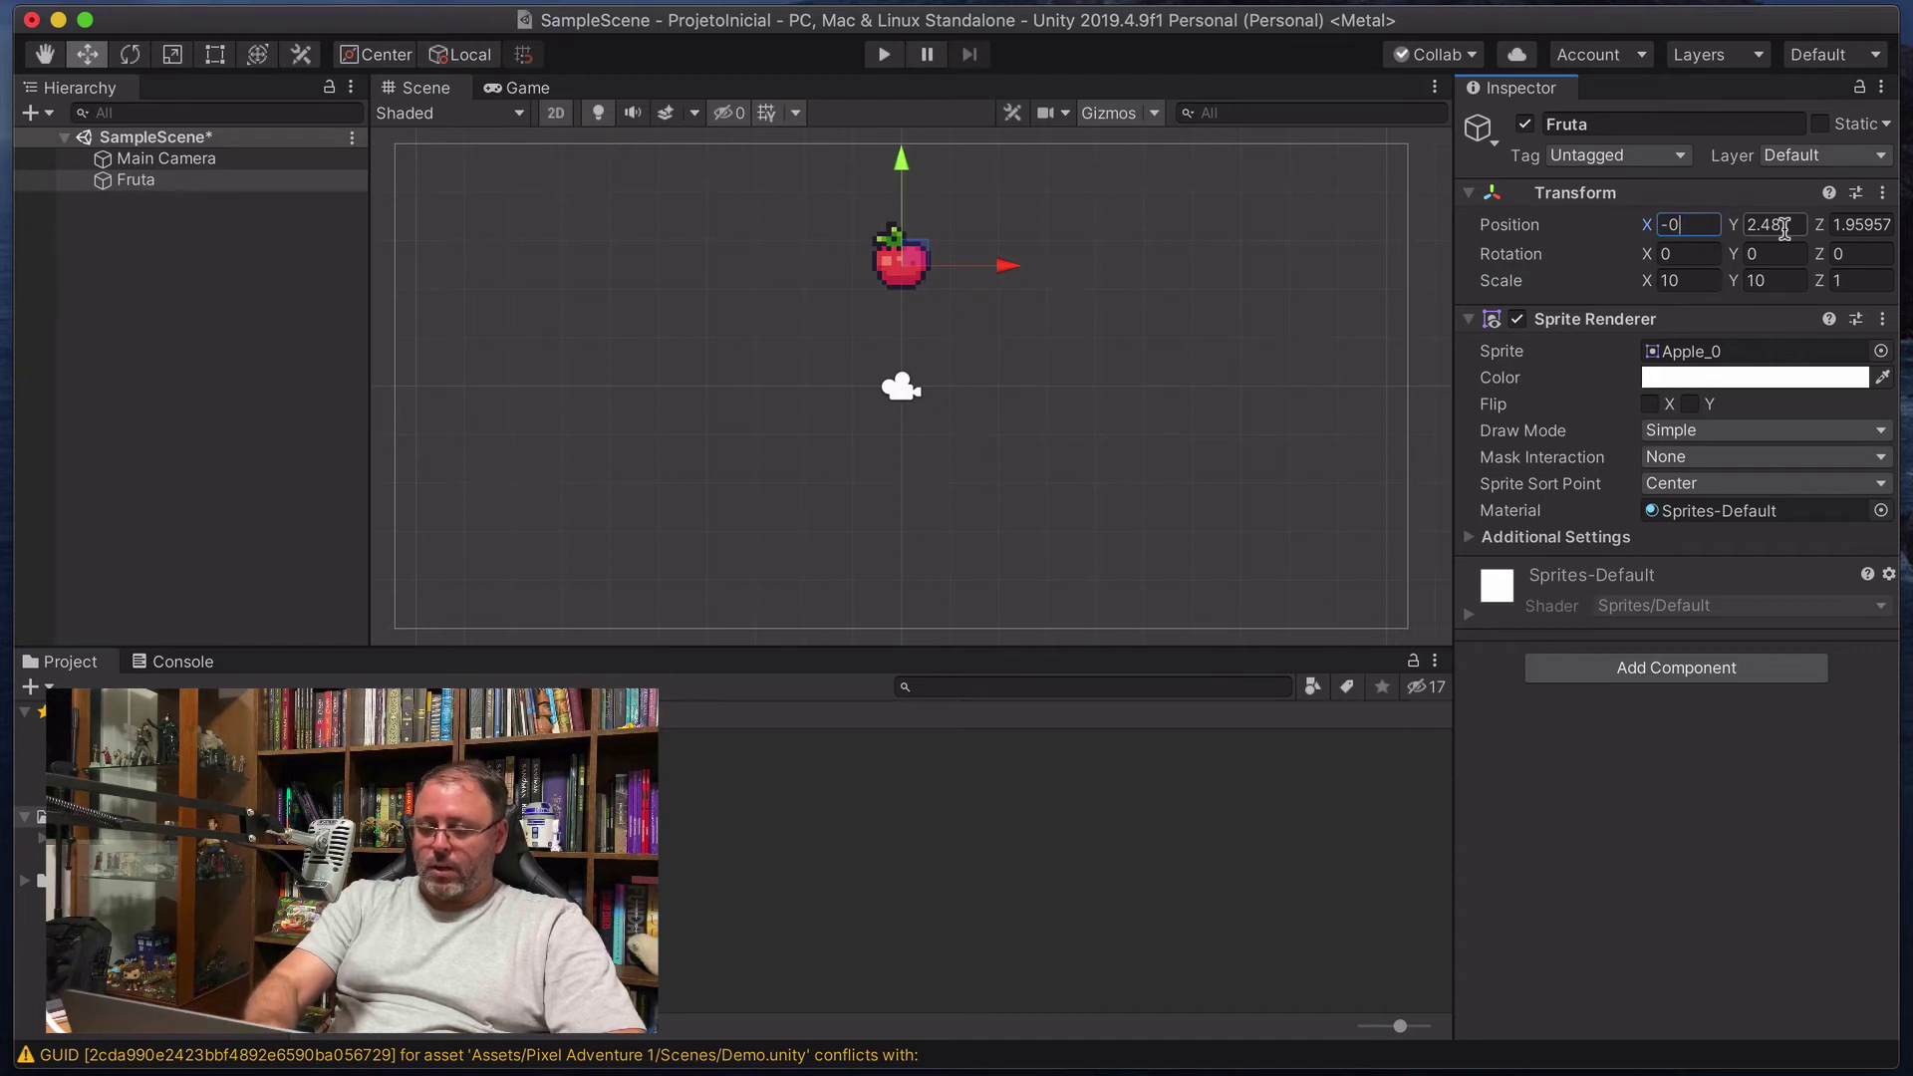
type("0")
left_click(1783, 224)
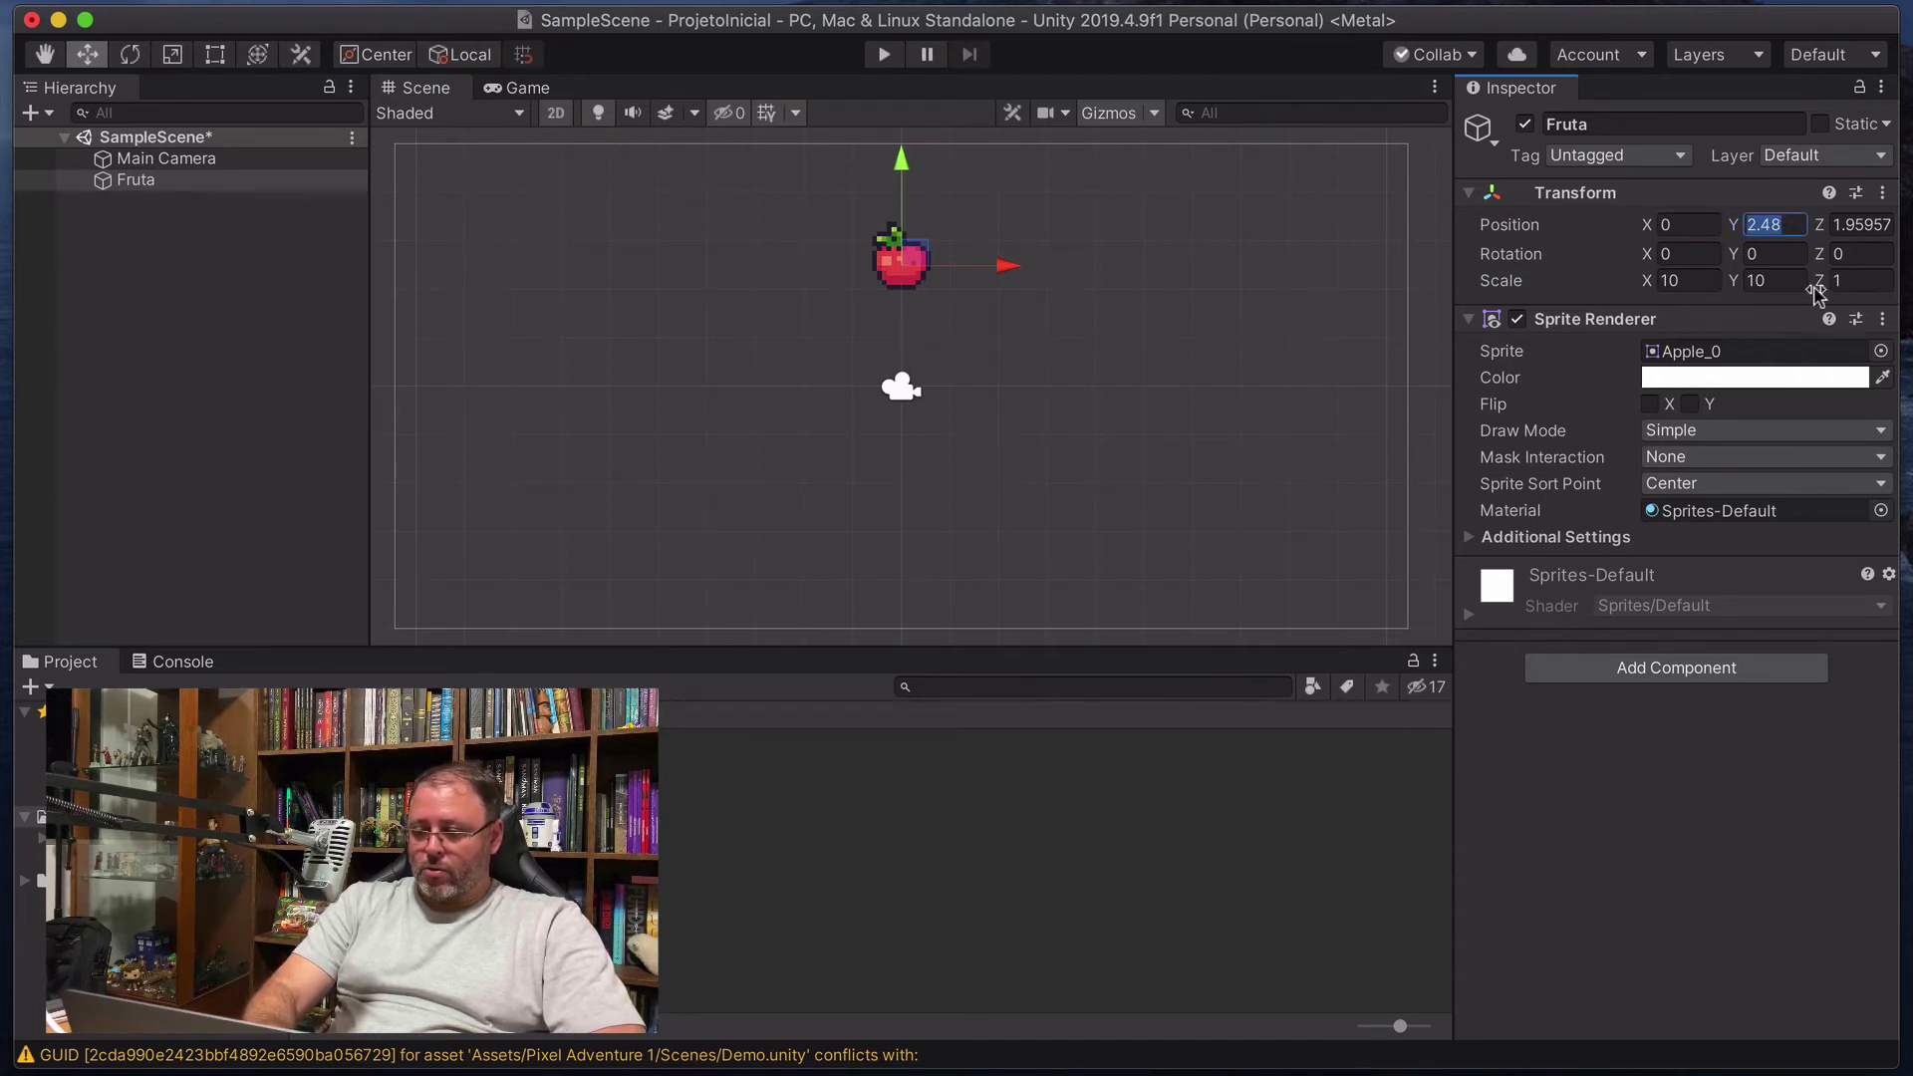
type("3")
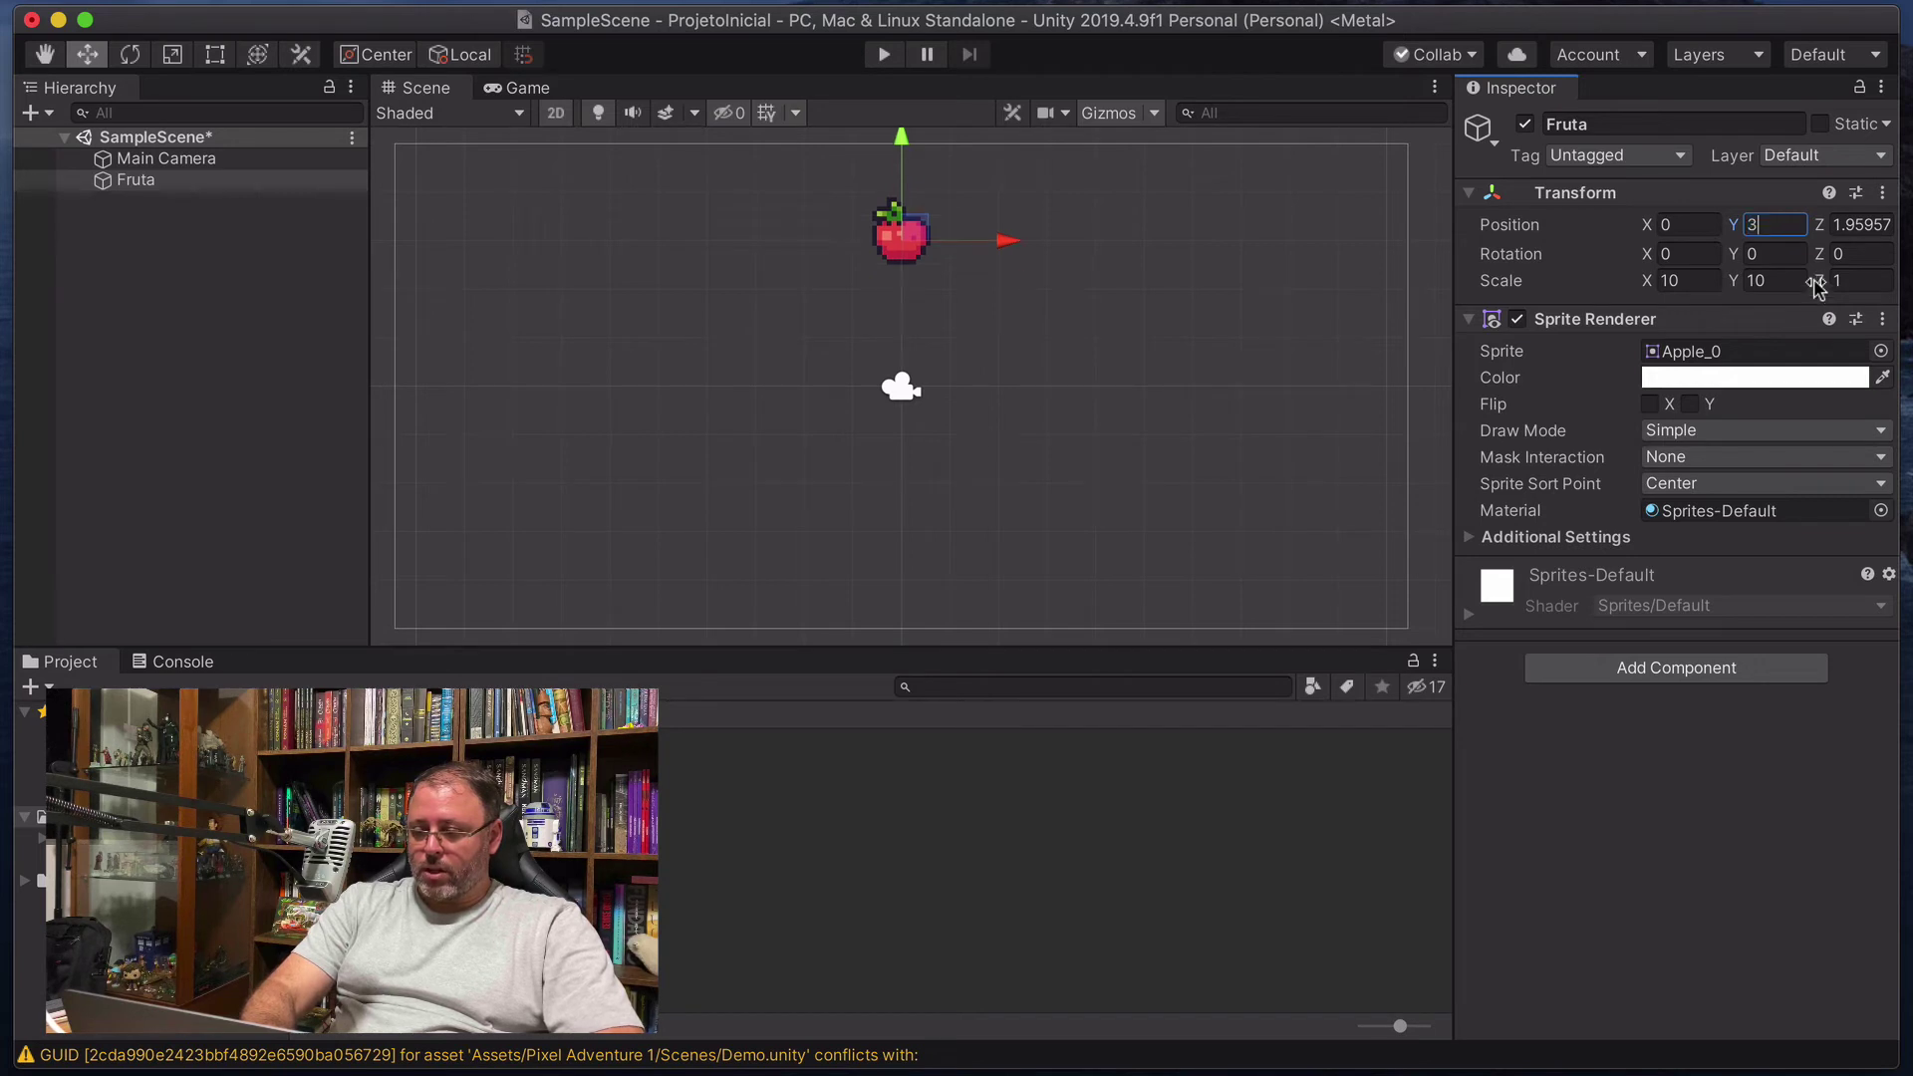
left_click(1841, 225)
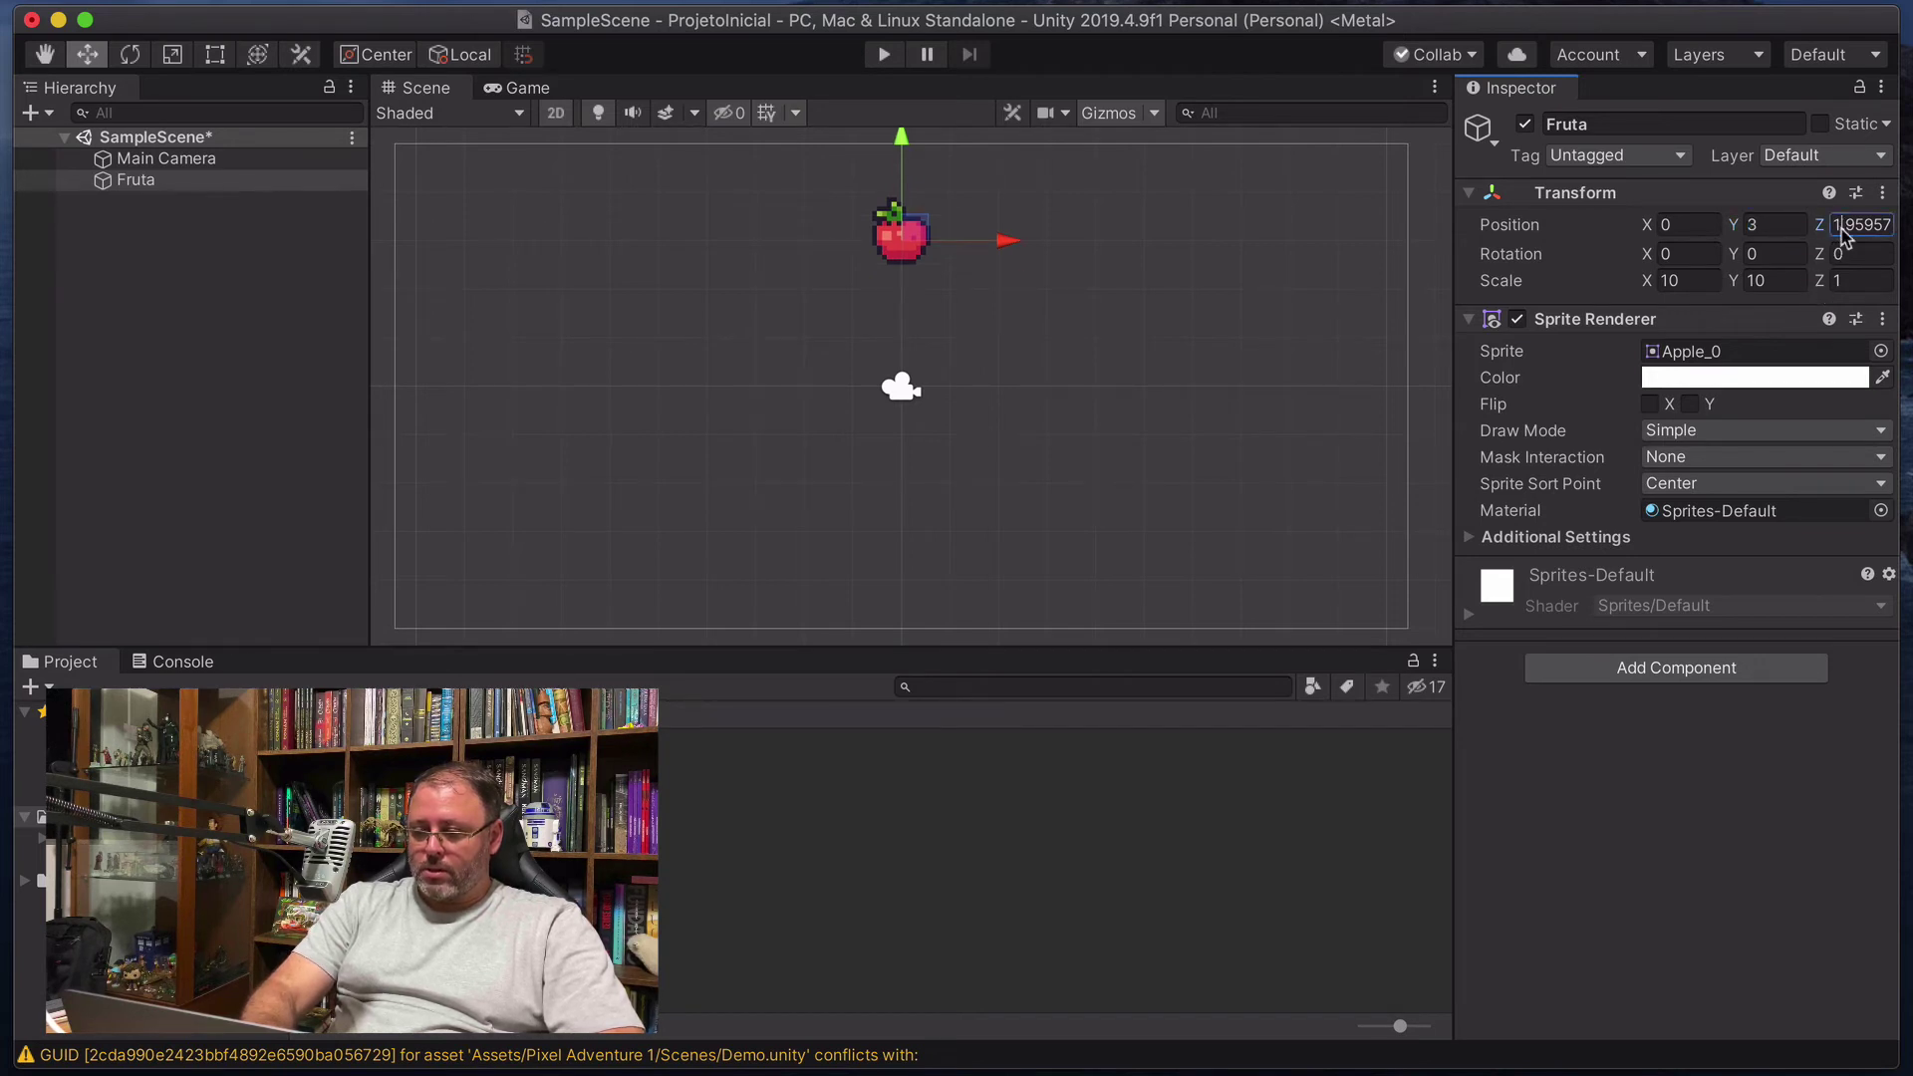
left_click(1841, 225)
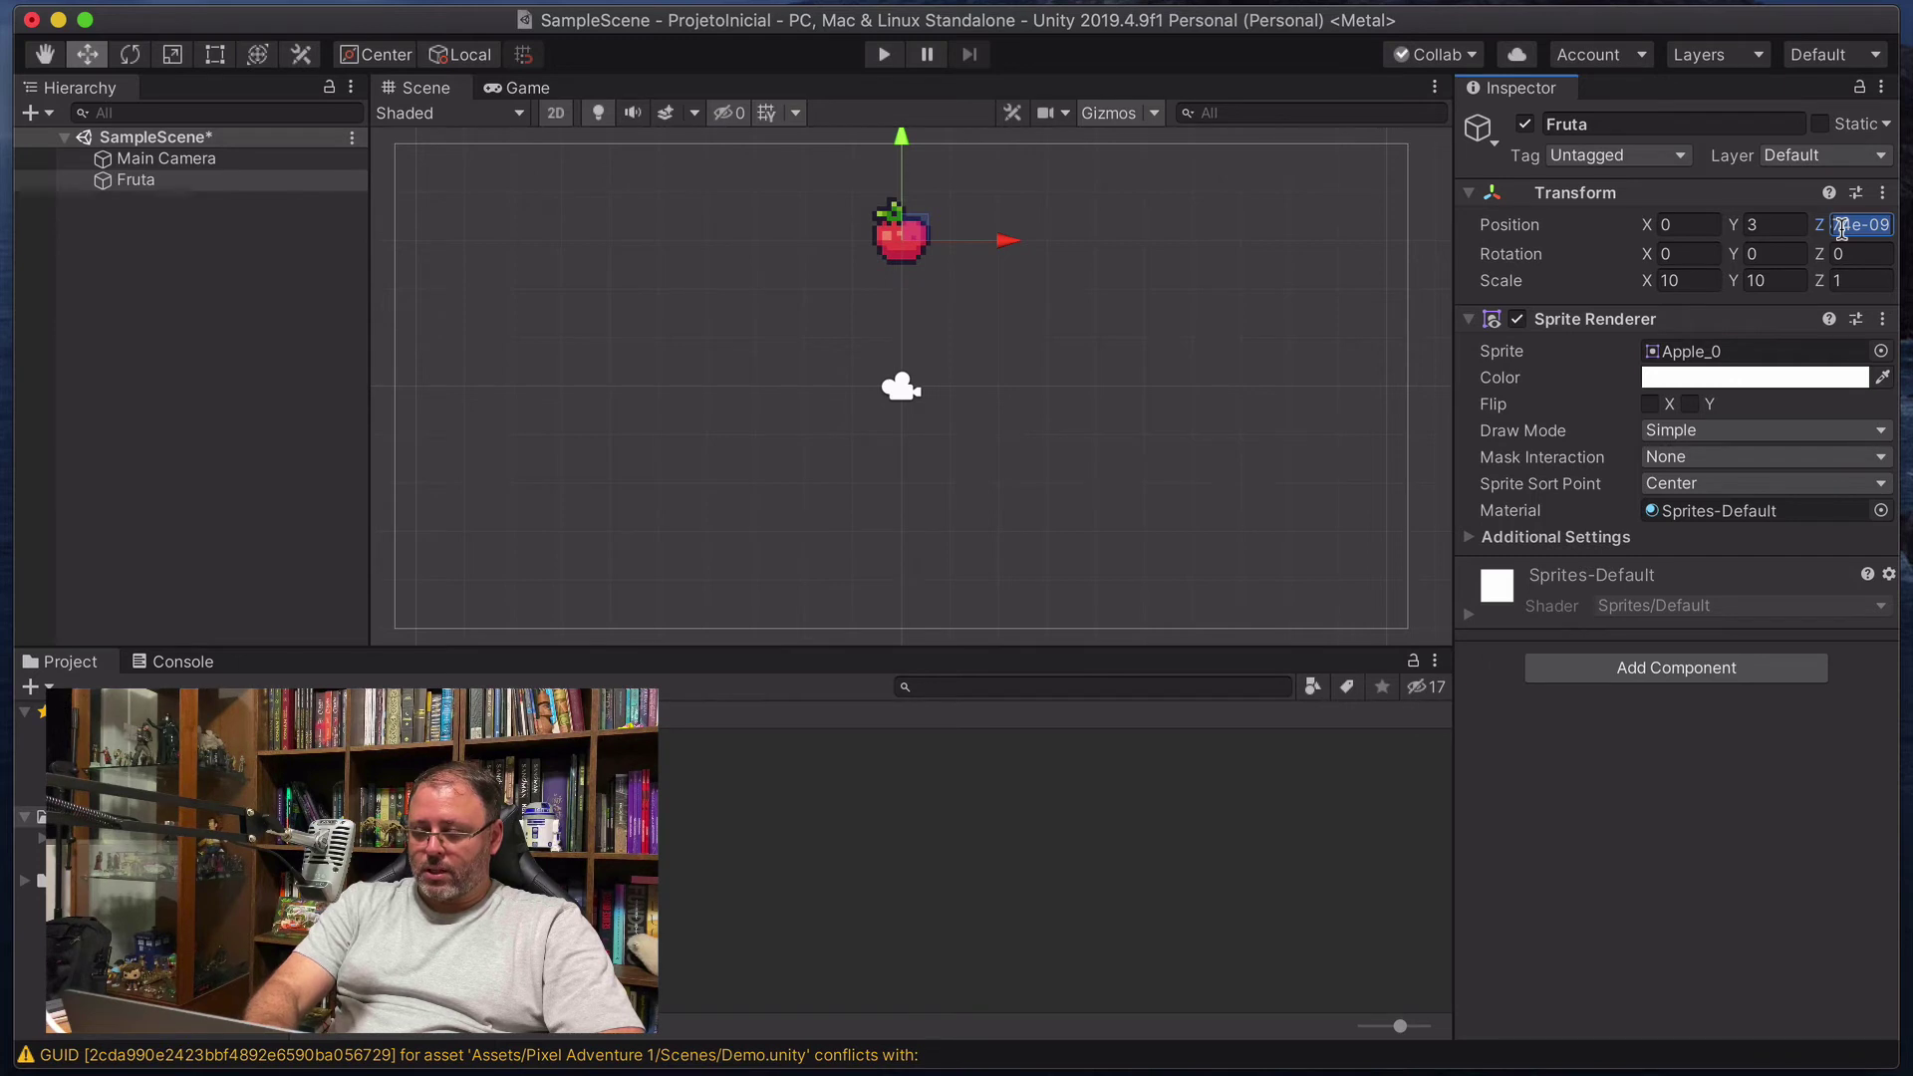
type("0")
key("Return")
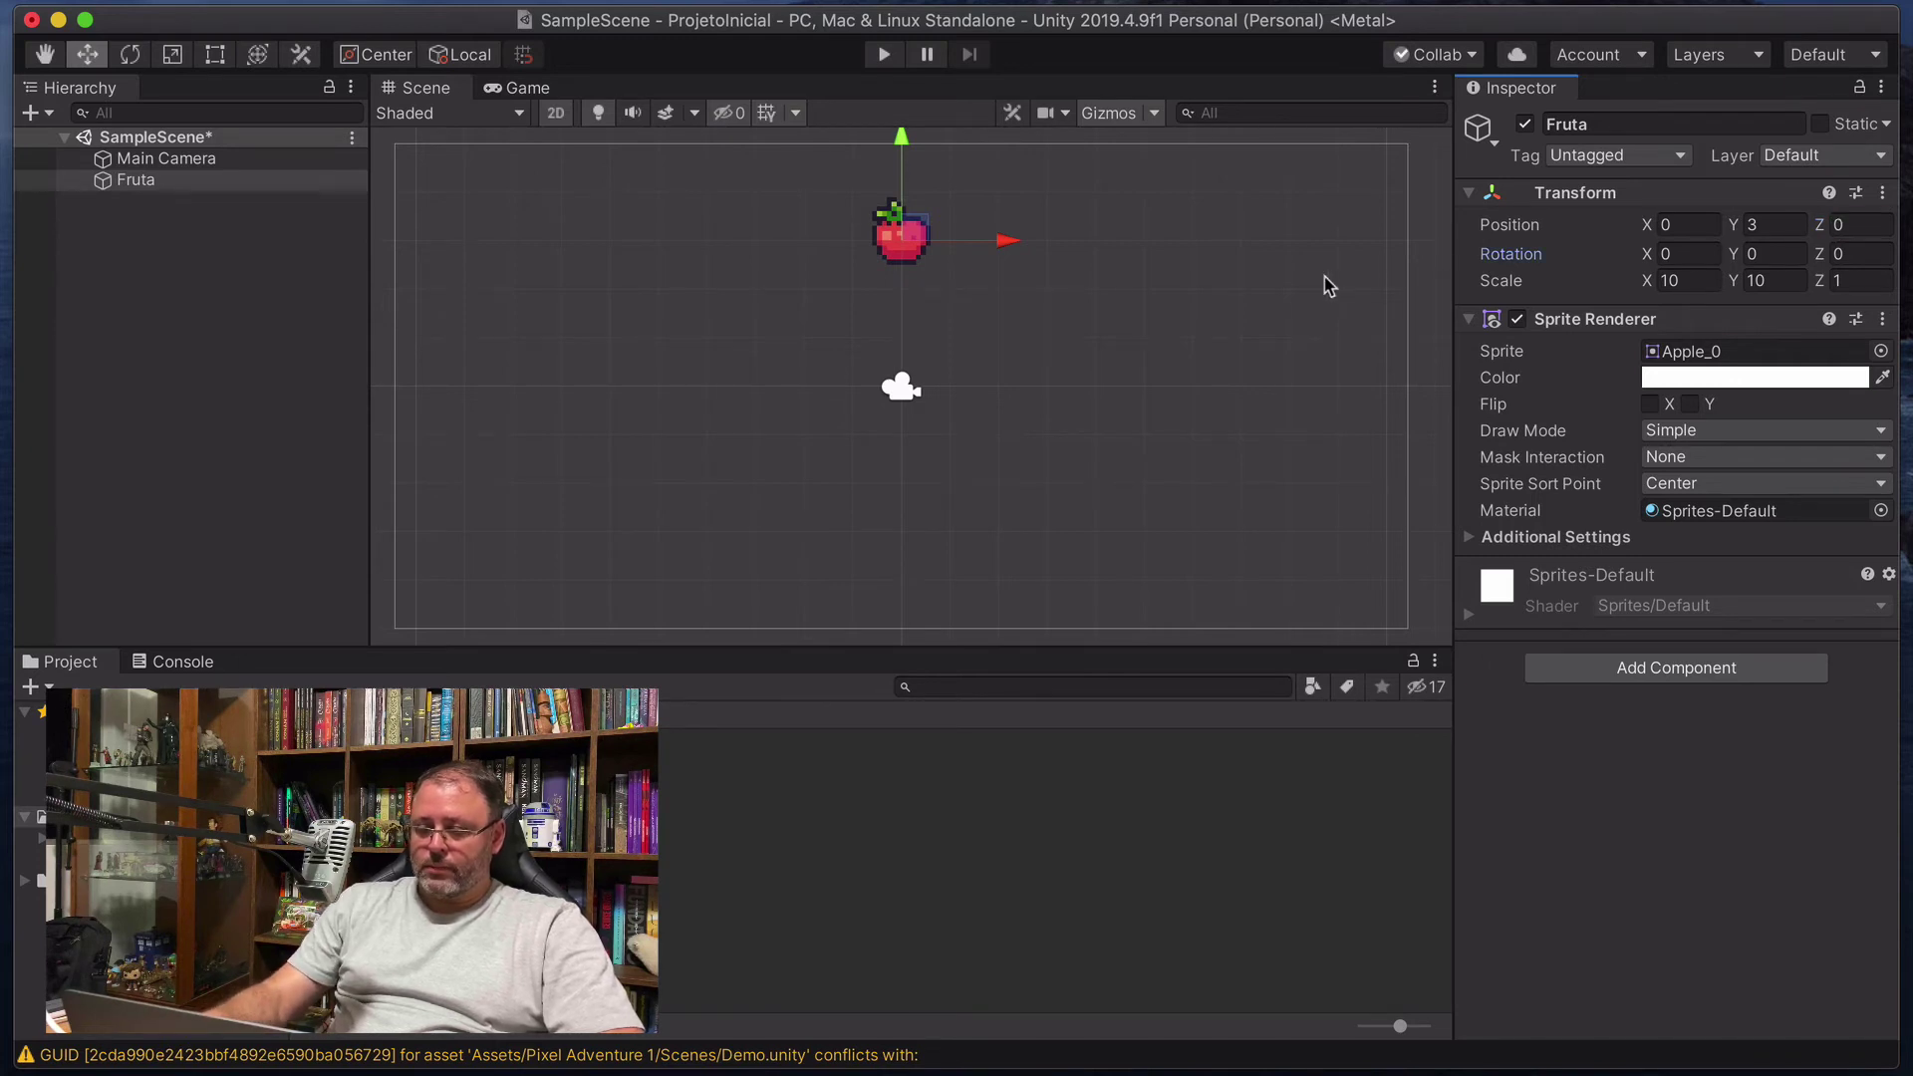
left_click(1326, 284)
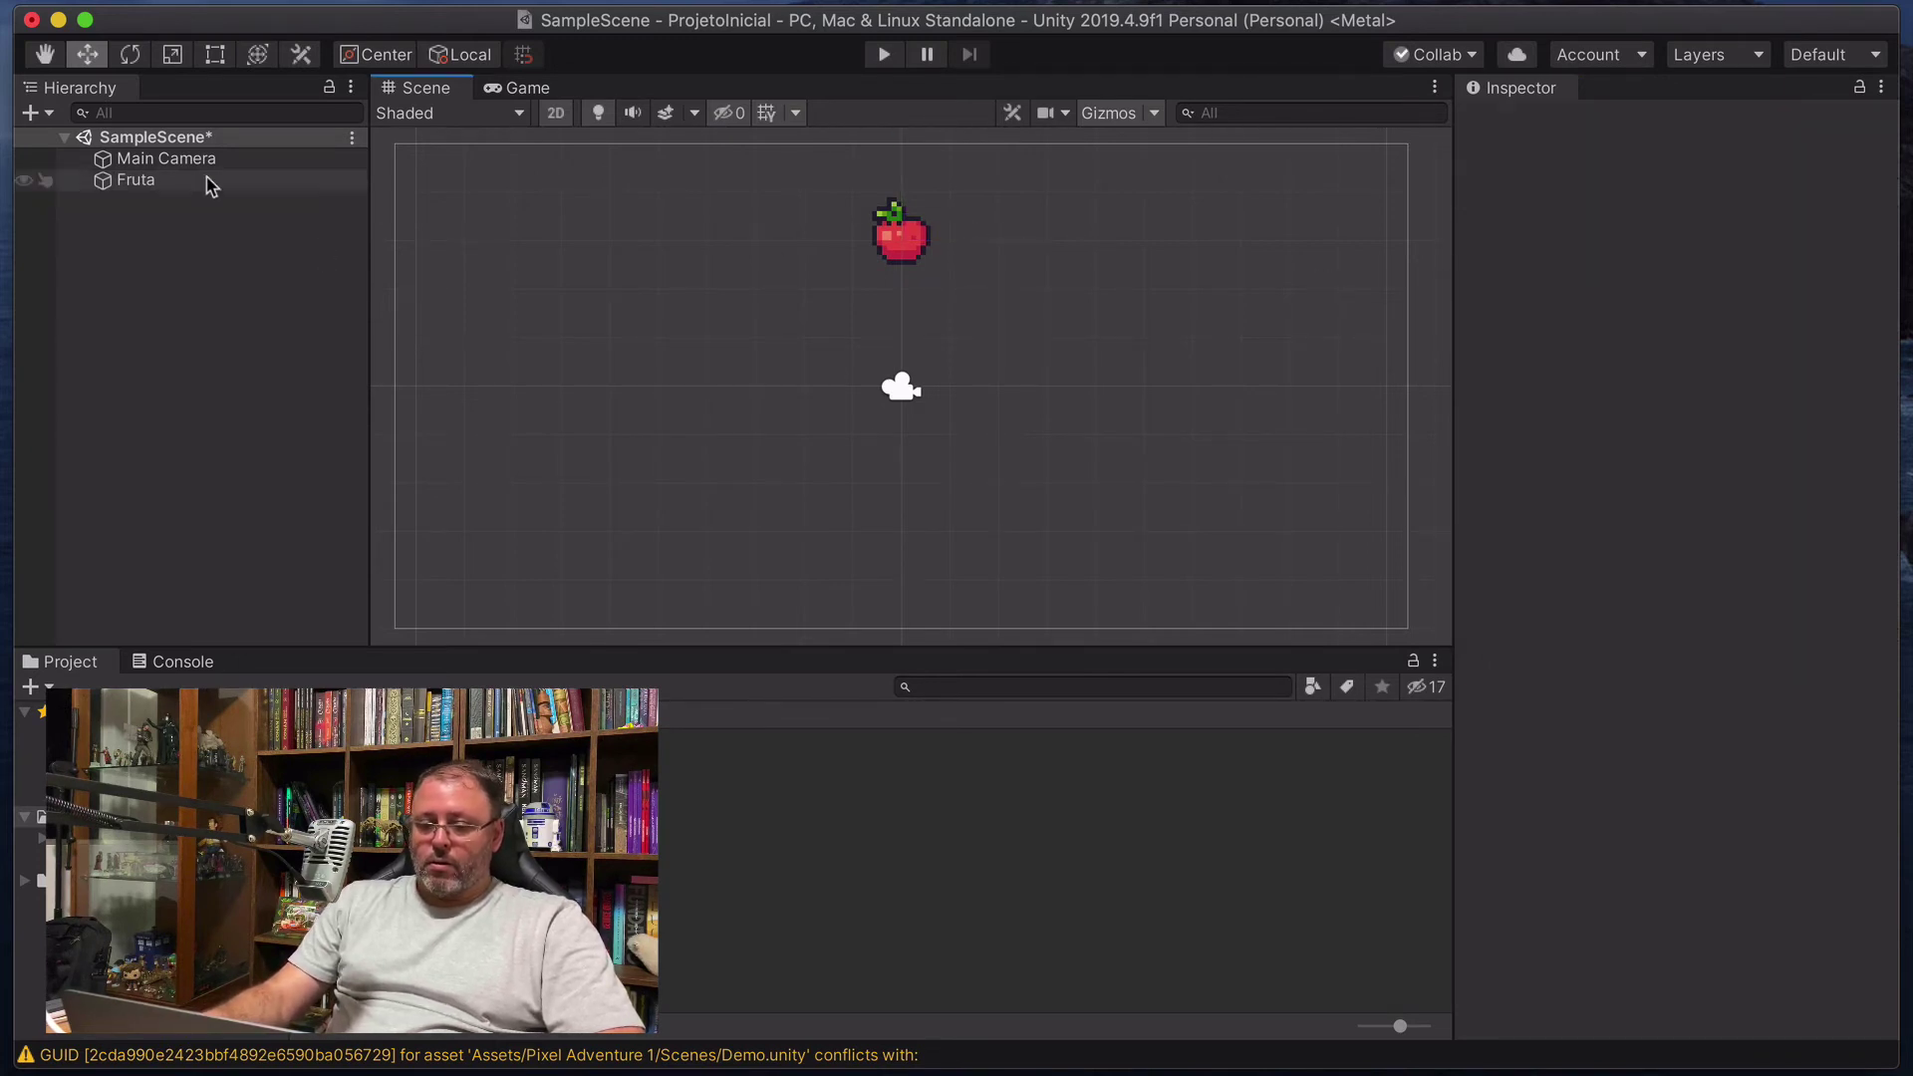
Select the Main Camera and examine how the fruit is framed in its camera preview.
left_click(162, 160)
left_click(155, 181)
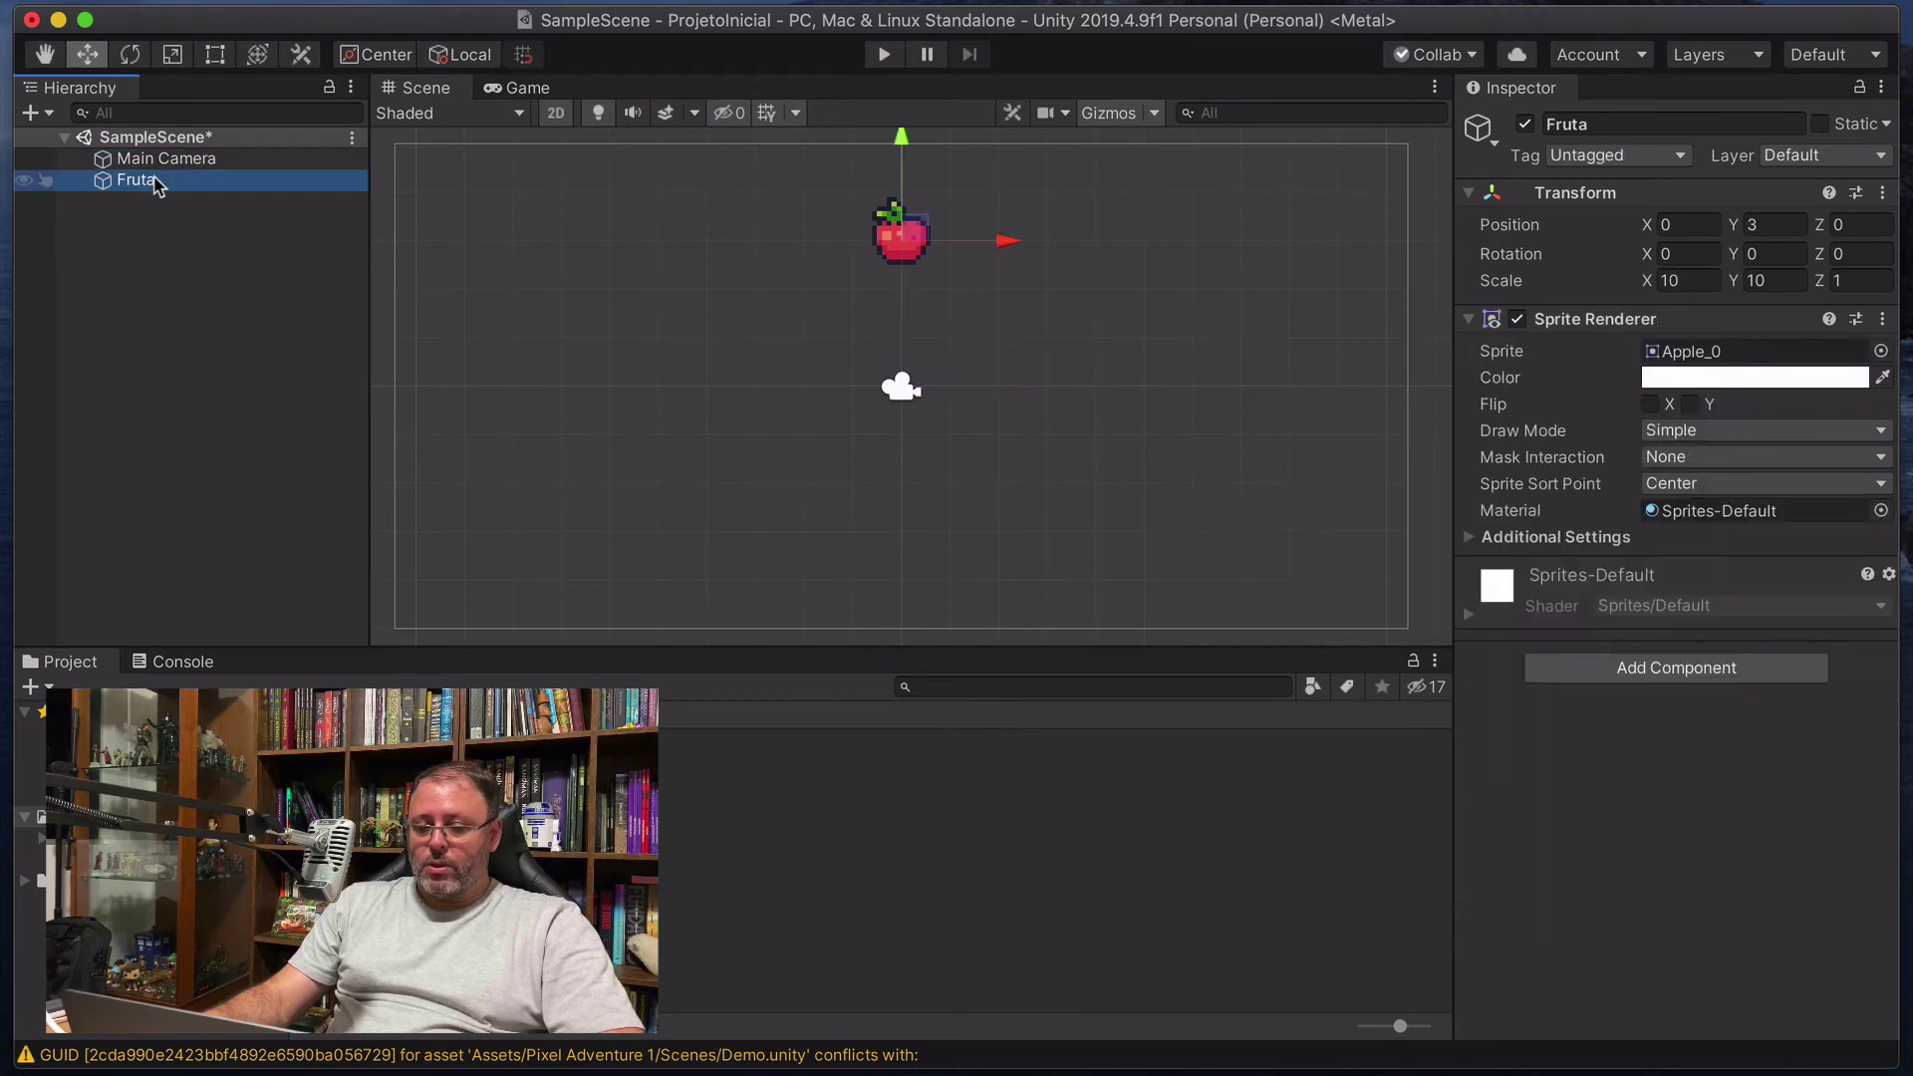
left_click(162, 160)
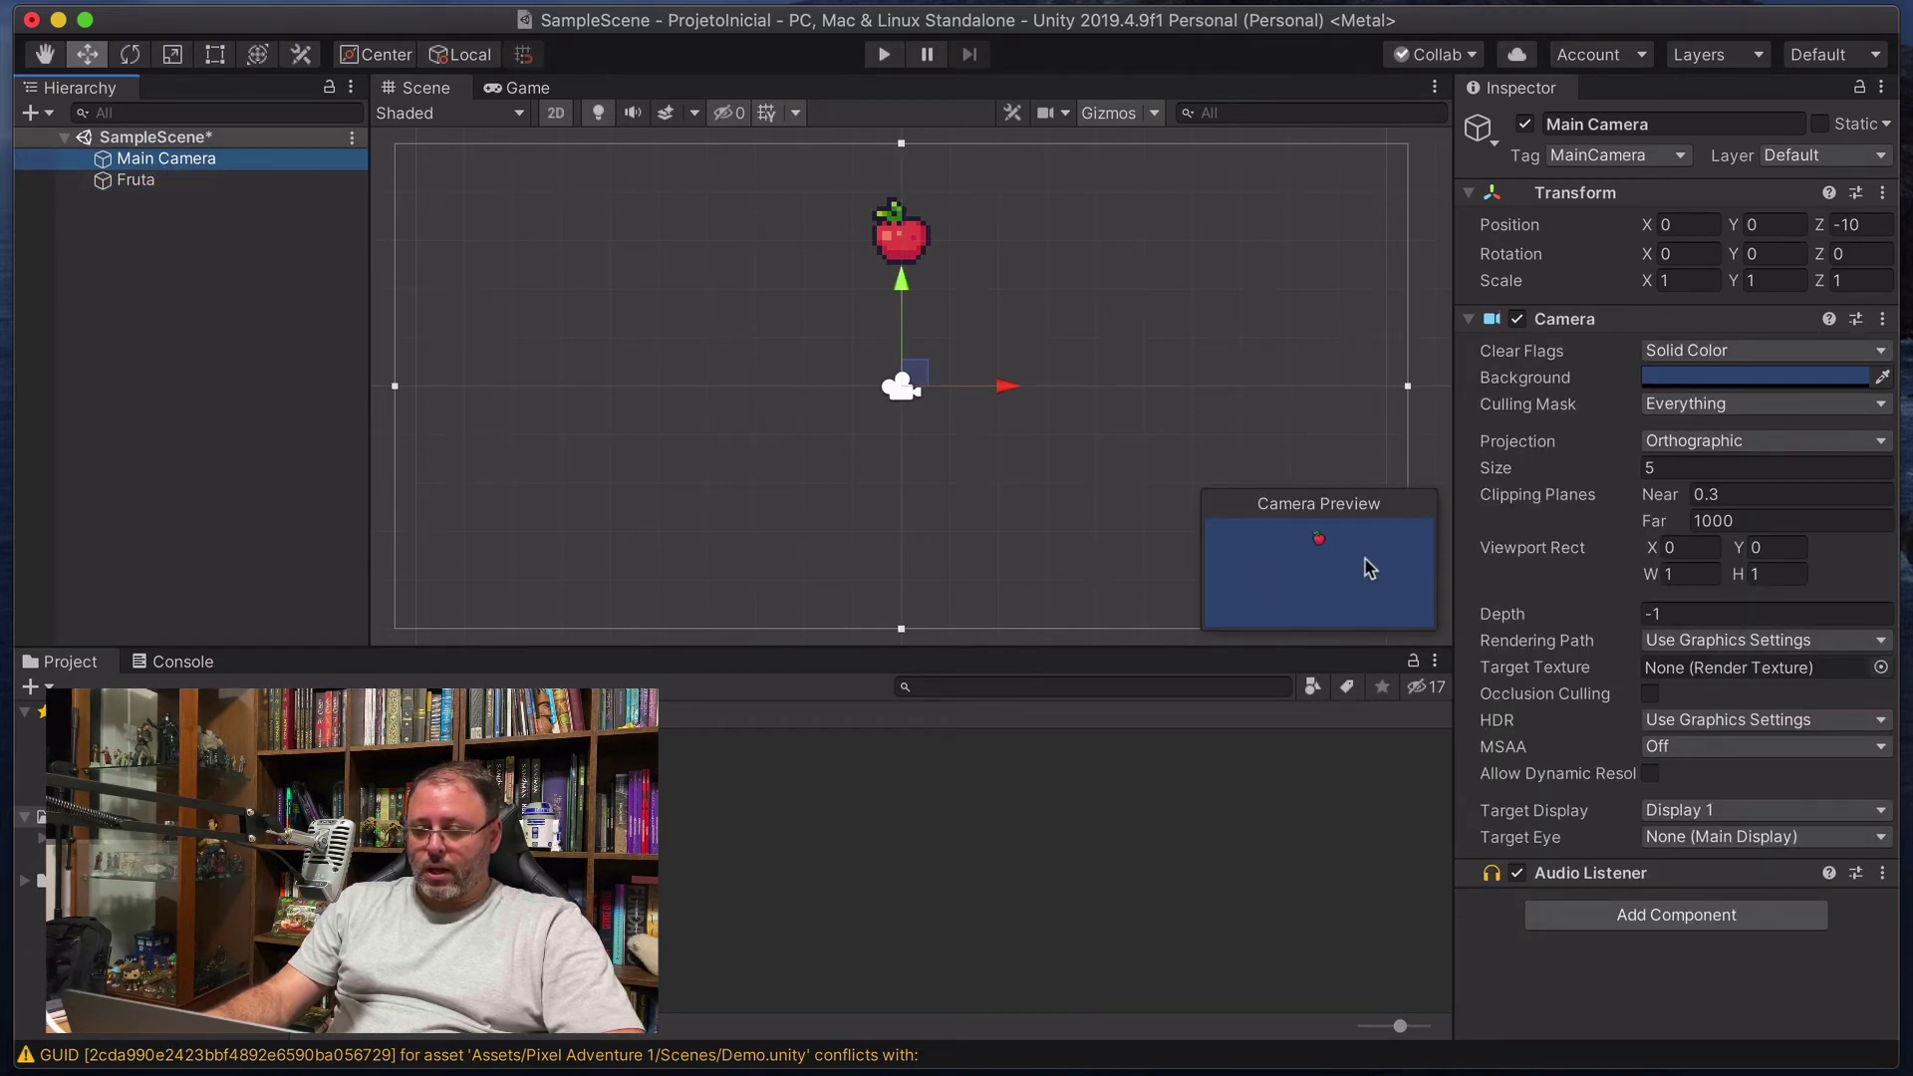
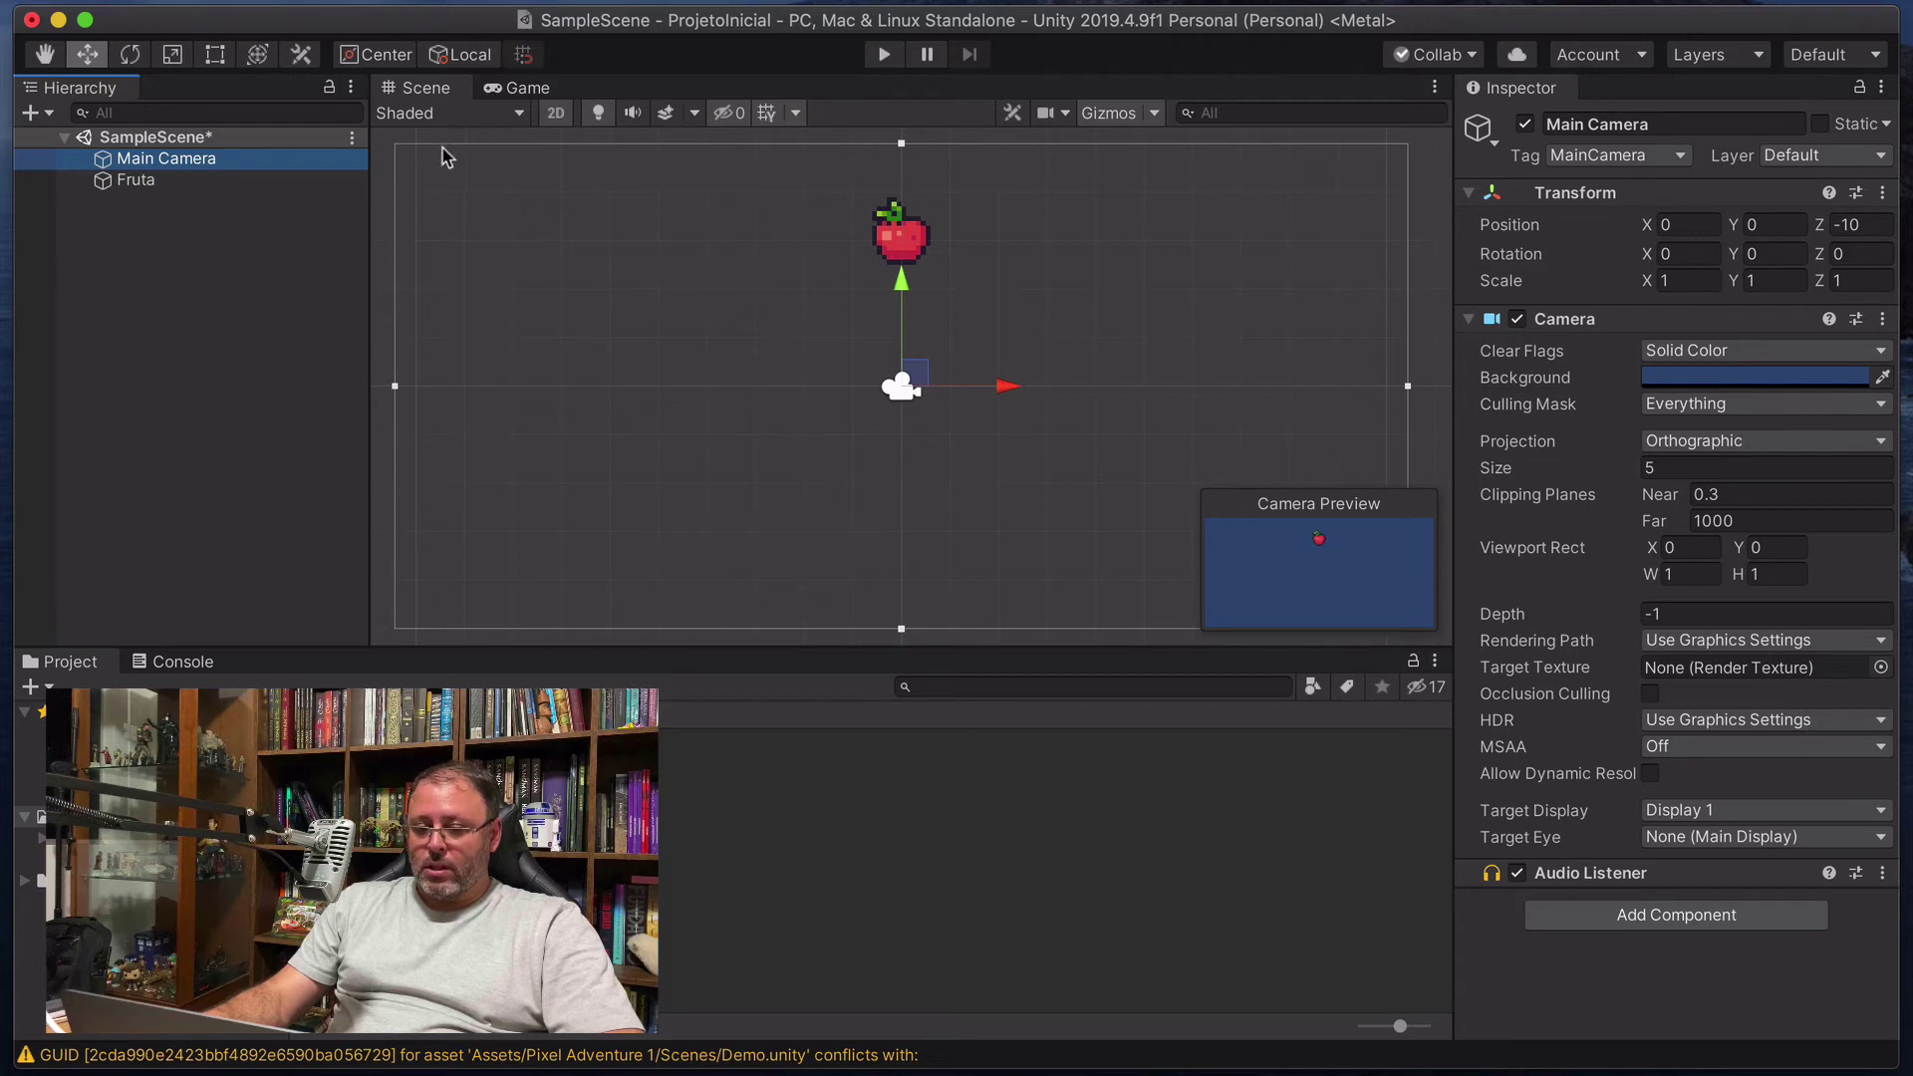
Move Fruta horizontally to the right edge of the camera frame, about X 10.48, and check it in the Main Camera's preview.
left_click(185, 181)
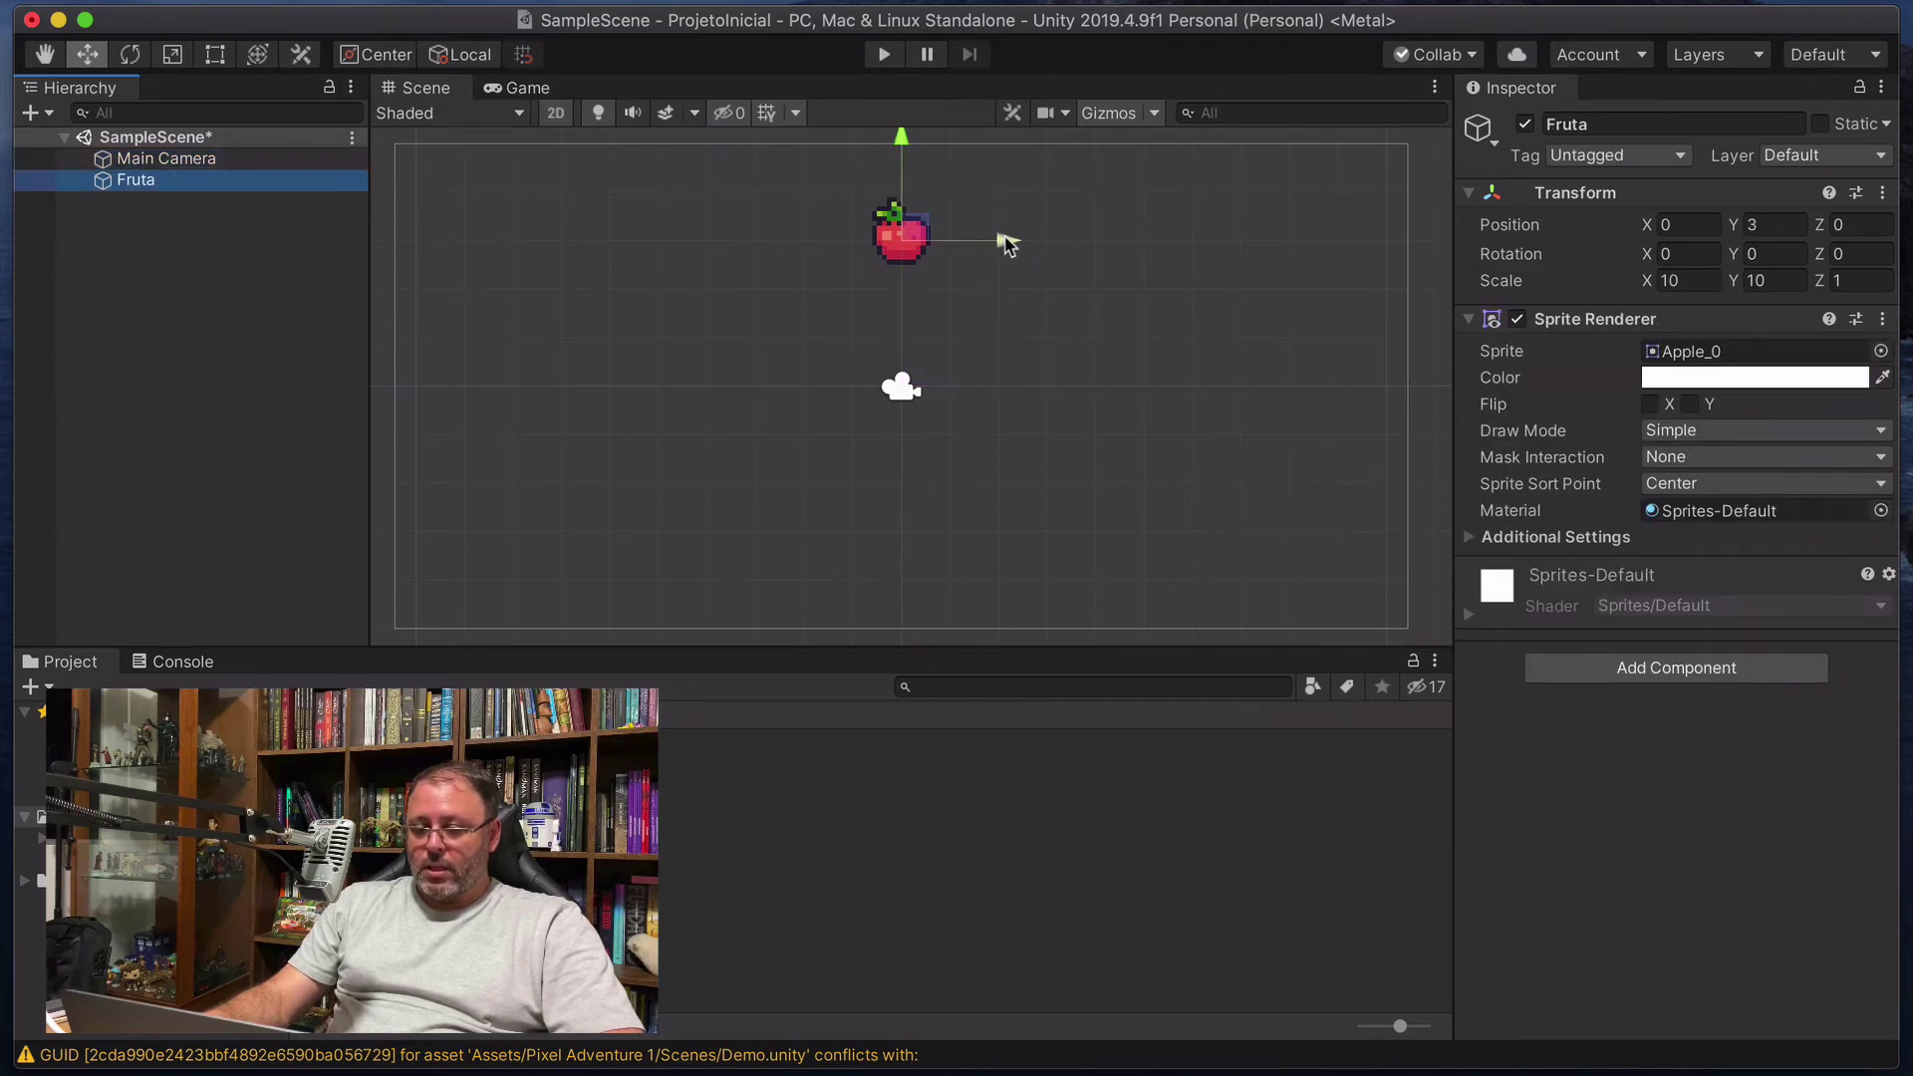
left_click_drag(1006, 244, 1514, 261)
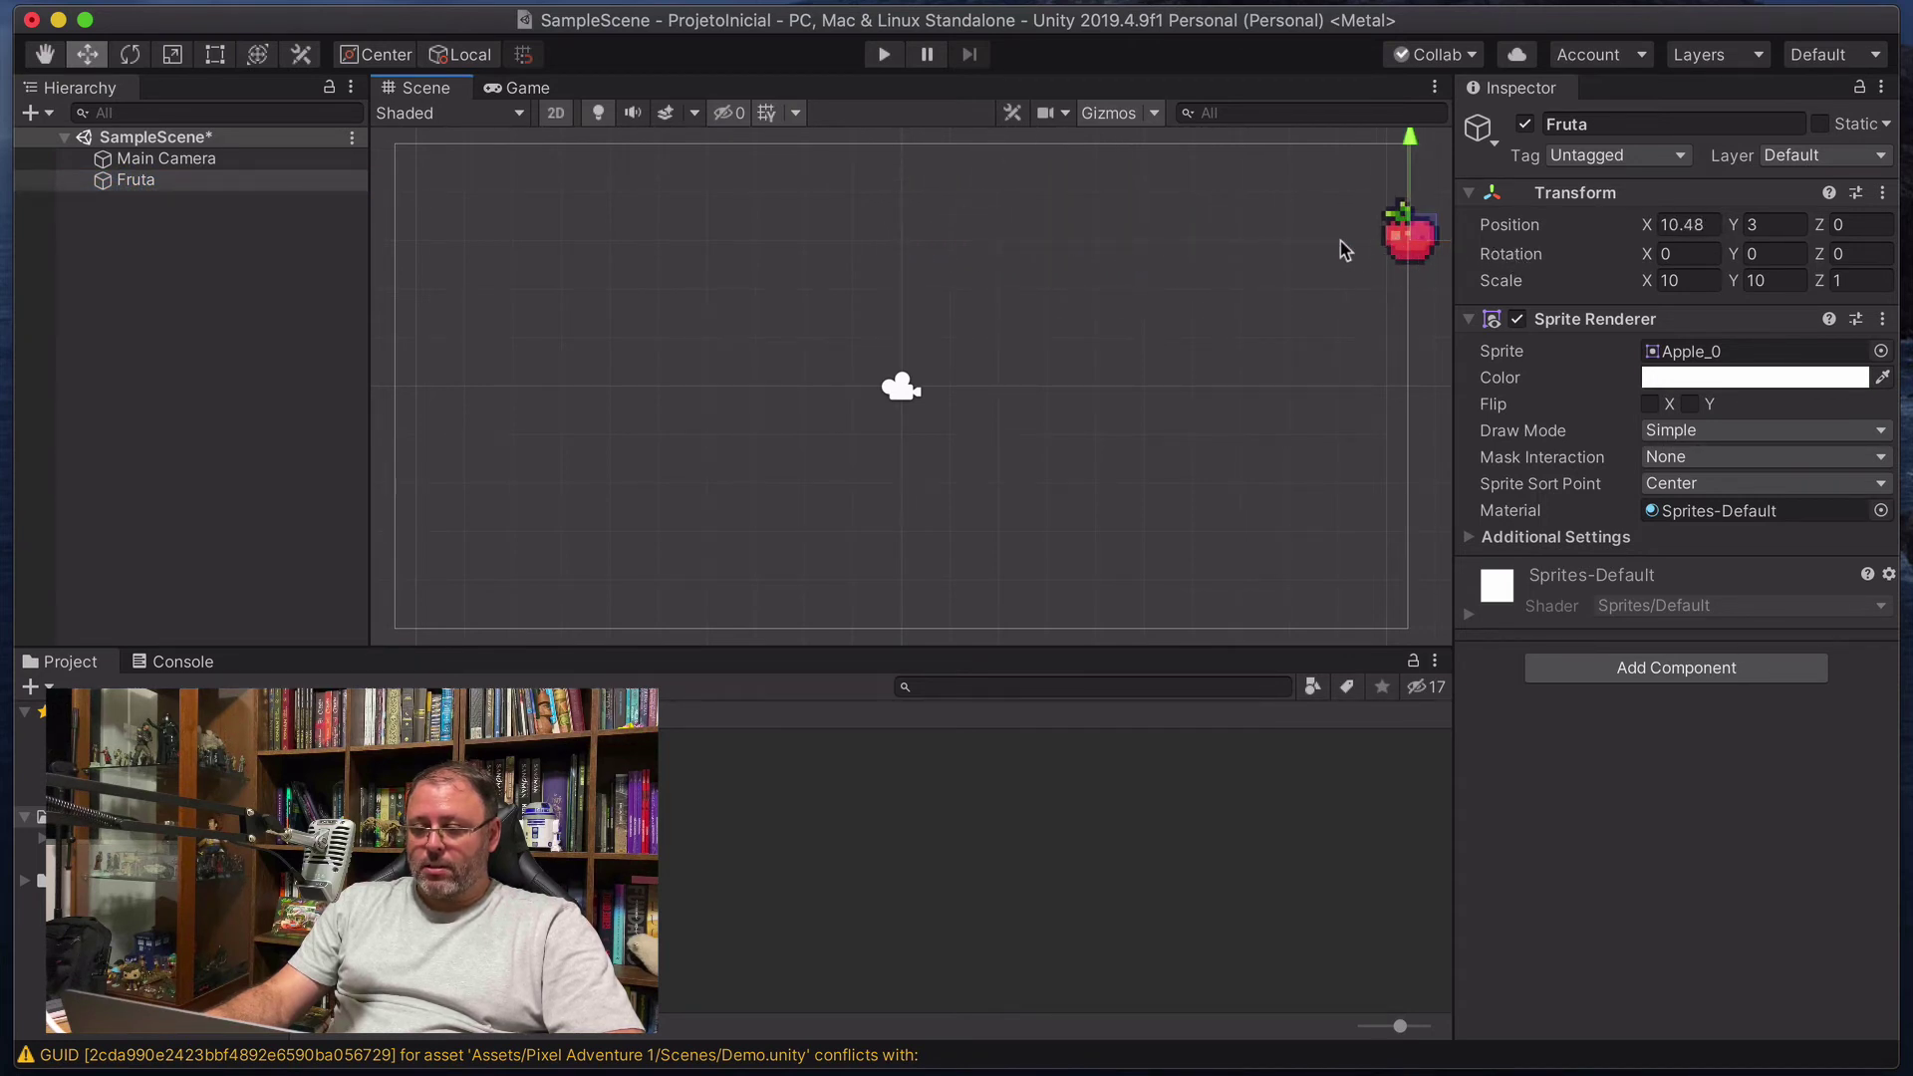
left_click(165, 159)
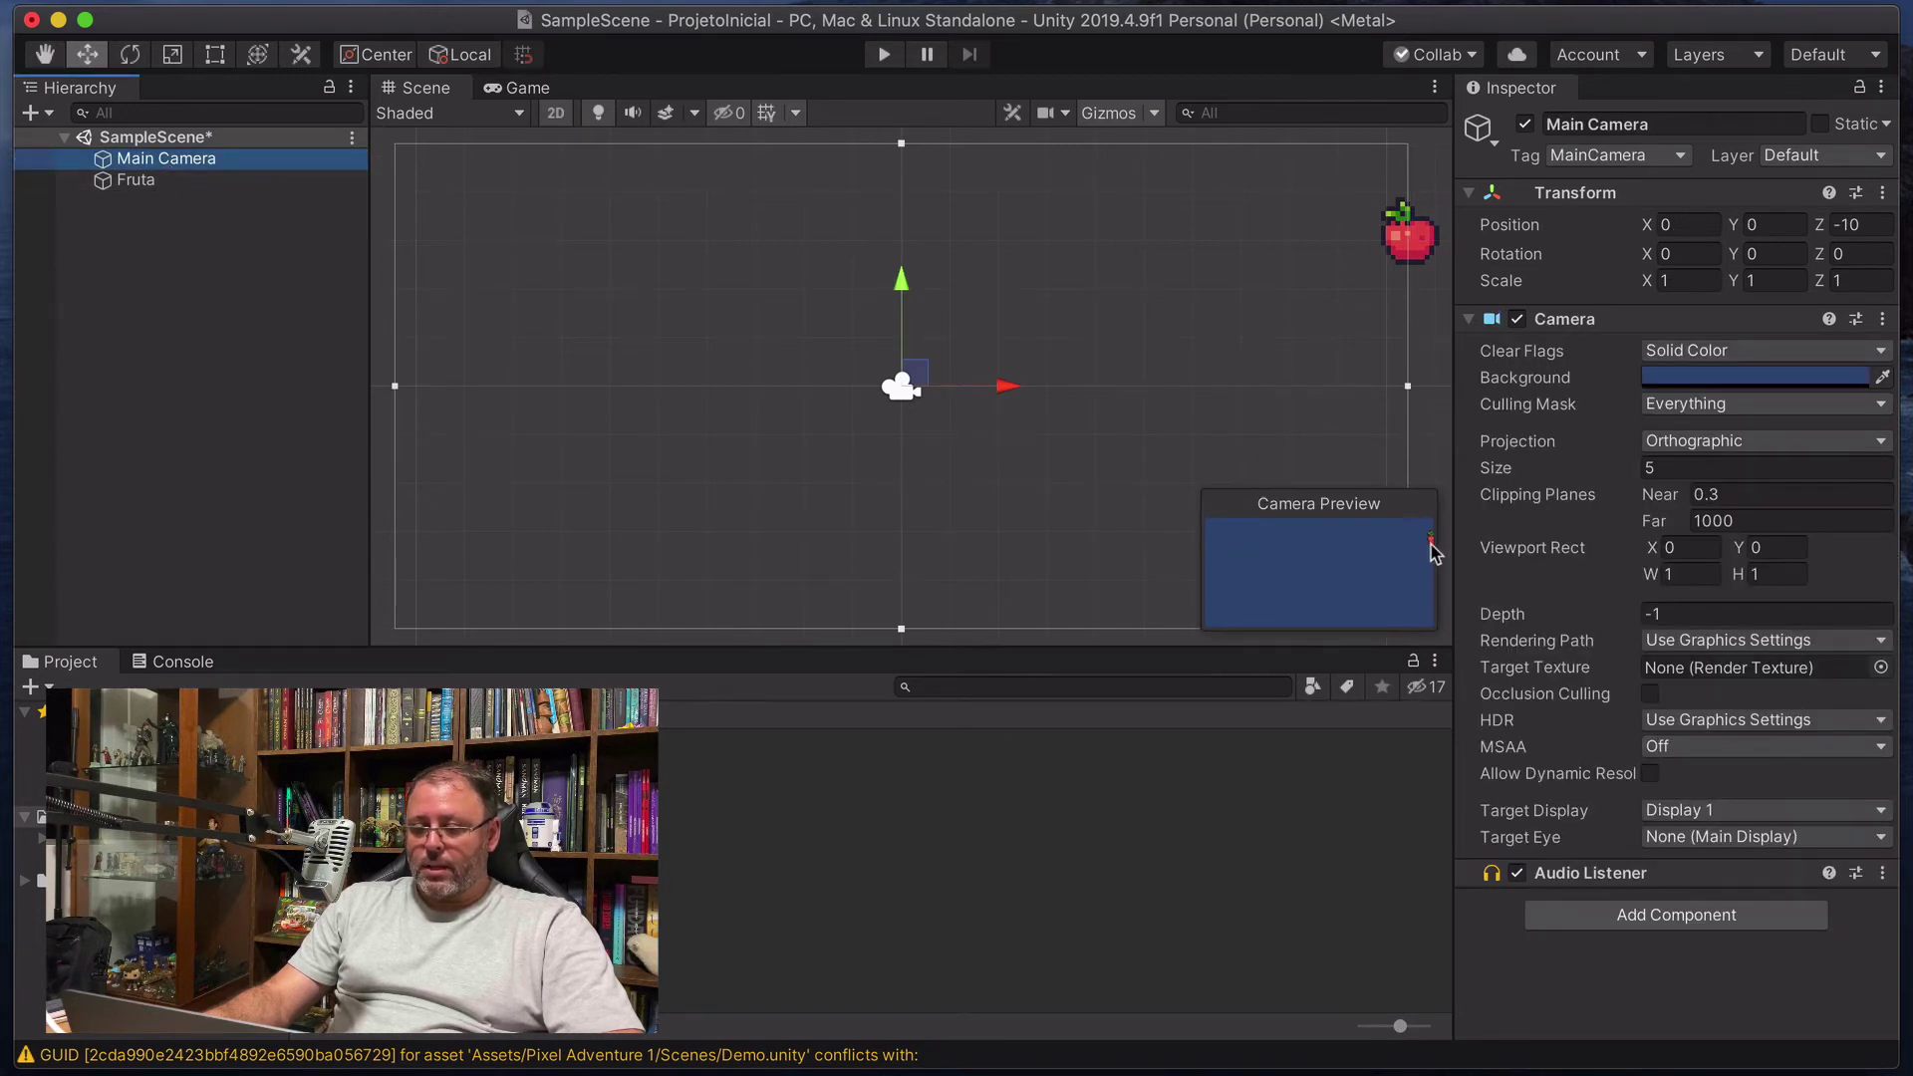
Set Fruta's X position to 0 and view the scene in the Game view.
left_click(158, 181)
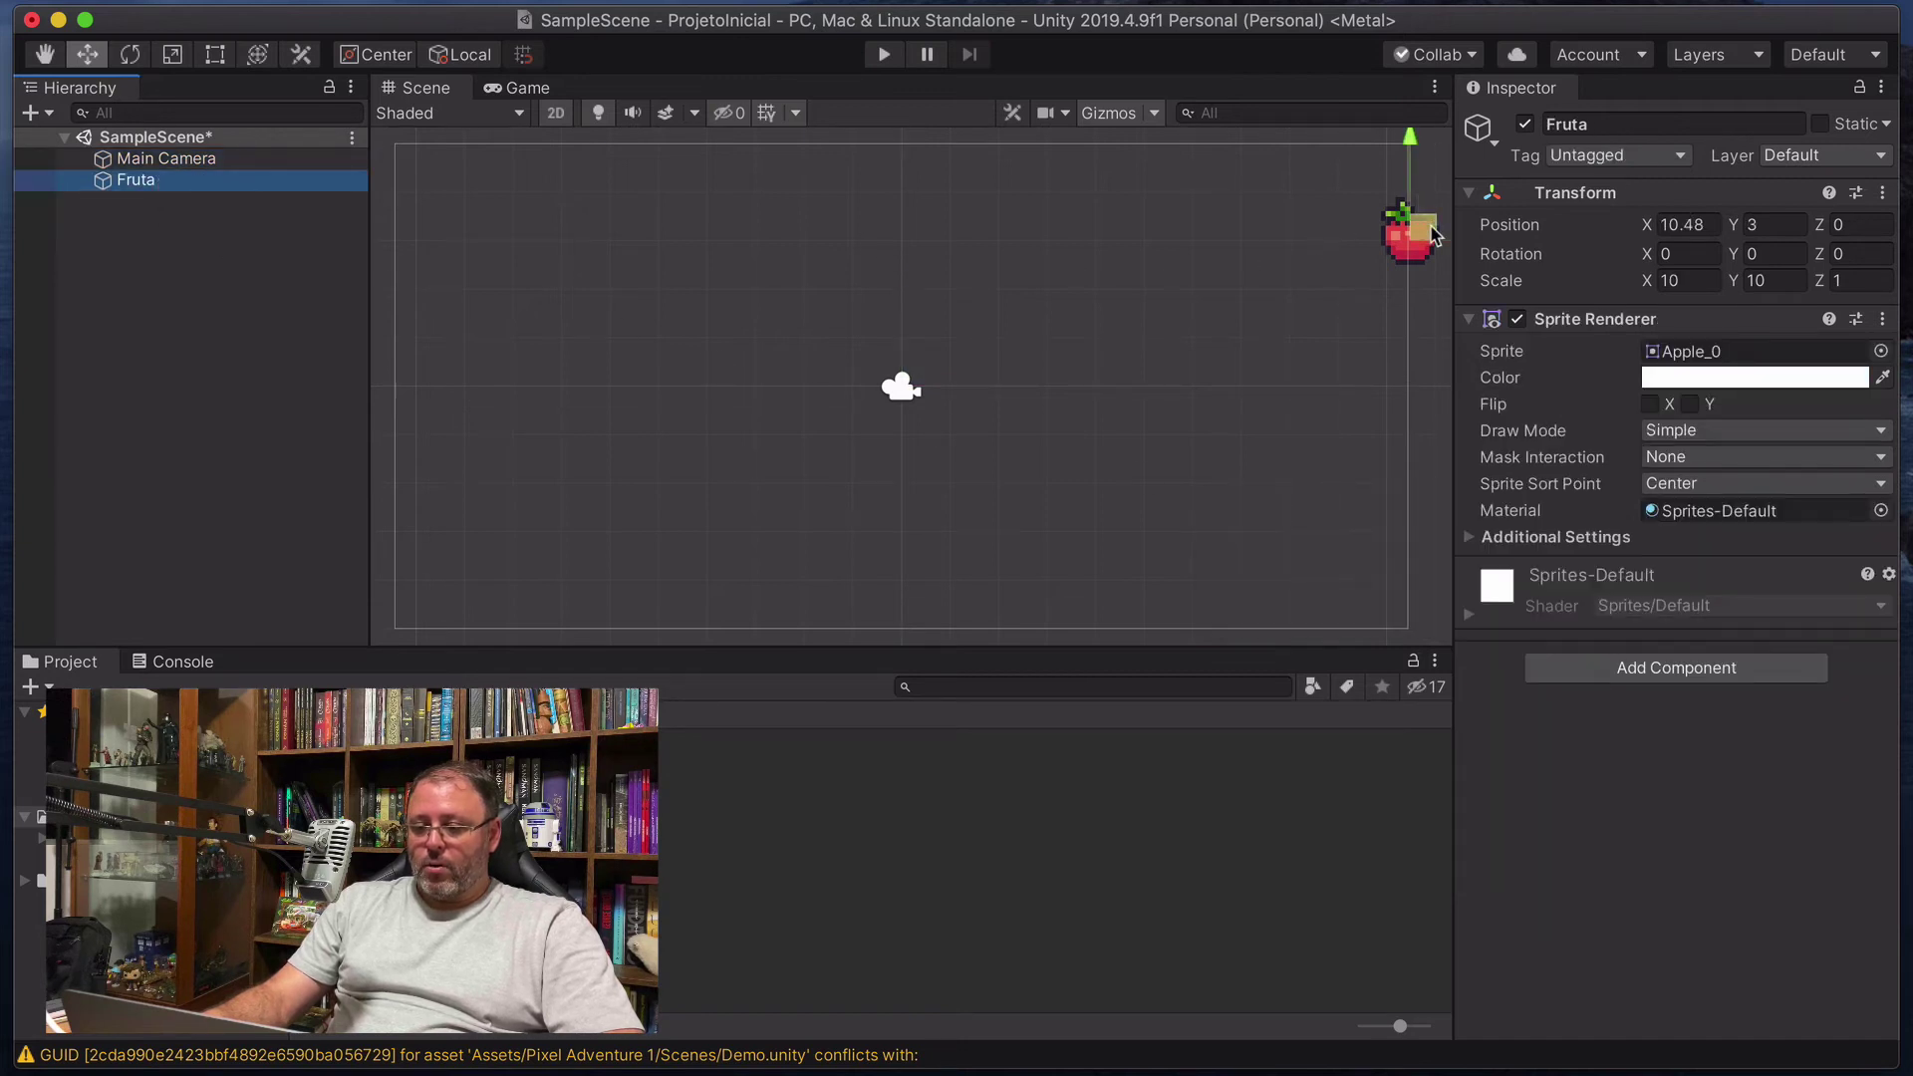
left_click(1699, 225)
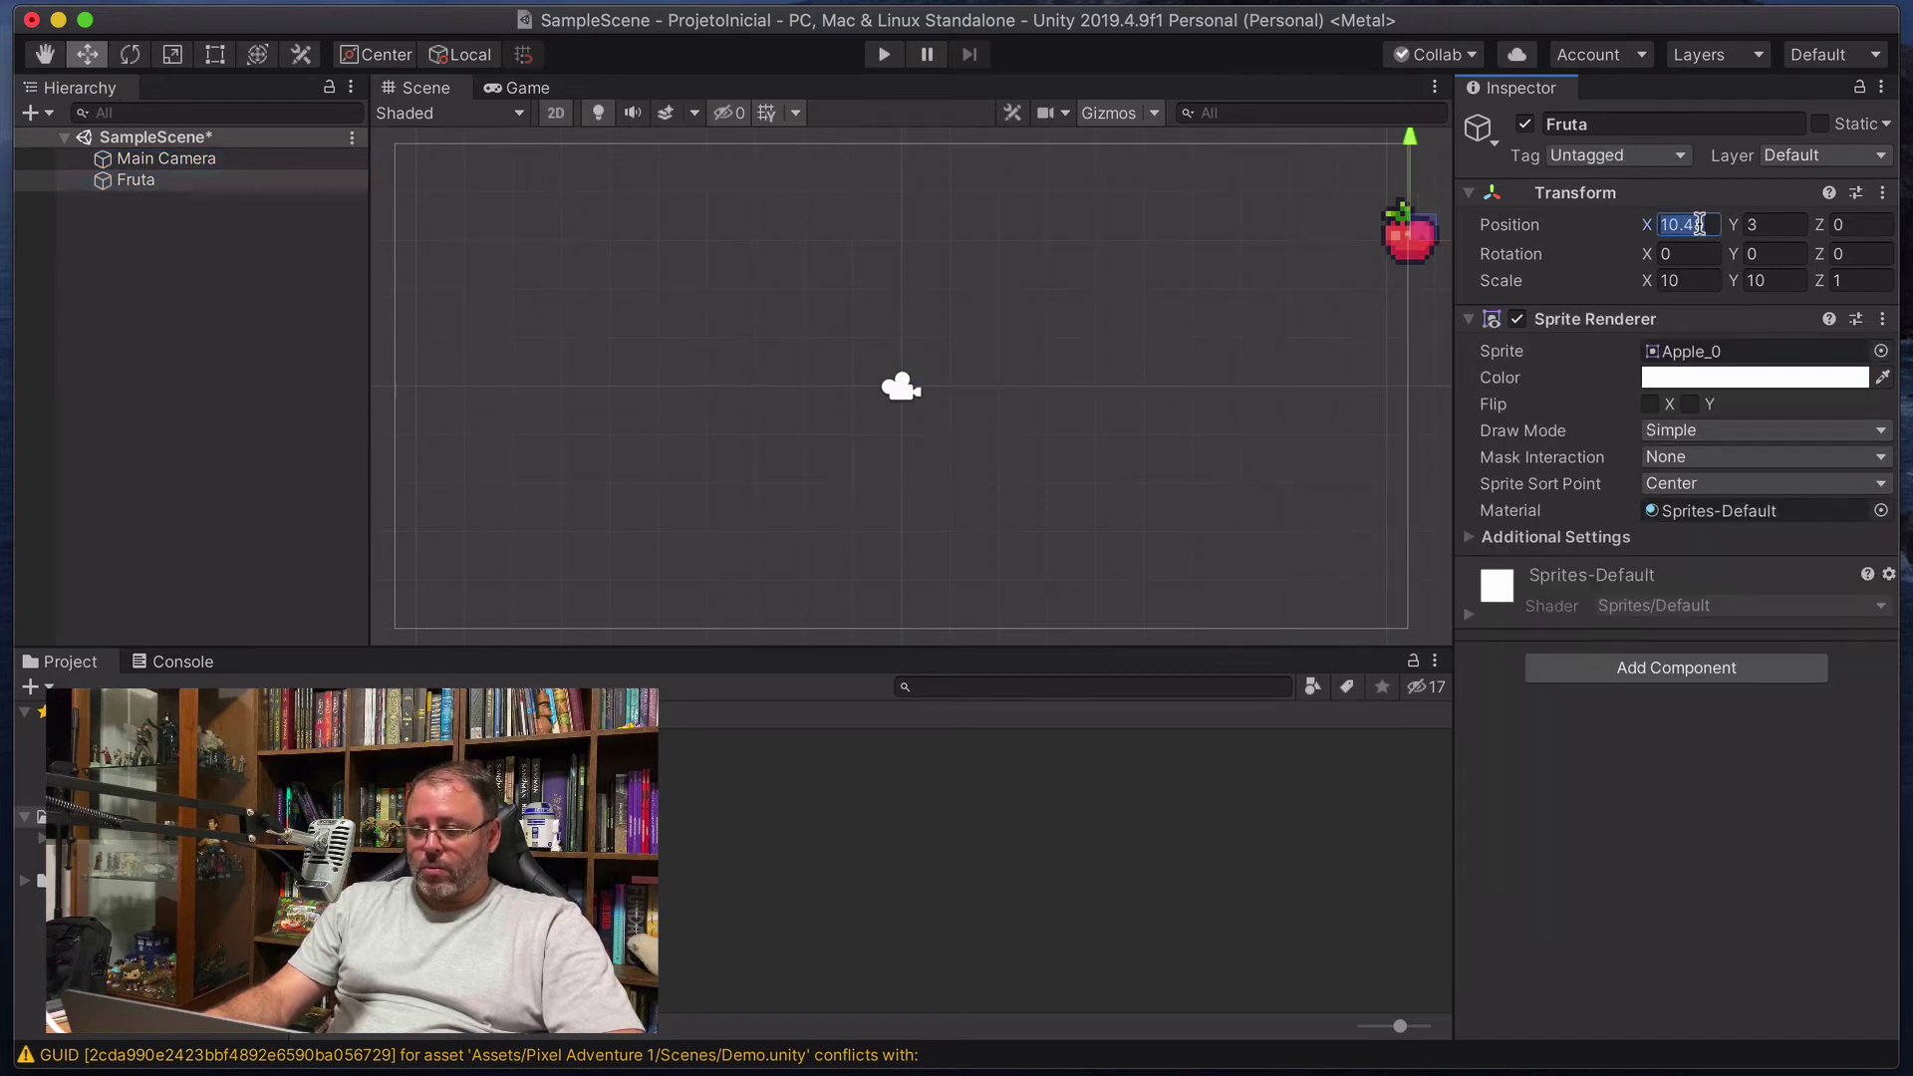
type("0")
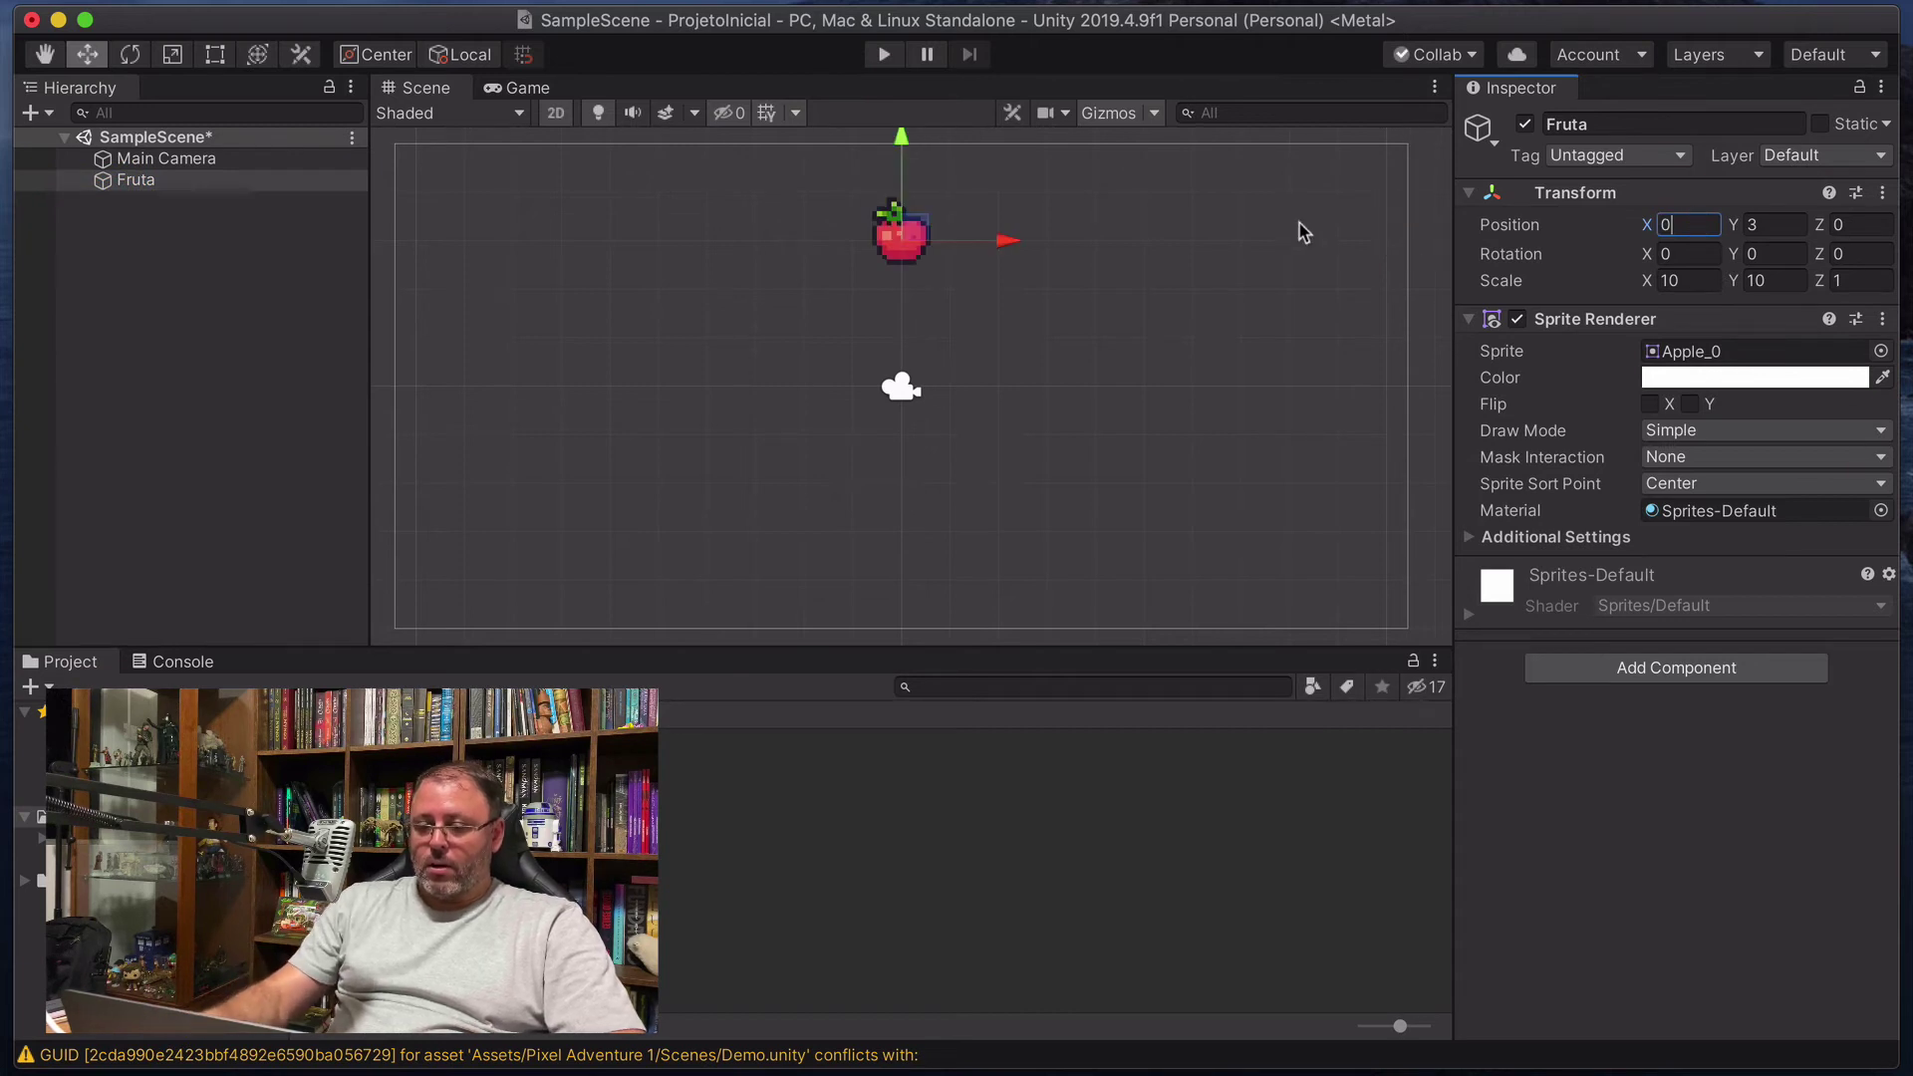
key("Return")
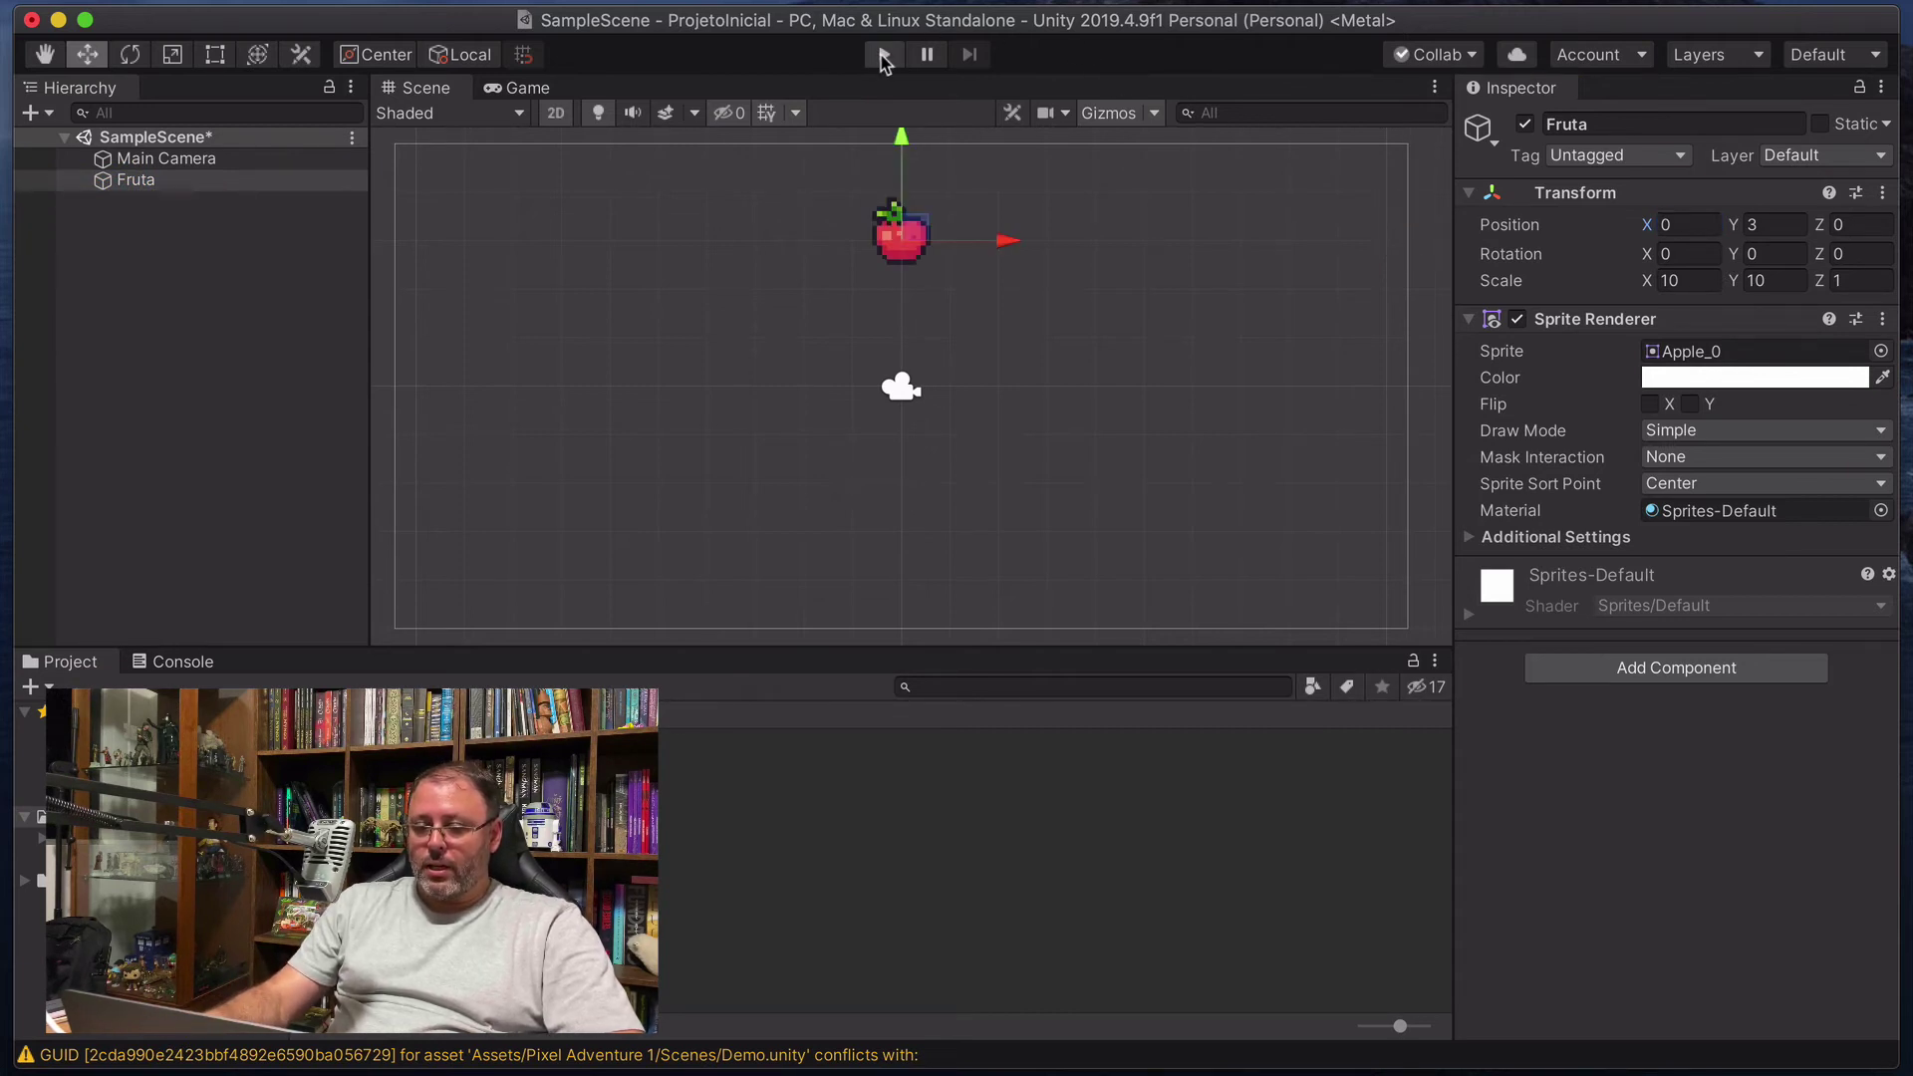
left_click(533, 88)
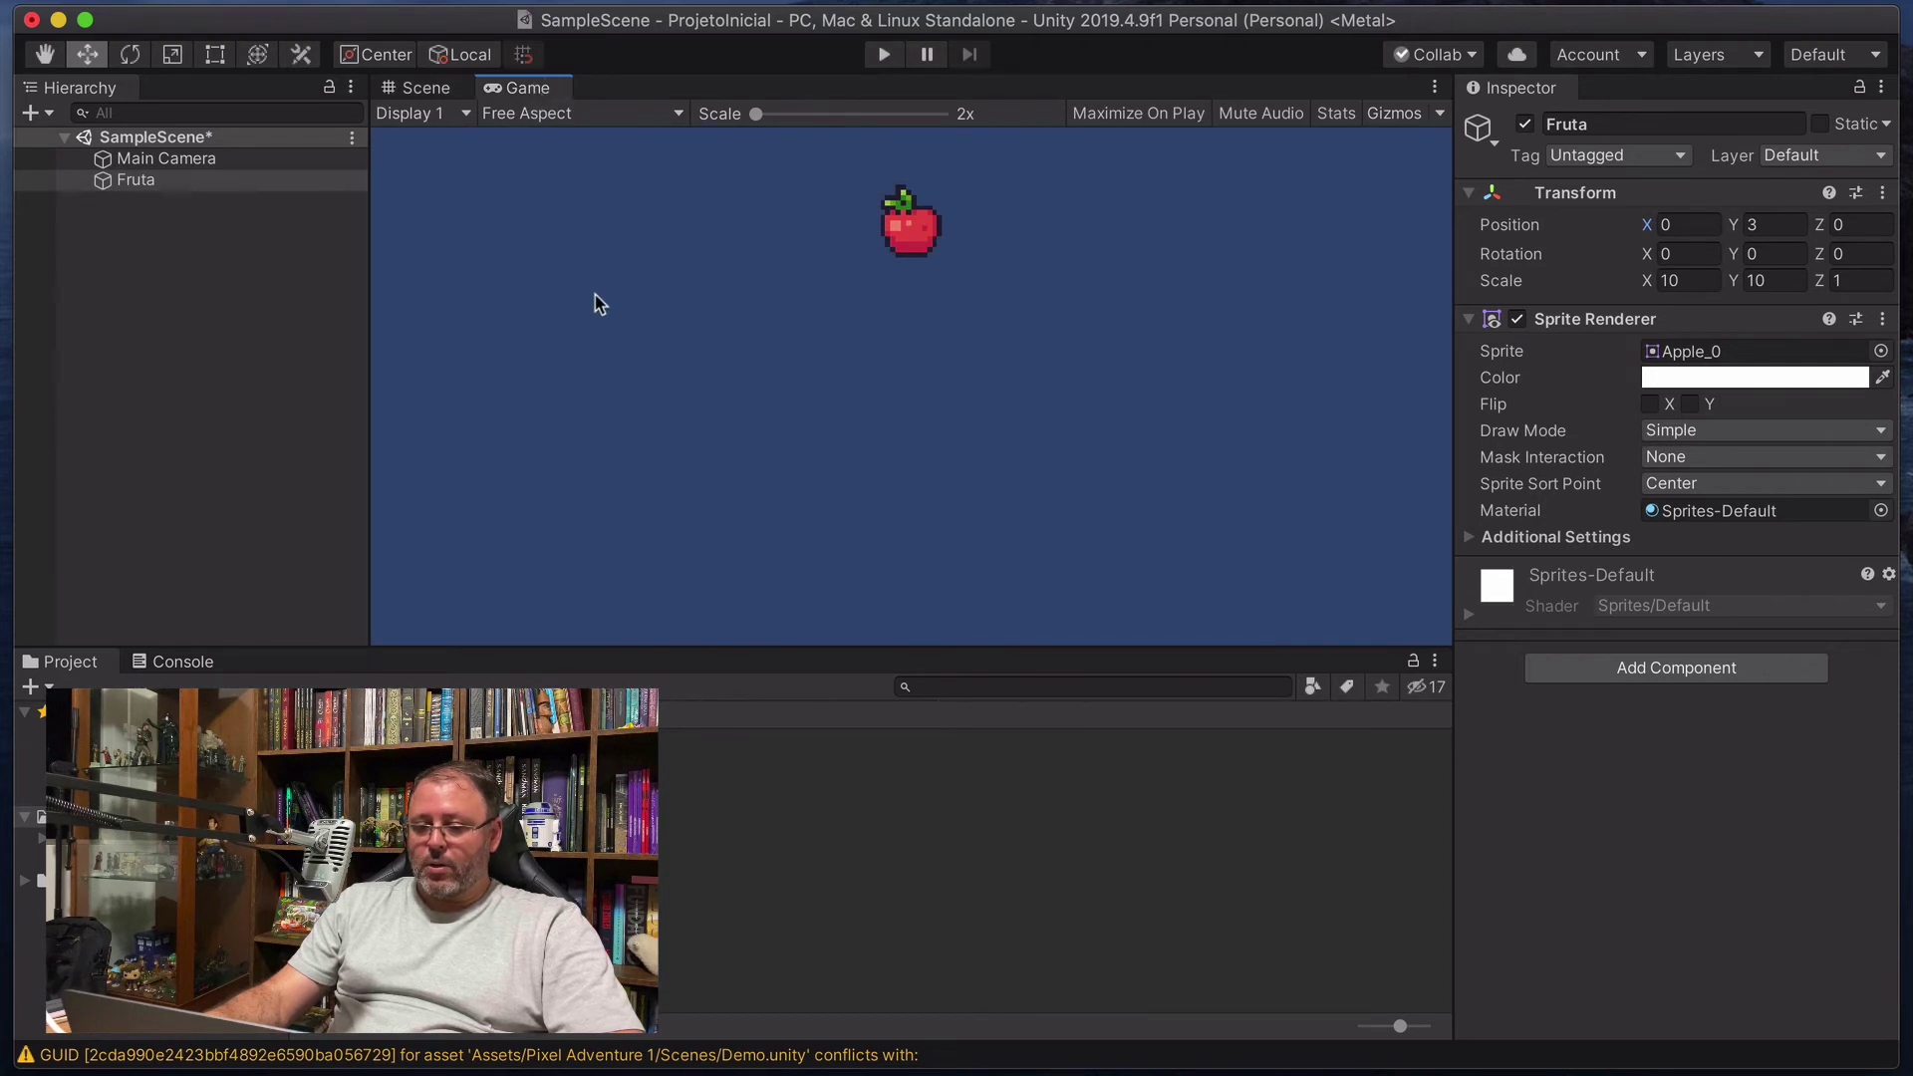
Test-run the scene several times, stopping each run, to check Fruta's behaviour and the switch between the Scene and Game views.
left_click(882, 55)
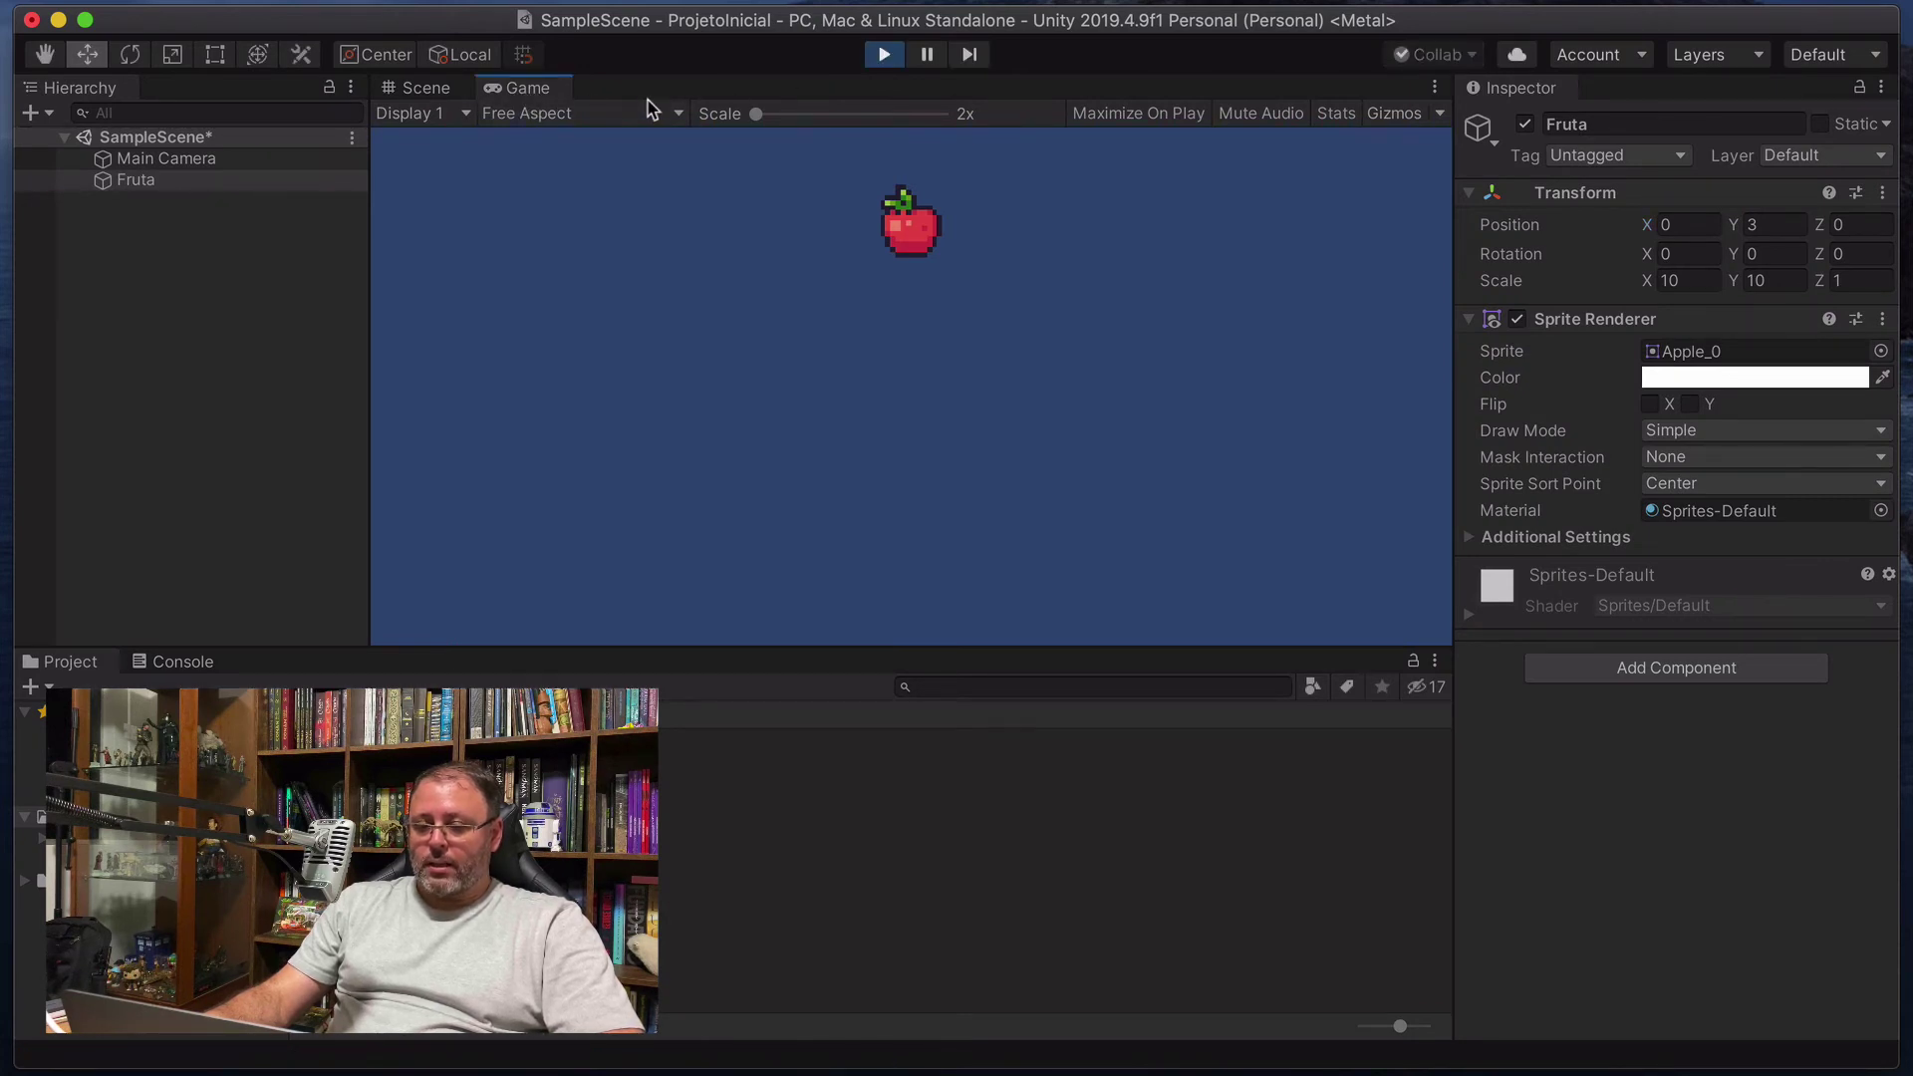
left_click(885, 56)
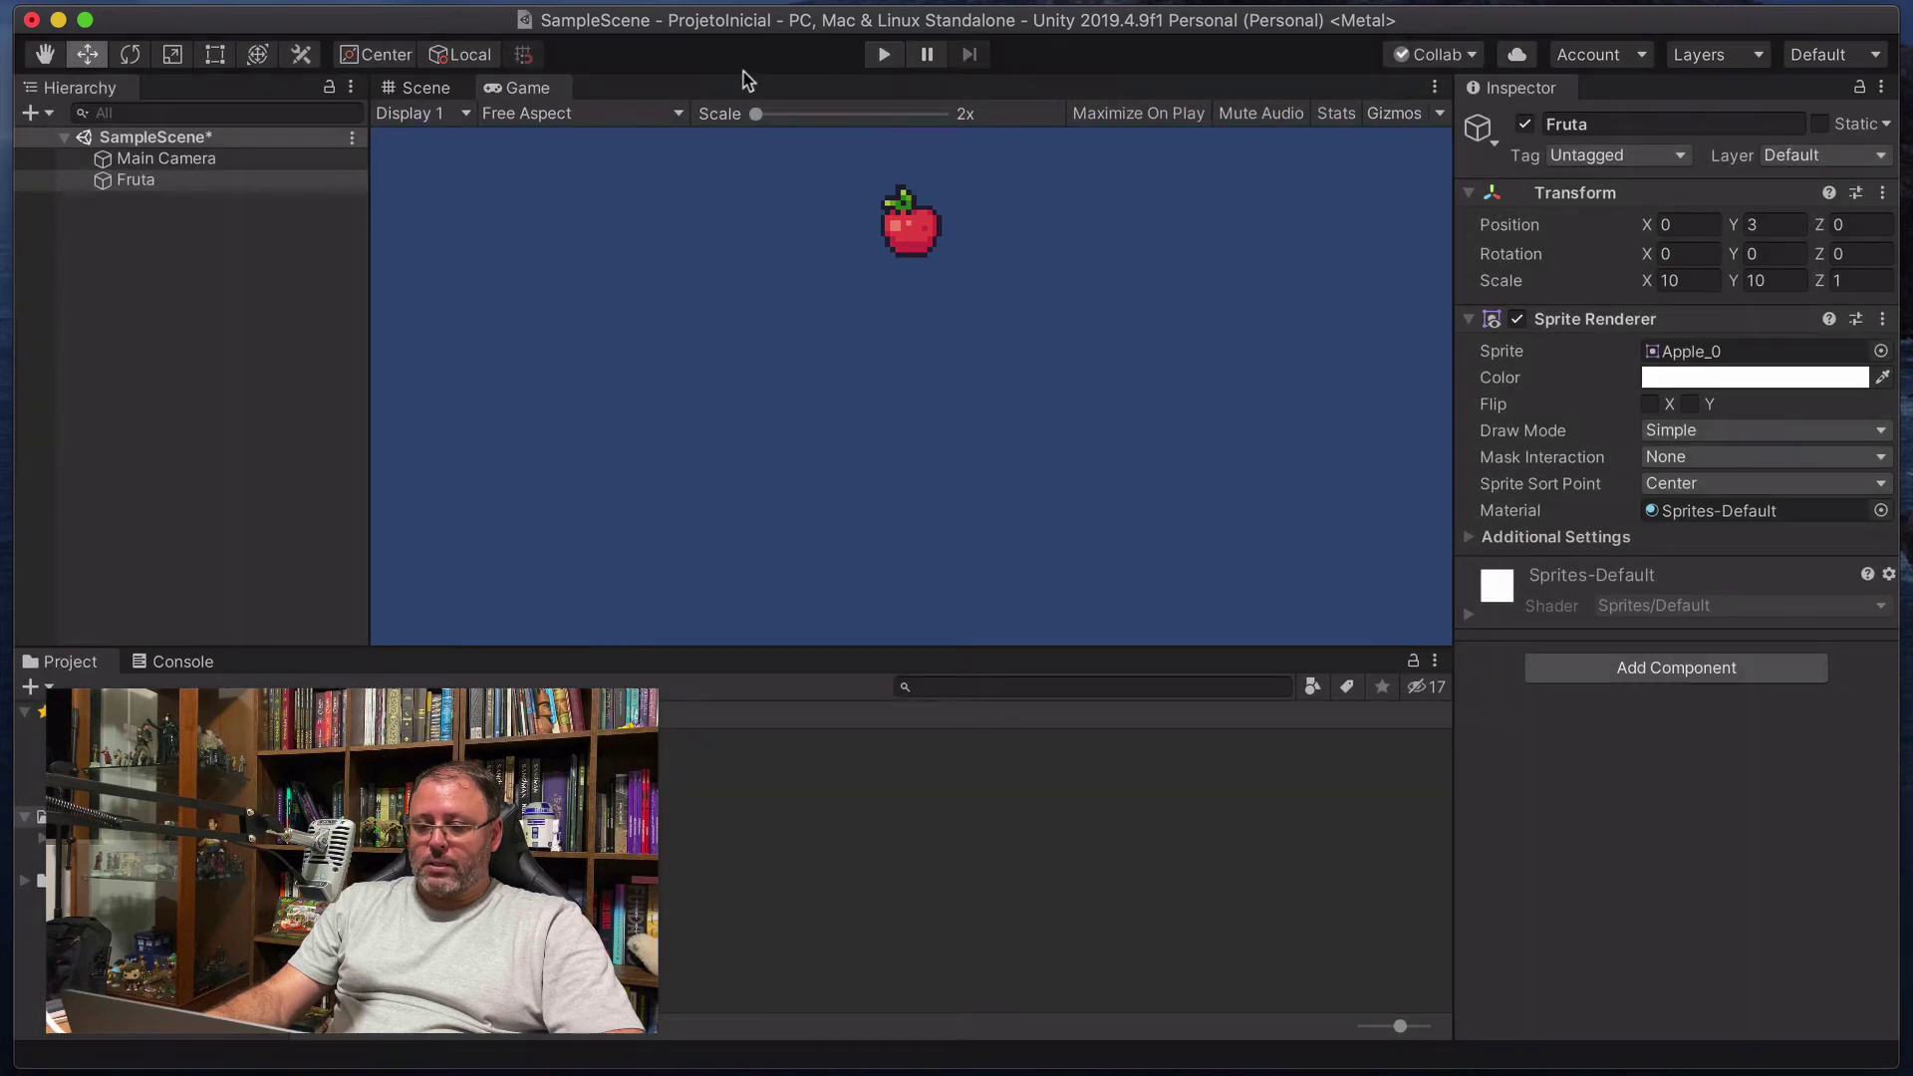
left_click(428, 89)
left_click(884, 55)
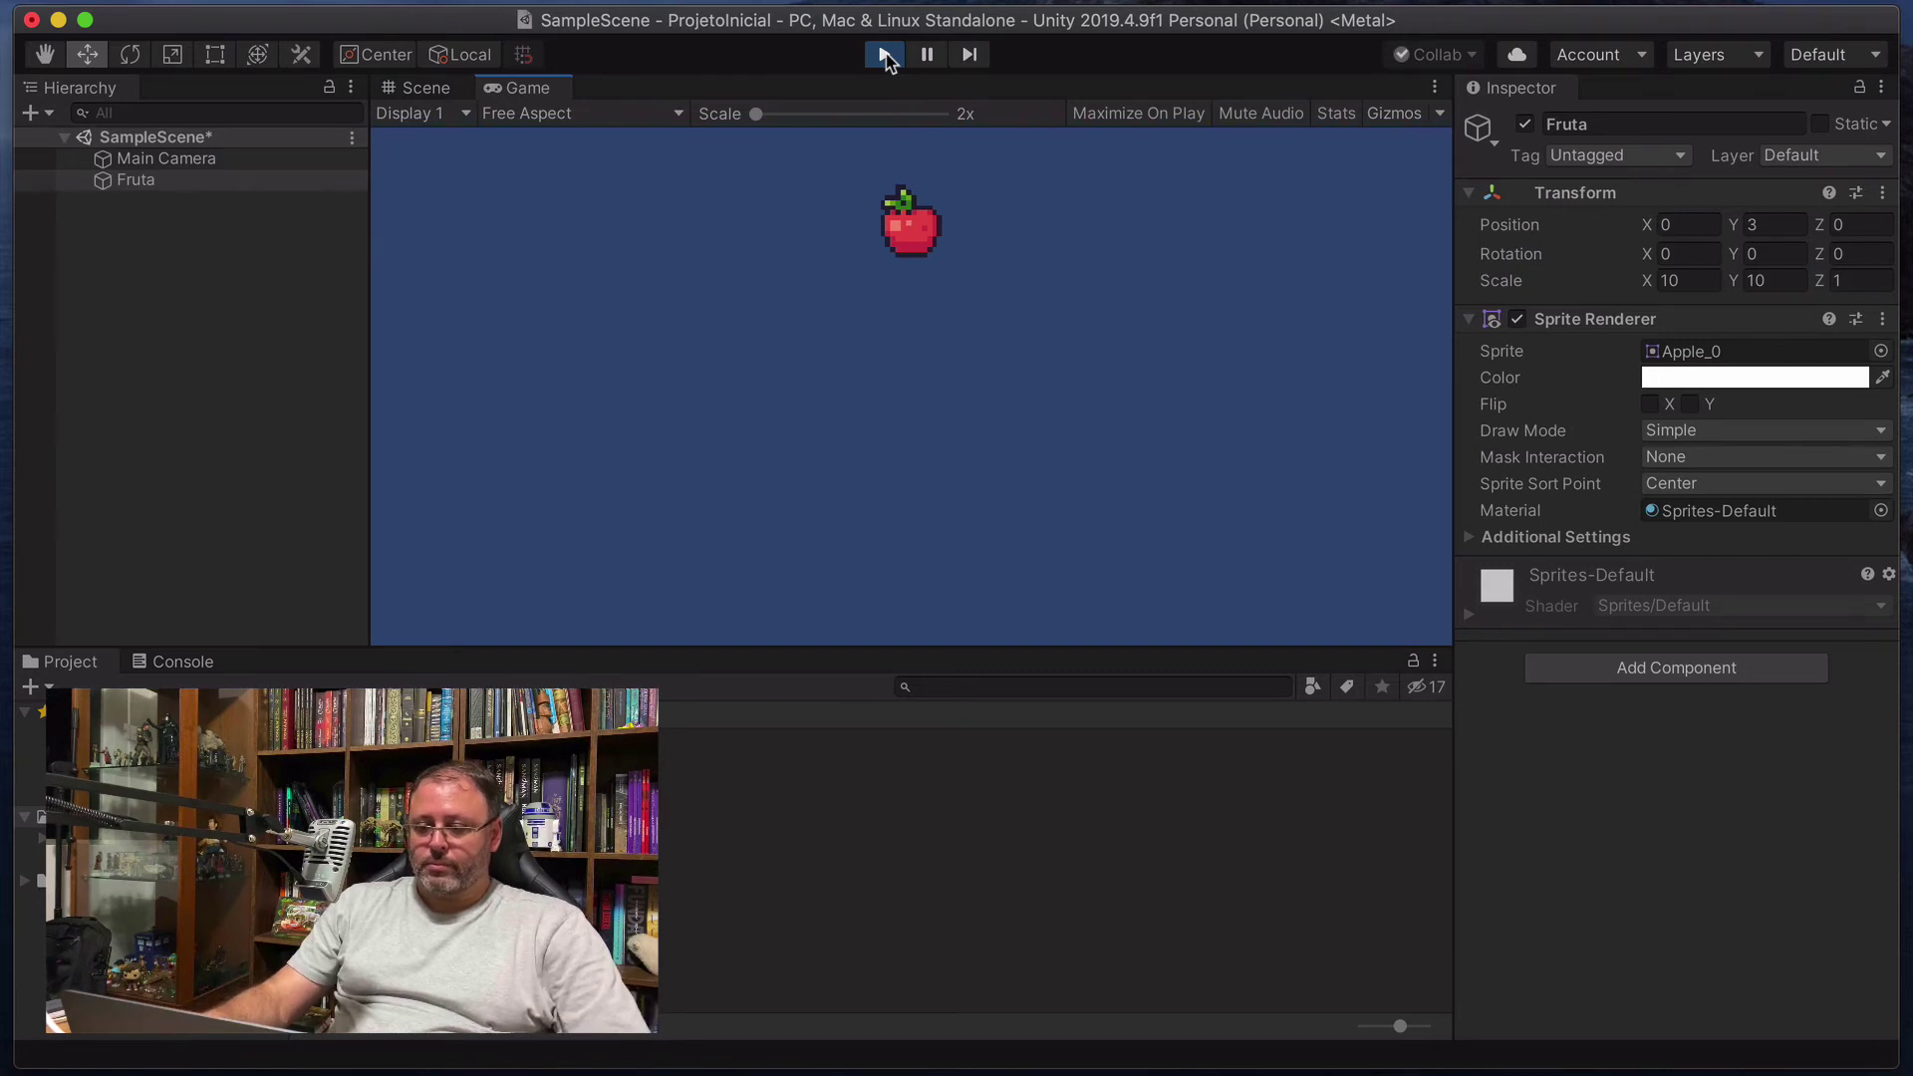
left_click(884, 56)
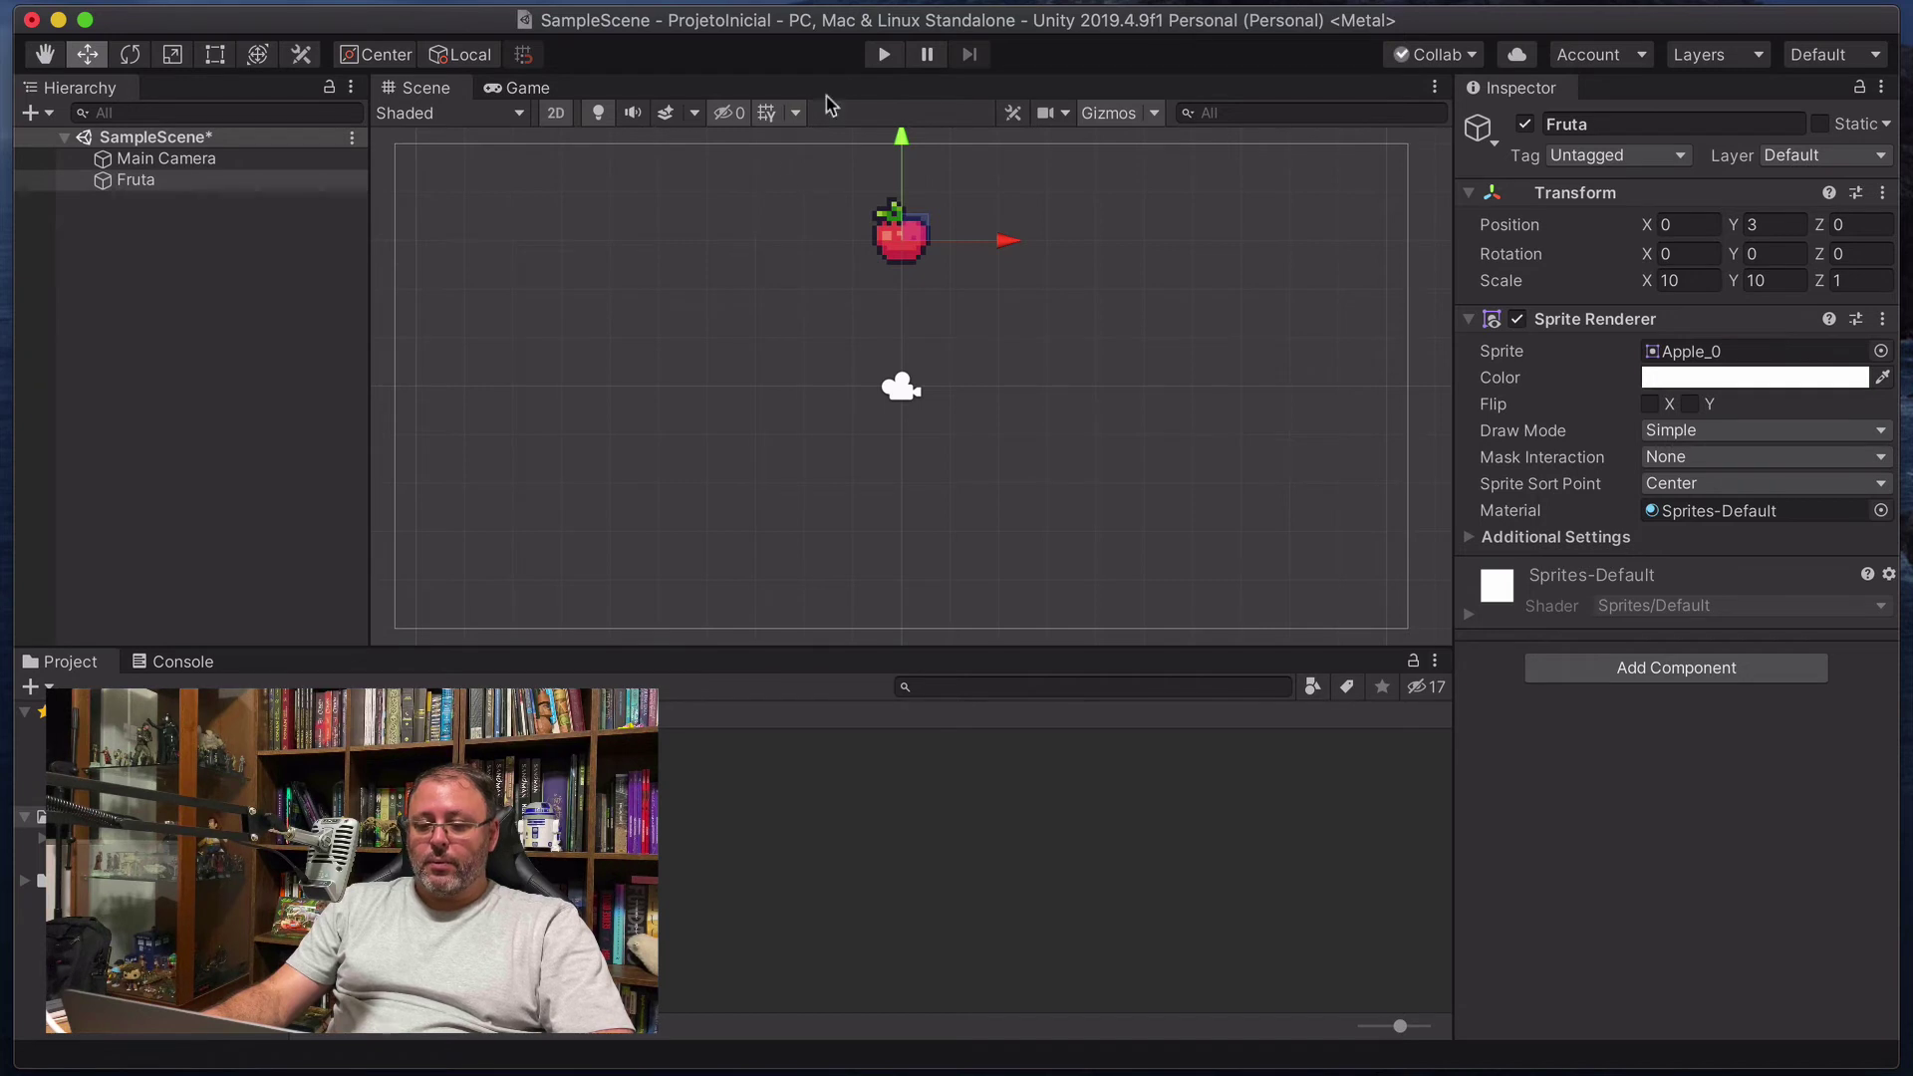
left_click(884, 57)
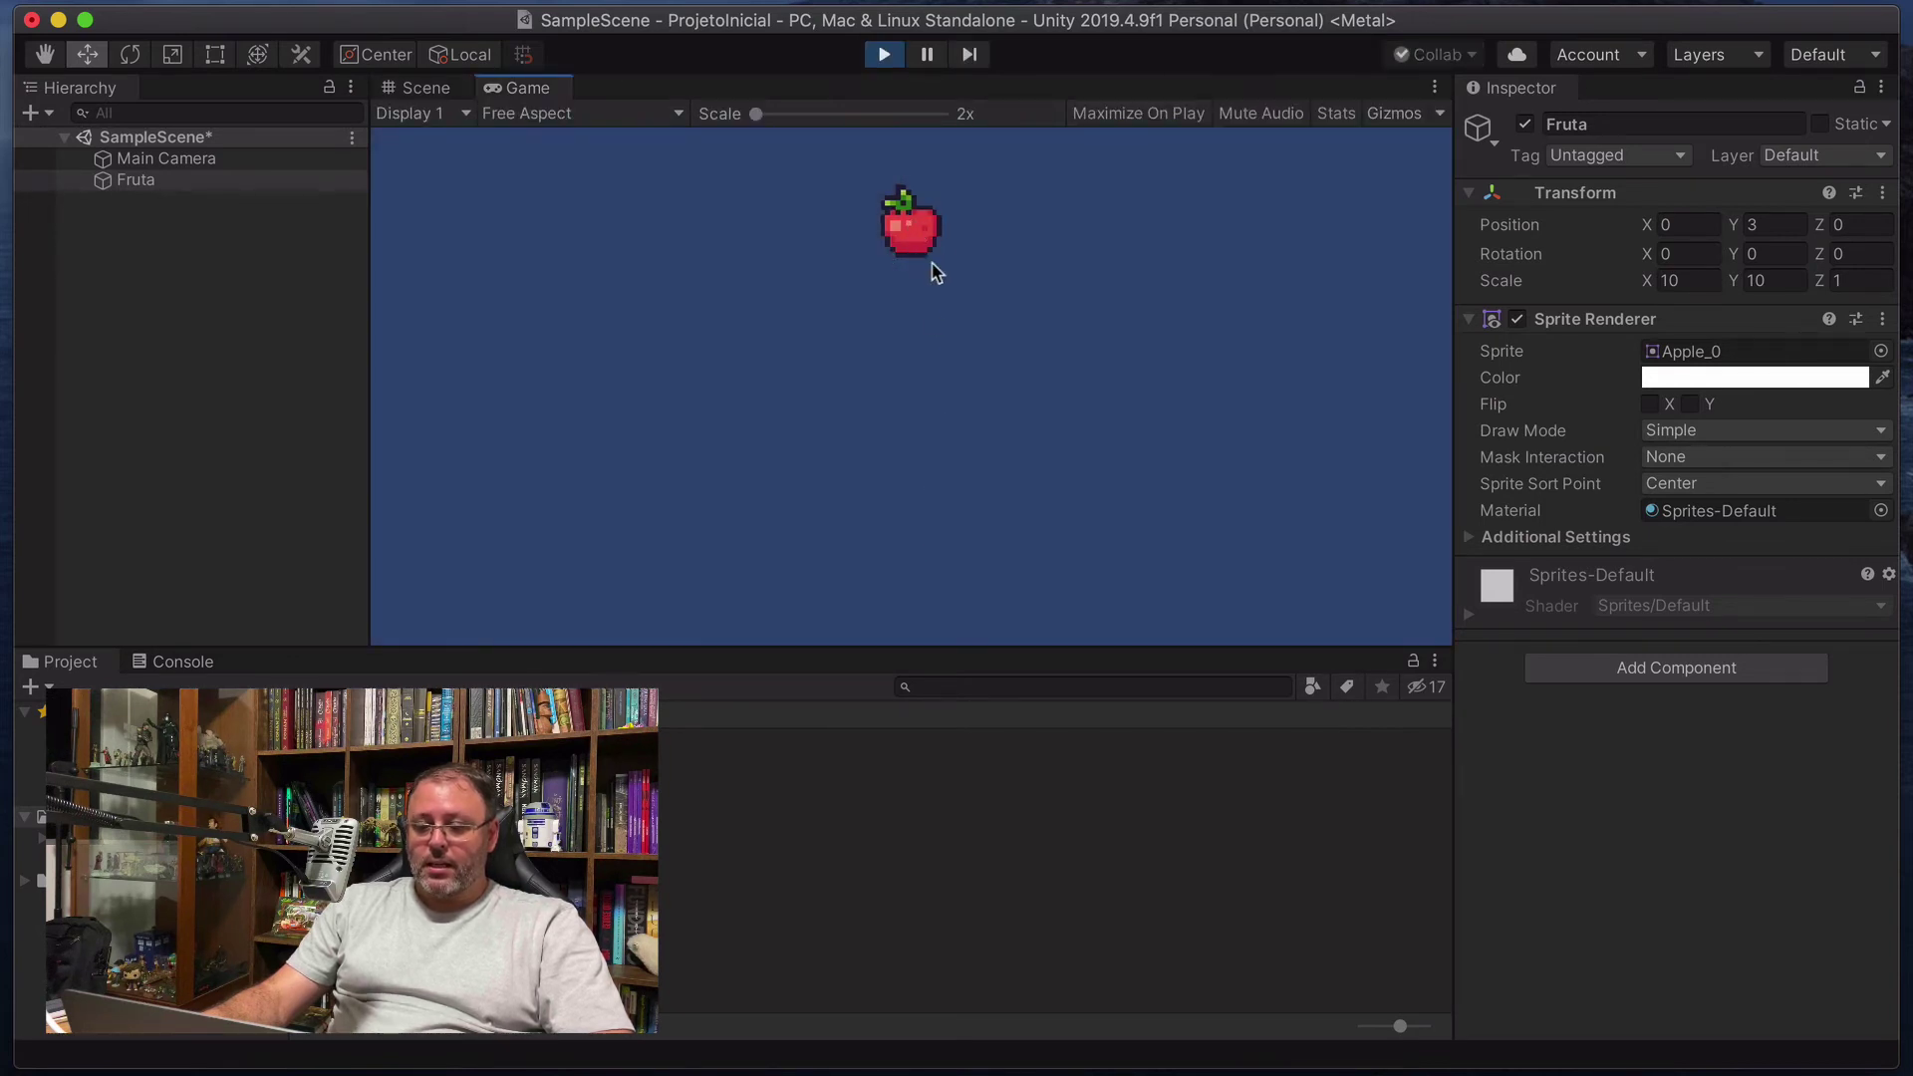
left_click(885, 54)
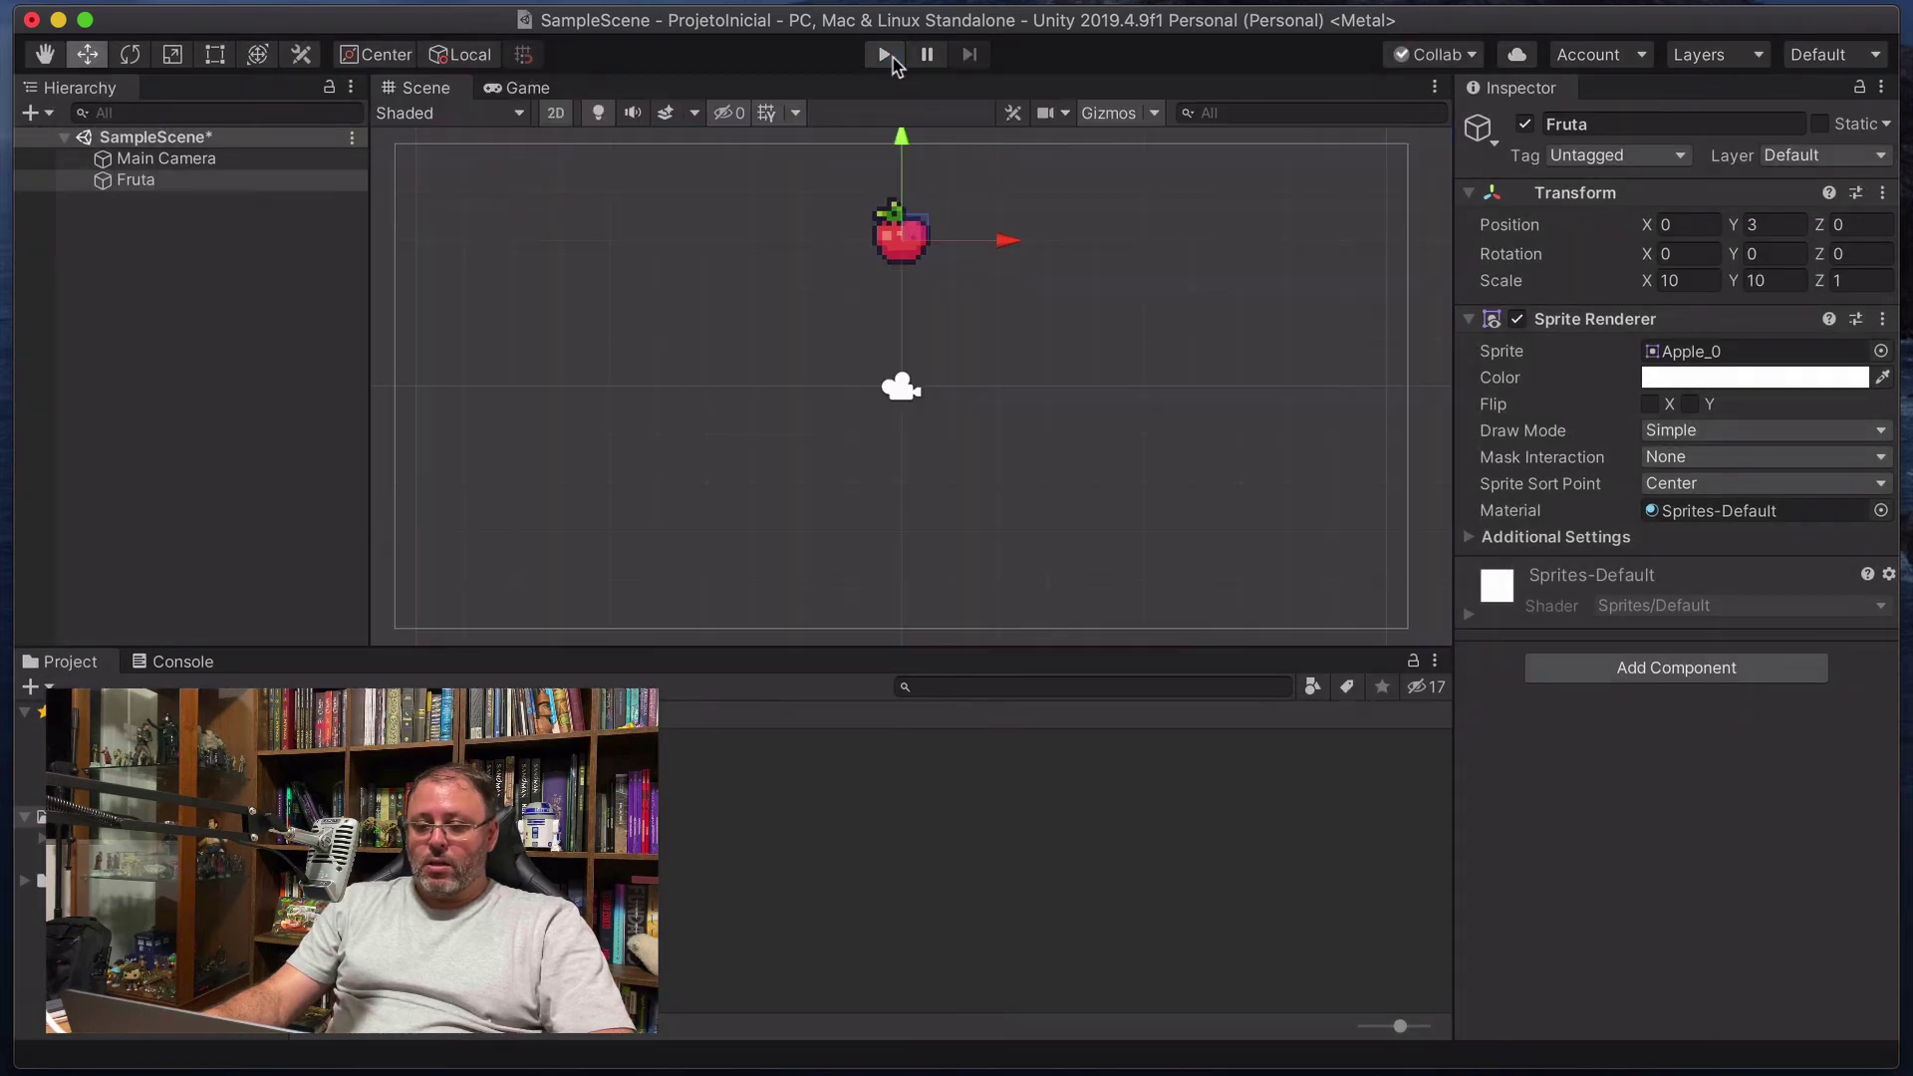
Collapse Fruta's Sprite Renderer and Transform sections and add a Rigidbody 2D component to the object.
left_click(114, 183)
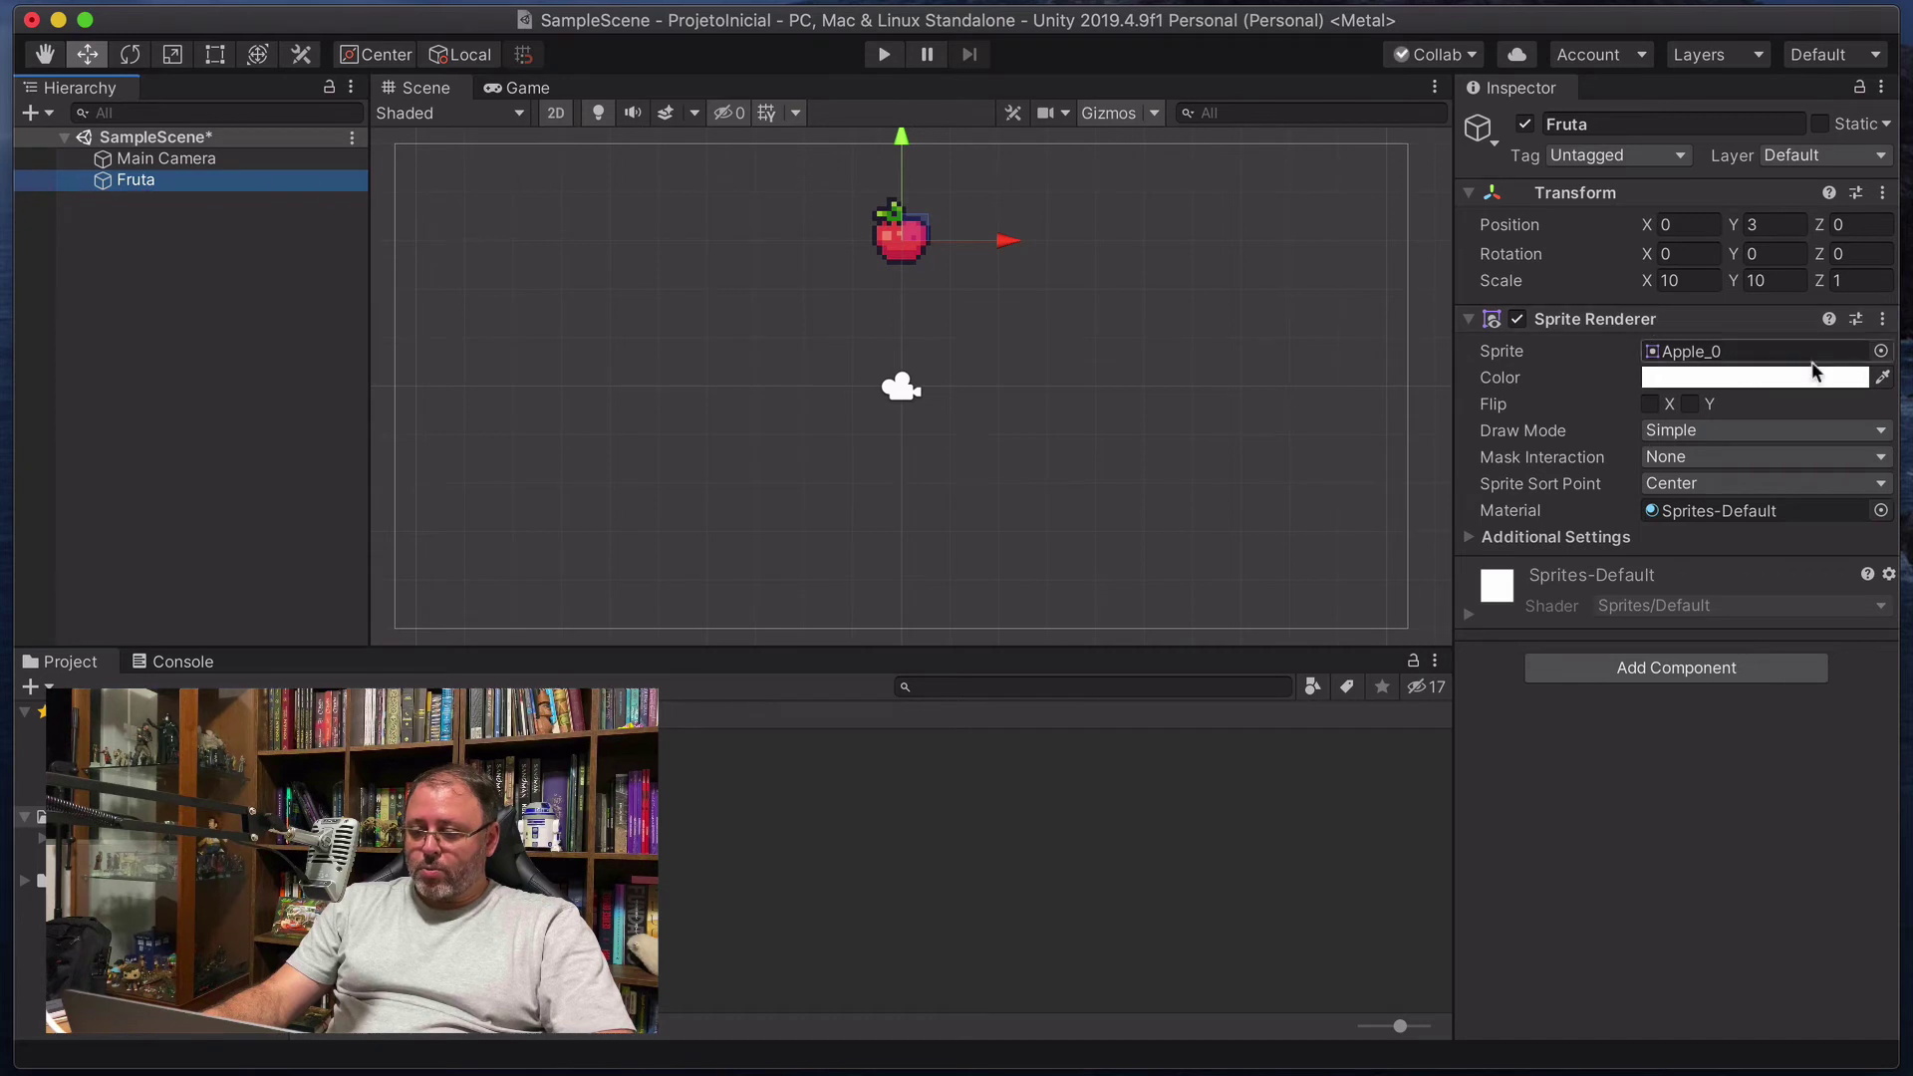
left_click(1468, 319)
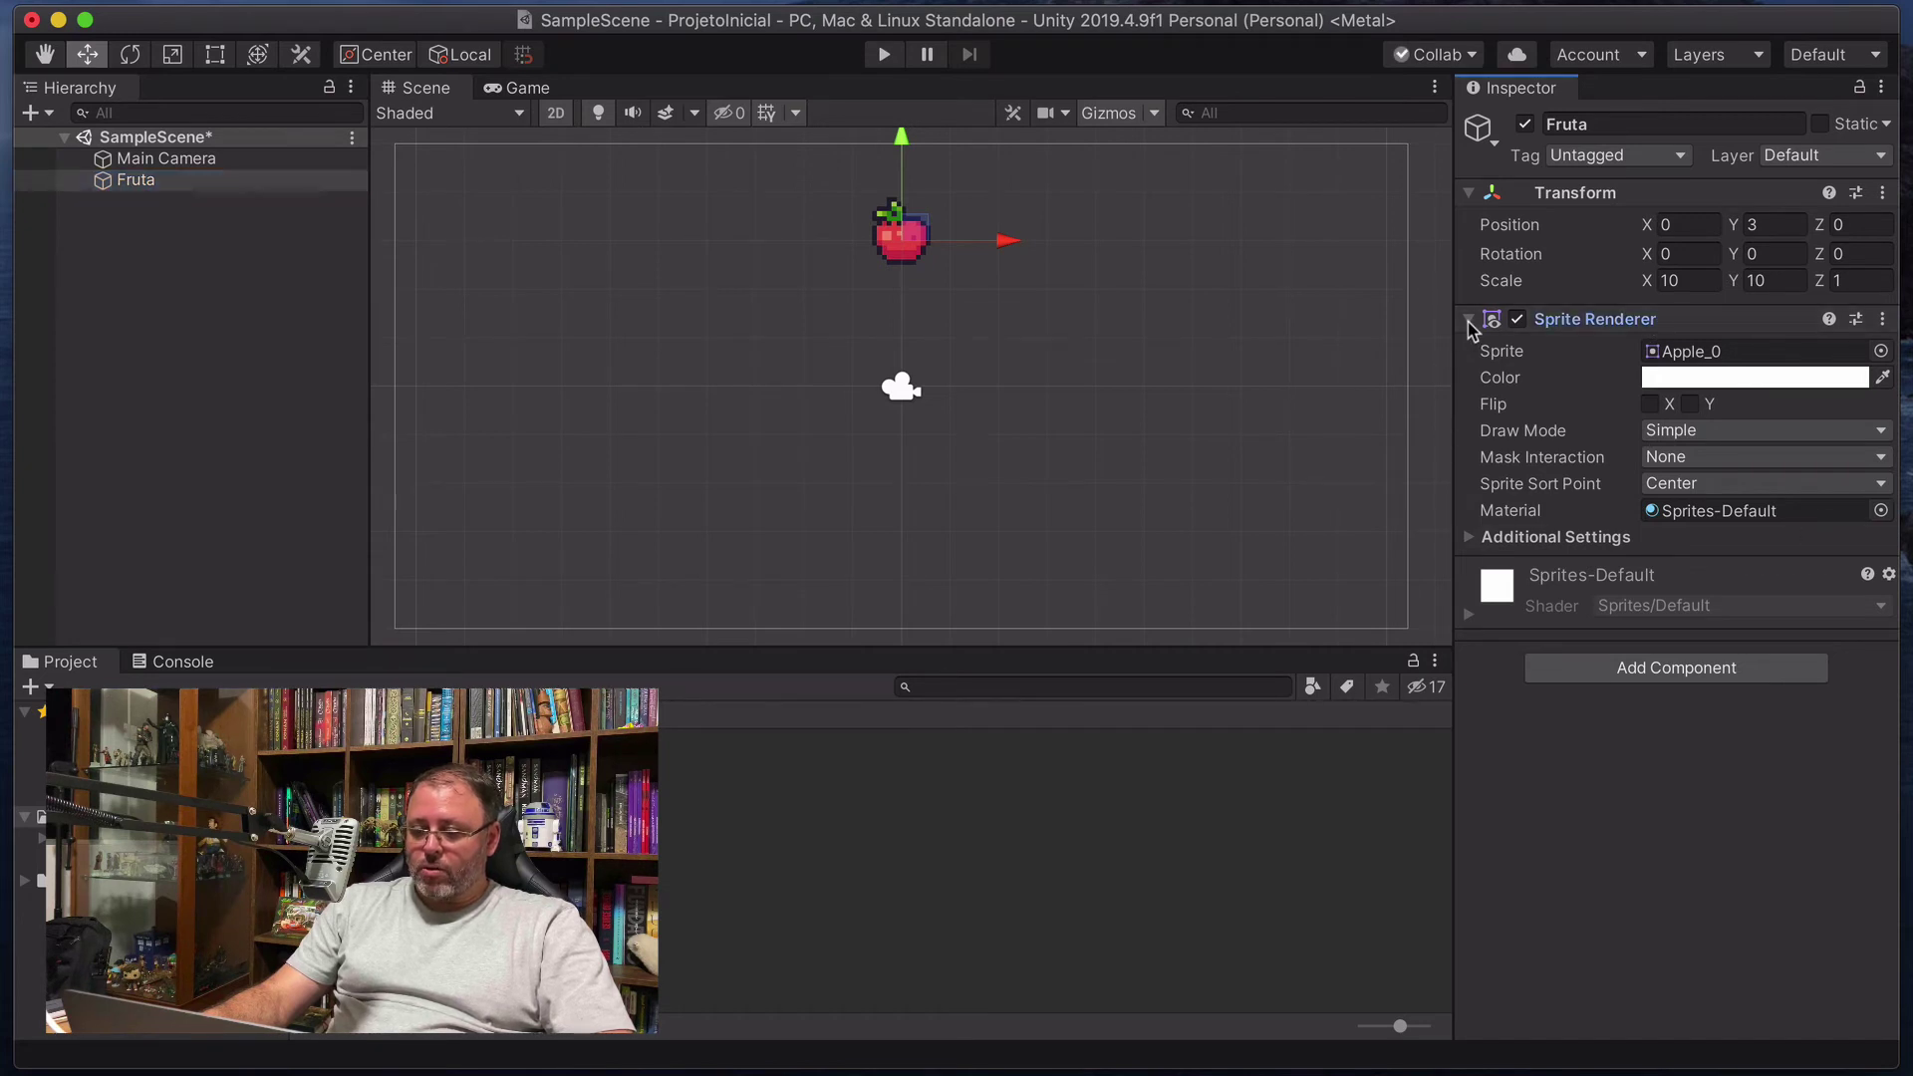
left_click(1470, 192)
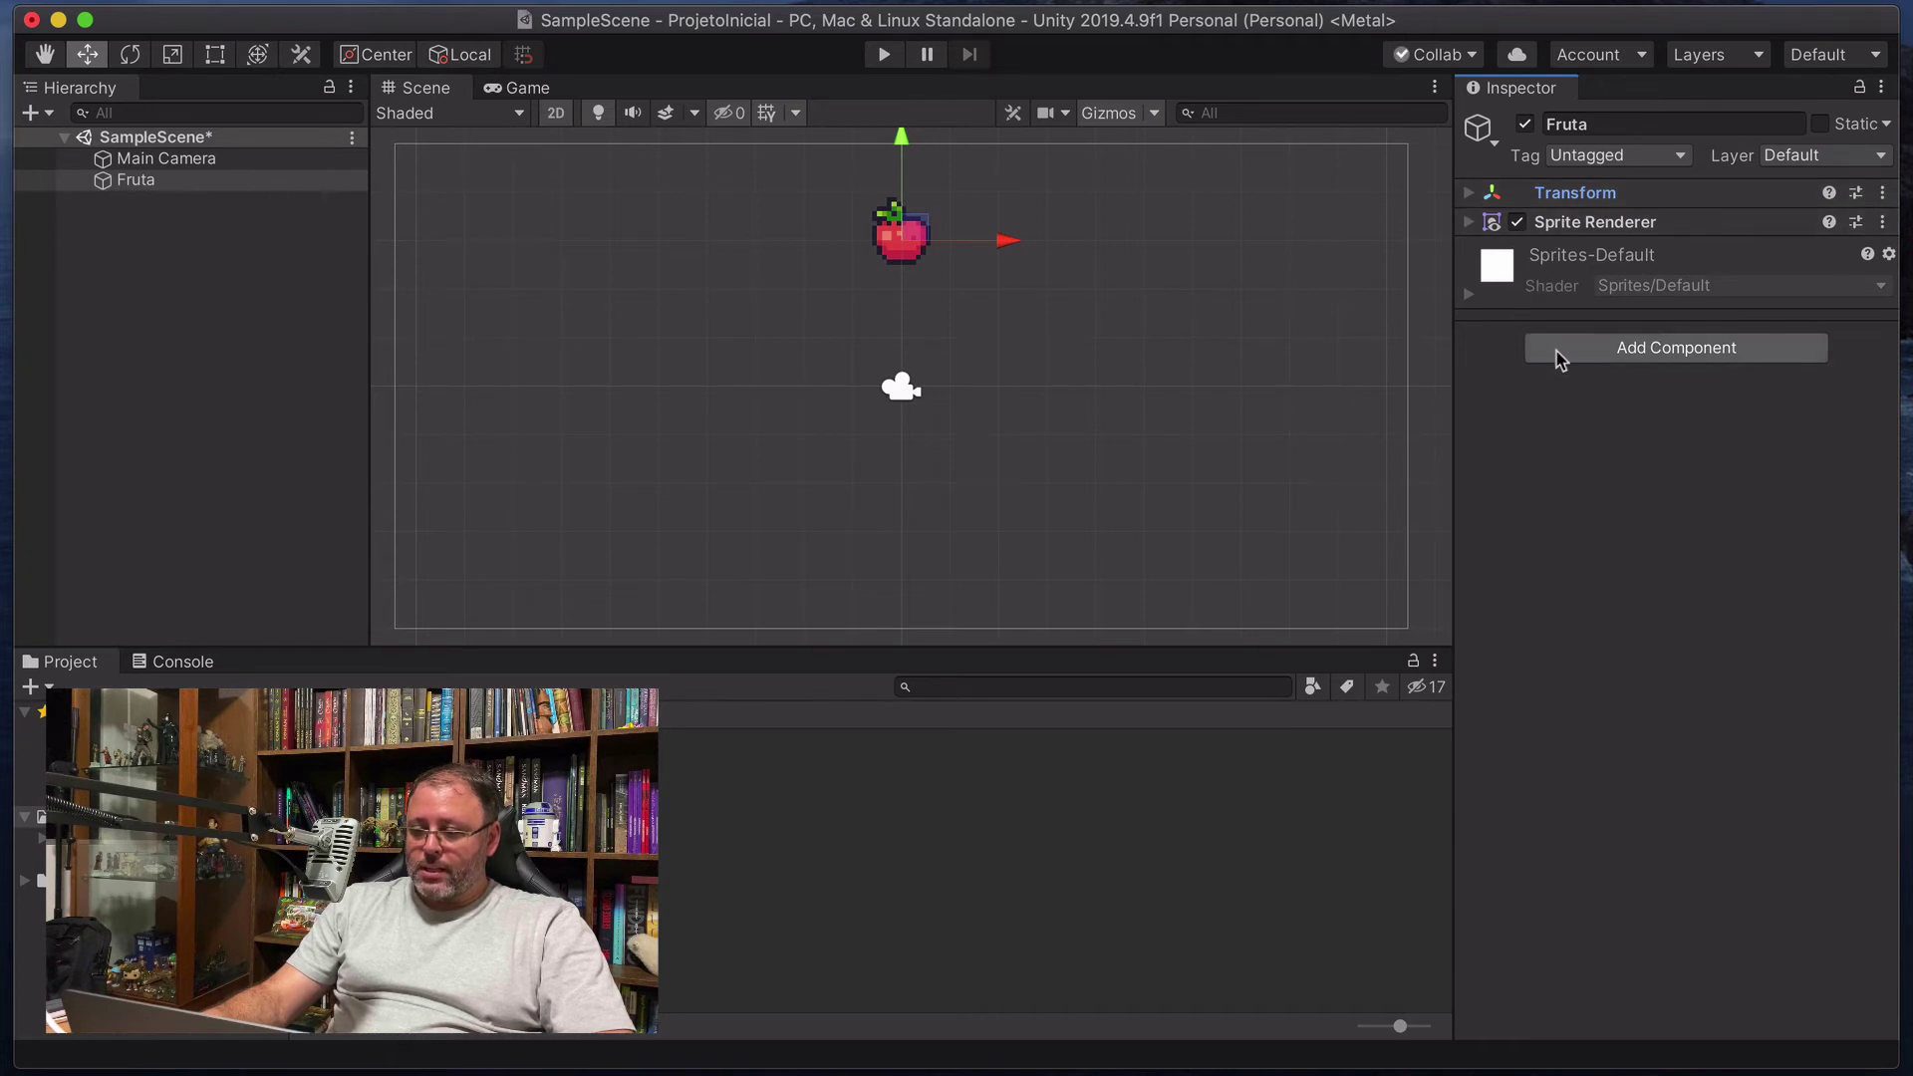
left_click(1639, 351)
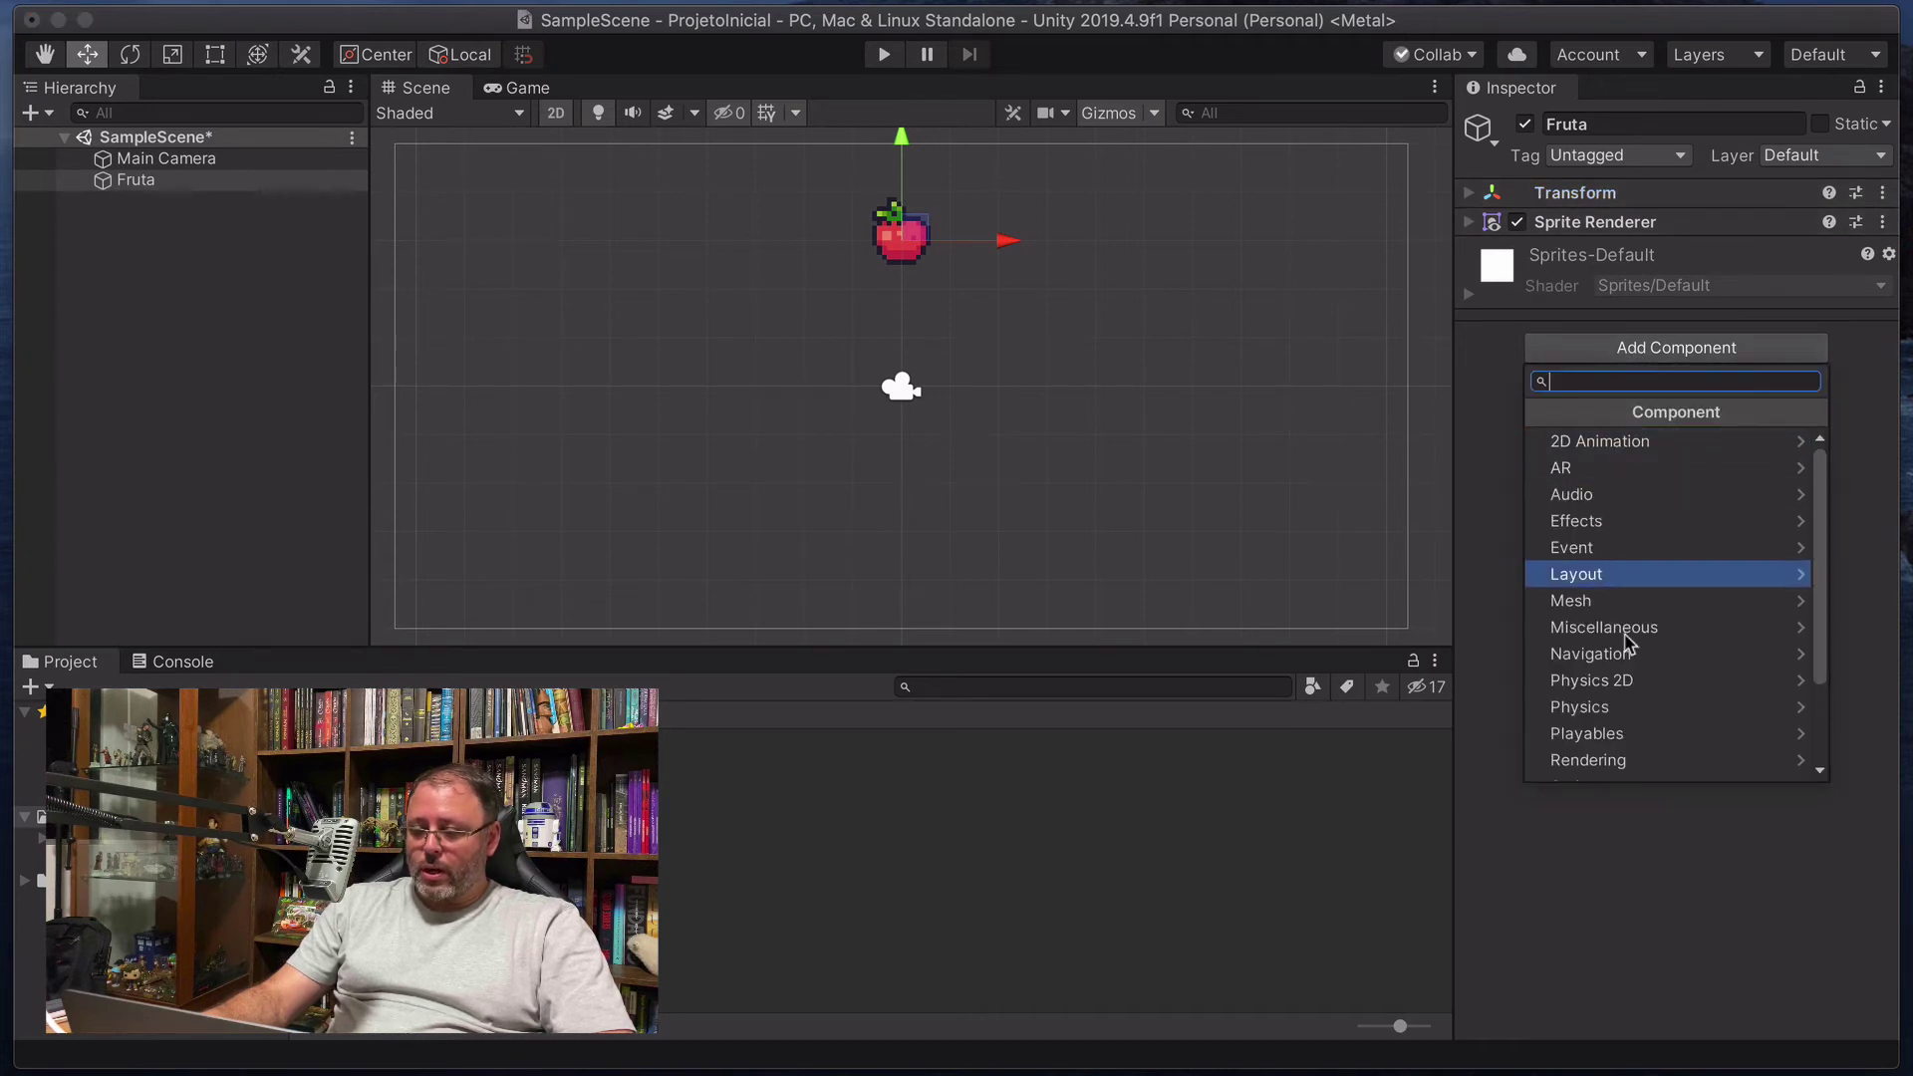
left_click(1620, 685)
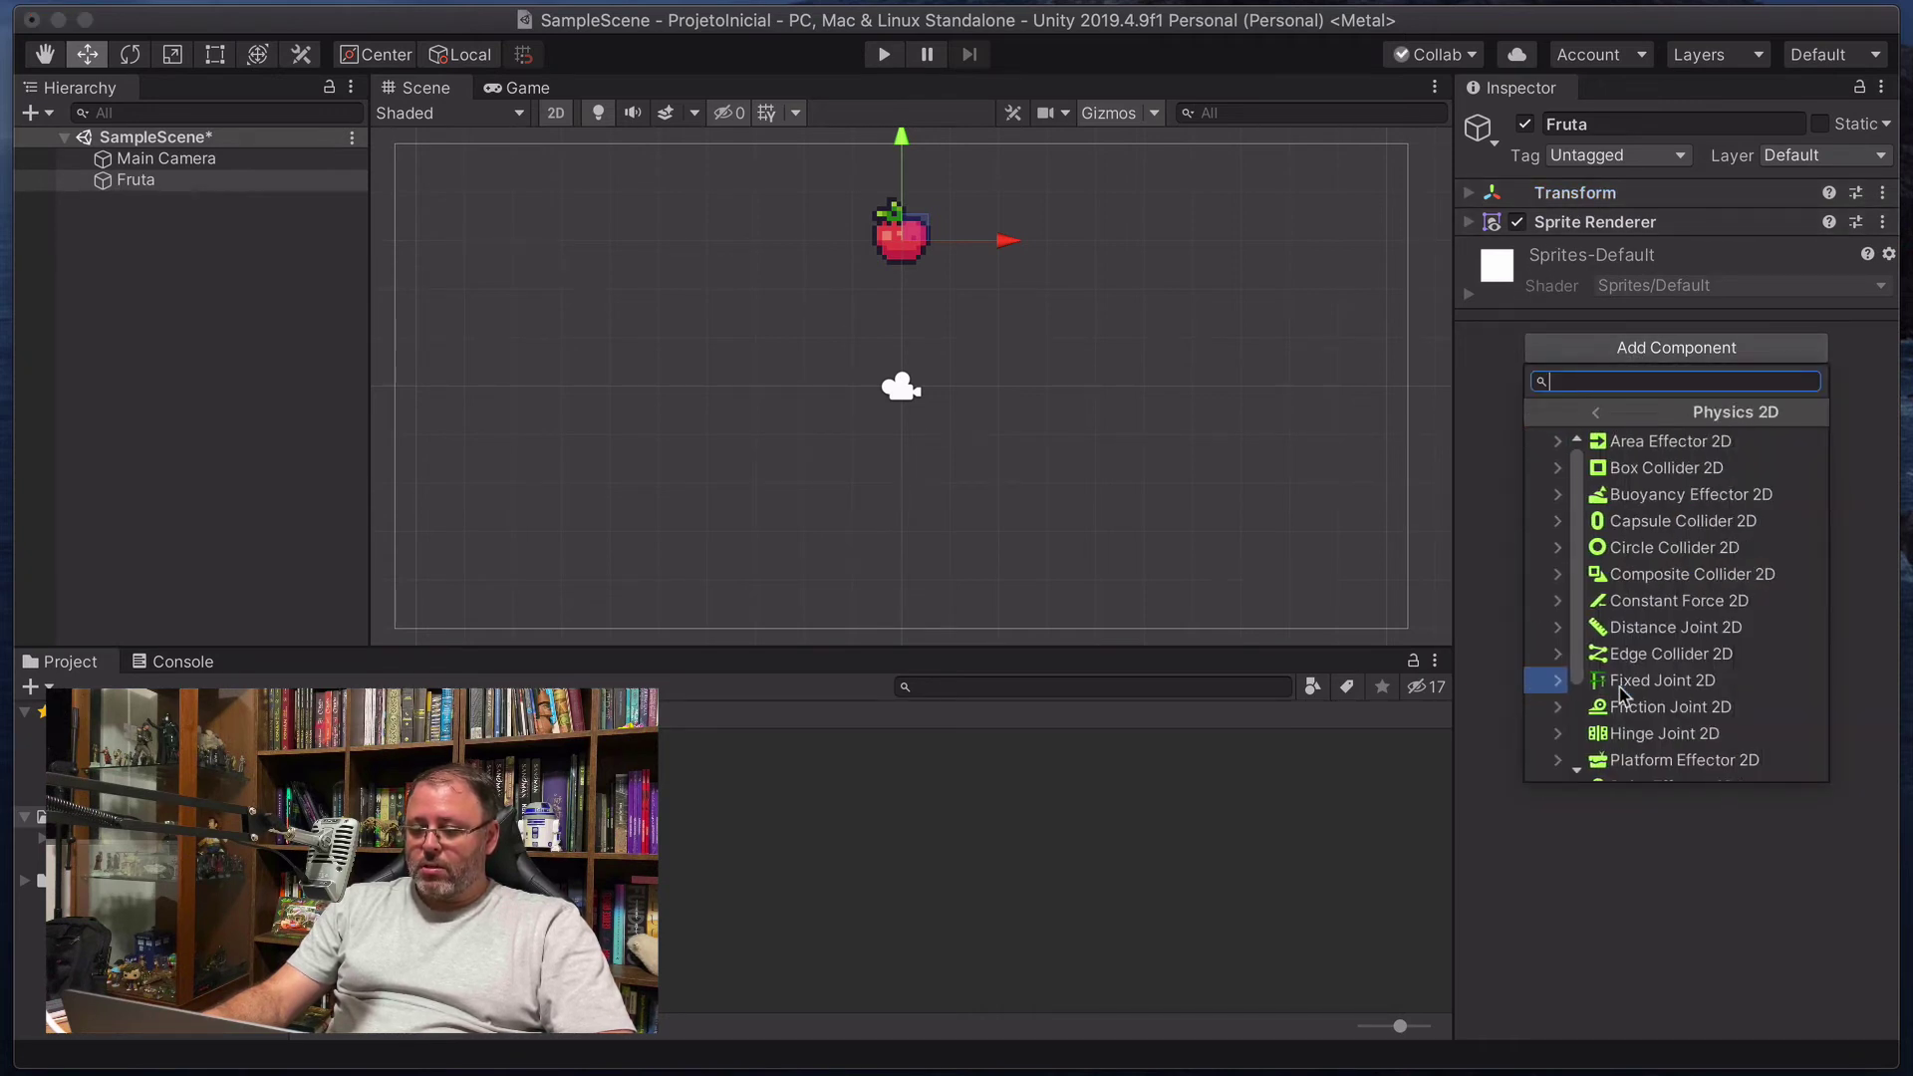
scroll(1602, 659, "down", 1)
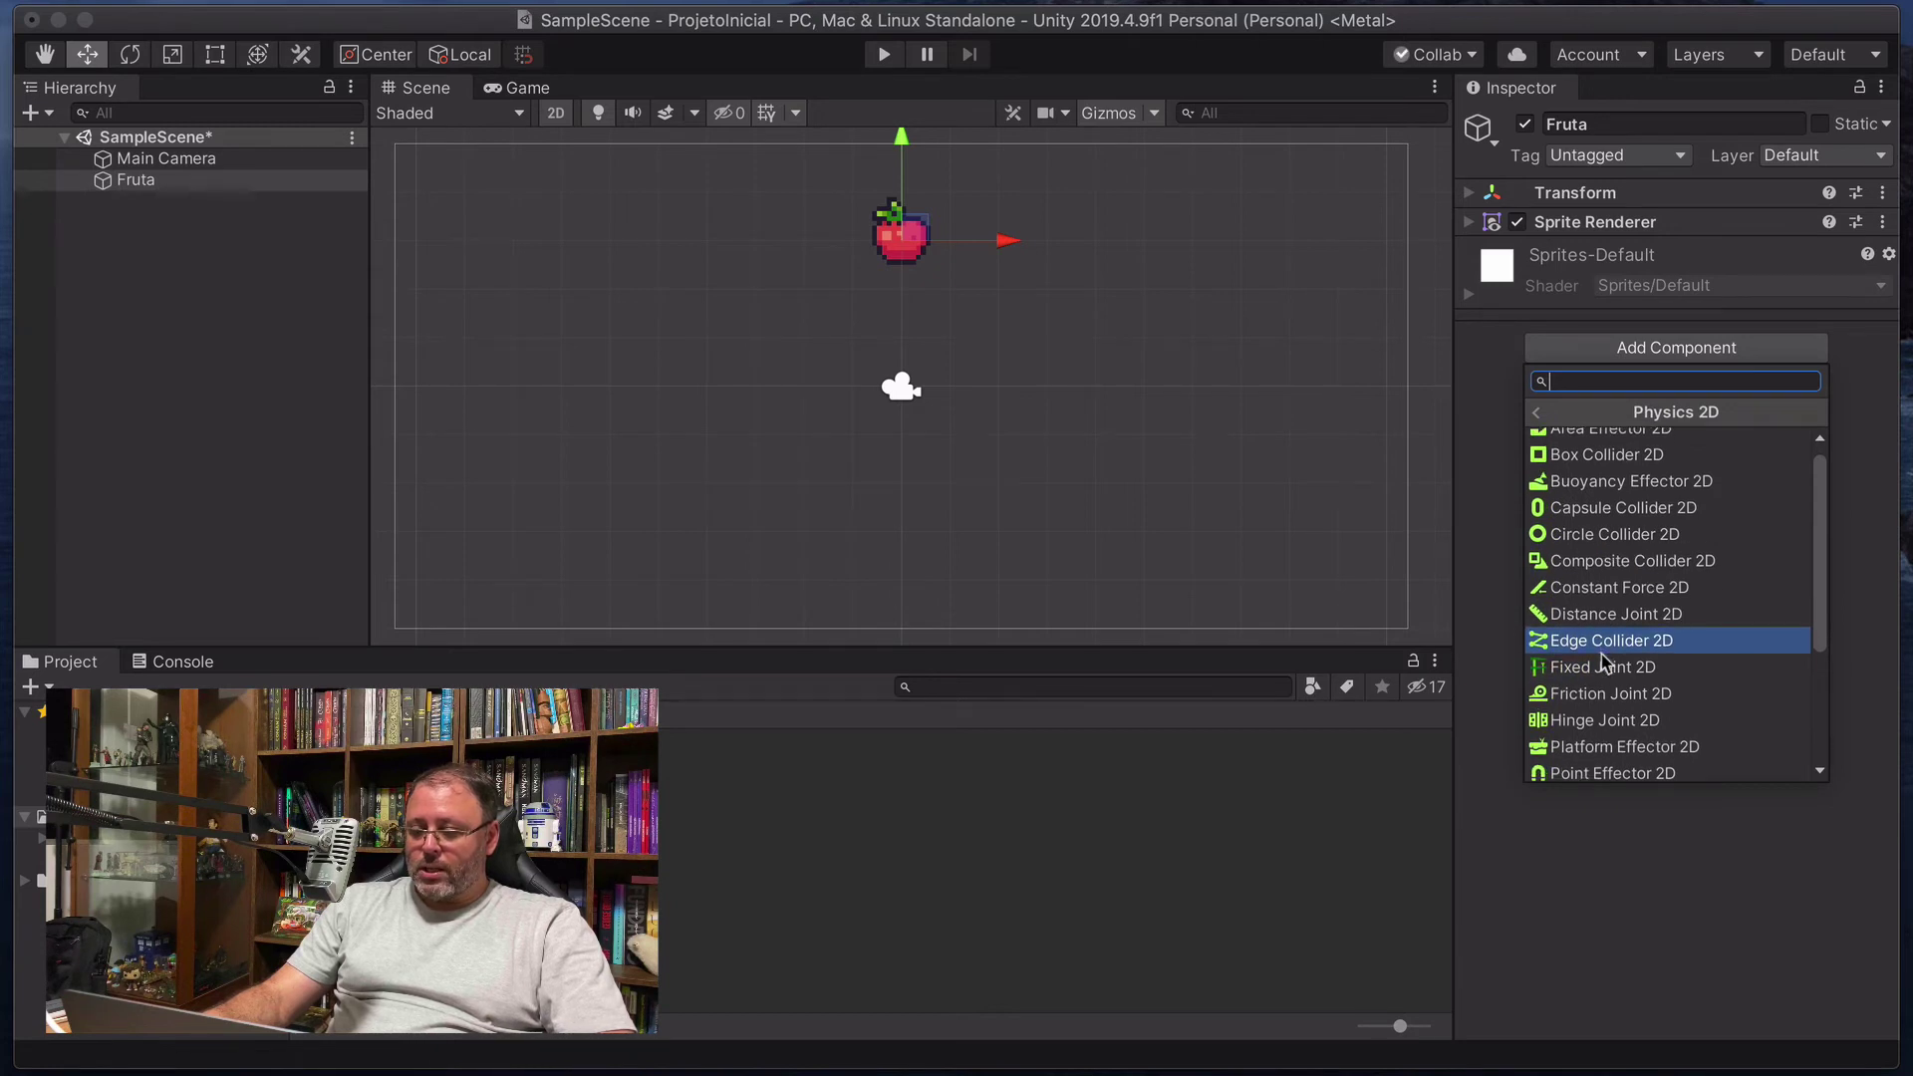
scroll(1613, 662, "down", 5)
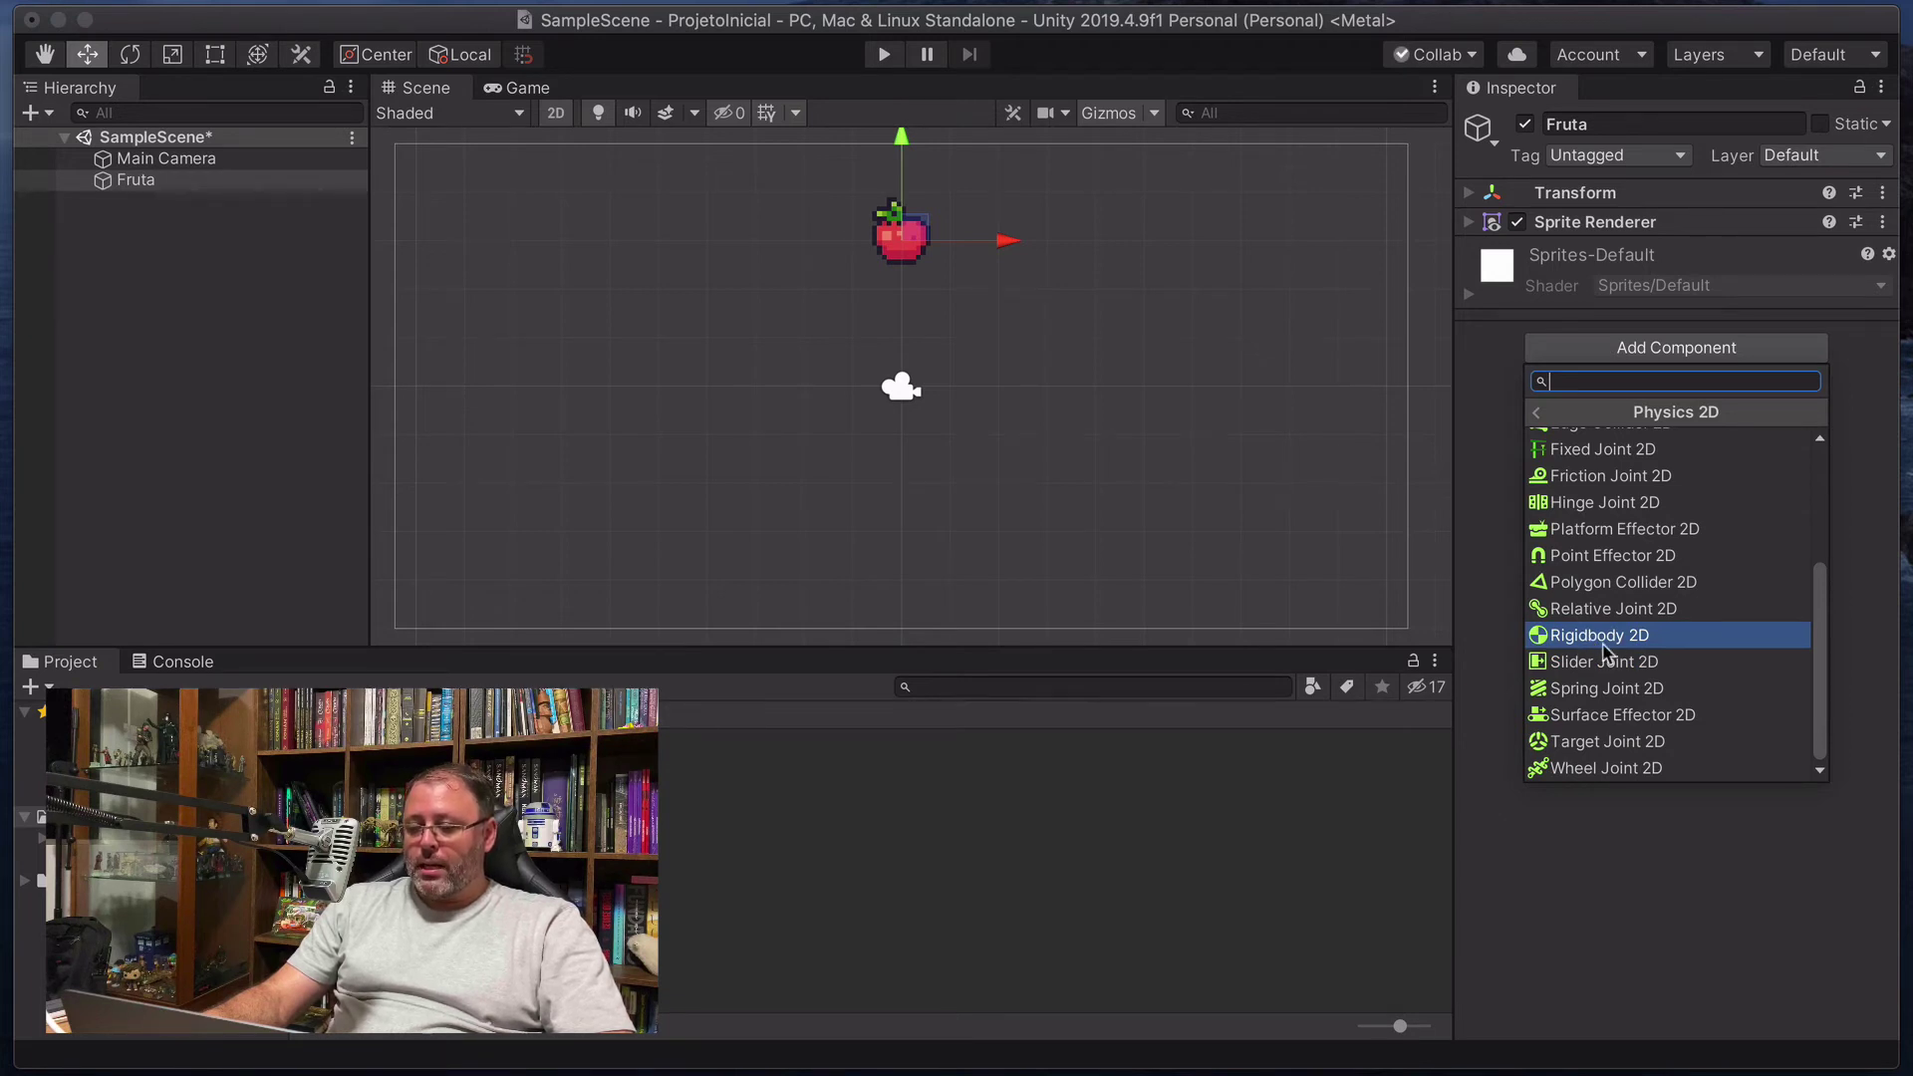
left_click(1613, 637)
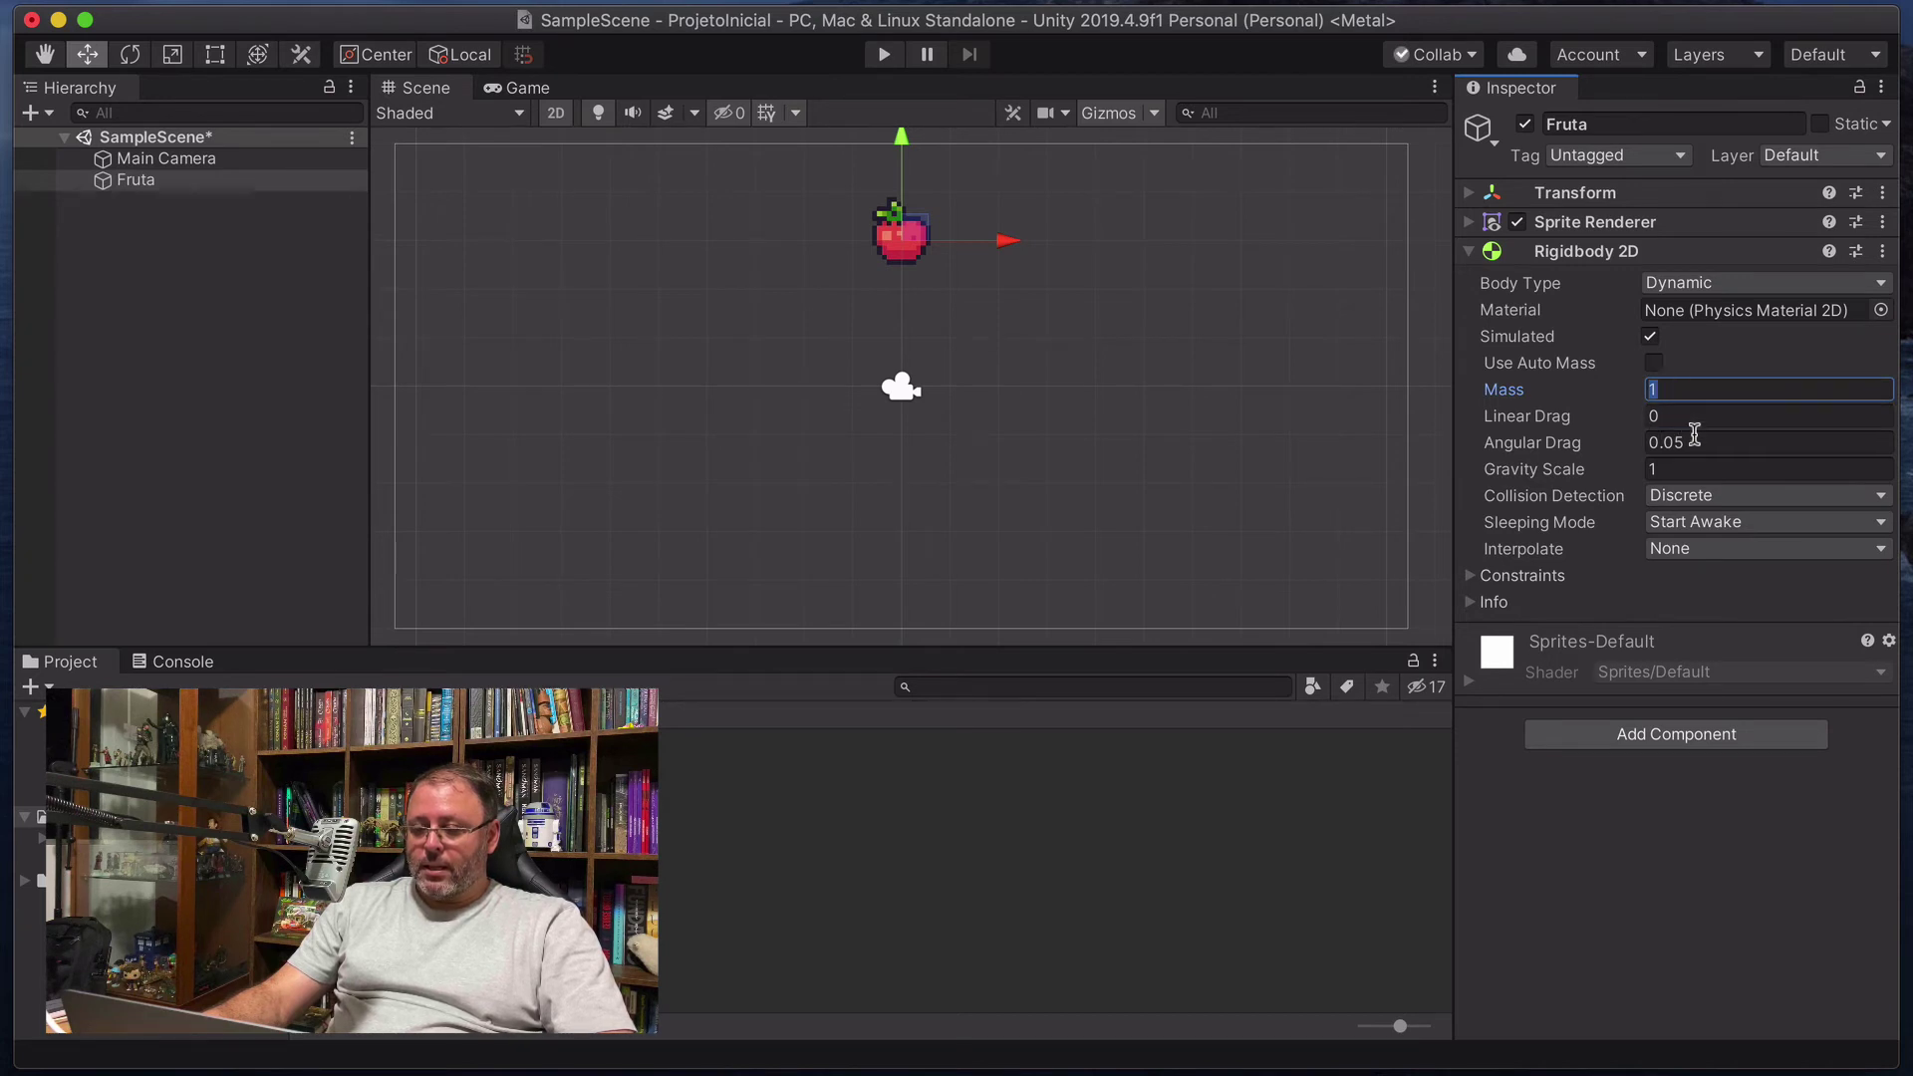
Examine Fruta's Rigidbody 2D properties, including Gravity Scale and Linear Drag, and review its Transform and Sprite Renderer components.
left_click(1678, 467)
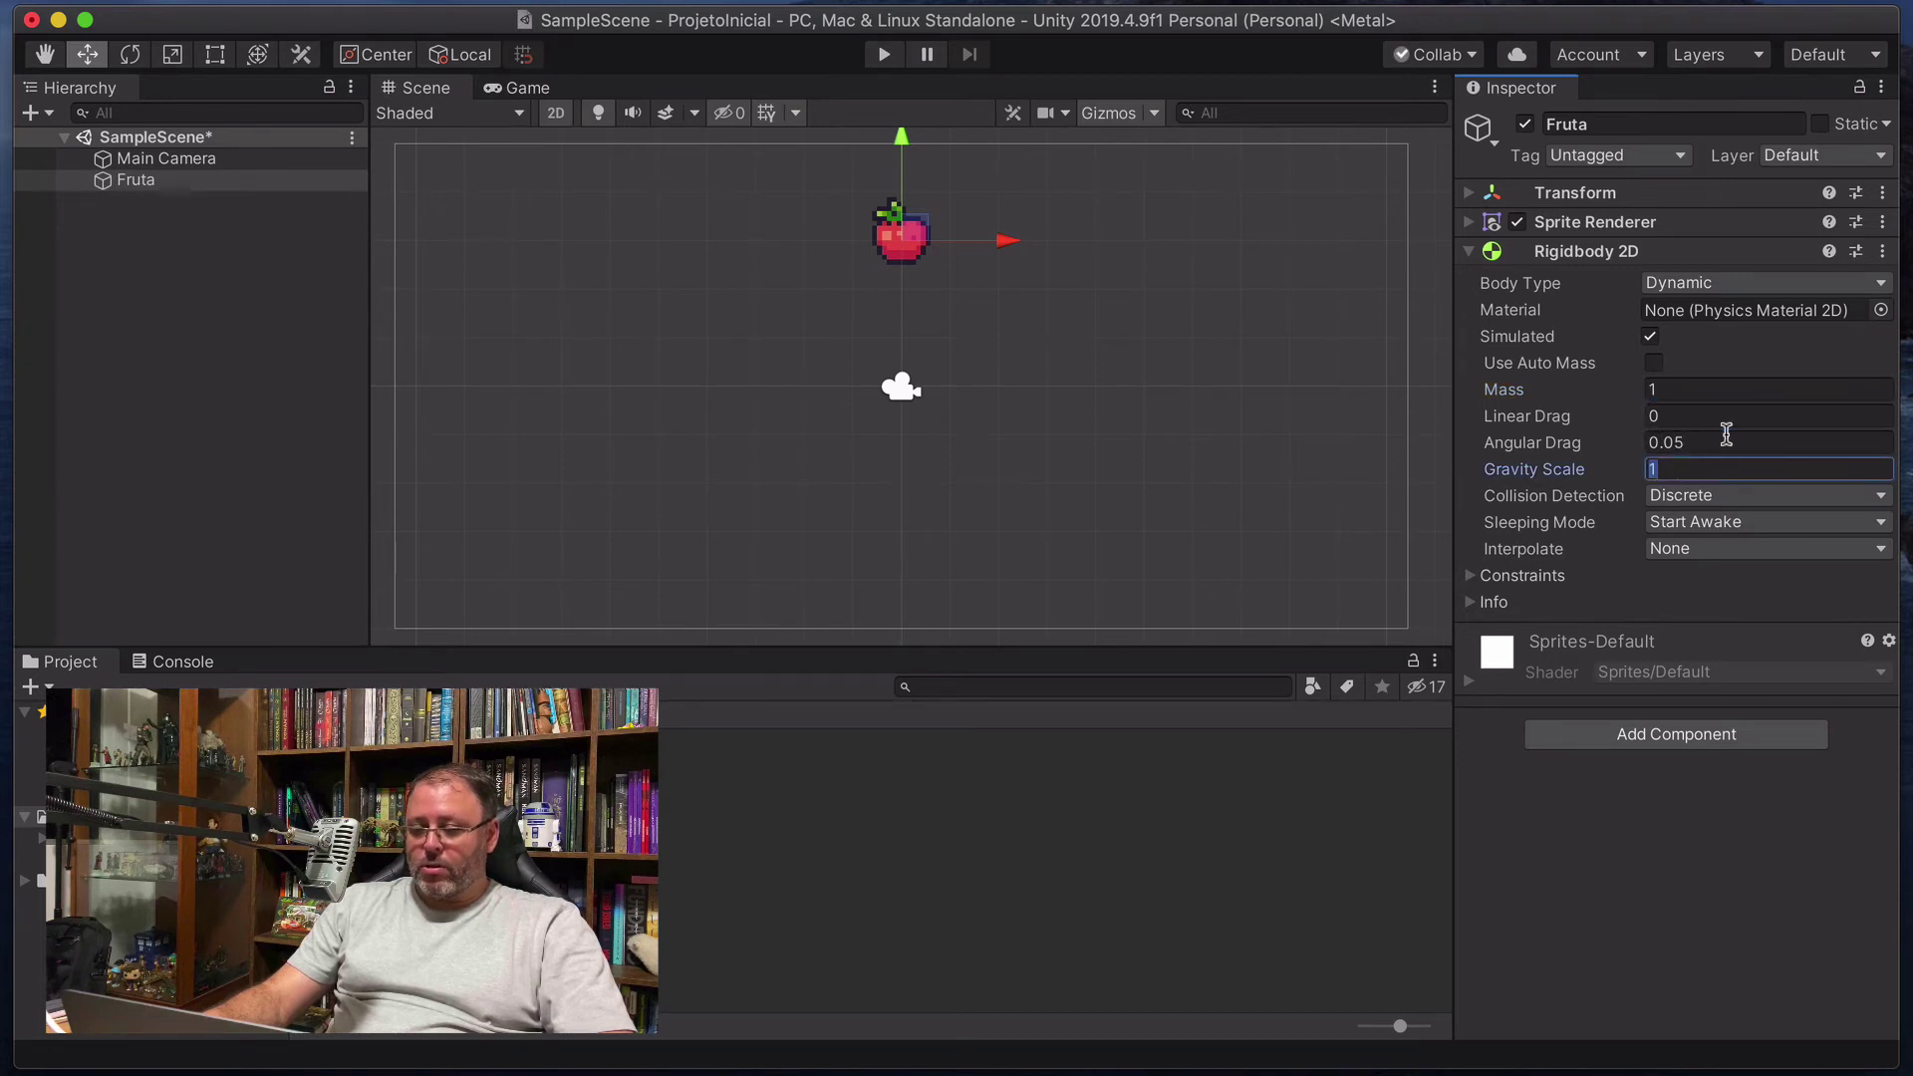
left_click(1685, 417)
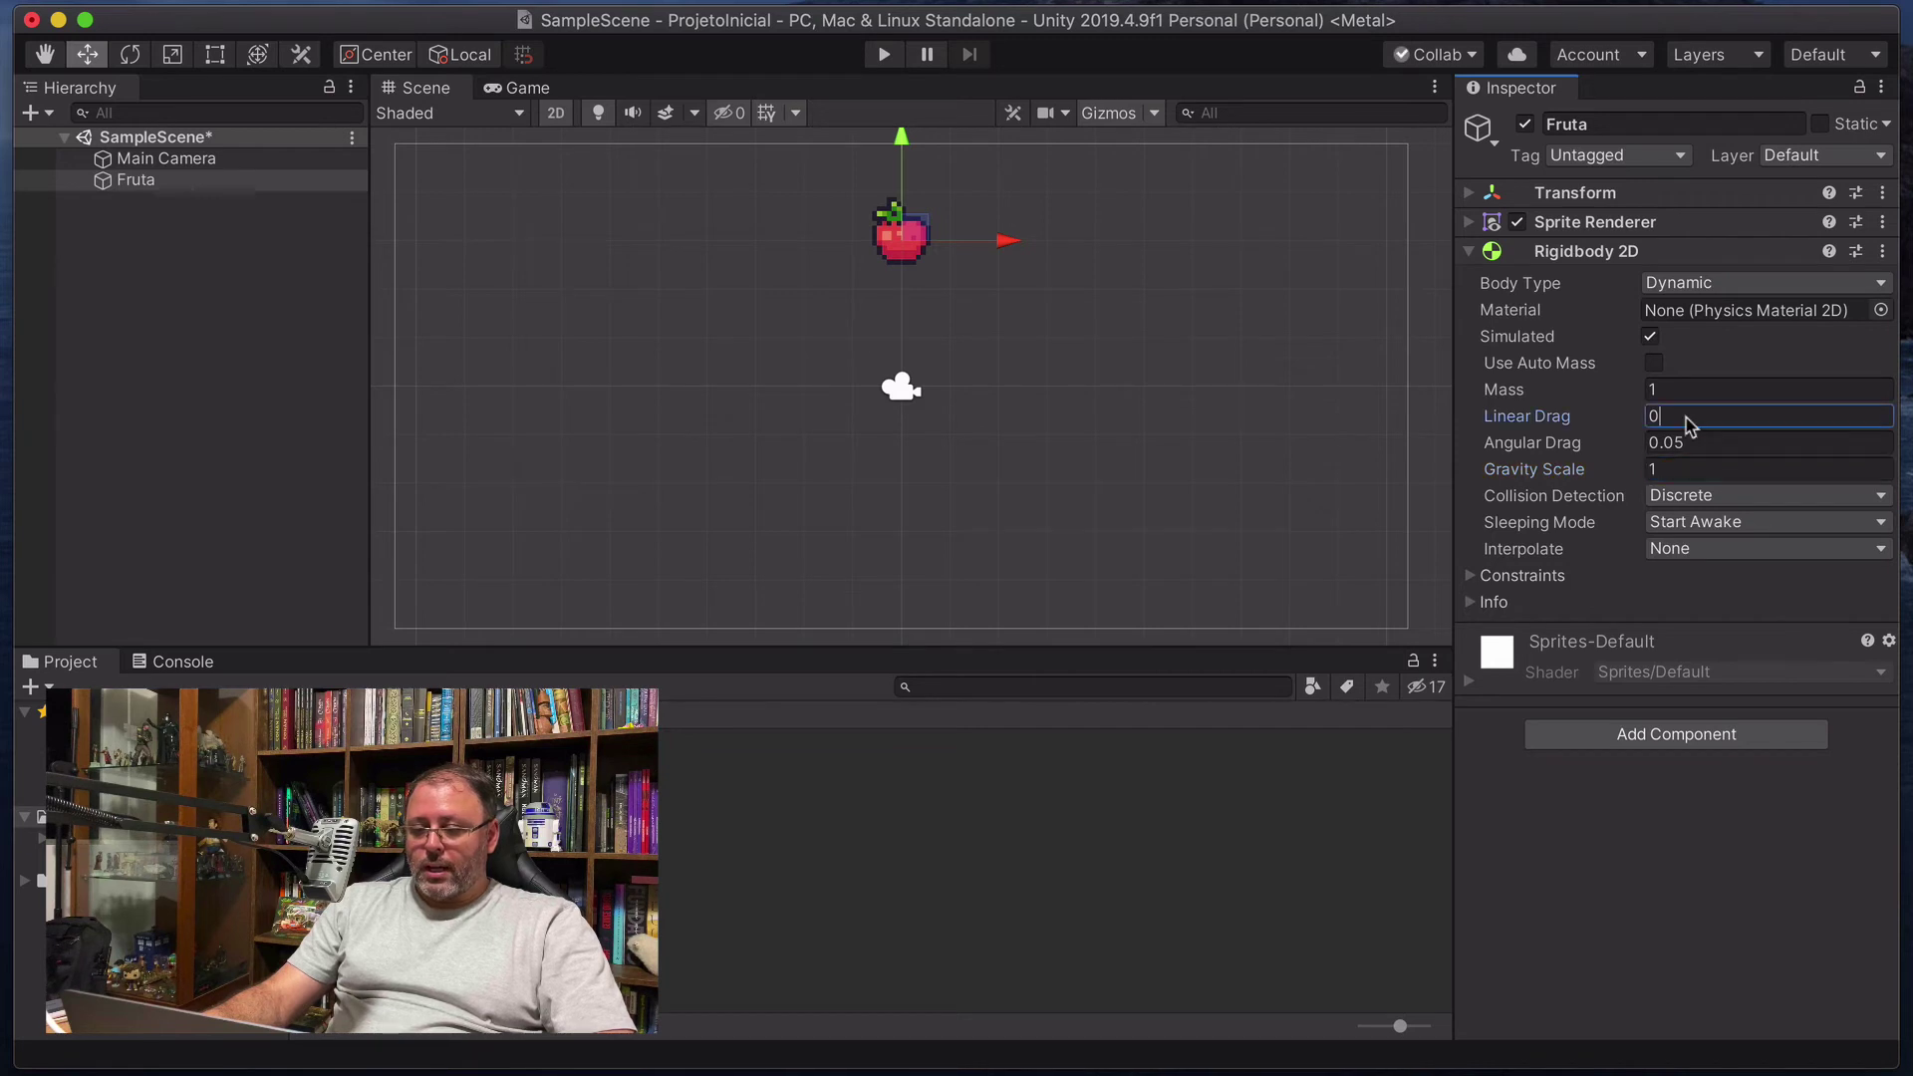
left_click(1711, 413)
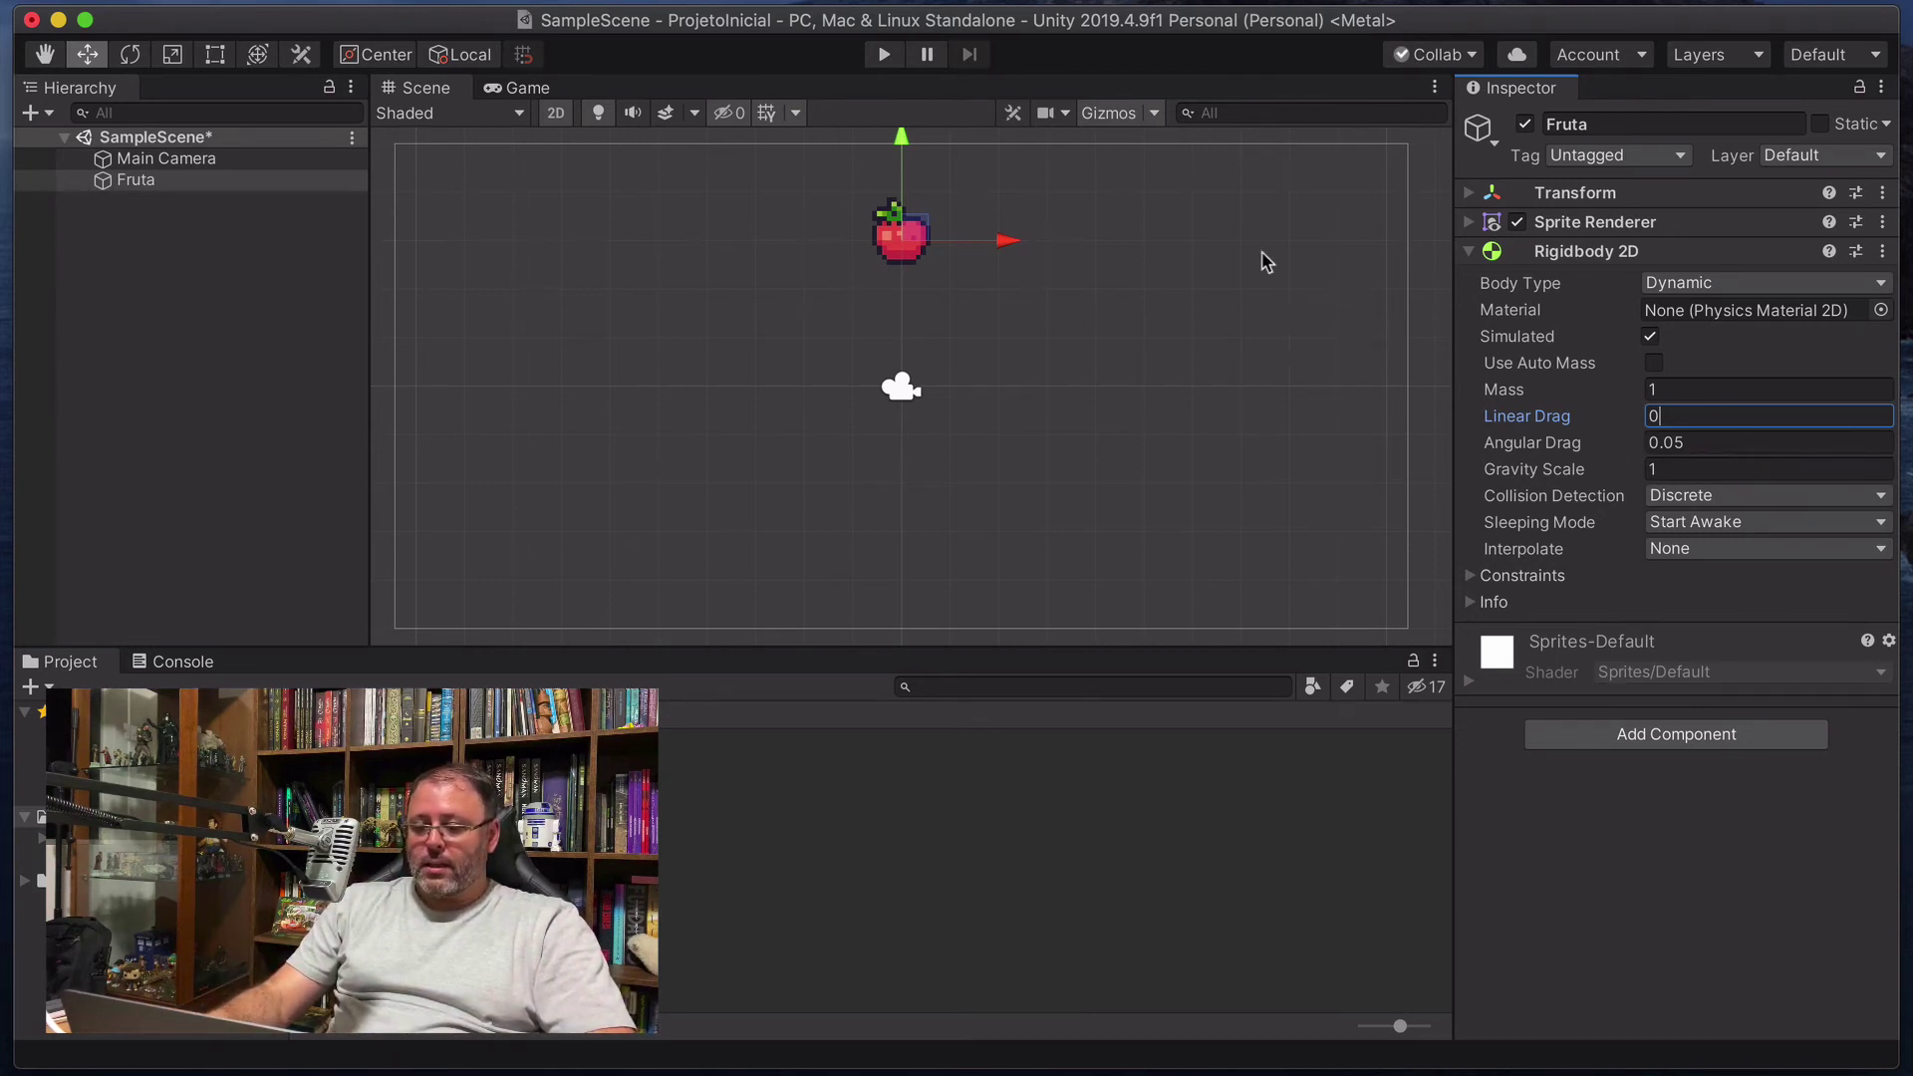
left_click(1468, 251)
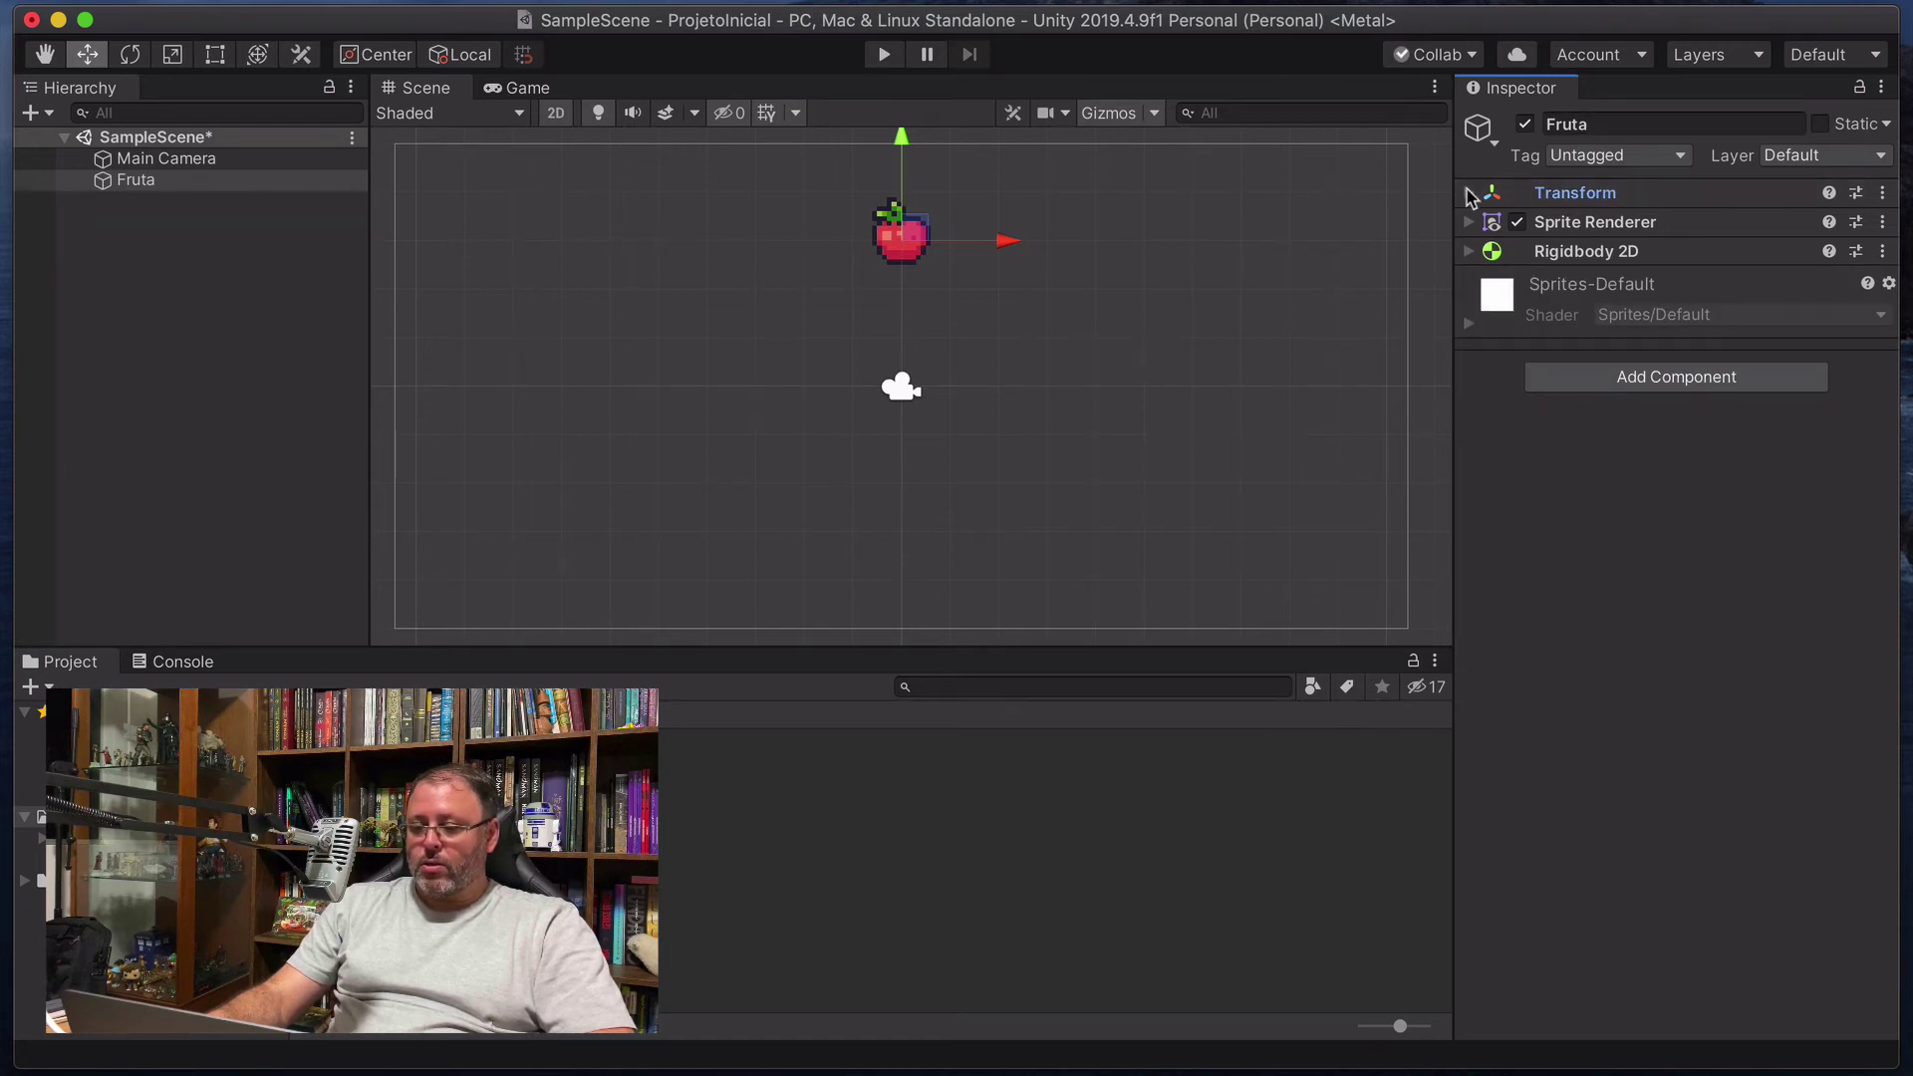
left_click(1468, 193)
left_click(1469, 193)
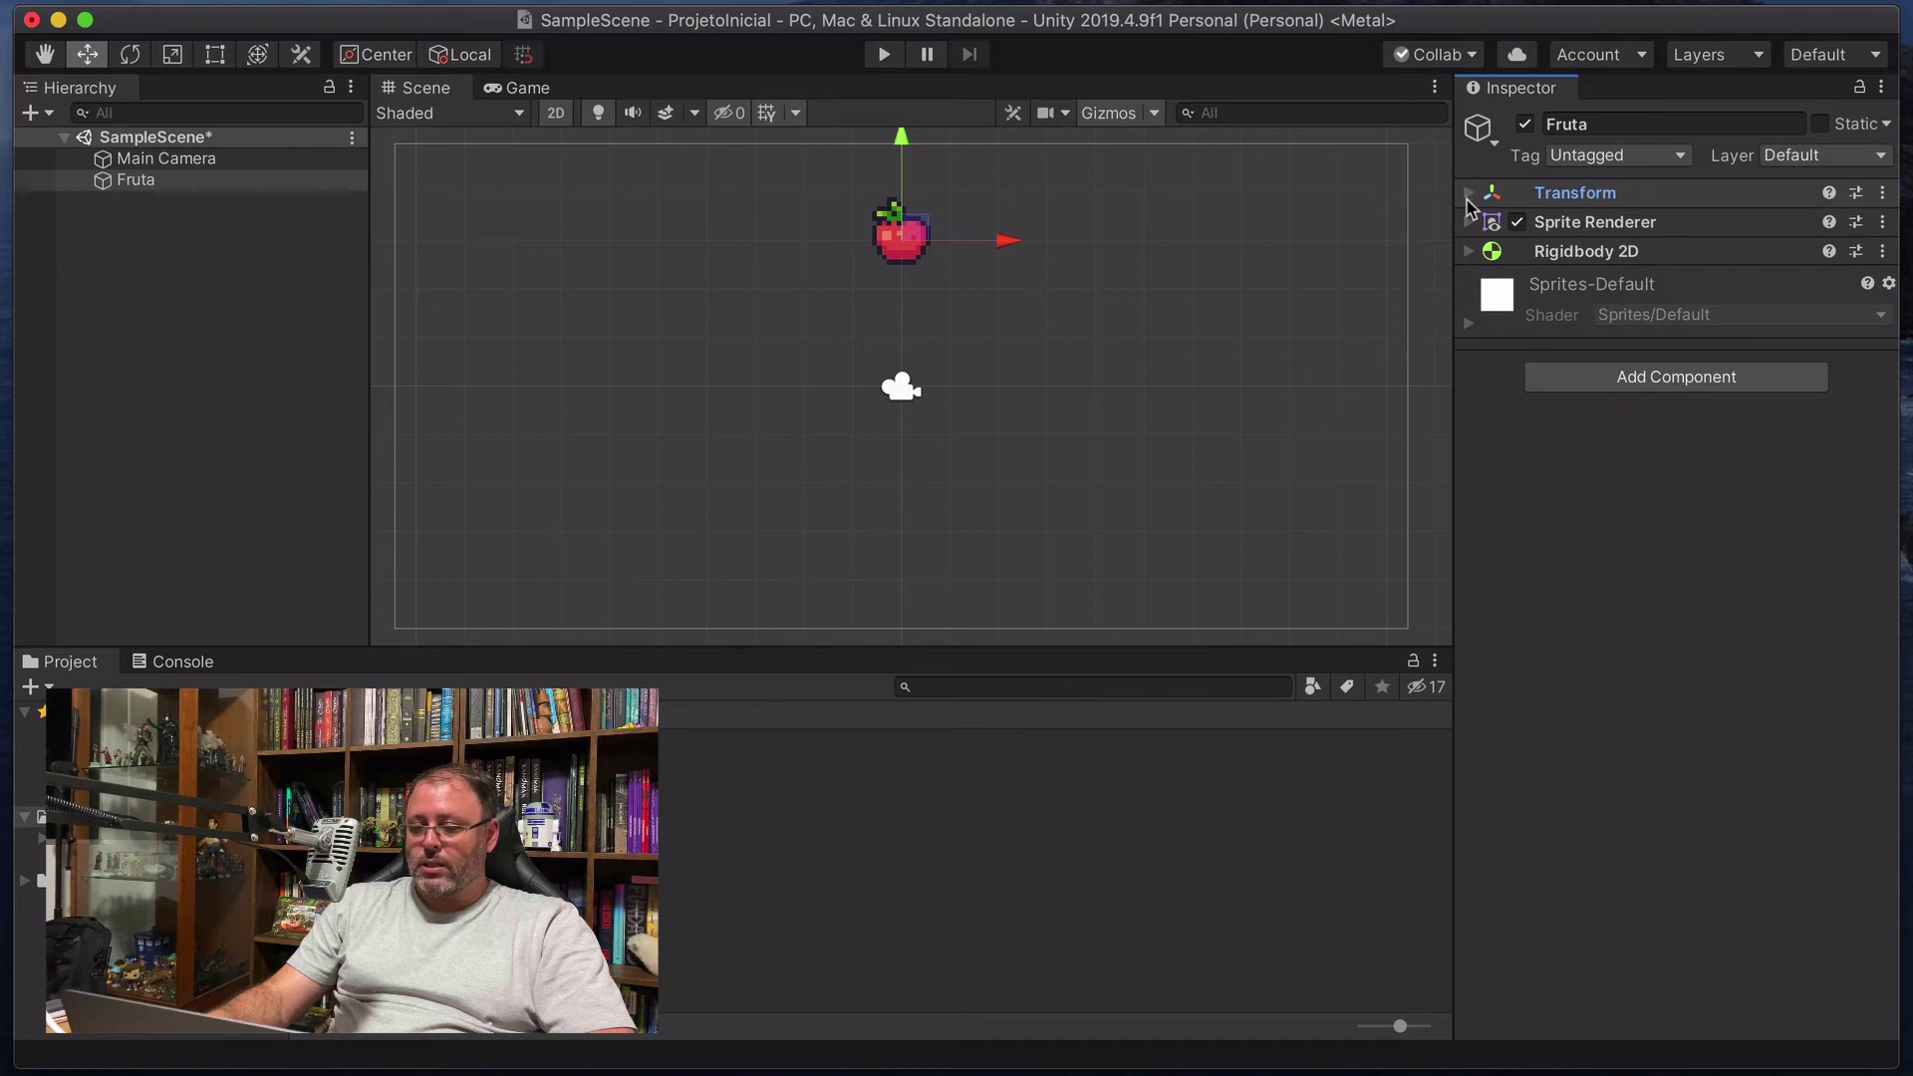
left_click(1468, 223)
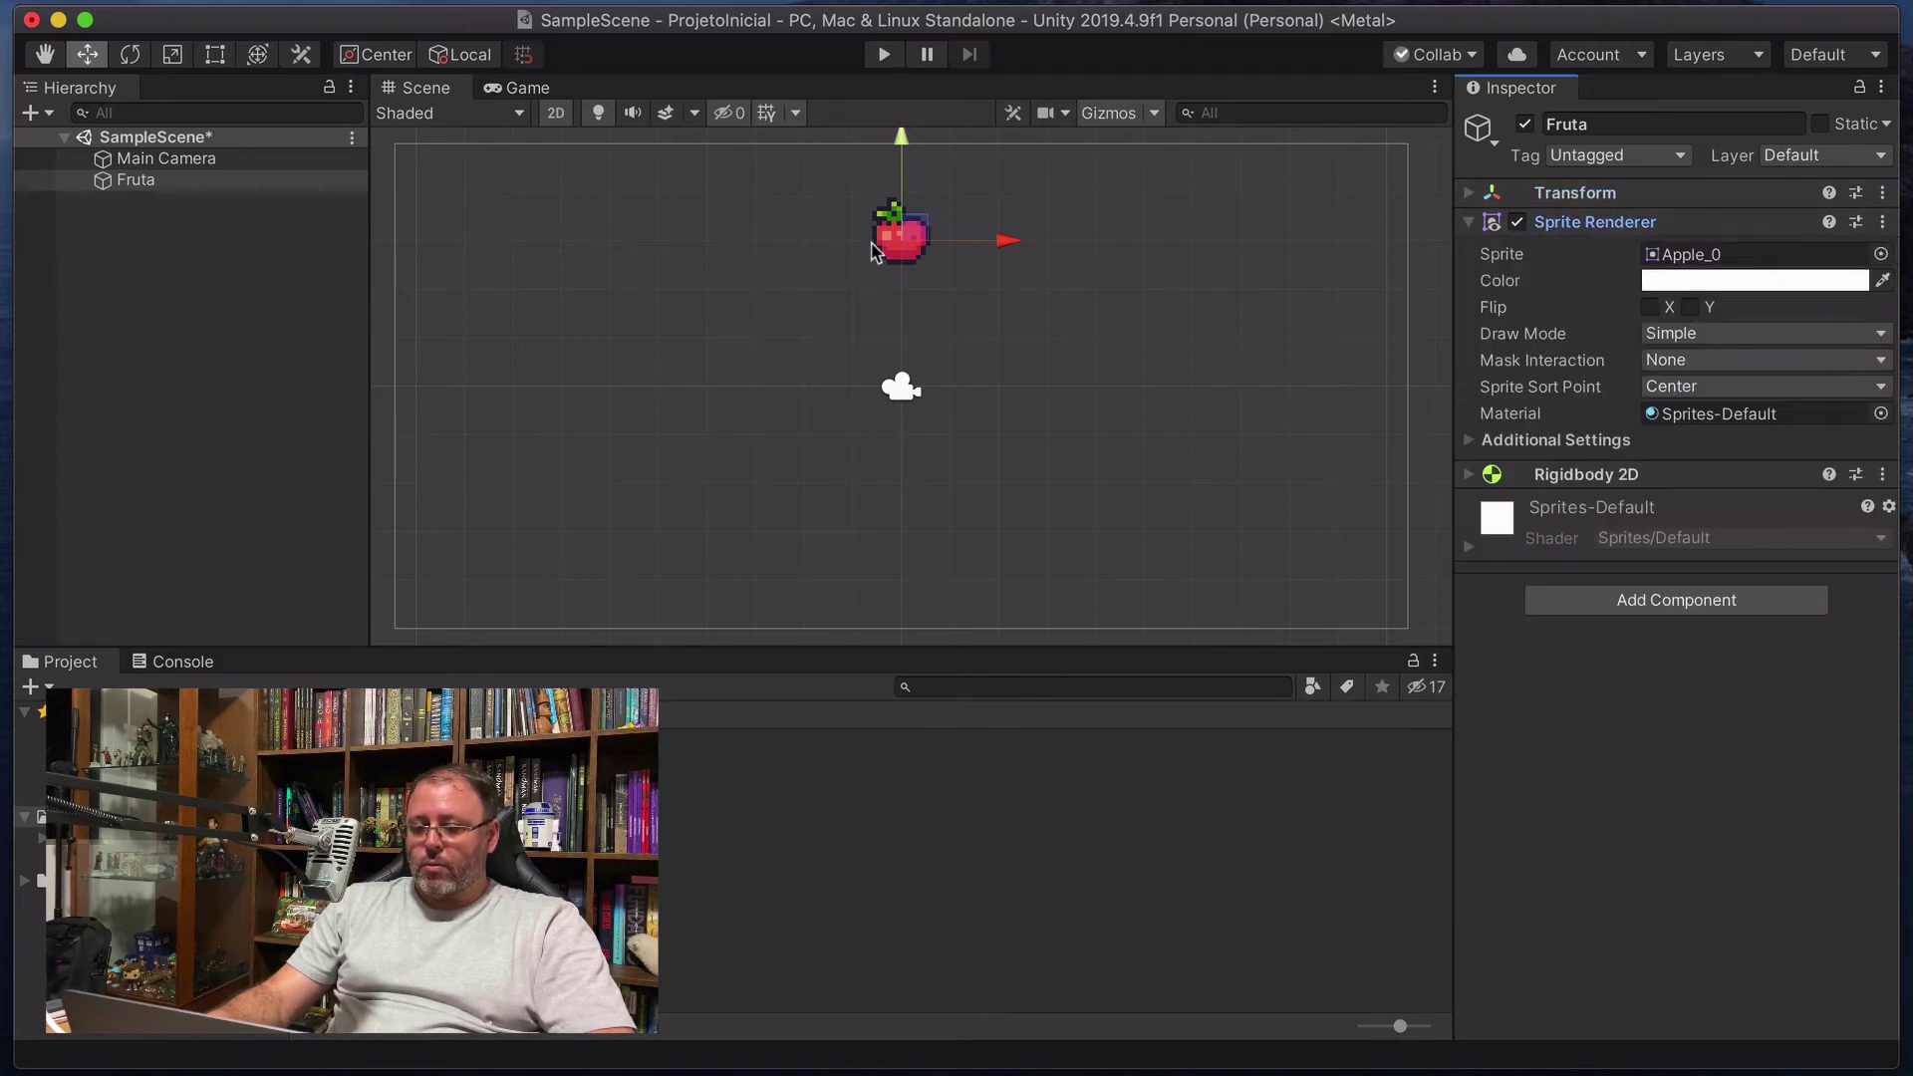
left_click(1469, 223)
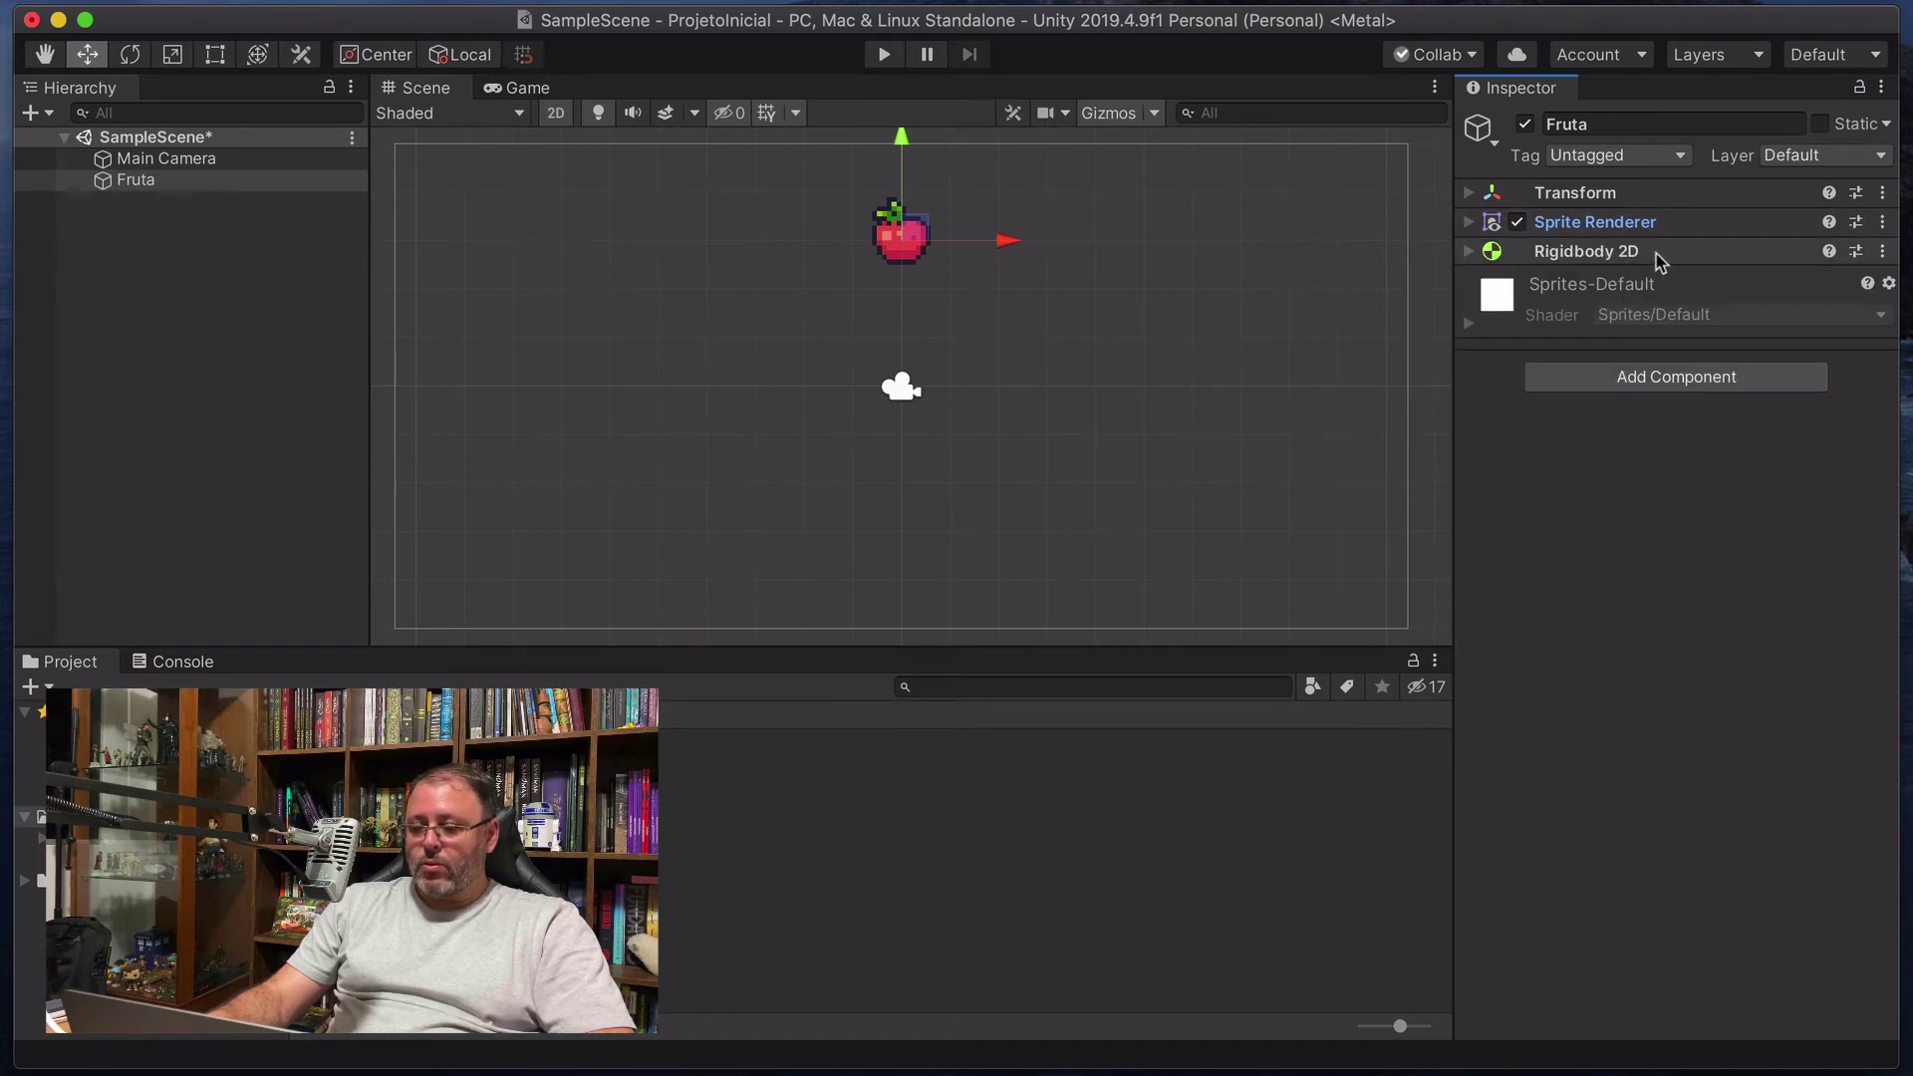
left_click(1471, 252)
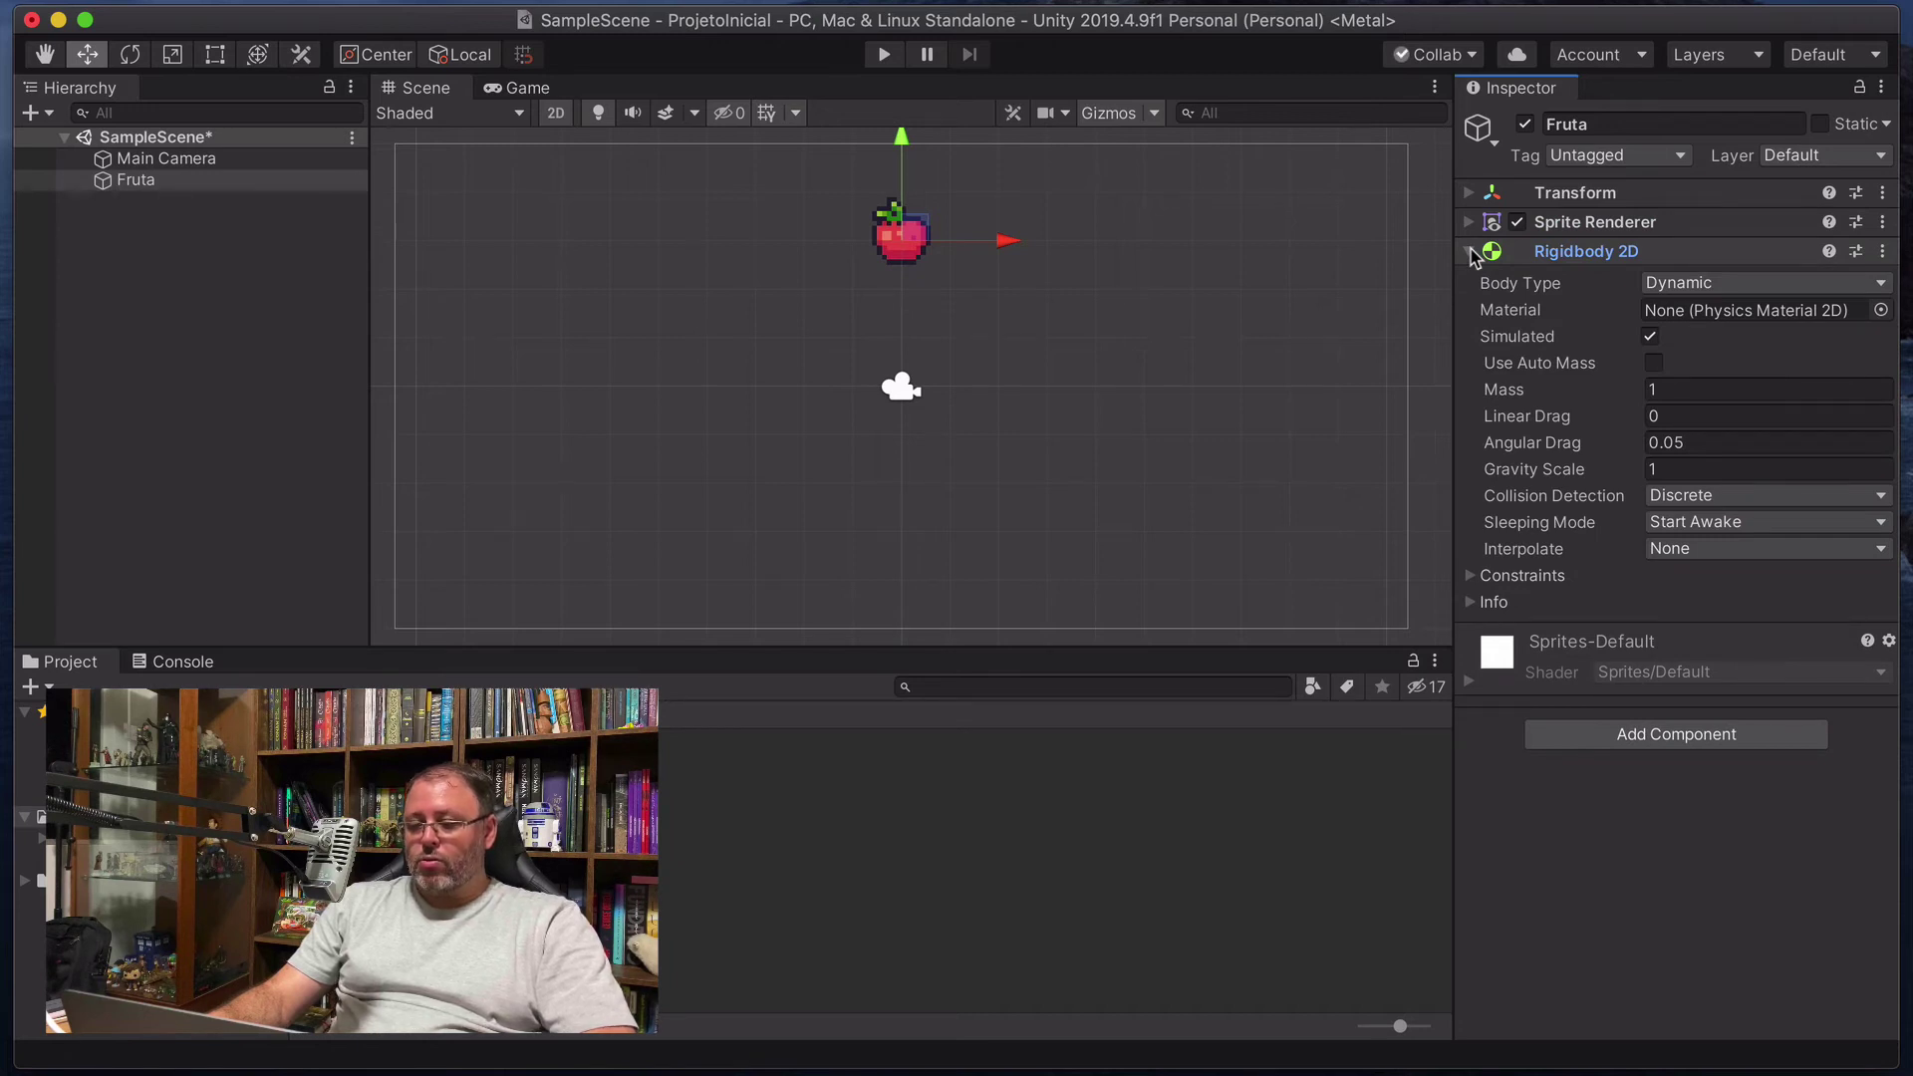
left_click(1472, 252)
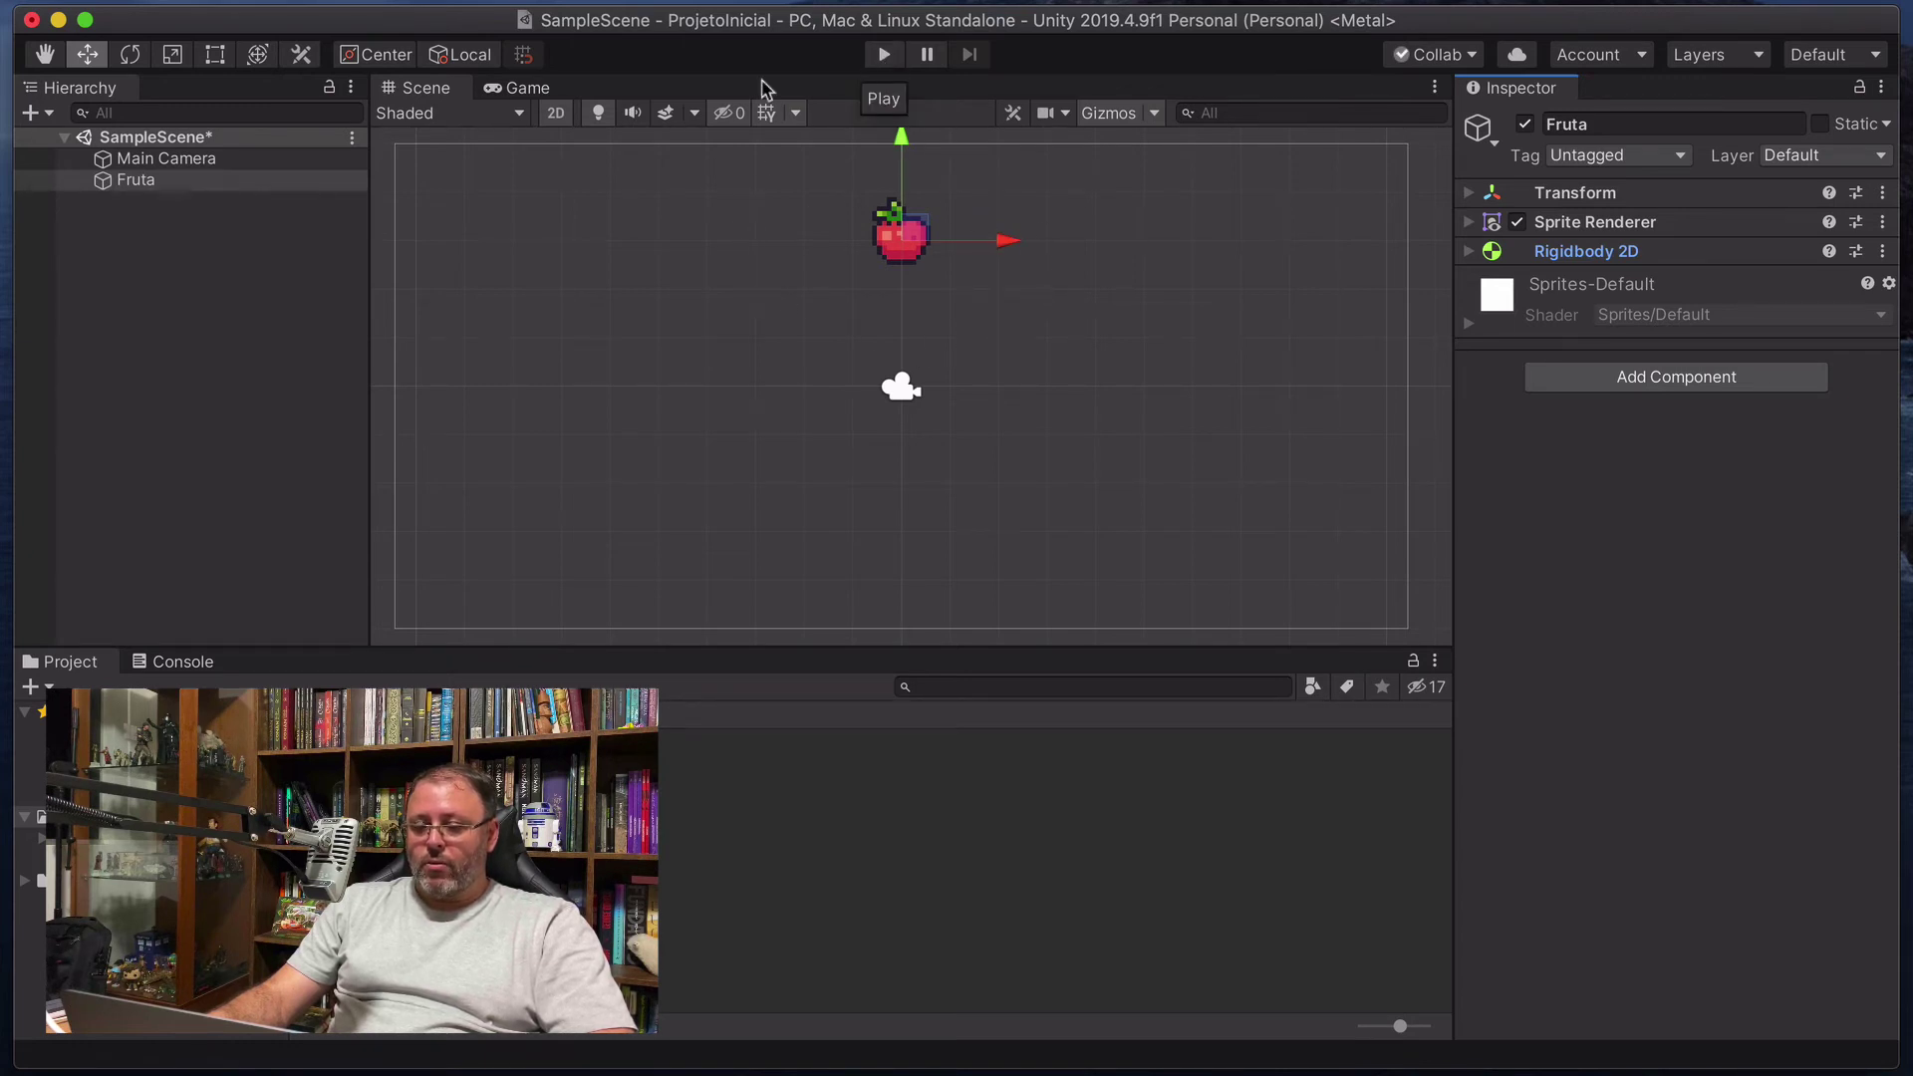
Compare the Game and Scene views, run the scene to test Fruta with its Rigidbody 2D, and stop the run.
left_click(513, 90)
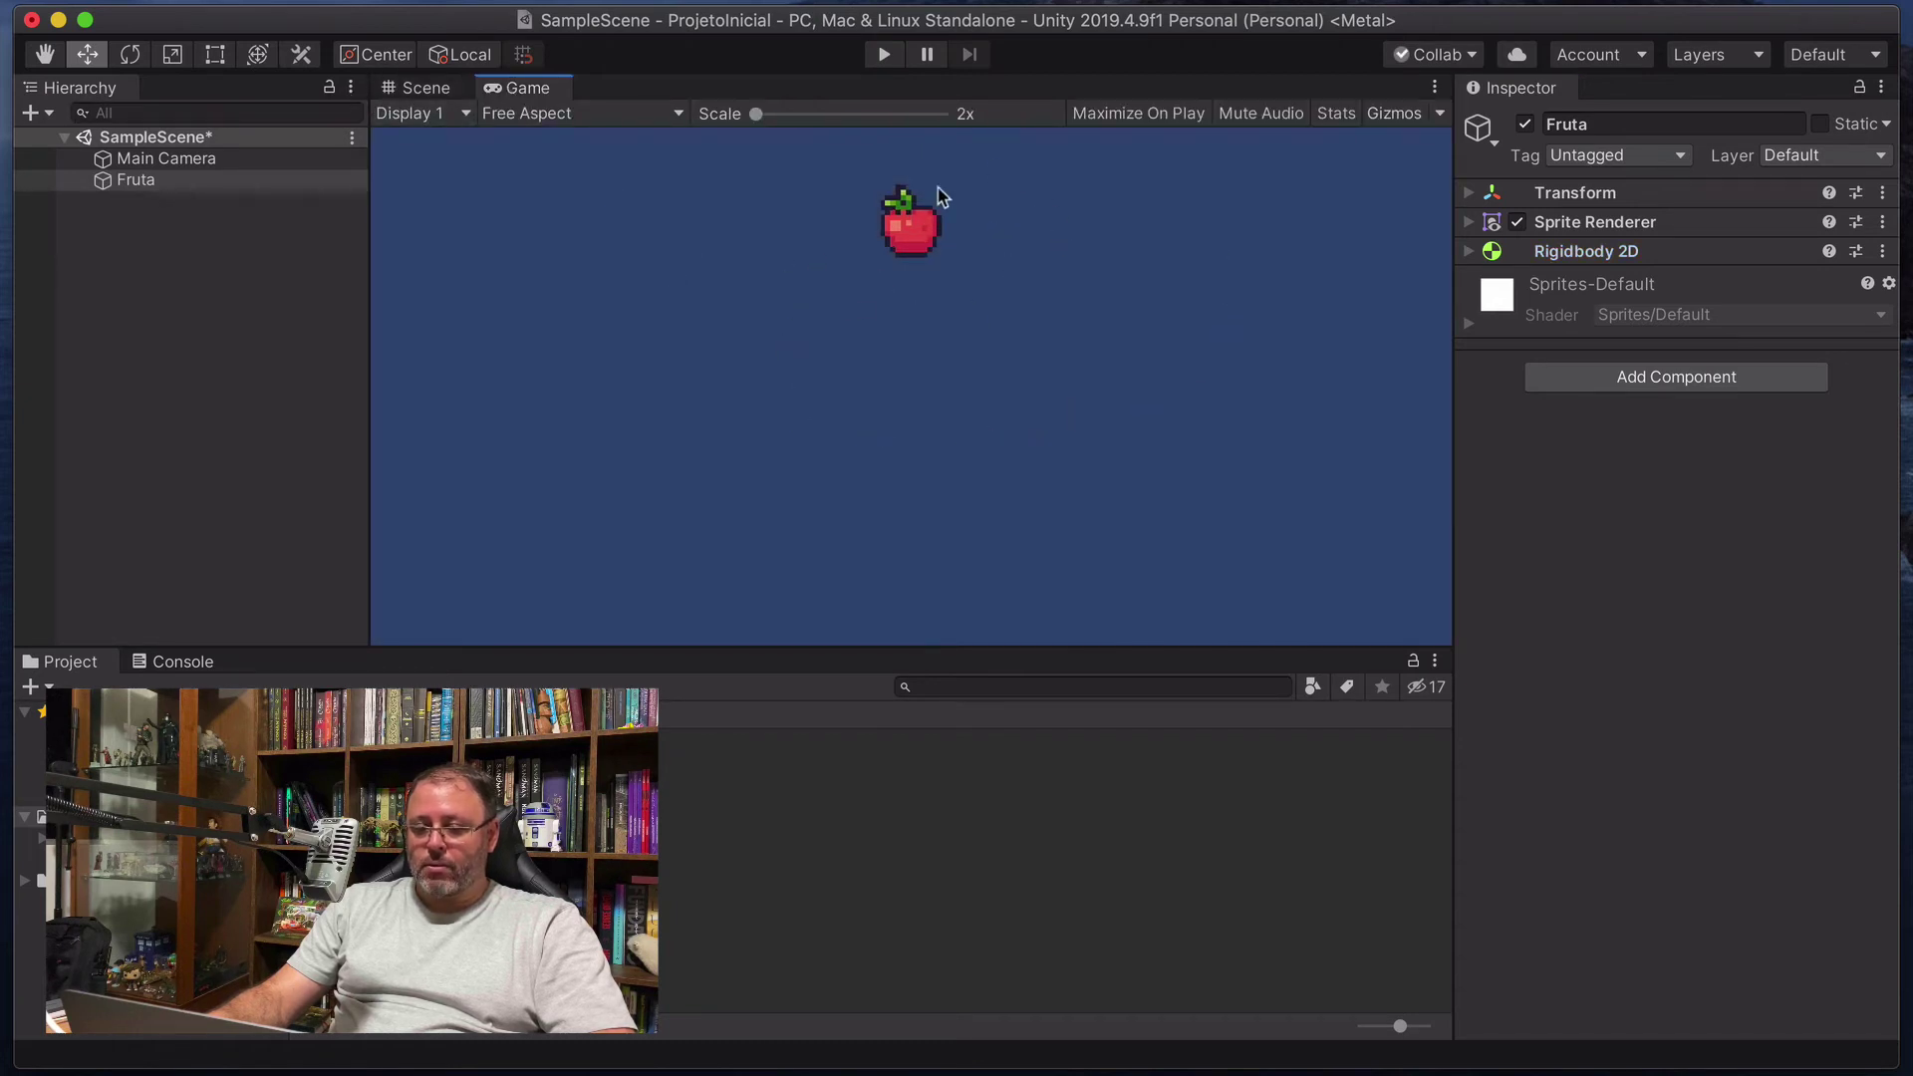
left_click(418, 88)
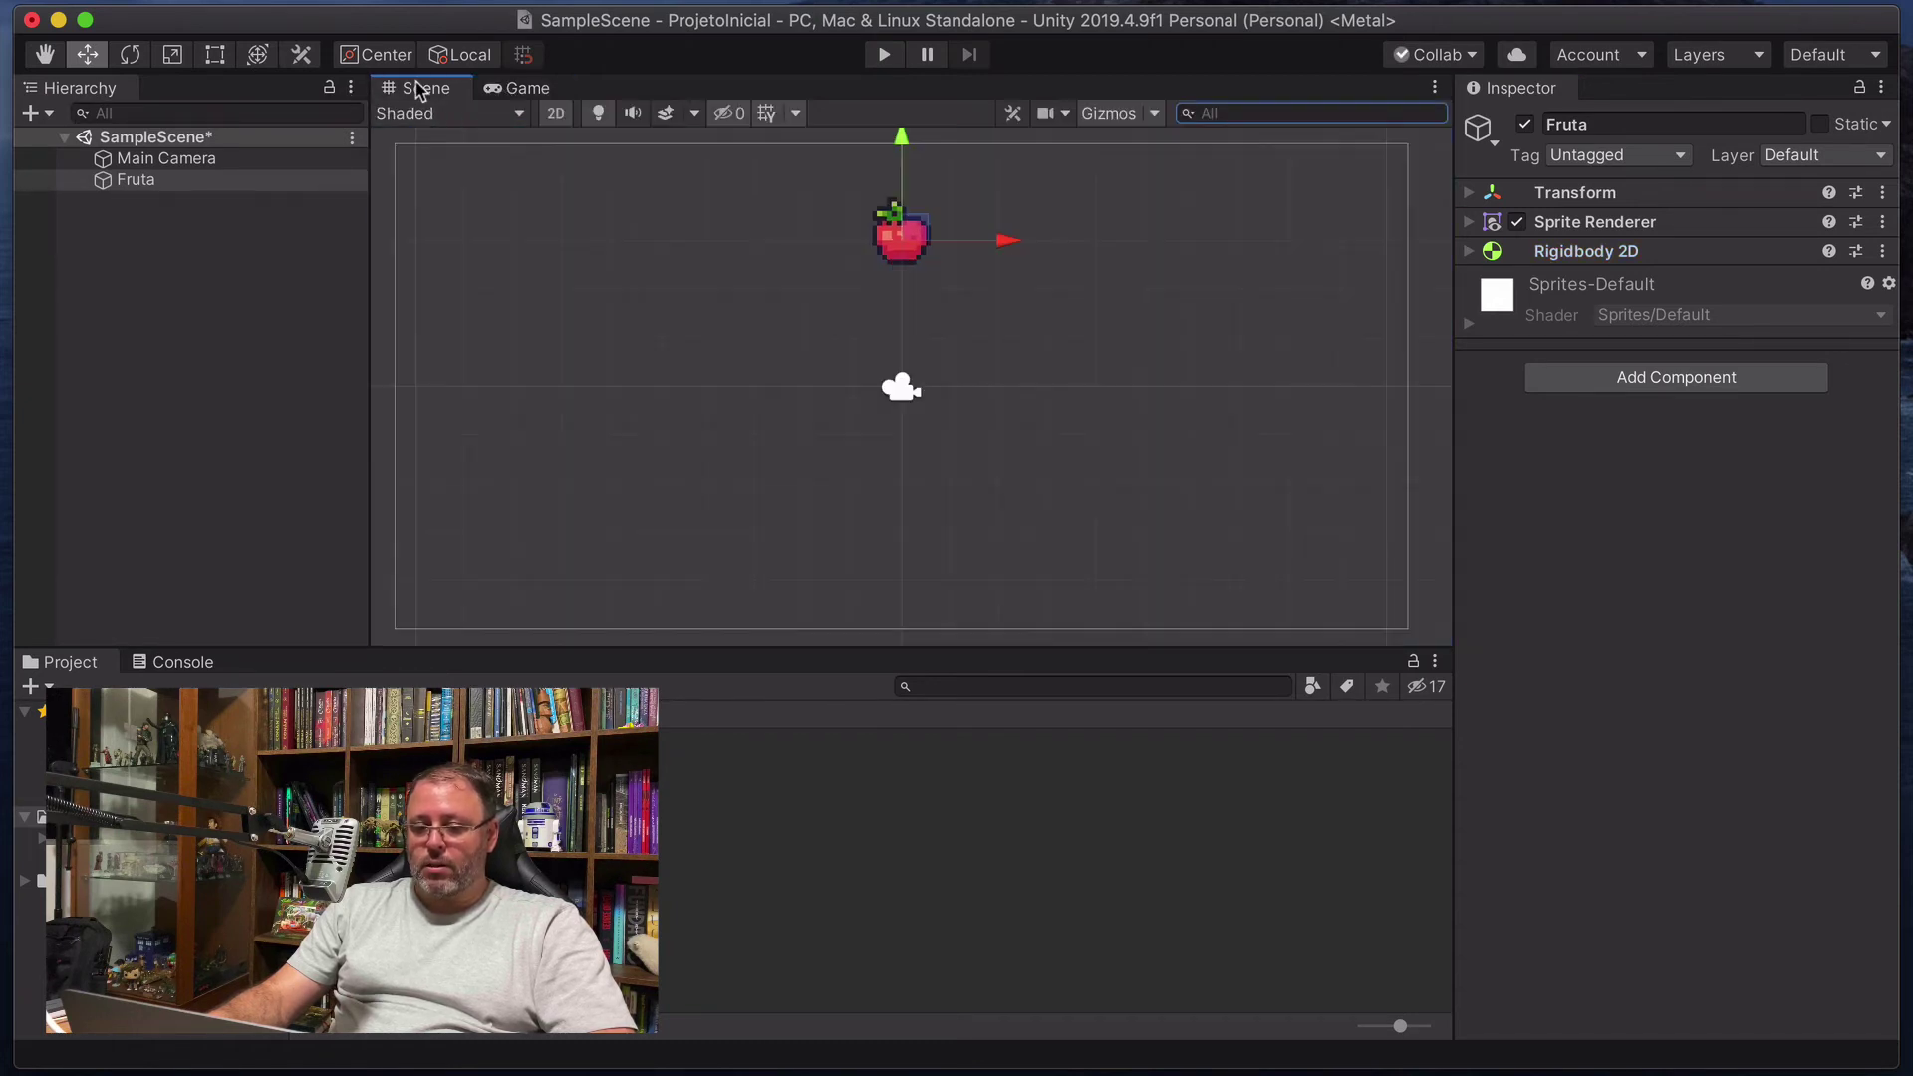
left_click(884, 56)
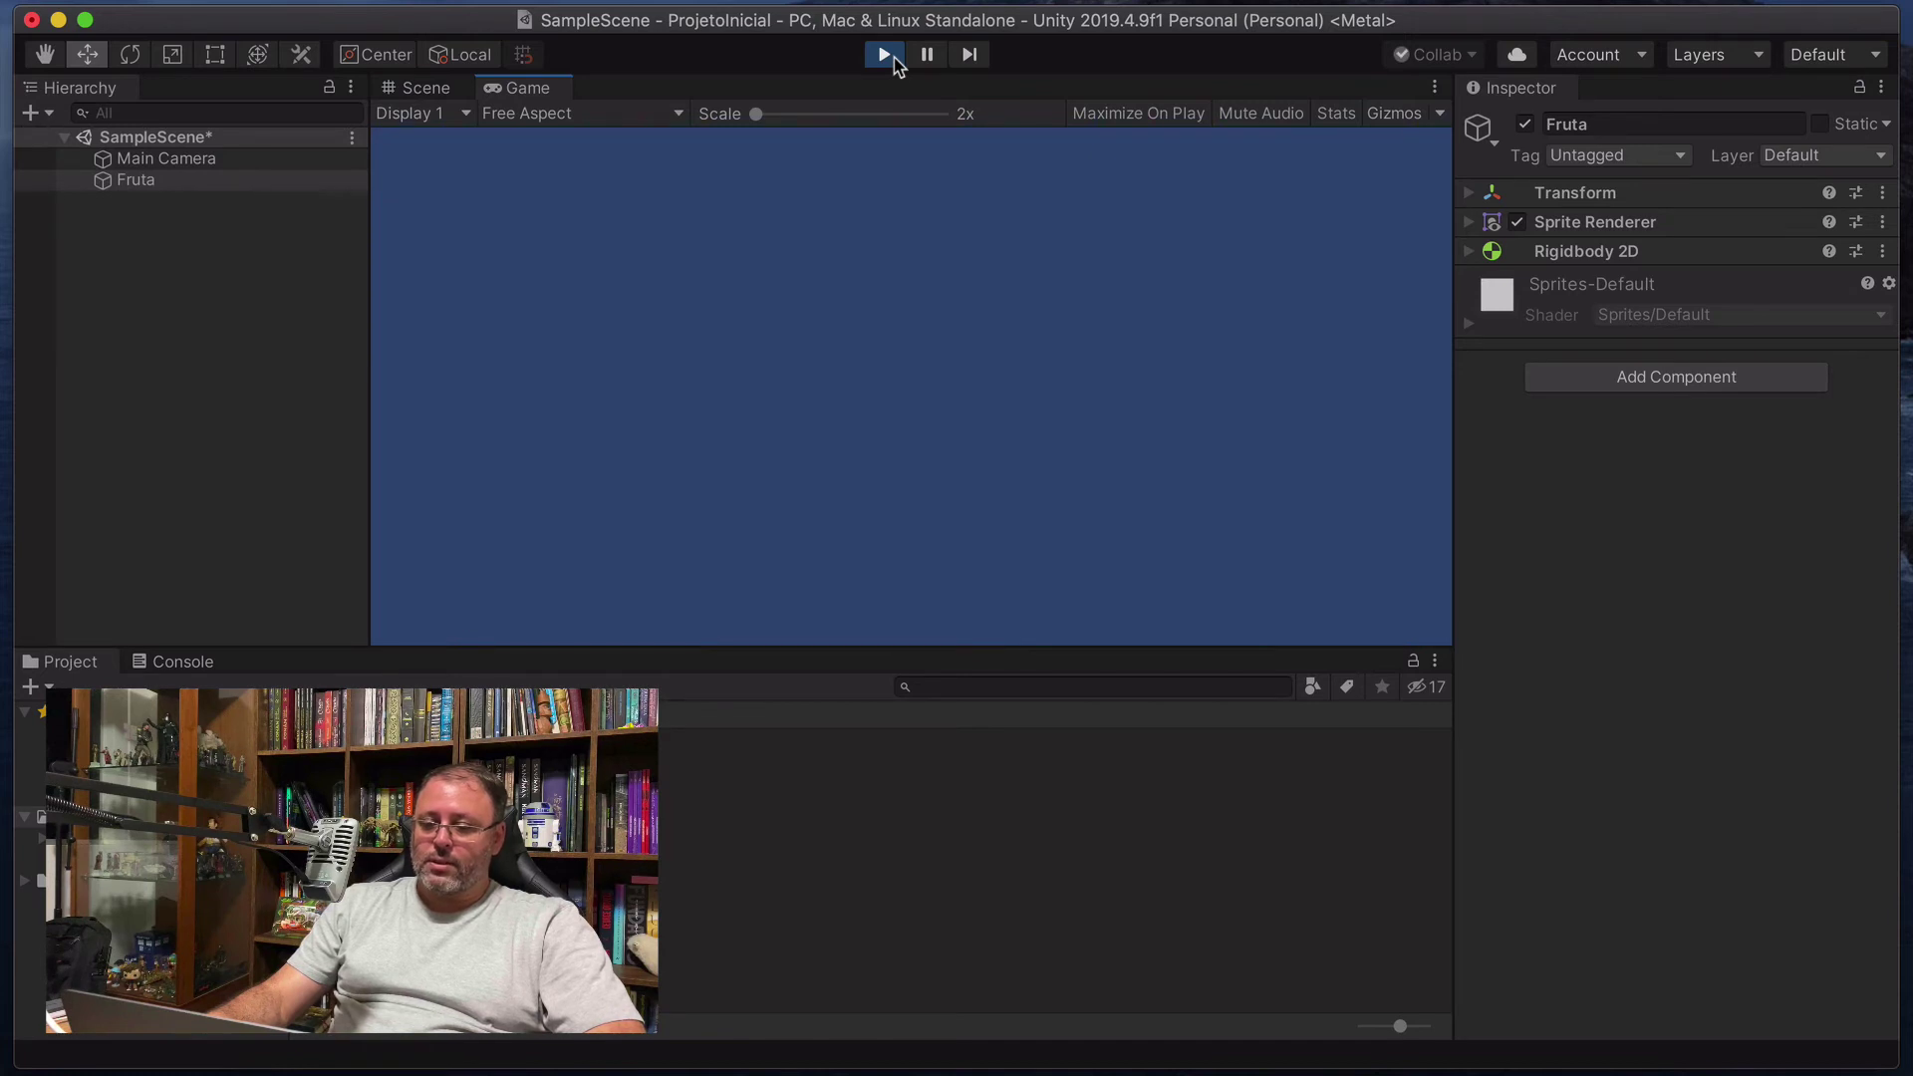
left_click(887, 57)
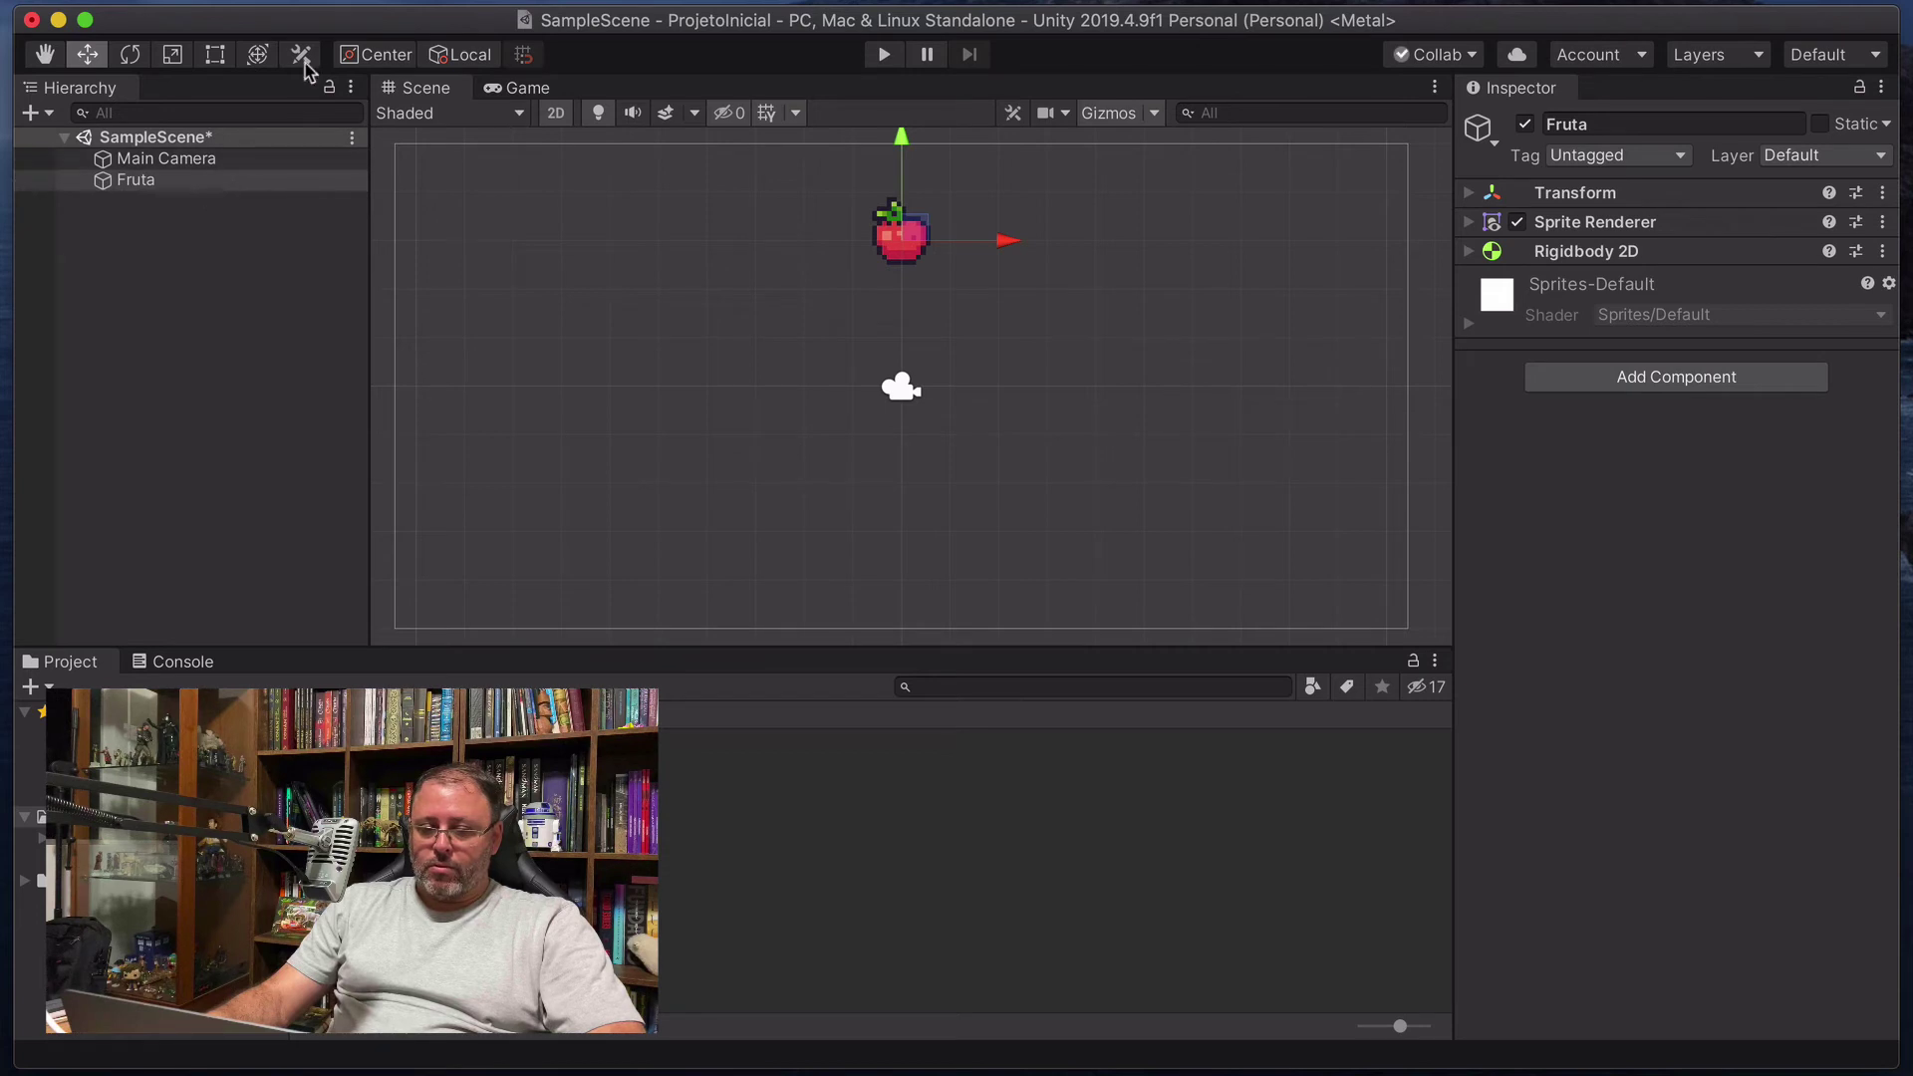
Create a new 2D sprite object in SampleScene and rename it Plataforma.
right_click(160, 256)
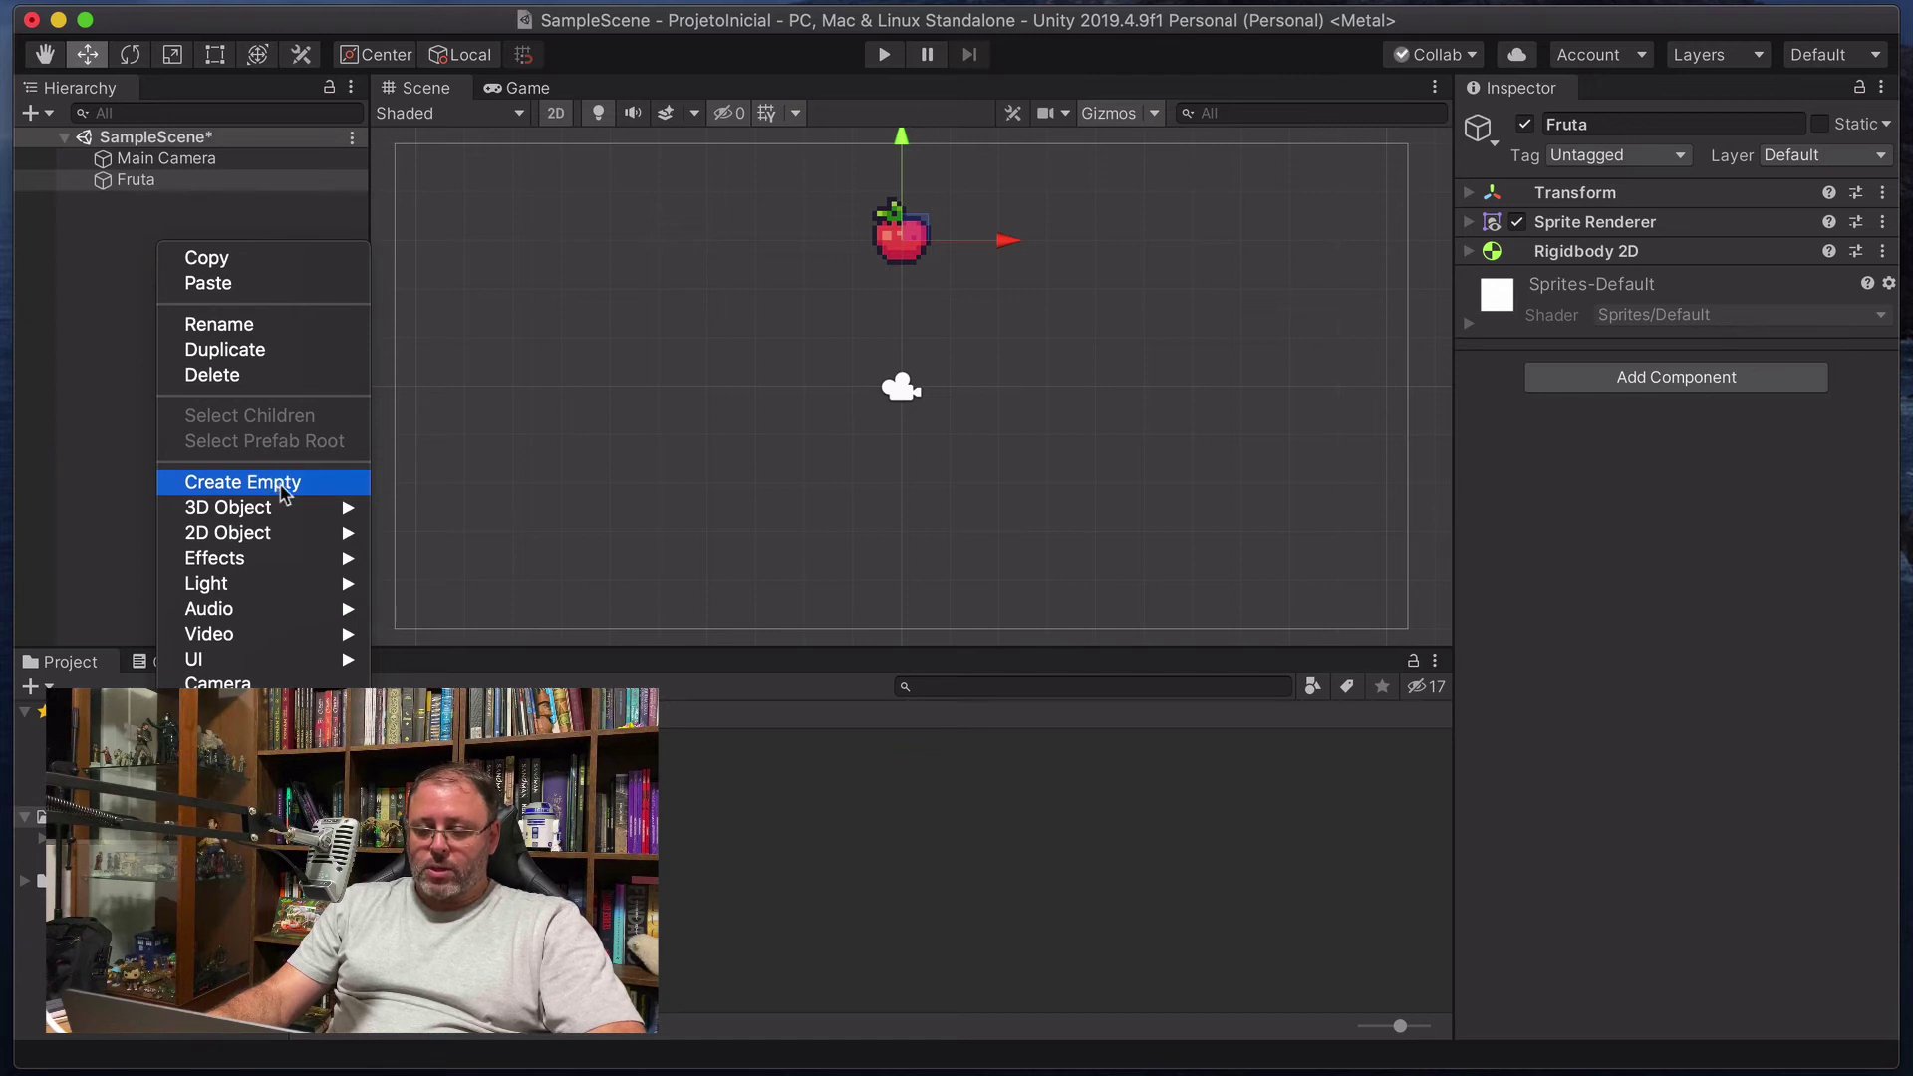
mouse_move(267, 536)
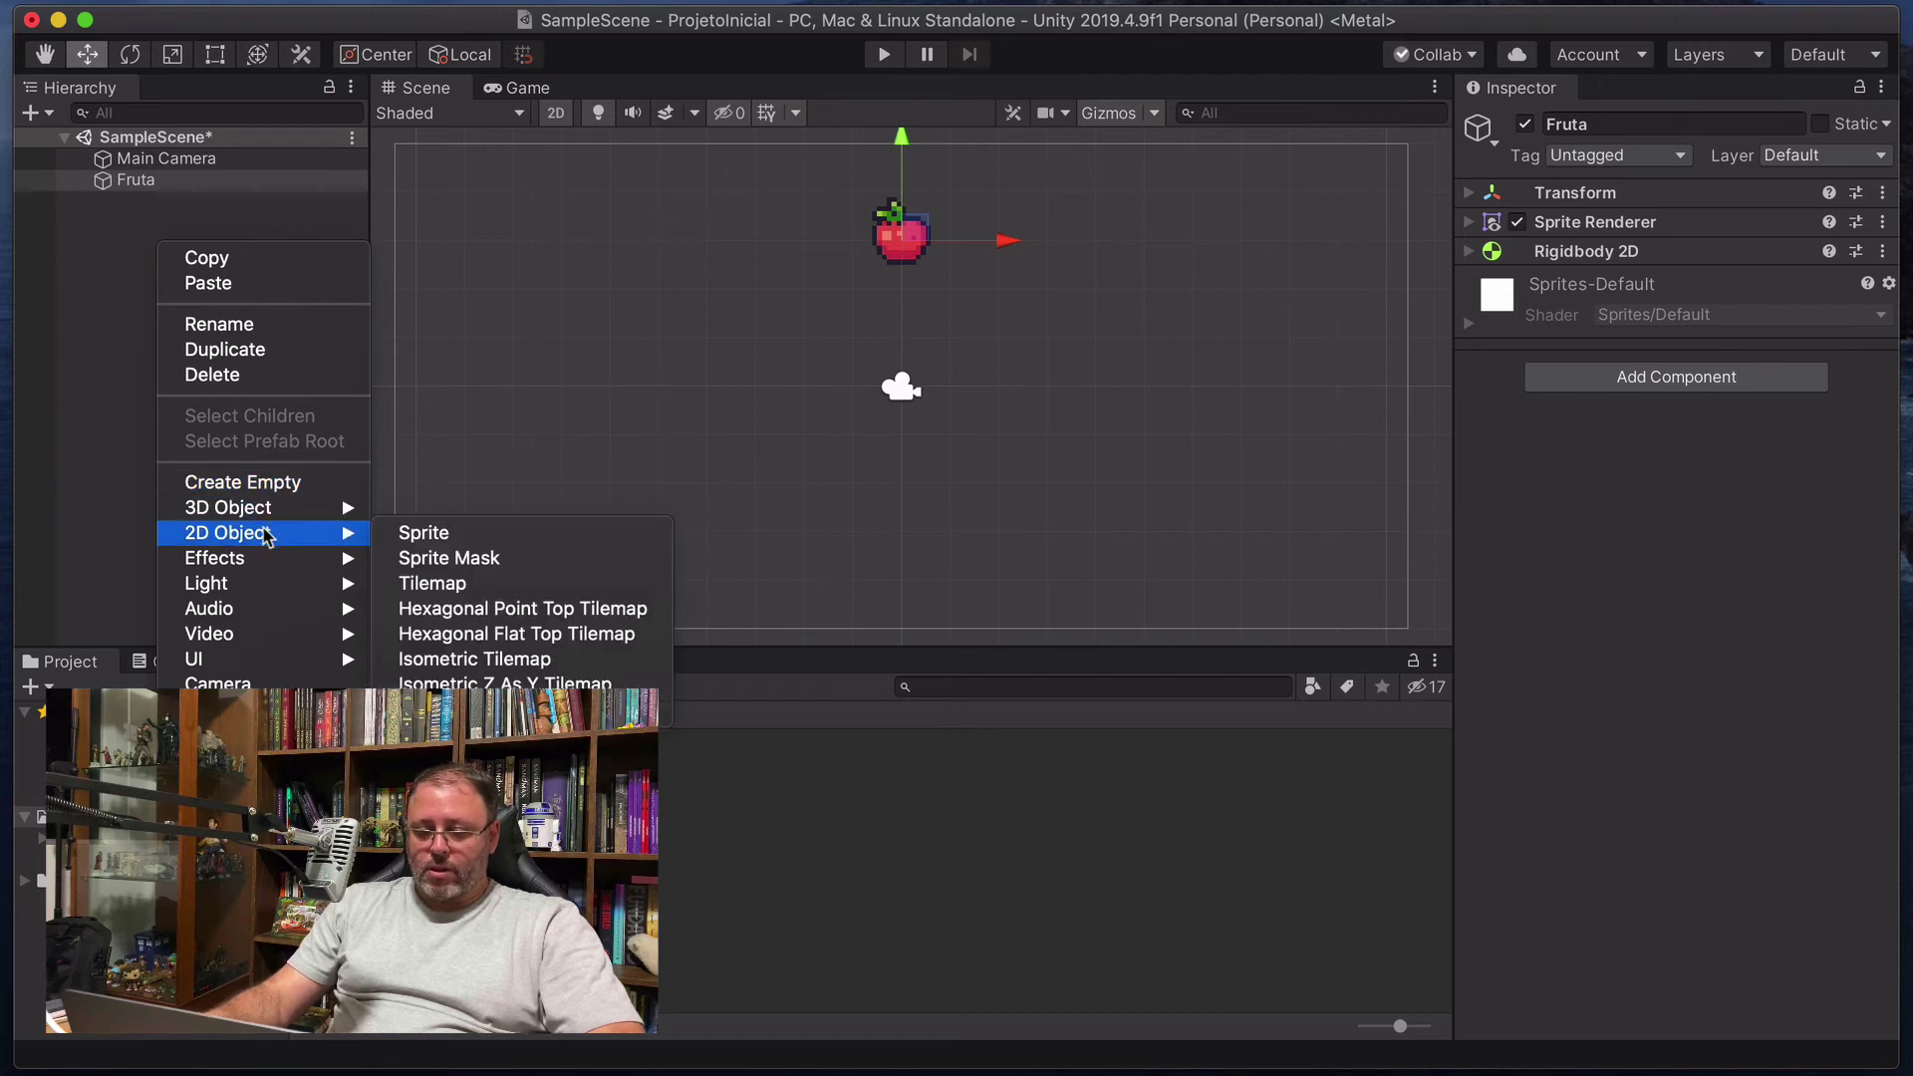
left_click(414, 535)
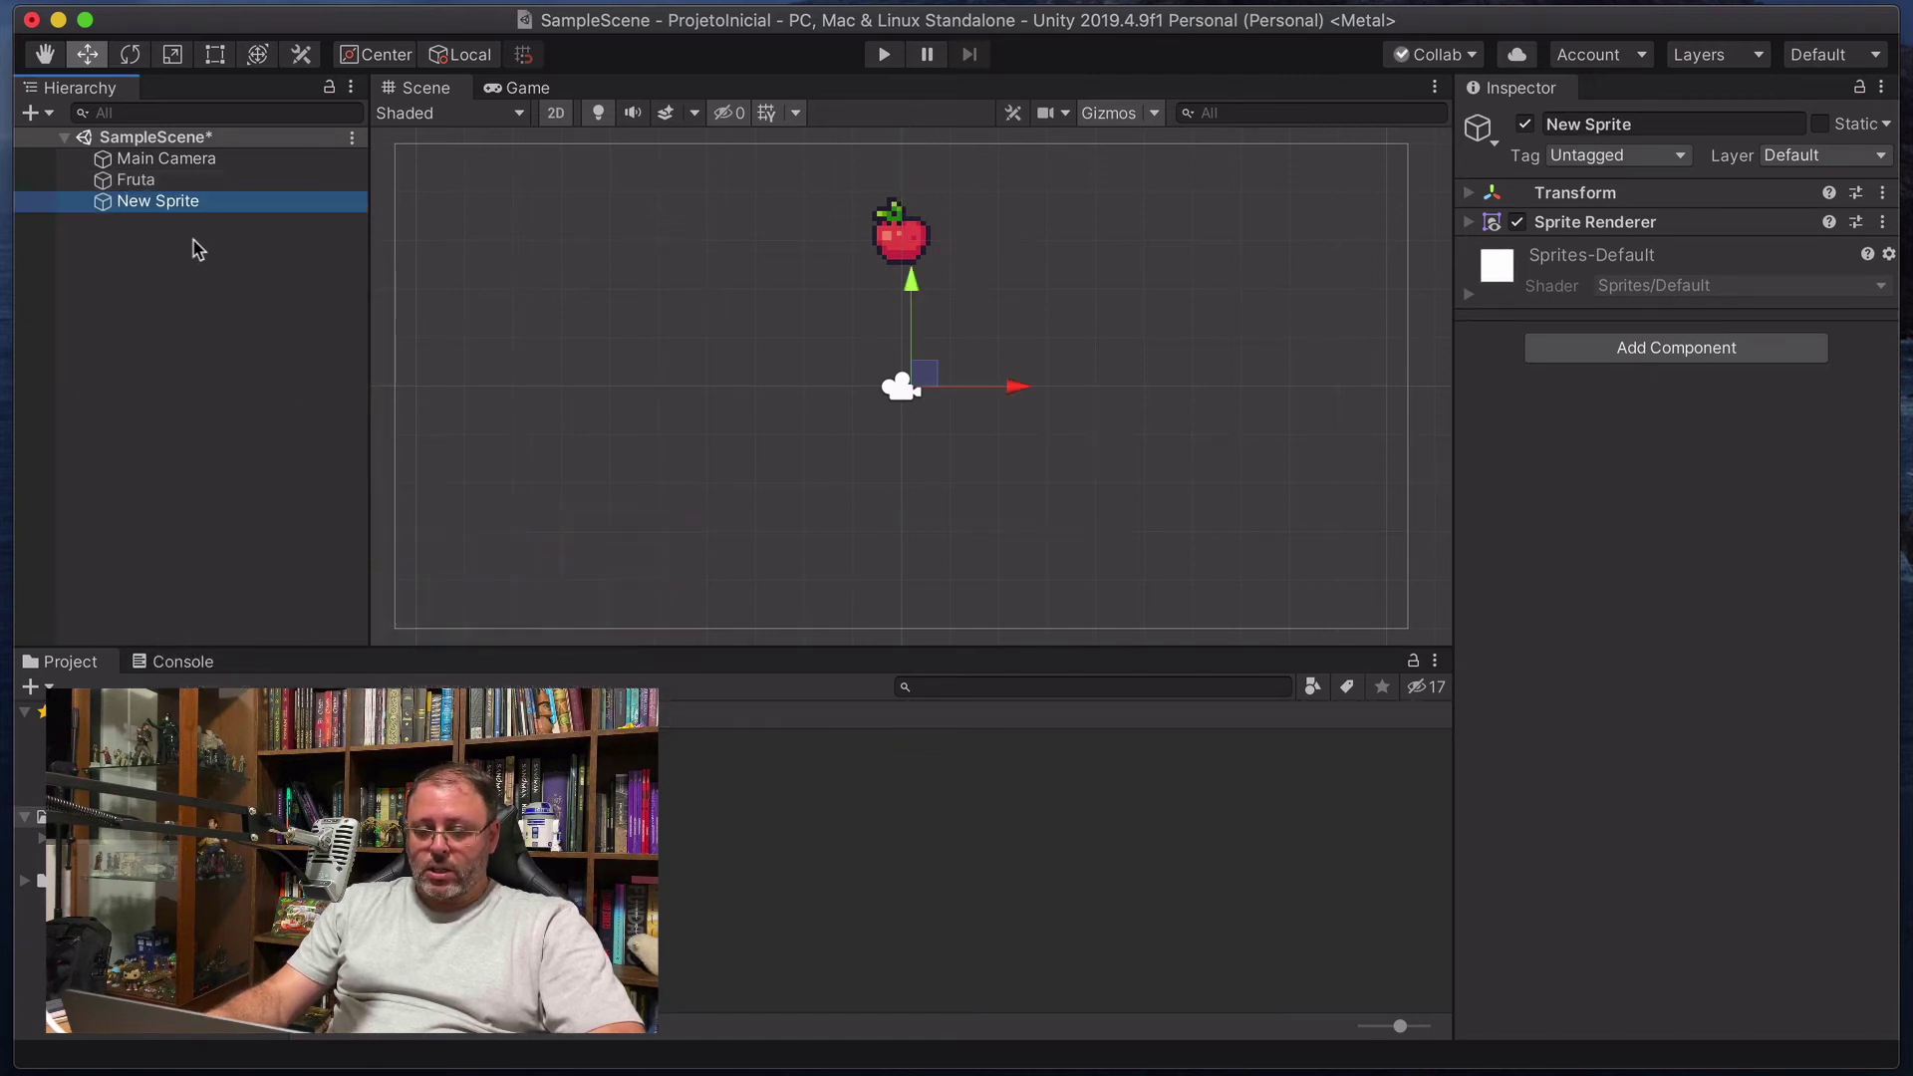
right_click(172, 209)
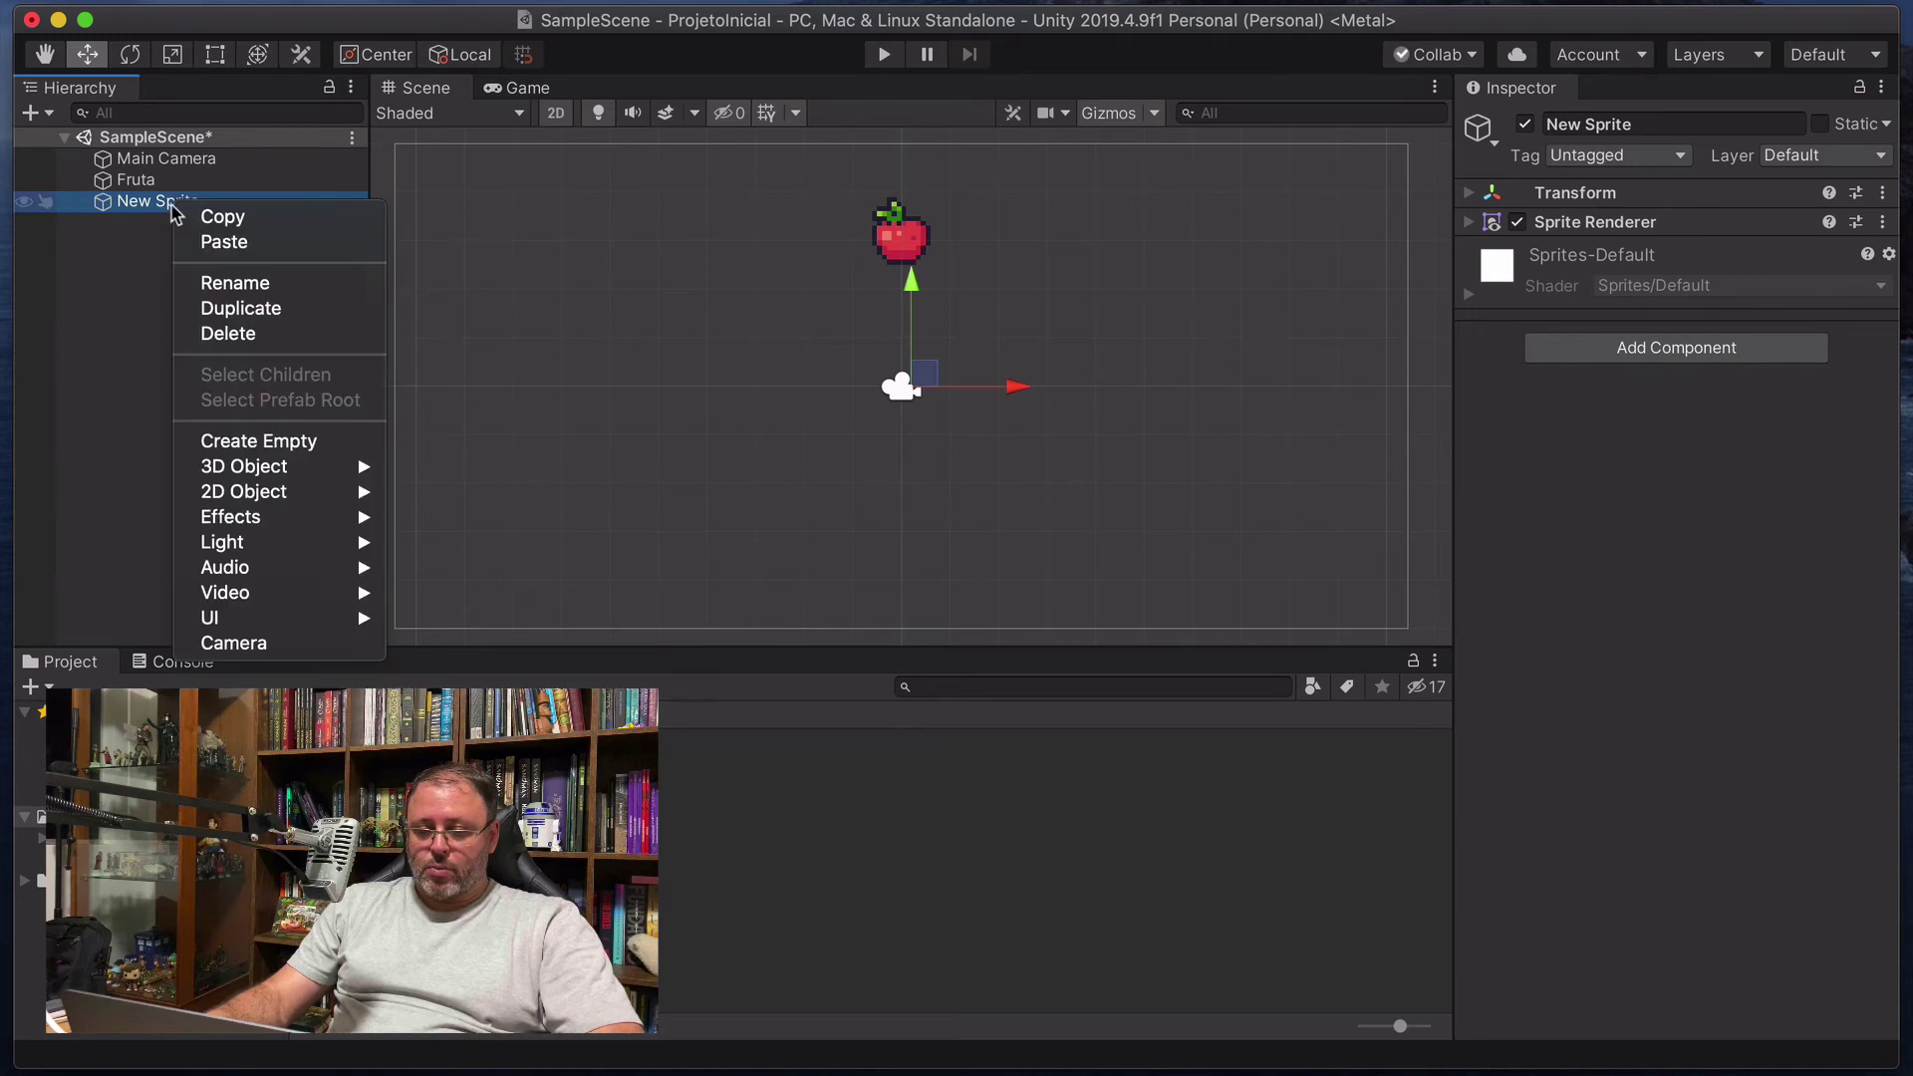
left_click(251, 286)
type("Pla")
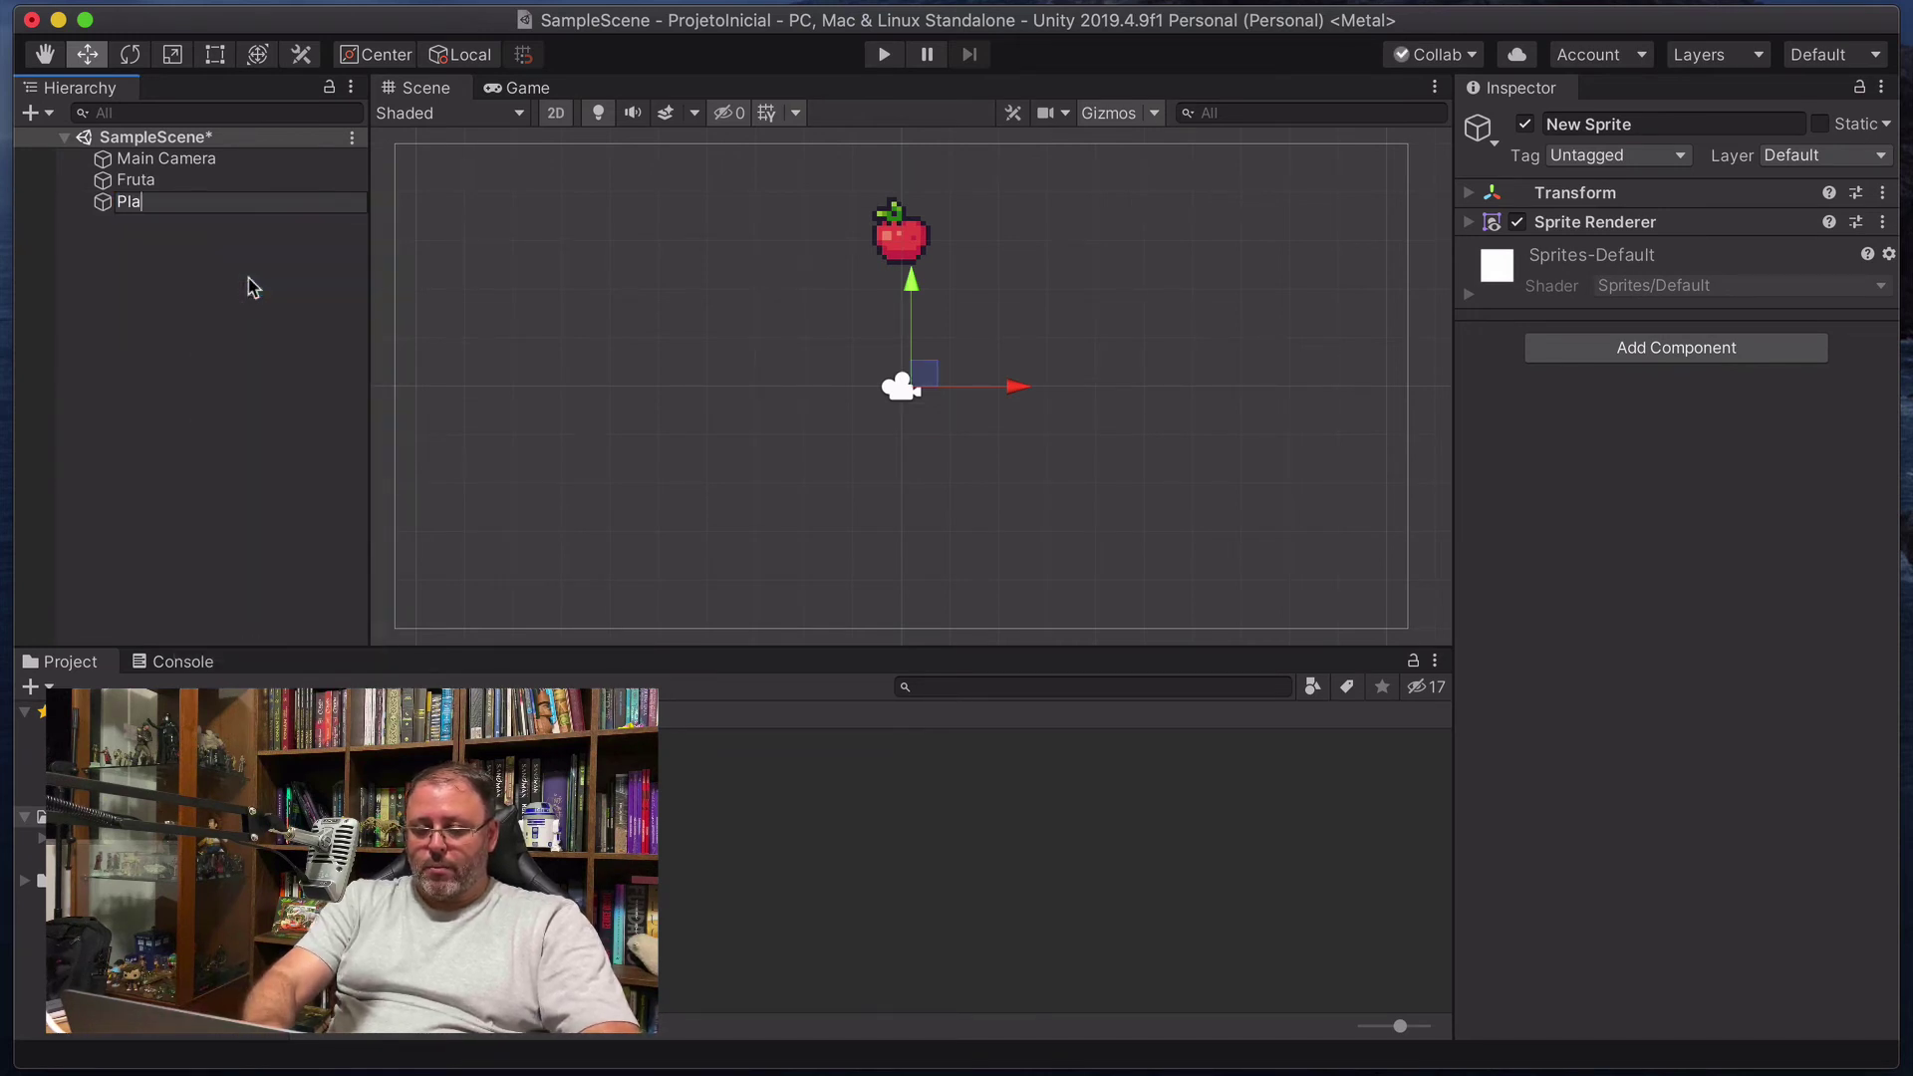
type("taforma")
key("Return")
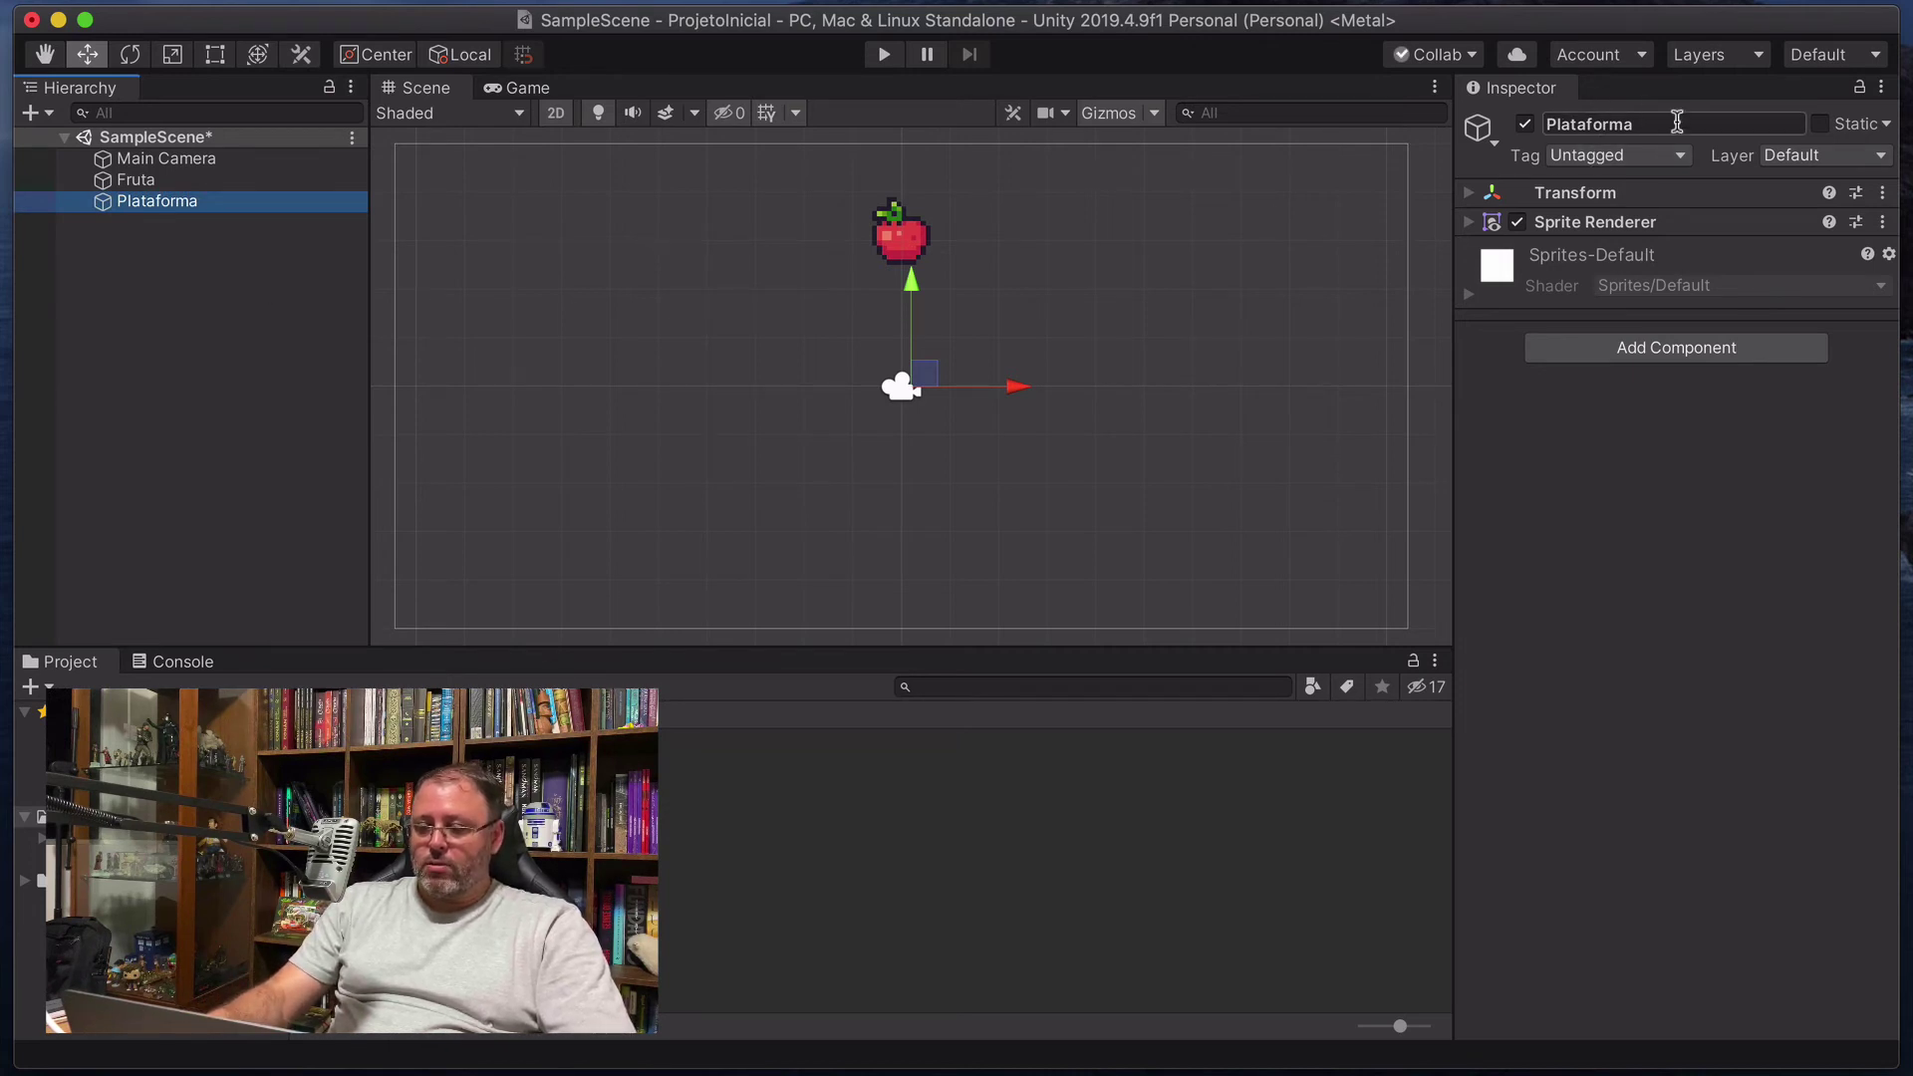
left_click(1465, 193)
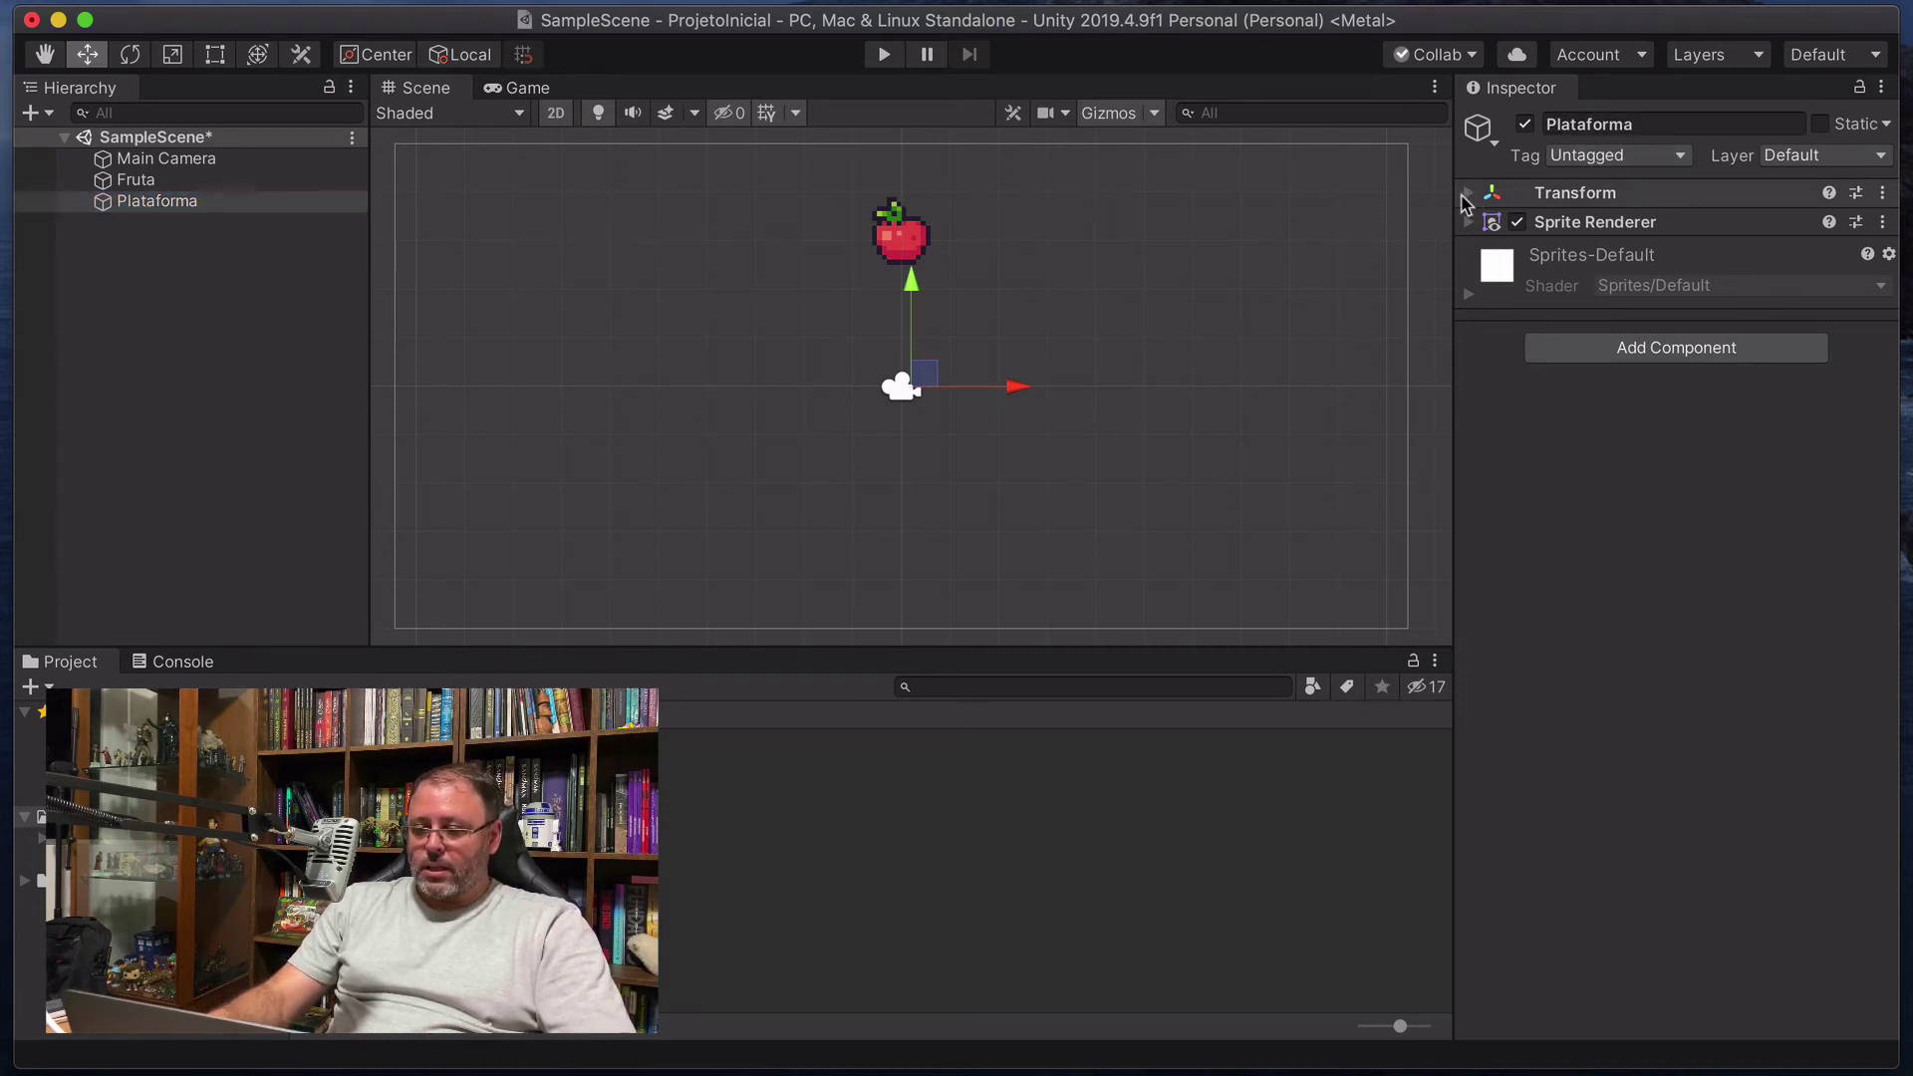
left_click(1465, 195)
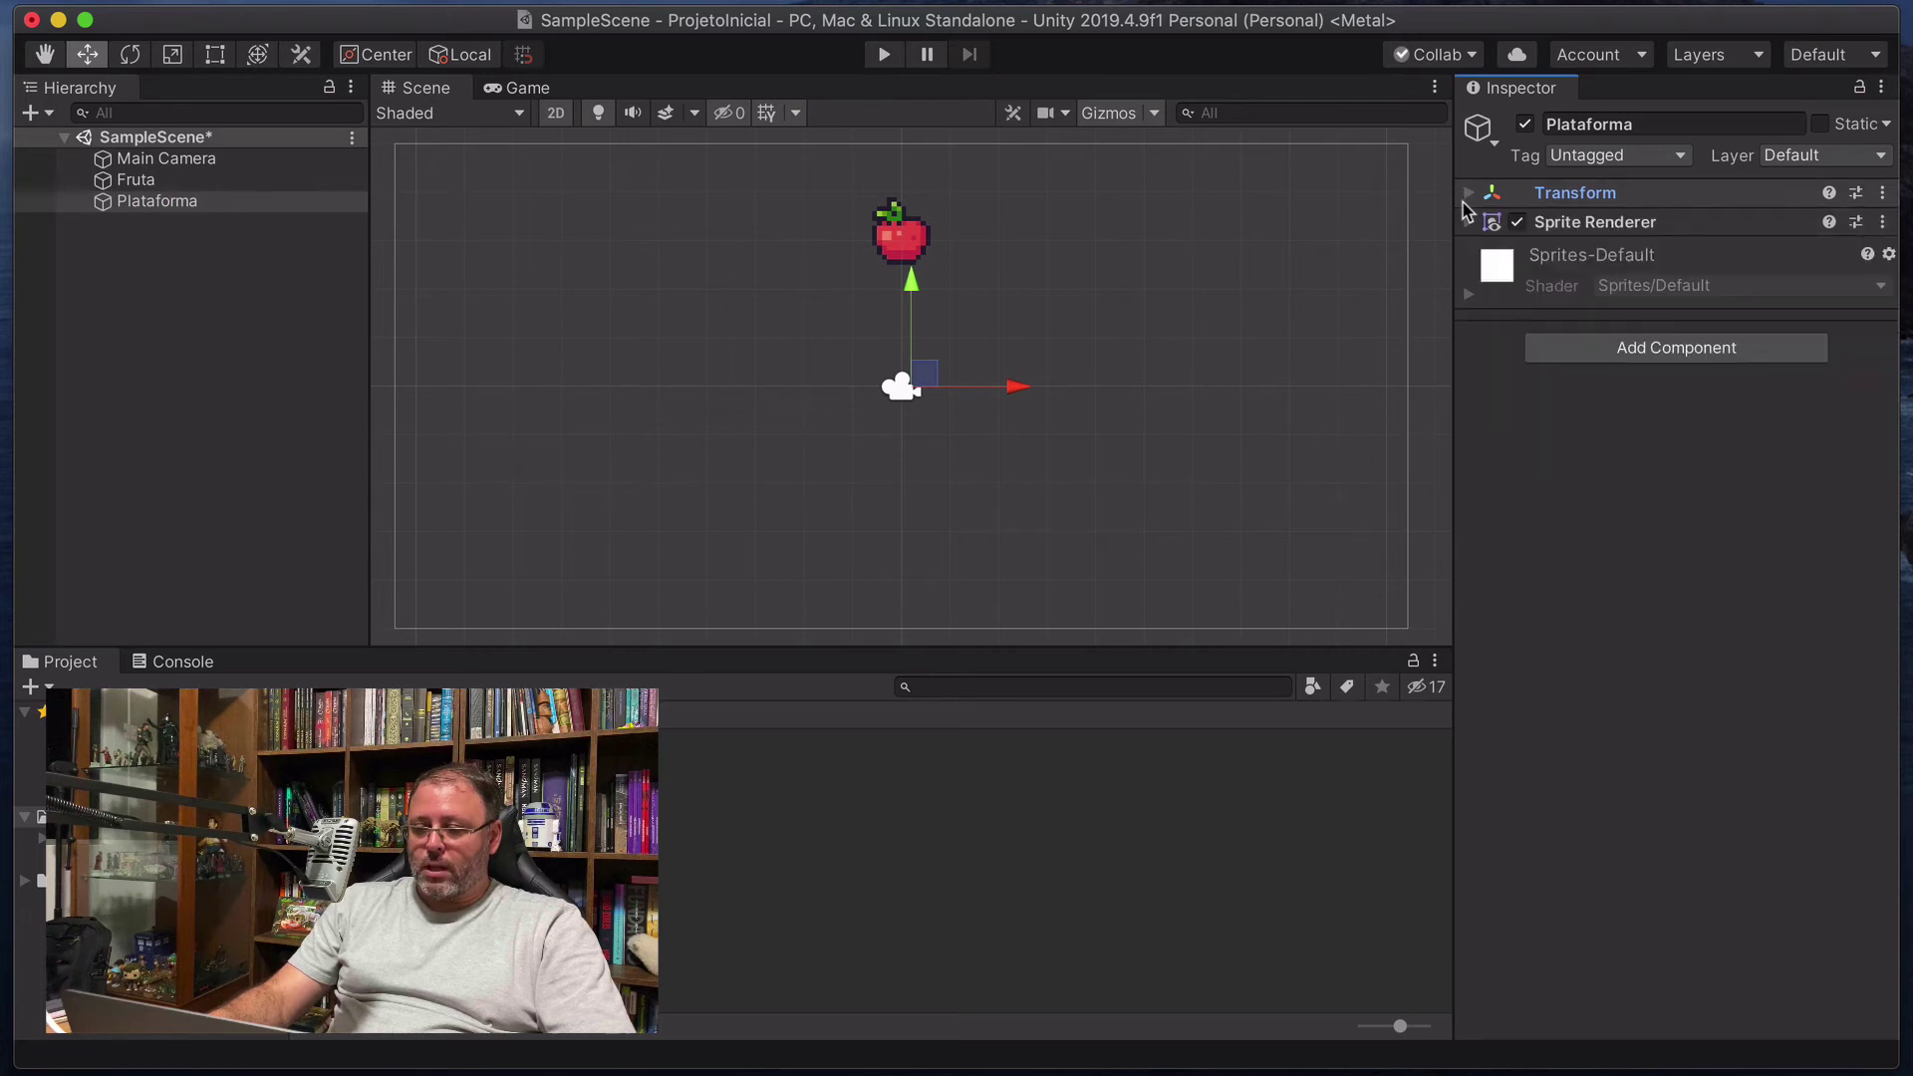
left_click(1467, 225)
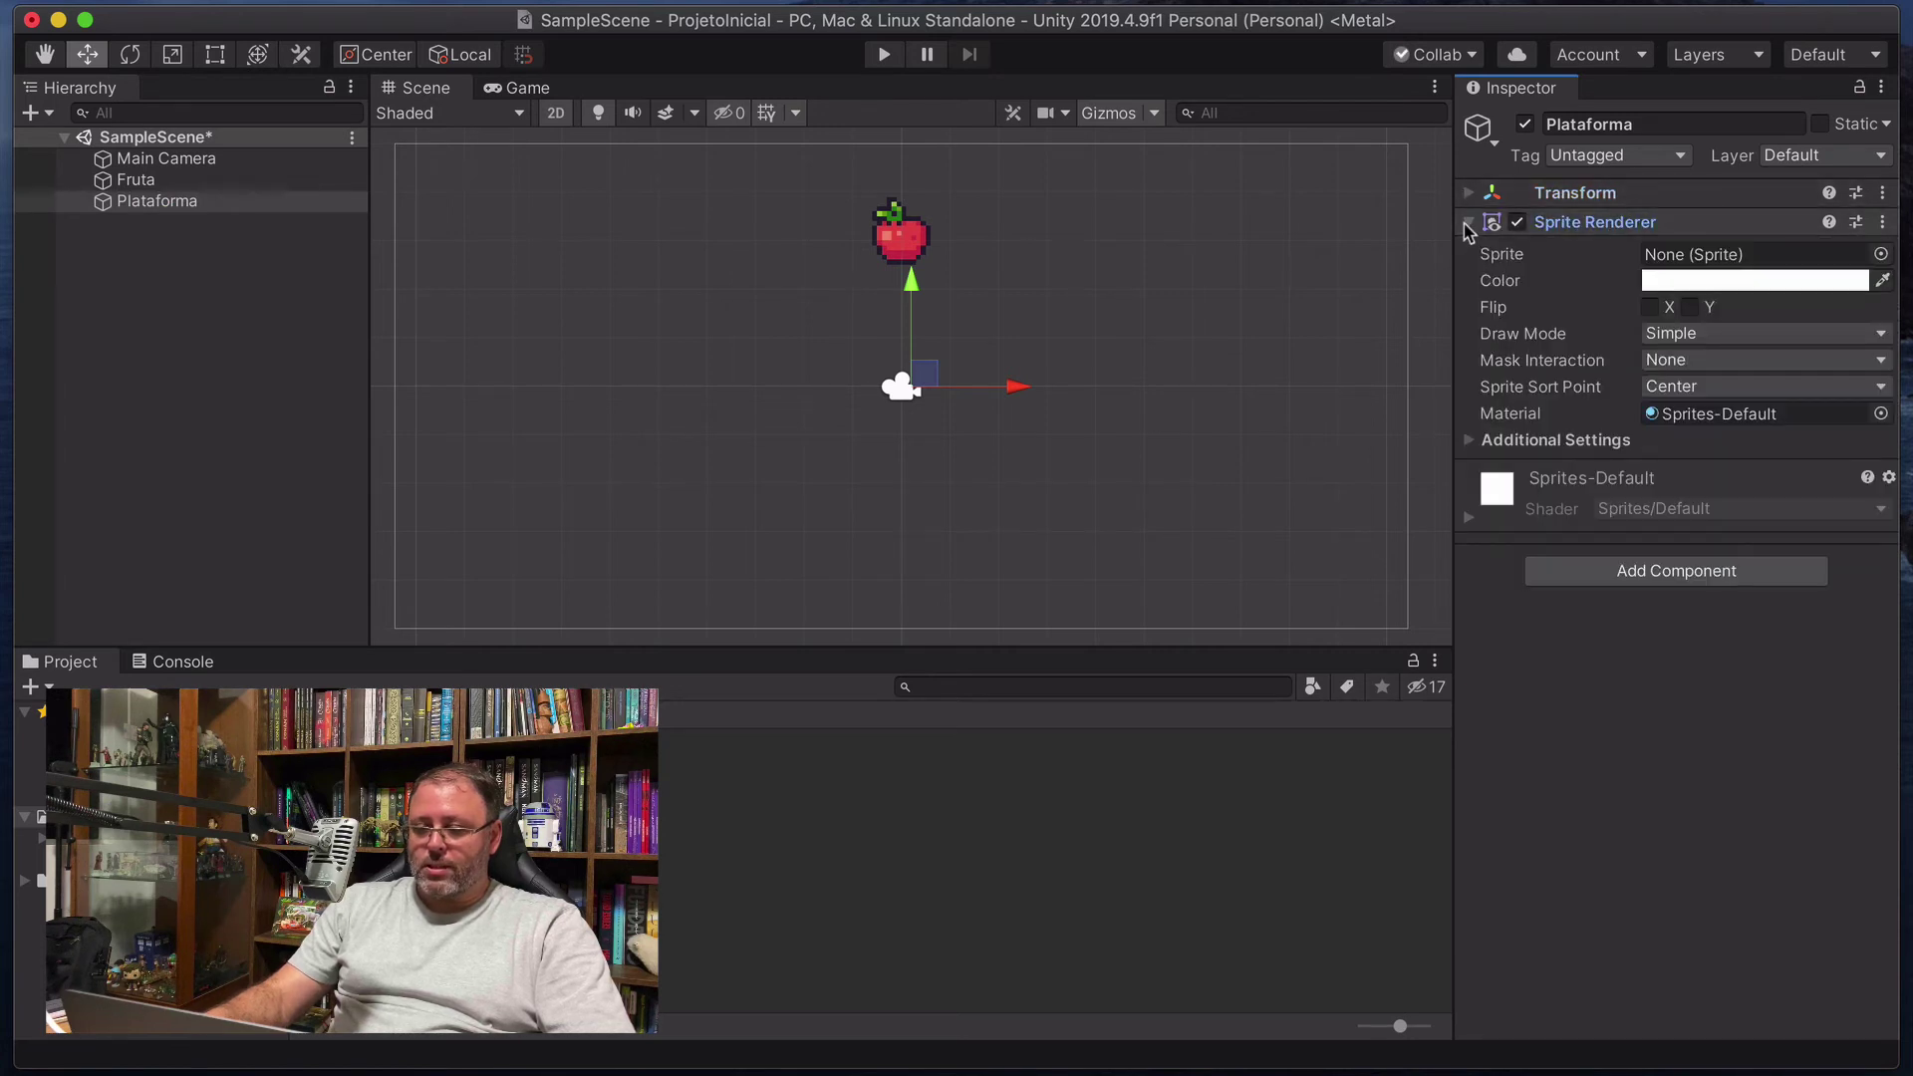
left_click(1467, 225)
left_click(1722, 357)
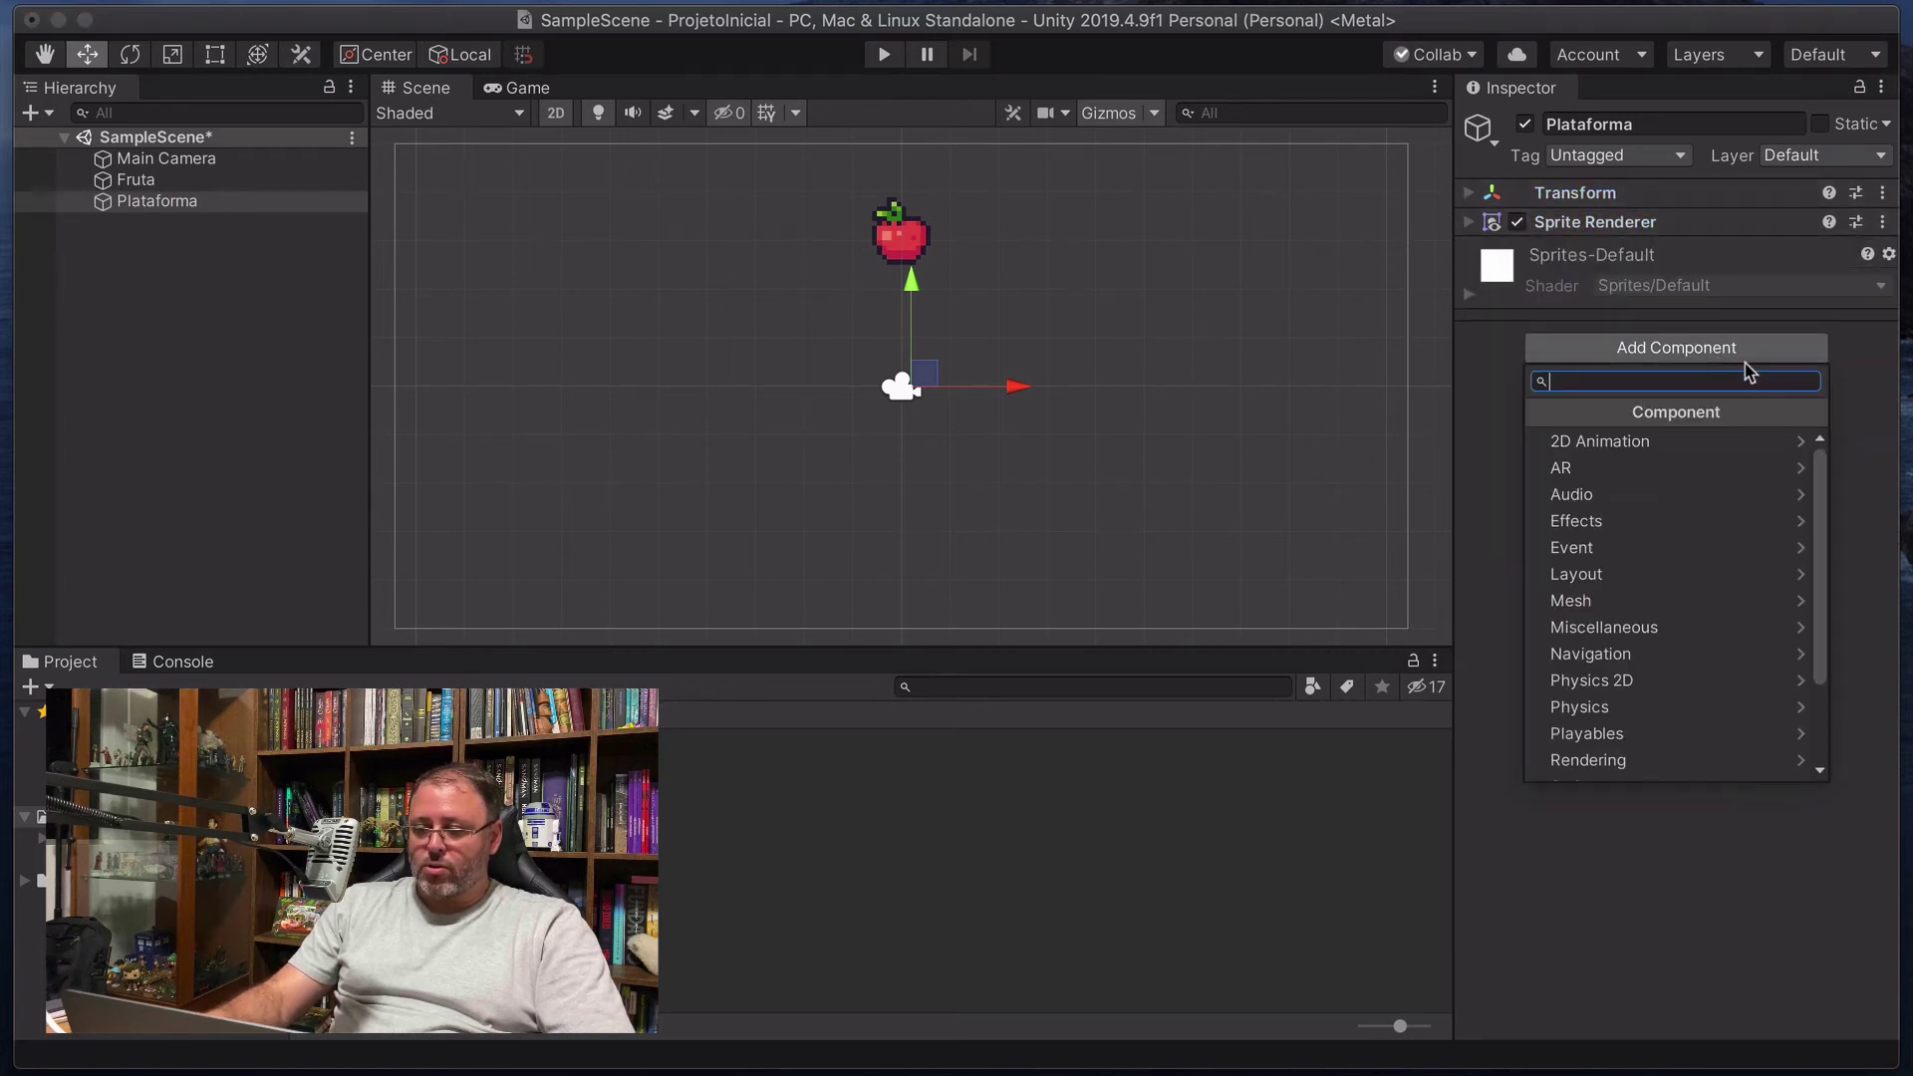
scroll(1705, 685, "down", 2)
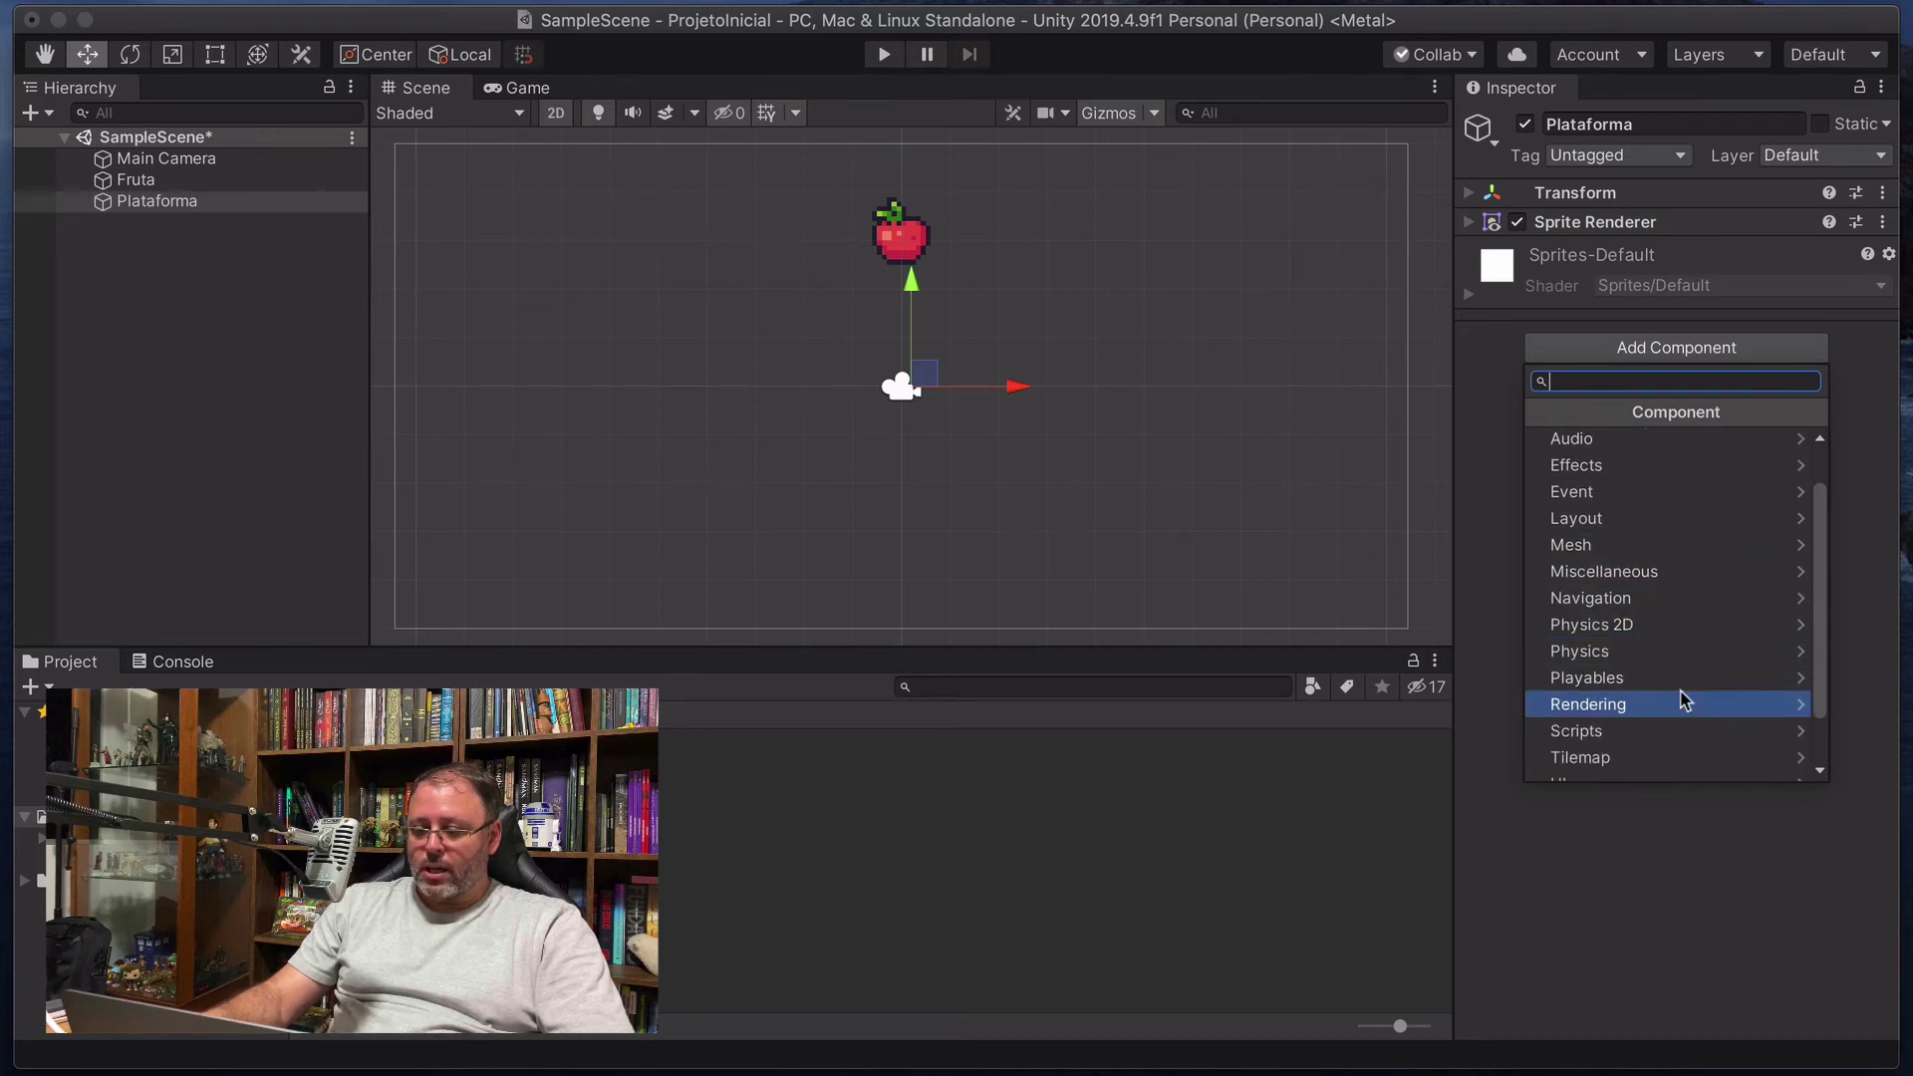
left_click(1633, 709)
scroll(1610, 736, "down", 2)
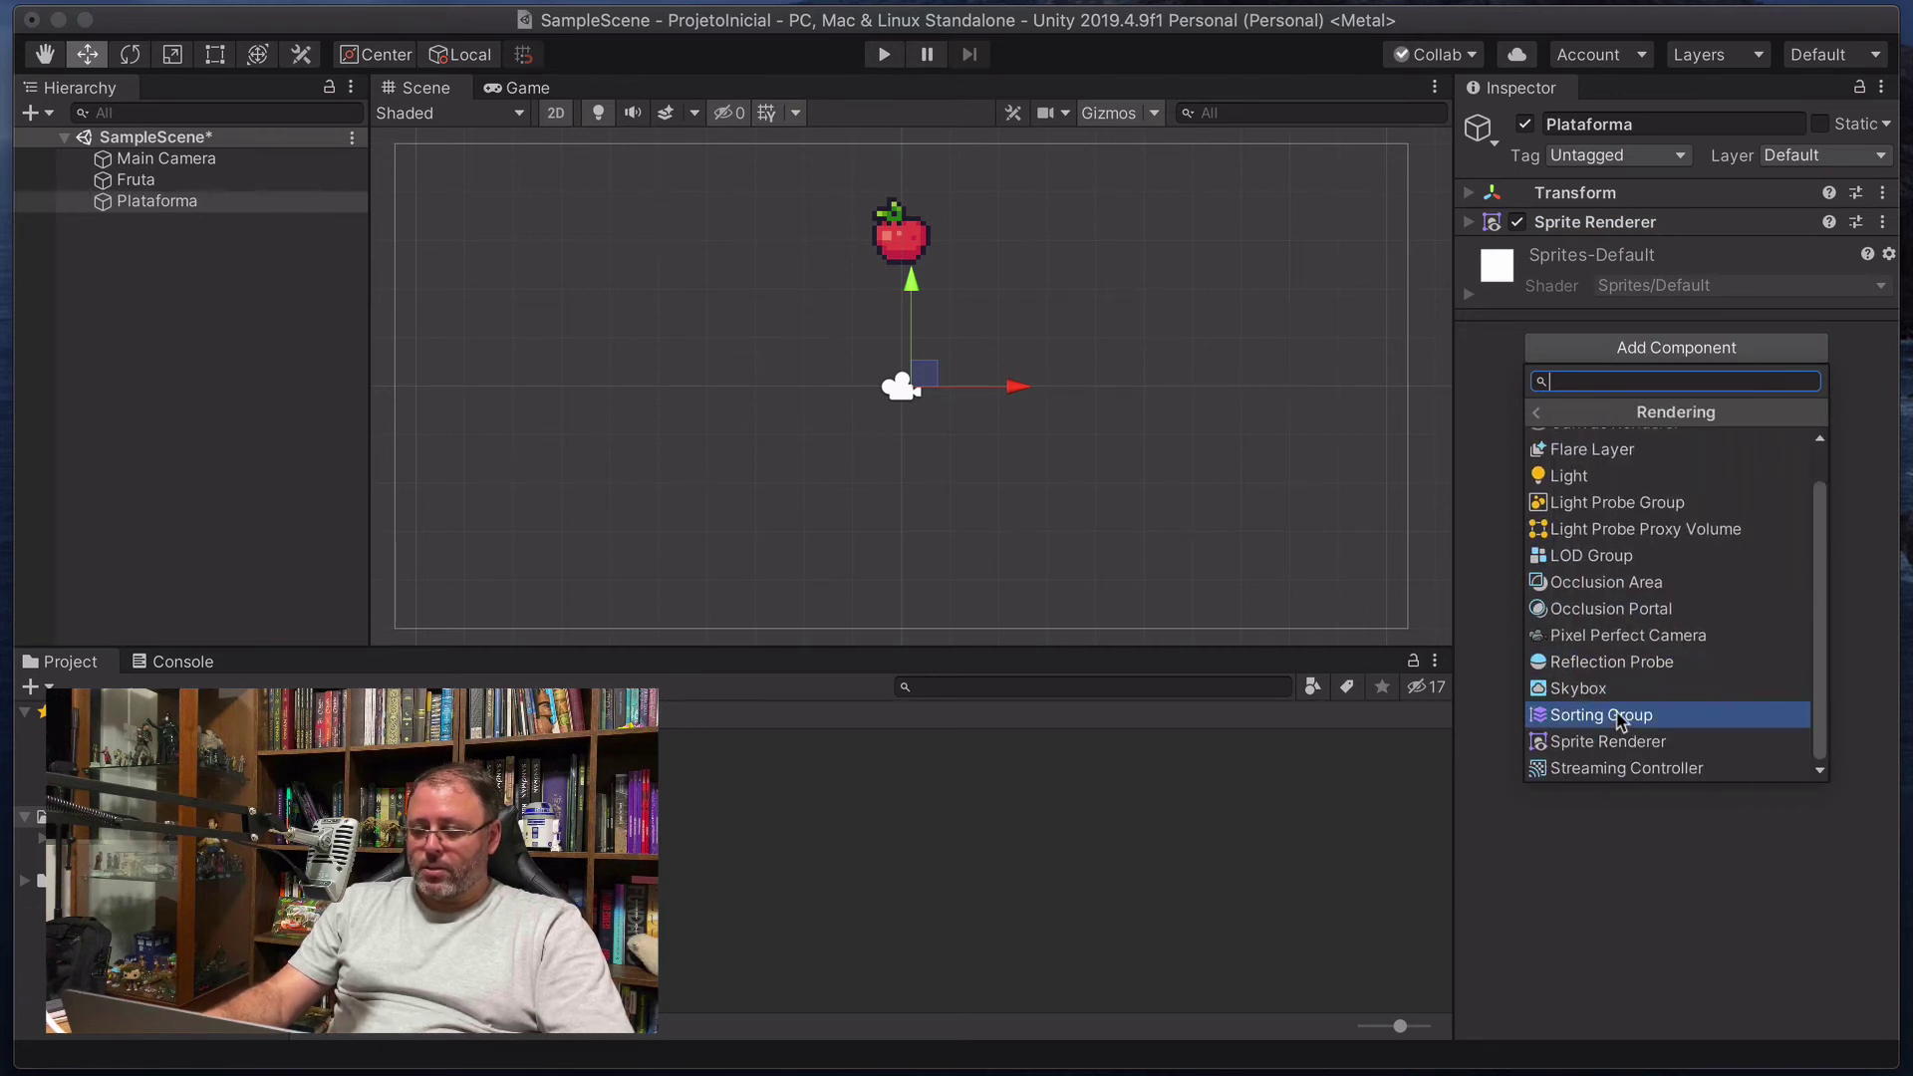
left_click(1644, 887)
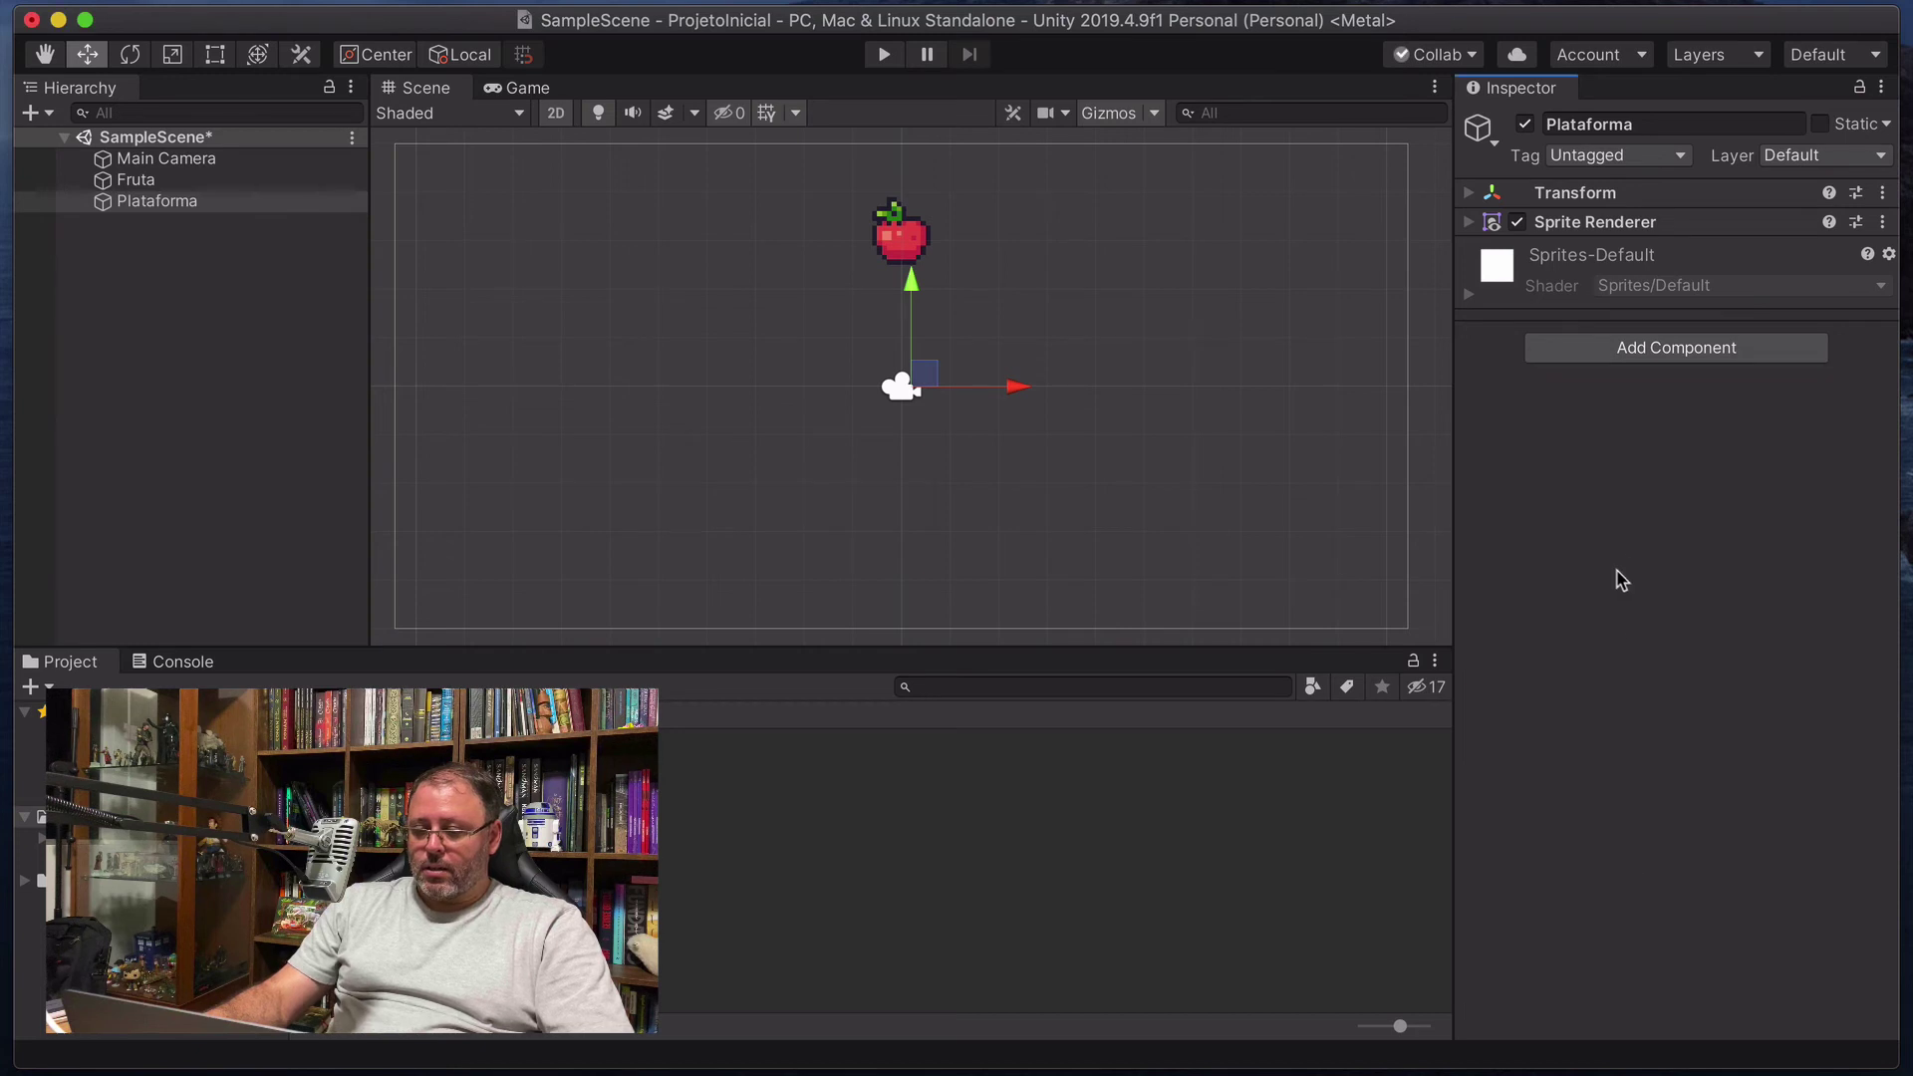
Assign the green Terrain (16x16)_5 sprite to Plataforma's Sprite Renderer.
left_click(1471, 224)
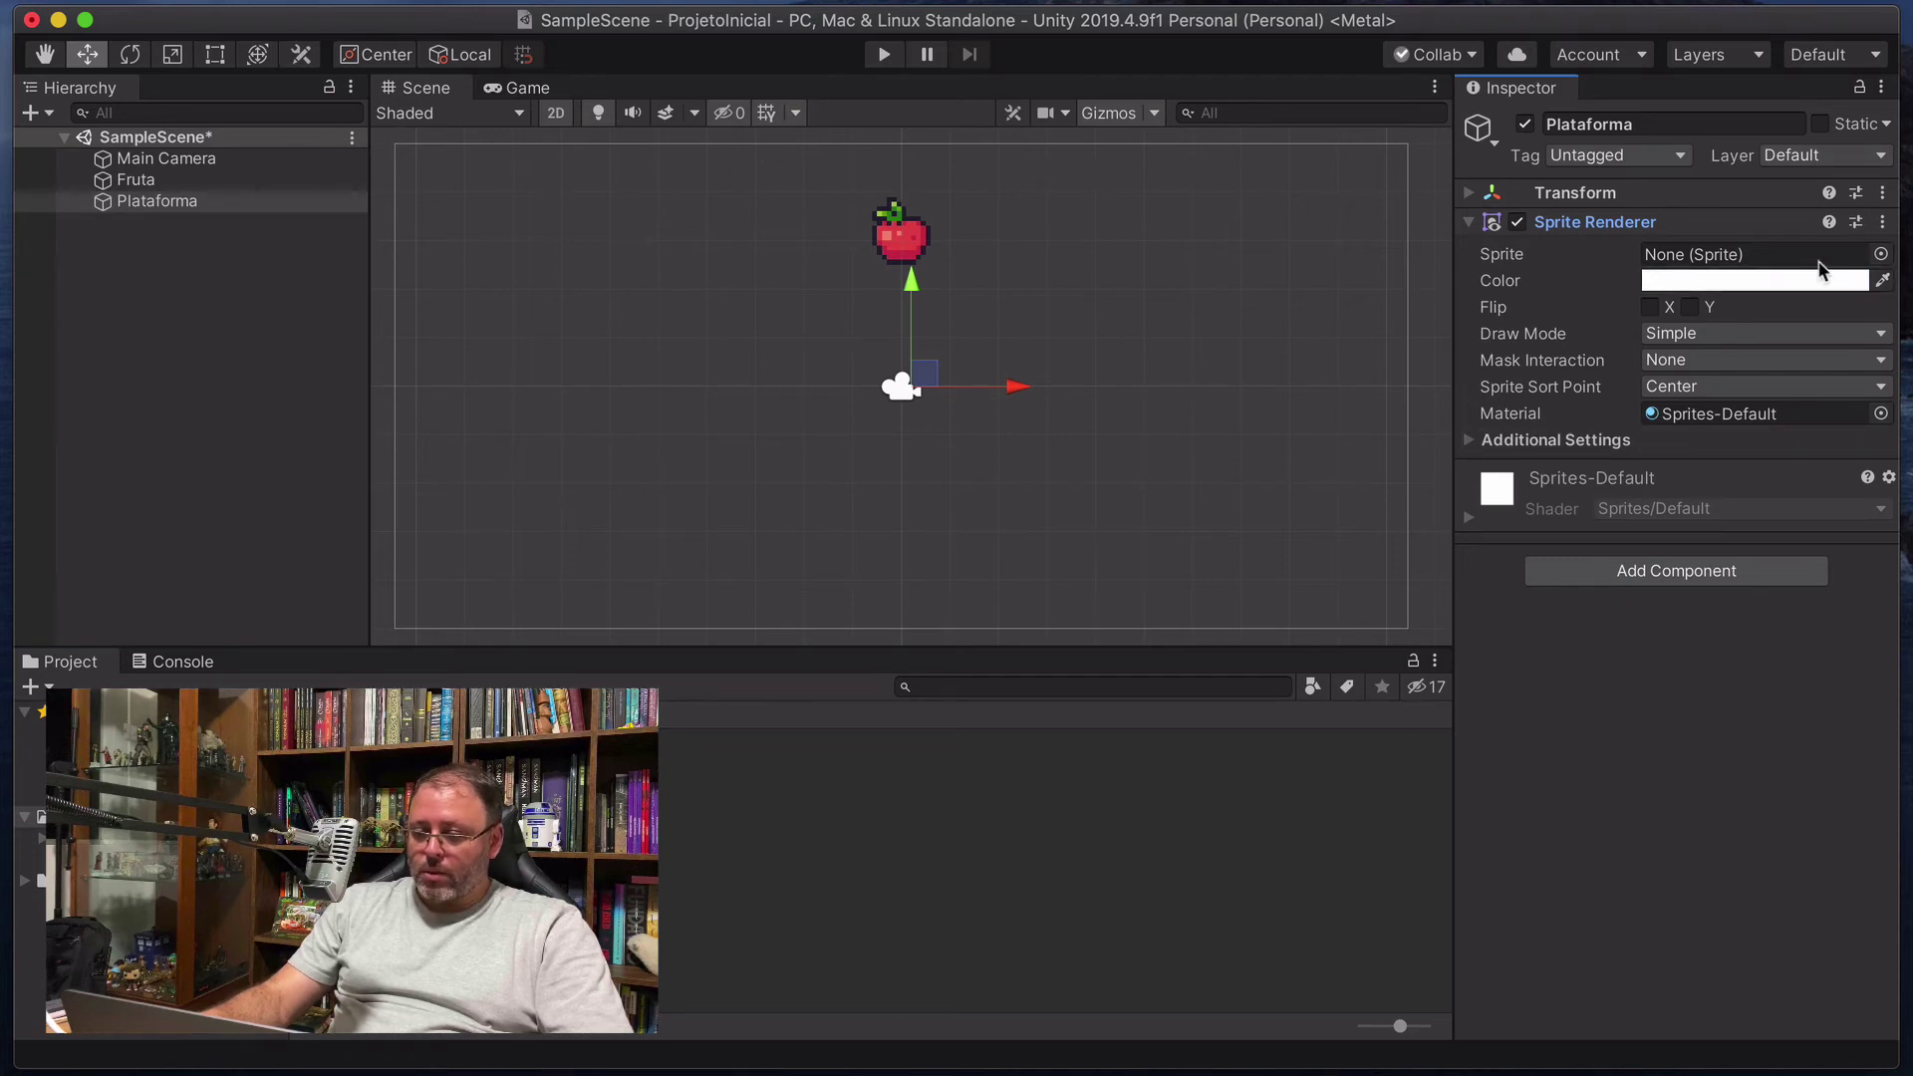
left_click(1879, 254)
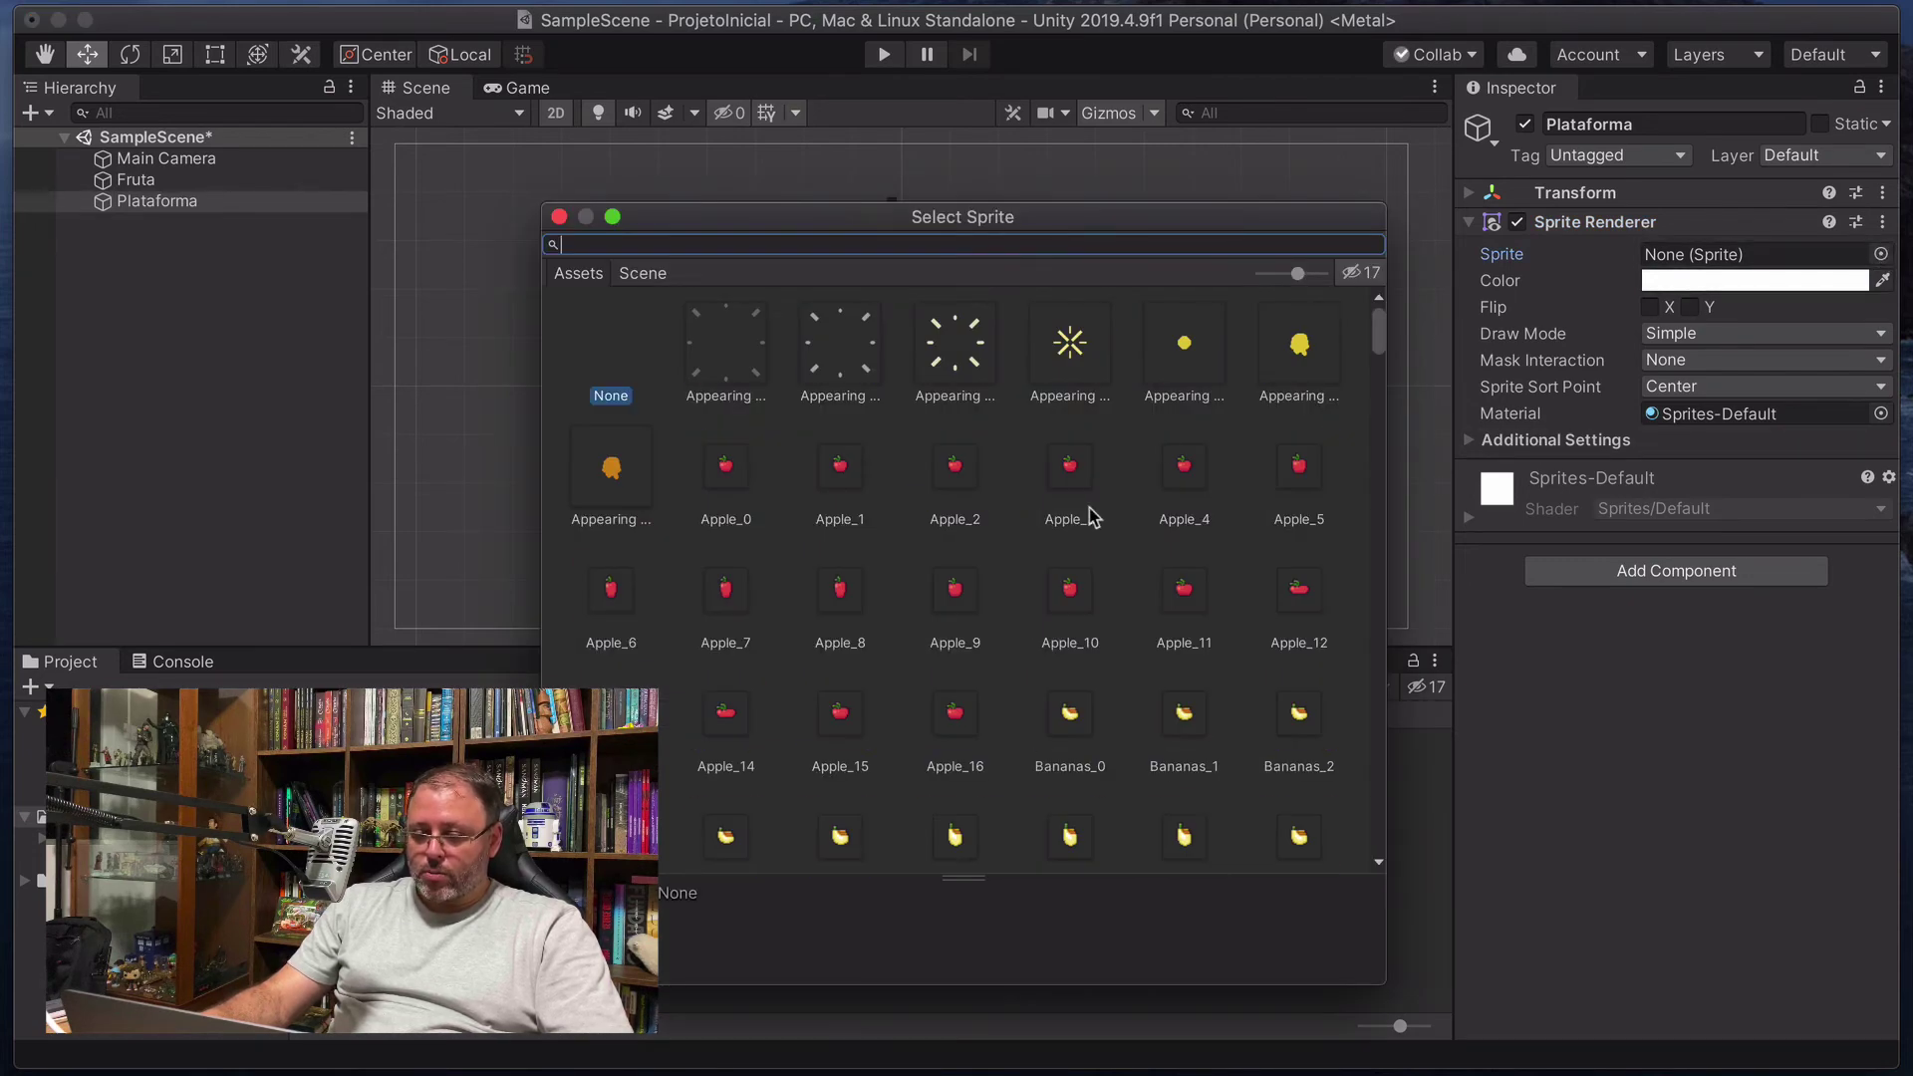
scroll(1091, 513, "down", 3)
scroll(1096, 513, "down", 6)
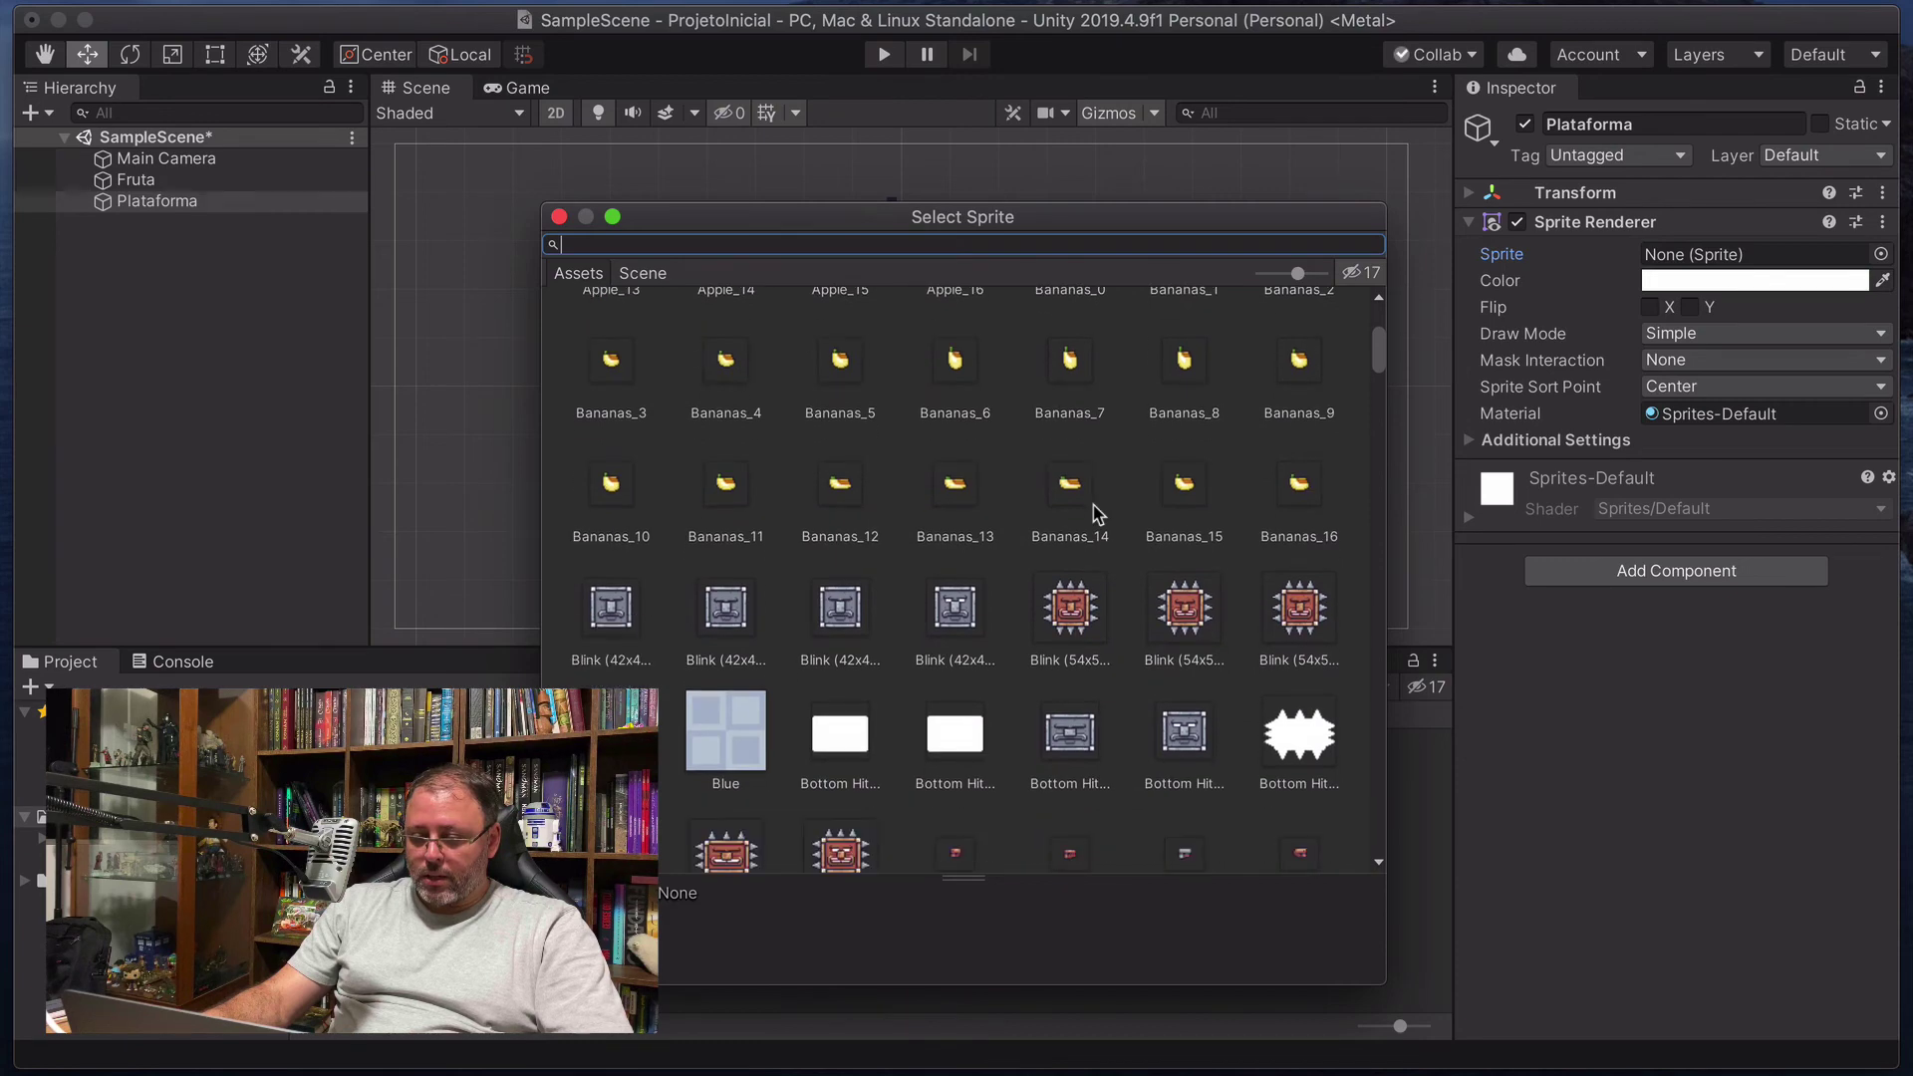
scroll(1096, 513, "down", 8)
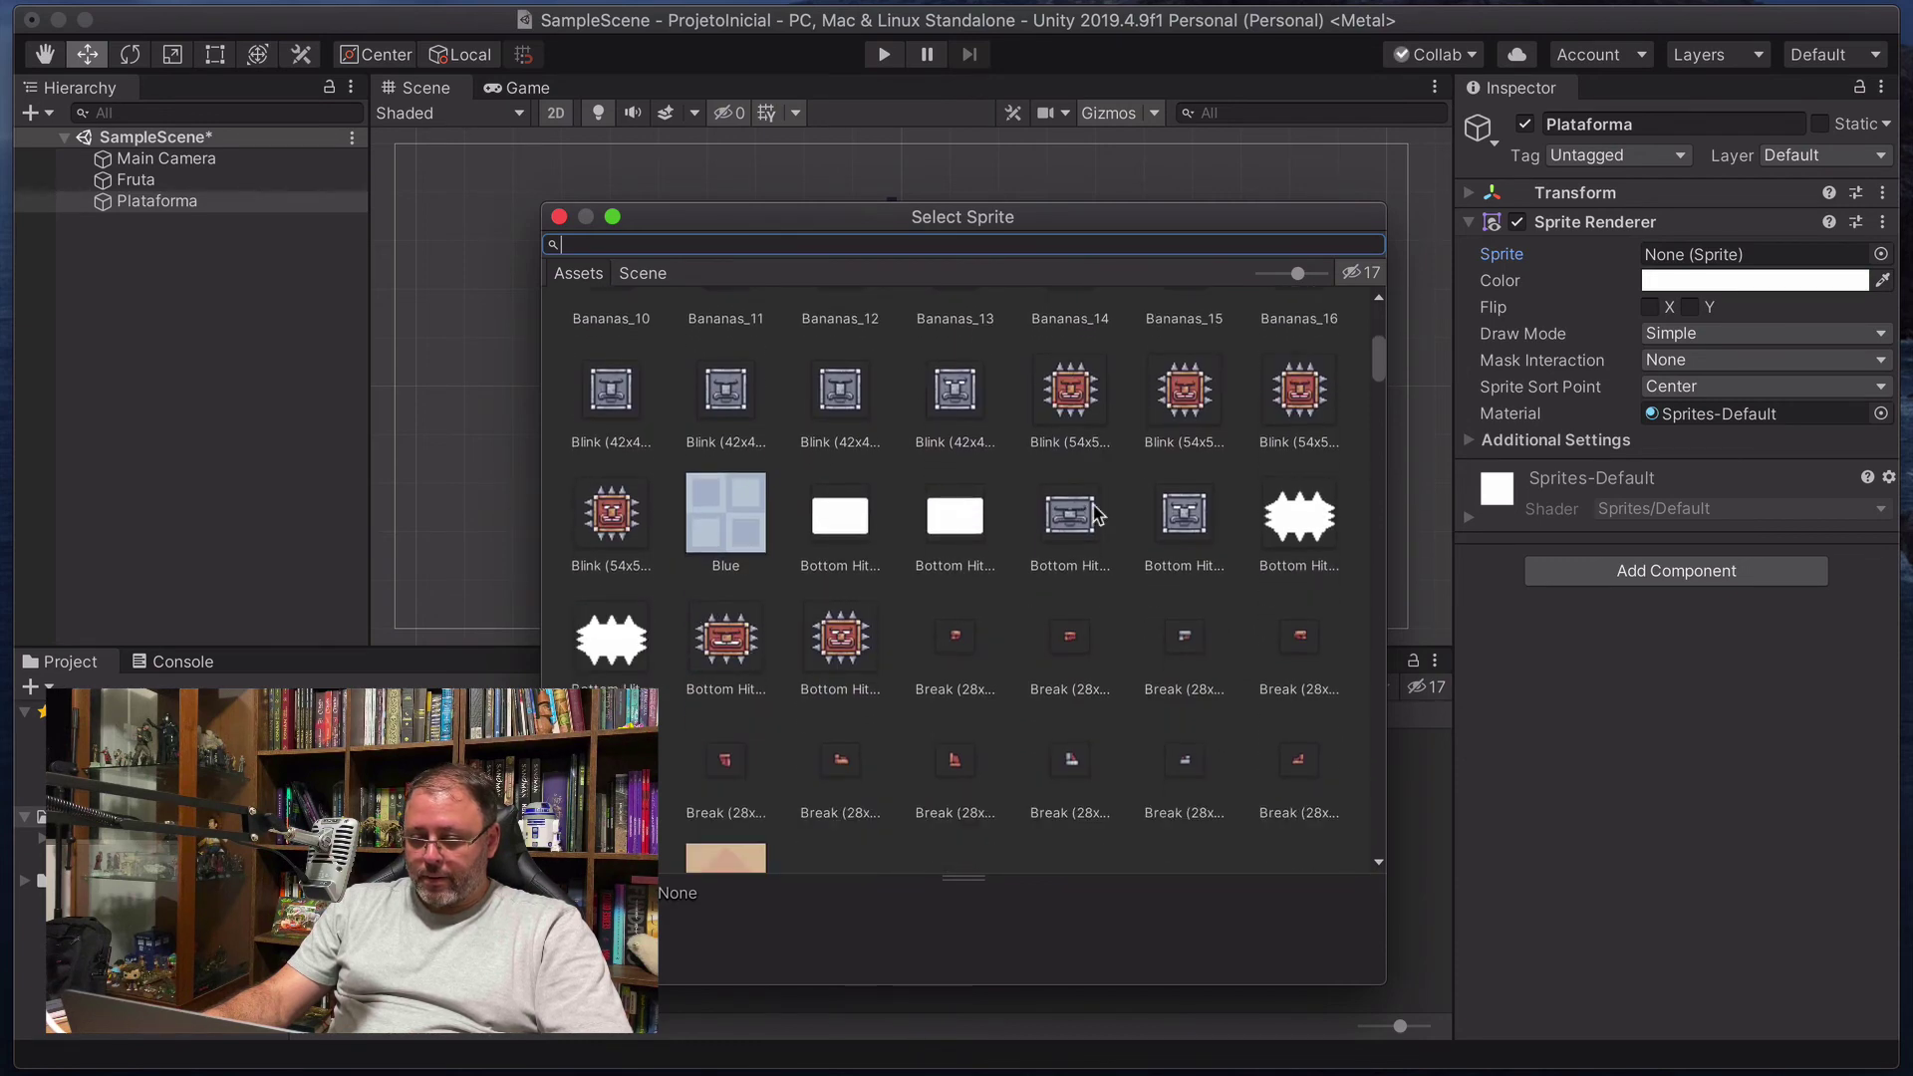
scroll(1093, 510, "up", 5)
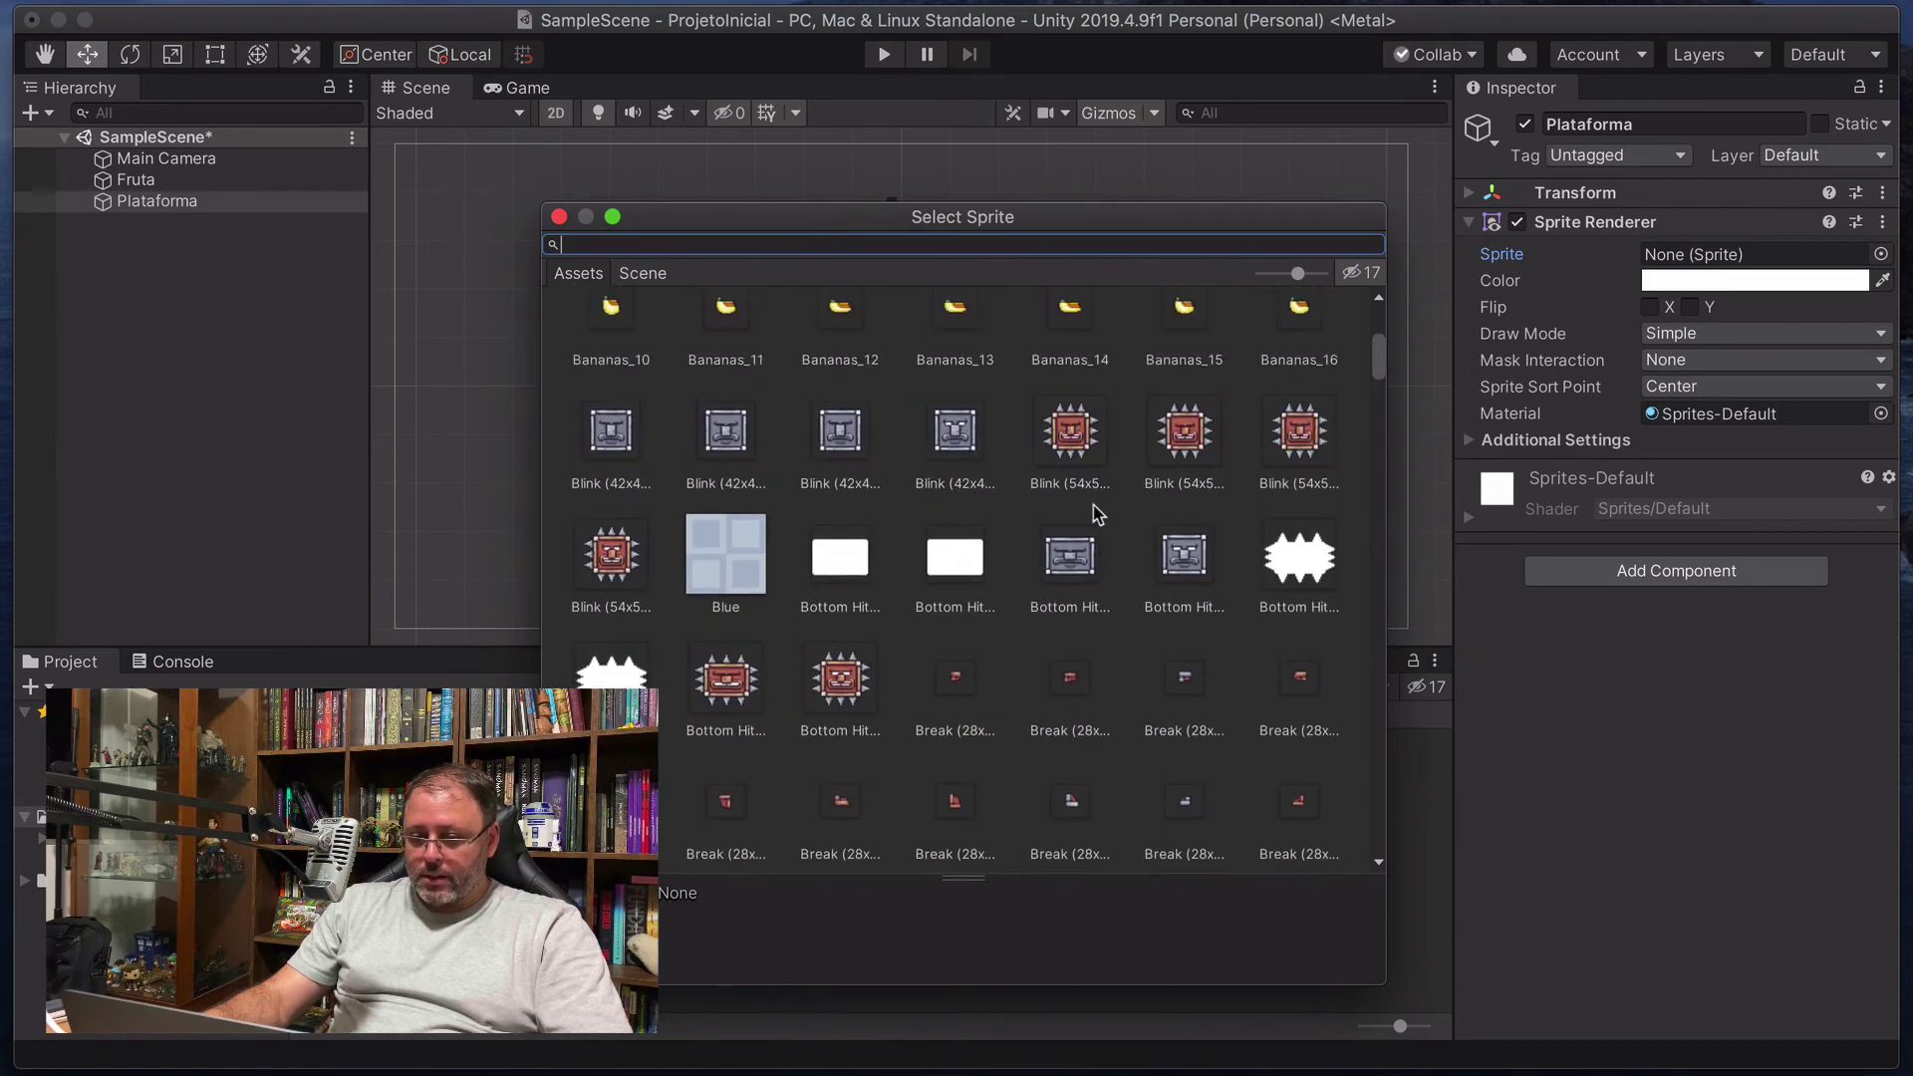
scroll(956, 533, "down", 15)
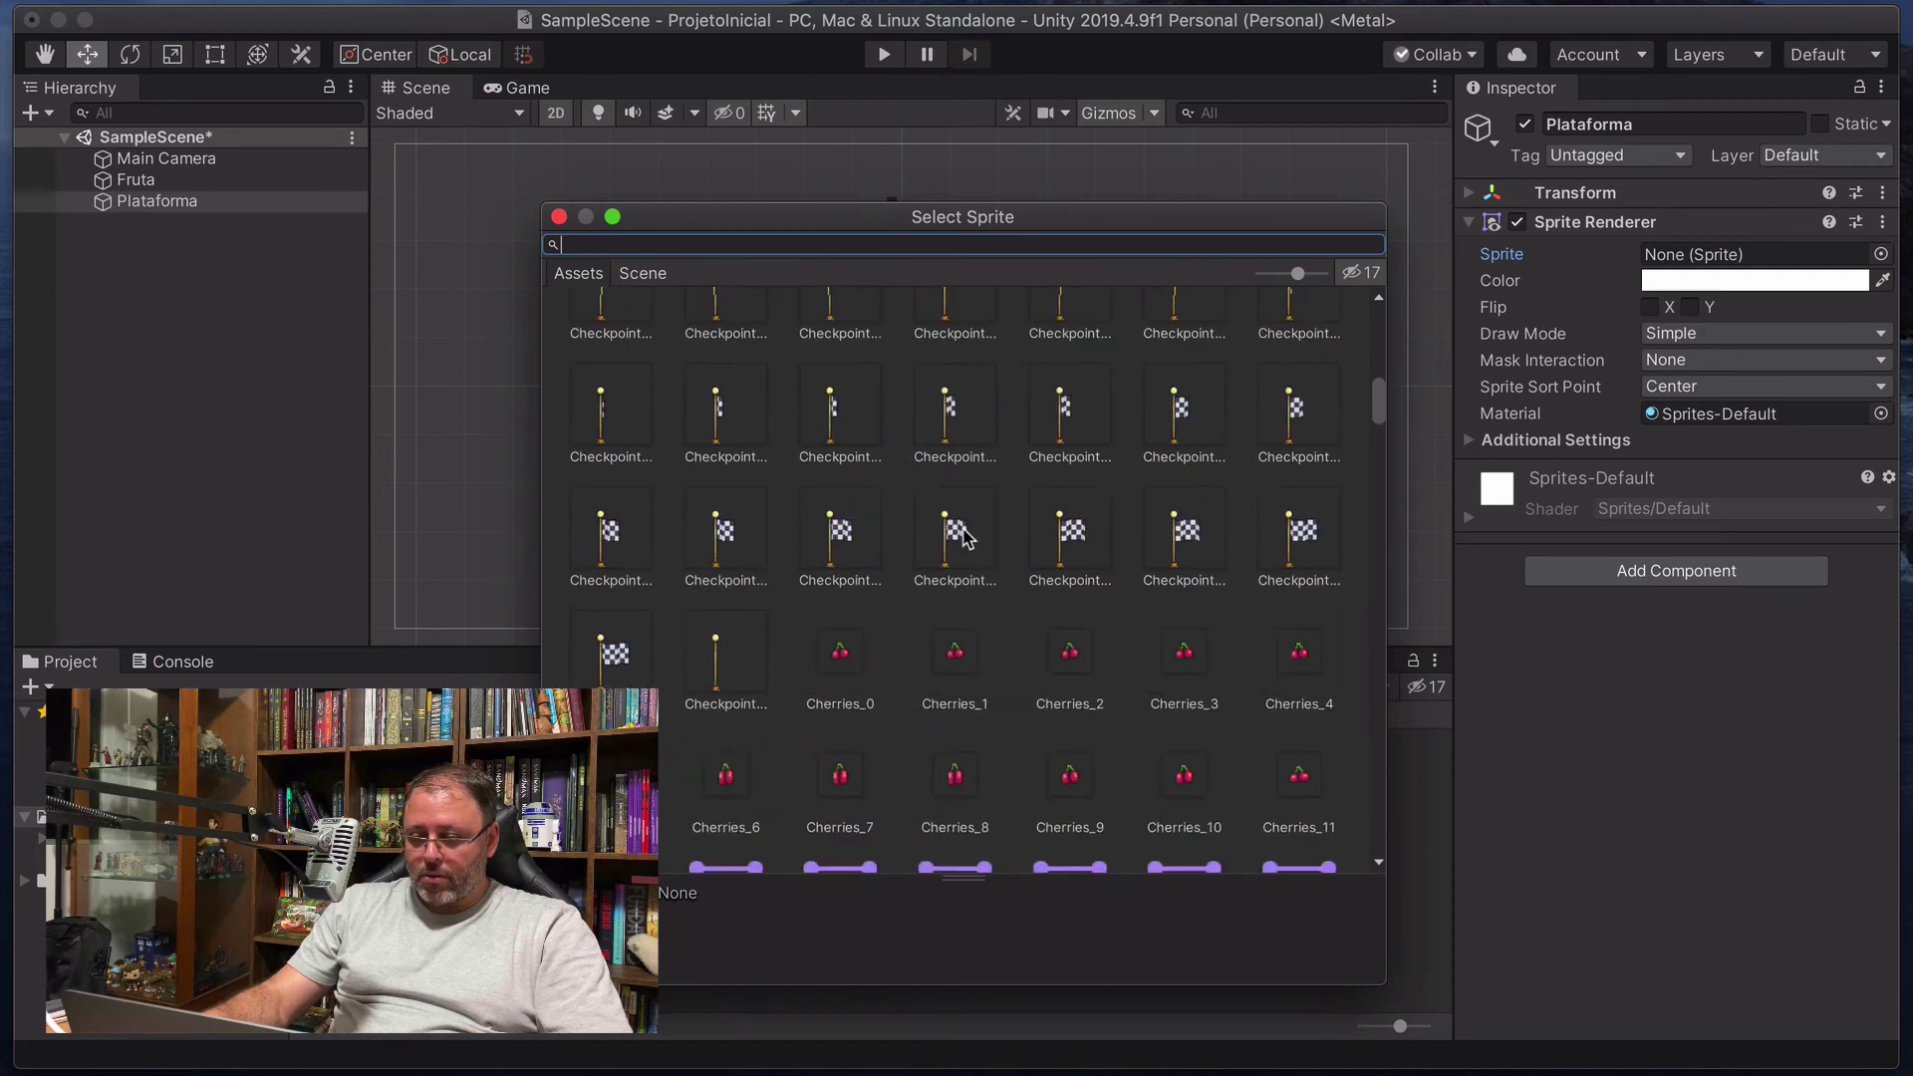
scroll(964, 536, "down", 10)
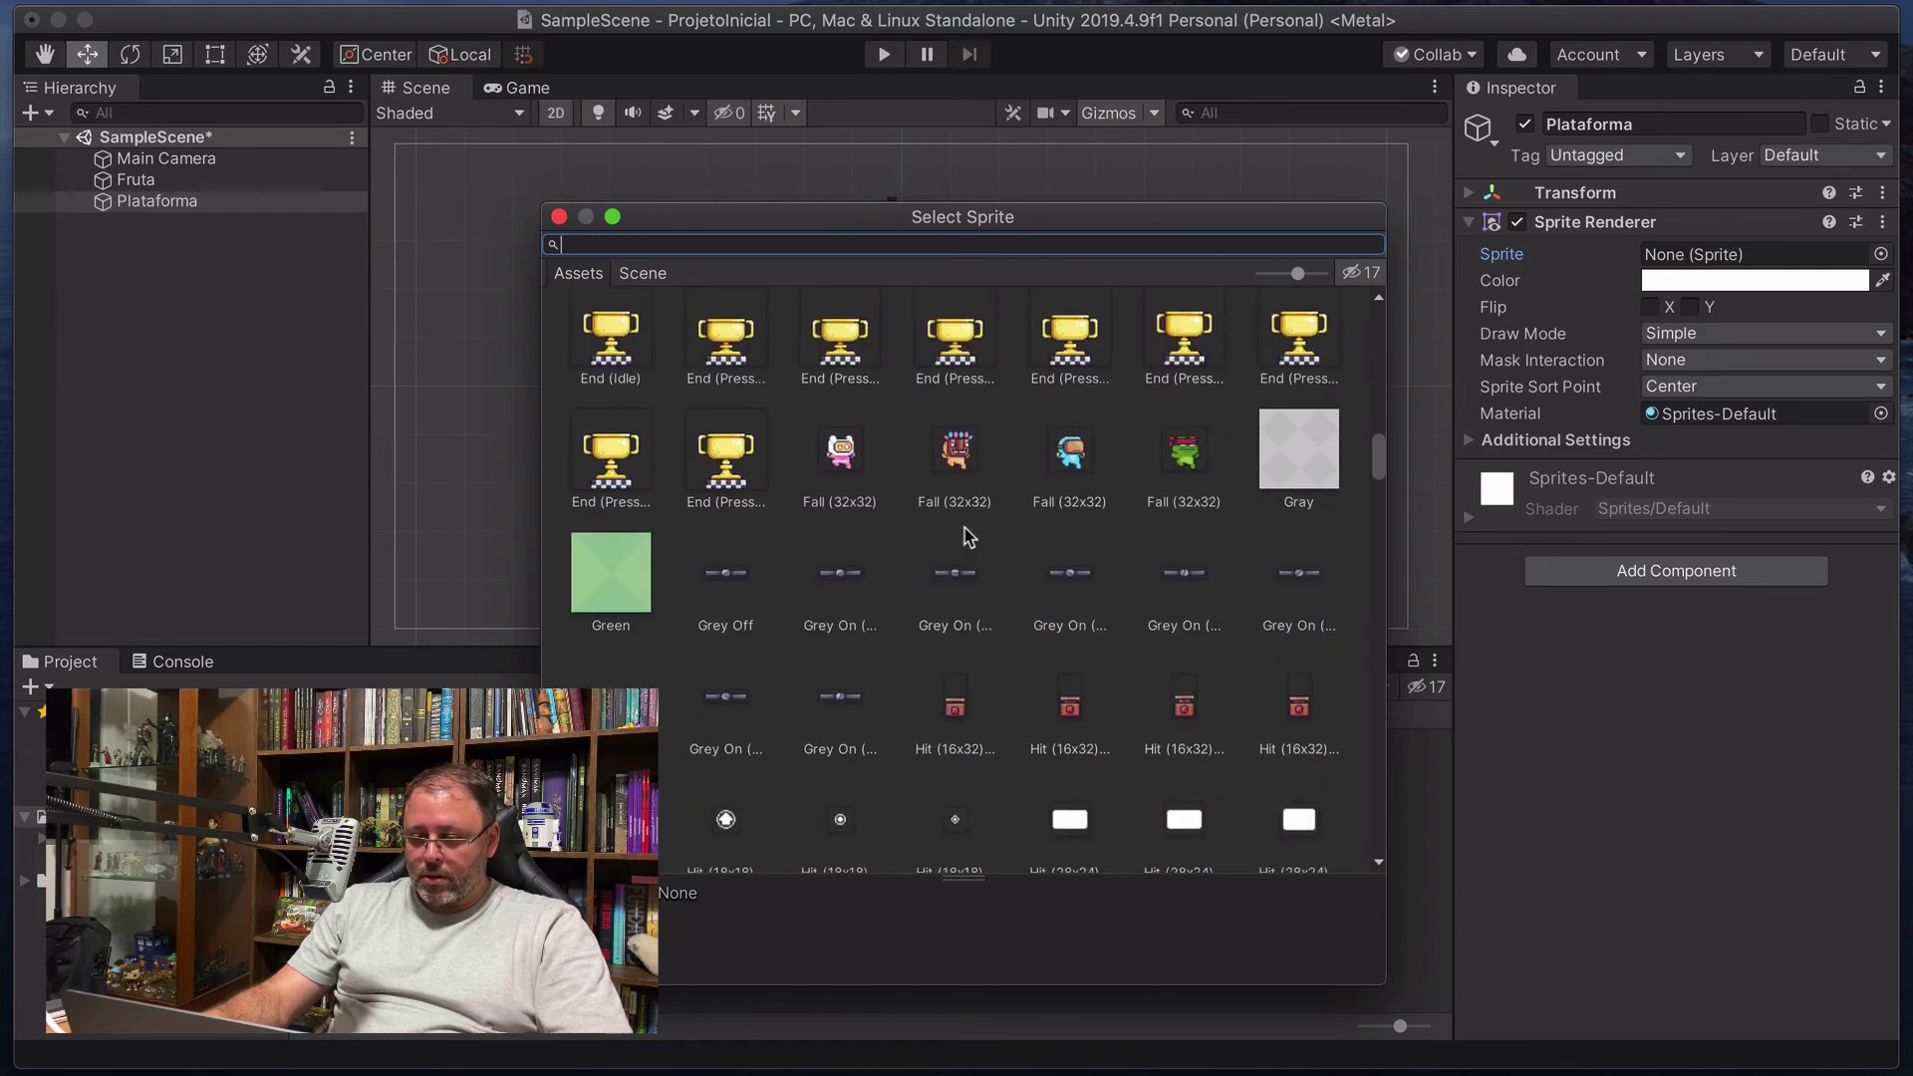
scroll(964, 536, "down", 8)
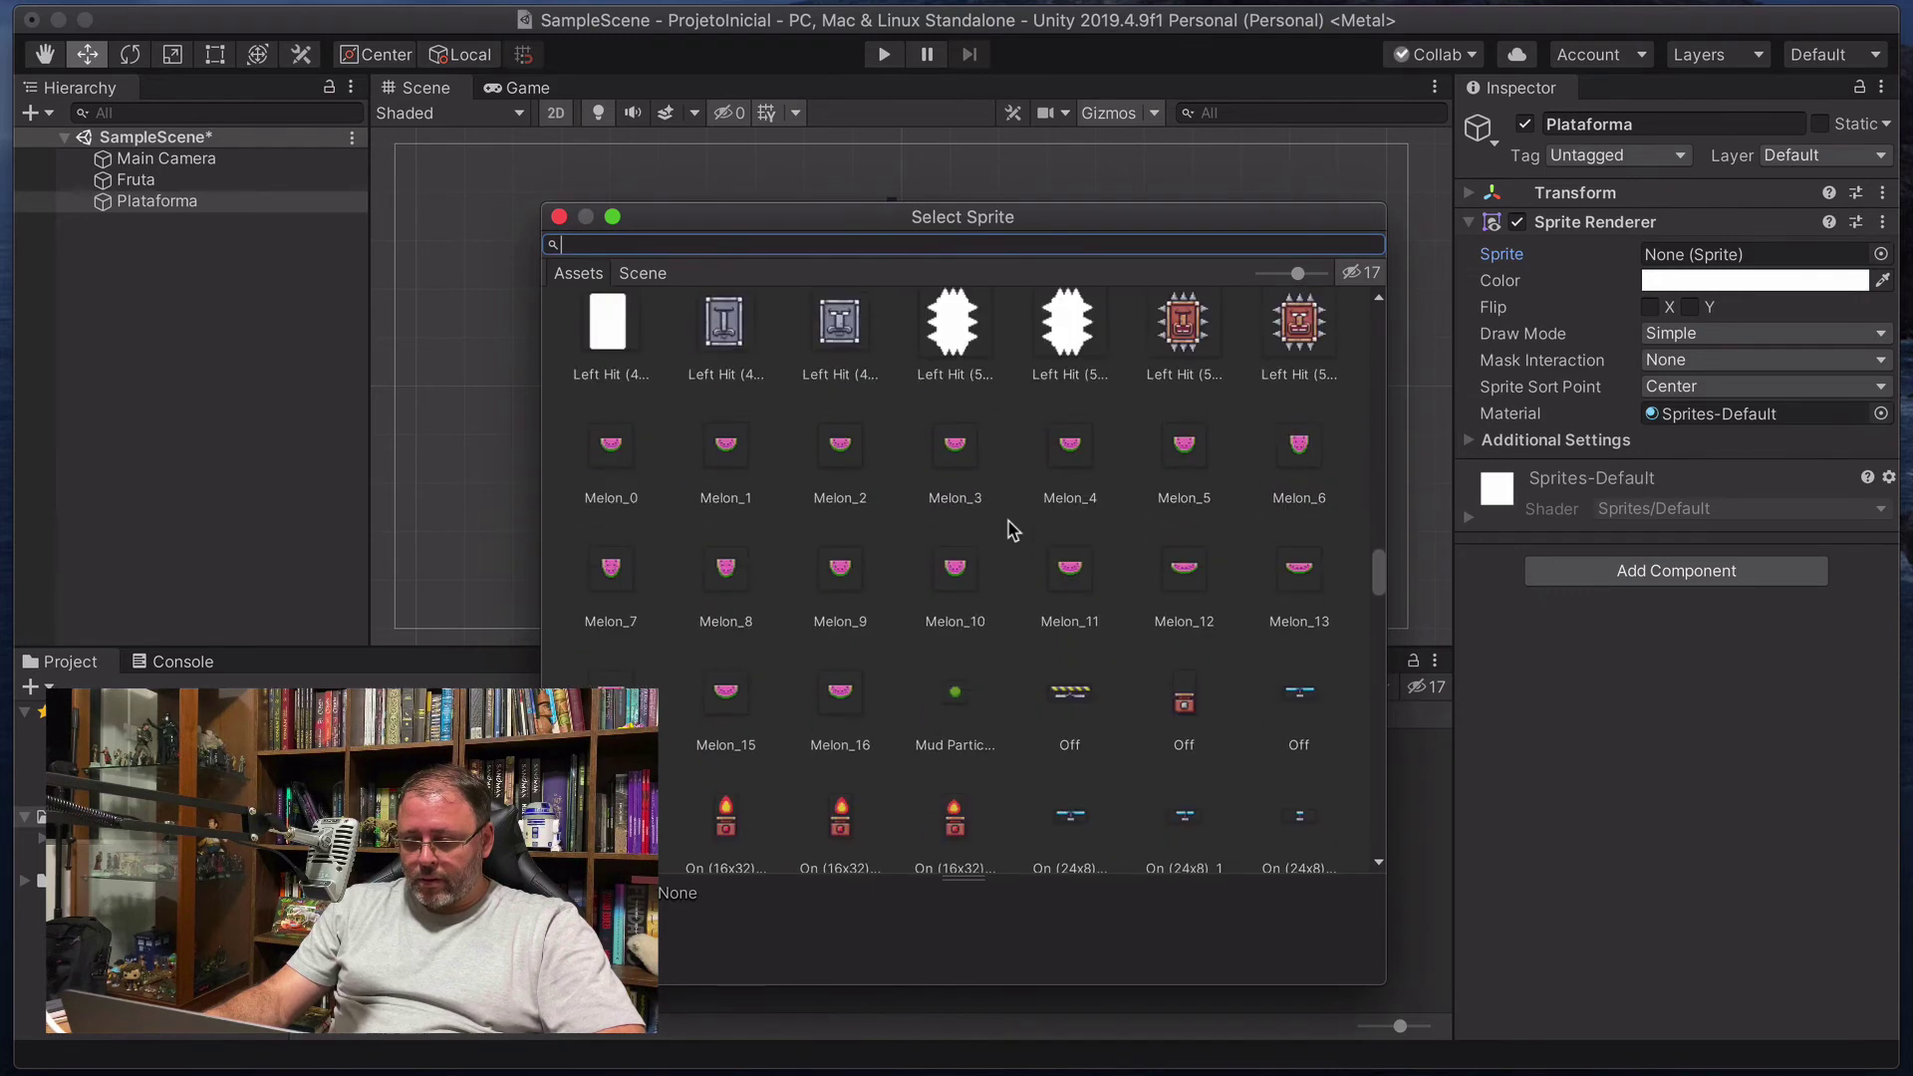
scroll(1013, 529, "down", 15)
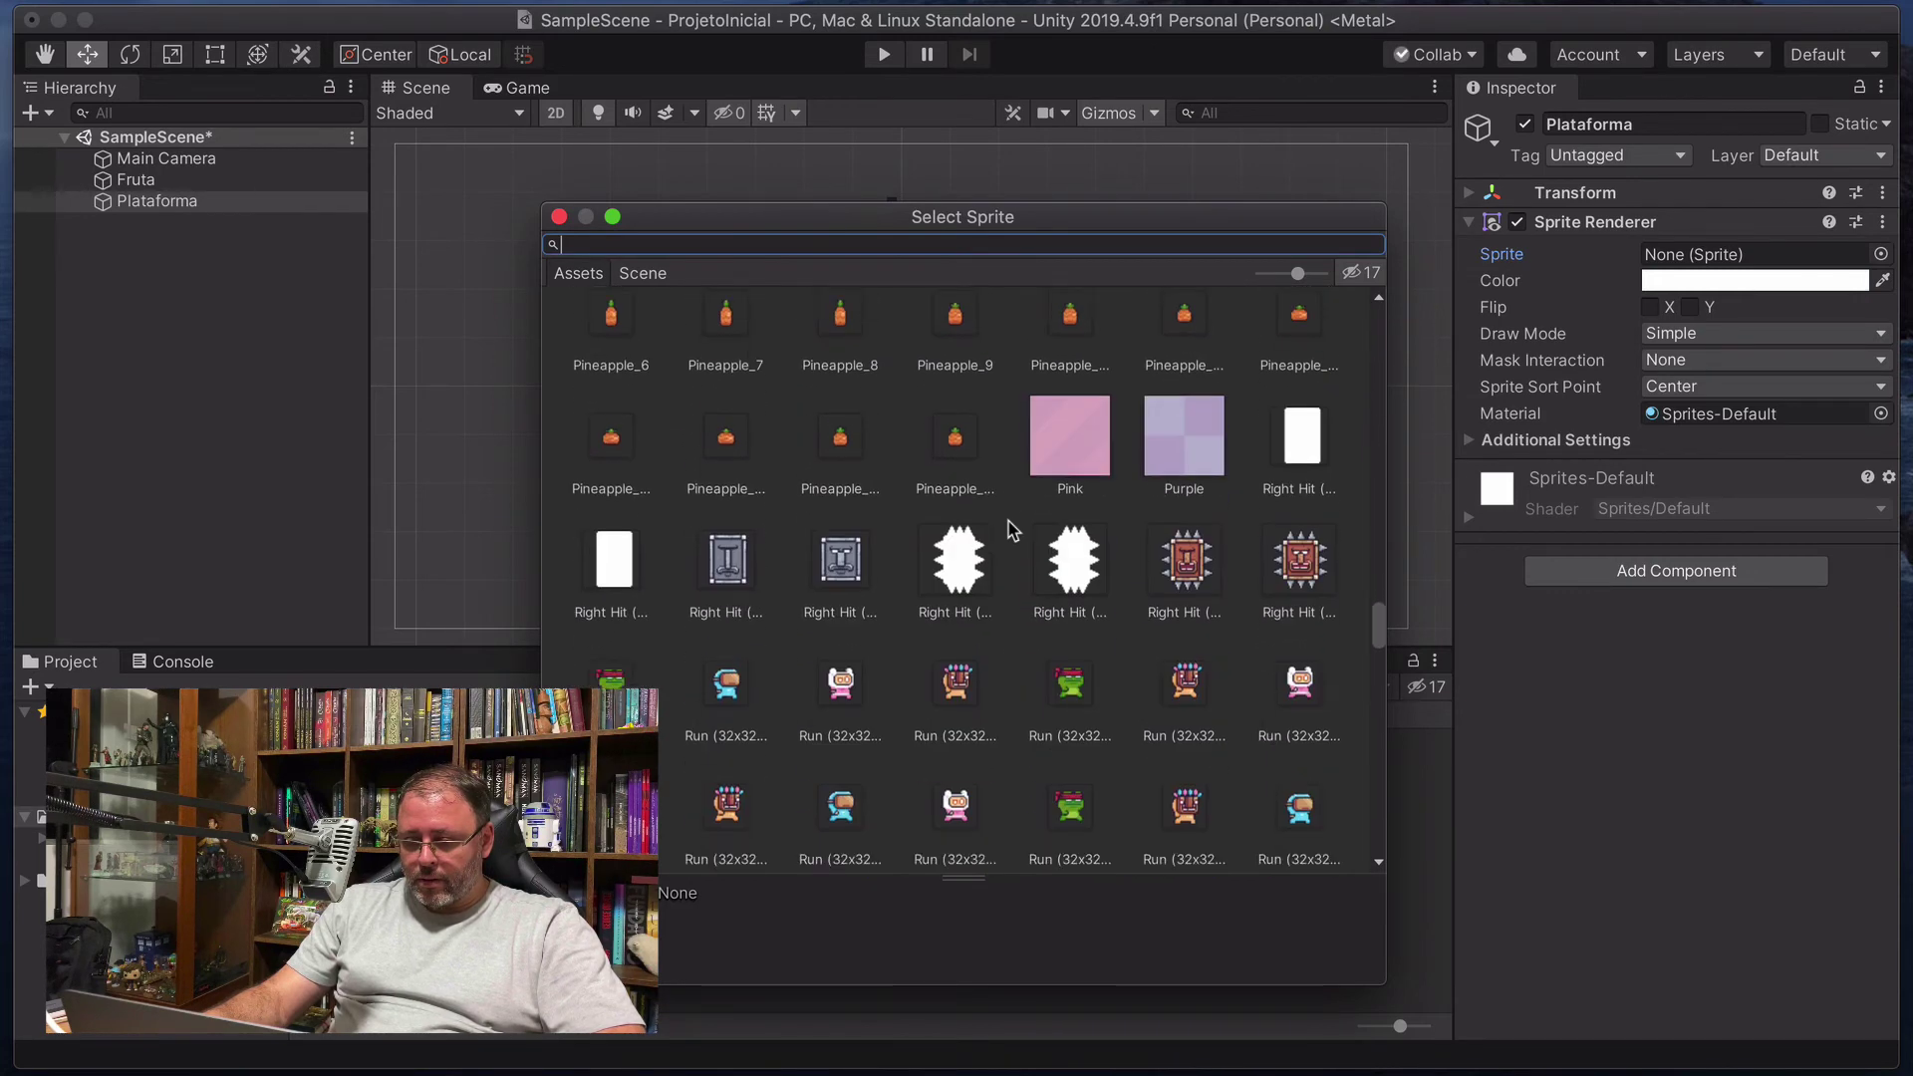
scroll(1013, 529, "down", 4)
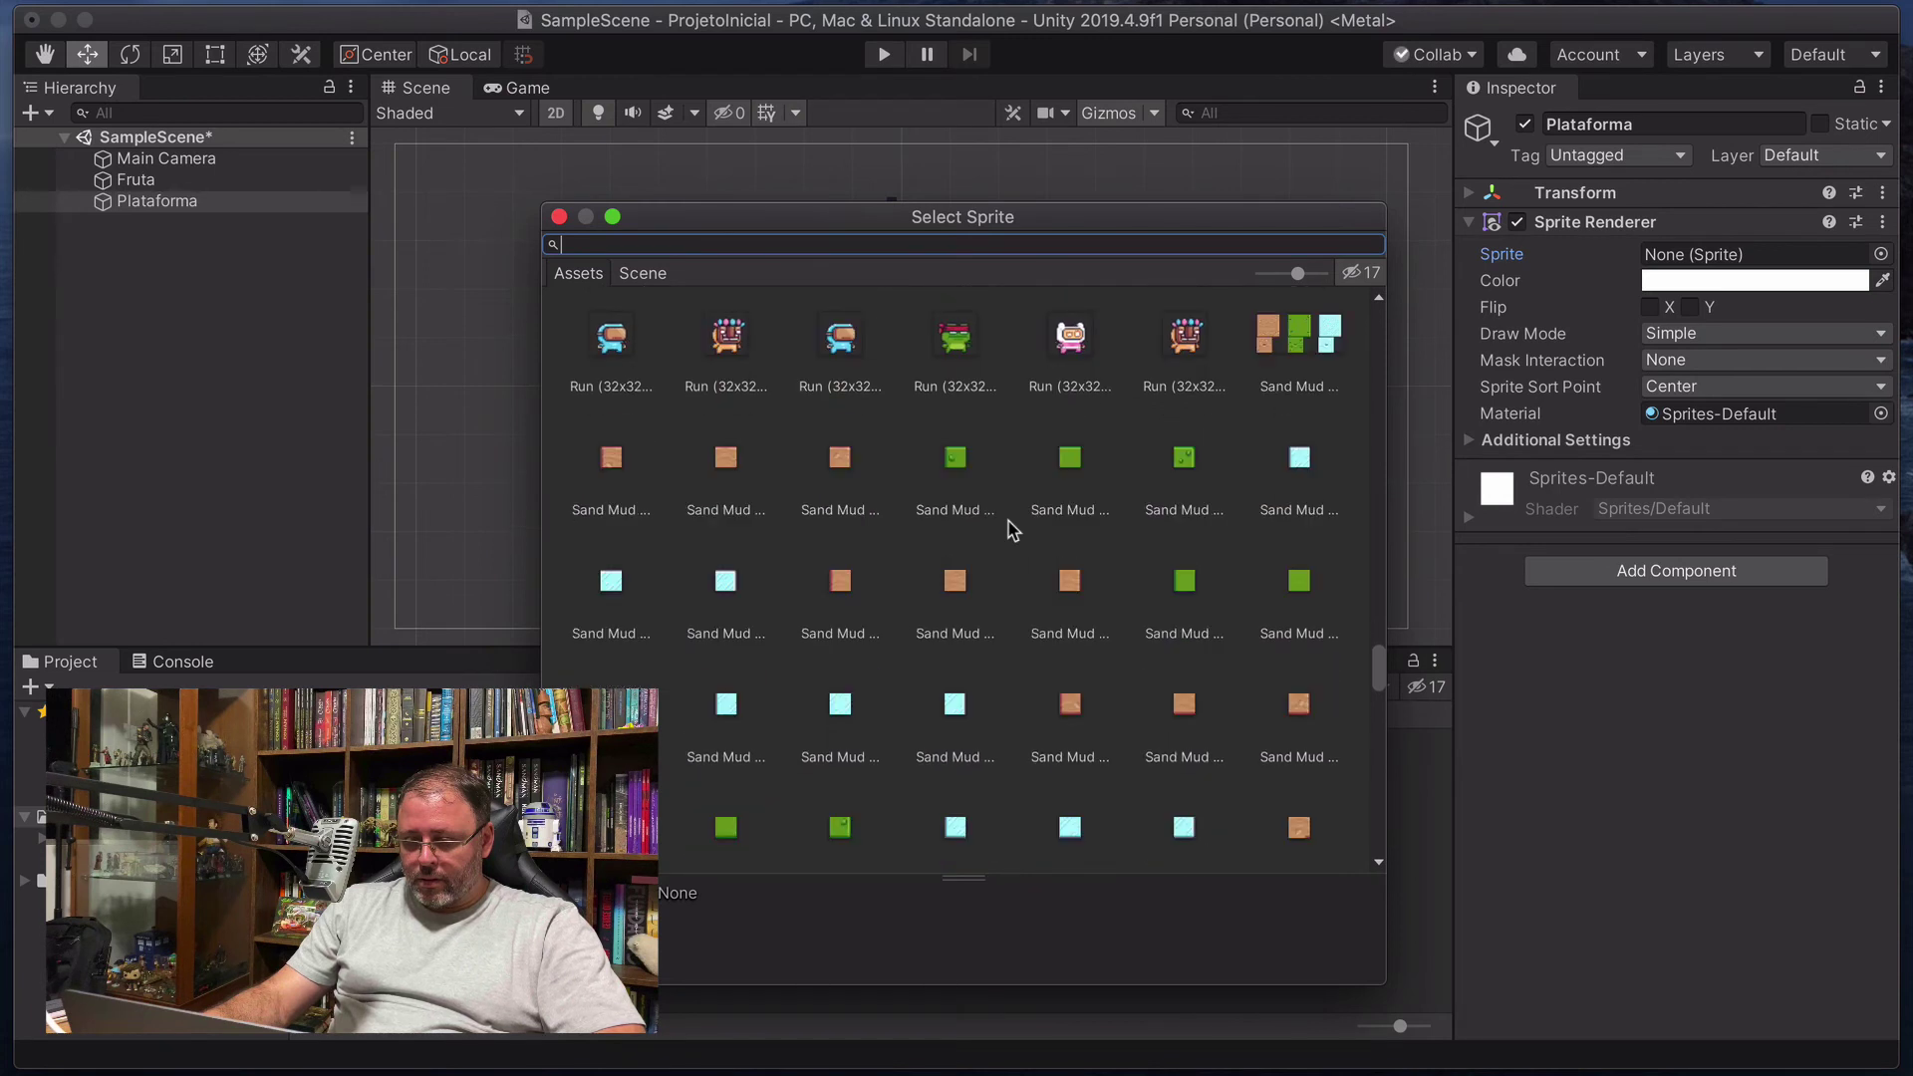
scroll(1013, 529, "down", 1)
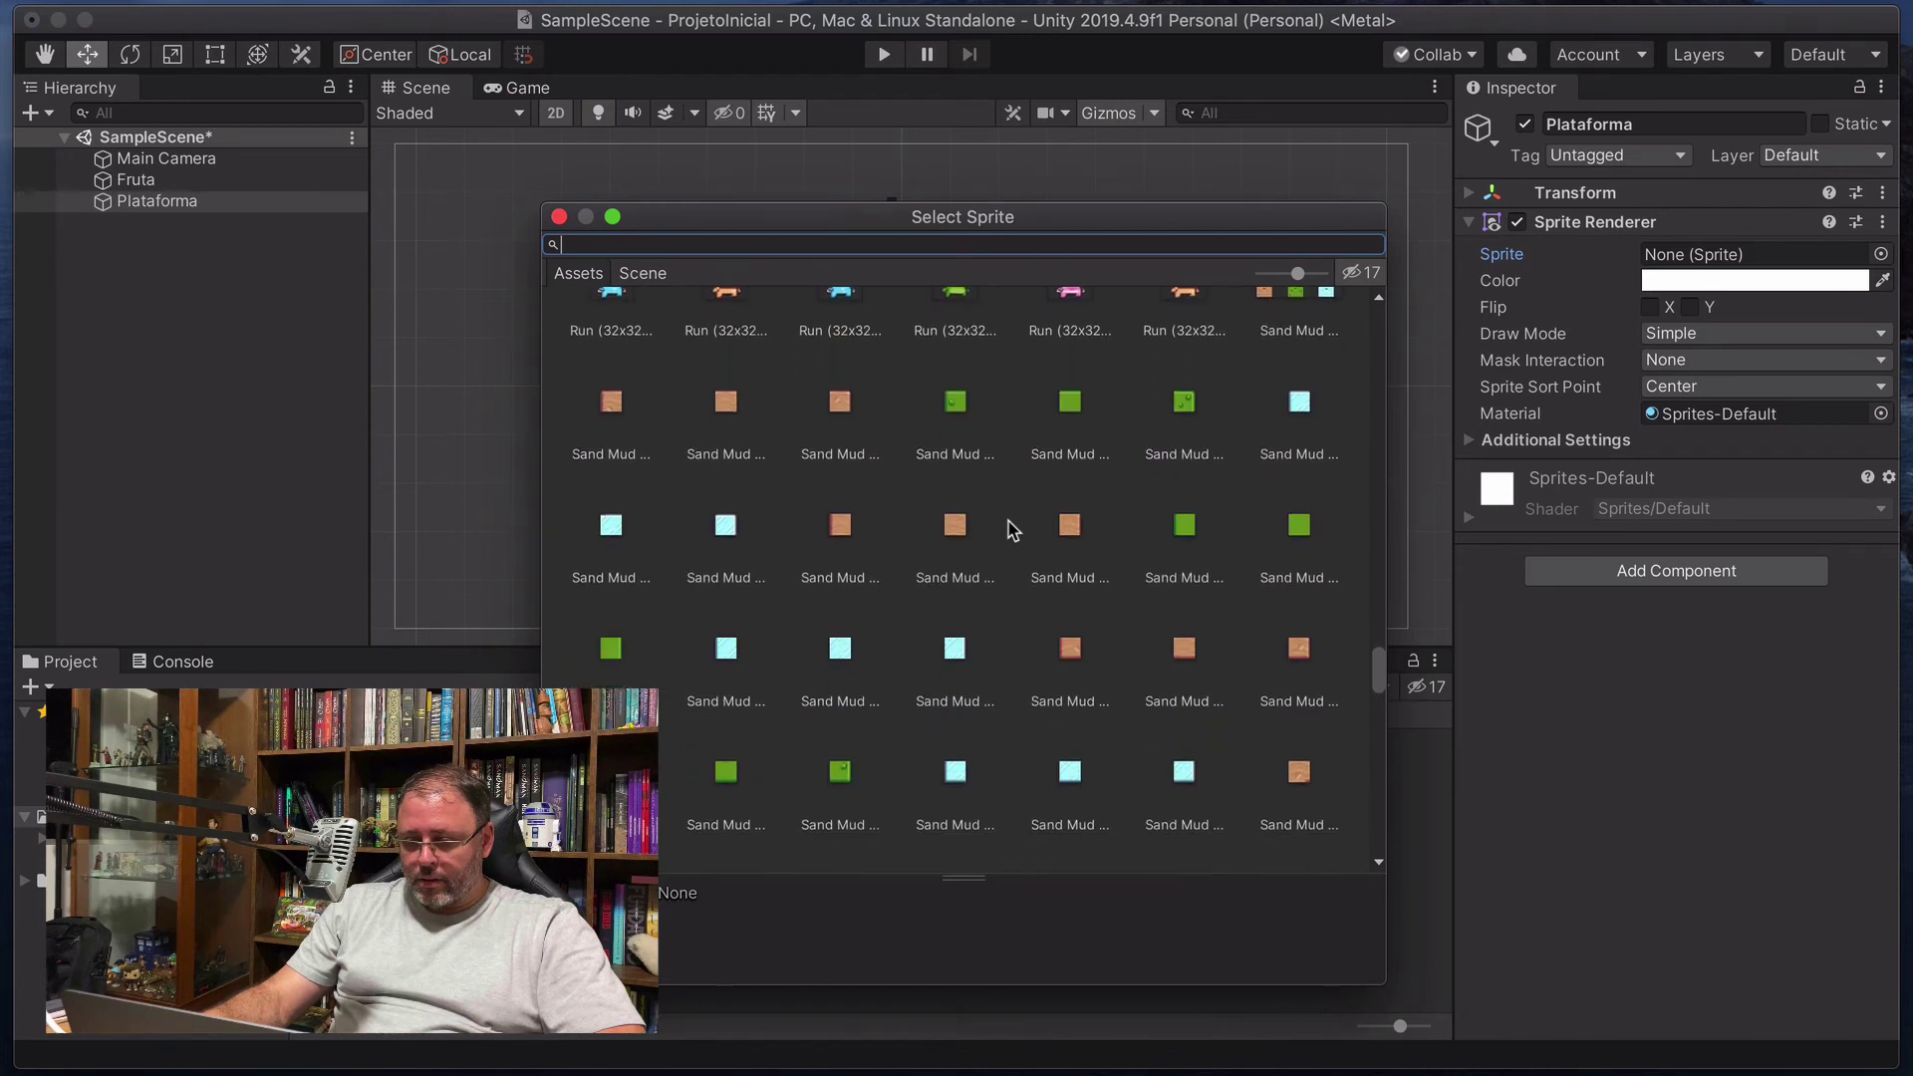
scroll(1013, 529, "down", 2)
scroll(1013, 529, "down", 4)
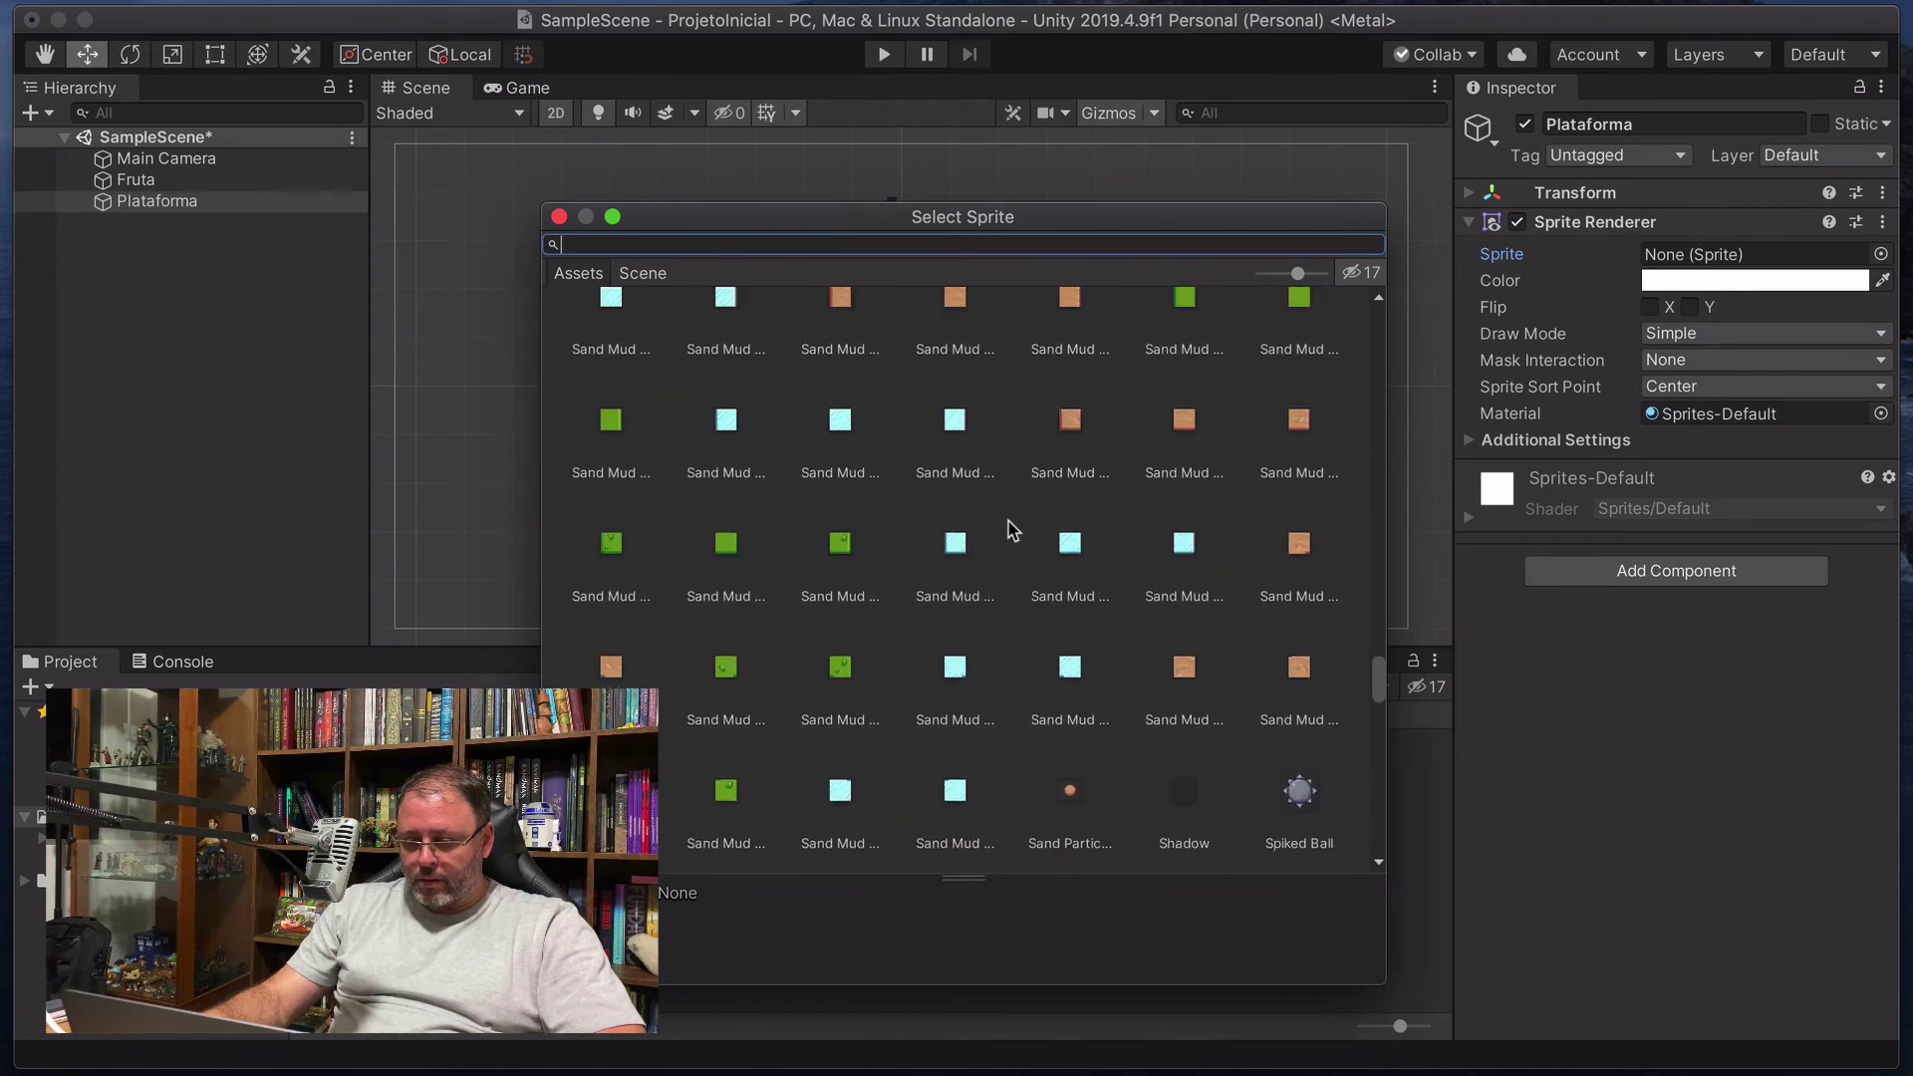
scroll(1013, 529, "down", 10)
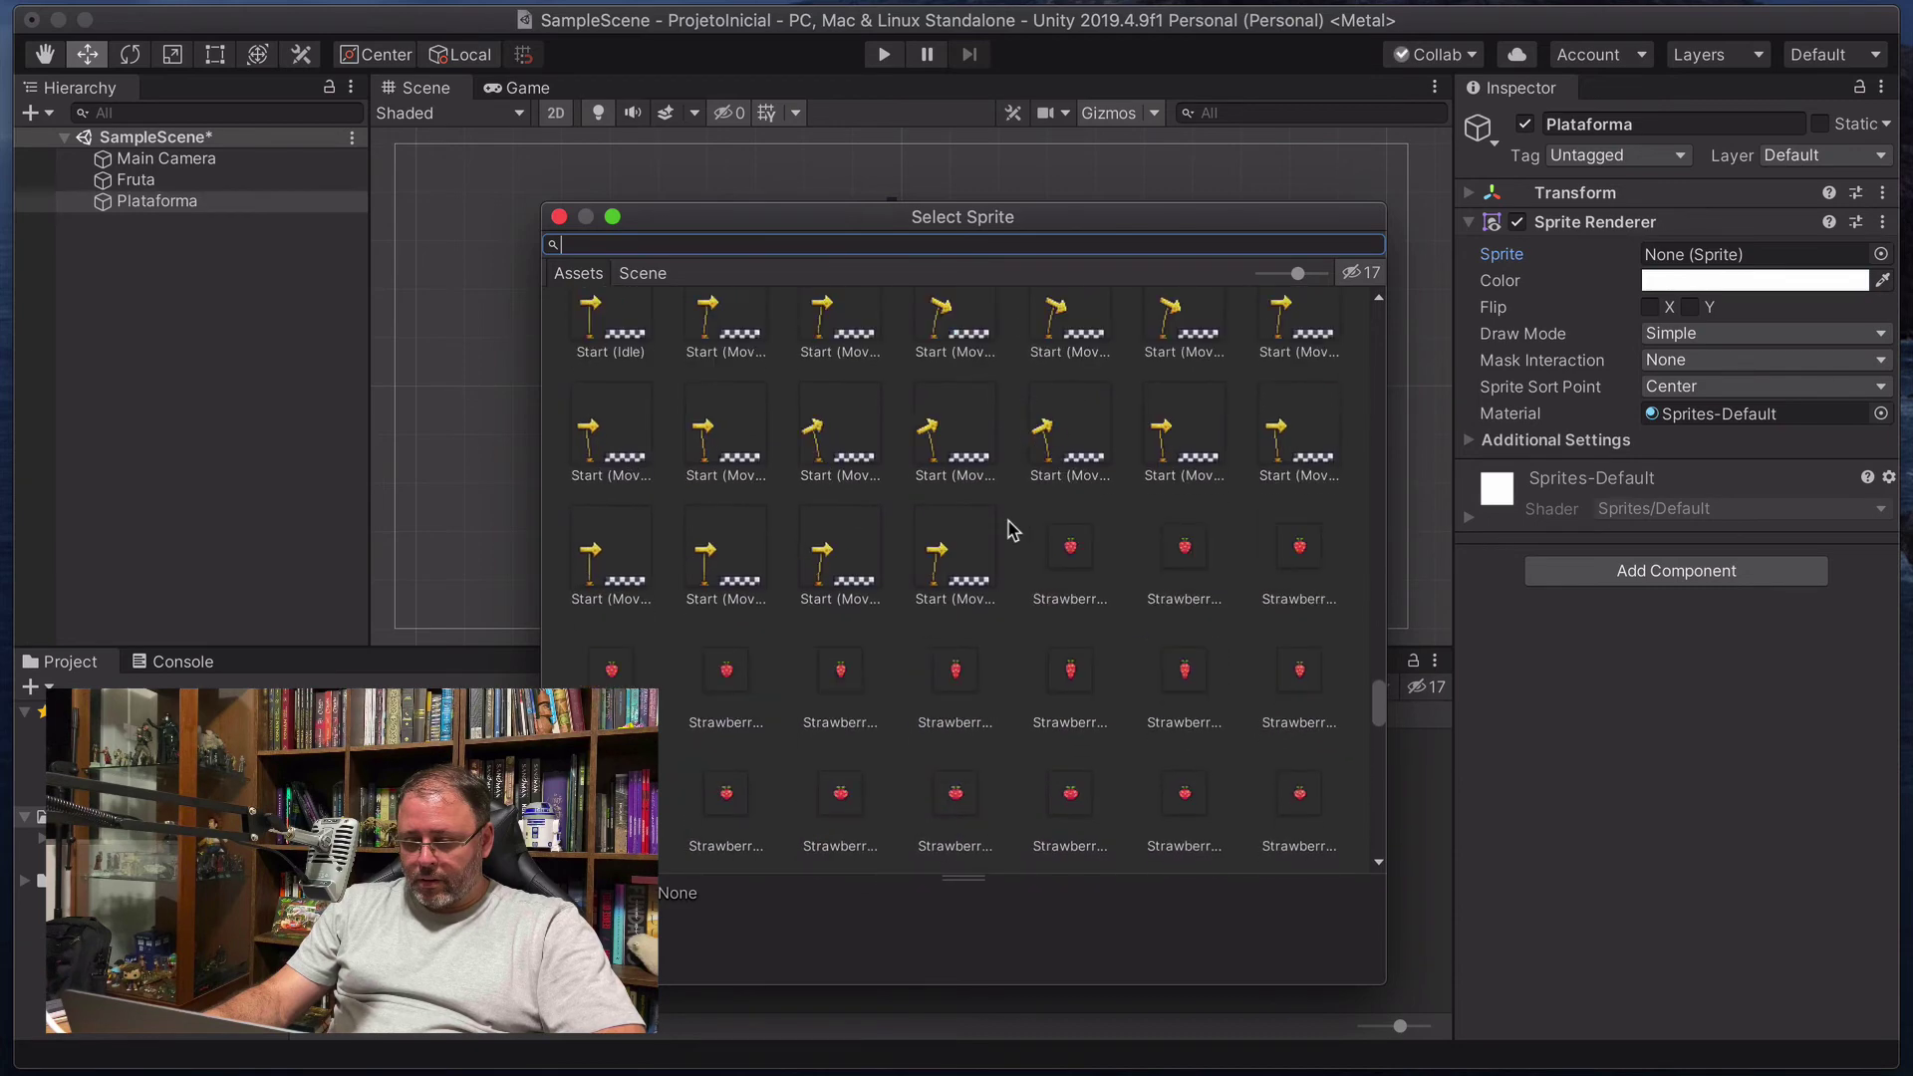
scroll(1013, 529, "up", 1)
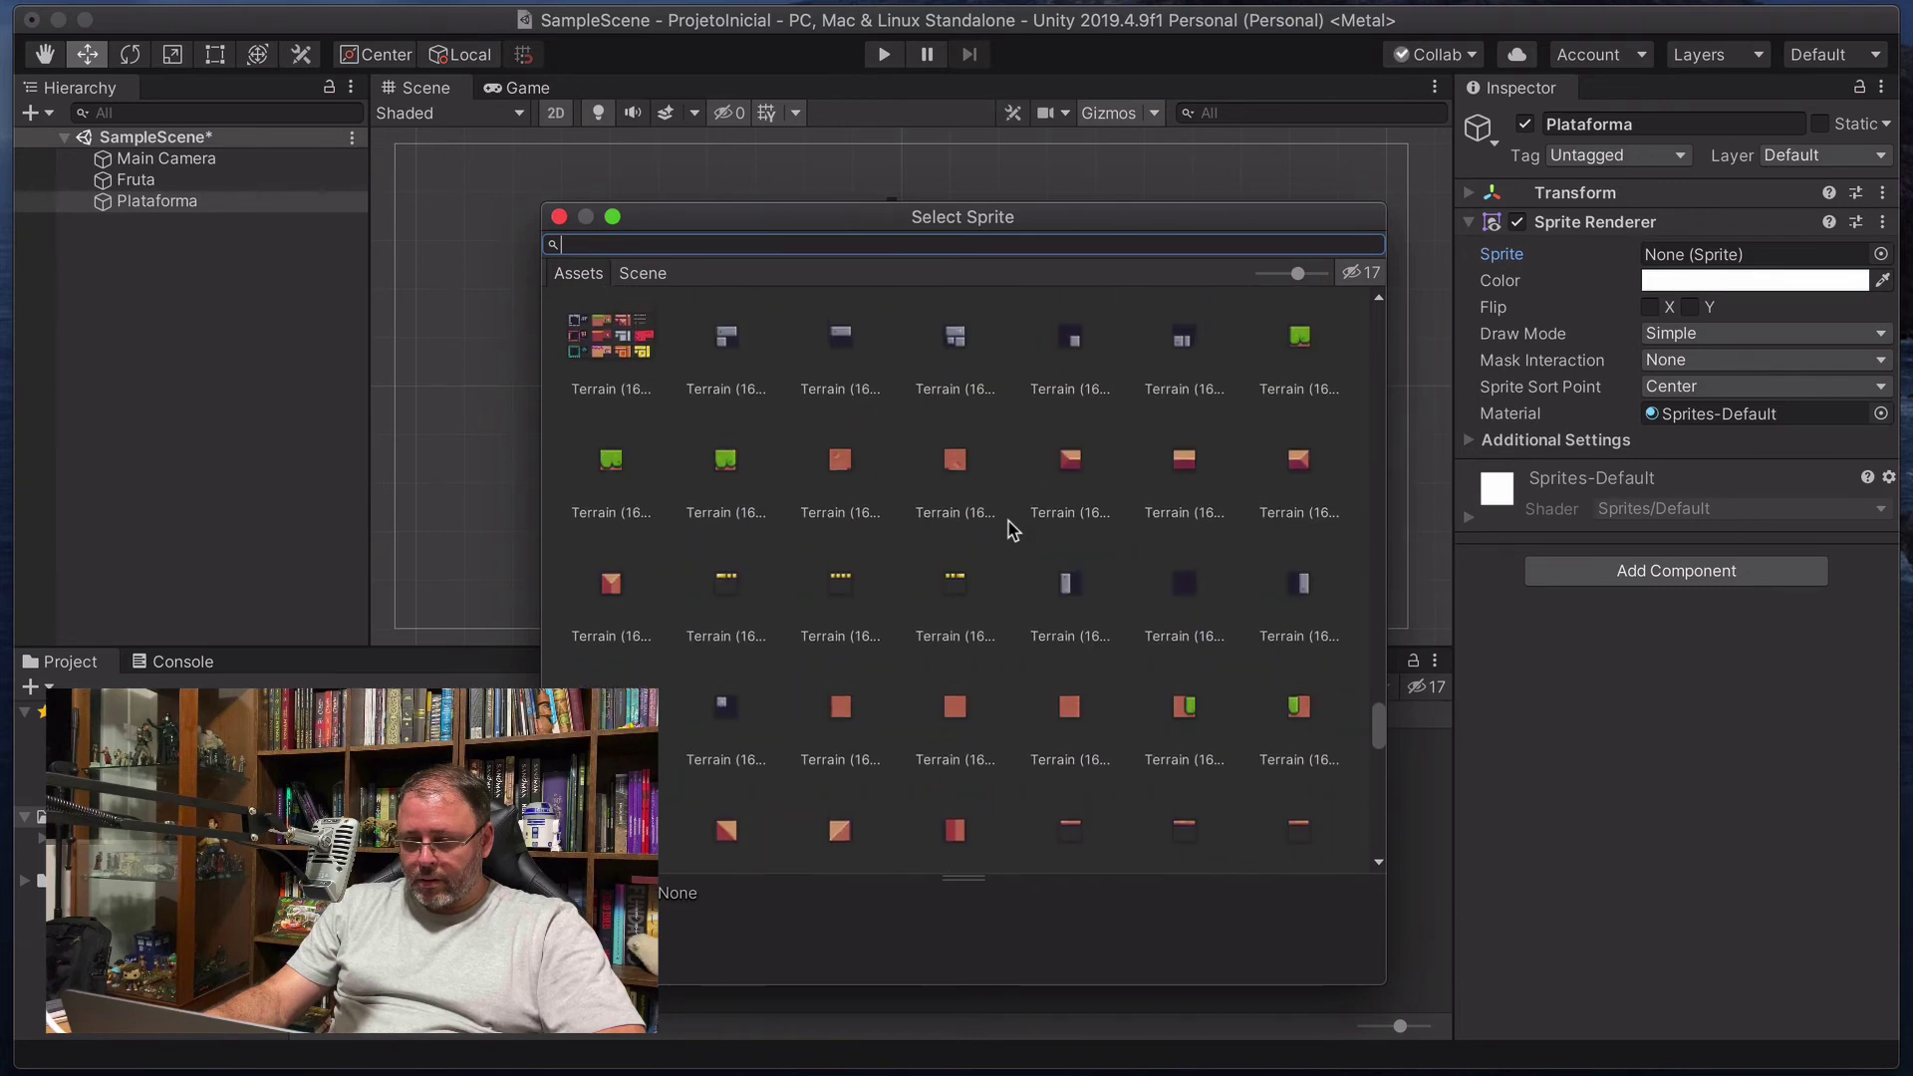
scroll(1129, 485, "up", 3)
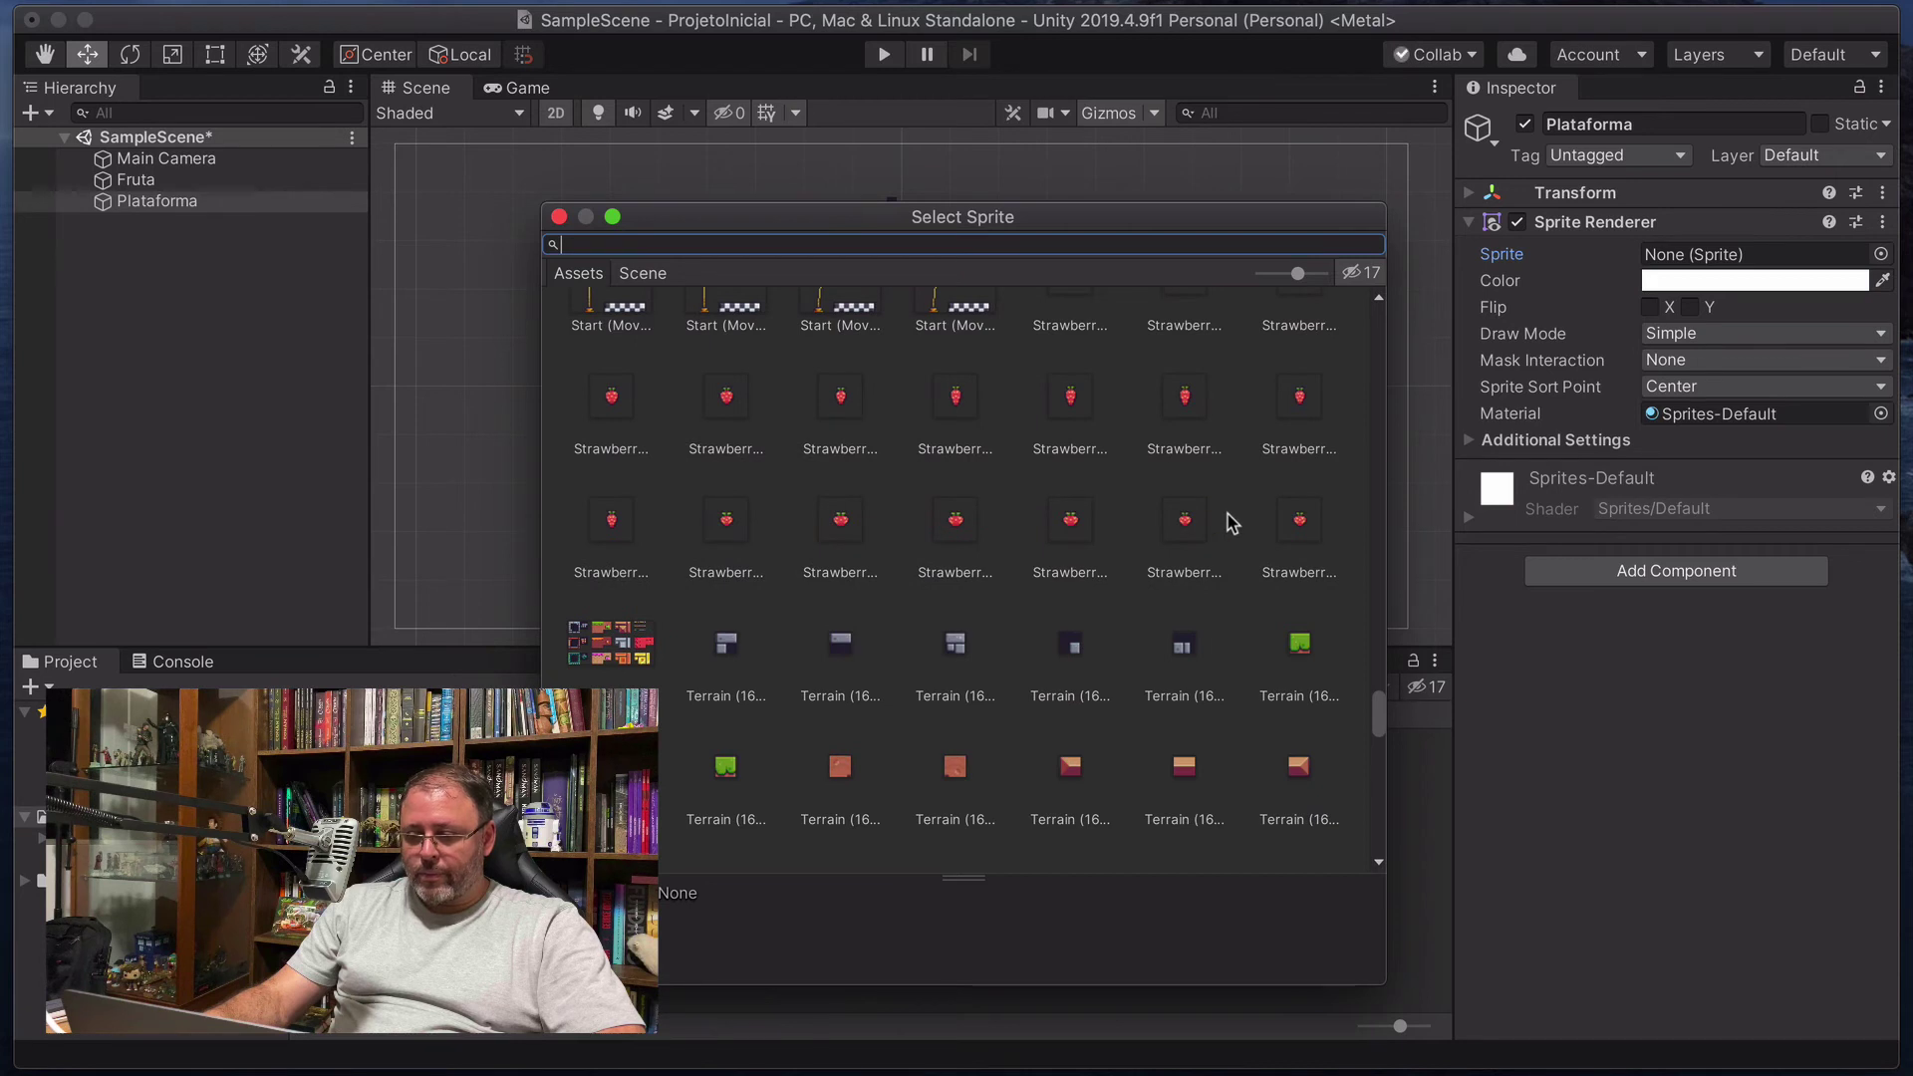
left_click(1299, 648)
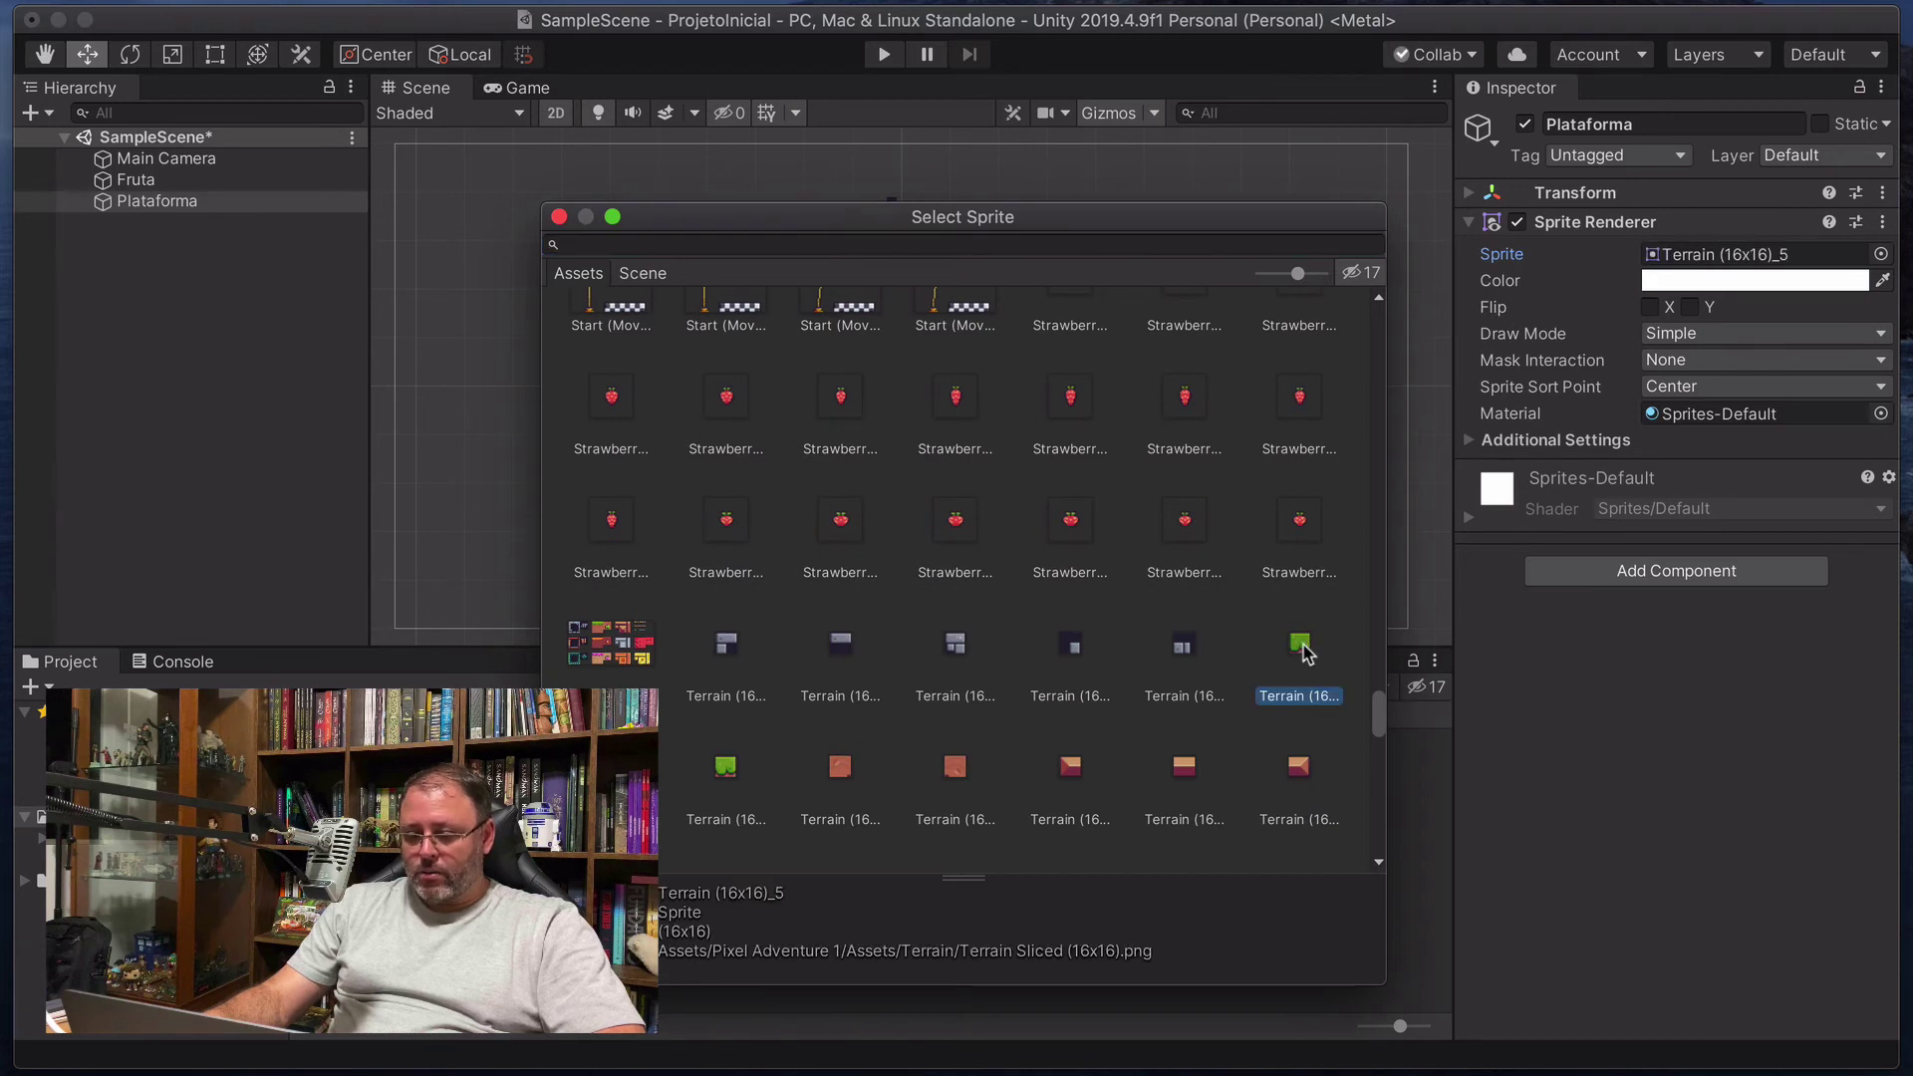
double_click(1300, 647)
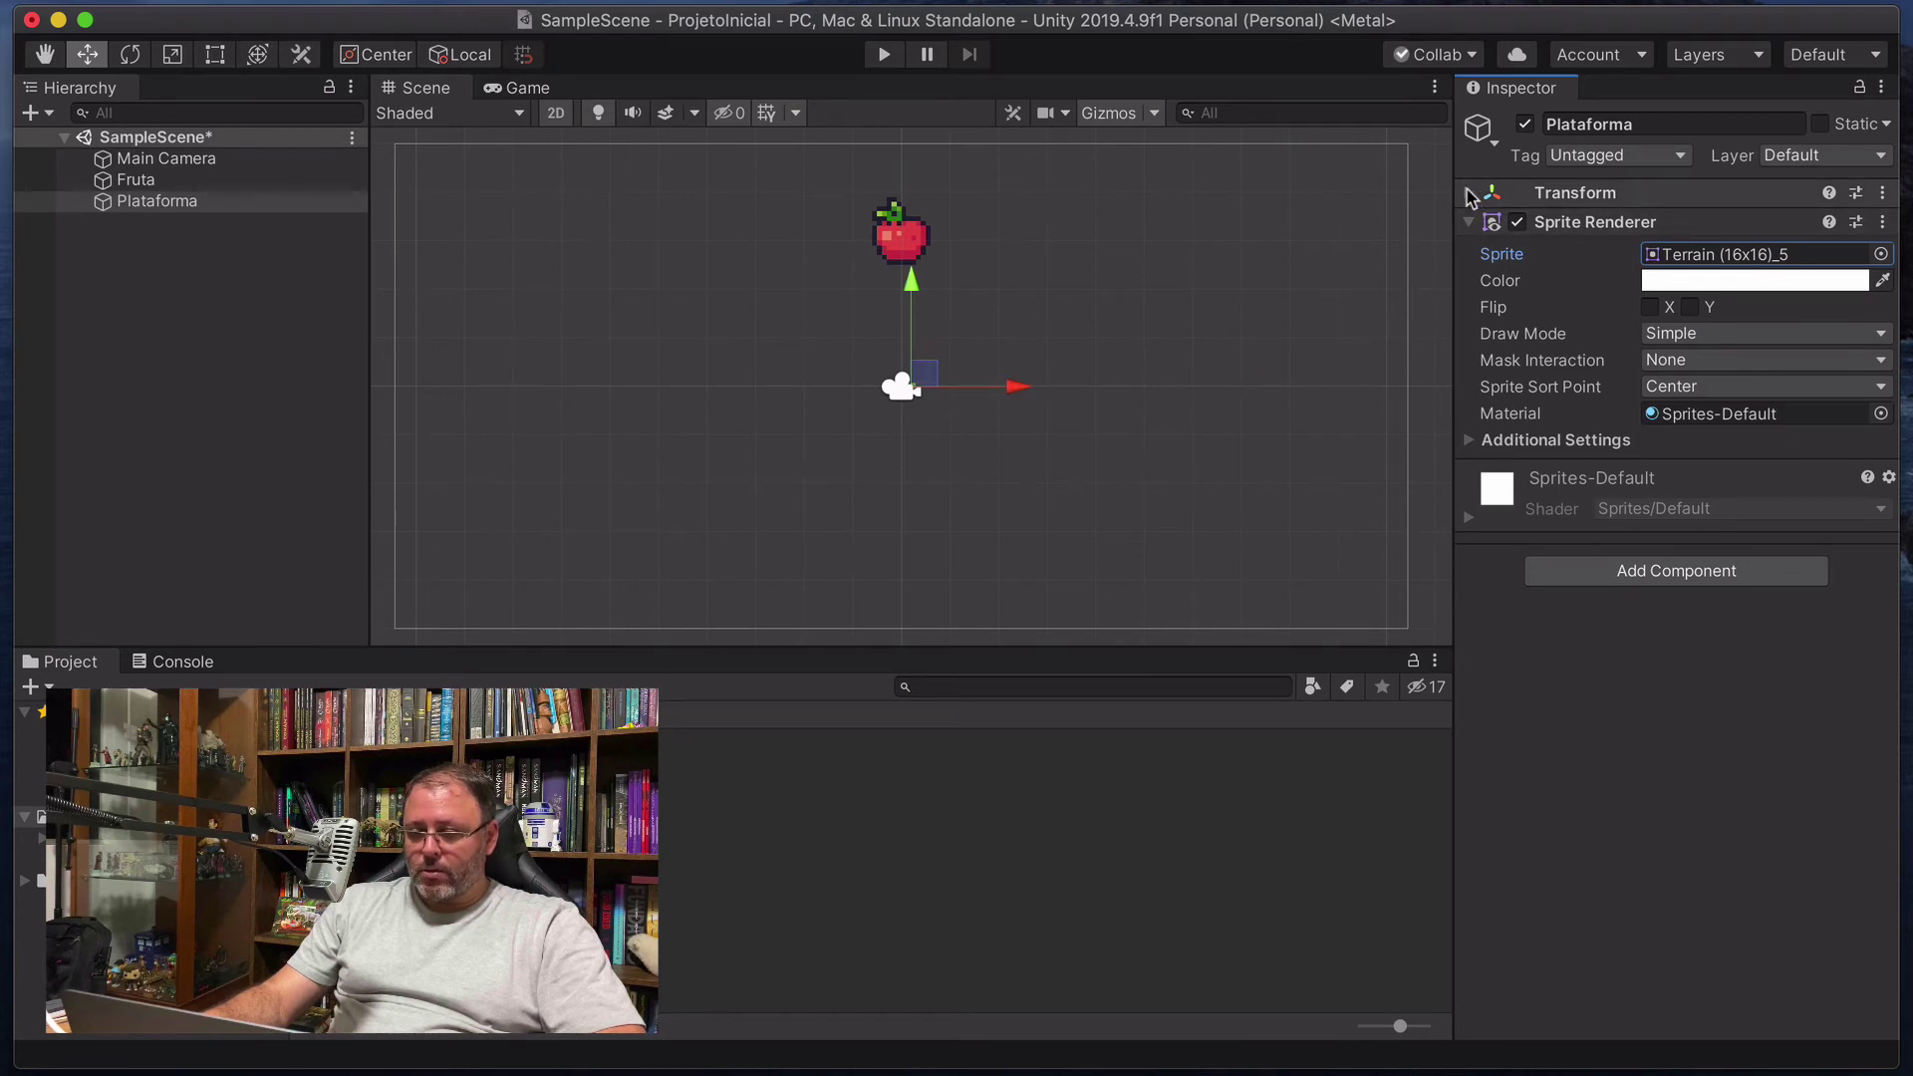
Set Plataforma's Transform scale to 10 on both X and Y.
left_click(1468, 193)
left_click(1685, 278)
type("10")
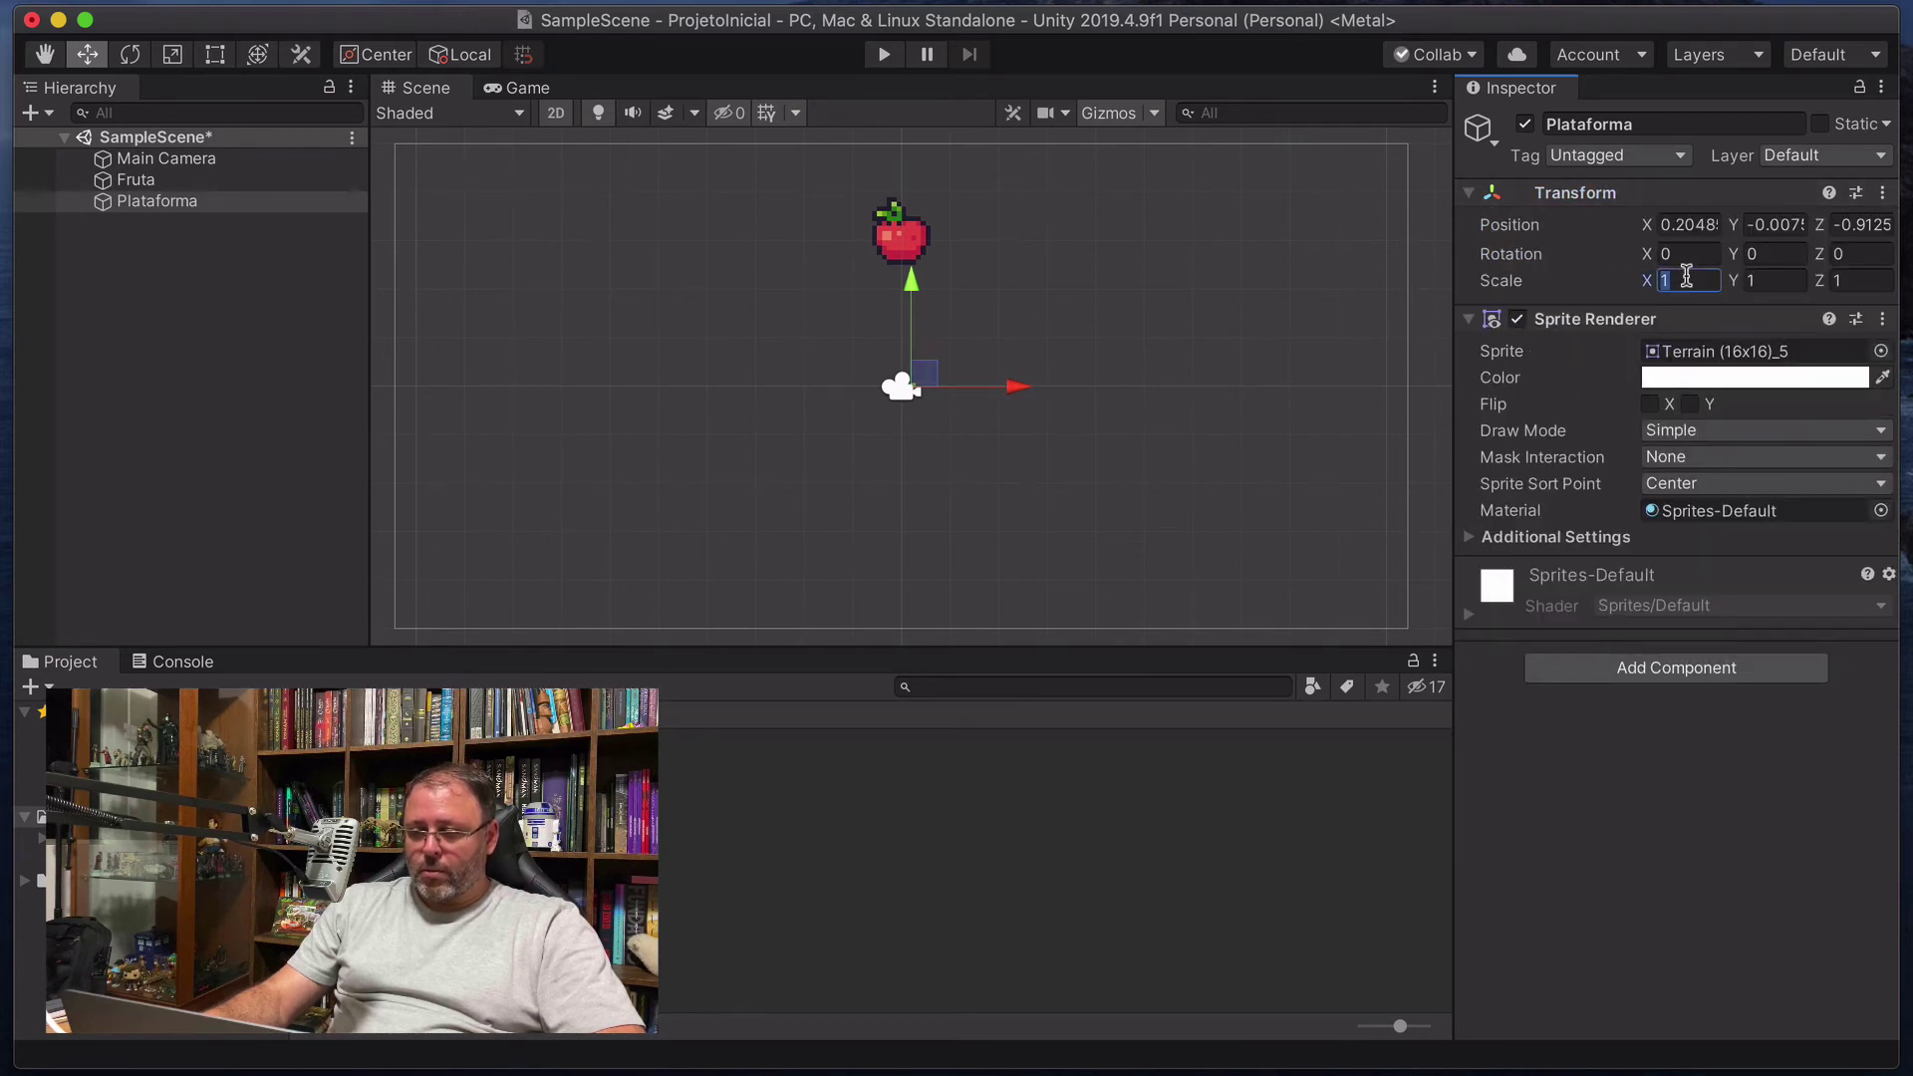
key("Tab")
type("10")
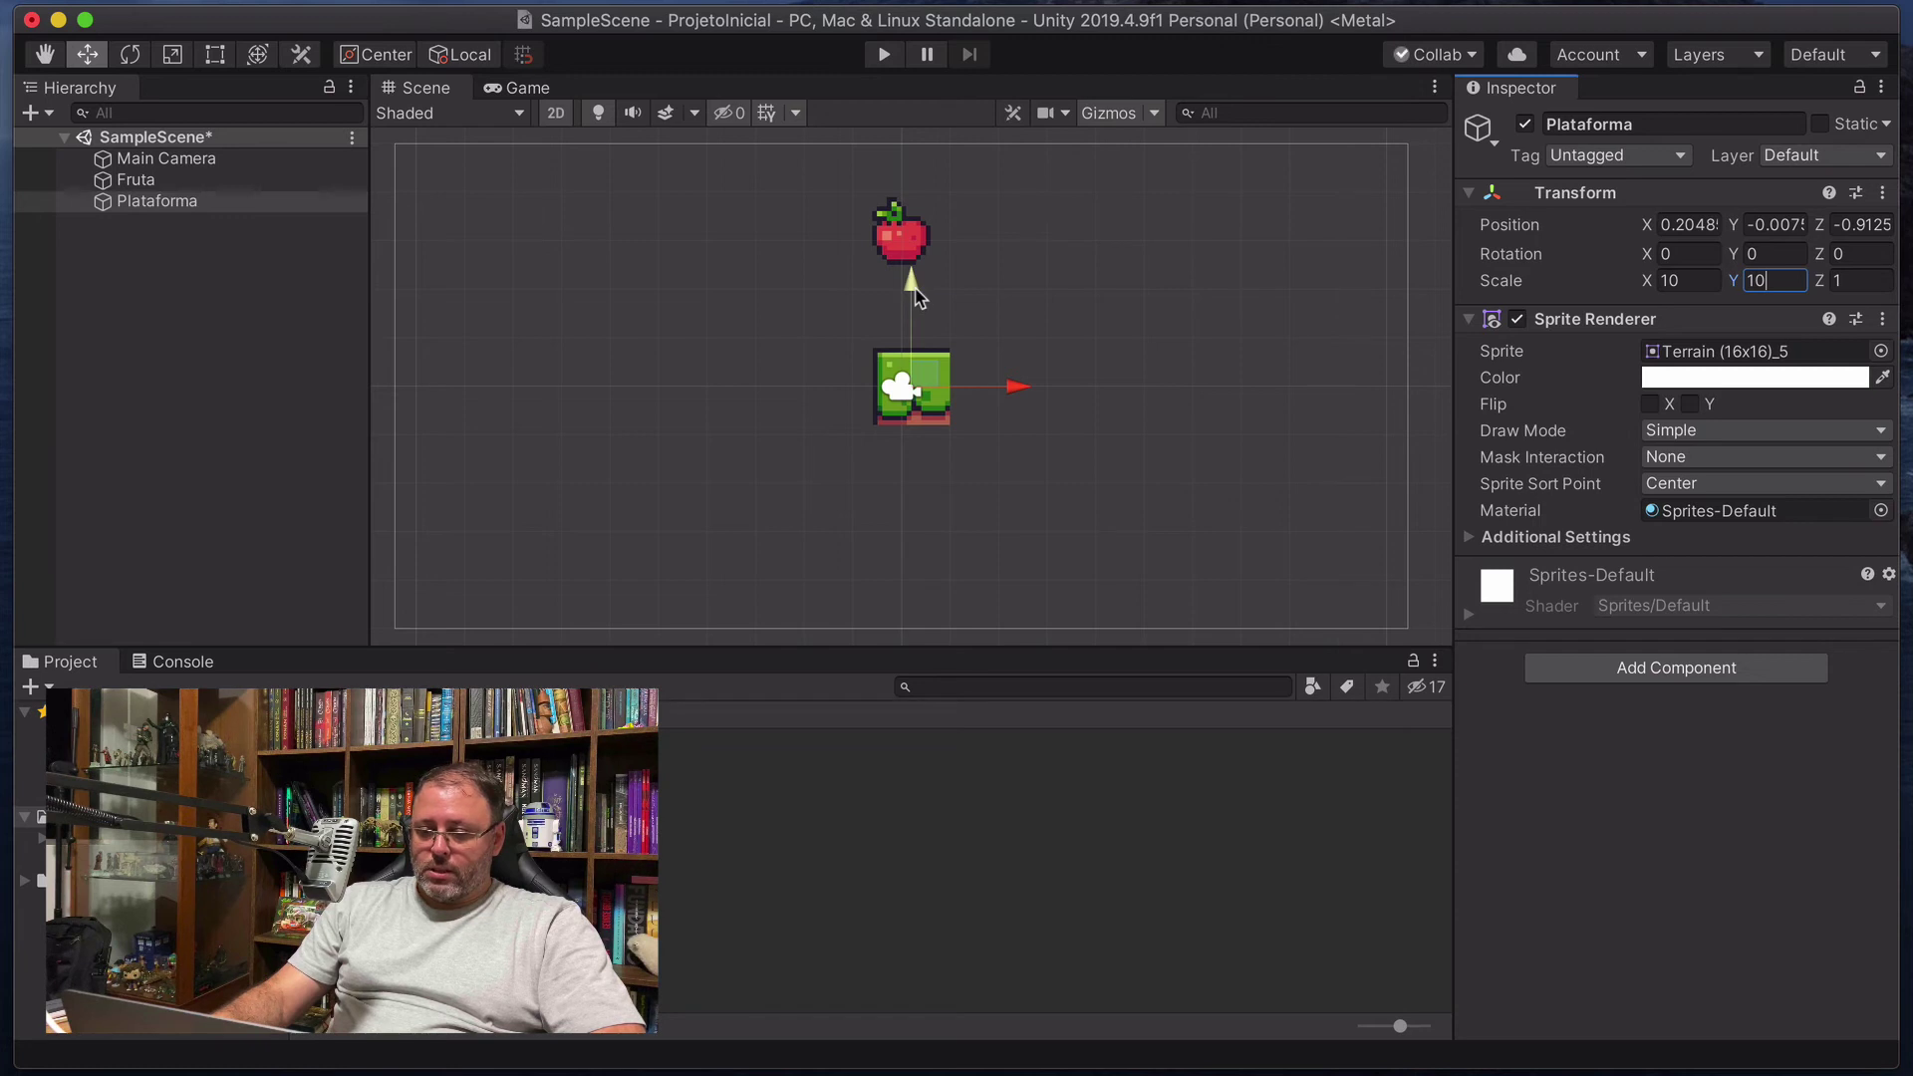
Set Plataforma's Transform position to X 0, Y -3, Z 0 to place it below Fruta.
left_click(1710, 221)
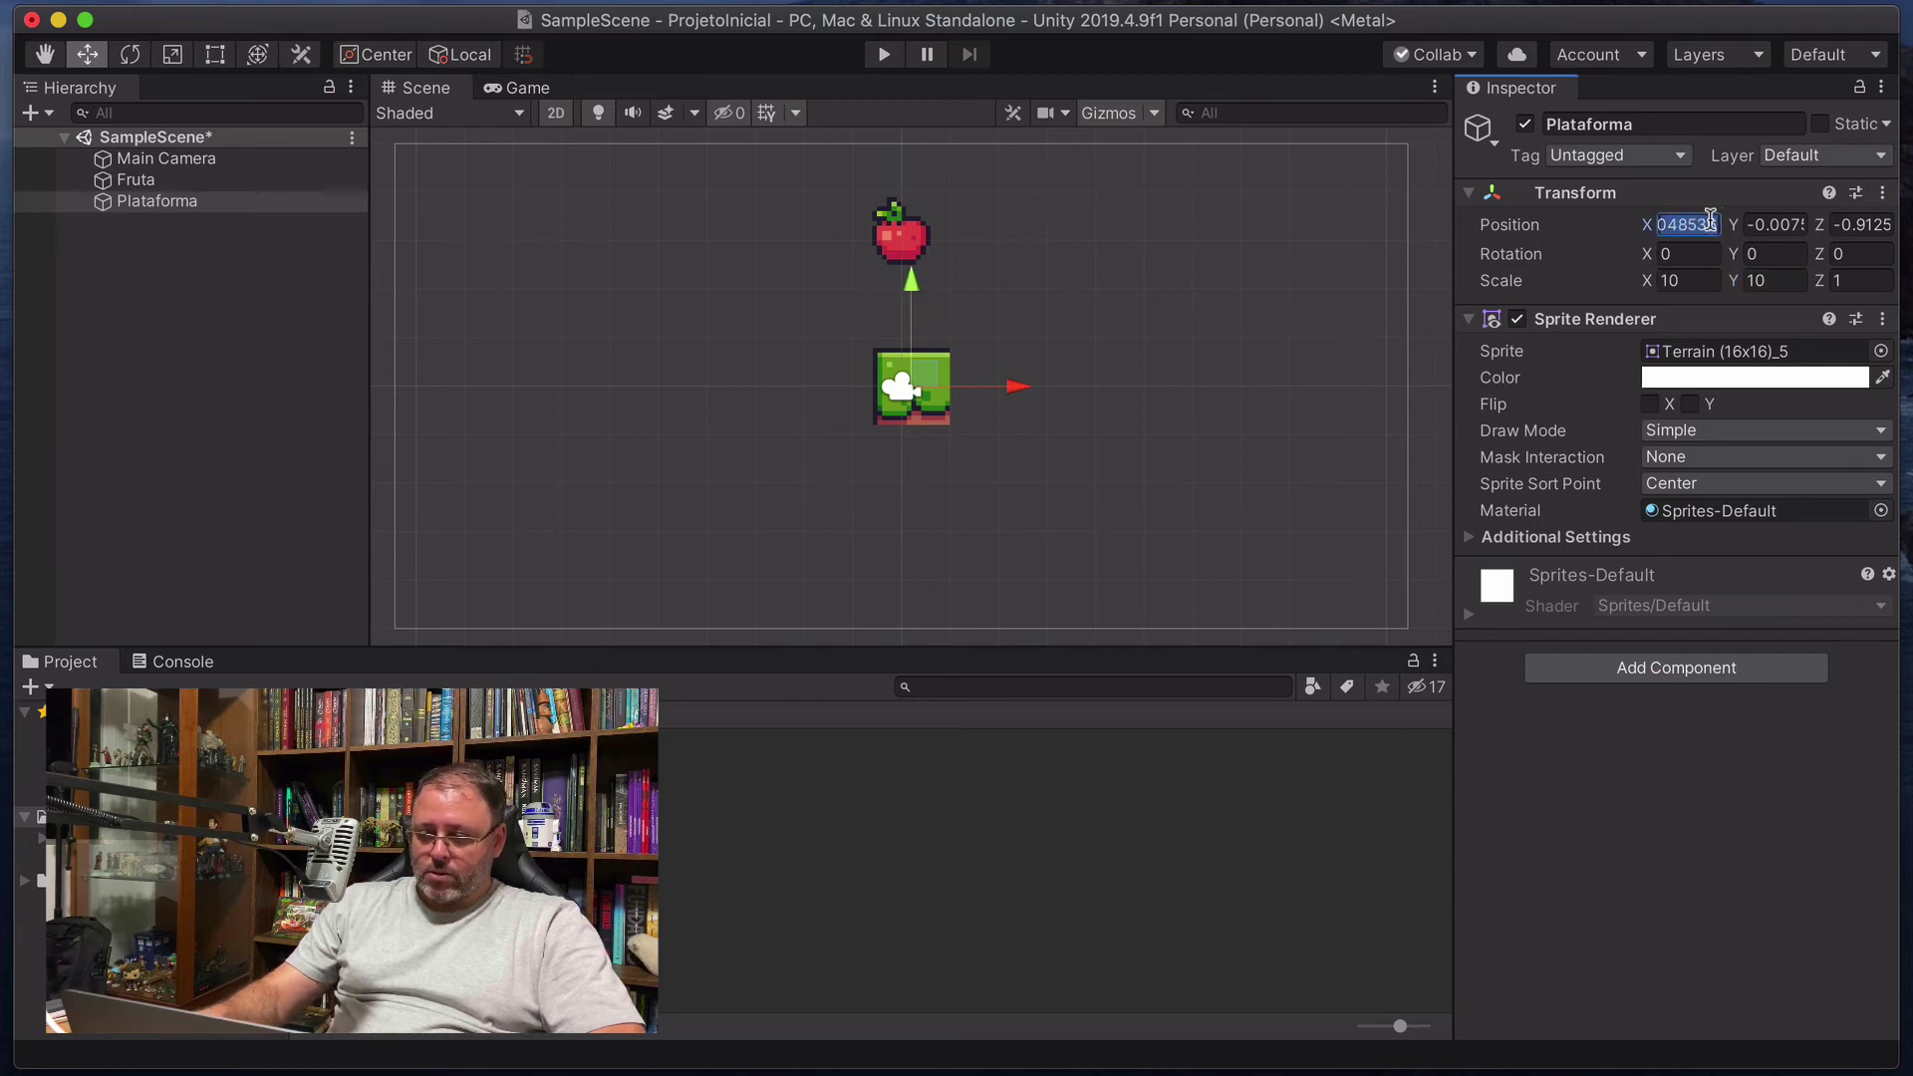
type("0")
left_click(1772, 225)
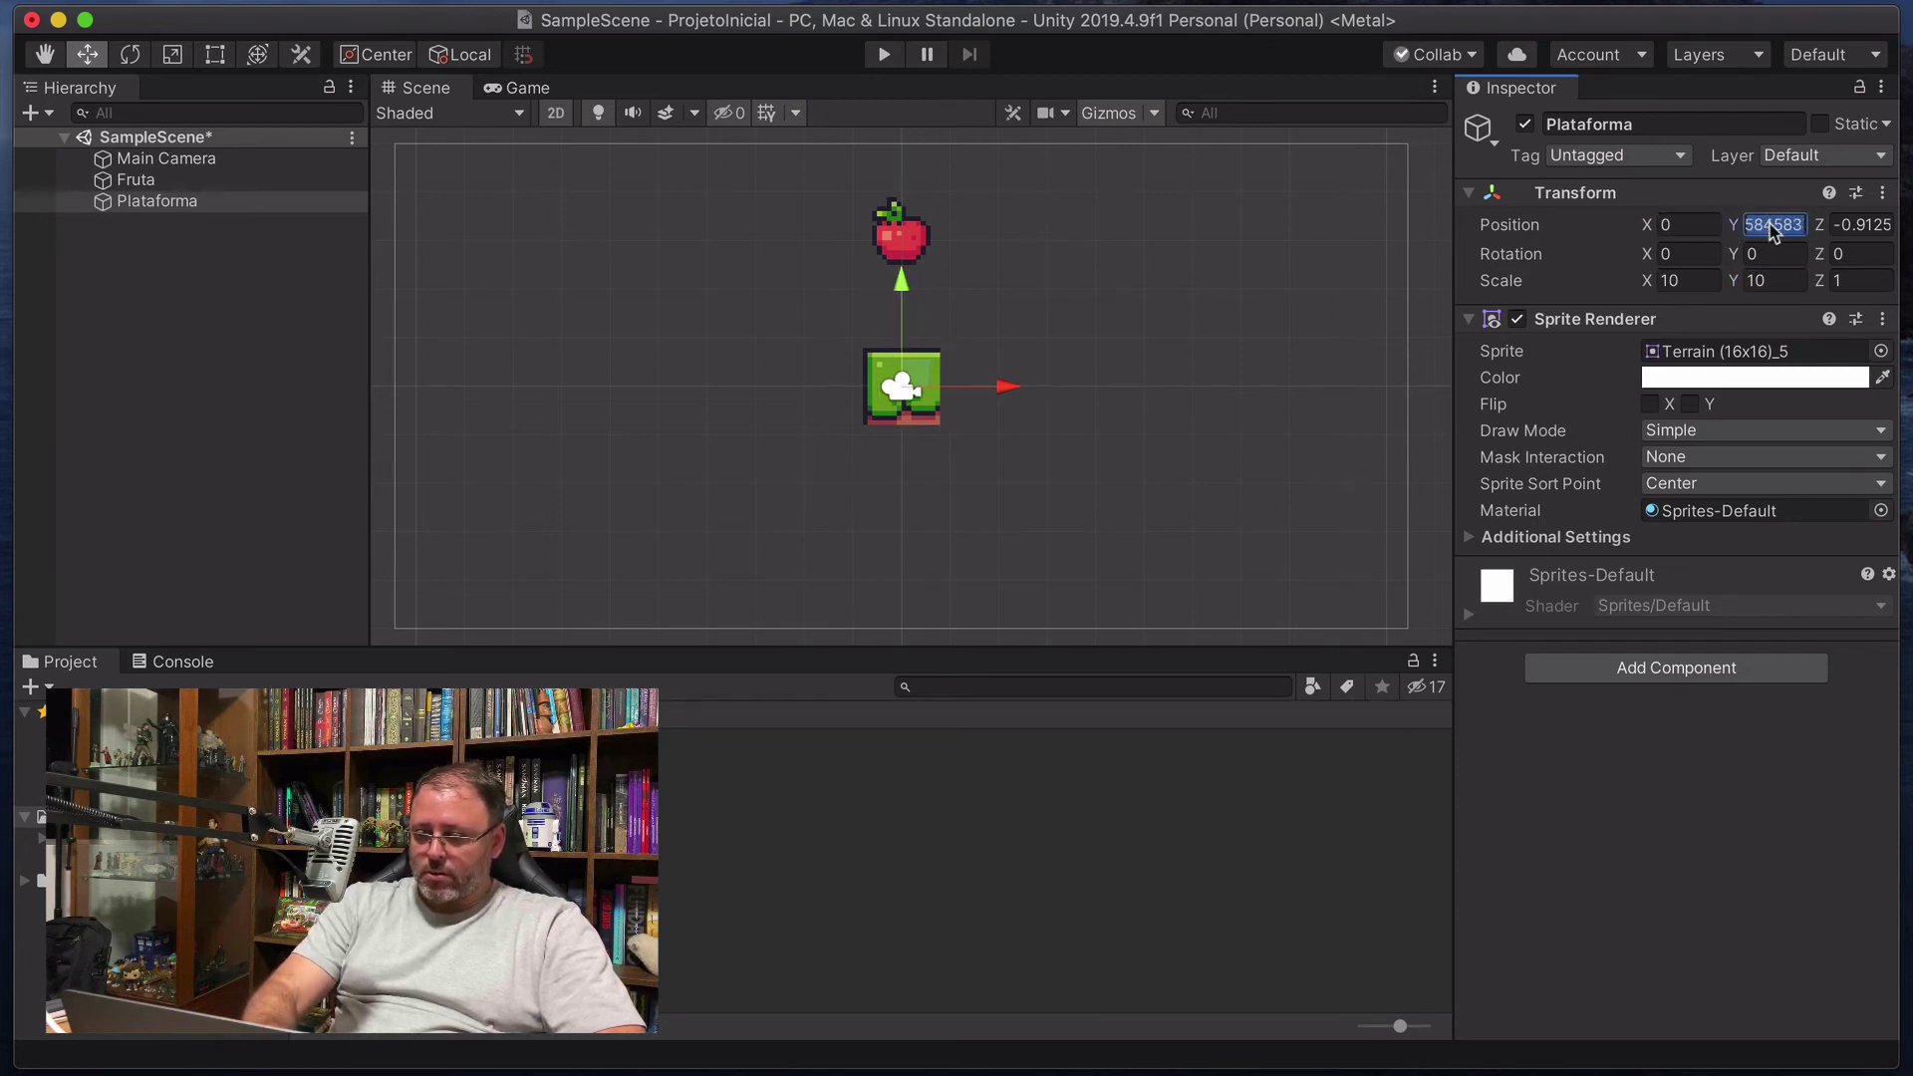
type("-0")
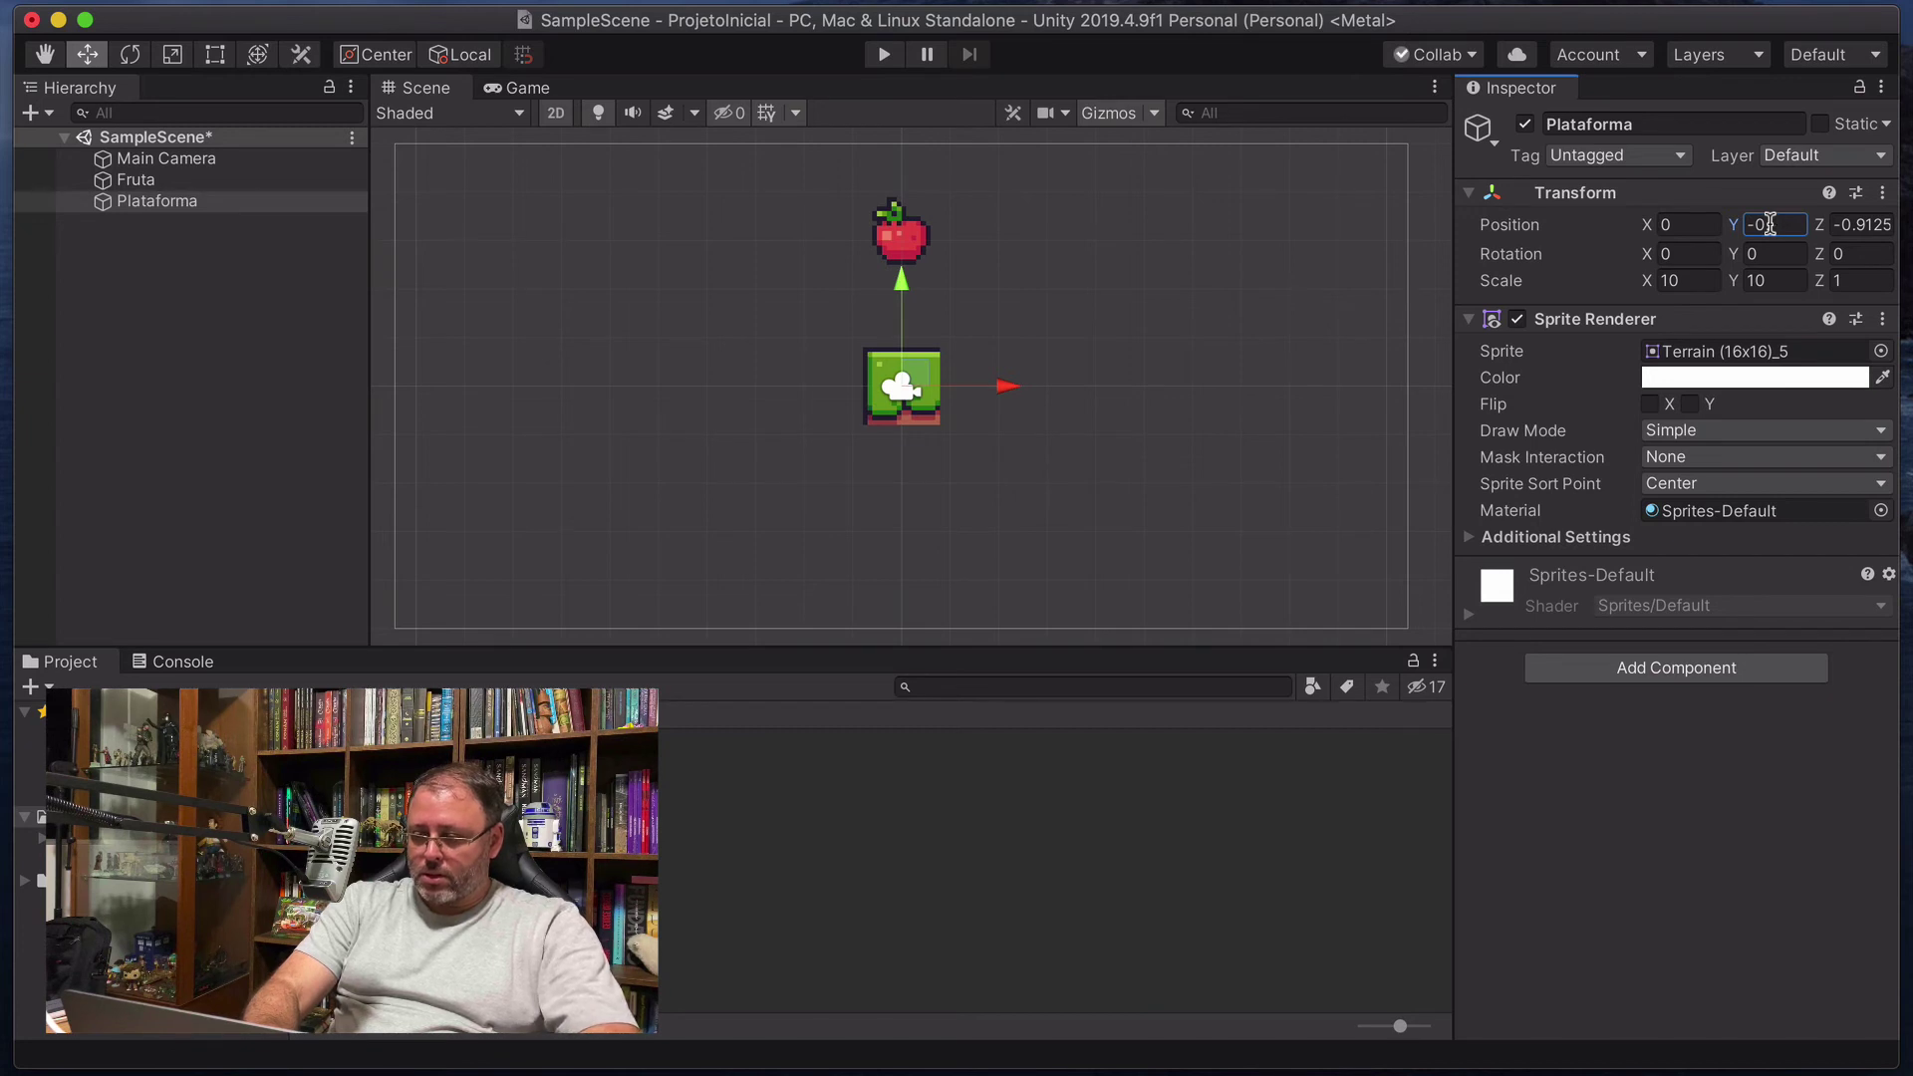
key("BackSpace")
type("3")
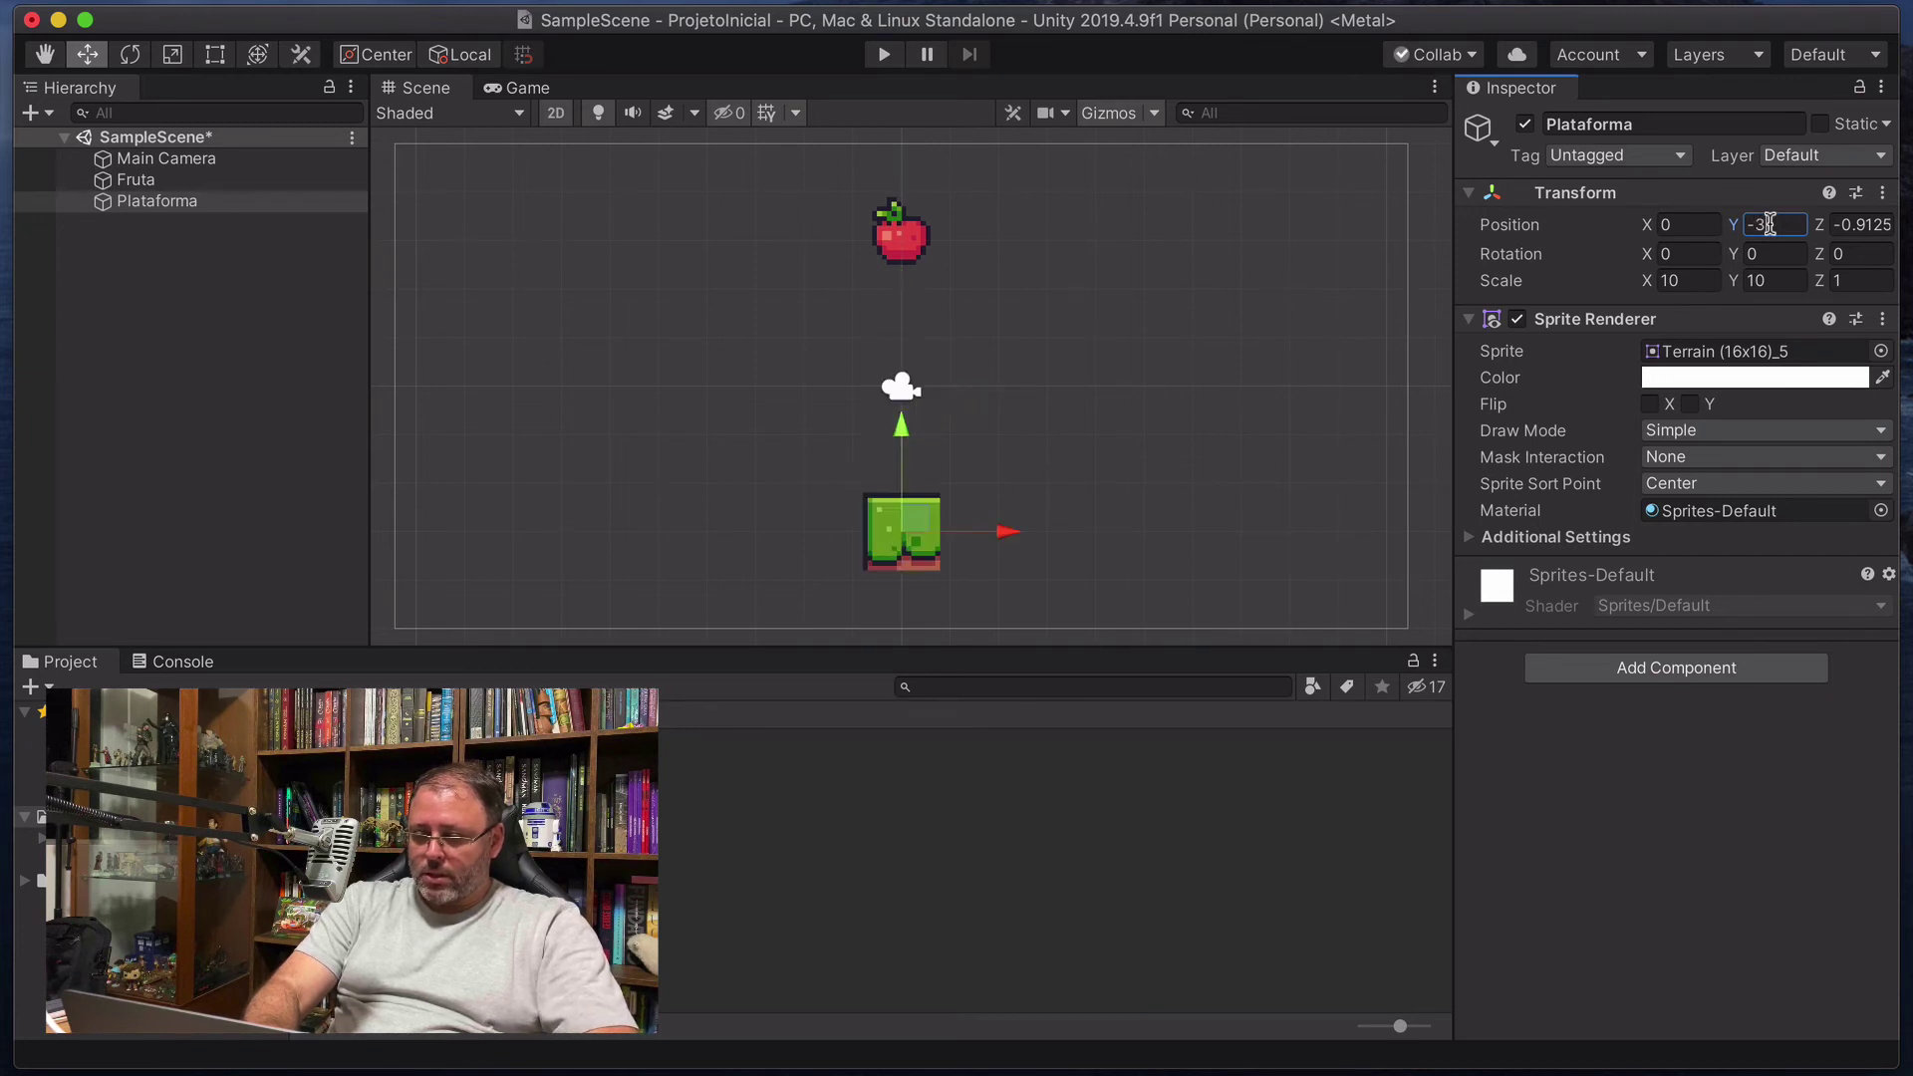
key("Tab")
type("0")
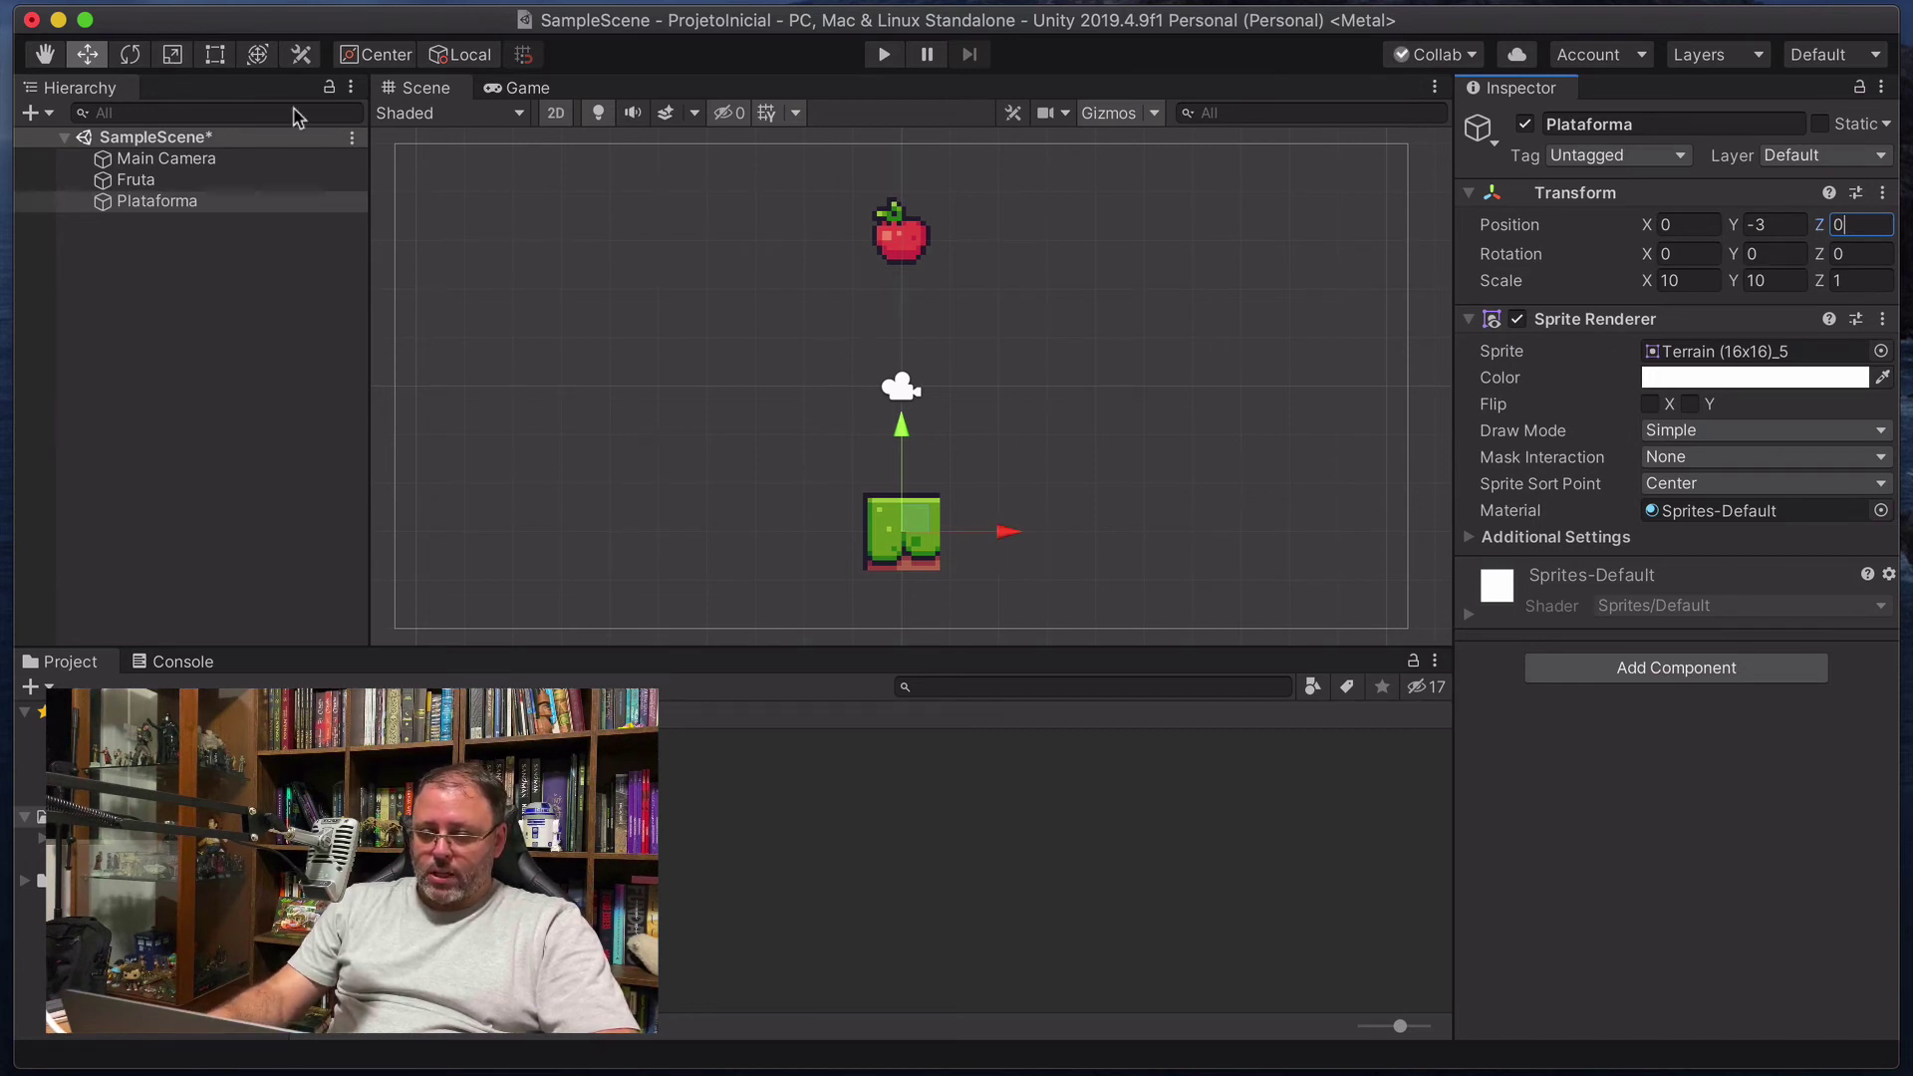
Stretch Plataforma horizontally with the Scale tool and set its X scale to exactly 30.
left_click(1757, 280)
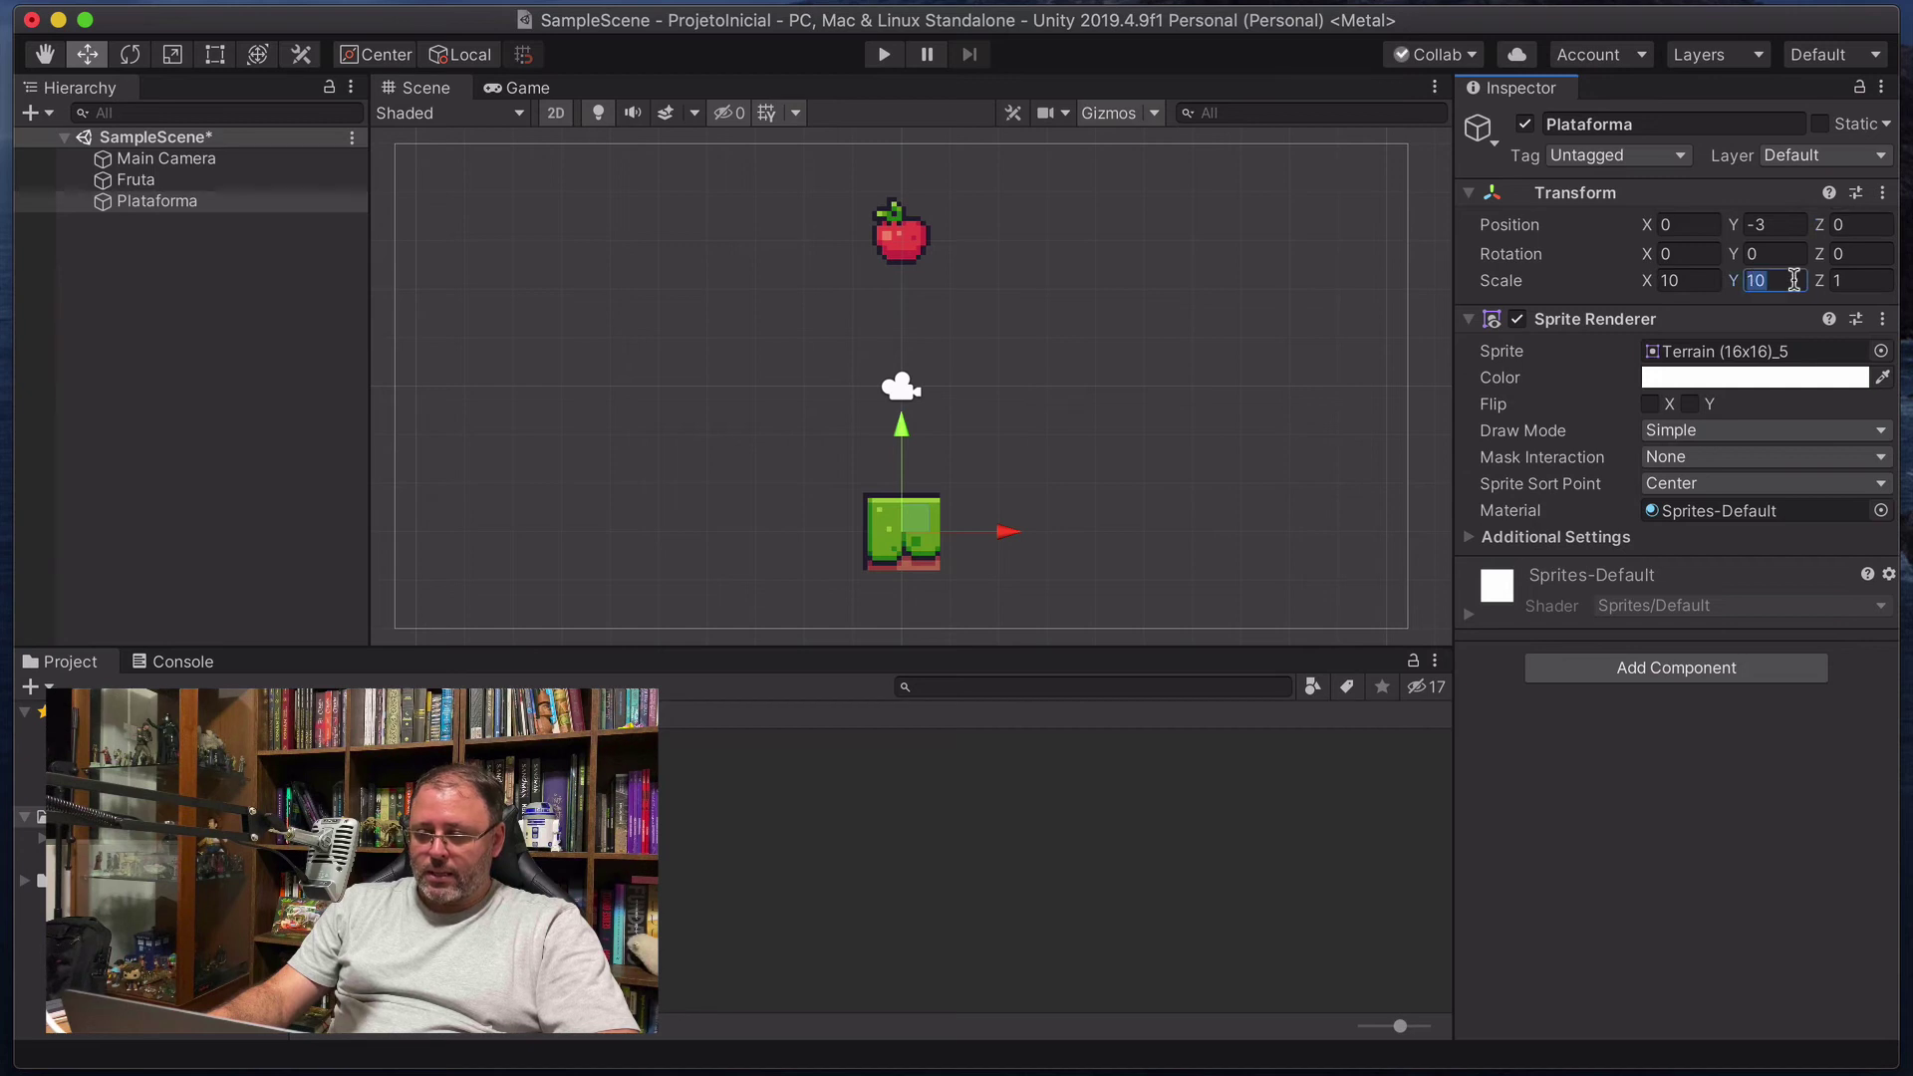
left_click(174, 55)
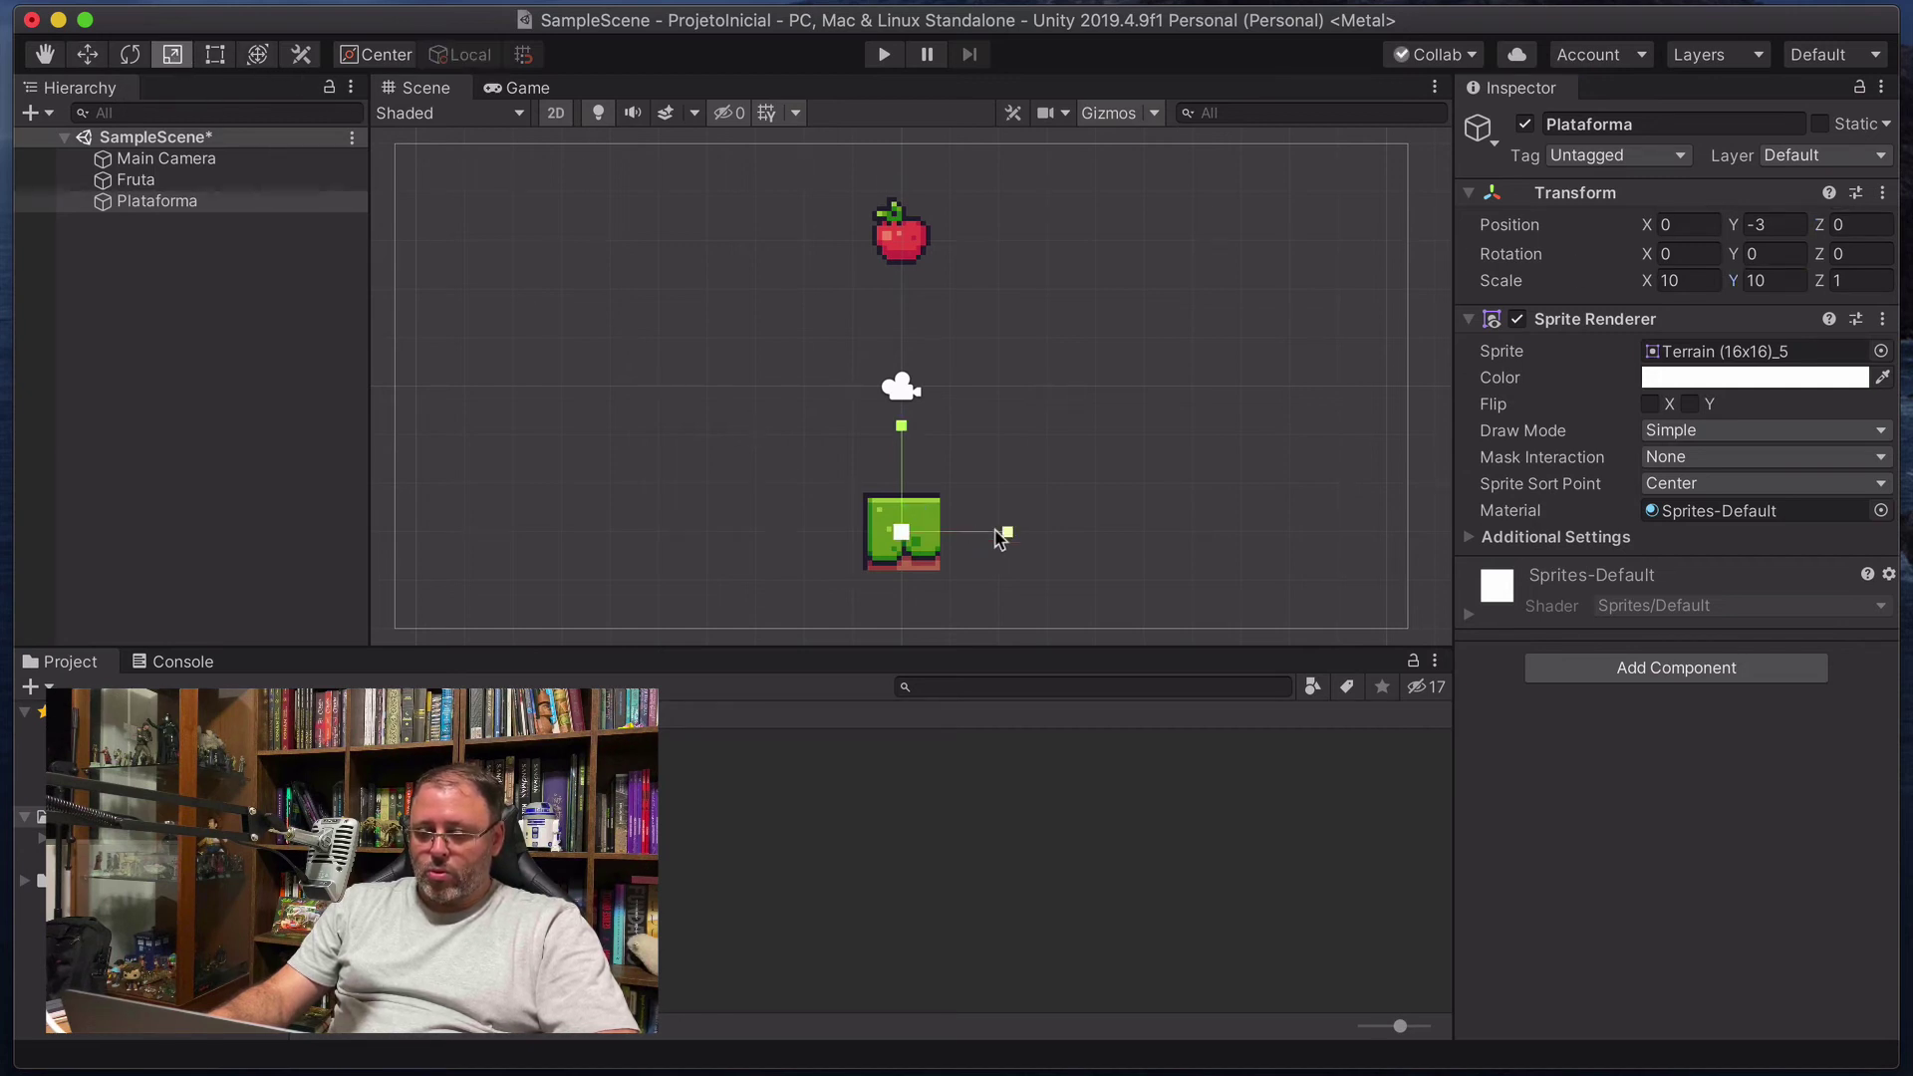
left_click_drag(1009, 535, 1225, 538)
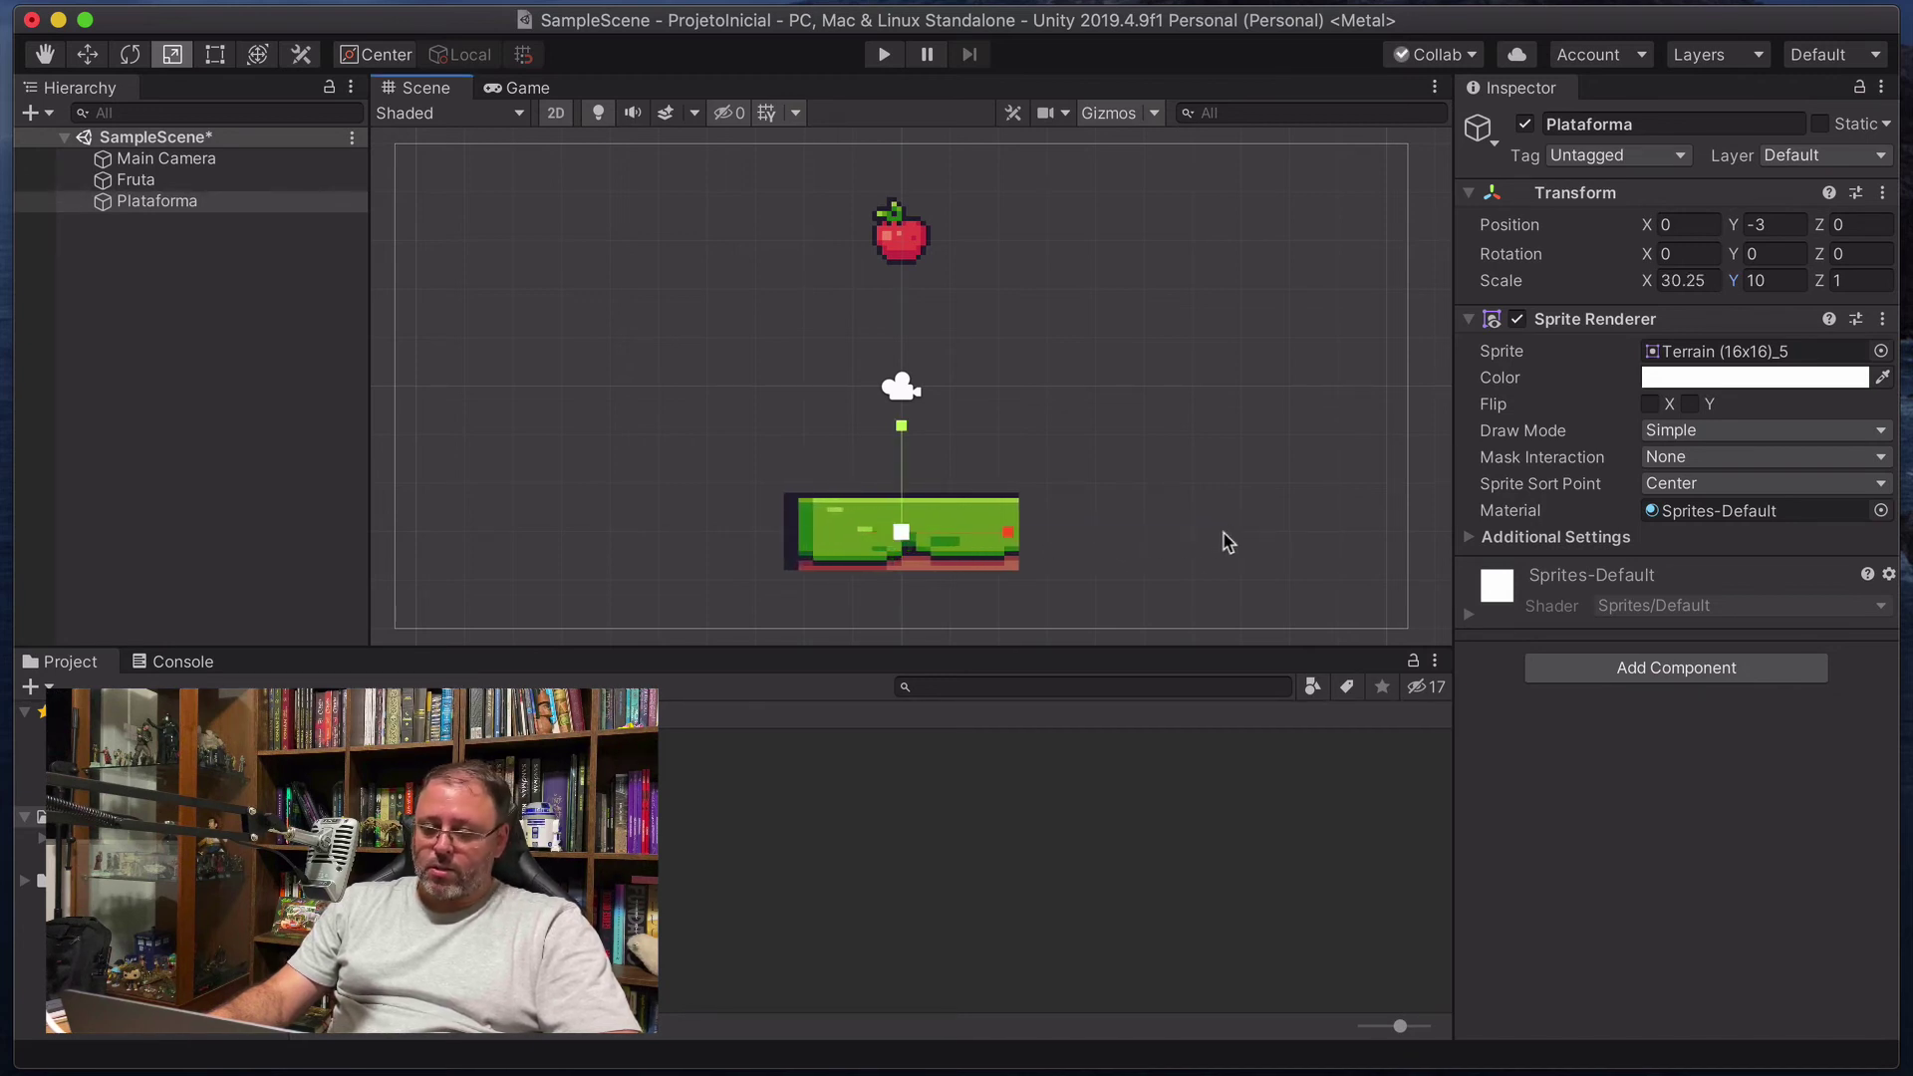
left_click(1705, 280)
type("30")
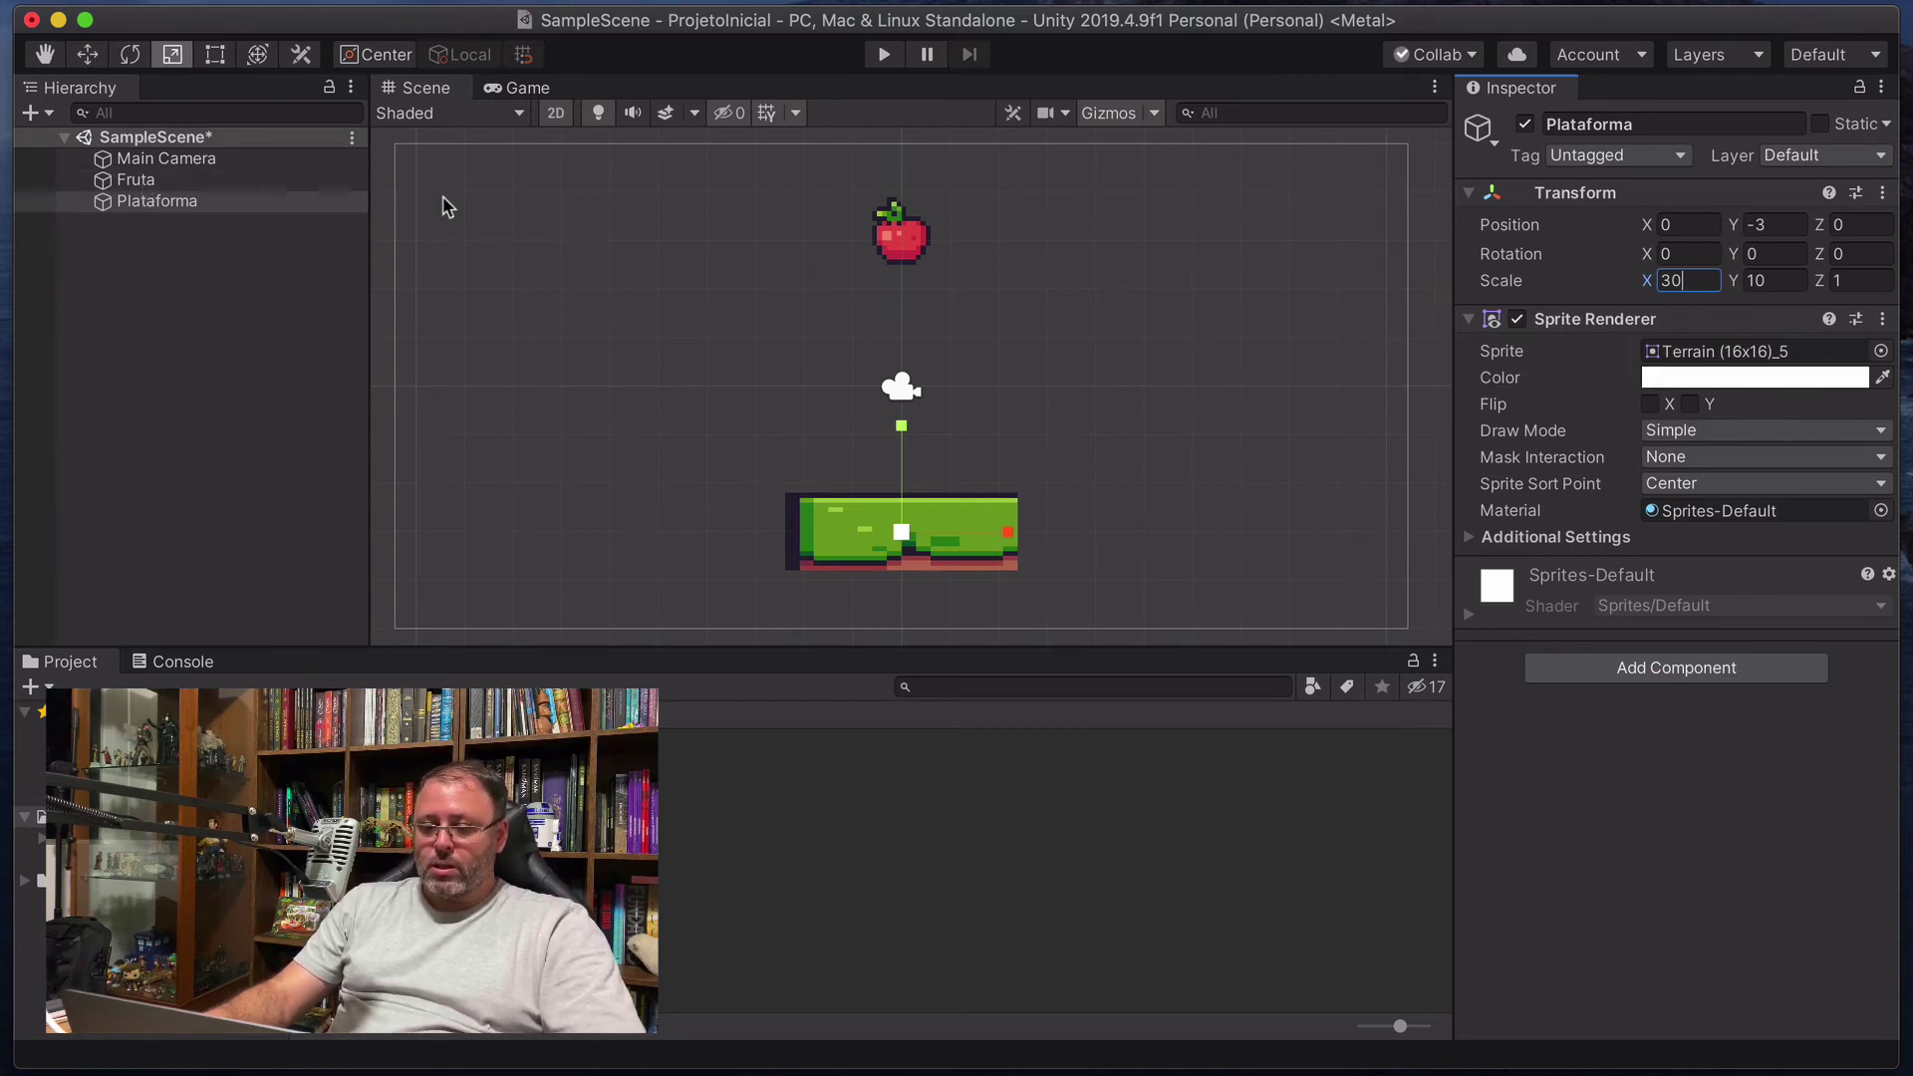
Play-test the scene to watch how Fruta falls in relation to Plataforma, and stop the playback.
left_click(252, 339)
left_click(159, 199)
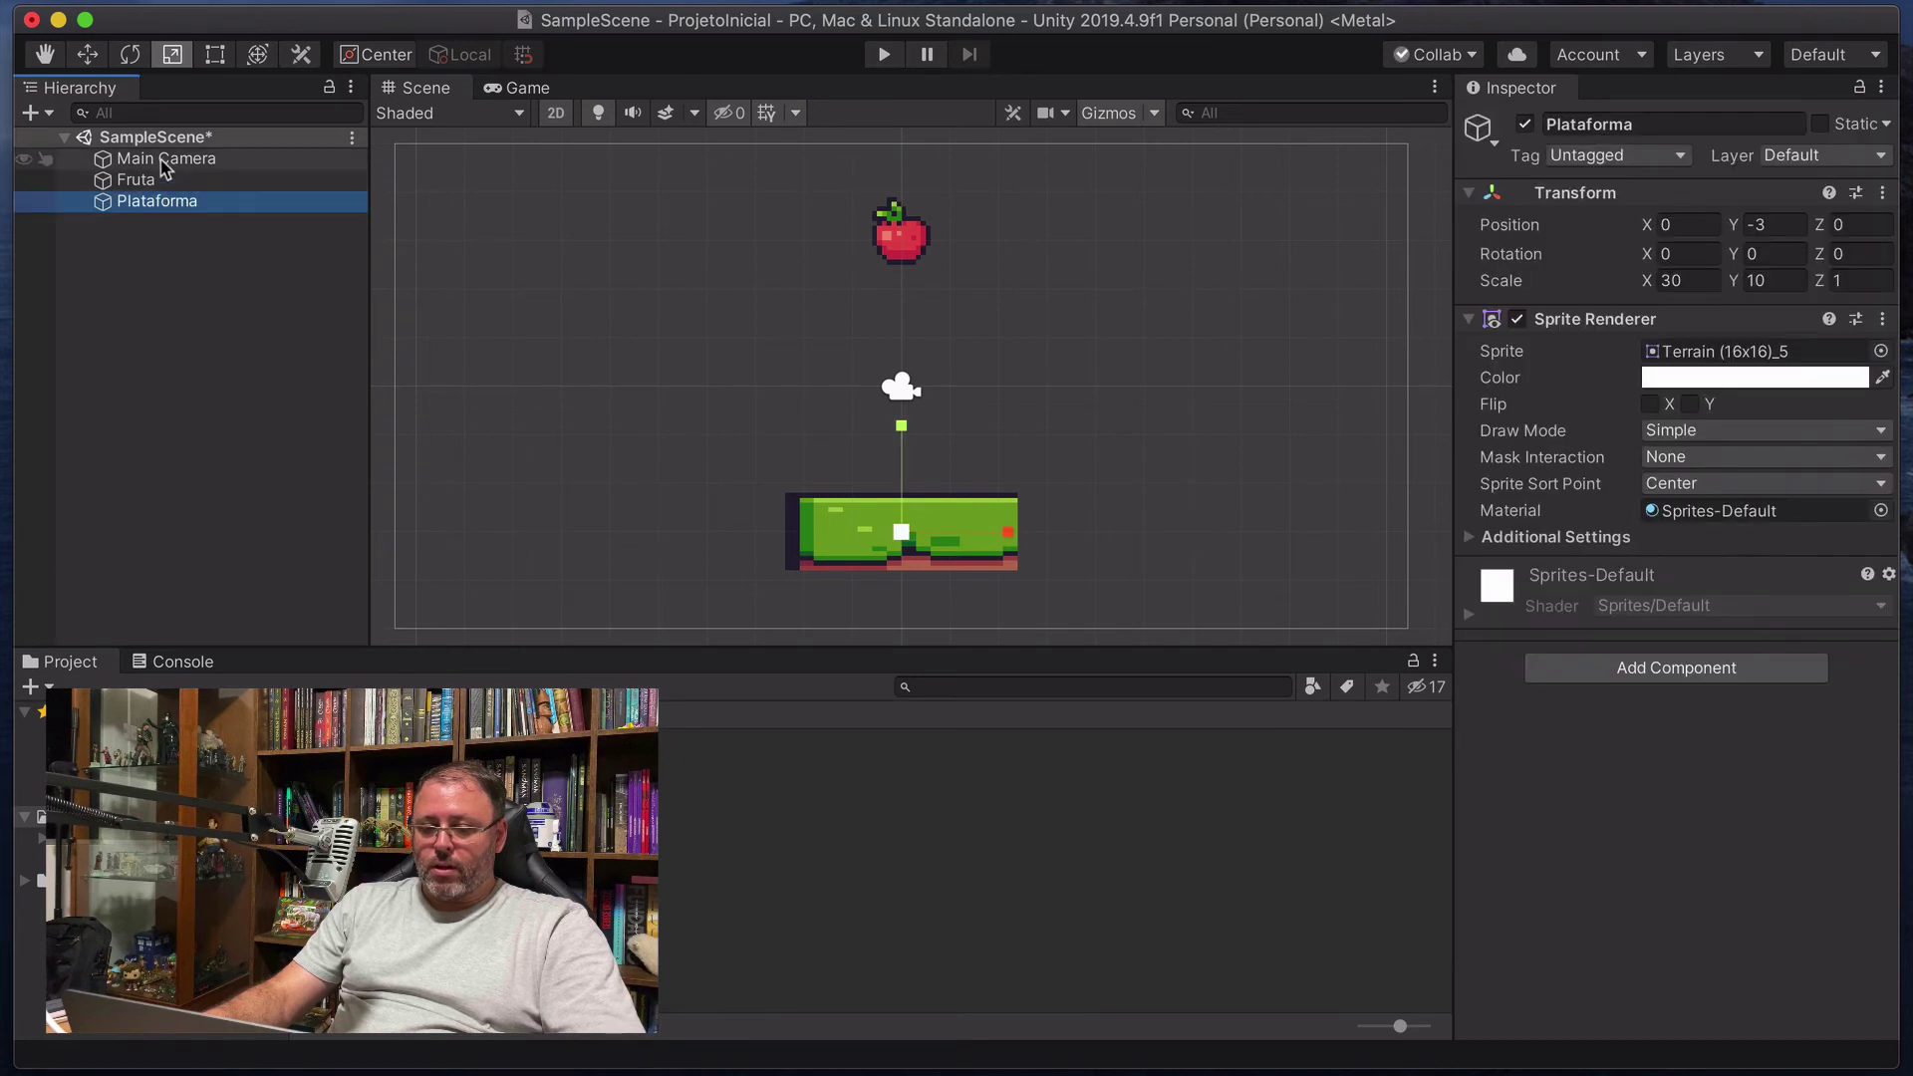
left_click(881, 56)
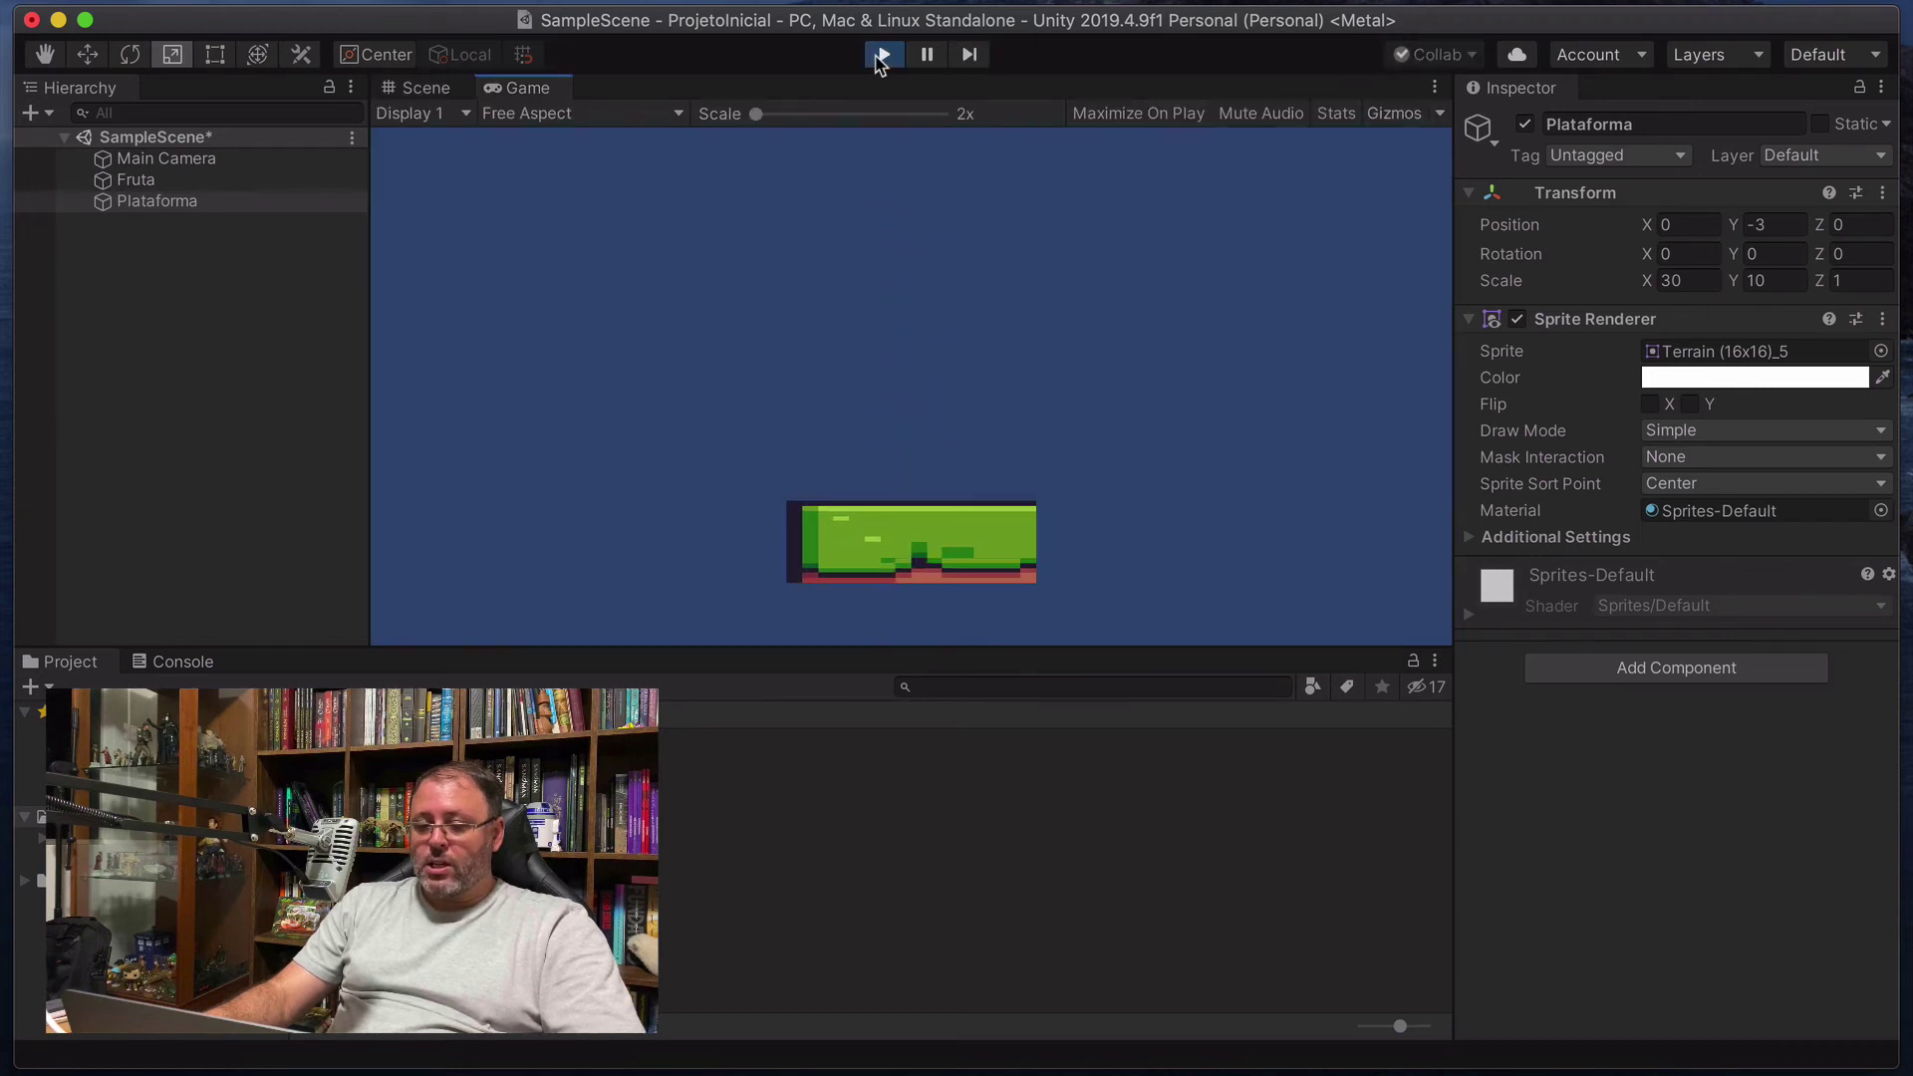
left_click(877, 57)
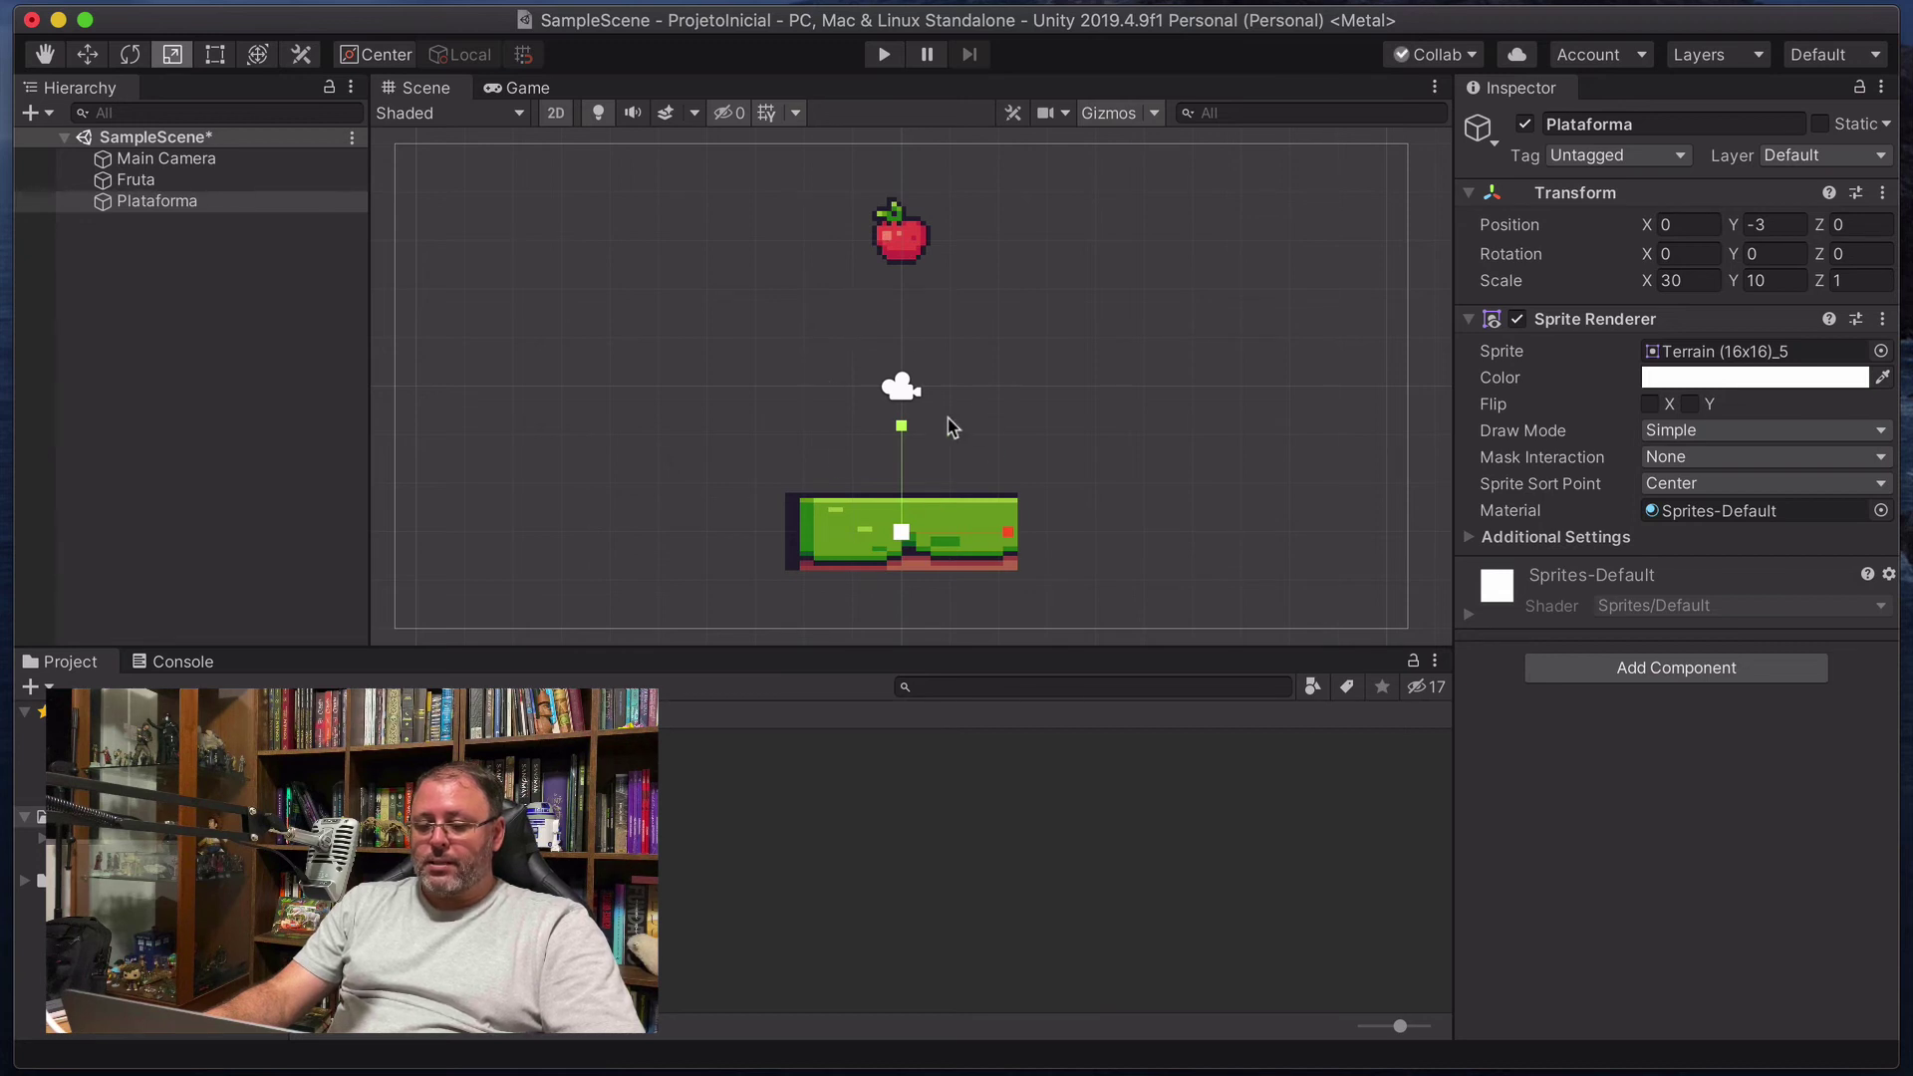
Add a Rigidbody 2D component from the Physics 2D group to Plataforma and play-test the scene.
left_click(237, 207)
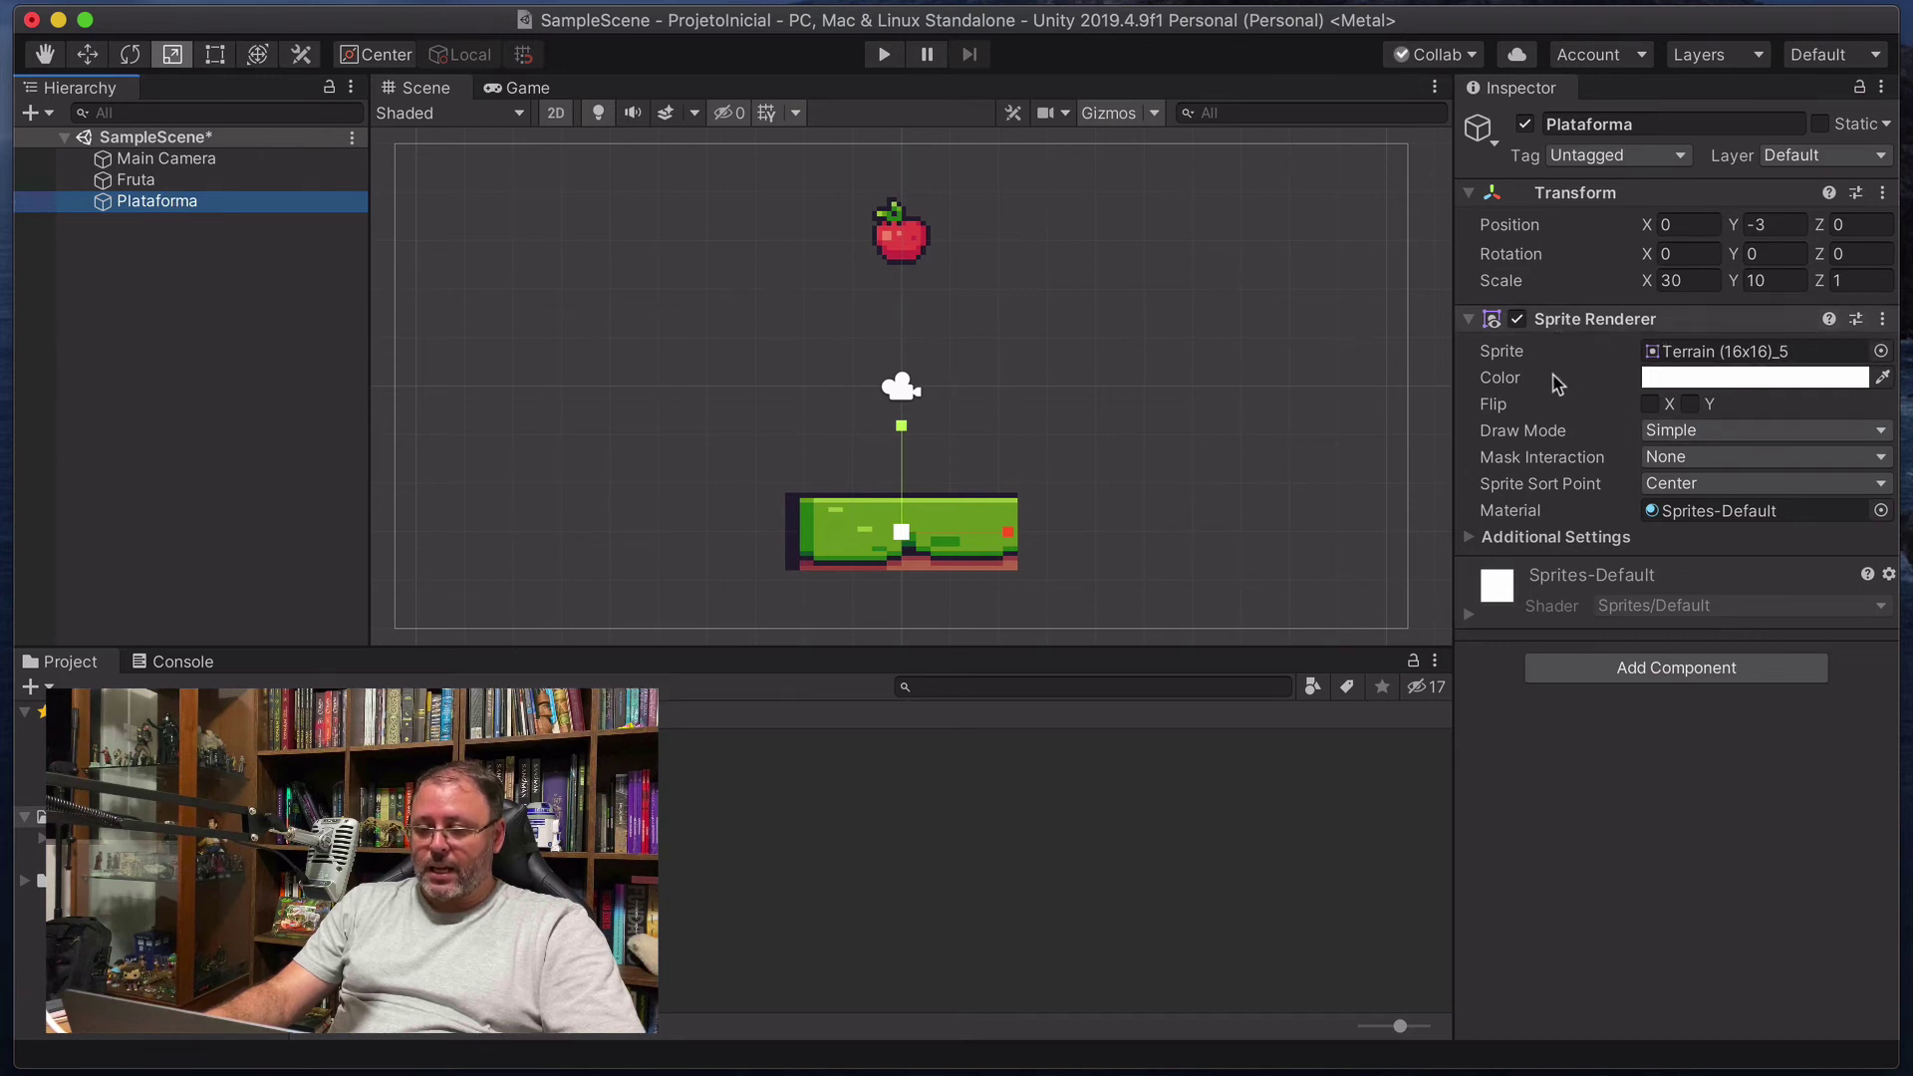
left_click(1466, 319)
left_click(1613, 450)
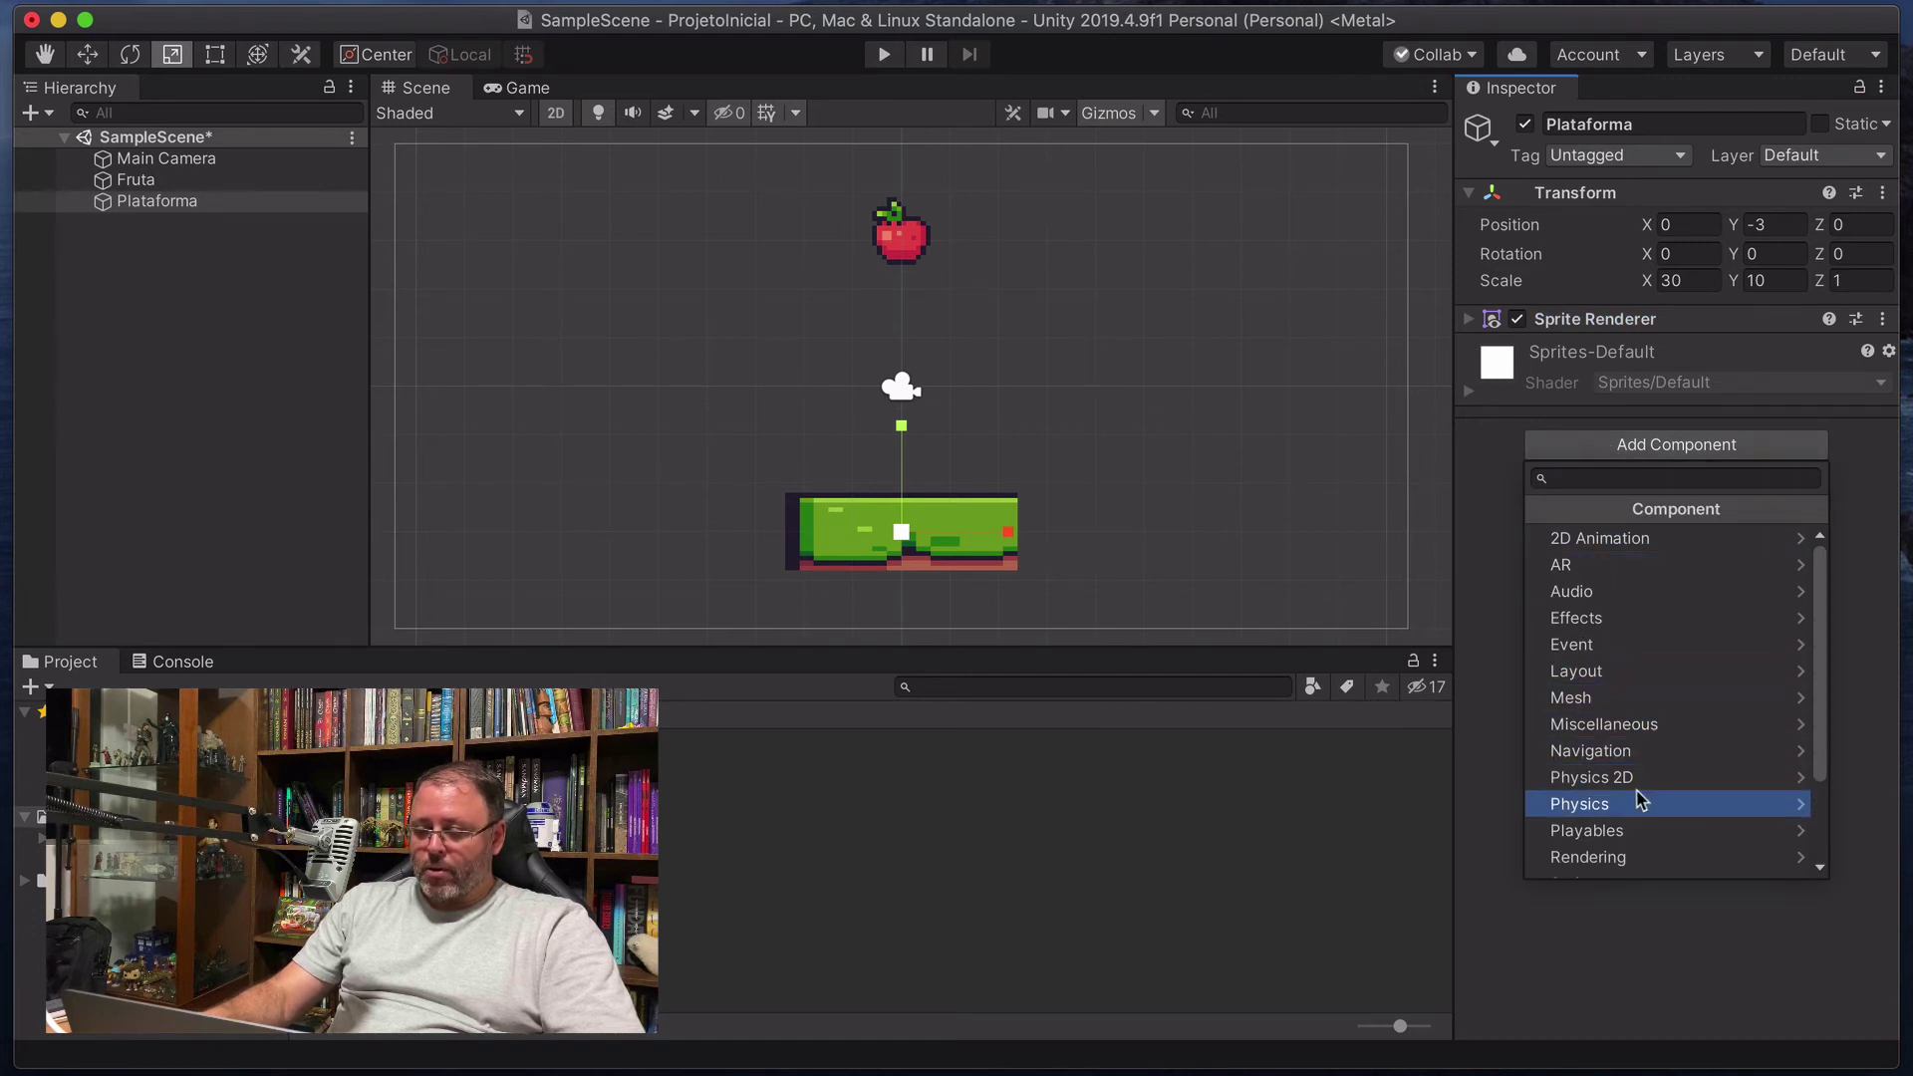
scroll(1633, 787, "down", 1)
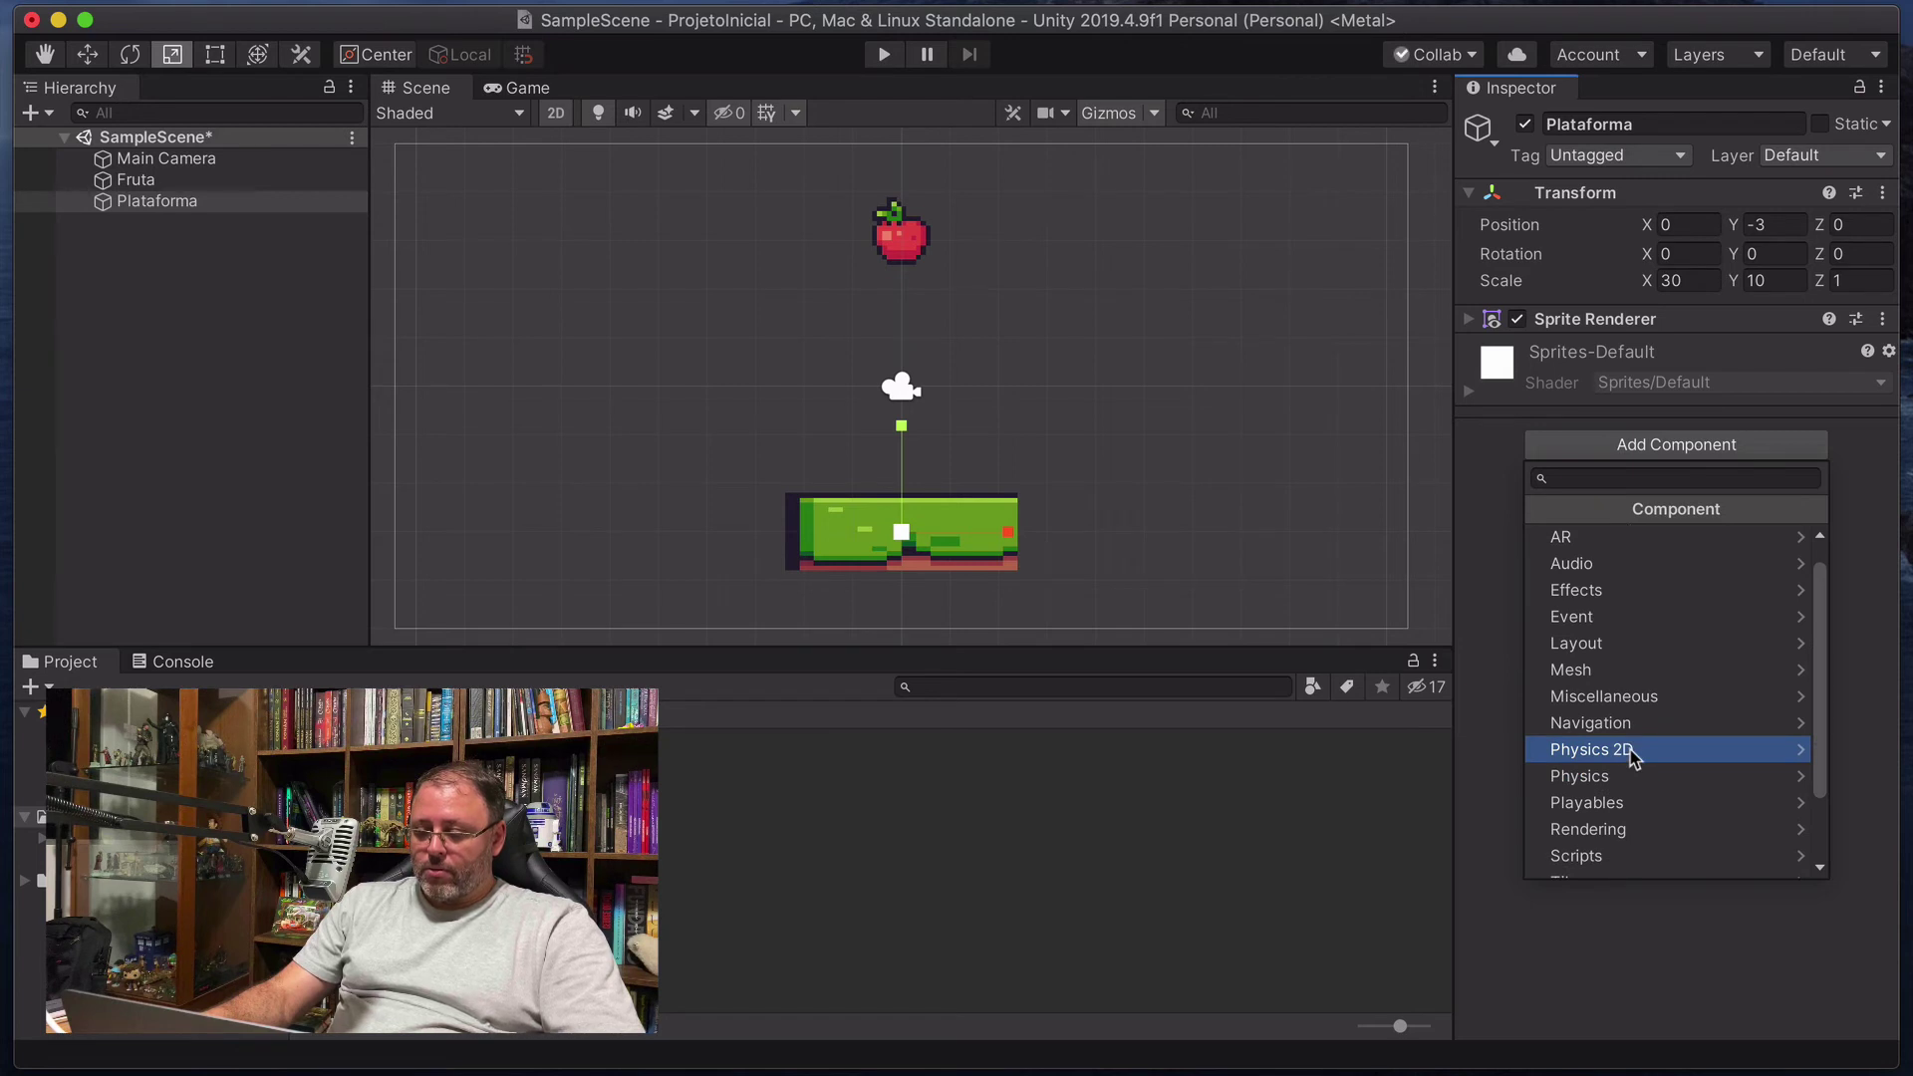
left_click(1632, 757)
scroll(1633, 757, "down", 5)
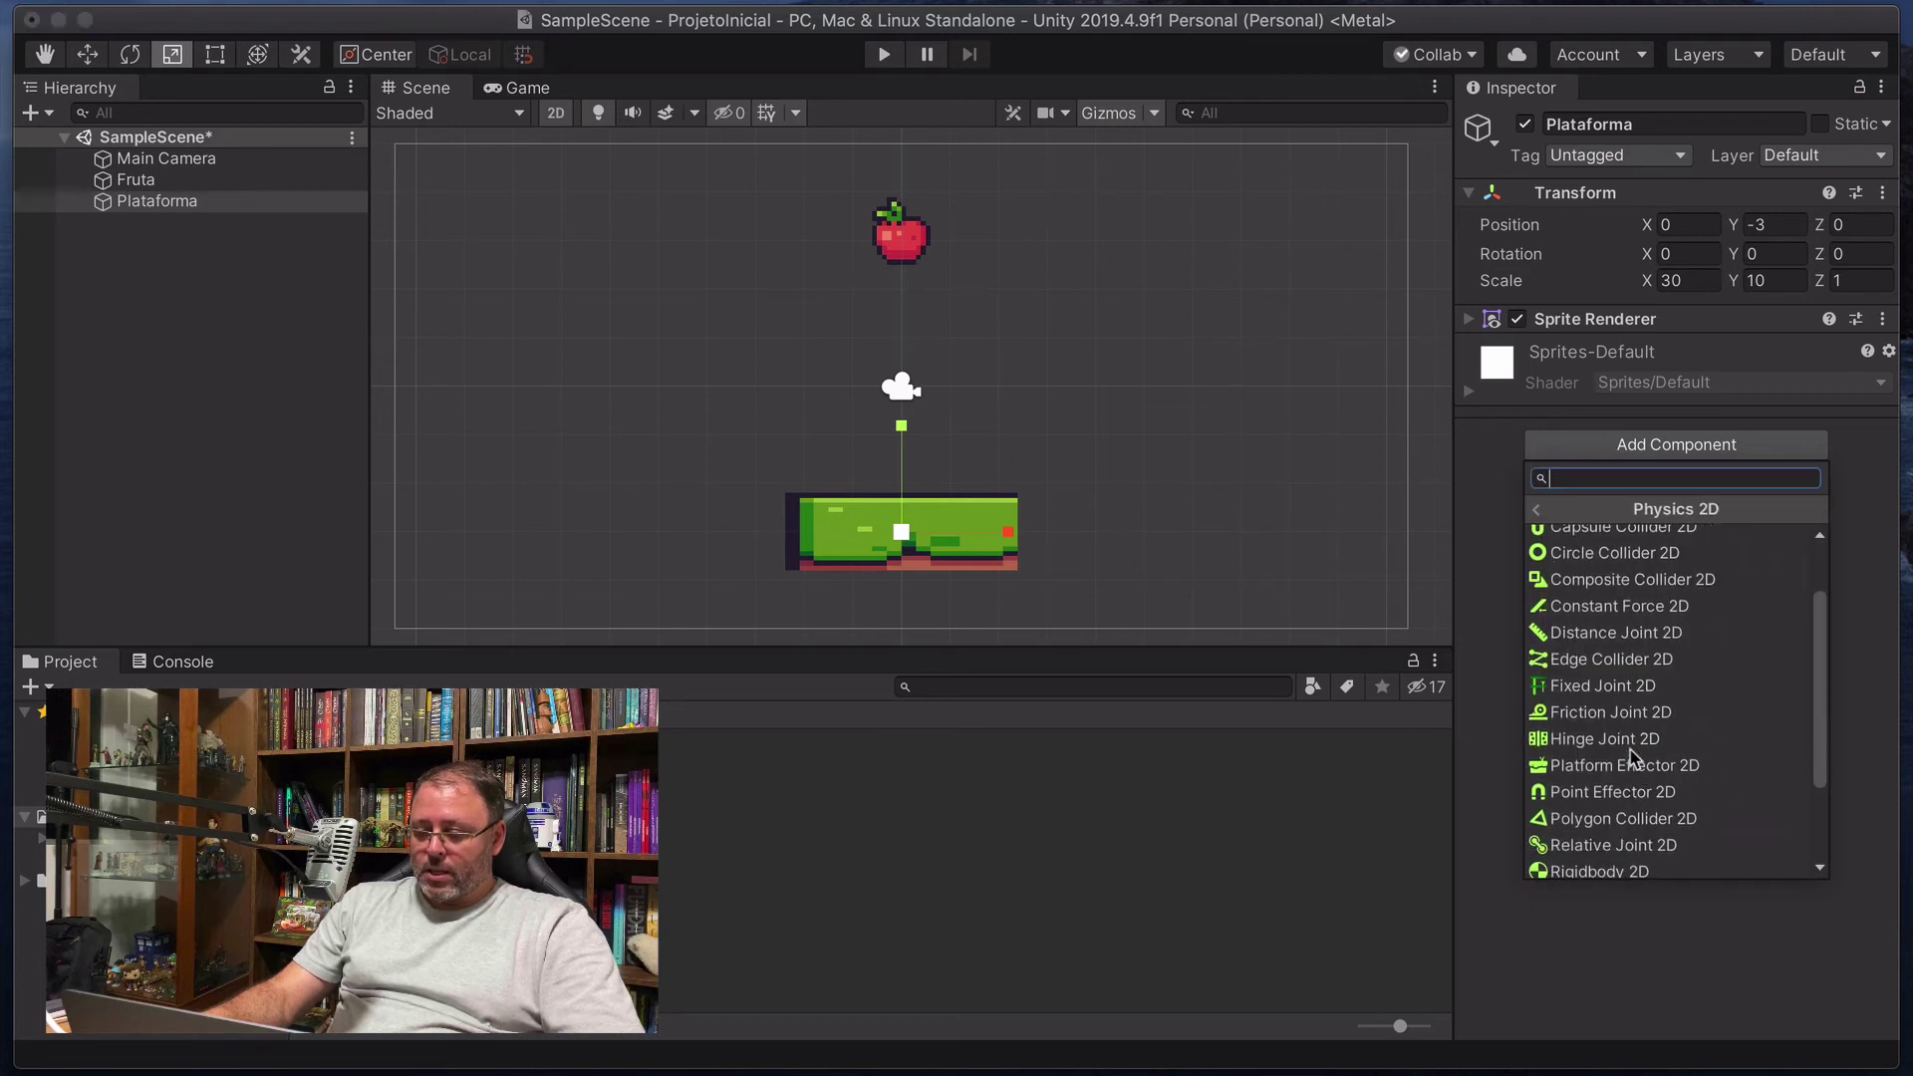
left_click(1615, 732)
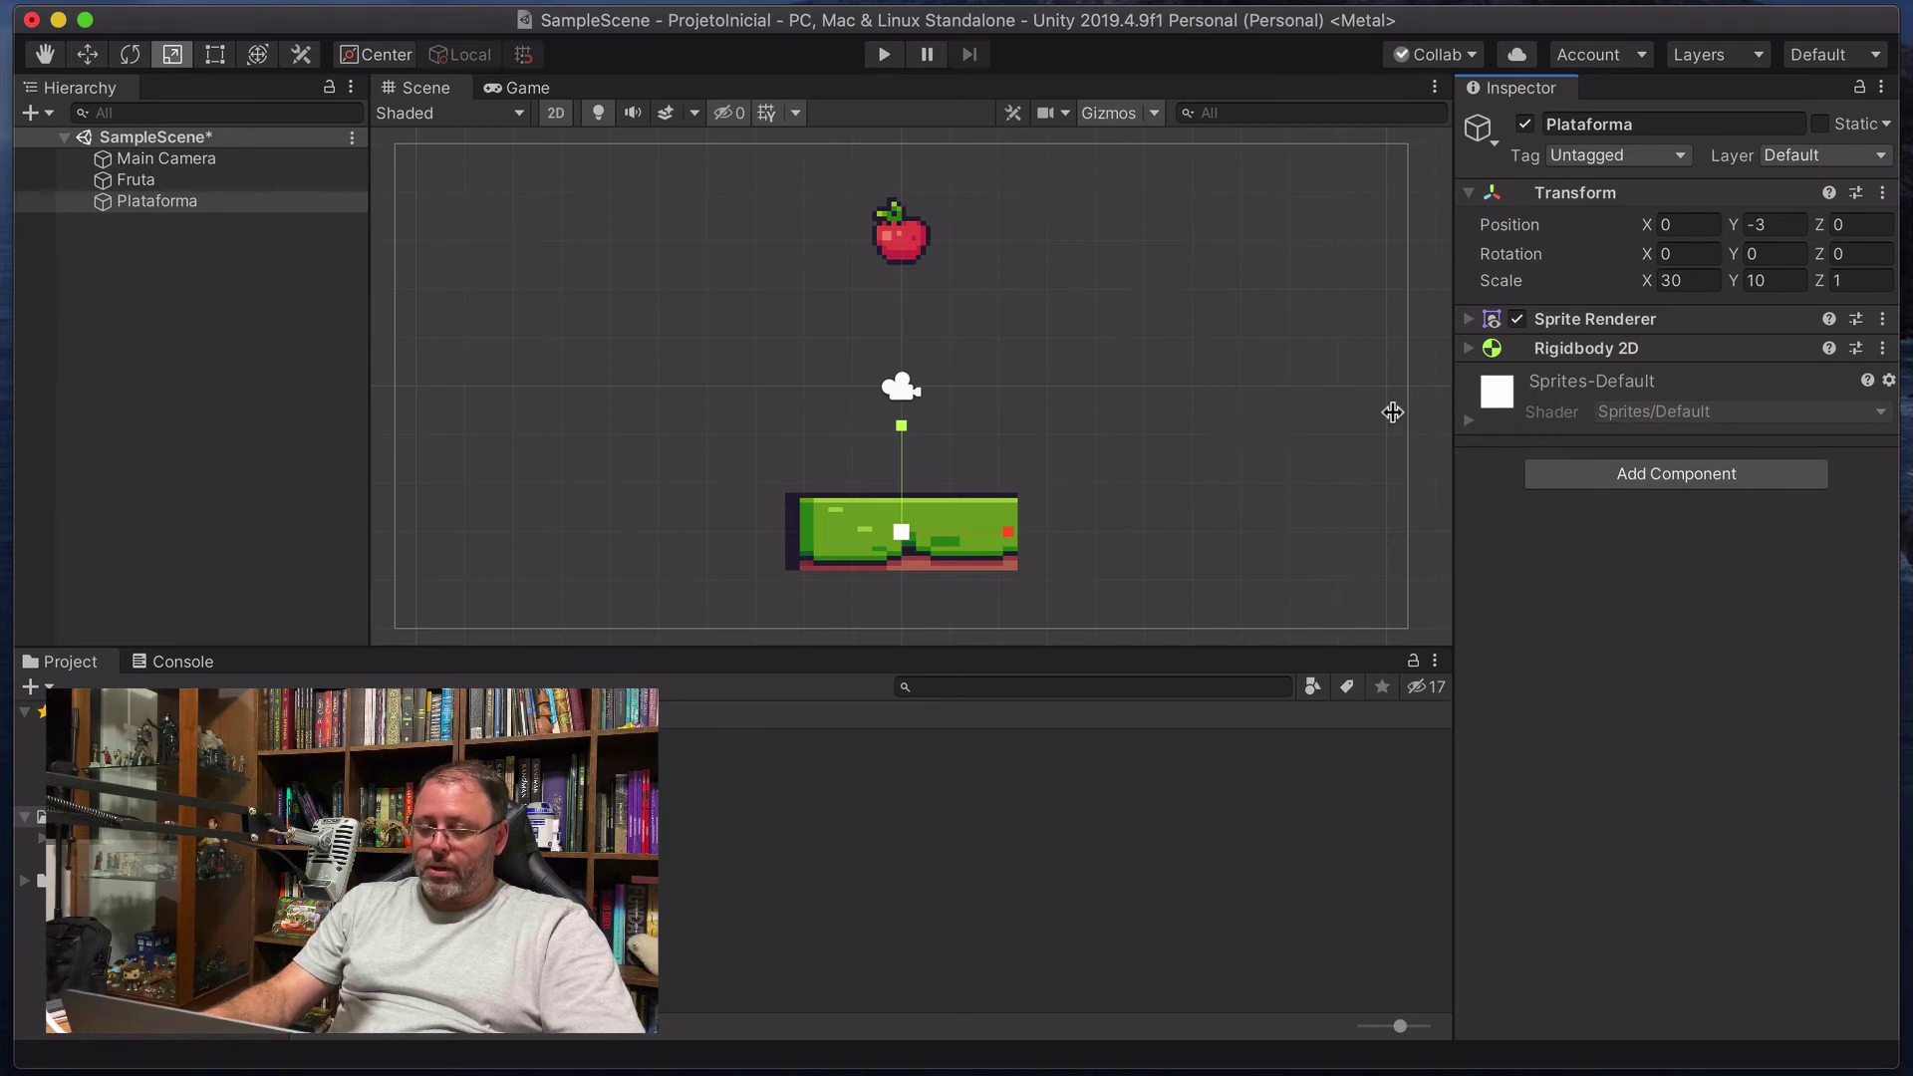
left_click(881, 58)
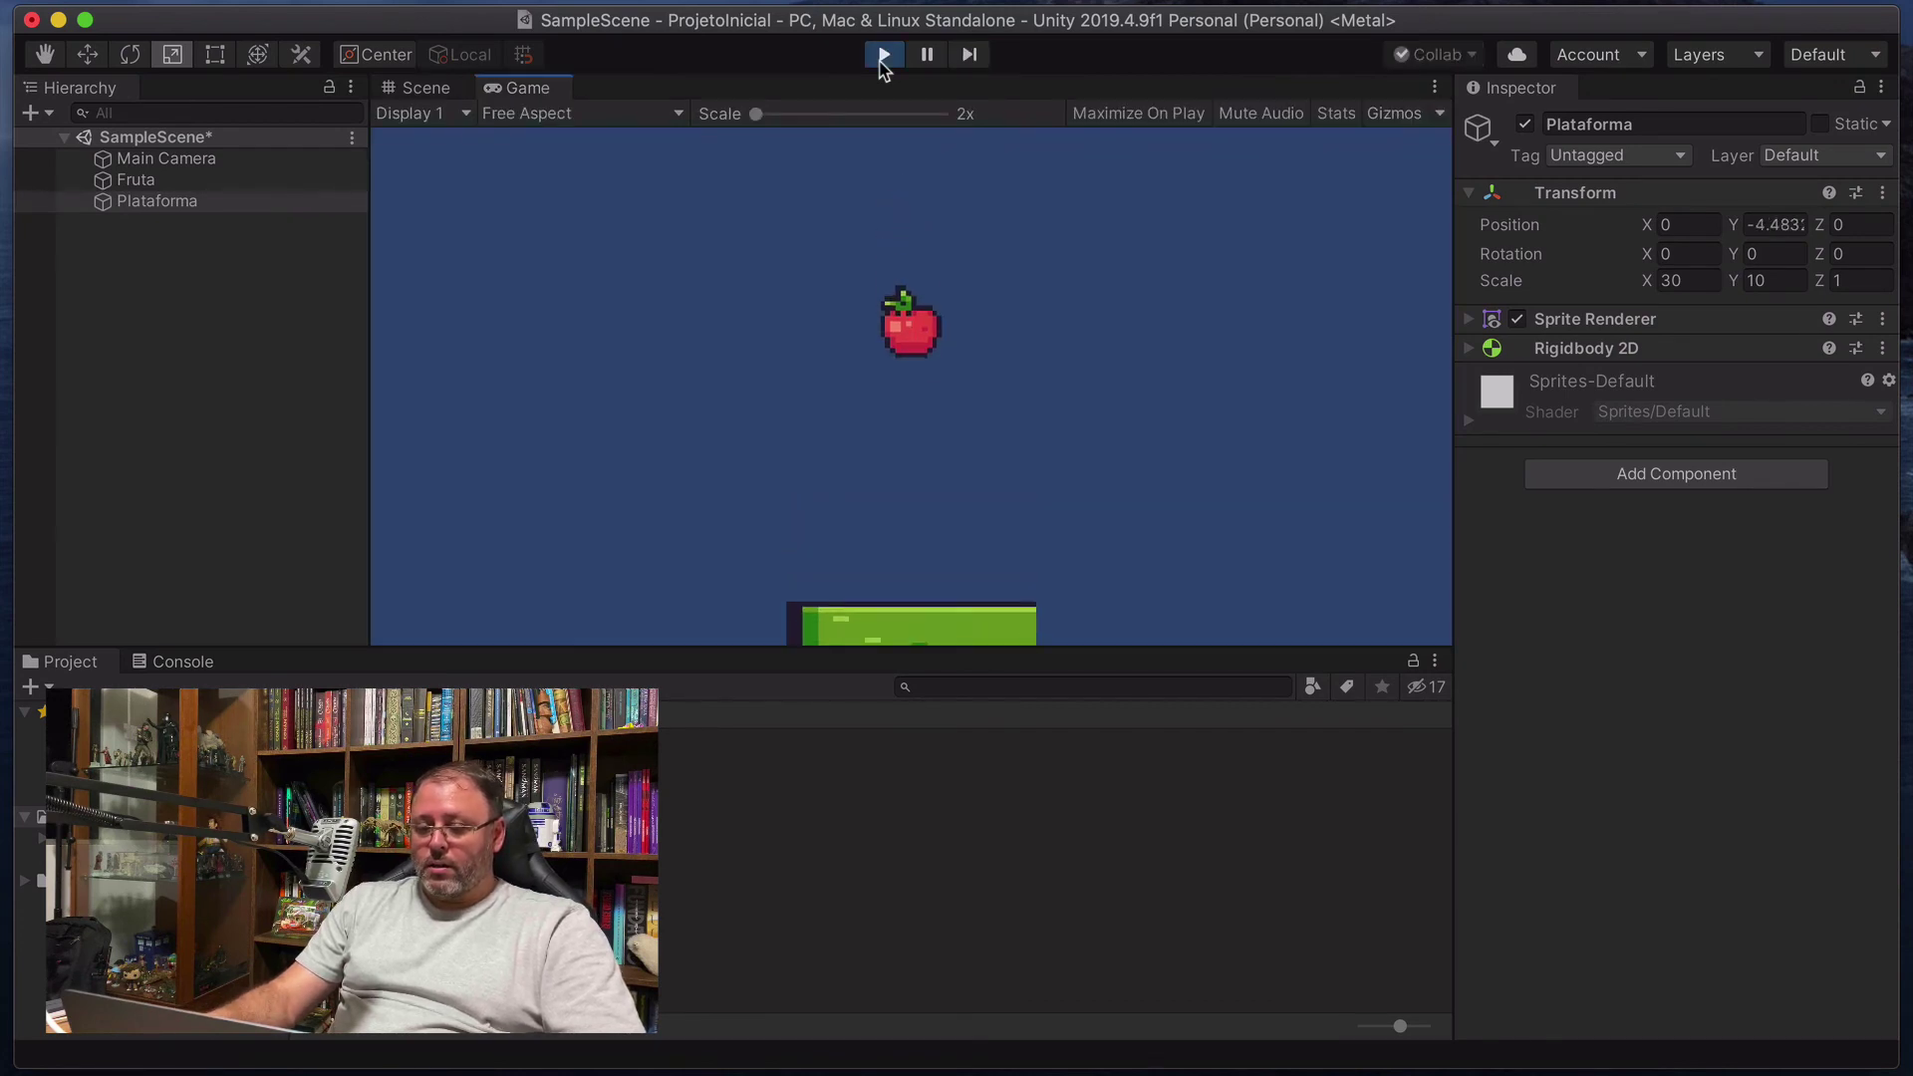
left_click(883, 56)
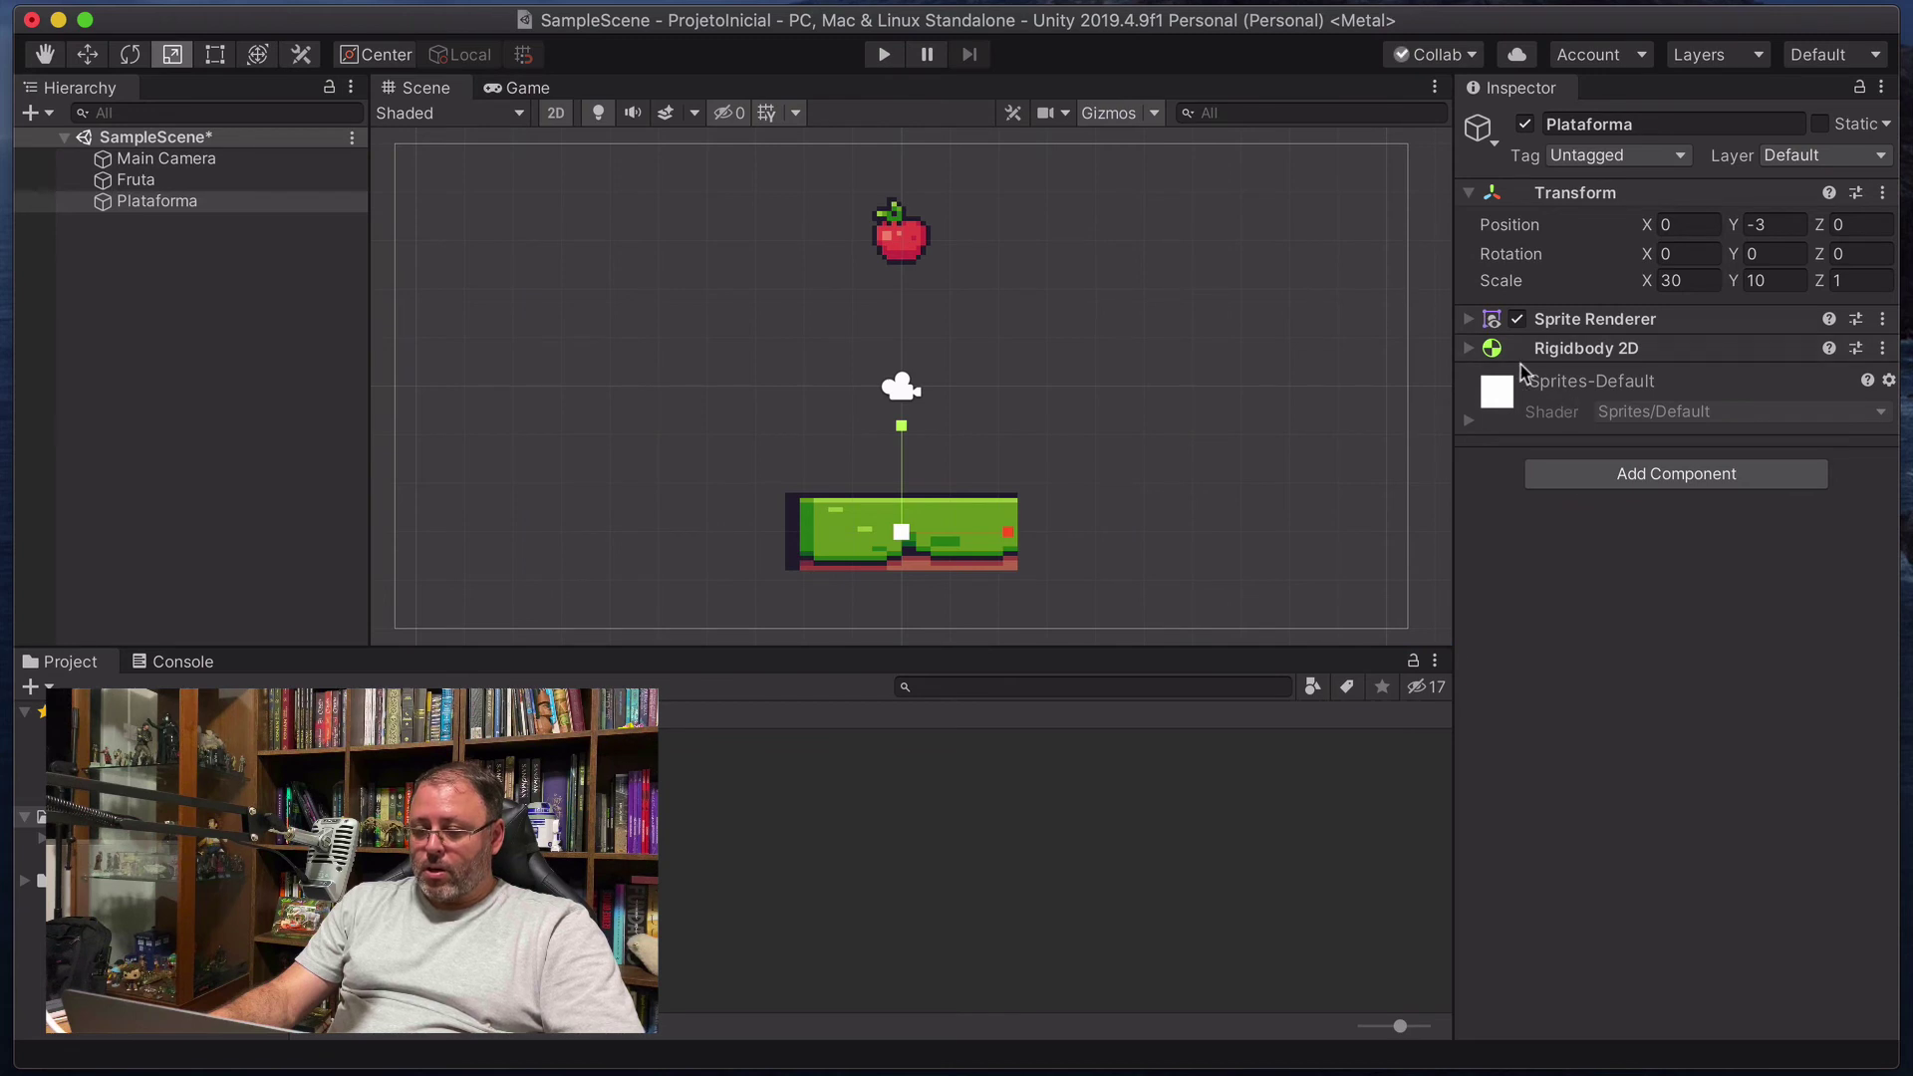
Try freezing Plataforma's Y position in the Rigidbody 2D constraints, play-test the scene, and unfreeze Y again.
left_click(1469, 348)
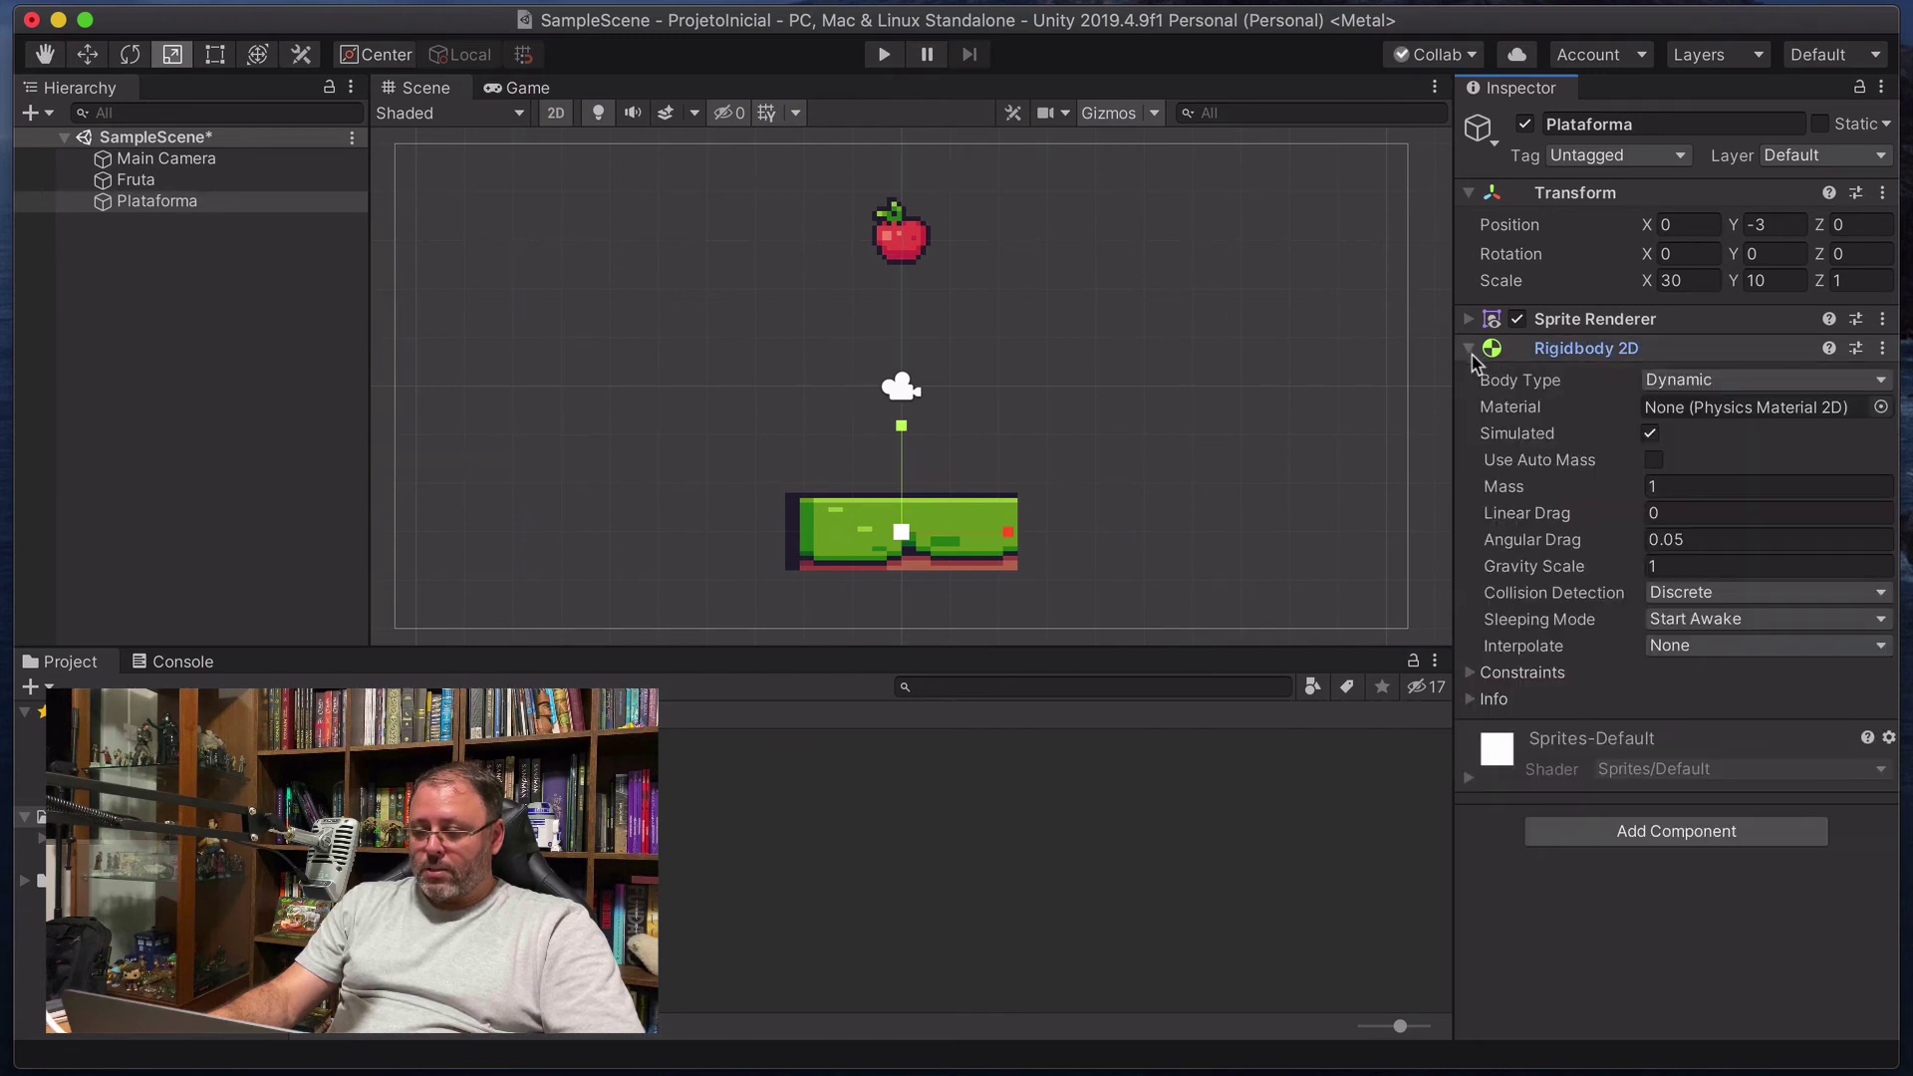
left_click(1470, 674)
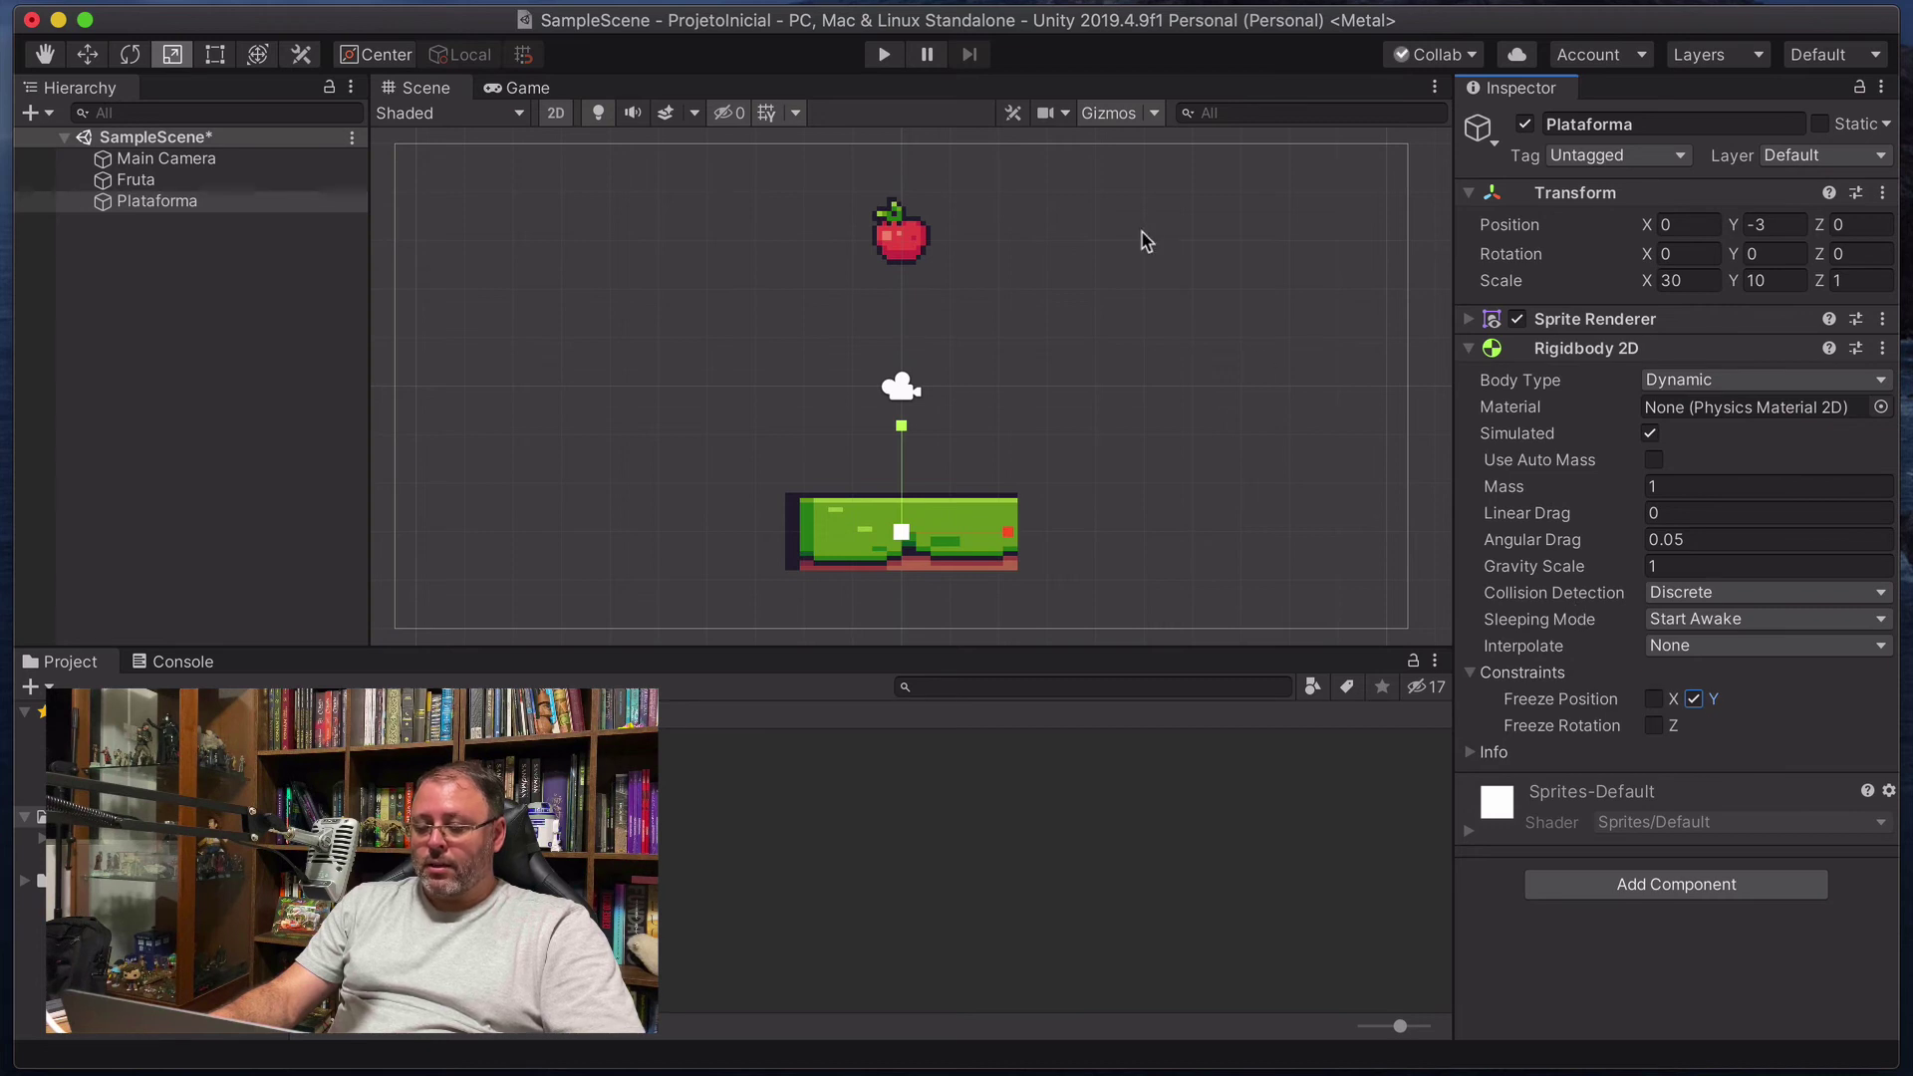
left_click(884, 57)
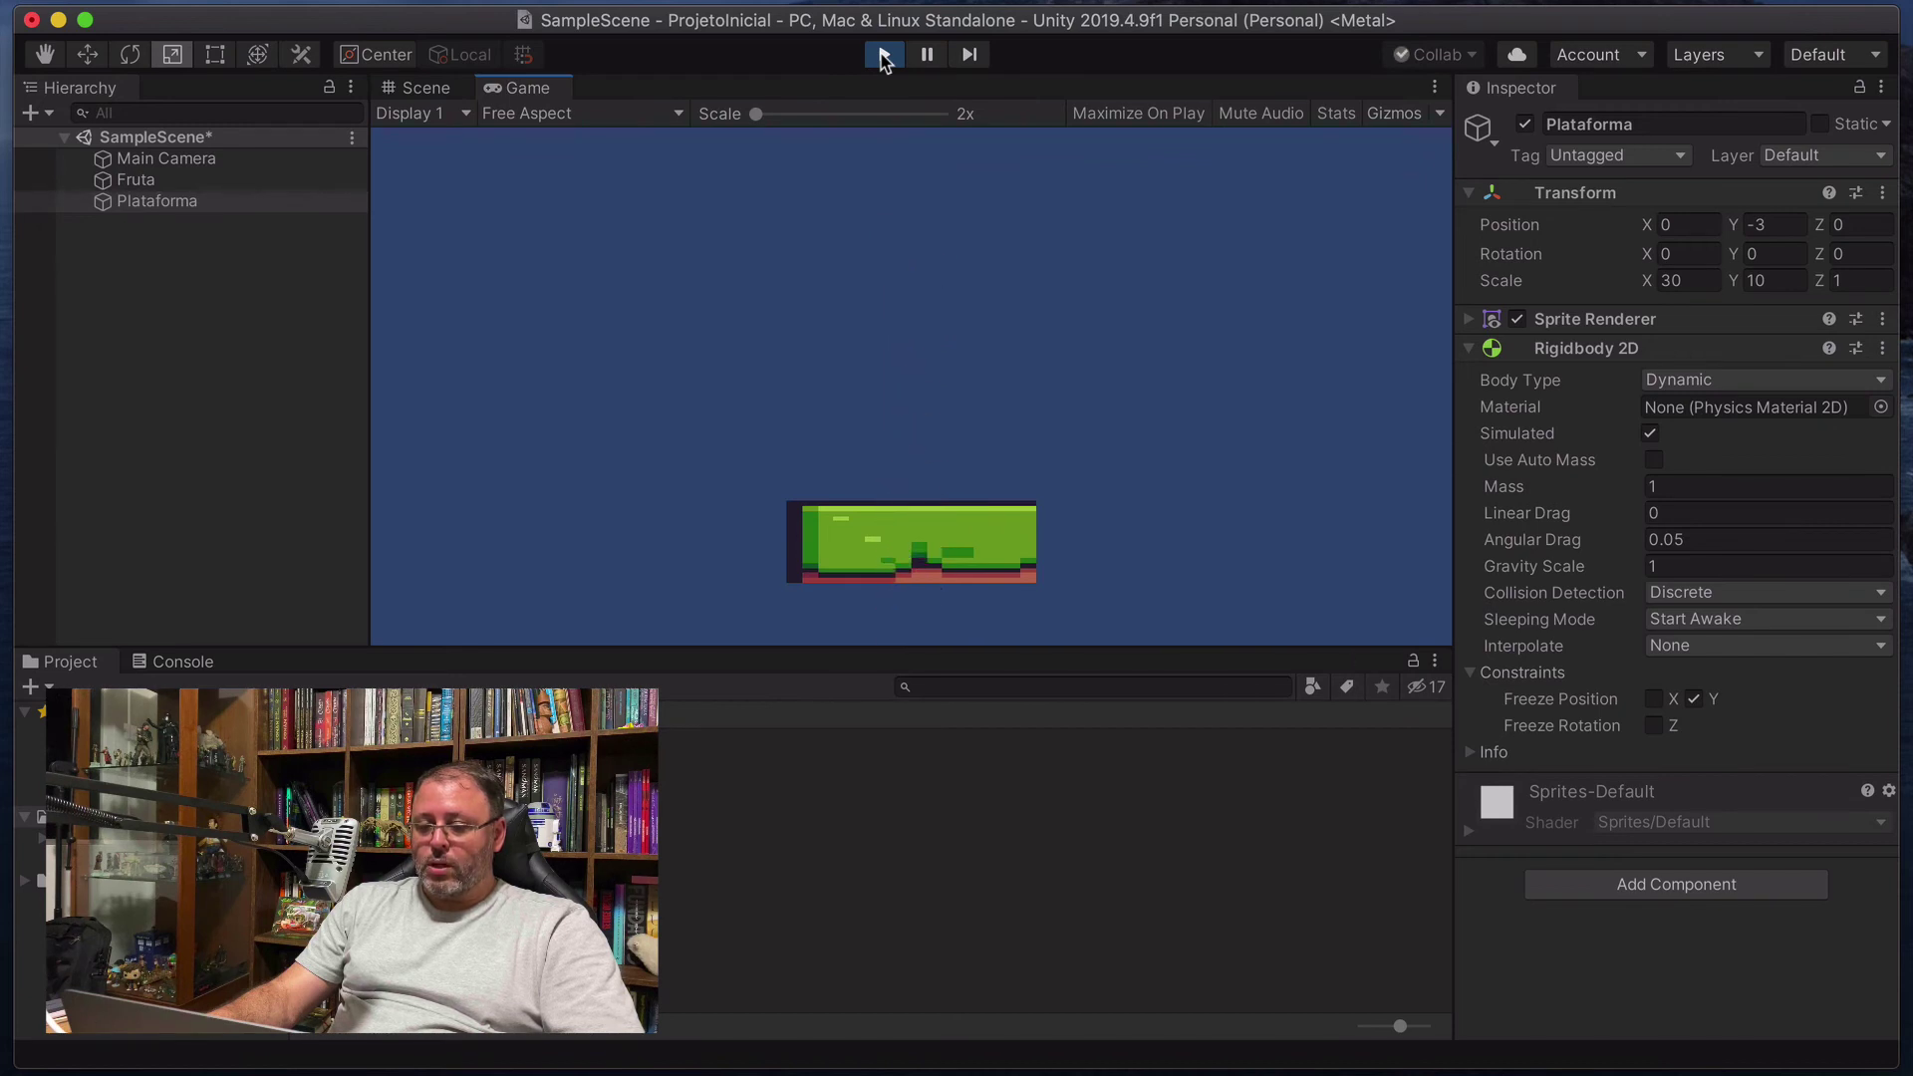
left_click(884, 56)
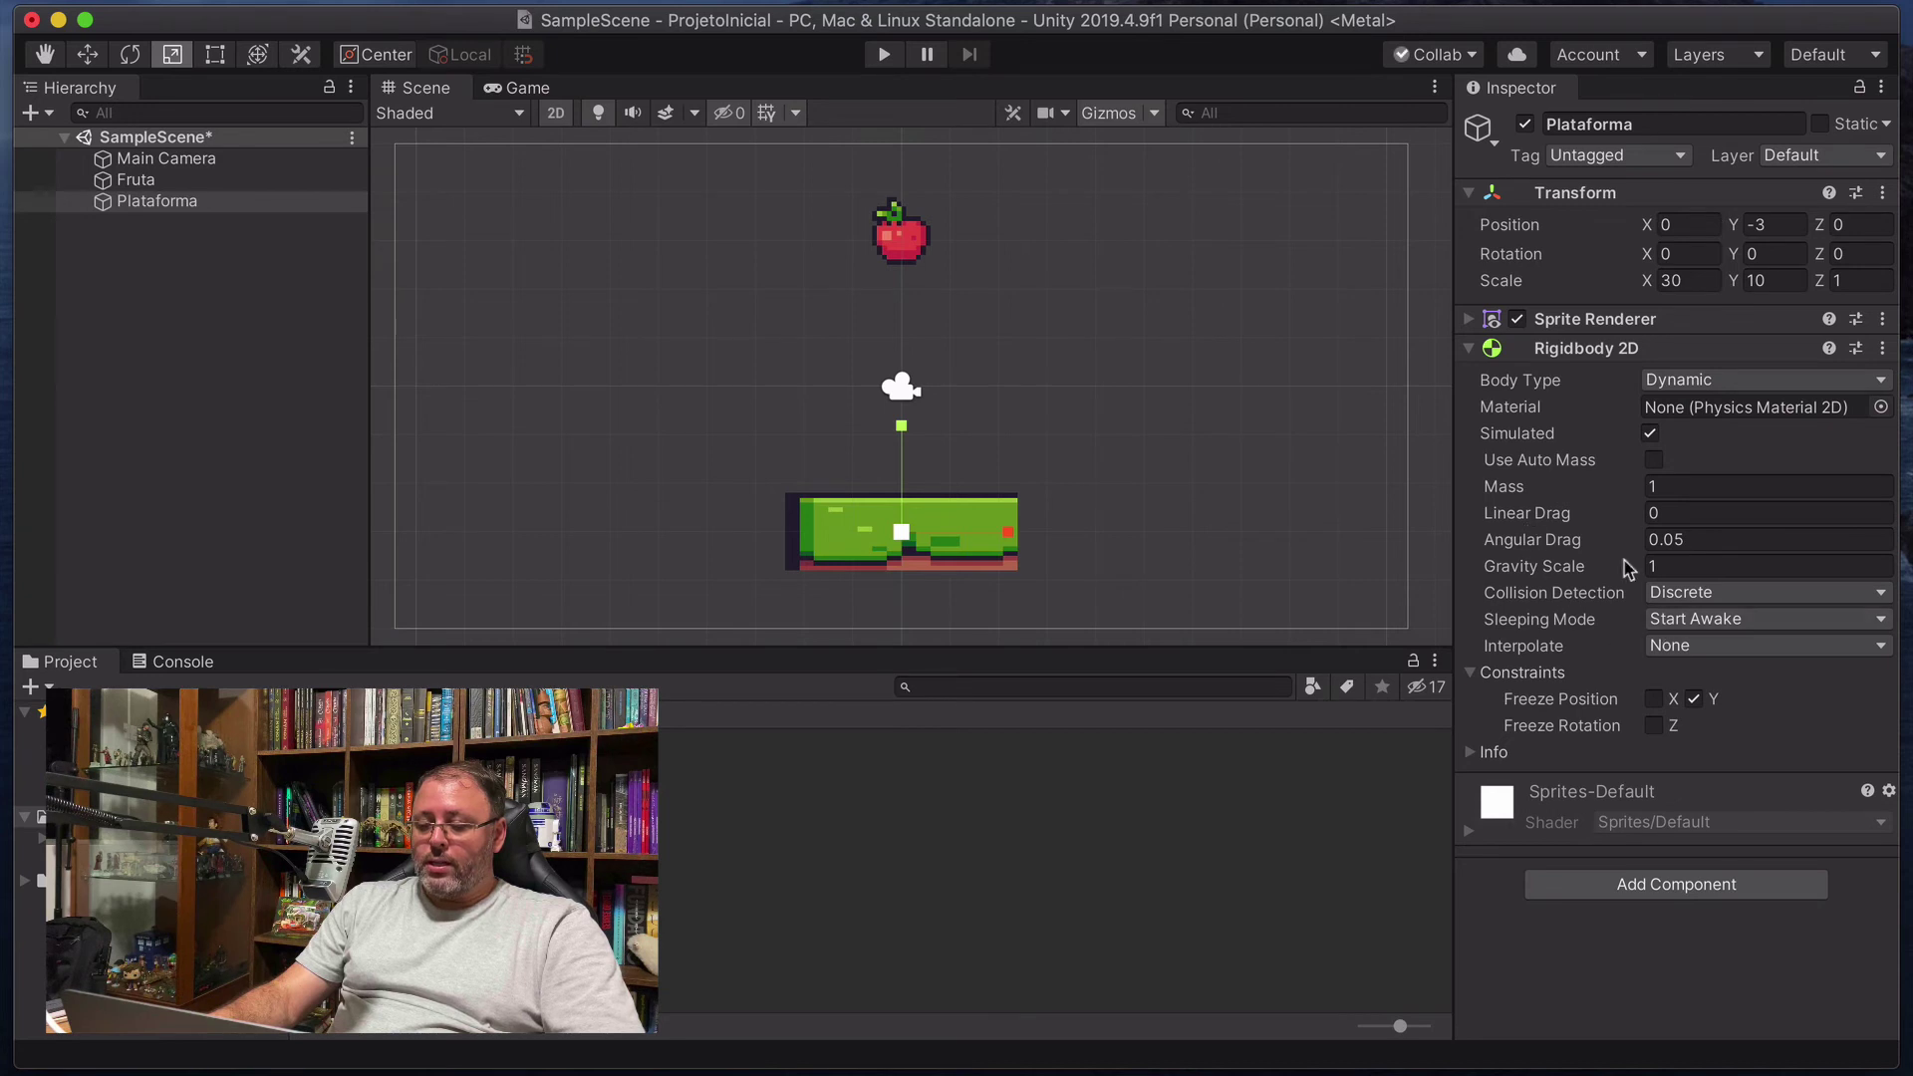
left_click(1694, 699)
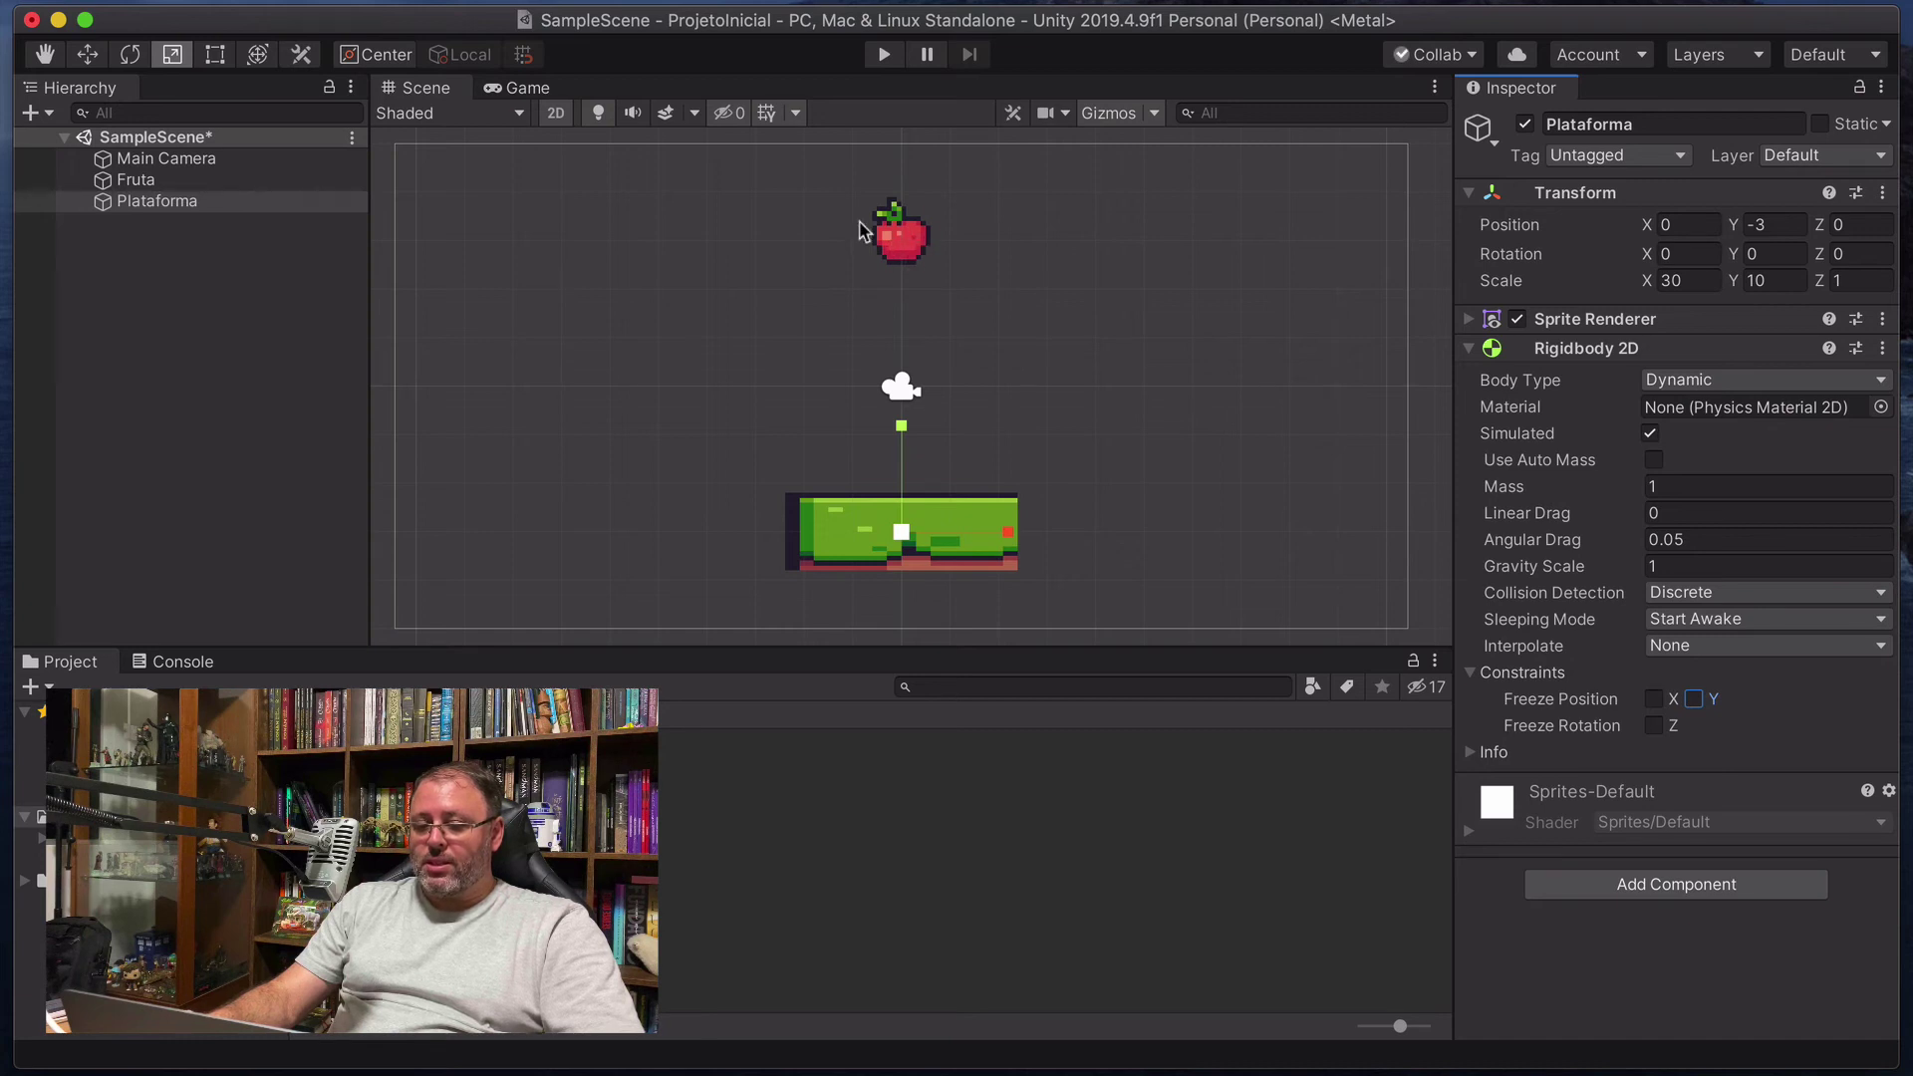
Add a Box Collider 2D component from the Physics 2D group to Plataforma.
left_click(1471, 350)
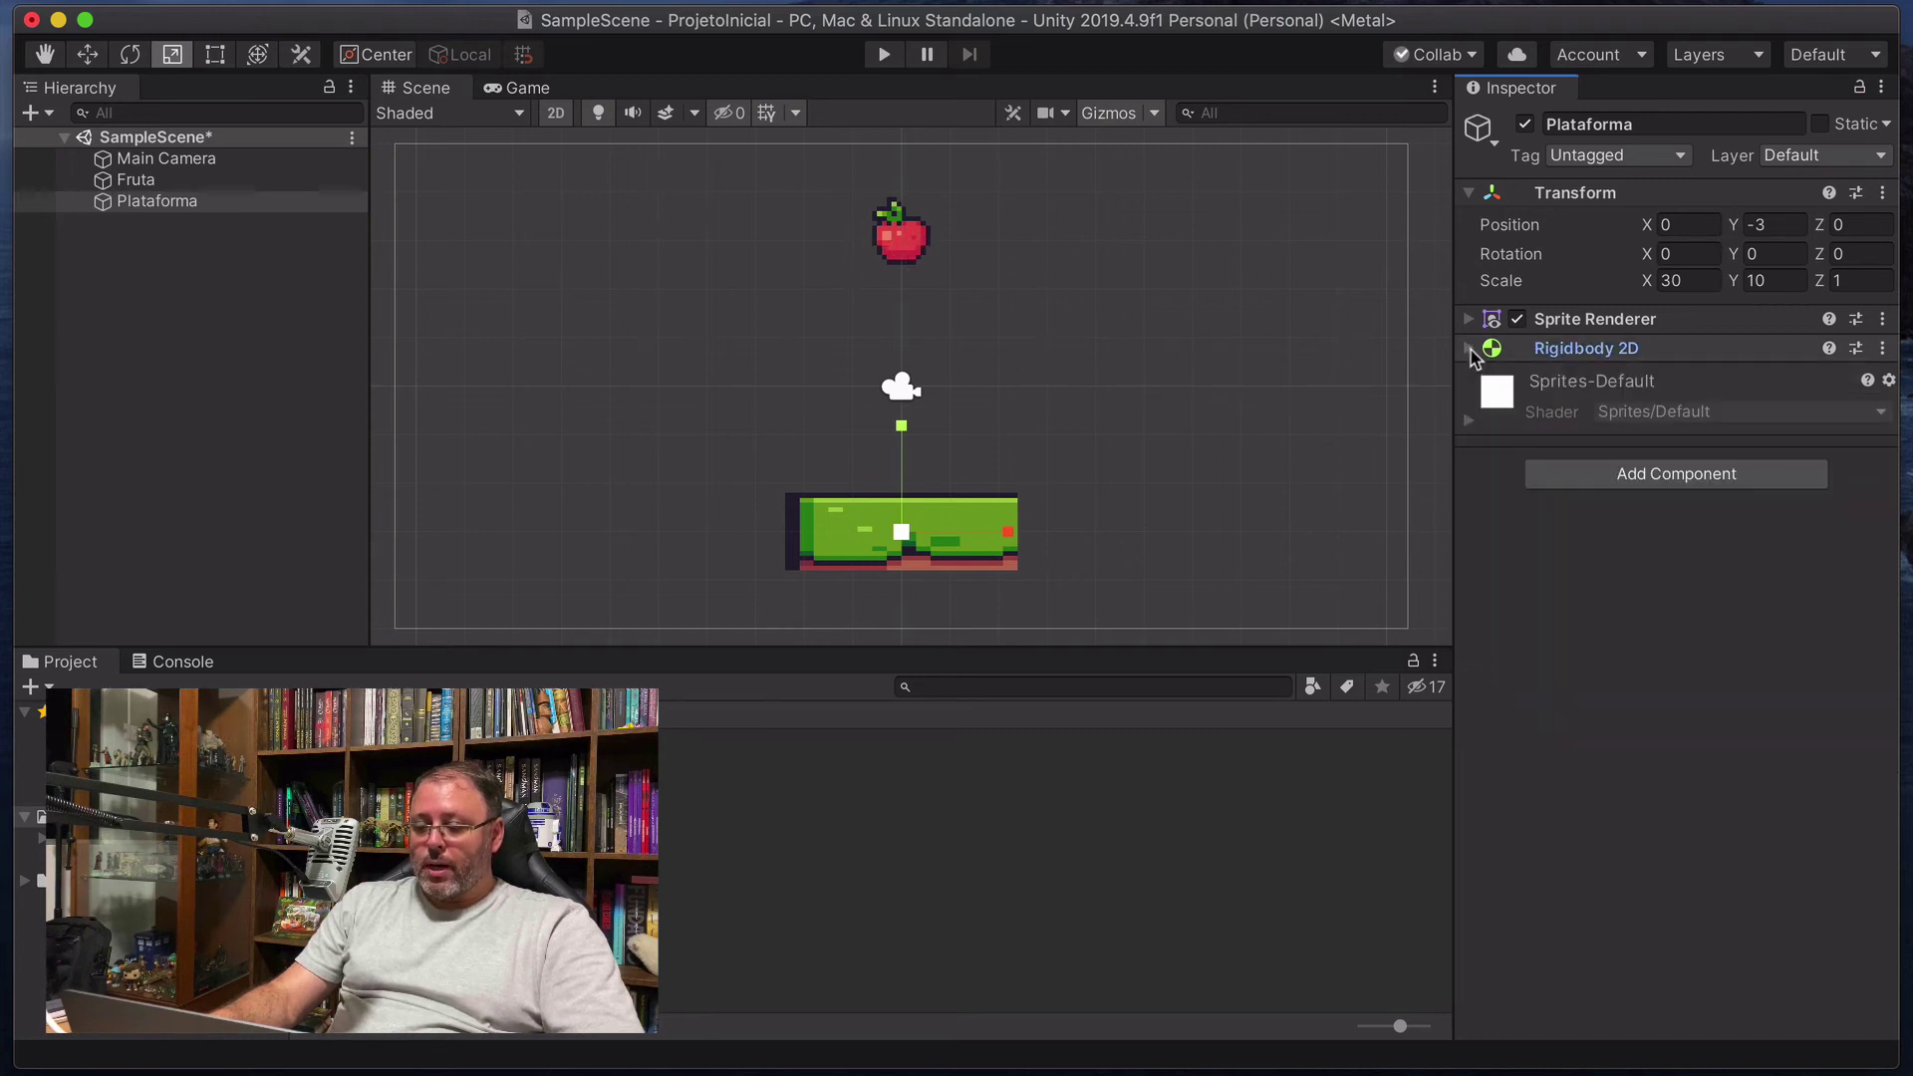
left_click(1606, 473)
scroll(1639, 698, "down", 1)
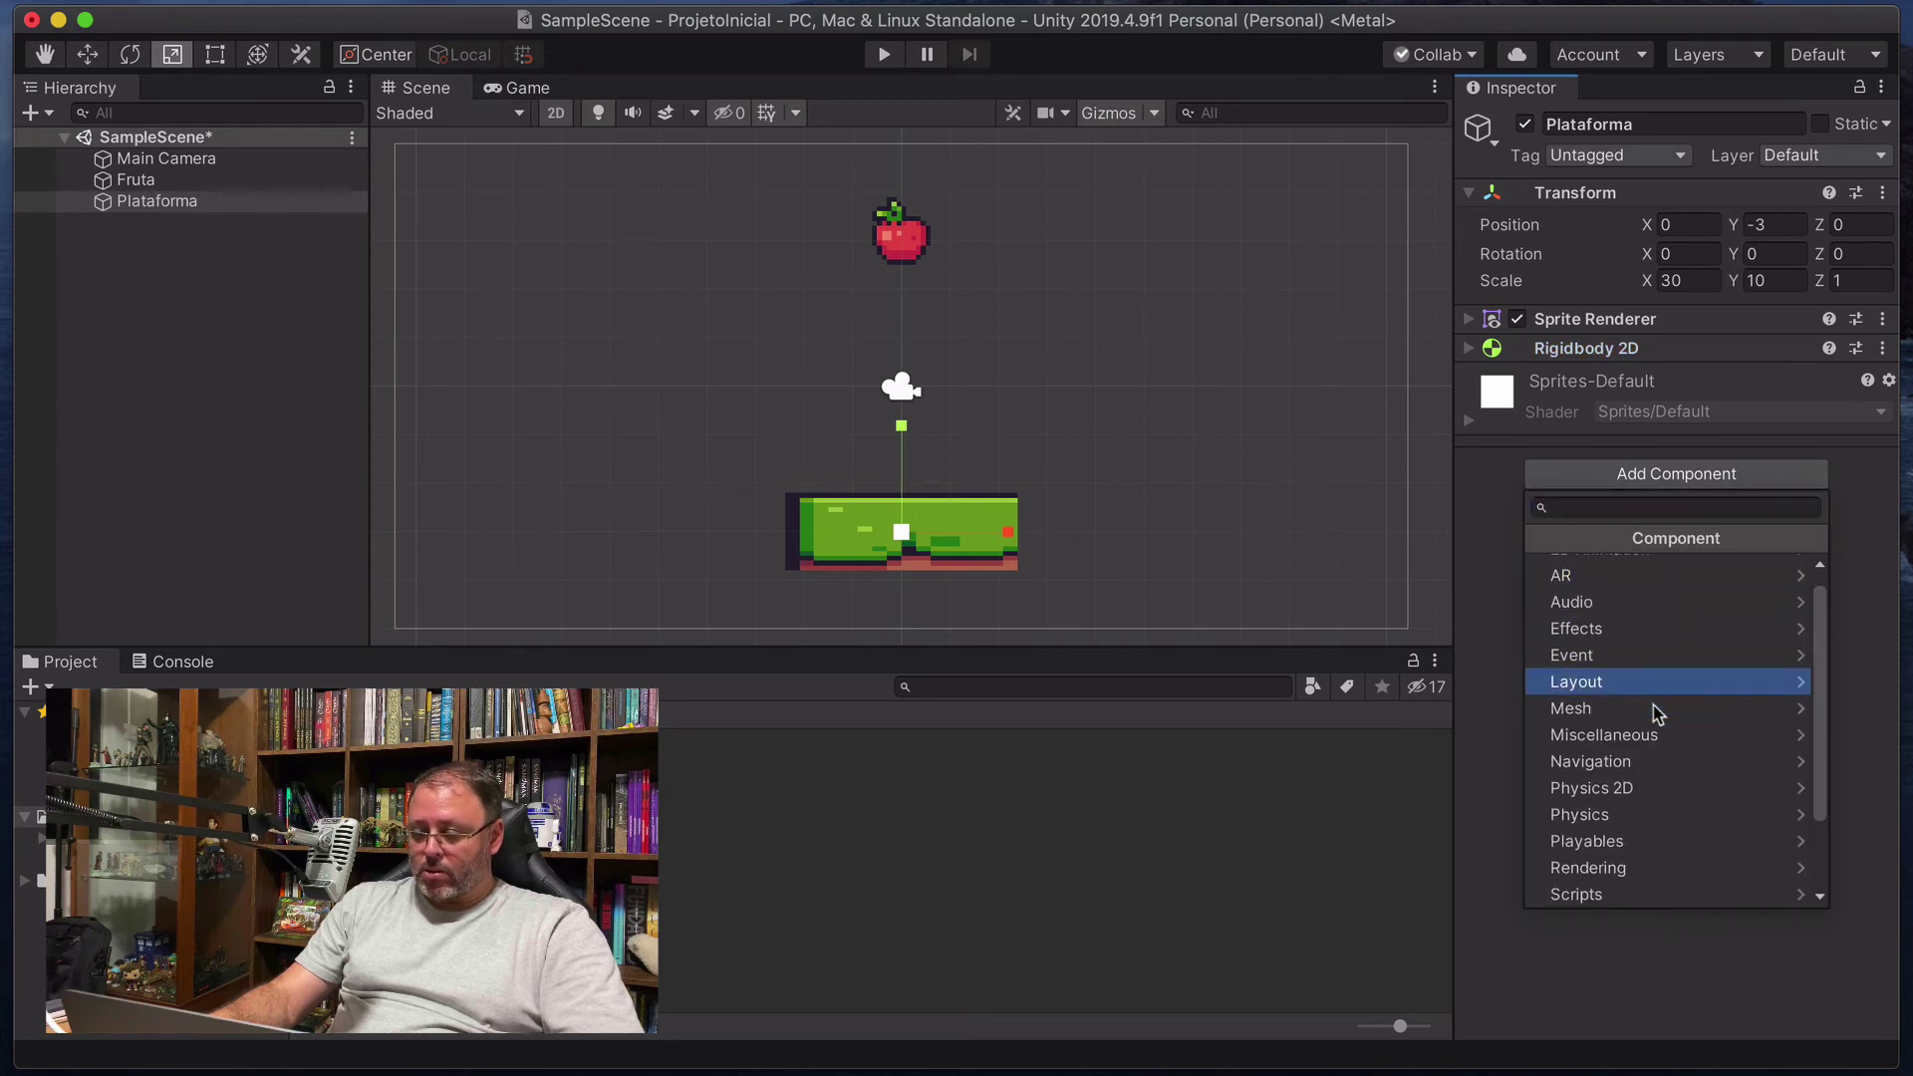
left_click(1617, 786)
scroll(1633, 795, "down", 5)
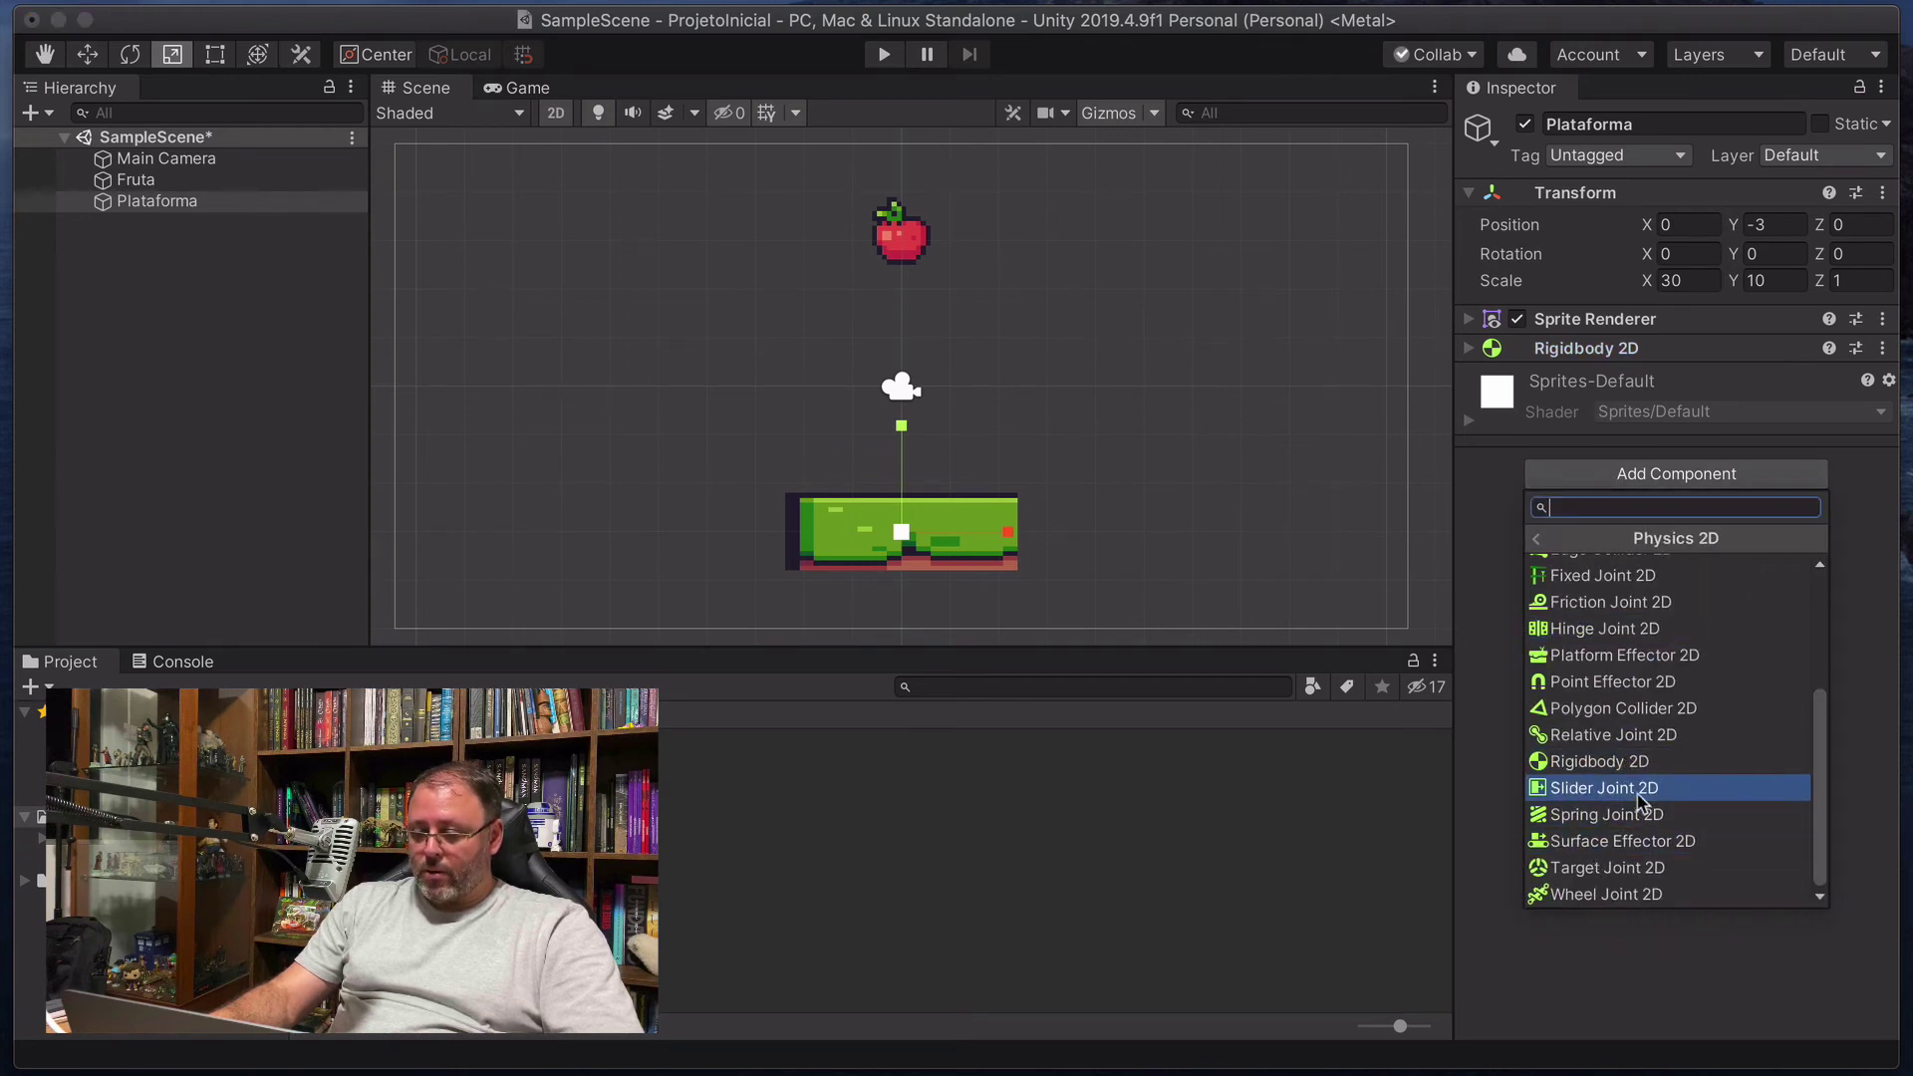
scroll(1639, 772, "up", 5)
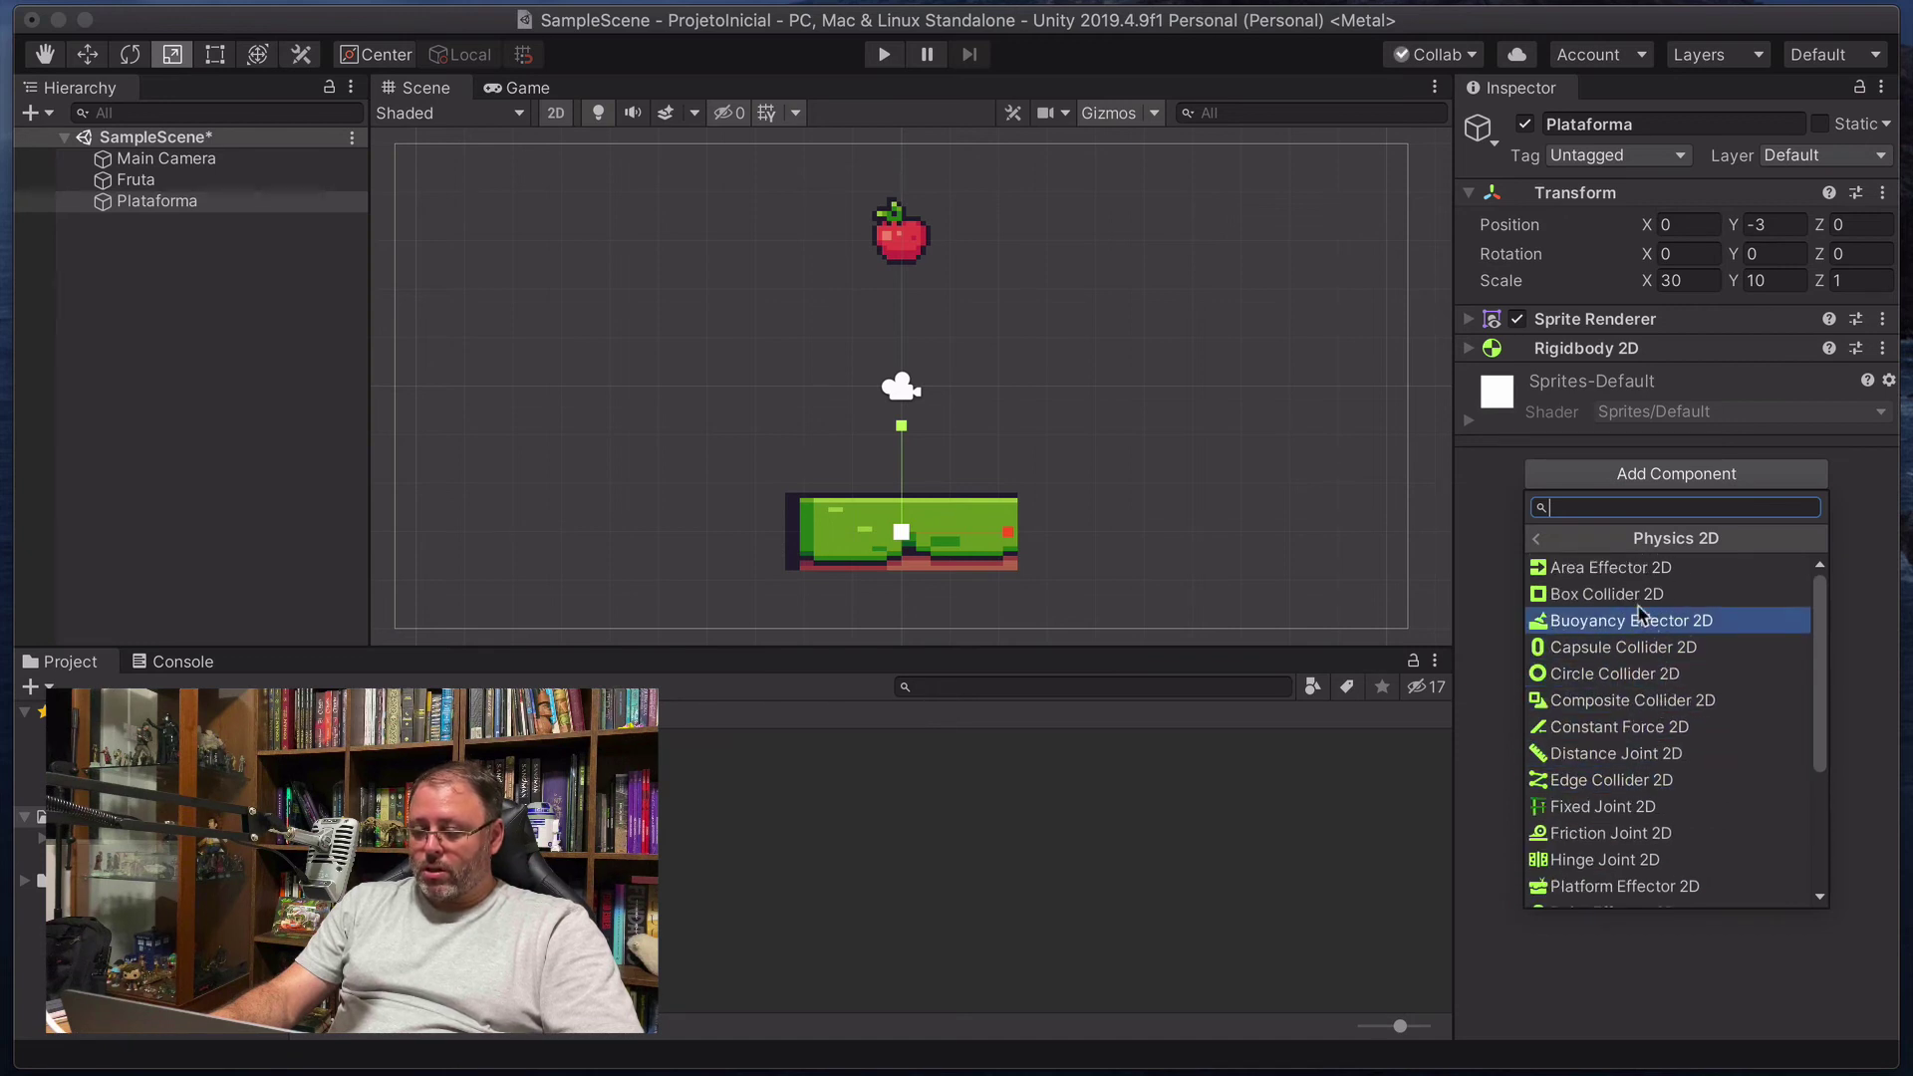
type("2")
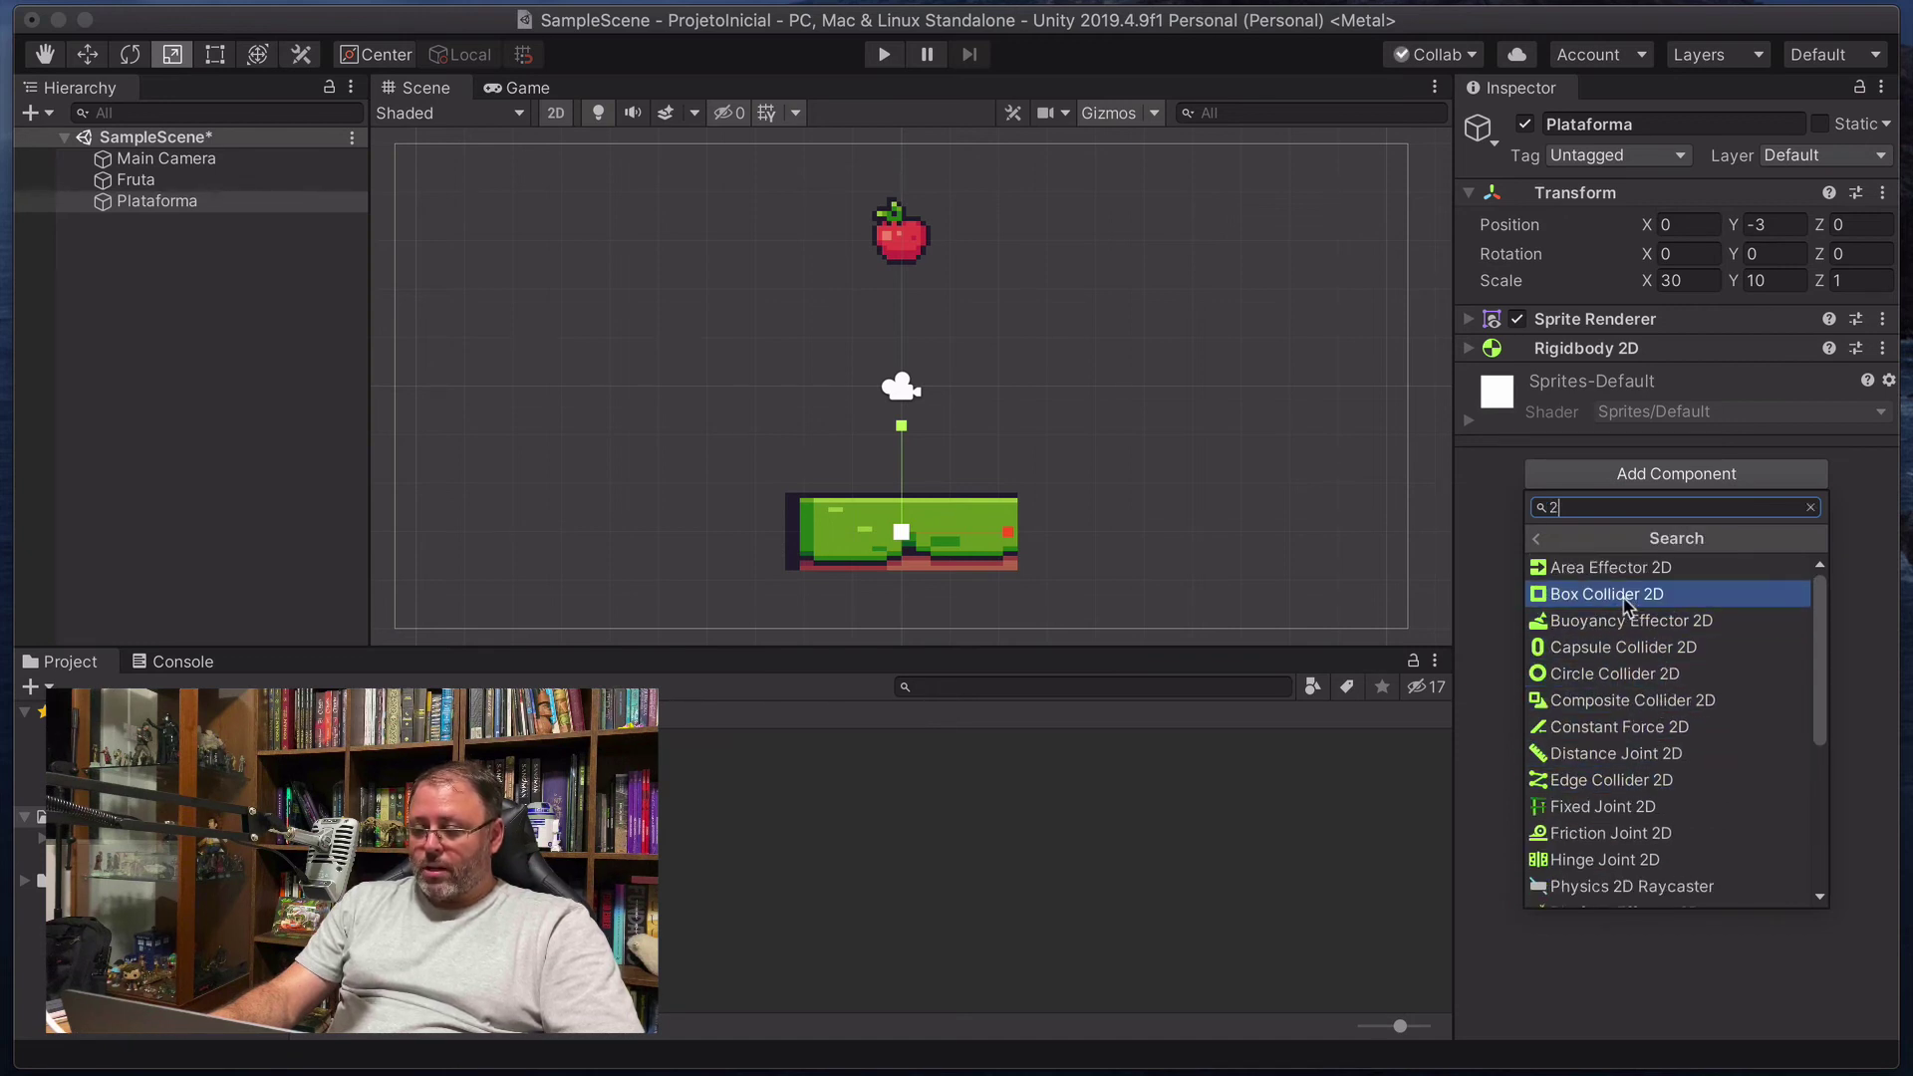
key("BackSpace")
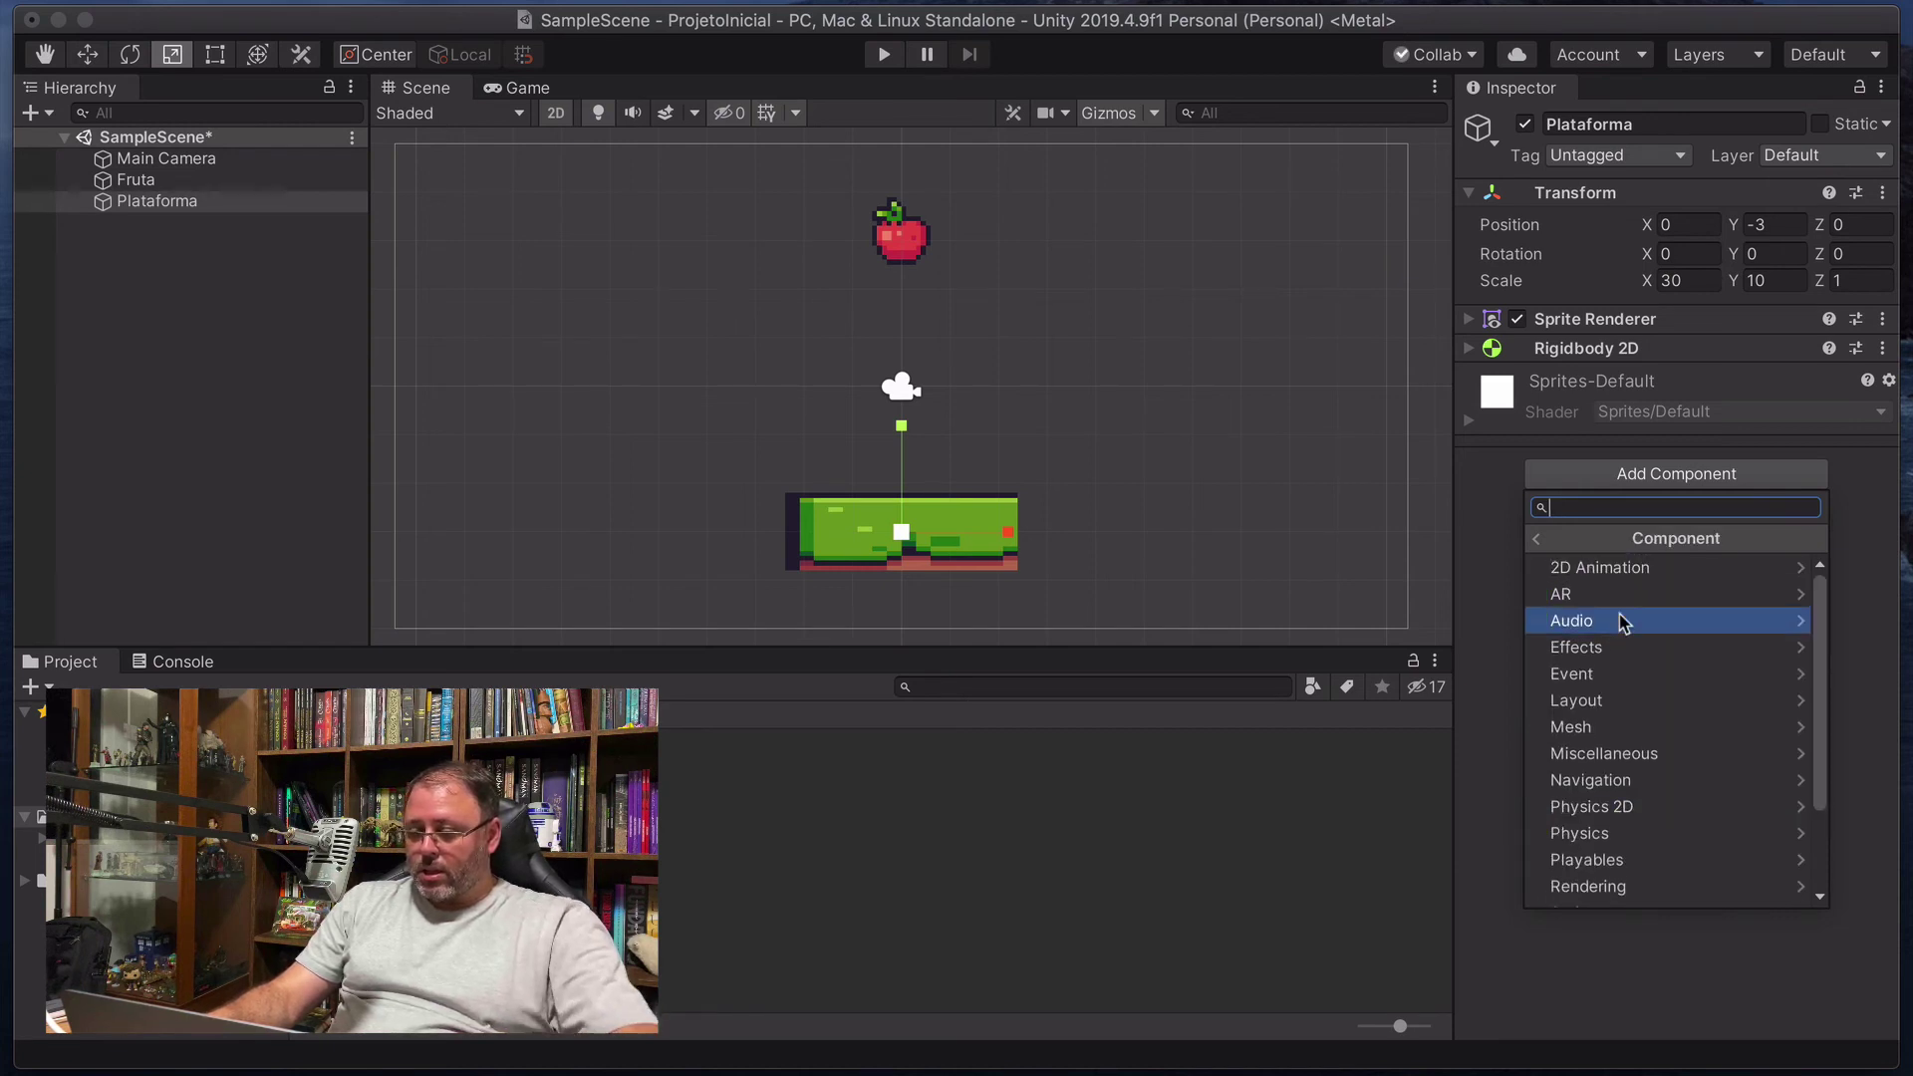
scroll(1624, 623, "down", 3)
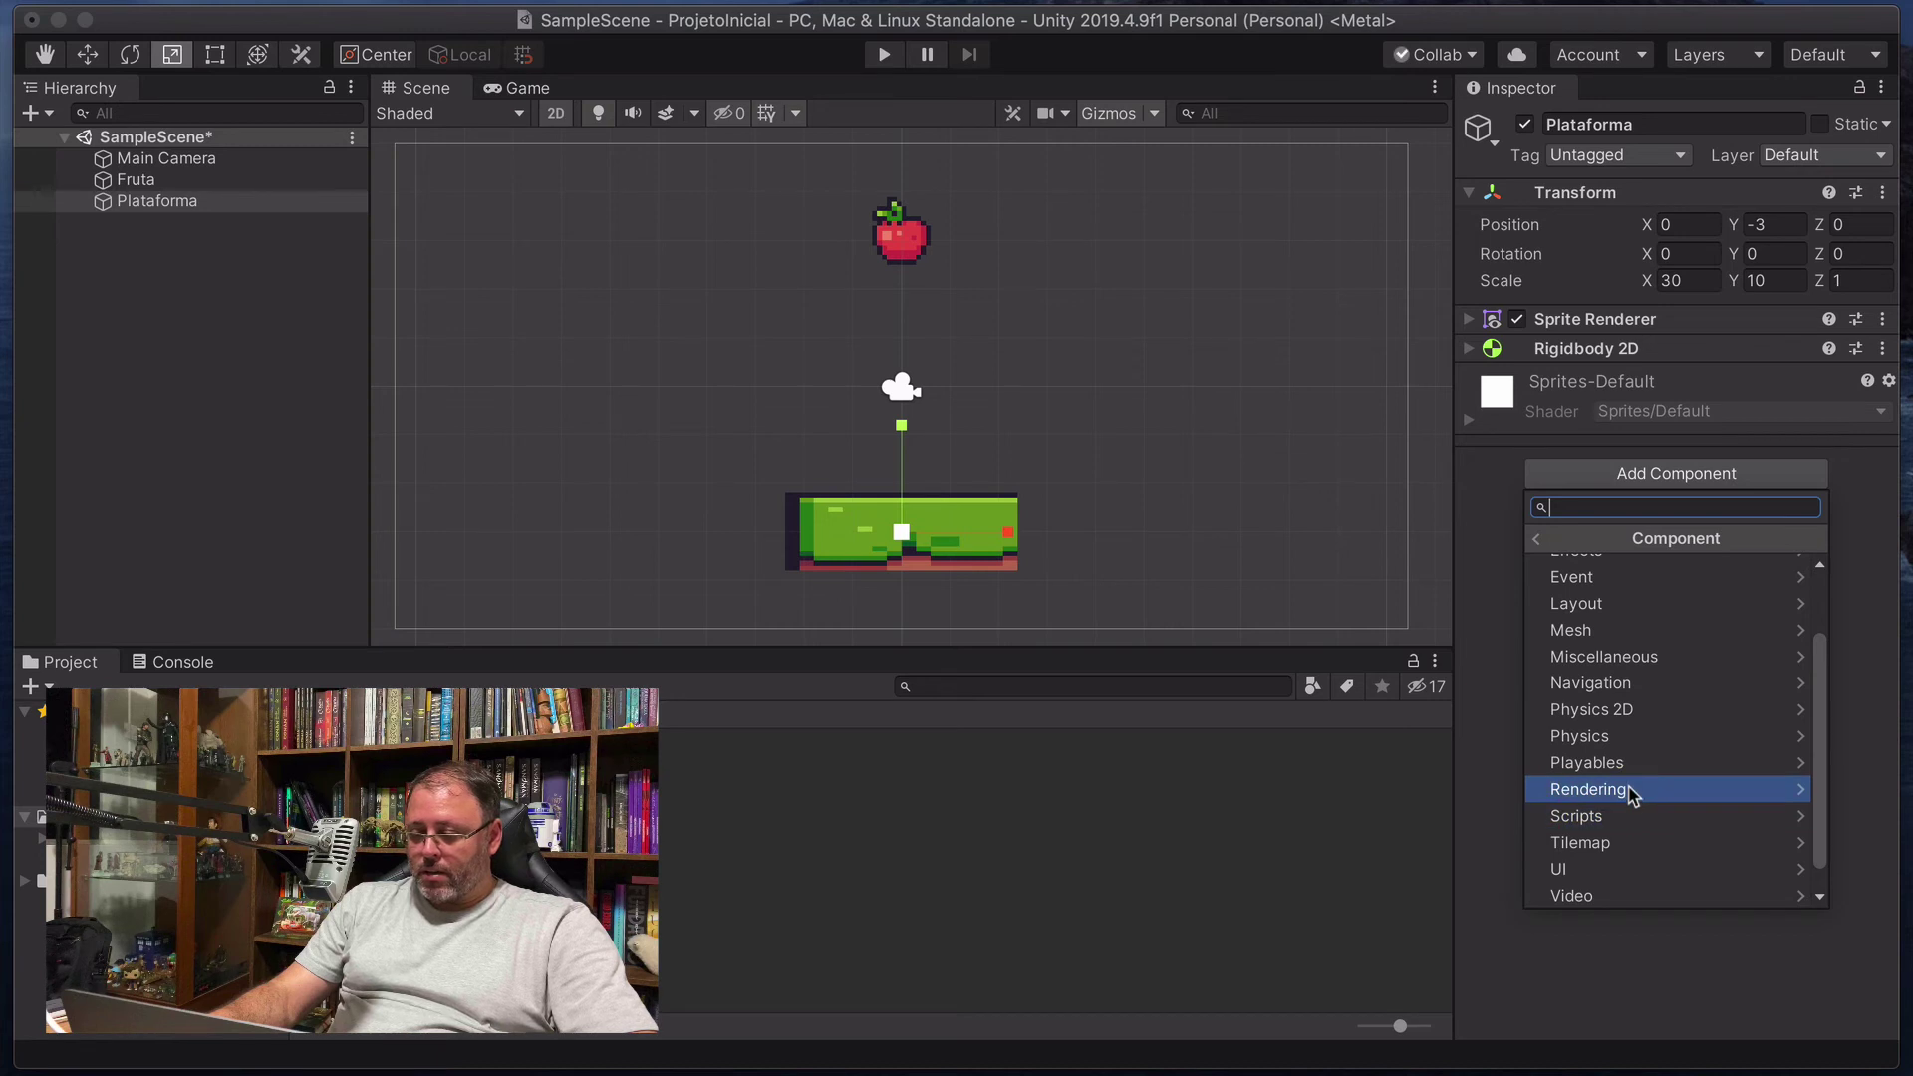
left_click(1623, 711)
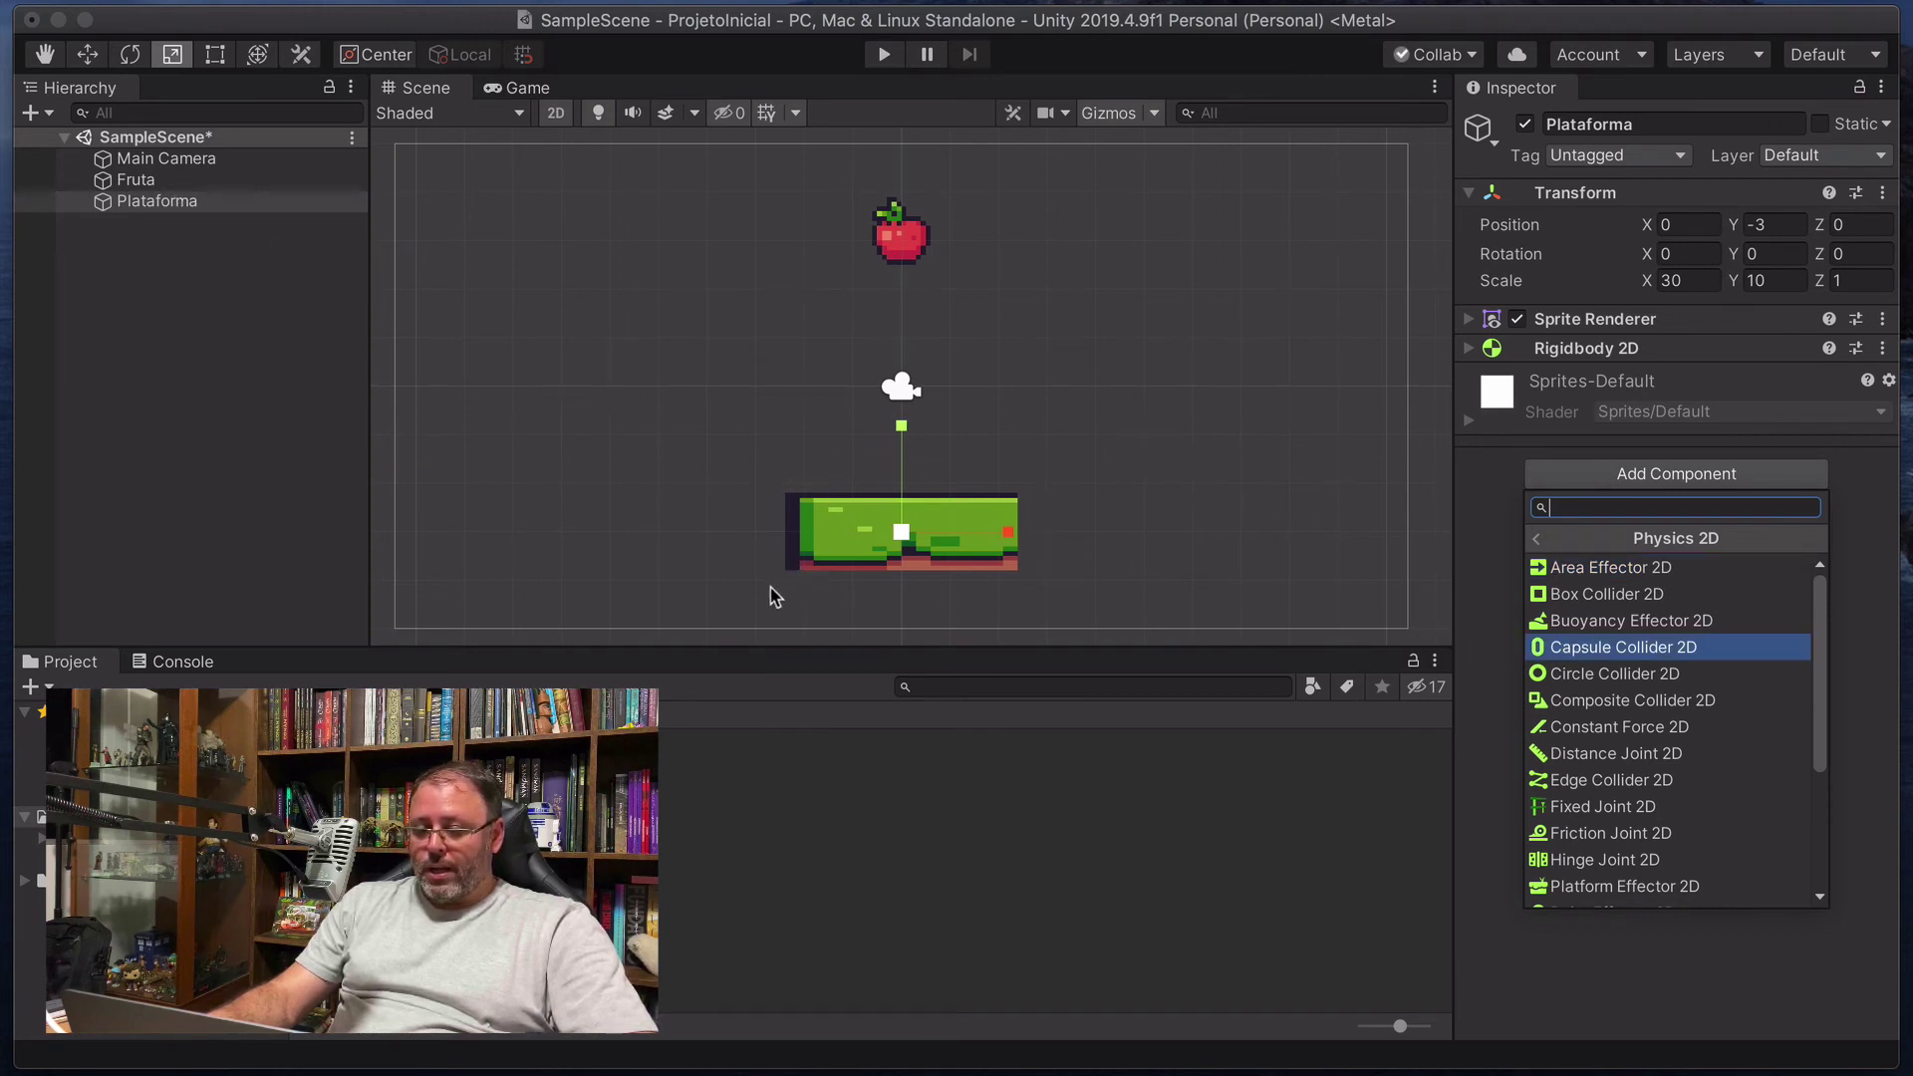
left_click(1605, 595)
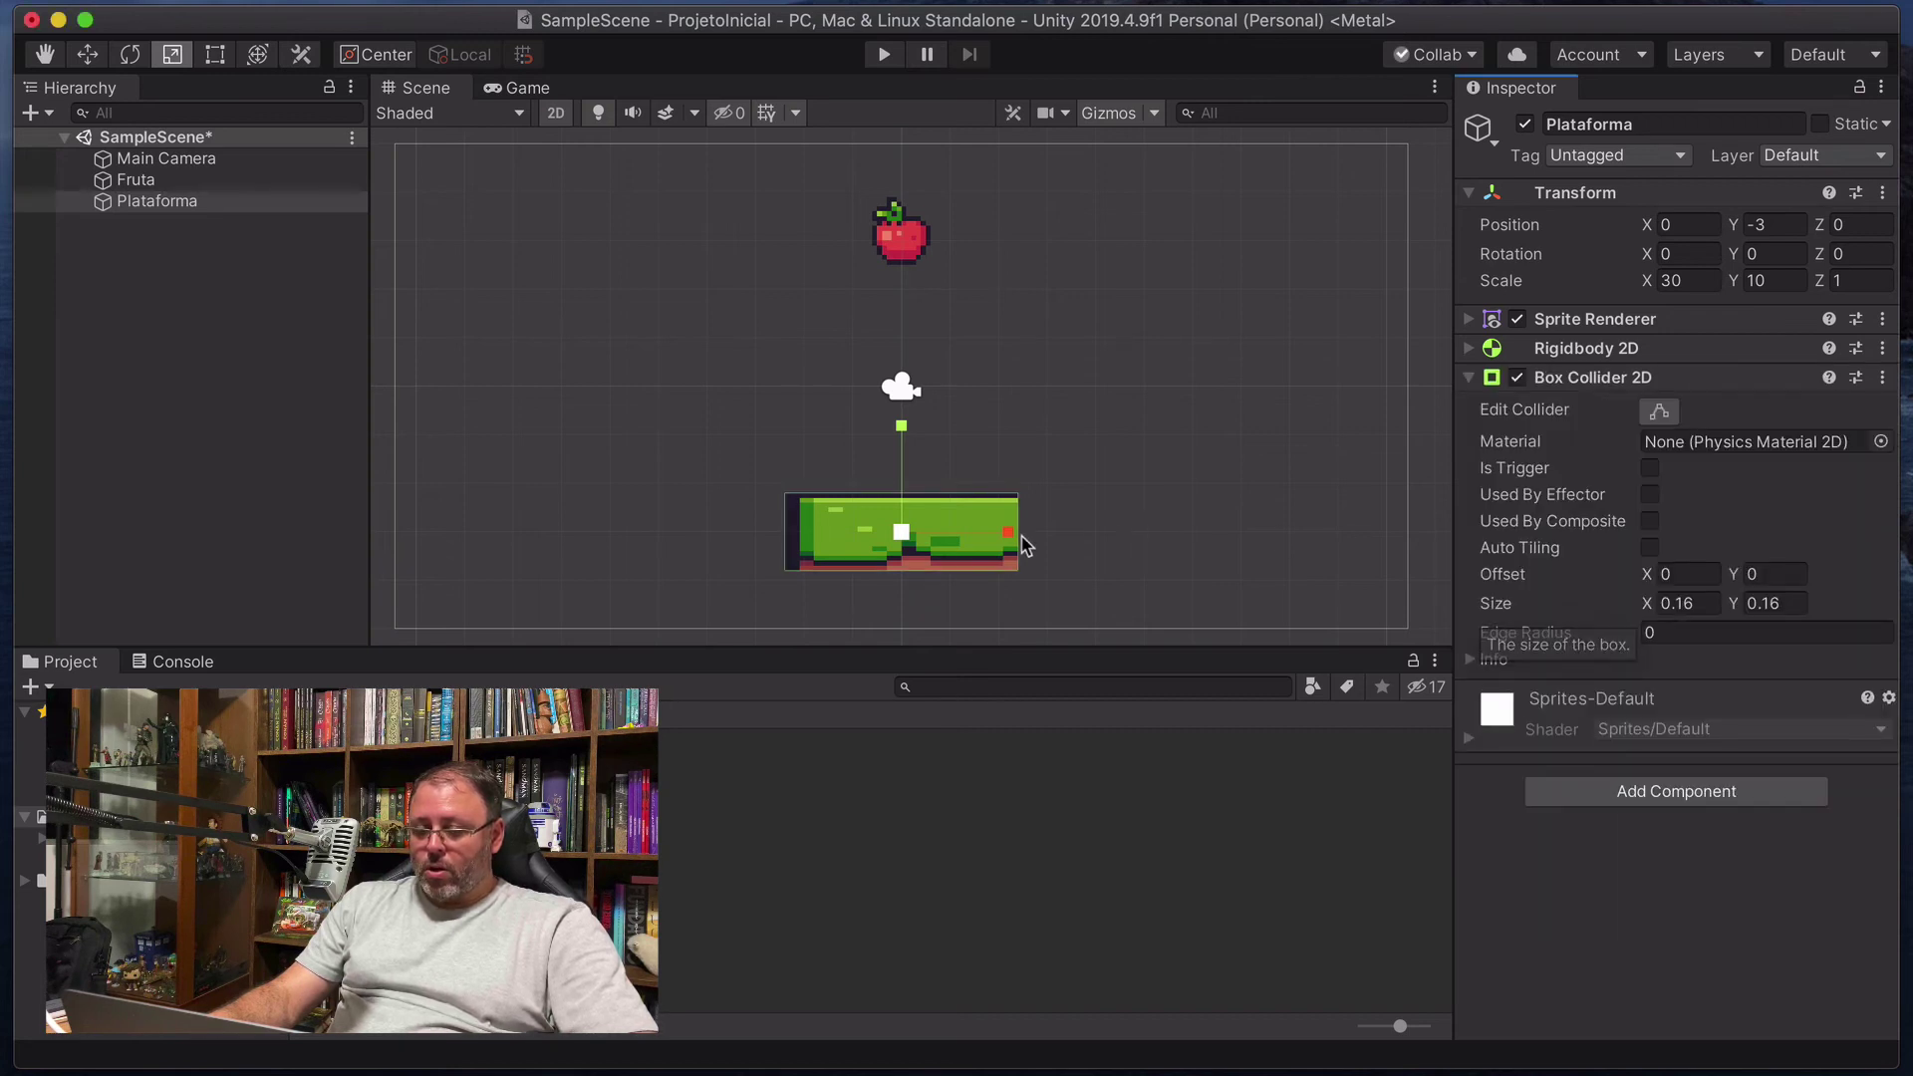
Try enlarging Plataforma's box collider at its upper and right edges to about 0.19 by 0.23, and undo both resizes.
scroll(789, 530, "up", 5)
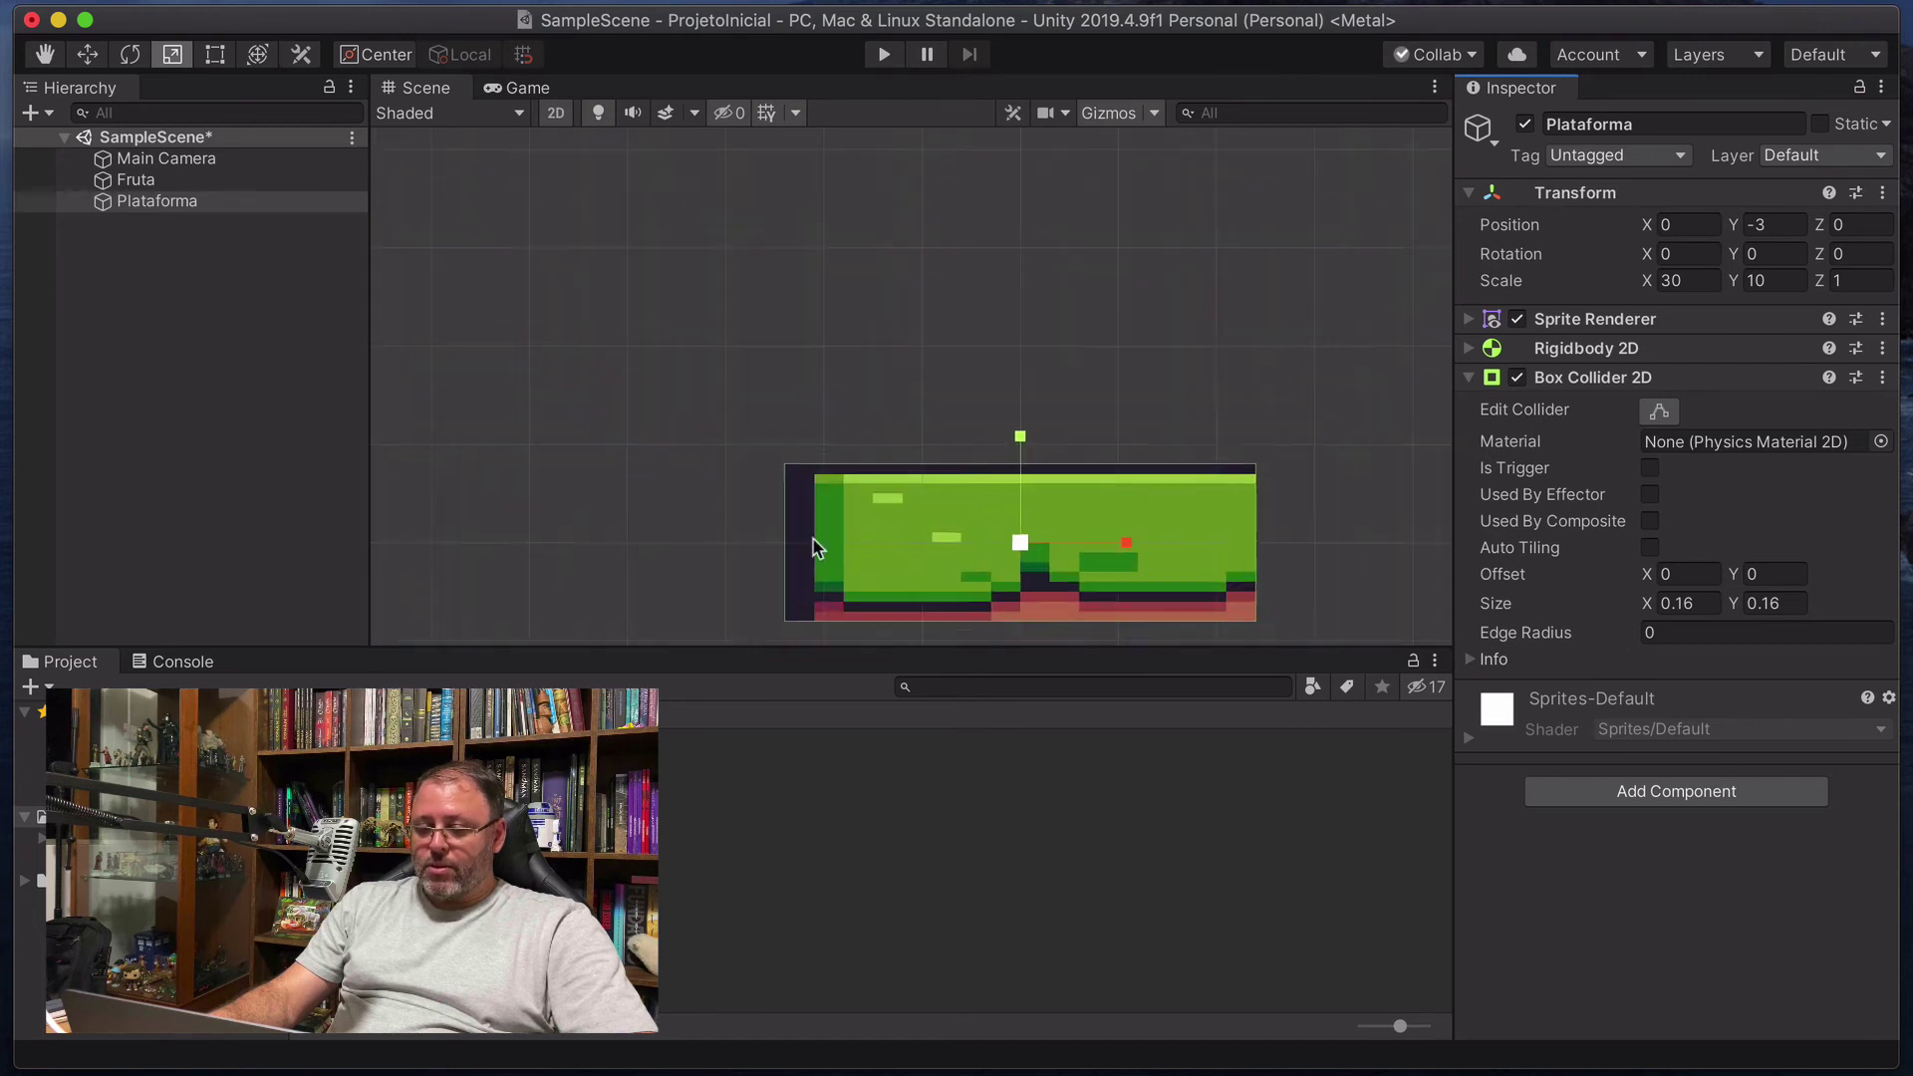
scroll(813, 547, "up", 1)
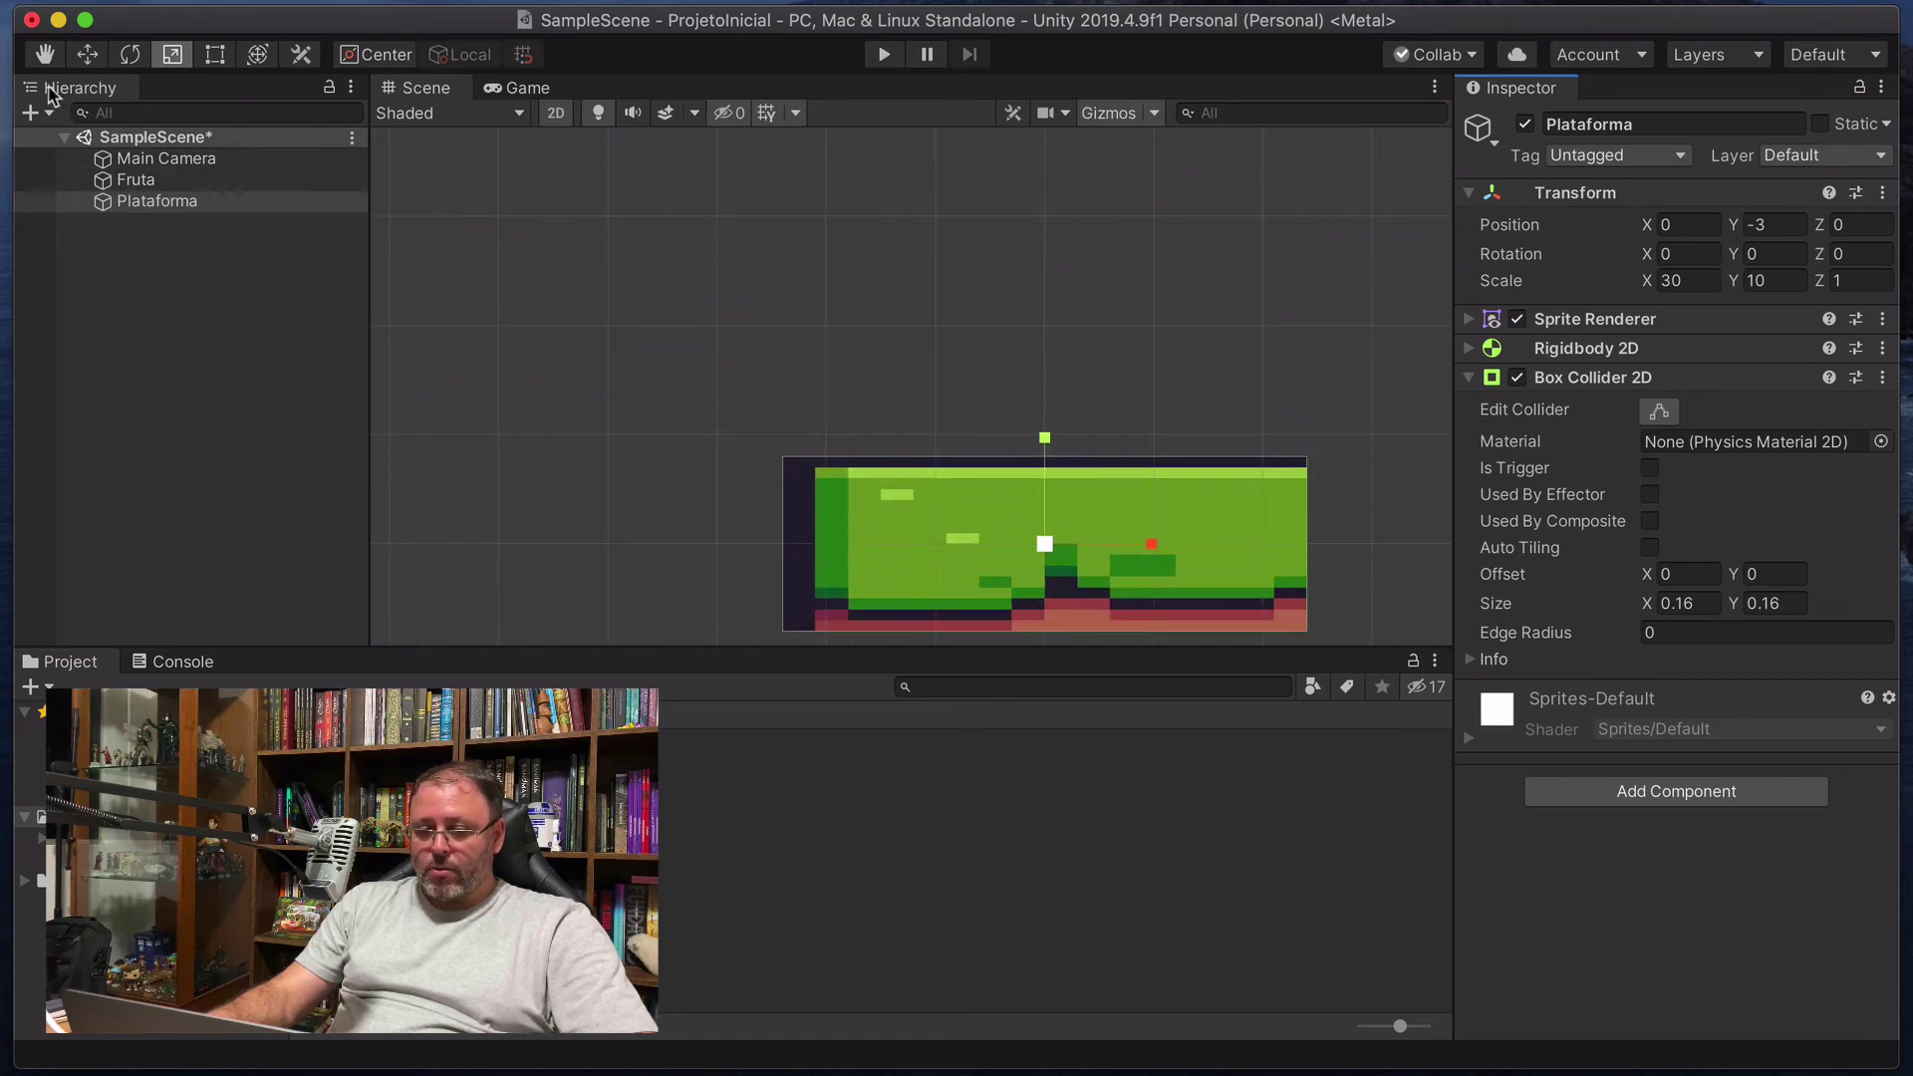
left_click(44, 54)
left_click_drag(922, 375, 854, 213)
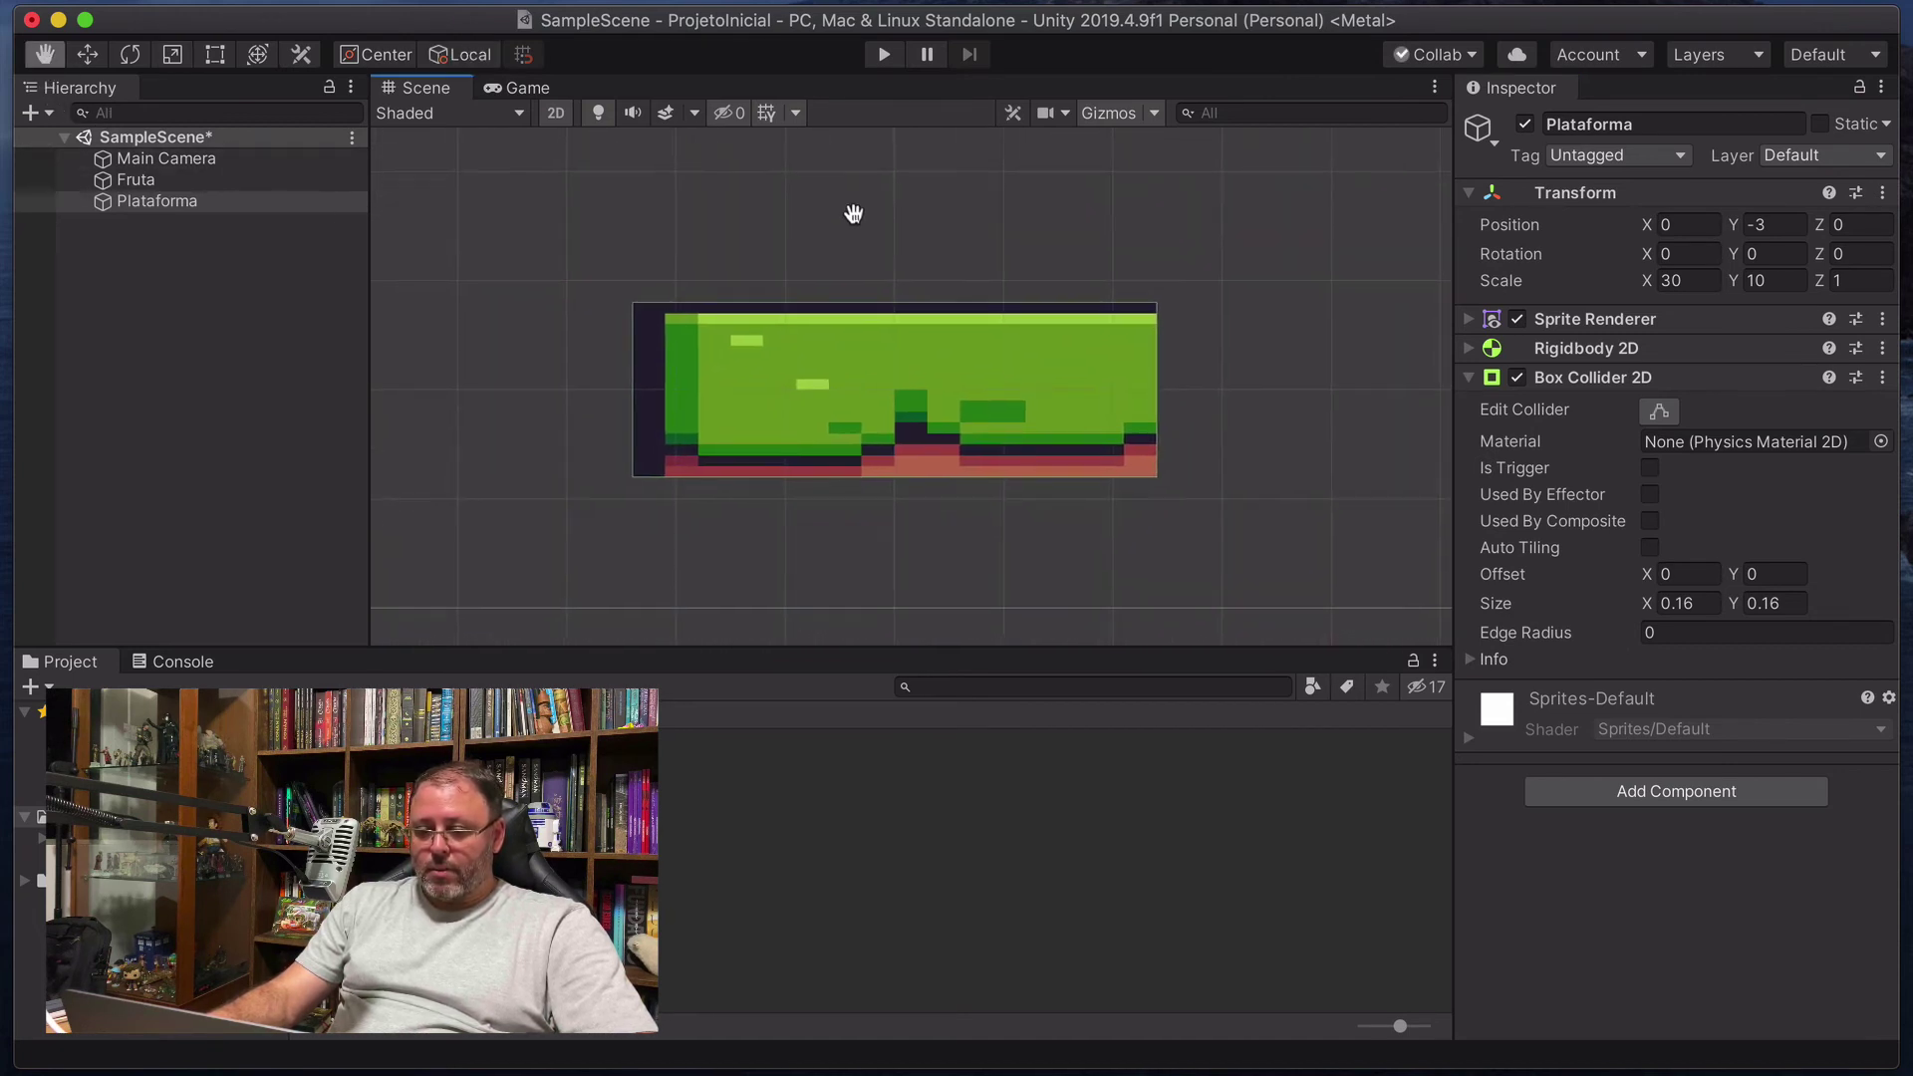
scroll(843, 289, "up", 2)
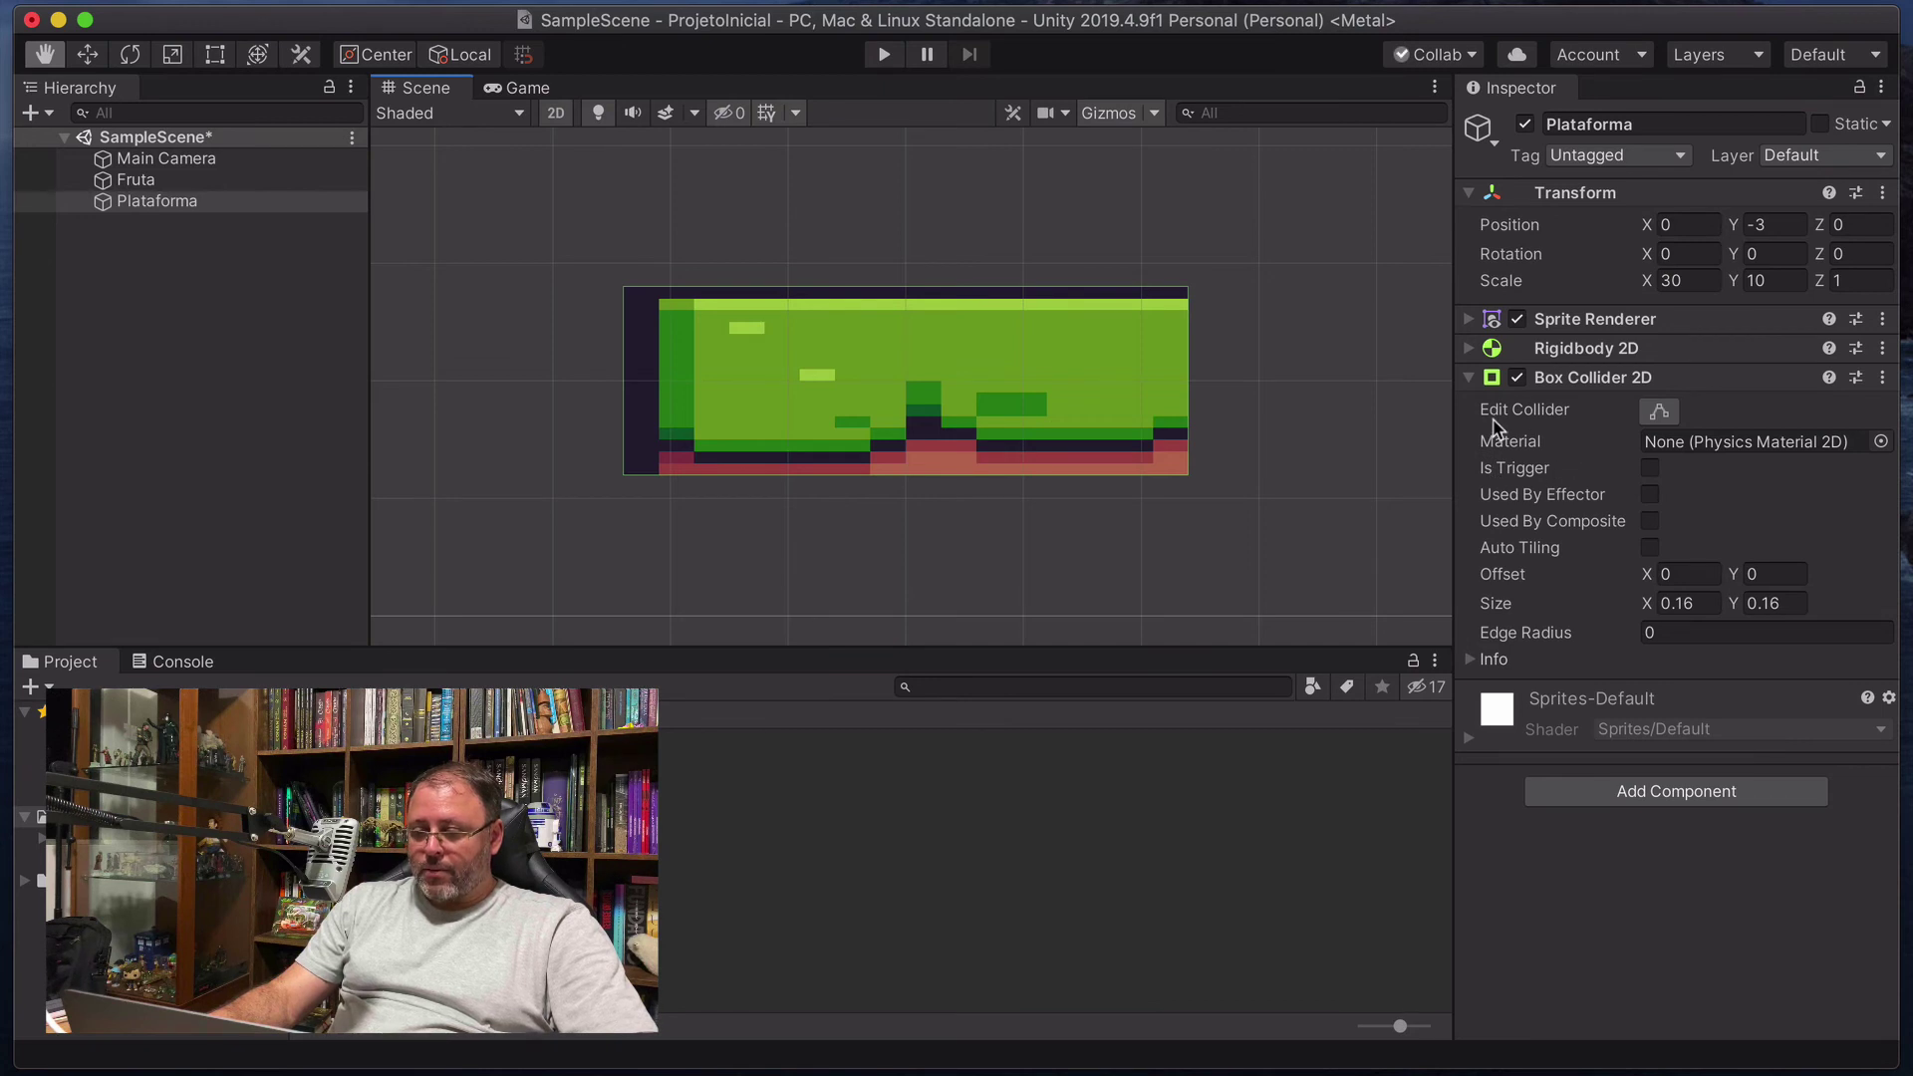
left_click(1658, 411)
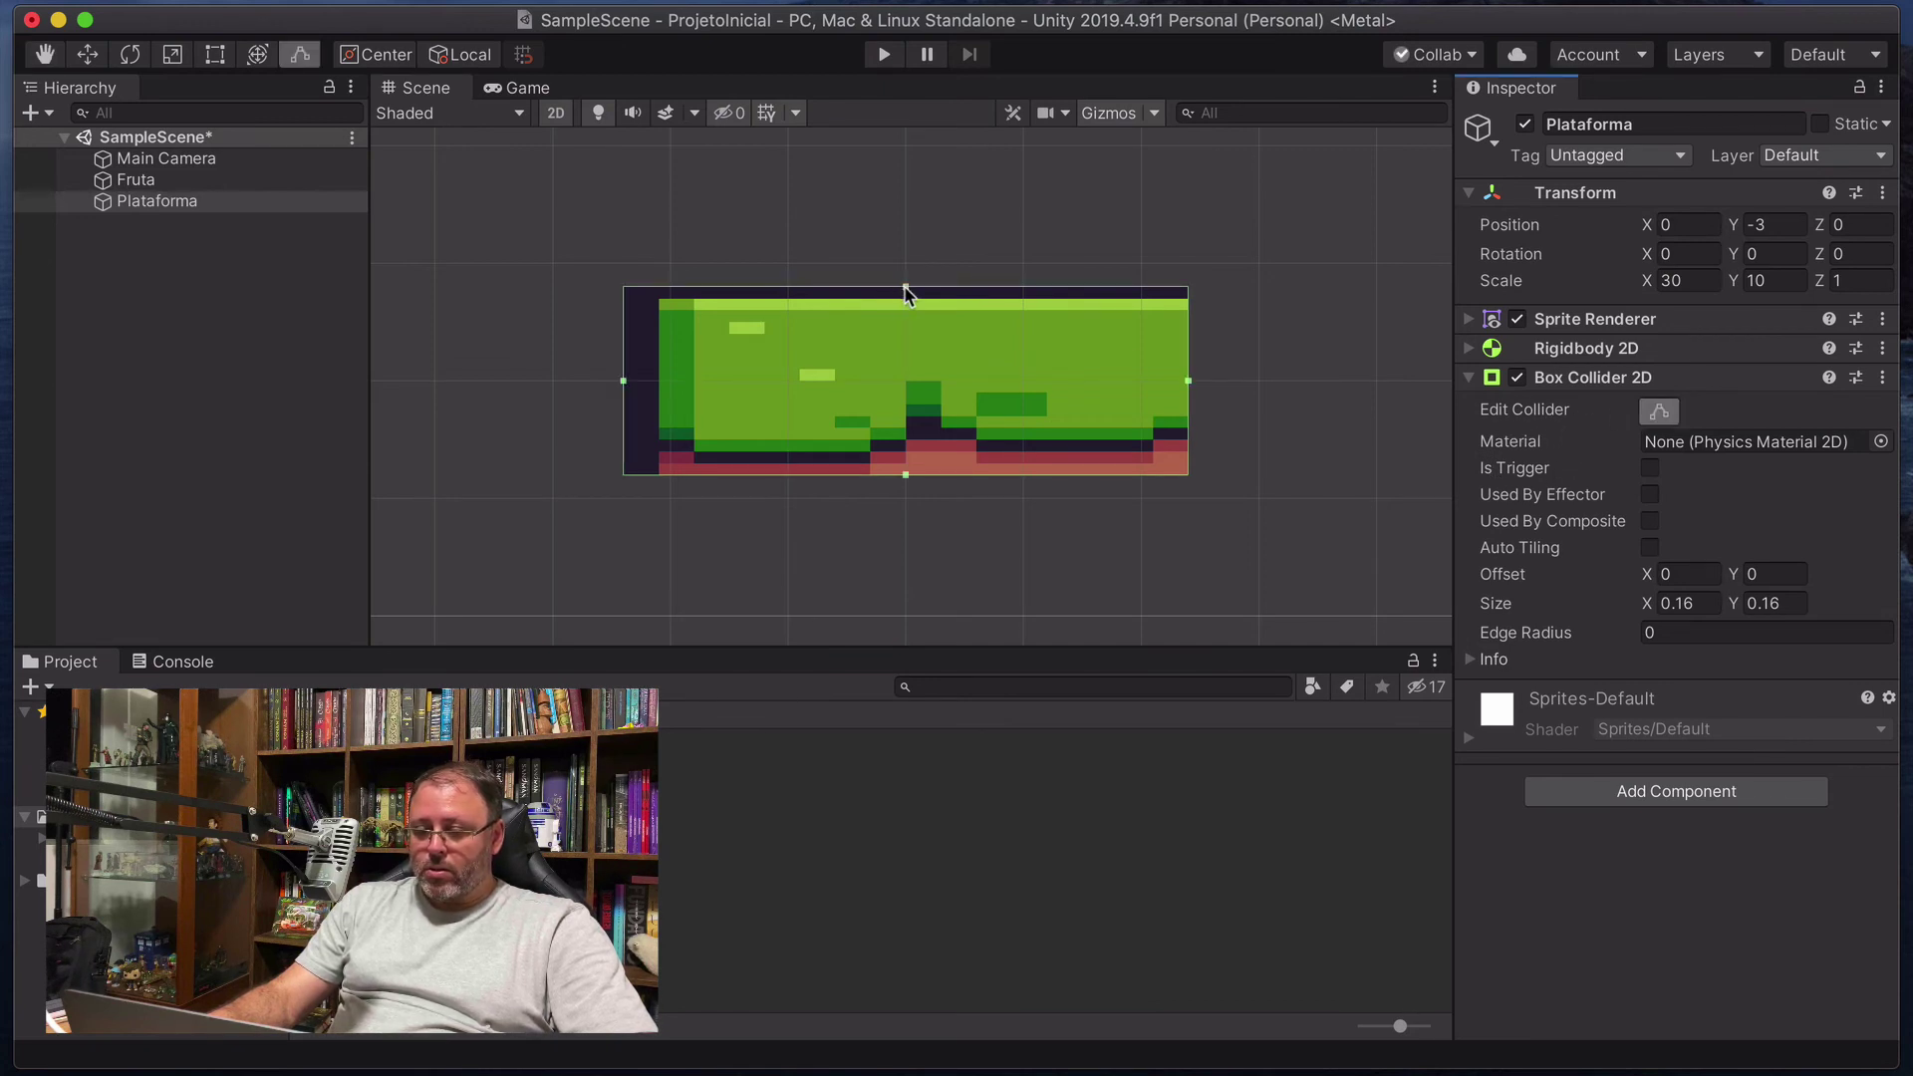
left_click_drag(906, 289, 1186, 269)
left_click_drag(1187, 341, 1301, 340)
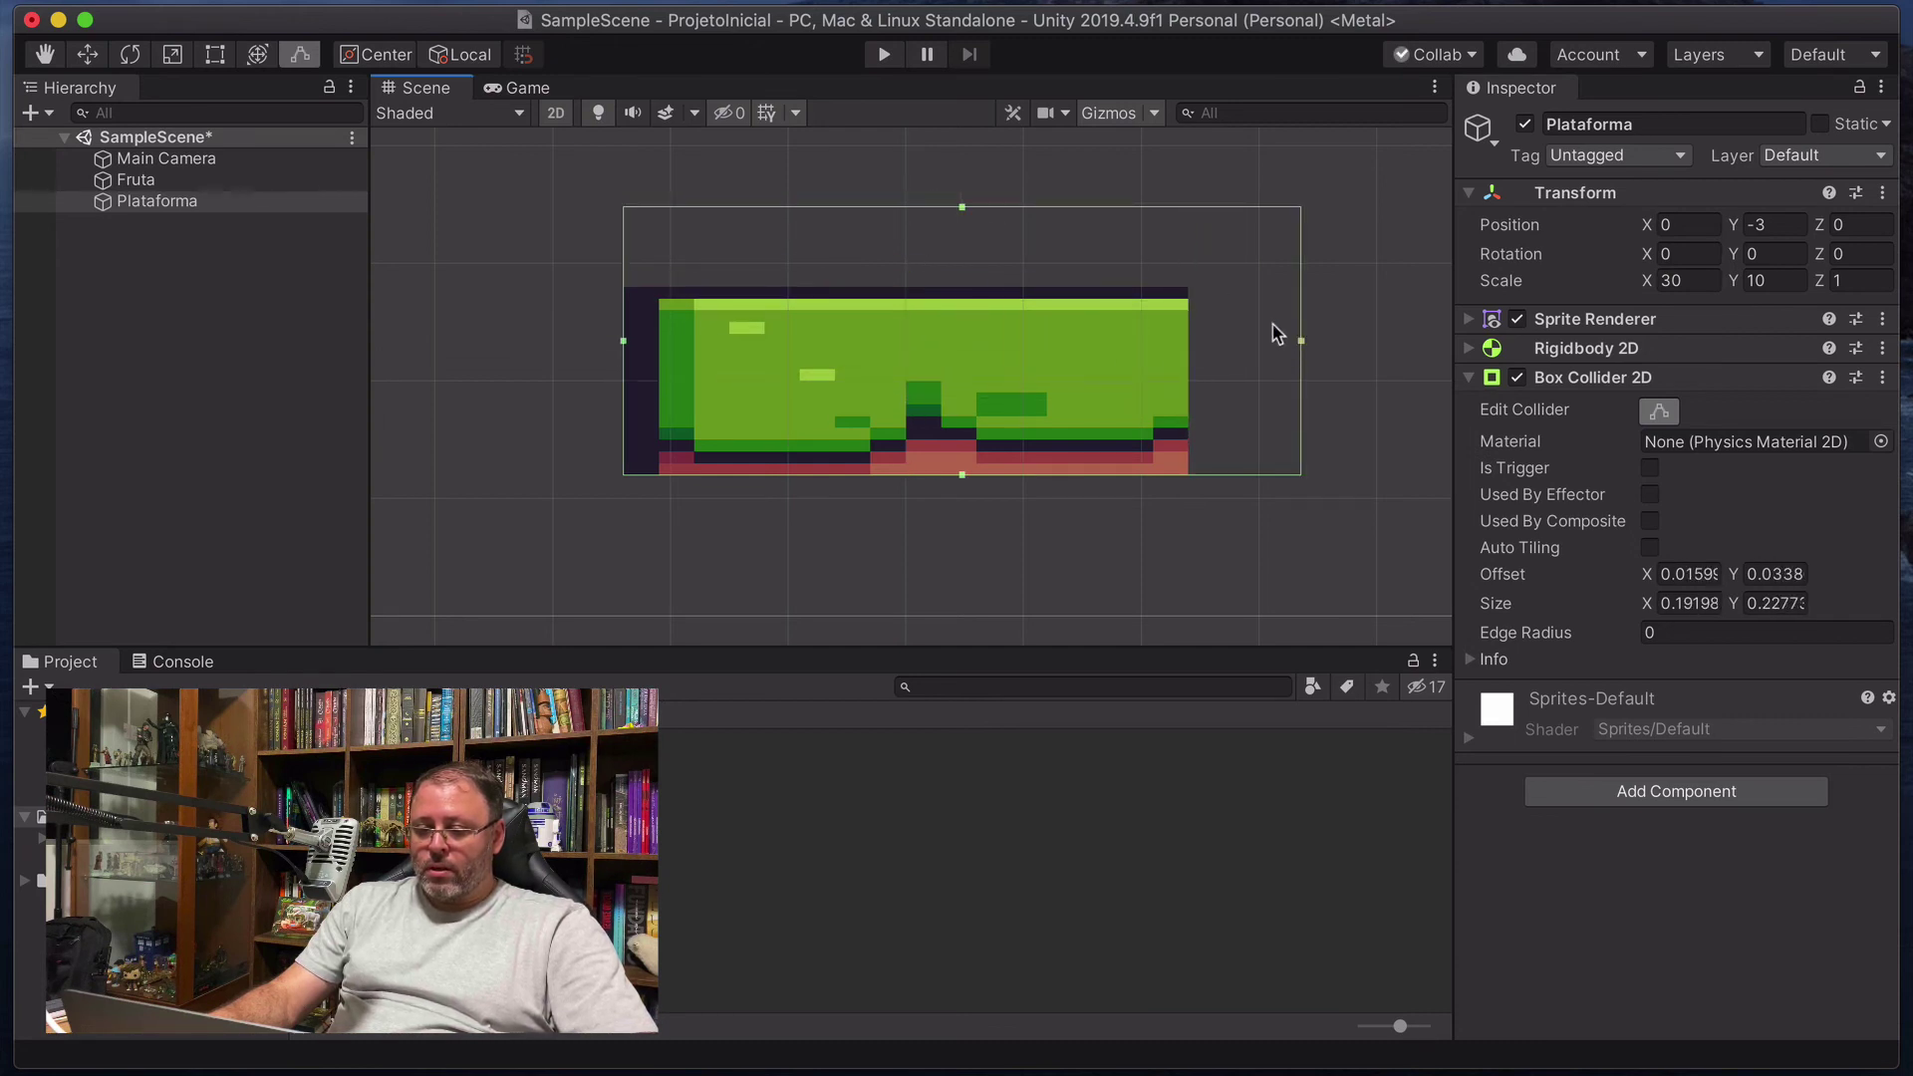
key("super+z")
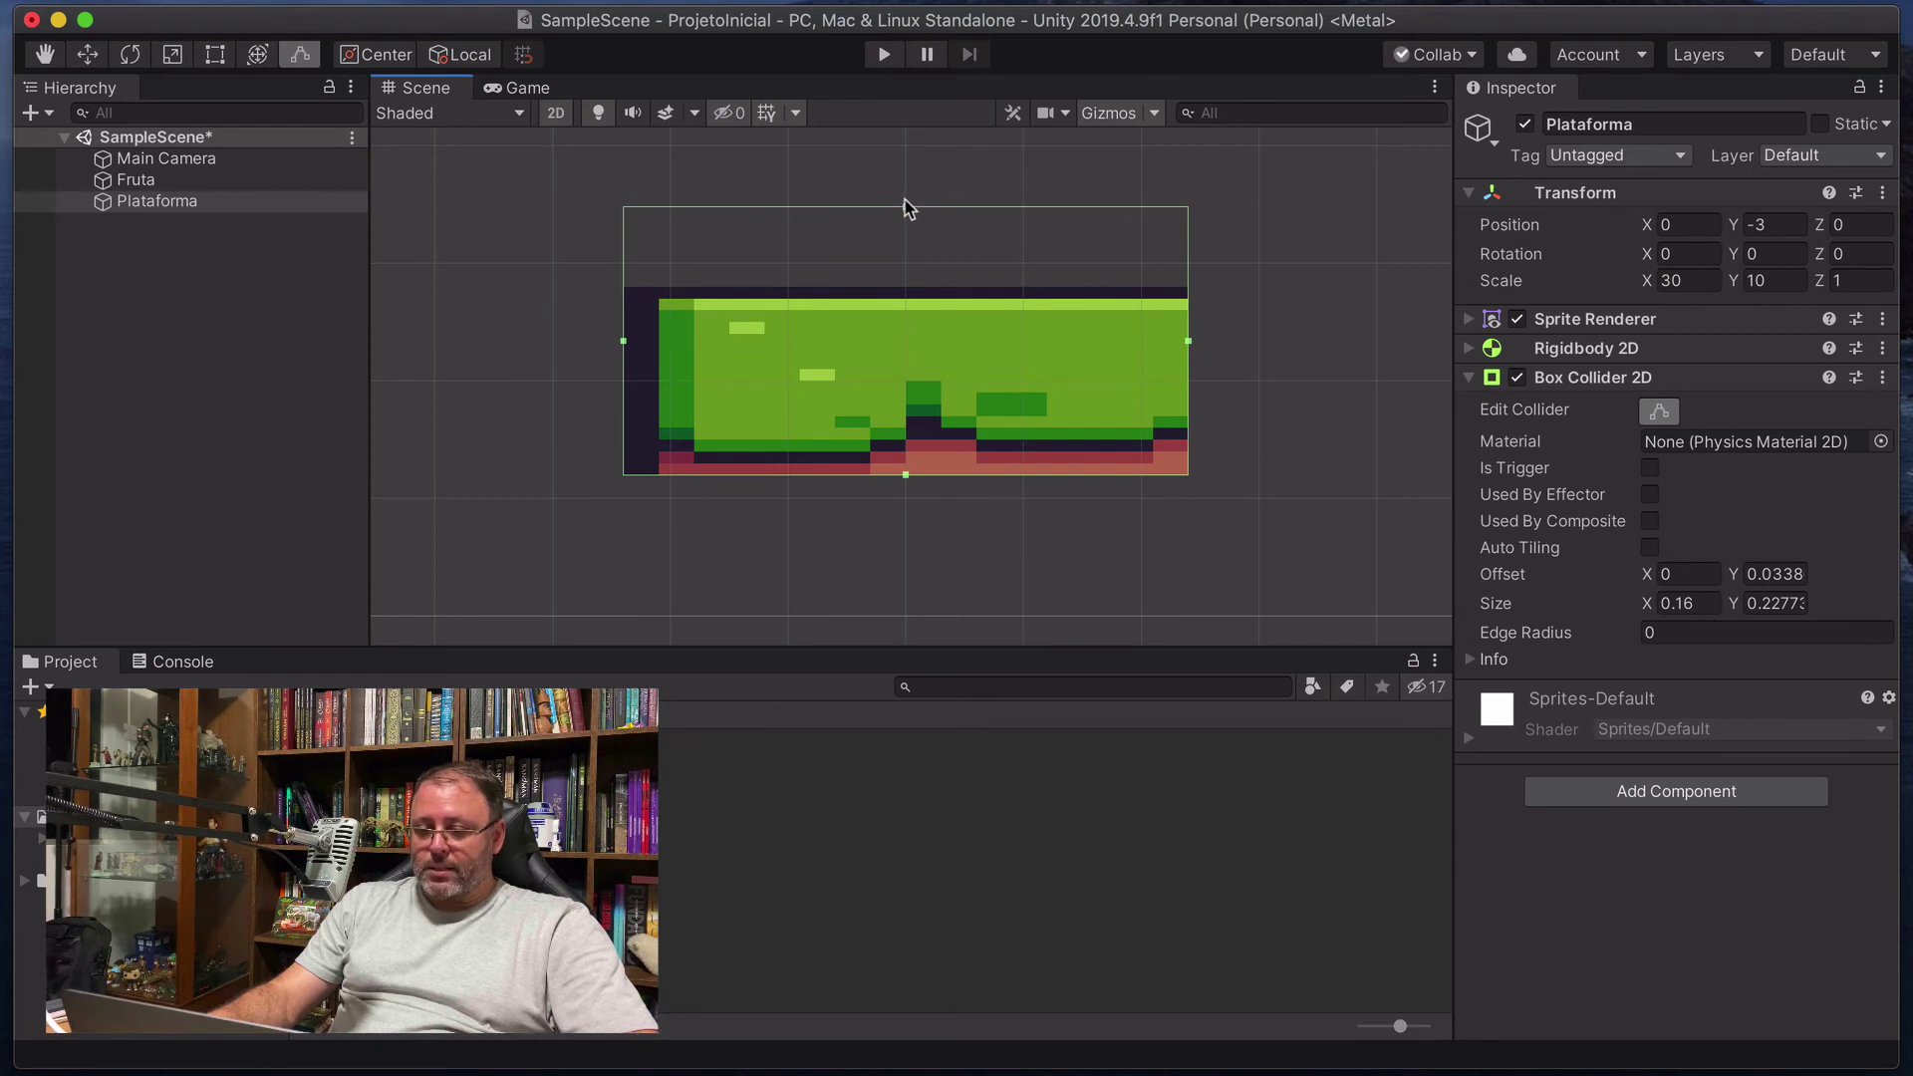
key("super+z")
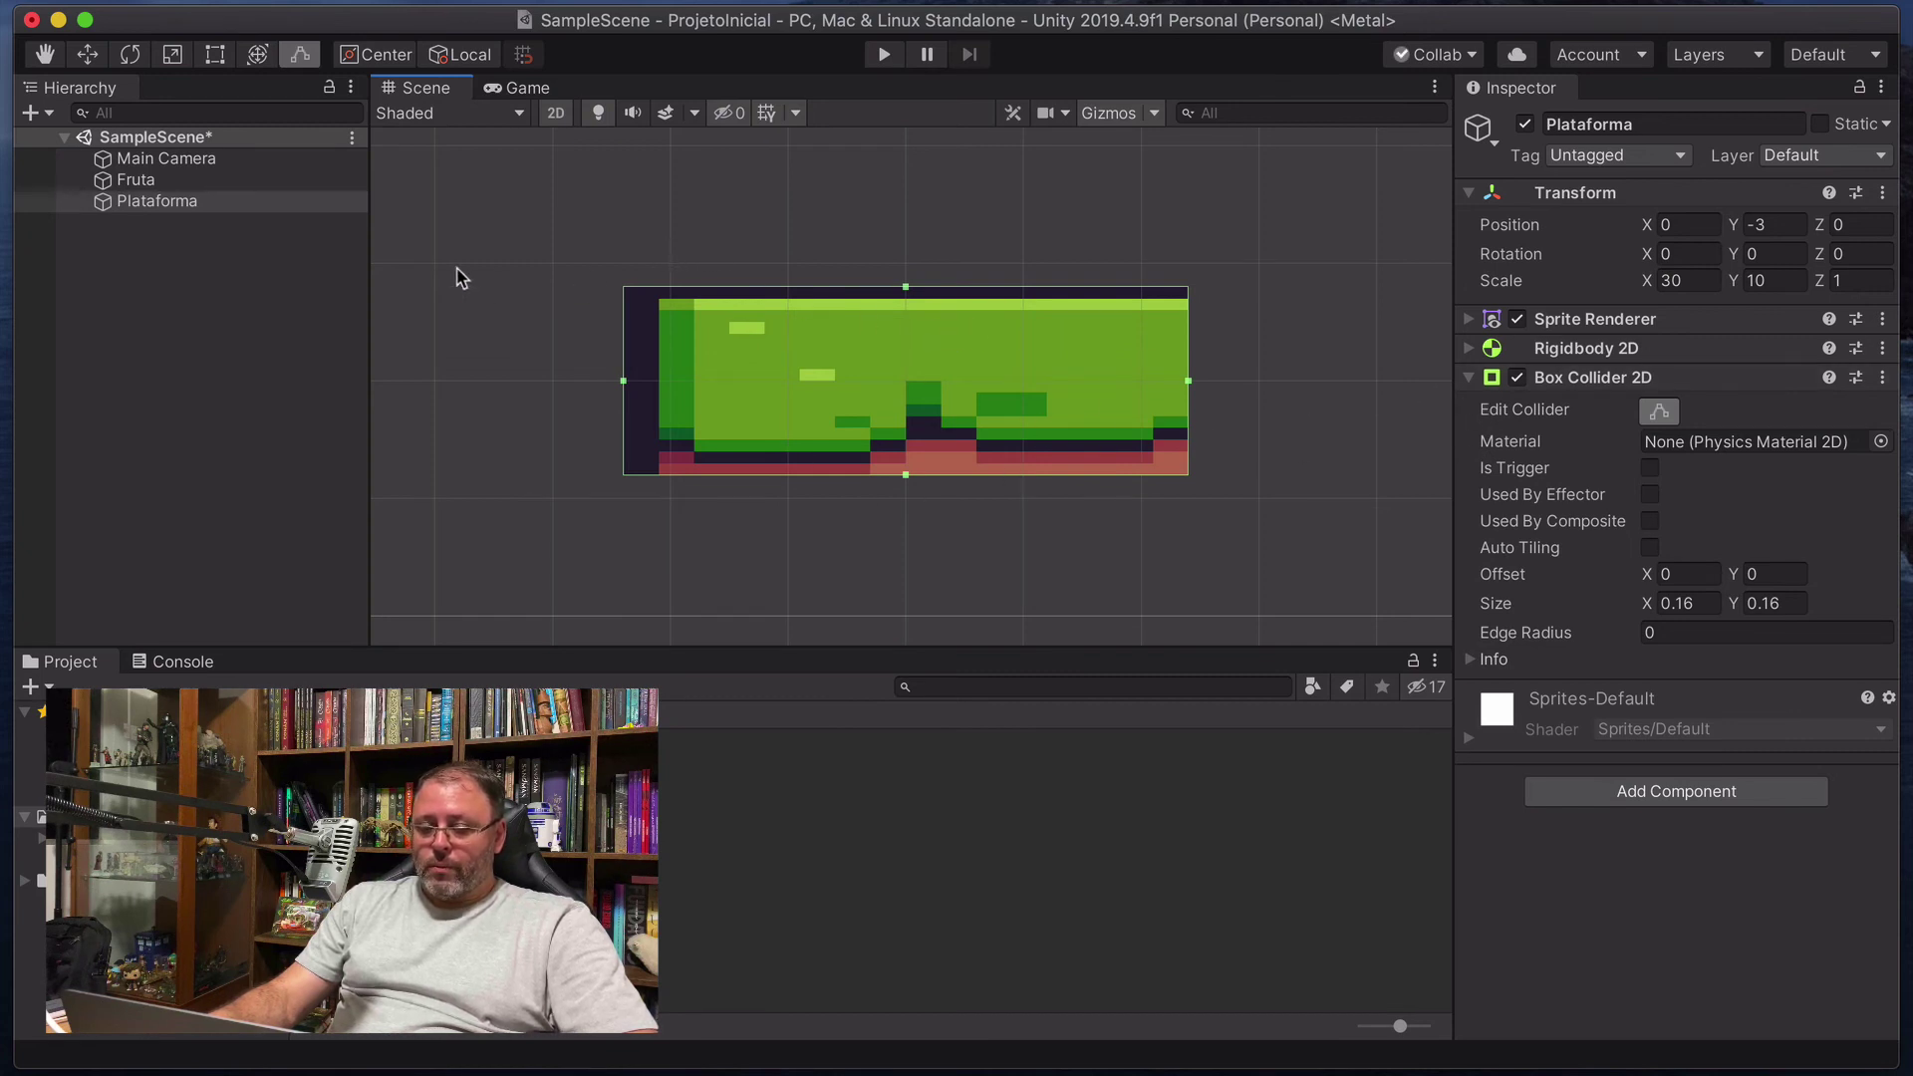
Leave collider editing and reframe the Scene view on the whole camera area with Fruta and Plataforma.
left_click(46, 56)
scroll(697, 284, "down", 10)
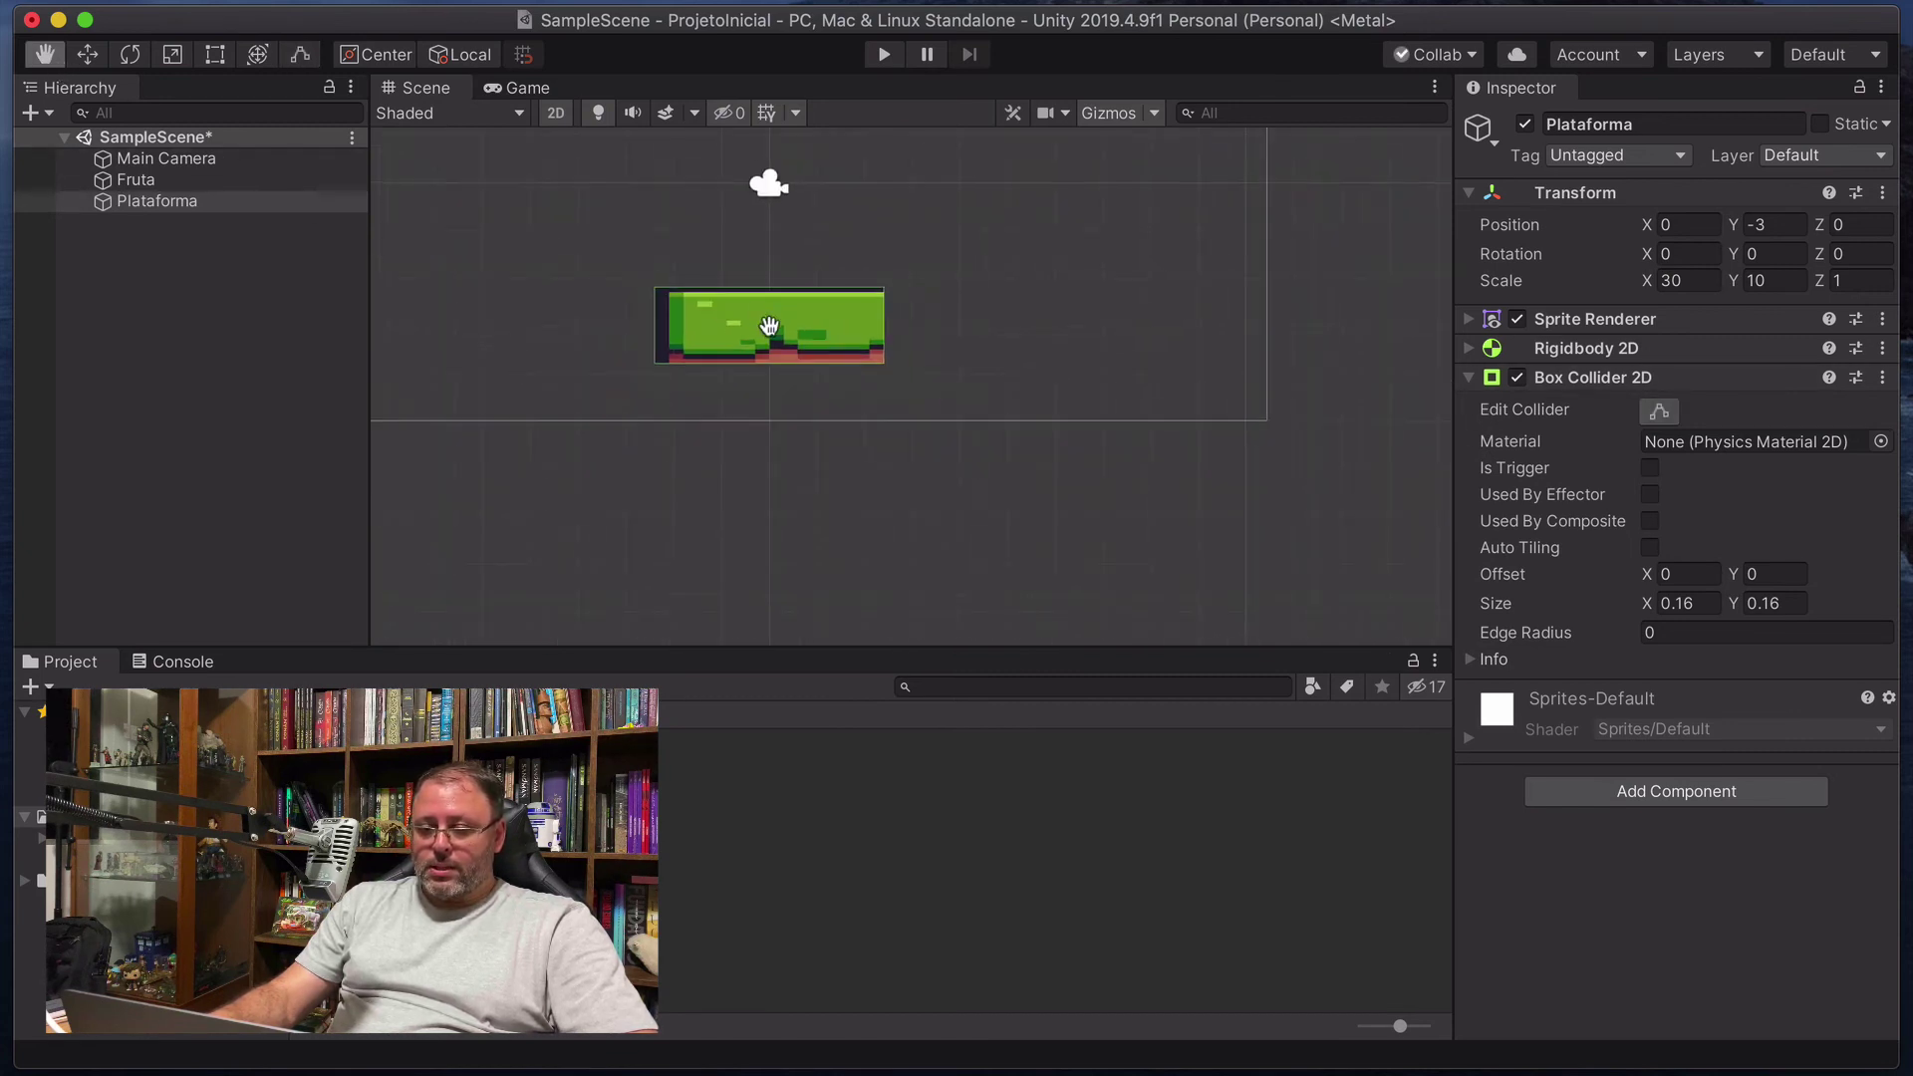
scroll(724, 284, "down", 3)
scroll(697, 259, "up", 10)
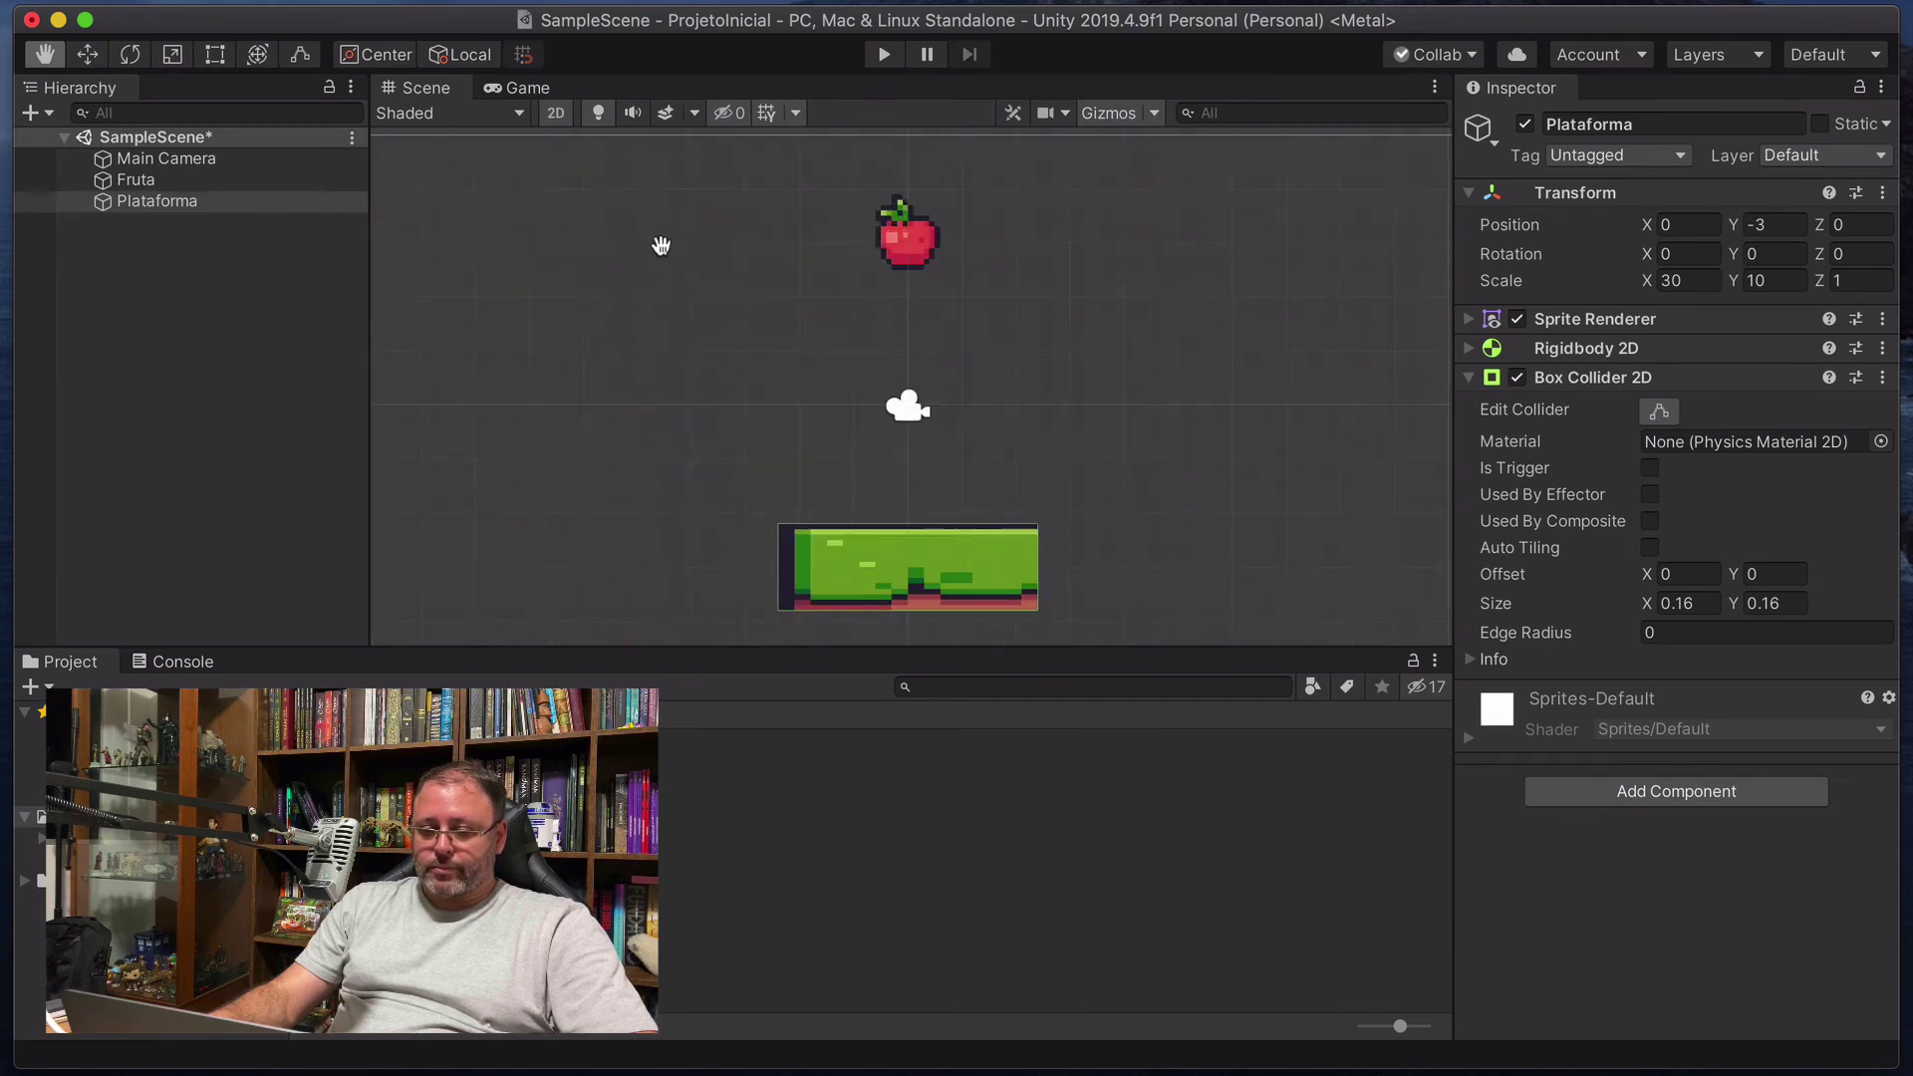
scroll(719, 288, "down", 3)
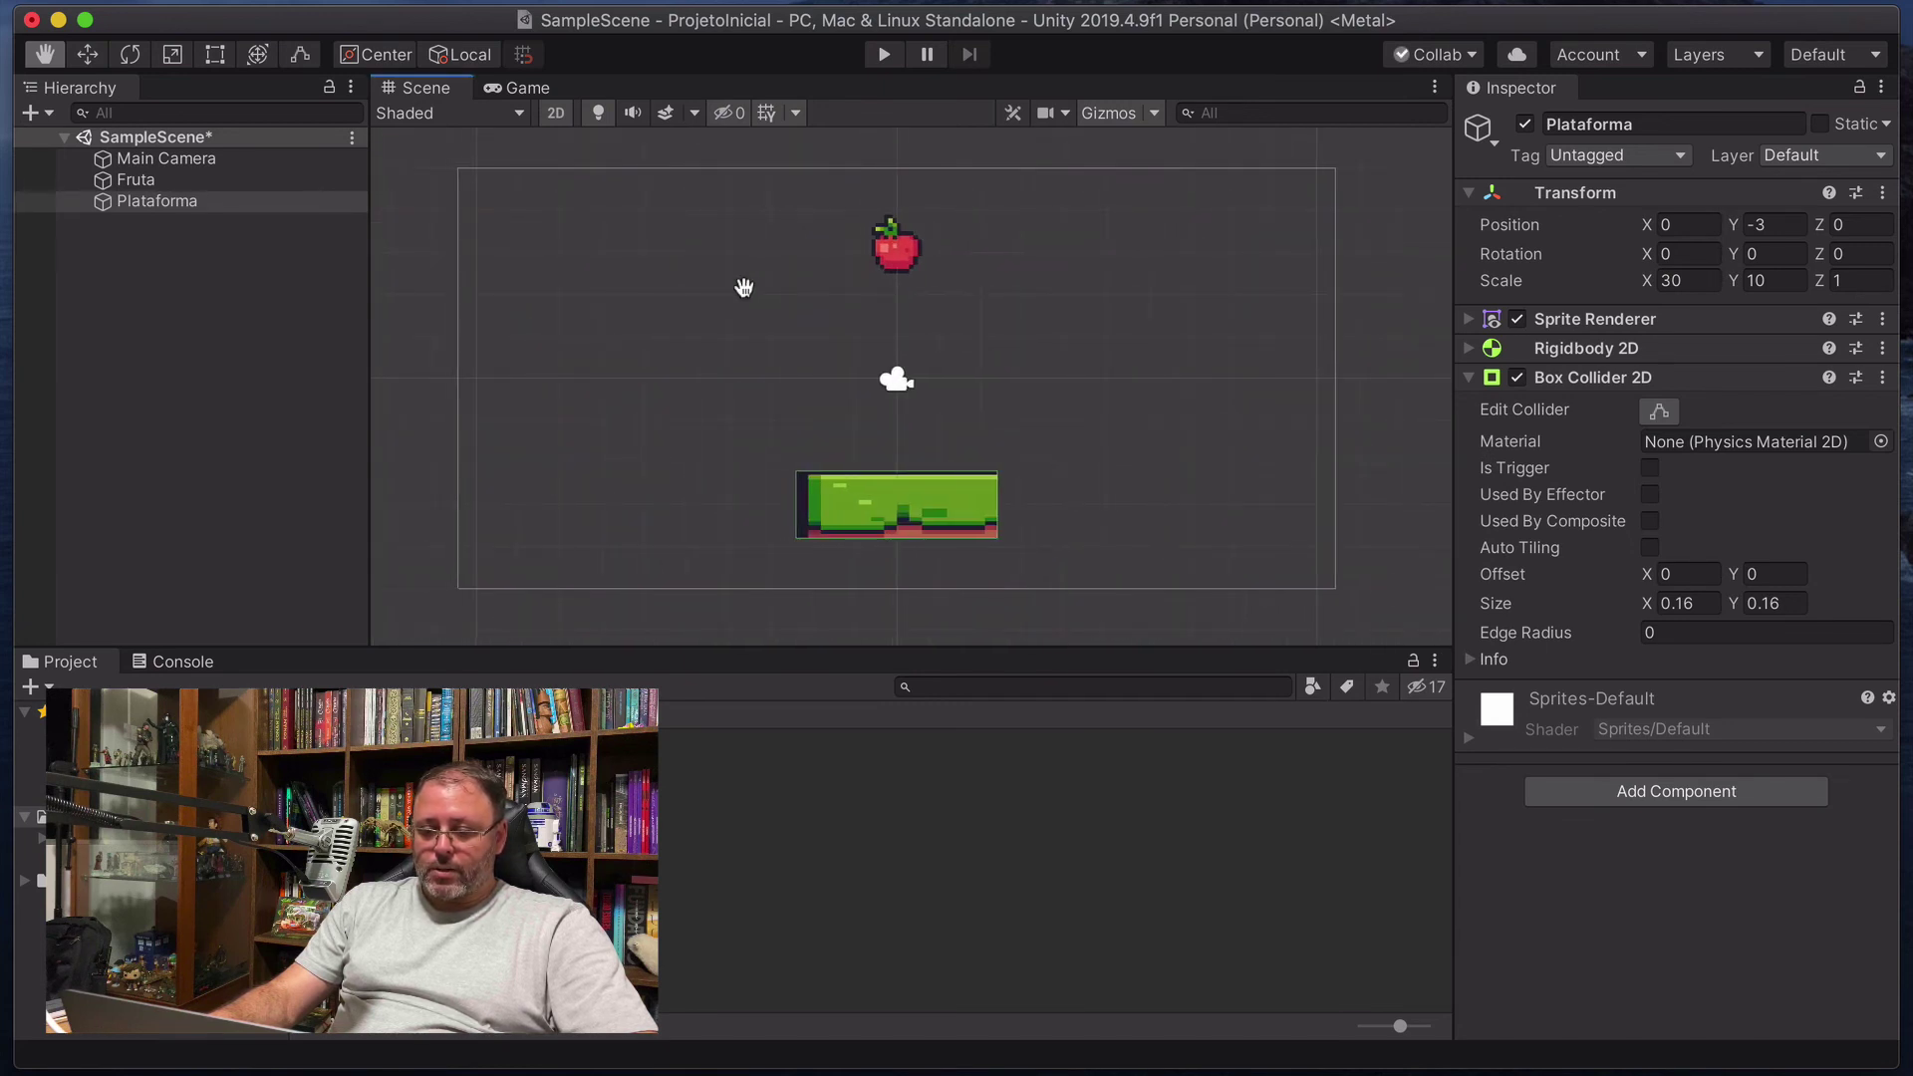
Collapse Plataforma's Box Collider 2D settings and remove its Rigidbody 2D component.
scroll(744, 287, "up", 2)
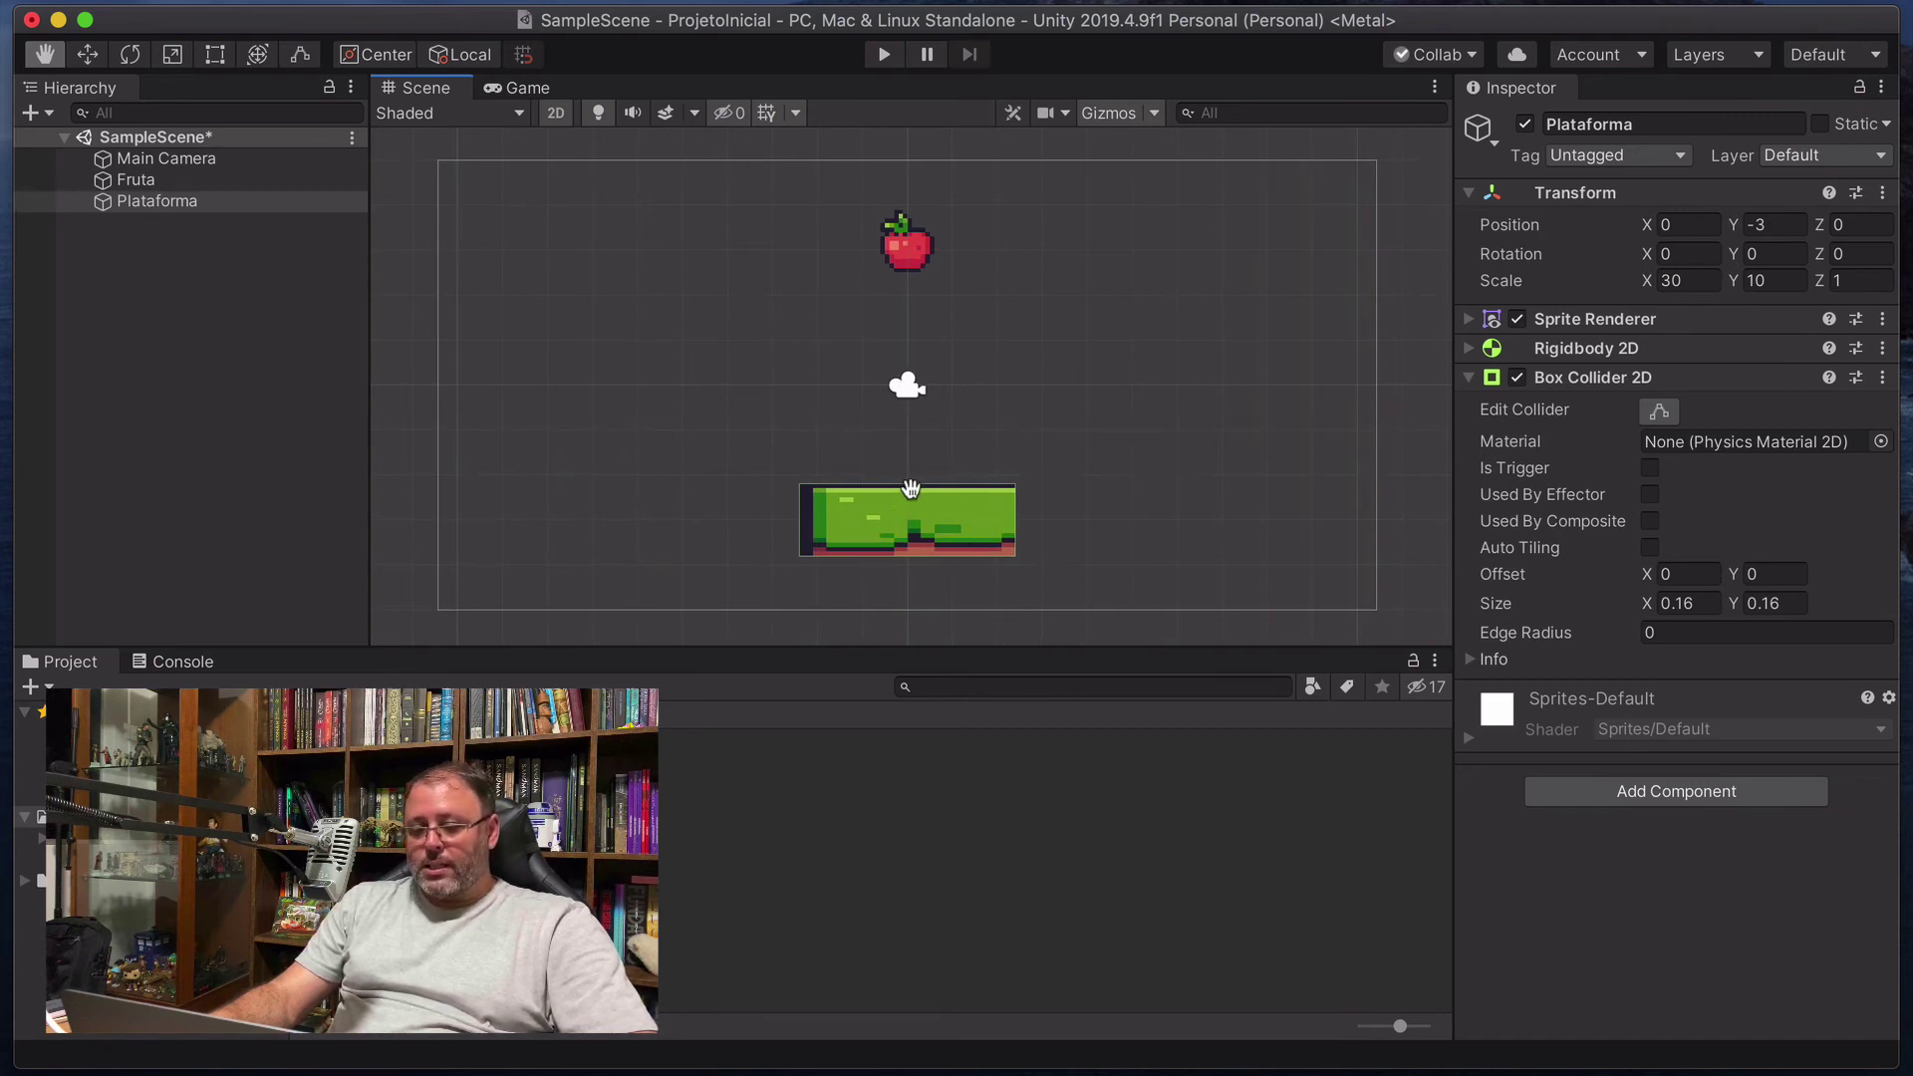
left_click(1468, 378)
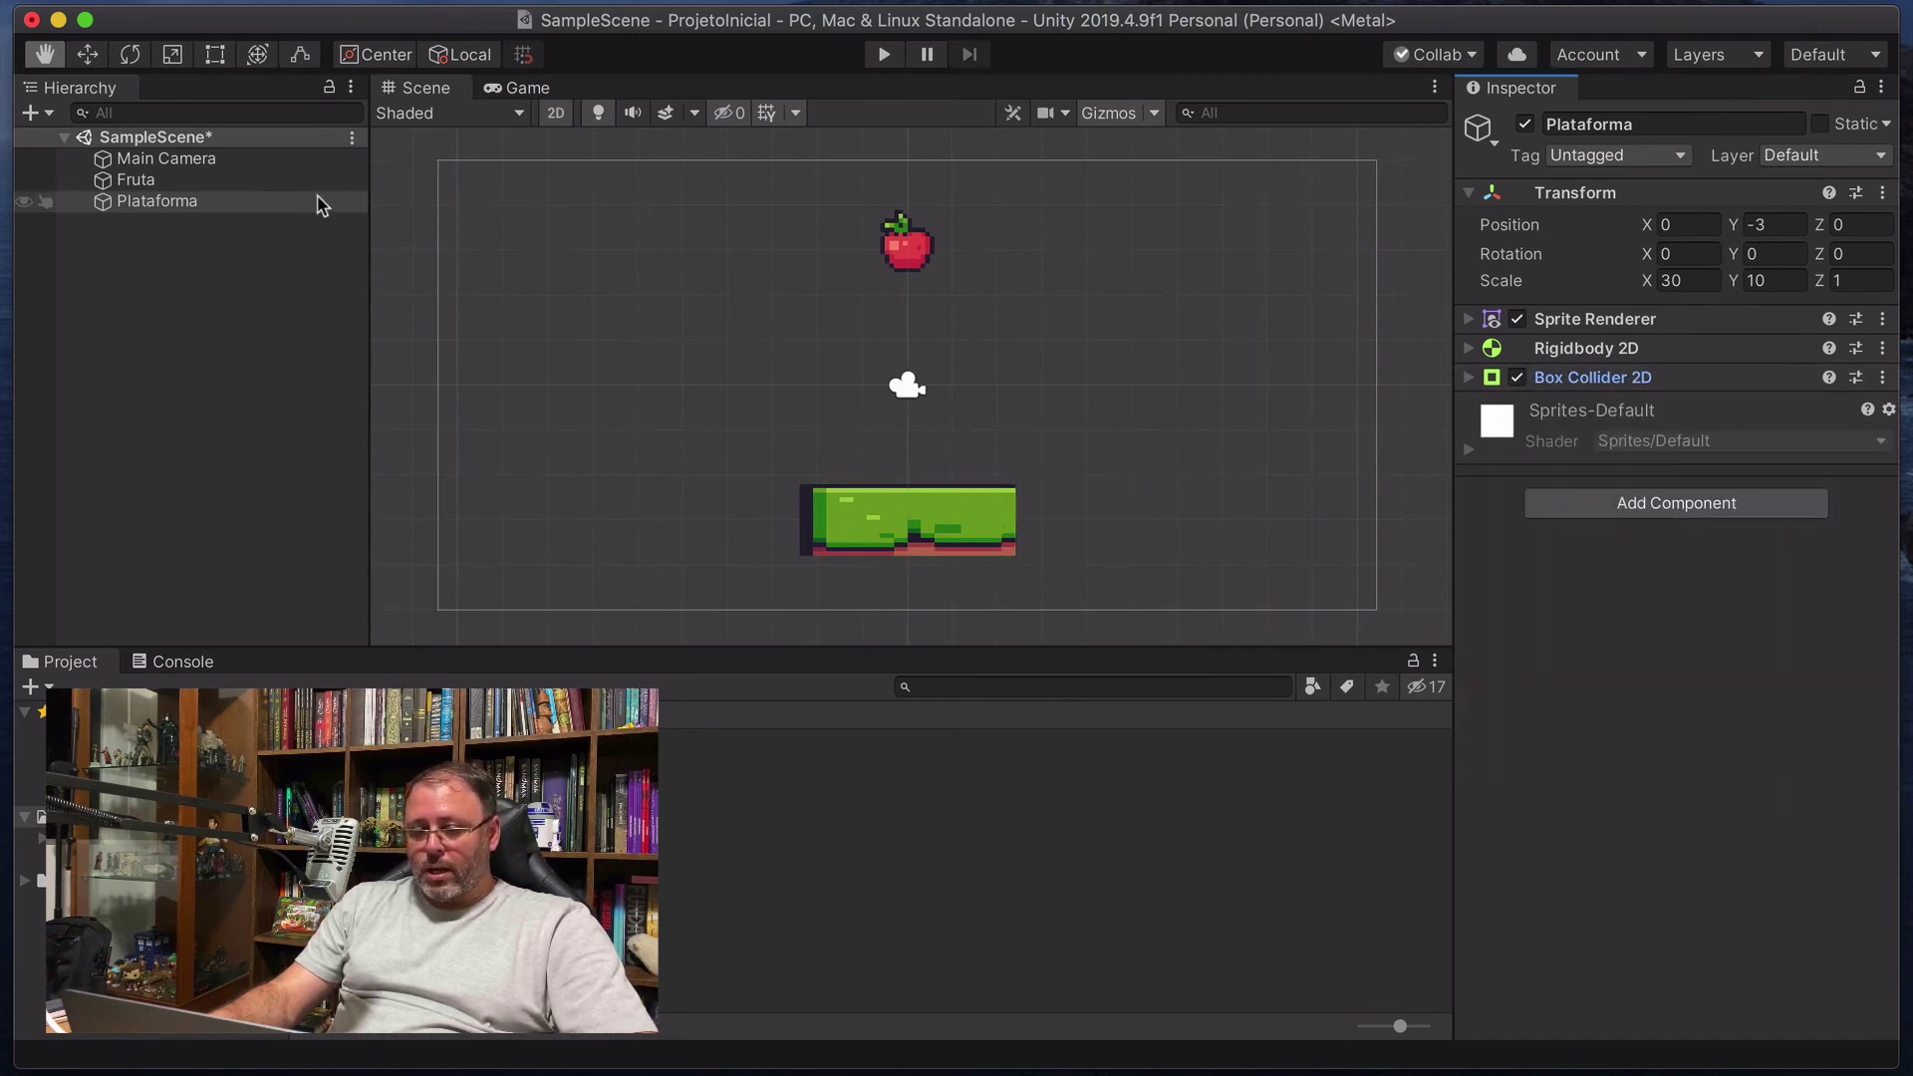
left_click(1527, 379)
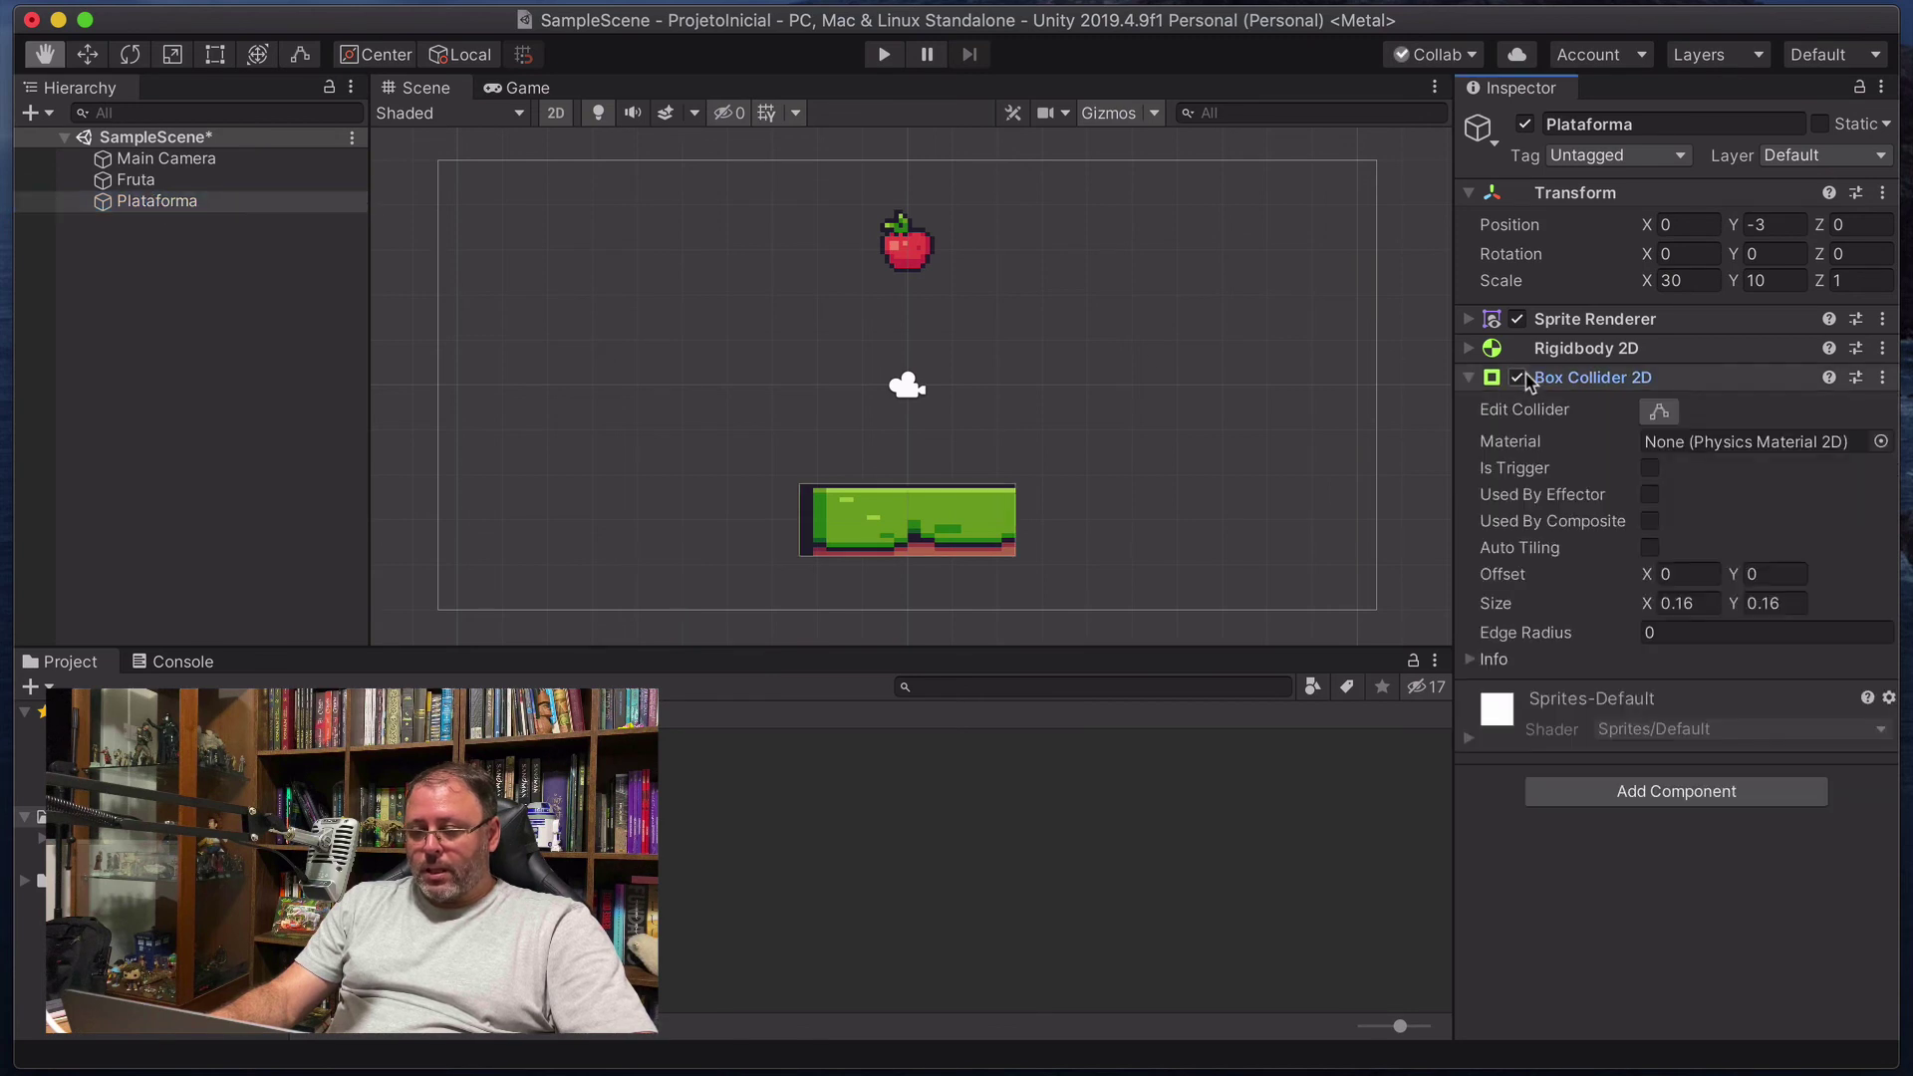
left_click(1478, 380)
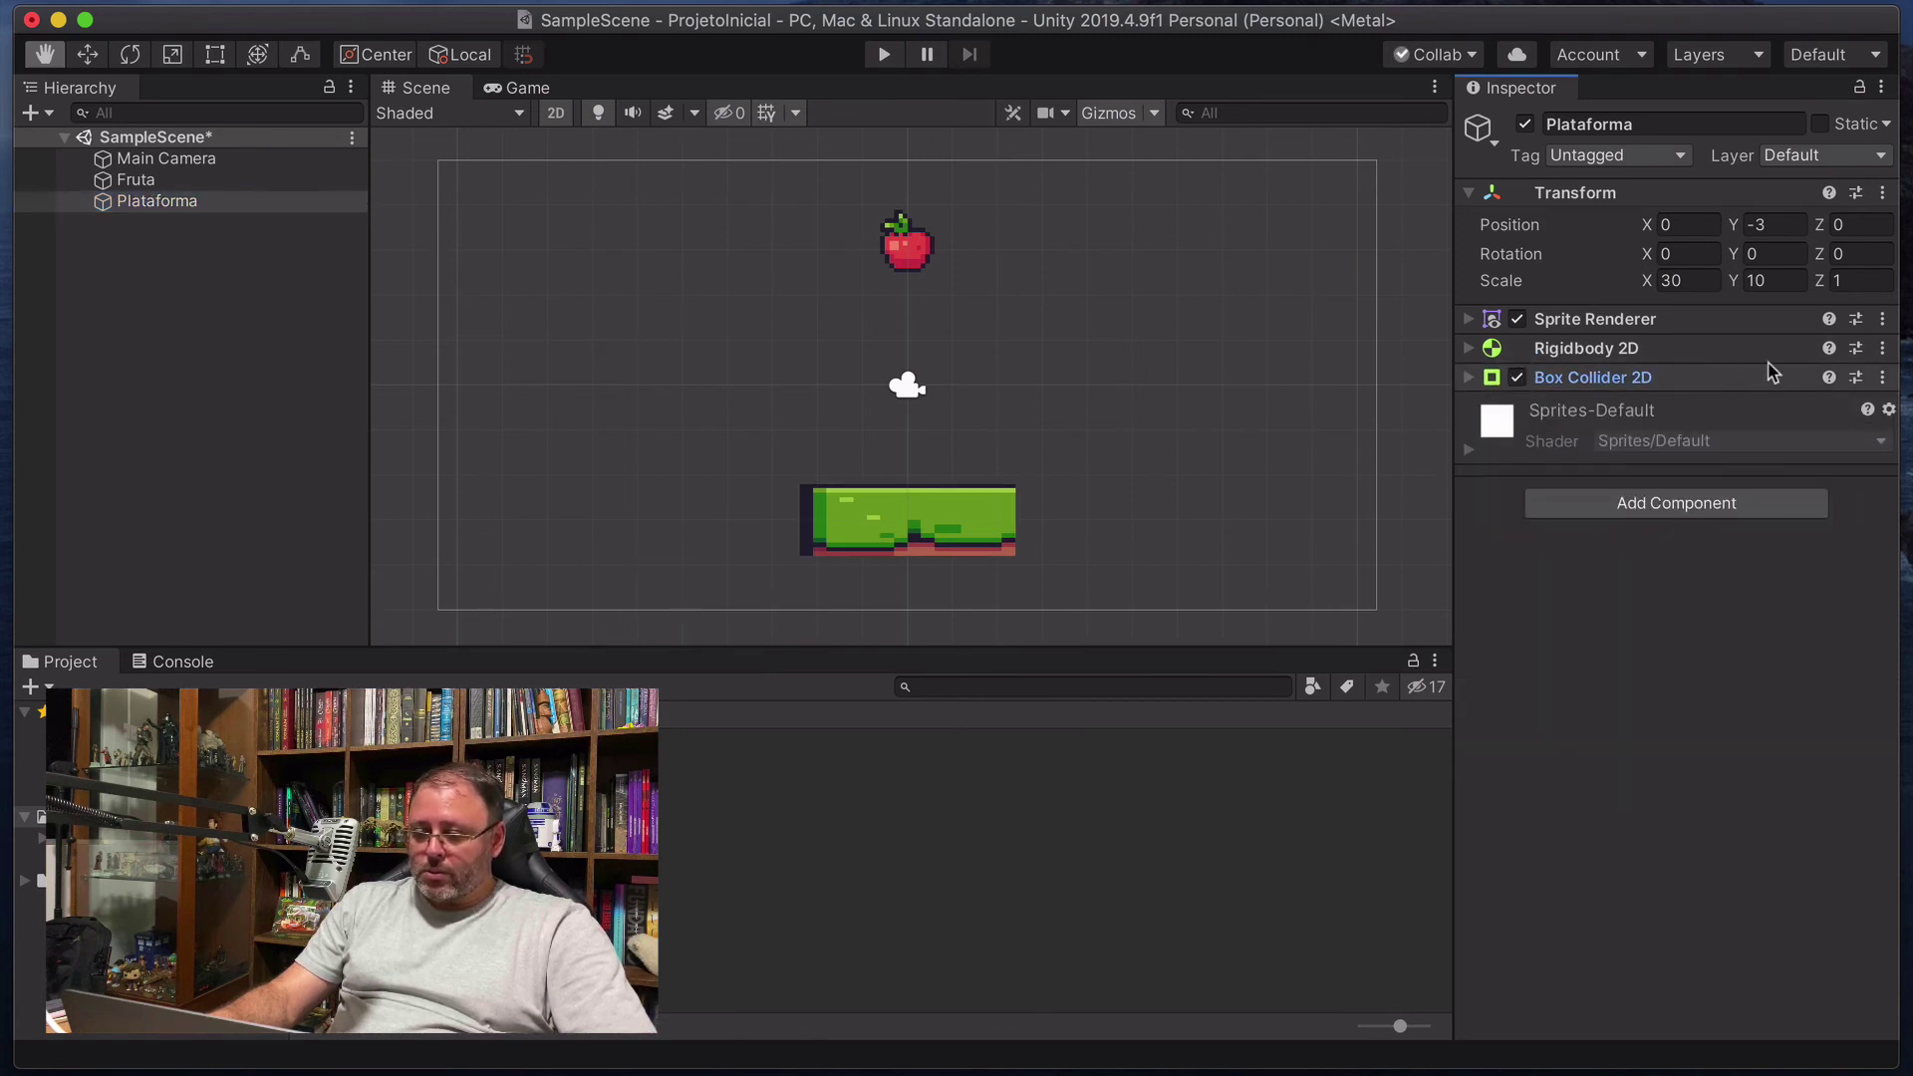
left_click(1883, 351)
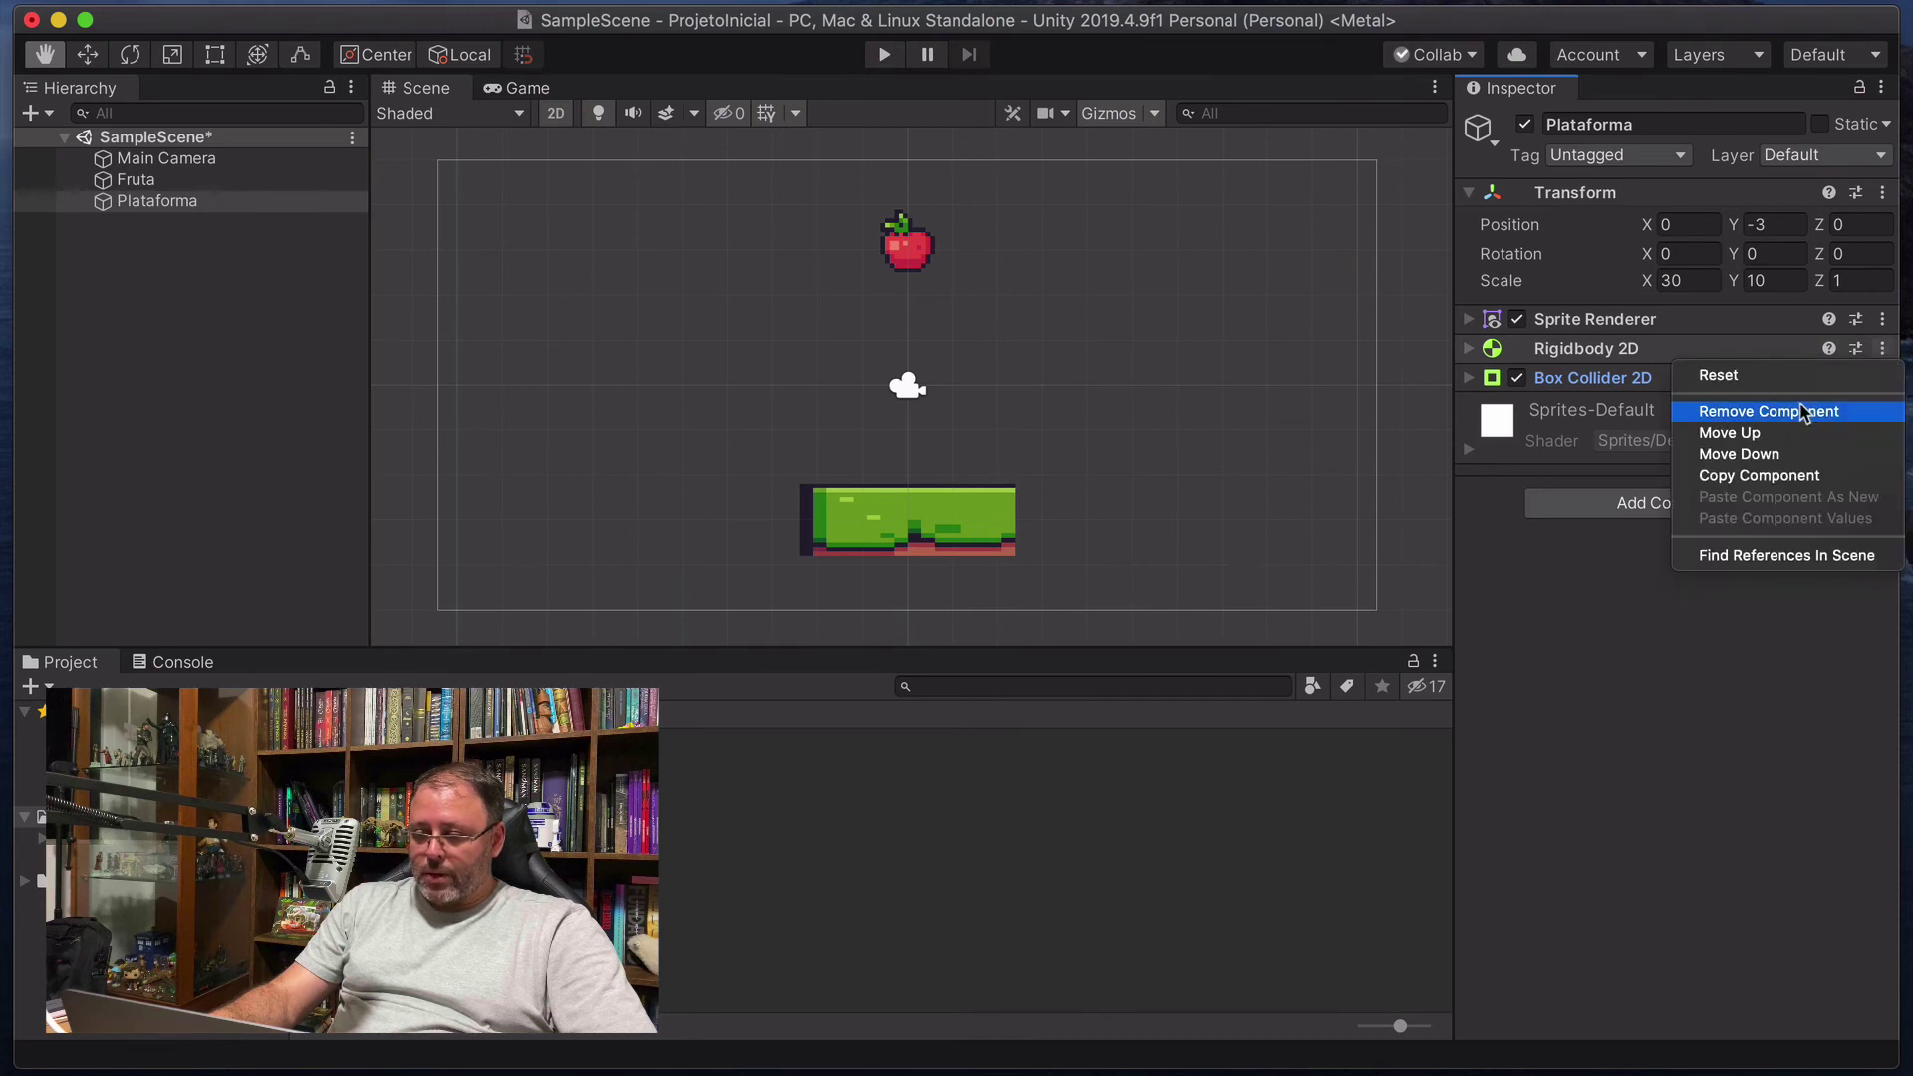
left_click(1785, 412)
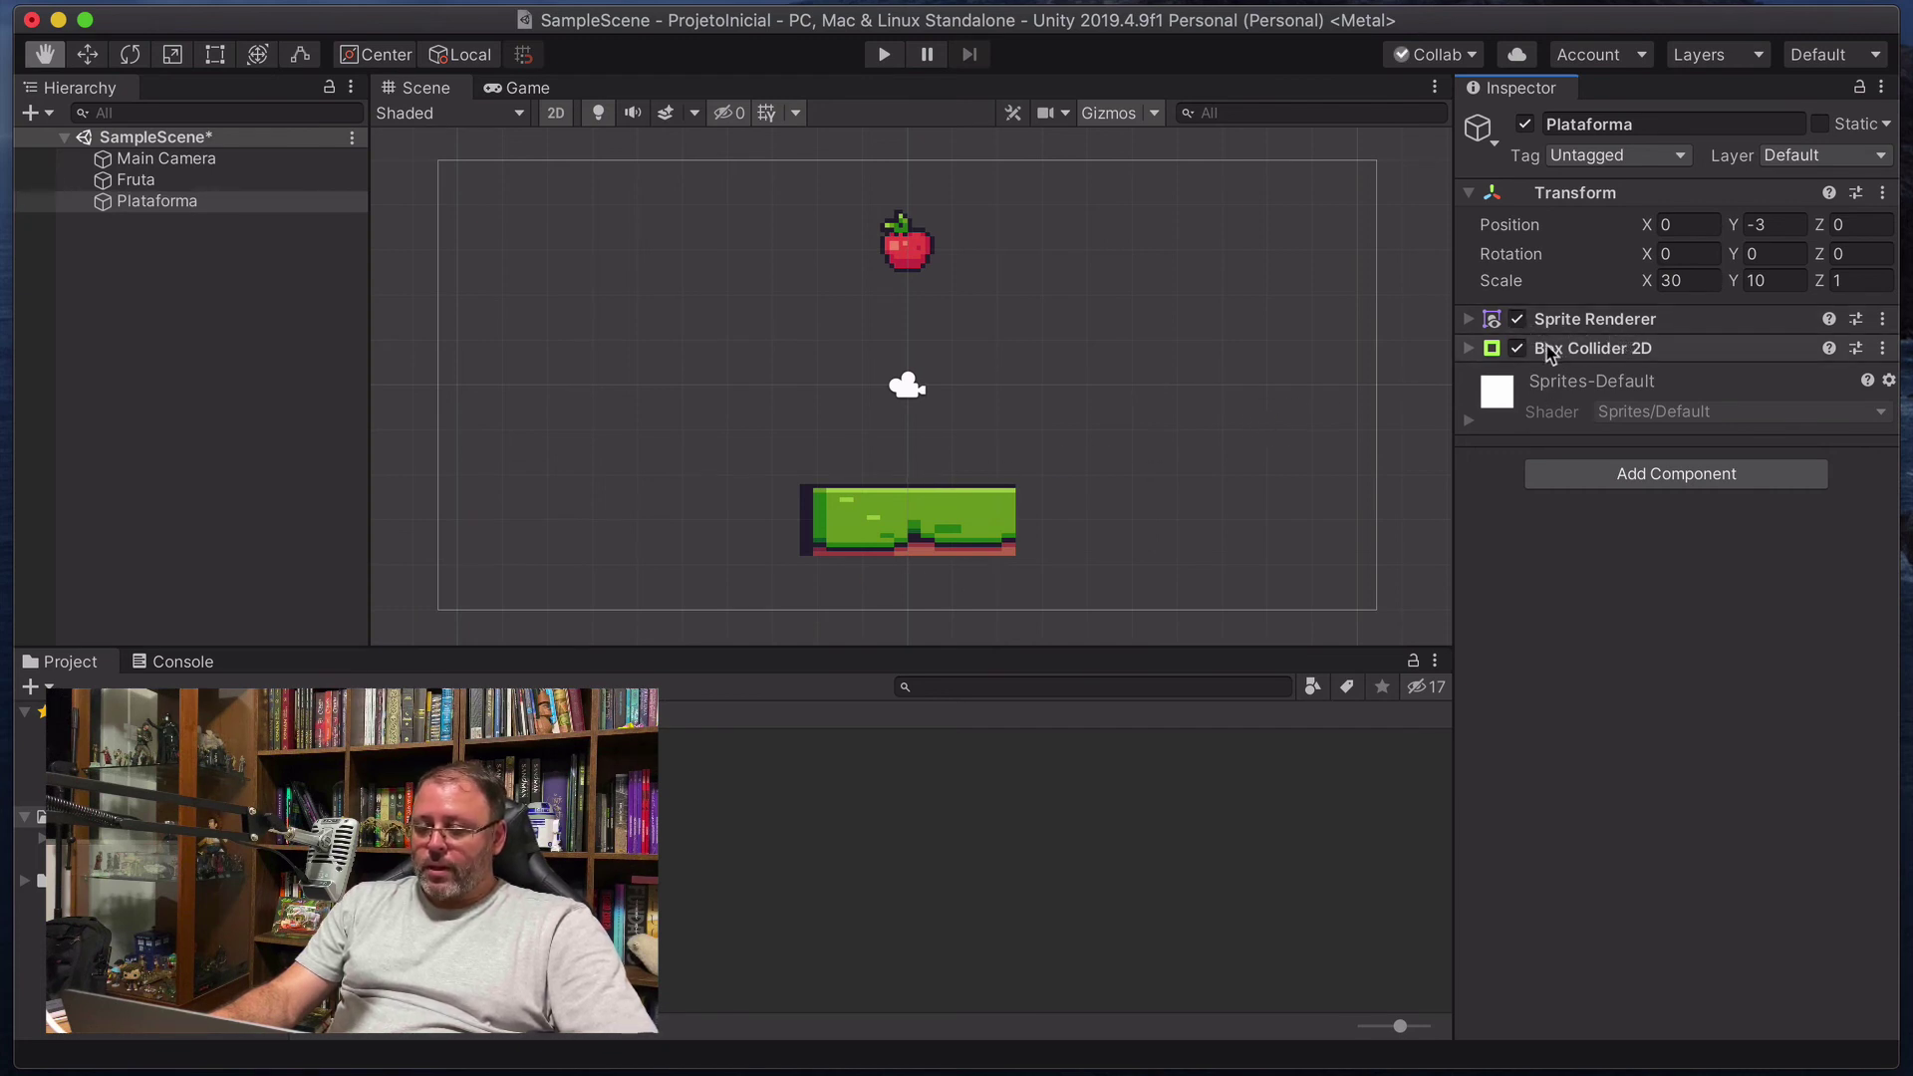
Collapse Plataforma's Transform and Sprite Renderer settings and play-test the scene with the platform's Rigidbody 2D removed.
left_click(1594, 324)
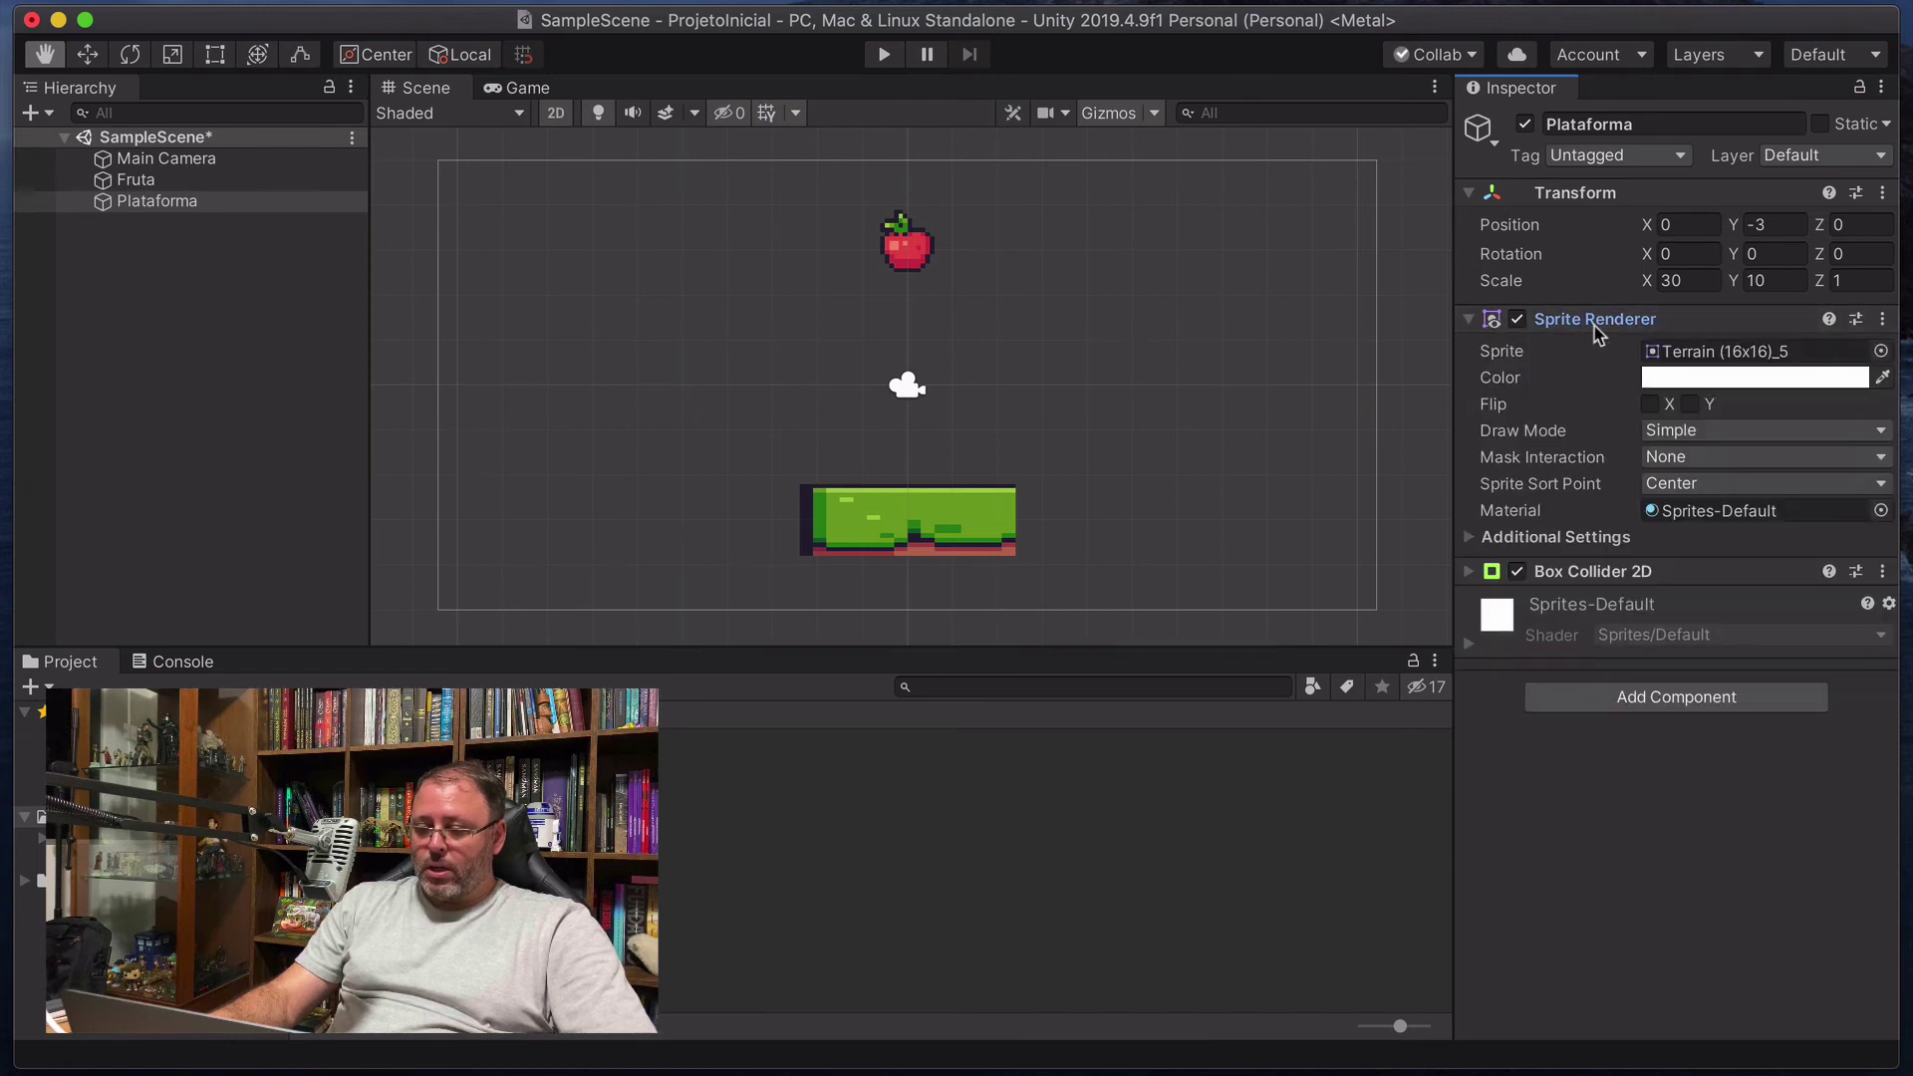
left_click(1594, 323)
left_click(1598, 195)
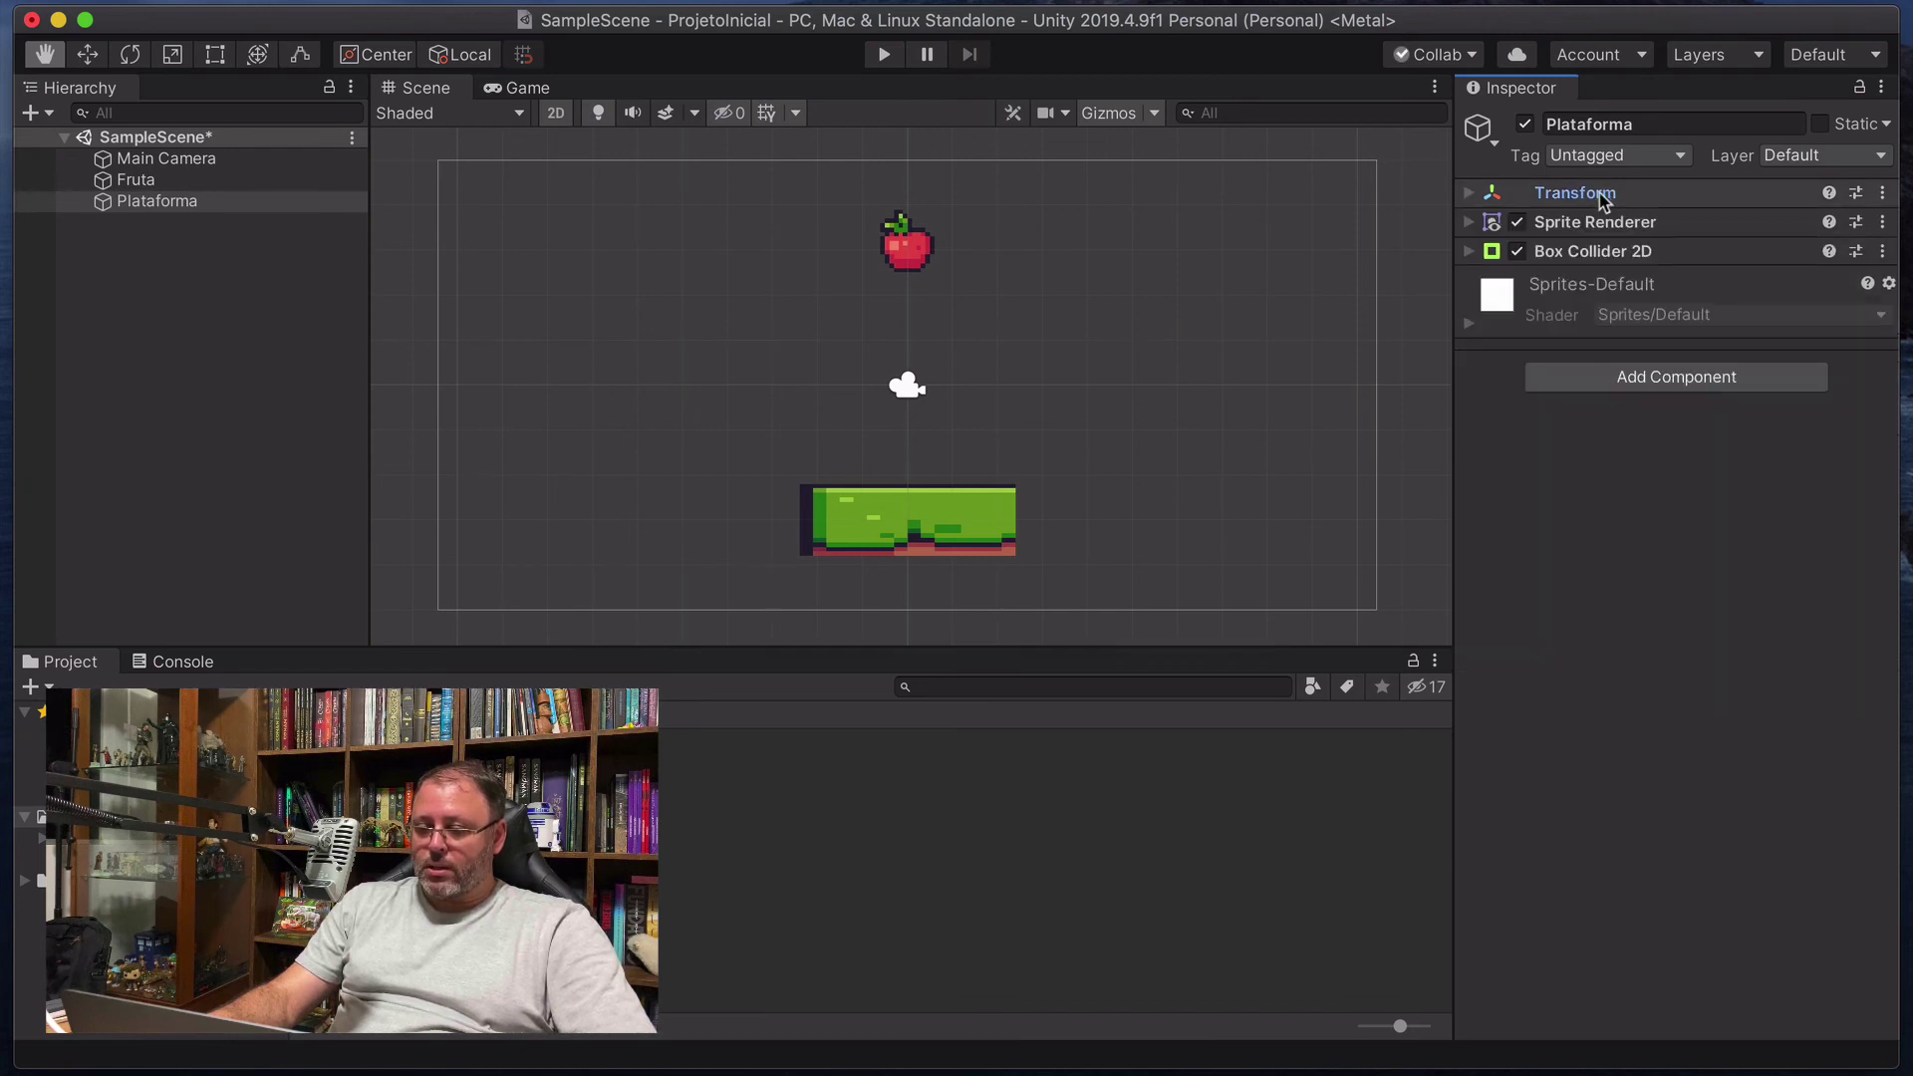
left_click(881, 55)
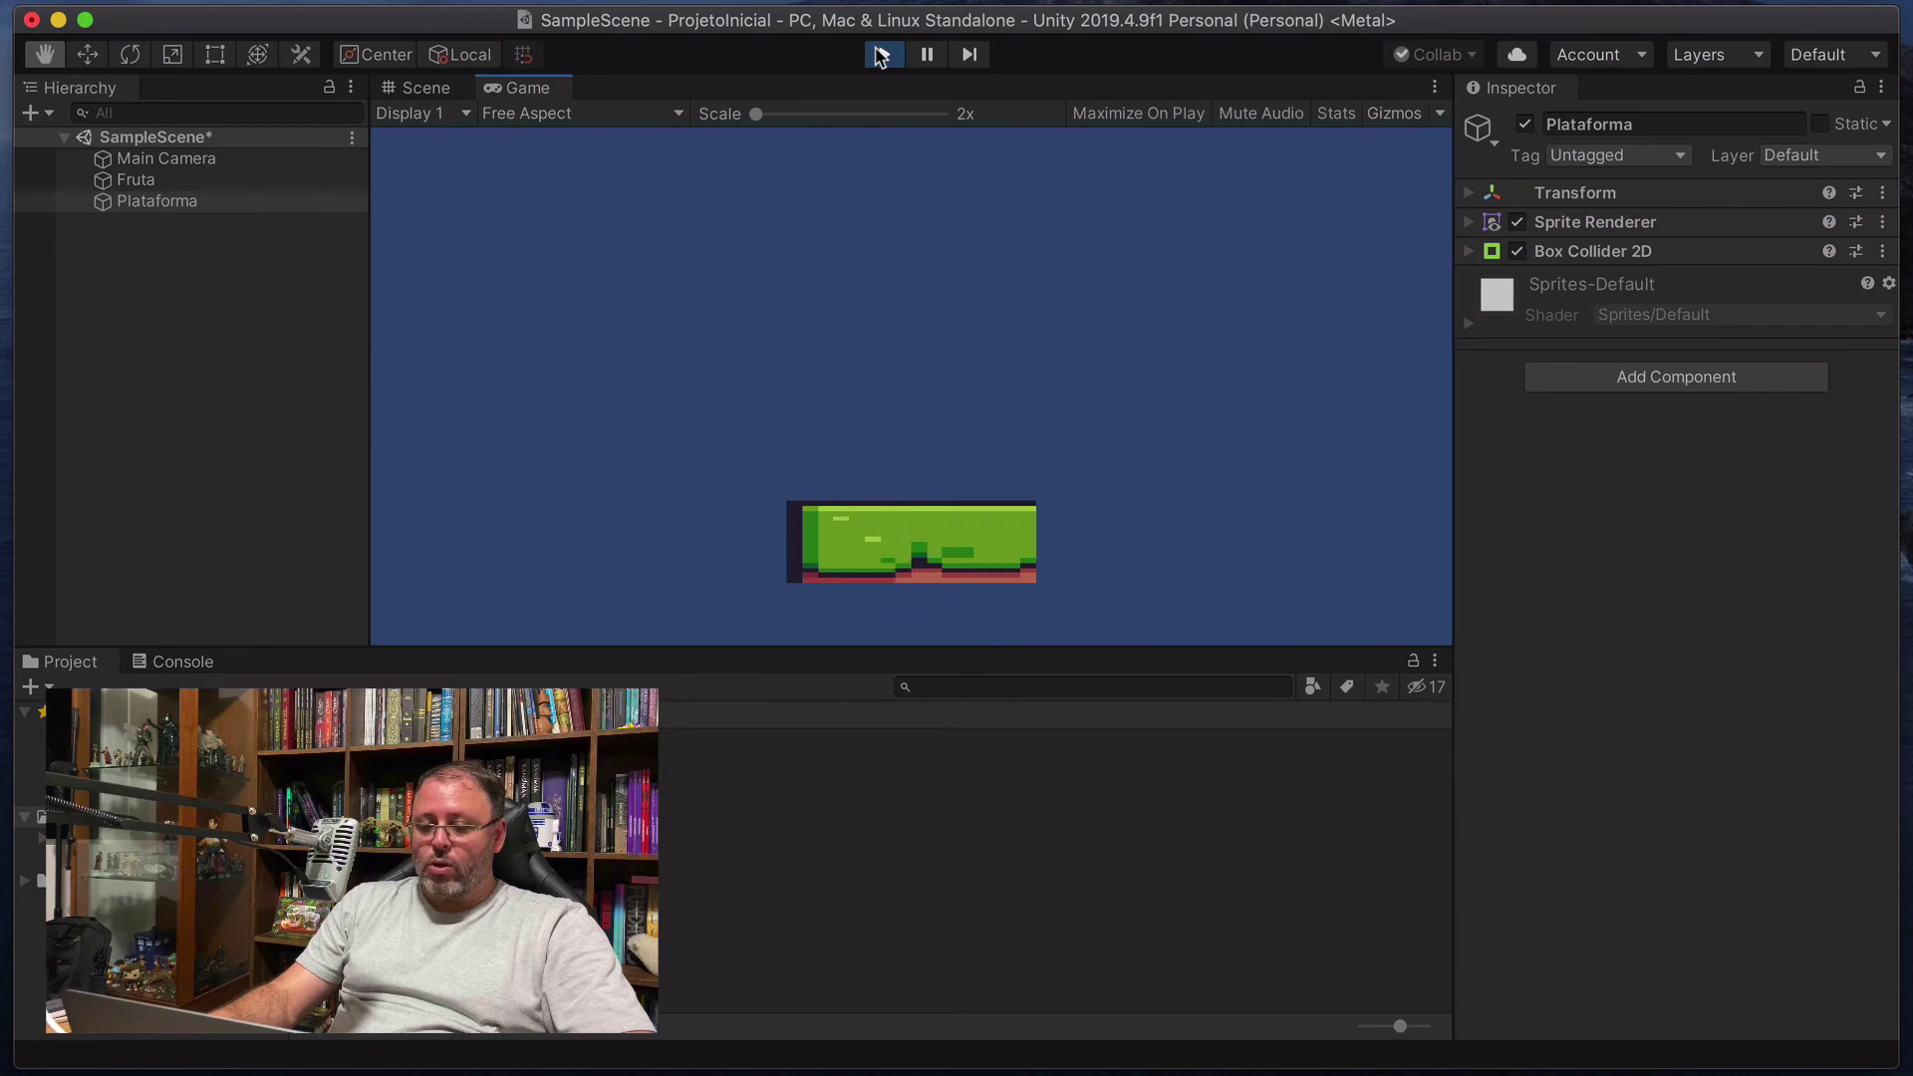
left_click(881, 55)
Add a Circle Collider 2D component from the Physics 2D group to Fruta.
left_click(135, 180)
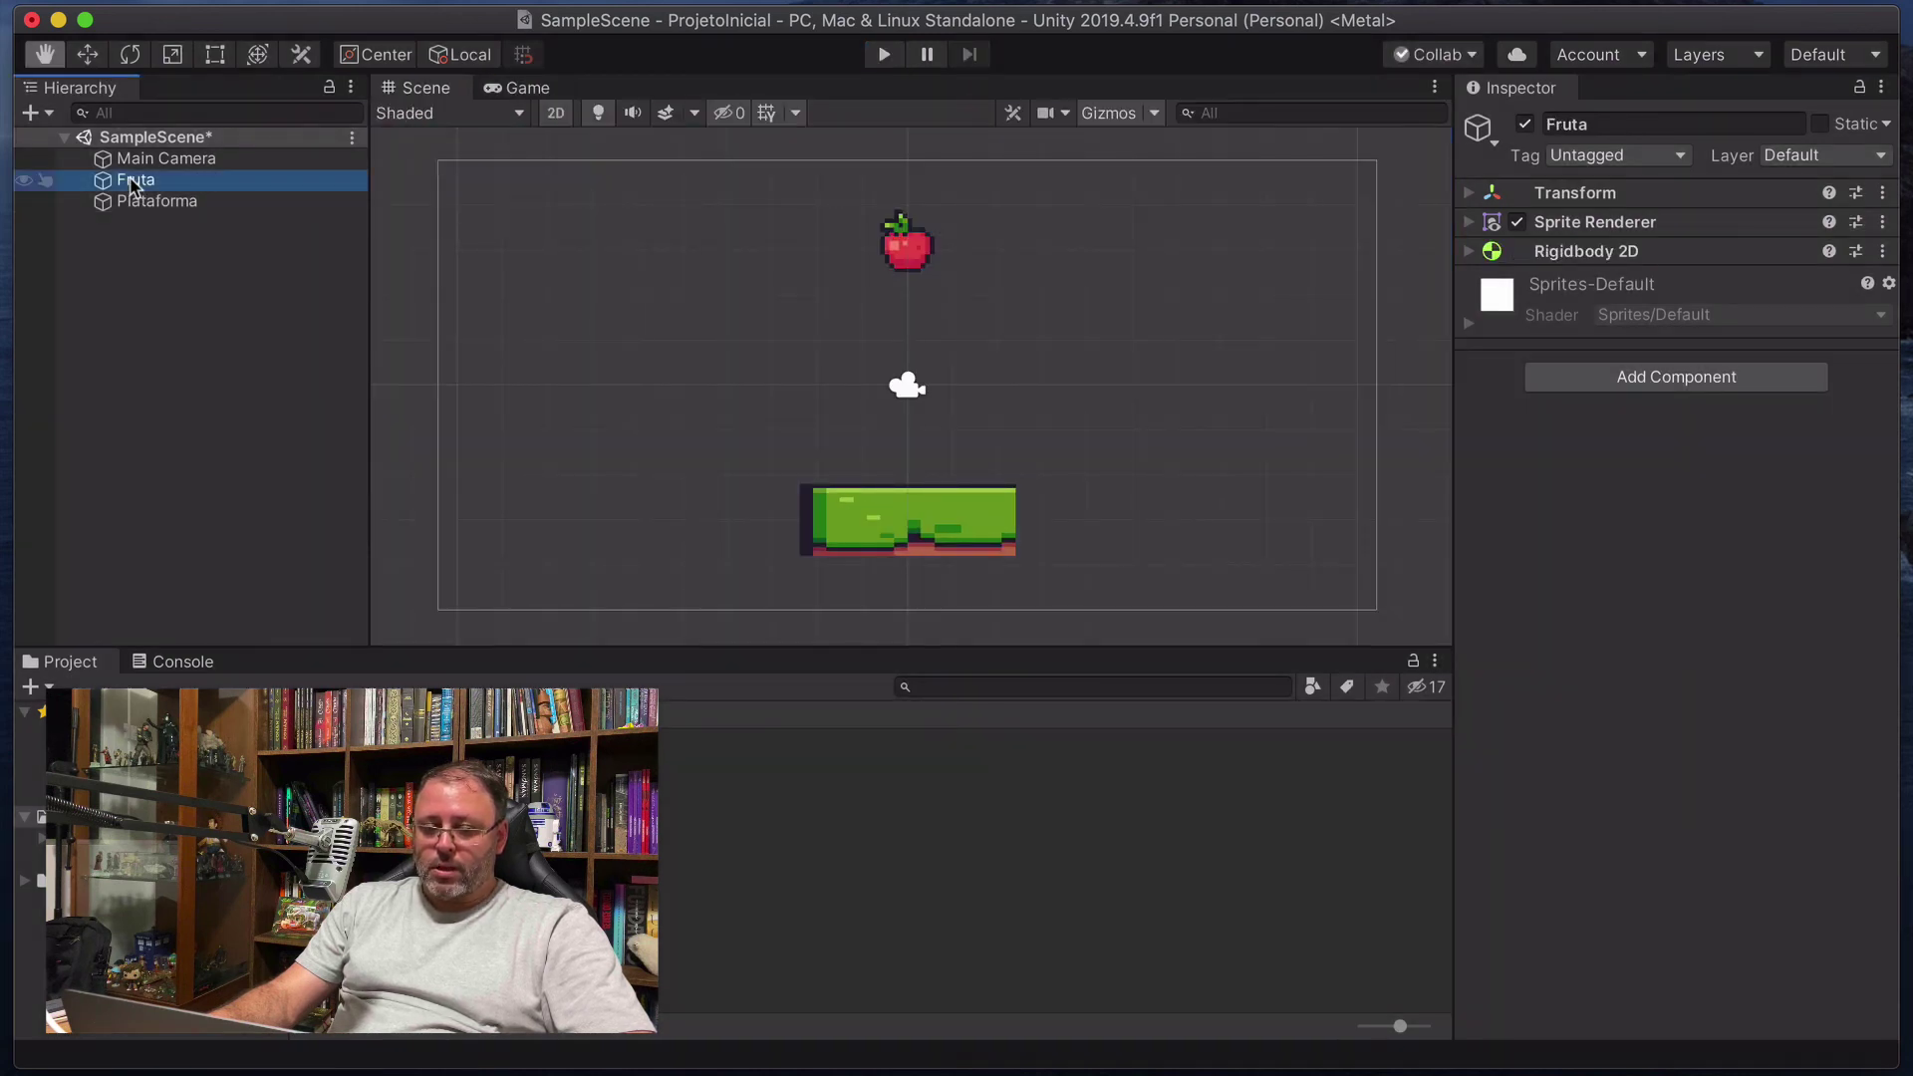
left_click(1624, 377)
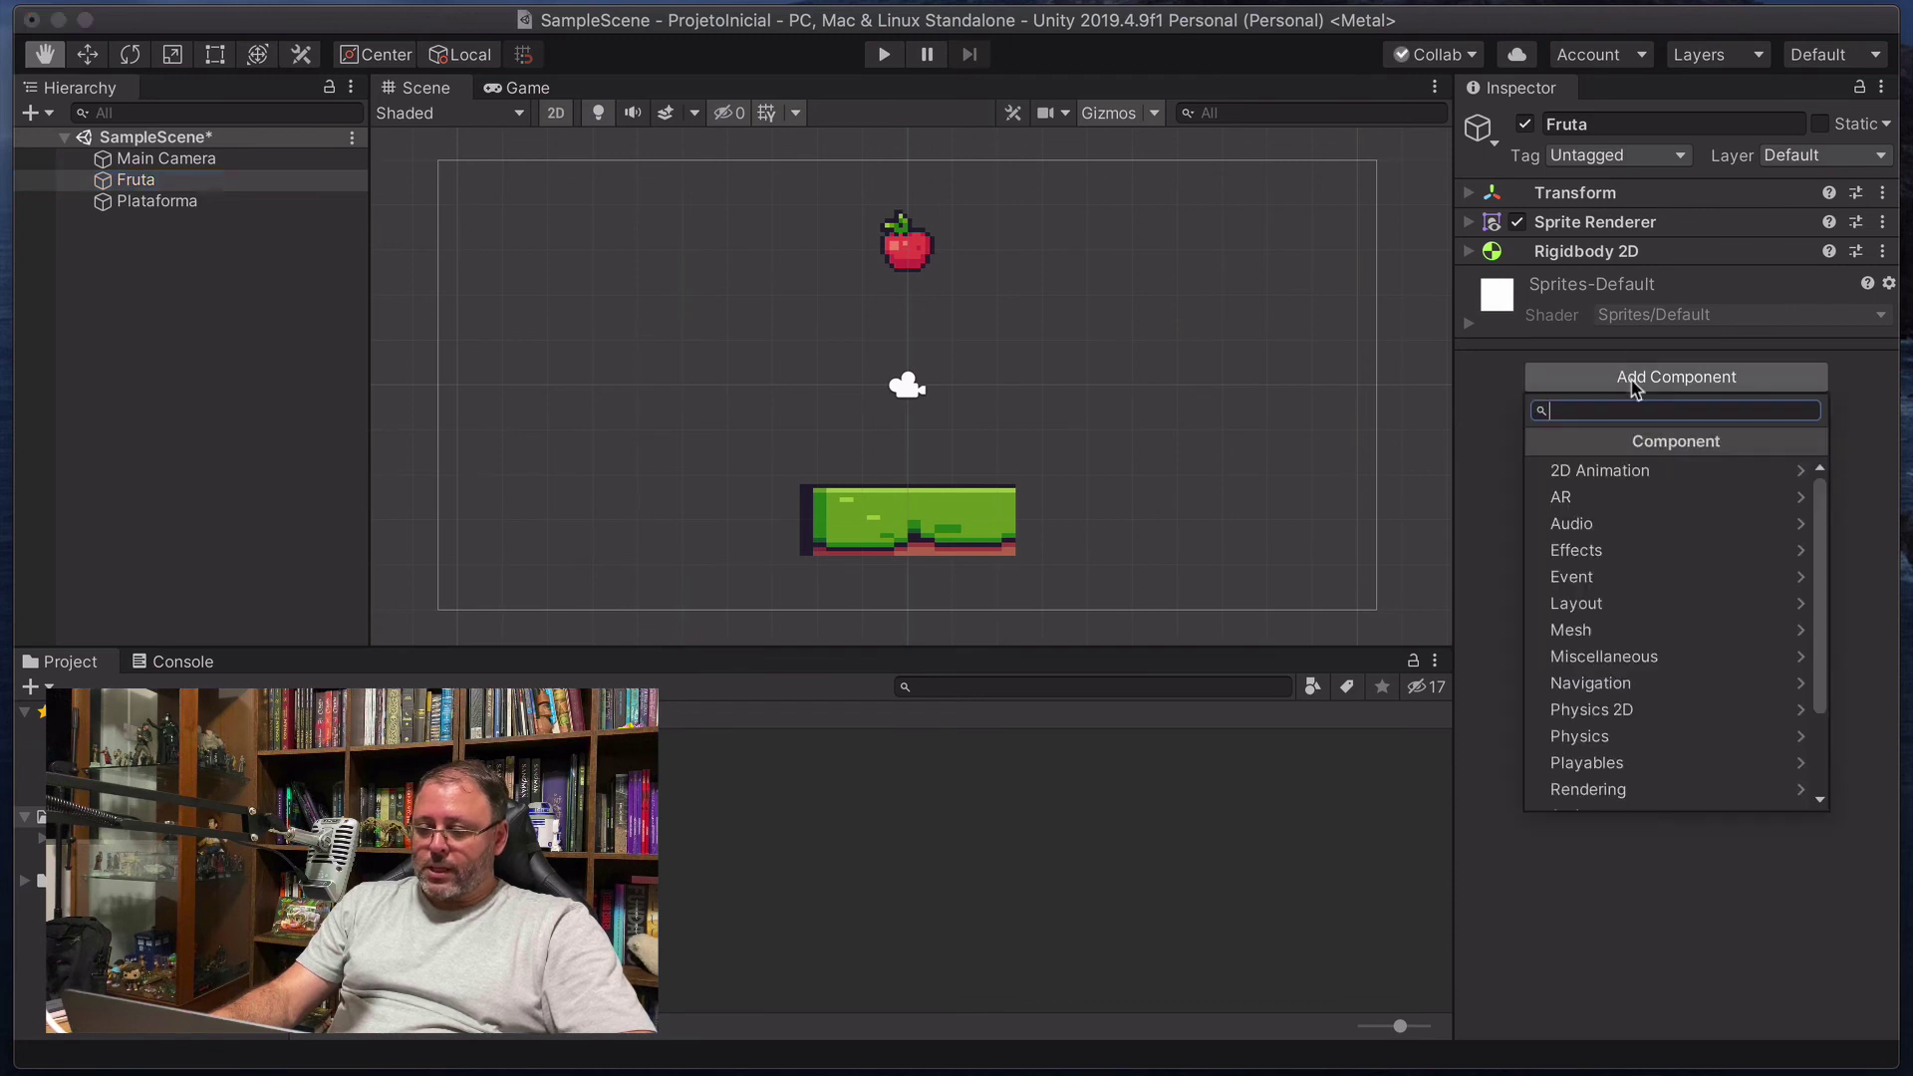
left_click(1620, 712)
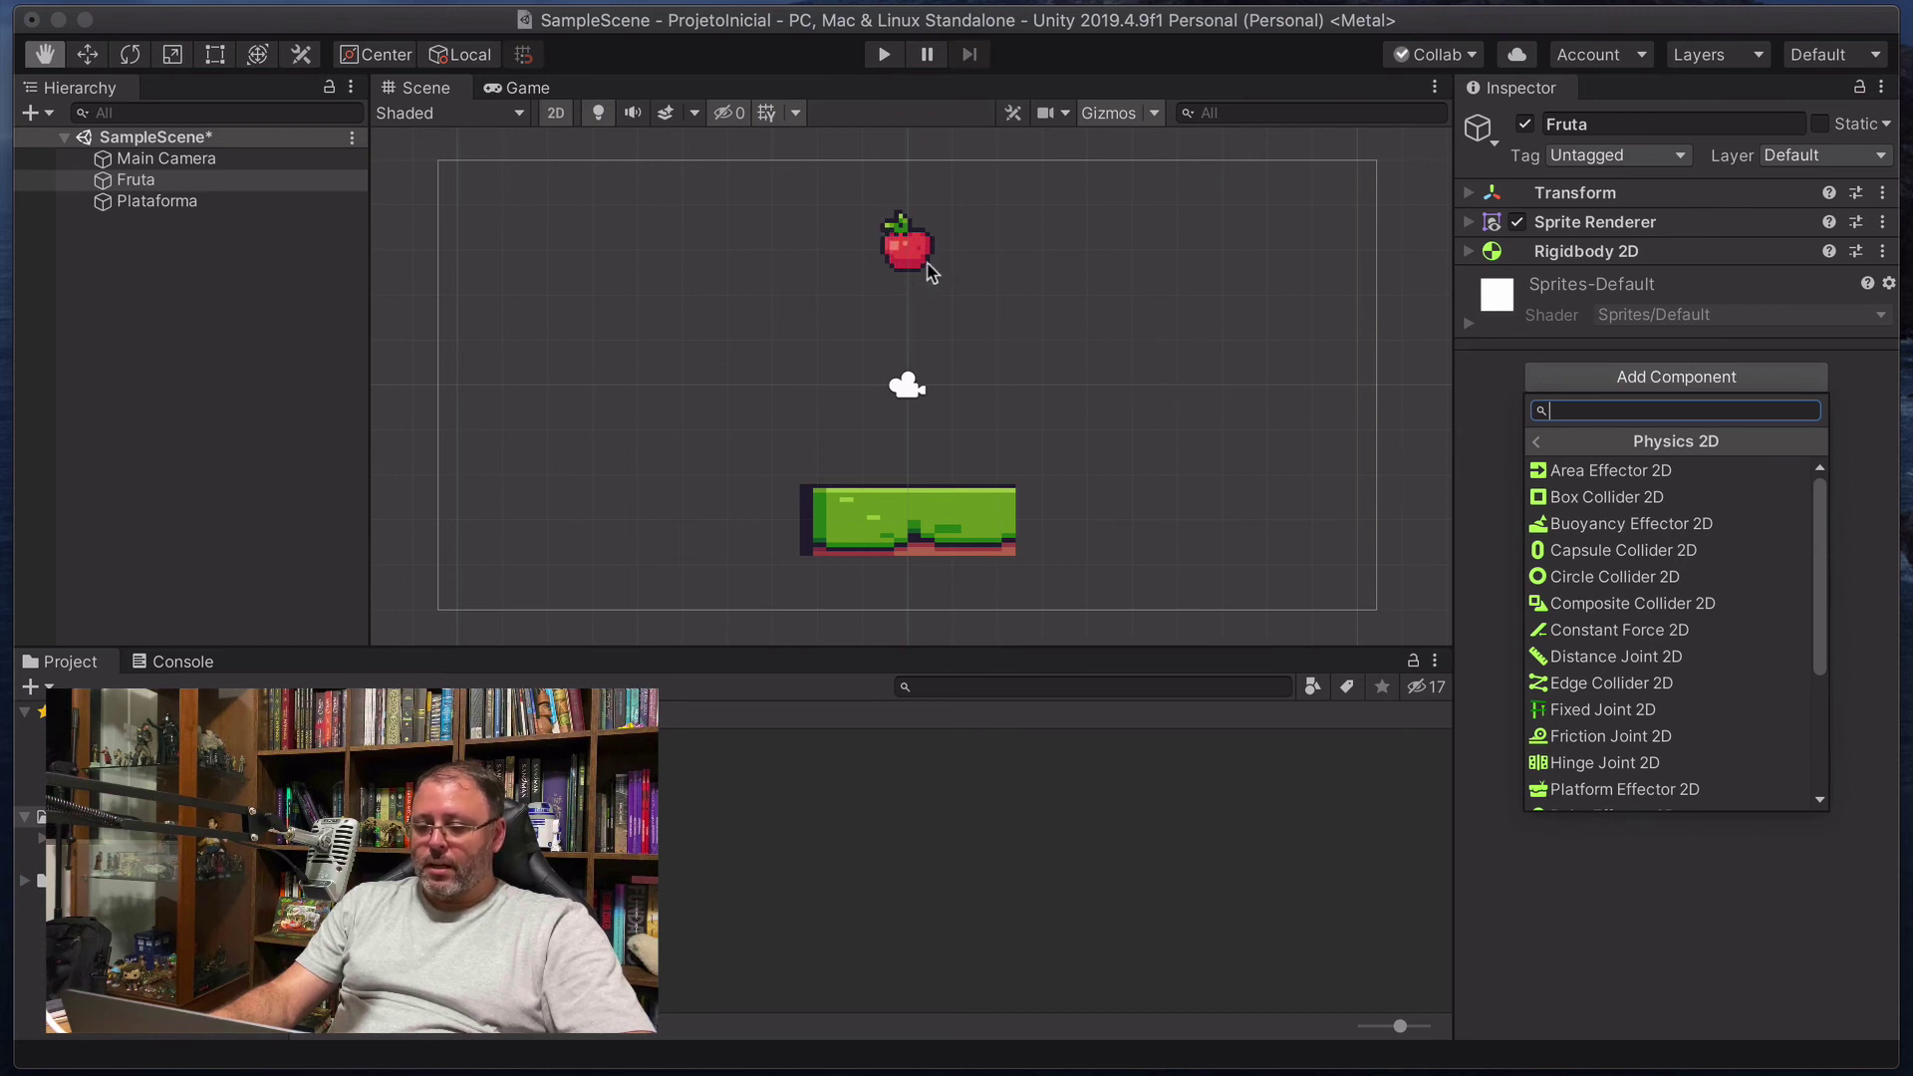
left_click(1568, 578)
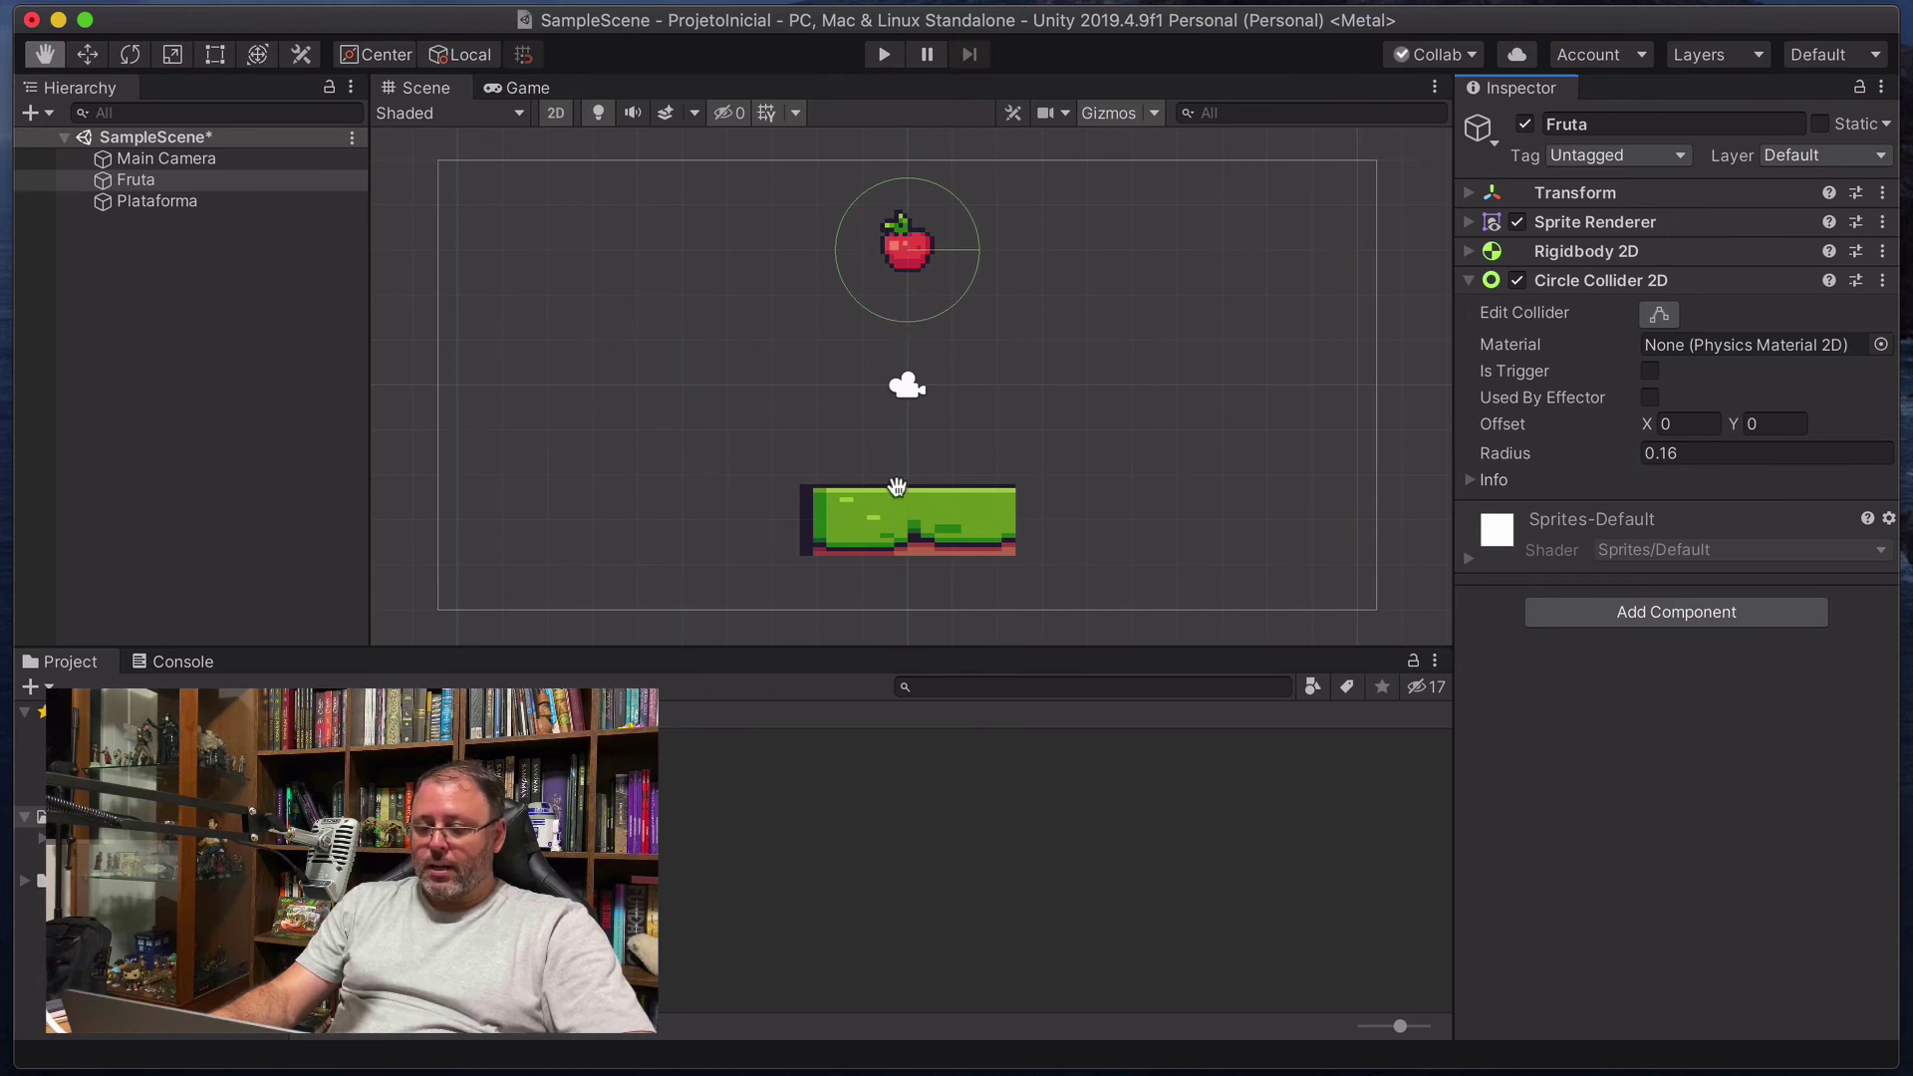
Play-test the scene, examine in the Scene view where Fruta's circle collider meets Plataforma, and stop the test.
left_click(880, 55)
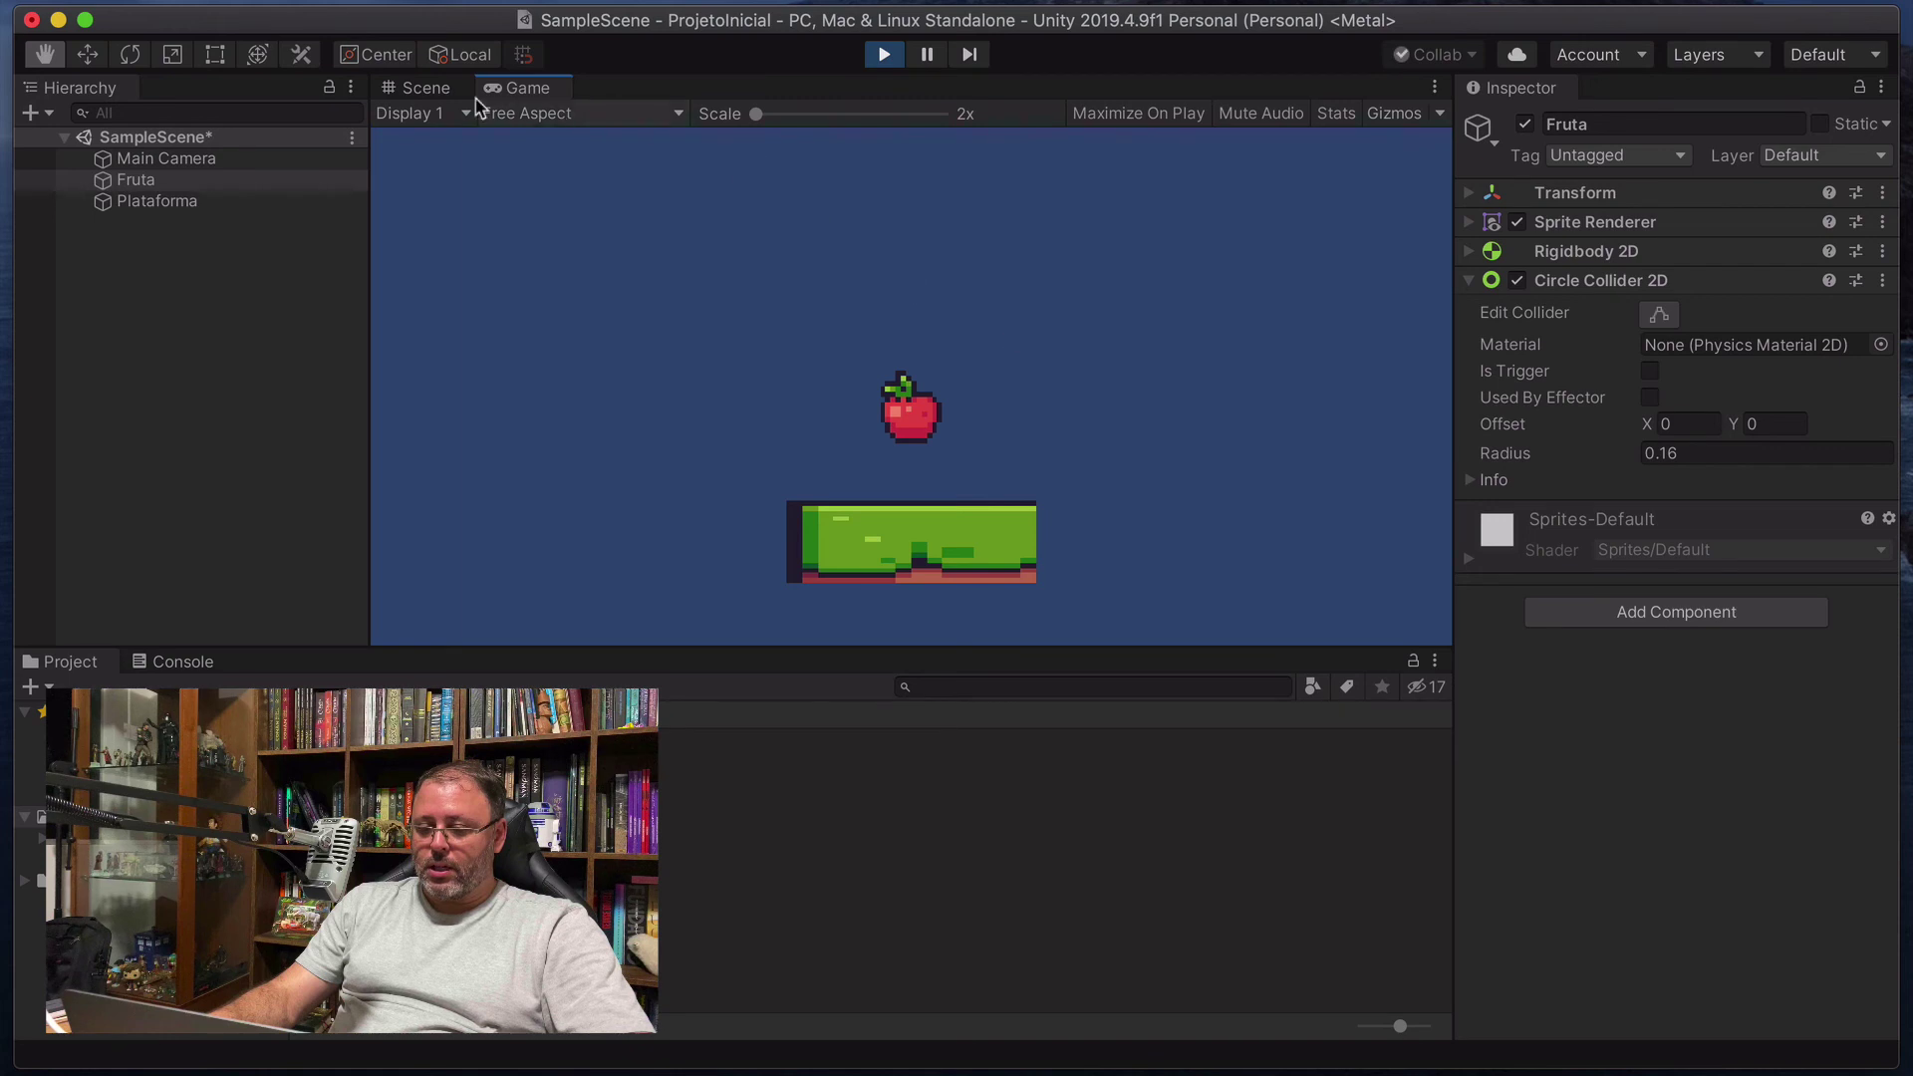
left_click(444, 94)
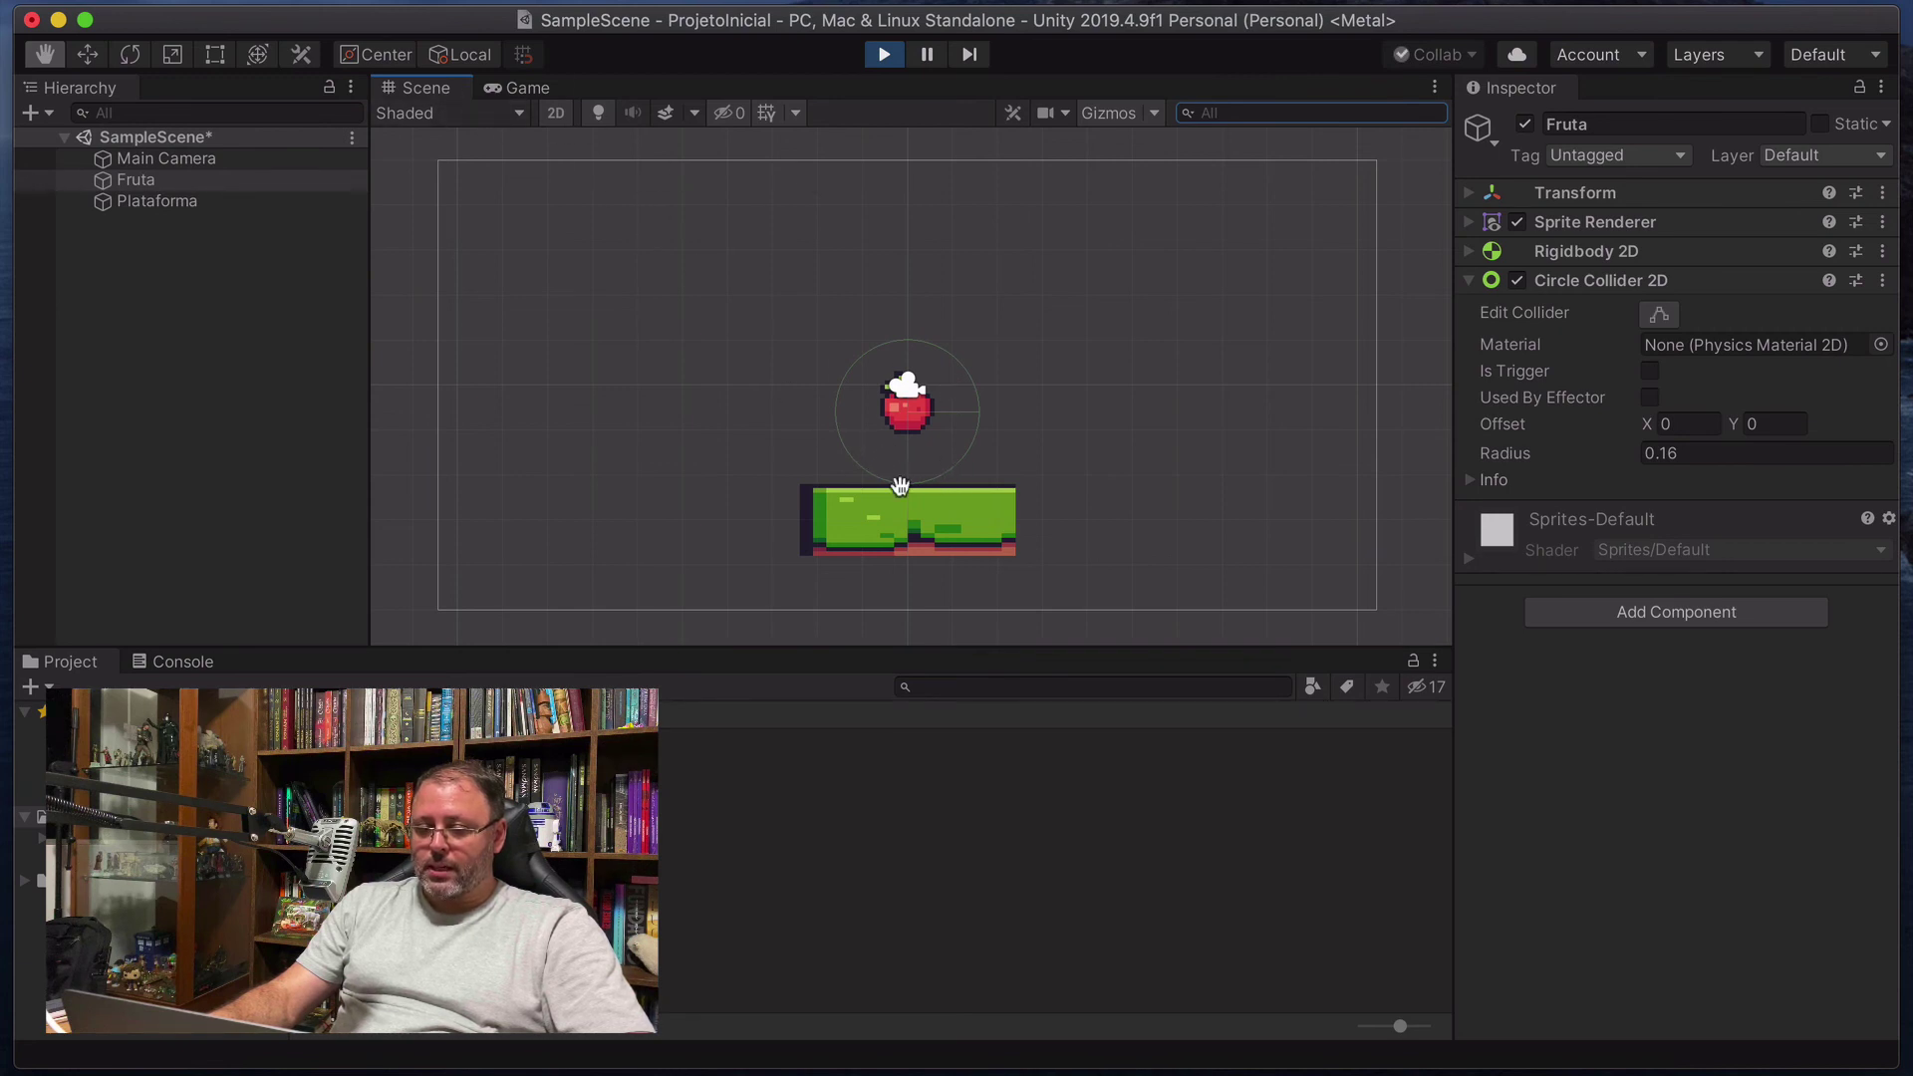
left_click(881, 54)
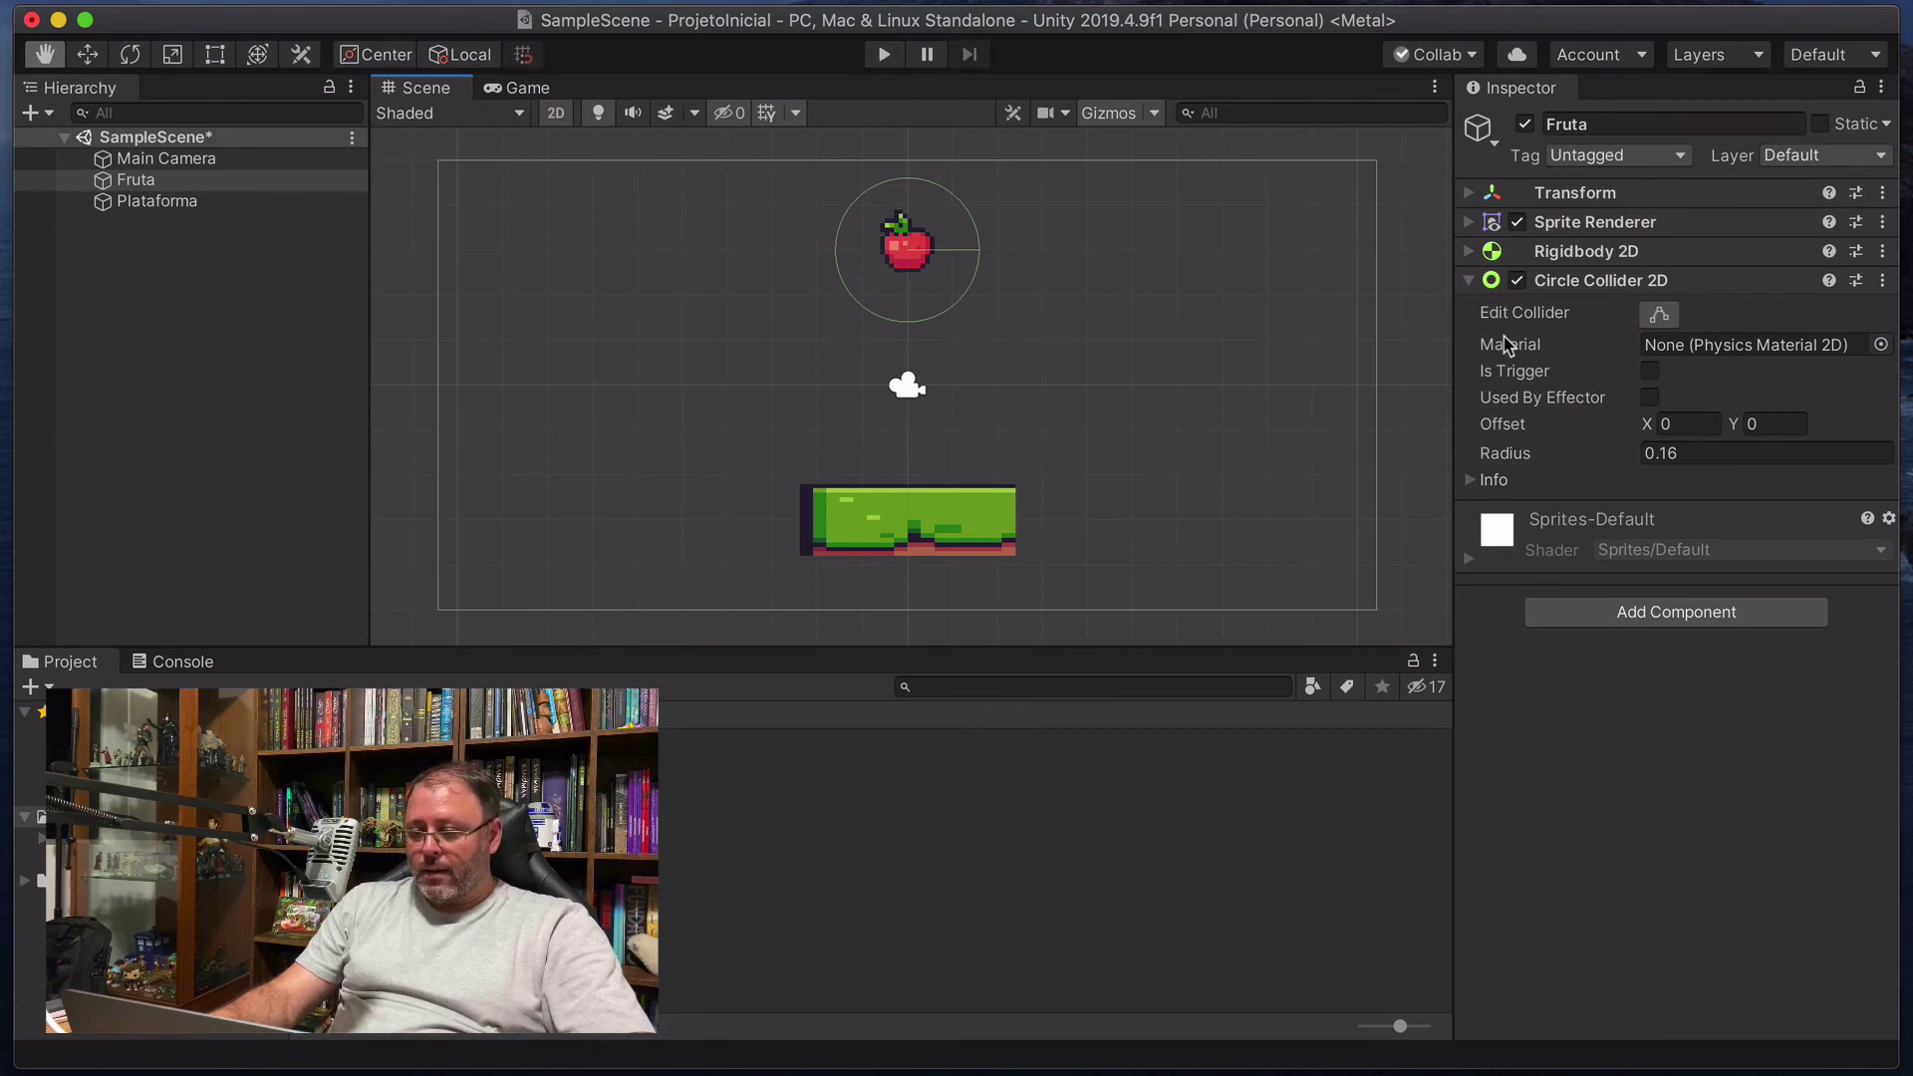
Edit Fruta's circle collider and shrink it around the apple to a radius of about 0.057.
left_click(246, 185)
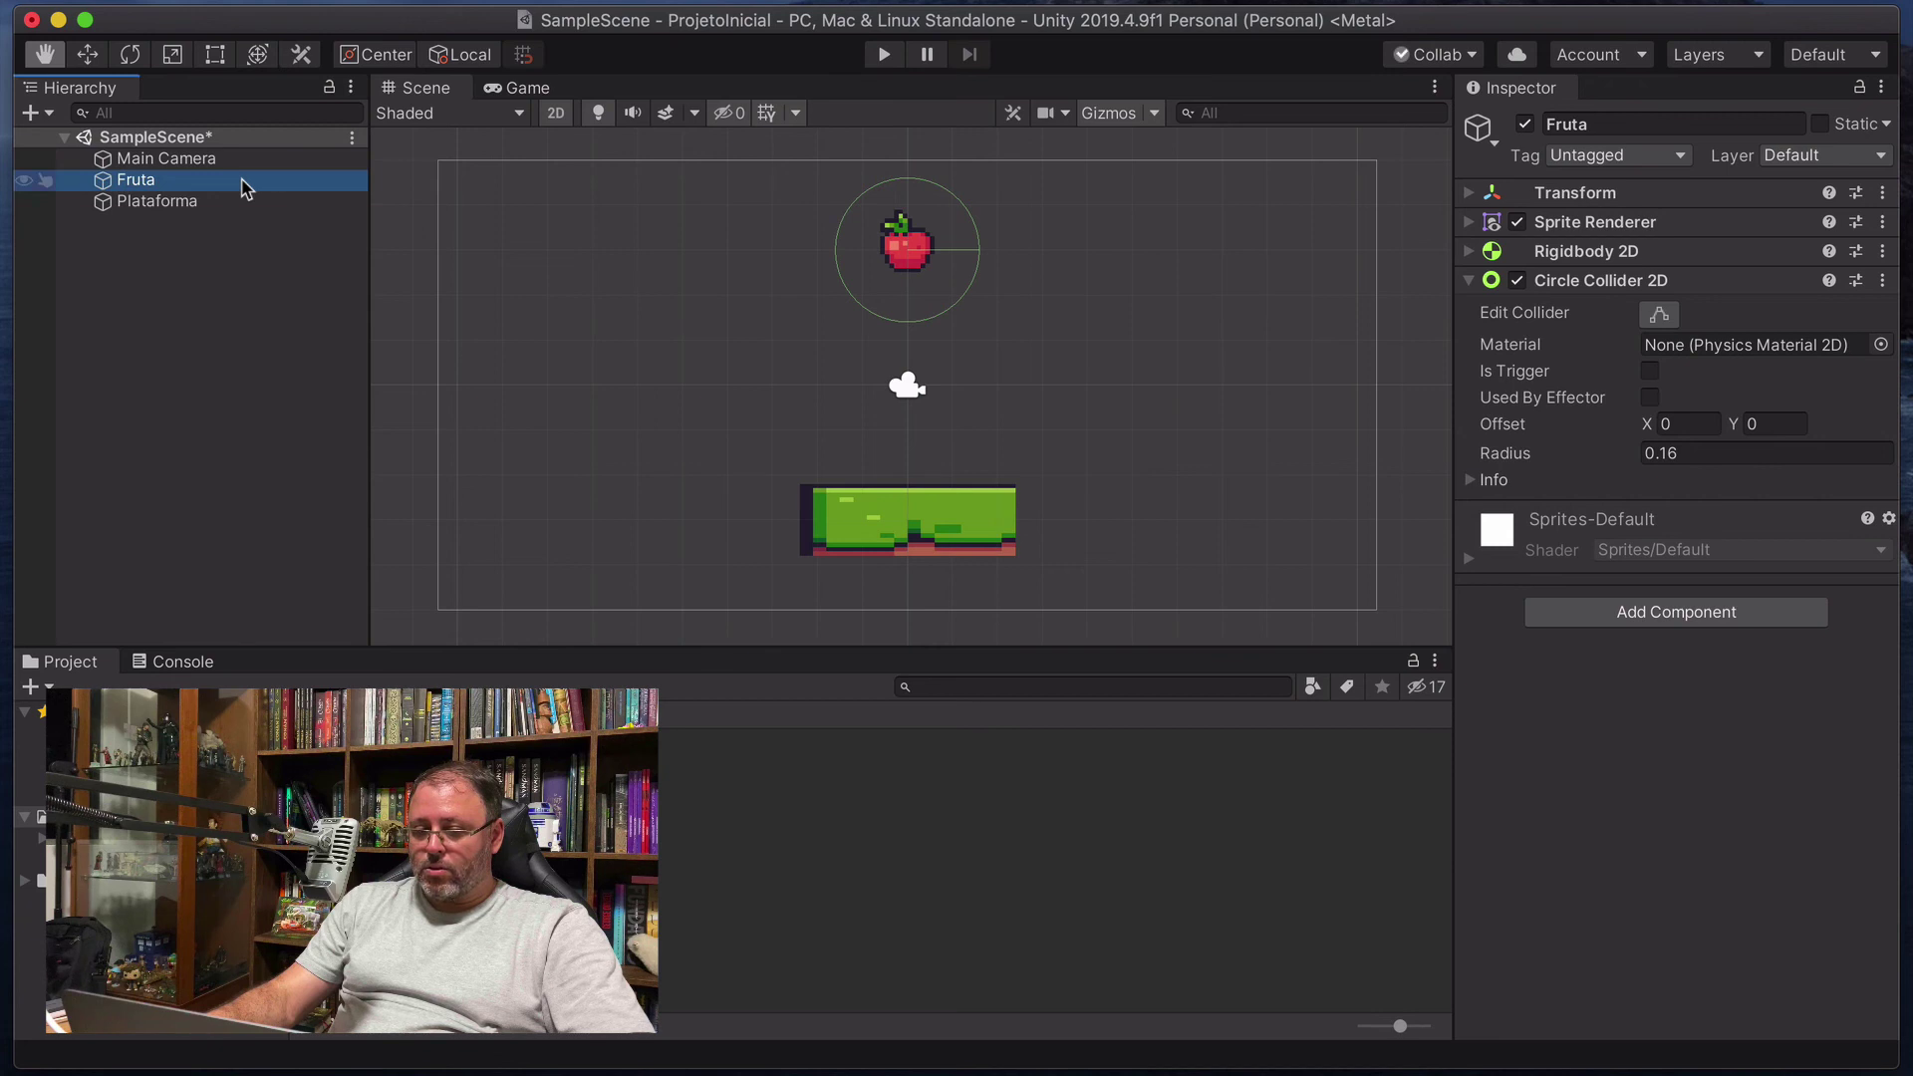
left_click(1659, 314)
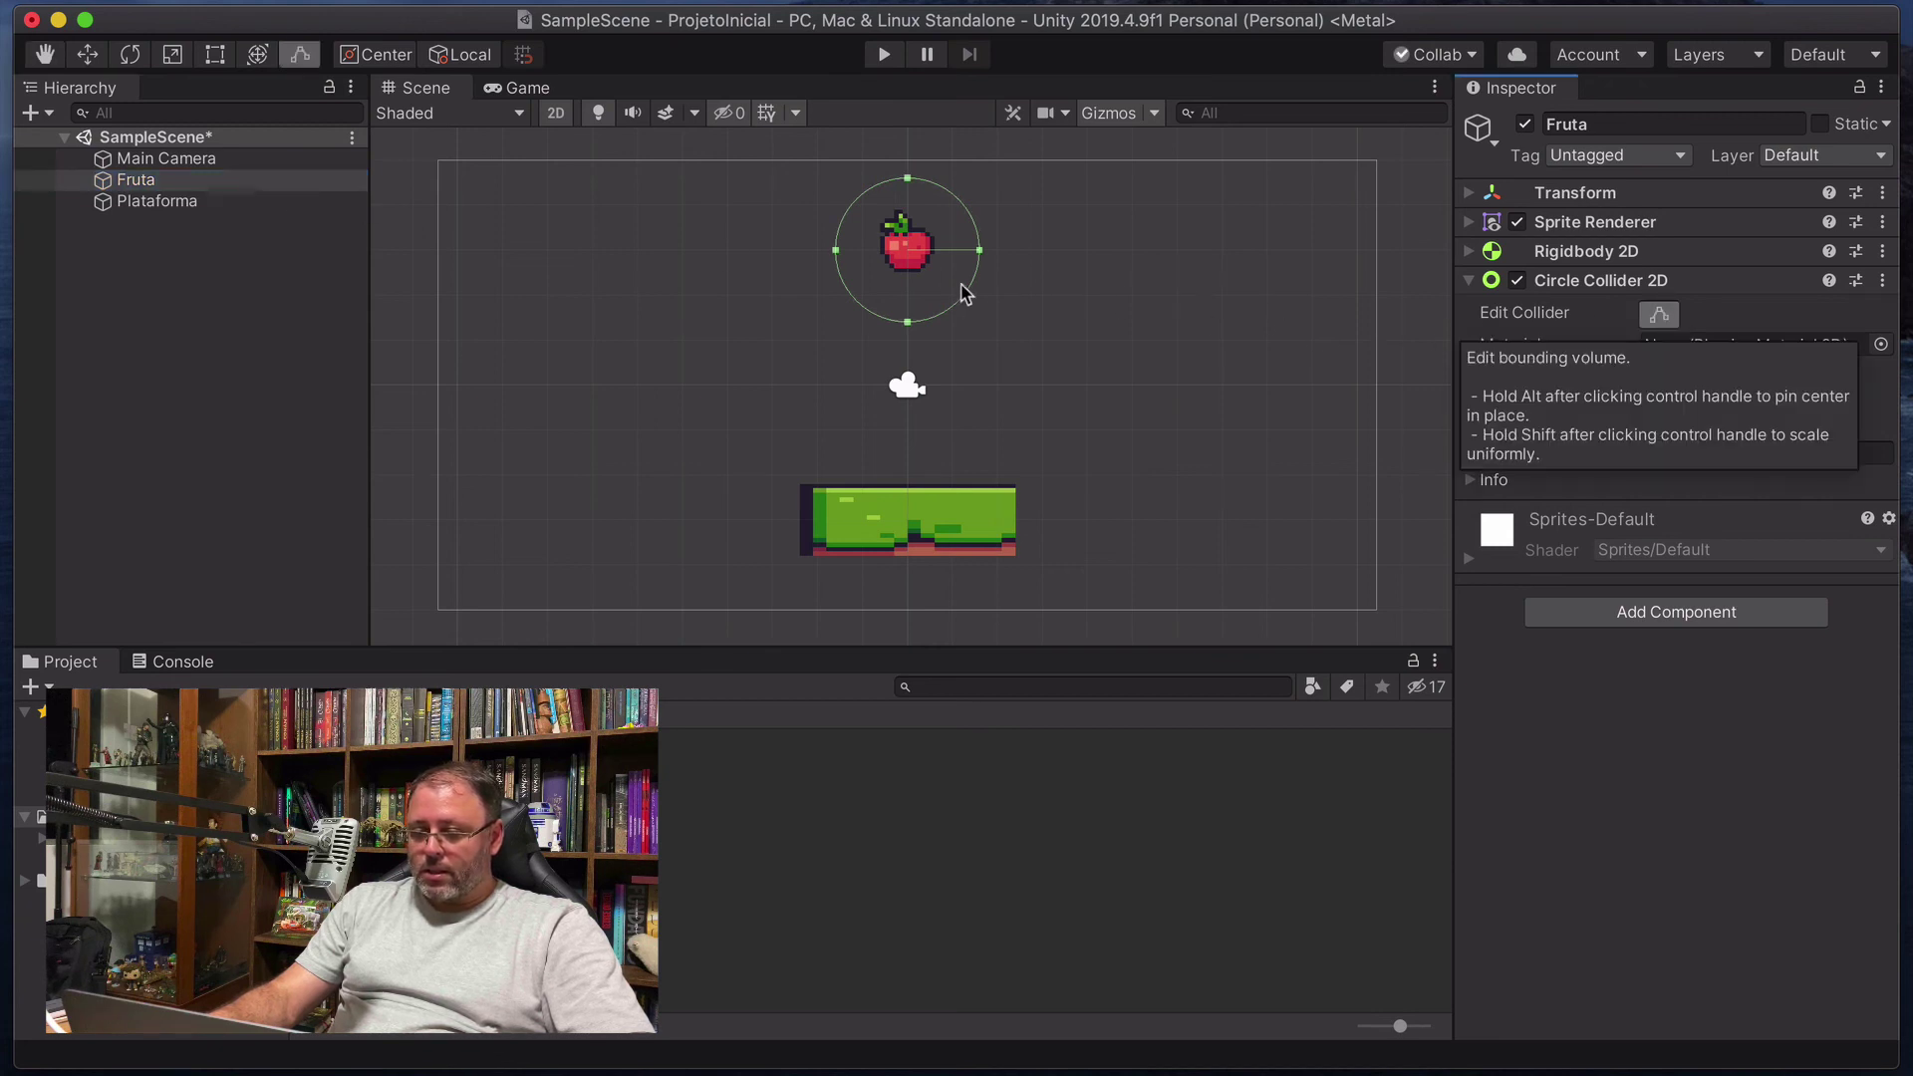
left_click_drag(978, 254, 884, 255)
Fit Fruta's circle collider to the apple's sides and bottom with radius about 0.06 and offset about 0.001, 0.009, then leave collider editing.
scroll(926, 267, "down", 4)
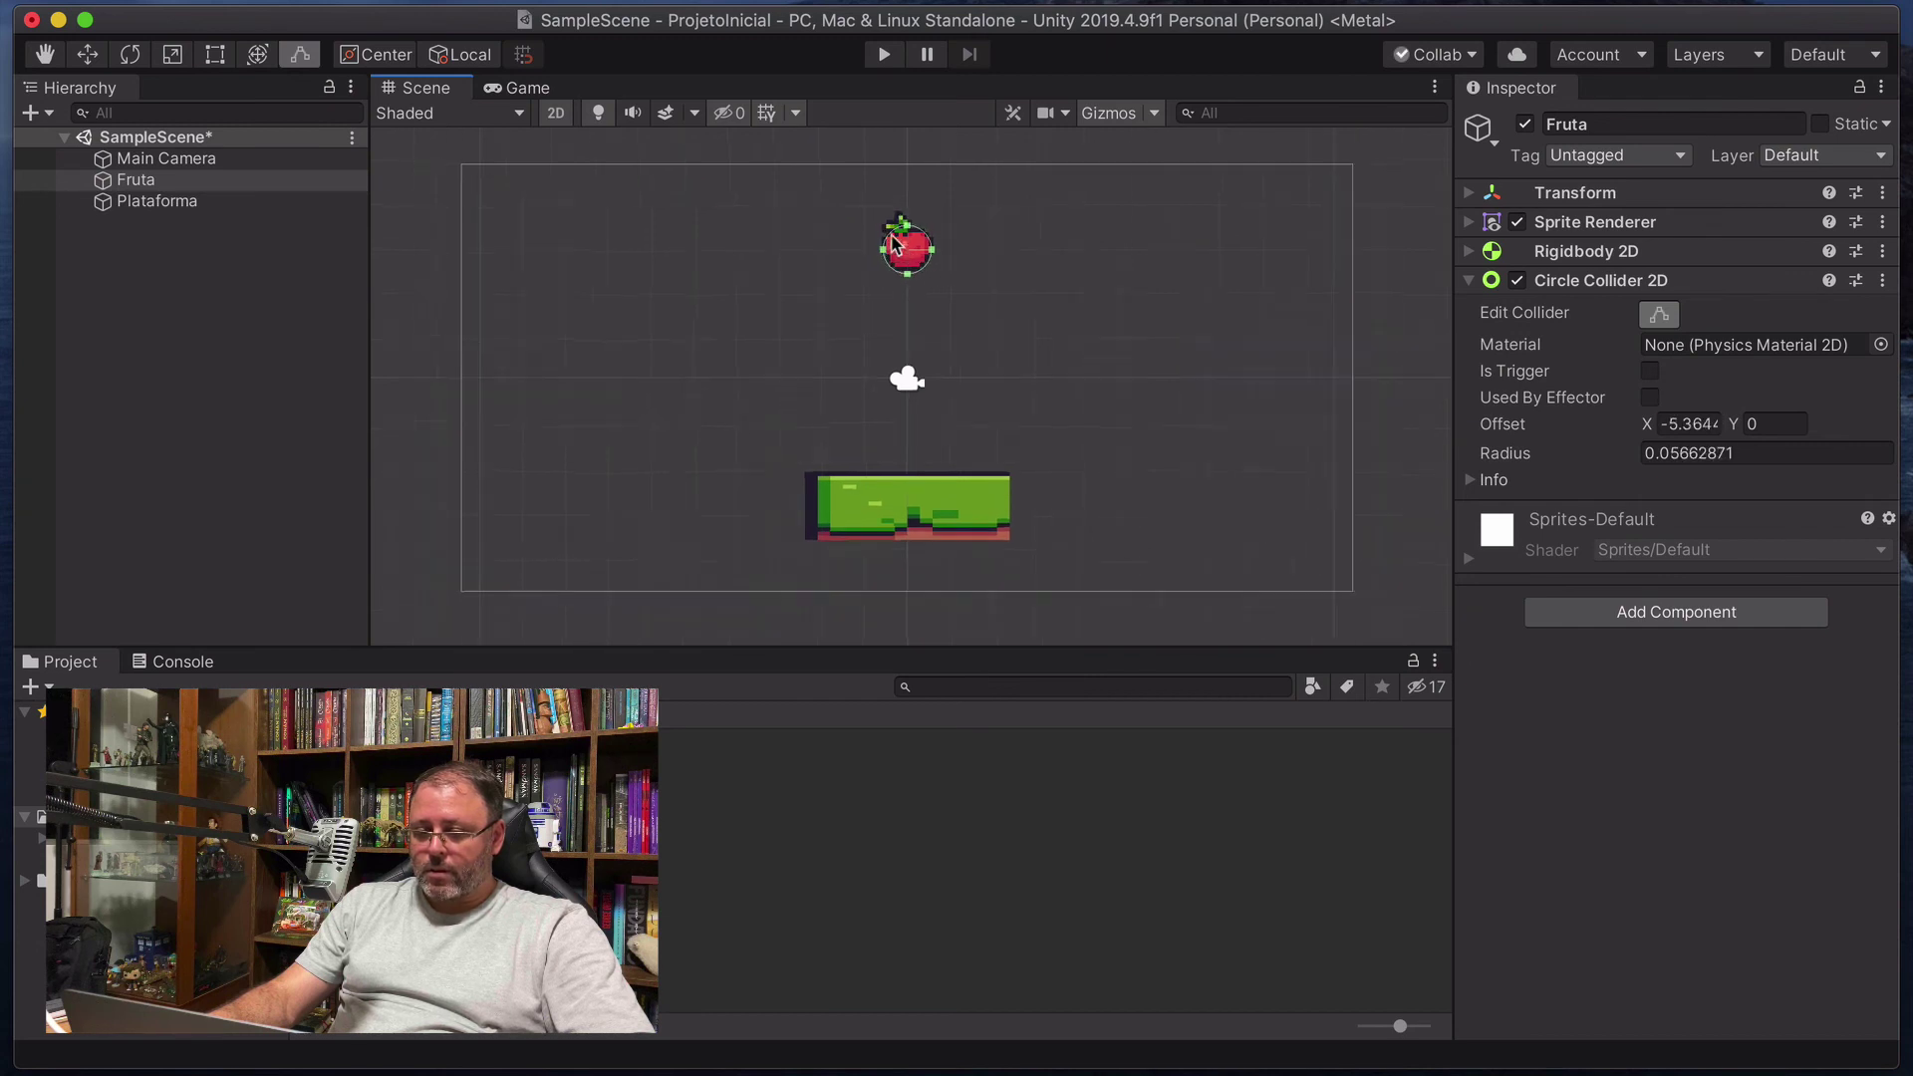
scroll(909, 249, "up", 15)
scroll(973, 277, "up", 1)
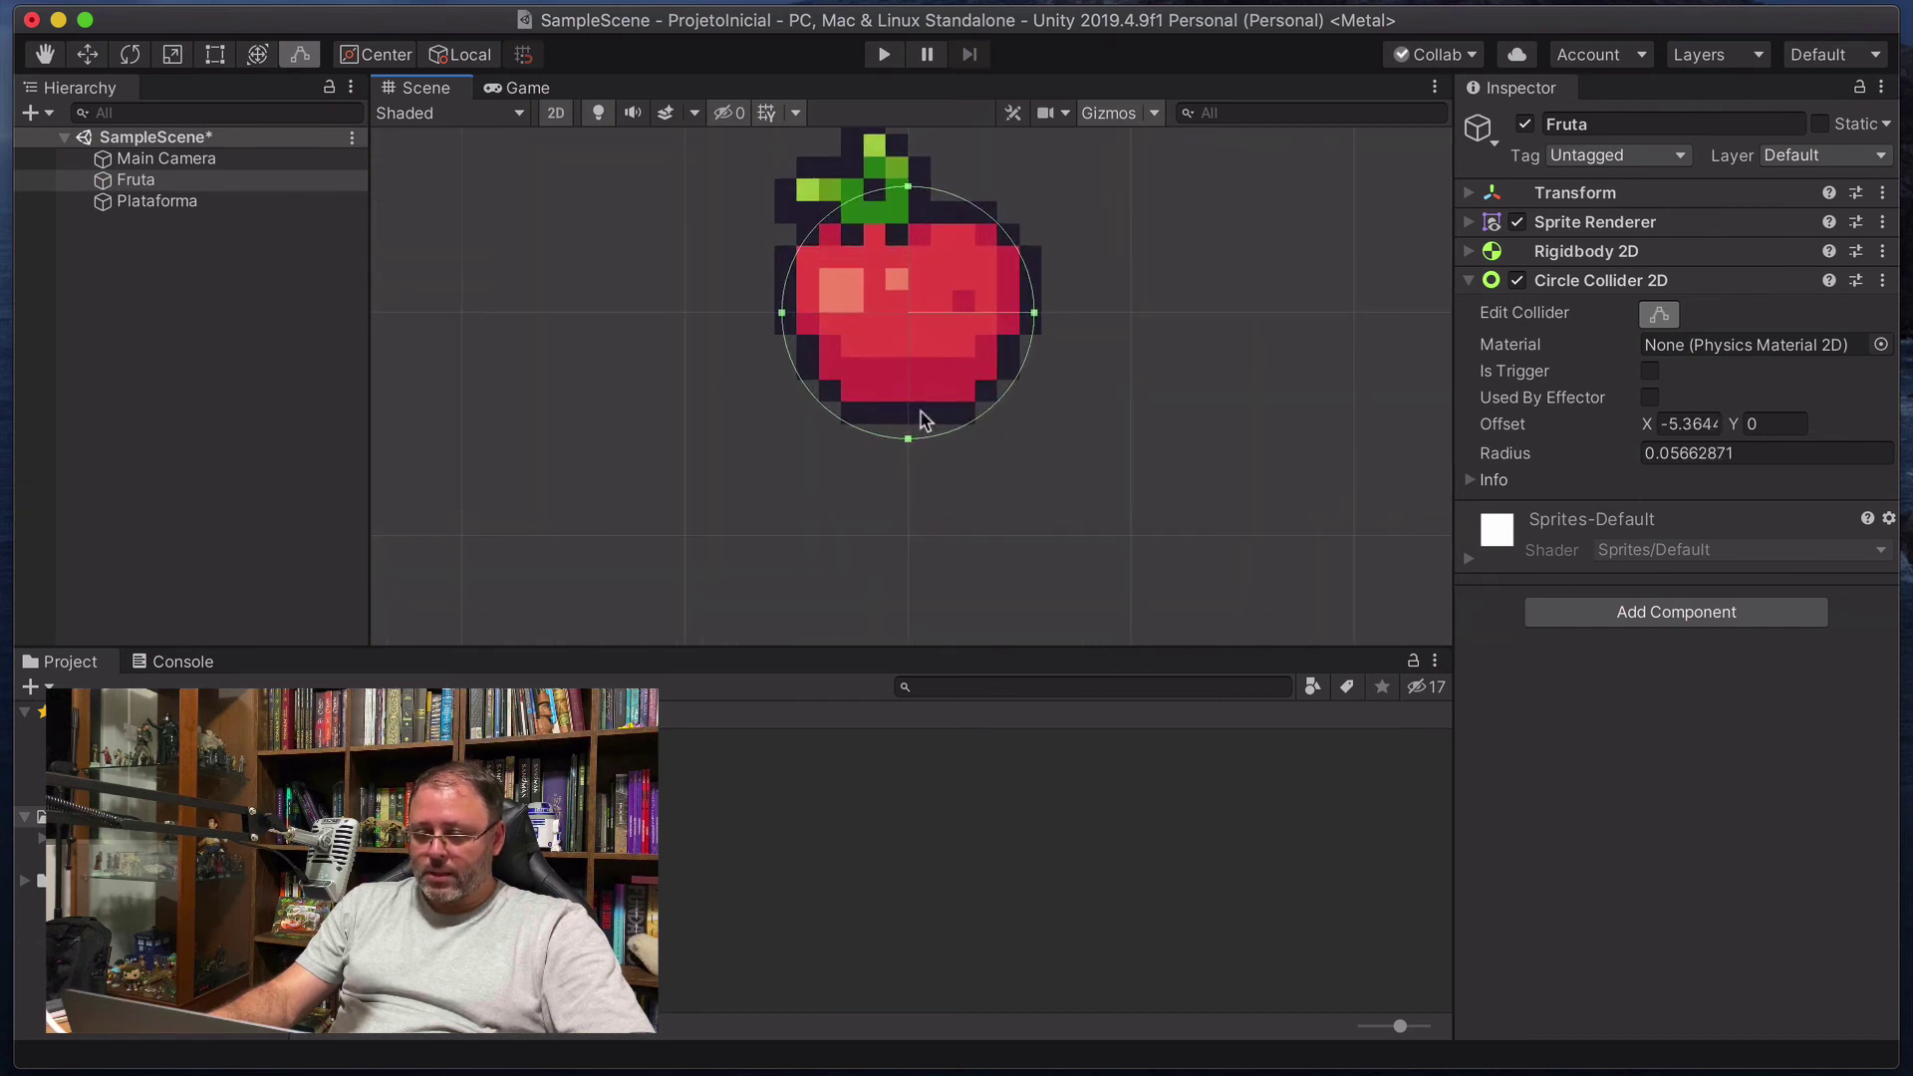
left_click_drag(909, 441, 910, 426)
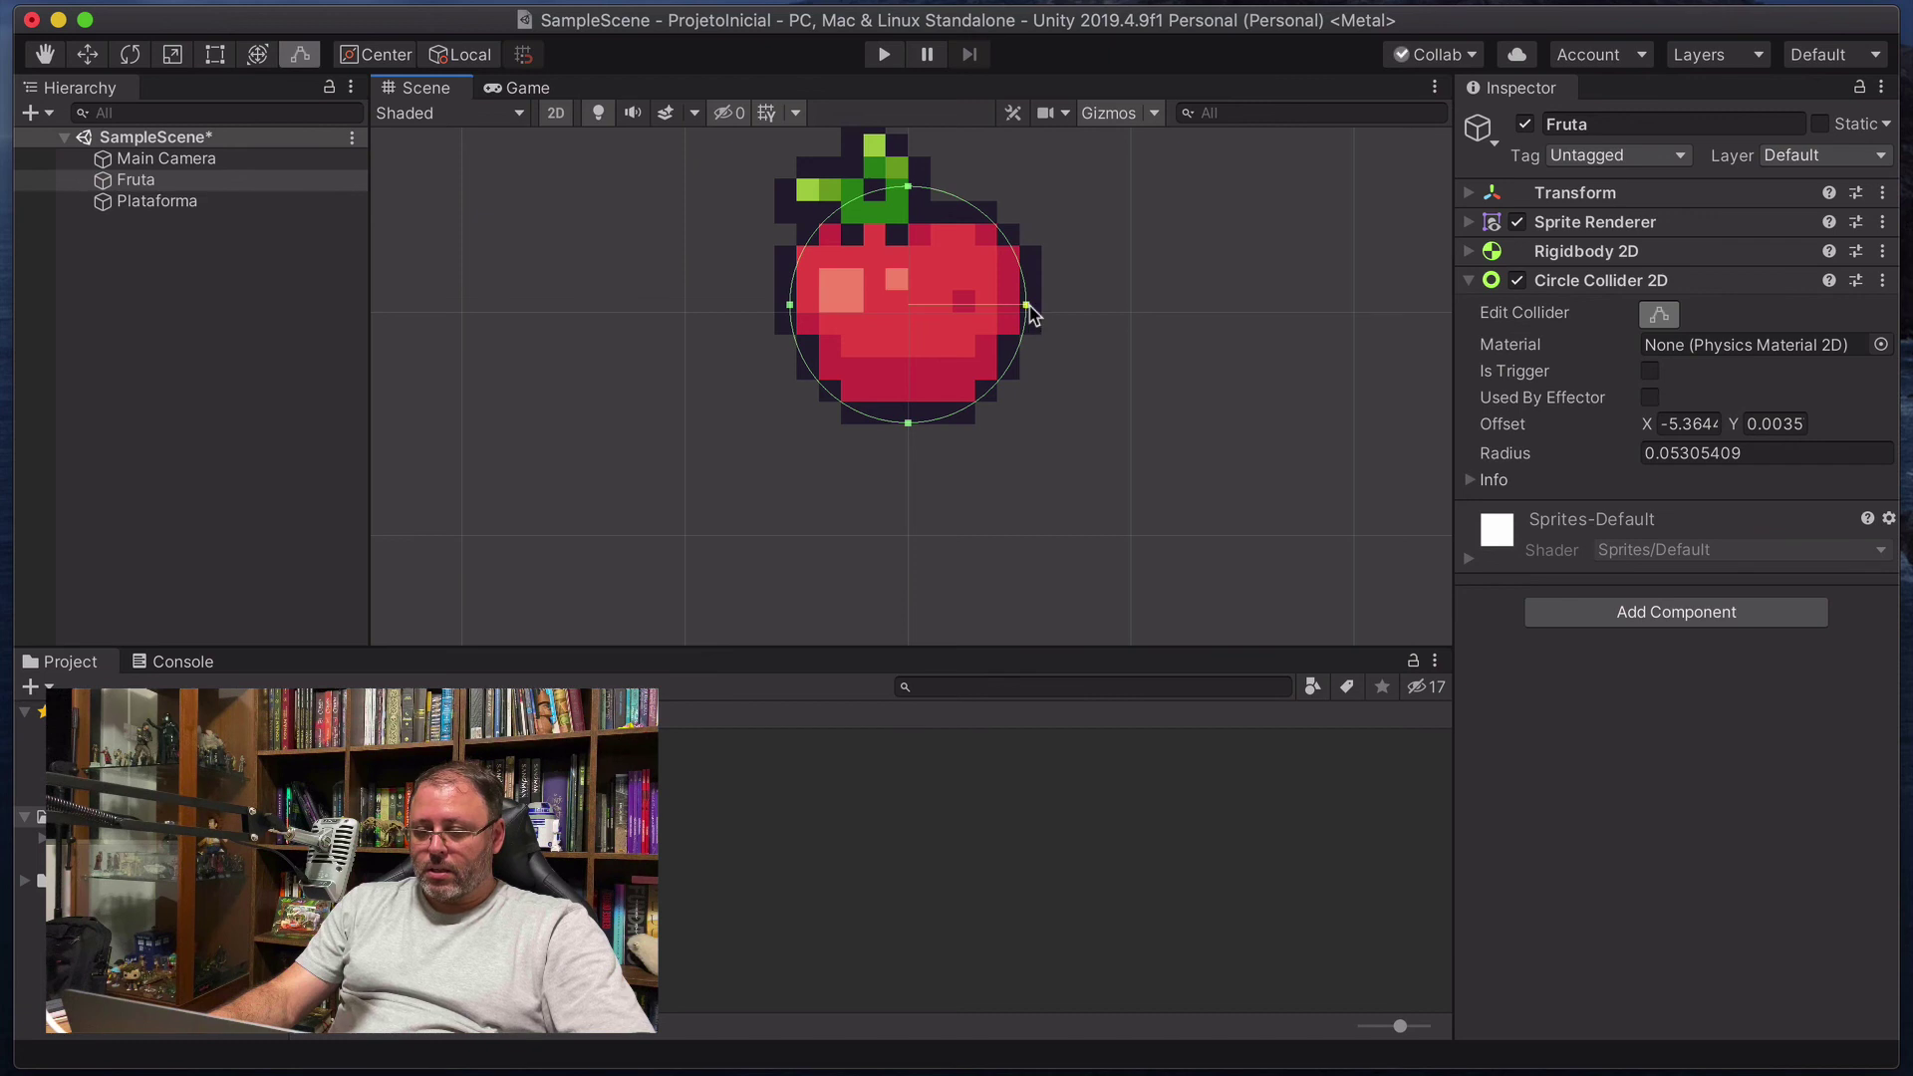
left_click_drag(1029, 308, 1041, 312)
left_click_drag(787, 309, 777, 304)
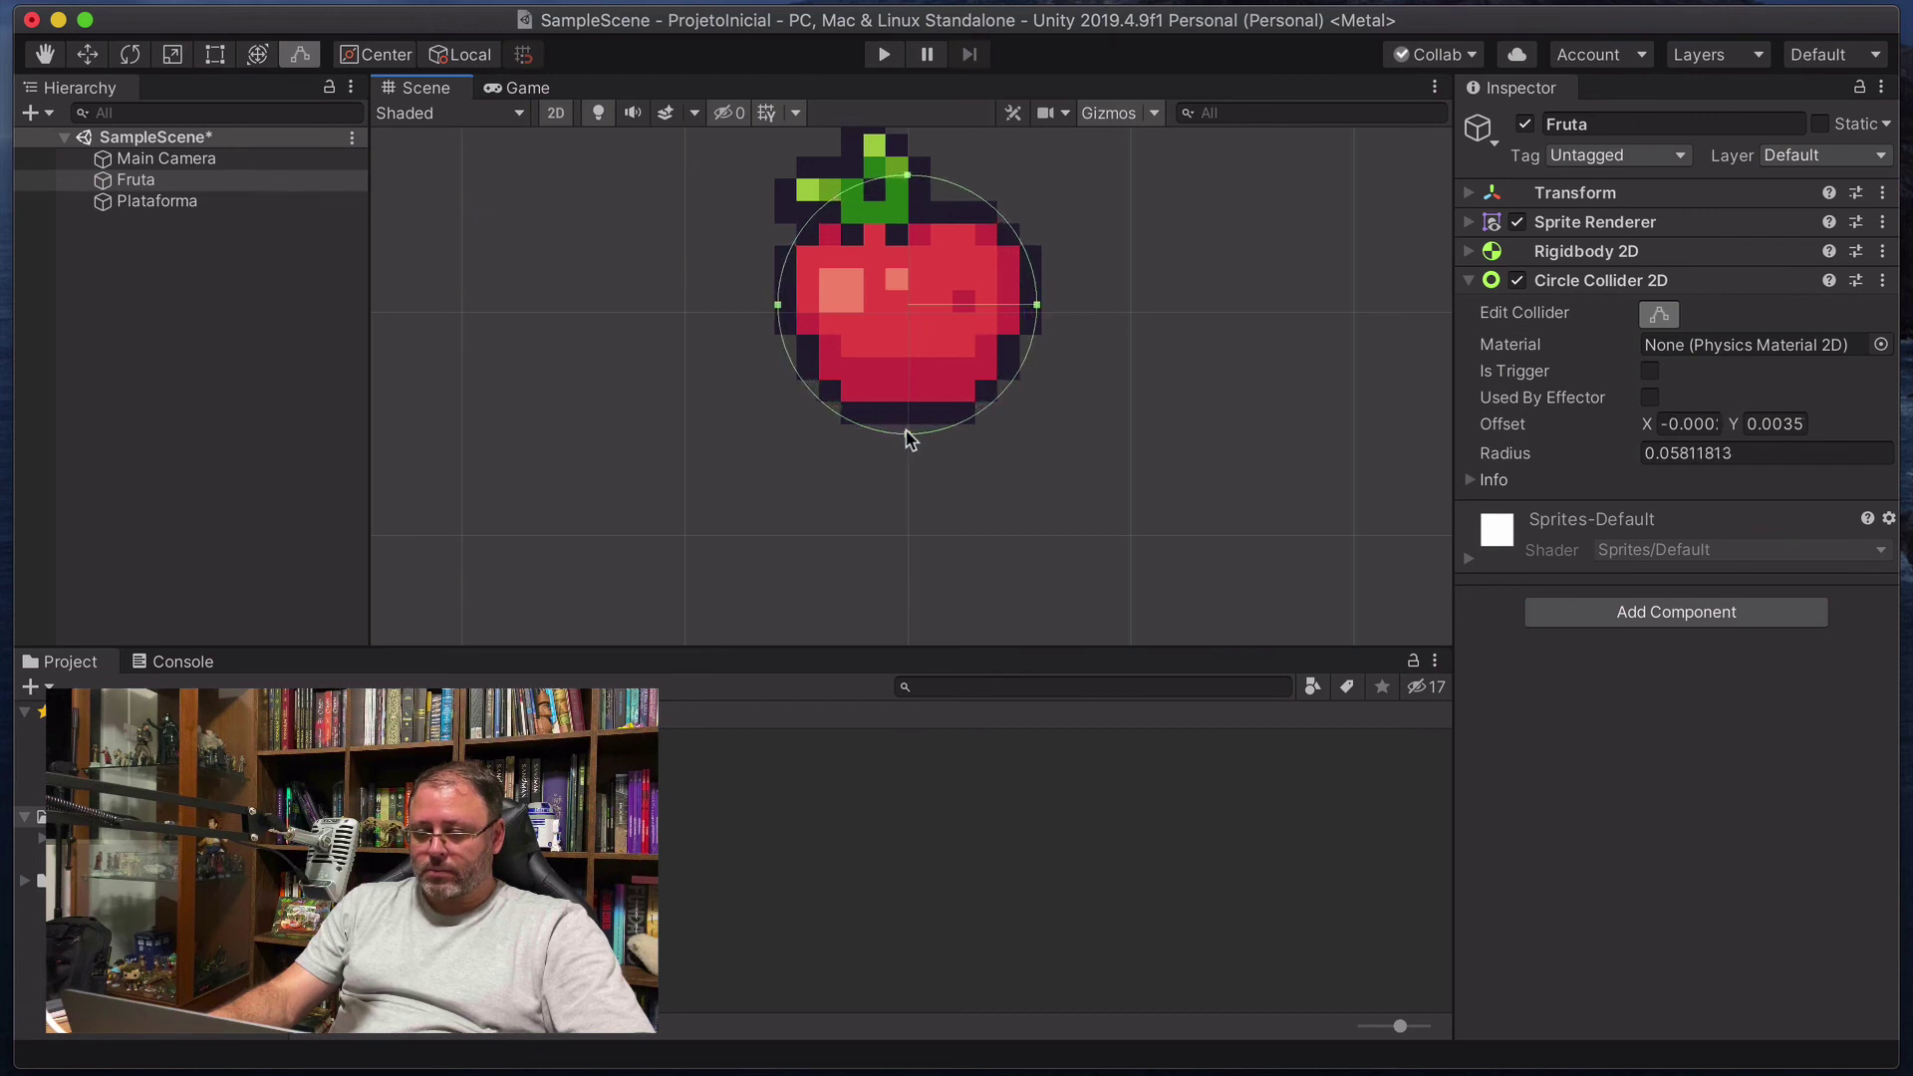
left_click_drag(908, 435, 909, 426)
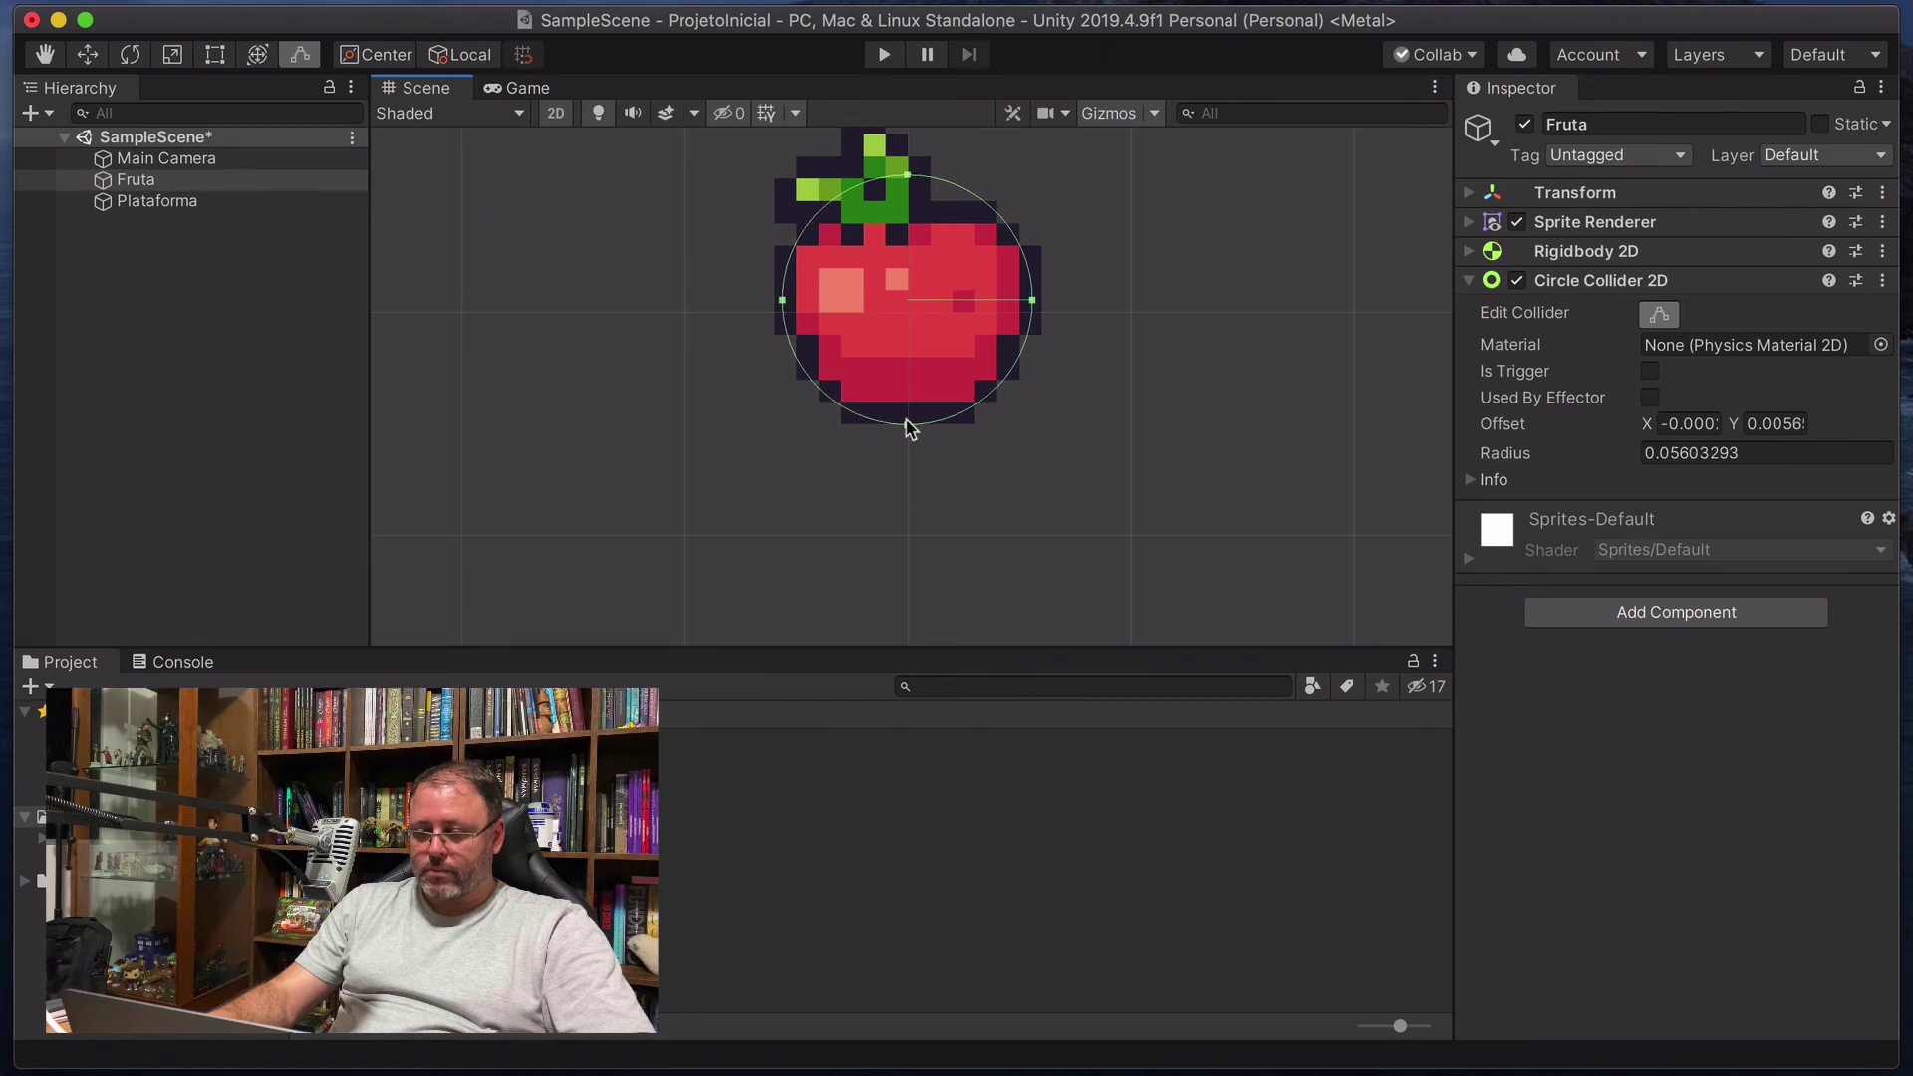
left_click_drag(1042, 307, 1045, 304)
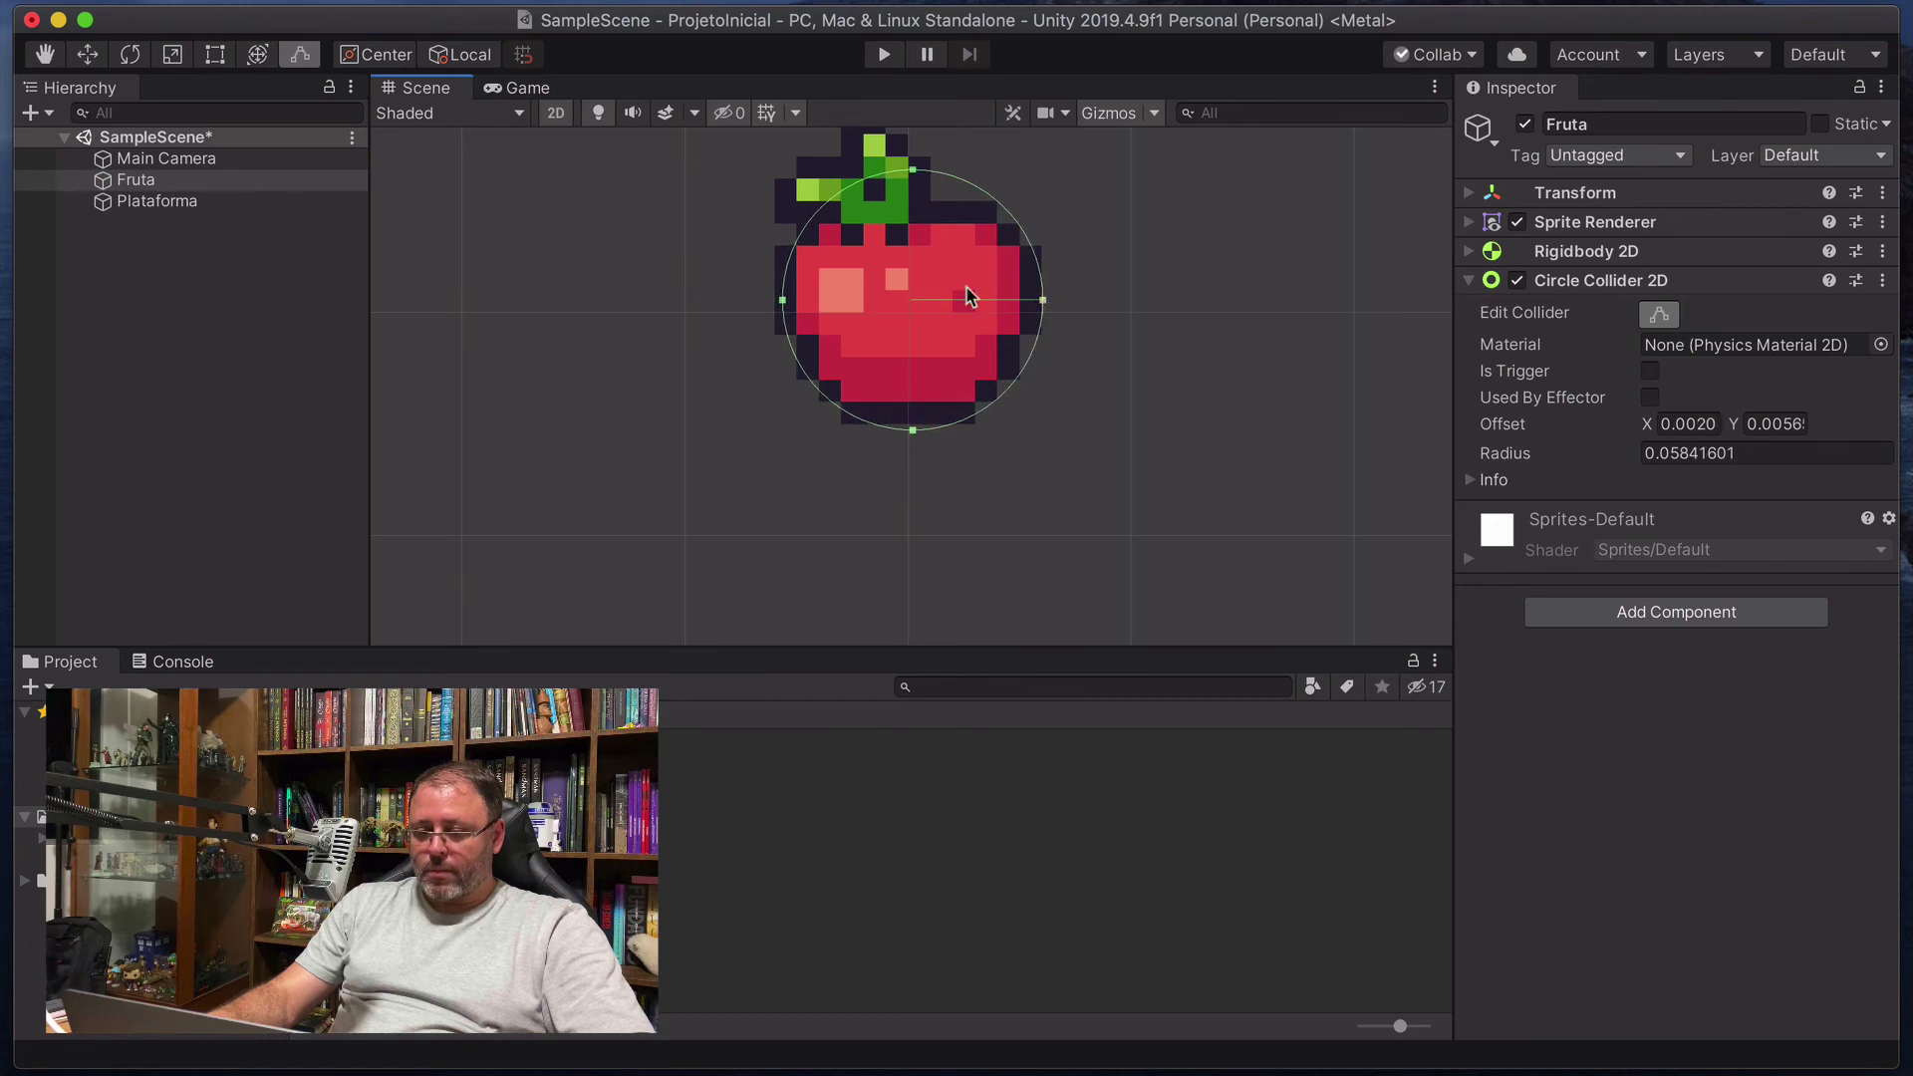
left_click_drag(782, 304, 775, 300)
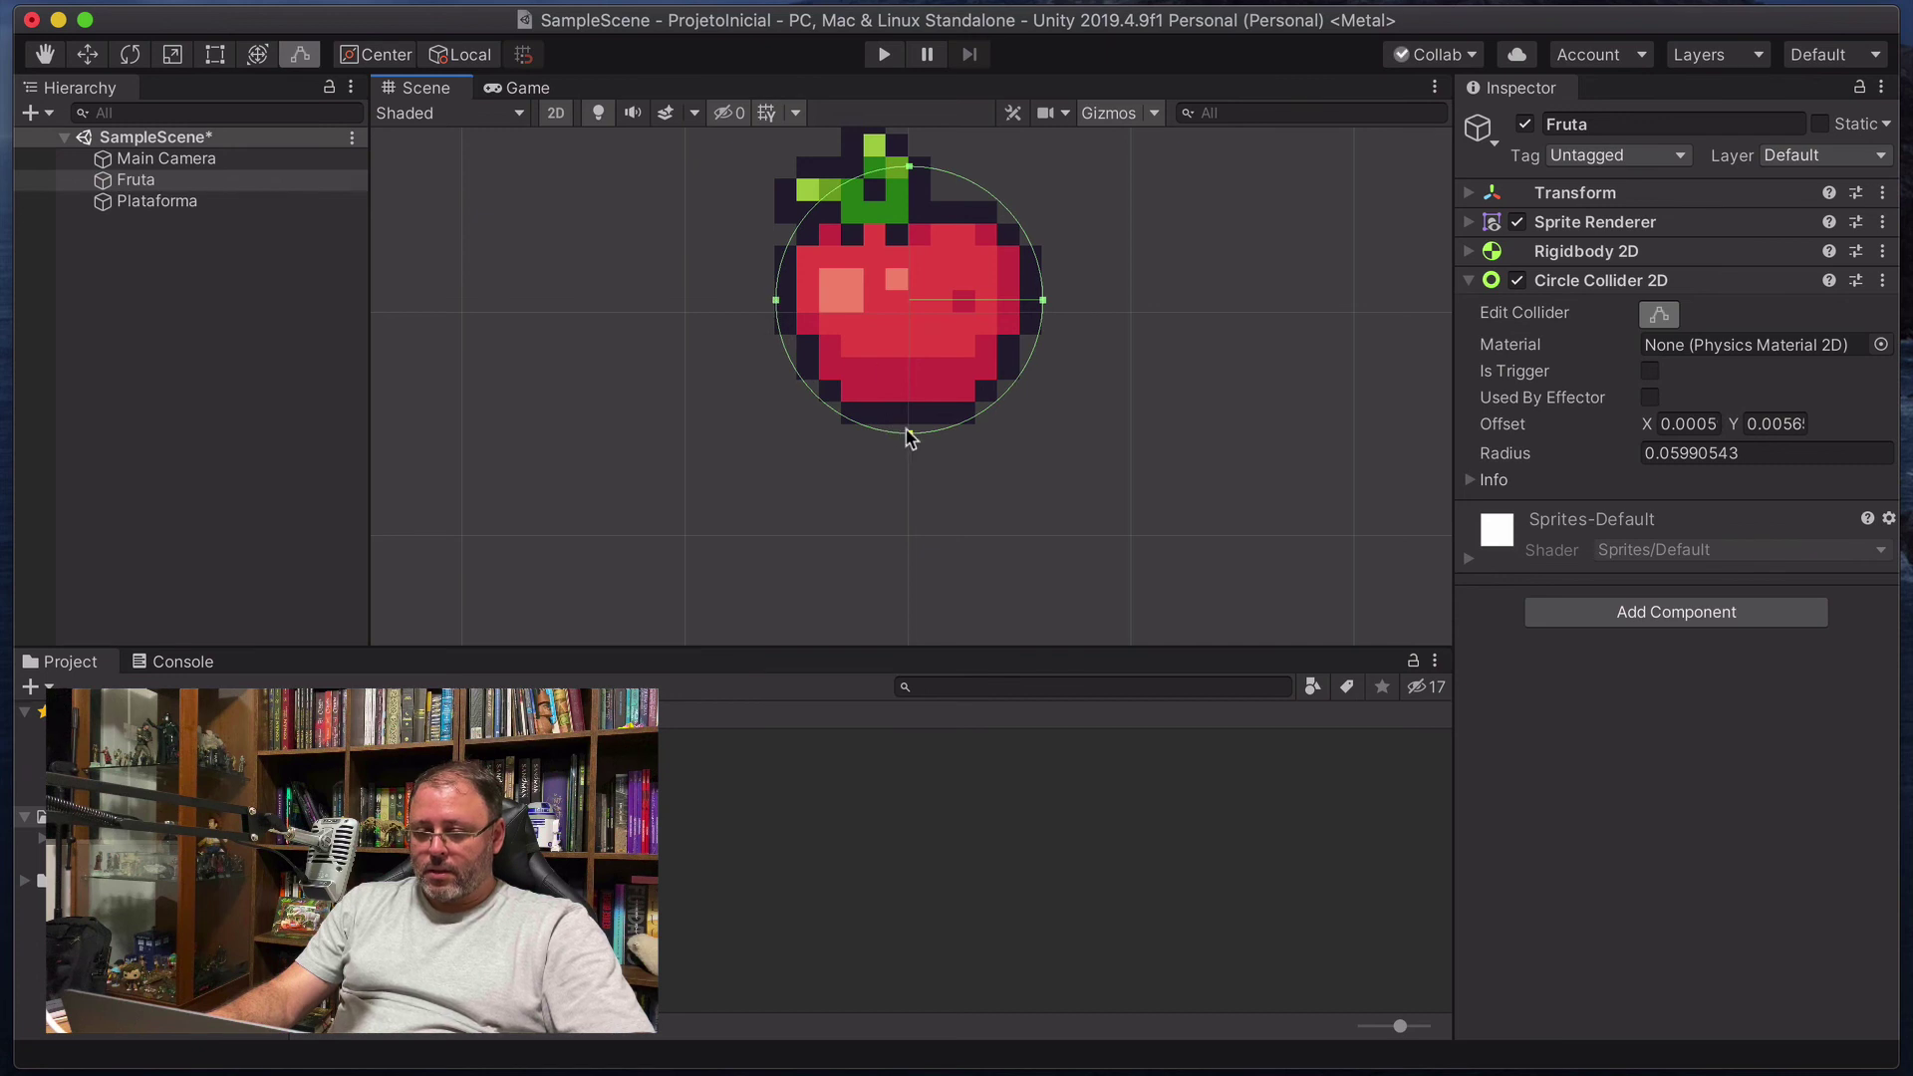
left_click_drag(908, 436, 910, 427)
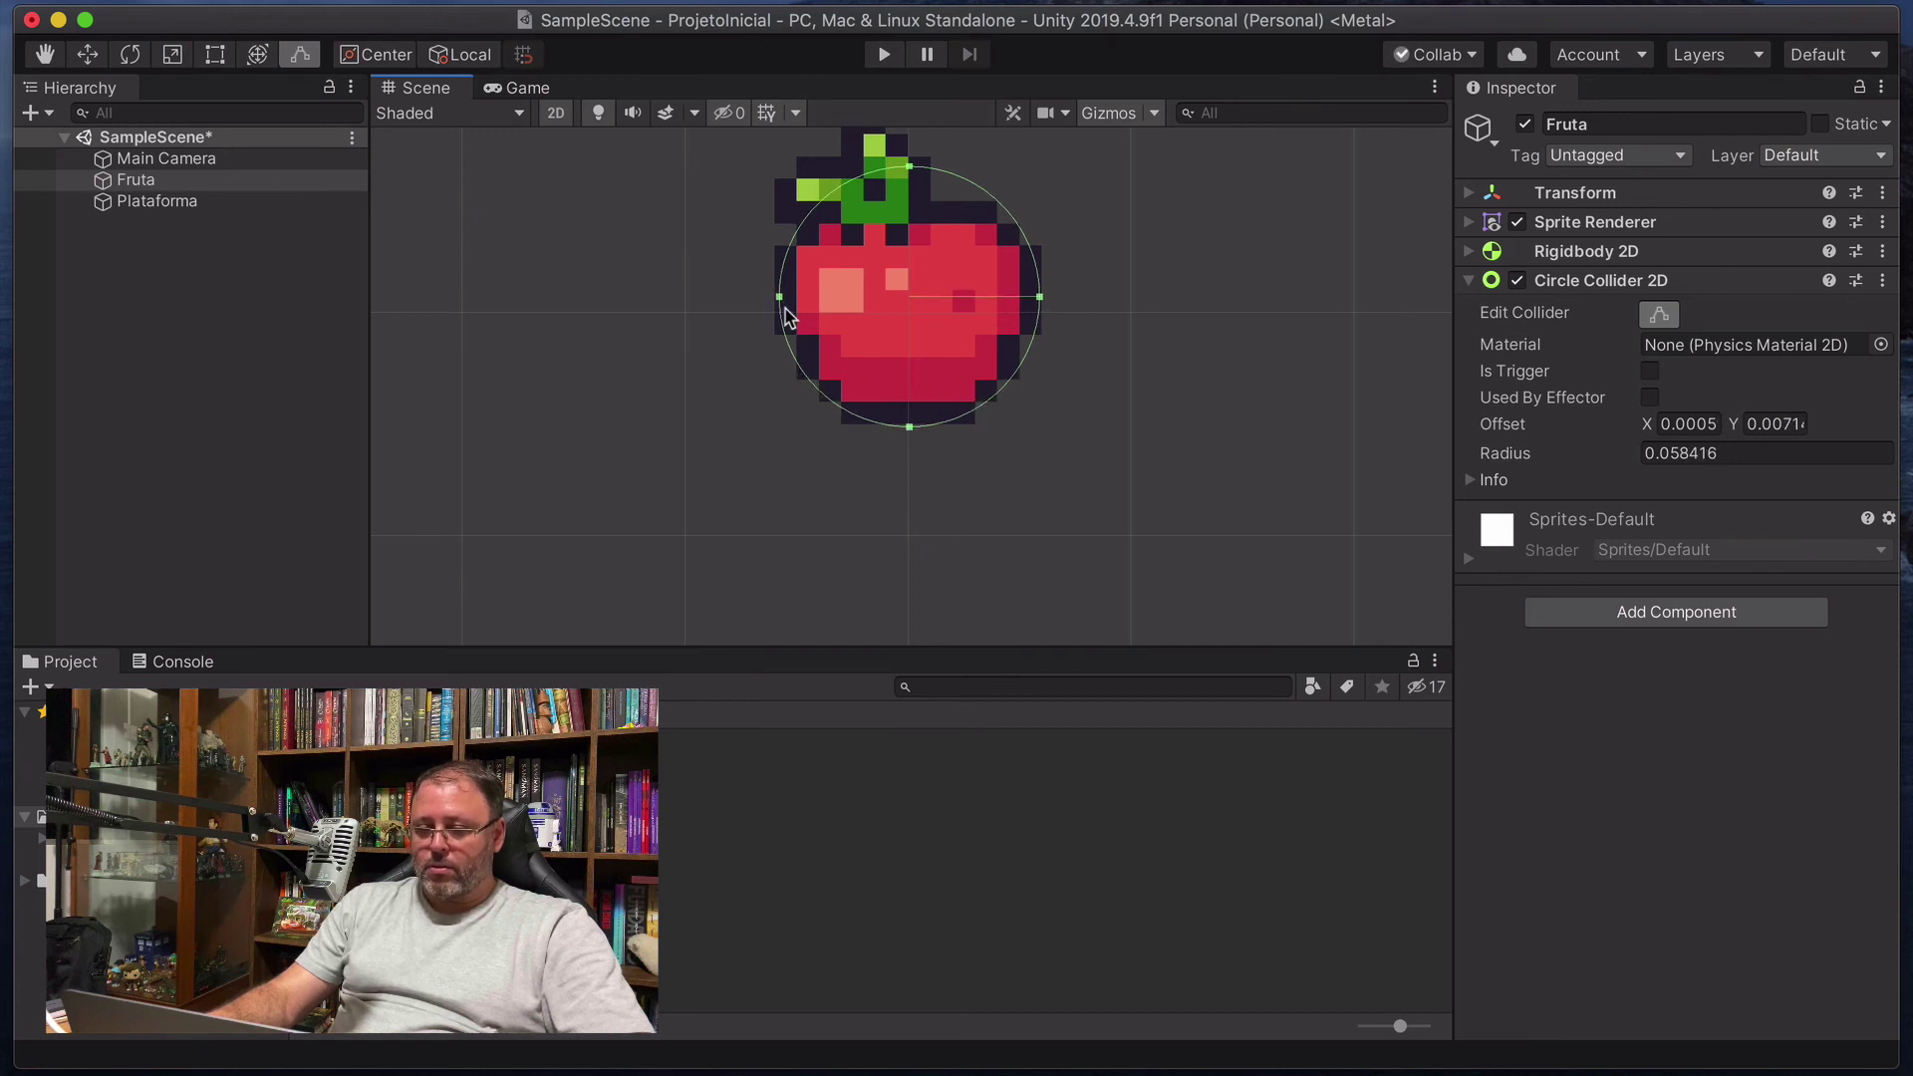
left_click_drag(780, 298, 774, 298)
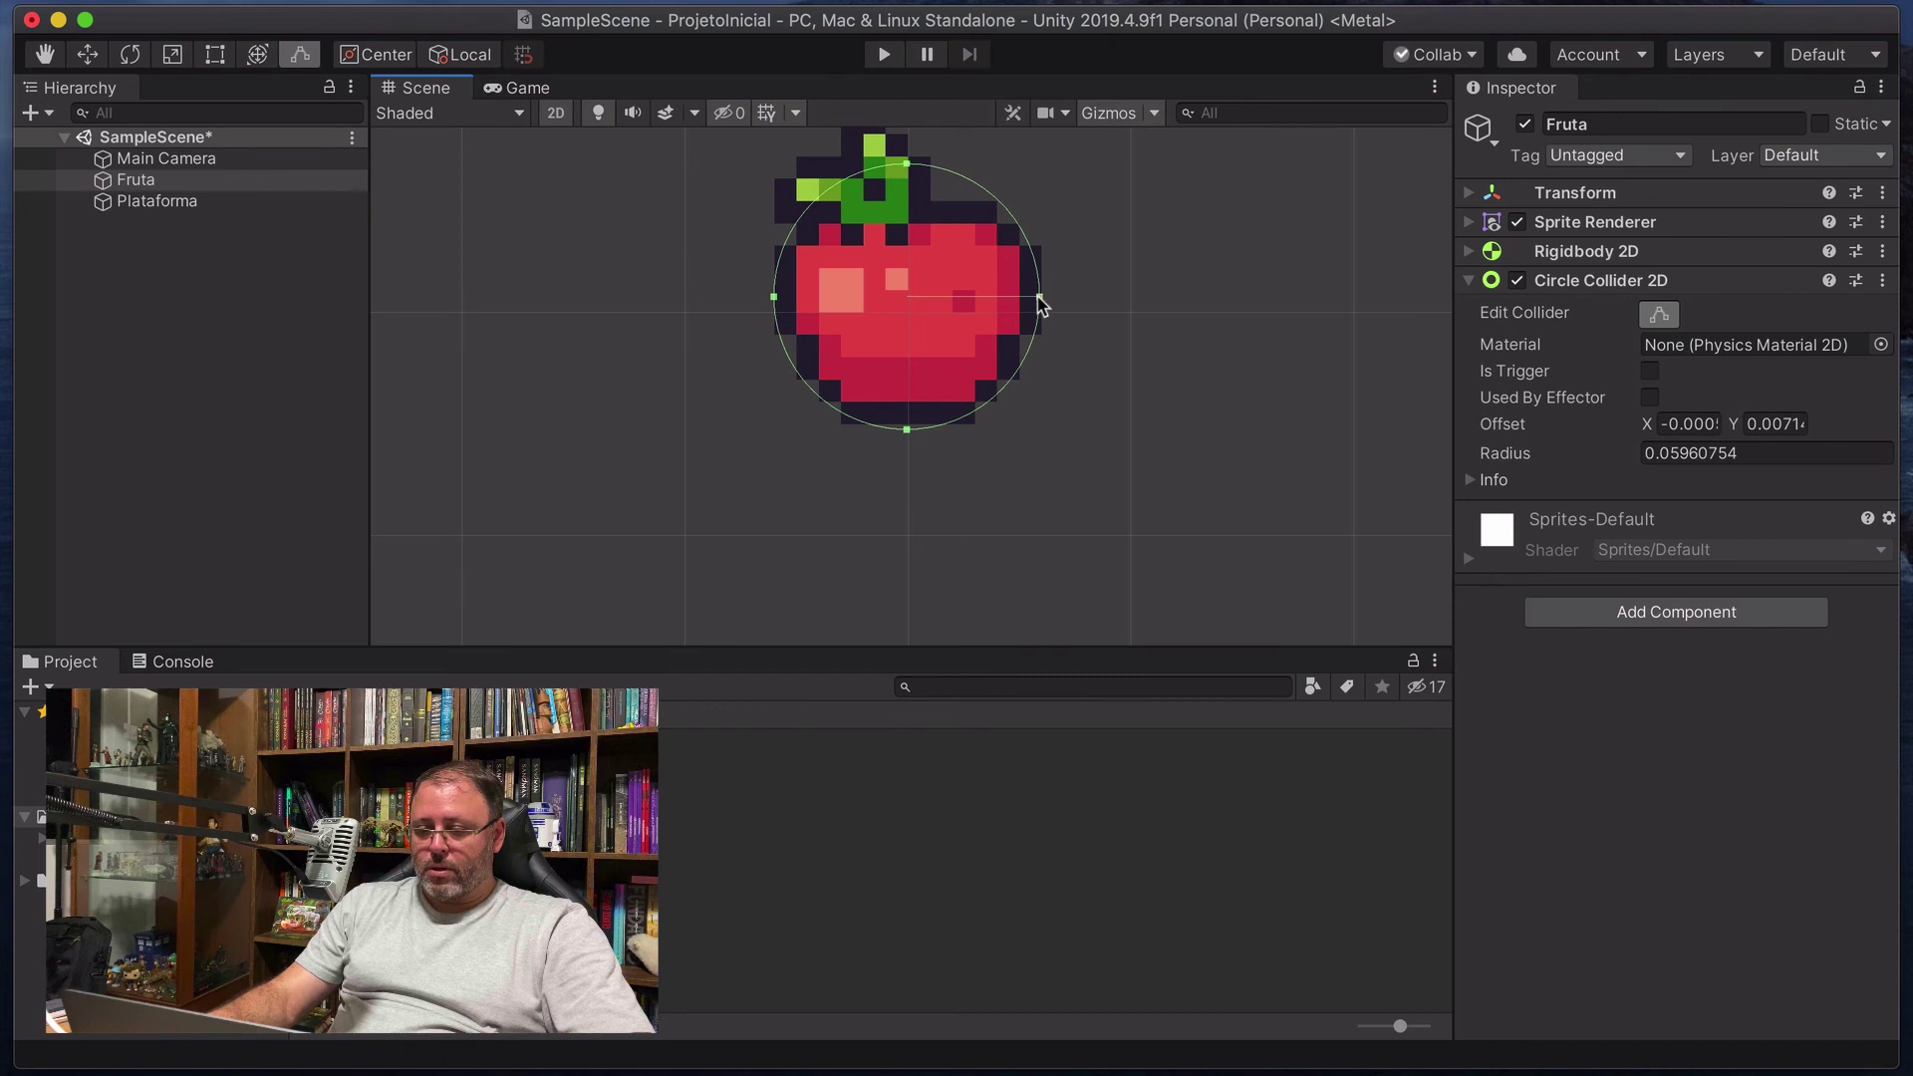
left_click_drag(1039, 298, 1047, 297)
left_click_drag(911, 432, 911, 425)
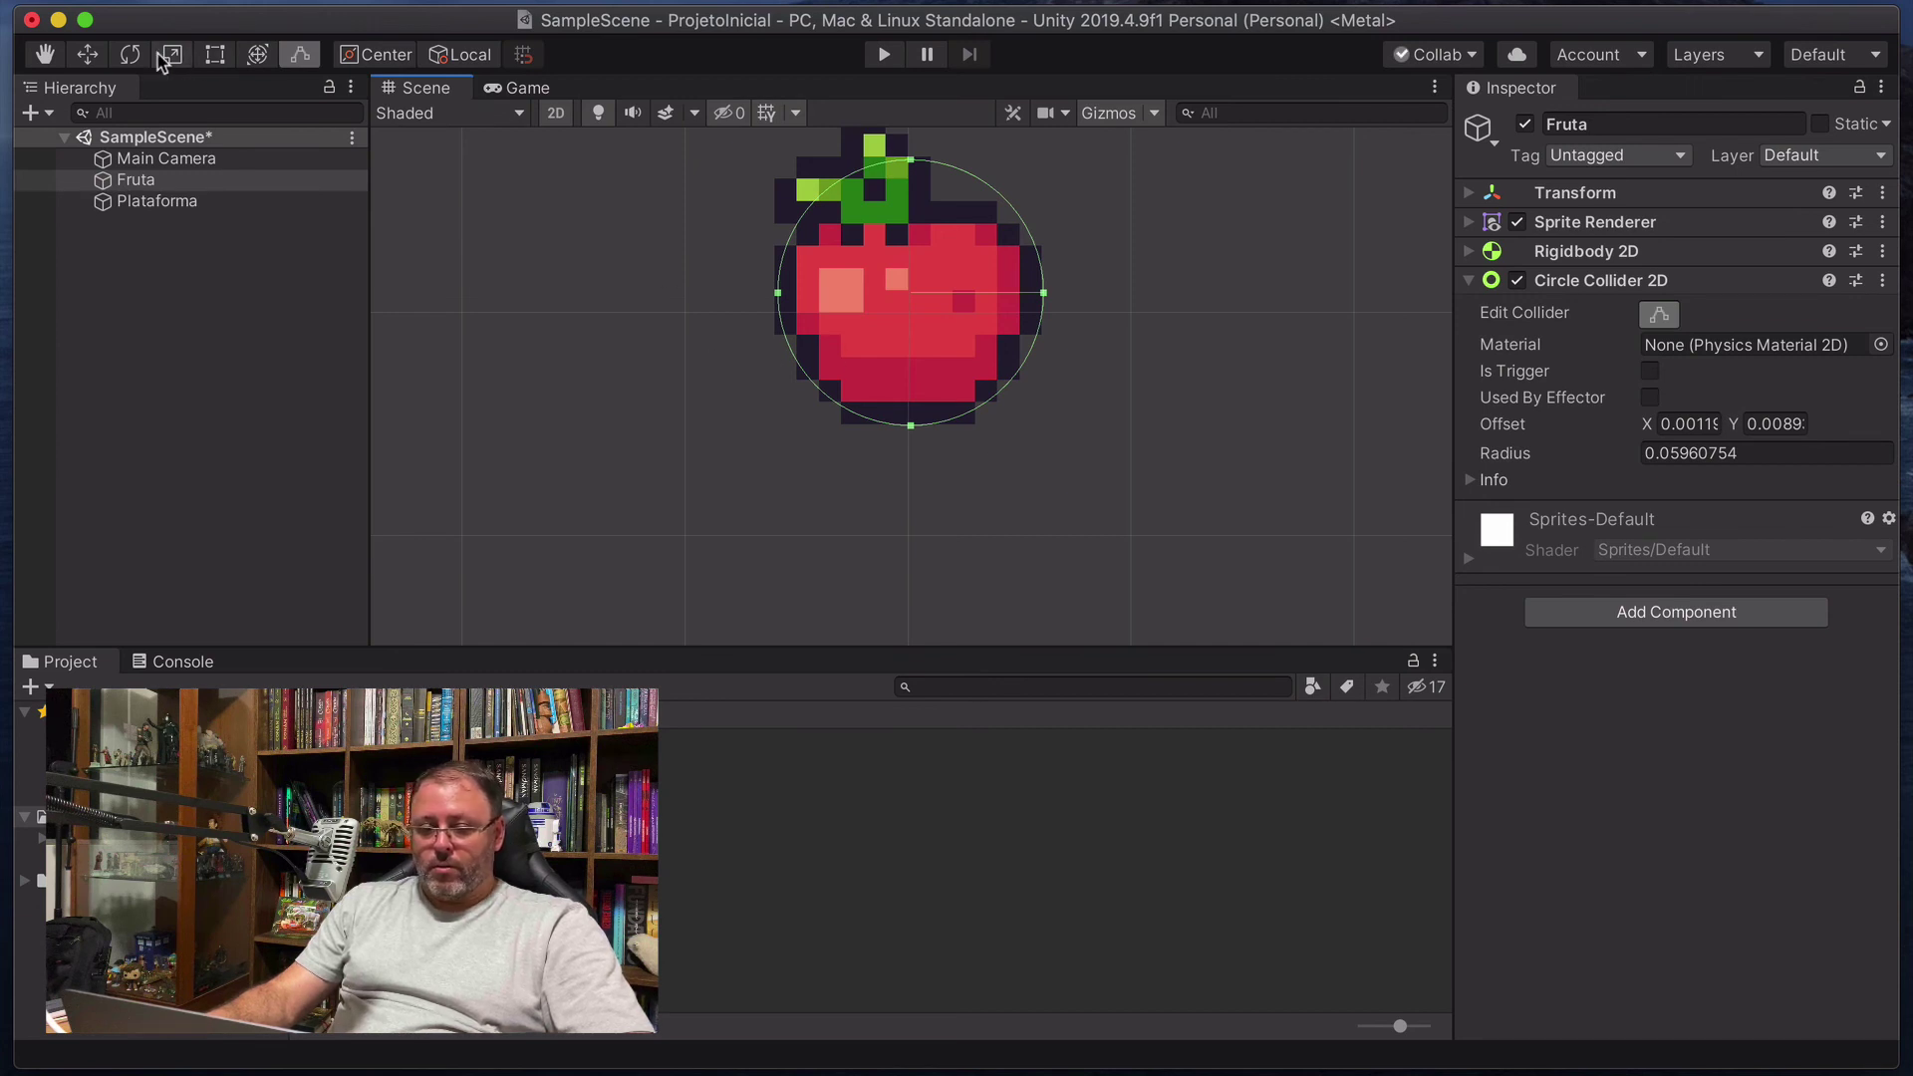
left_click(42, 55)
Reframe the Scene view so the whole camera area with Fruta and Plataforma is centered.
scroll(678, 398, "down", 10)
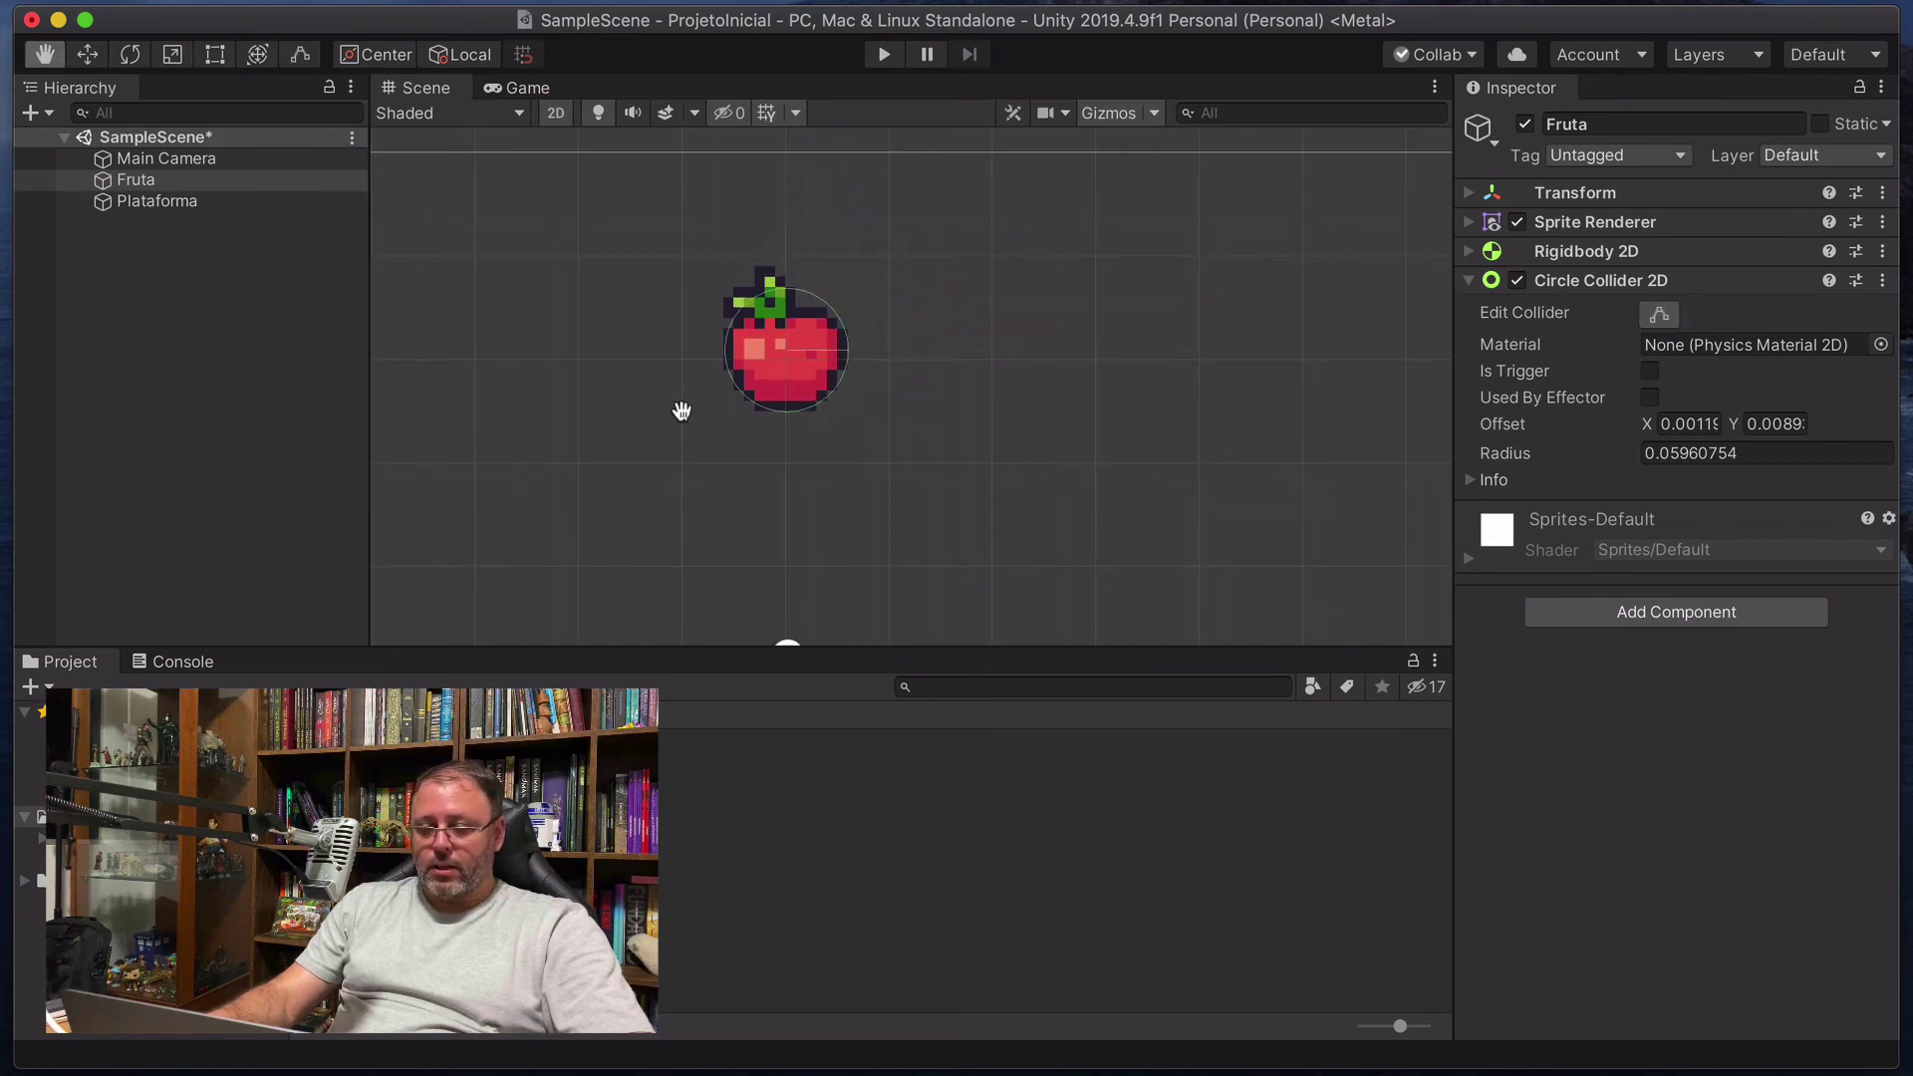
scroll(730, 455, "down", 3)
scroll(702, 629, "up", 7)
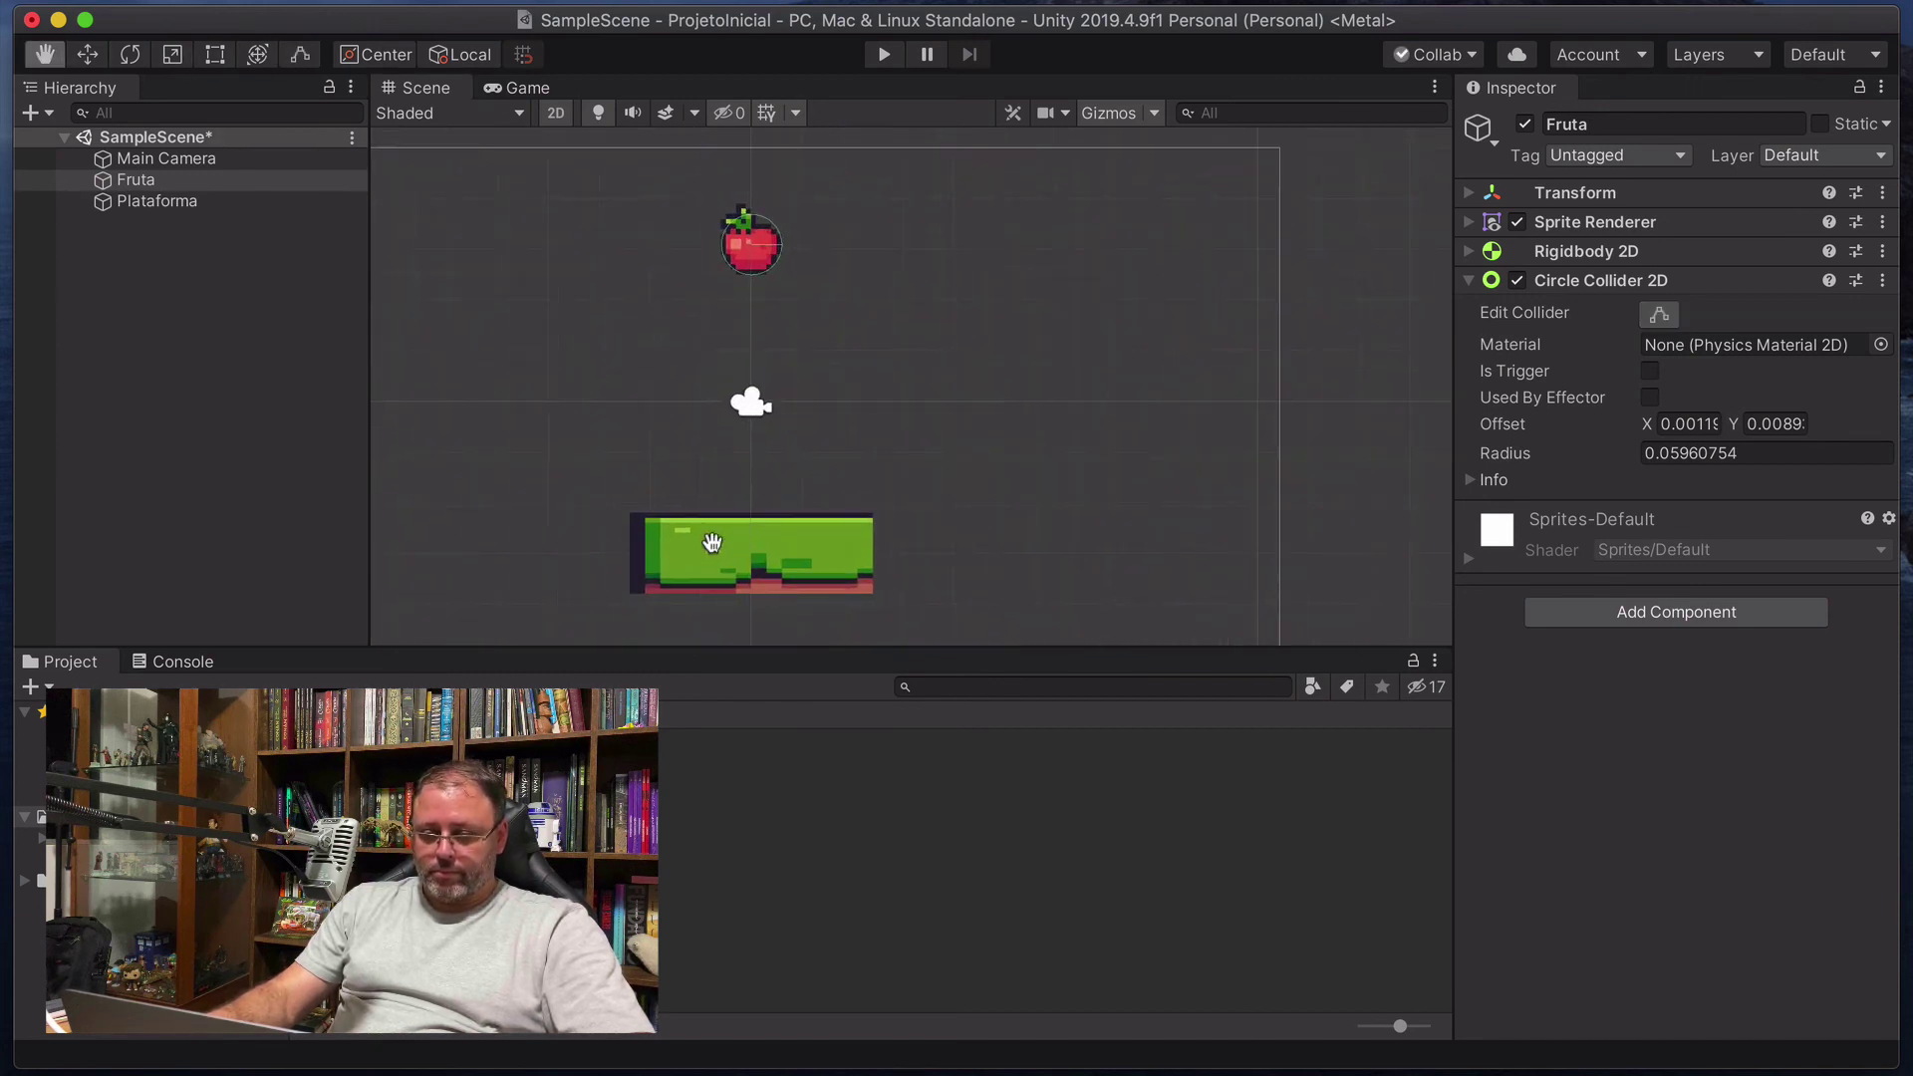
scroll(815, 531, "down", 6)
scroll(713, 508, "up", 3)
scroll(691, 517, "down", 2)
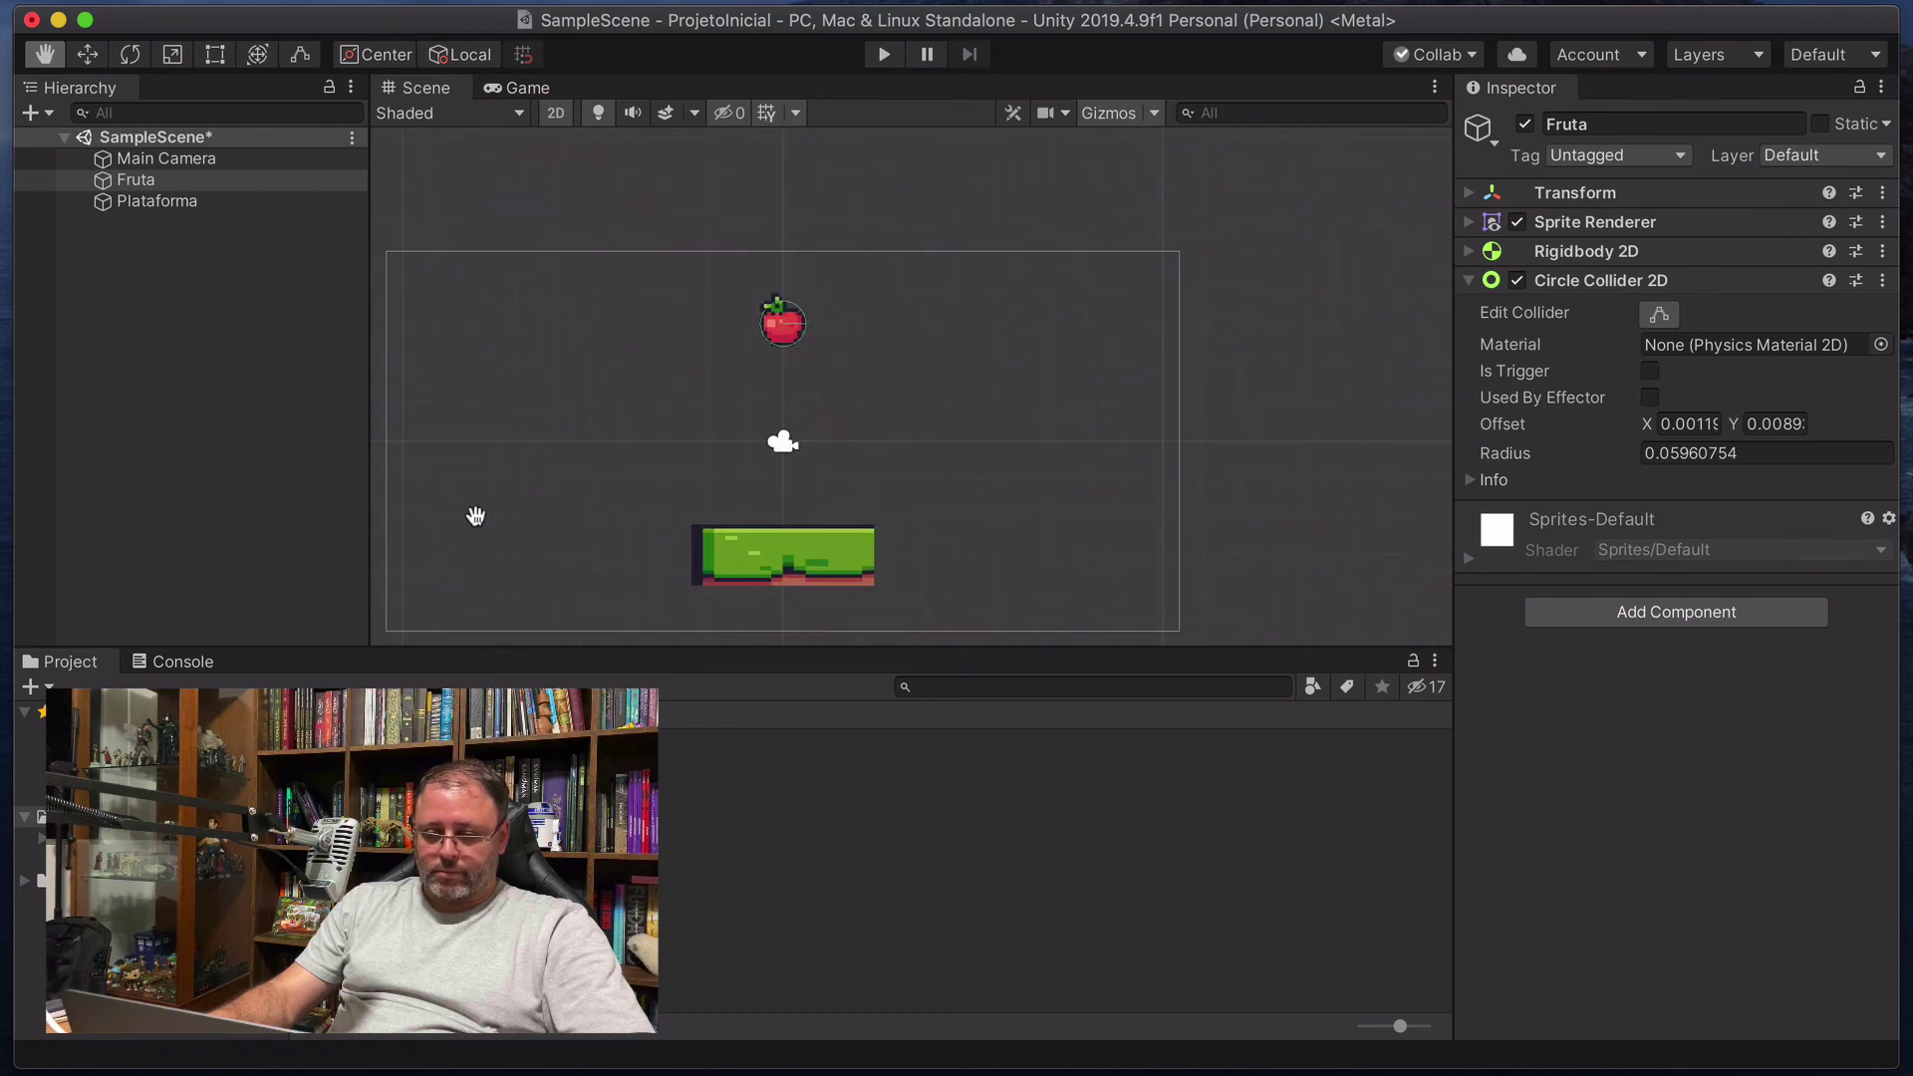
scroll(474, 516, "up", 3)
scroll(474, 516, "down", 3)
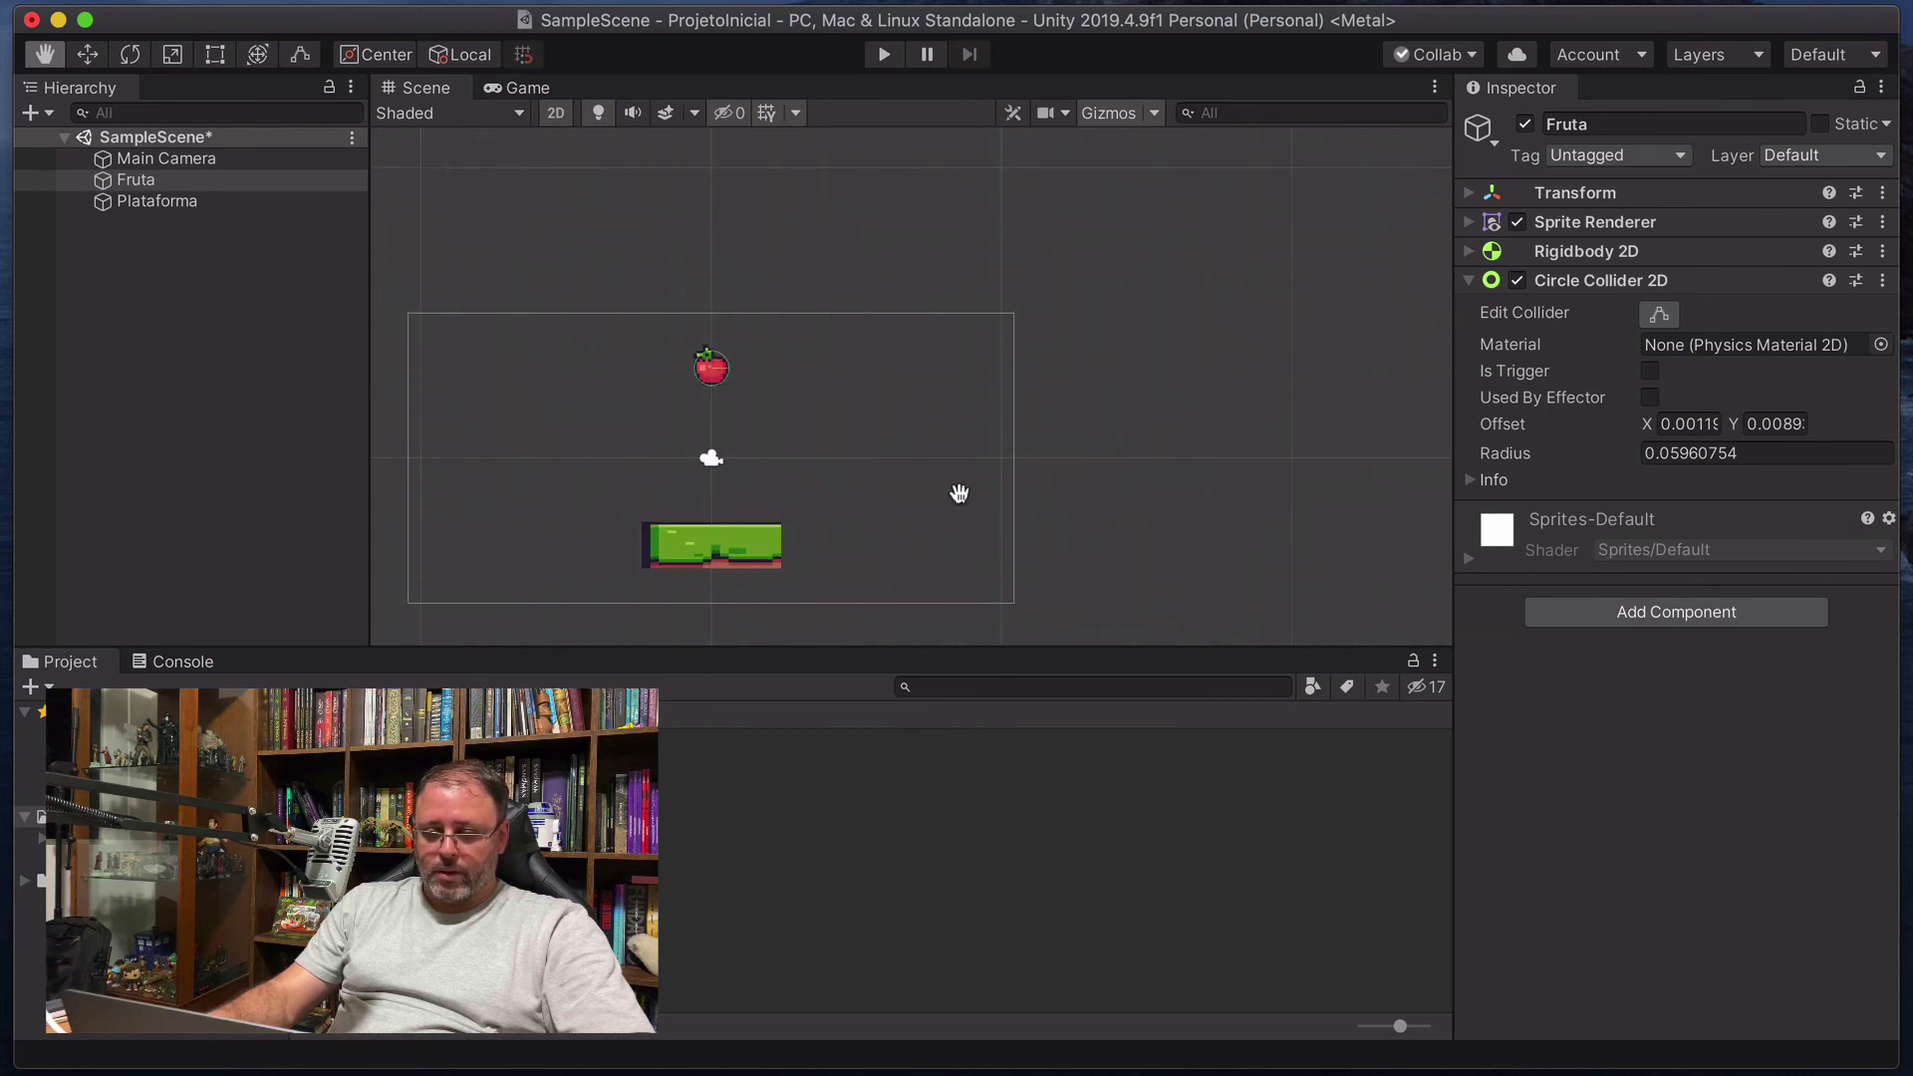
scroll(662, 468, "up", 1)
scroll(588, 483, "down", 3)
left_click_drag(593, 482, 792, 408)
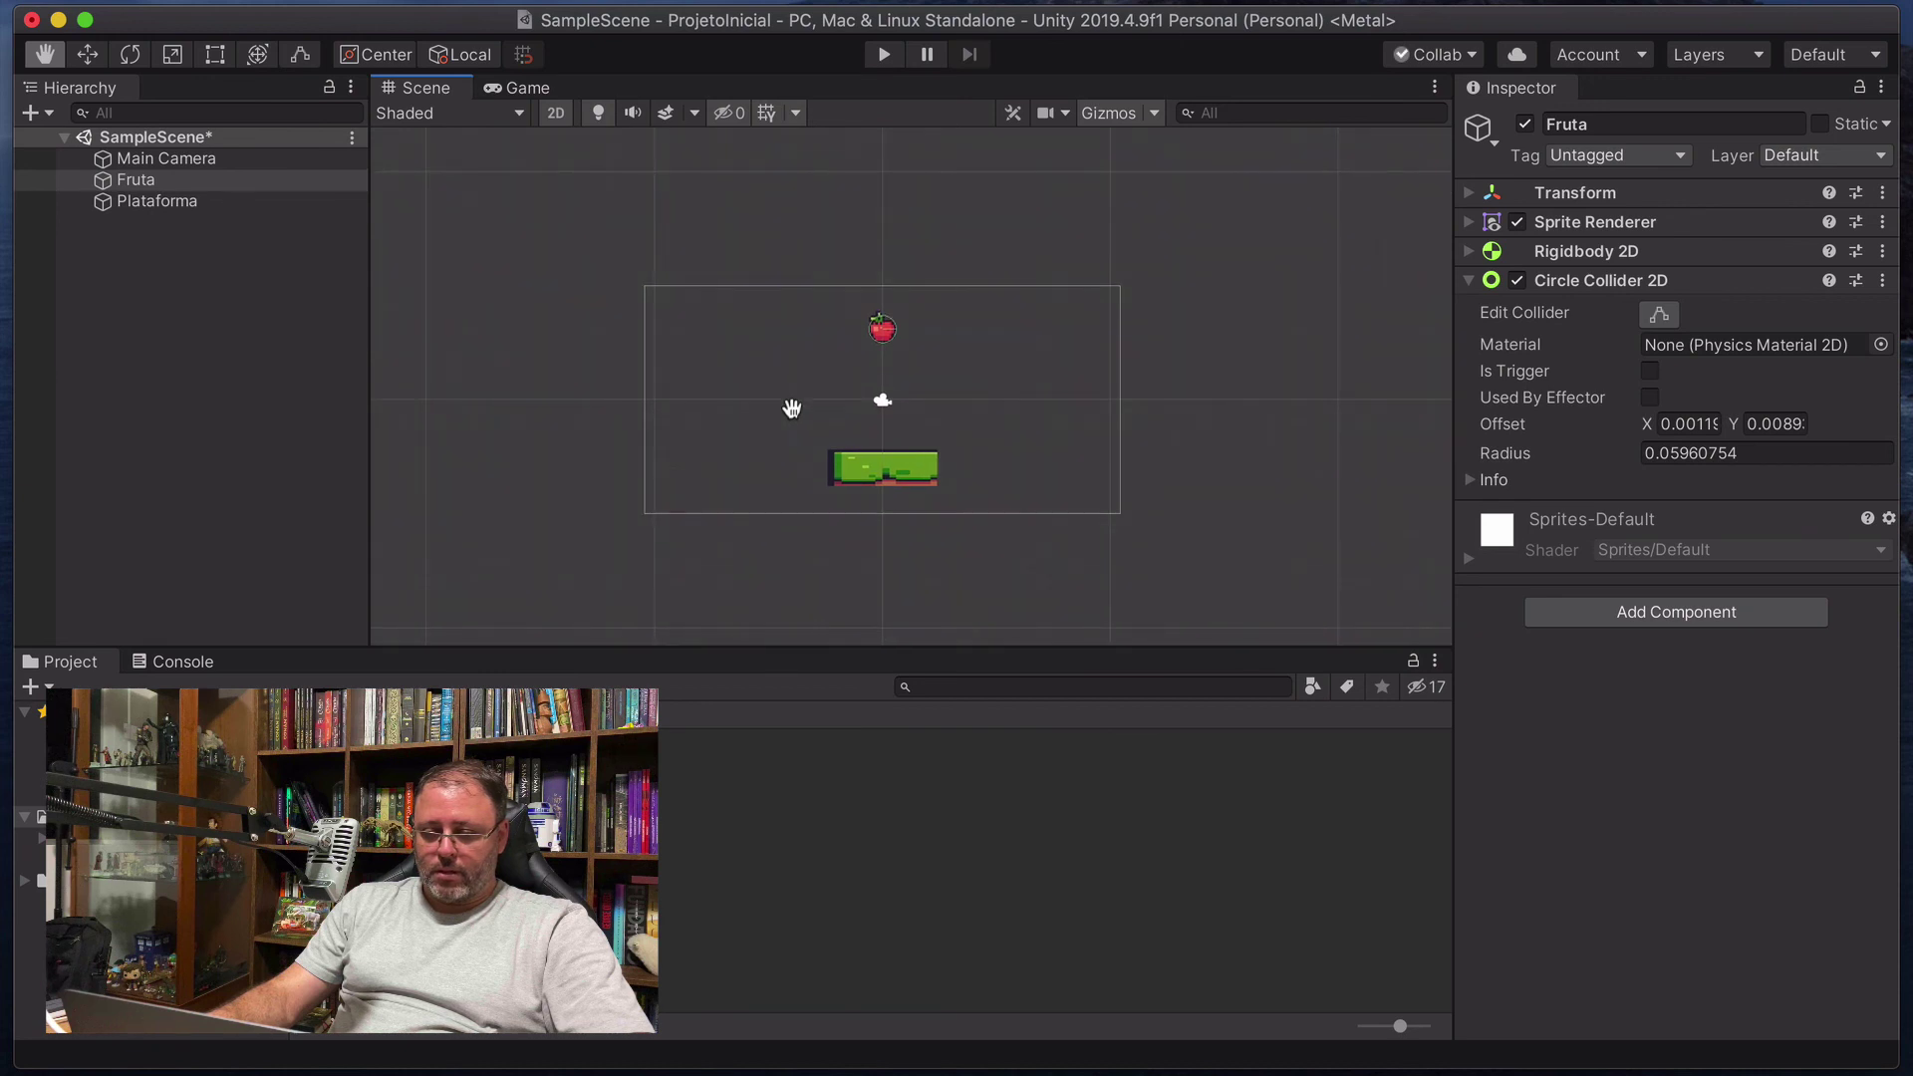
scroll(792, 408, "up", 5)
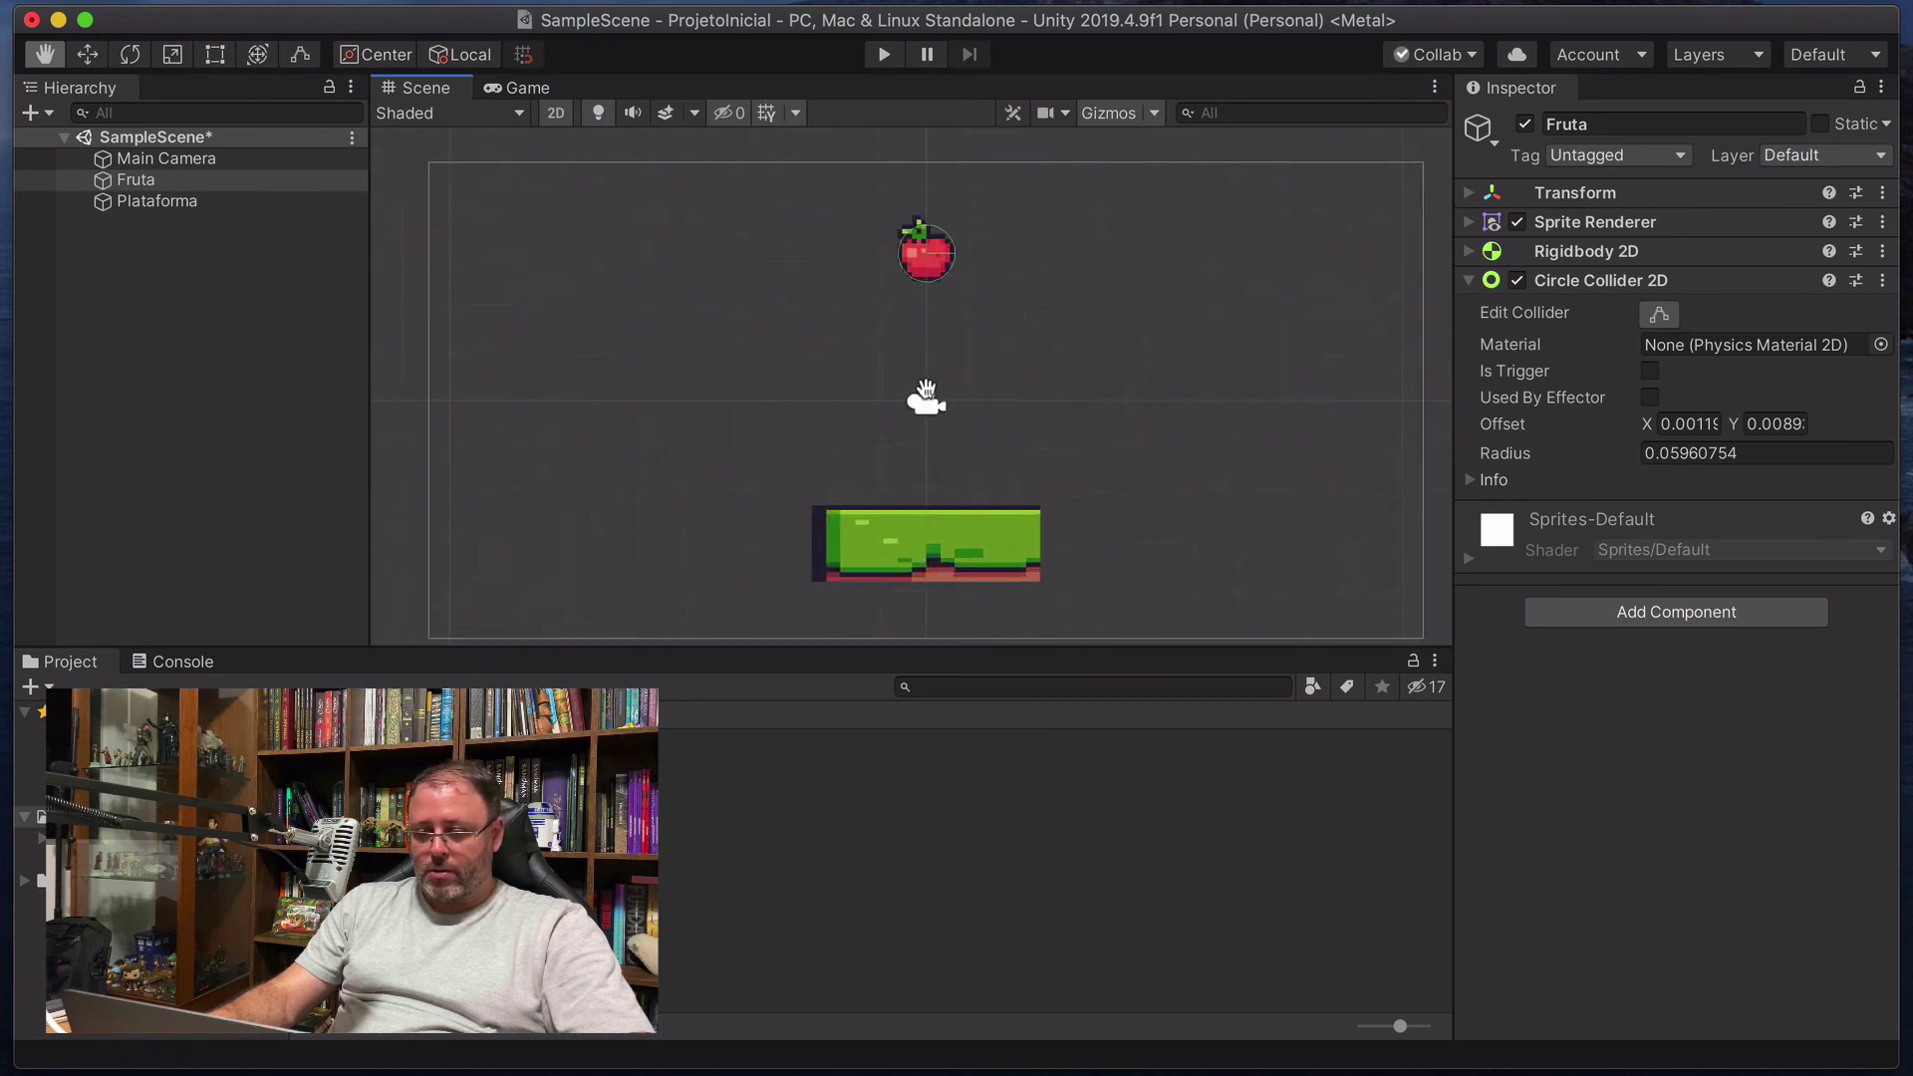
scroll(926, 388, "up", 1)
scroll(926, 391, "down", 1)
left_click_drag(1069, 442, 1057, 429)
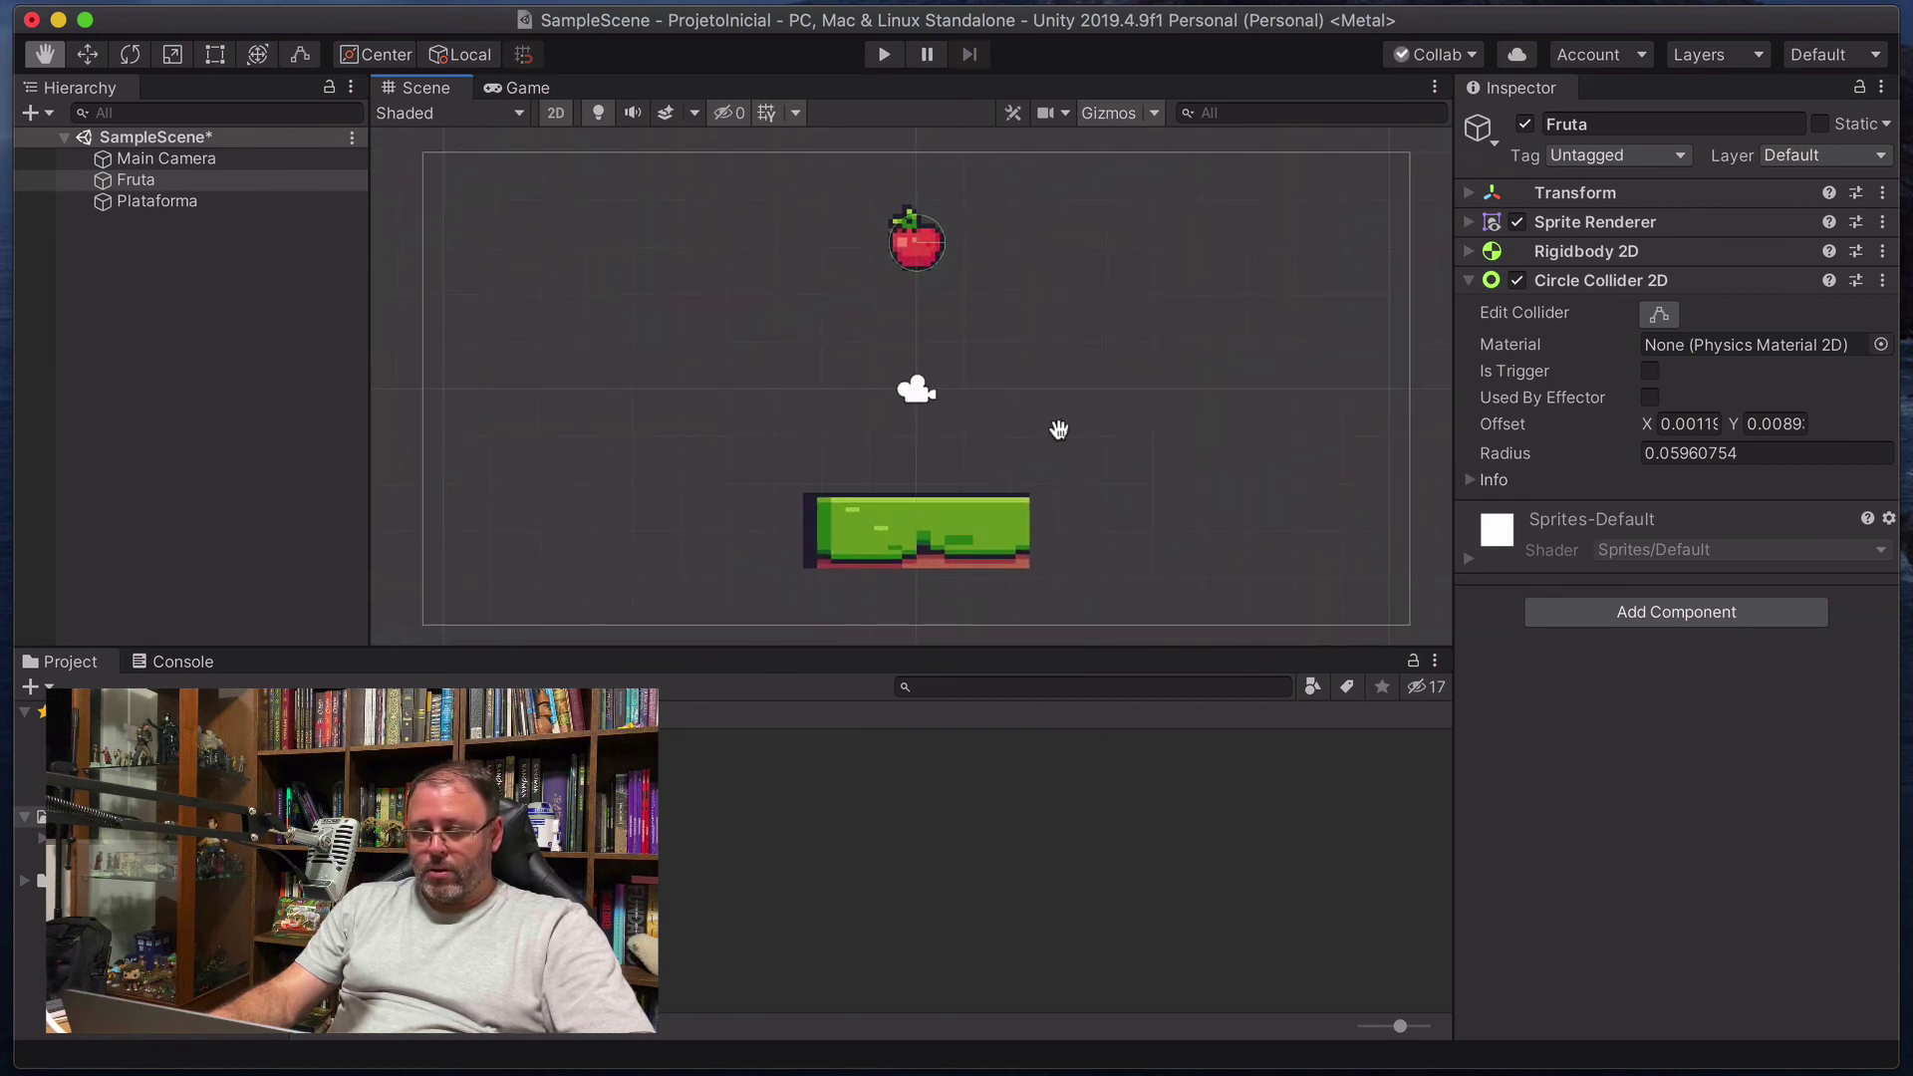
Play-test the scene, inspect in the Scene view how the bottom of Fruta's circle collider contacts Plataforma's top edge, and stop the test.
left_click(882, 56)
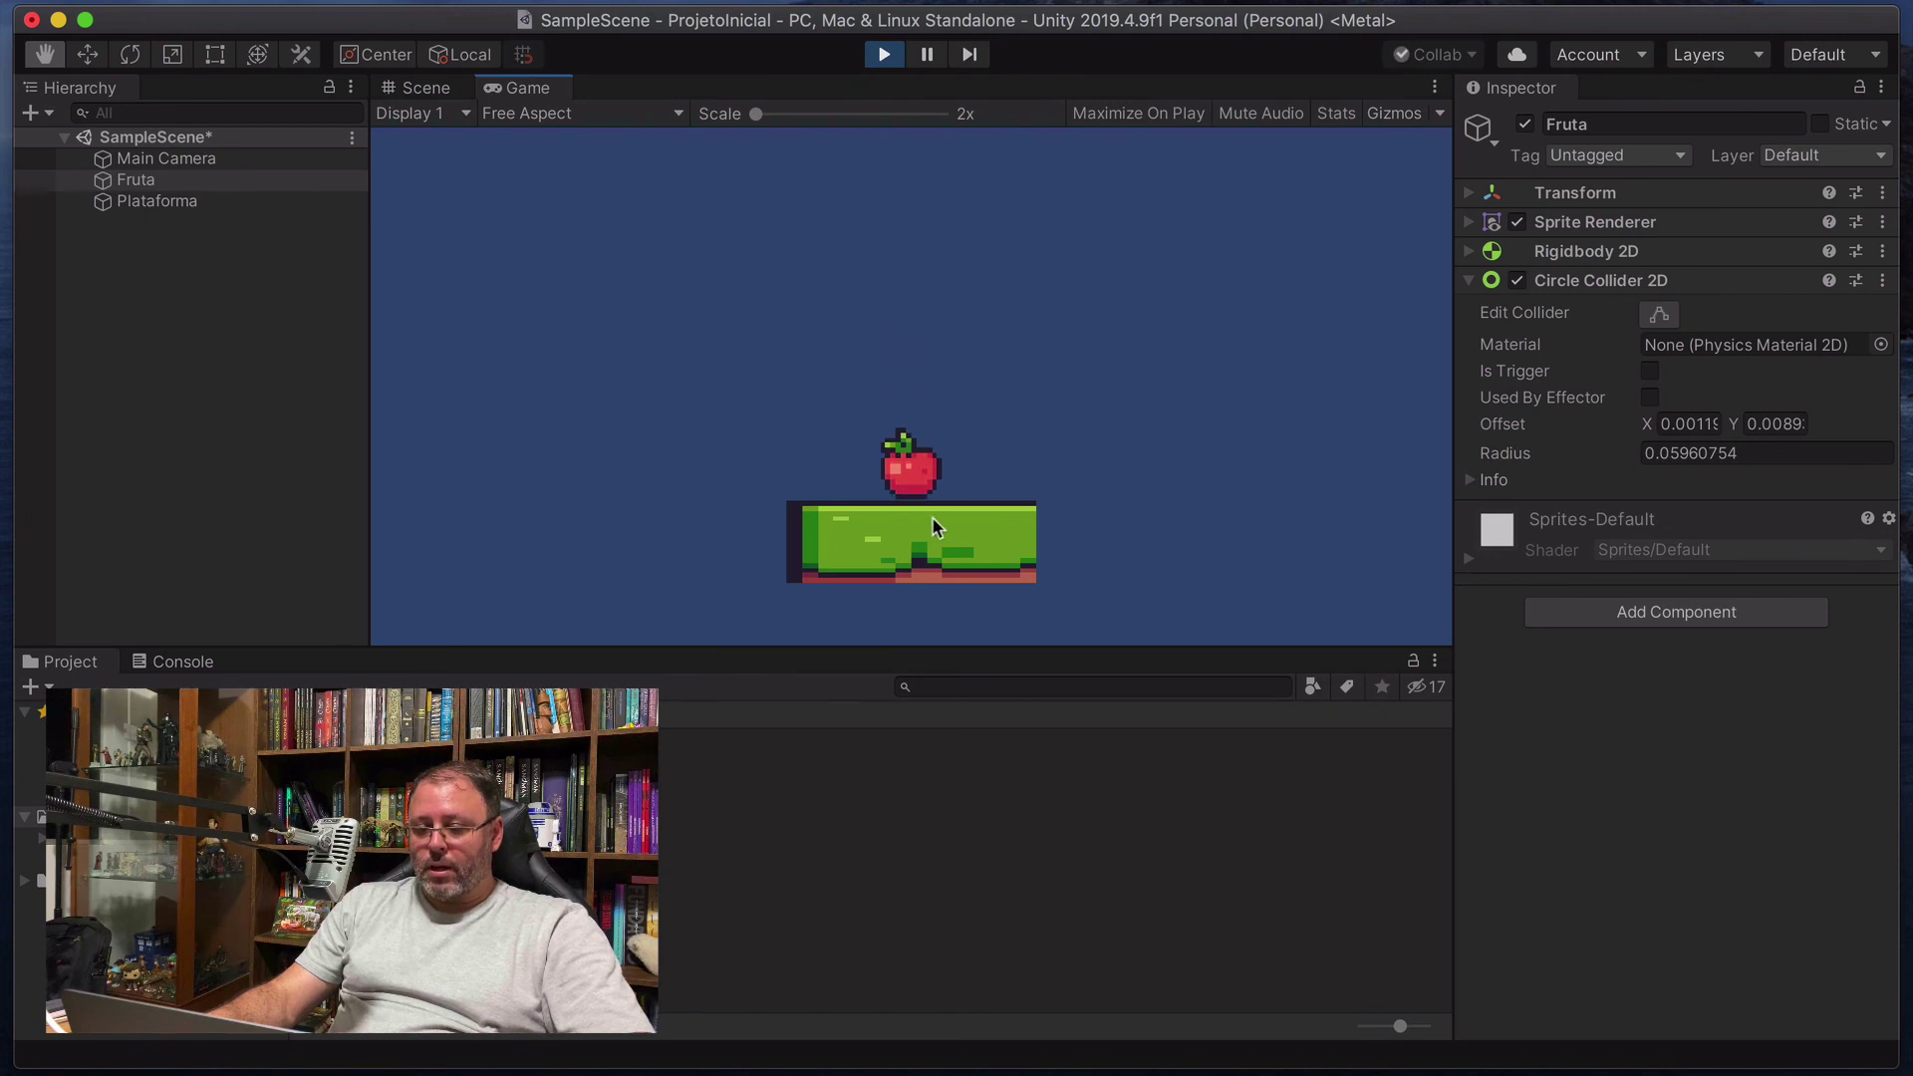
left_click(419, 87)
scroll(896, 488, "down", 3)
scroll(937, 508, "up", 8)
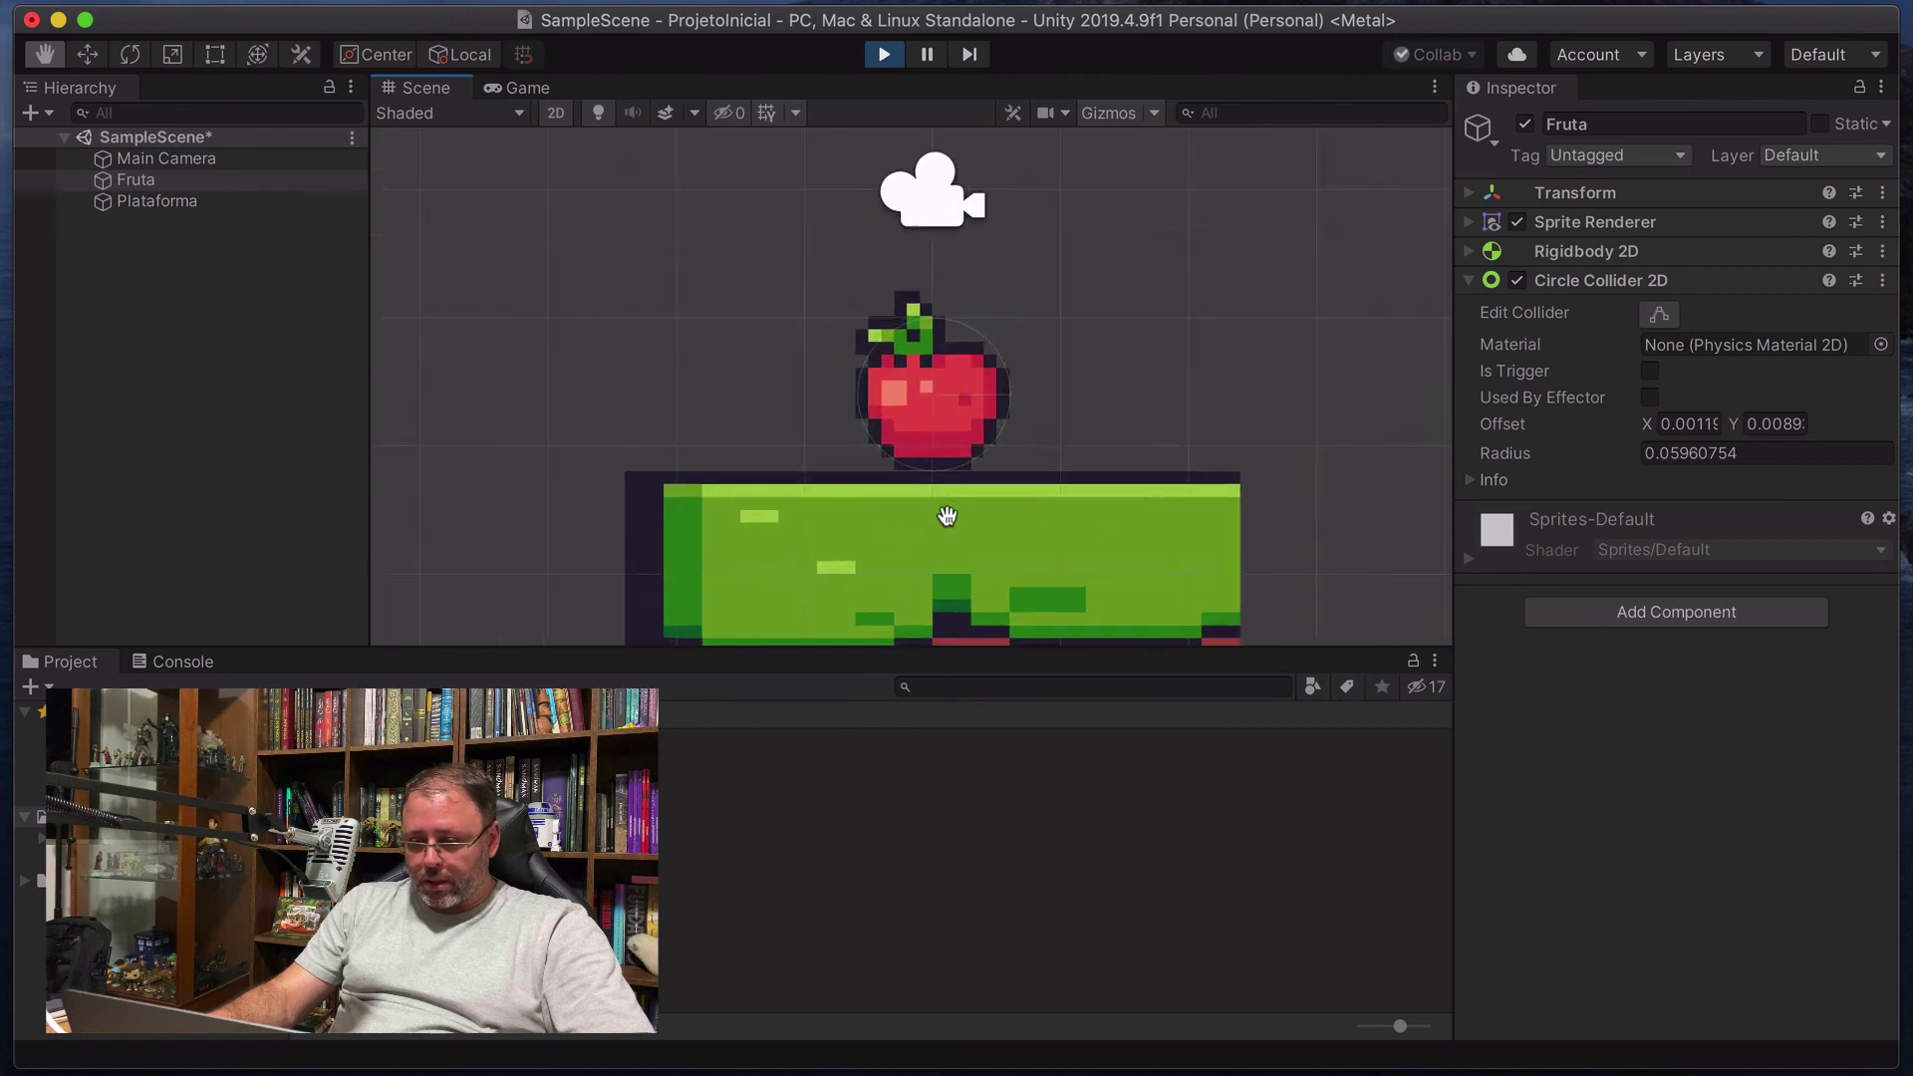
scroll(946, 515, "up", 5)
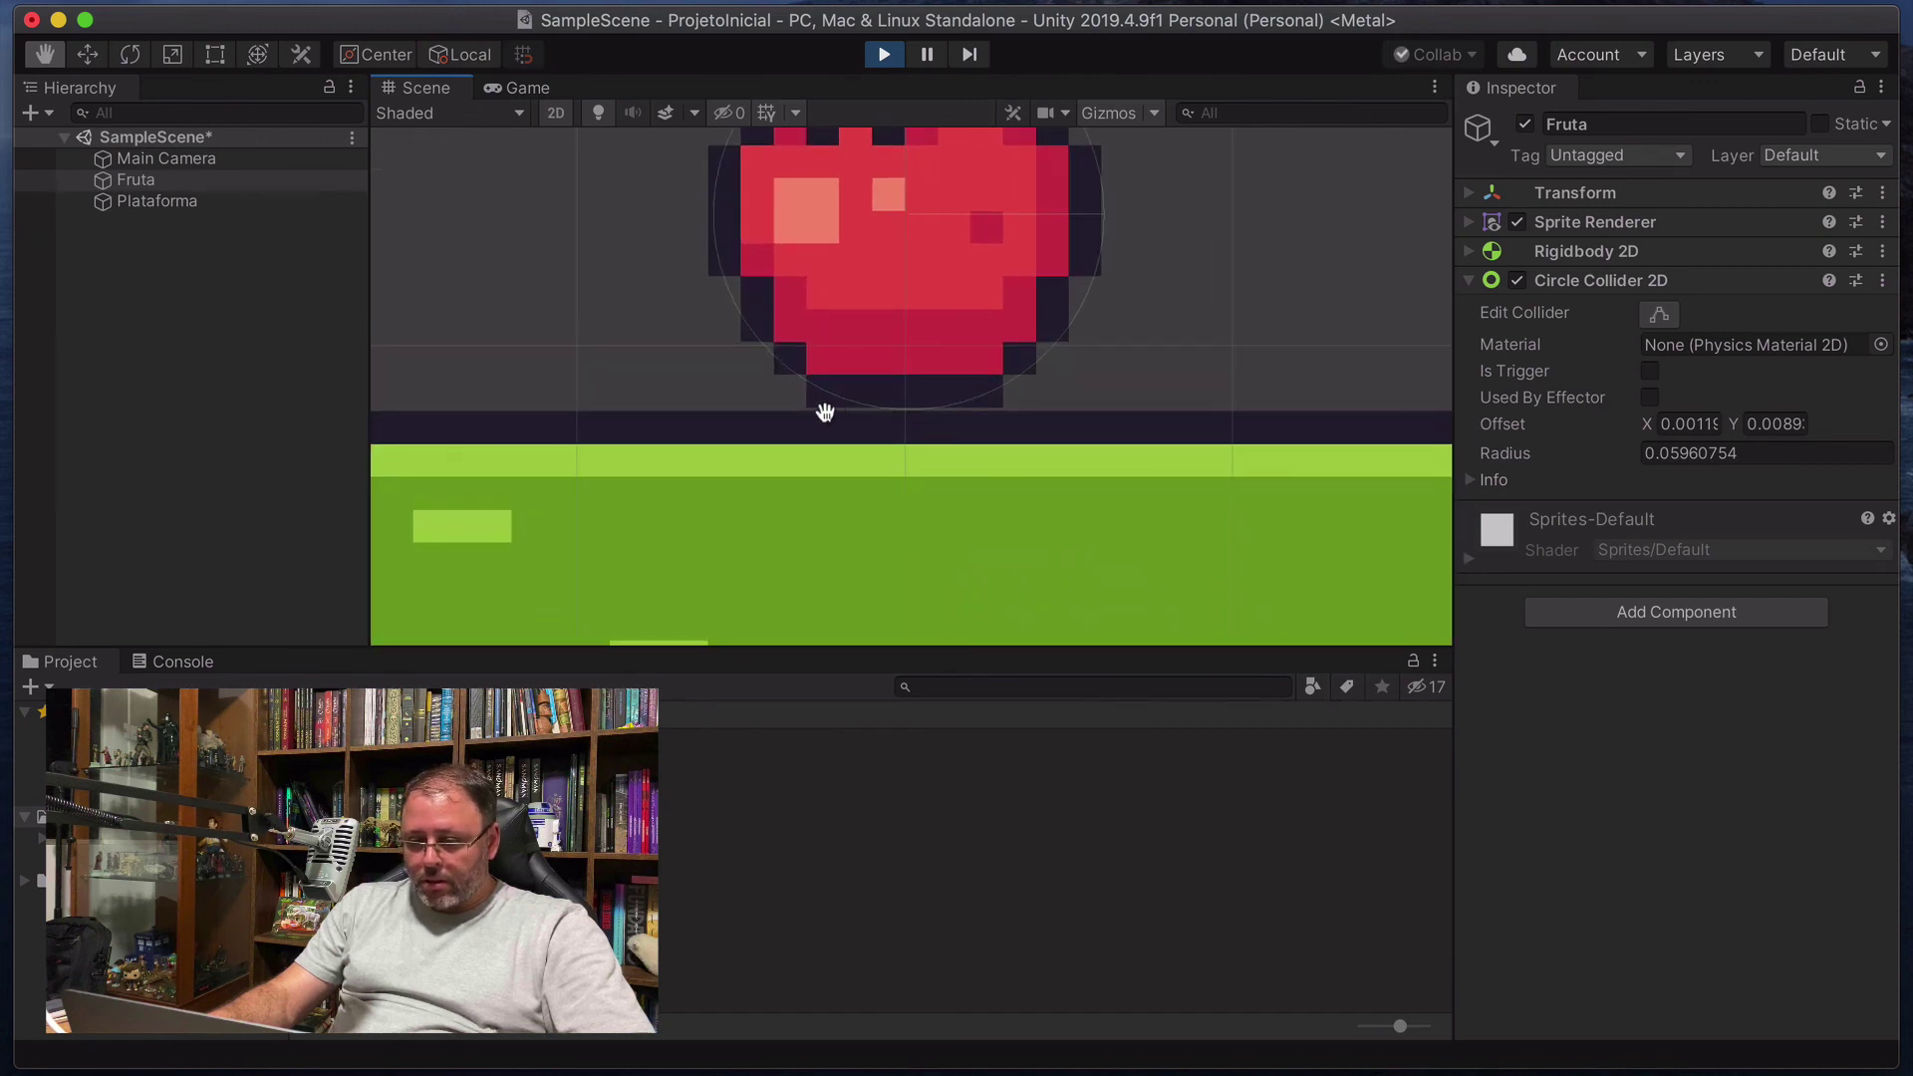
scroll(918, 422, "down", 3)
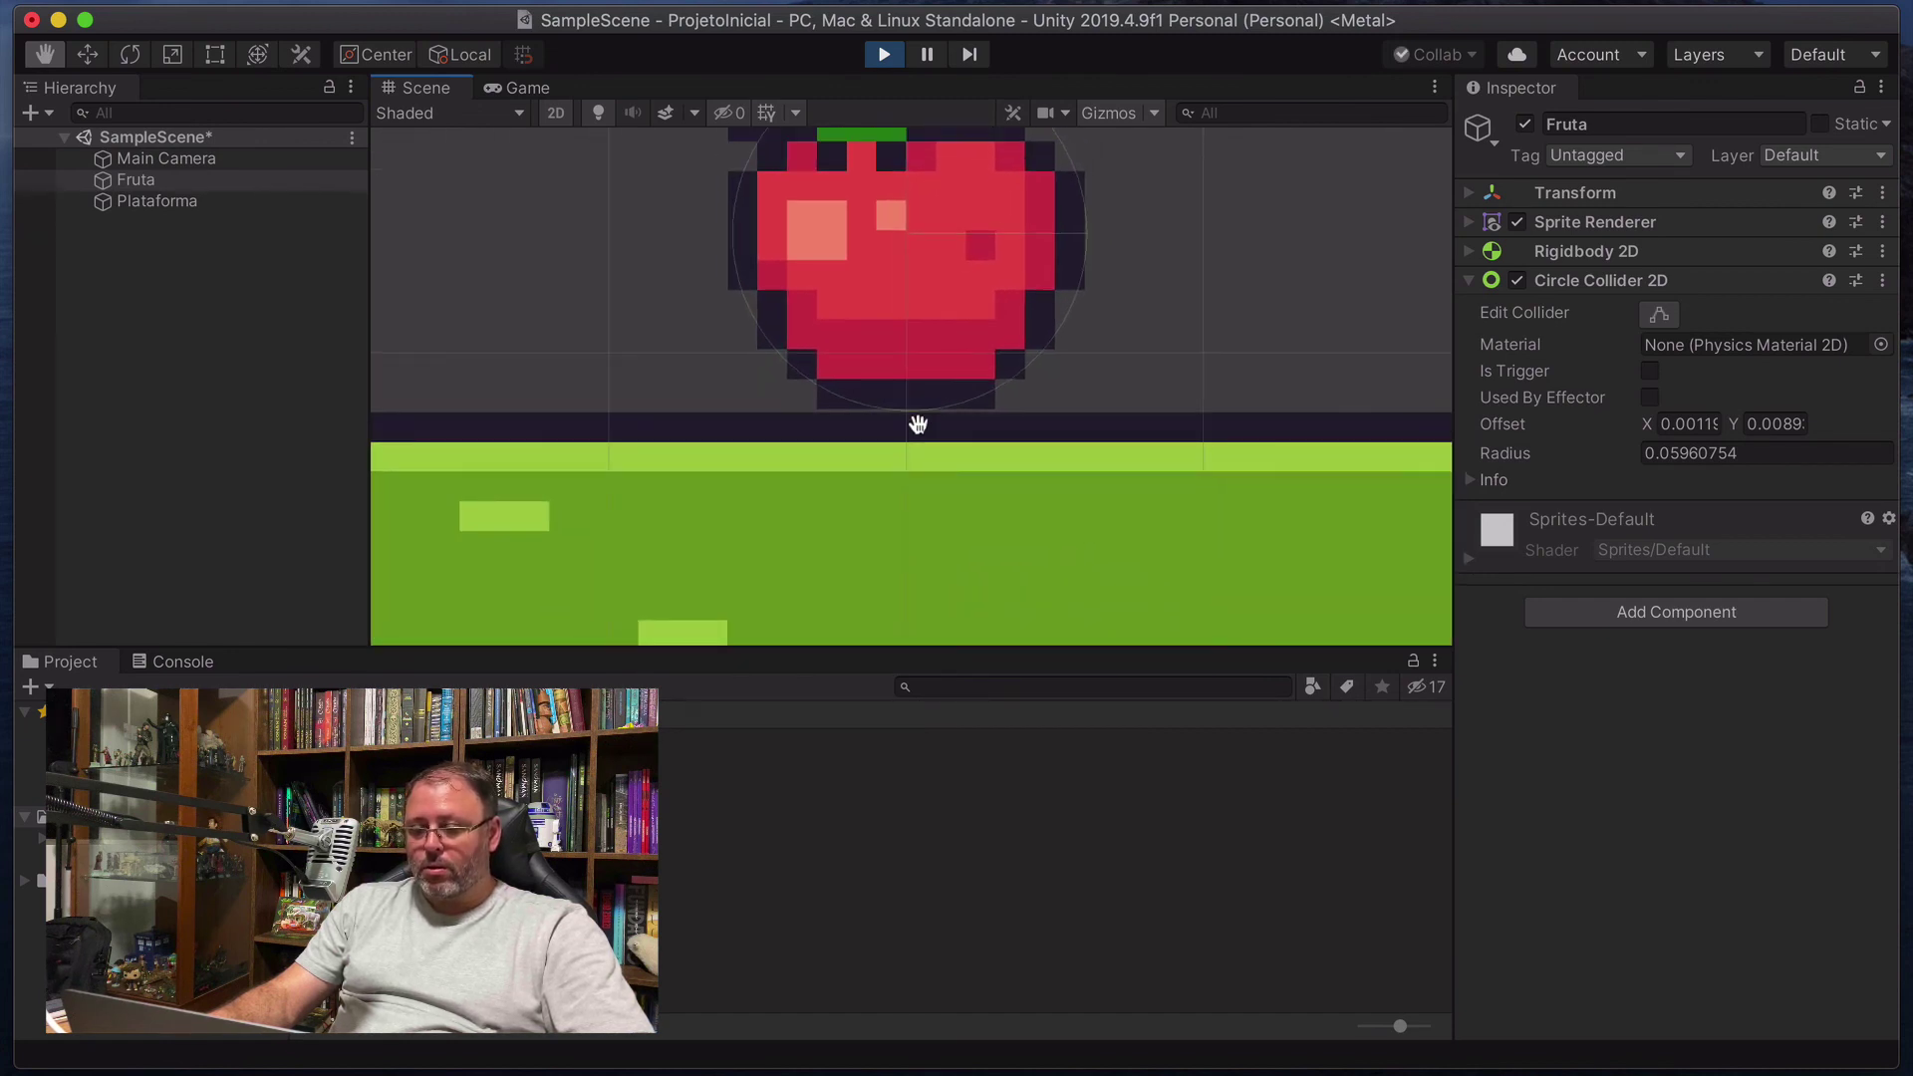
scroll(918, 422, "up", 6)
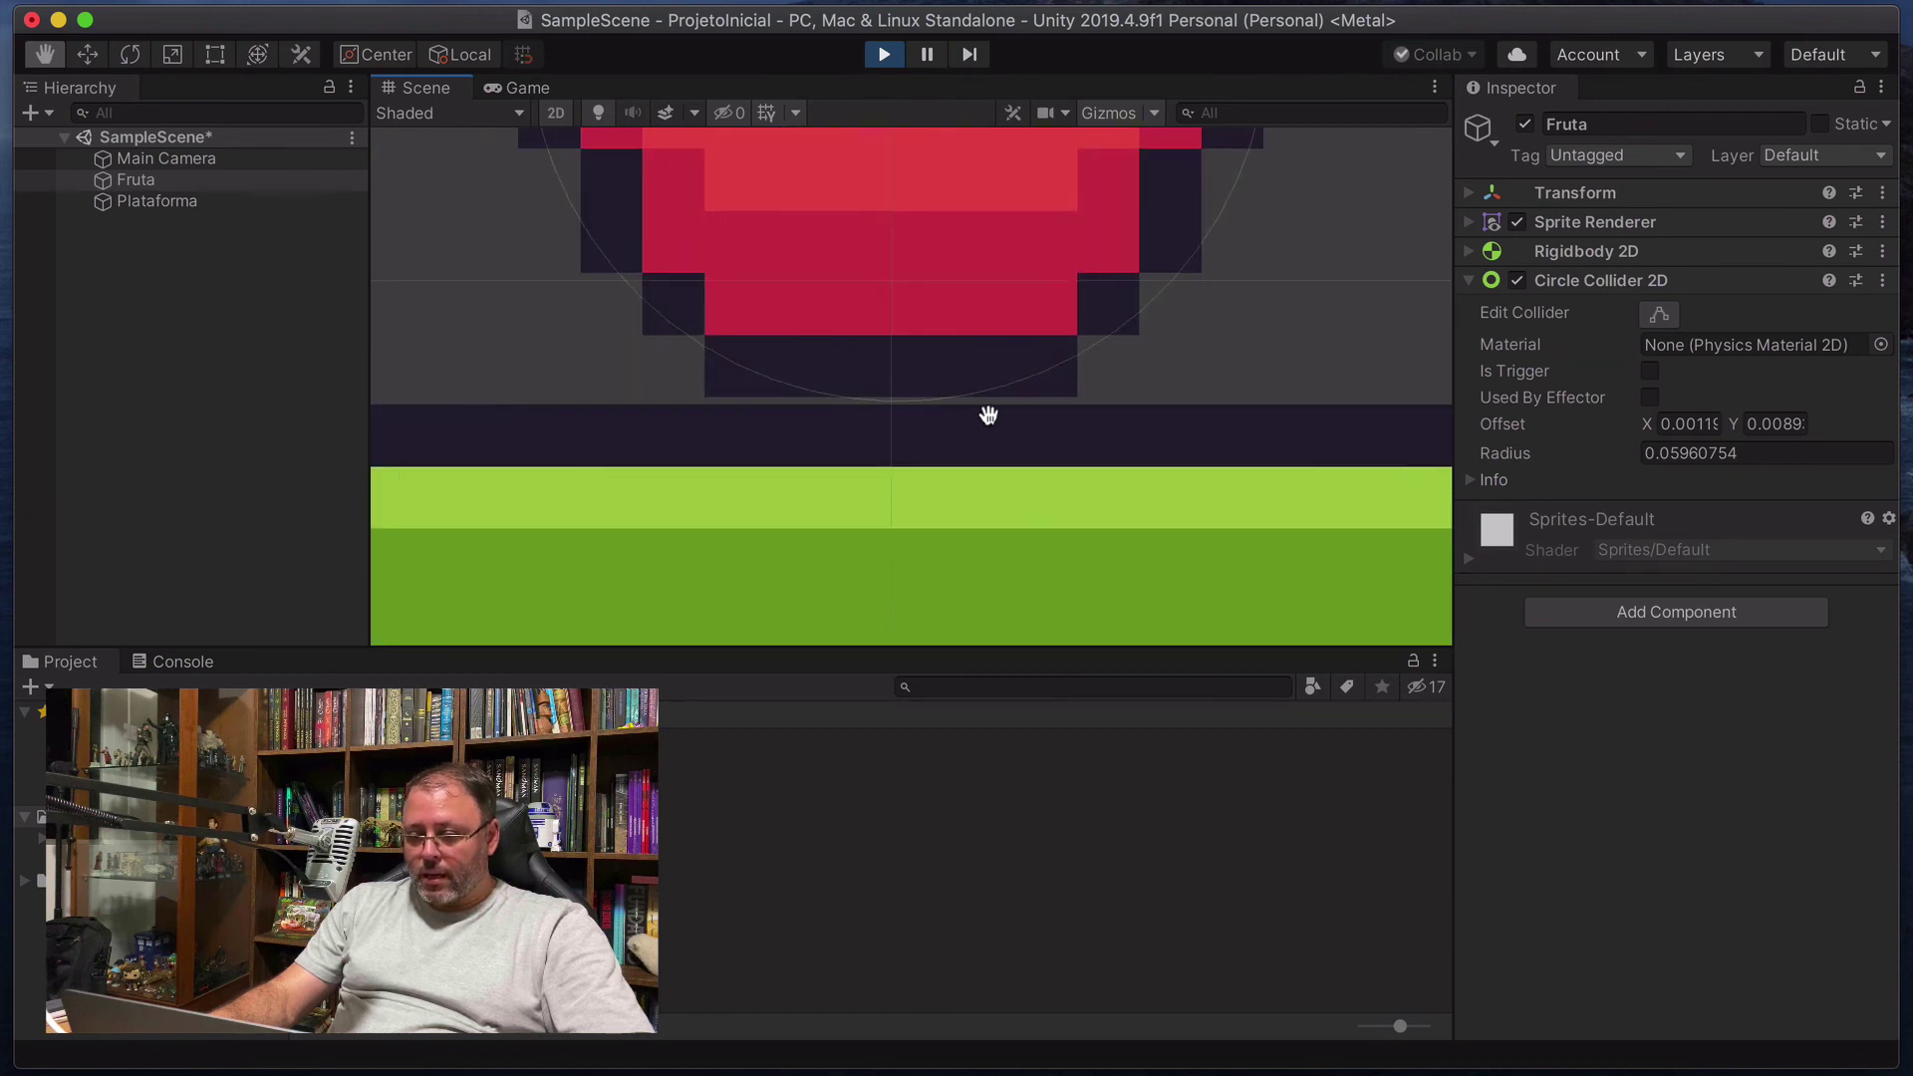
scroll(812, 404, "down", 8)
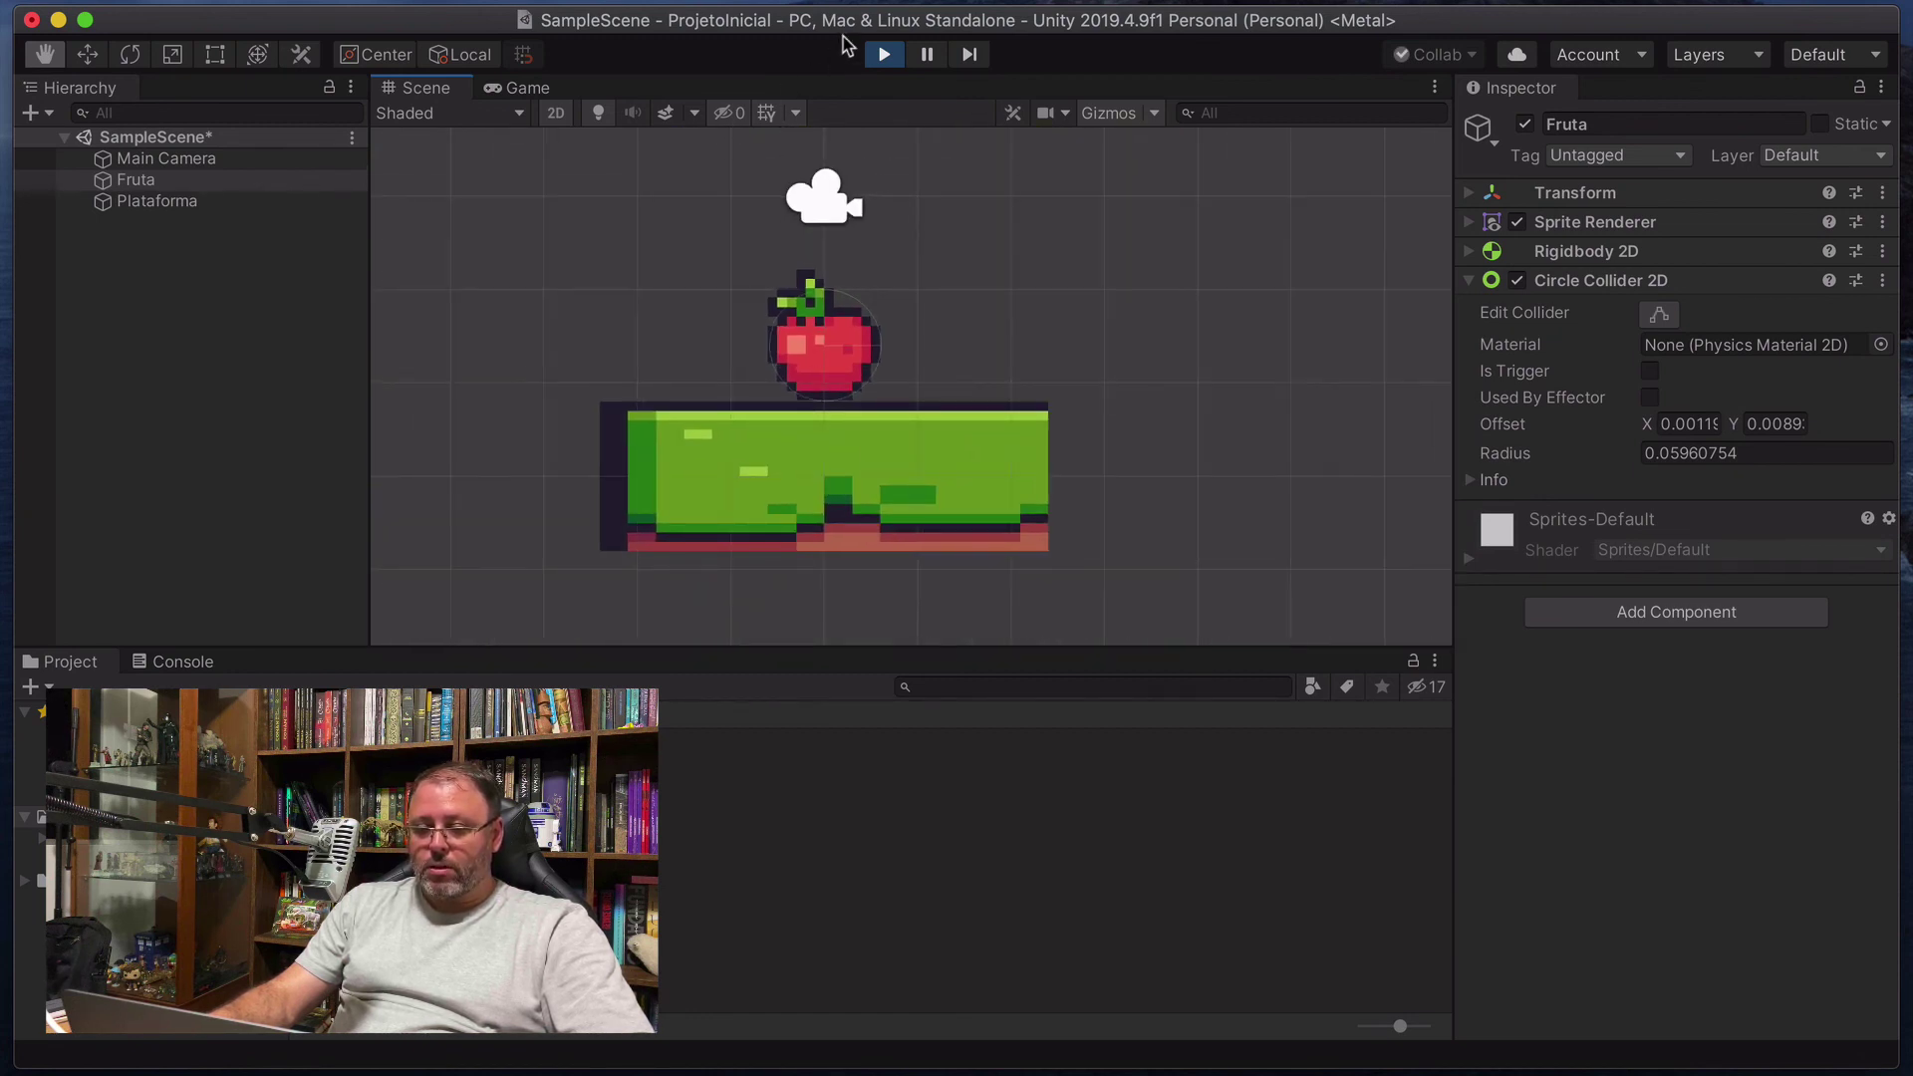
left_click(883, 55)
Edit Fruta's circle collider and raise its bottom edge slightly, giving radius about 0.058 and Y offset about 0.010.
scroll(816, 271, "down", 2)
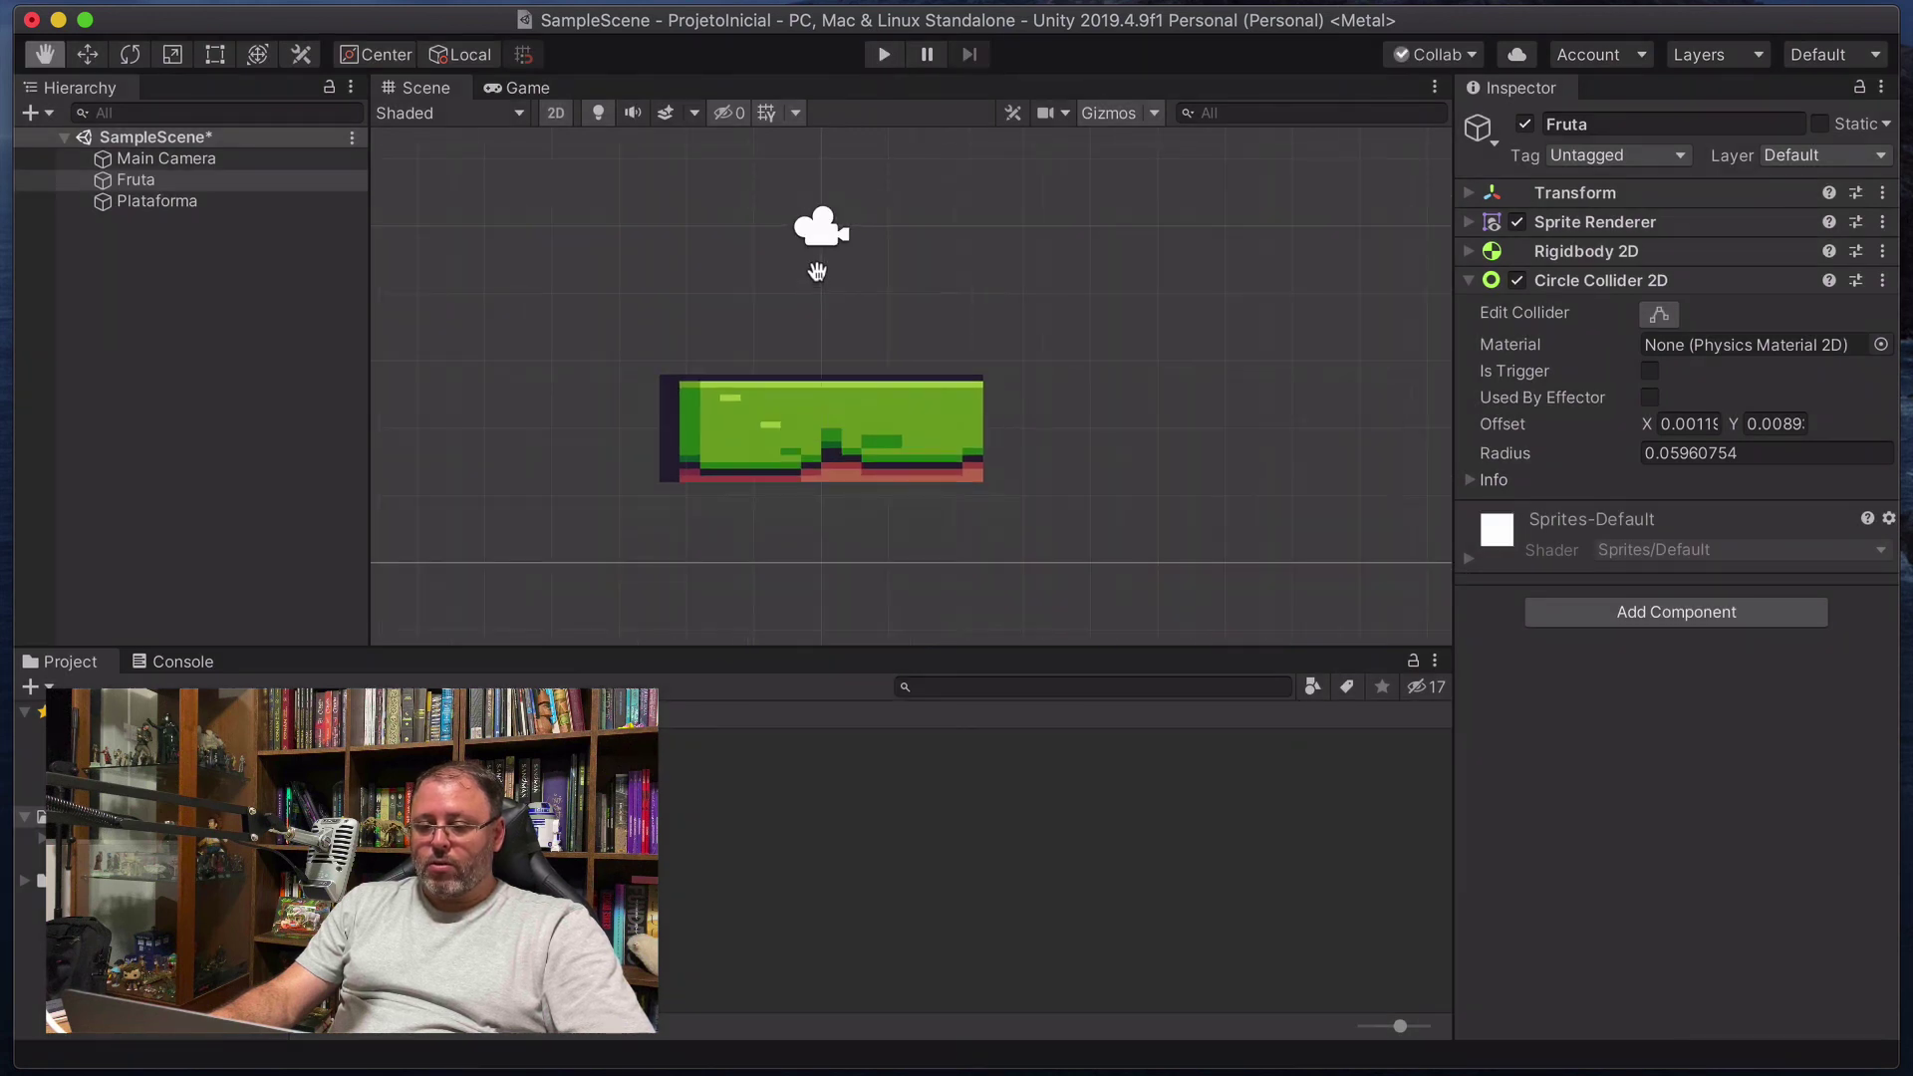
scroll(817, 271, "down", 6)
scroll(801, 180, "up", 3)
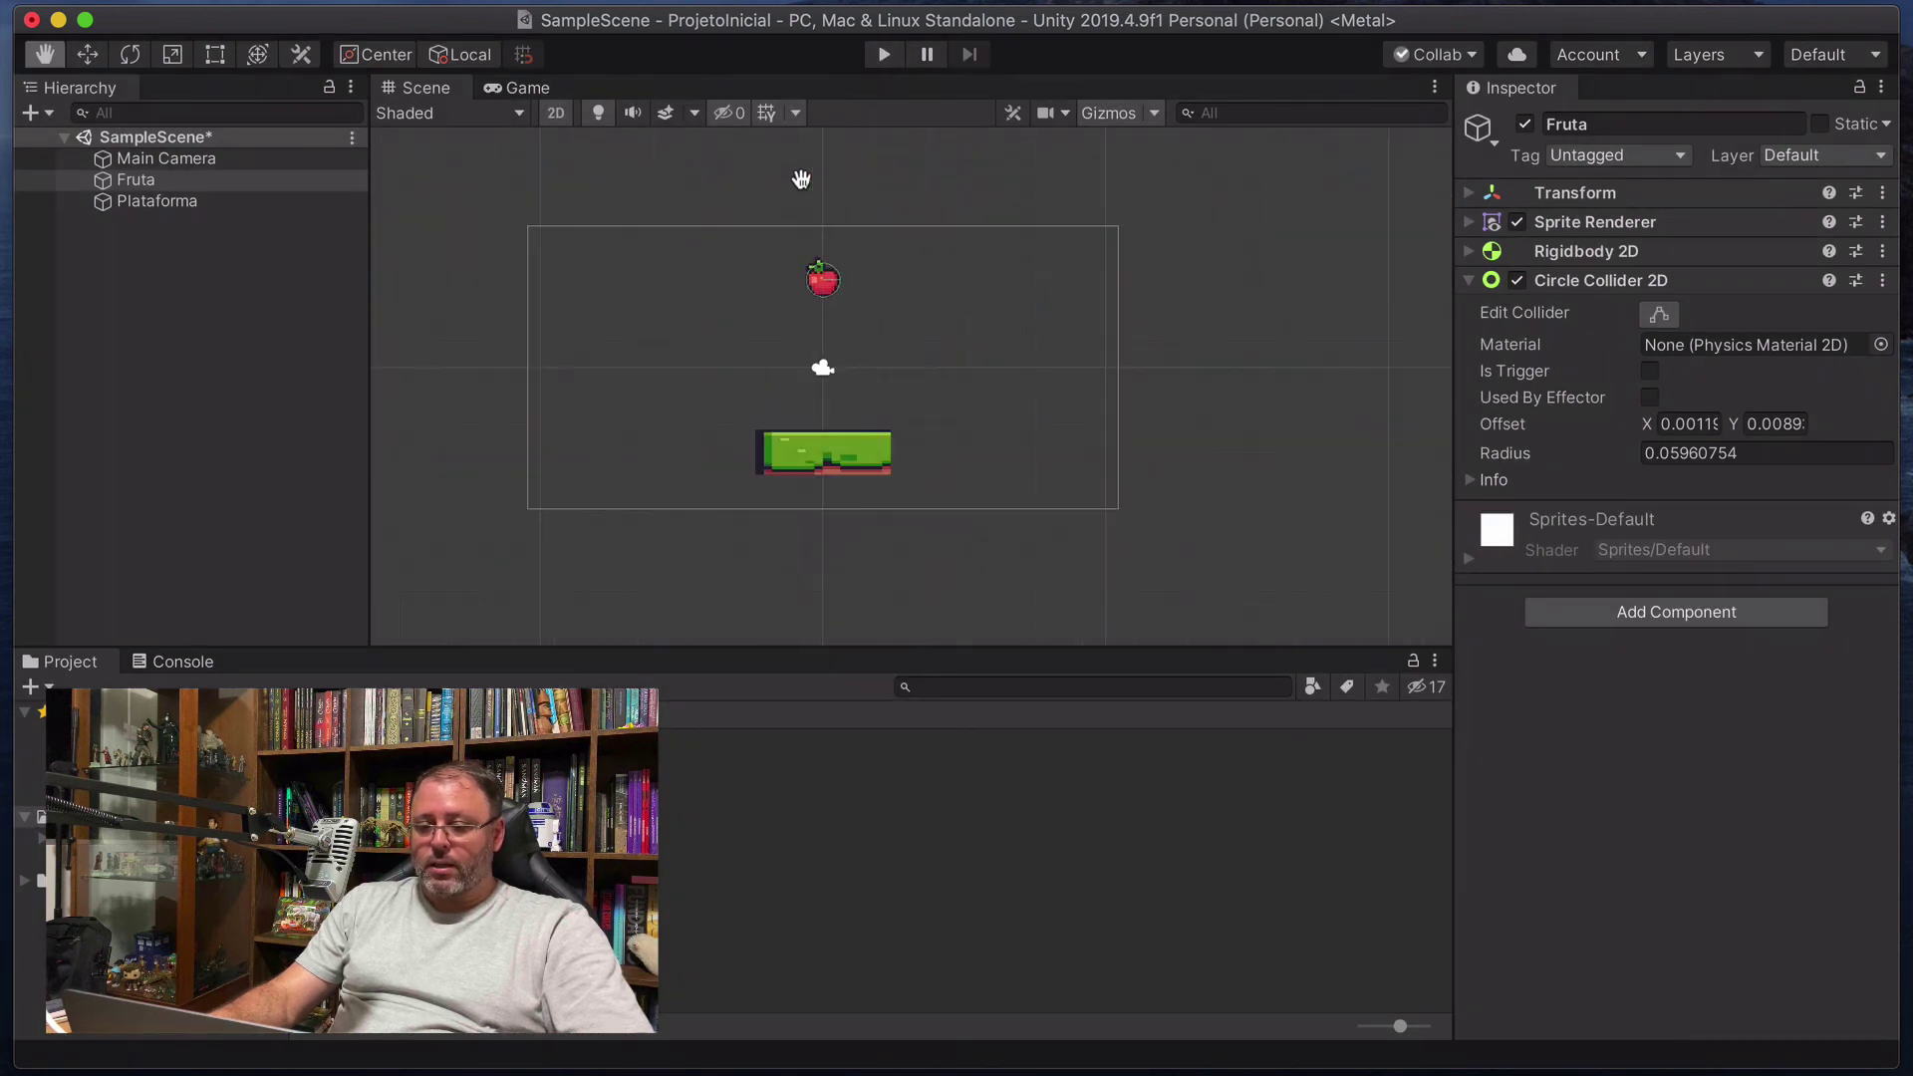
scroll(823, 254, "up", 10)
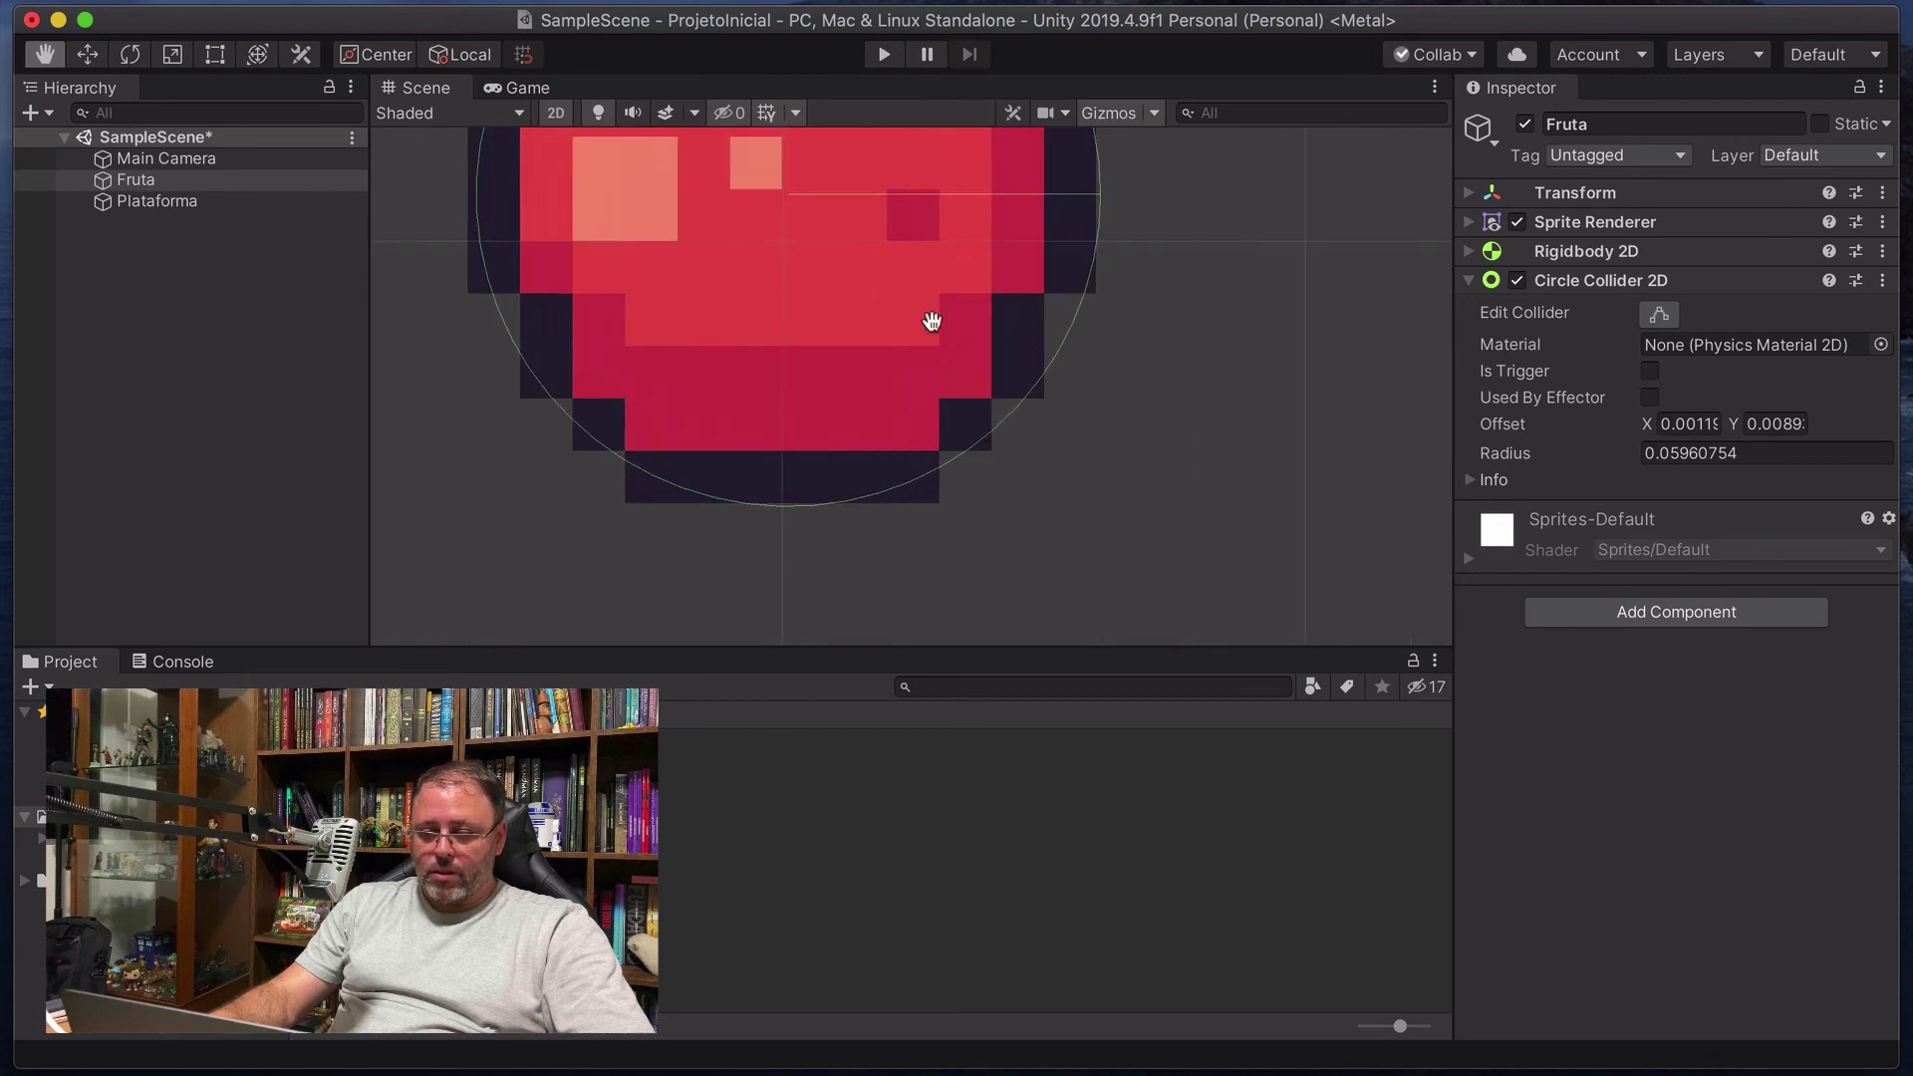
left_click(1659, 315)
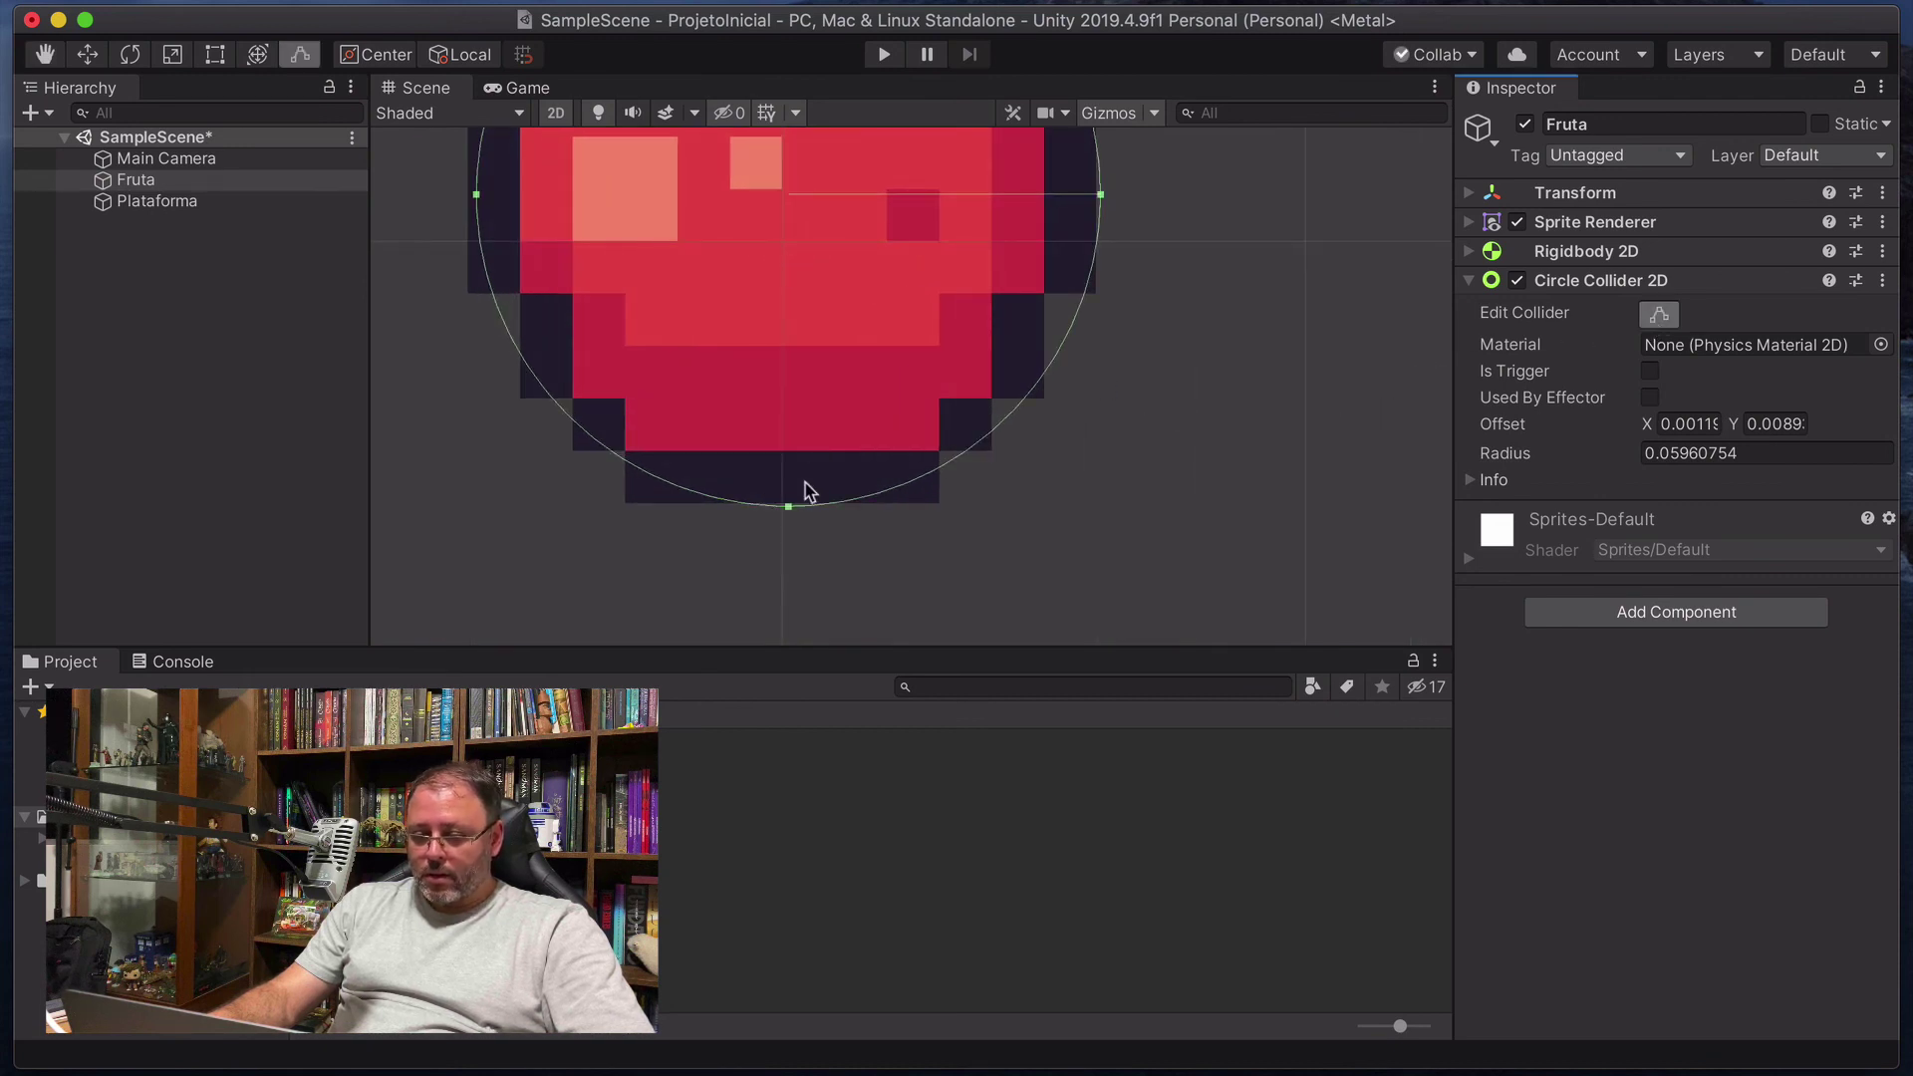
left_click_drag(787, 505, 790, 498)
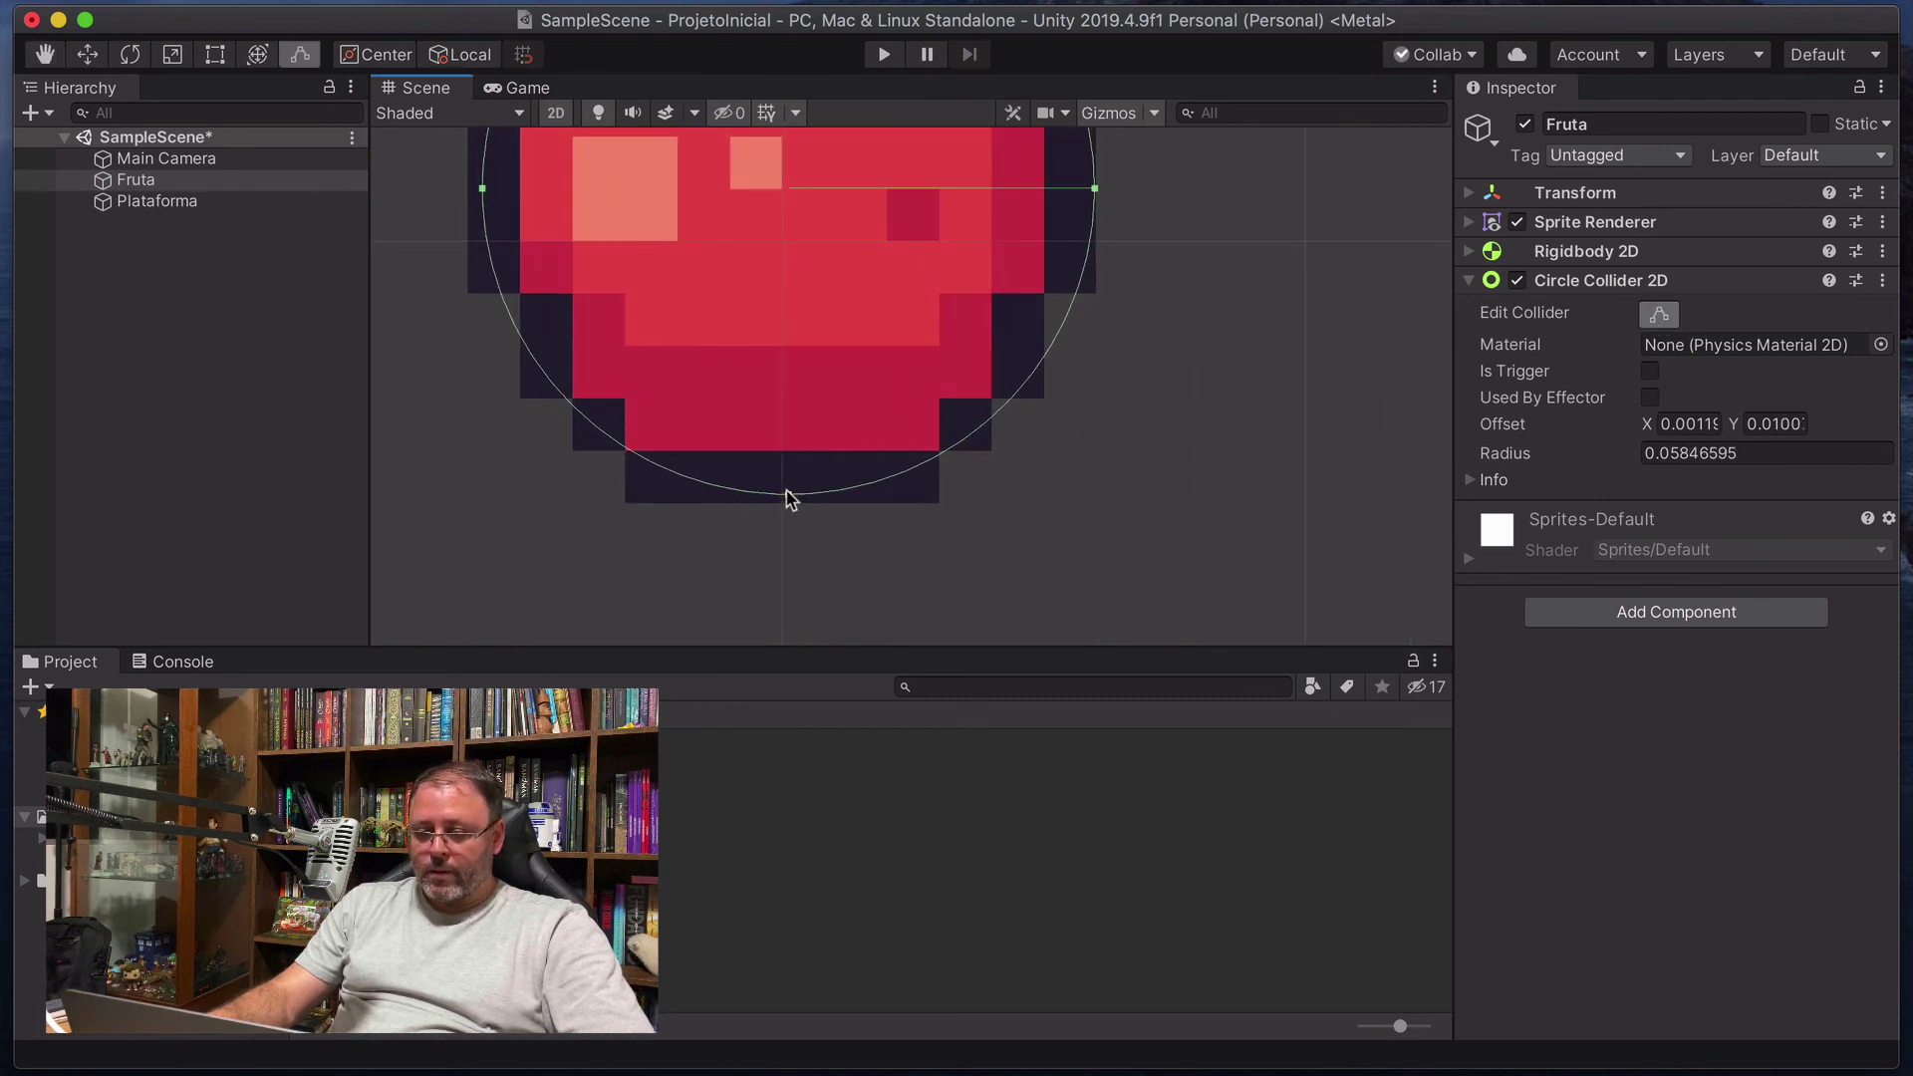
Play-test the refitted collider, examine in the Scene view how closely Fruta rests on Plataforma without its collider outline, and stop the test.
scroll(1056, 464, "down", 2)
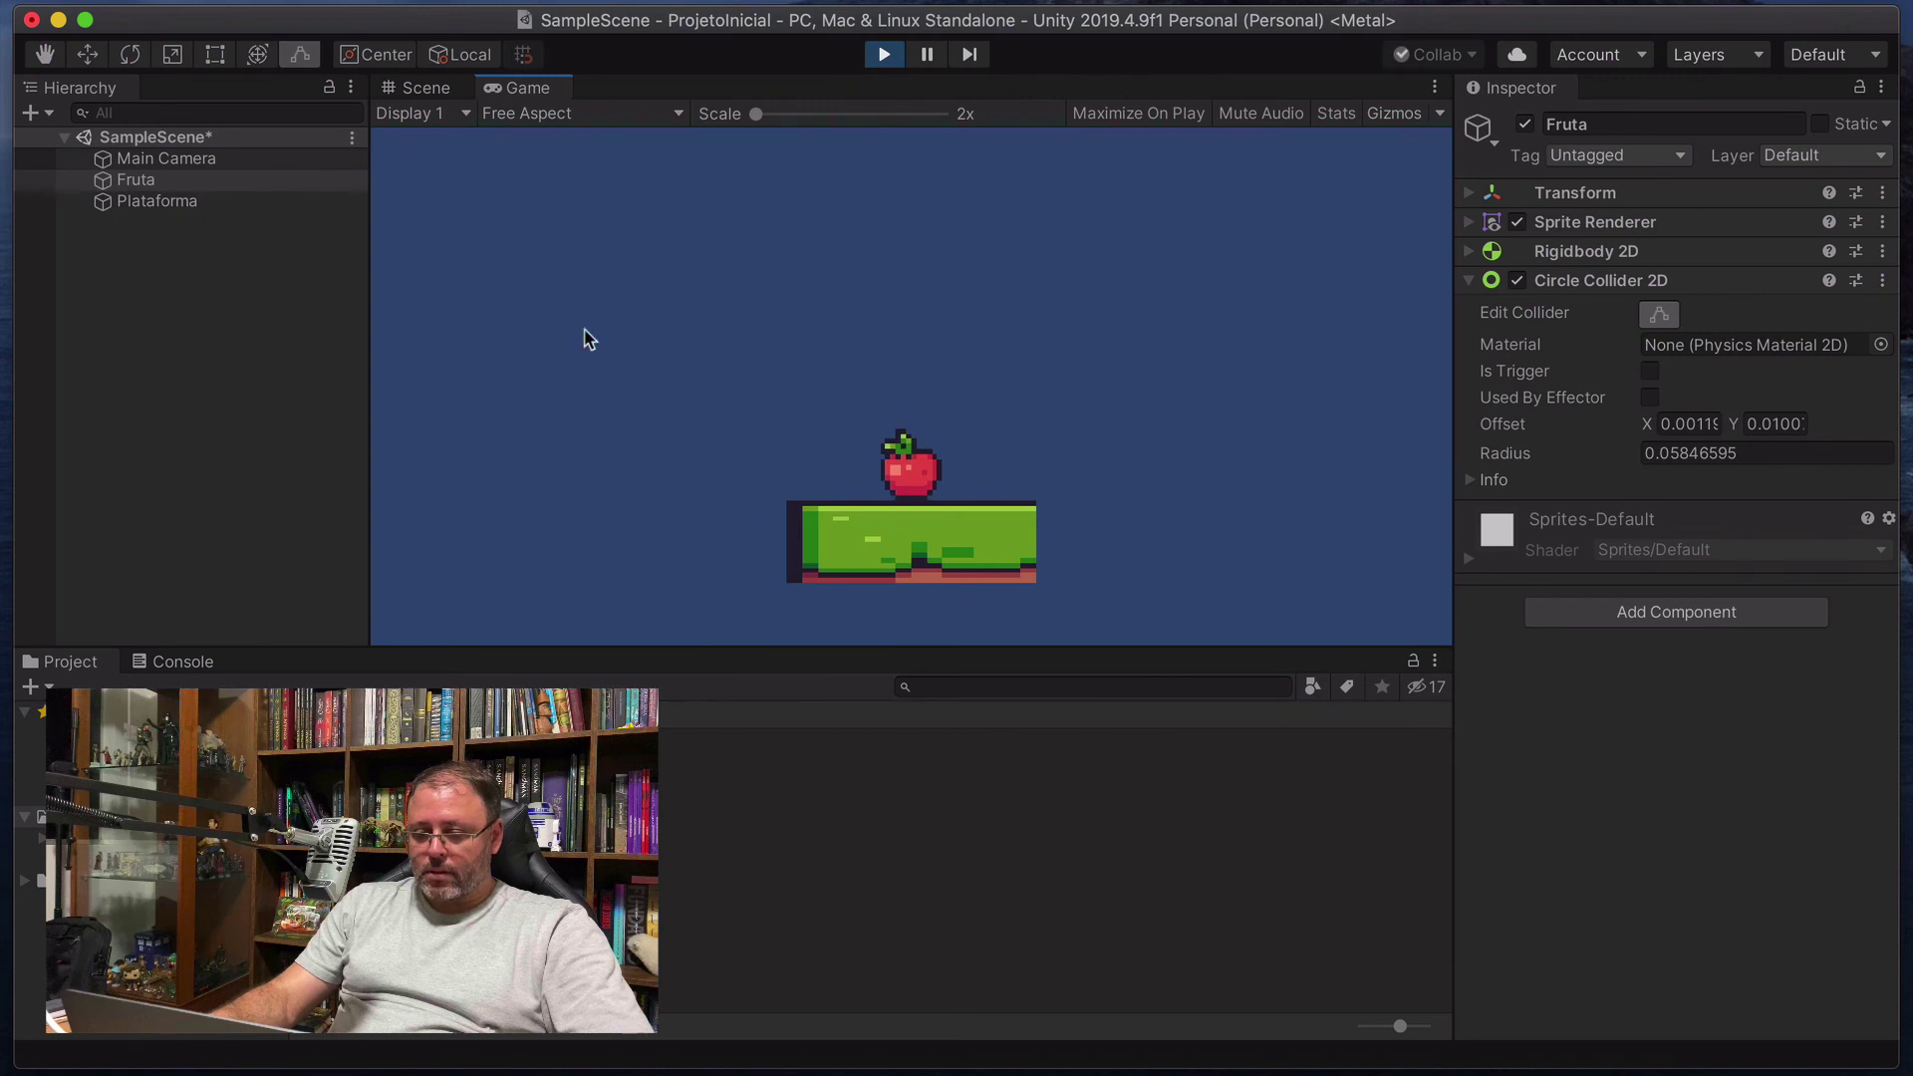
left_click(421, 91)
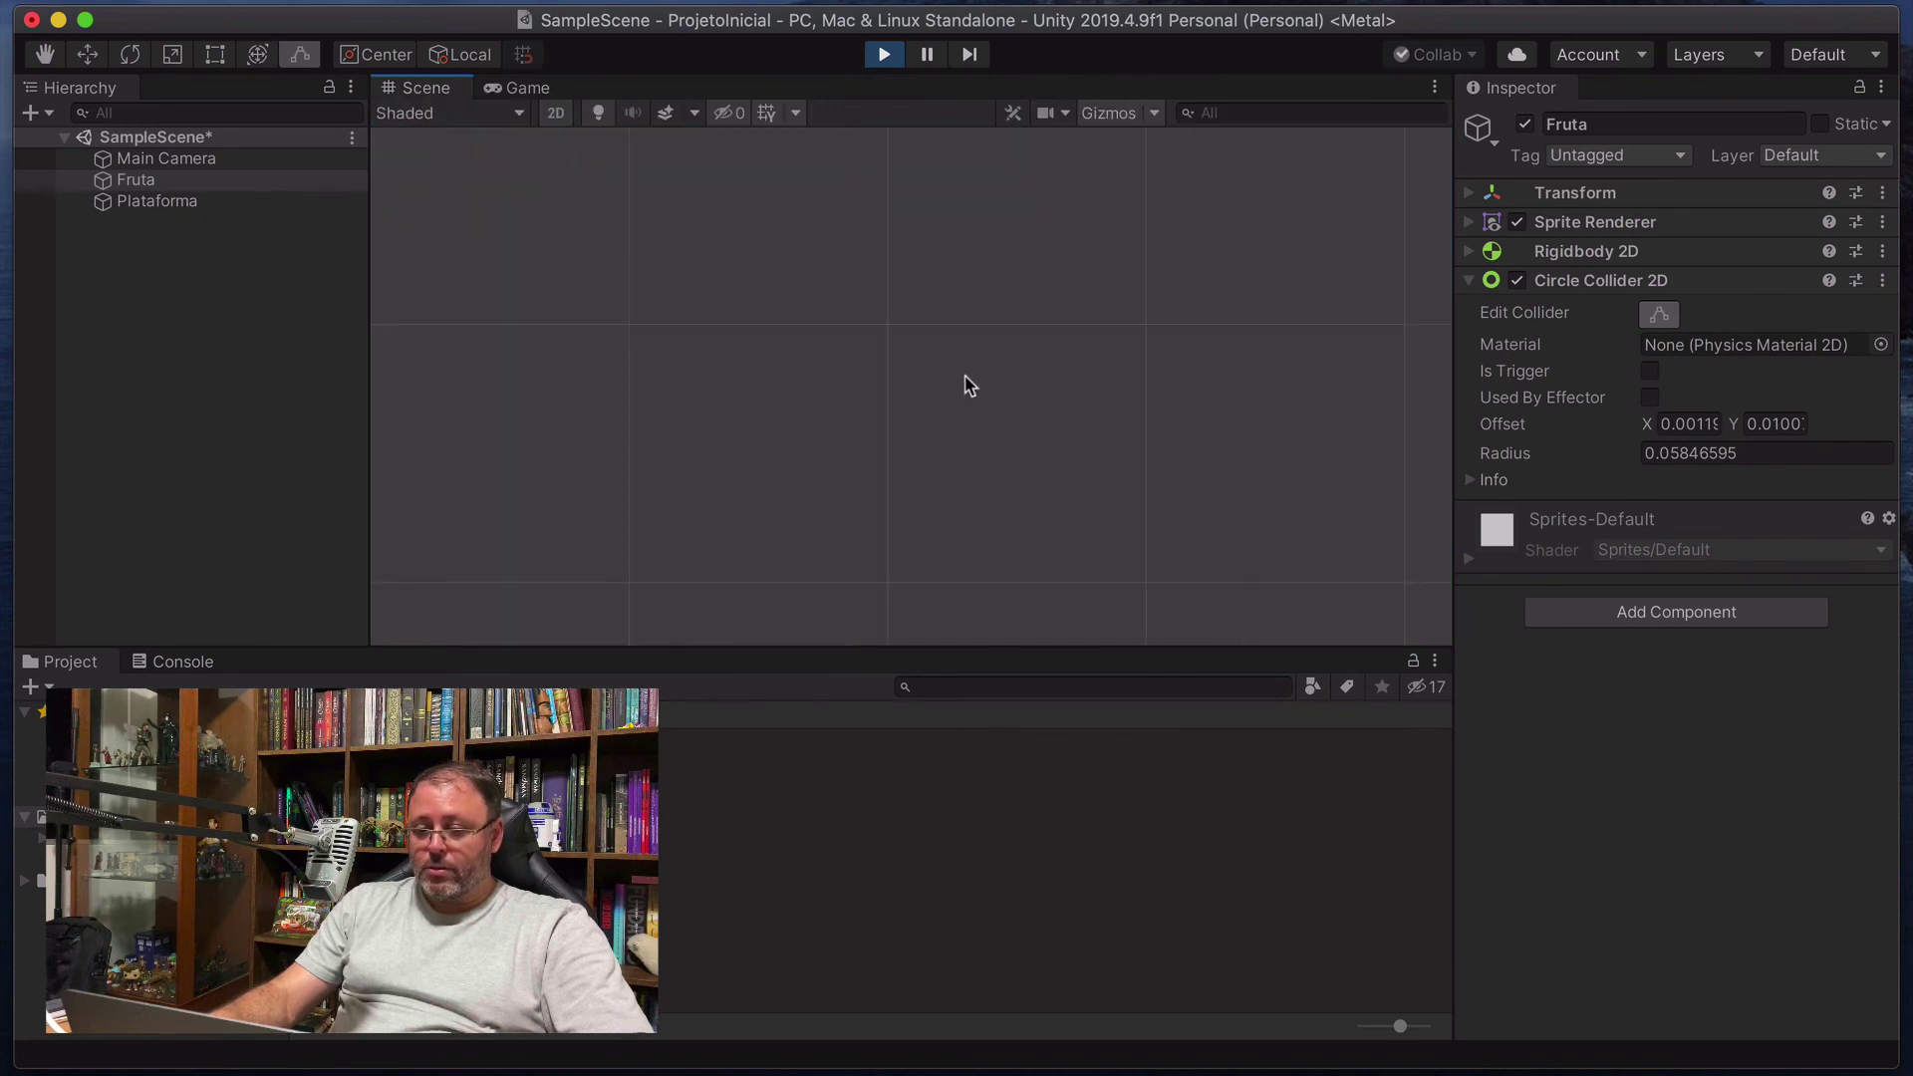
scroll(981, 382, "down", 3)
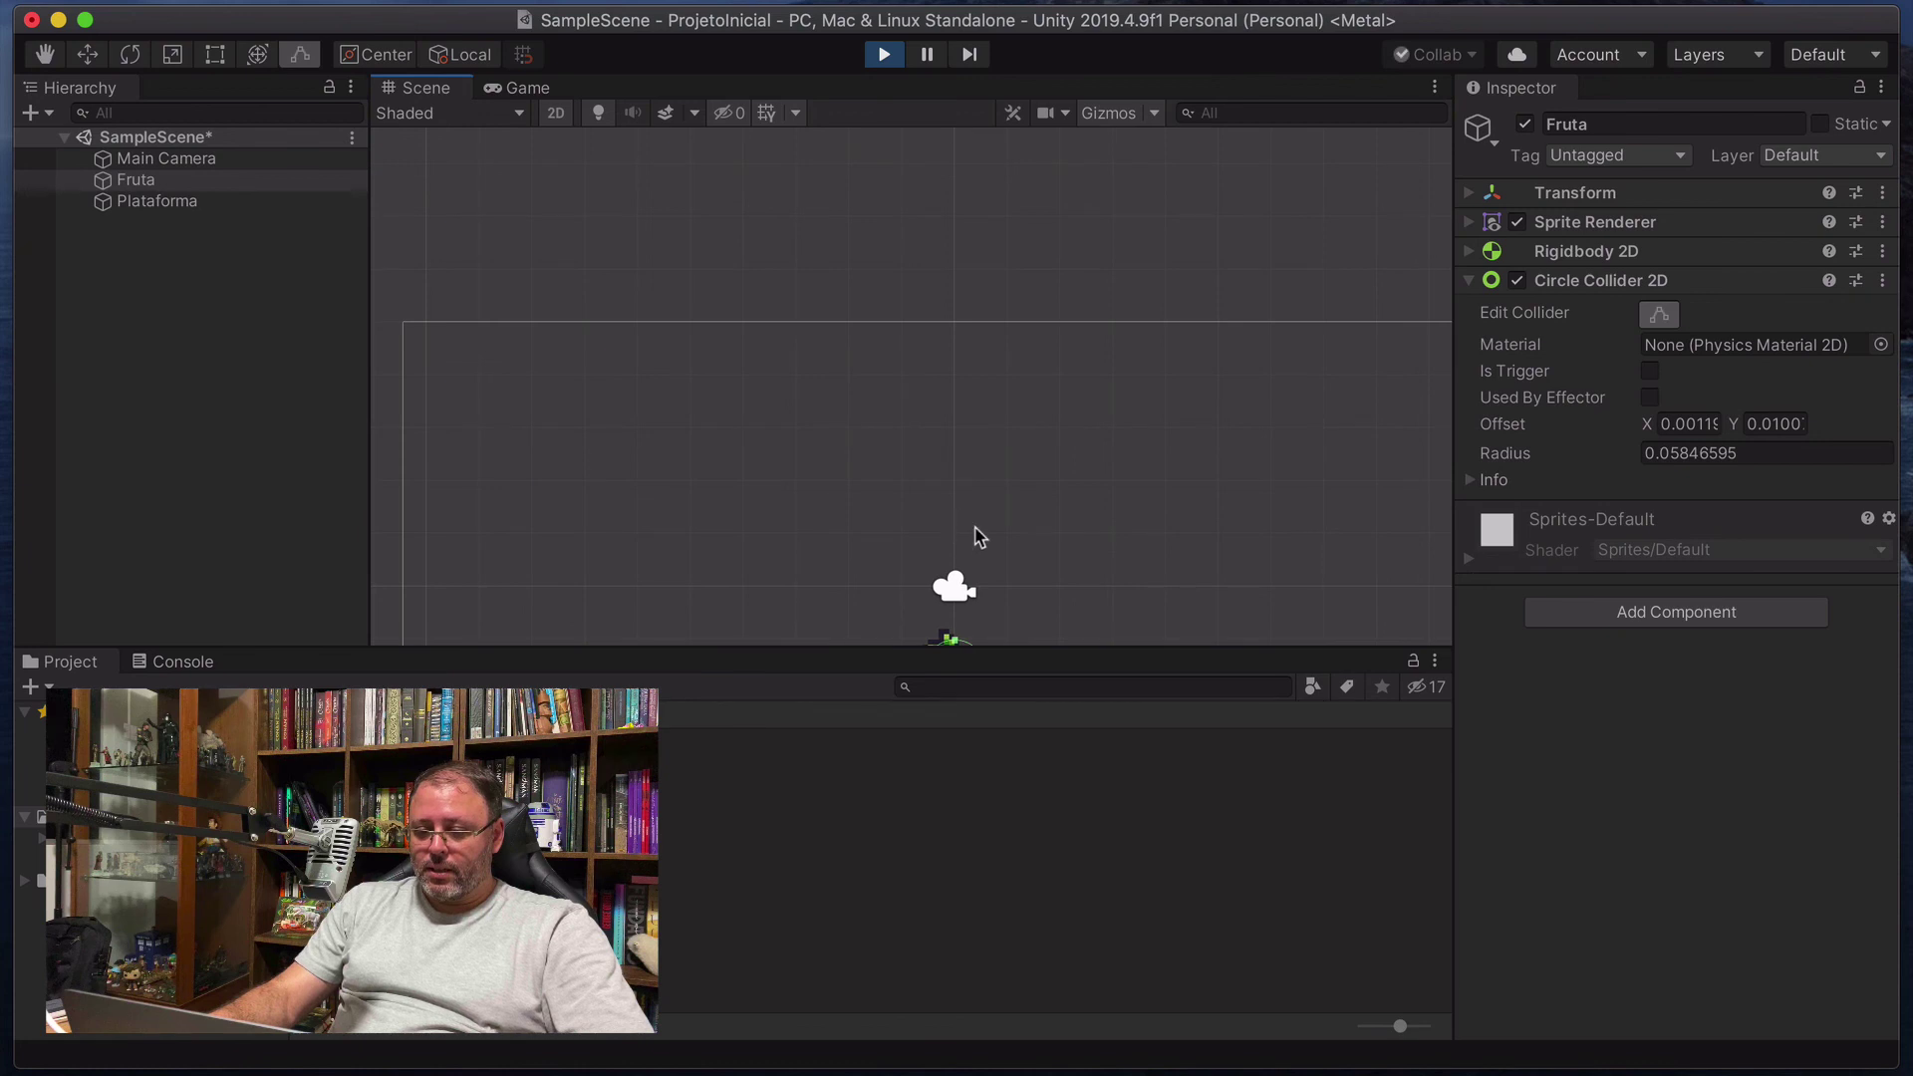
left_click_drag(974, 527, 936, 364)
left_click(47, 60)
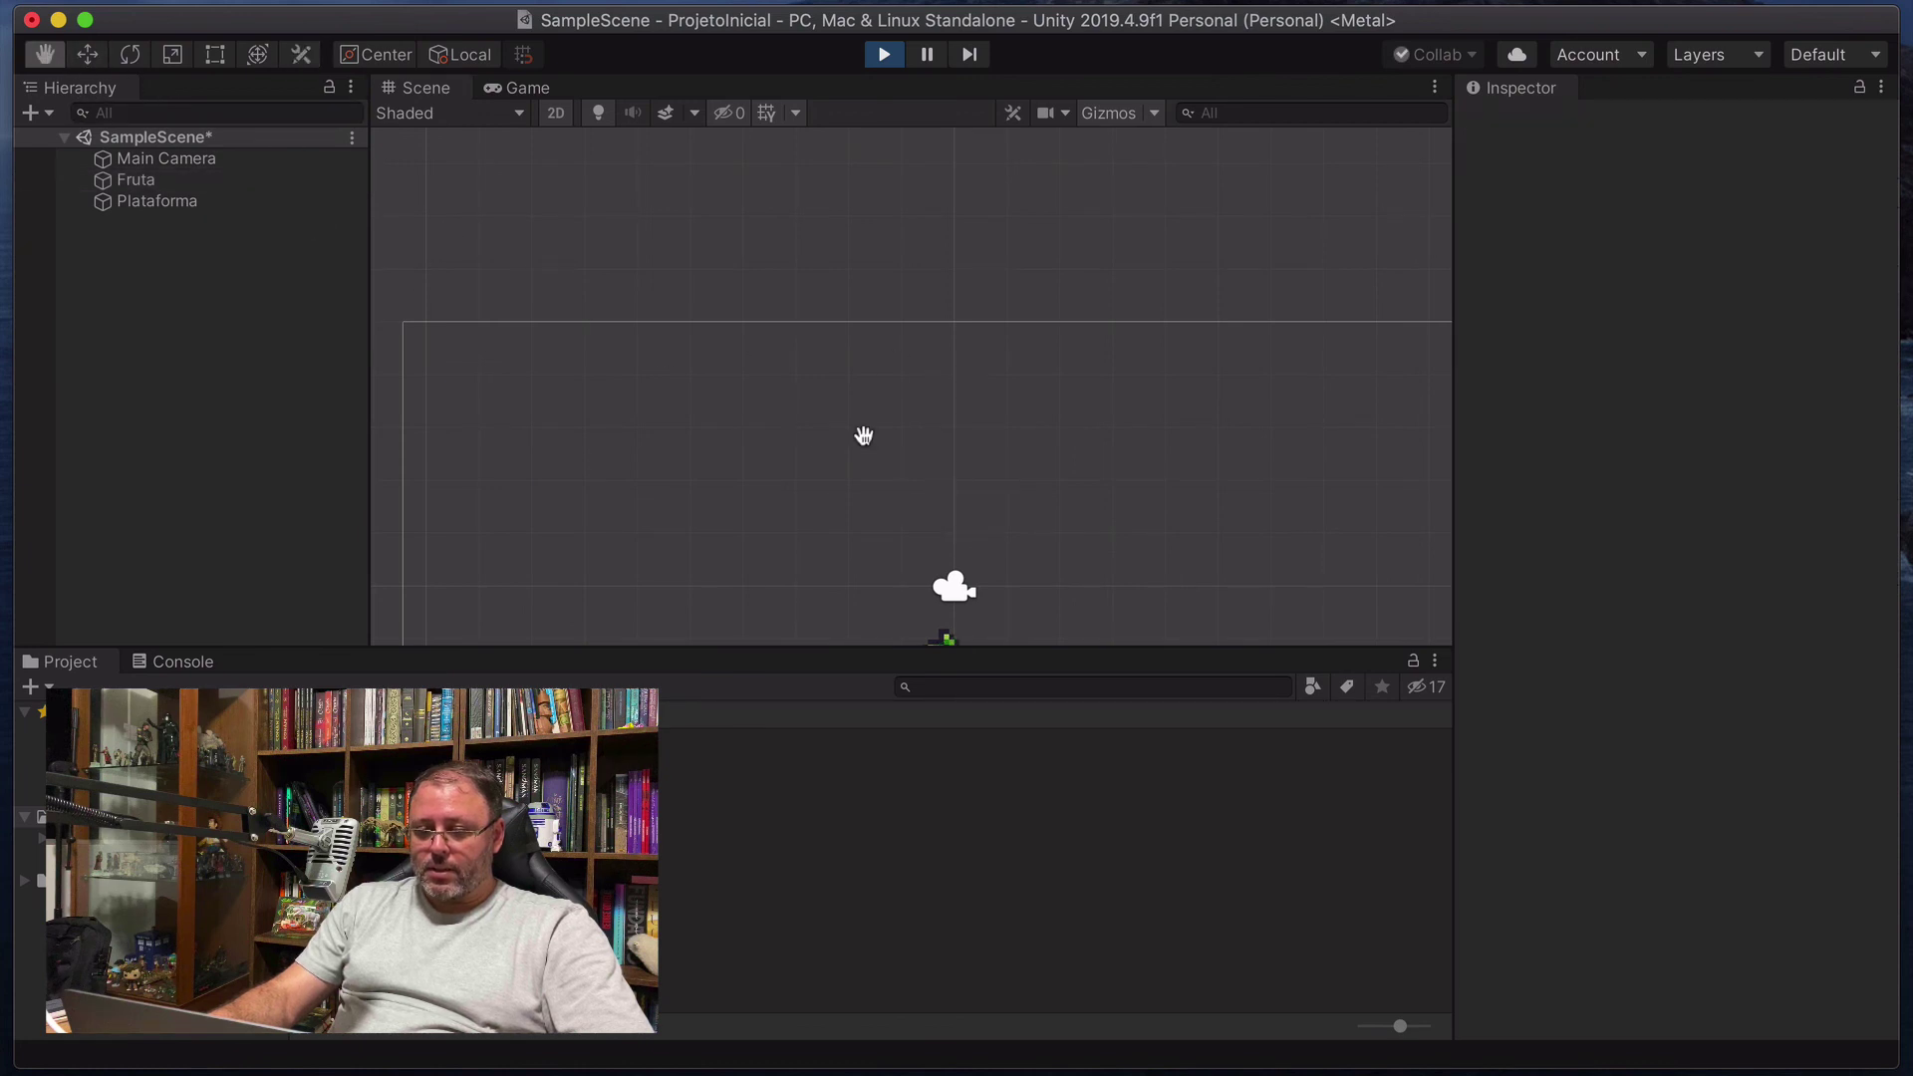
left_click_drag(1042, 444, 952, 213)
scroll(823, 436, "up", 3)
scroll(824, 436, "up", 6)
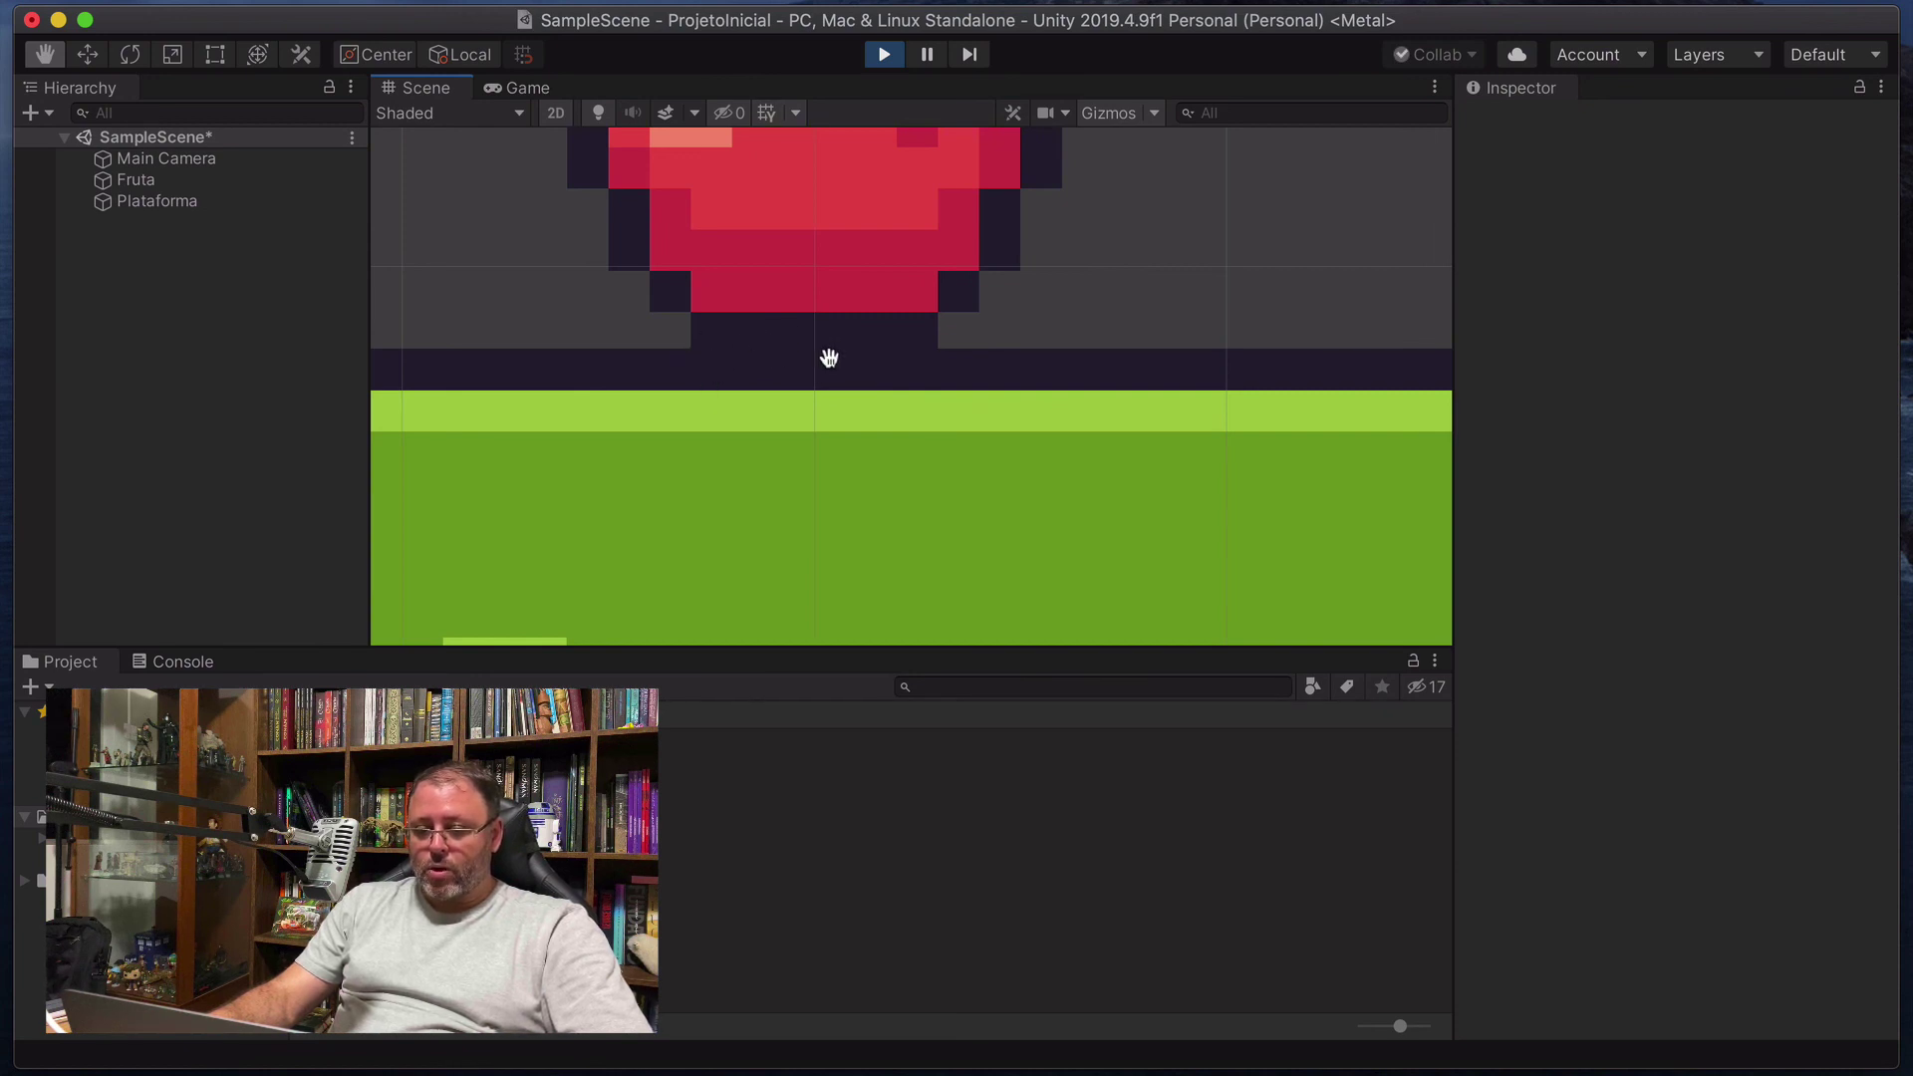
scroll(827, 344, "down", 5)
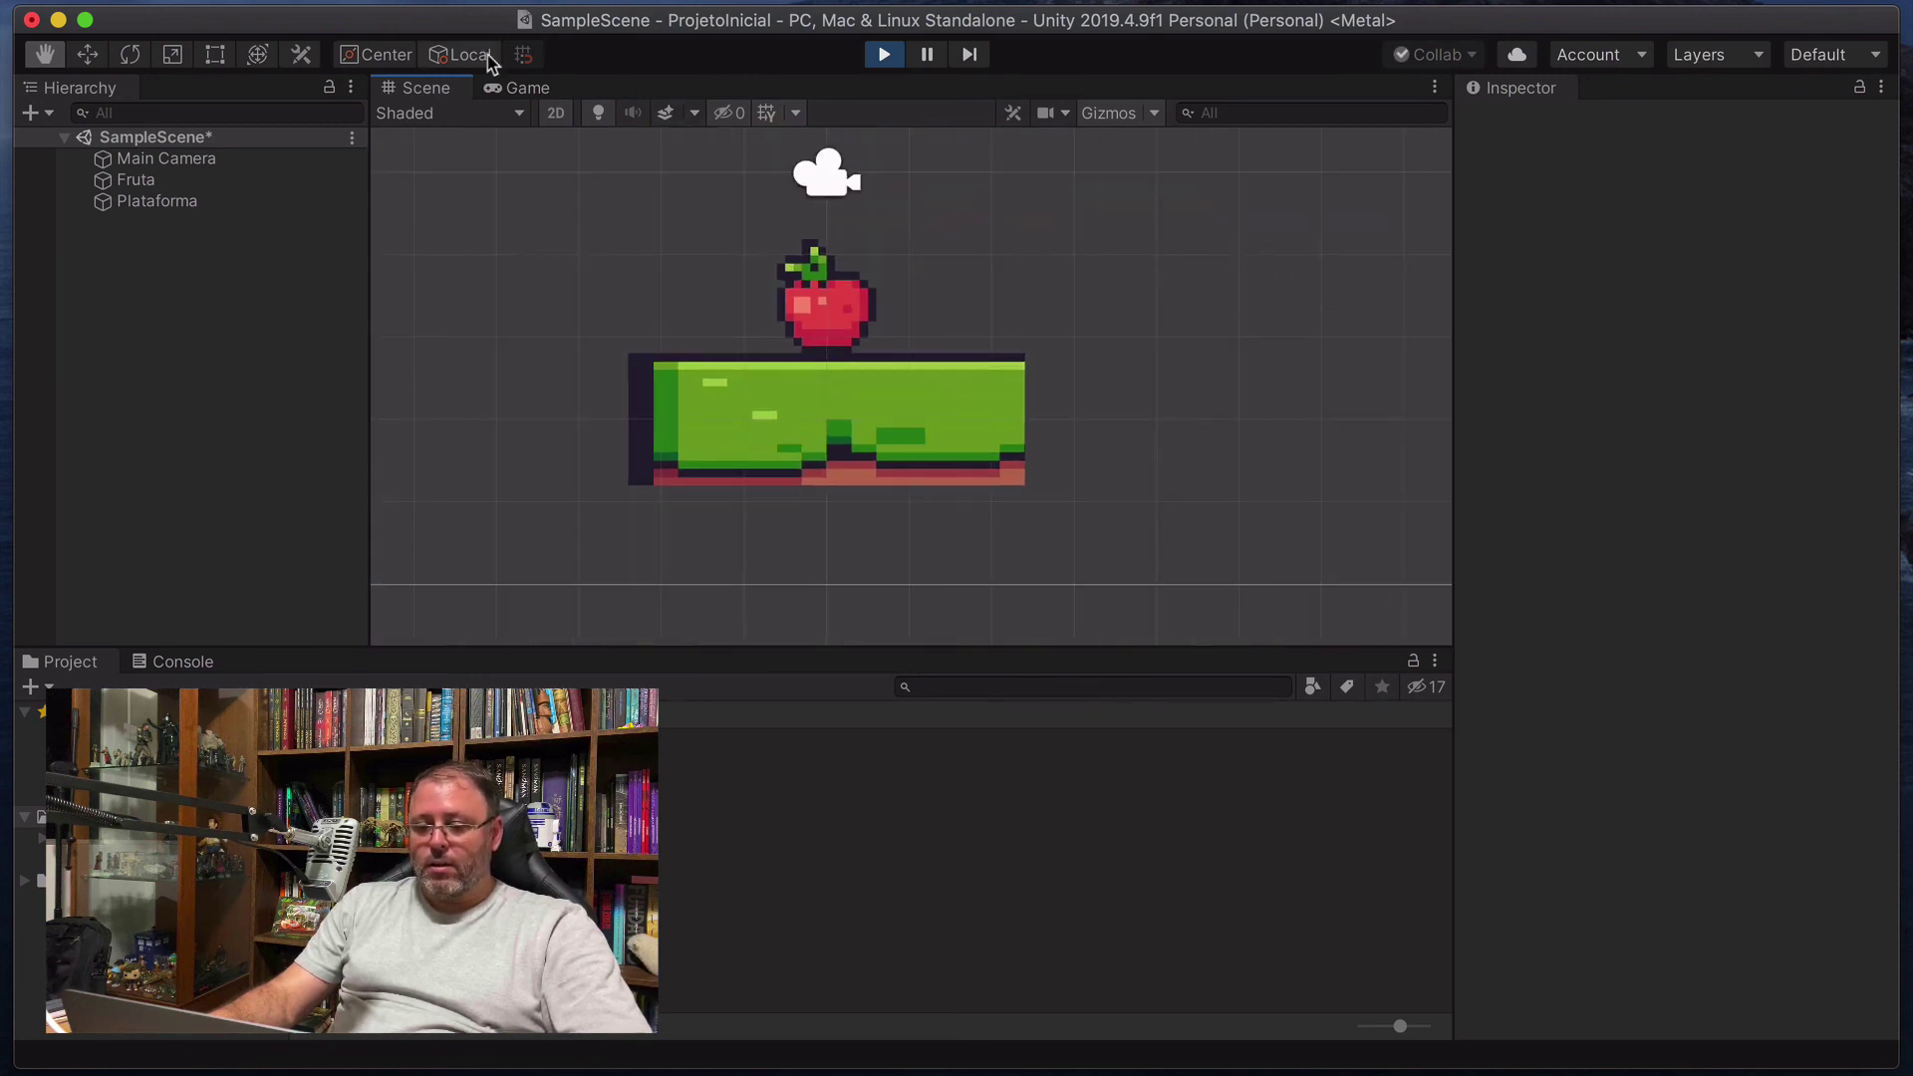
left_click(523, 89)
left_click(882, 55)
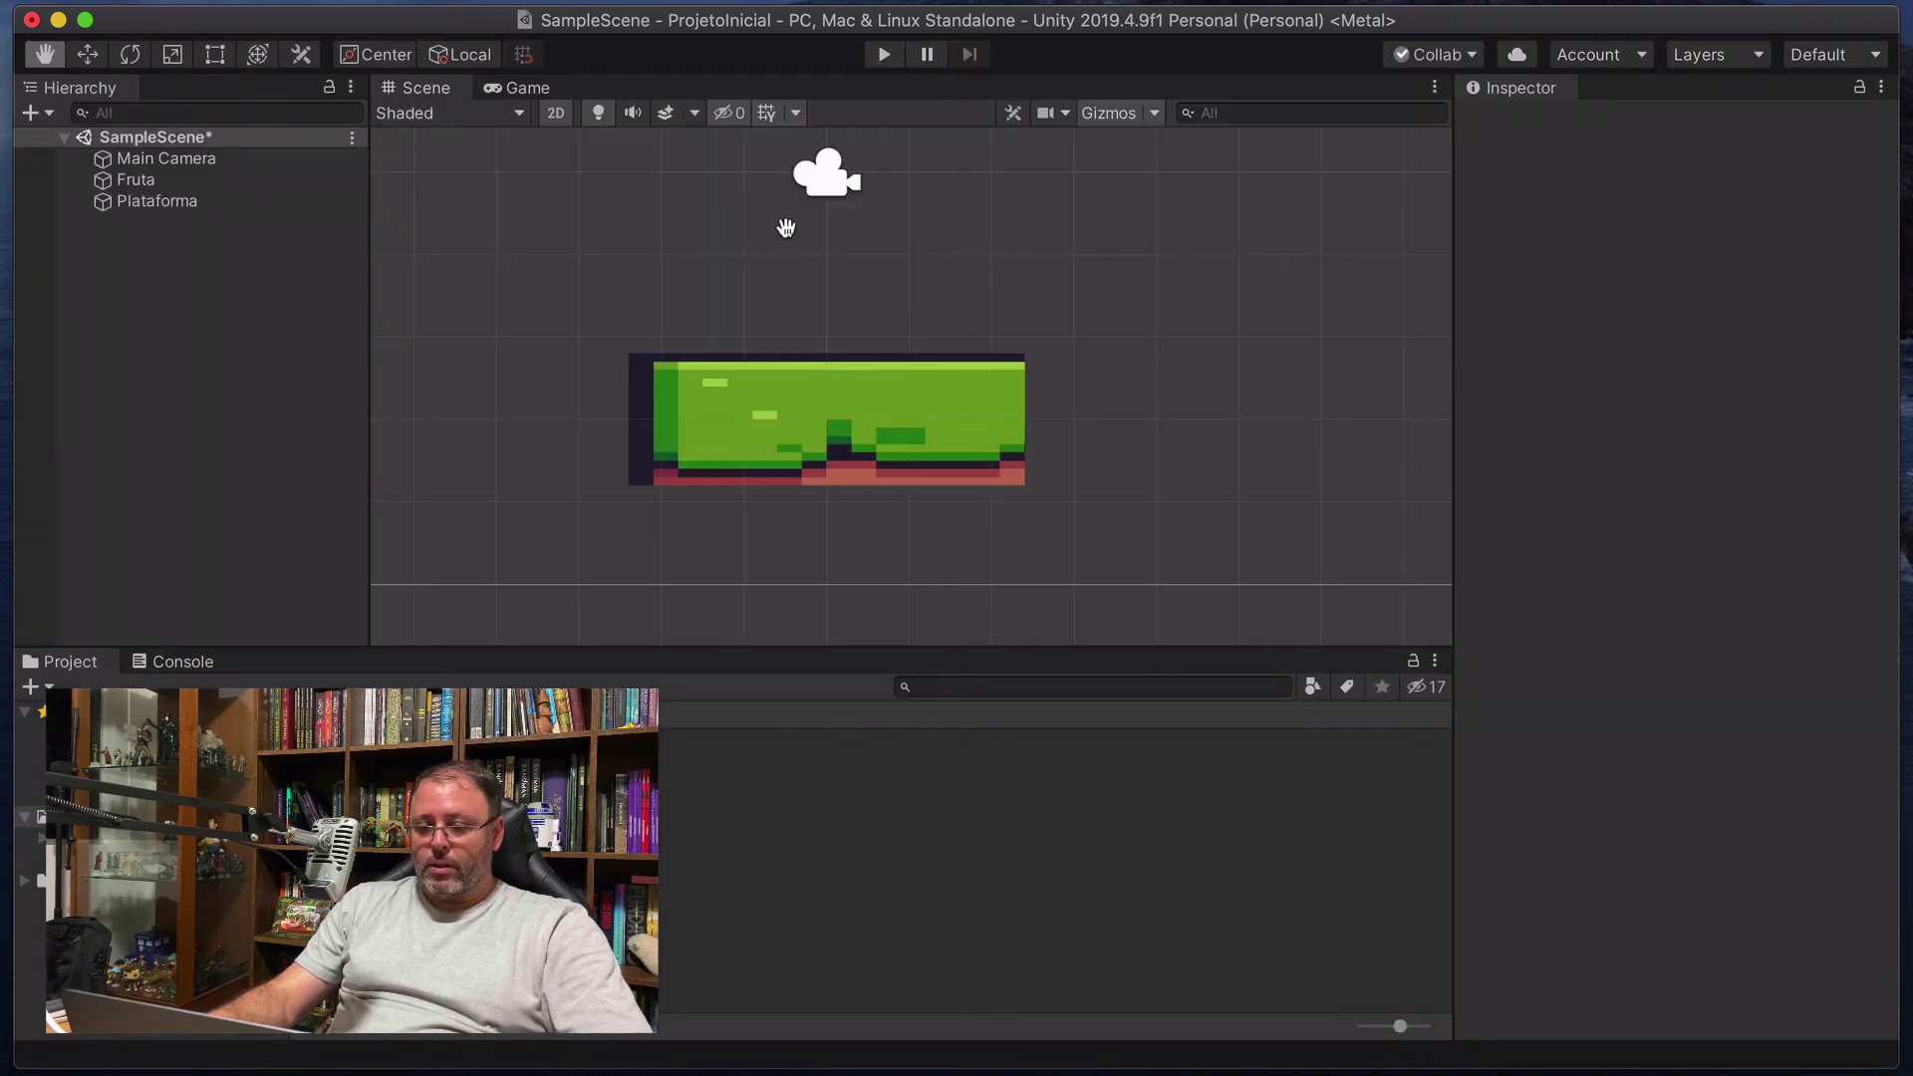
Add a Rigidbody 2D component to Plataforma.
scroll(854, 525, "down", 10)
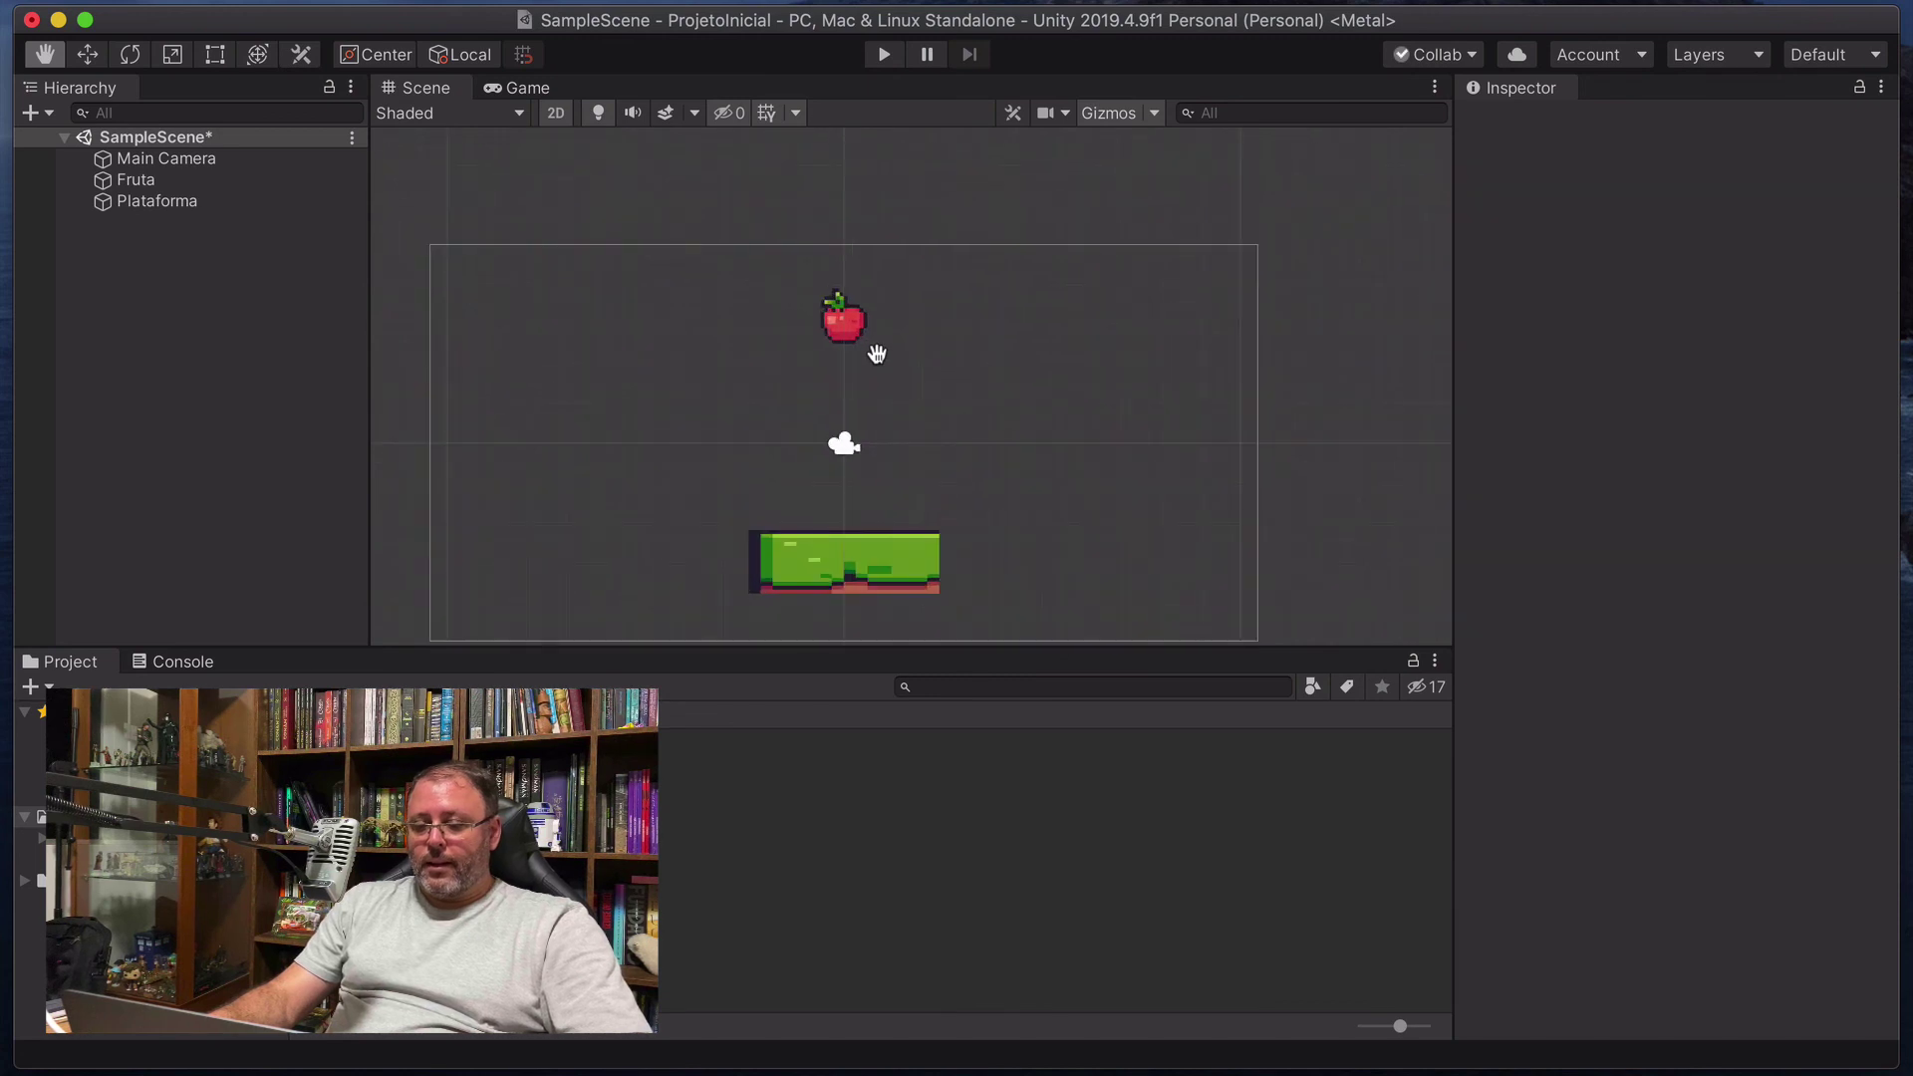
scroll(876, 353, "up", 1)
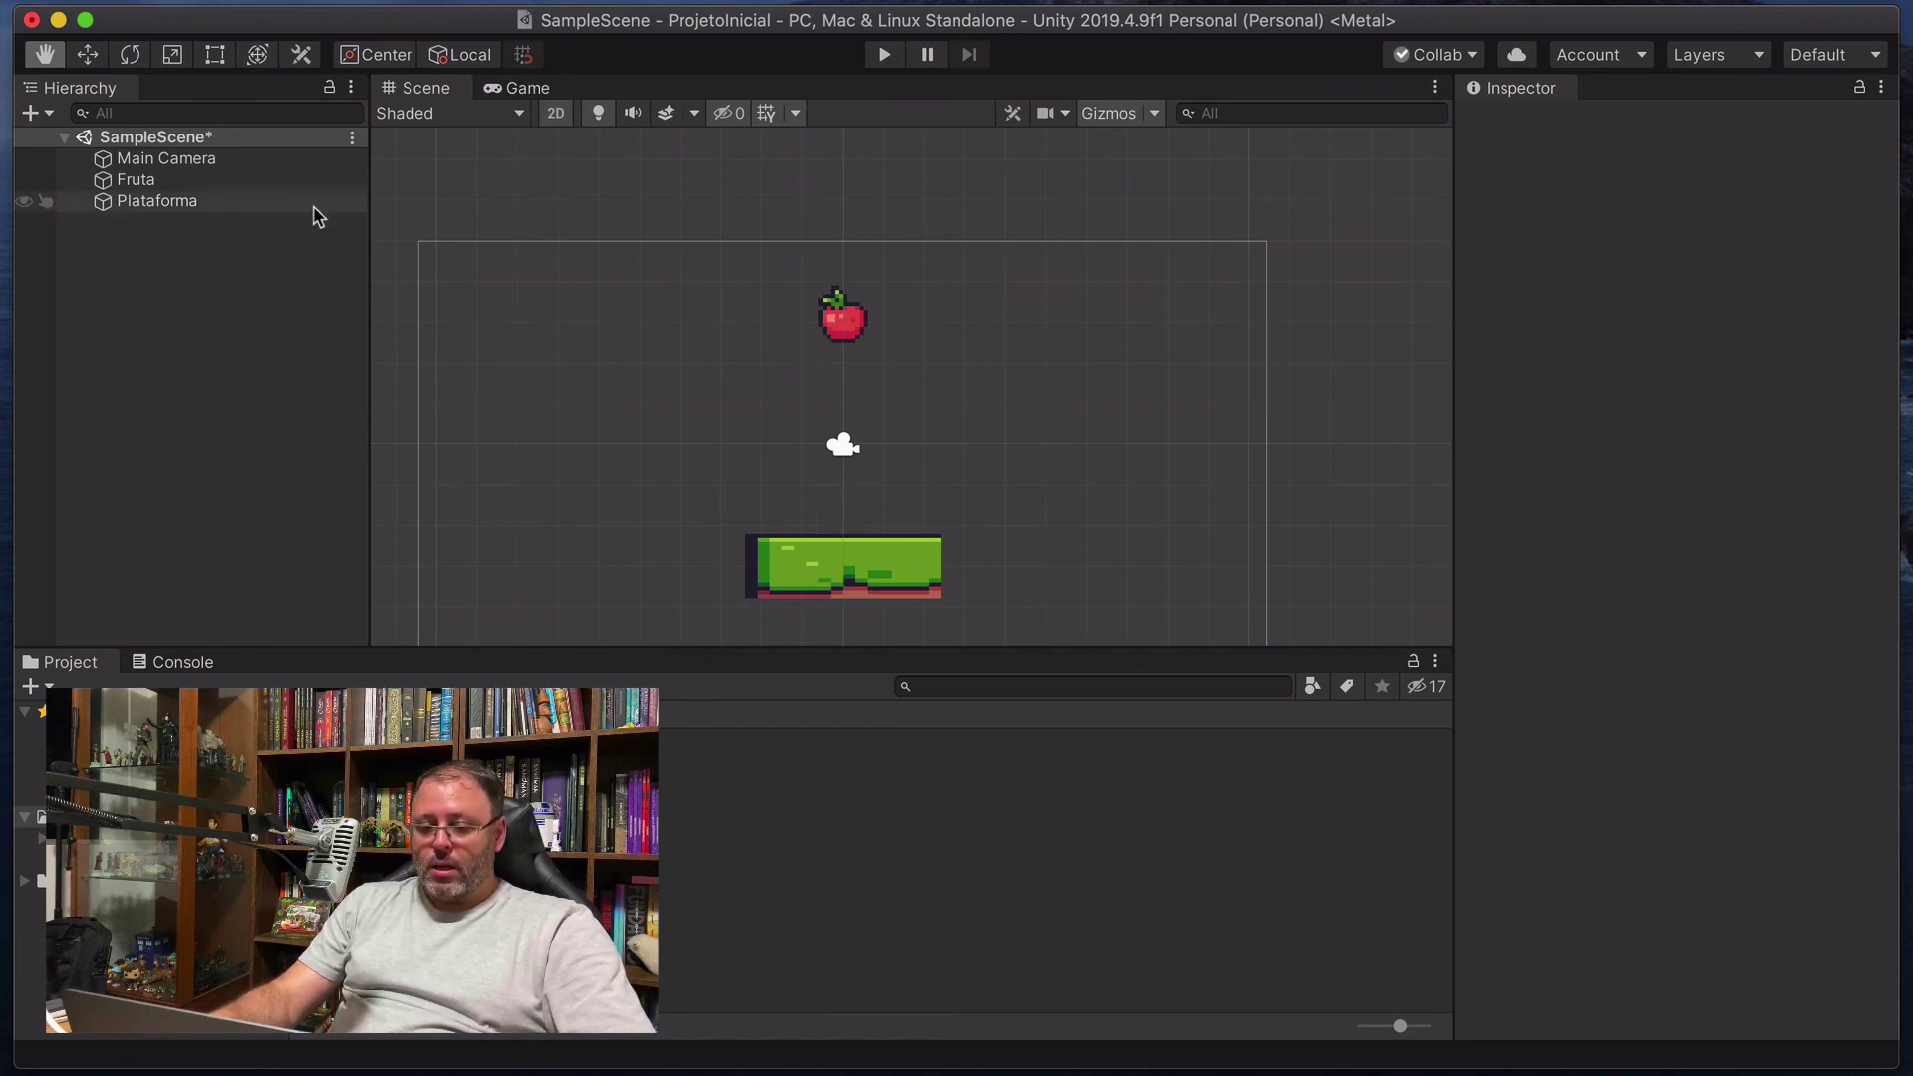
left_click(195, 181)
left_click(193, 203)
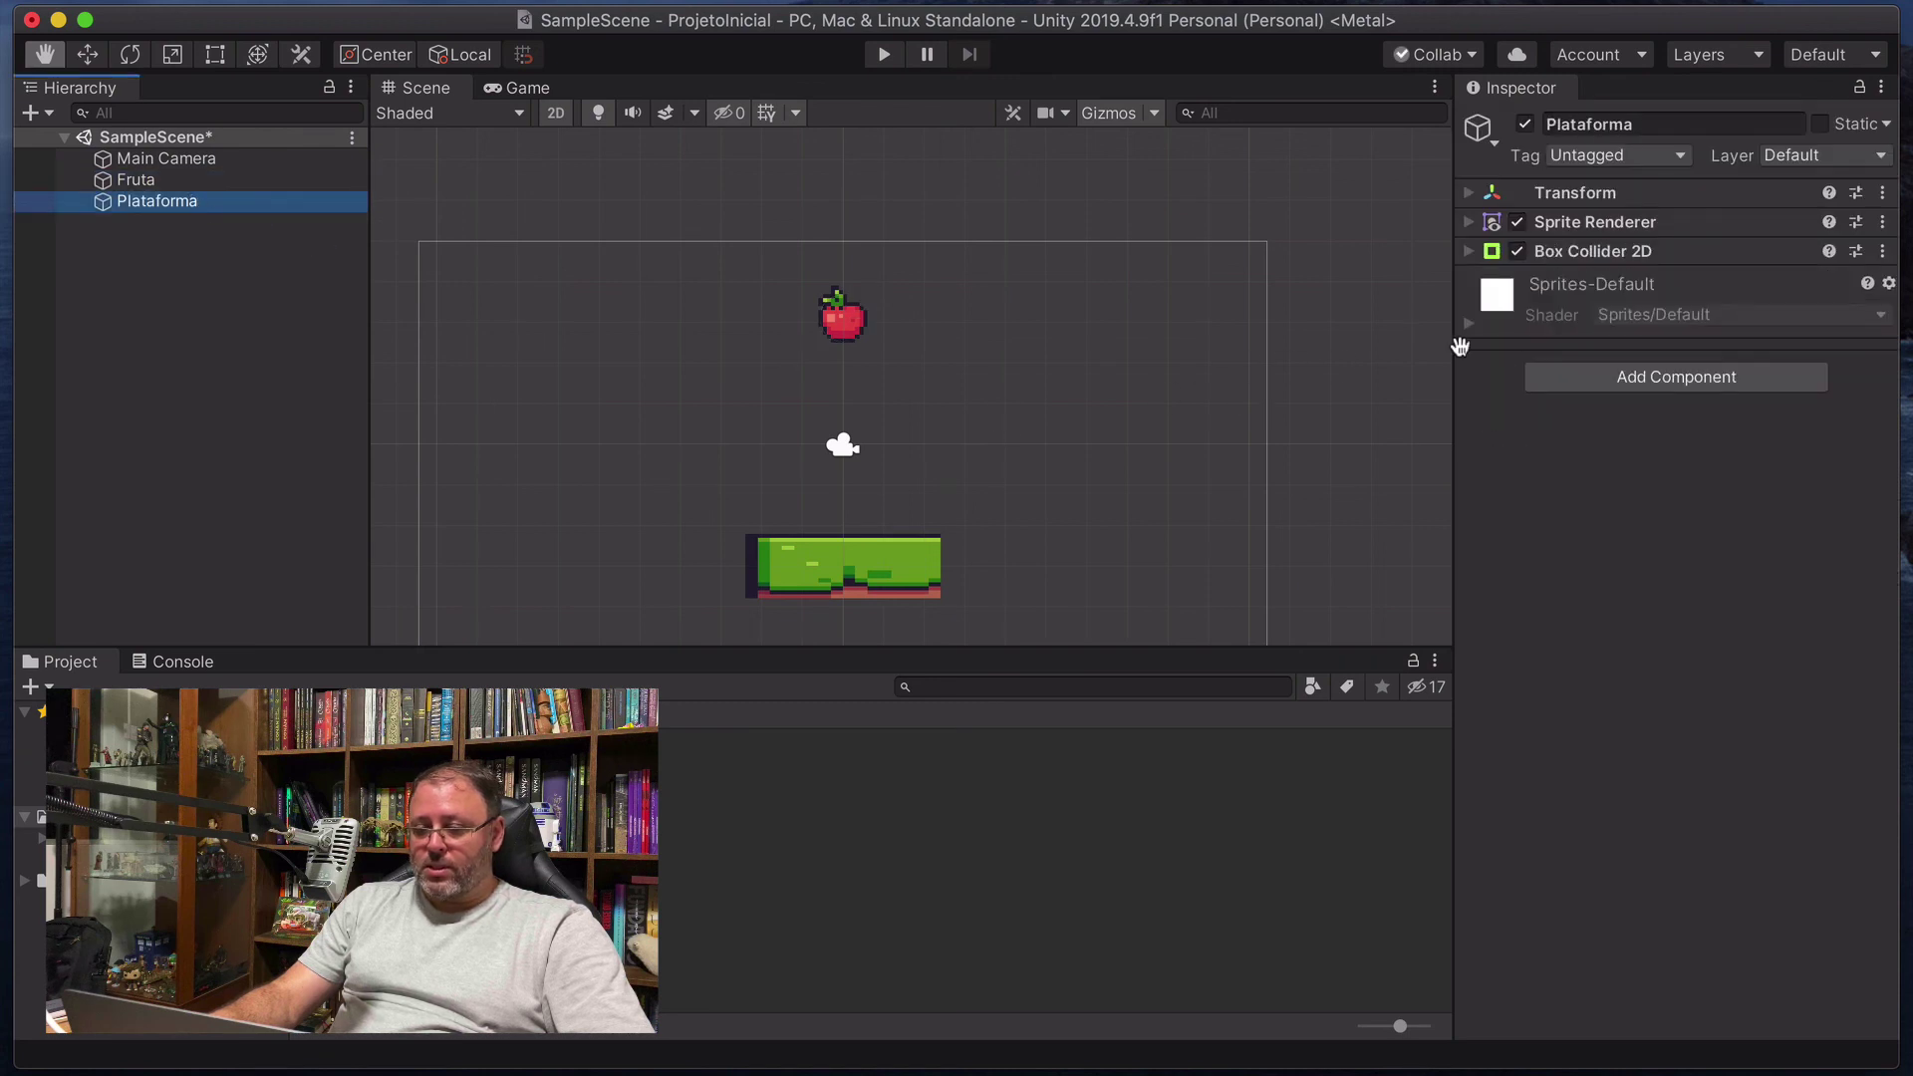
left_click(1620, 376)
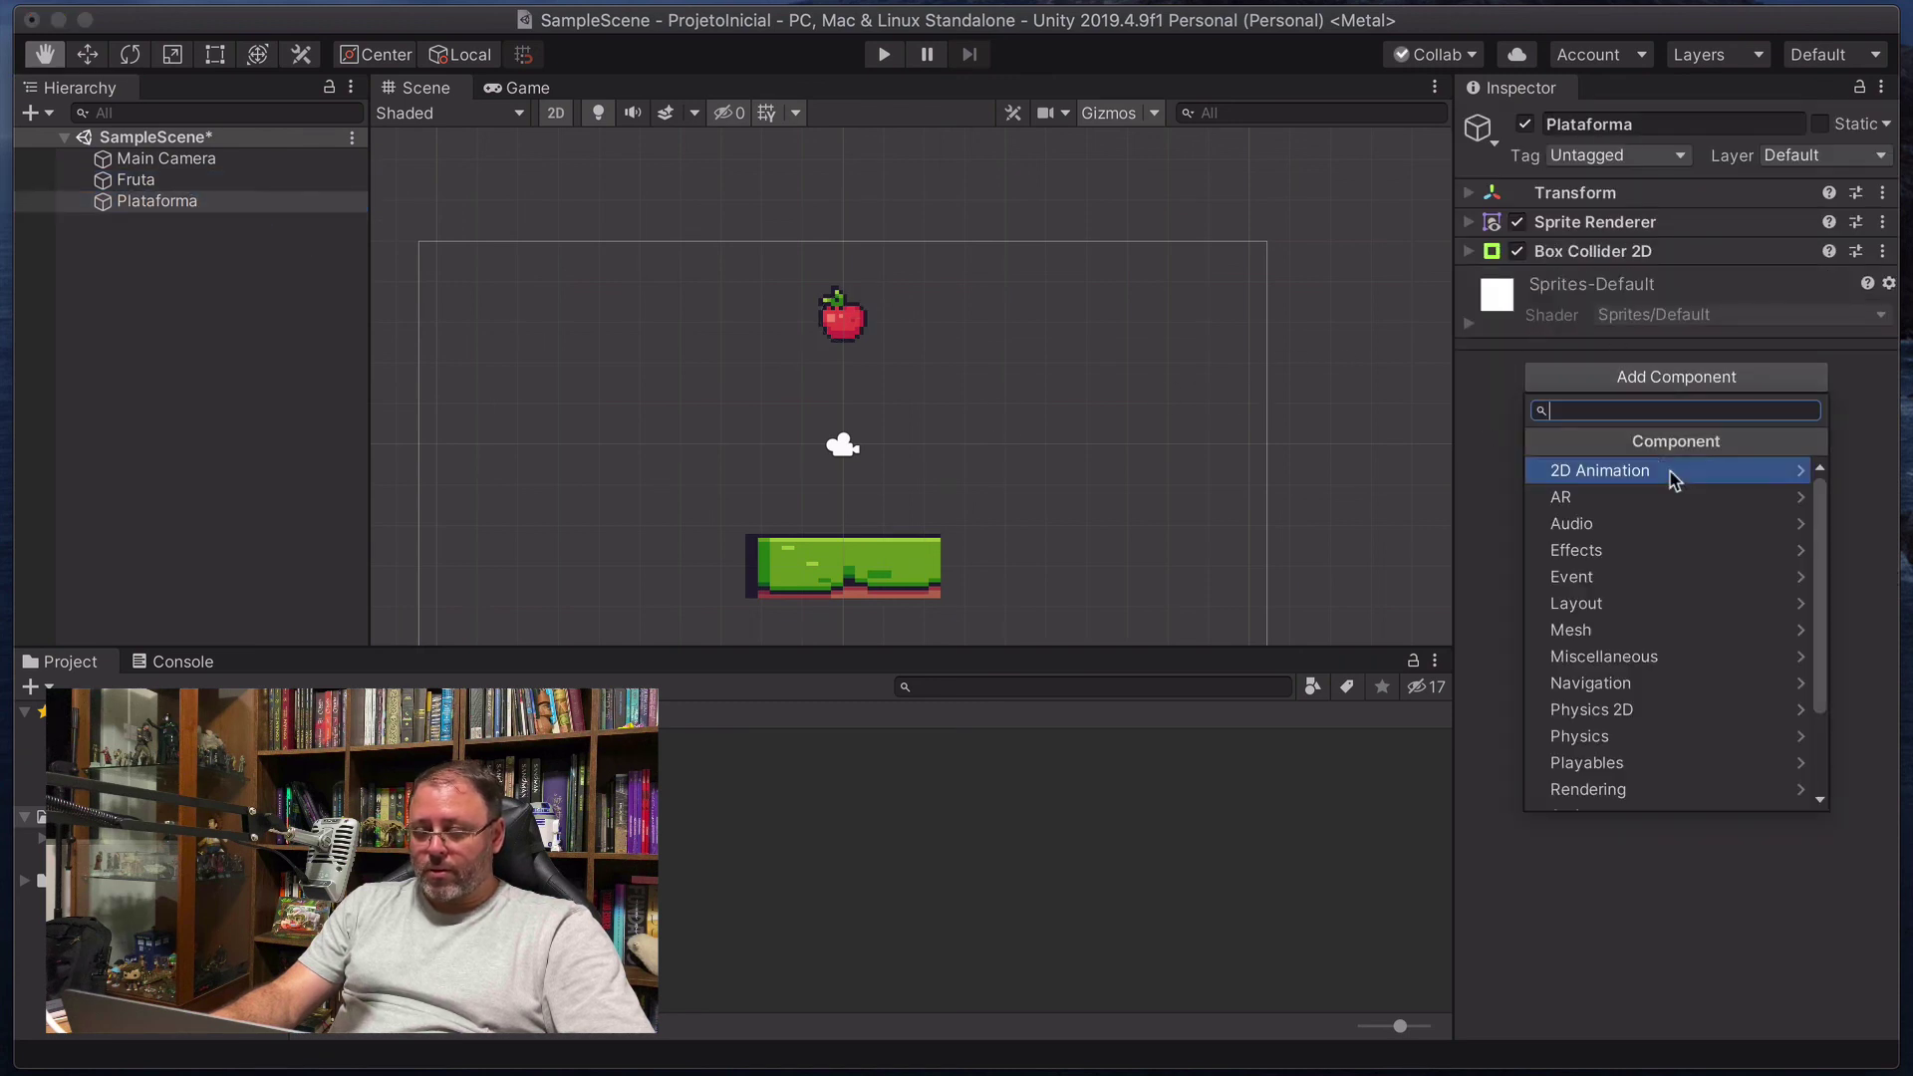
left_click(1618, 709)
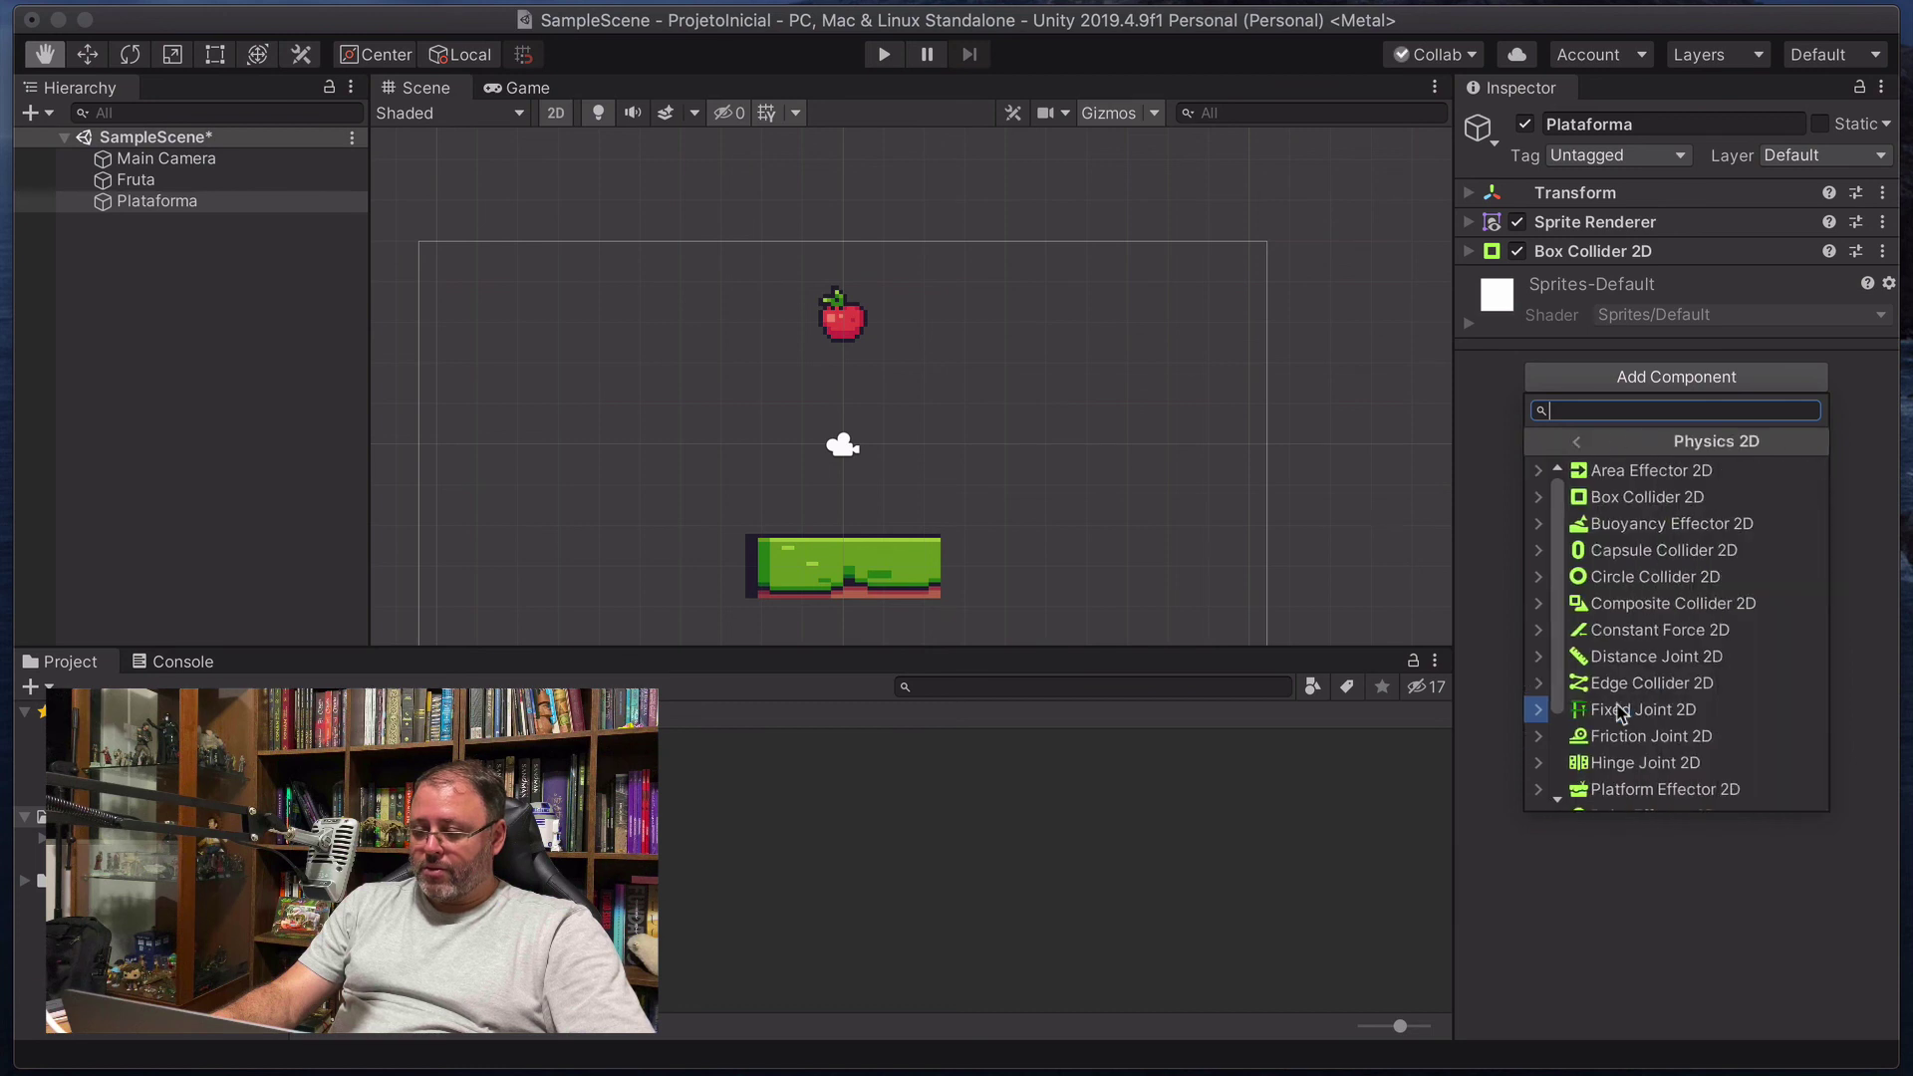
scroll(1614, 703, "down", 5)
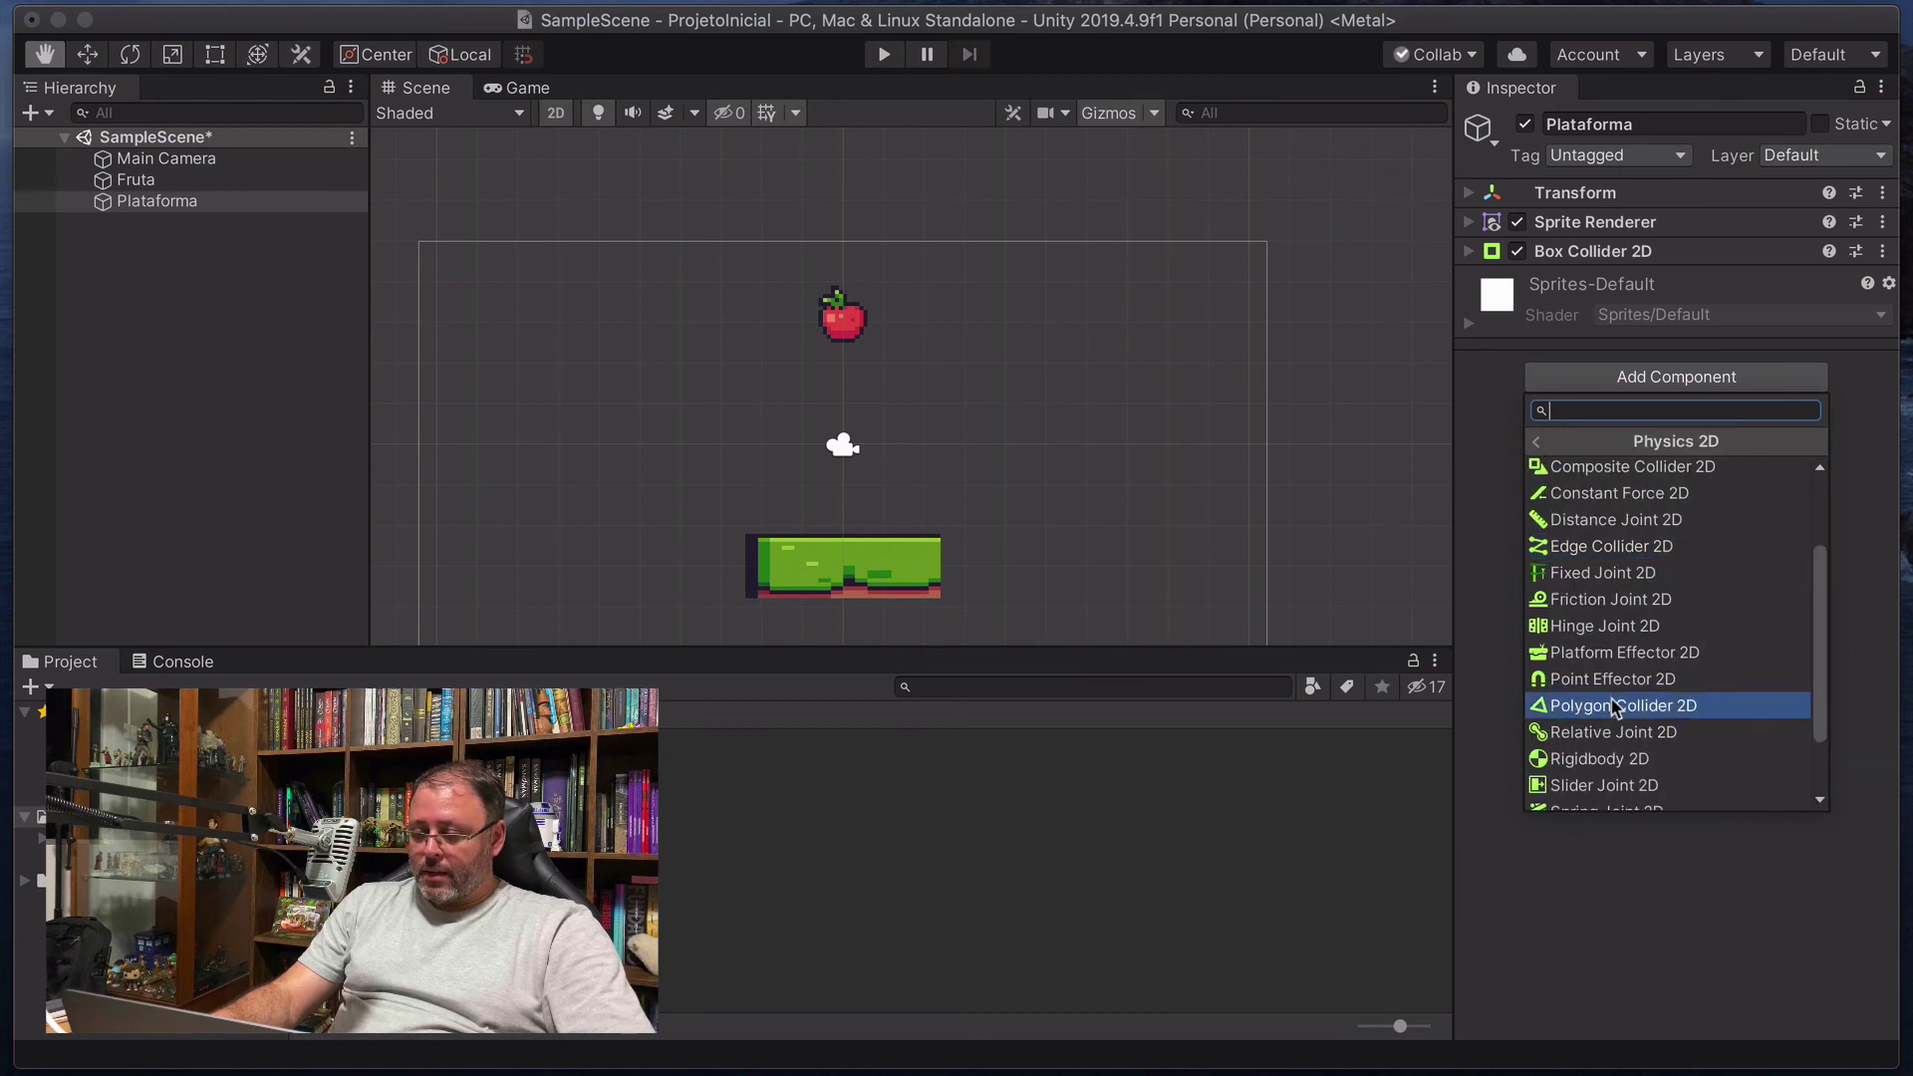
left_click(1606, 667)
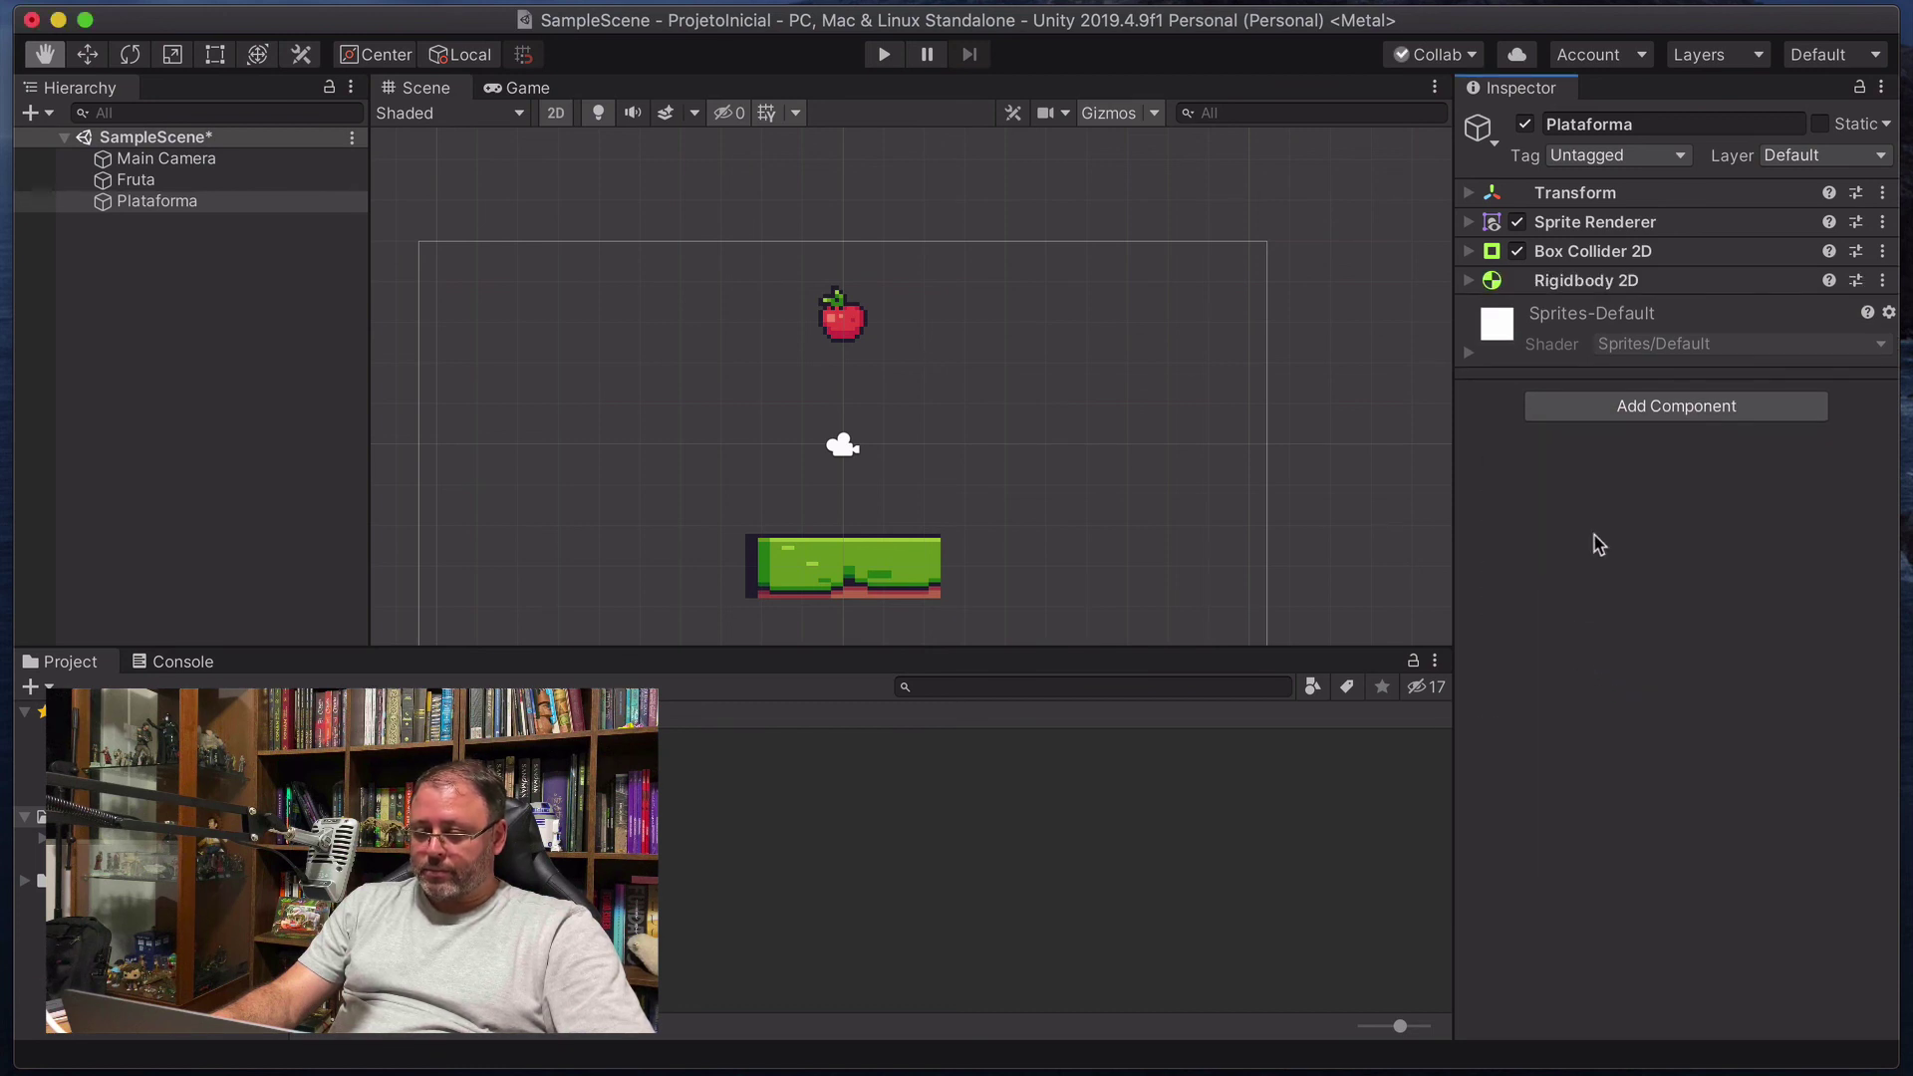
Freeze Plataforma's position on X and Y in its Rigidbody 2D constraints.
left_click(1468, 281)
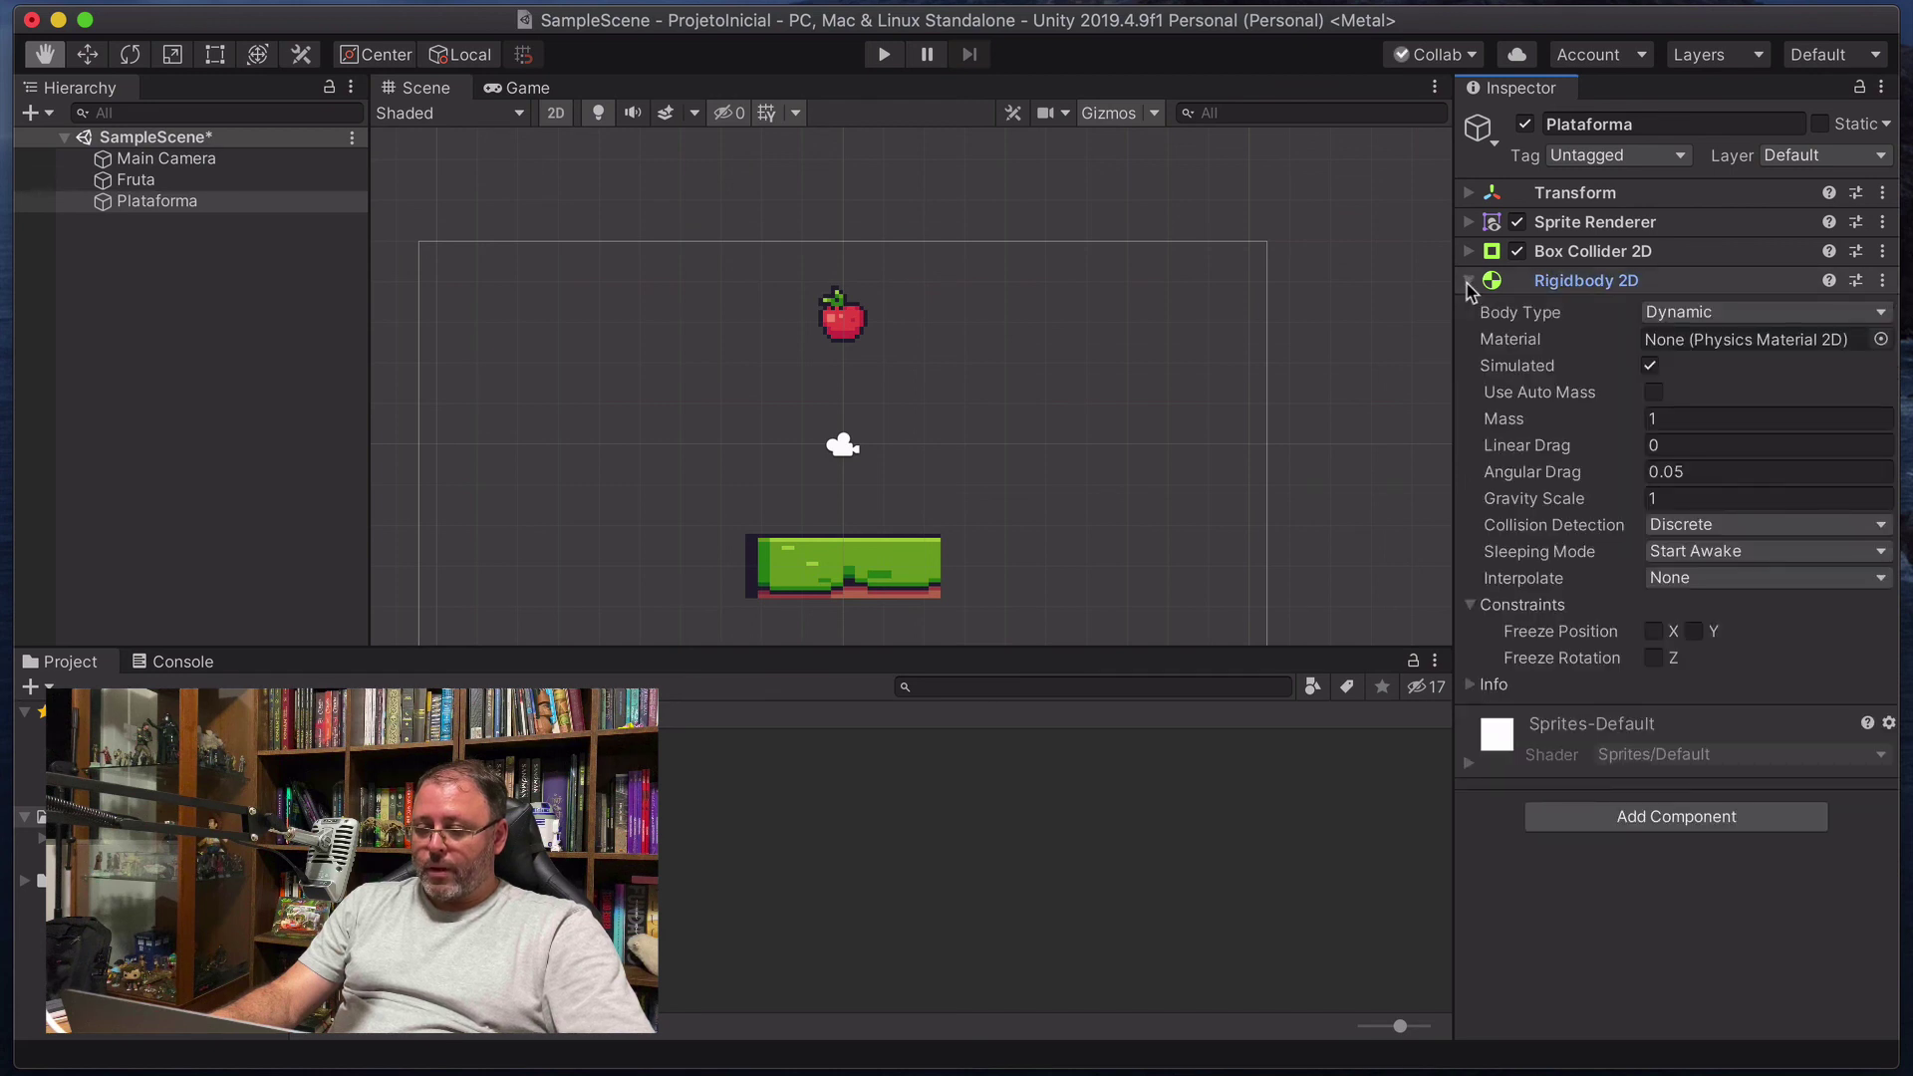
left_click(1655, 632)
left_click(1693, 633)
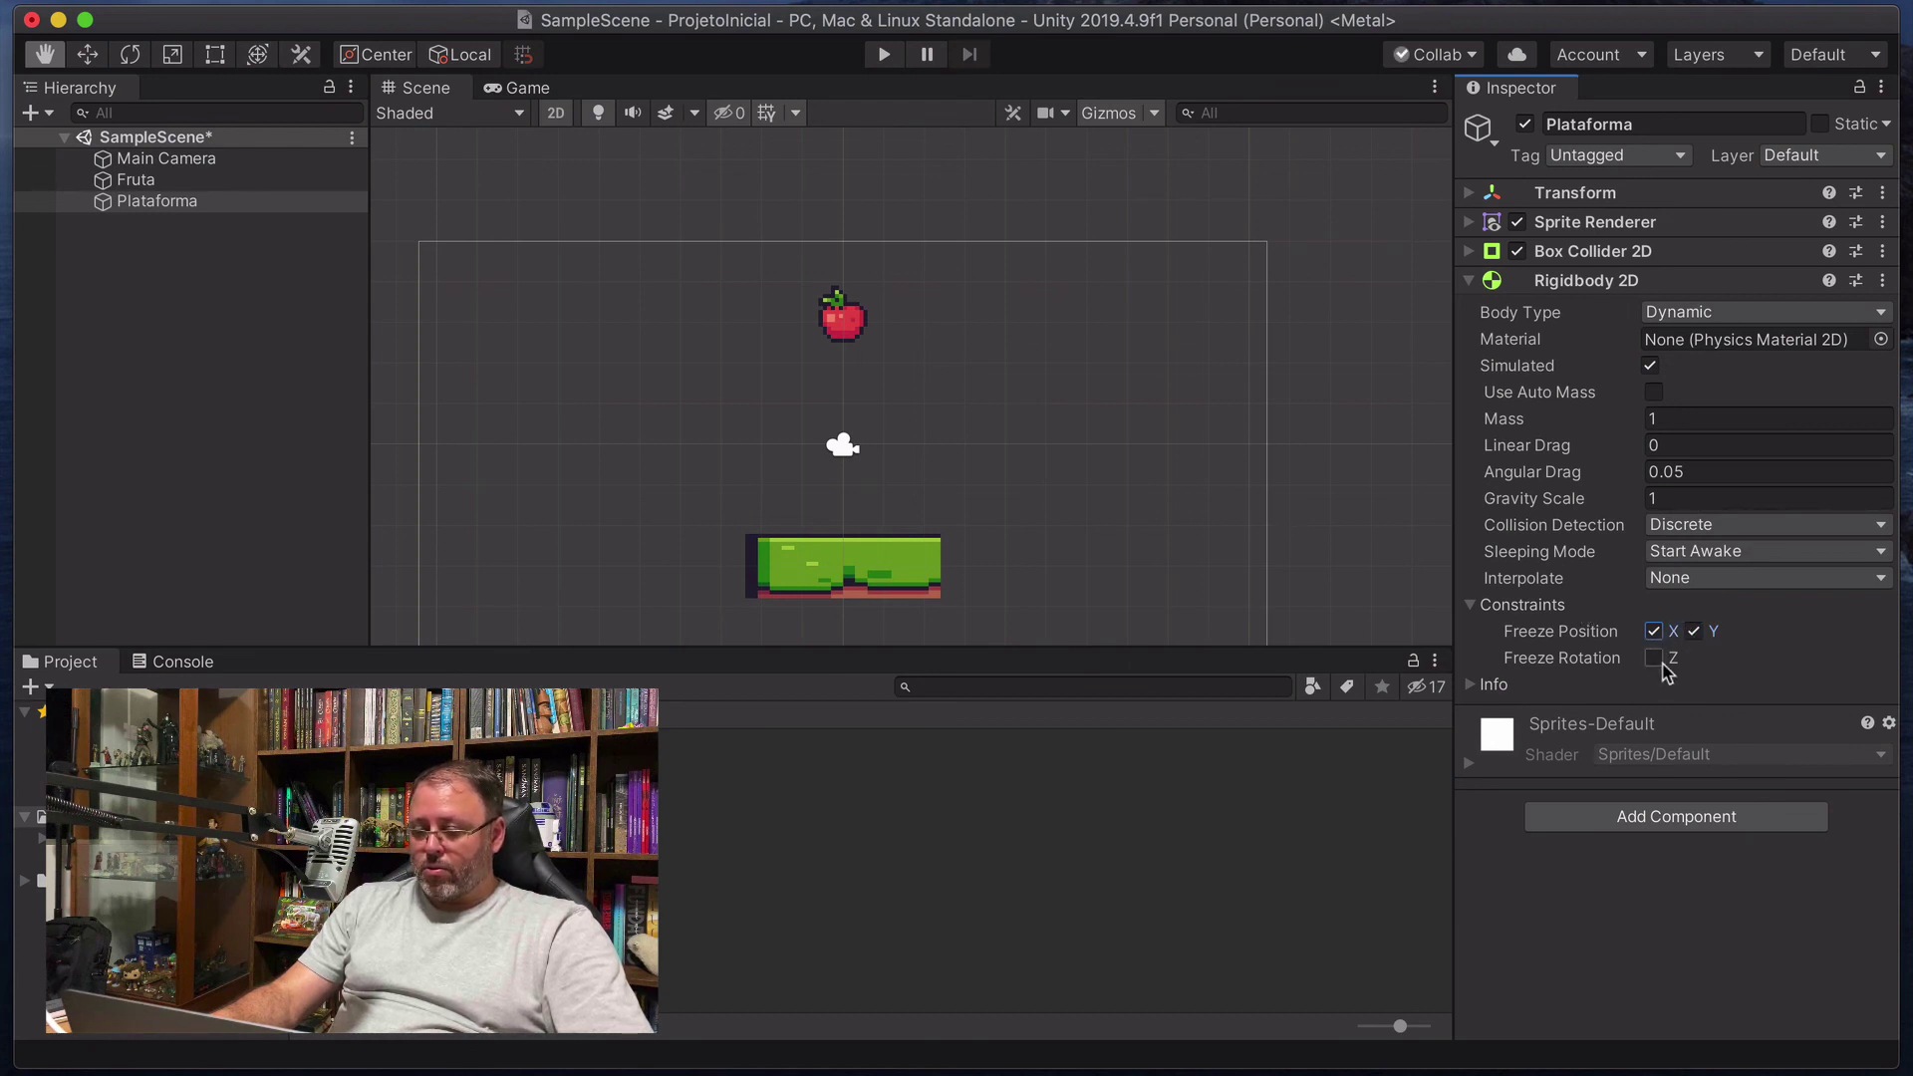
Move Fruta horizontally until it is above Plataforma's left end, then play-test the scene and stop the test.
left_click(179, 182)
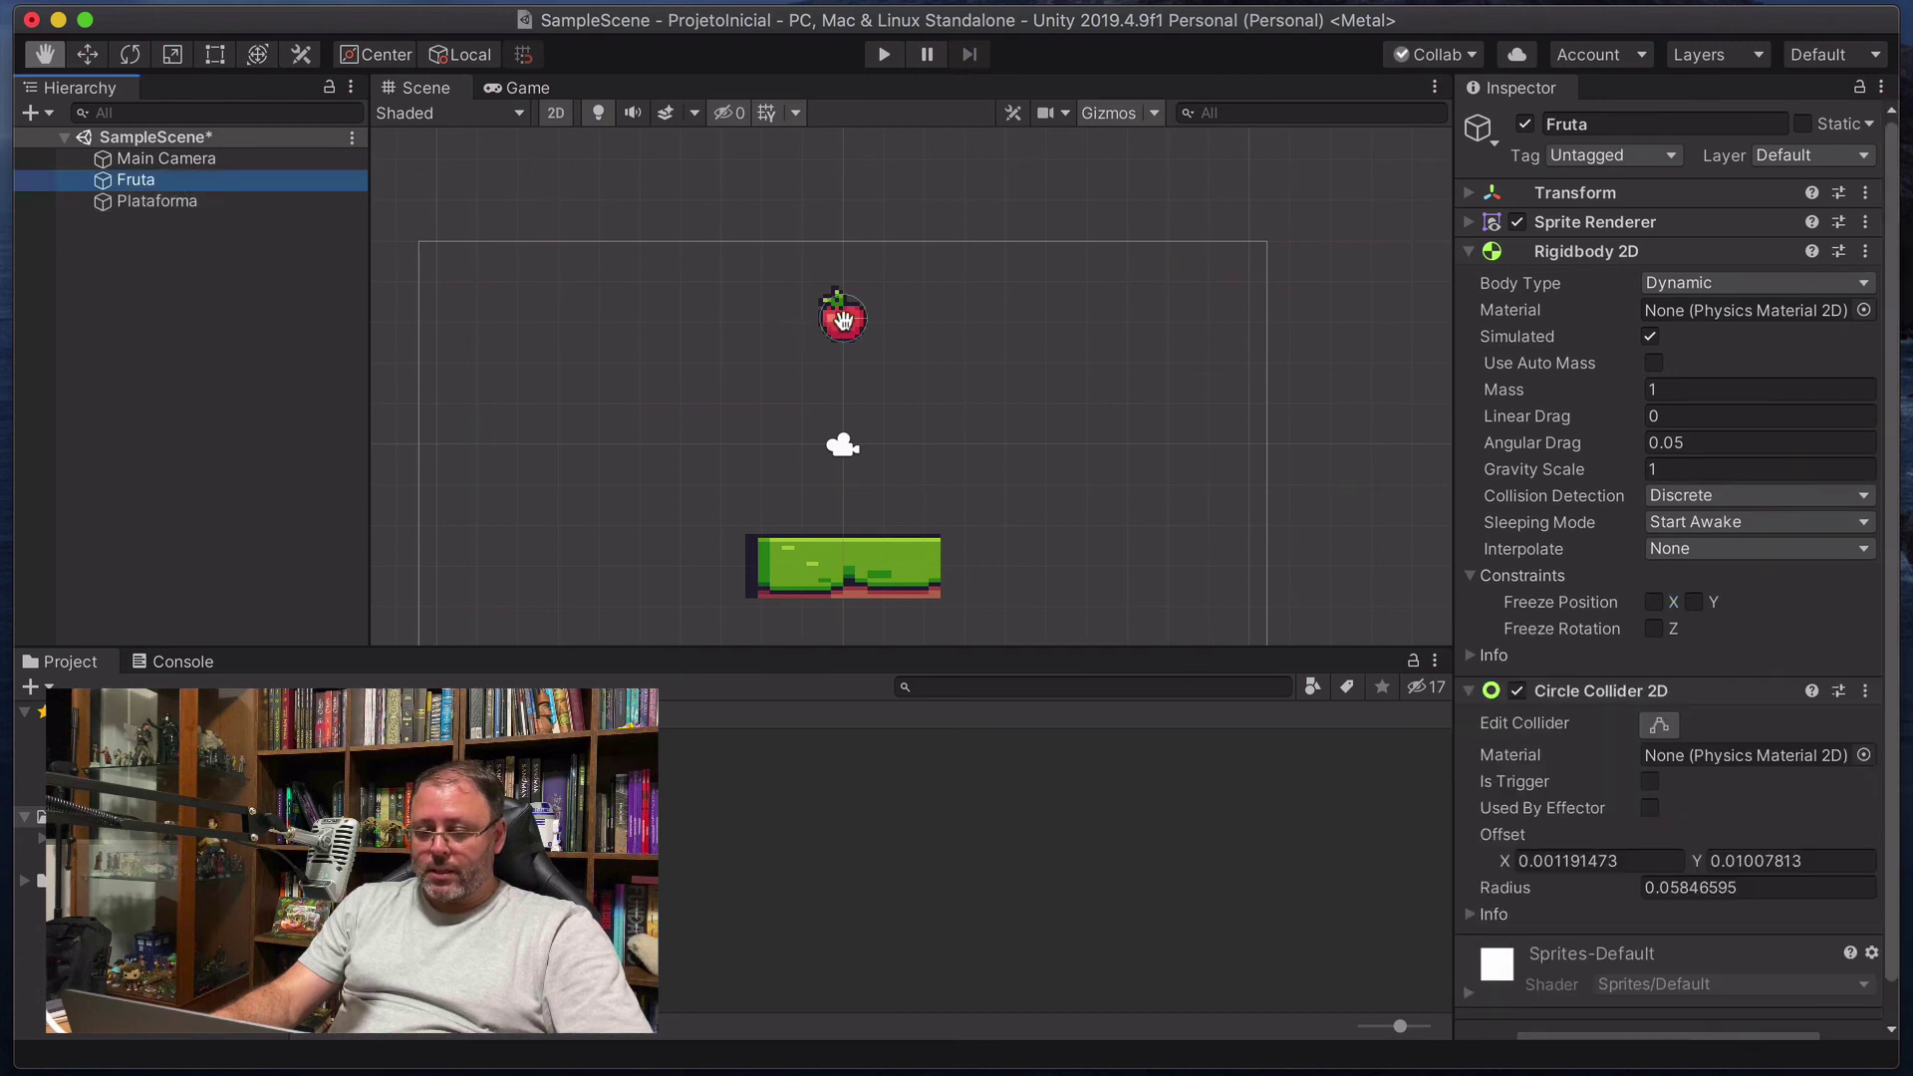
left_click(88, 54)
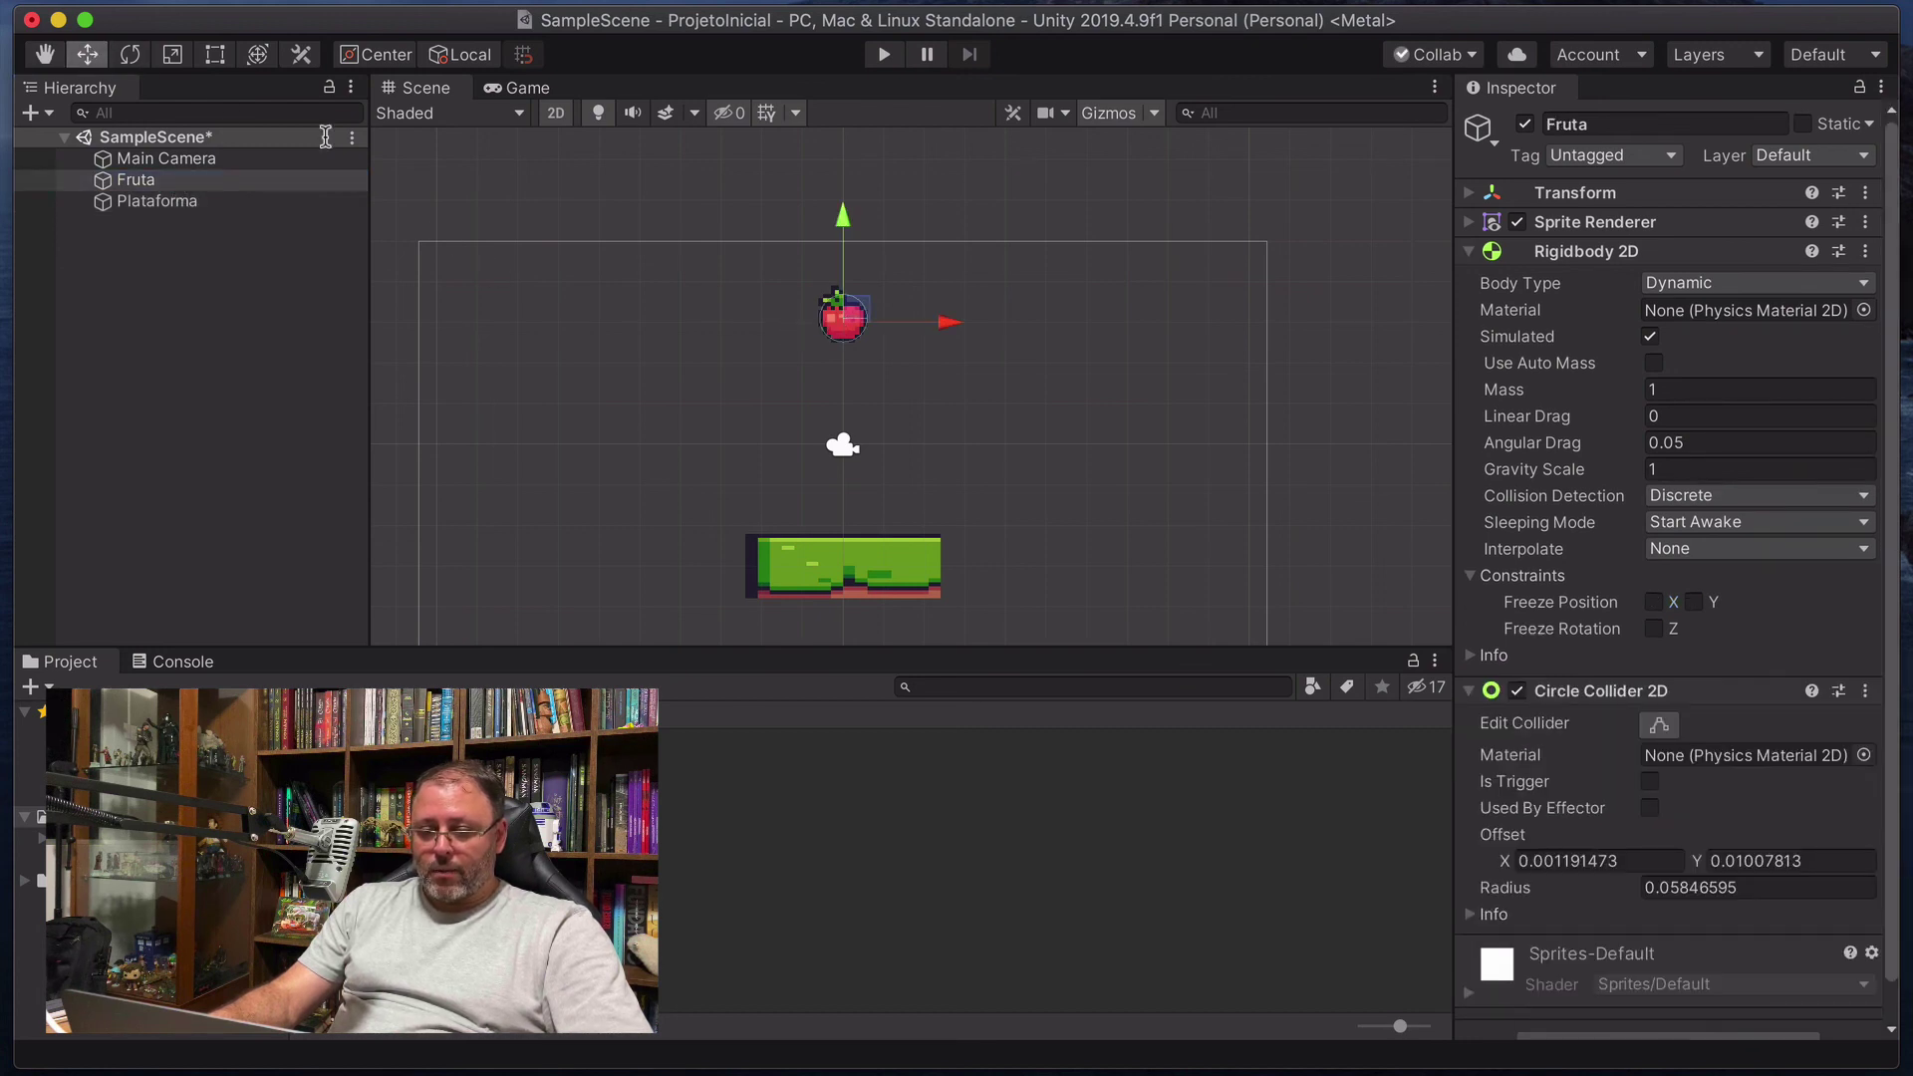
left_click_drag(944, 323, 875, 323)
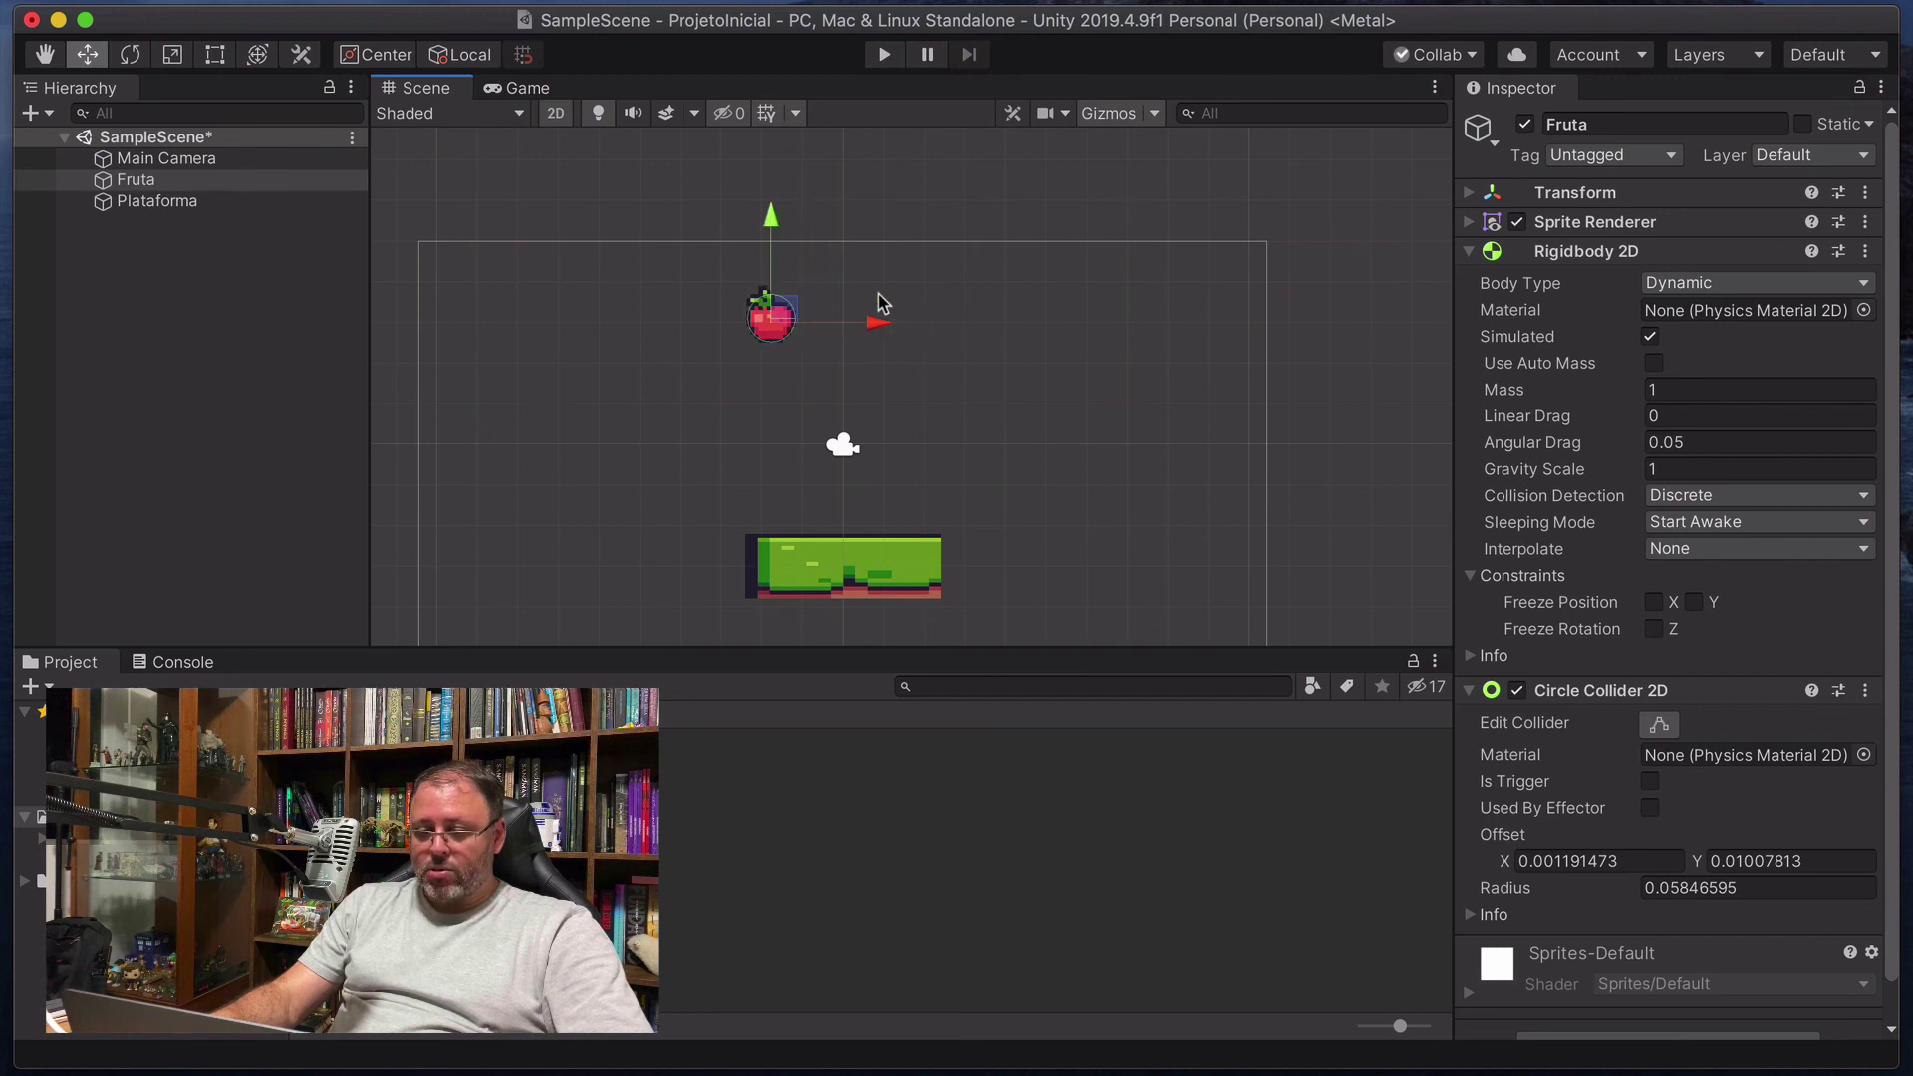
left_click(883, 57)
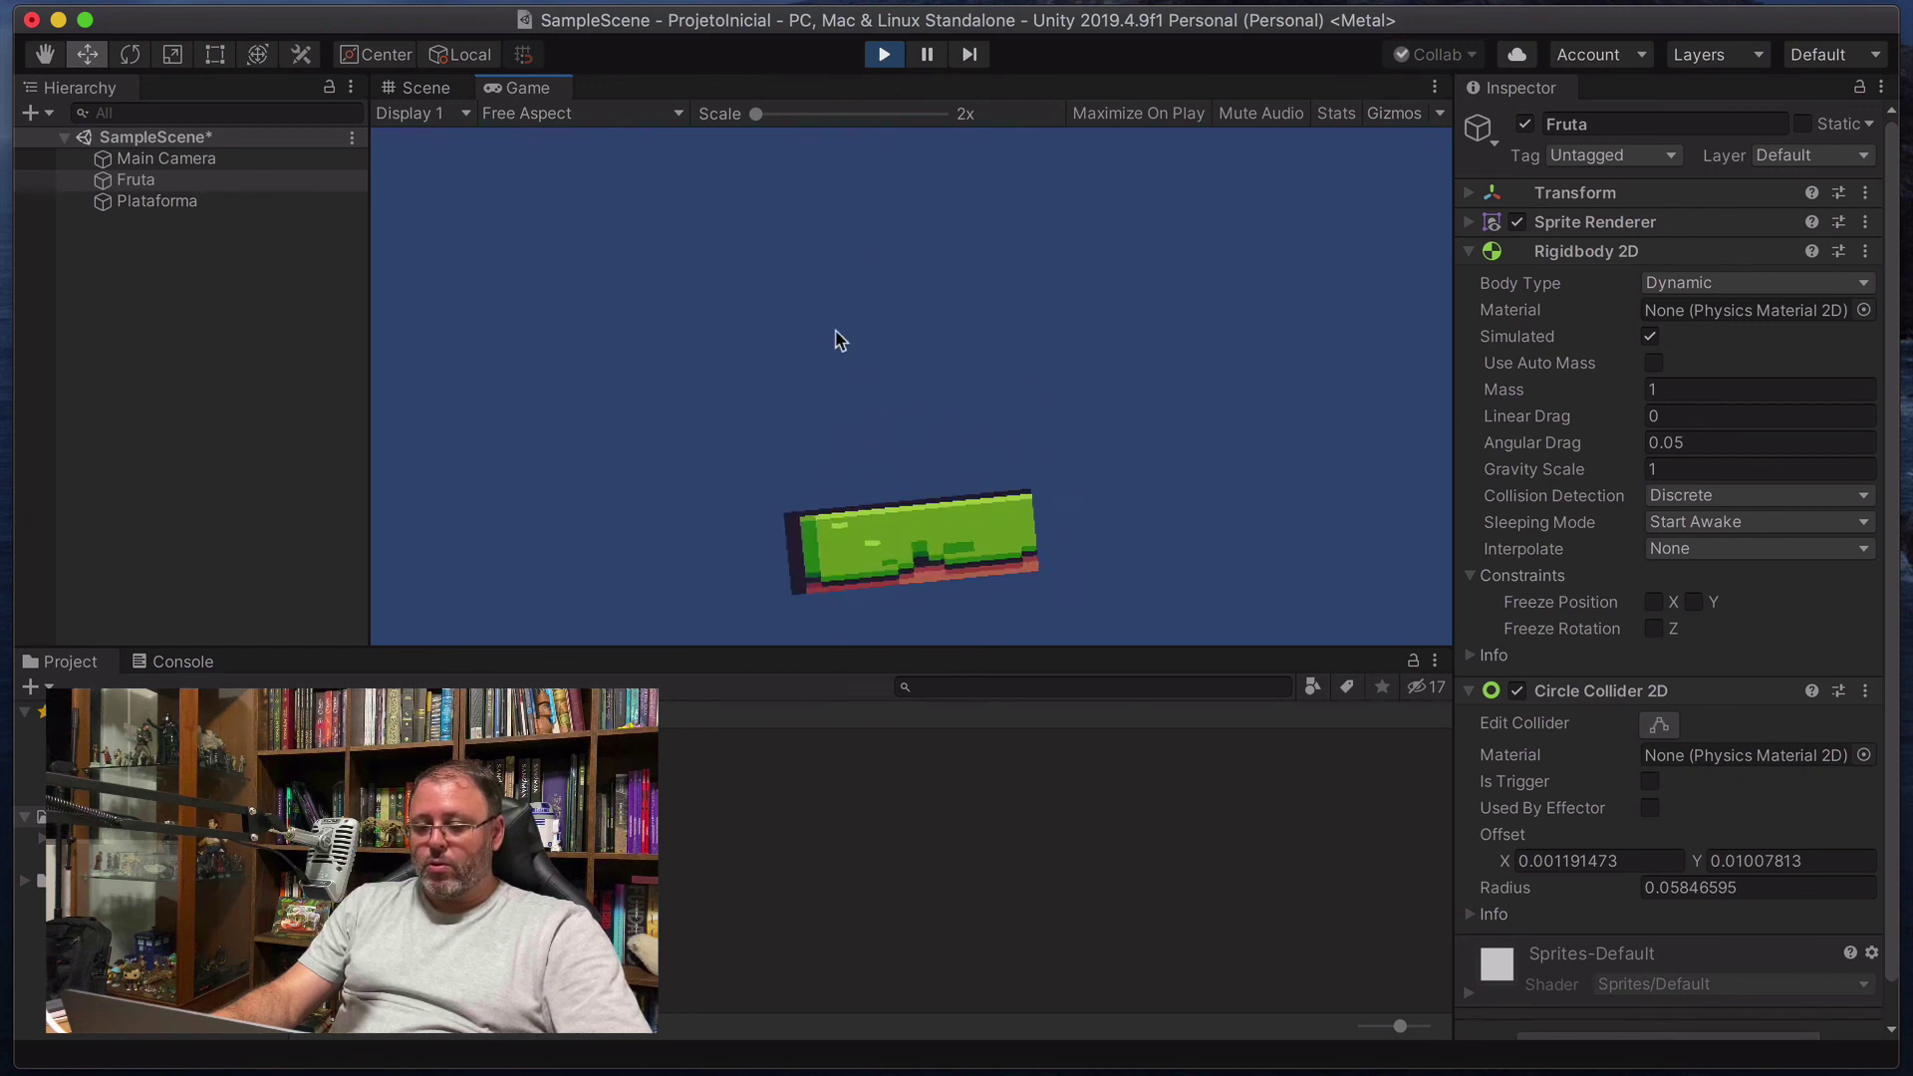
left_click(885, 56)
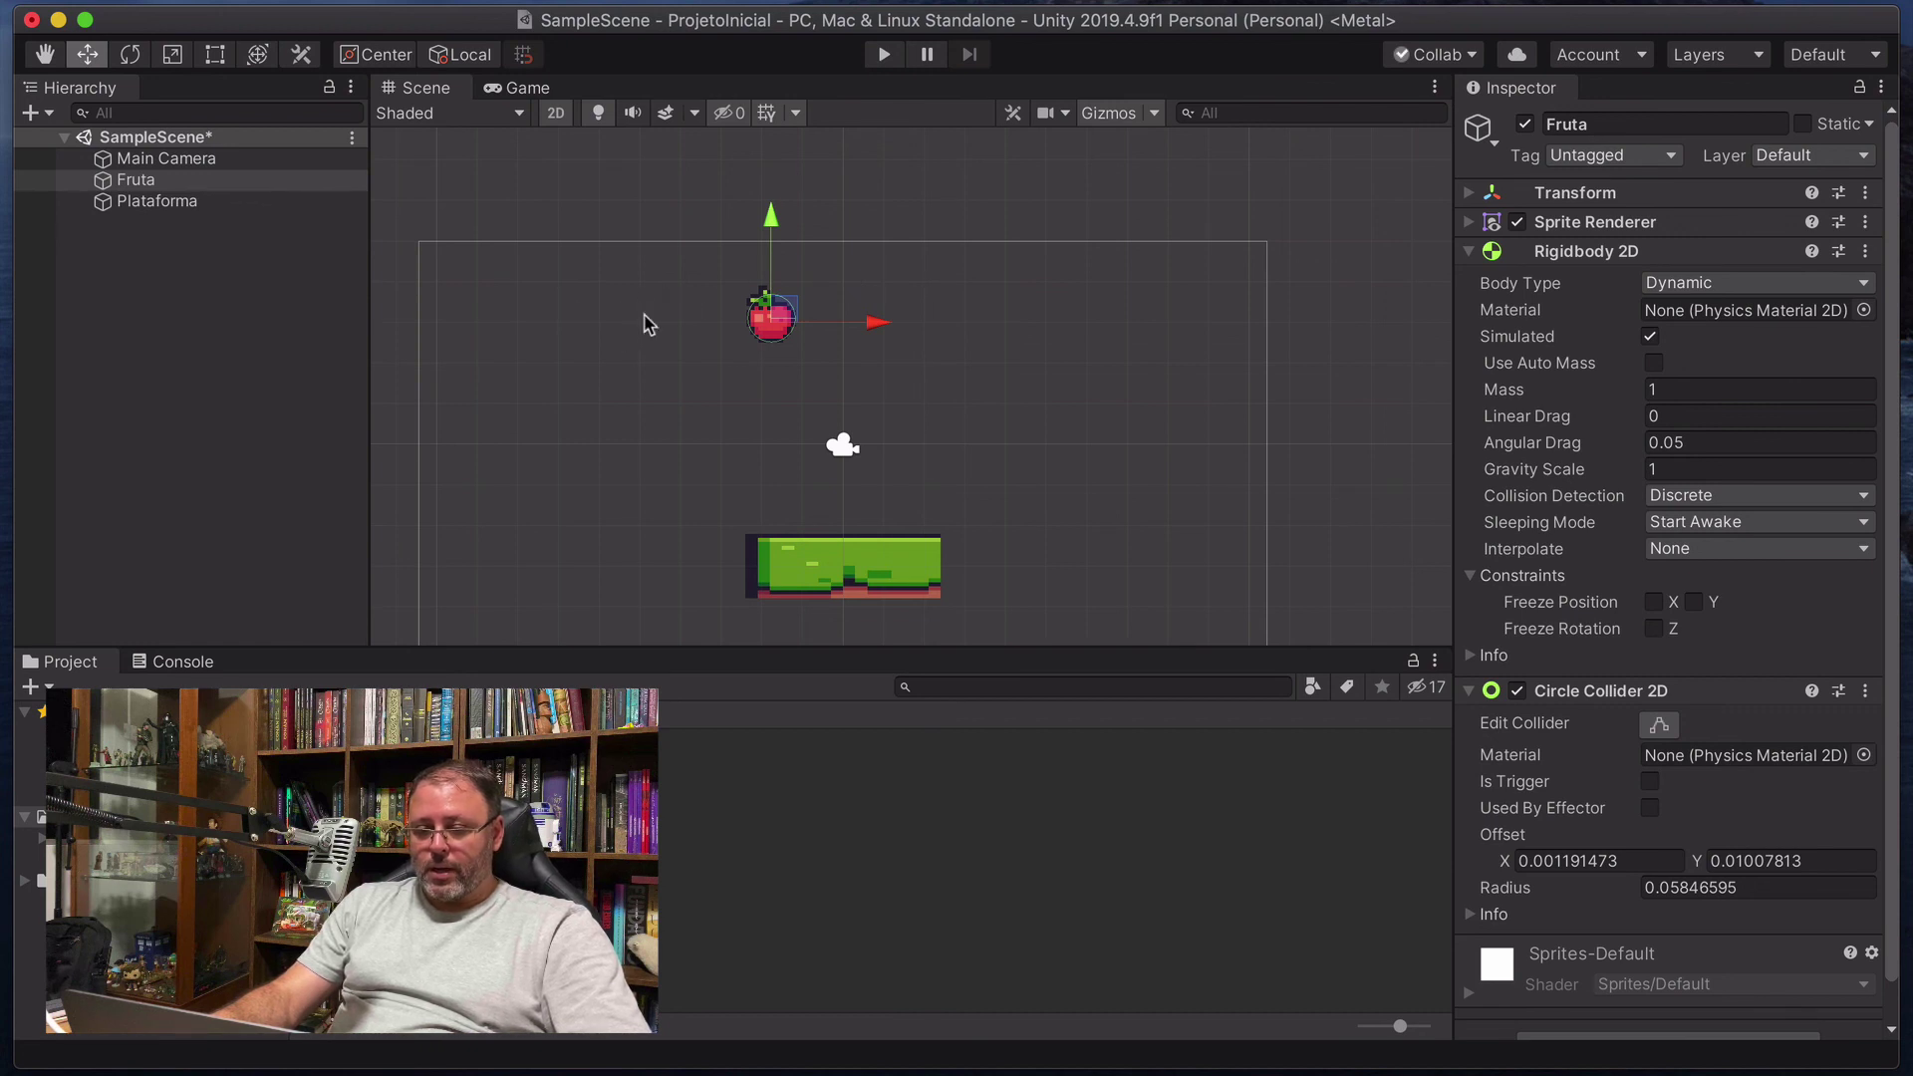
left_click(183, 179)
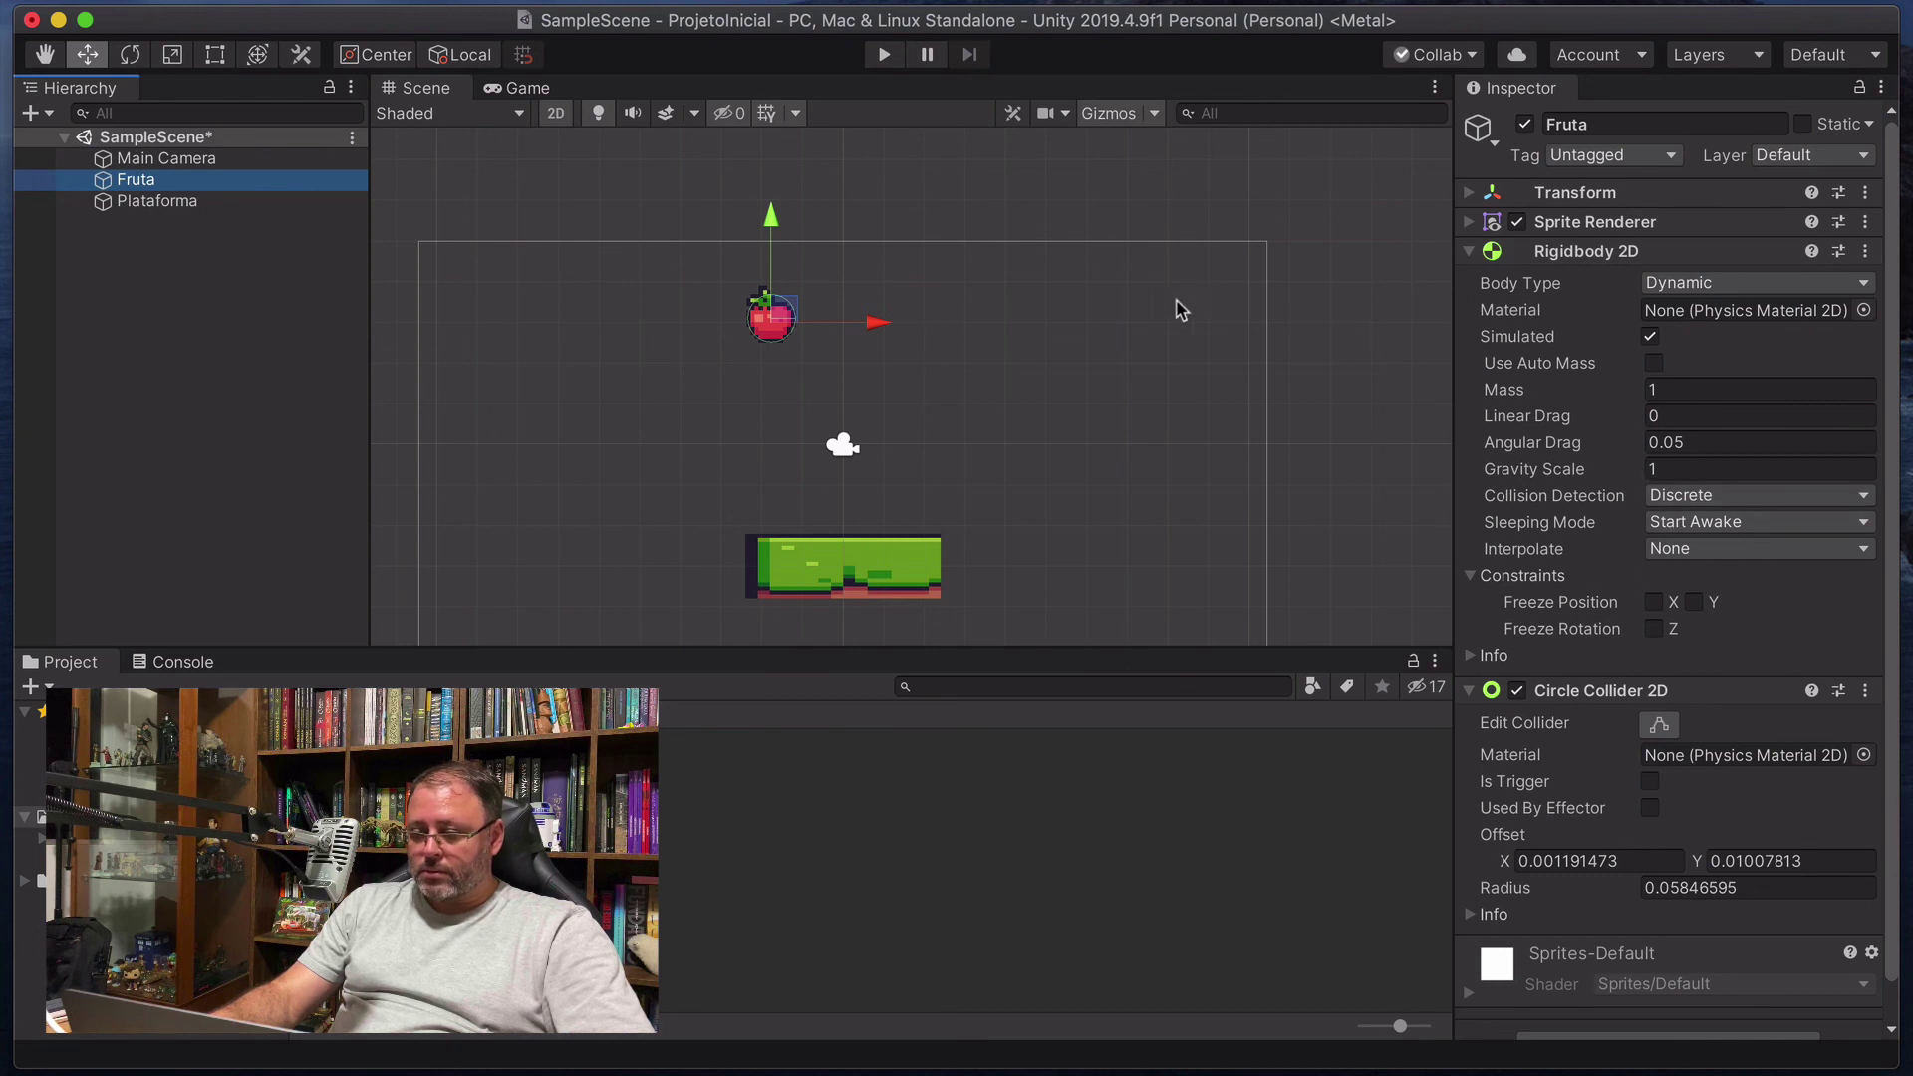
left_click(166, 159)
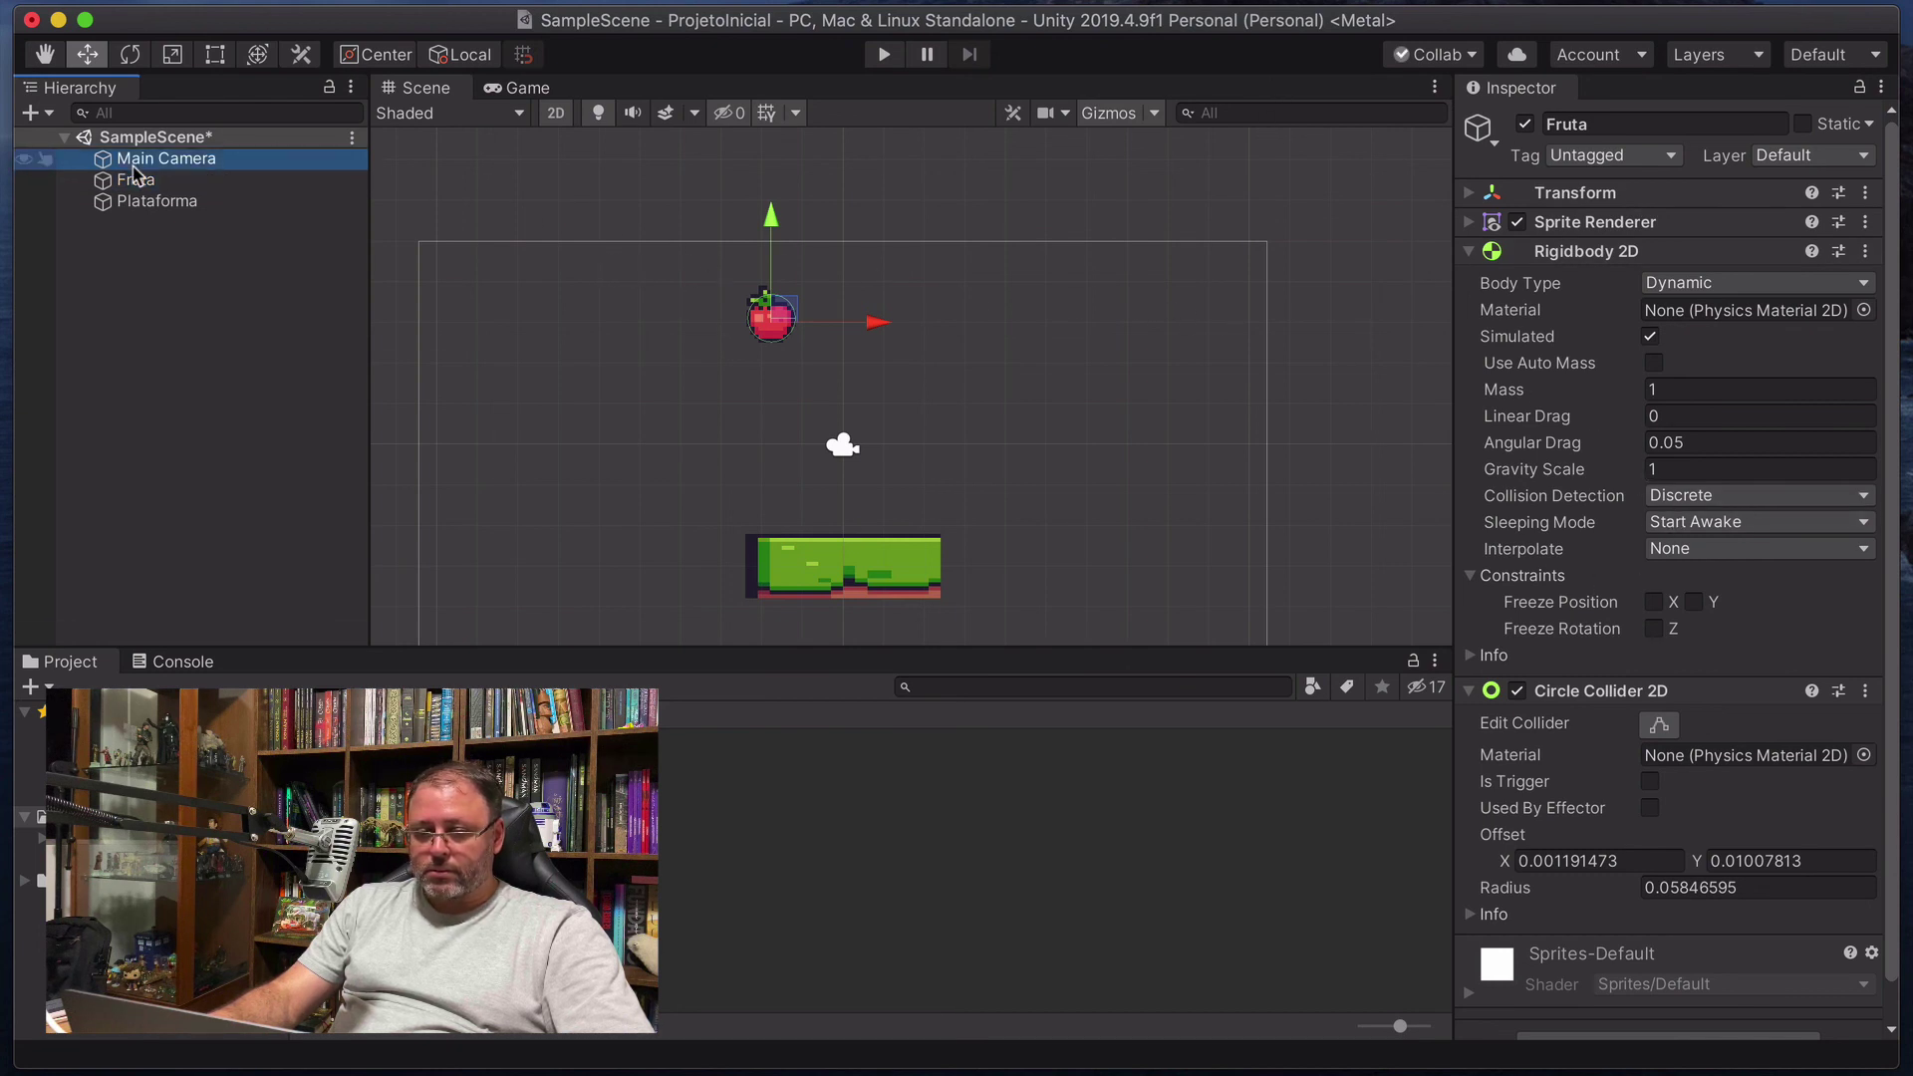
left_click(182, 183)
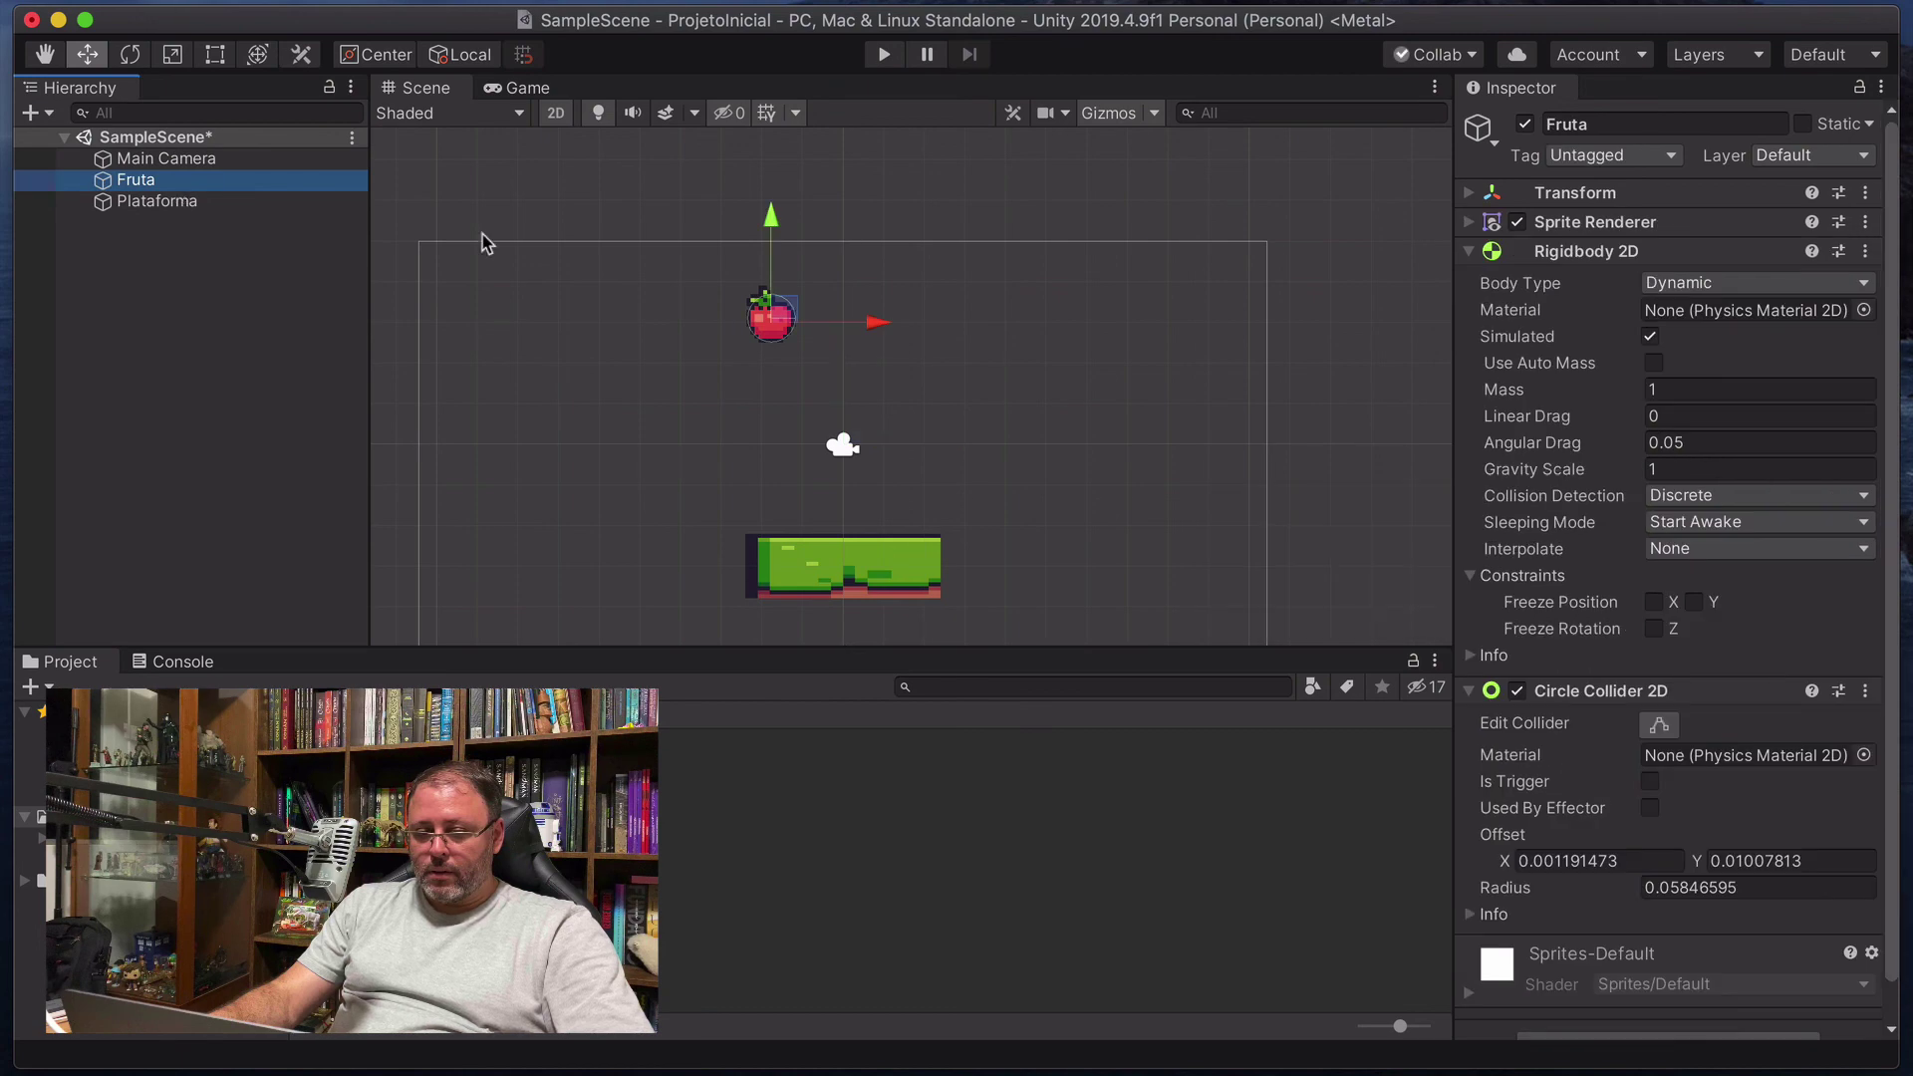
Set Fruta's X position to 0 in its Transform.
left_click(1480, 193)
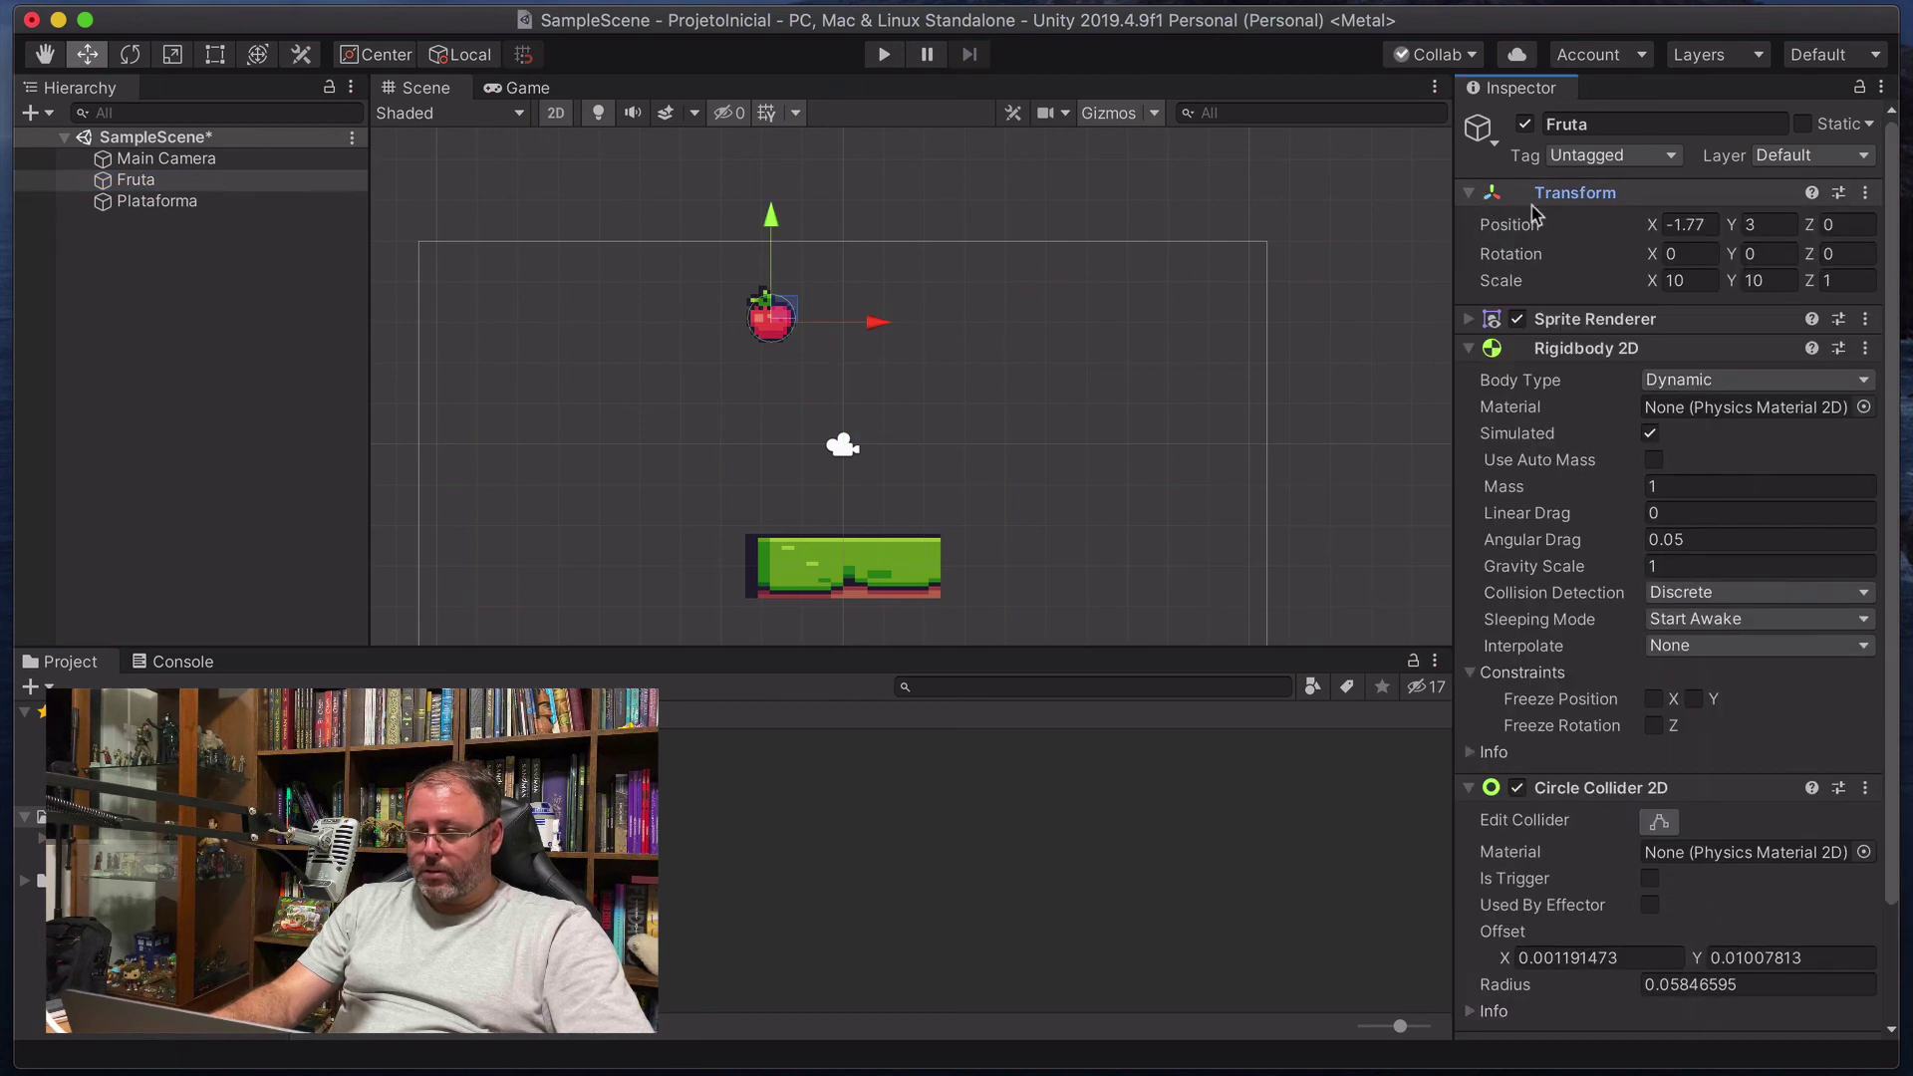
left_click(1706, 225)
type("0")
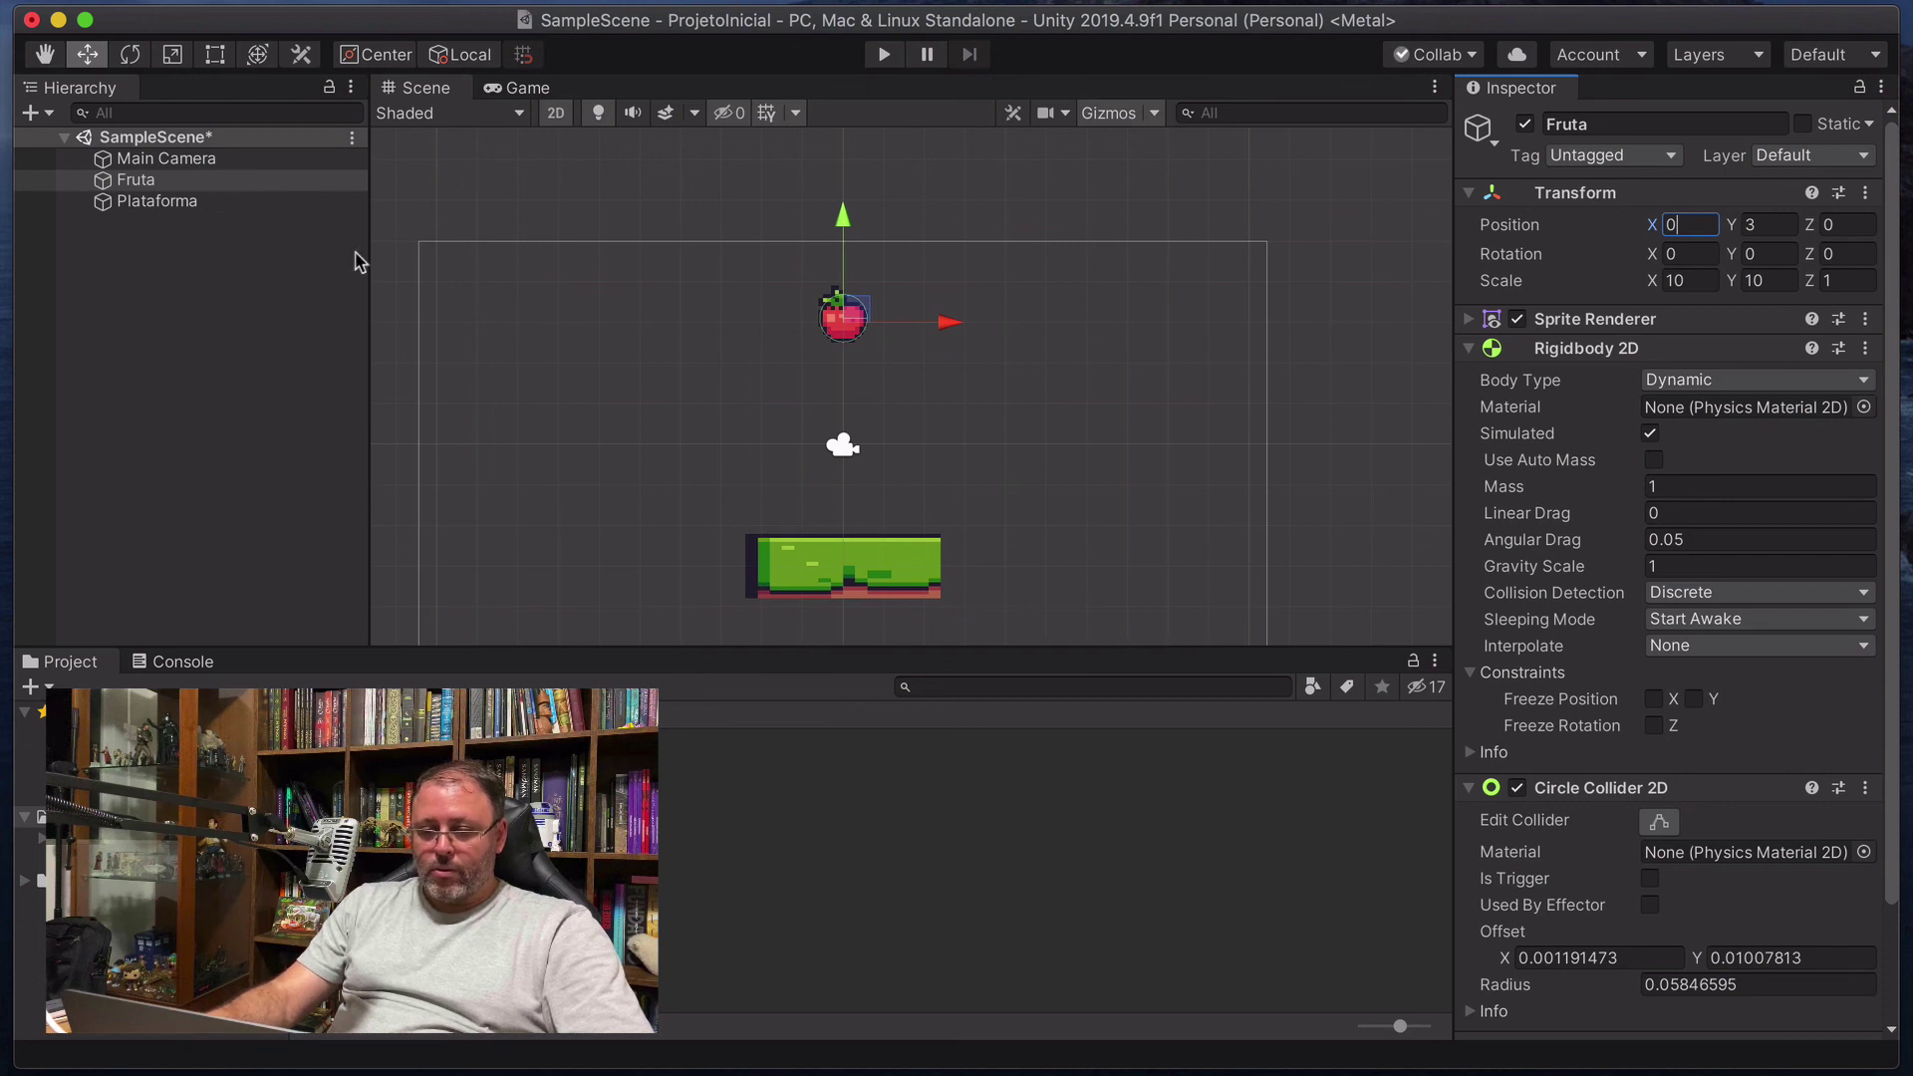
Rotate Plataforma freehand about 23.7 degrees counterclockwise around its Z axis so it forms a ramp.
left_click(200, 202)
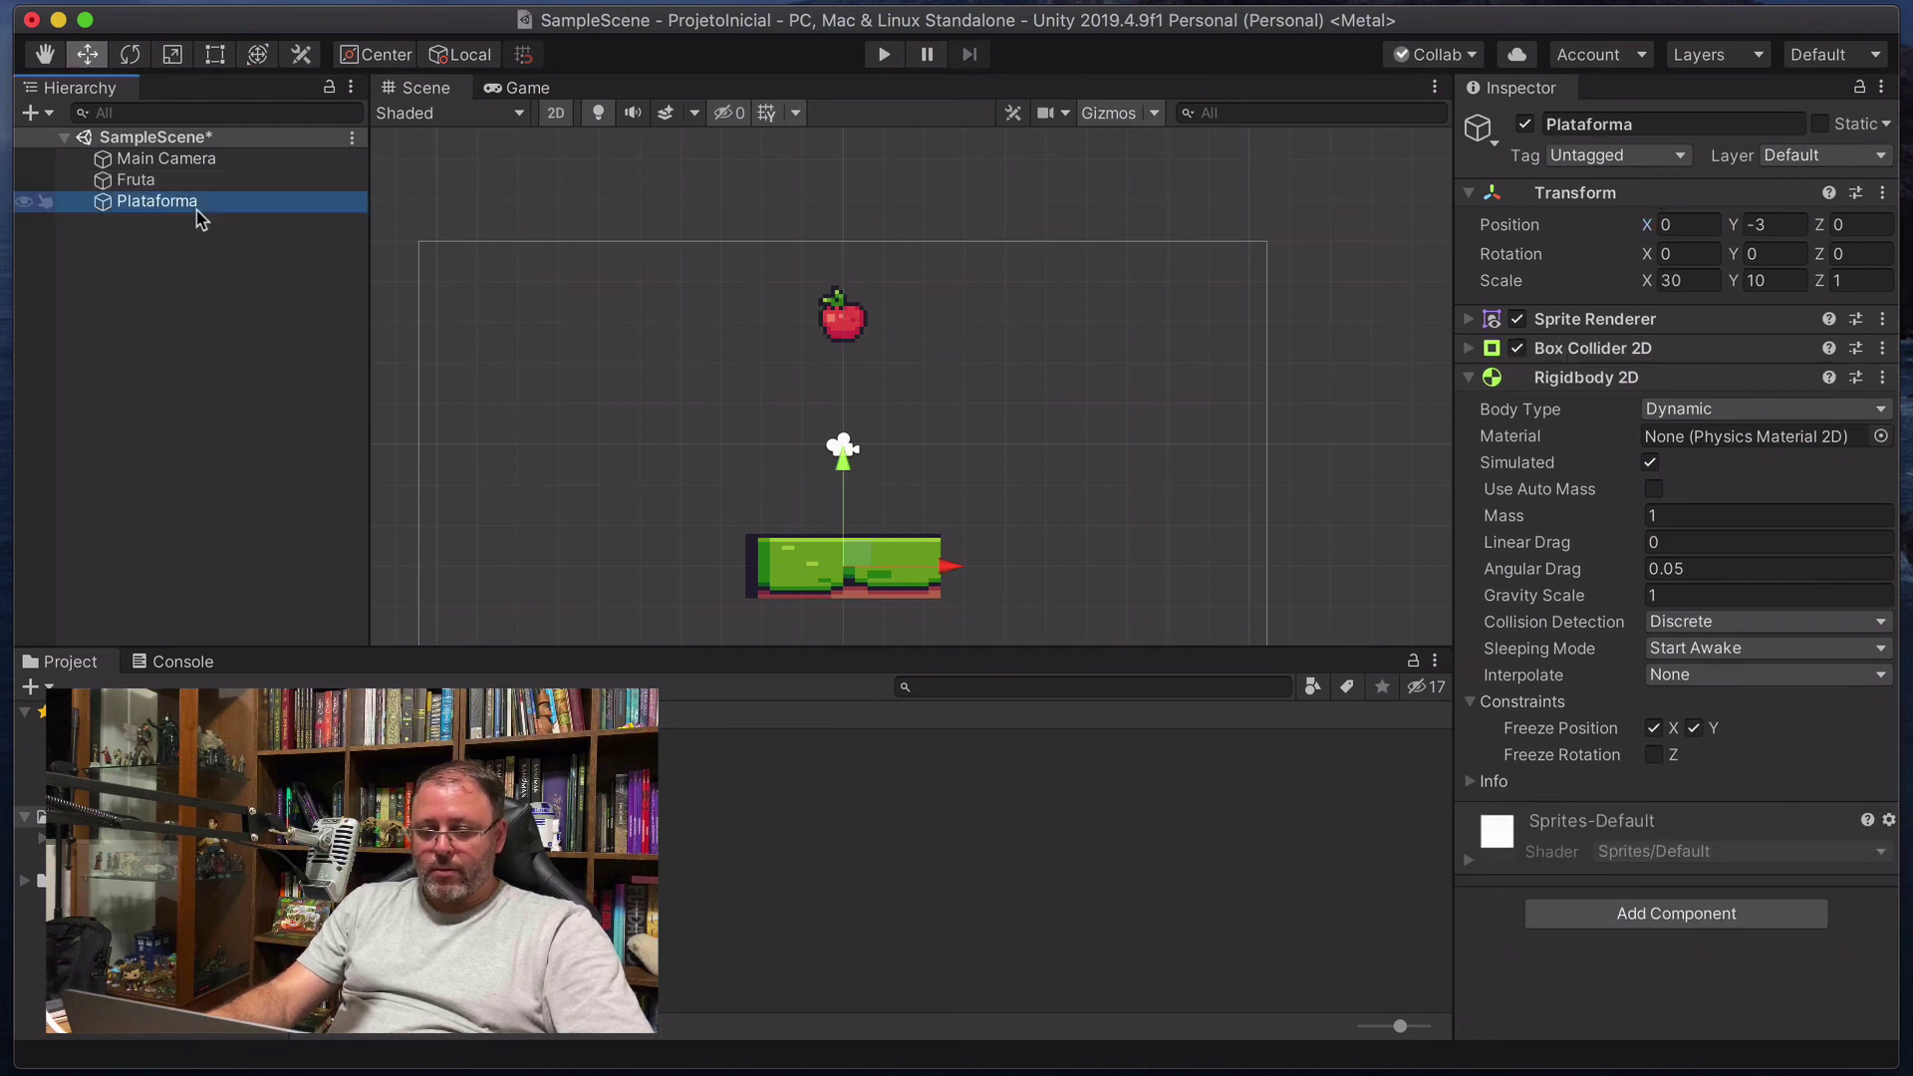
left_click(130, 54)
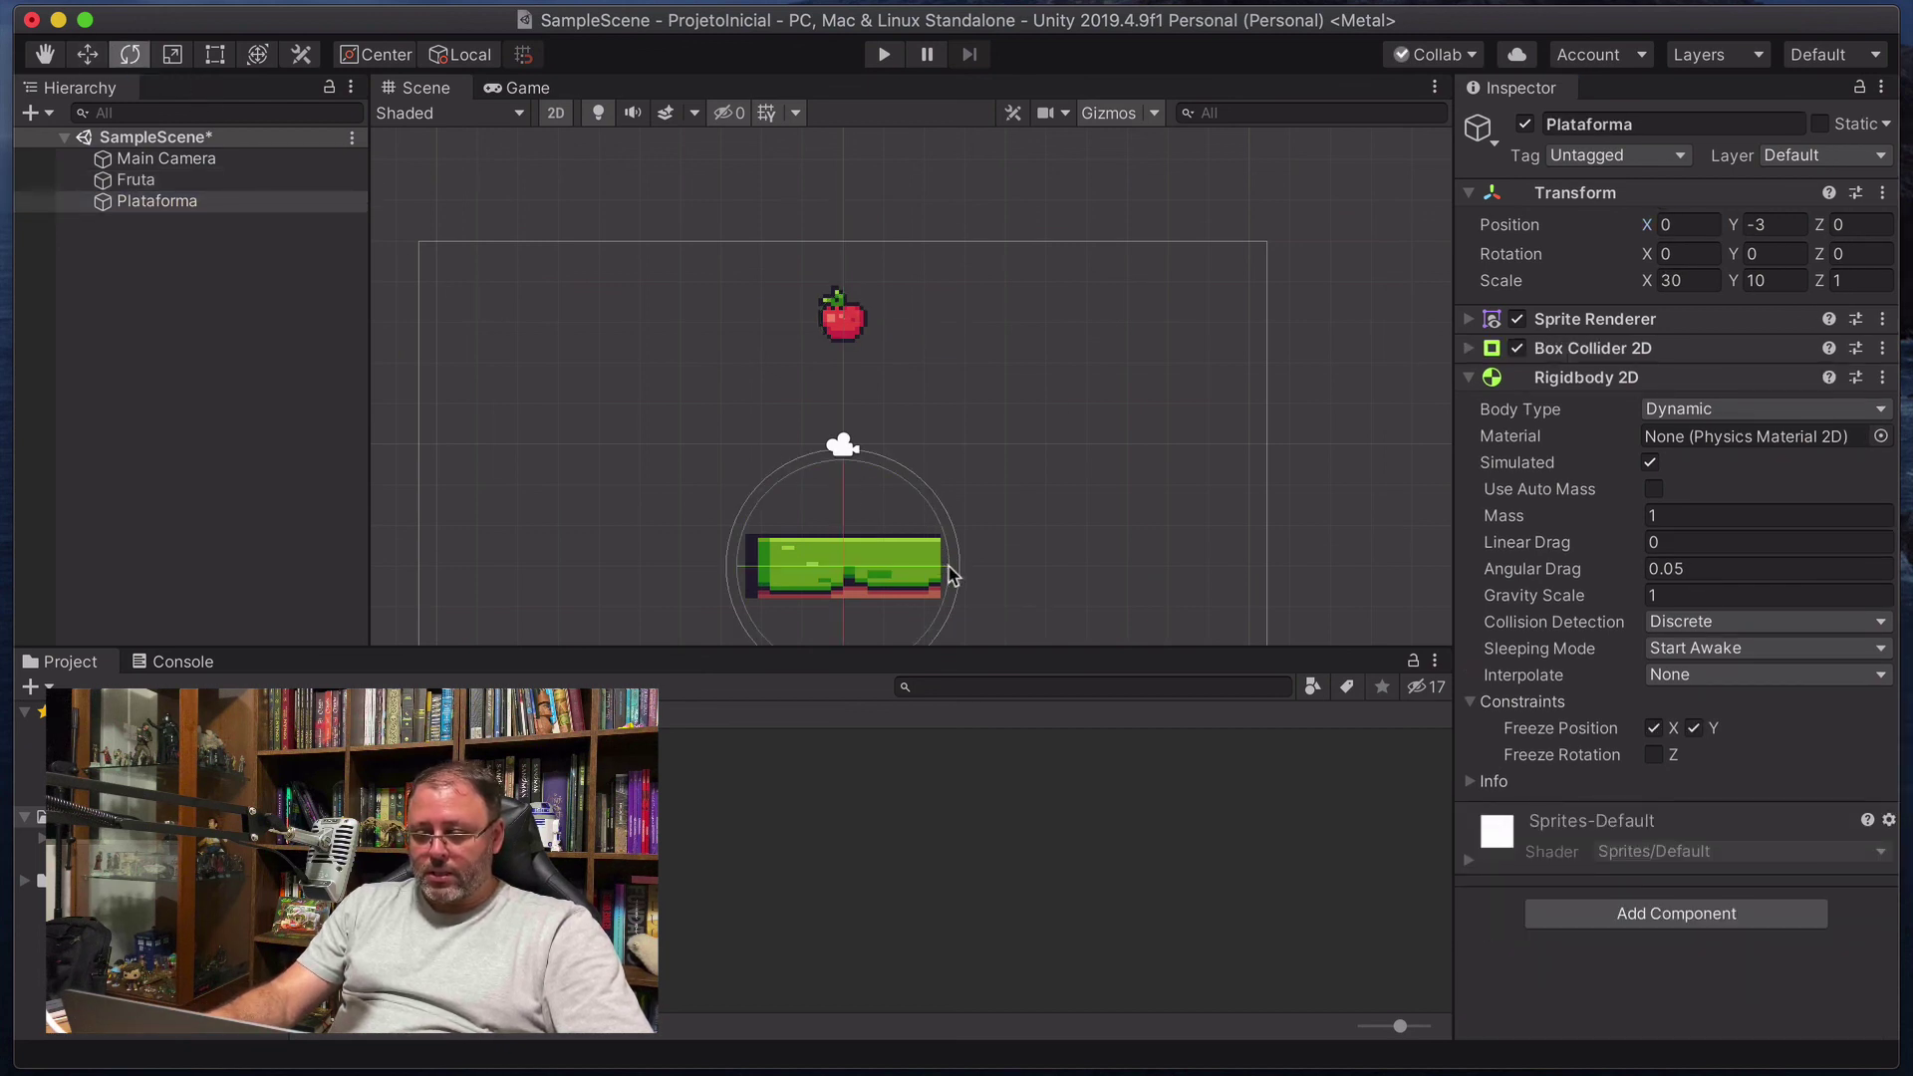
left_click_drag(948, 575, 964, 485)
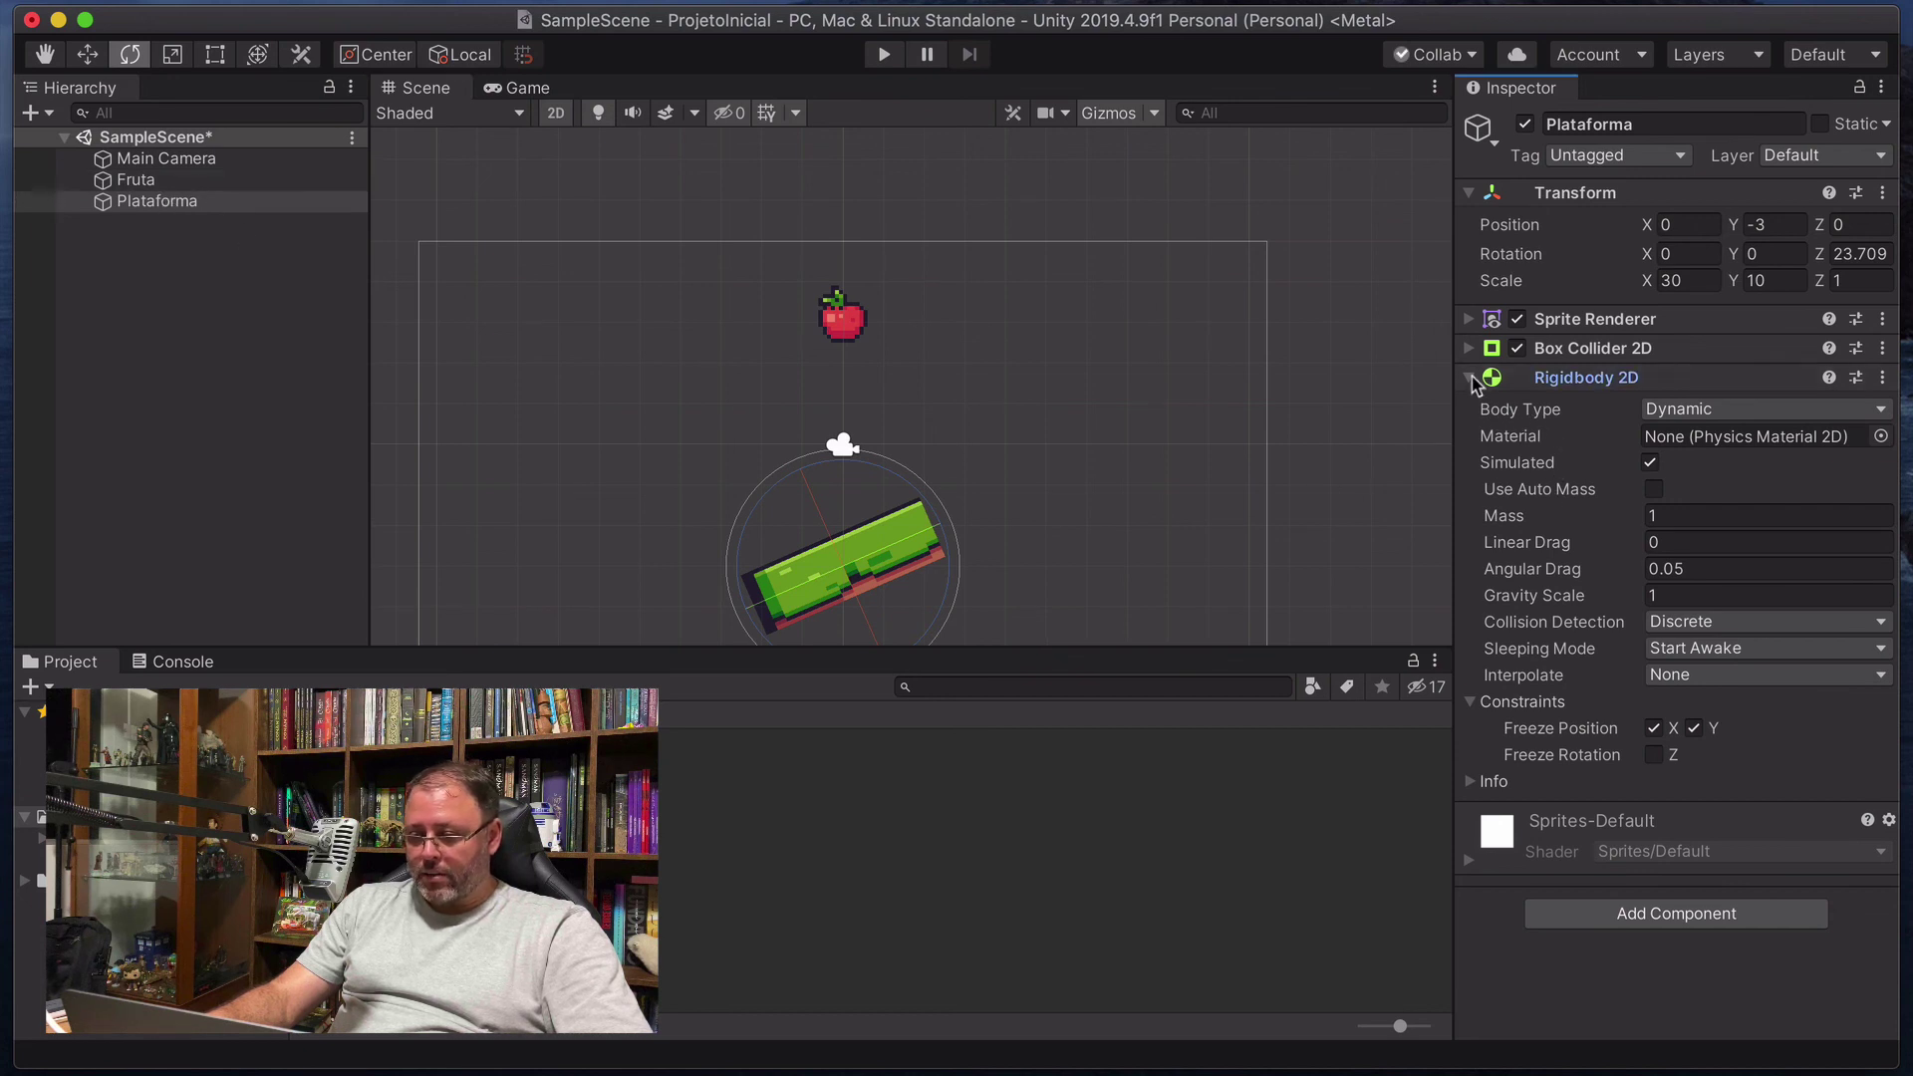
Remove the Rigidbody 2D component from Plataforma.
left_click(1540, 382)
left_click(1881, 378)
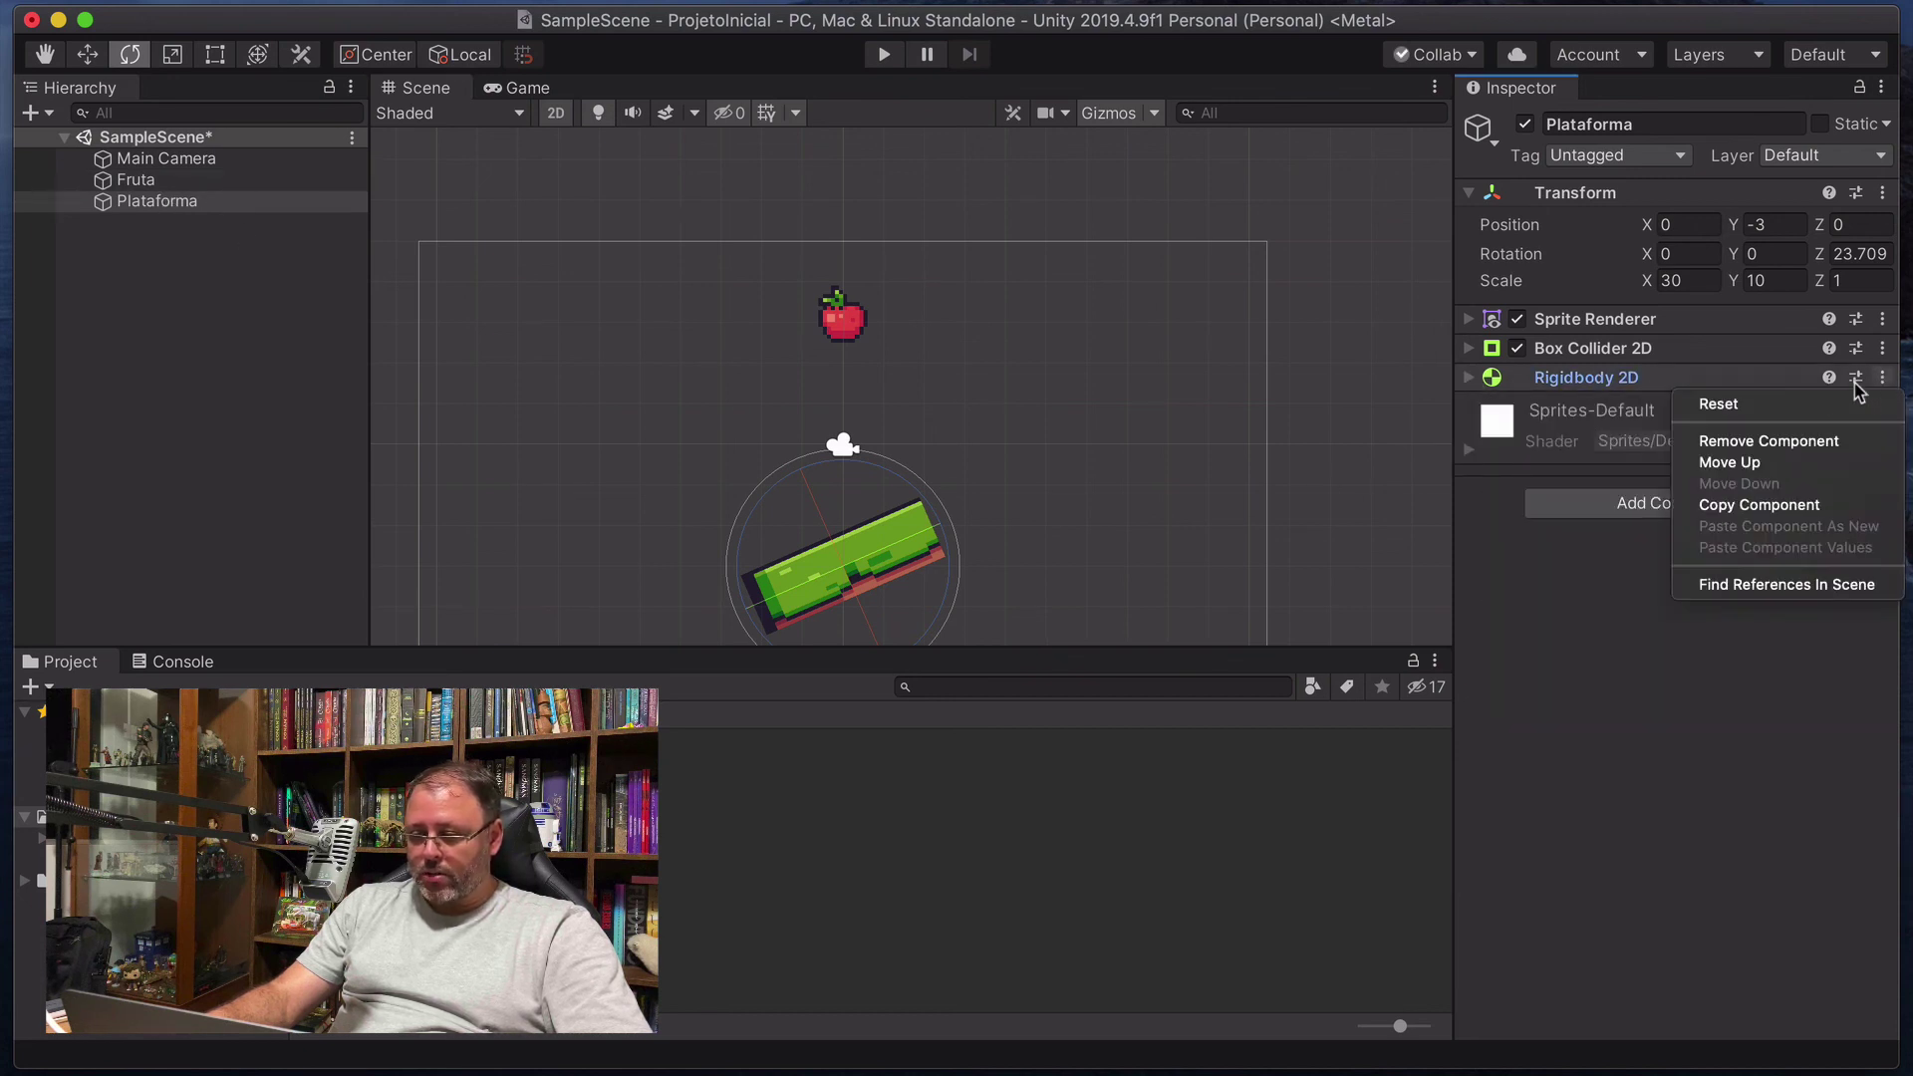
left_click(1802, 450)
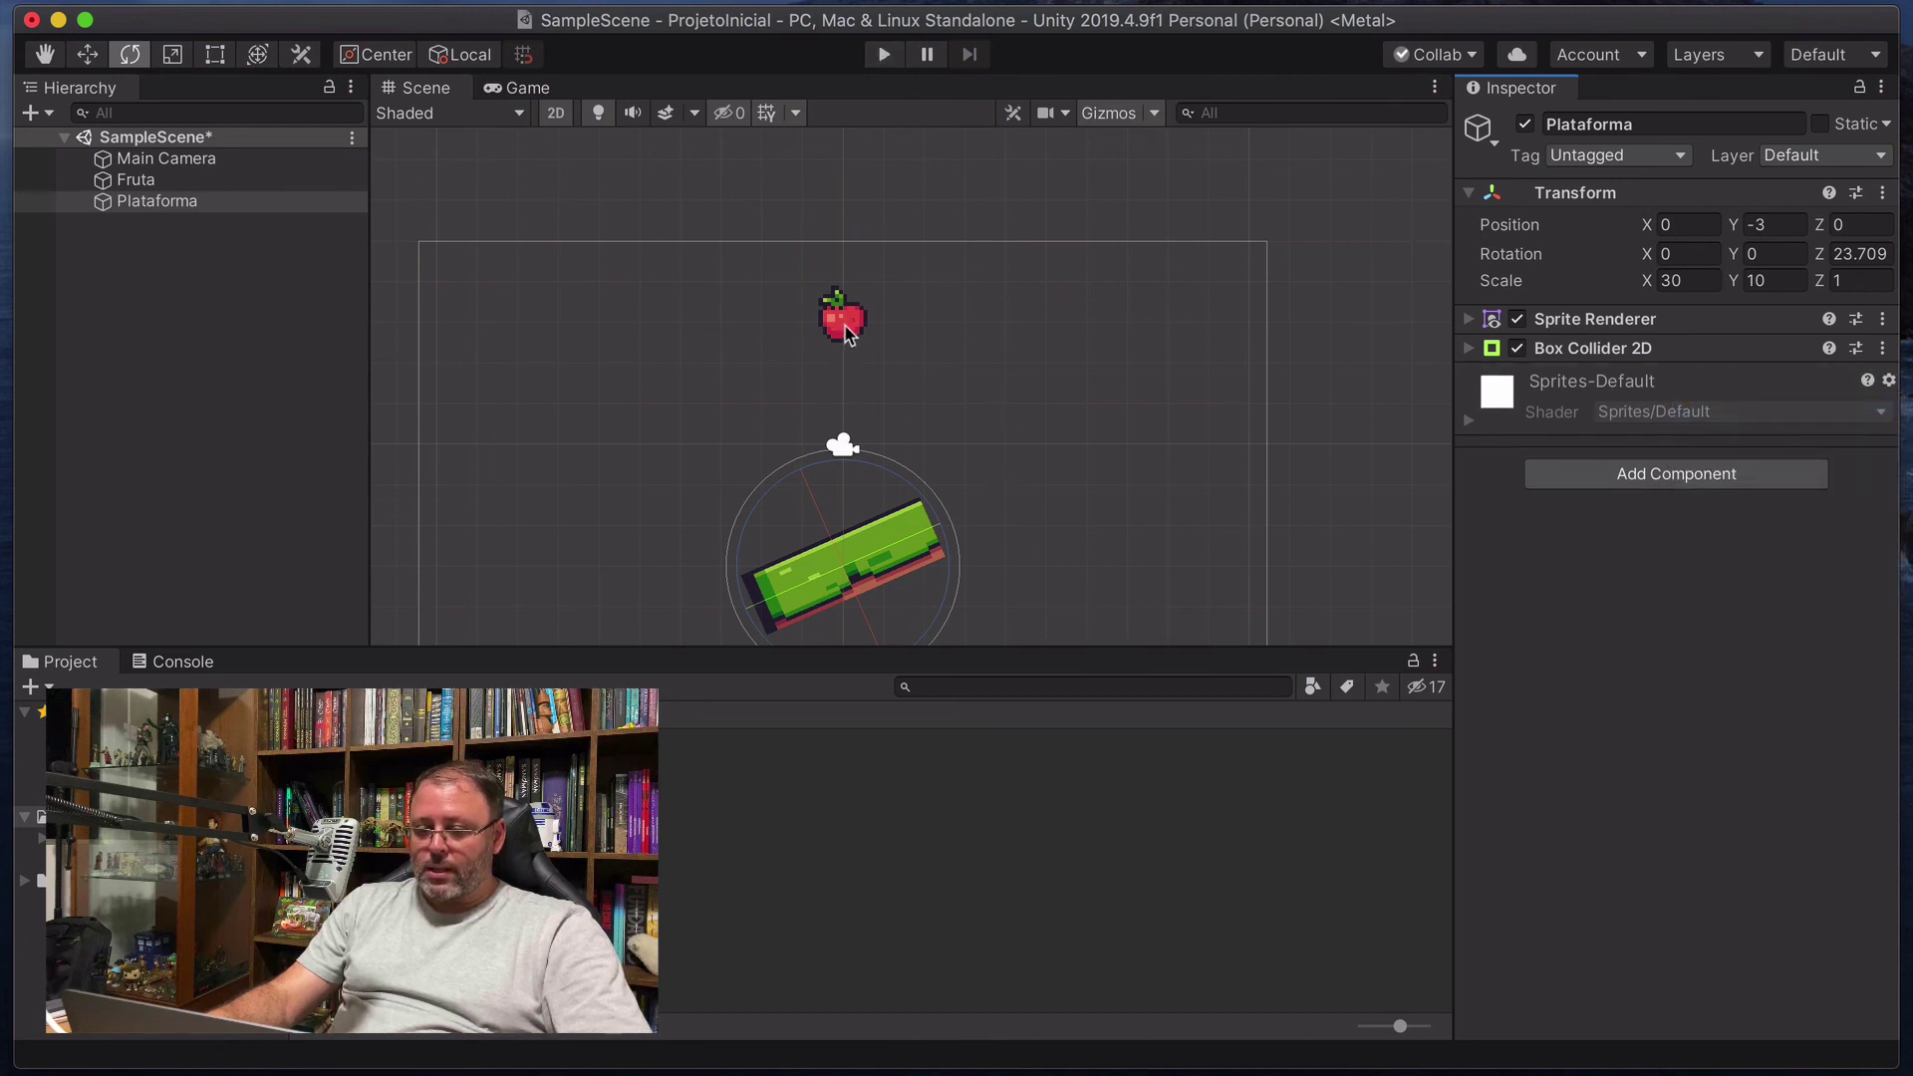
Select Fruta, play-test its fall onto the tilted Plataforma, and stop the test.
left_click(267, 182)
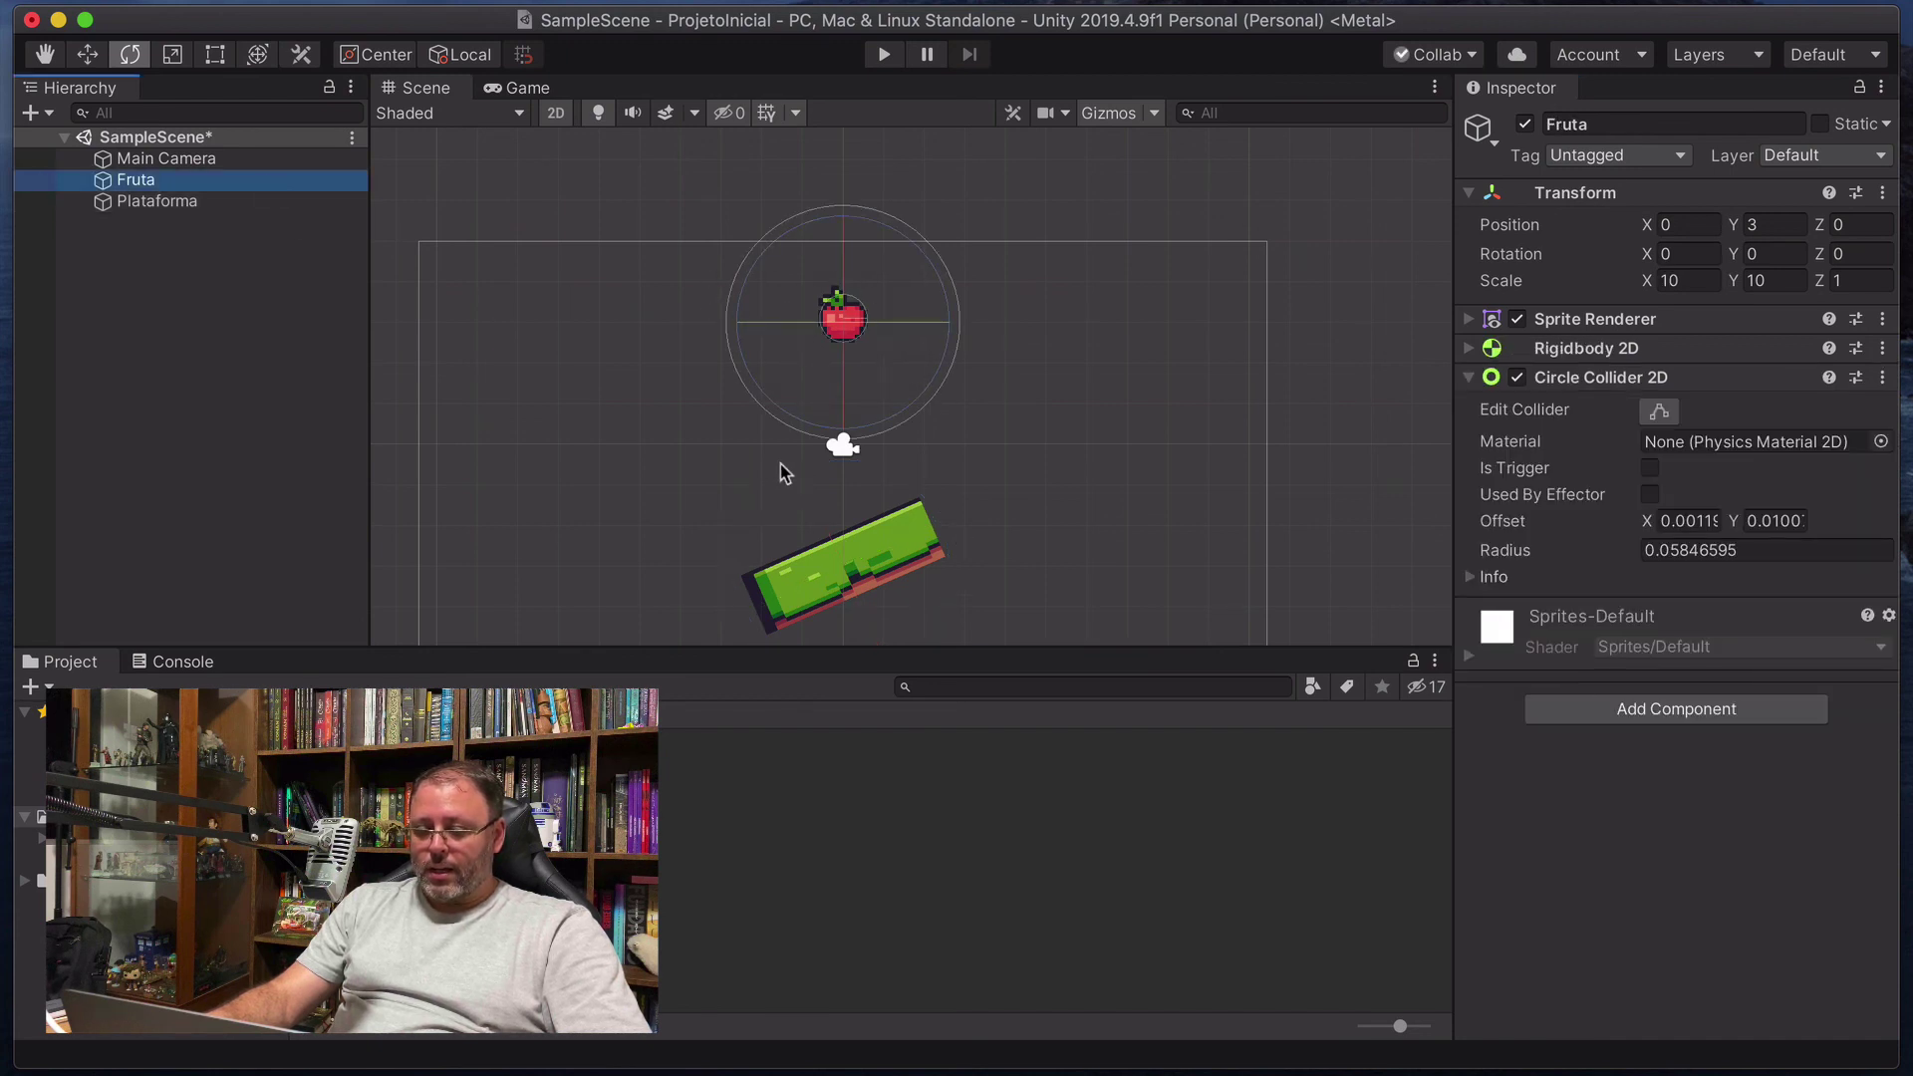
left_click(884, 55)
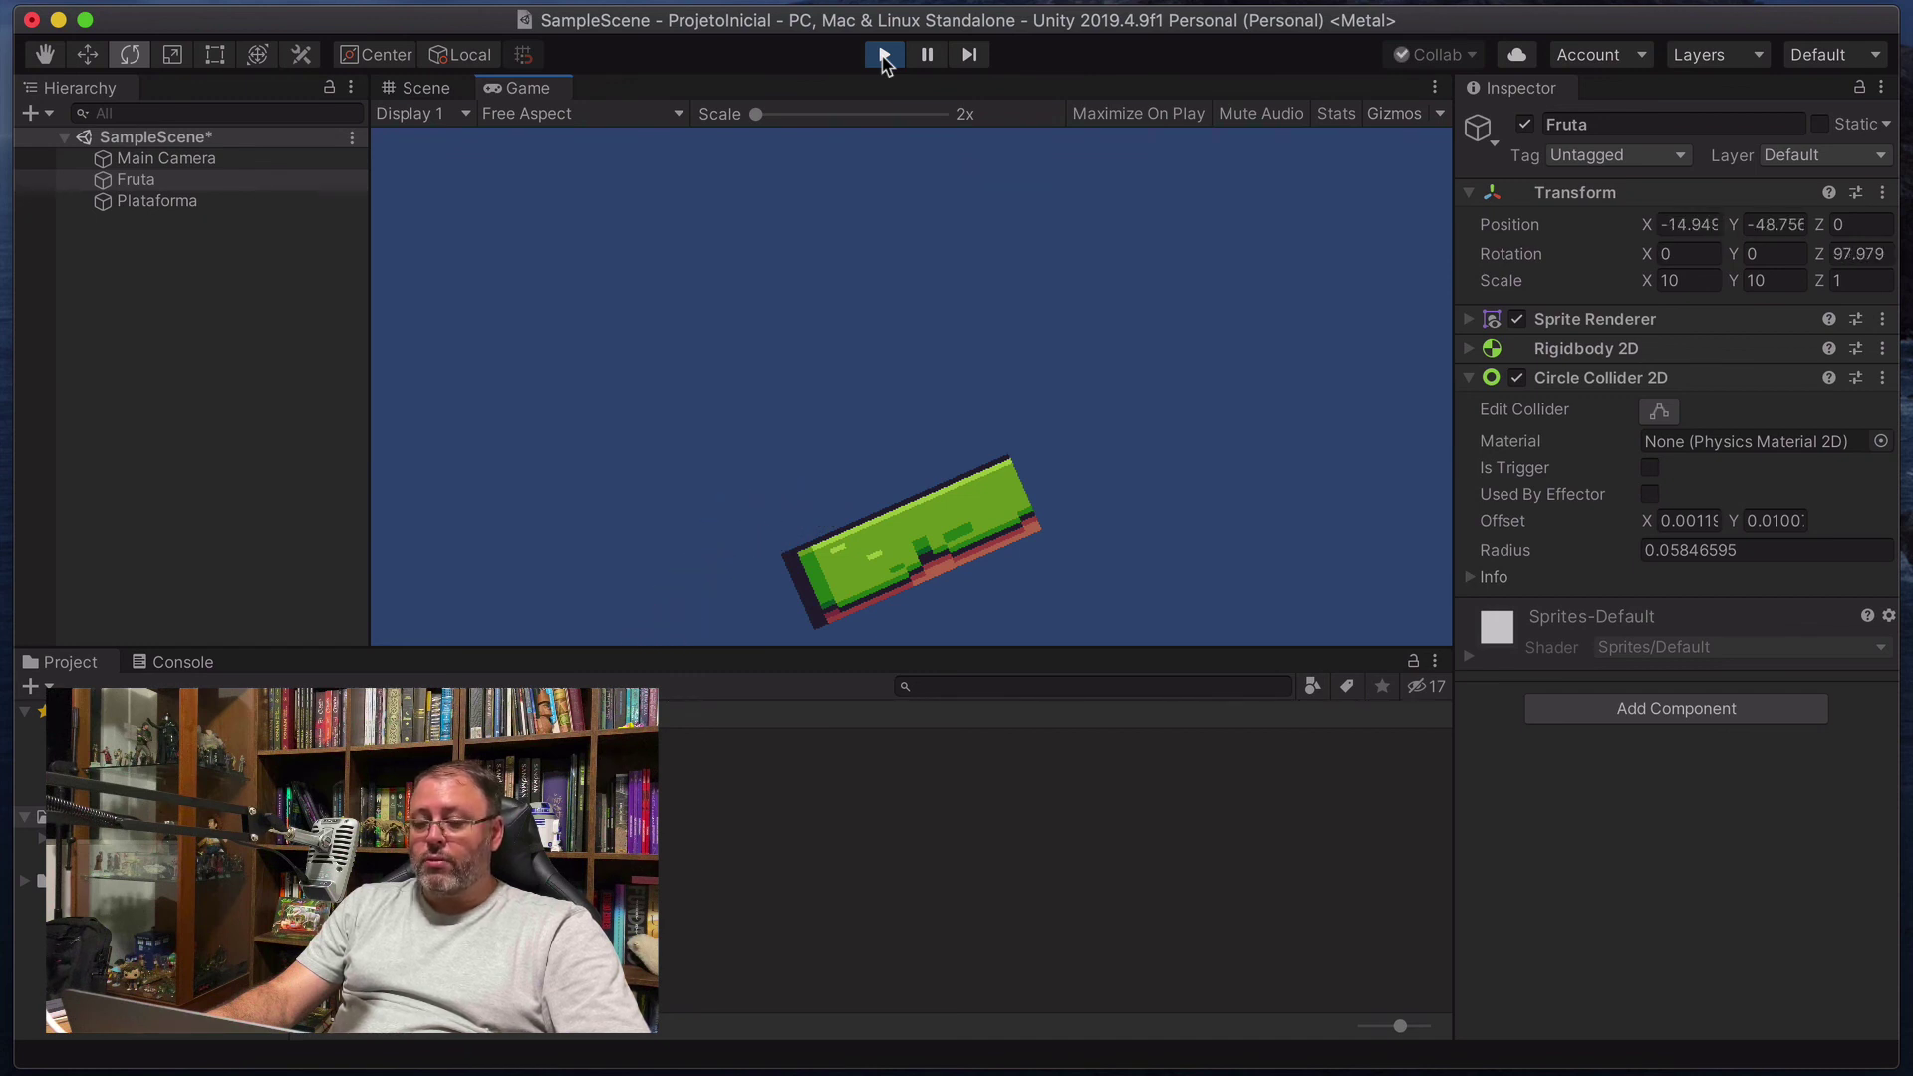
left_click(884, 55)
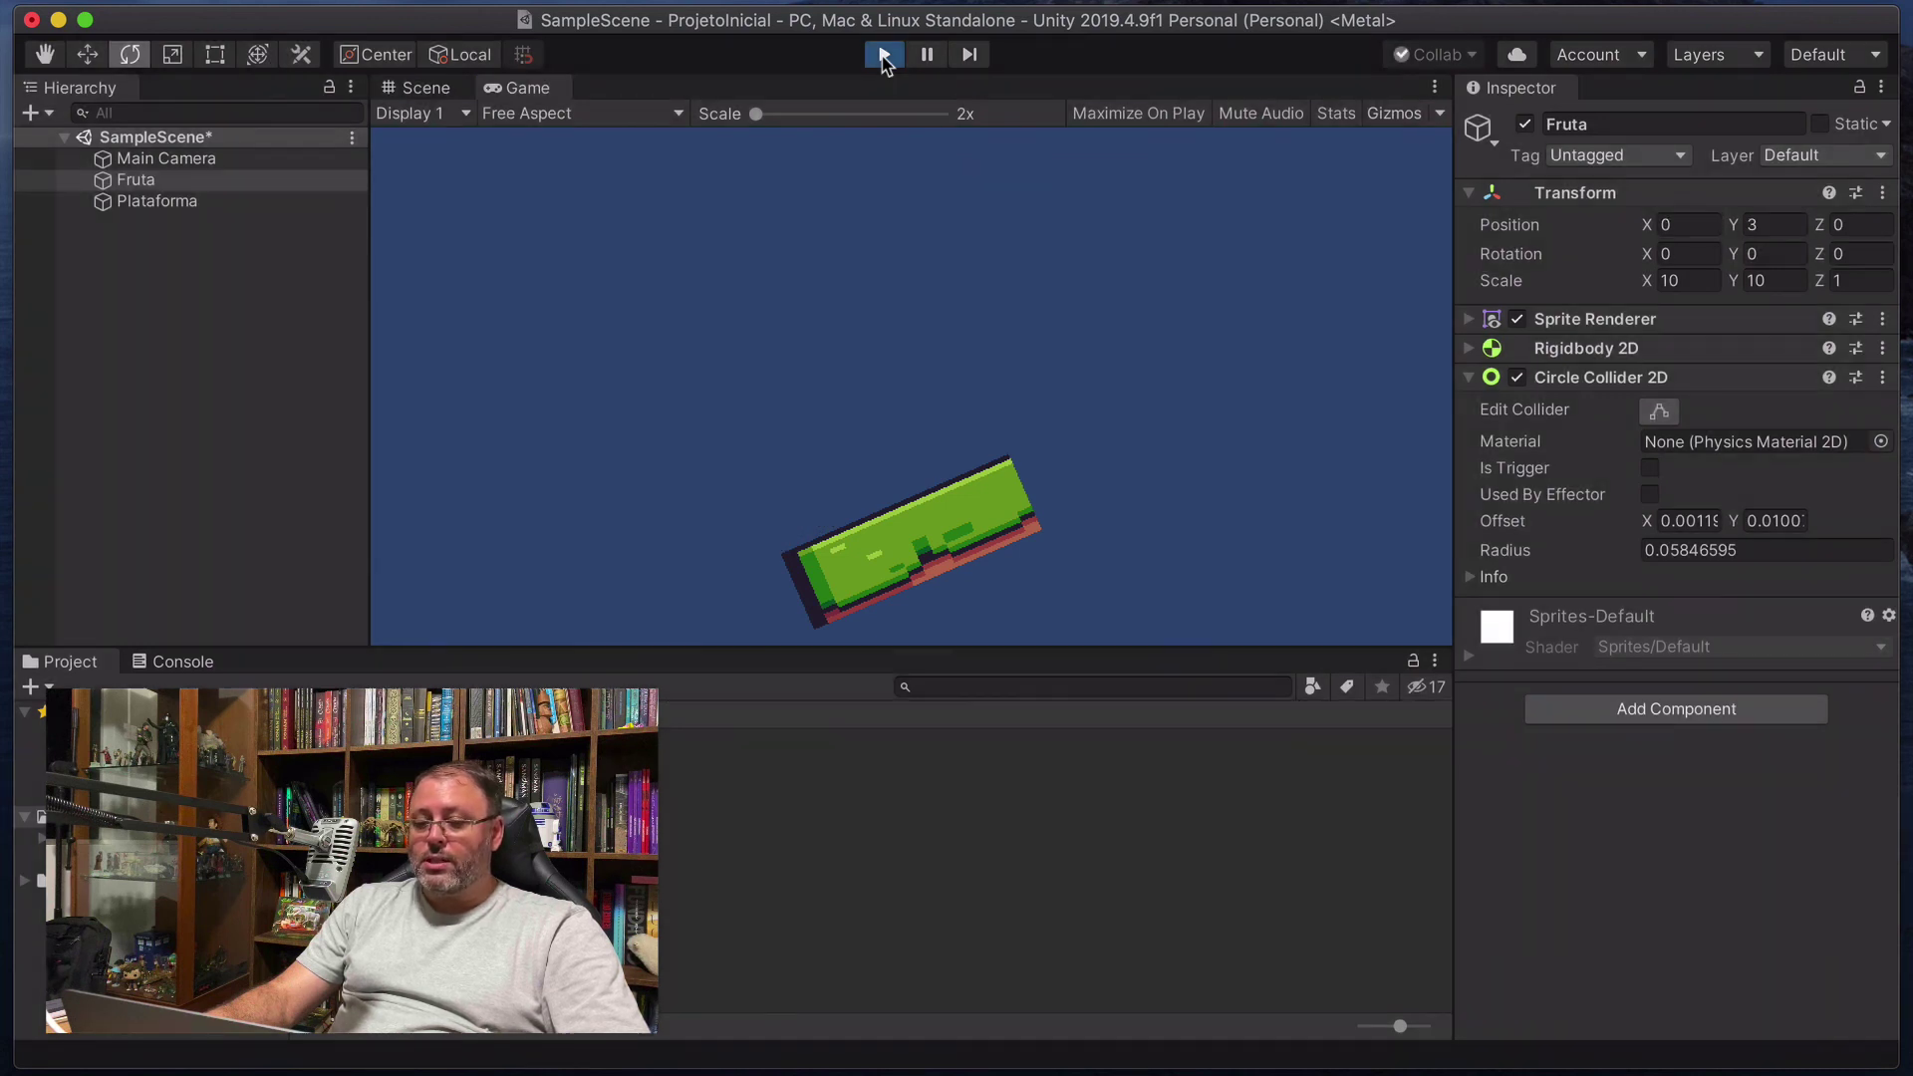
Set Plataforma's Z rotation to 0 in its Transform.
left_click(249, 203)
key("super+z")
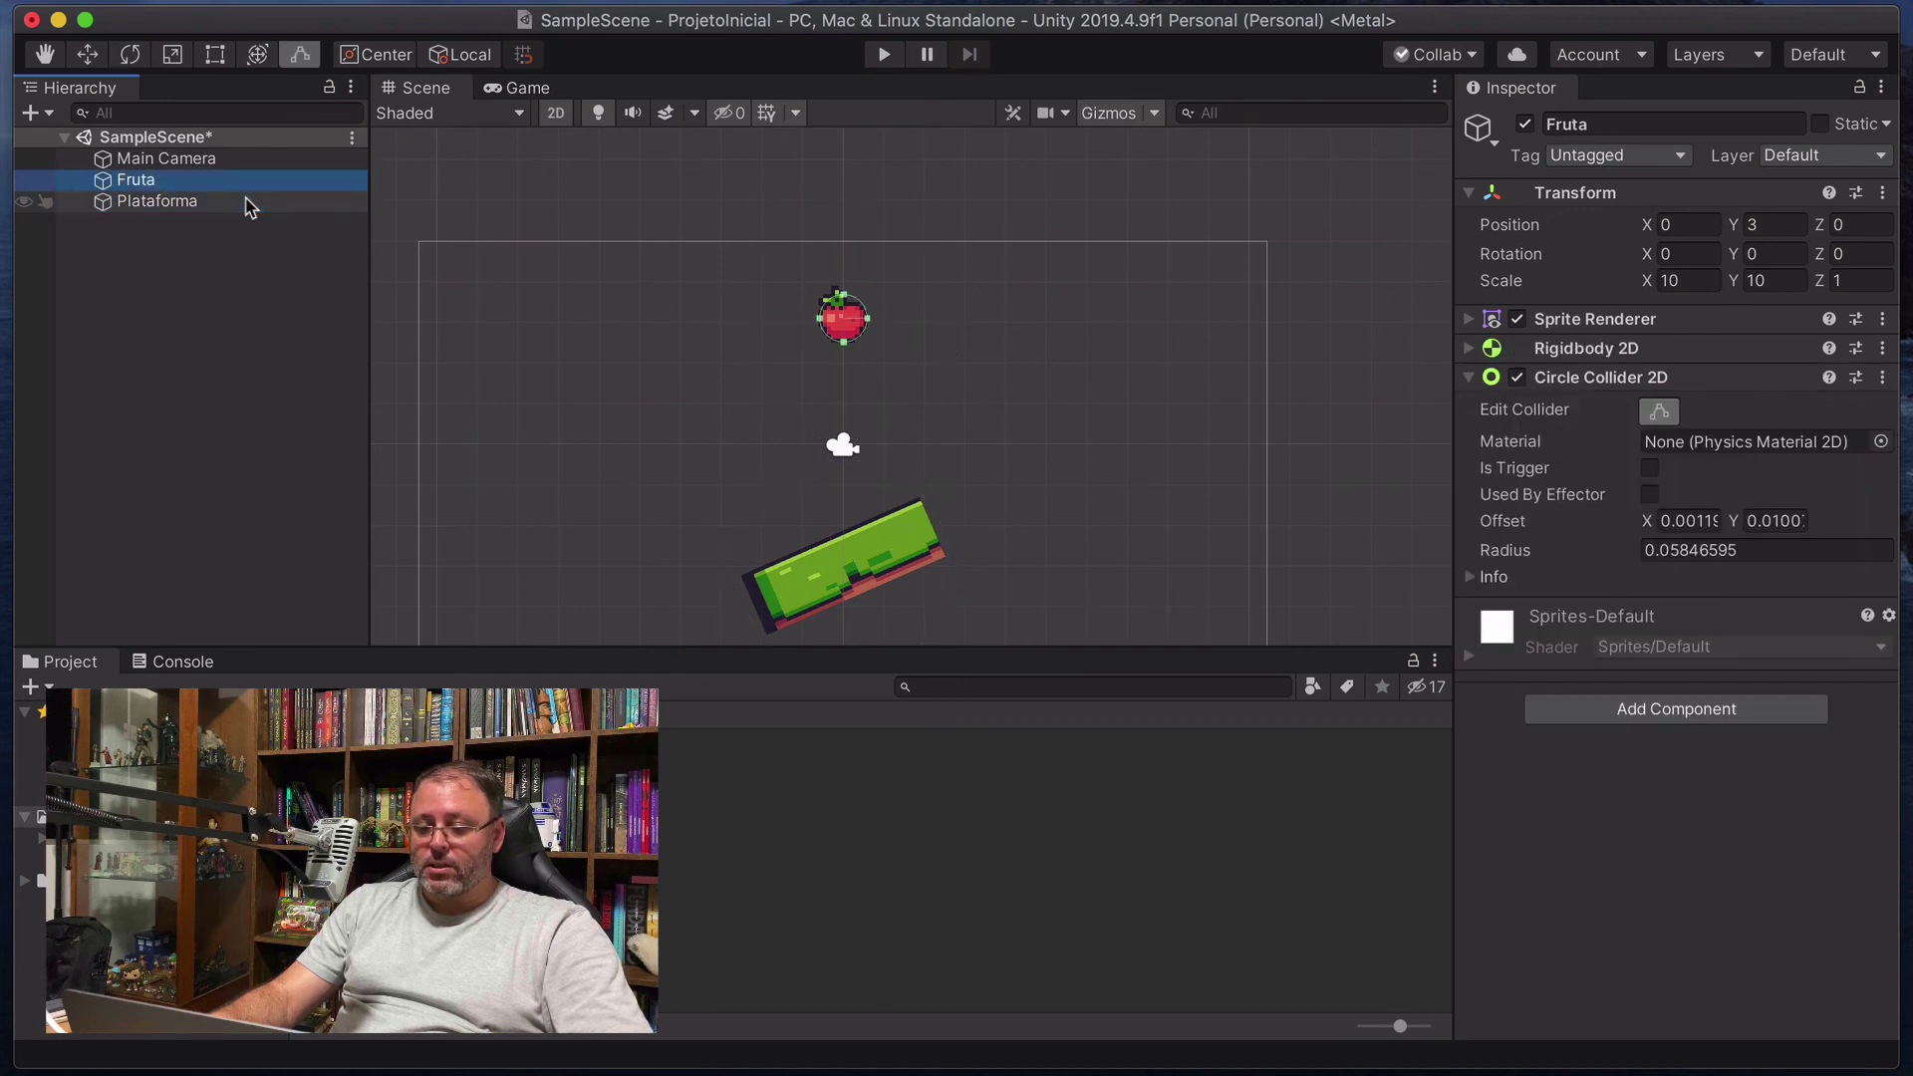
left_click(178, 206)
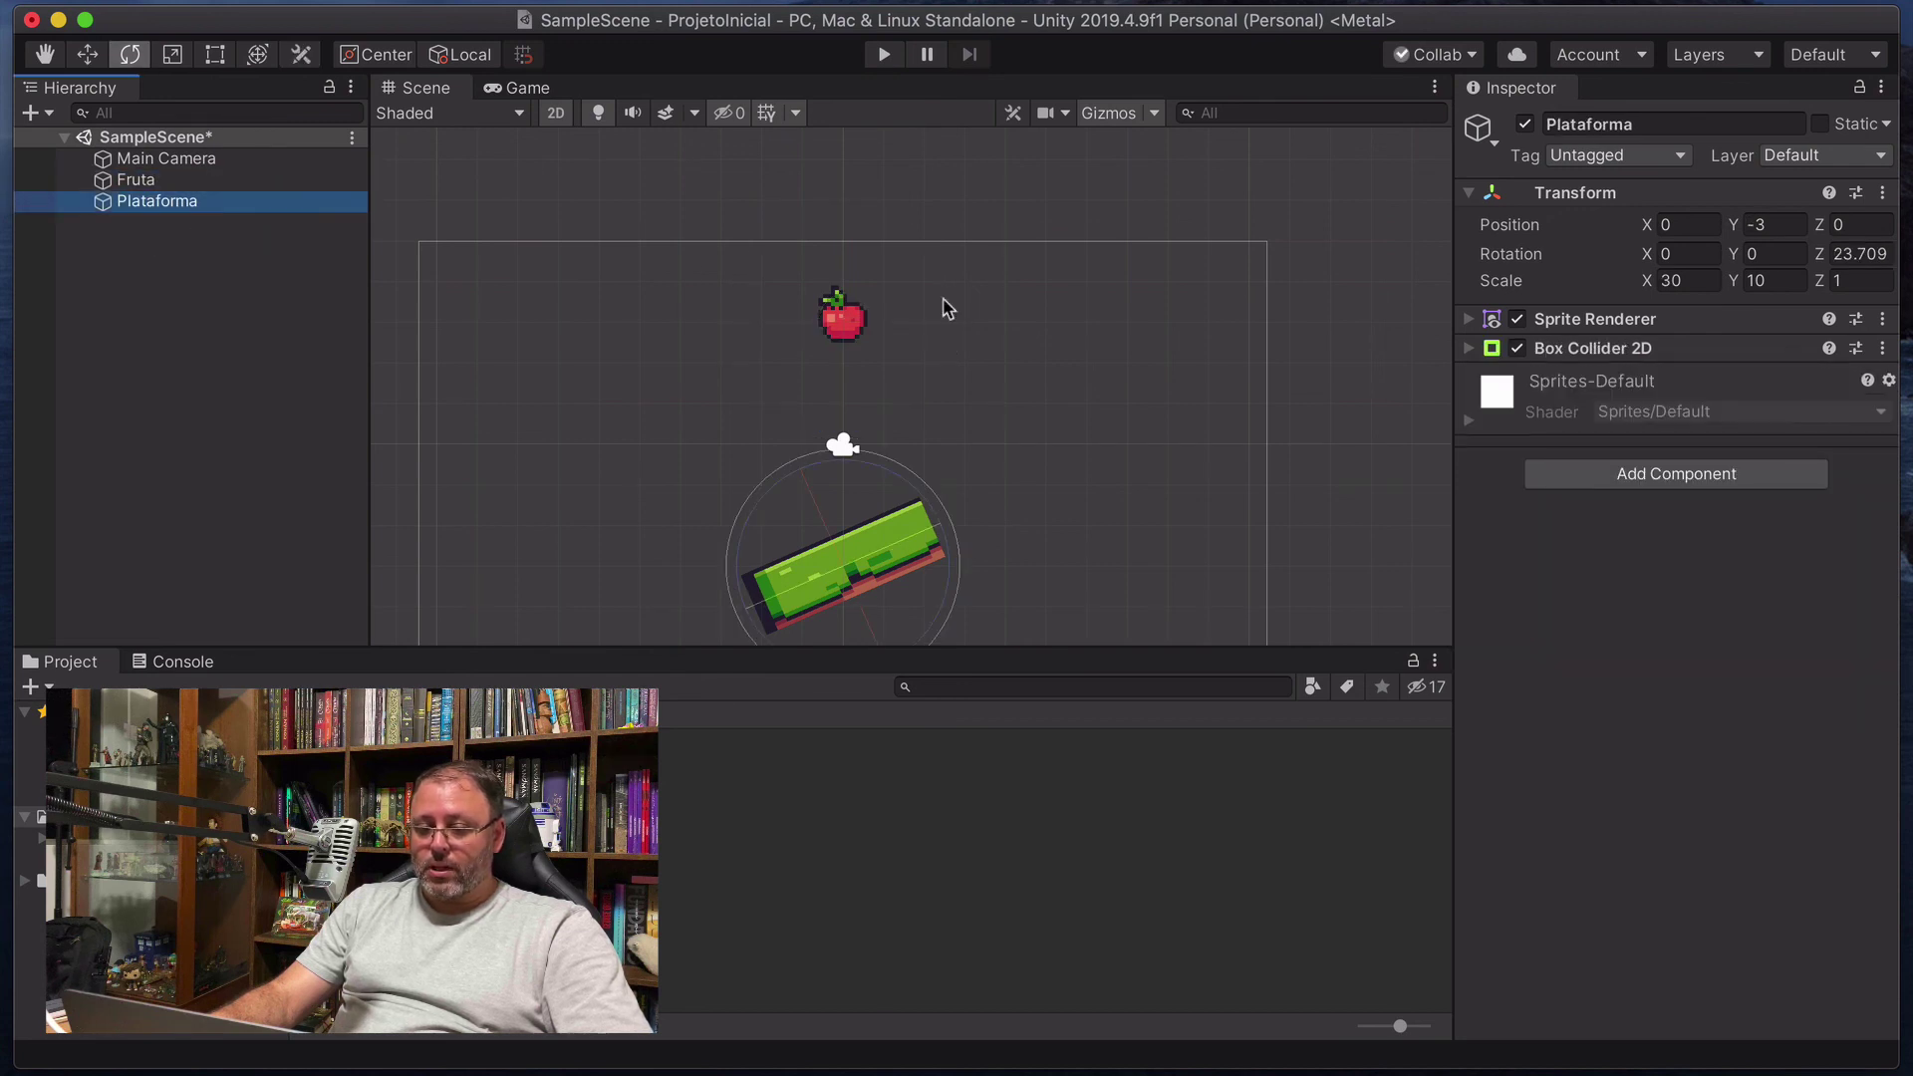
left_click(1855, 253)
type("0")
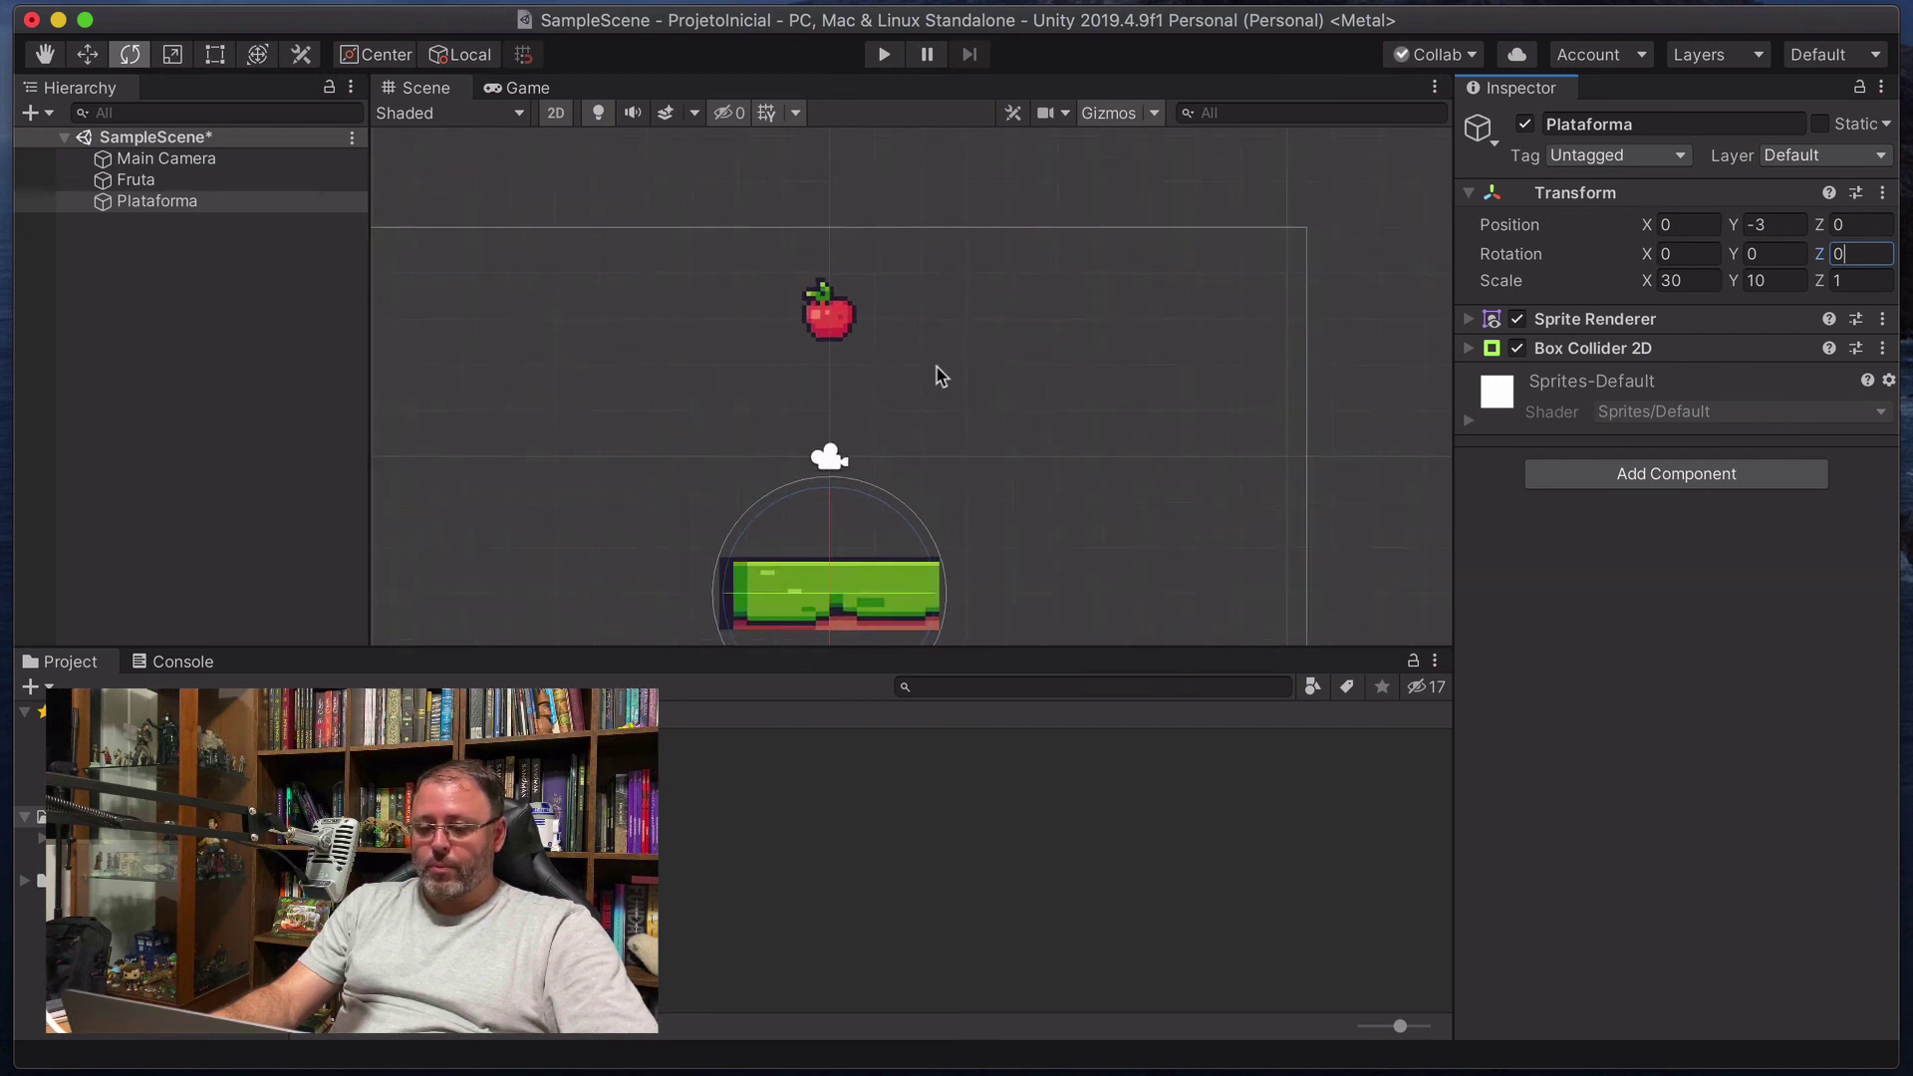
scroll(803, 577, "down", 3)
scroll(816, 576, "up", 4)
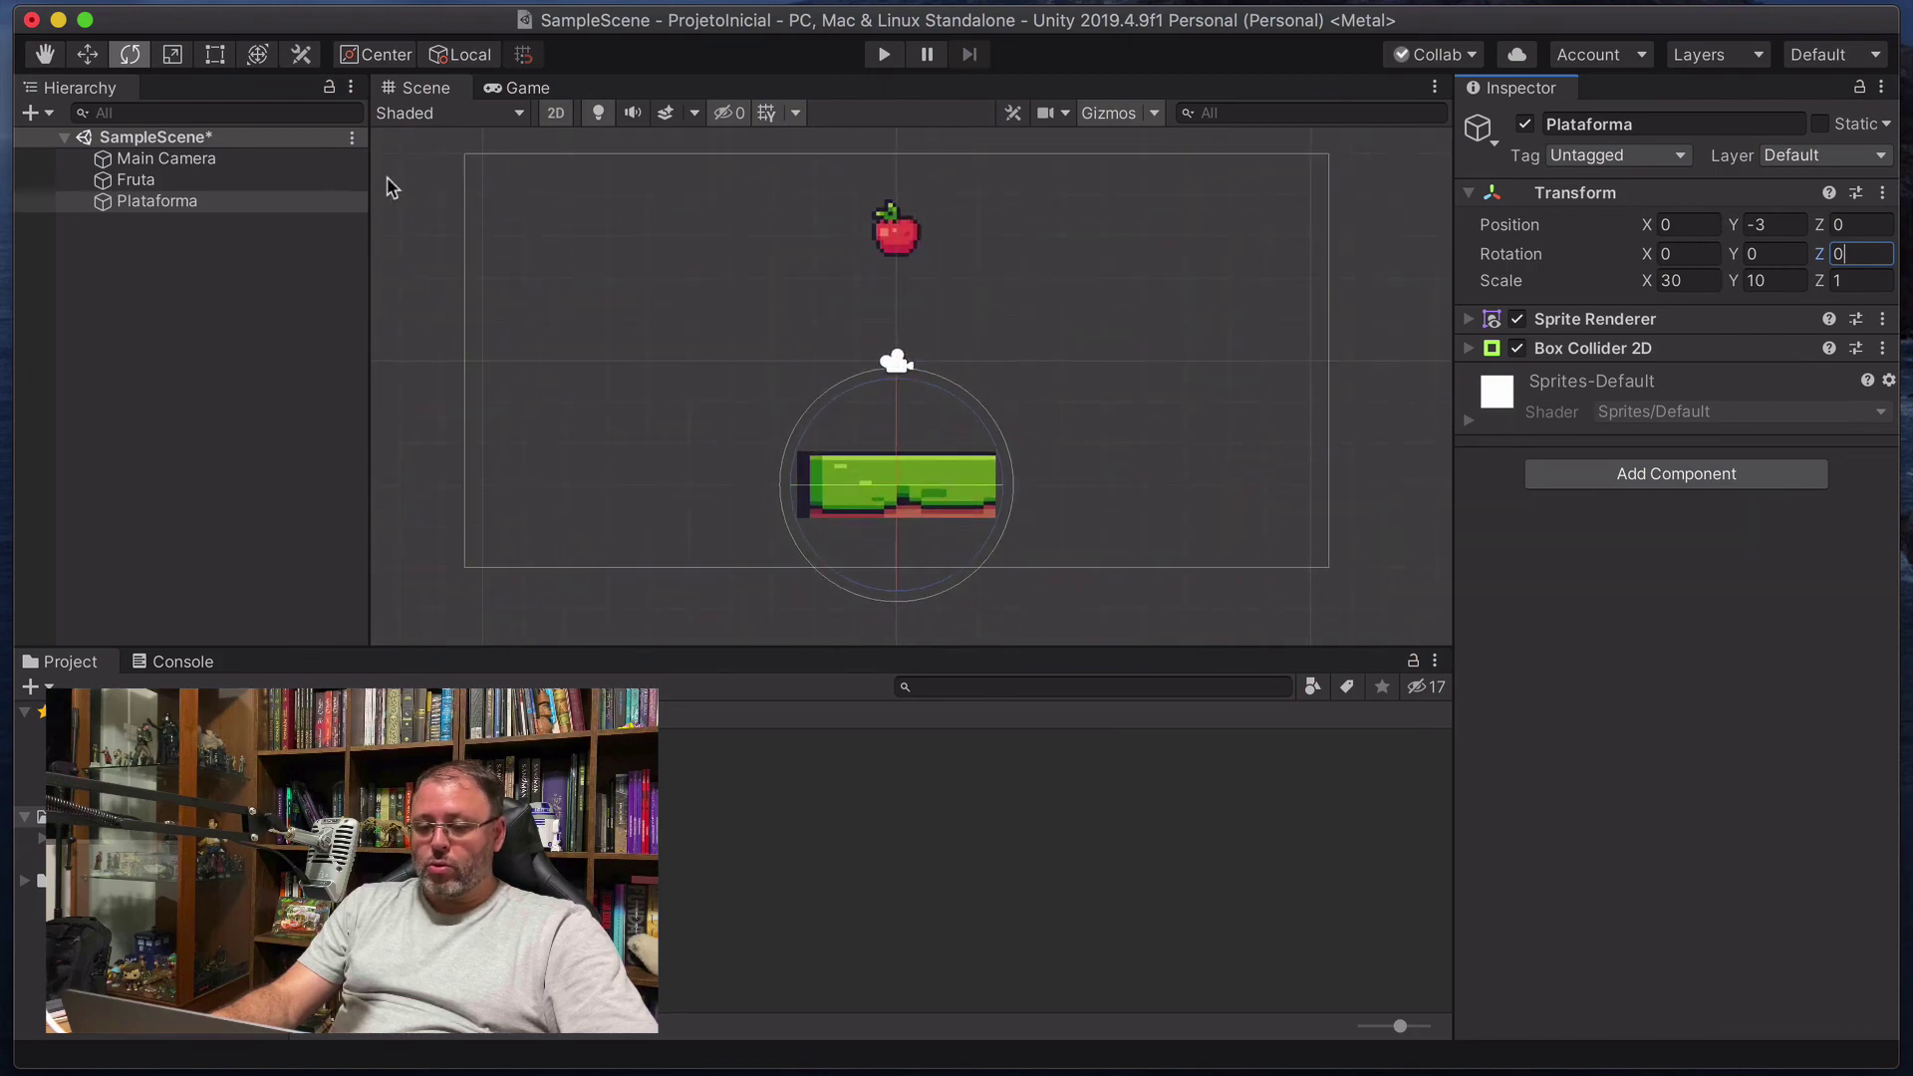
left_click(235, 180)
left_click(167, 157)
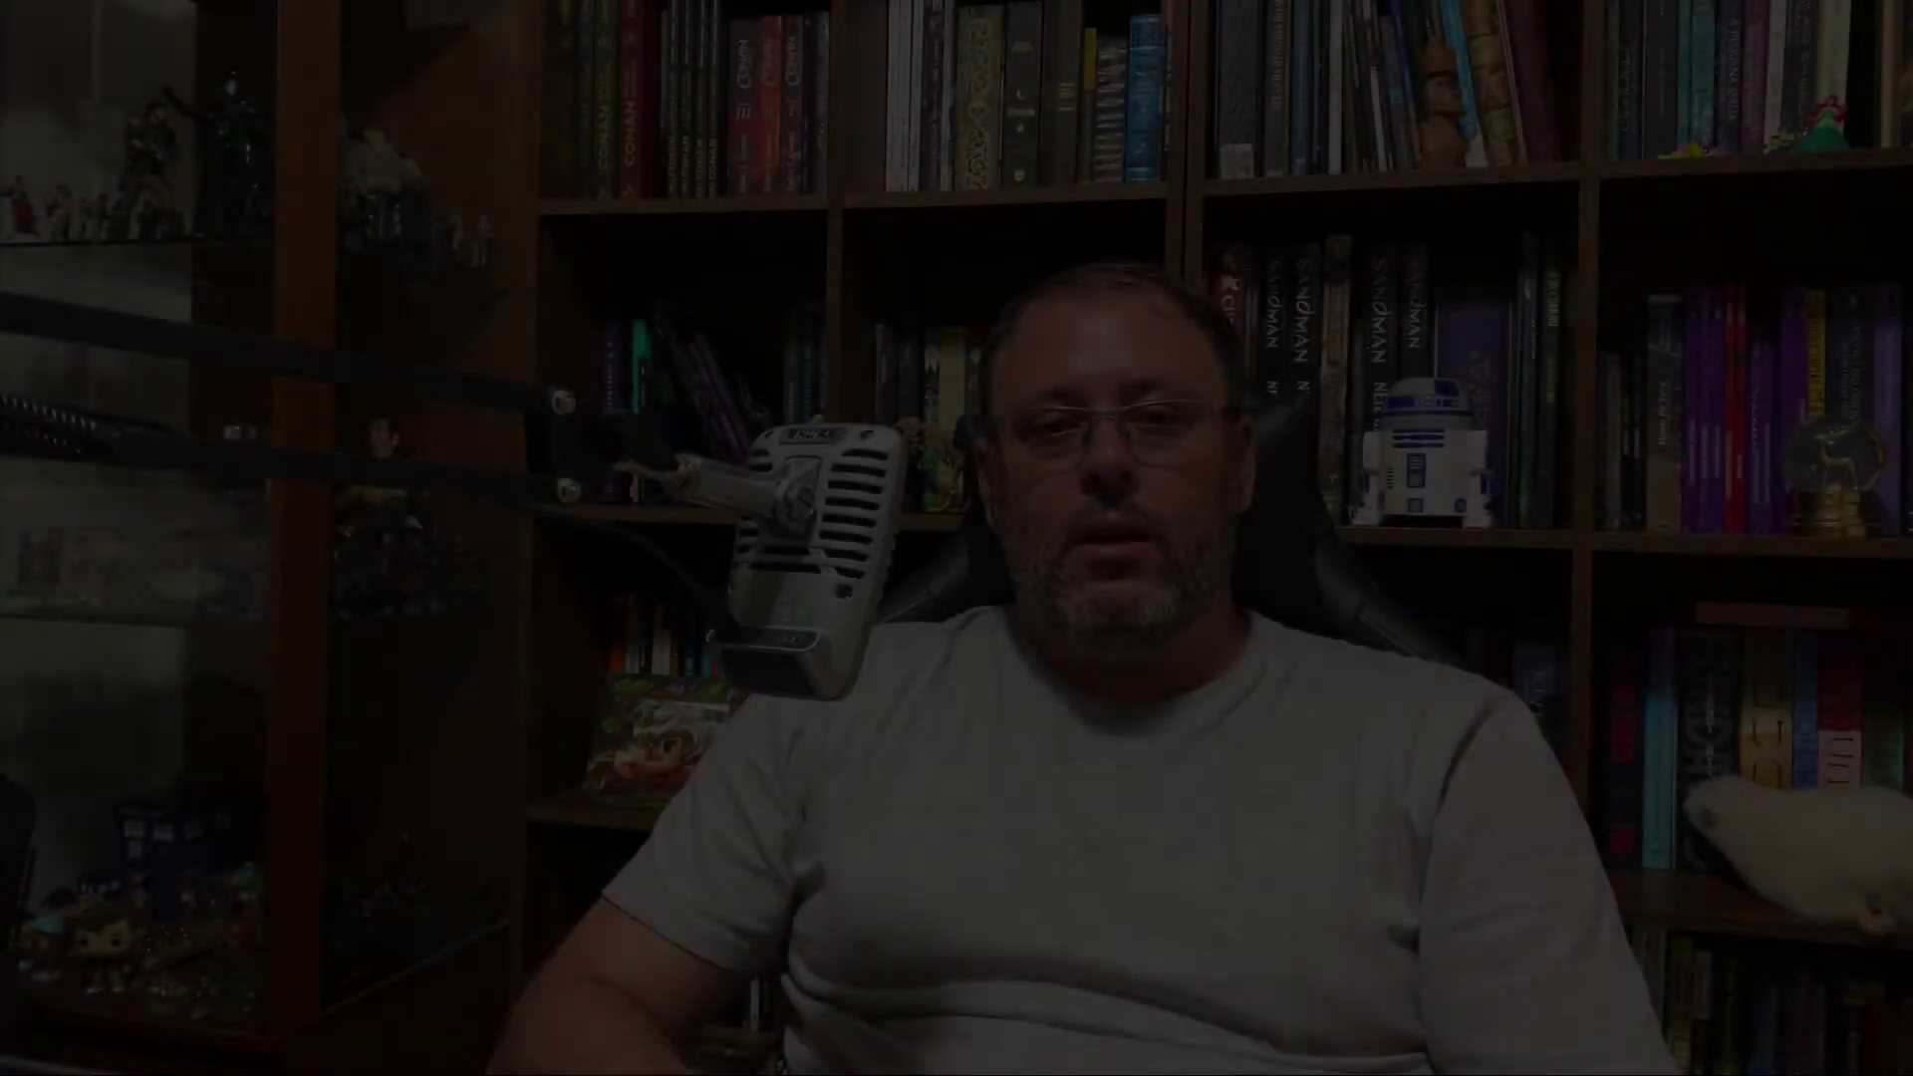